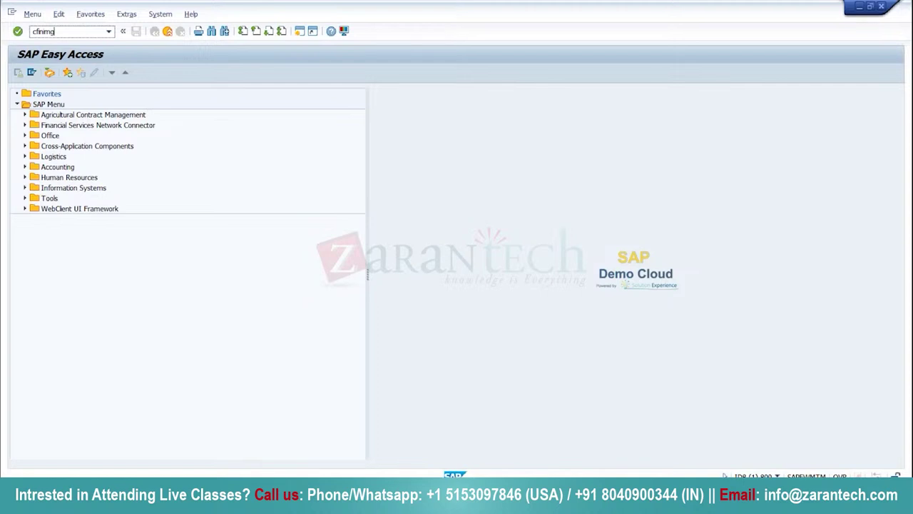
# Check the CFINIMG source-system General Settings for company code 1000, then move to the Central Finance Easy Access window
pyautogui.press('Return')
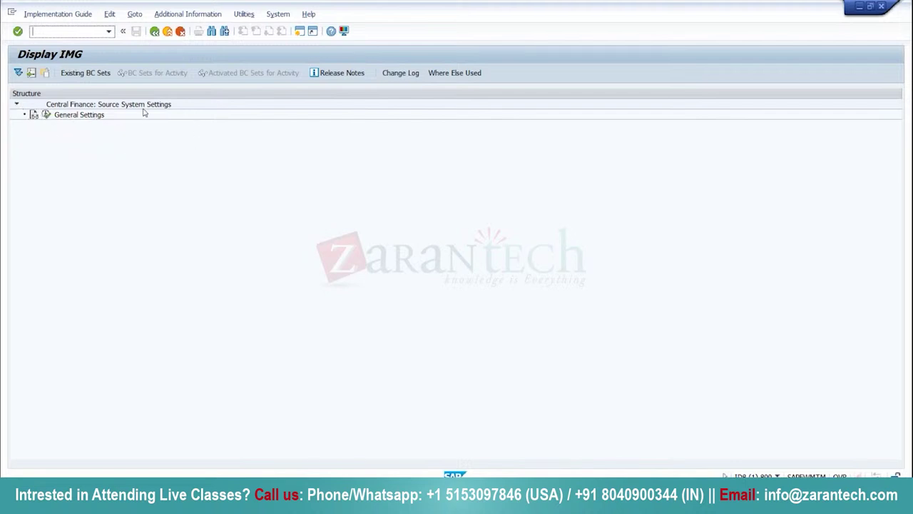
pyautogui.click(46, 115)
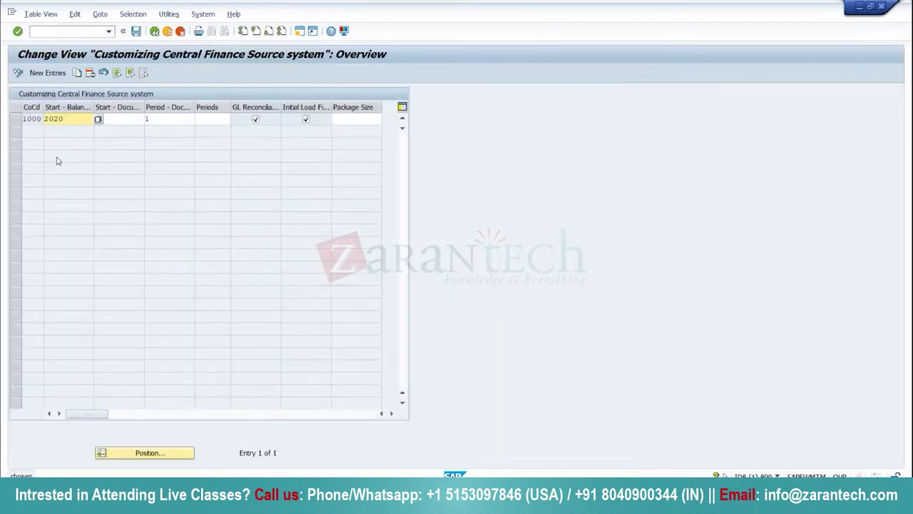
pyautogui.click(154, 30)
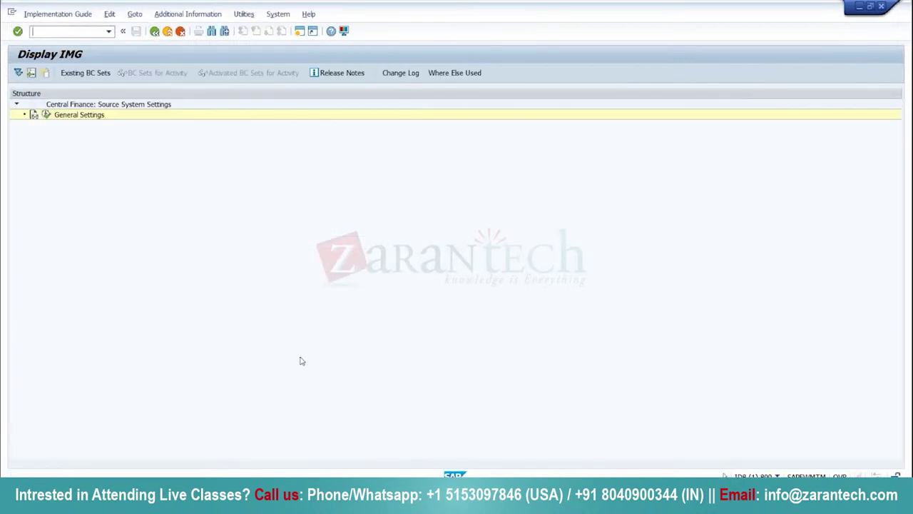
pyautogui.moveTo(385, 503)
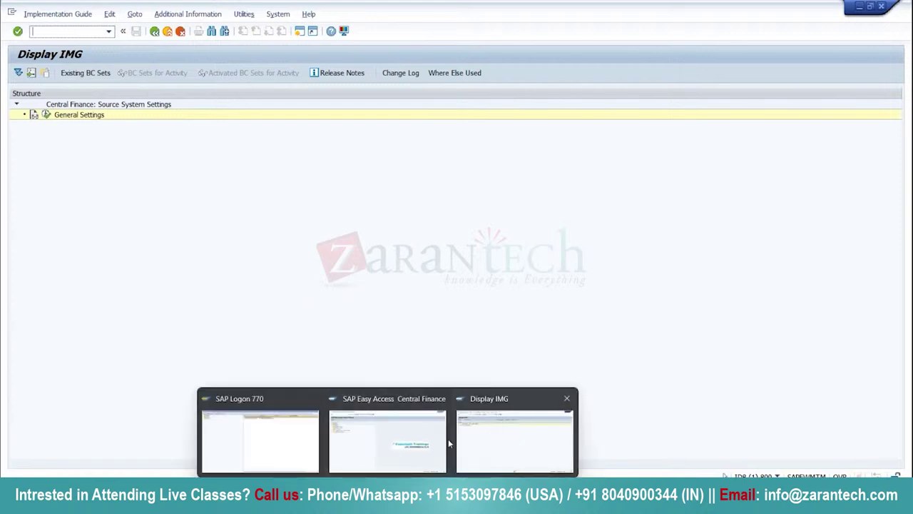
pyautogui.click(368, 446)
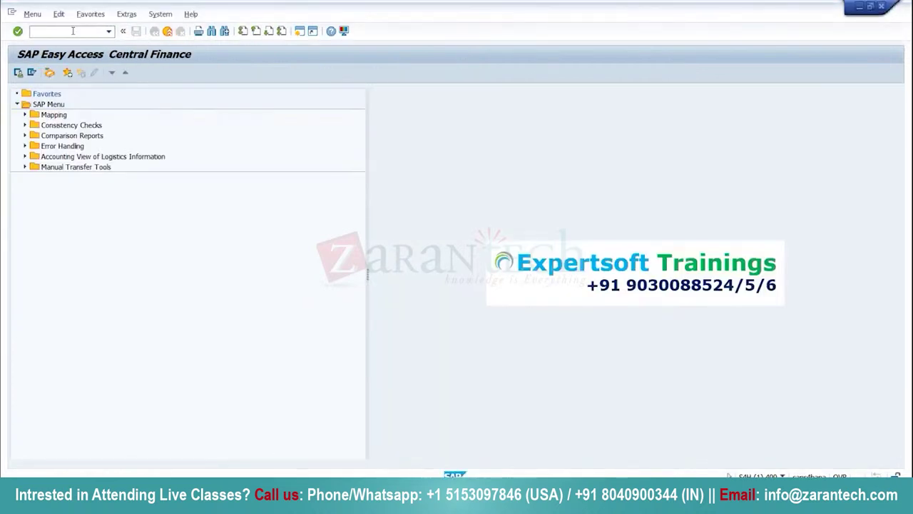
# Launch CFINIMG and expand Target System Settings to show Basic Settings through BAdIs, collapsing Source System Settings
pyautogui.write('cfinimg')
pyautogui.press('Return')
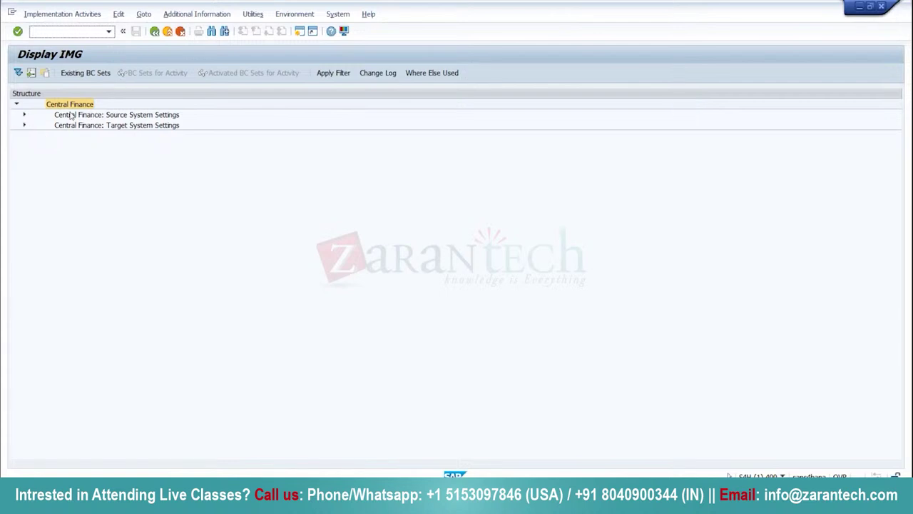
pyautogui.click(24, 115)
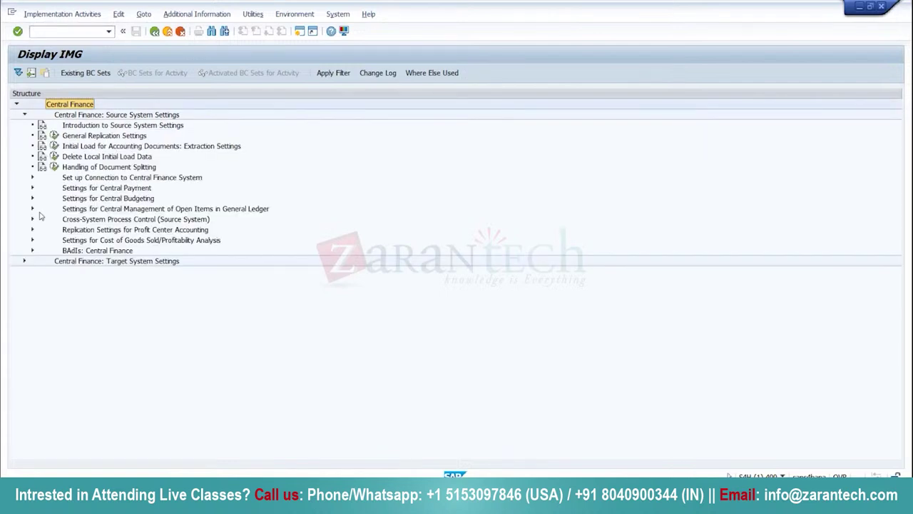
pyautogui.click(24, 261)
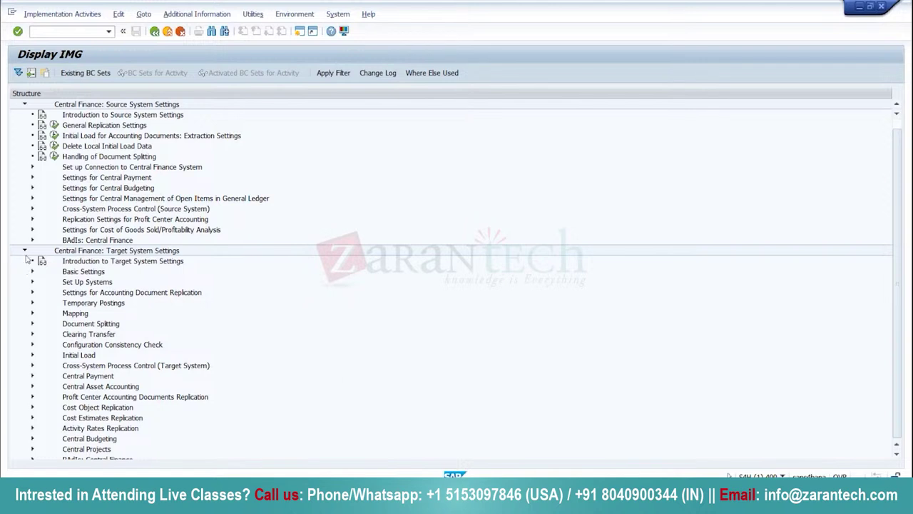
pyautogui.click(25, 105)
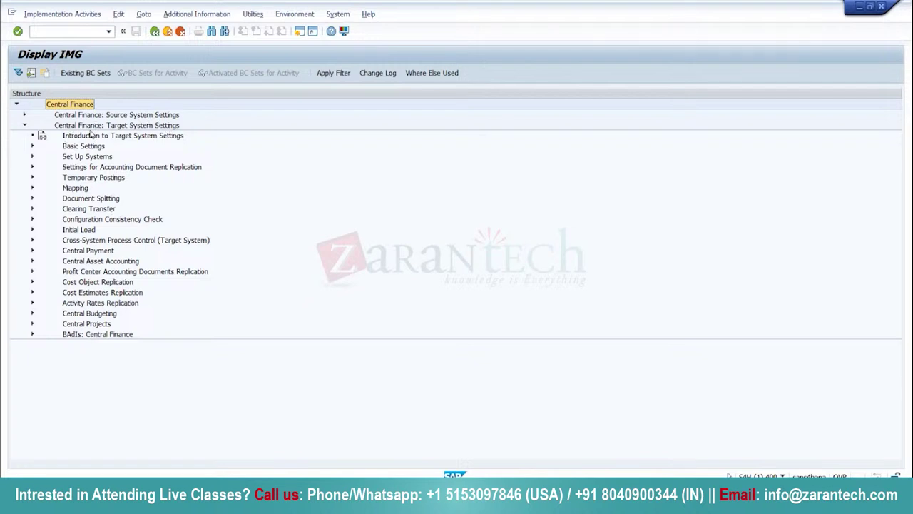
# Switch to the source-system IMG session and leave it via /nse80, ending at SAP Easy Access
pyautogui.moveTo(357, 452)
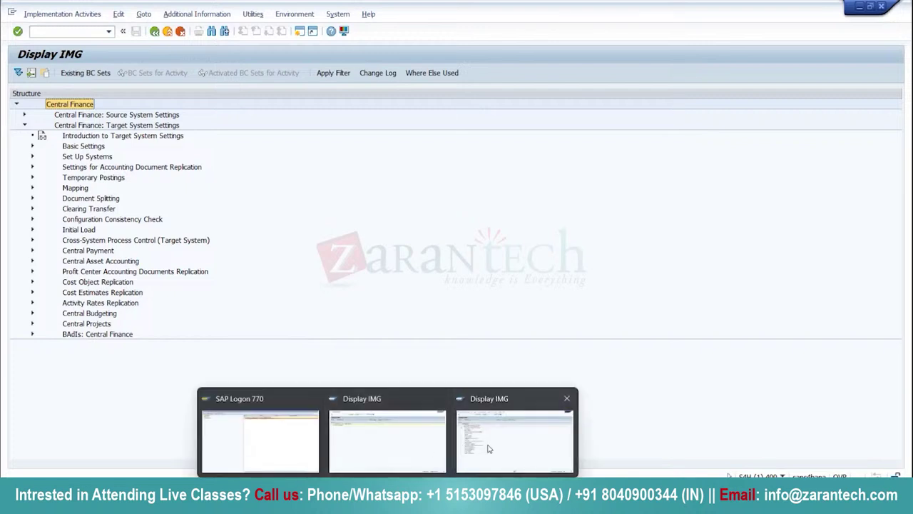
pyautogui.click(394, 441)
pyautogui.click(64, 34)
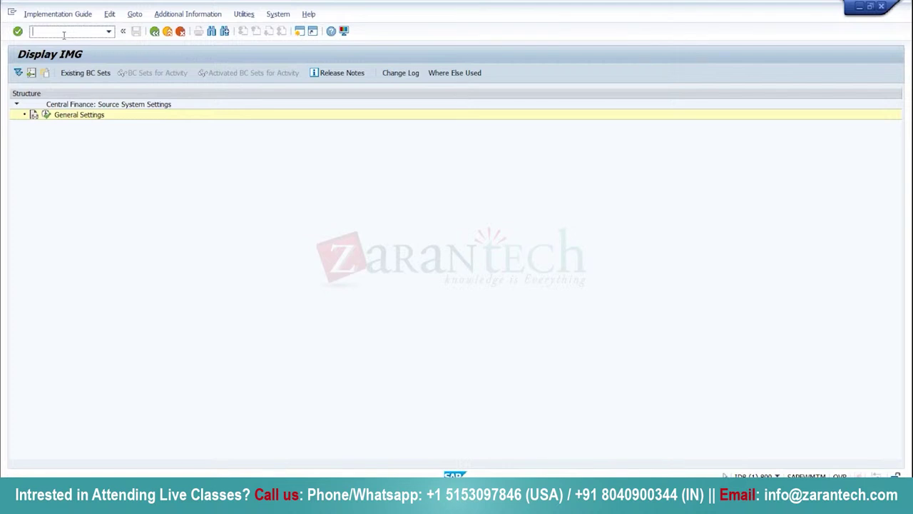
pyautogui.write('/')
pyautogui.write('nse80')
pyautogui.press('Return')
pyautogui.click(41, 109)
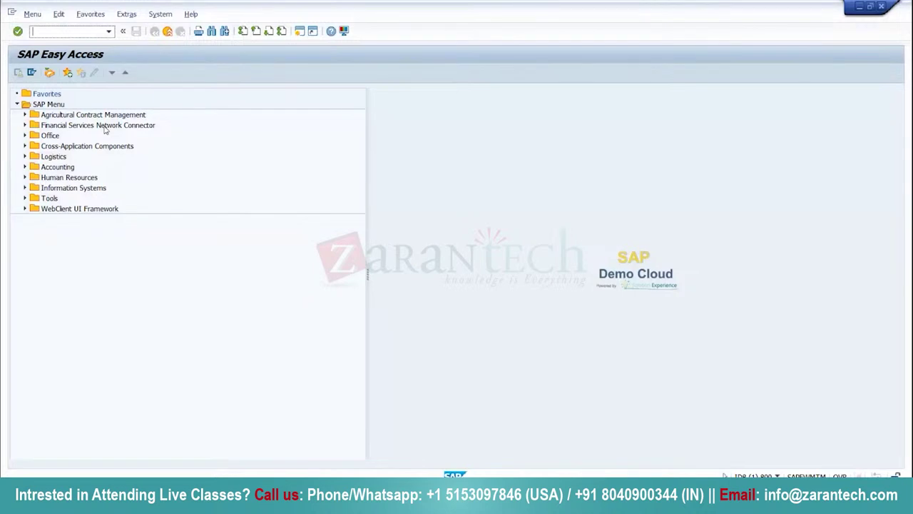
# Display table CFIN_ACCHD in SE16 and execute the selection to check for entries
pyautogui.write('se16n')
pyautogui.press('Return')
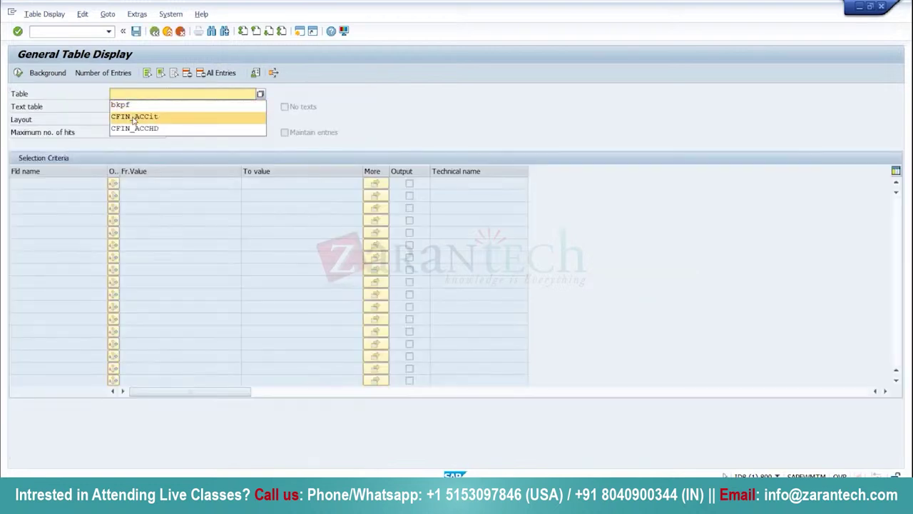
pyautogui.click(137, 128)
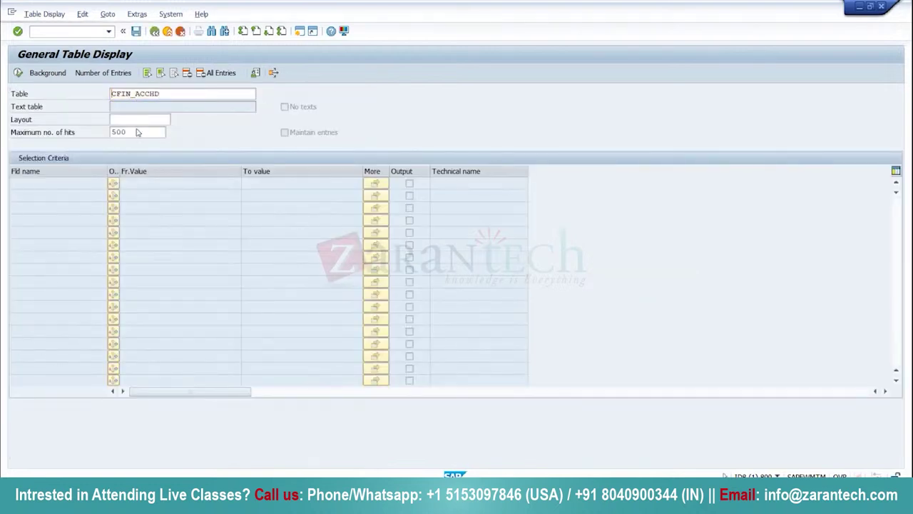
pyautogui.press('Return')
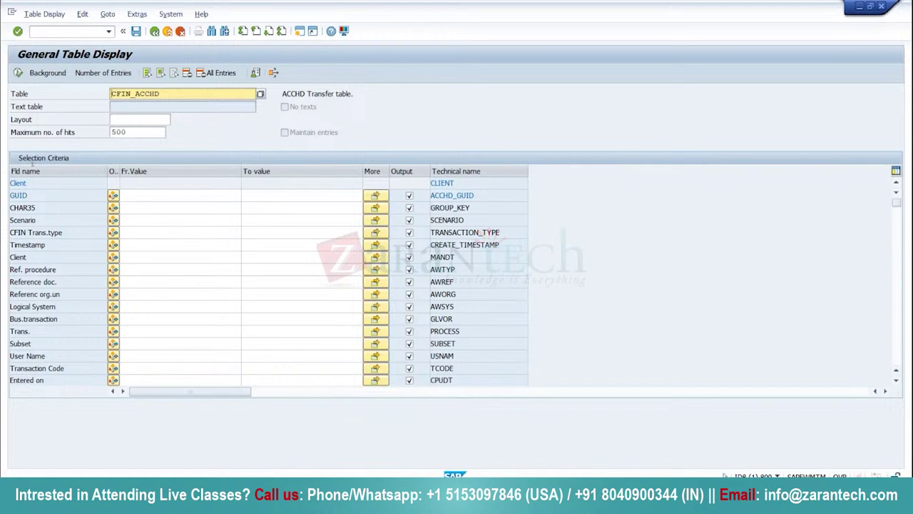
pyautogui.click(20, 74)
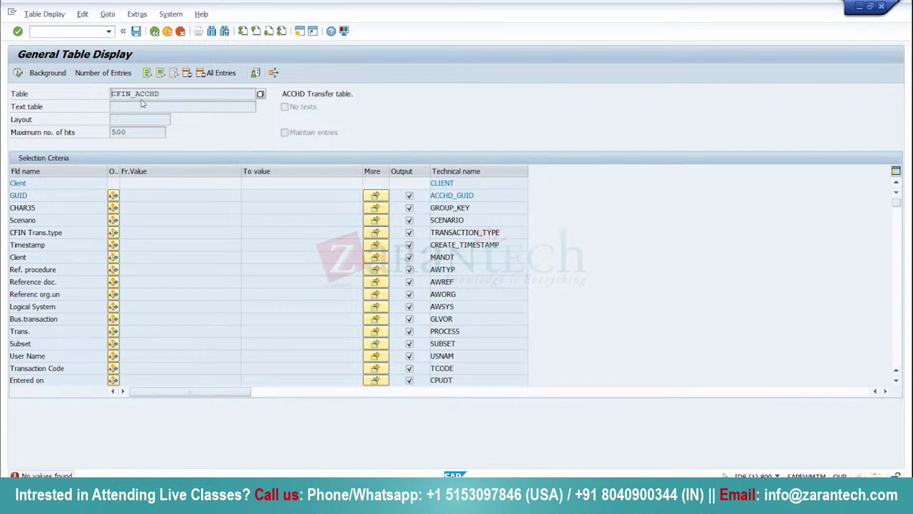
# Change the SE16 table name to CFIN_ACCIT and load its selection fields
pyautogui.click(164, 94)
pyautogui.press('BackSpace')
pyautogui.press('BackSpace')
pyautogui.write('it')
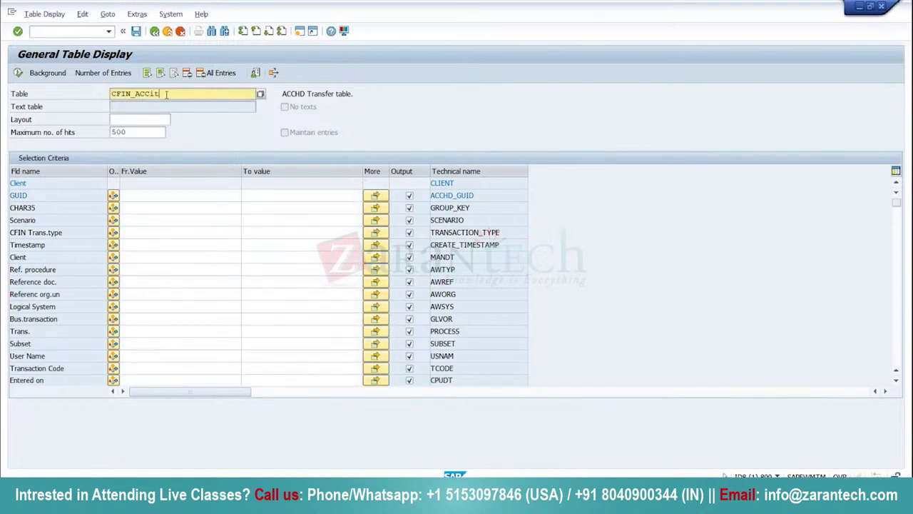
pyautogui.press('Return')
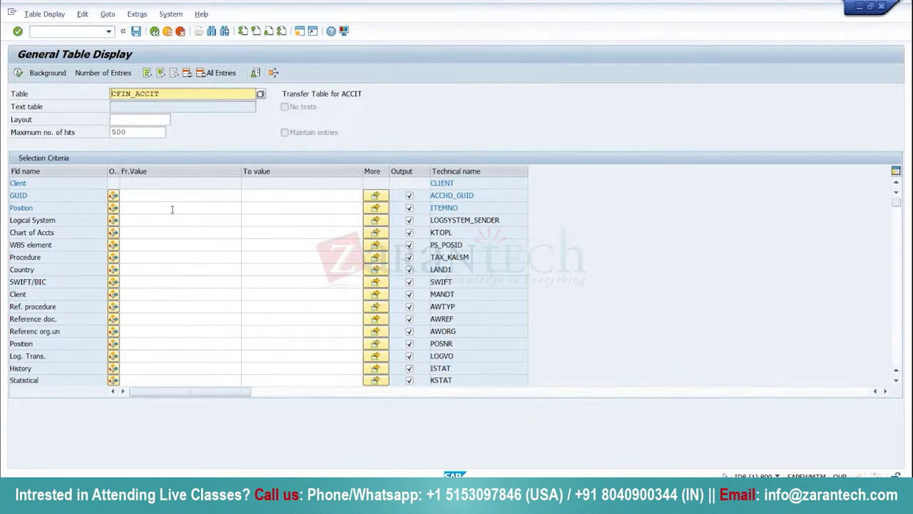
# Search tables matching CFIN_* and load the append table CFIN_ACCIT_APP's selection fields
pyautogui.click(191, 95)
pyautogui.press('BackSpace')
pyautogui.press('BackSpace')
pyautogui.press('BackSpace')
pyautogui.press('BackSpace')
pyautogui.press('BackSpace')
pyautogui.write('*')
pyautogui.press('Return')
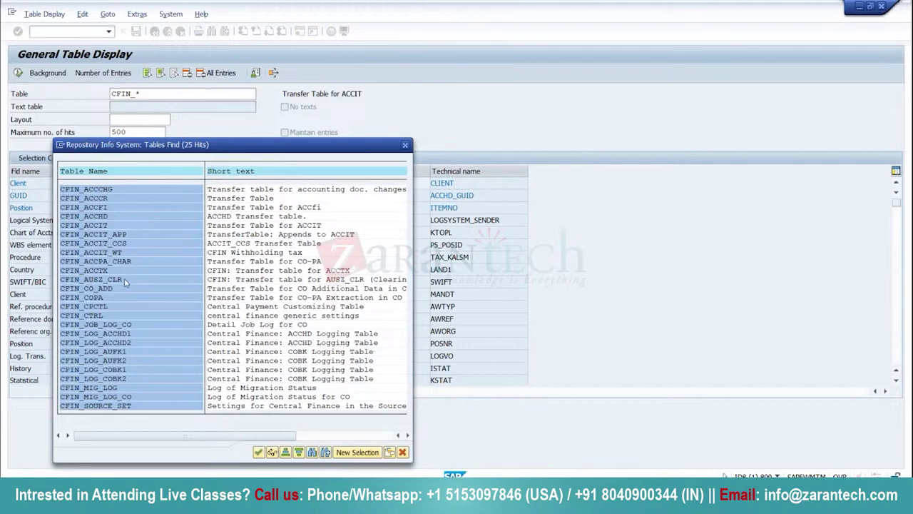
pyautogui.doubleClick(125, 236)
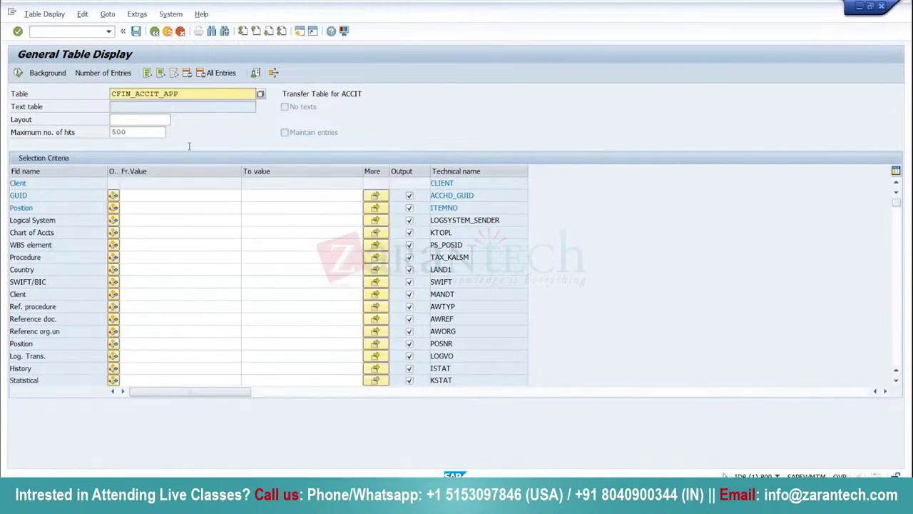
pyautogui.press('Return')
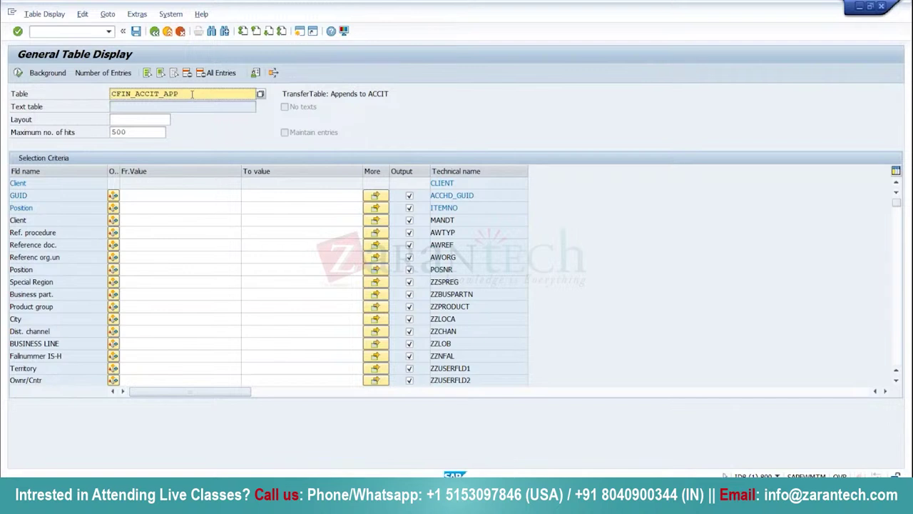
pyautogui.moveTo(180, 93); pyautogui.dragTo(111, 93)
pyautogui.click(110, 93)
# Go back to SAP Easy Access and bring up the Central Finance Architecture slide deck
pyautogui.click(155, 31)
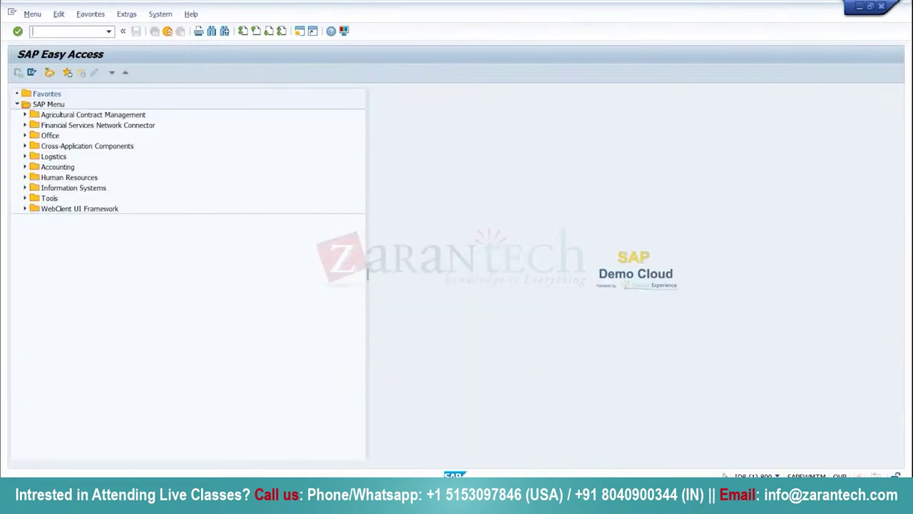
pyautogui.hotkey('alt', 'Tab')
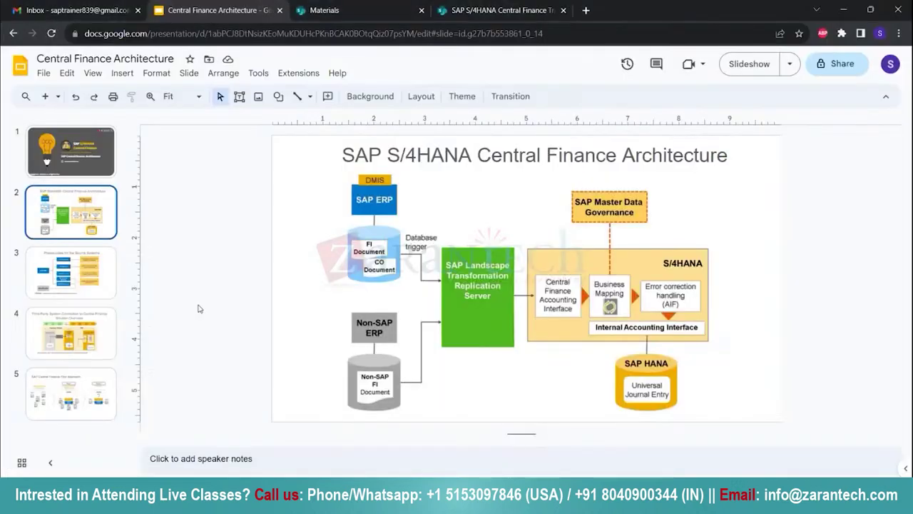
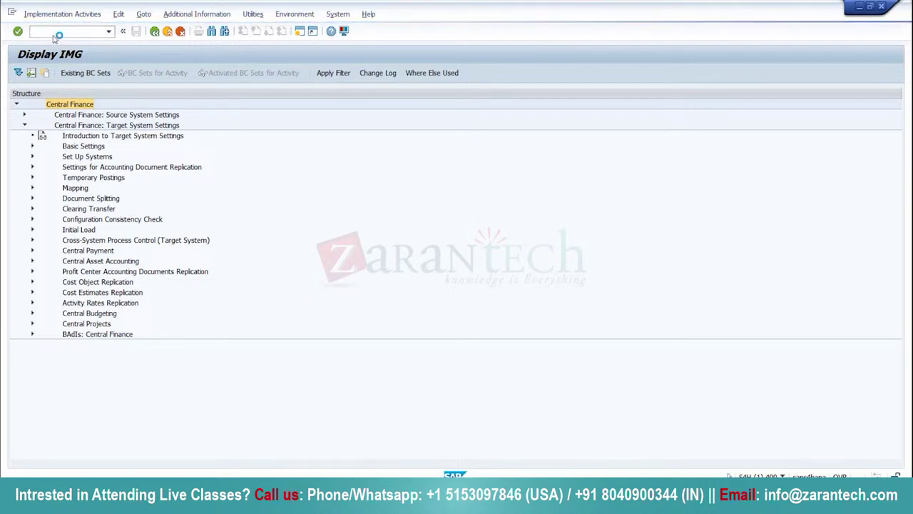
# Leave the IMG display and confirm the exit prompt
pyautogui.click(62, 14)
pyautogui.click(70, 101)
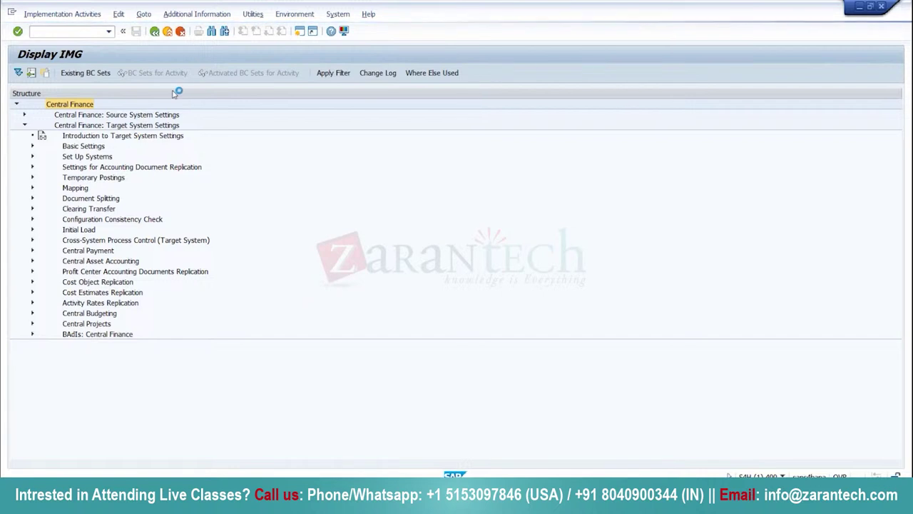
pyautogui.click(568, 310)
# Log on to the S4H system in client 400 with the account password
pyautogui.moveTo(389, 503)
pyautogui.click(328, 442)
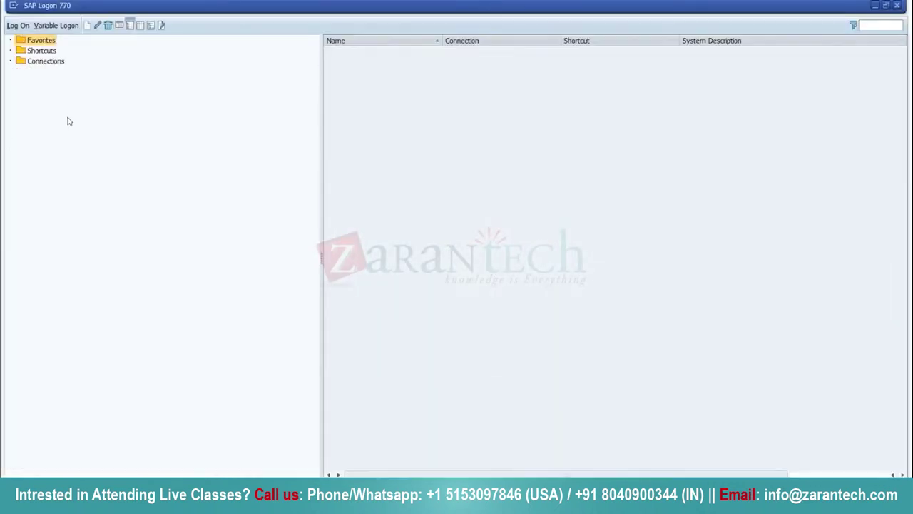
pyautogui.doubleClick(370, 66)
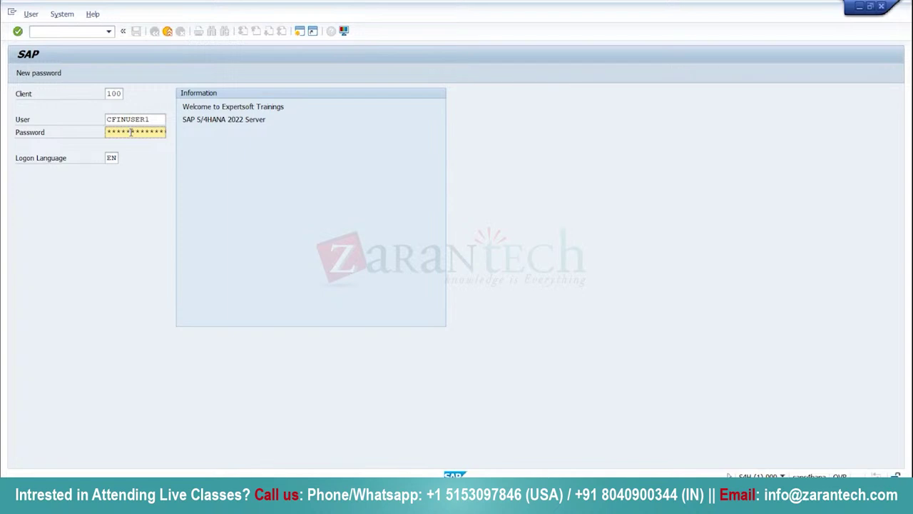
pyautogui.press('Return')
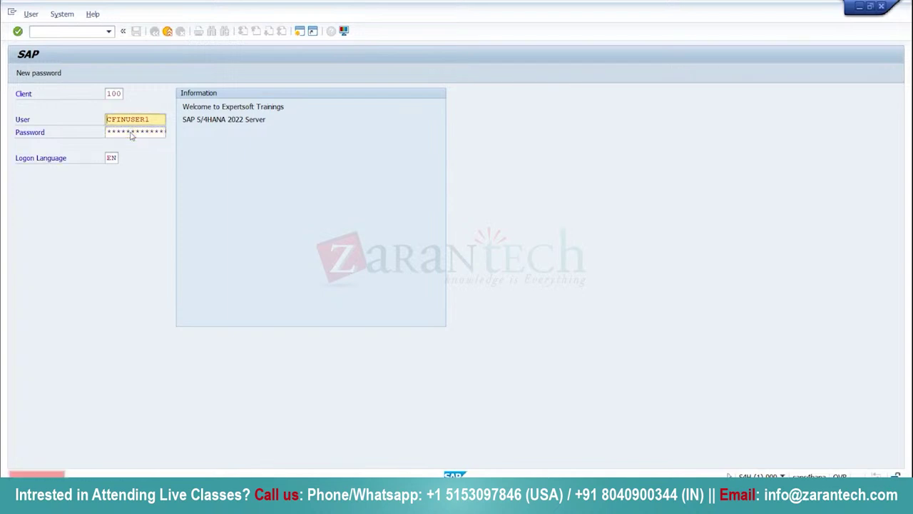
pyautogui.click(123, 94)
pyautogui.click(118, 104)
pyautogui.click(119, 132)
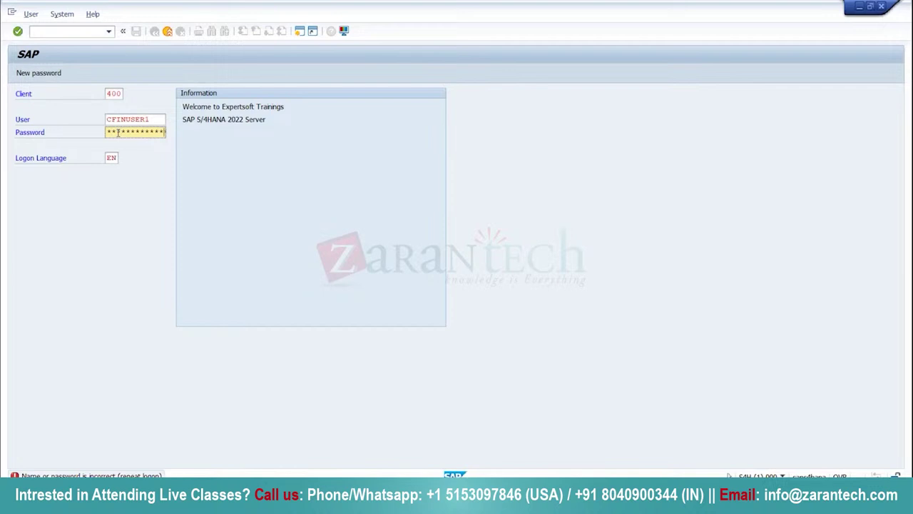
pyautogui.press('Return')
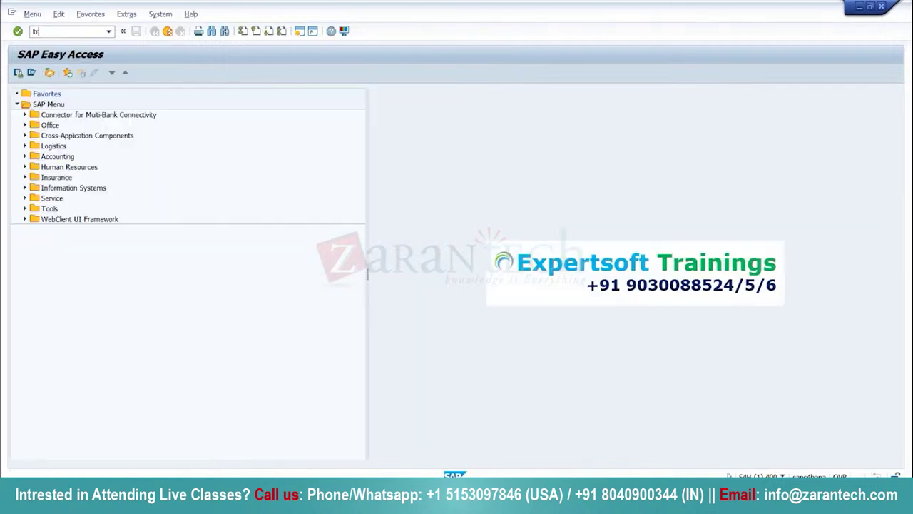
# Run transaction LTRC to open the LT Replication Server cockpit
pyautogui.write('ltrc')
pyautogui.press('Return')
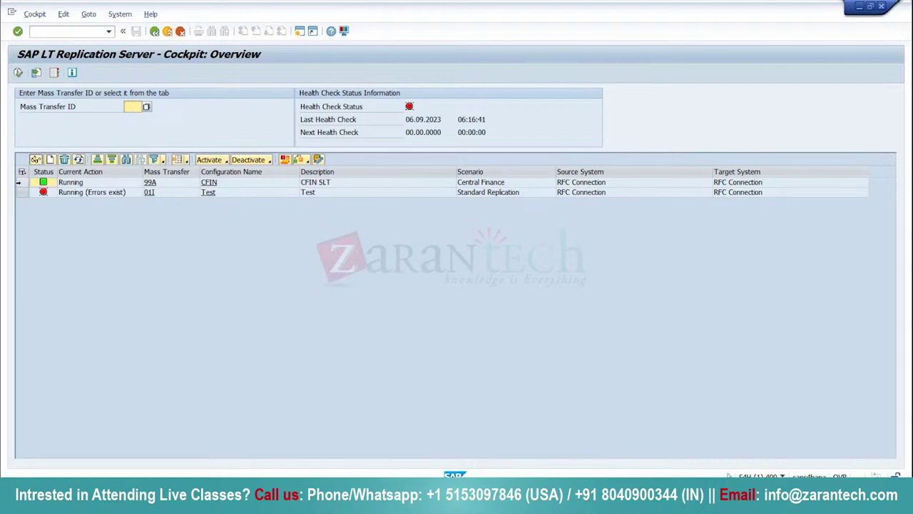
# Select the 99A CFIN configuration row and open mass transfer 99A
pyautogui.click(18, 182)
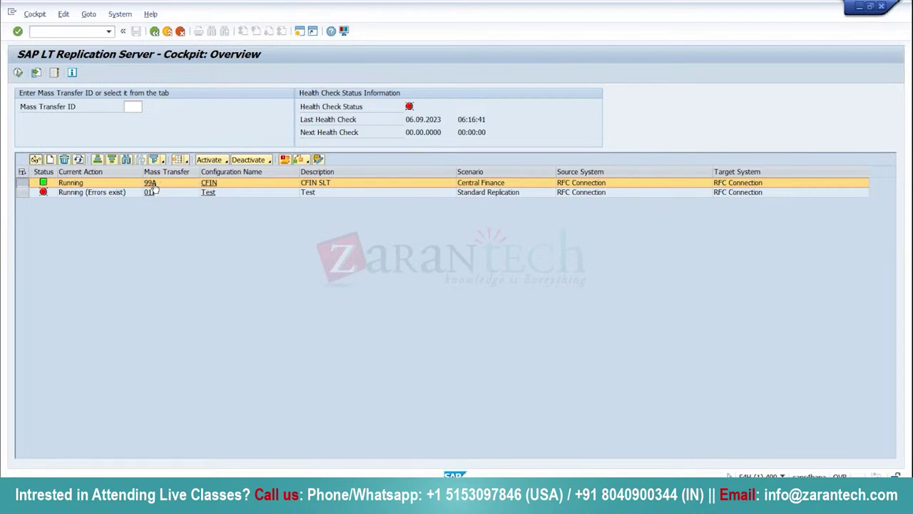
pyautogui.click(152, 184)
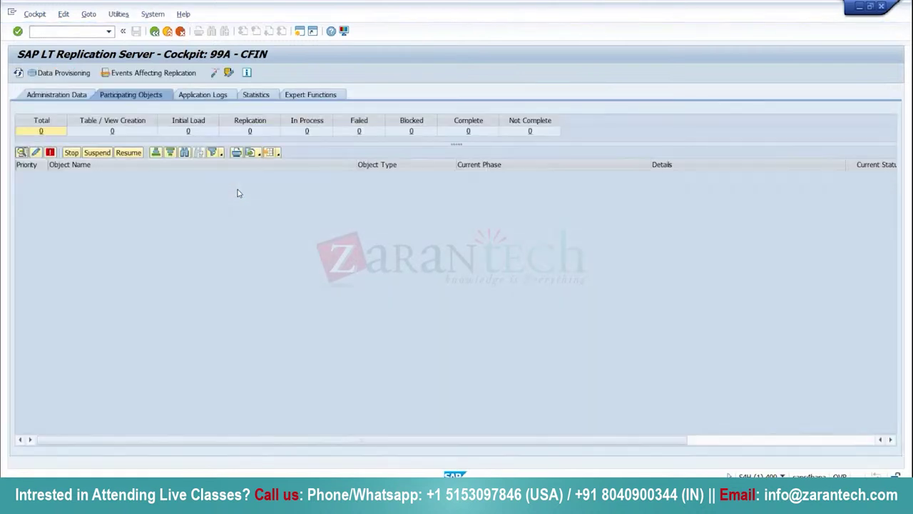
# Review 99A's administration data, highlighting source connection ID8CLNT800, then return to the overview
pyautogui.click(61, 101)
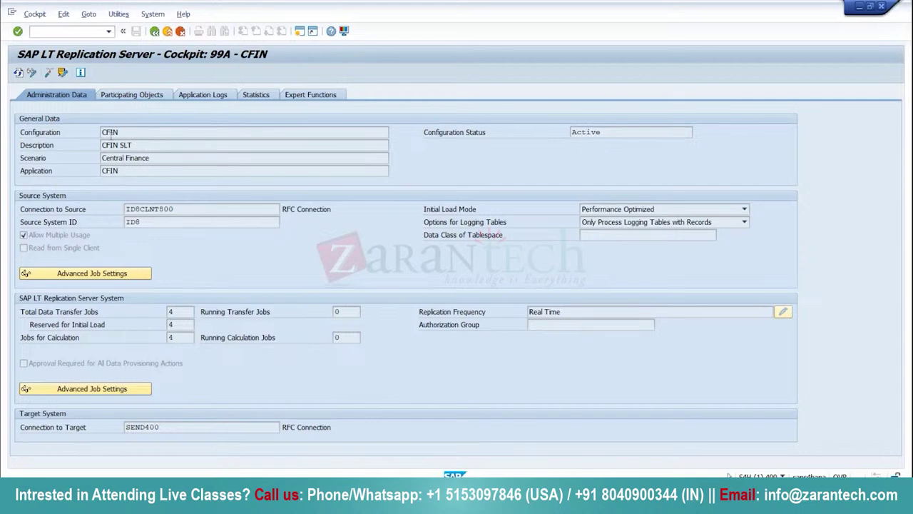
pyautogui.doubleClick(171, 209)
pyautogui.click(180, 212)
pyautogui.moveTo(179, 208); pyautogui.dragTo(127, 208)
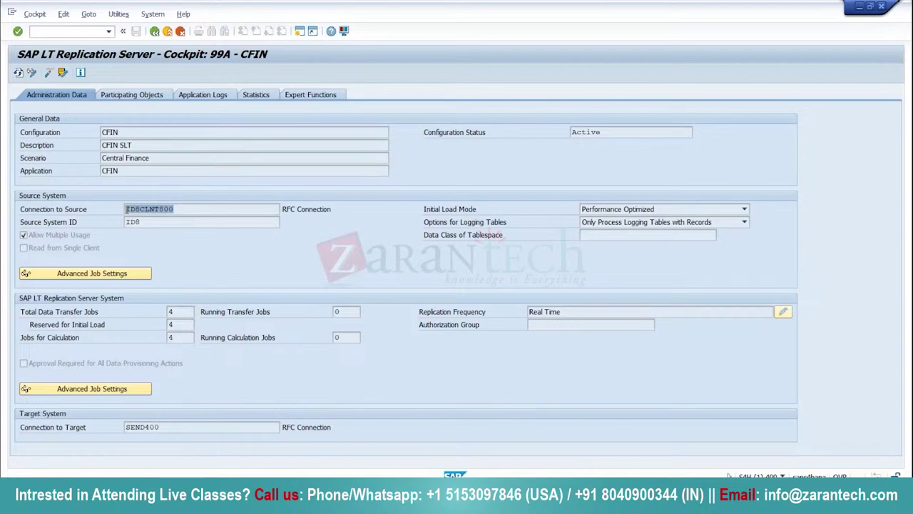
pyautogui.click(127, 208)
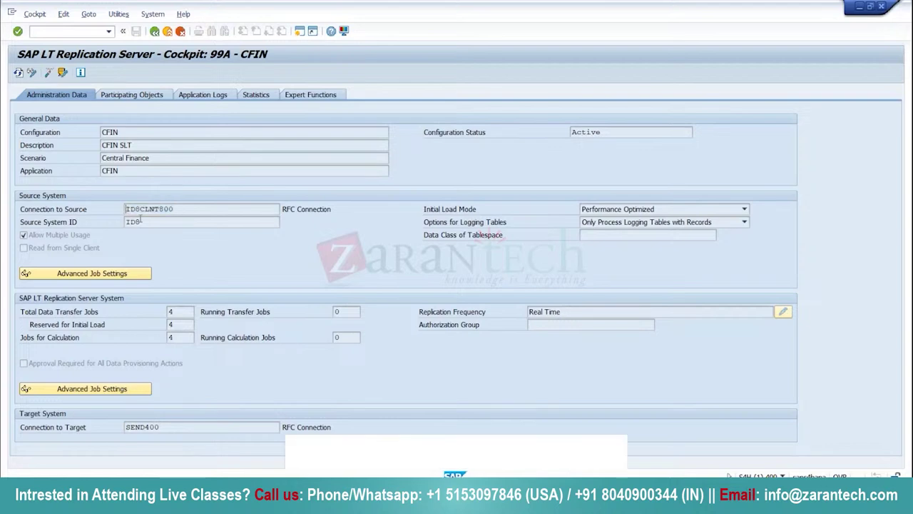
pyautogui.click(154, 33)
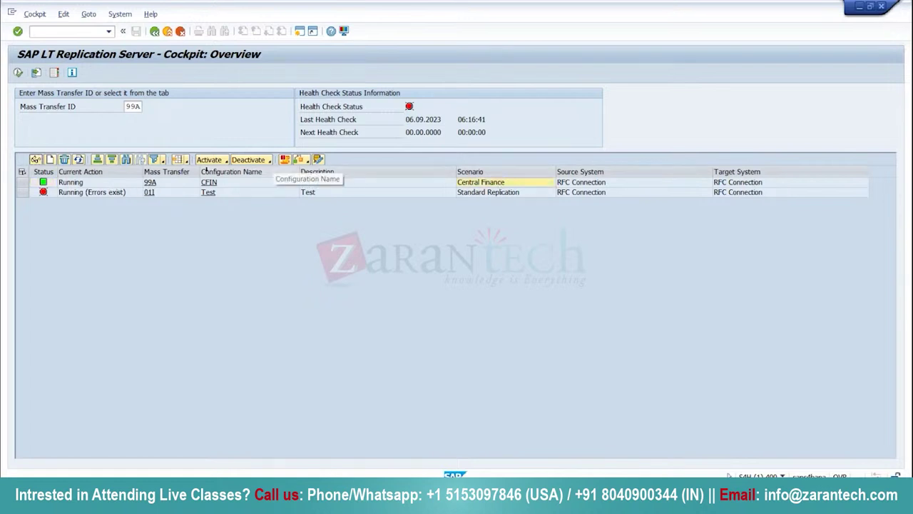
# Reopen mass transfer 99A and check its administration data, including 4 data transfer jobs
pyautogui.click(153, 183)
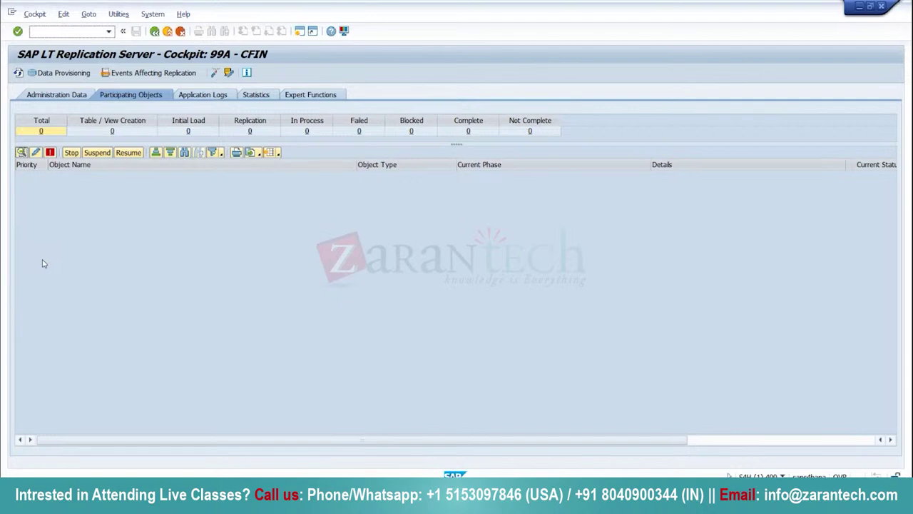
pyautogui.click(63, 98)
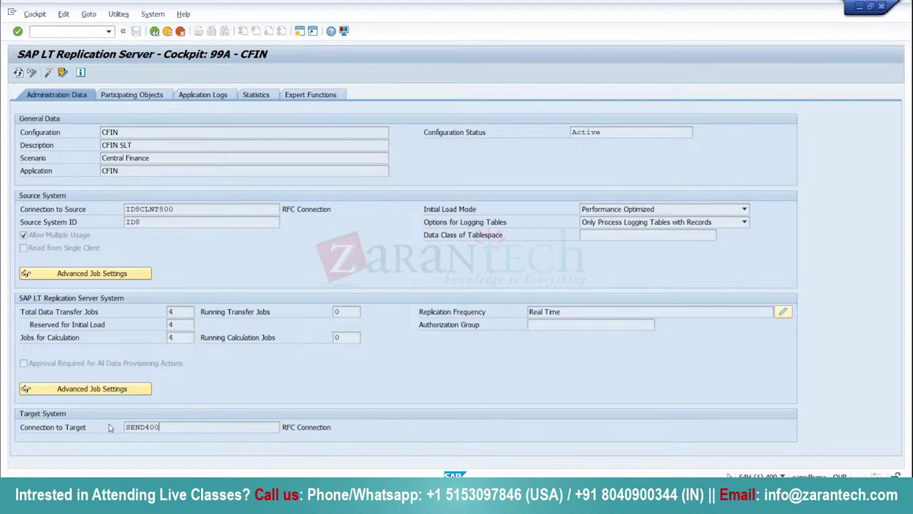
pyautogui.moveTo(170, 428); pyautogui.dragTo(128, 428)
pyautogui.click(131, 427)
pyautogui.click(127, 426)
pyautogui.moveTo(160, 427); pyautogui.dragTo(124, 427)
pyautogui.click(124, 426)
pyautogui.click(782, 476)
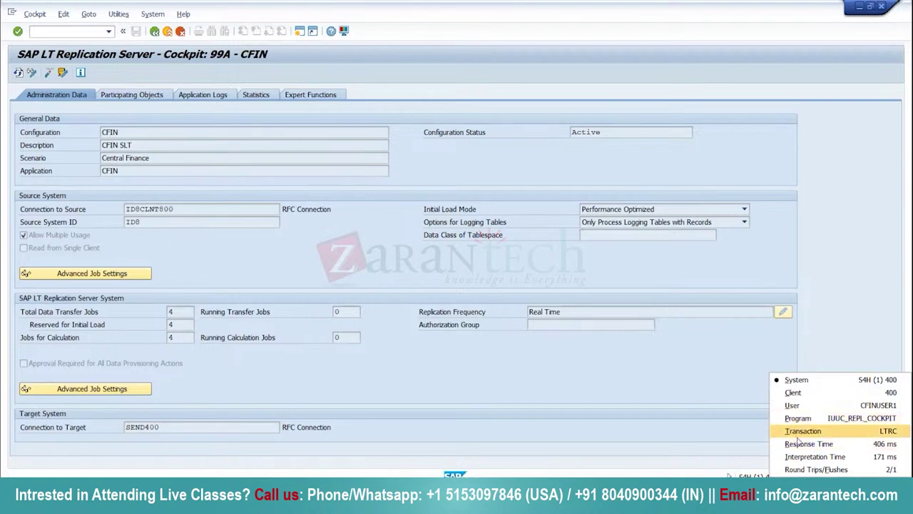
pyautogui.click(164, 427)
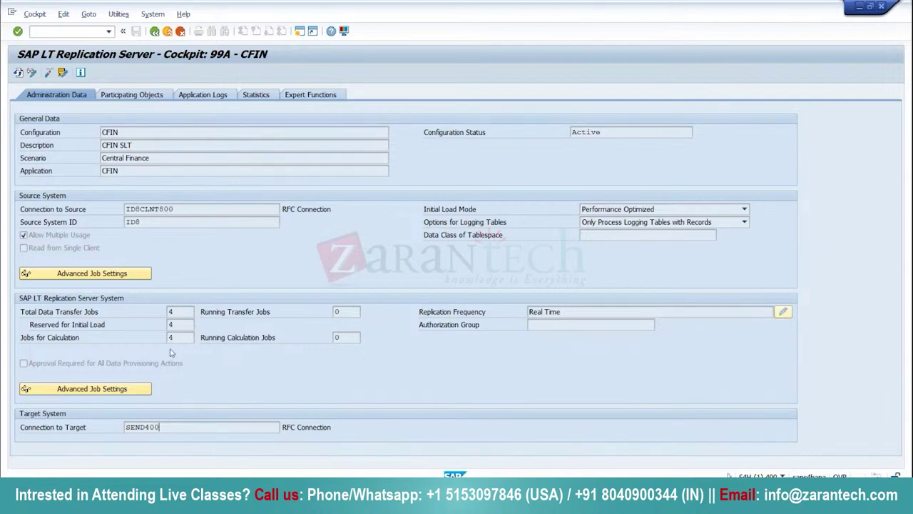
pyautogui.moveTo(159, 427); pyautogui.dragTo(127, 427)
pyautogui.click(127, 427)
# Browse 99A's Participating Objects, Application Logs and Statistics tabs, ending on Expert Functions
pyautogui.click(625, 224)
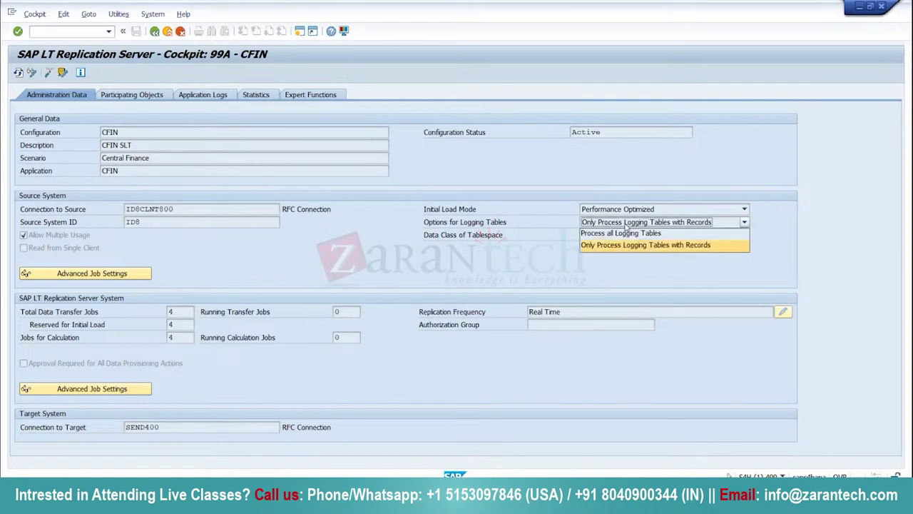
pyautogui.click(625, 223)
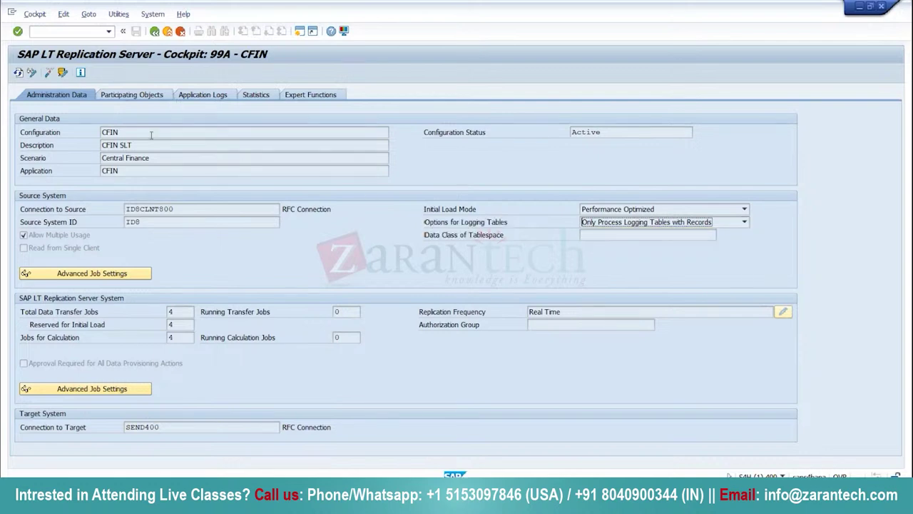
pyautogui.click(151, 99)
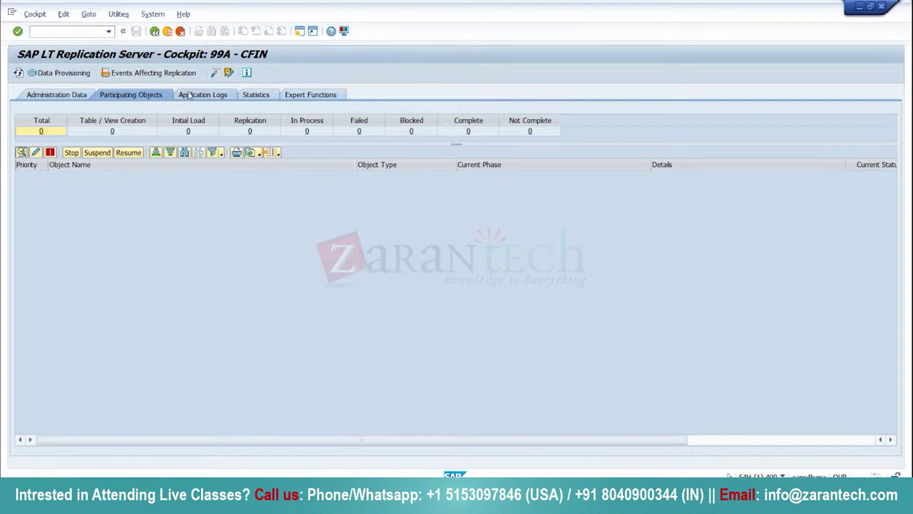
pyautogui.click(225, 99)
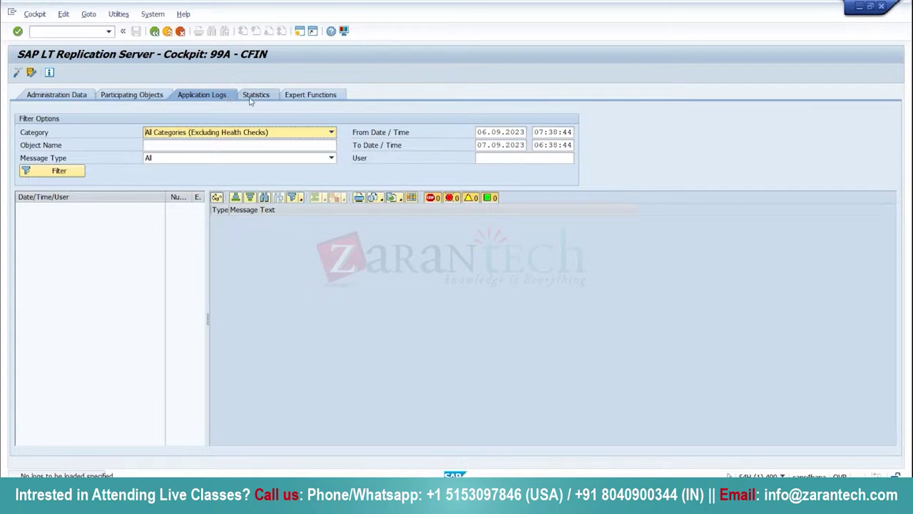
pyautogui.click(254, 95)
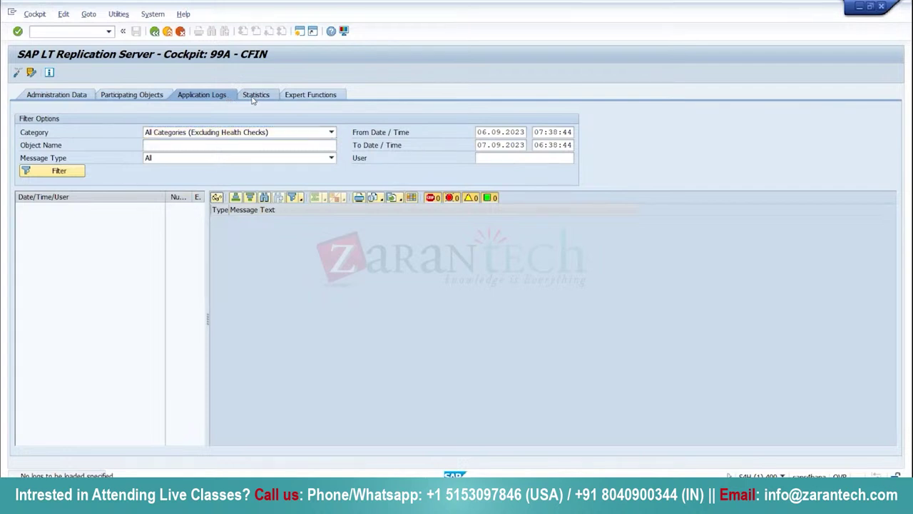
pyautogui.click(304, 100)
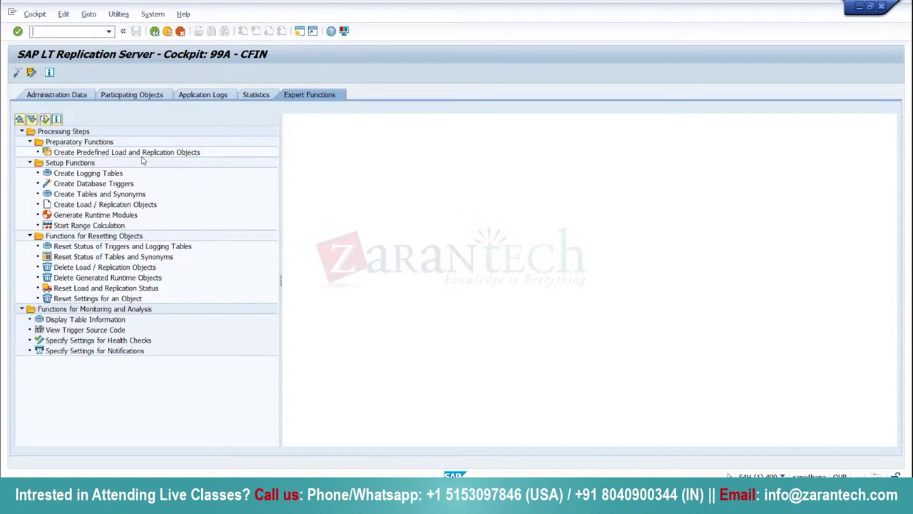
# Inspect the Create Logging Tables and Display Table Information functions, then view Participating Objects
pyautogui.click(111, 176)
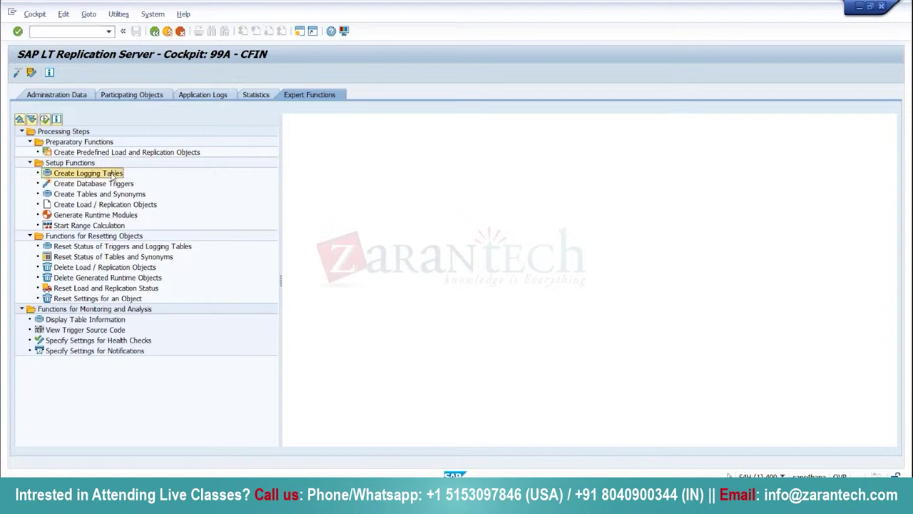
pyautogui.doubleClick(111, 176)
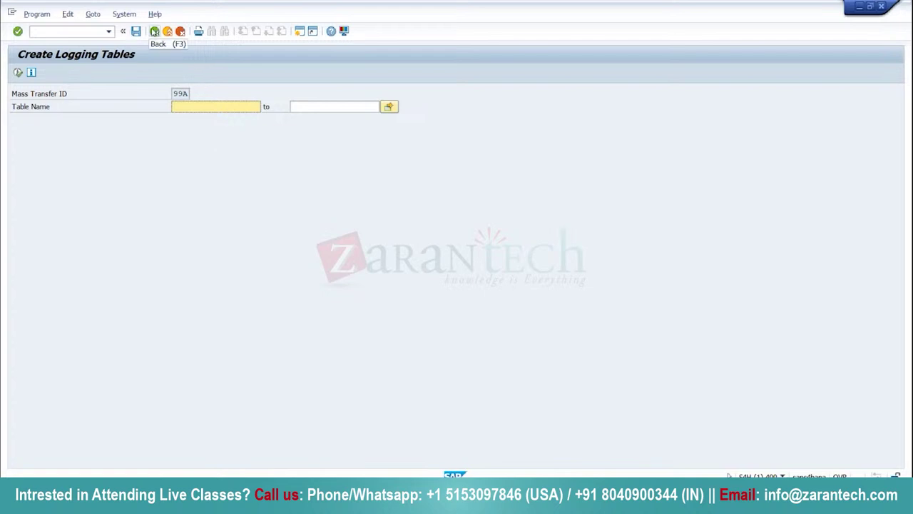
pyautogui.click(154, 32)
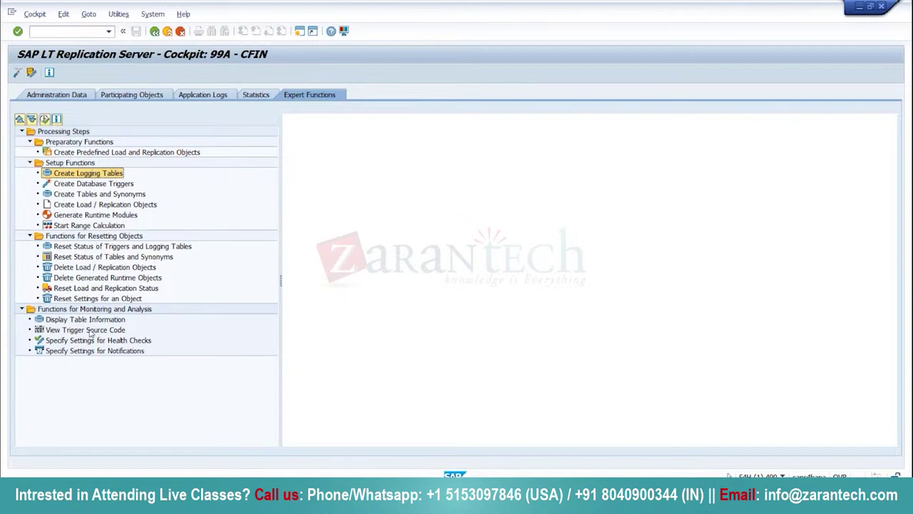
pyautogui.doubleClick(93, 321)
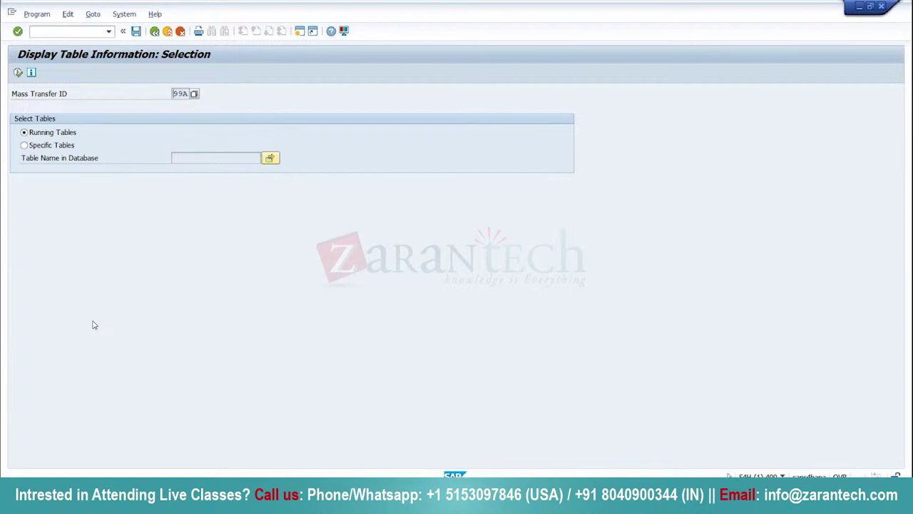
pyautogui.click(155, 32)
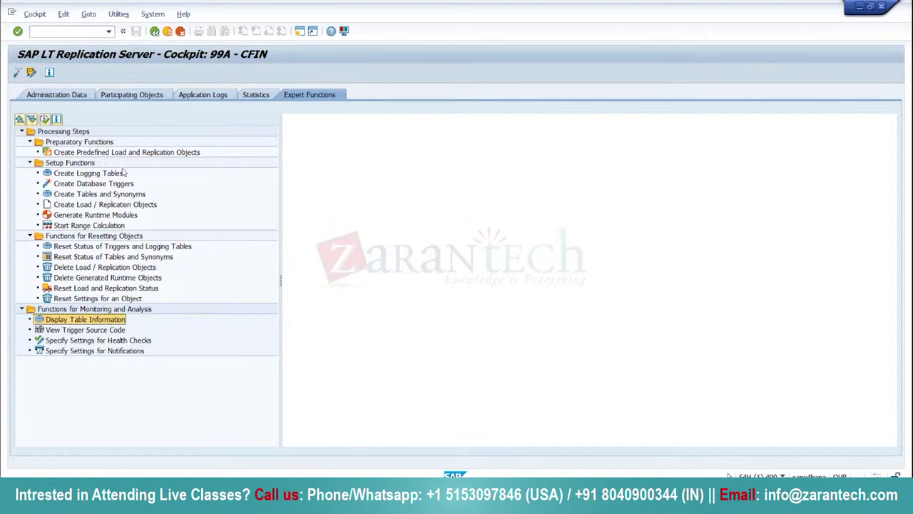
pyautogui.click(118, 97)
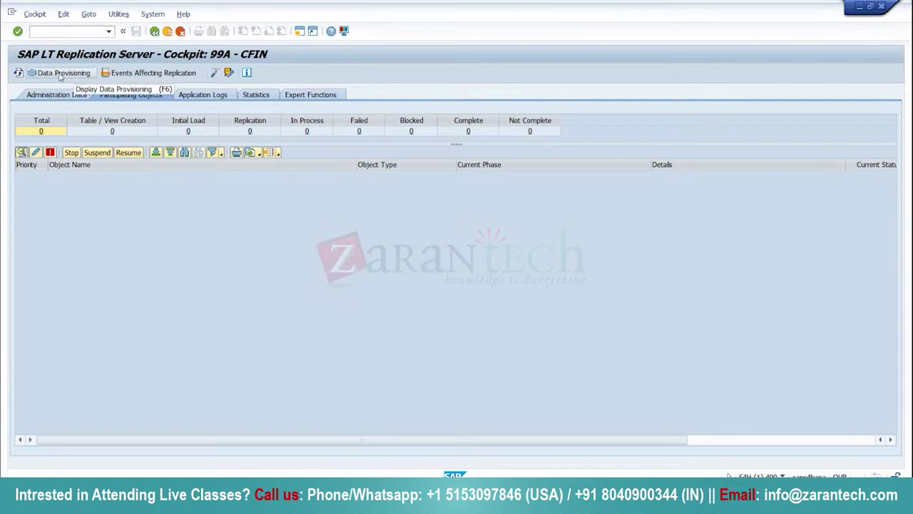
# Run /nltrs and load the advanced replication settings for the CFIN configuration
pyautogui.click(76, 32)
pyautogui.write('/nlt')
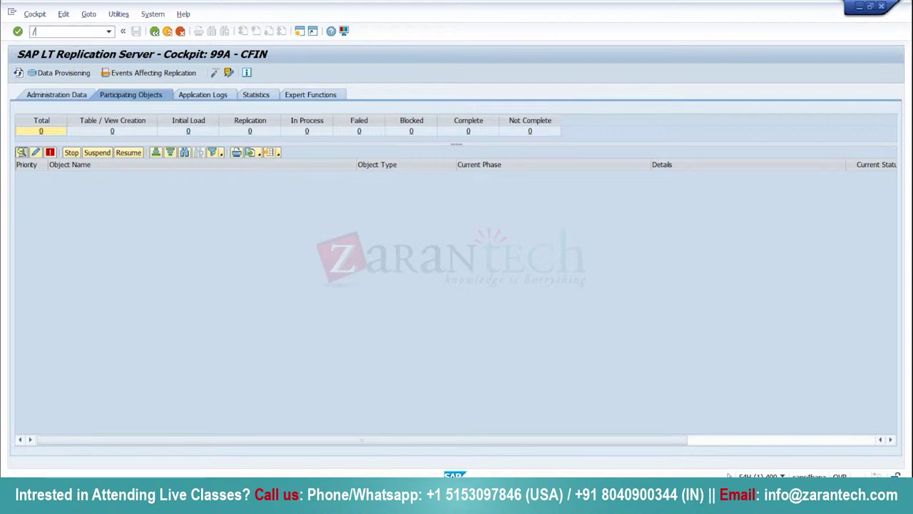
pyautogui.write('rs')
pyautogui.press('Return')
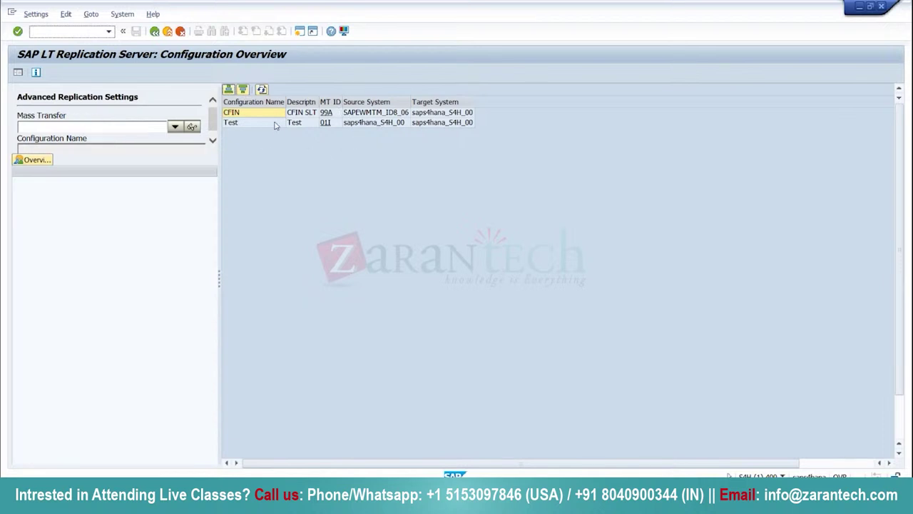
pyautogui.click(298, 117)
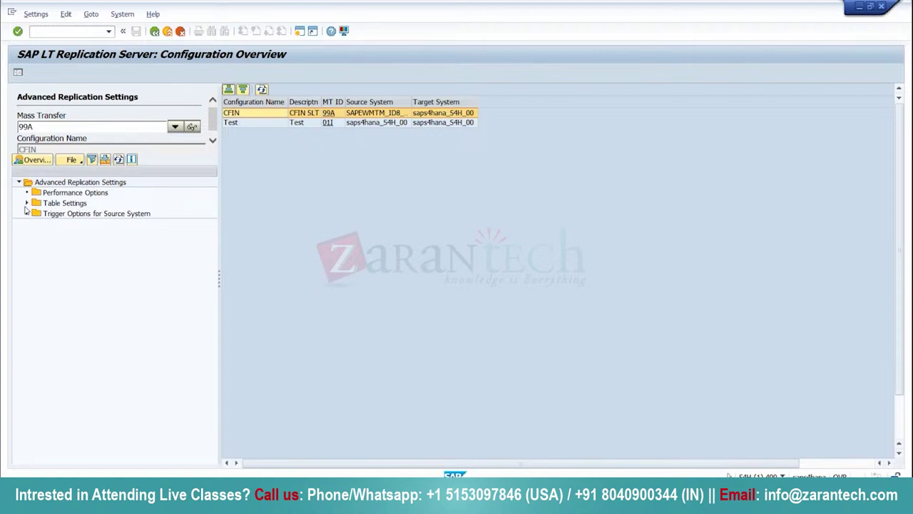
# Check table settings for CFIN_ACCHD and AUFK, then view the general source-system trigger settings
pyautogui.click(27, 202)
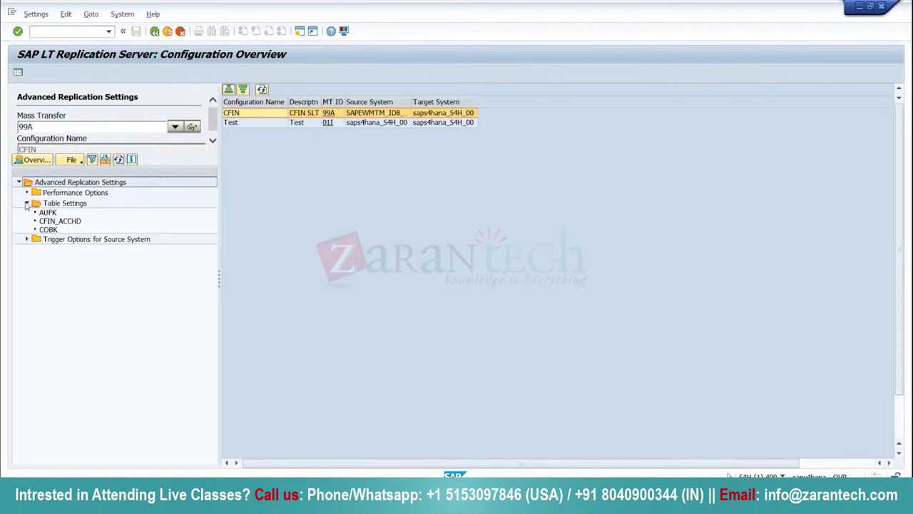
pyautogui.click(50, 222)
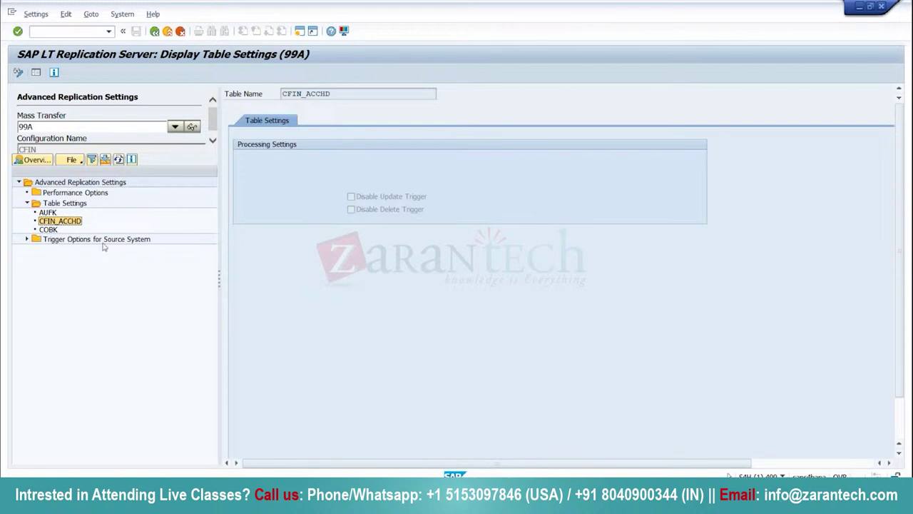
pyautogui.click(48, 212)
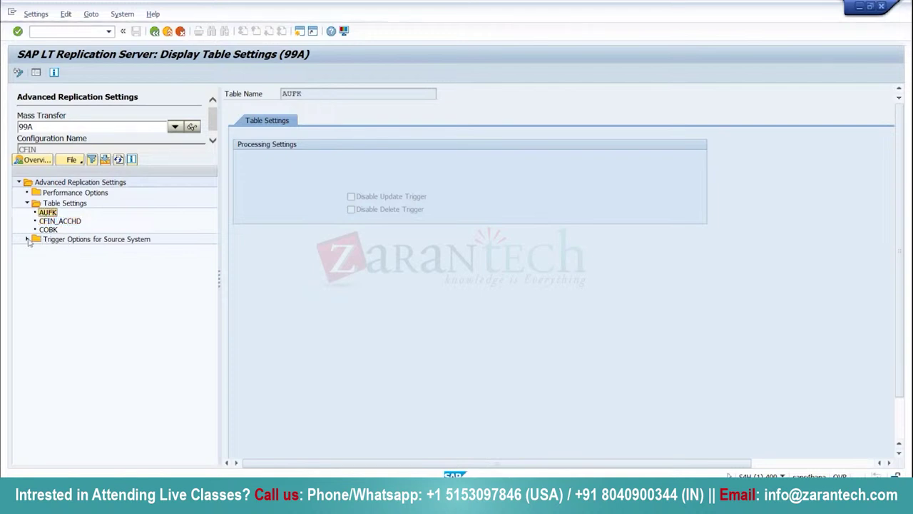
pyautogui.click(26, 239)
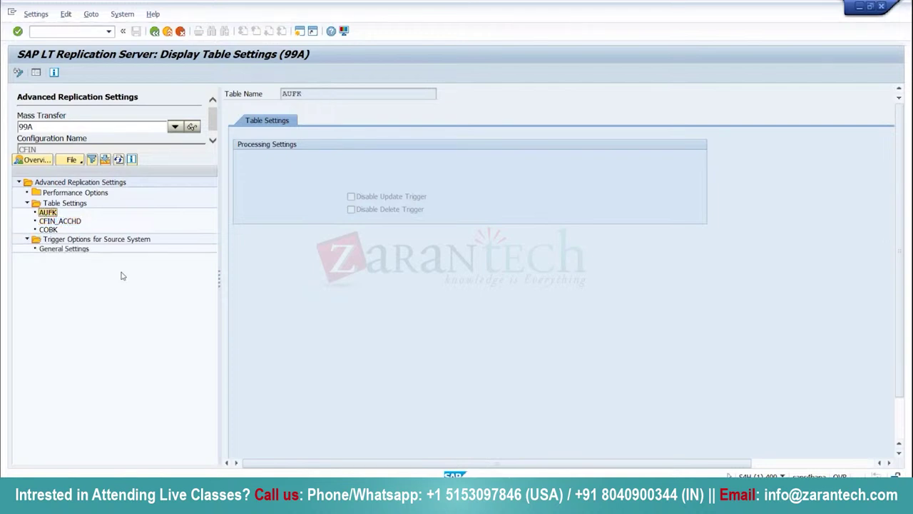
pyautogui.click(69, 249)
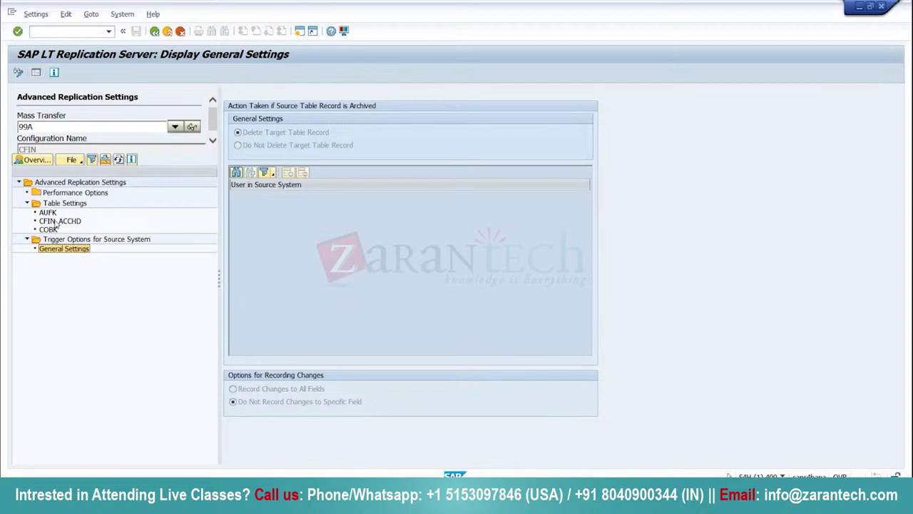
# Compare the table settings of AUFK, CFIN_ACCHD and COBK, finishing on AUFK
pyautogui.click(48, 213)
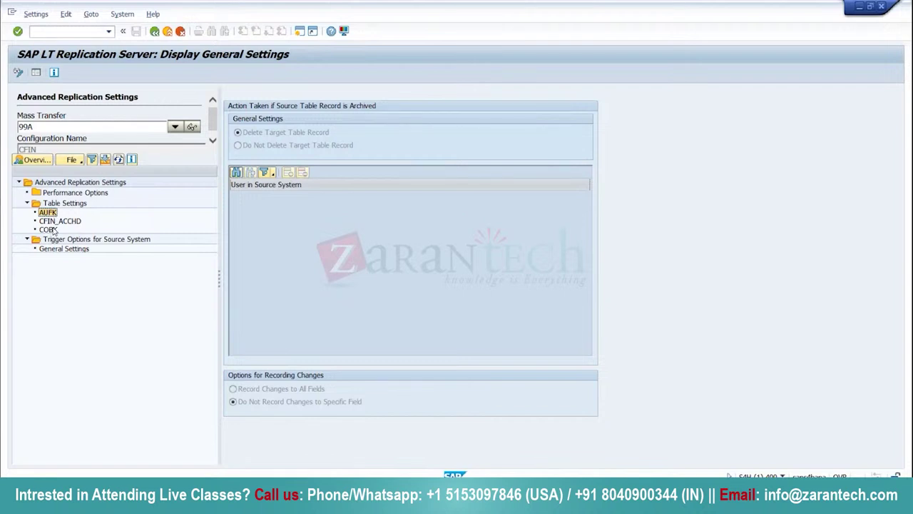
pyautogui.click(57, 221)
pyautogui.click(48, 230)
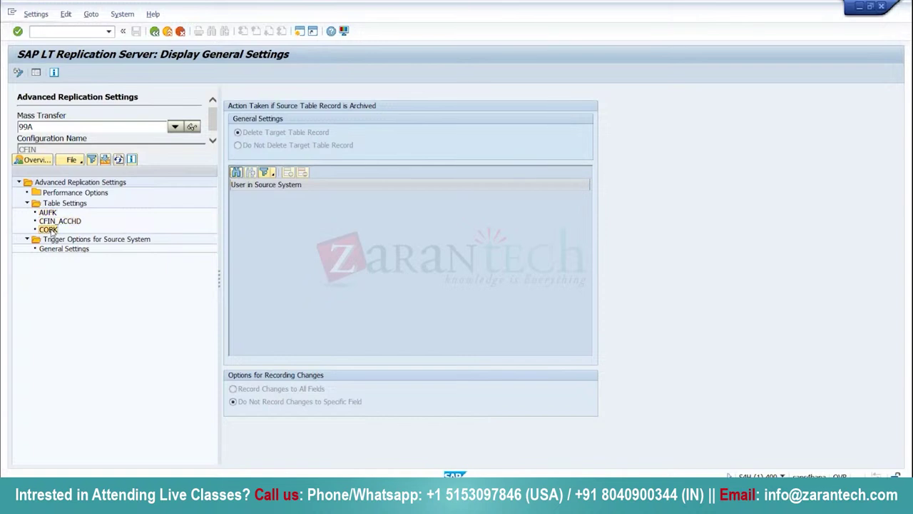
pyautogui.click(57, 223)
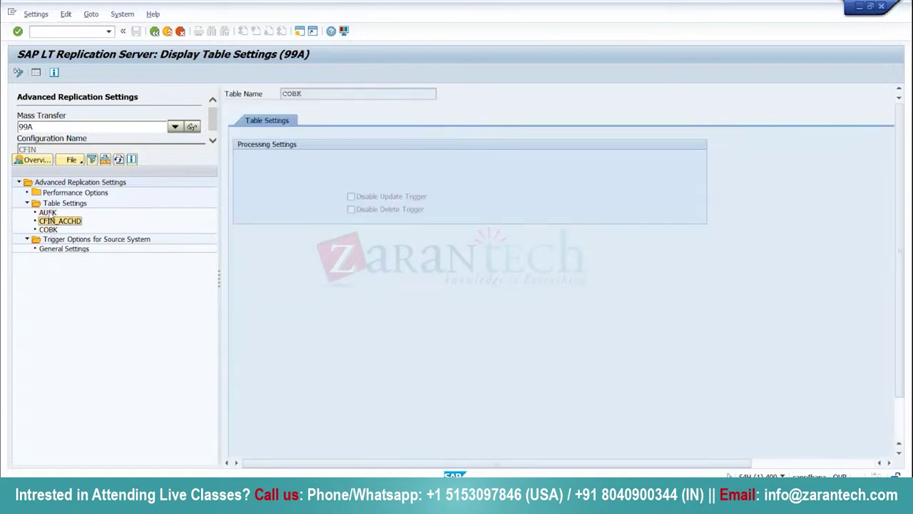
pyautogui.click(49, 213)
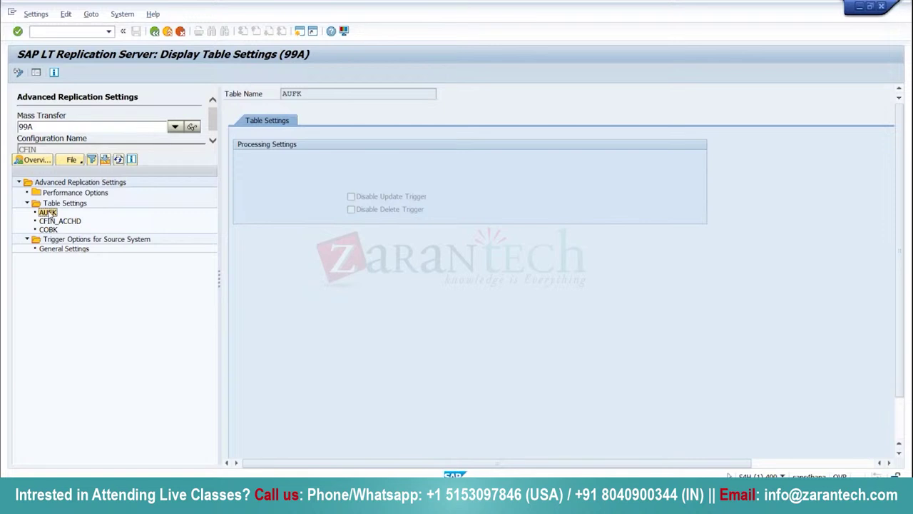
pyautogui.click(55, 221)
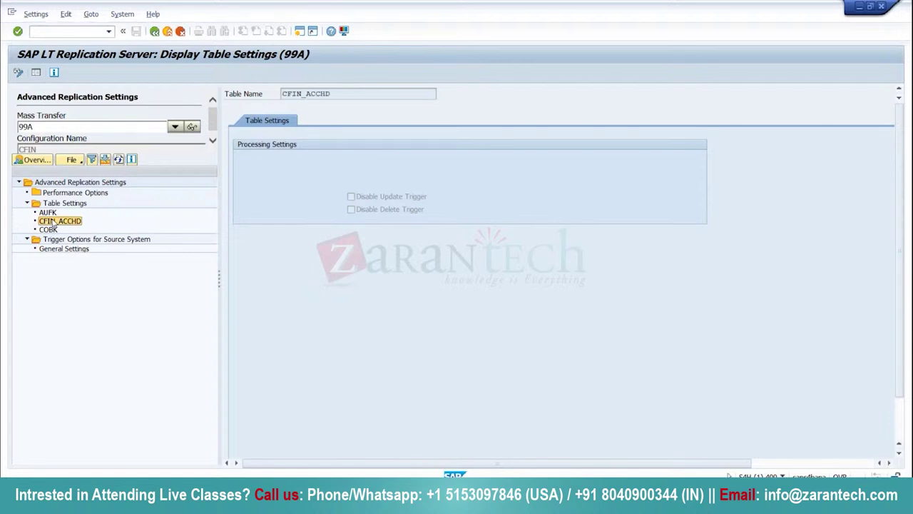
pyautogui.click(50, 213)
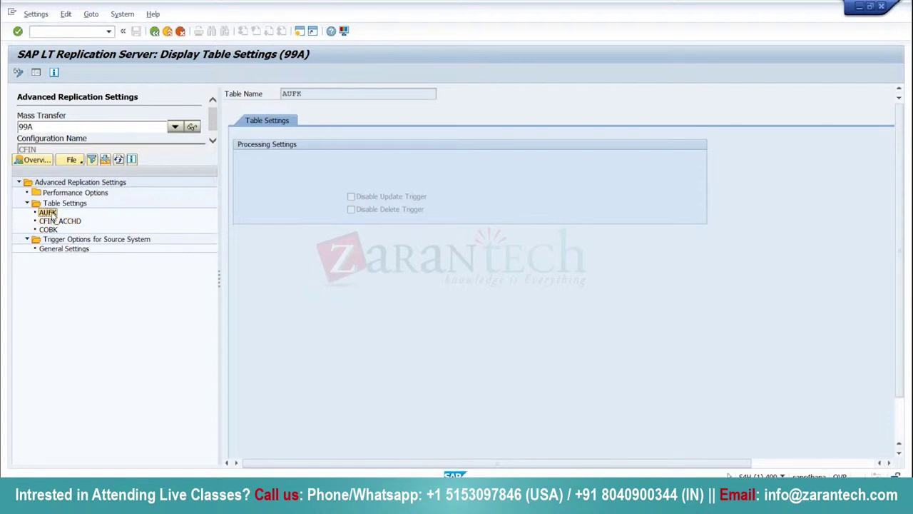
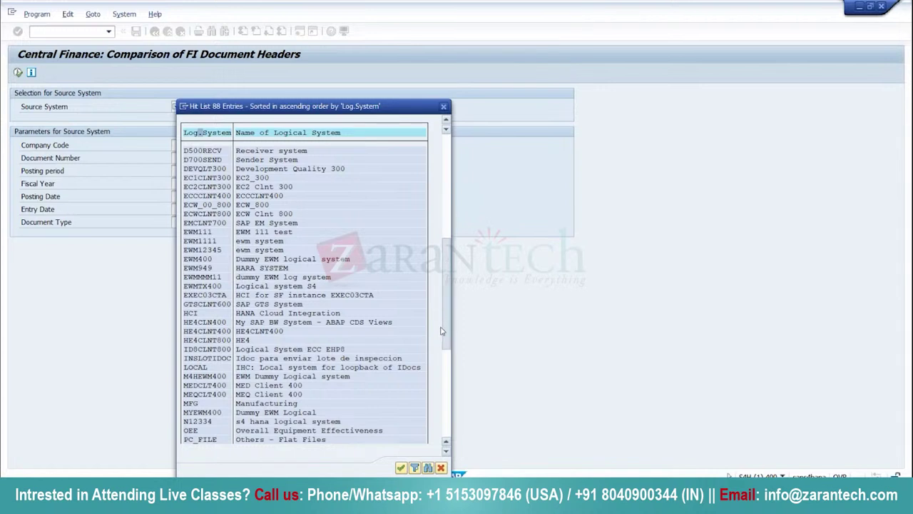
# Pick ID8CLNT800 from the hit list as the source system for the FI document header comparison
pyautogui.scroll(-3, 249, 310)
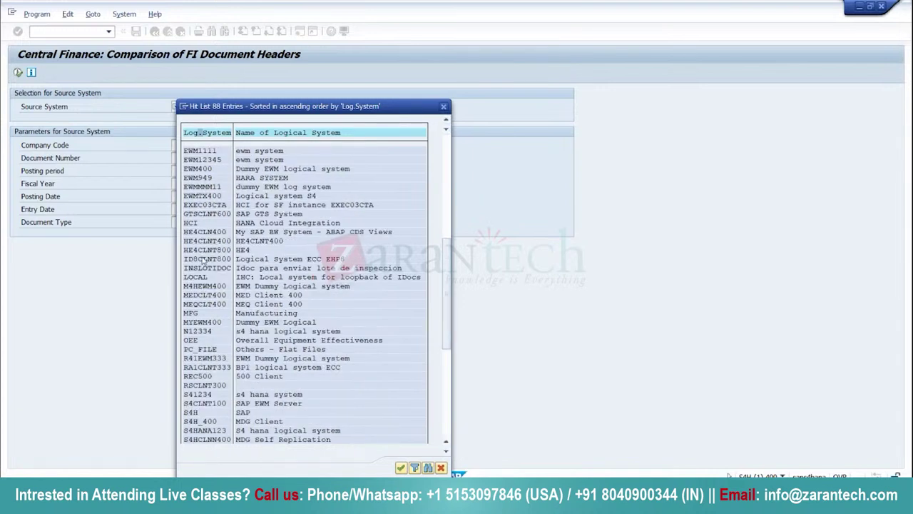
pyautogui.doubleClick(194, 258)
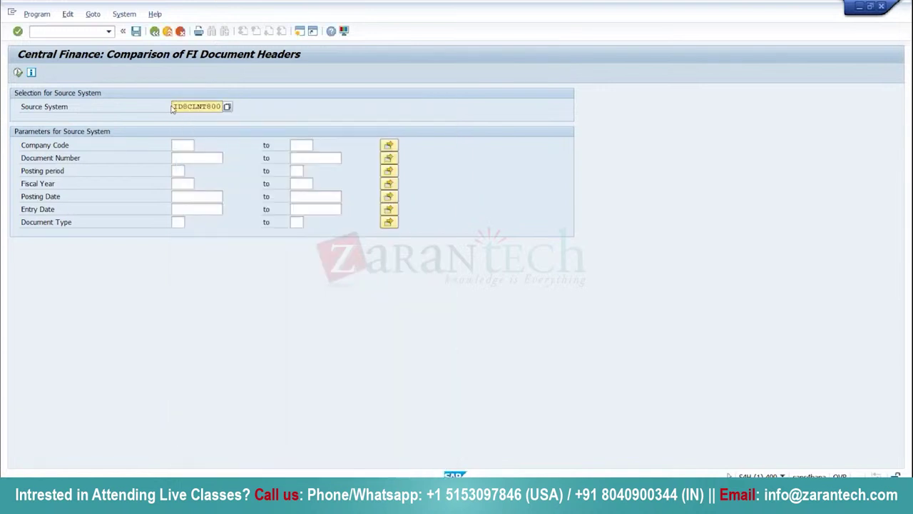
pyautogui.click(183, 145)
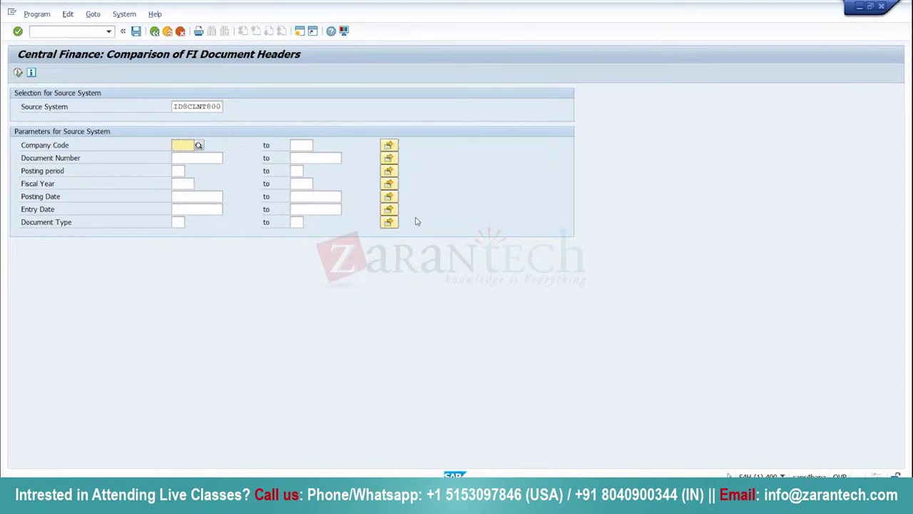
pyautogui.click(218, 107)
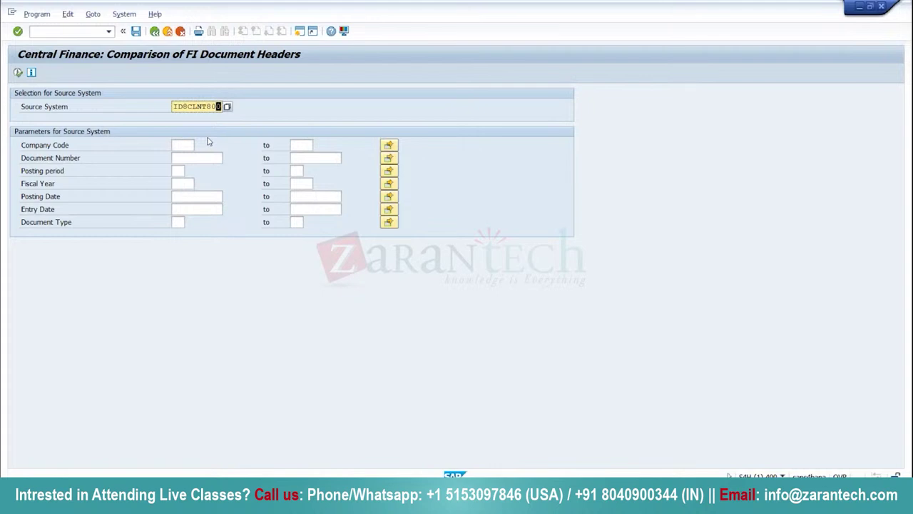
# Step through the Company Code, Document Number, Entry Date range and Posting Date fields
pyautogui.click(188, 156)
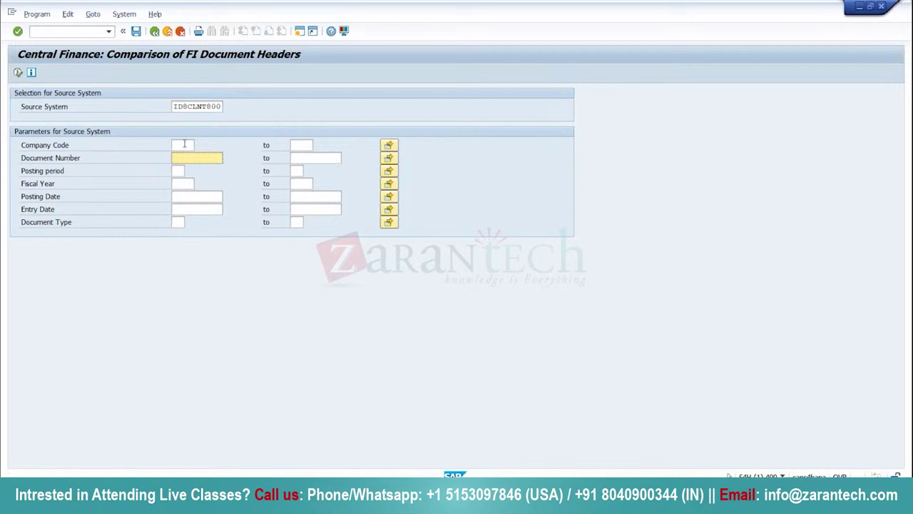
pyautogui.click(184, 145)
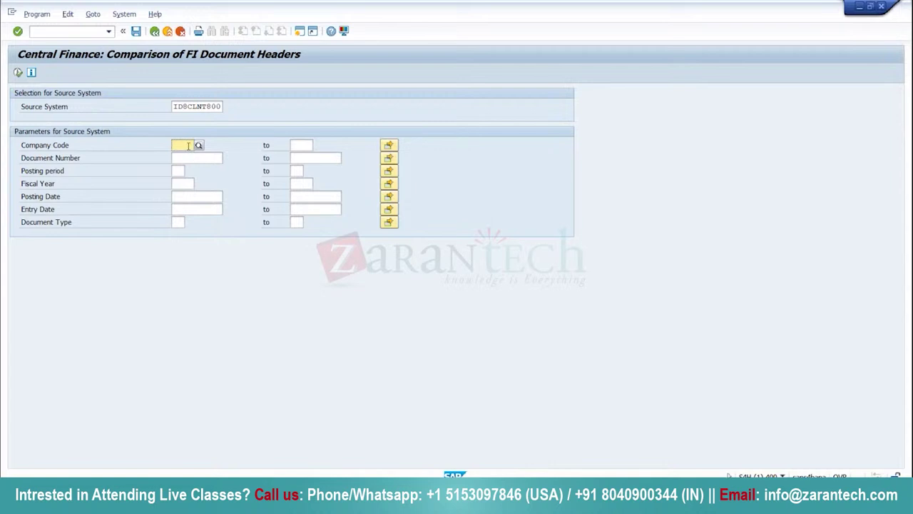
pyautogui.click(186, 156)
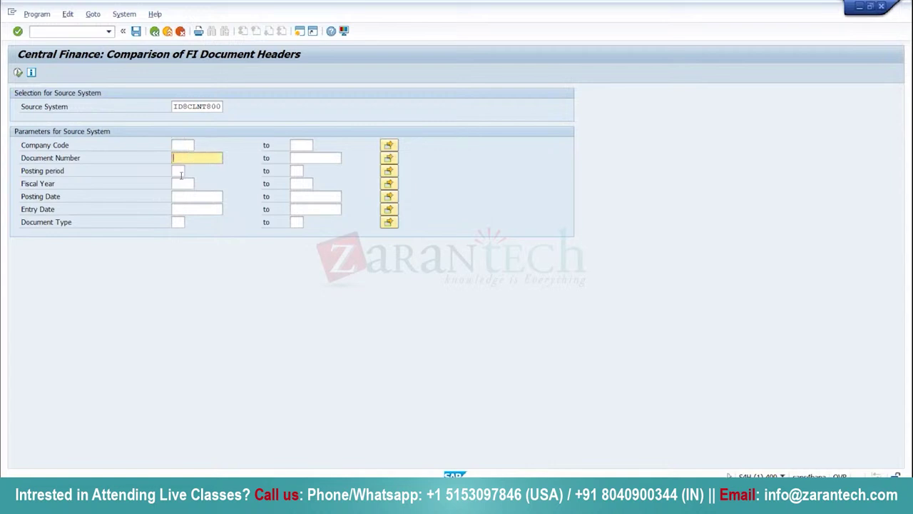
pyautogui.click(182, 211)
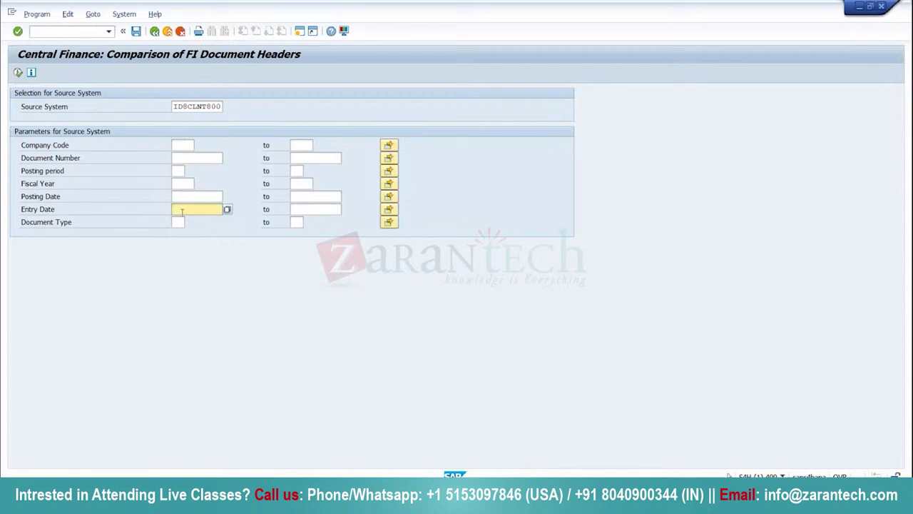
pyautogui.click(325, 209)
pyautogui.click(216, 209)
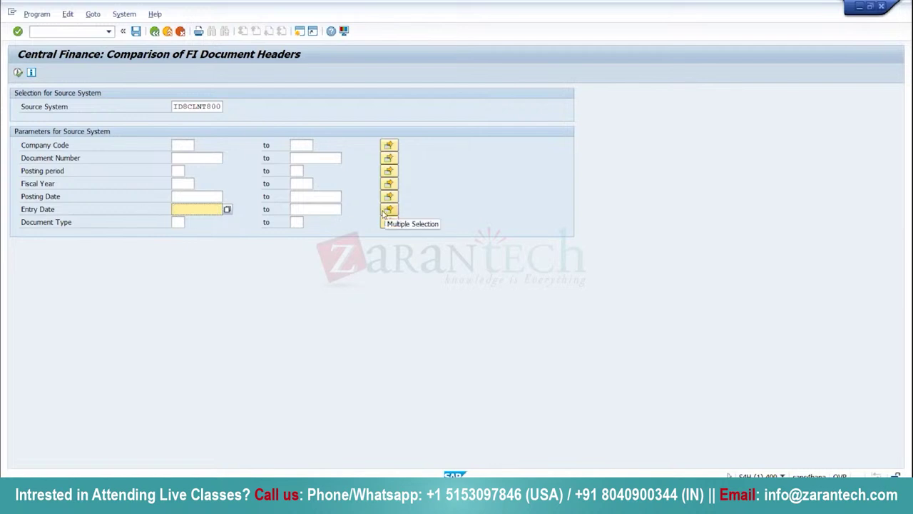
pyautogui.click(207, 199)
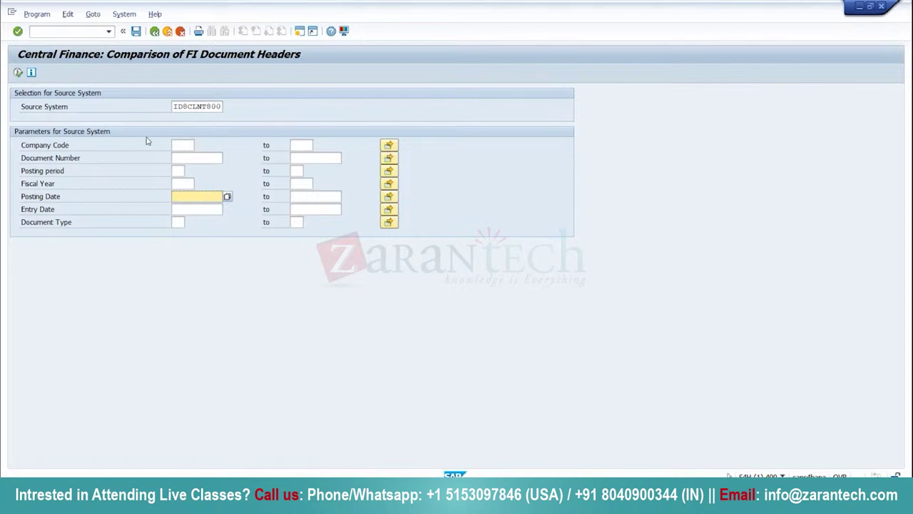
pyautogui.click(176, 144)
# Run the comparison for company code 1000, showing 163.464 journal entries in ID8CLNT800 and none in Central Finance
pyautogui.write('100')
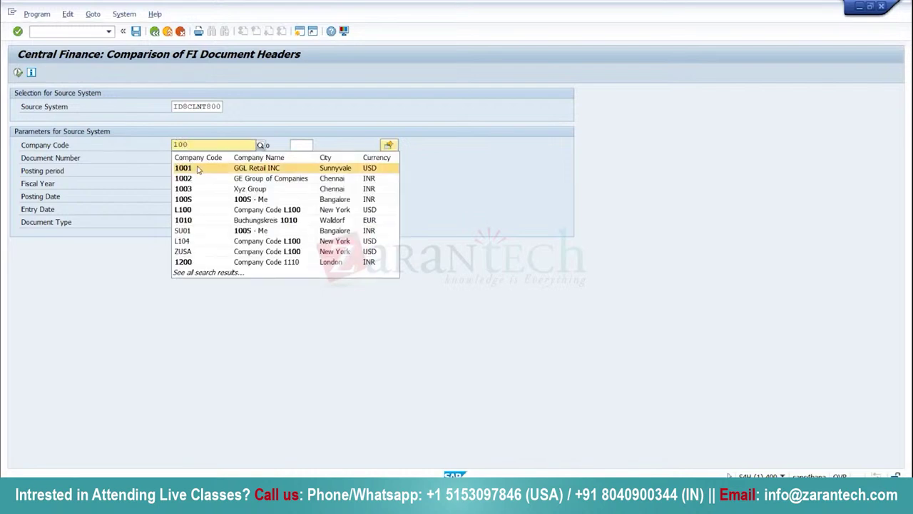
pyautogui.write('0')
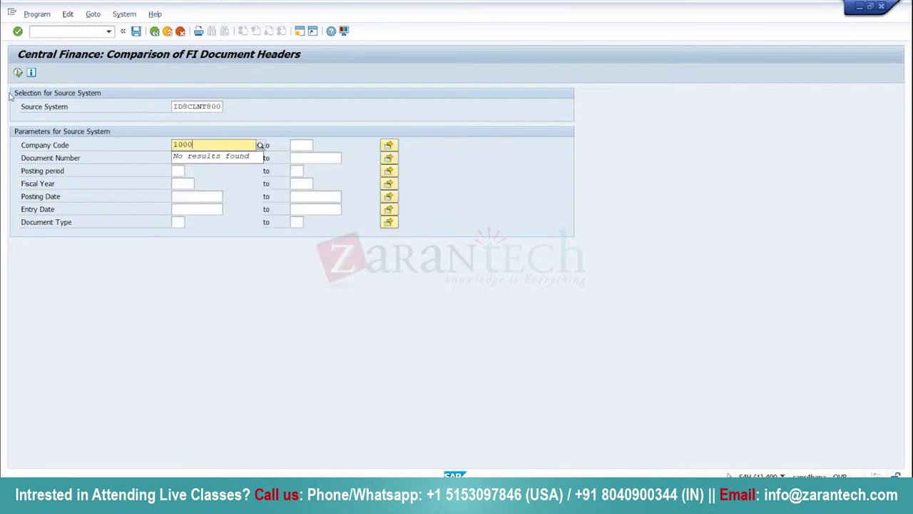
pyautogui.click(18, 73)
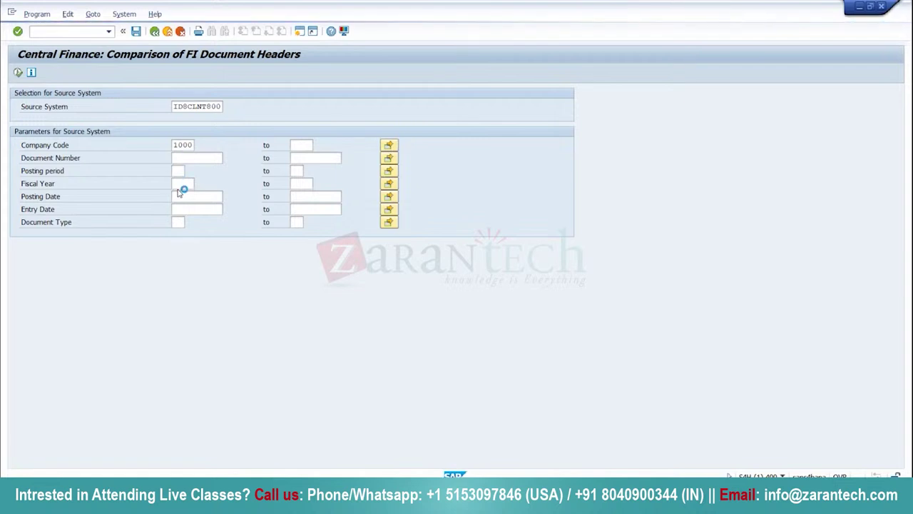
pyautogui.click(12, 12)
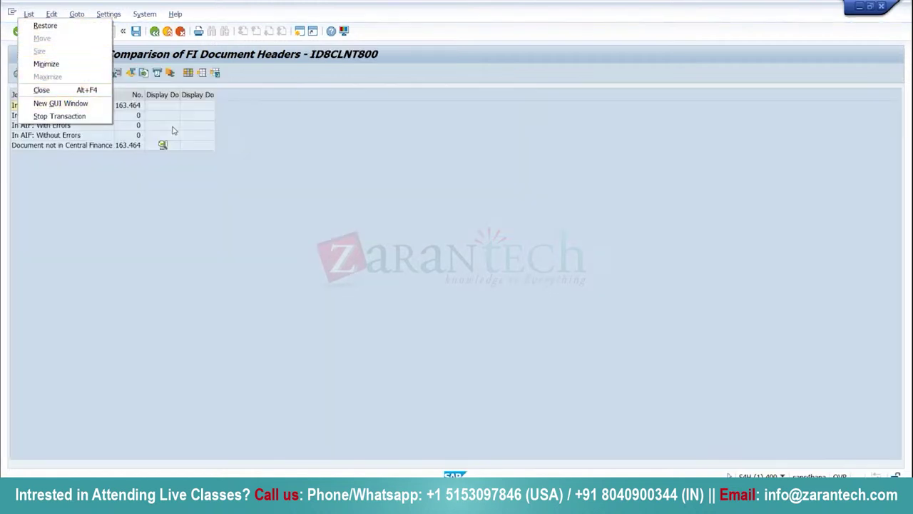
pyautogui.click(218, 182)
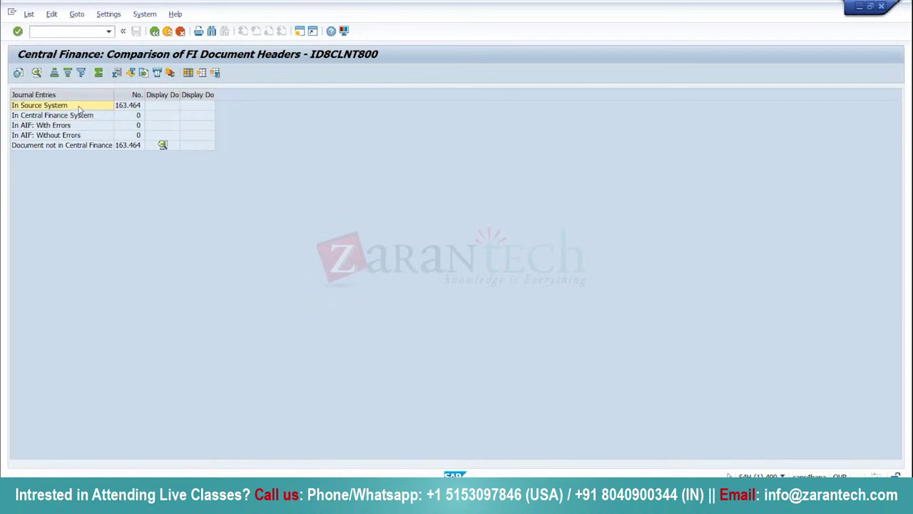
pyautogui.click(111, 107)
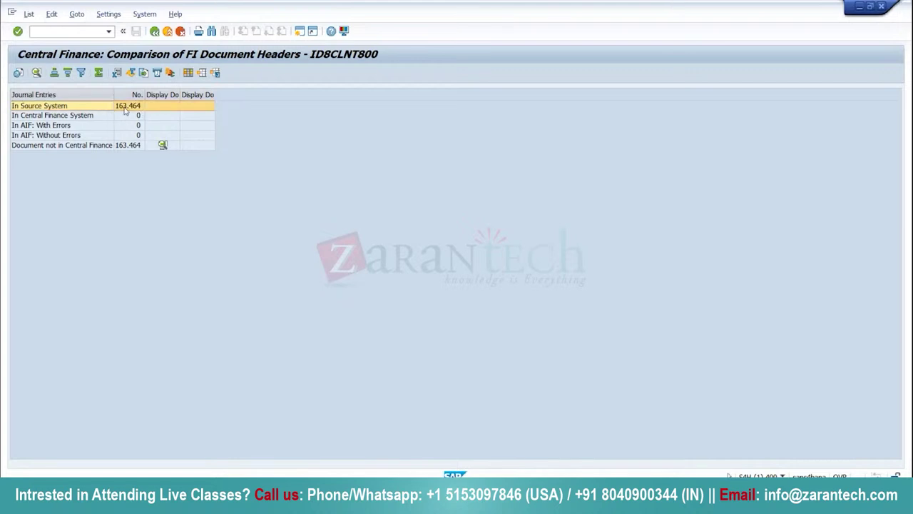
pyautogui.click(84, 126)
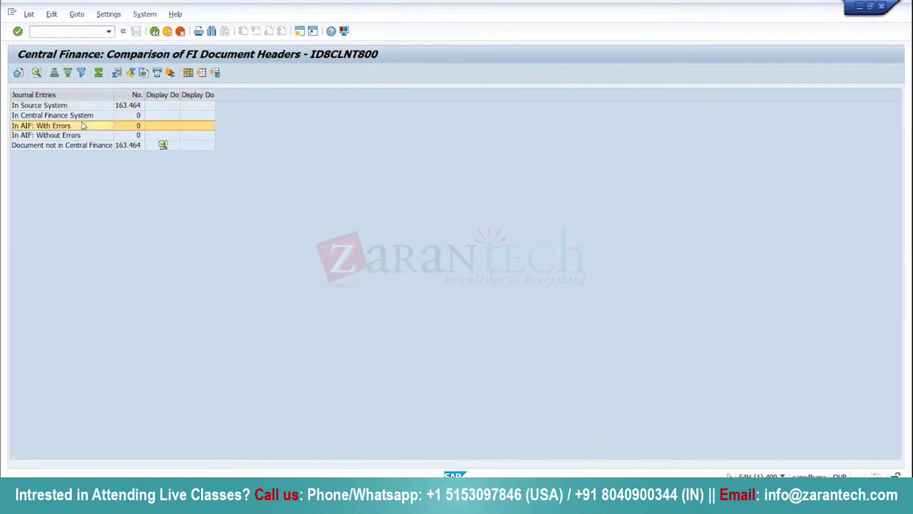
pyautogui.click(119, 117)
pyautogui.click(124, 127)
pyautogui.click(126, 136)
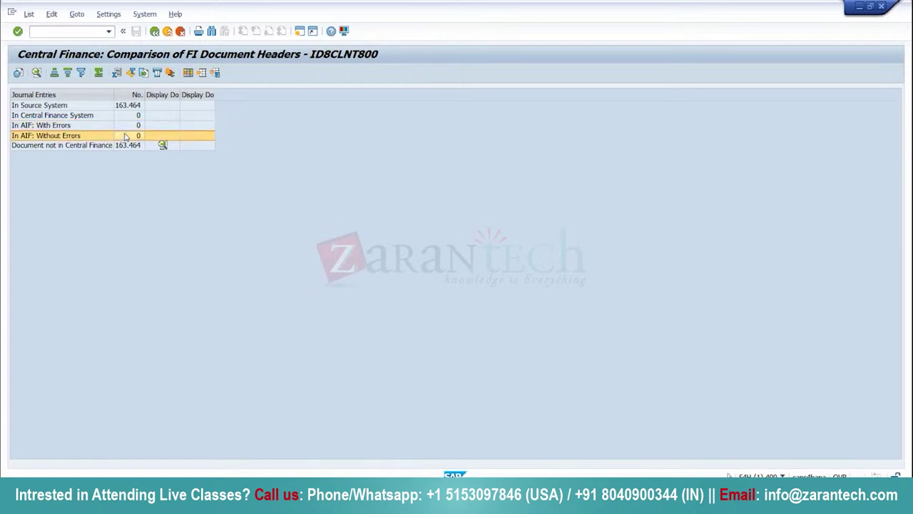
pyautogui.click(23, 146)
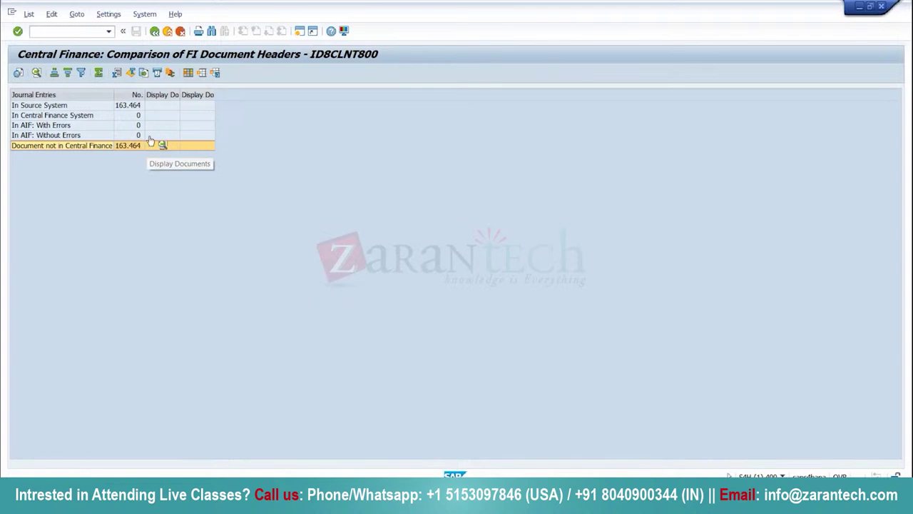
# Display the documents not in Central Finance, then back out to the Central Finance menu
pyautogui.click(129, 108)
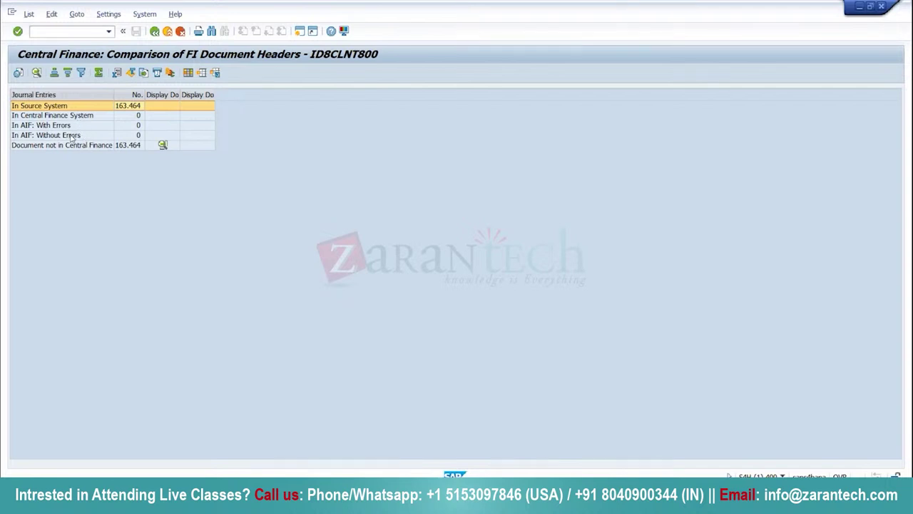
pyautogui.click(66, 145)
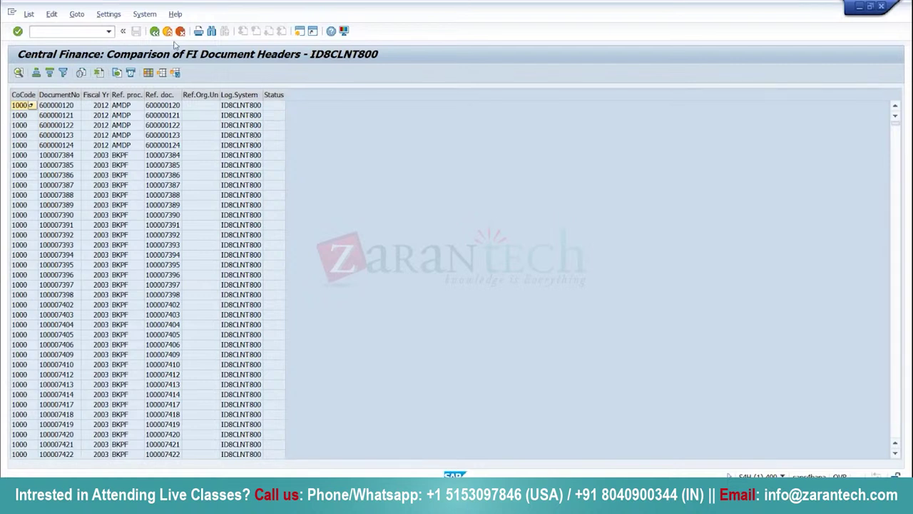
pyautogui.click(154, 30)
pyautogui.click(154, 31)
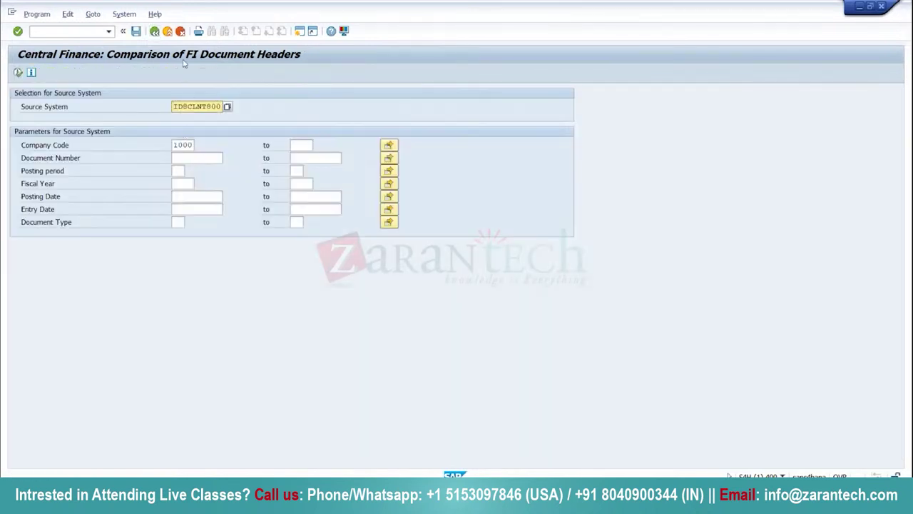
pyautogui.click(154, 31)
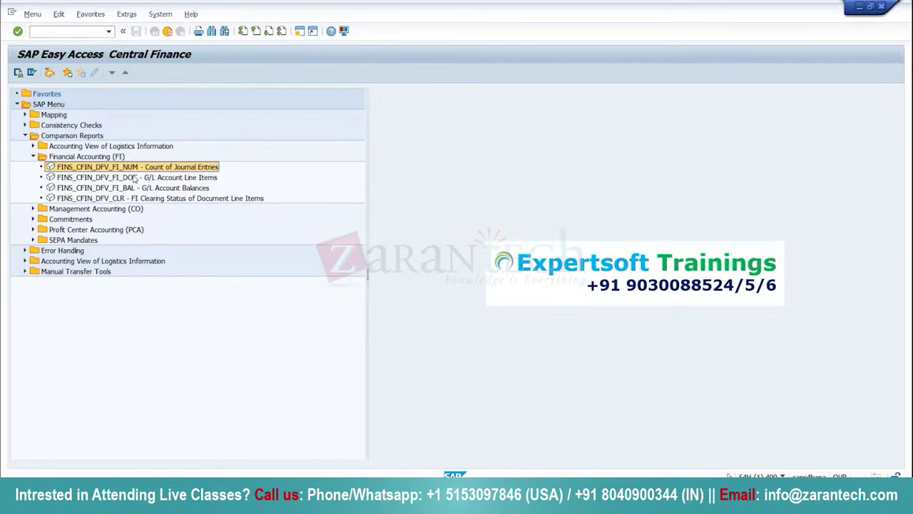
# Open the FINS_CFIN_DFV_FI_DOC G/L Account Line Items comparison report from Financial Accounting (FI)
pyautogui.doubleClick(134, 177)
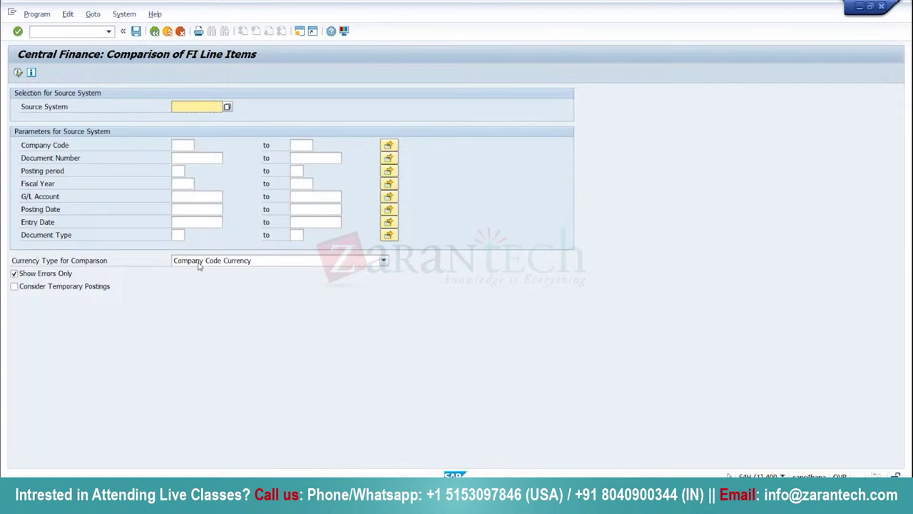
# Show the available currency types in the Currency Type for Comparison dropdown
pyautogui.click(200, 262)
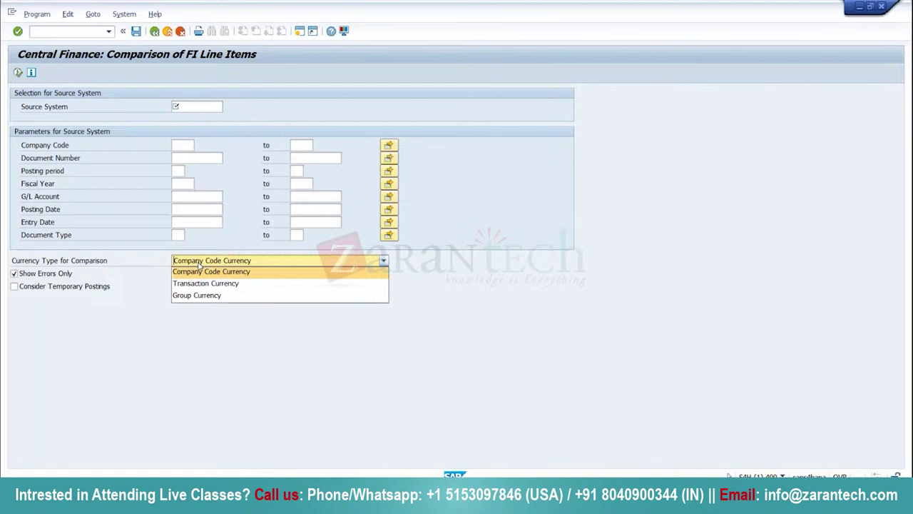
# Compare in Group Currency with Consider Temporary Postings ticked, then return to the Central Finance menu
pyautogui.click(232, 296)
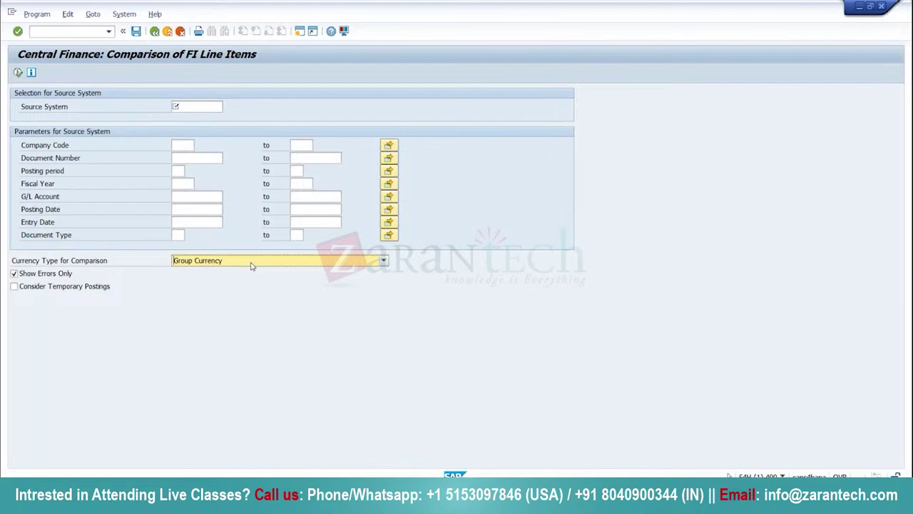
pyautogui.click(41, 286)
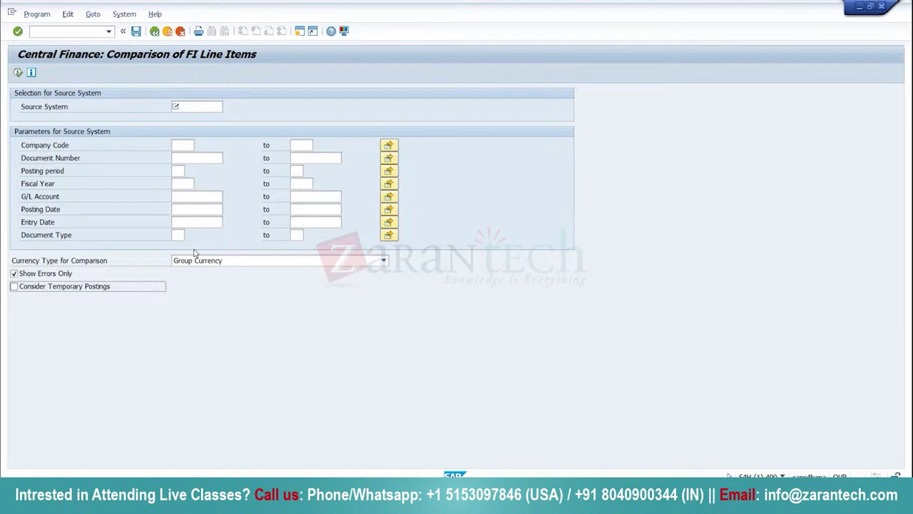
pyautogui.click(195, 109)
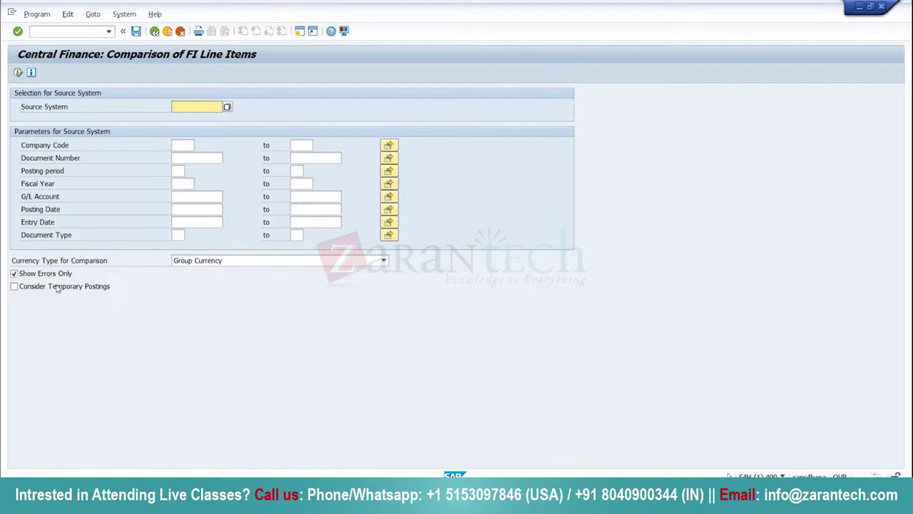
pyautogui.click(58, 287)
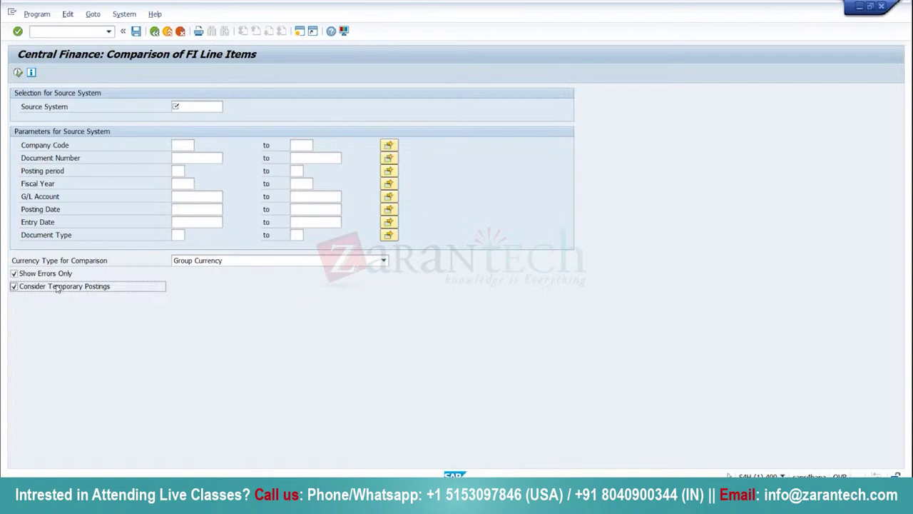
pyautogui.click(154, 33)
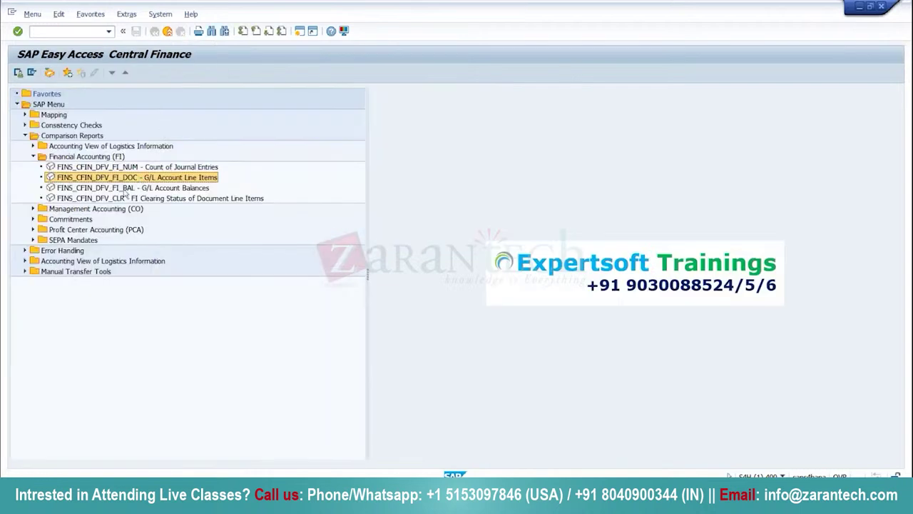
pyautogui.doubleClick(123, 188)
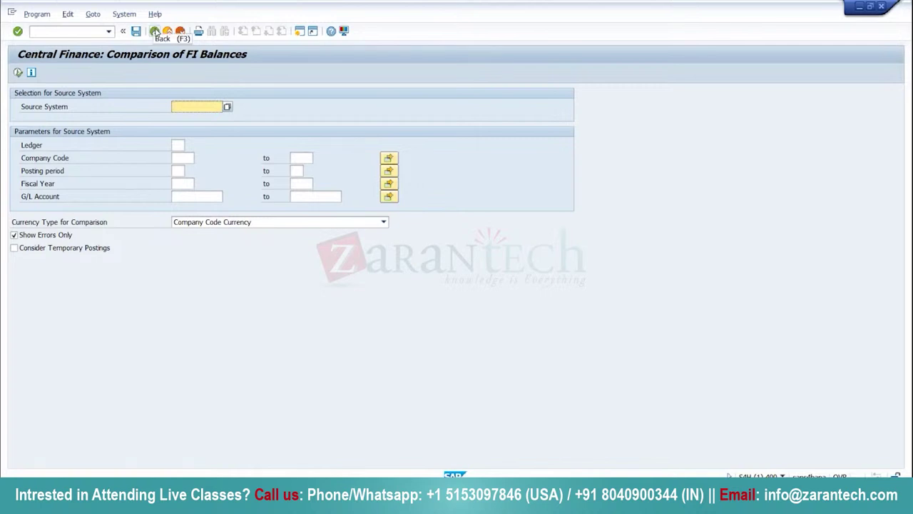
pyautogui.click(154, 32)
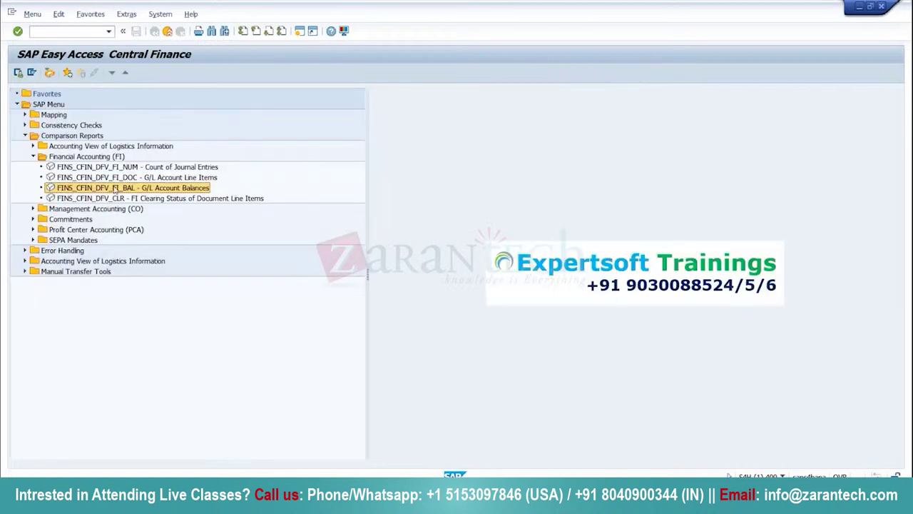
pyautogui.doubleClick(100, 199)
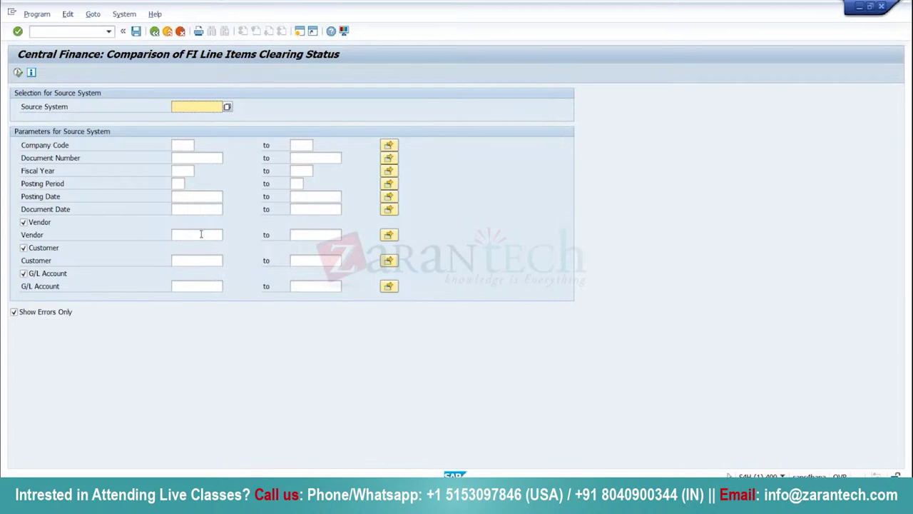
pyautogui.click(202, 233)
pyautogui.click(199, 259)
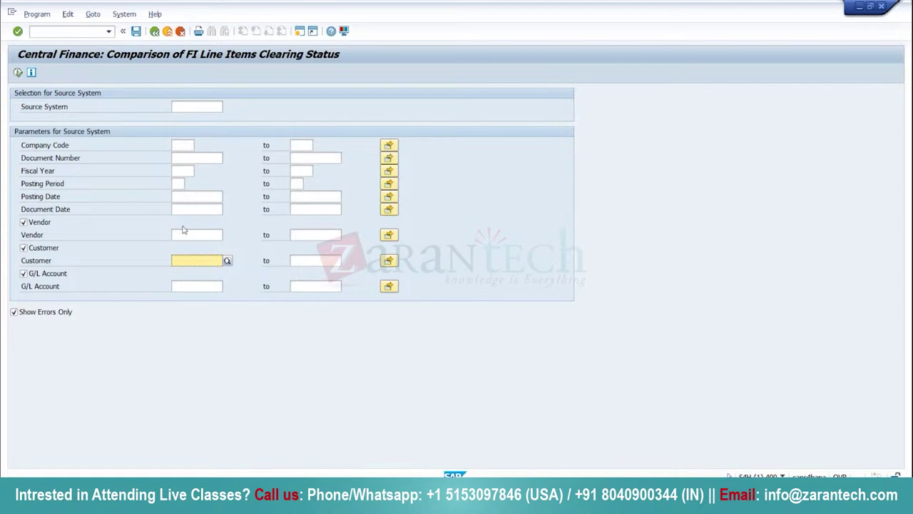
pyautogui.click(187, 235)
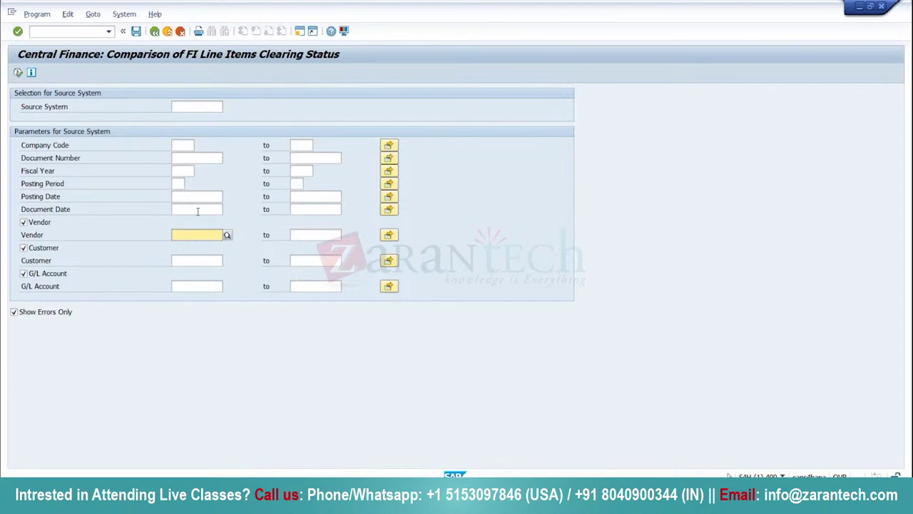
pyautogui.click(198, 211)
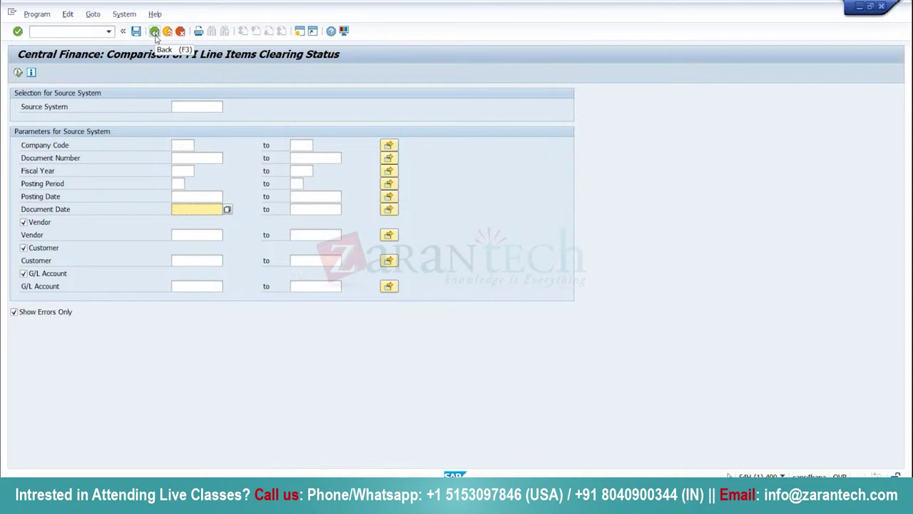
pyautogui.click(155, 32)
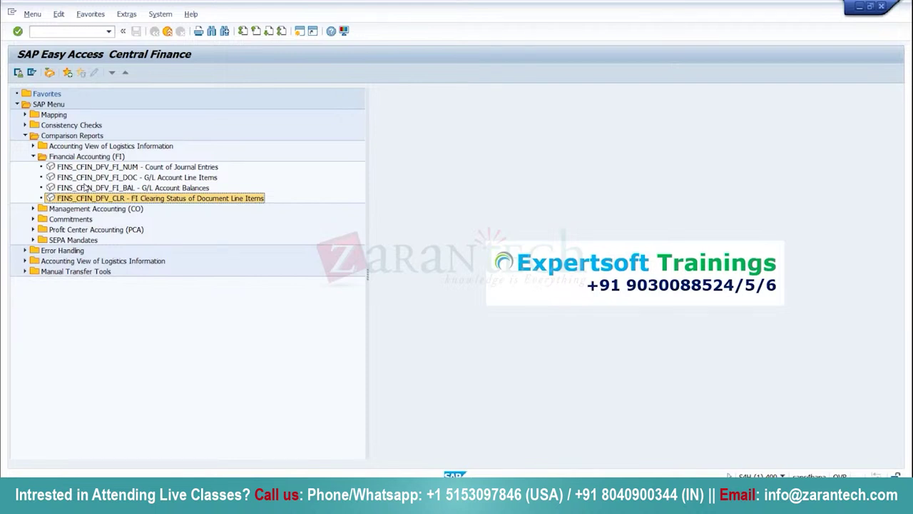
# Open the FINS_CFIN_DFV_CO_NUM Count of CO Documents report under Management Accounting (CO)
pyautogui.click(32, 157)
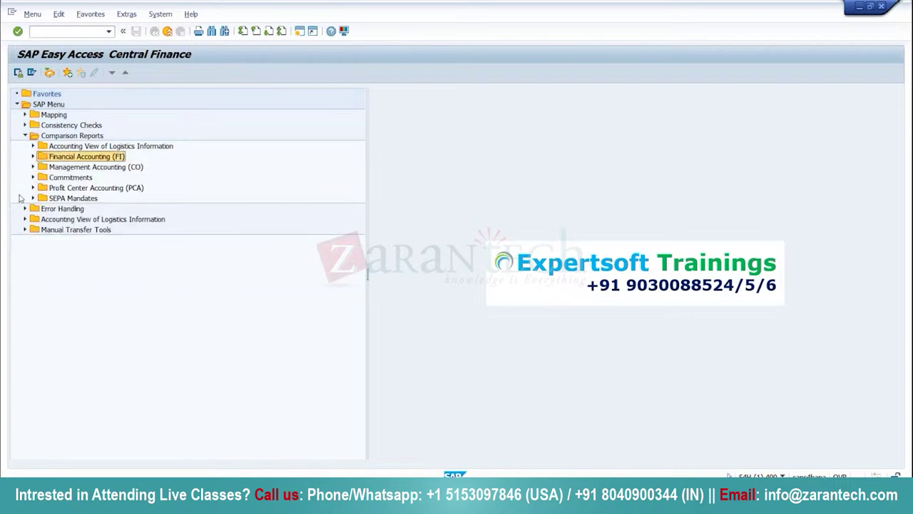
pyautogui.click(32, 167)
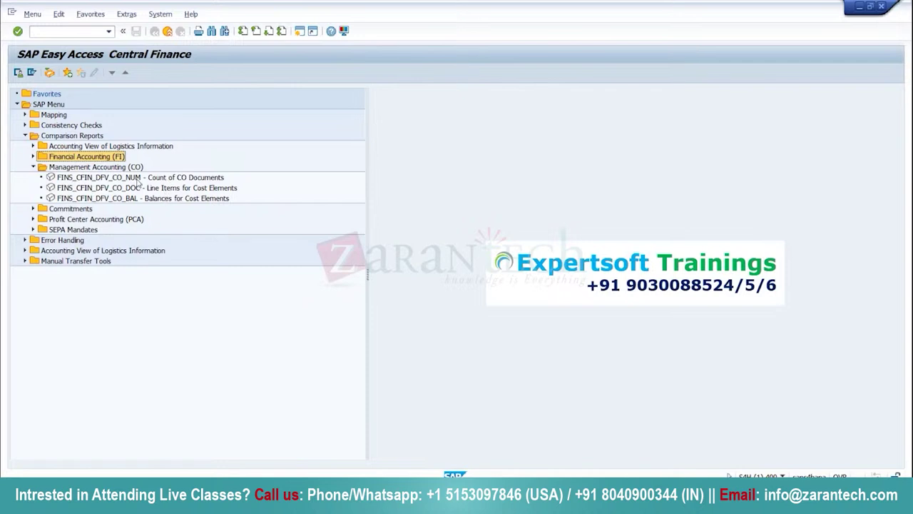
pyautogui.click(139, 181)
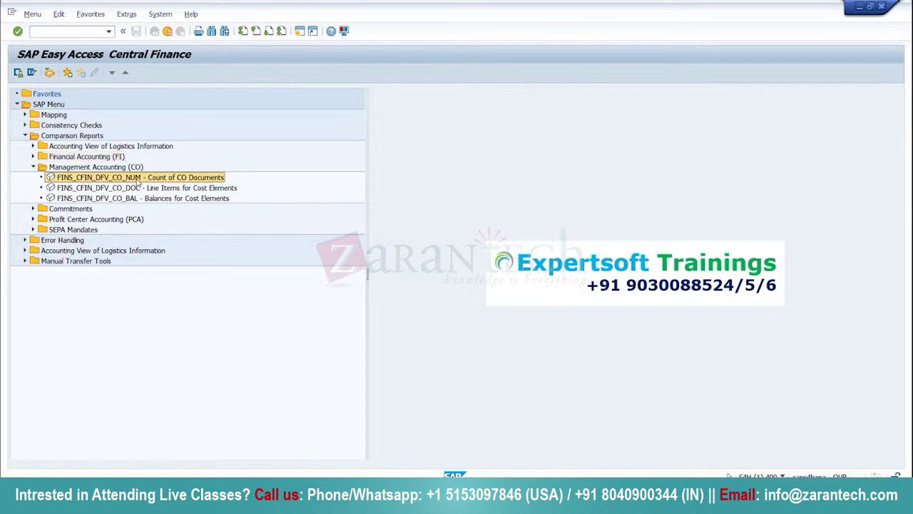
pyautogui.doubleClick(138, 182)
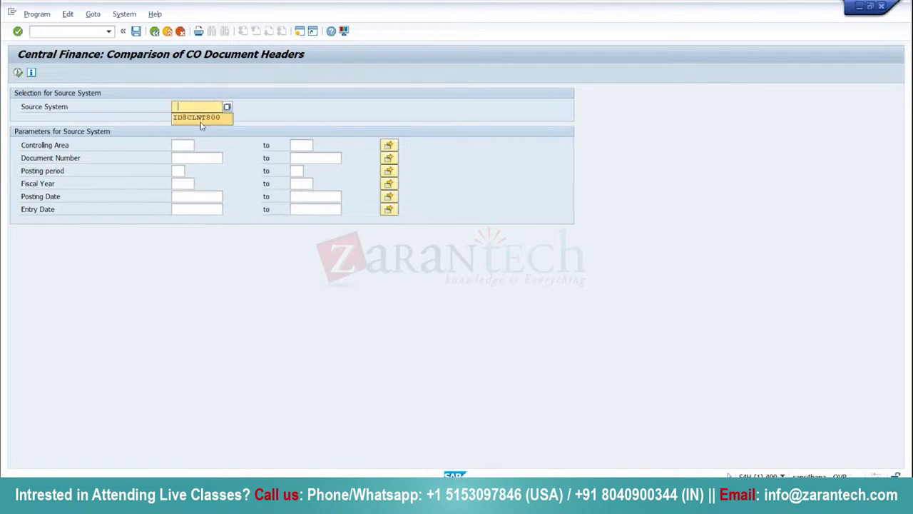
# Run it for source system ID8CLNT800 and fiscal year 2023, then go back to the selection screen
pyautogui.click(181, 184)
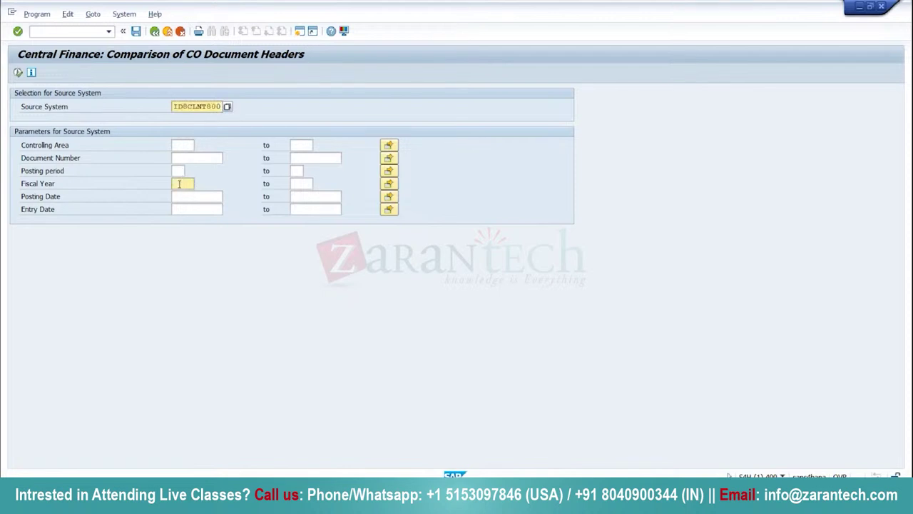
pyautogui.write('2023')
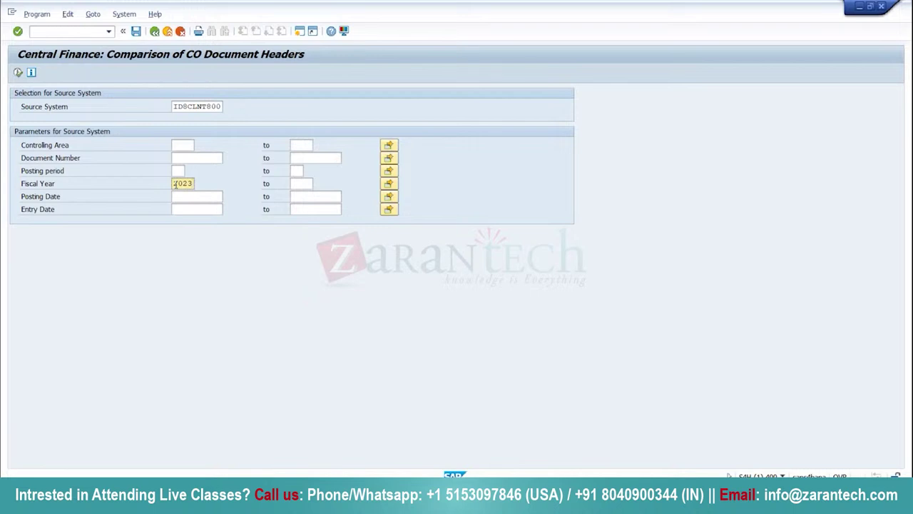
pyautogui.click(18, 73)
pyautogui.click(18, 73)
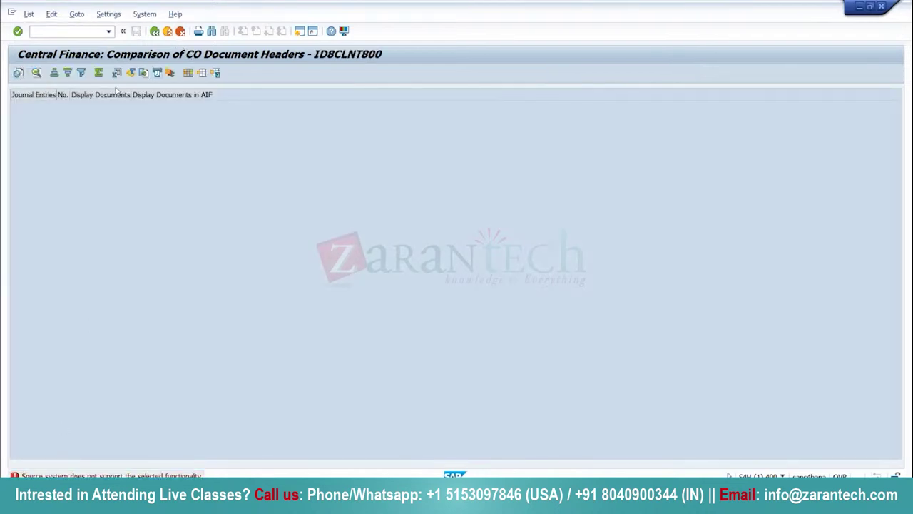
pyautogui.click(153, 33)
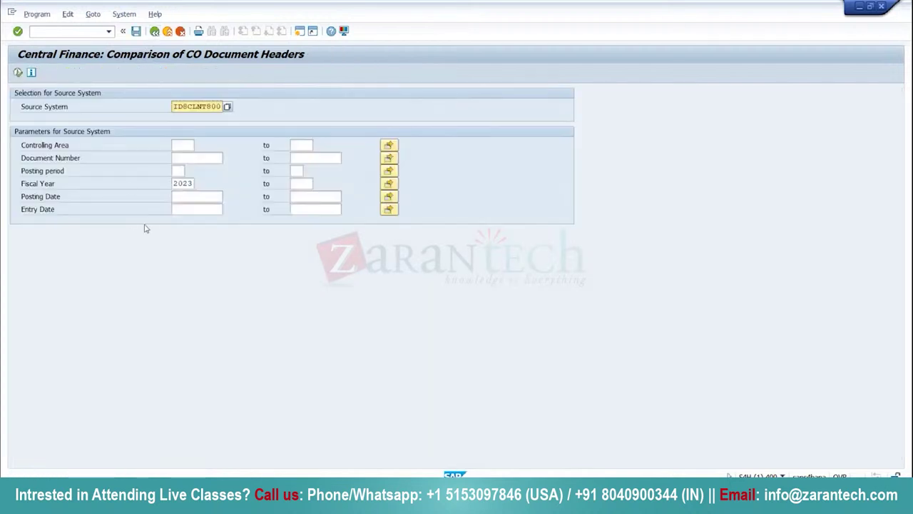
# Edit the Fiscal Year entry, visit the Posting Date field, then return to the Easy Access menu
pyautogui.click(191, 183)
pyautogui.press('BackSpace')
pyautogui.press('BackSpace')
pyautogui.press('BackSpace')
pyautogui.press('BackSpace')
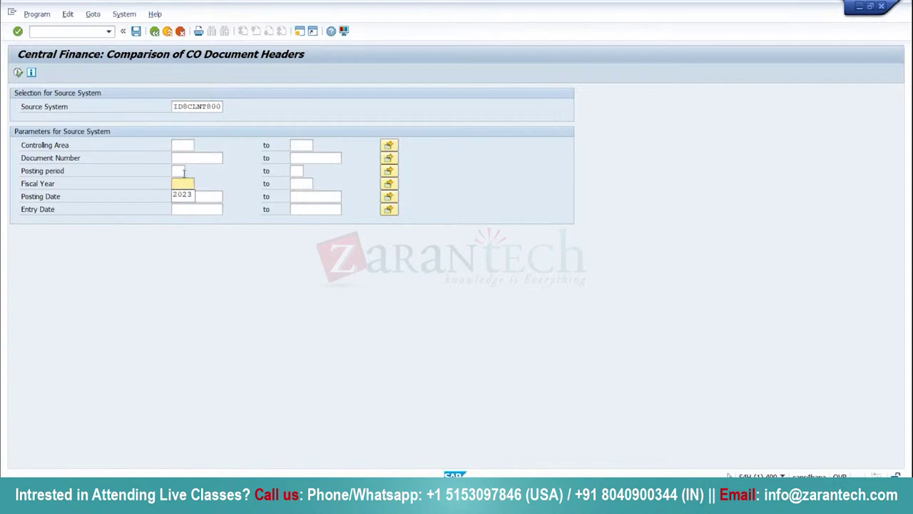
pyautogui.click(183, 171)
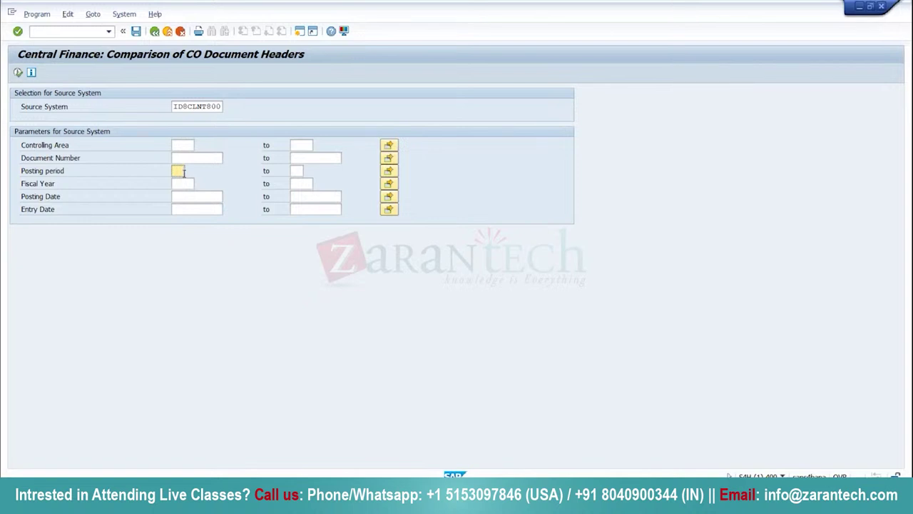
pyautogui.click(187, 183)
pyautogui.click(189, 194)
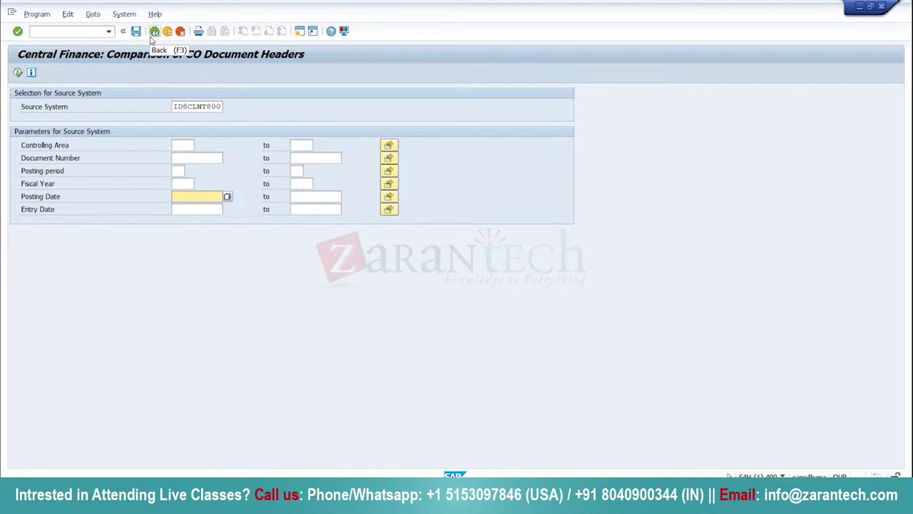
pyautogui.click(153, 33)
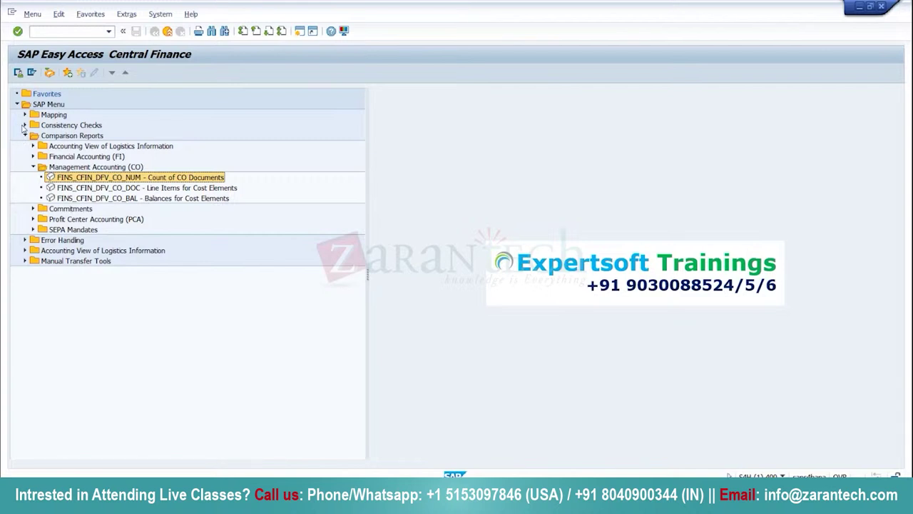
# Open the FINS_CFIN_CC Configuration Consistency Check Report and try running it with a pasted logical system
pyautogui.click(24, 125)
pyautogui.doubleClick(72, 135)
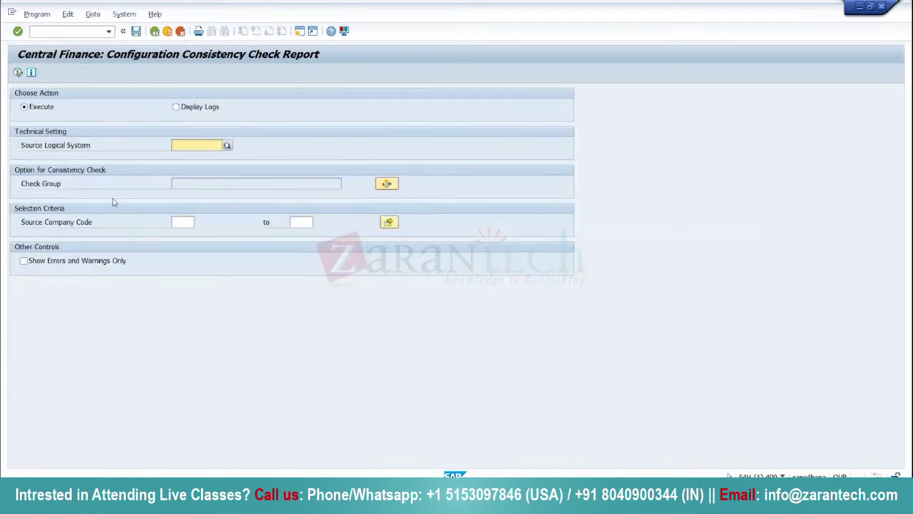
pyautogui.click(227, 146)
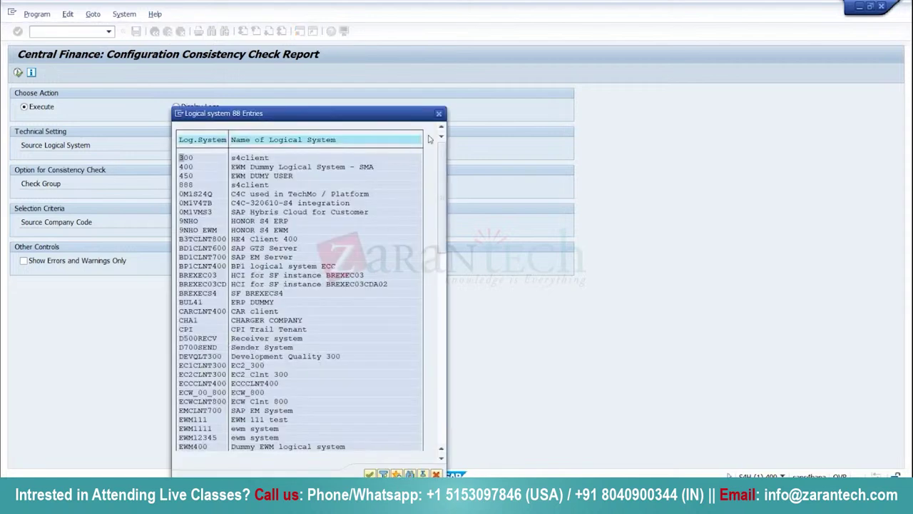
pyautogui.click(439, 113)
pyautogui.write('IDSCLNT800')
pyautogui.press('F8')
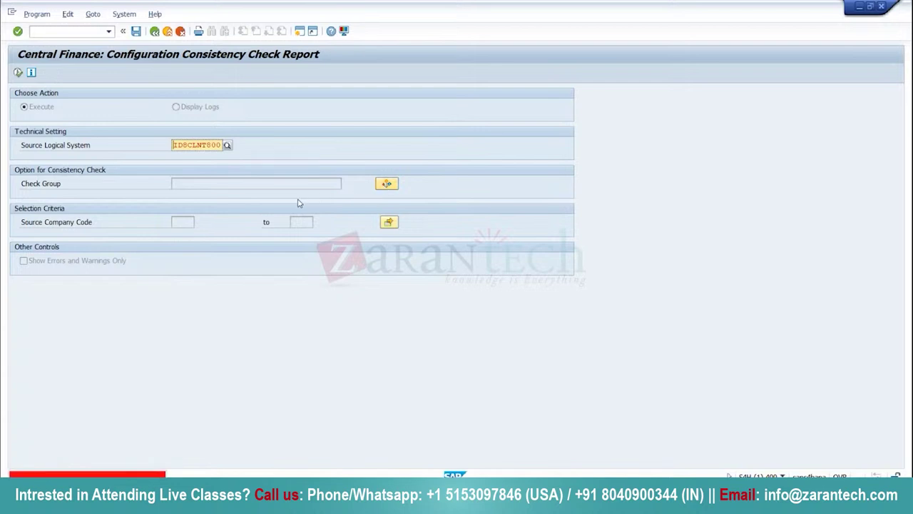
# Choose D500RECV as the source logical system from the full list and try the Check Group button
pyautogui.click(227, 145)
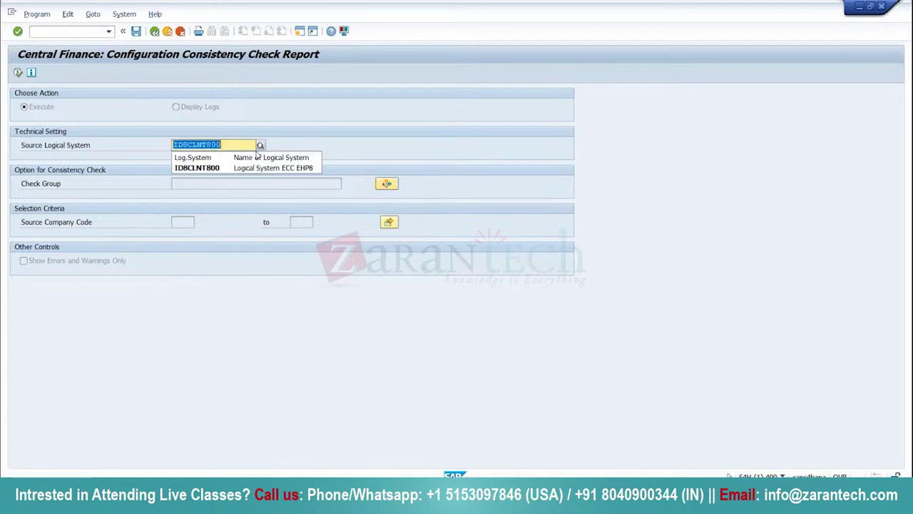
pyautogui.click(260, 145)
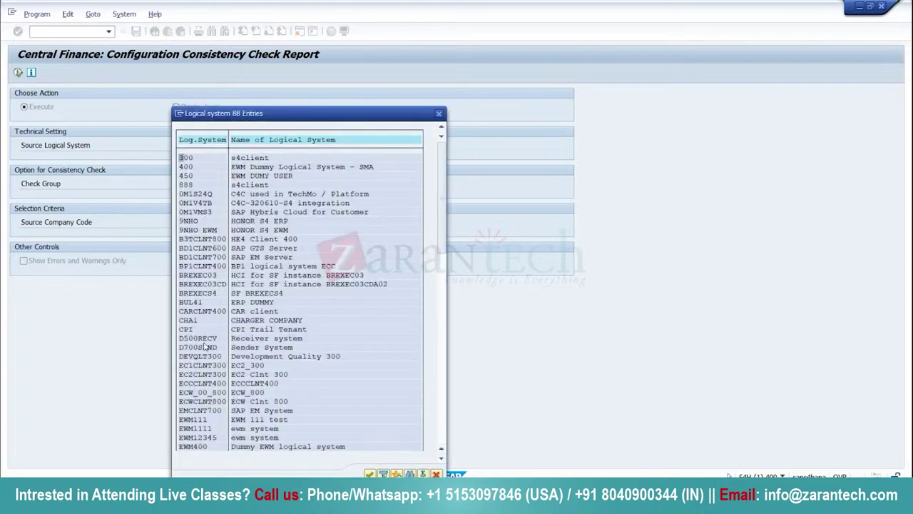
pyautogui.doubleClick(204, 340)
pyautogui.click(387, 185)
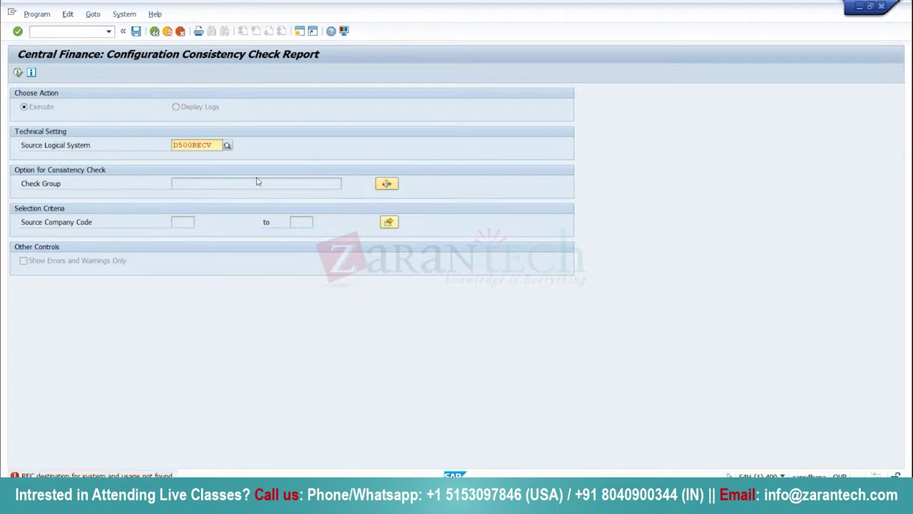
pyautogui.click(391, 187)
# Visit the Source Company Code from/to fields, then return to the Central Finance Easy Access menu
pyautogui.click(179, 221)
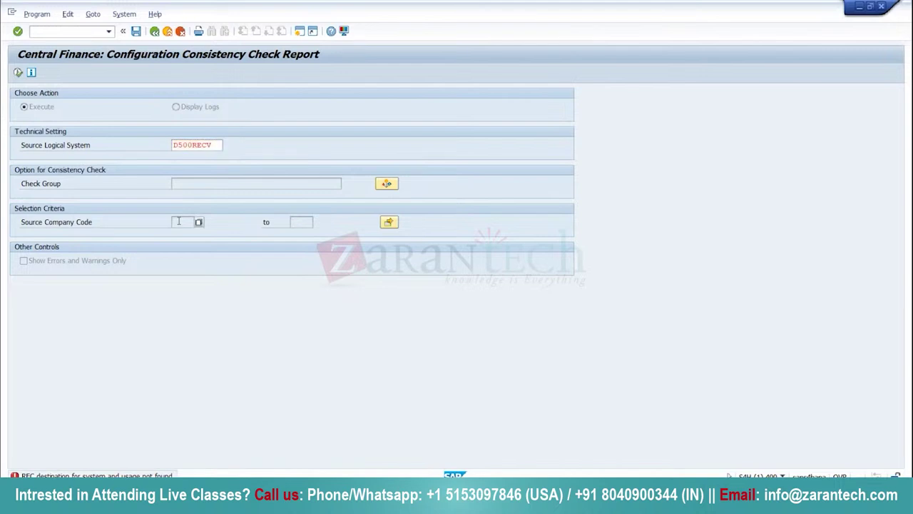
pyautogui.click(308, 221)
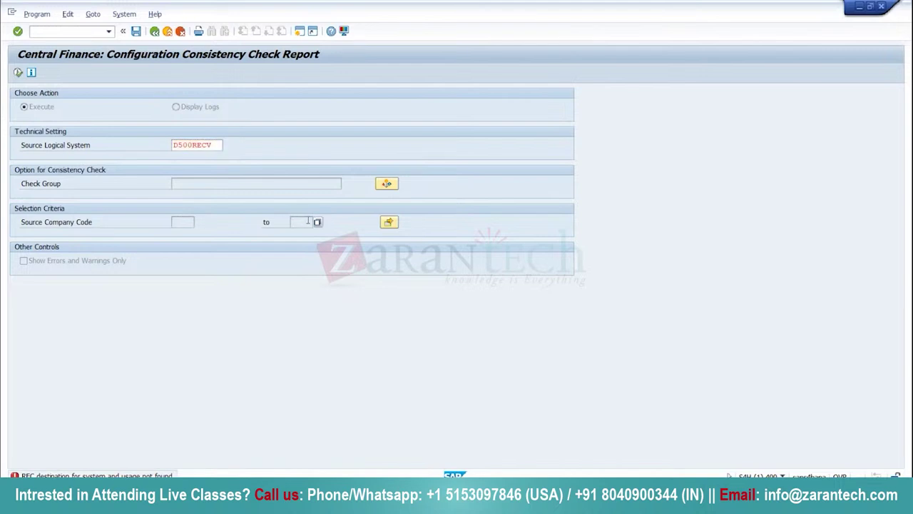
pyautogui.click(191, 222)
pyautogui.click(301, 224)
pyautogui.click(155, 31)
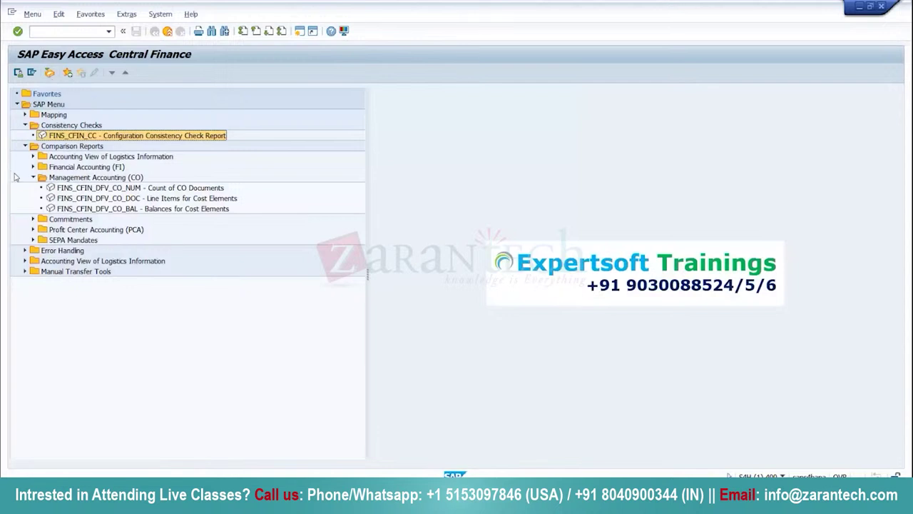
# Open FINS_CFIN_AIF_ERR Monitoring and Error Handling with the date range set to 01.01.2023–31.12.2023
pyautogui.click(24, 251)
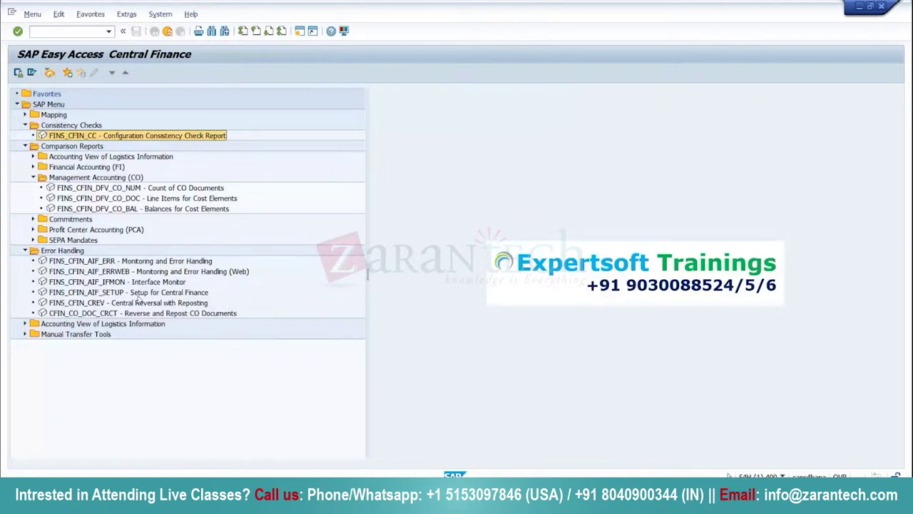
pyautogui.doubleClick(85, 262)
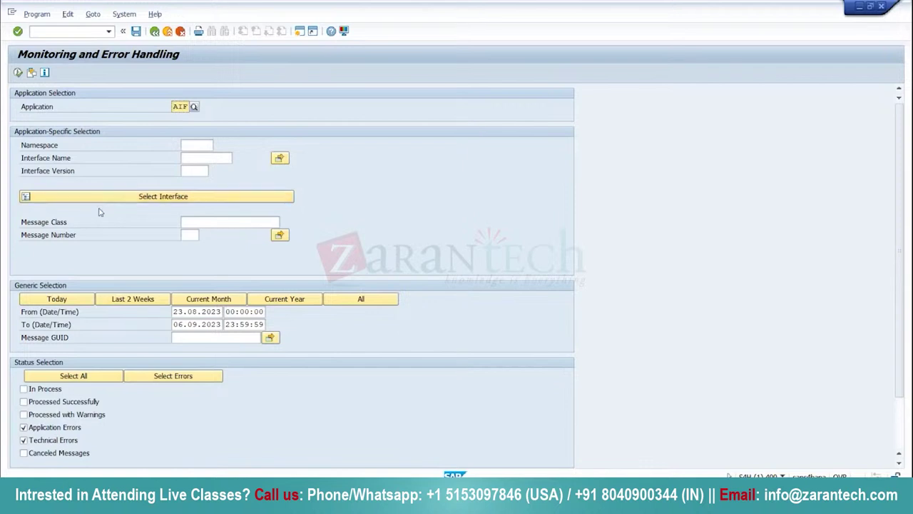
pyautogui.scroll(-3, 100, 212)
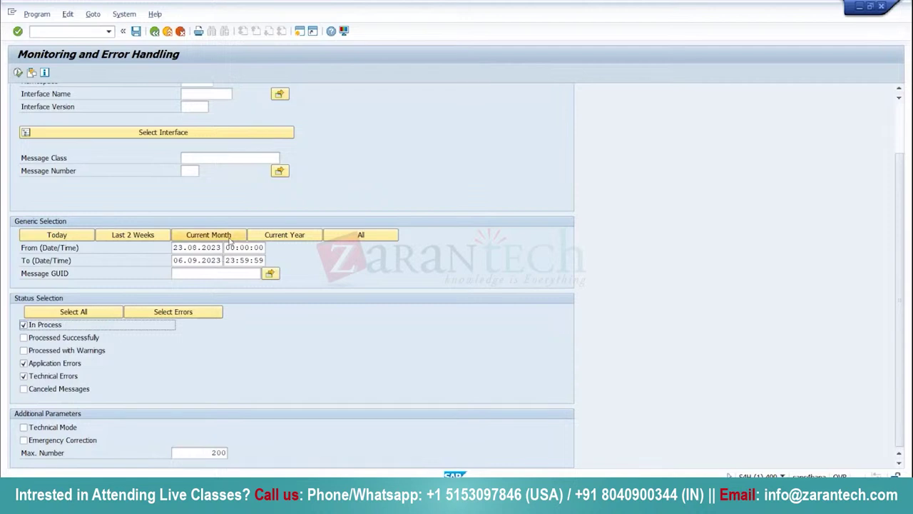
pyautogui.click(230, 236)
pyautogui.click(279, 238)
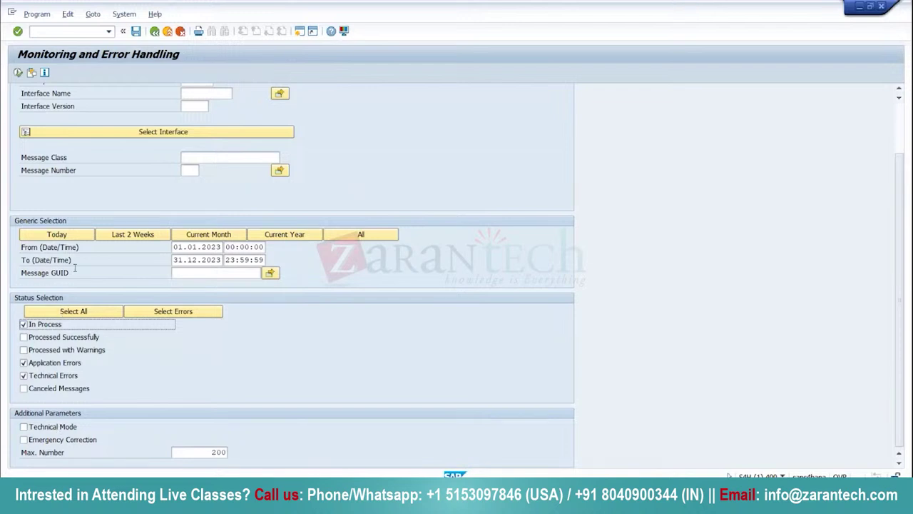
pyautogui.scroll(2, 81, 236)
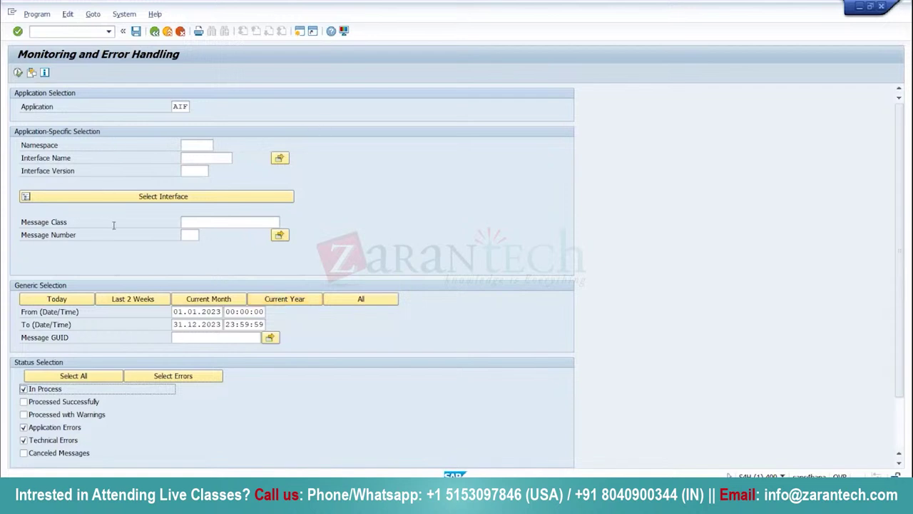
pyautogui.click(206, 142)
# Choose interface /FINCF AC_DOC version 1 from the interface list
pyautogui.click(178, 197)
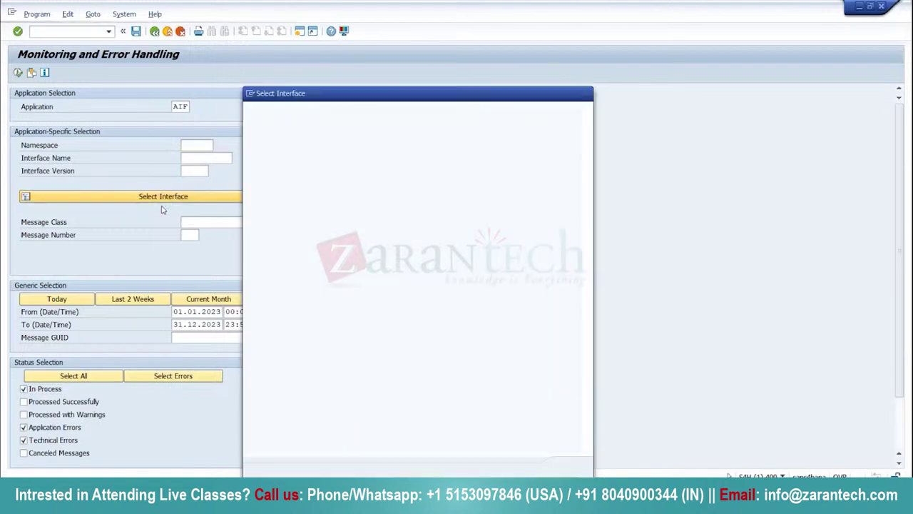
pyautogui.click(251, 123)
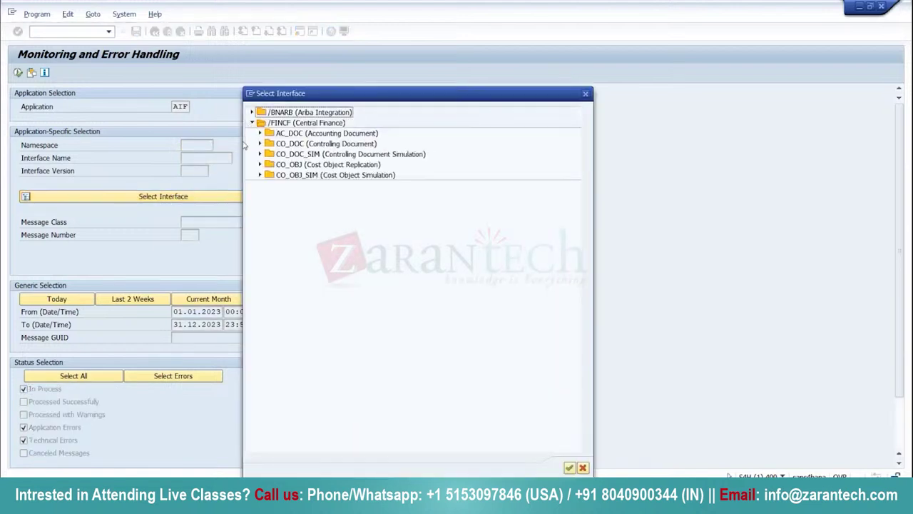
pyautogui.click(260, 133)
pyautogui.doubleClick(319, 145)
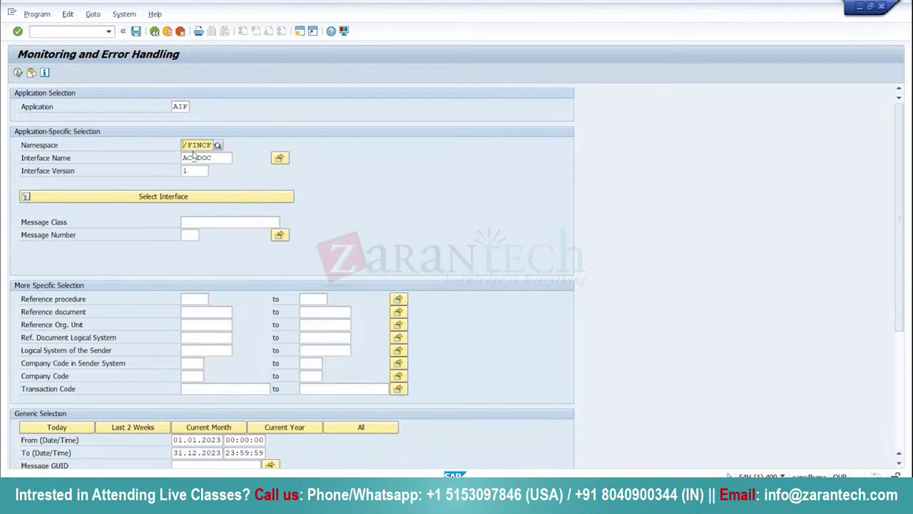
# Compare the CO_DOC Controlling Document interface, then settle back on AC_DOC version 1 (Accounting Document)
pyautogui.click(188, 194)
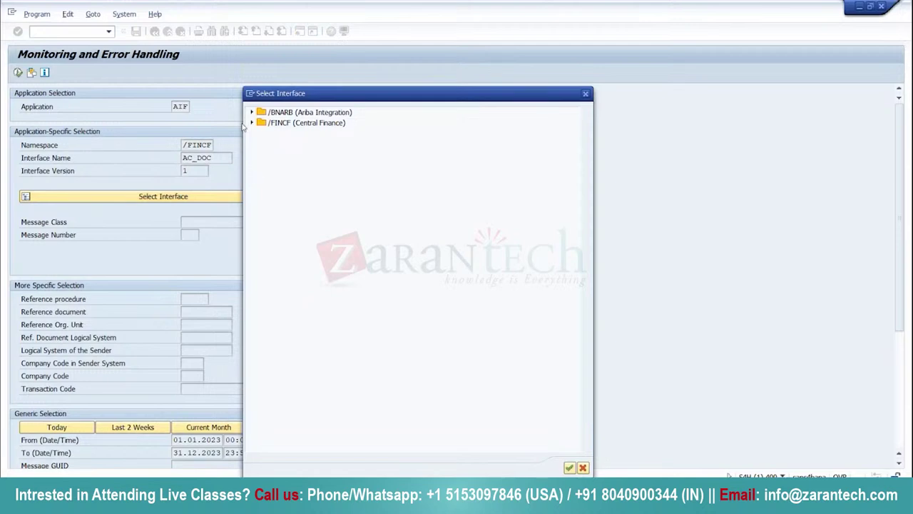
pyautogui.click(251, 123)
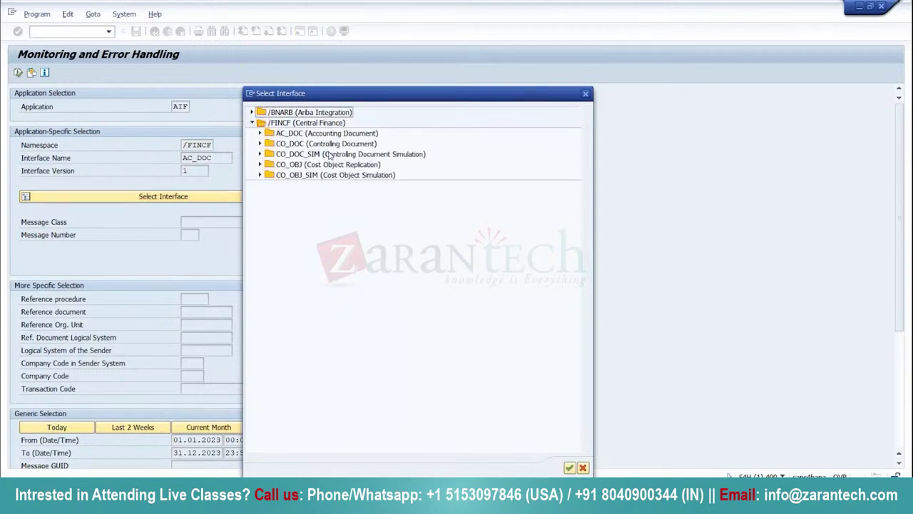
pyautogui.click(301, 147)
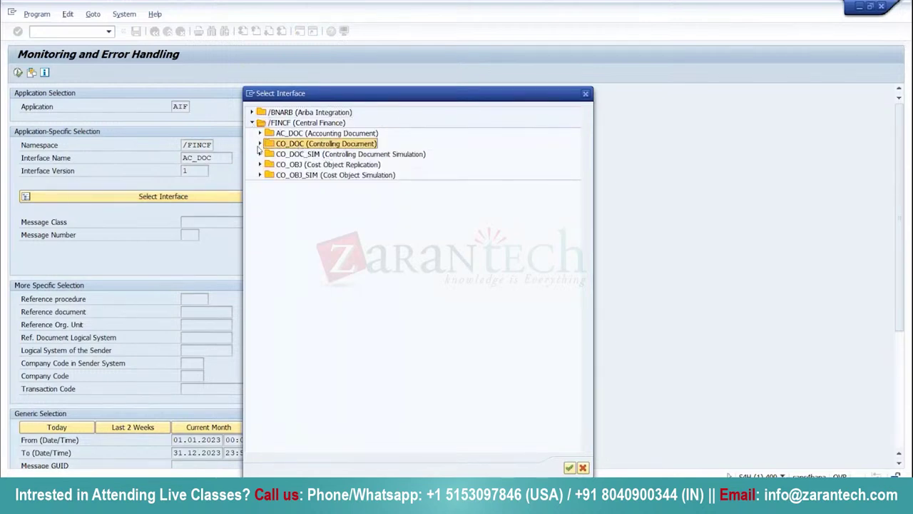
pyautogui.click(259, 144)
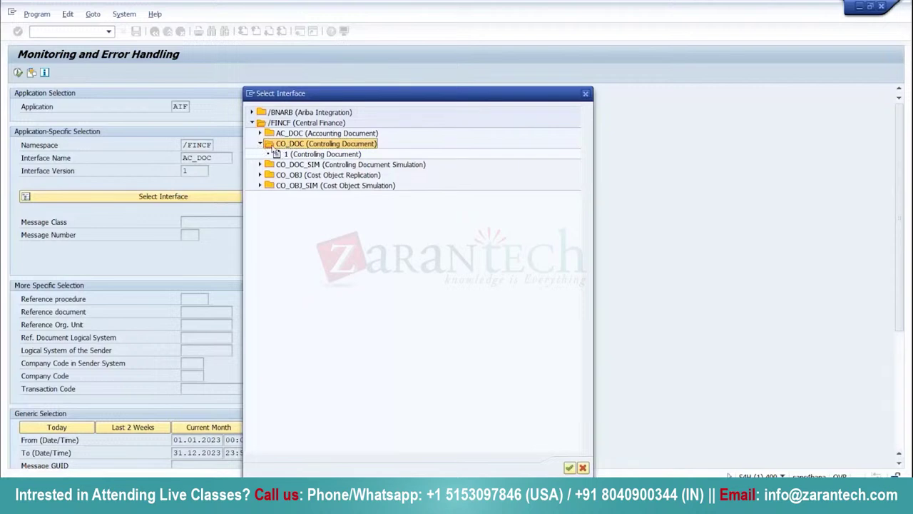
pyautogui.click(260, 134)
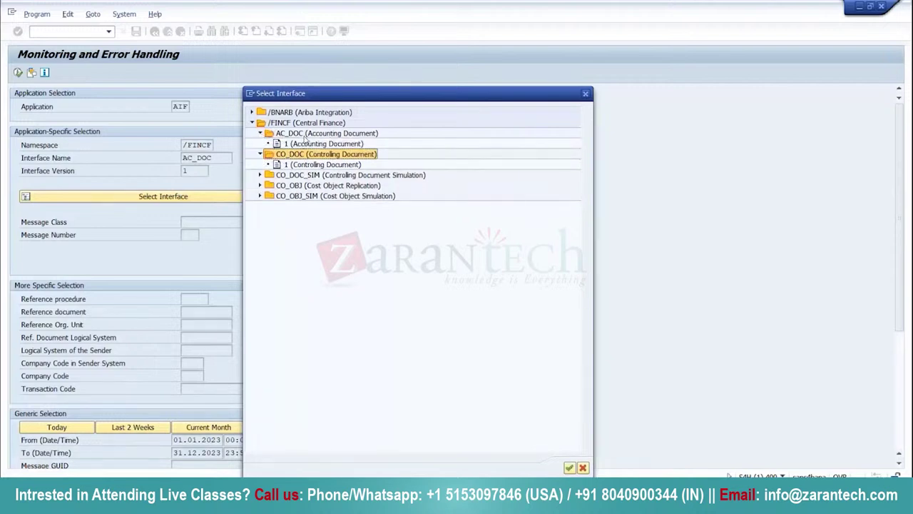
pyautogui.click(306, 134)
pyautogui.click(304, 145)
pyautogui.click(303, 134)
pyautogui.click(304, 145)
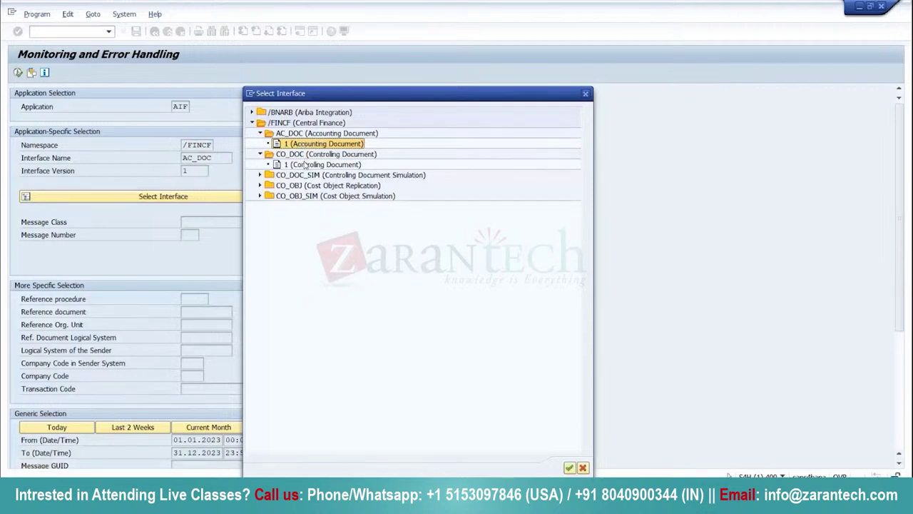
pyautogui.click(307, 165)
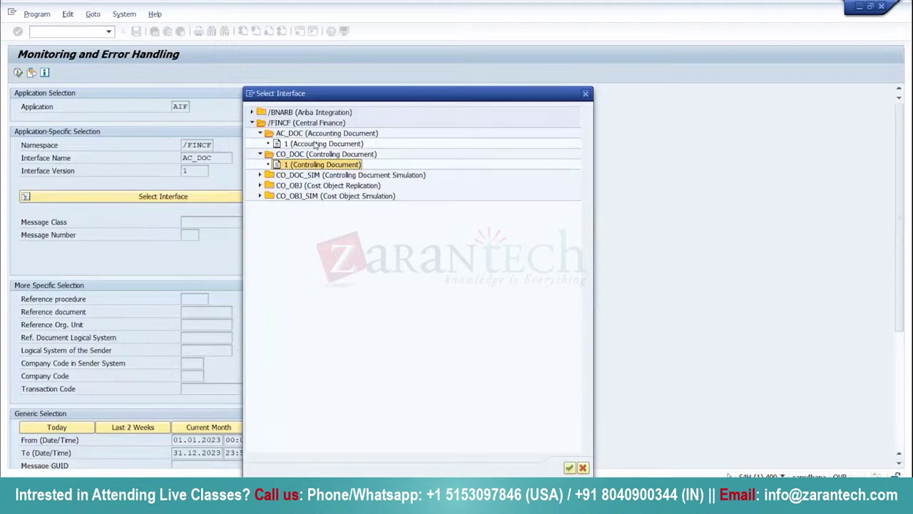
pyautogui.click(313, 145)
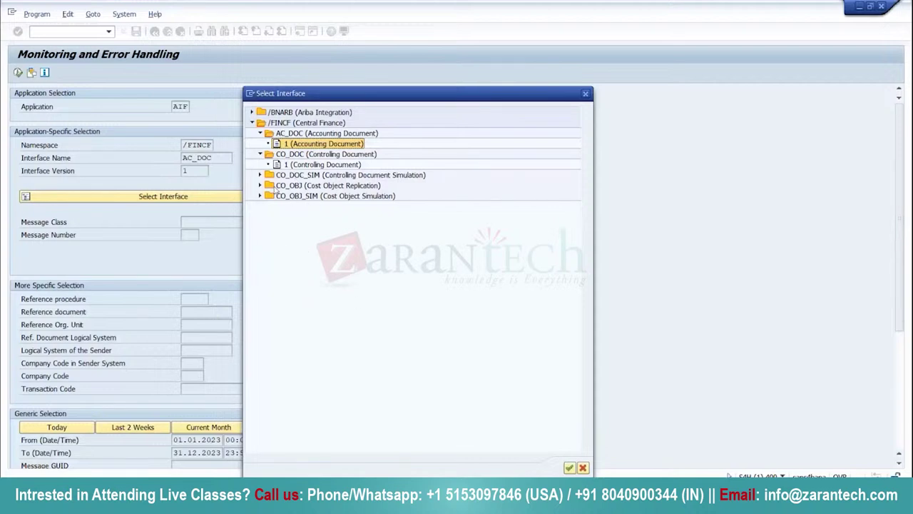
# Confirm AC_DOC version 1 and narrow the date range to today, 06.09.2023, 00:00:00–23:59:59
pyautogui.doubleClick(307, 144)
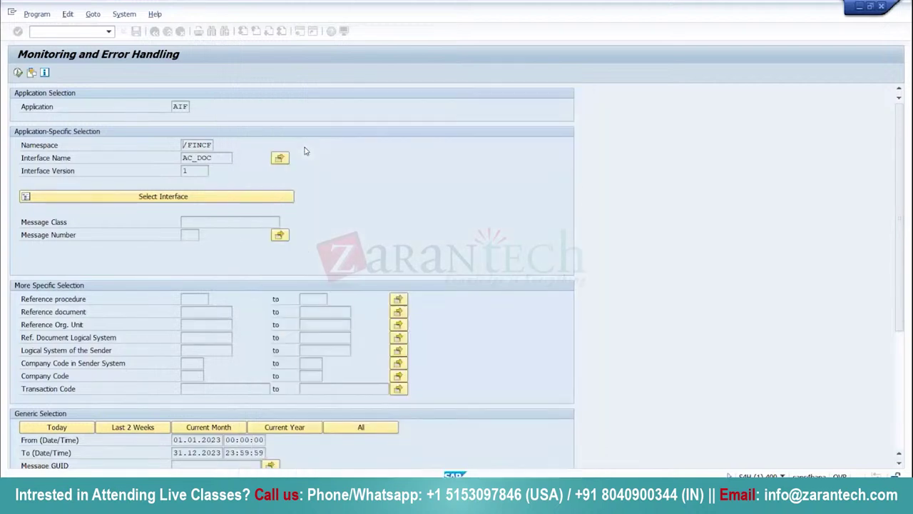
pyautogui.scroll(-5, 184, 305)
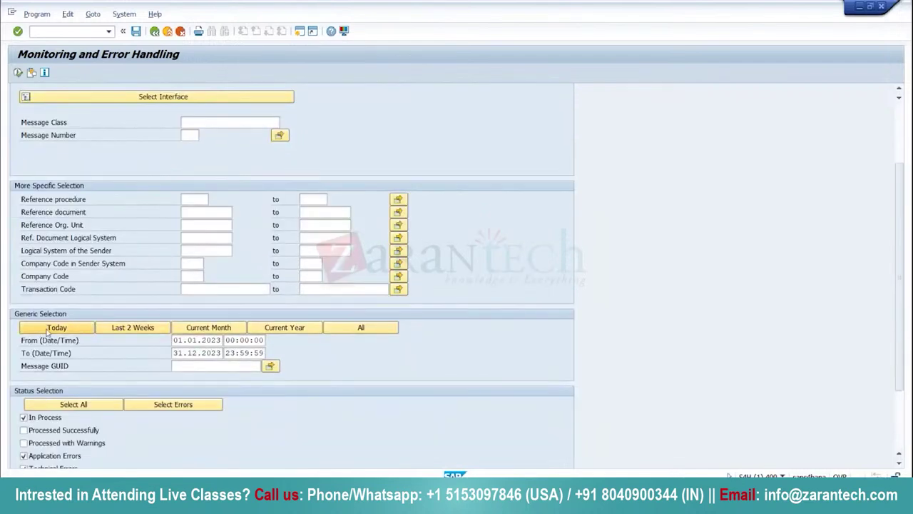
pyautogui.click(46, 328)
# Check the More Specific Selection filters (Reference procedure, document, Org. Unit, Company Code, Transaction Code) and Message GUID
pyautogui.click(197, 197)
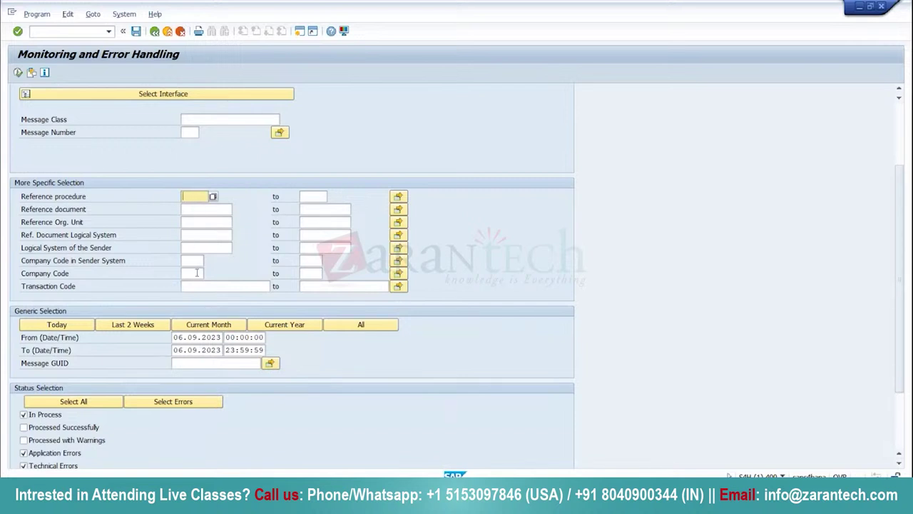
pyautogui.click(198, 209)
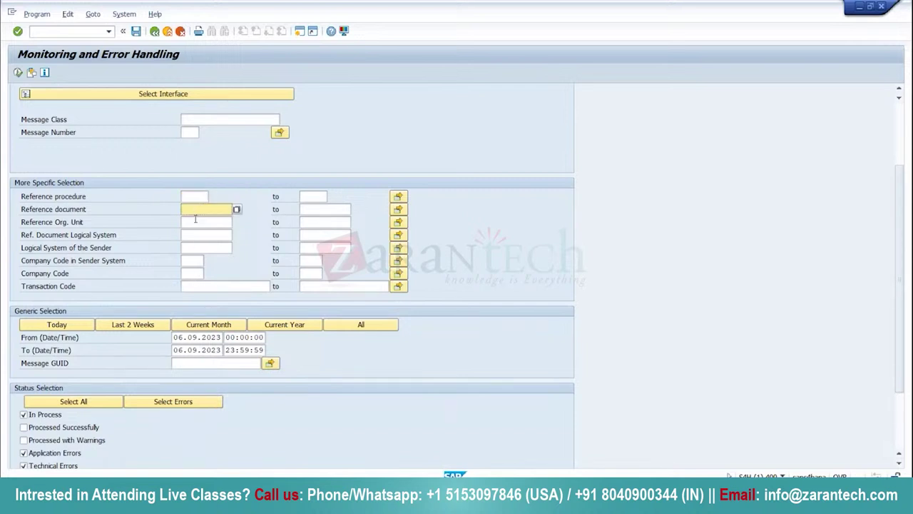
pyautogui.click(197, 197)
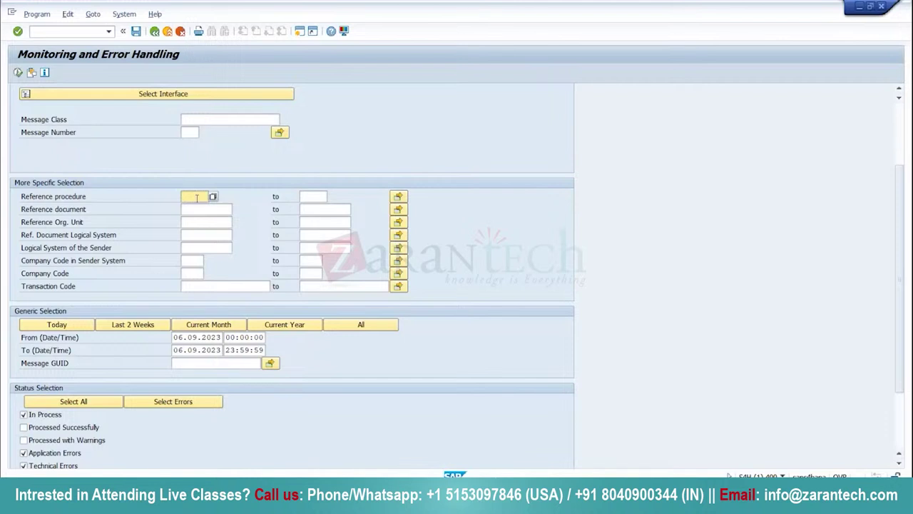
pyautogui.click(187, 285)
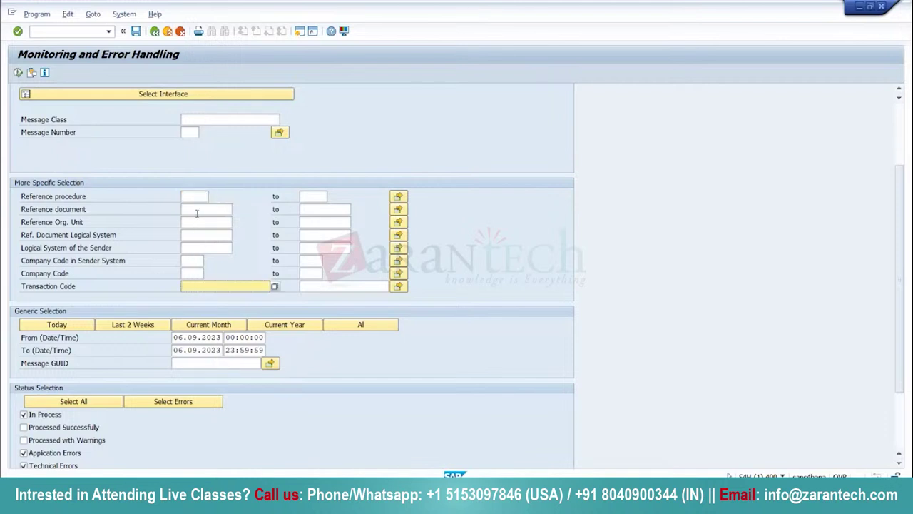
pyautogui.click(197, 196)
pyautogui.click(201, 223)
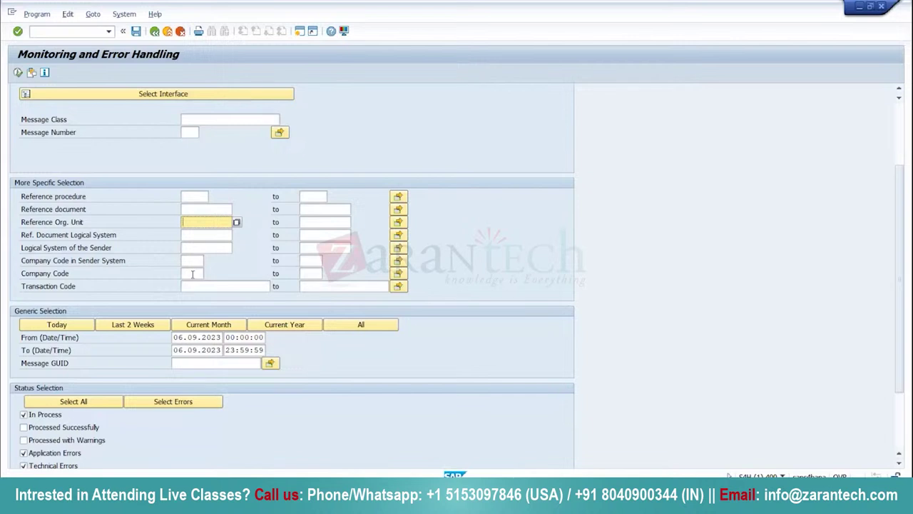
pyautogui.click(193, 274)
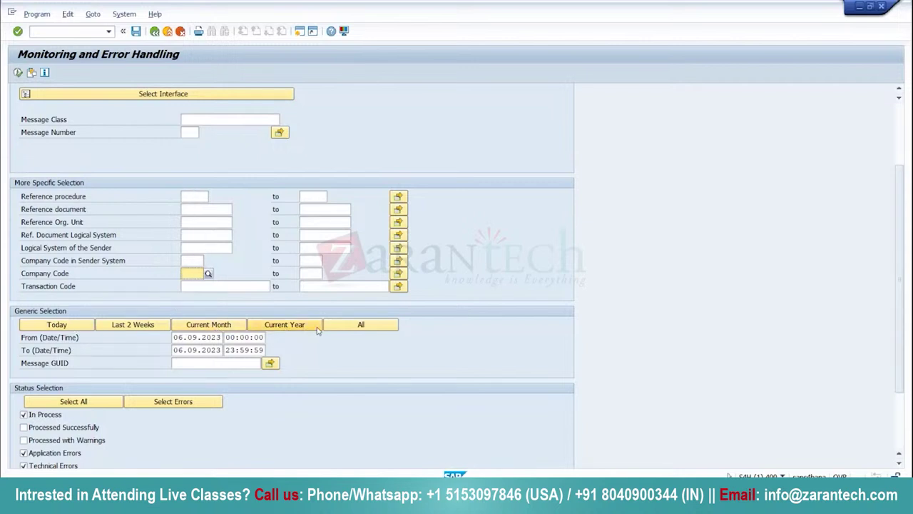
pyautogui.click(252, 365)
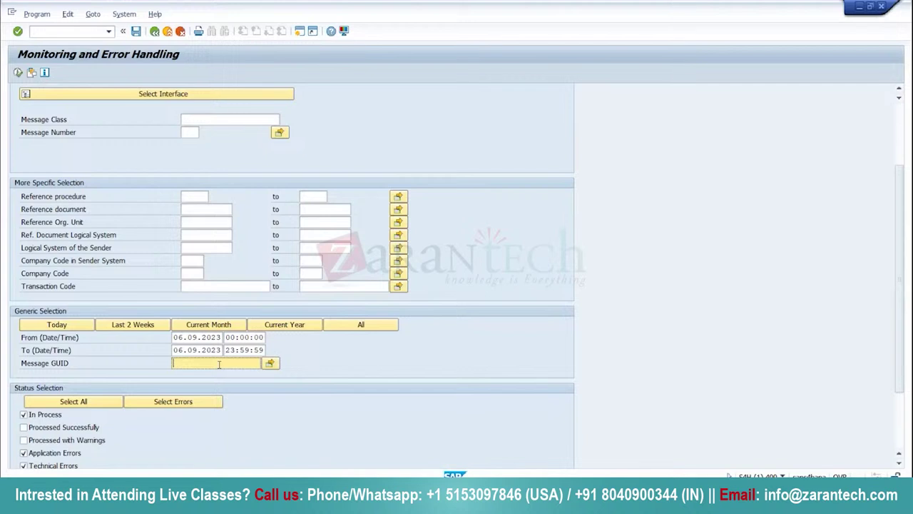
# Exclude In Process messages, enable Emergency Correction, and execute the selection with F8
pyautogui.scroll(-3, 161, 453)
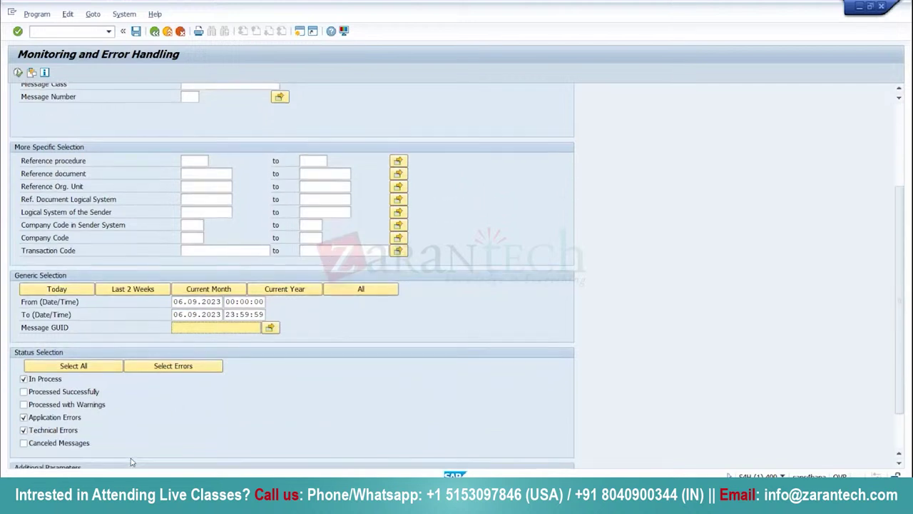
pyautogui.scroll(-1, 98, 408)
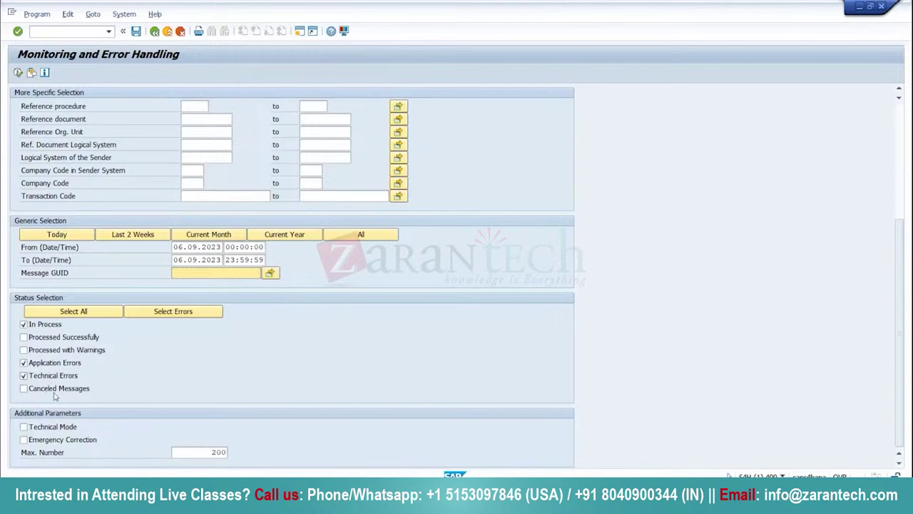
pyautogui.click(40, 327)
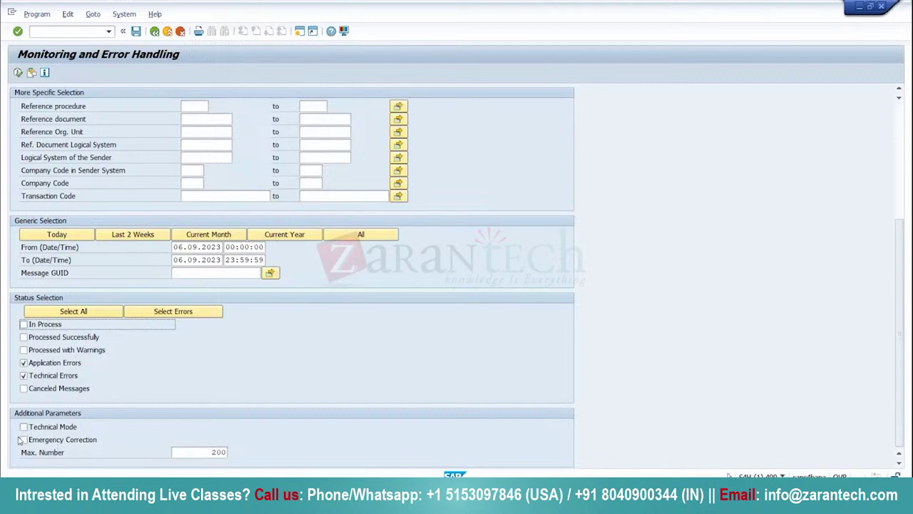
pyautogui.click(54, 441)
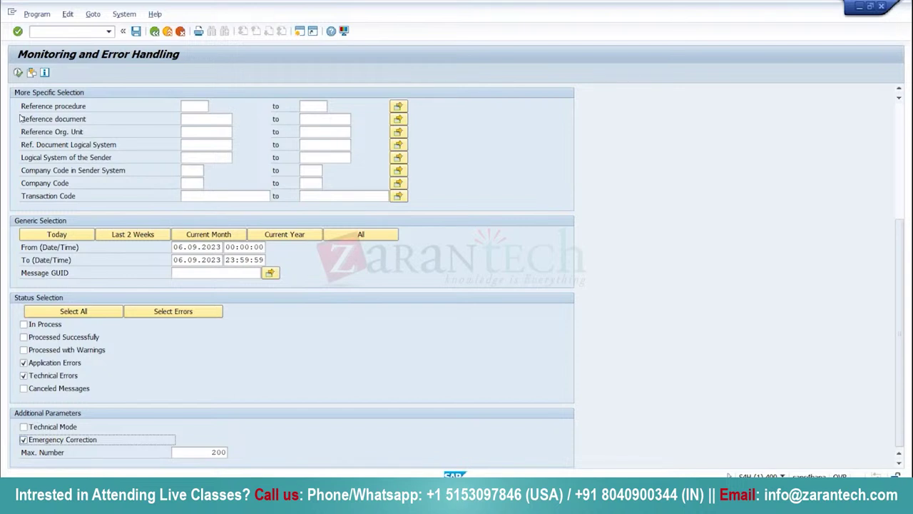
pyautogui.click(19, 73)
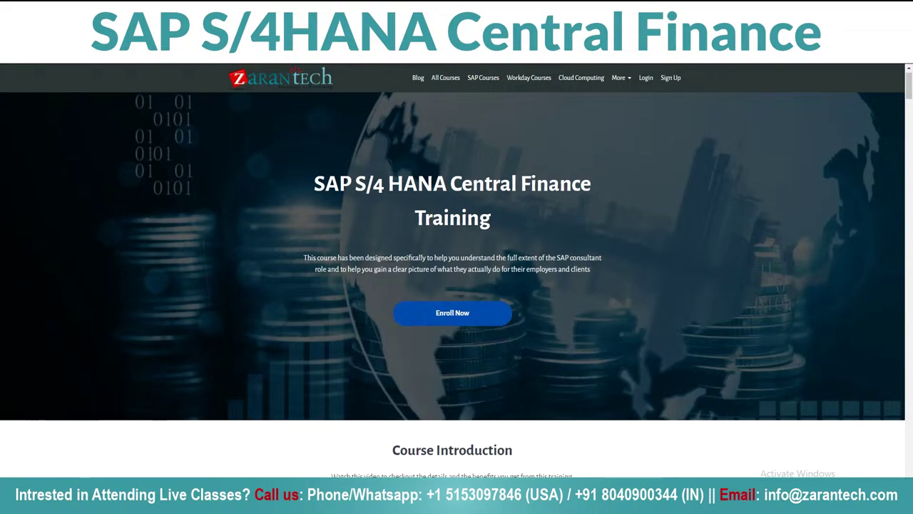
# Scroll the Central Finance course page down to Latest Salary Trends showing the $105,000 average base pay
pyautogui.scroll(-3, 452, 286)
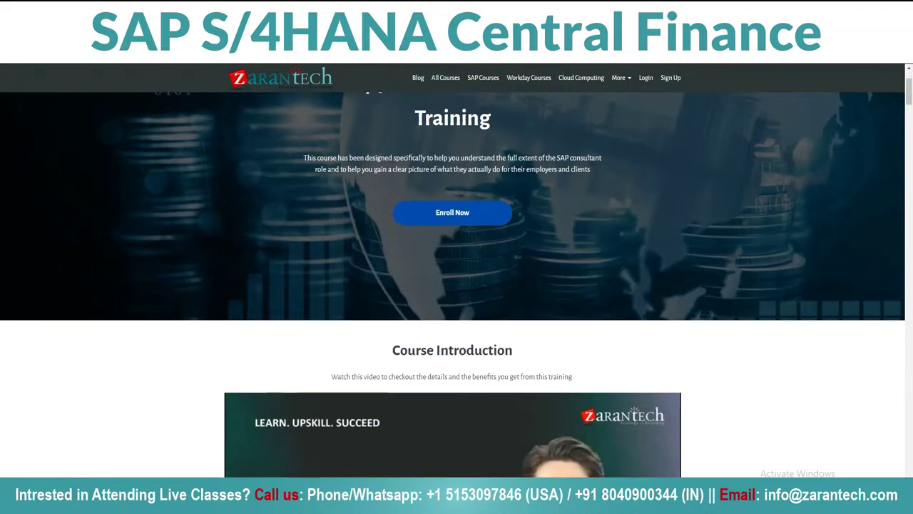
pyautogui.scroll(-5, 453, 285)
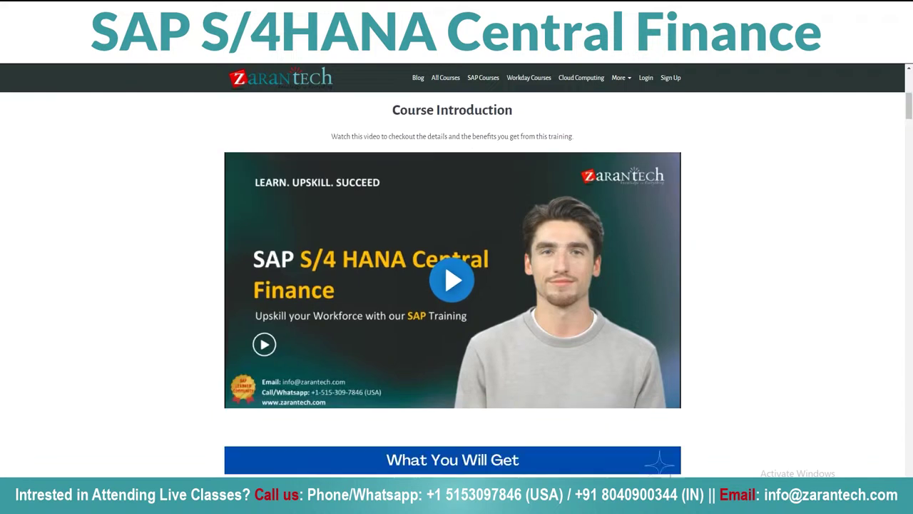
pyautogui.scroll(-5, 257, 280)
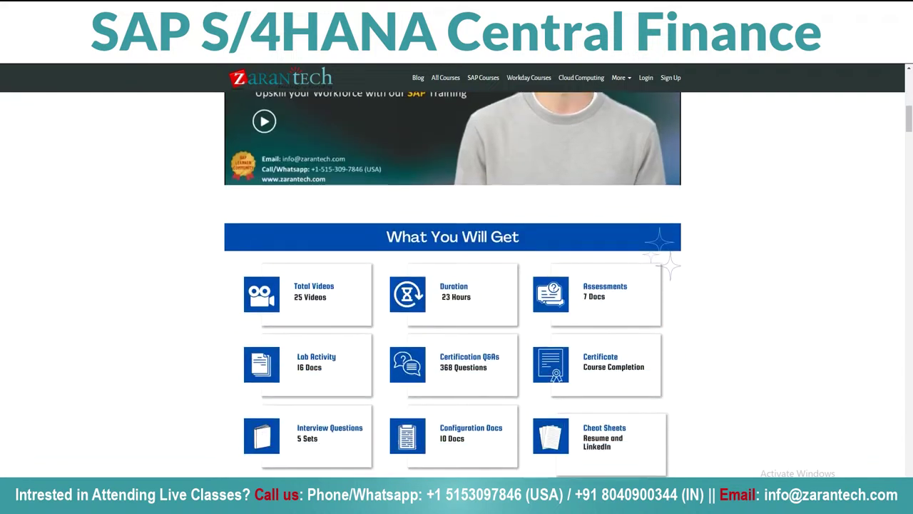
pyautogui.scroll(-5, 452, 285)
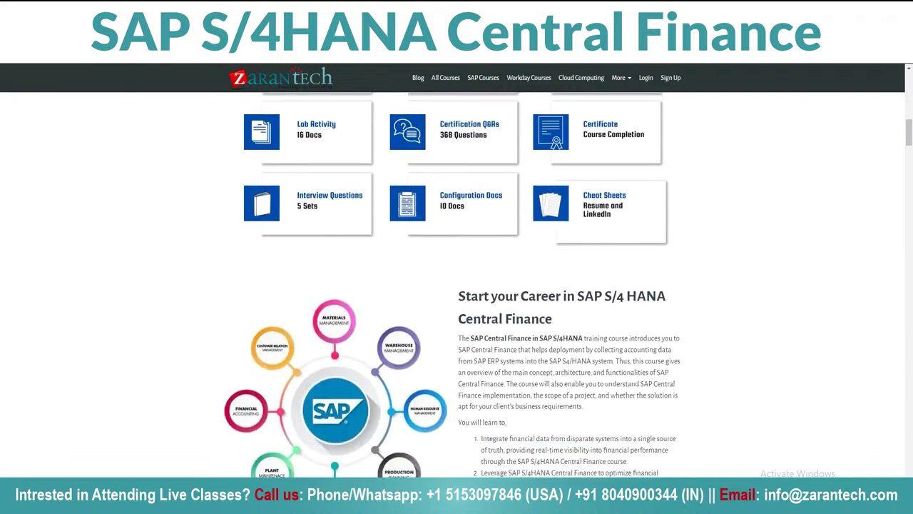
pyautogui.scroll(-5, 452, 285)
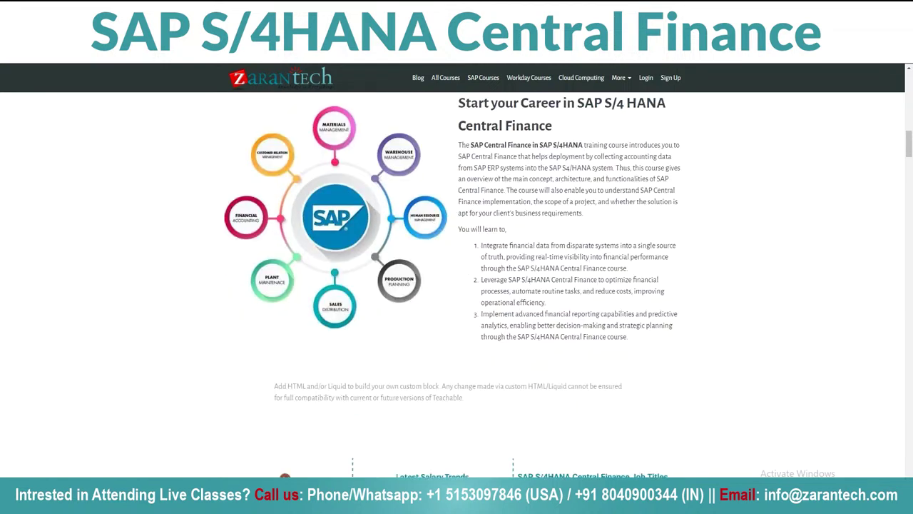
pyautogui.scroll(-4, 452, 286)
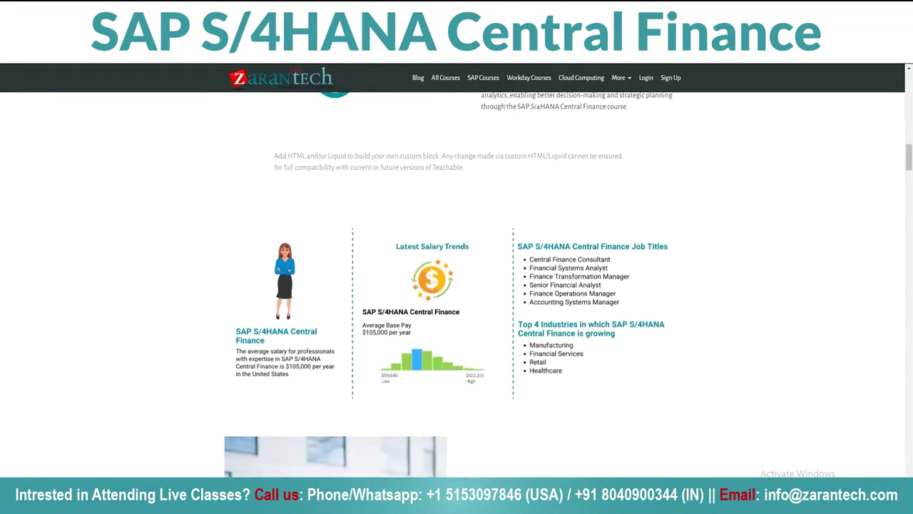
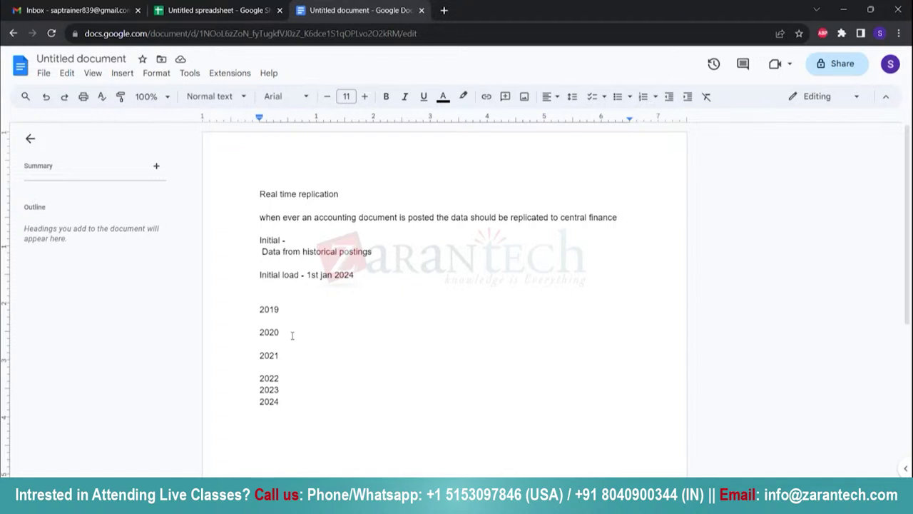
# Add 'Balances' and 'line items' column headings under the Initial load line
pyautogui.click(352, 288)
pyautogui.press('Tab')
pyautogui.press('Tab')
pyautogui.press('Tab')
pyautogui.write('Balances                         ')
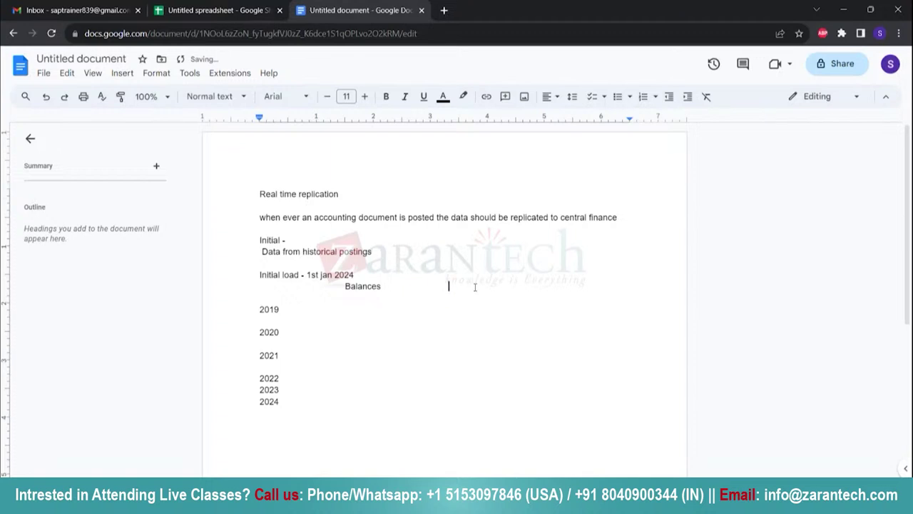
pyautogui.write('   line items')
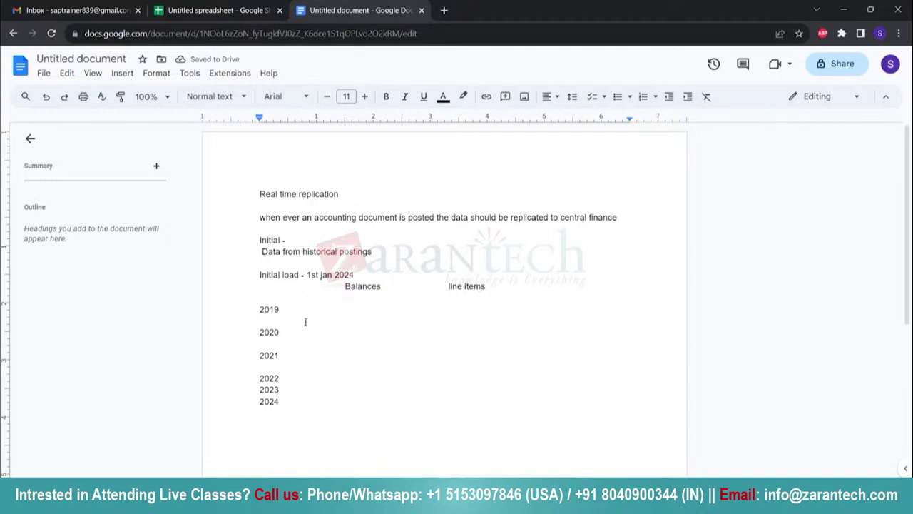
# Mark the 2019 row with X under Balances and NA under line items
pyautogui.click(367, 314)
pyautogui.press('Tab')
pyautogui.press('Tab')
pyautogui.press('Tab')
pyautogui.write('X')
pyautogui.press('Tab')
pyautogui.press('Tab')
pyautogui.press('Tab')
pyautogui.press('Tab')
pyautogui.press('Tab')
pyautogui.write('NA')
# Enter Y under Balances on the 2020 row
pyautogui.click(353, 332)
pyautogui.write('X')
pyautogui.press('BackSpace')
pyautogui.write('Y')
pyautogui.click(368, 307)
# Change the 2019 row entries from X/NA to Y under Balances and N under line items
pyautogui.click(349, 309)
pyautogui.press('BackSpace')
pyautogui.write('Y')
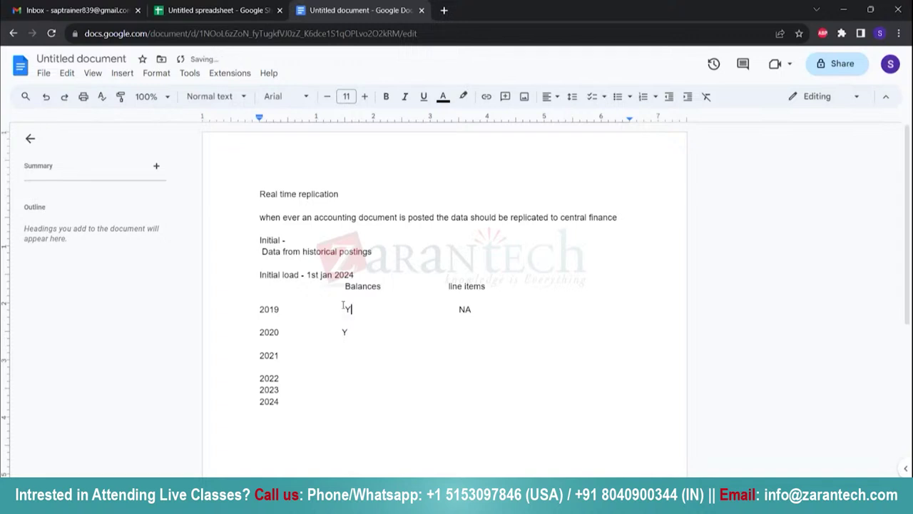
pyautogui.click(471, 310)
pyautogui.press('BackSpace')
pyautogui.press('BackSpace')
pyautogui.write('N')
# Mark 2020 line items as N, and 2021 as Y for Balances, N for line items
pyautogui.click(468, 336)
pyautogui.press('Tab')
pyautogui.press('Tab')
pyautogui.press('Tab')
pyautogui.press('Tab')
pyautogui.write('N')
pyautogui.click(344, 349)
pyautogui.click(344, 352)
pyautogui.press('Tab')
pyautogui.press('Tab')
pyautogui.press('Tab')
pyautogui.press('Tab')
pyautogui.press('BackSpace')
pyautogui.write('Y')
pyautogui.press('Tab')
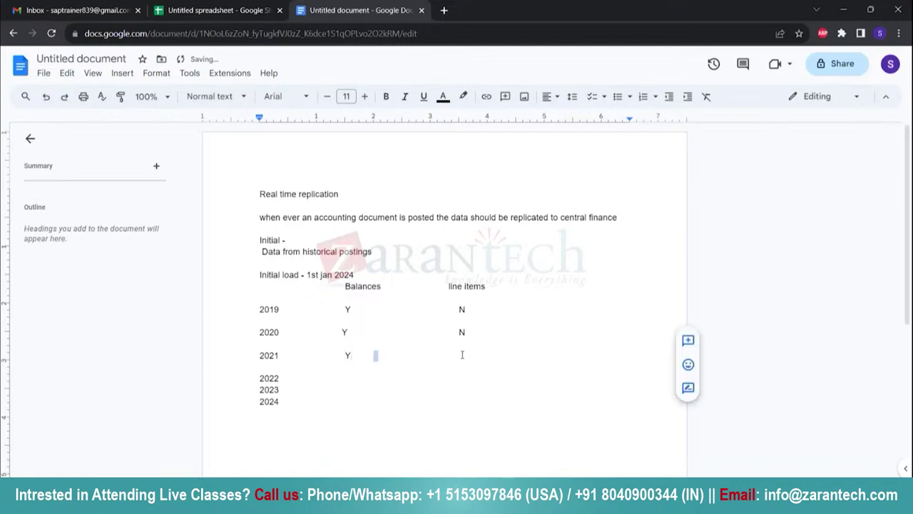
pyautogui.press('Tab')
pyautogui.press('Tab')
pyautogui.press('Tab')
pyautogui.write('N')
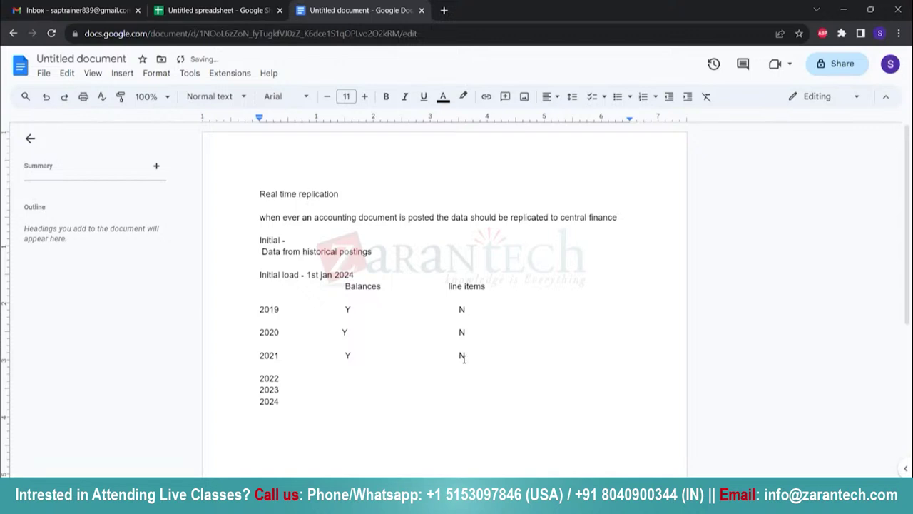
# Mark 2022 as Y for both columns and 2023 as Y for Balances, N for line items
pyautogui.click(350, 381)
pyautogui.press('Tab')
pyautogui.press('Tab')
pyautogui.press('Tab')
pyautogui.press('Tab')
pyautogui.click(348, 376)
pyautogui.write('Y')
pyautogui.press('Tab')
pyautogui.press('Tab')
pyautogui.press('Tab')
pyautogui.press('Tab')
pyautogui.write('Y')
pyautogui.click(347, 390)
pyautogui.press('Tab')
pyautogui.press('Tab')
pyautogui.press('Tab')
pyautogui.write('Y')
pyautogui.press('Tab')
pyautogui.press('Tab')
pyautogui.press('Tab')
pyautogui.write('N')
# Label 2024 '(real time replication)' and mark it Y for both Balances and line items
pyautogui.click(292, 404)
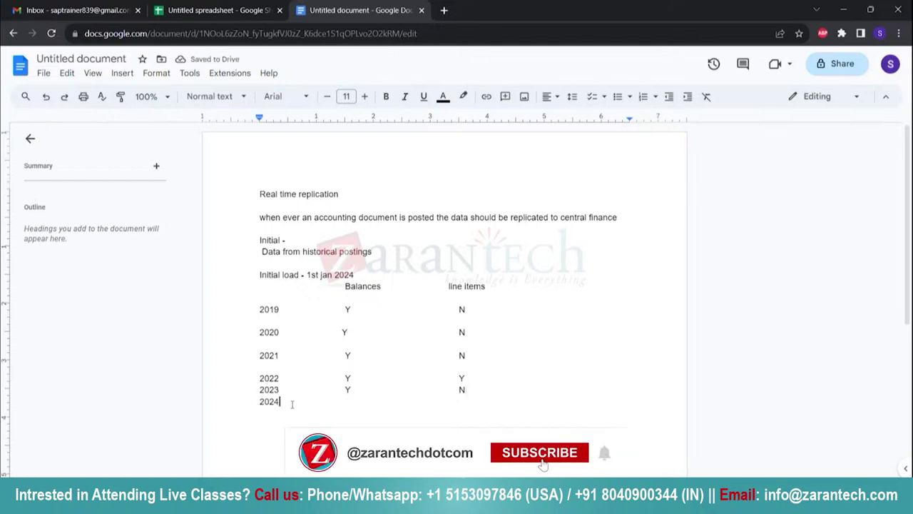
pyautogui.write('(')
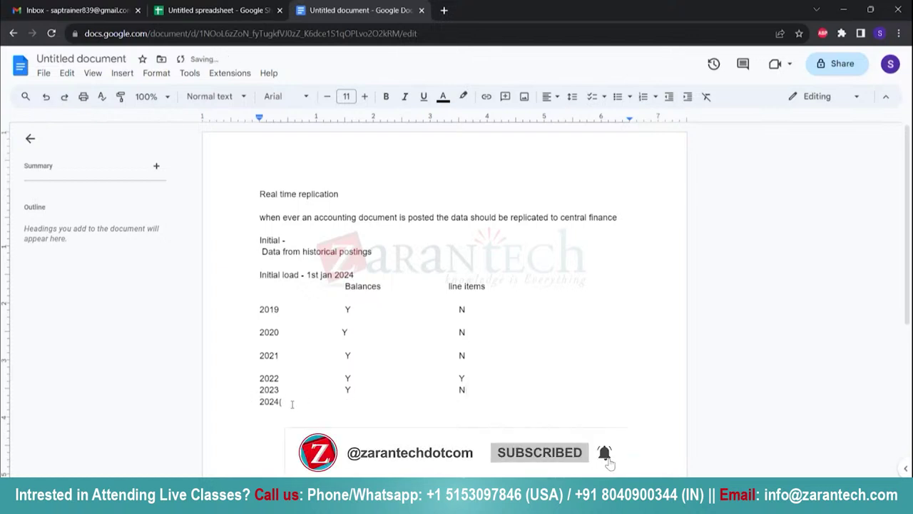
pyautogui.write('real time ')
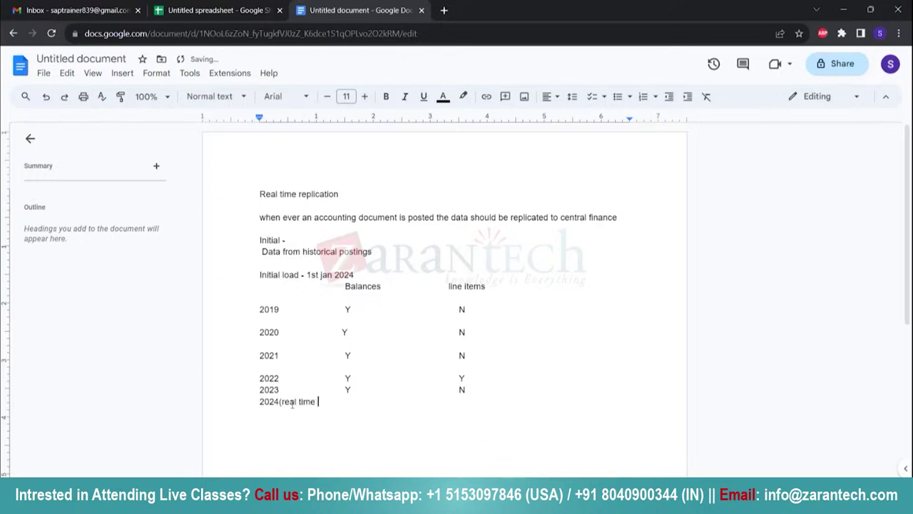
pyautogui.write('replication) Y')
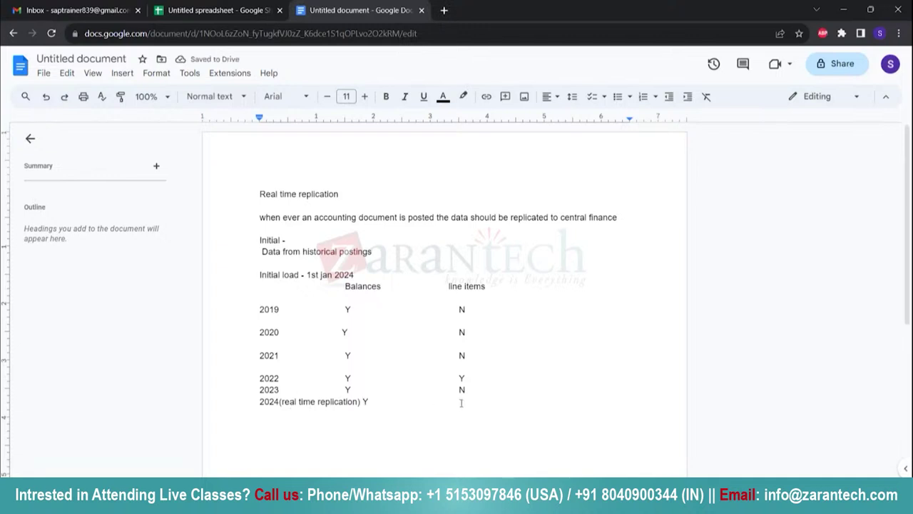
pyautogui.press('Tab')
pyautogui.press('Tab')
pyautogui.press('Tab')
pyautogui.press('Tab')
pyautogui.press('Tab')
pyautogui.press('BackSpace')
pyautogui.write('Y')
pyautogui.click(253, 308)
pyautogui.moveTo(253, 307); pyautogui.dragTo(466, 389)
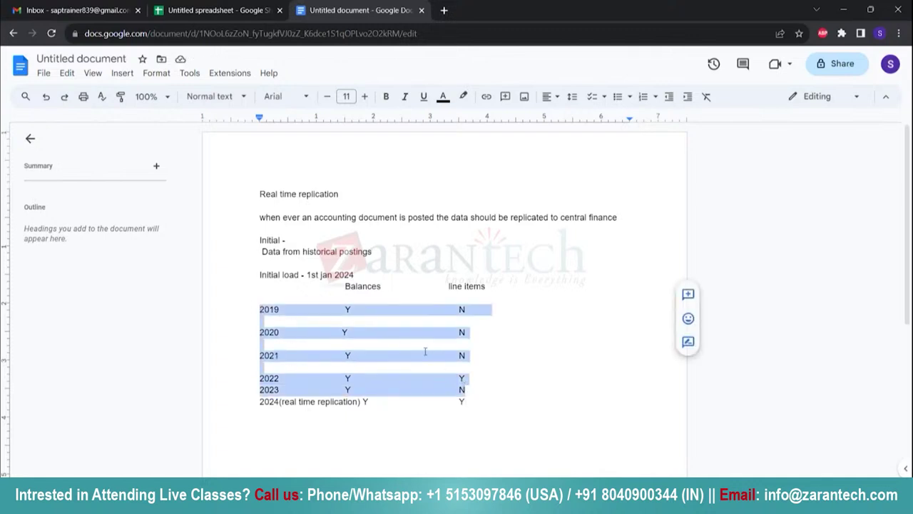
pyautogui.scroll(-1, 427, 352)
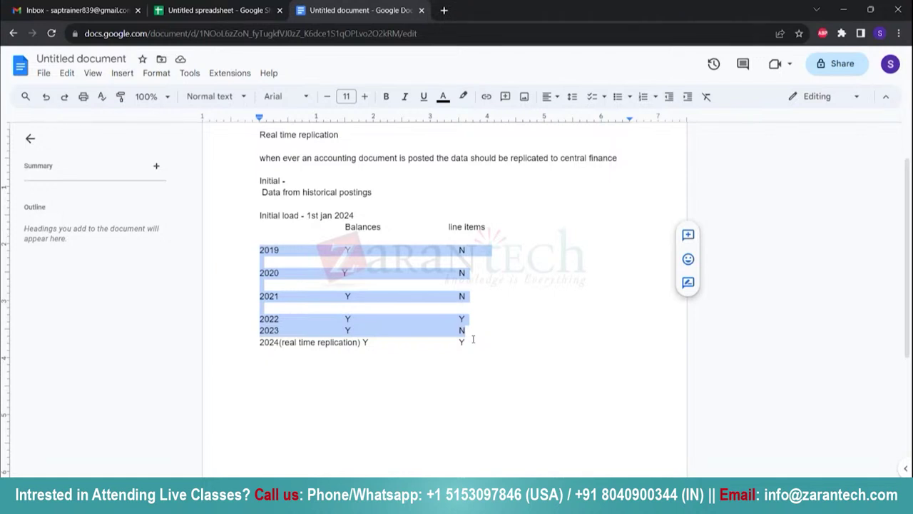
pyautogui.click(473, 339)
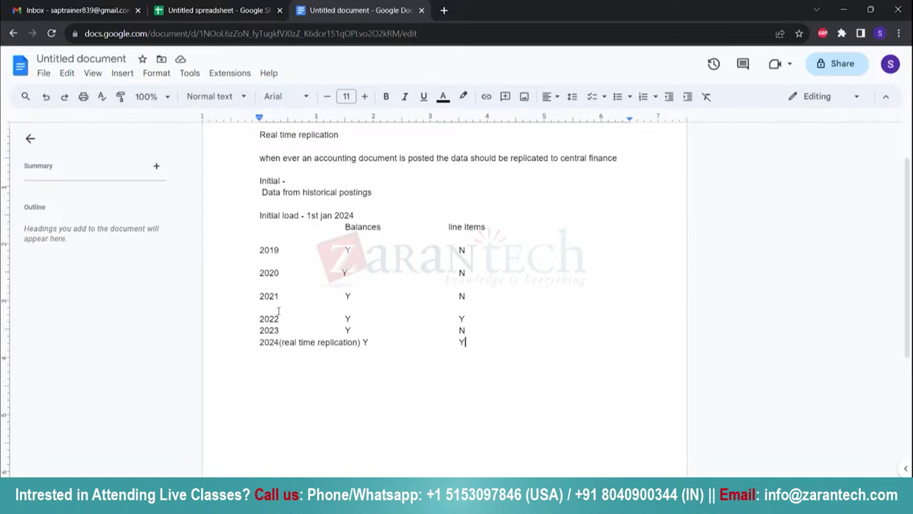
# List GL1, G2 and GL 3 on separate lines below the 2024 row
pyautogui.click(265, 376)
pyautogui.write('GL1')
pyautogui.press('Return')
pyautogui.write('GL')
pyautogui.write('2')
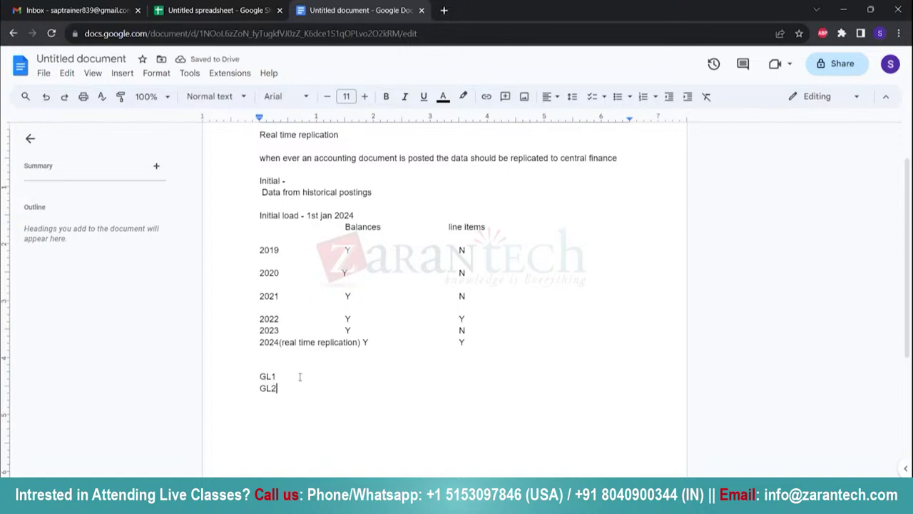
pyautogui.press('Return')
pyautogui.write('GL 3')
# Add a '2020' heading line above GL1
pyautogui.click(324, 372)
pyautogui.click(261, 364)
pyautogui.write('2020')
pyautogui.press('Return')
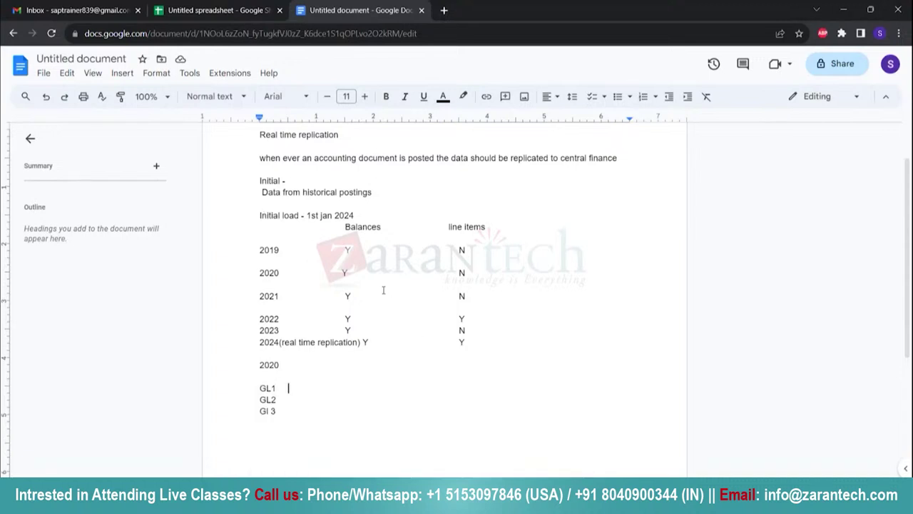
pyautogui.click(313, 204)
pyautogui.click(258, 238)
pyautogui.moveTo(258, 238); pyautogui.dragTo(471, 331)
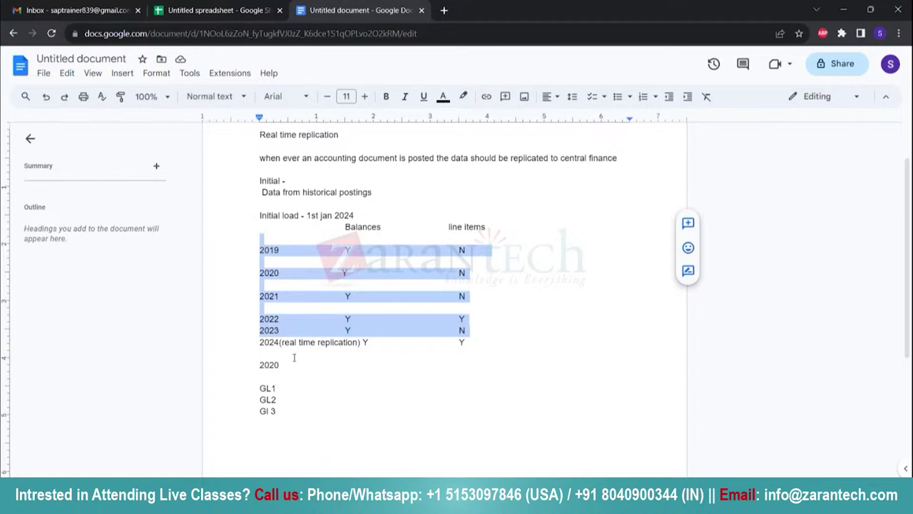
pyautogui.moveTo(260, 365); pyautogui.dragTo(283, 399)
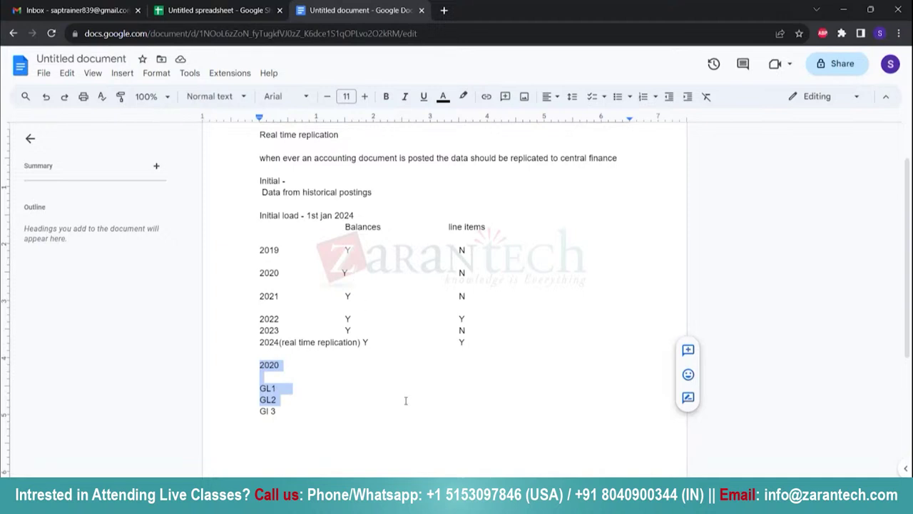
pyautogui.click(413, 503)
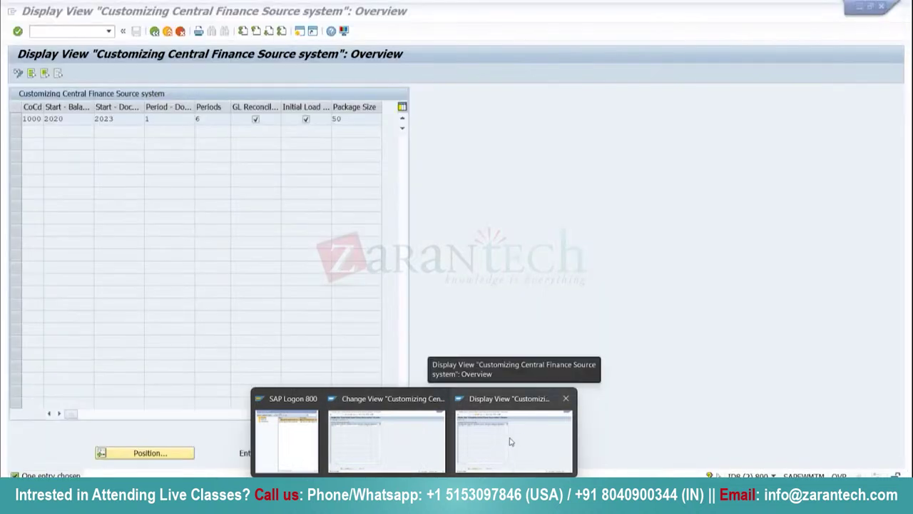
# Select the notes from 2019 through GL2, then bring the SAP Logon 800 window forward
pyautogui.click(490, 450)
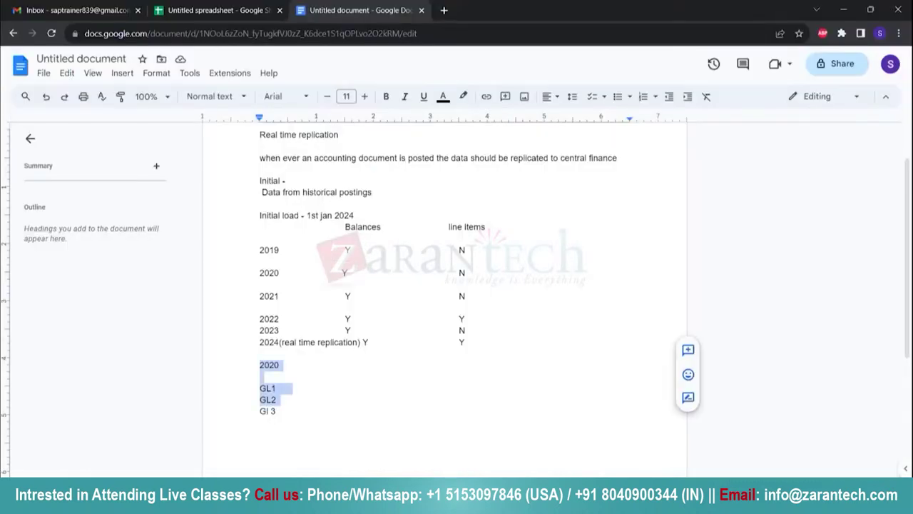
pyautogui.click(289, 240)
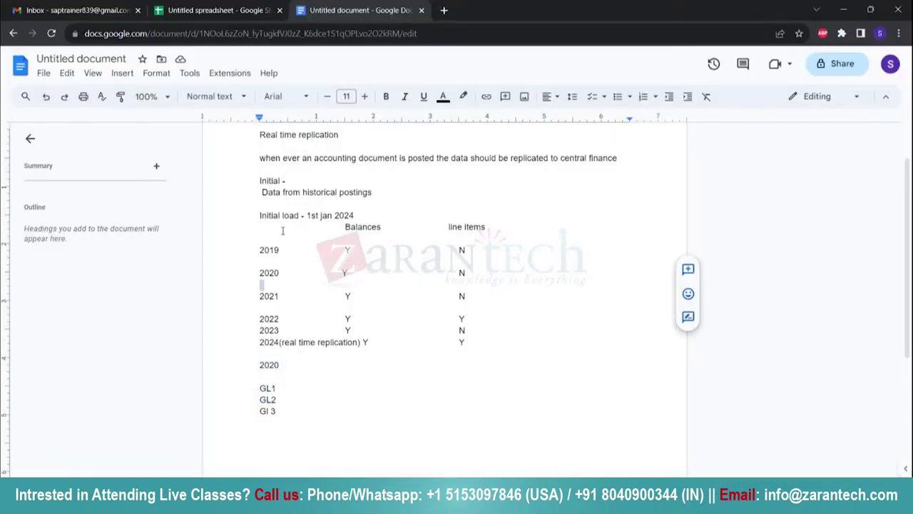
pyautogui.moveTo(261, 240); pyautogui.dragTo(334, 400)
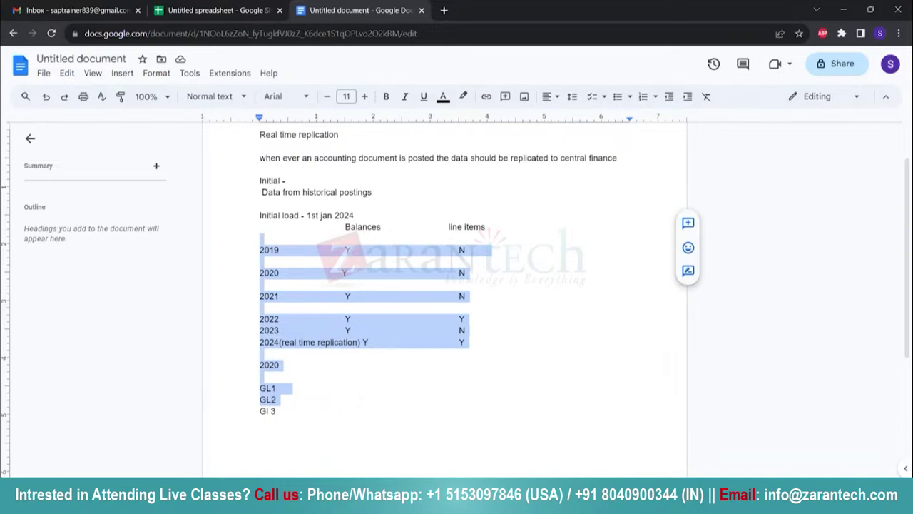
pyautogui.hotkey('alt', 'Tab')
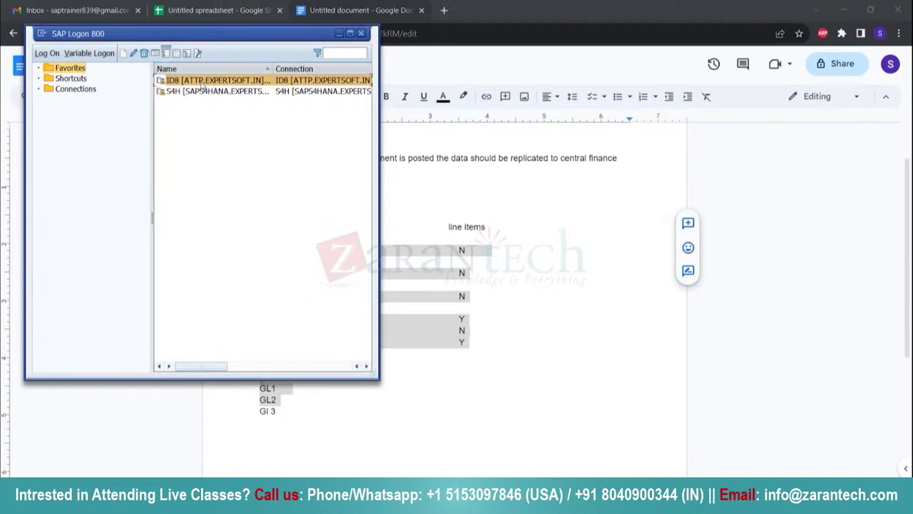
# Log on to the ID8 system, continuing despite multiple logon, and run the F.08 balances report
pyautogui.doubleClick(203, 82)
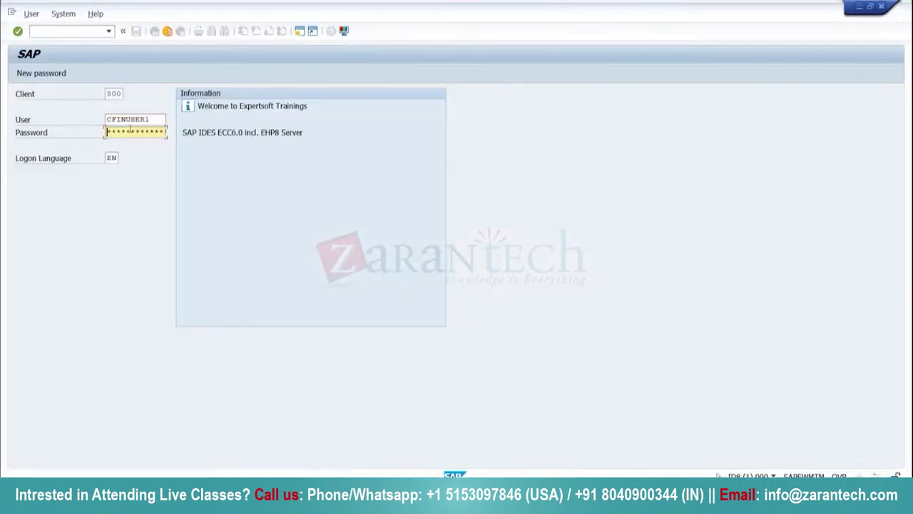
pyautogui.click(131, 131)
pyautogui.press('Right')
pyautogui.press('Right')
pyautogui.press('Right')
pyautogui.press('Right')
pyautogui.press('Return')
pyautogui.press('Up')
pyautogui.press('Up')
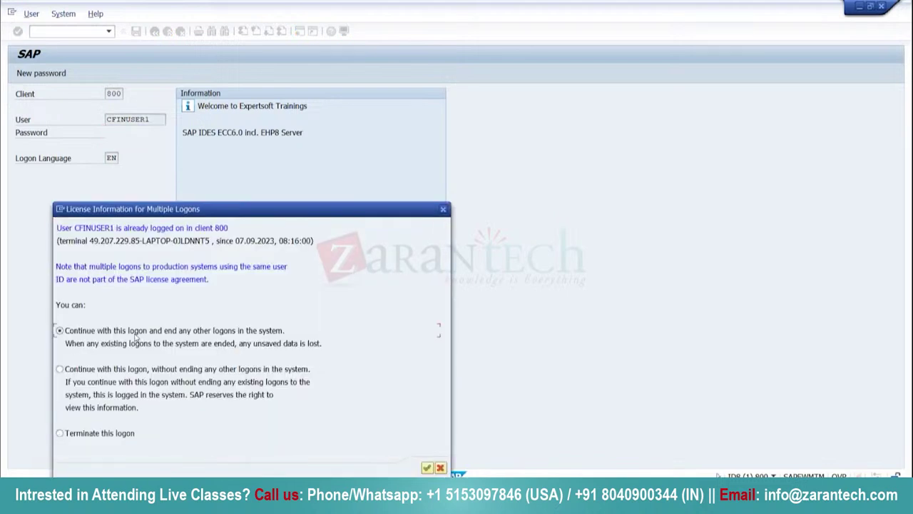
pyautogui.press('Return')
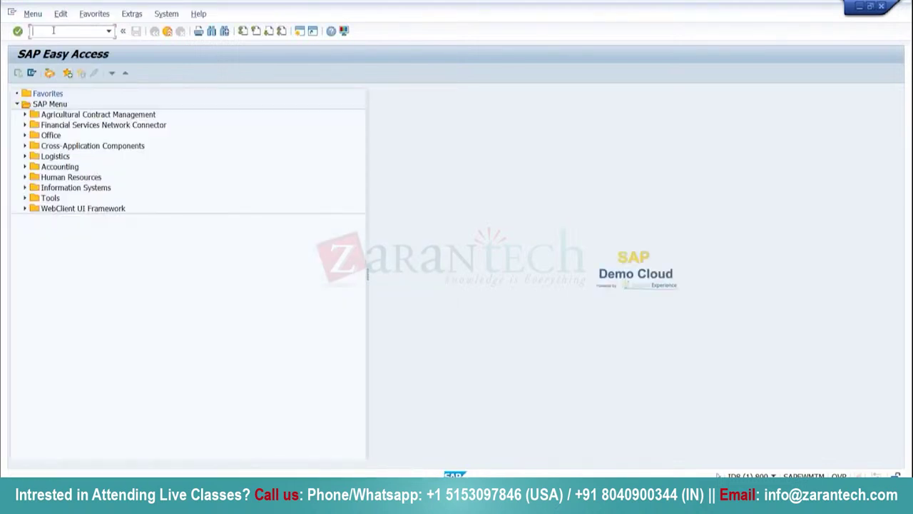
pyautogui.write('f.08')
pyautogui.press('Return')
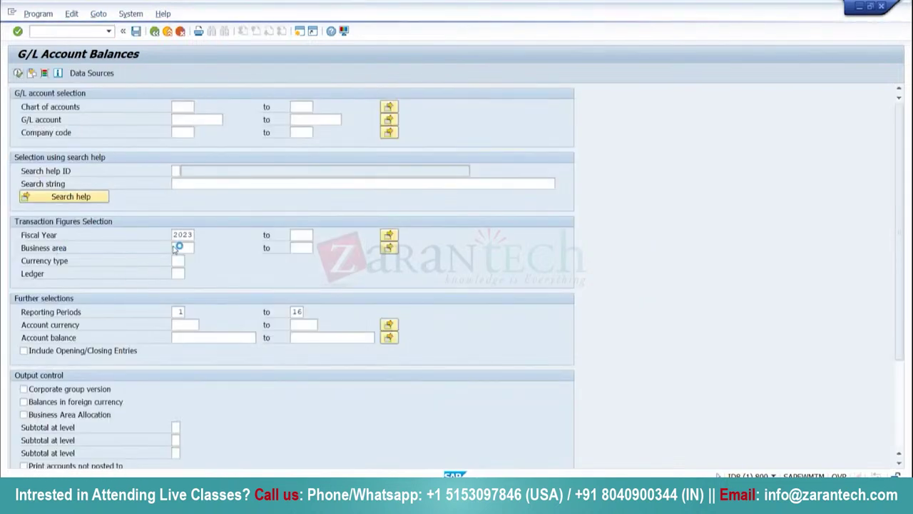
# In a new session, display BKPF entries in SE16N filtered on 2023
pyautogui.click(11, 12)
pyautogui.click(63, 103)
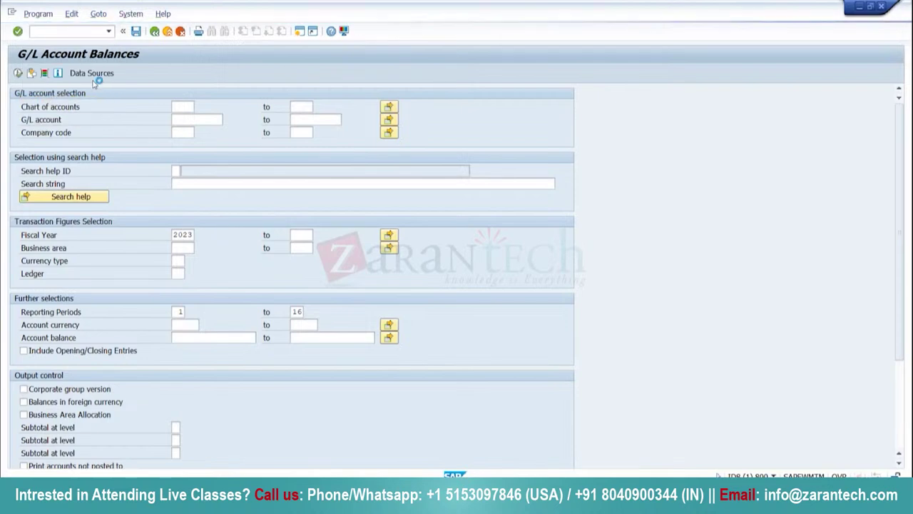
pyautogui.write('se16n')
pyautogui.press('Return')
pyautogui.write('bkpf')
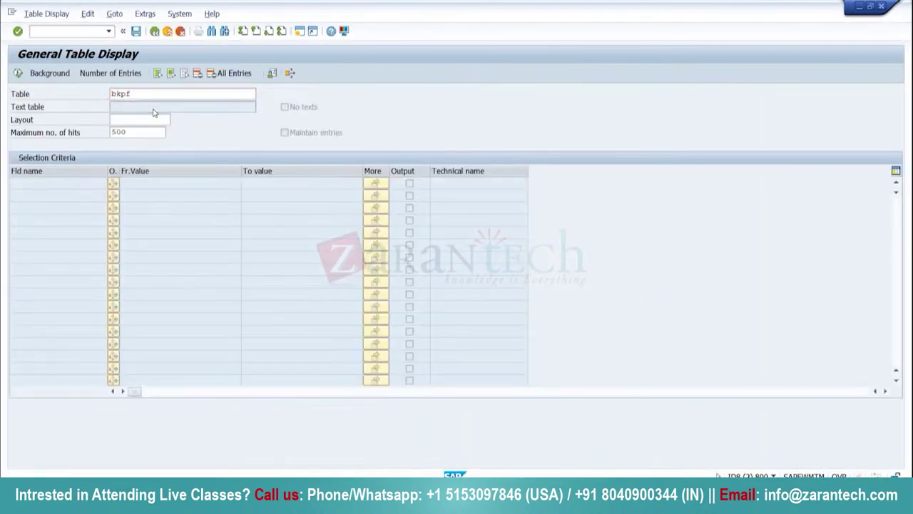
pyautogui.press('Return')
pyautogui.click(159, 219)
pyautogui.write('2023')
pyautogui.press('F8')
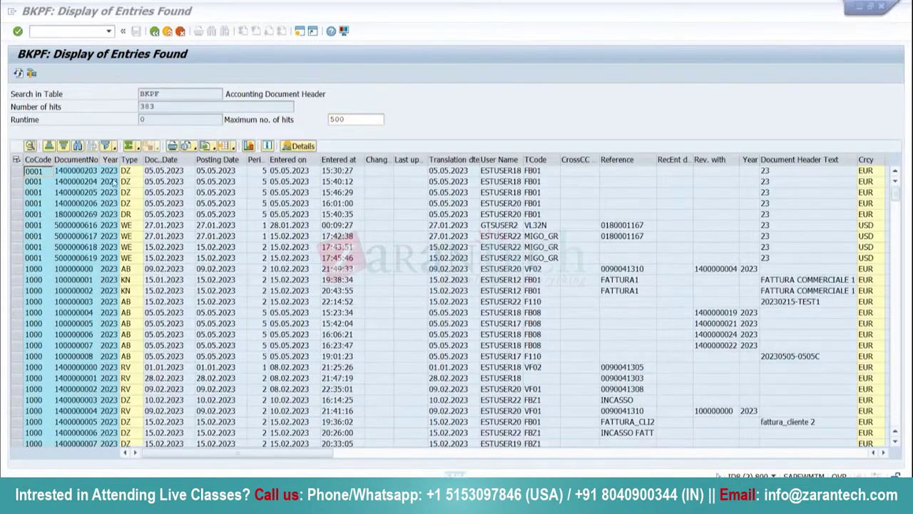
# Close the extra G/L balances report session
pyautogui.hotkey('alt', 'Tab')
pyautogui.click(12, 13)
pyautogui.click(43, 90)
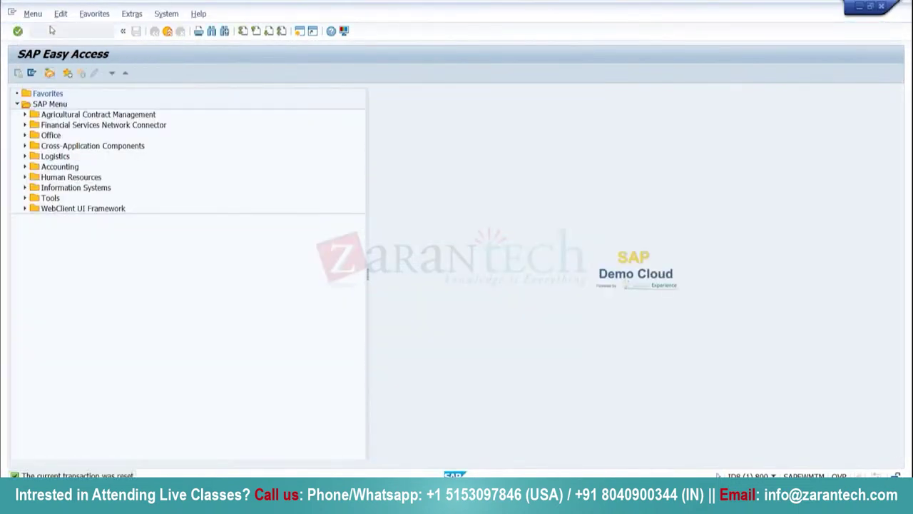
# Run the balances report for company code 0001 and copy account 140000
pyautogui.hotkey('alt', 'Tab')
pyautogui.click(17, 73)
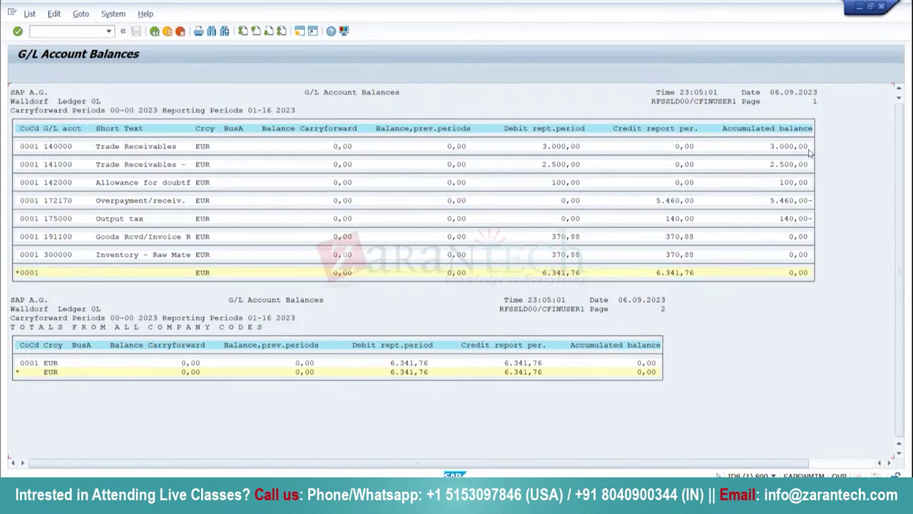
pyautogui.moveTo(76, 149); pyautogui.dragTo(43, 148)
pyautogui.hotkey('ctrl', 'c')
# Run FBL3N line items for account 140000 through posting date 06.09.2023, then go back
pyautogui.click(73, 33)
pyautogui.write('/ofbl3n')
pyautogui.press('Return')
pyautogui.click(342, 340)
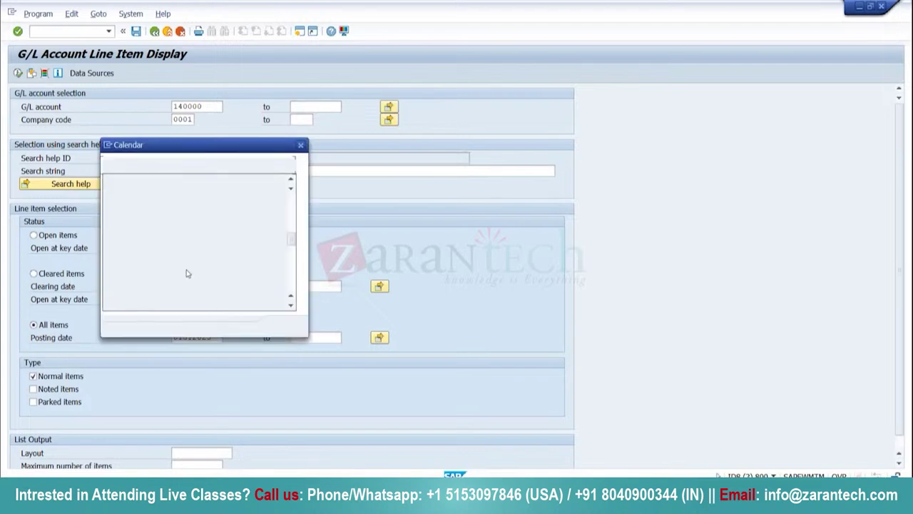
pyautogui.doubleClick(193, 252)
pyautogui.click(17, 73)
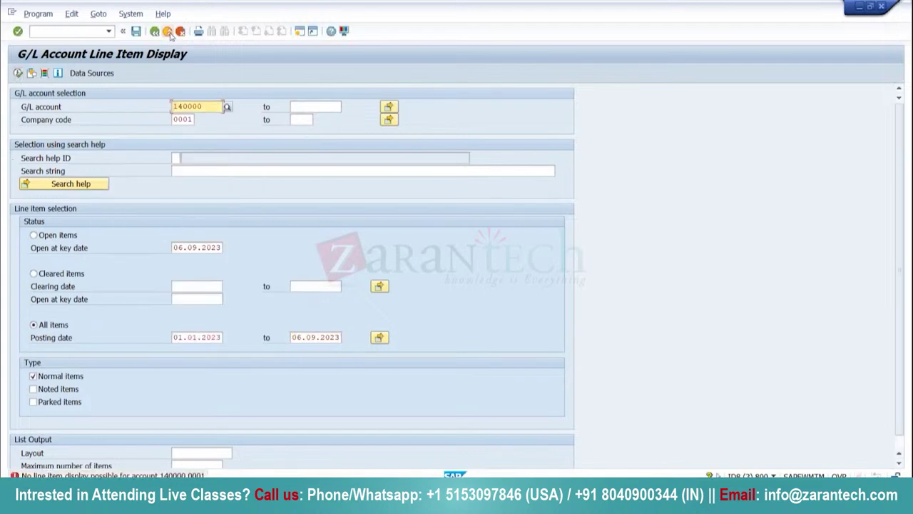
pyautogui.press('F3')
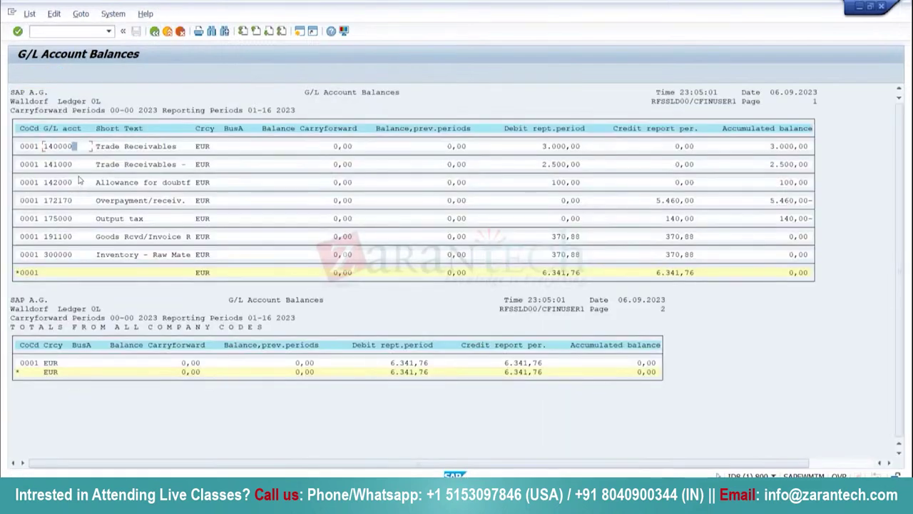
# Run FBL3N for G/L account 175000, company code 0001, with all items
pyautogui.click(59, 220)
pyautogui.press('F3')
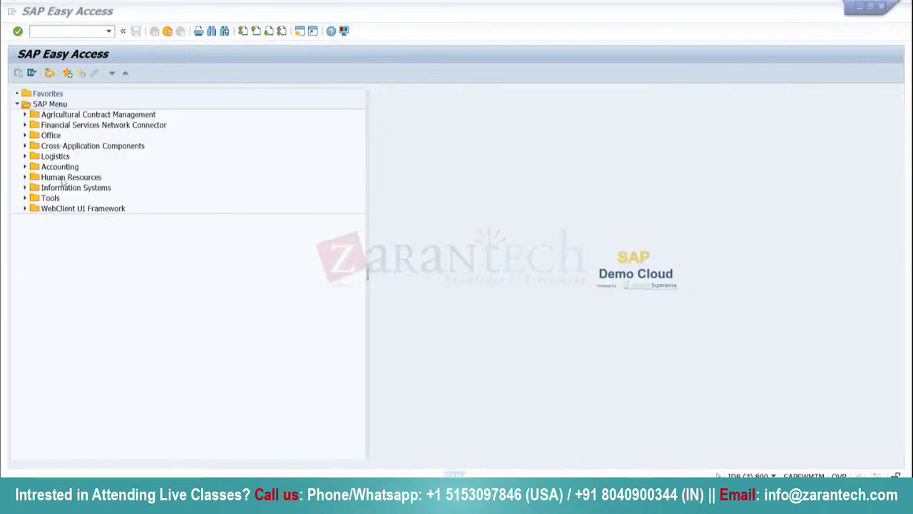
pyautogui.write('fbl3n')
pyautogui.press('Return')
pyautogui.write('175000')
pyautogui.click(183, 120)
pyautogui.click(184, 130)
pyautogui.click(33, 324)
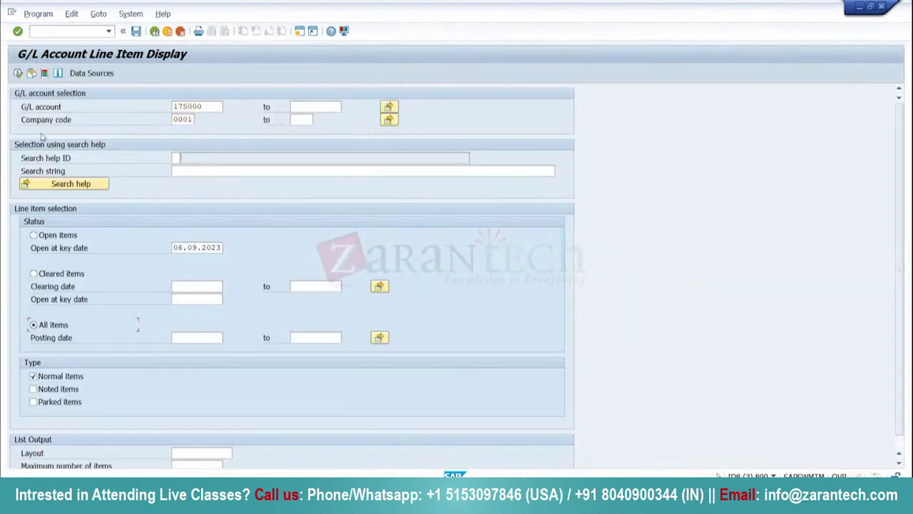
pyautogui.click(17, 72)
# Set posting dates 01.01.2023–06.09.2023 and add the report's accounts via Multiple Selection
pyautogui.click(184, 338)
pyautogui.click(192, 346)
pyautogui.click(316, 337)
pyautogui.click(320, 348)
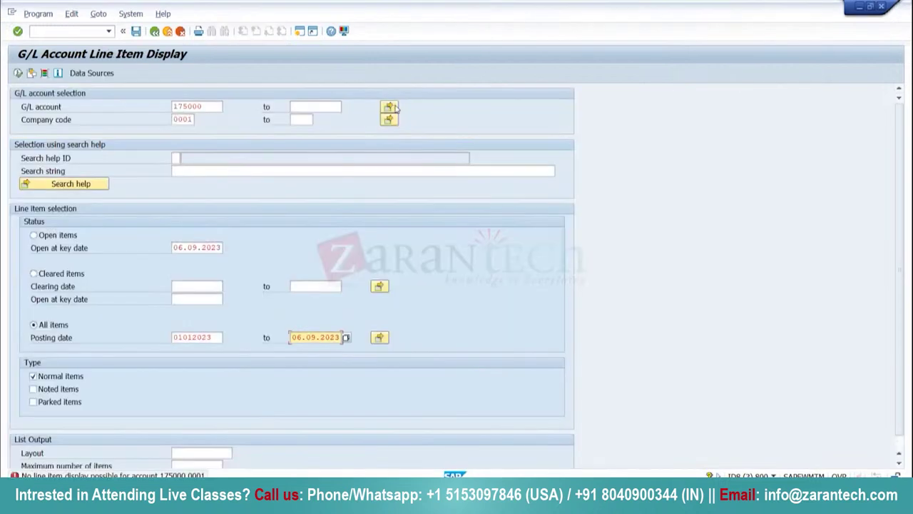
pyautogui.click(389, 107)
pyautogui.click(450, 303)
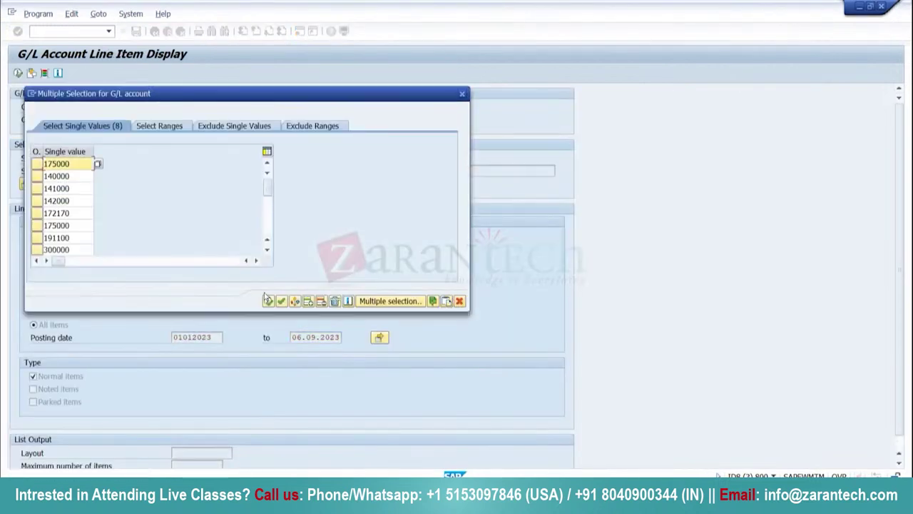
pyautogui.click(271, 303)
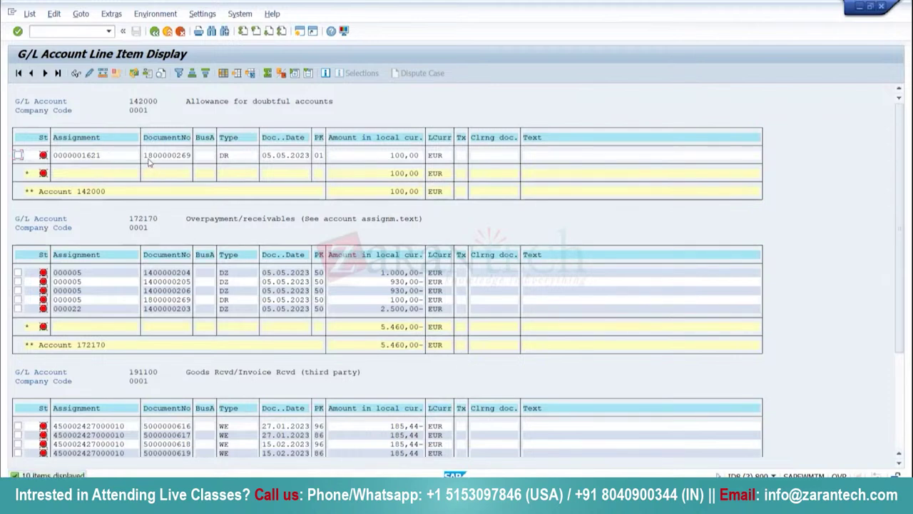
# Open the 100 EUR invoice line for account 142000, view its entry lines, then return to the balances report
pyautogui.doubleClick(187, 156)
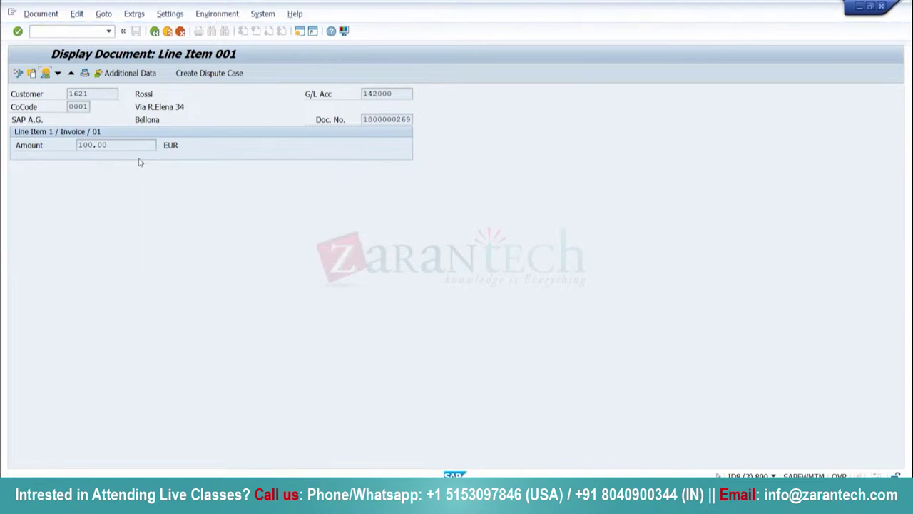
pyautogui.press('F3')
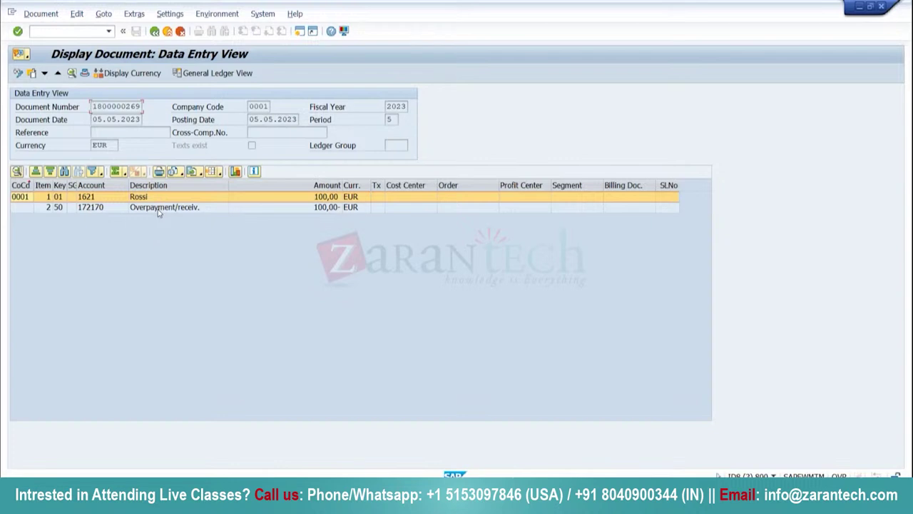
pyautogui.press('F3')
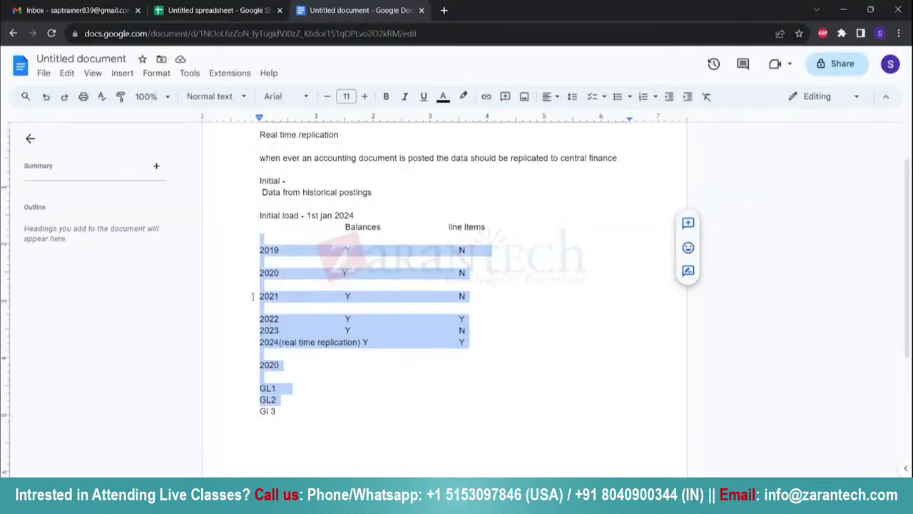
# Switch between the notes (selecting the 2019 and 2020 rows) and SAP, ending on the Data Entry View
pyautogui.click(323, 298)
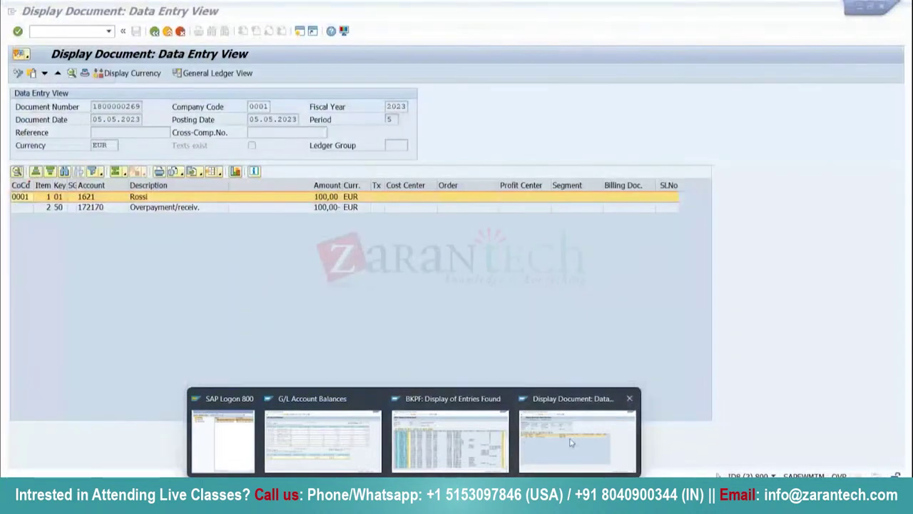
pyautogui.click(577, 438)
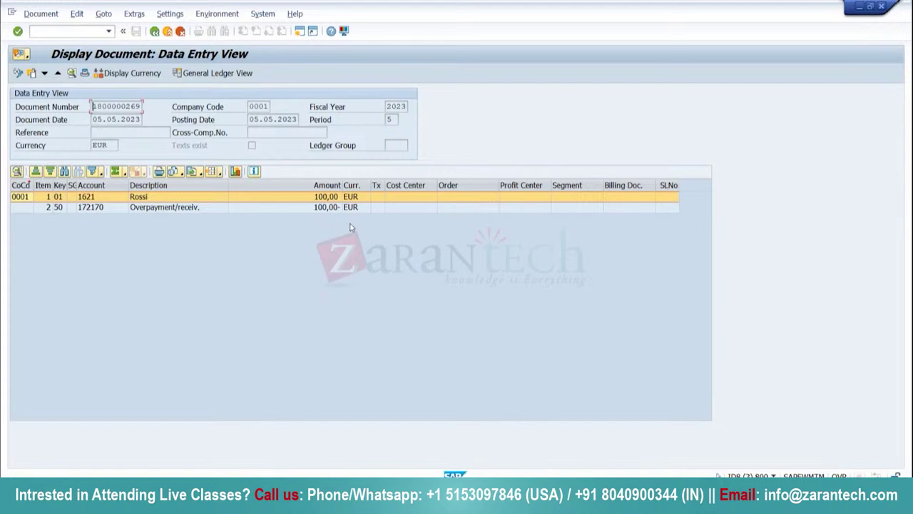
pyautogui.hotkey('alt', 'Tab')
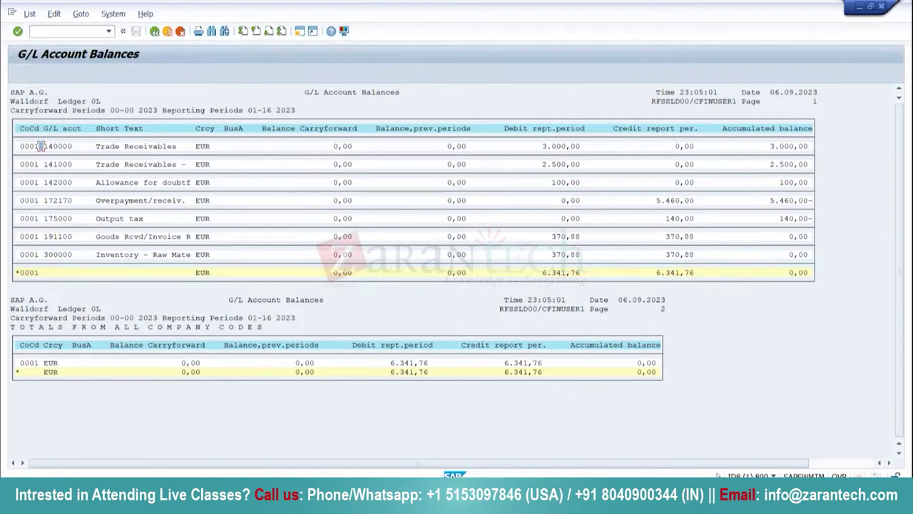
pyautogui.hotkey('alt', 'Tab')
pyautogui.moveTo(259, 249); pyautogui.dragTo(467, 331)
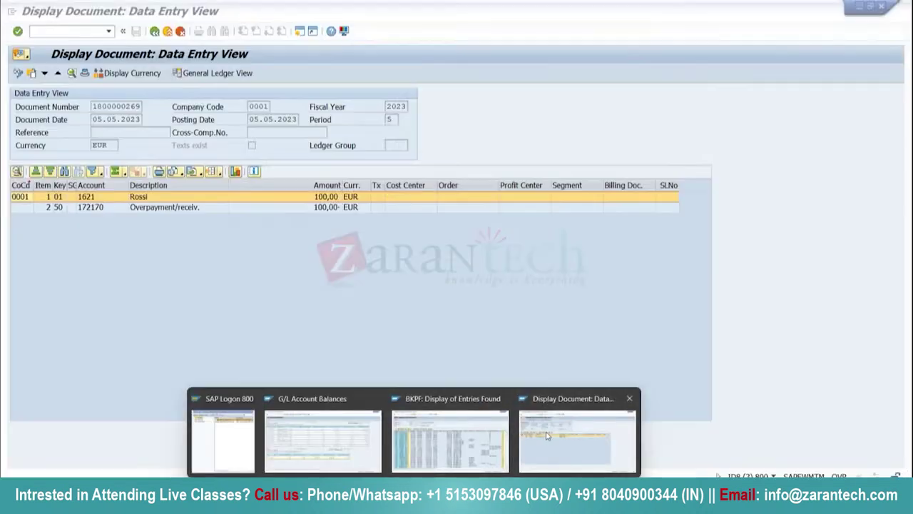
pyautogui.click(547, 435)
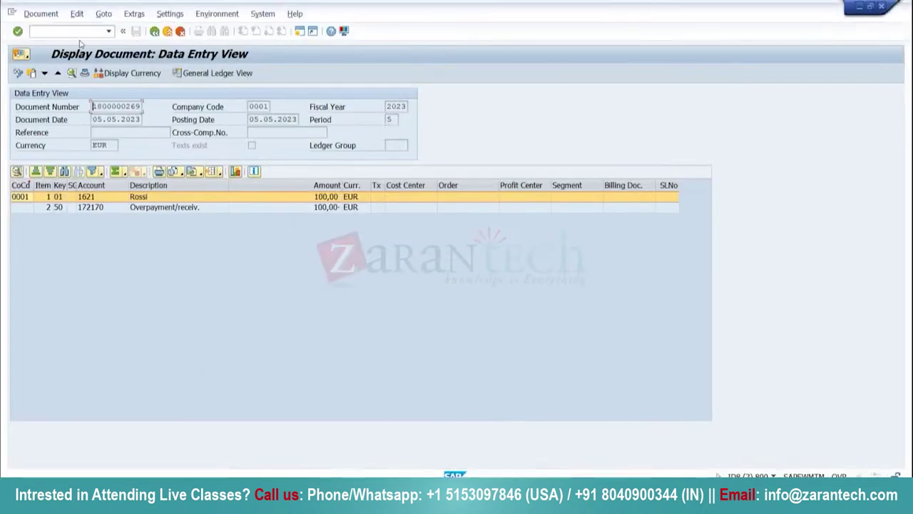
# In SM30 view vcfin_source_set, add a new entry for company code 0001
pyautogui.write('/nsm30')
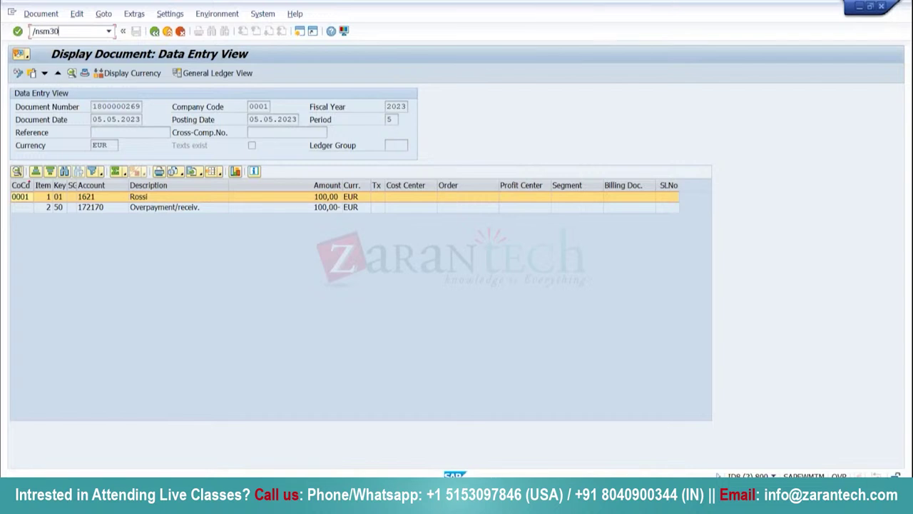
pyautogui.press('Return')
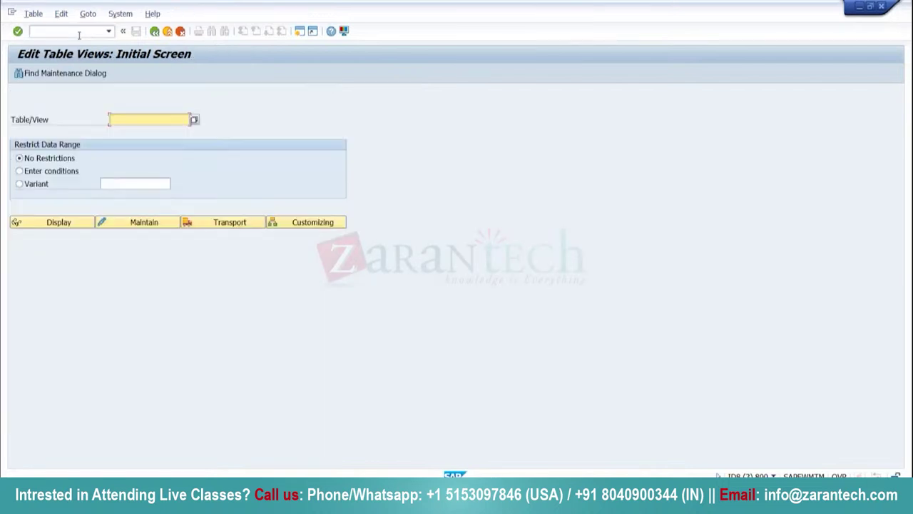
pyautogui.click(151, 132)
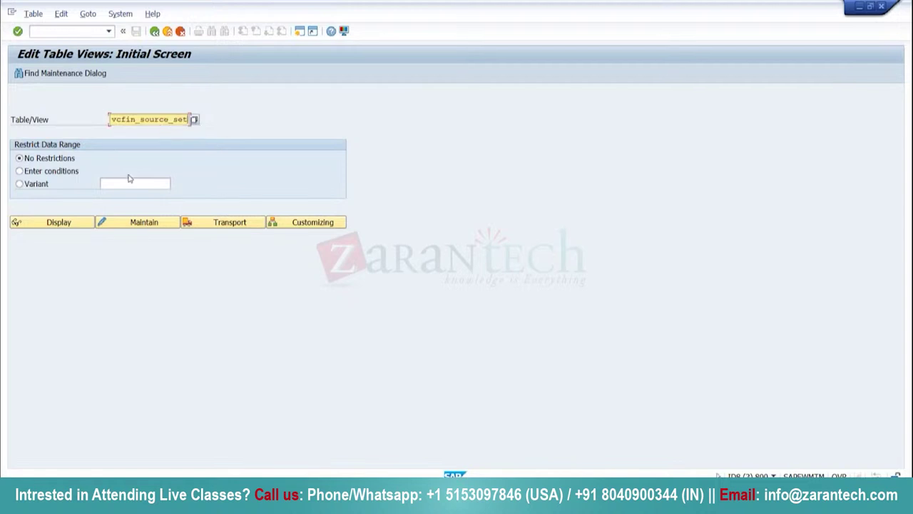
pyautogui.click(103, 223)
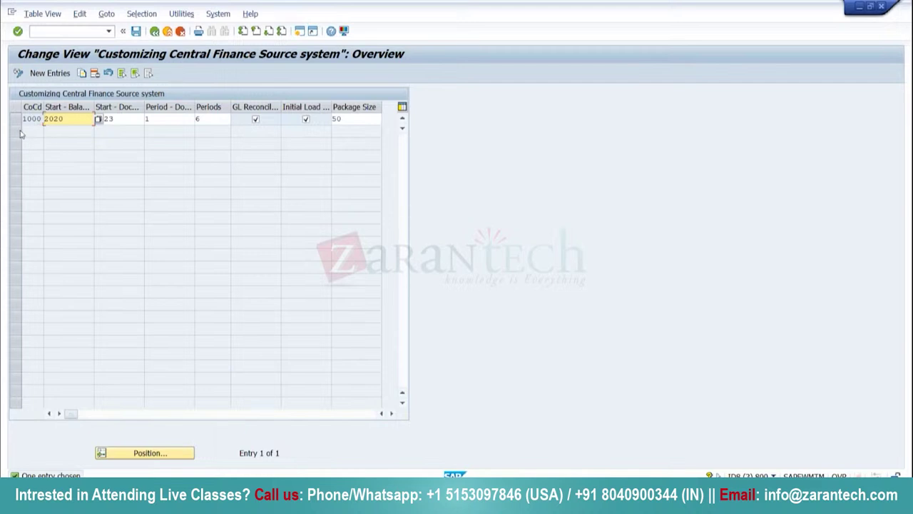
pyautogui.click(47, 74)
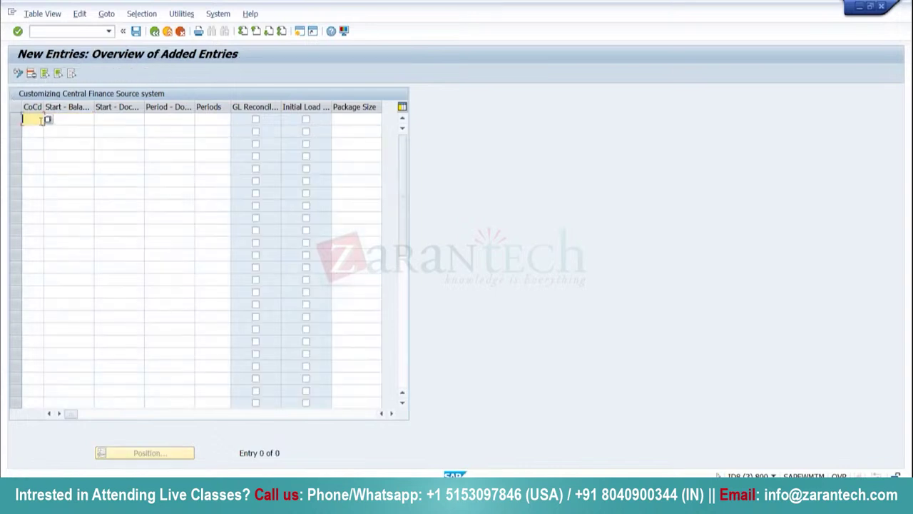
pyautogui.write('0001')
pyautogui.click(70, 122)
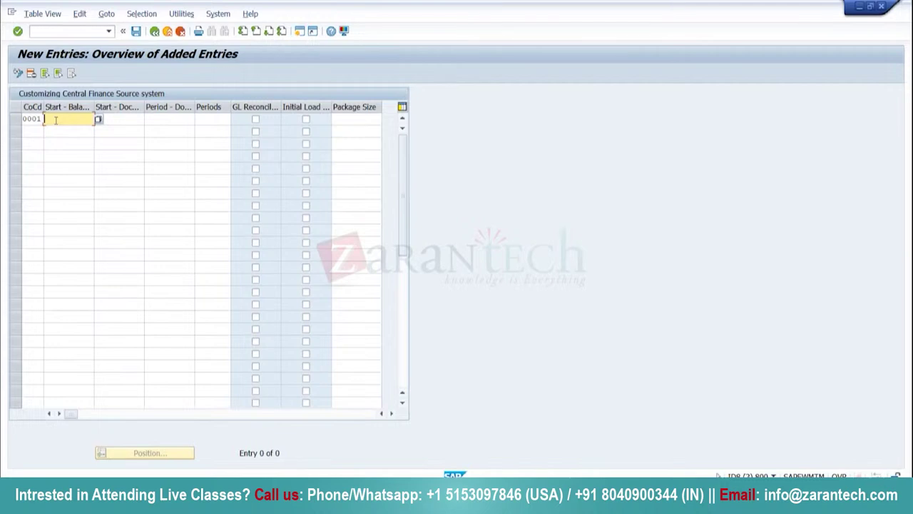
# Select and clear the 2019–2021 year rows in the notes, then return to SAP New Entries
pyautogui.click(284, 435)
pyautogui.click(307, 263)
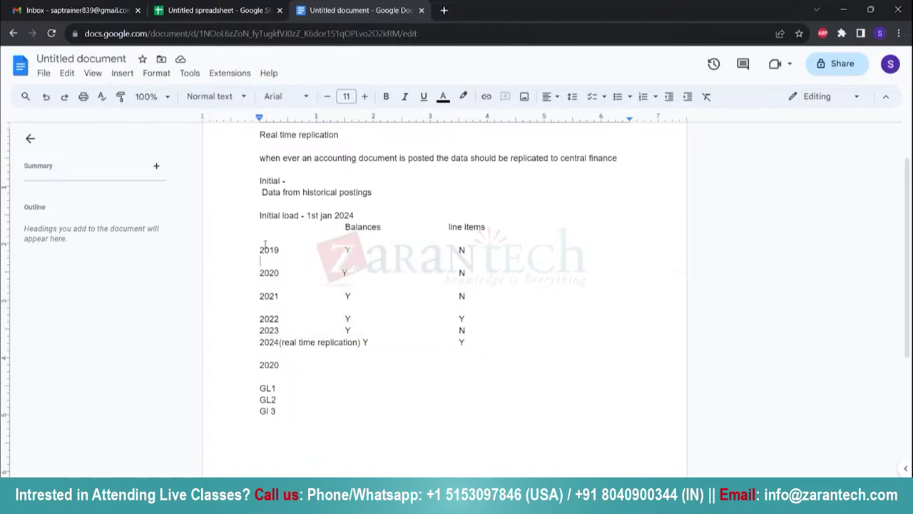
pyautogui.moveTo(259, 250); pyautogui.dragTo(286, 251)
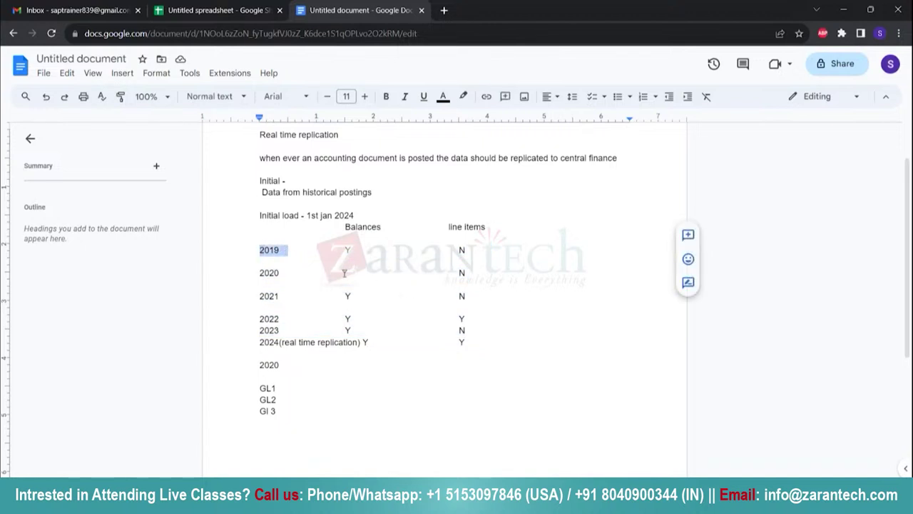
pyautogui.click(261, 252)
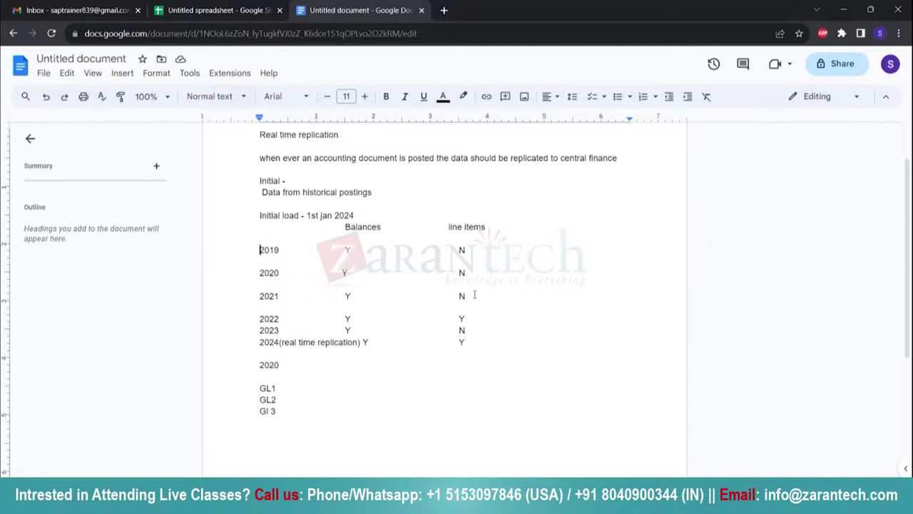
pyautogui.moveTo(476, 295); pyautogui.dragTo(260, 247)
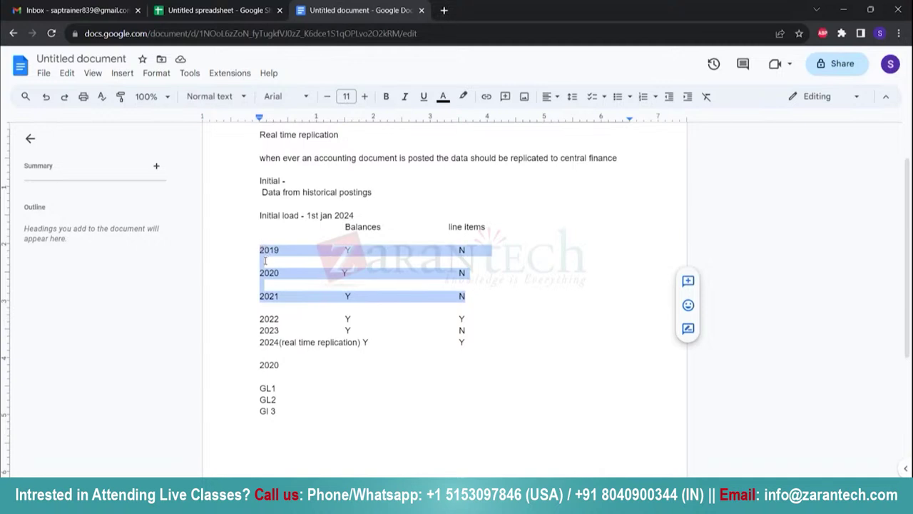
pyautogui.click(276, 297)
pyautogui.doubleClick(281, 296)
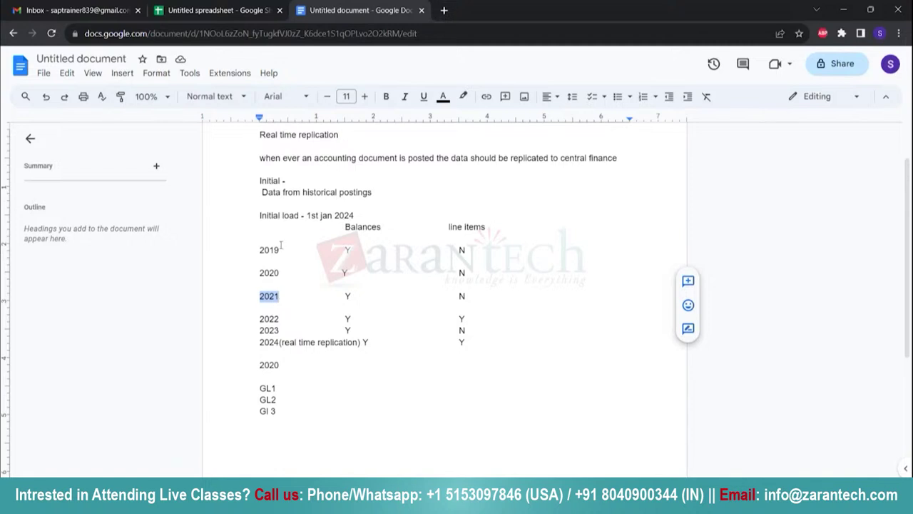
pyautogui.moveTo(284, 251); pyautogui.dragTo(259, 251)
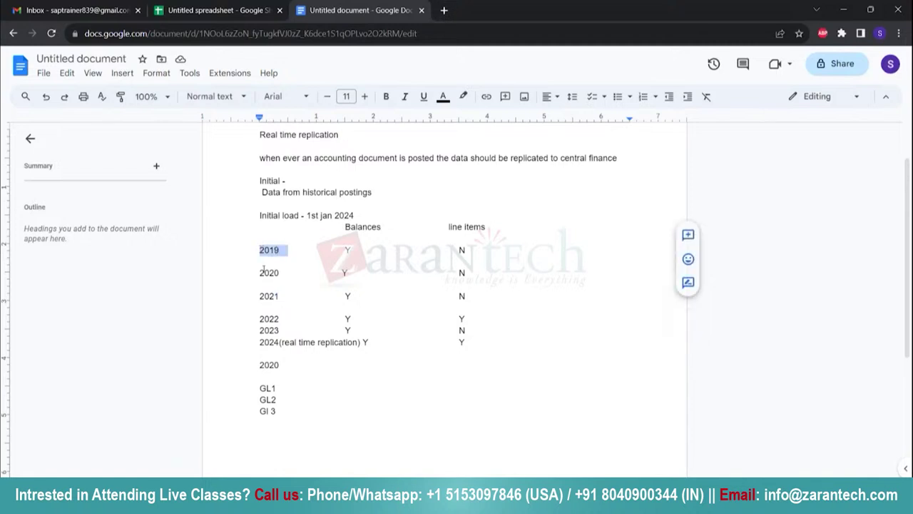
pyautogui.hotkey('alt', 'Tab')
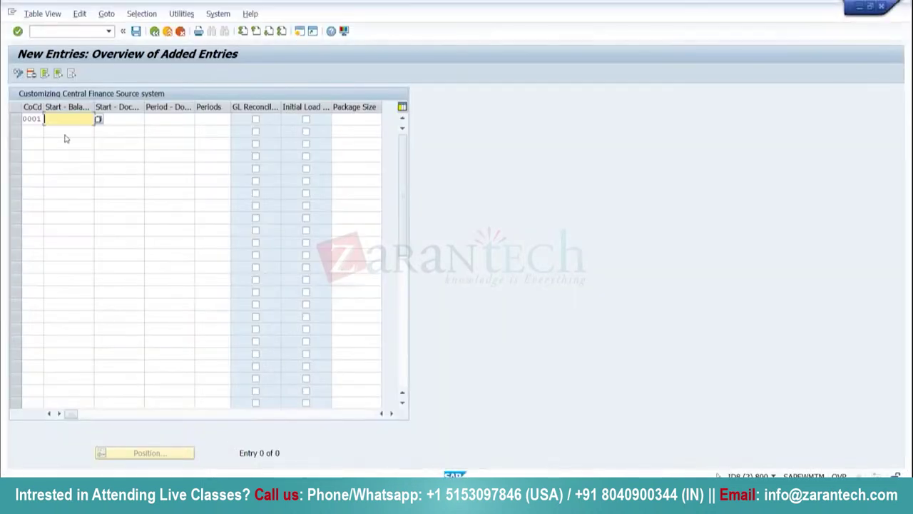
# Enter 2019 as the balances start year for company code 0001, checking account 172170 in the balances report
pyautogui.write('2019')
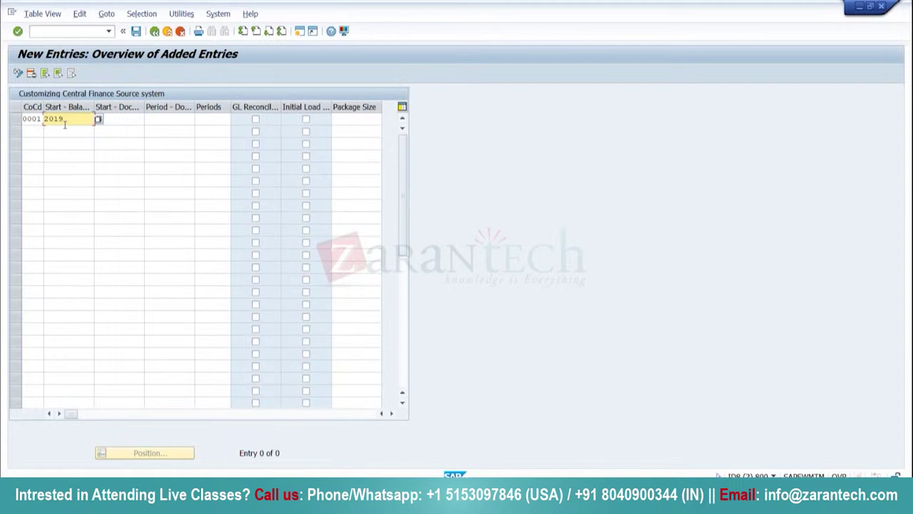
pyautogui.hotkey('alt', 'Tab')
pyautogui.hotkey('alt', 'Tab')
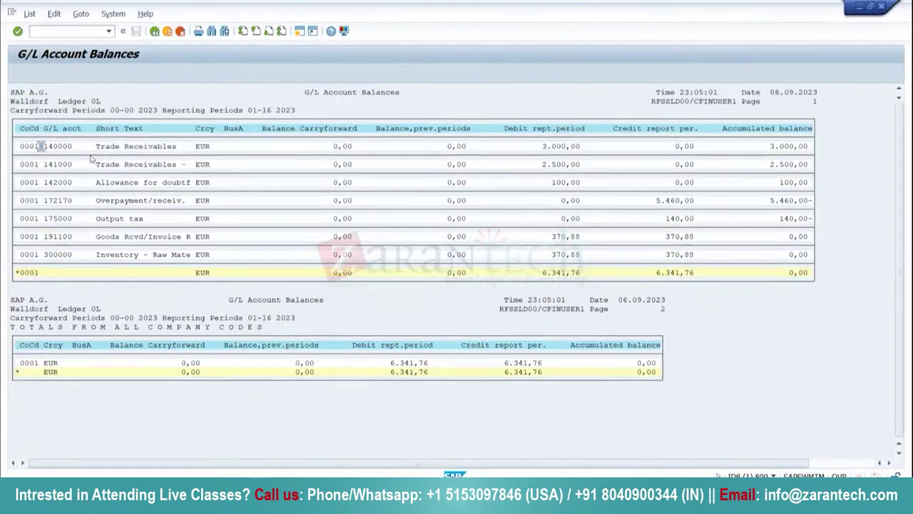
pyautogui.click(77, 201)
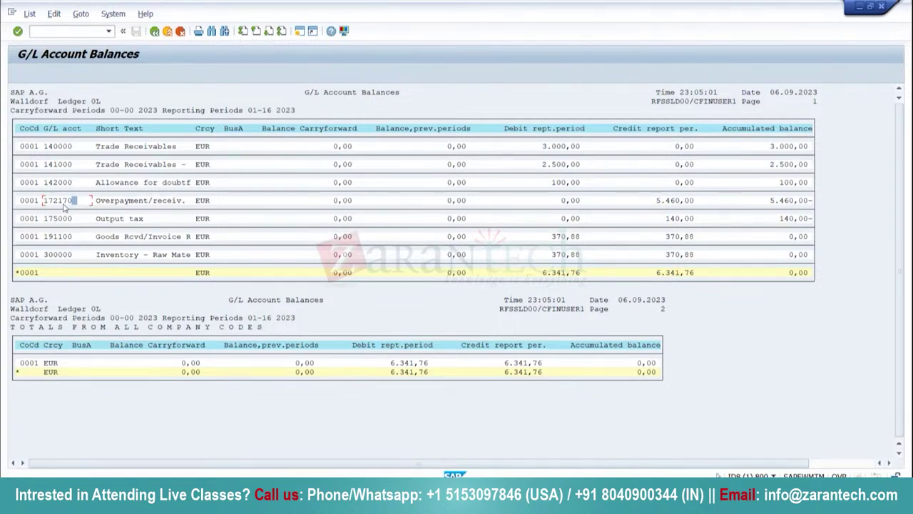
pyautogui.hotkey('alt', 'Tab')
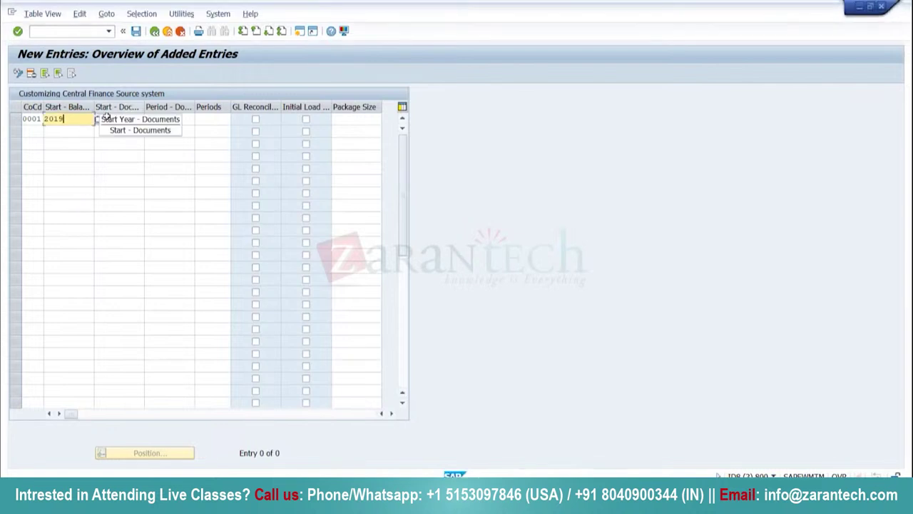
pyautogui.click(117, 118)
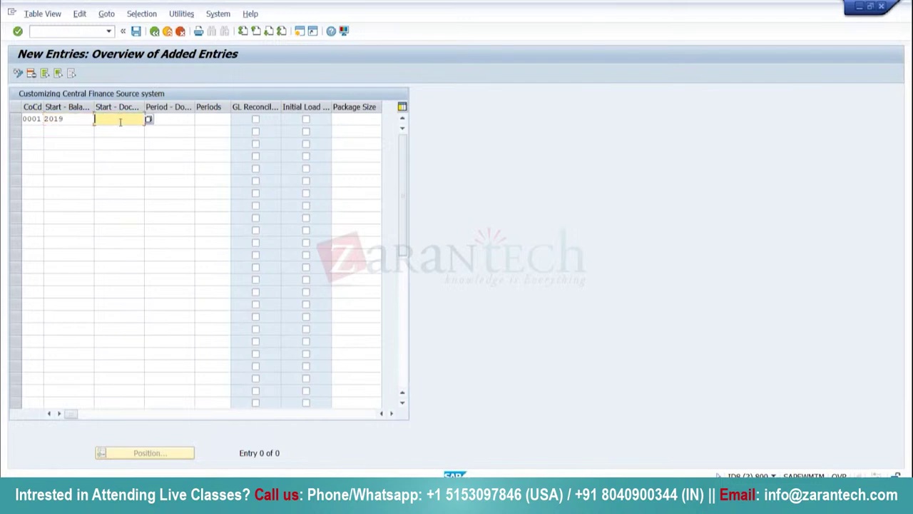
pyautogui.hotkey('alt', 'Tab')
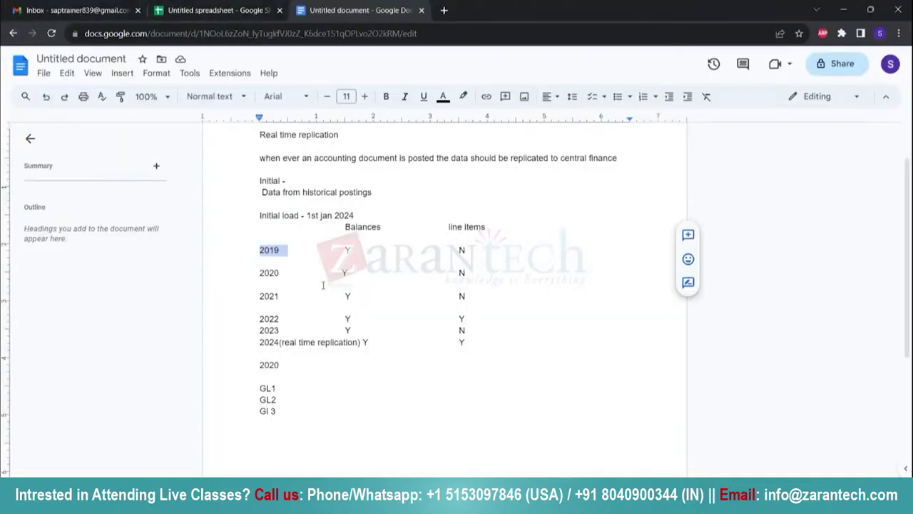
# In the notes table, change the 2023 line-items value from N to Y
pyautogui.click(352, 320)
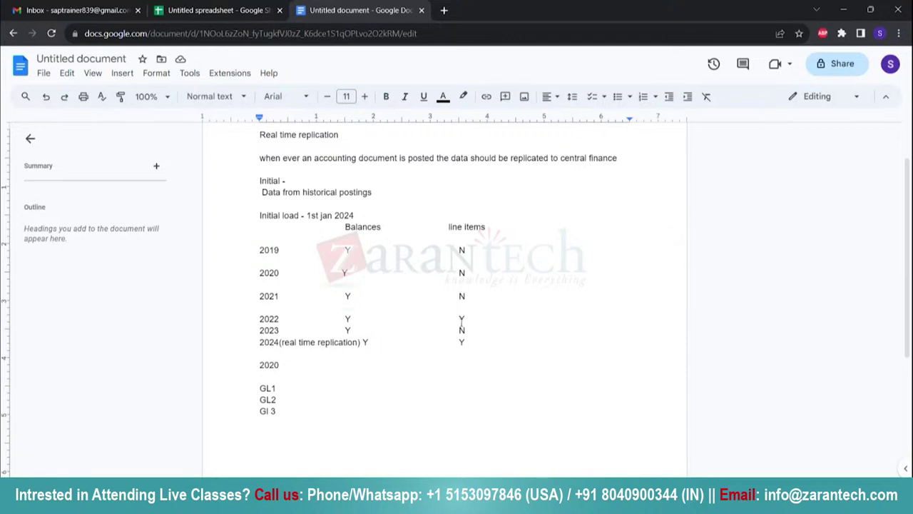
pyautogui.moveTo(469, 322); pyautogui.dragTo(469, 330)
pyautogui.click(468, 330)
pyautogui.press('BackSpace')
pyautogui.write('n')
pyautogui.press('BackSpace')
pyautogui.click(451, 329)
pyautogui.write('Y')
# In SAP, set the documents start year for company code 0001 to 2022
pyautogui.moveTo(414, 506)
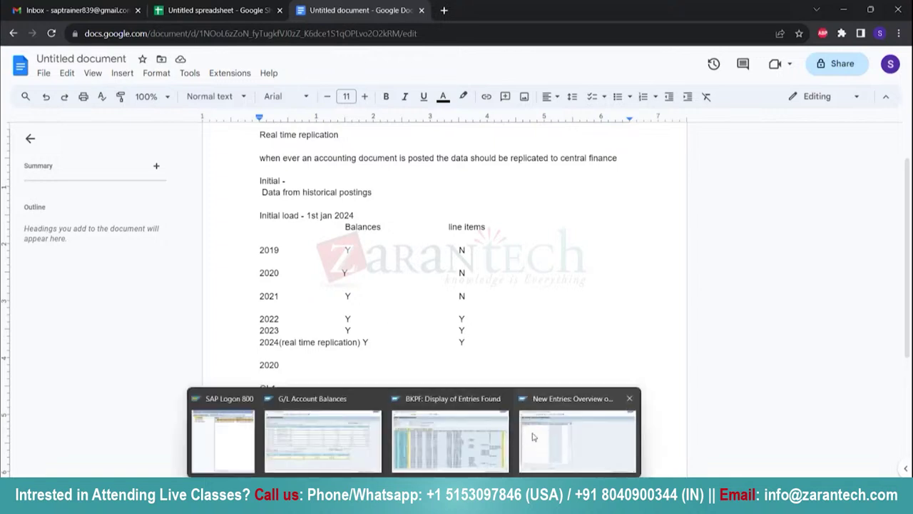
pyautogui.click(533, 437)
pyautogui.click(118, 119)
pyautogui.write('2022')
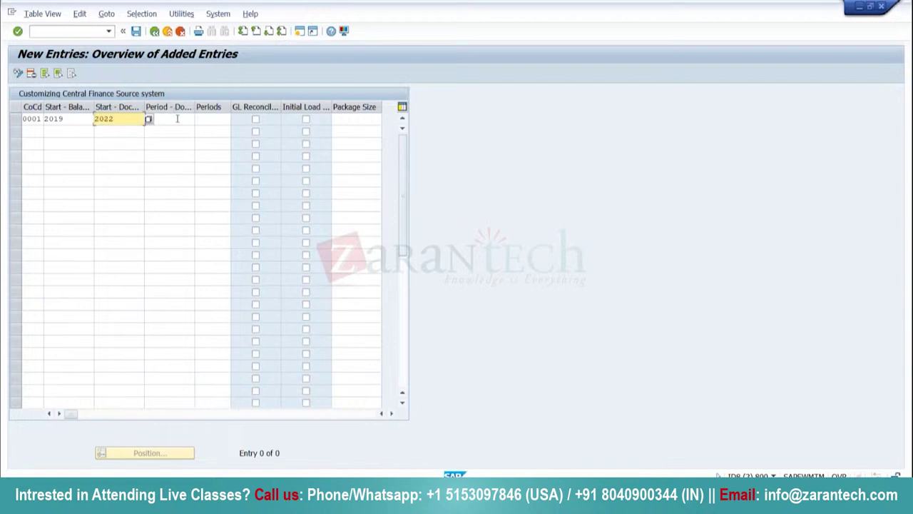
# Enter document start period 09 and 3 periods for company code 0001, widening the GL Reconciliation column
pyautogui.click(177, 119)
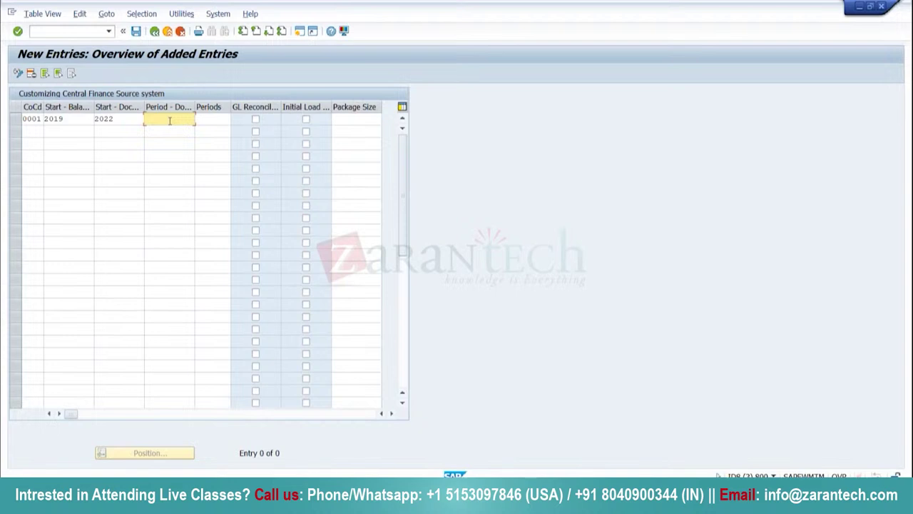
pyautogui.write('09')
pyautogui.click(213, 117)
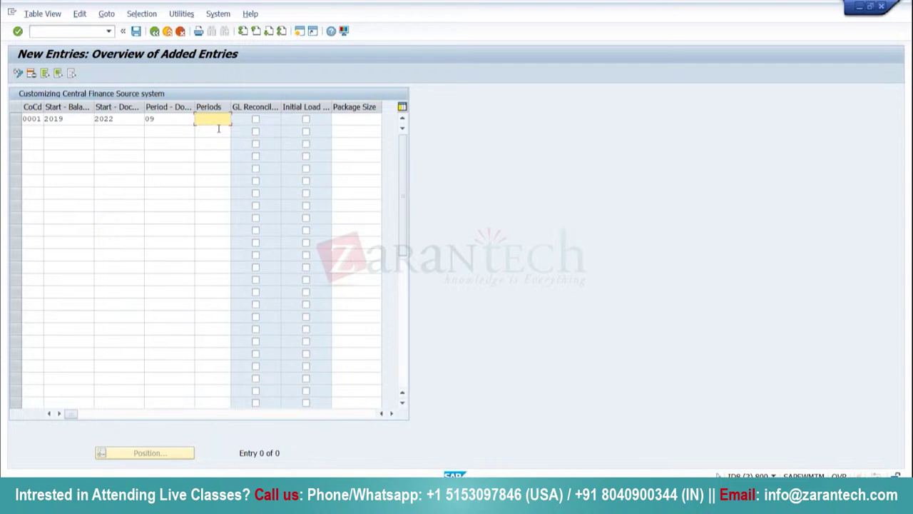
pyautogui.write('3')
pyautogui.moveTo(281, 106); pyautogui.dragTo(290, 106)
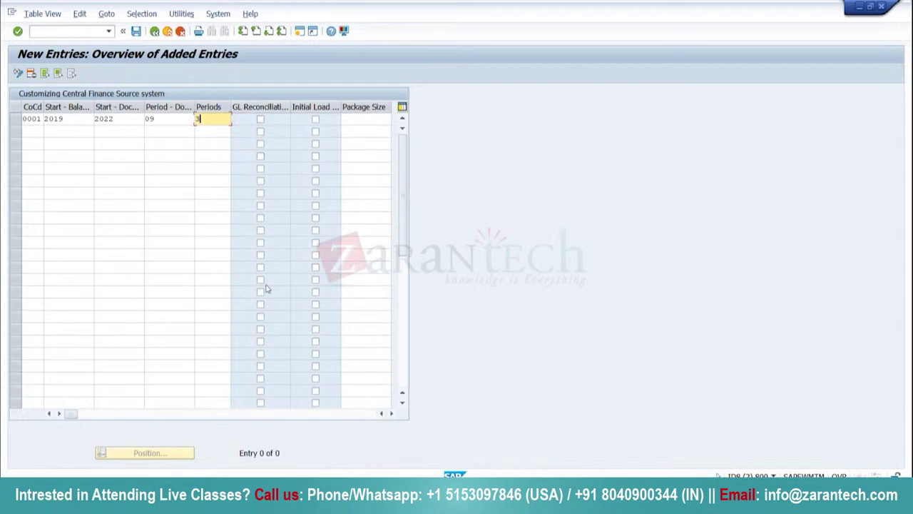
pyautogui.moveTo(283, 500)
pyautogui.click(283, 442)
# Below Gl 3, type the list '1- CO postings', '2- FICO posting', '3- cost objects'
pyautogui.scroll(-3, 306, 330)
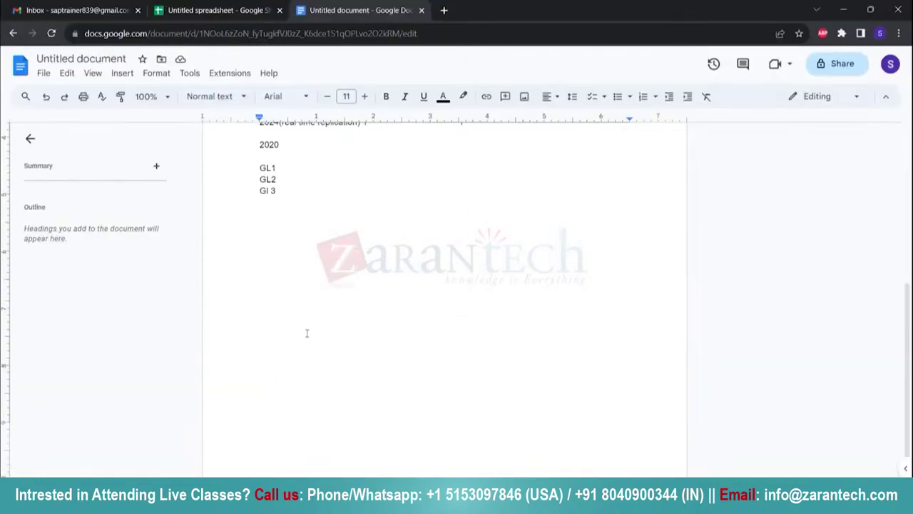
pyautogui.click(301, 198)
pyautogui.press('Return')
pyautogui.press('Return')
pyautogui.write('1- CO postings')
pyautogui.press('Return')
pyautogui.write('2- FICO ')
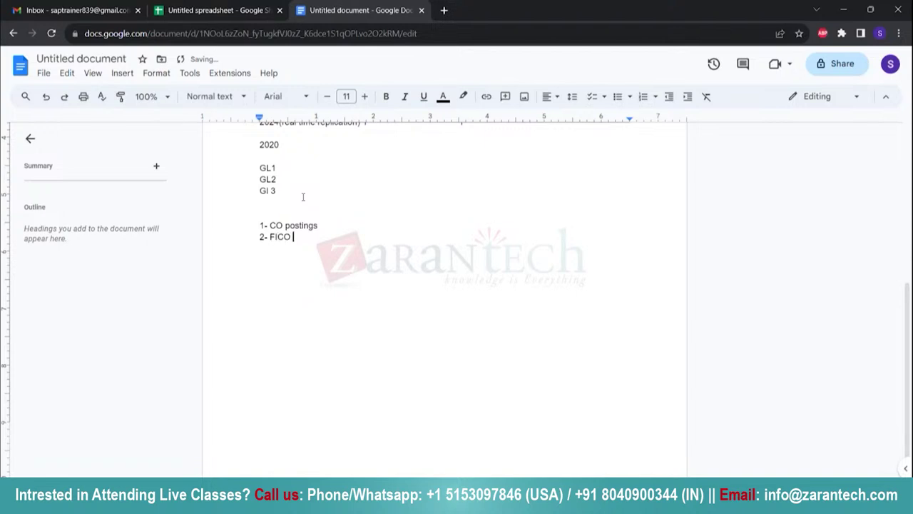
pyautogui.write('posting')
pyautogui.press('Return')
pyautogui.write('- Cost')
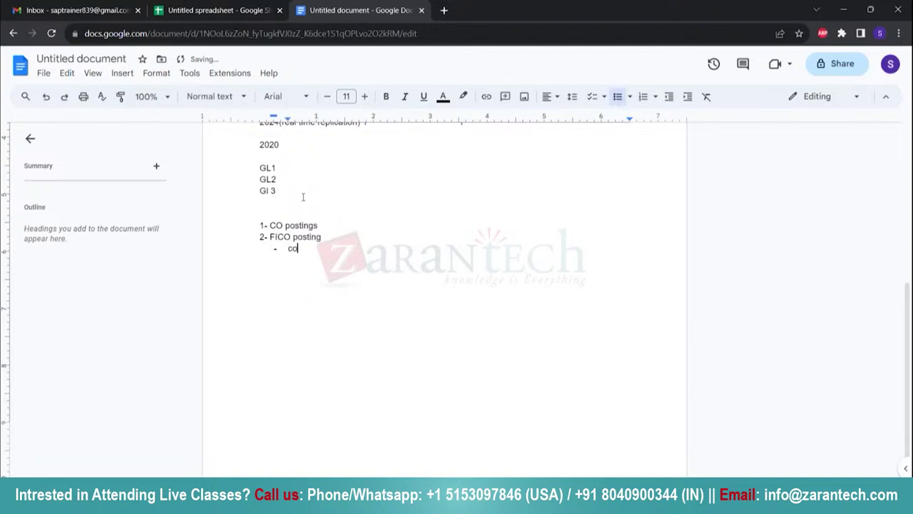
pyautogui.press('BackSpace')
pyautogui.press('BackSpace')
pyautogui.press('BackSpace')
pyautogui.press('BackSpace')
pyautogui.press('BackSpace')
pyautogui.press('BackSpace')
pyautogui.press('BackSpace')
pyautogui.press('Return')
pyautogui.write('3- cost objects')
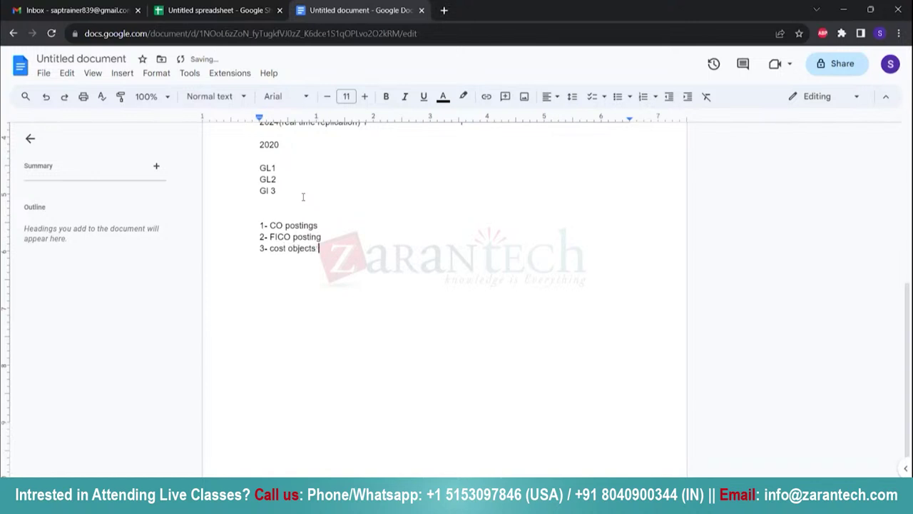
# Append '- secondary co posting' to the CO postings line
pyautogui.click(336, 224)
pyautogui.write('- secondary co posting')
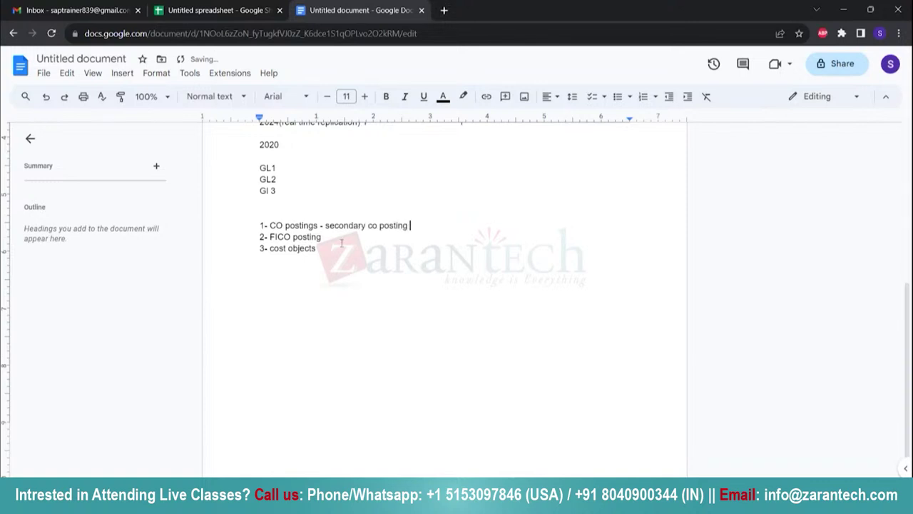
pyautogui.click(341, 239)
pyautogui.write('-')
pyautogui.click(331, 238)
pyautogui.moveTo(330, 249); pyautogui.dragTo(277, 220)
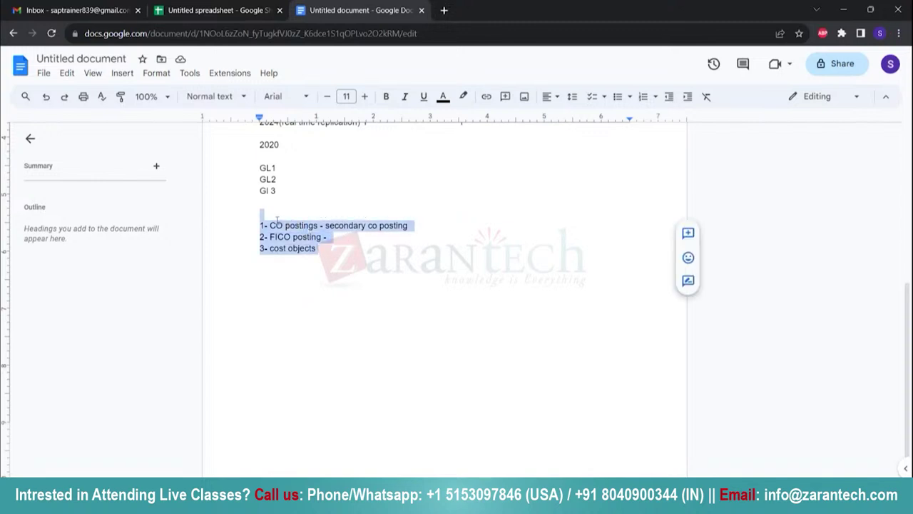
pyautogui.click(334, 237)
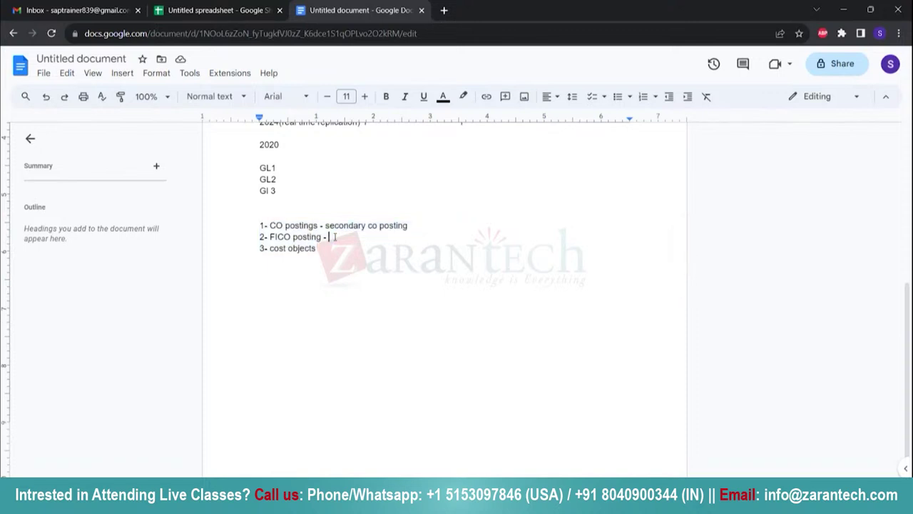
pyautogui.moveTo(408, 224); pyautogui.dragTo(271, 225)
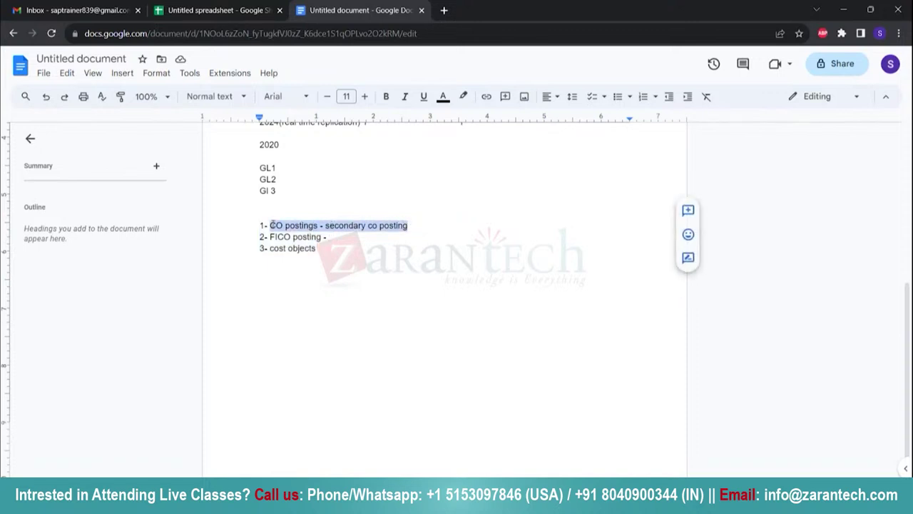
pyautogui.hotkey('alt', 'Tab')
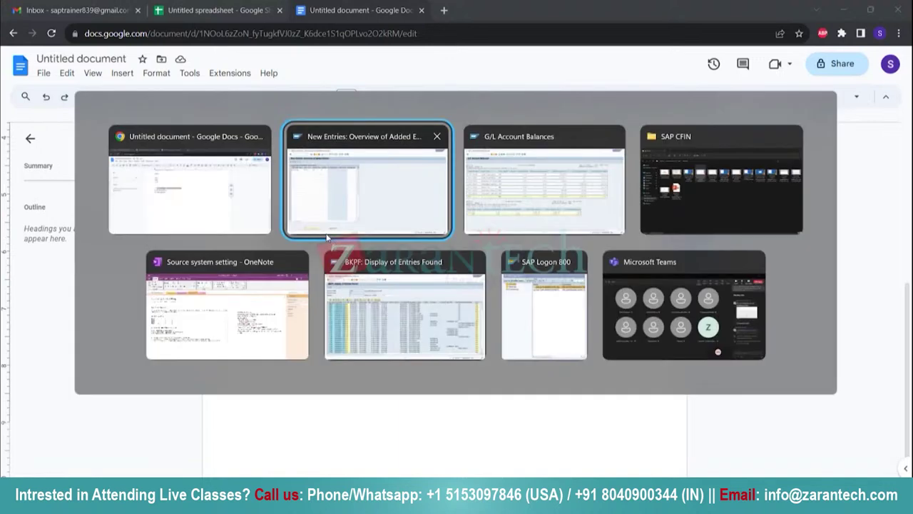
# Enter 50 as the package size for the company code 0001 entry
pyautogui.click(320, 210)
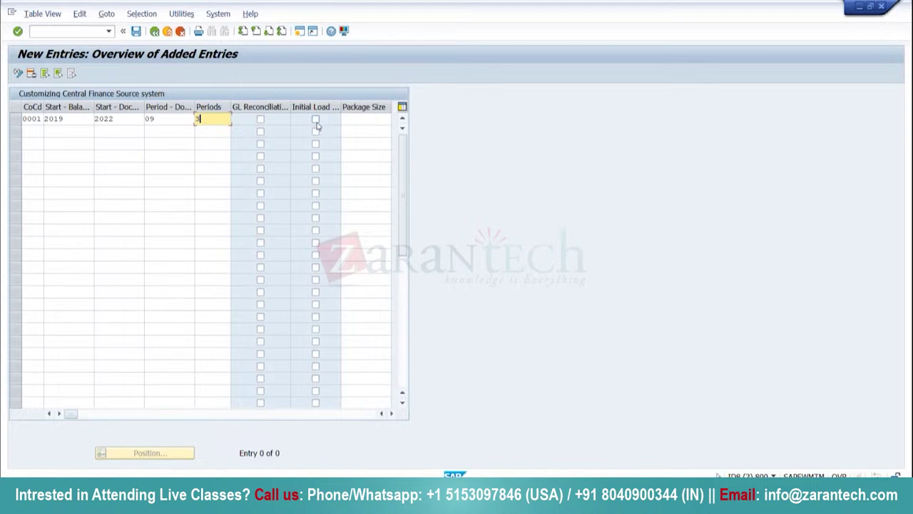
pyautogui.click(373, 124)
pyautogui.write('50')
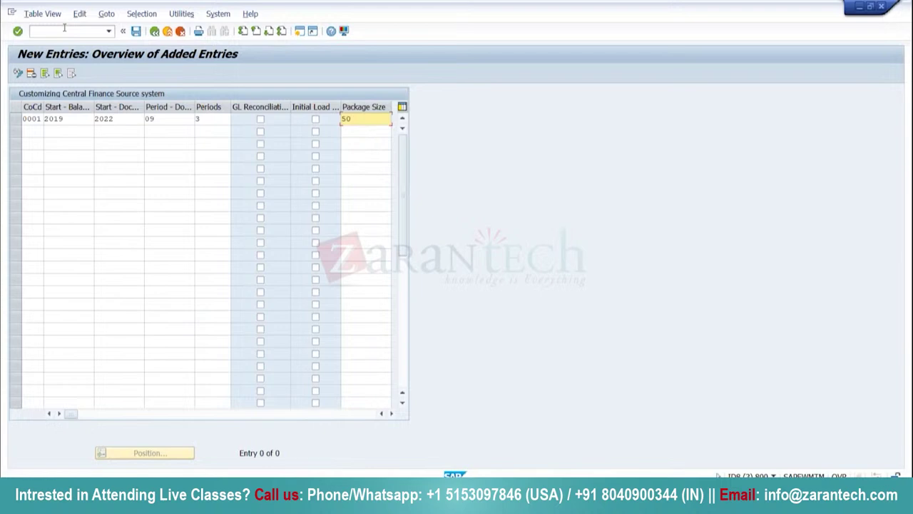
# Switch from SAP GUI to the blank Google Sheets spreadsheet
pyautogui.hotkey('alt', 'Tab')
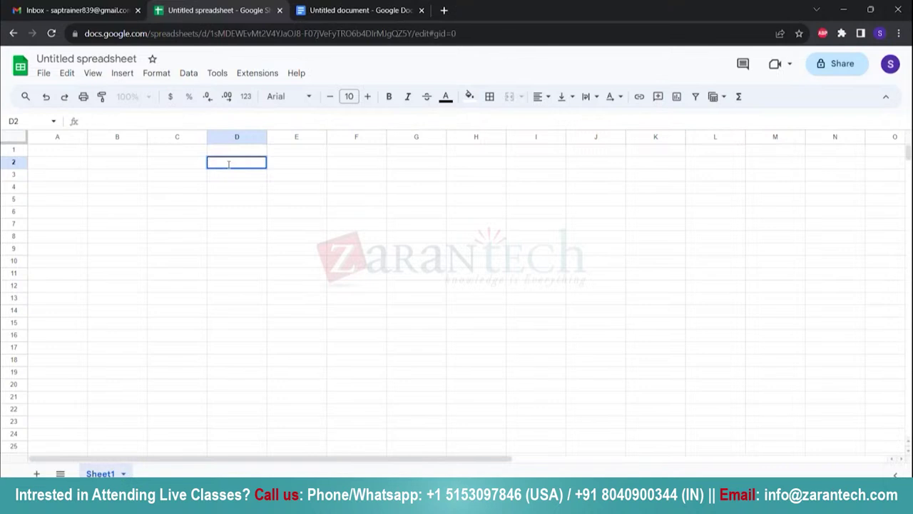
# Enter the headings 'source' and 'central finance' in row 2
pyautogui.write('source')
pyautogui.click(357, 165)
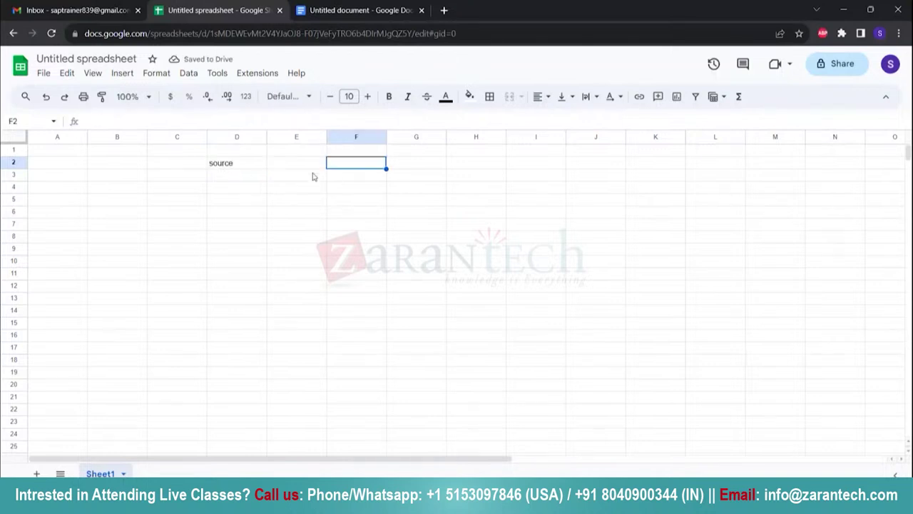
pyautogui.write('ce')
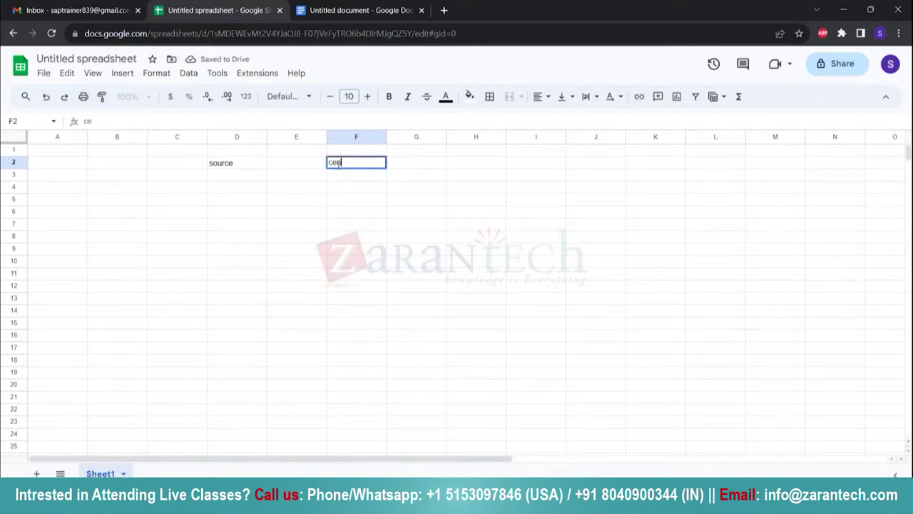
pyautogui.write('ntral fina')
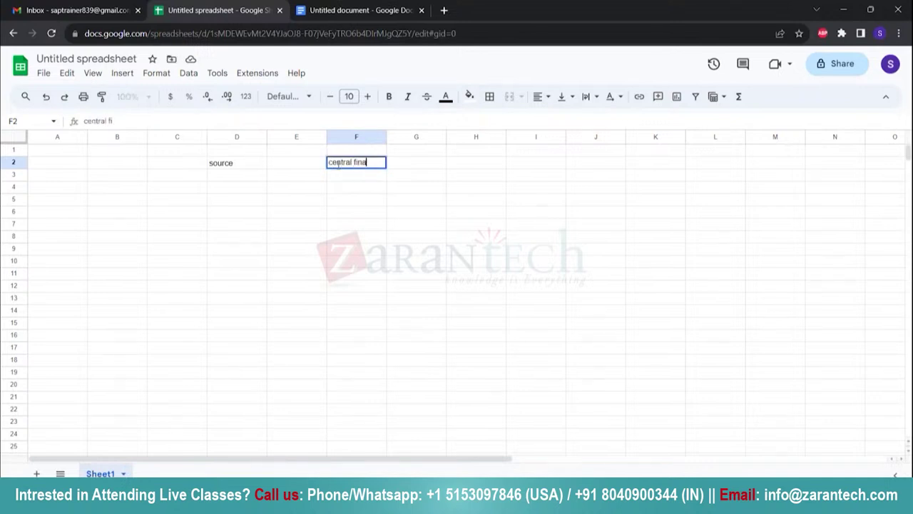
pyautogui.write('nce')
pyautogui.click(250, 162)
pyautogui.click(225, 226)
pyautogui.moveTo(235, 165); pyautogui.dragTo(236, 265)
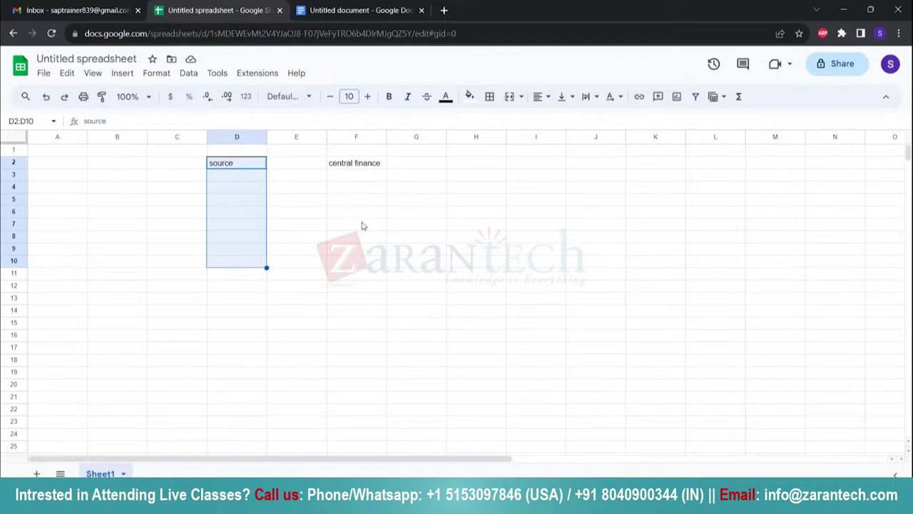
pyautogui.click(483, 168)
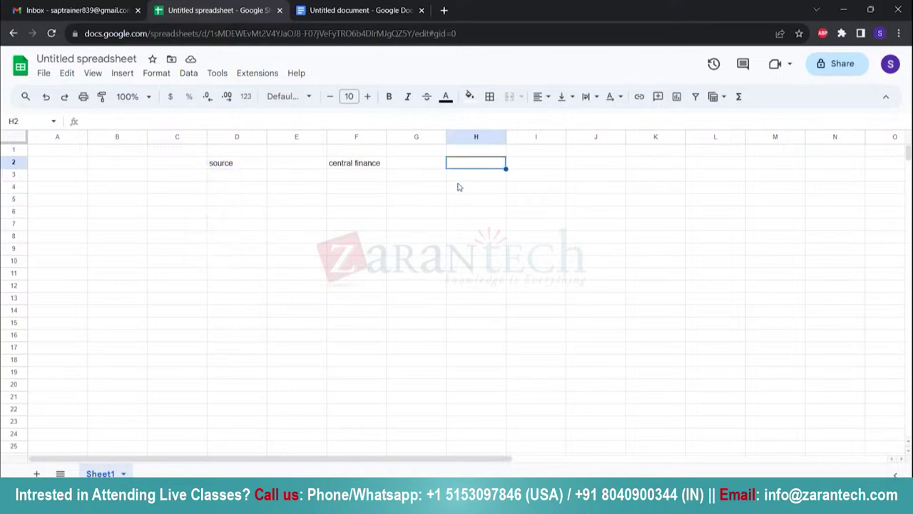
# Label C4 'company code' and enter CFS1 in D4
pyautogui.click(176, 179)
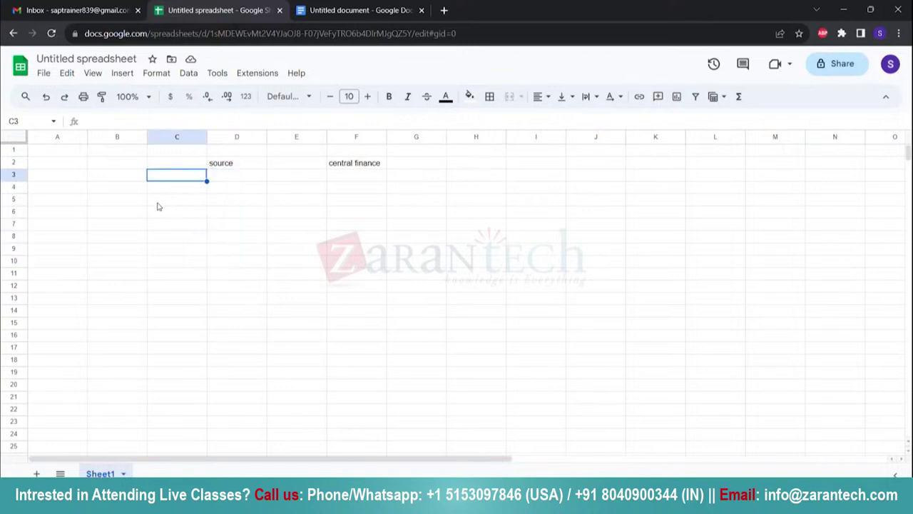
pyautogui.click(143, 189)
pyautogui.click(184, 189)
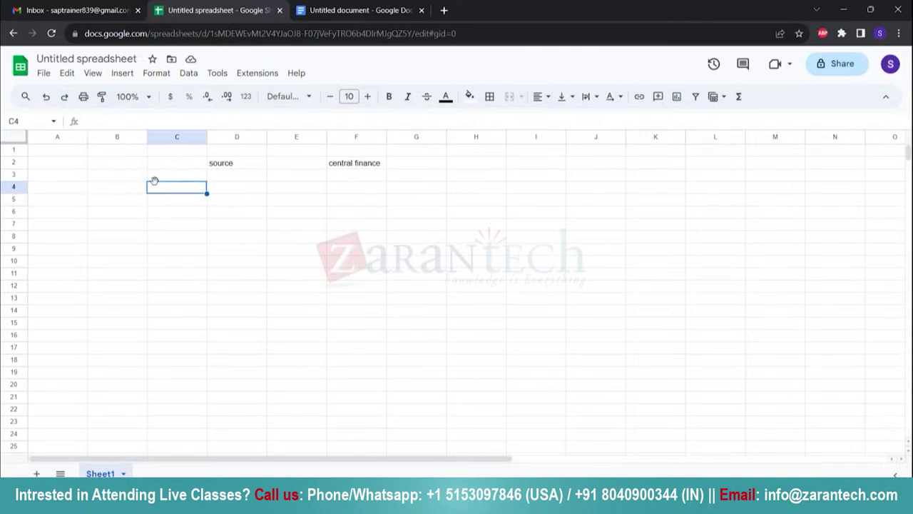
pyautogui.write('company')
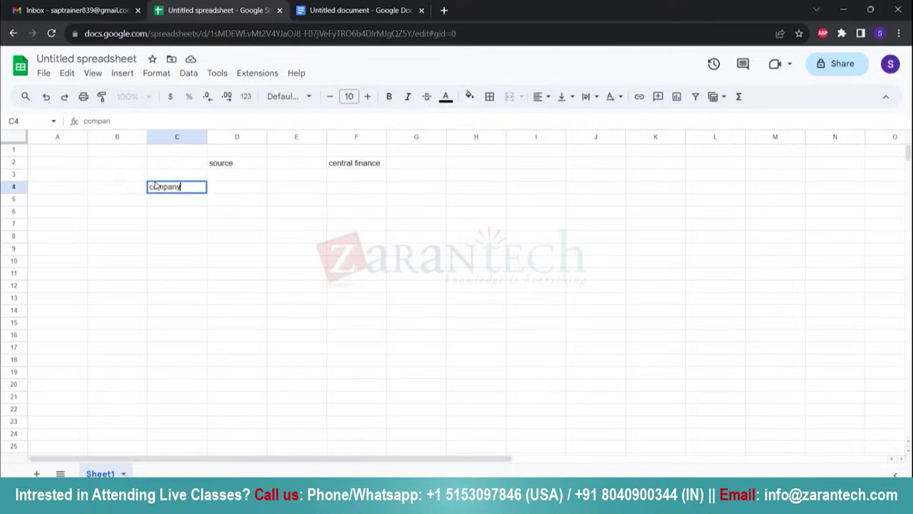
pyautogui.write(' code')
pyautogui.press('Return')
pyautogui.click(237, 190)
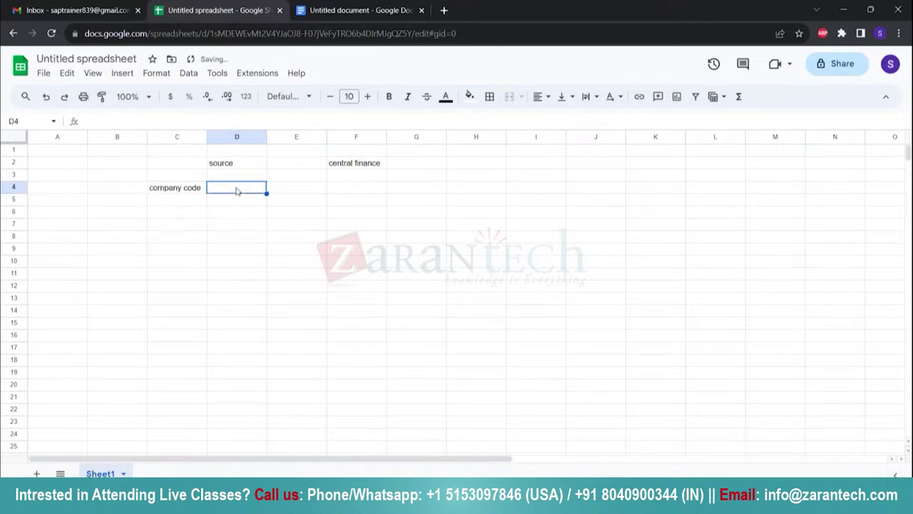
pyautogui.write('C')
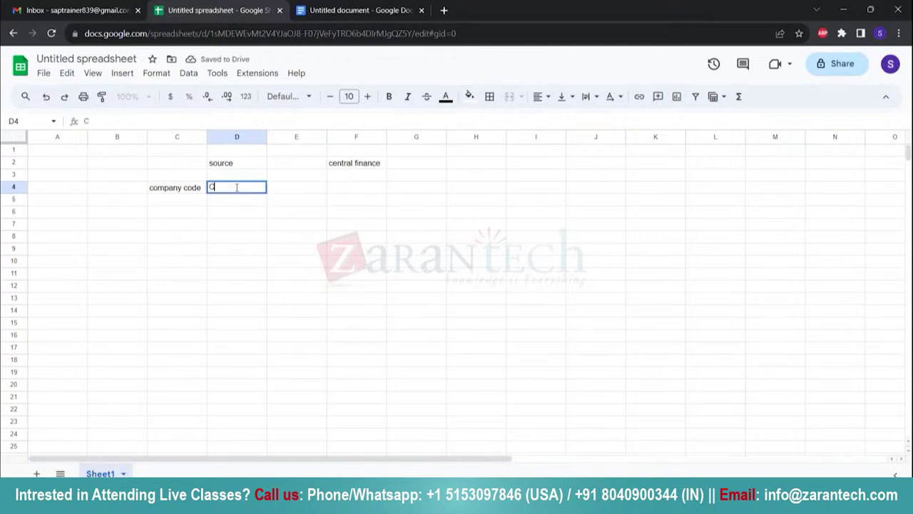
pyautogui.write('FS1')
pyautogui.press('Return')
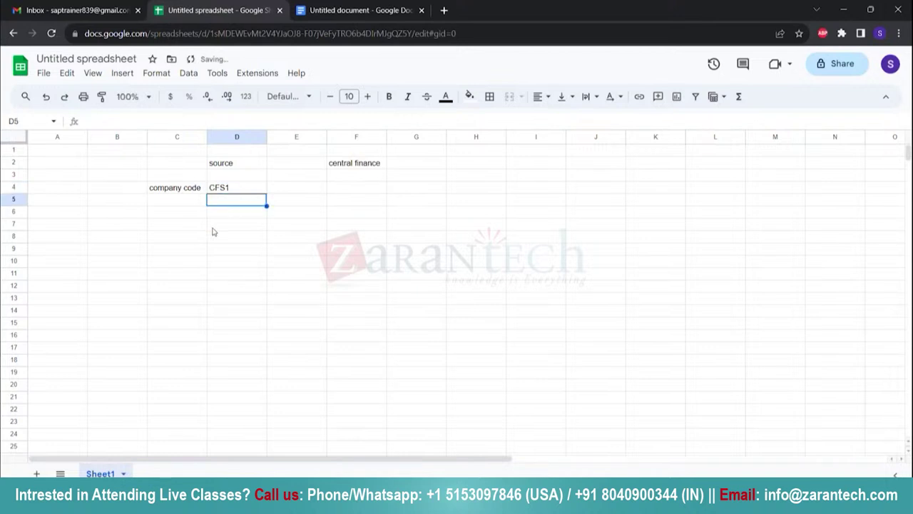
# Via SPRO, go to Enterprise Structure > Definition > Financial Accounting and choose Edit Company Code Data
pyautogui.moveTo(387, 503)
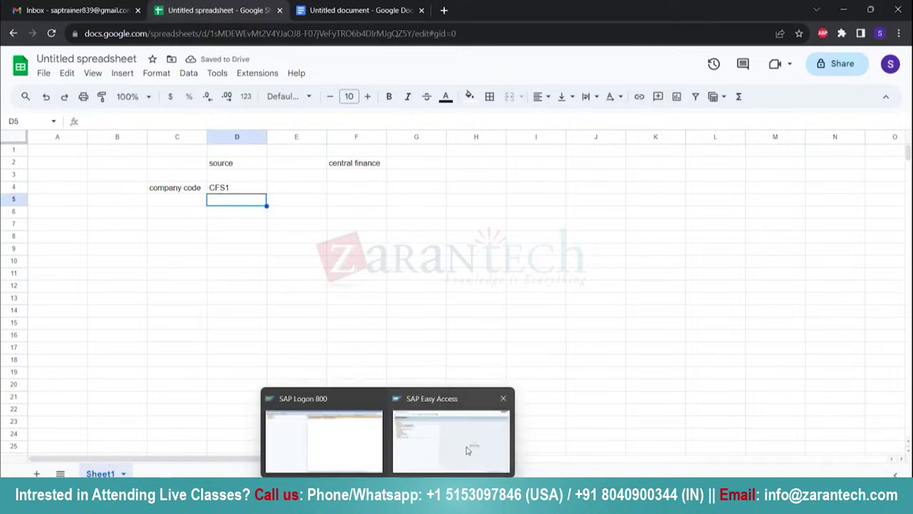
pyautogui.click(456, 446)
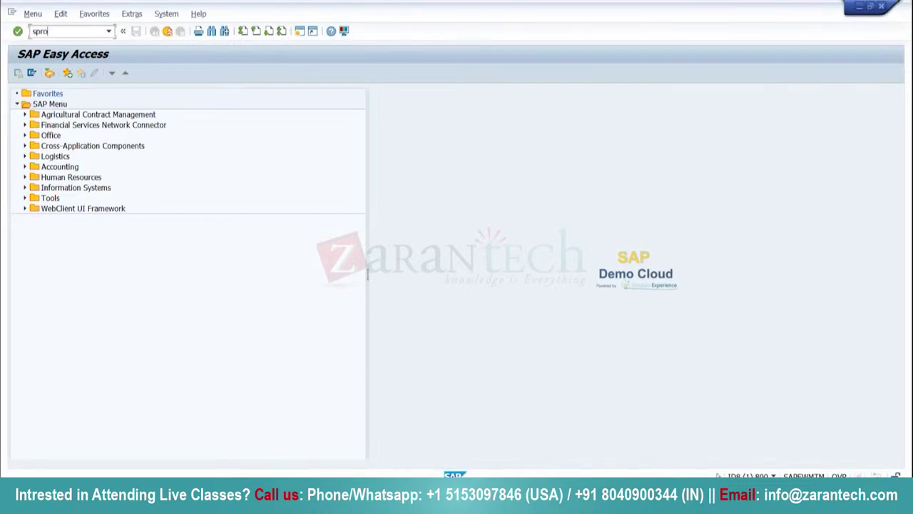
pyautogui.press('Return')
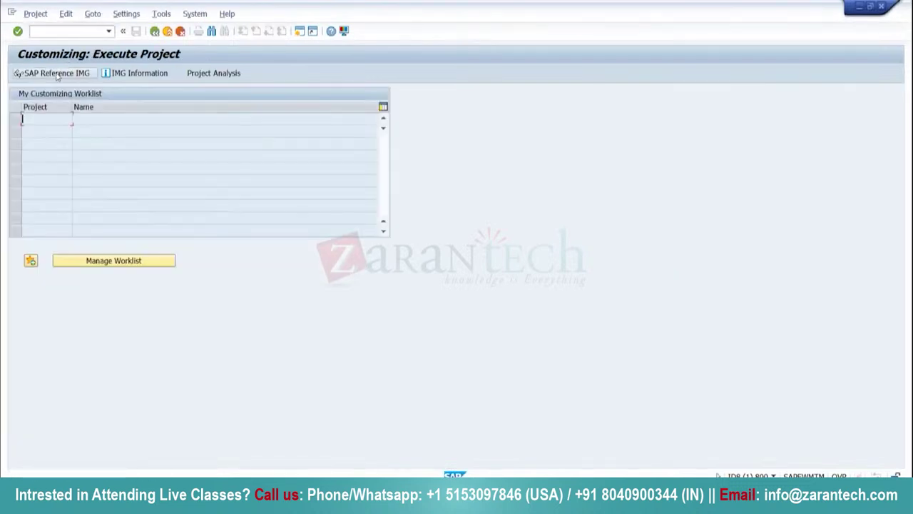
pyautogui.click(58, 74)
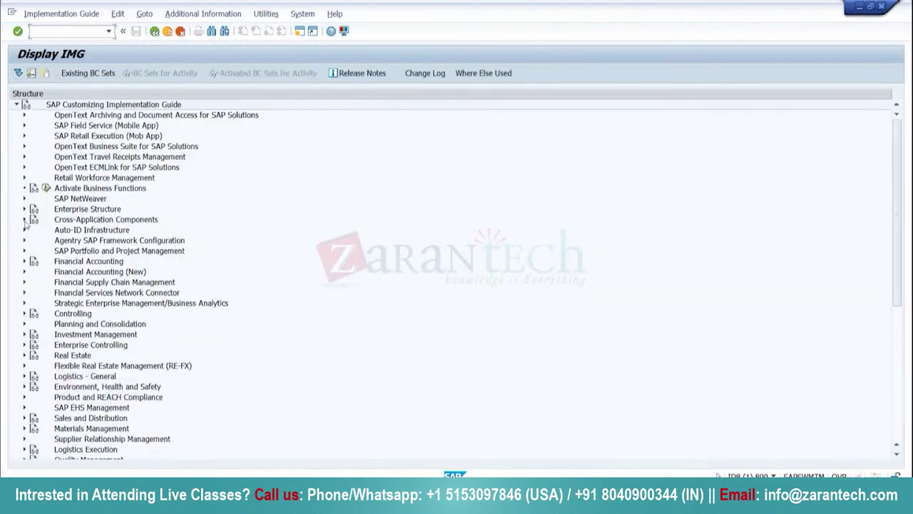
pyautogui.click(25, 209)
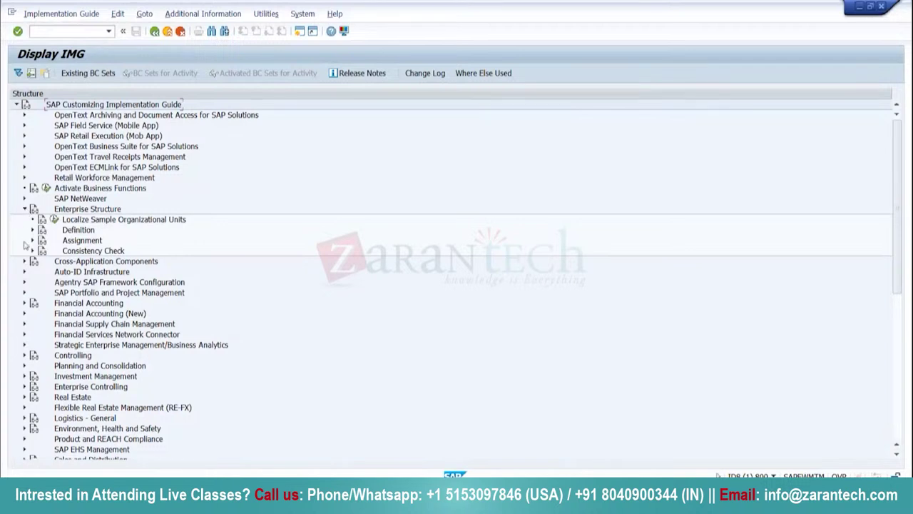
pyautogui.click(32, 230)
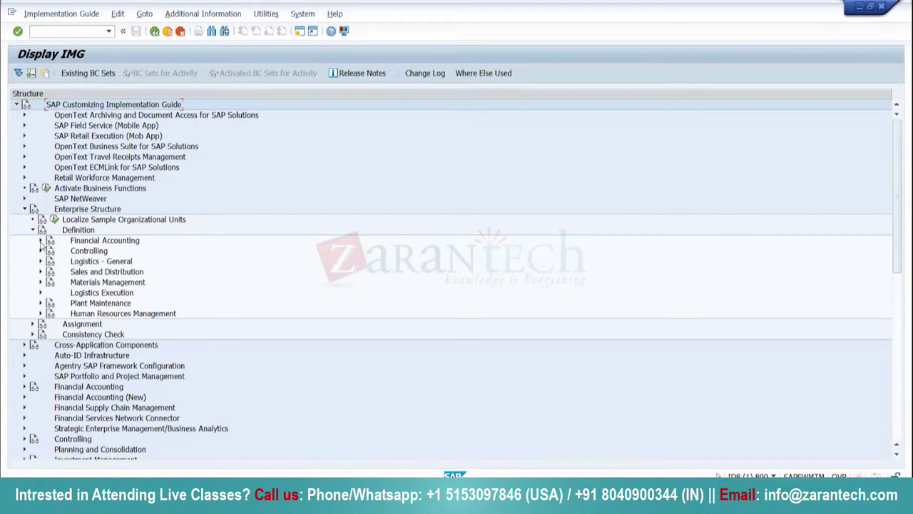
pyautogui.scroll(-2, 41, 243)
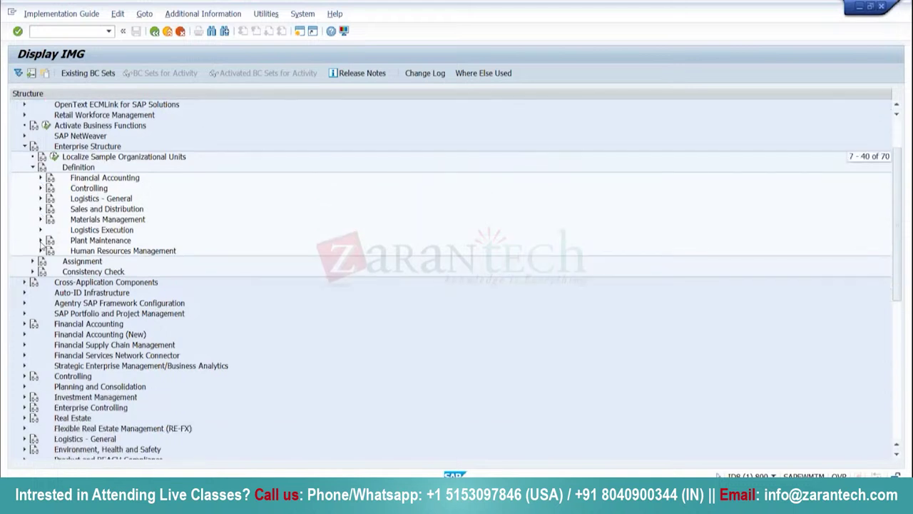
pyautogui.click(41, 178)
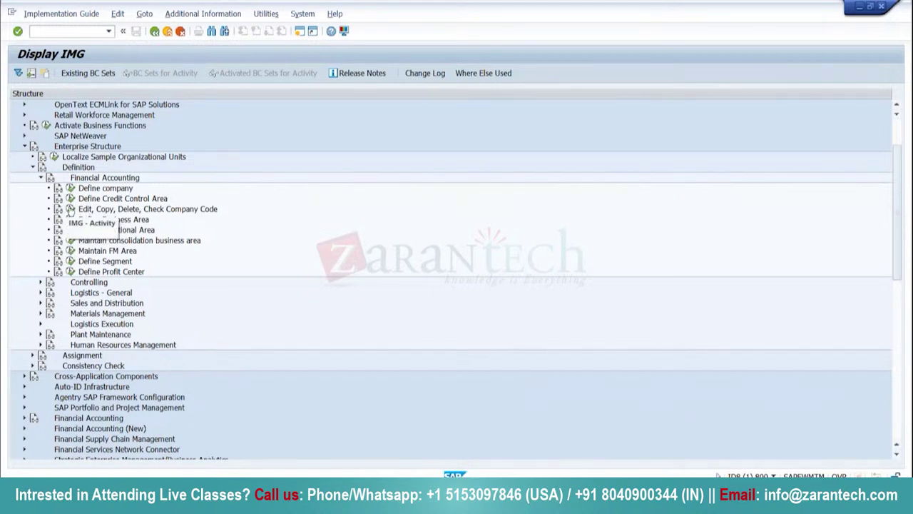
pyautogui.click(70, 209)
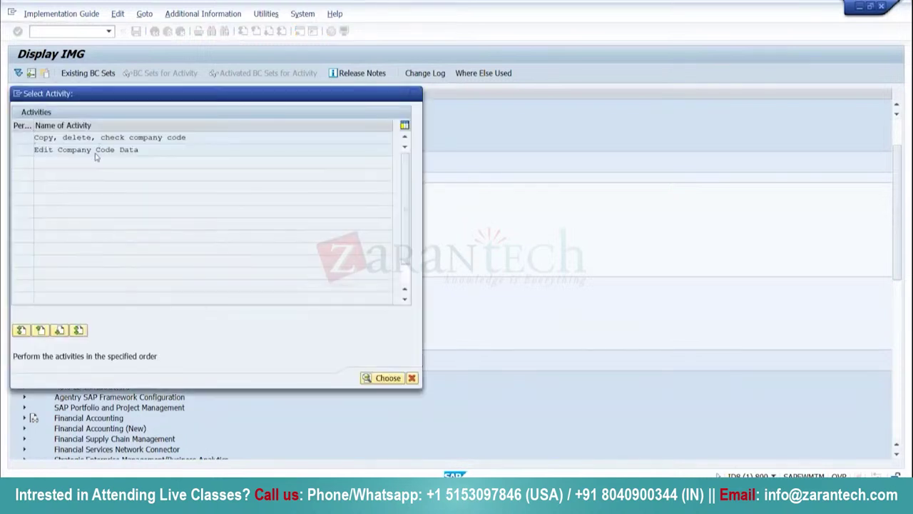
pyautogui.doubleClick(96, 150)
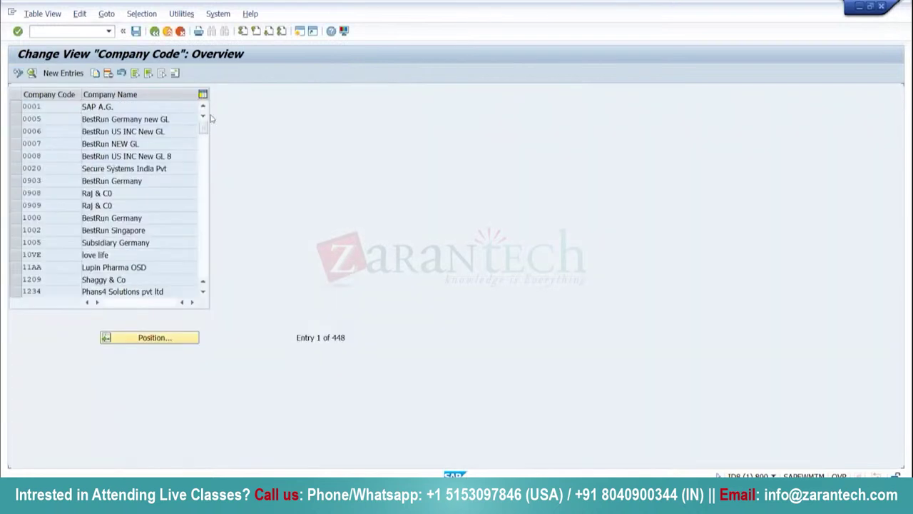
# Create company code CFS1 named CFIN CC 01 with city Germany and currency EUR, then save
pyautogui.click(76, 72)
pyautogui.write('CFS1')
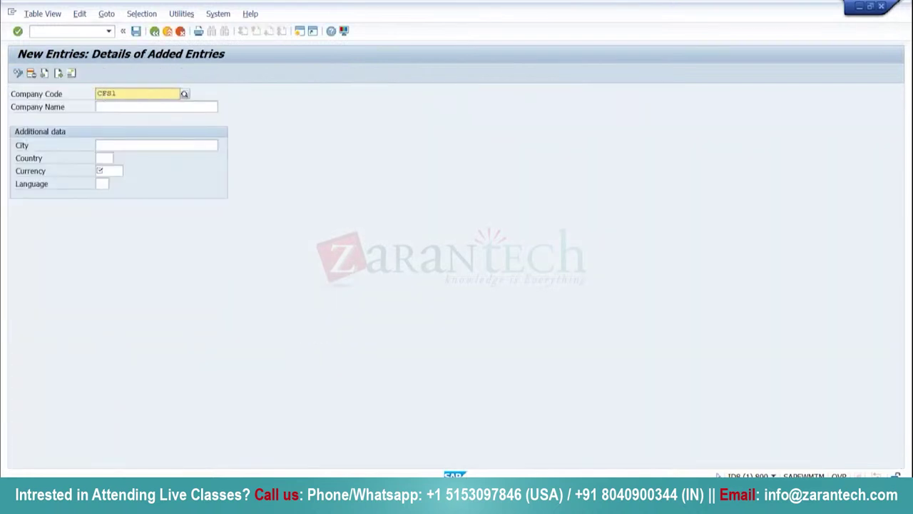
pyautogui.press('Return')
pyautogui.click(122, 107)
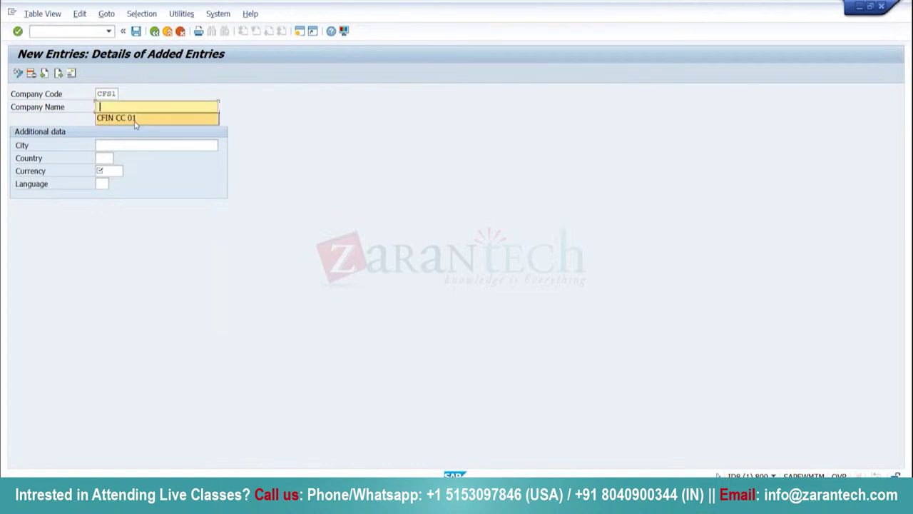
pyautogui.click(124, 119)
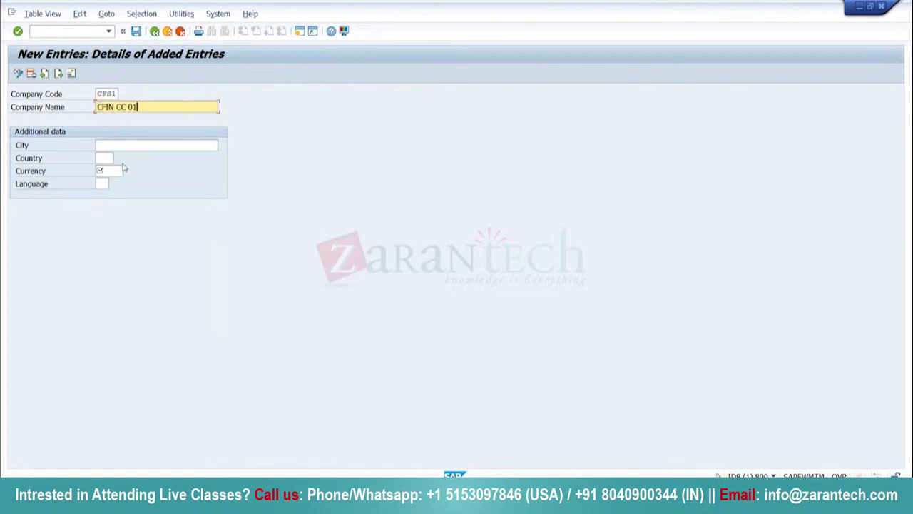
pyautogui.click(113, 145)
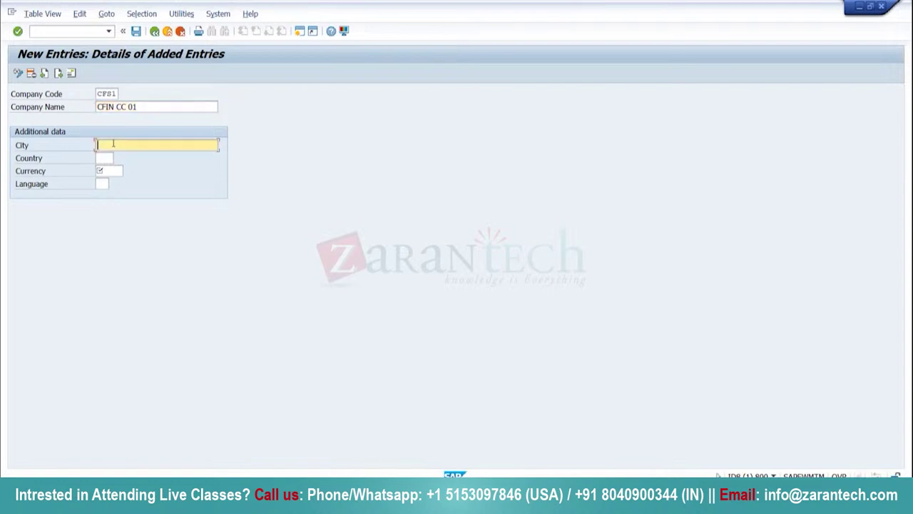
pyautogui.write('Ger')
pyautogui.click(113, 156)
pyautogui.click(115, 170)
pyautogui.write('EUR')
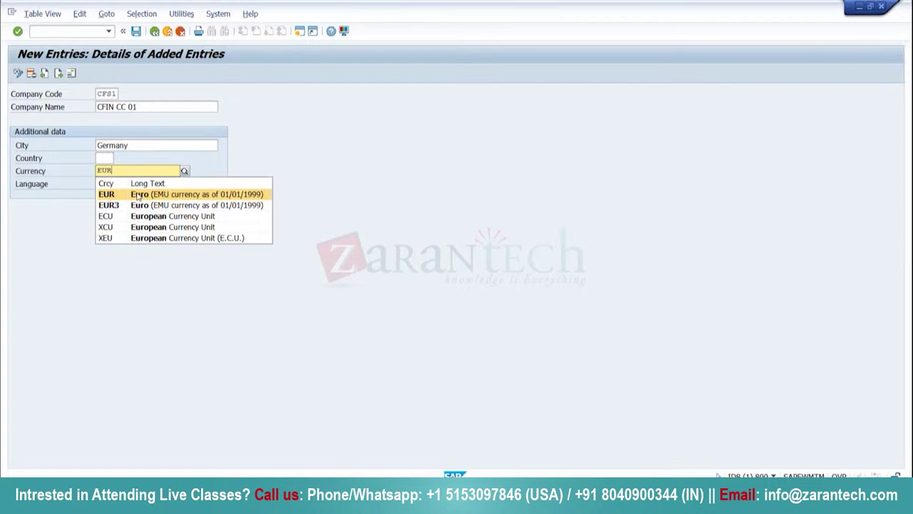
pyautogui.click(138, 194)
pyautogui.click(104, 183)
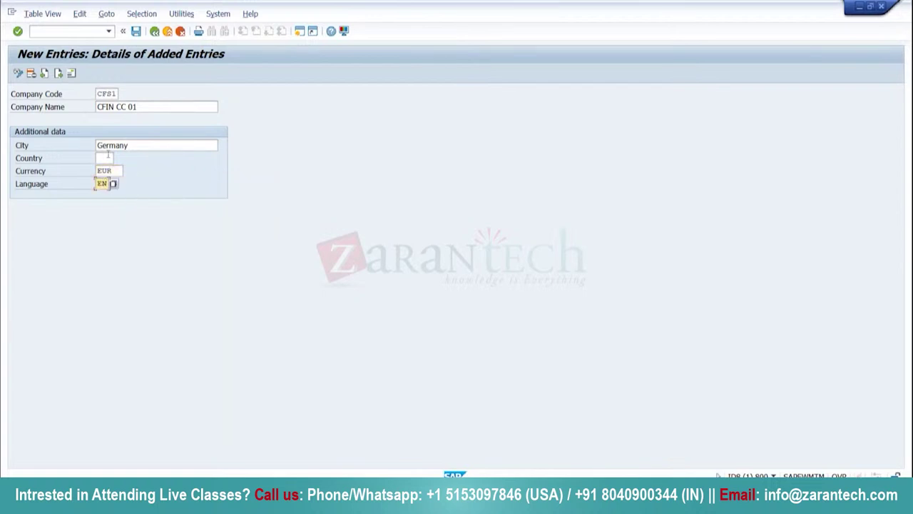
pyautogui.click(136, 31)
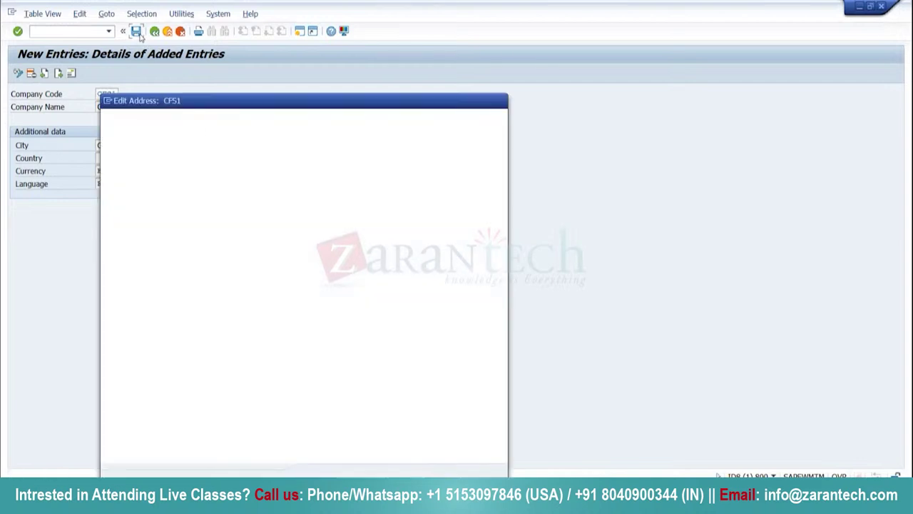
# Set the address country to DE, confirm the customizing request, and return to the overview
pyautogui.click(218, 259)
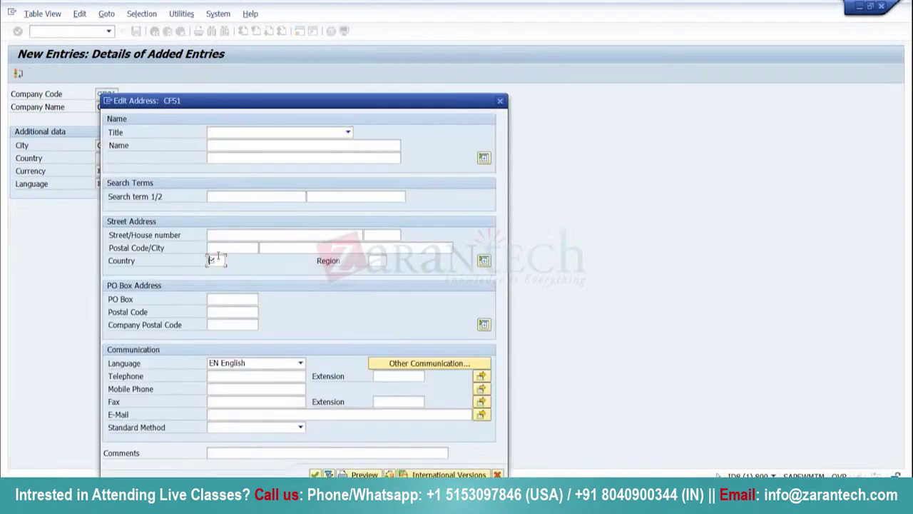
pyautogui.write('DE')
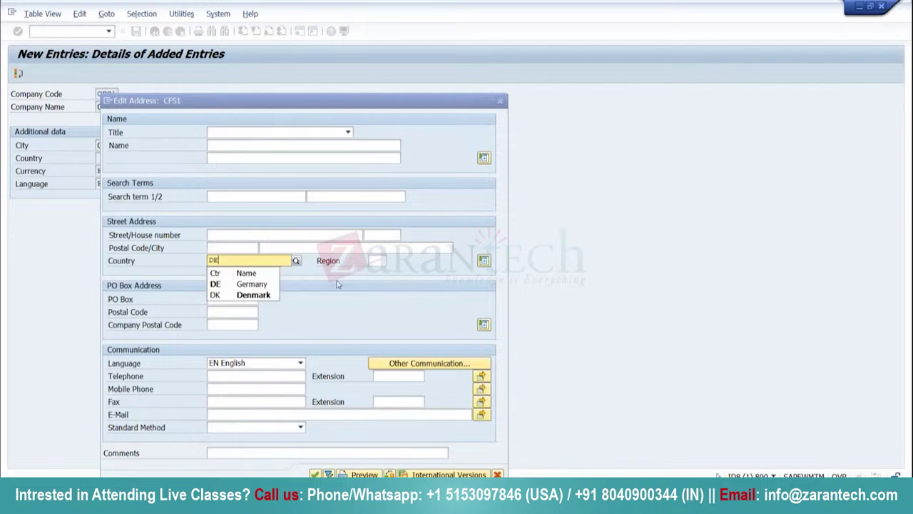
pyautogui.click(237, 286)
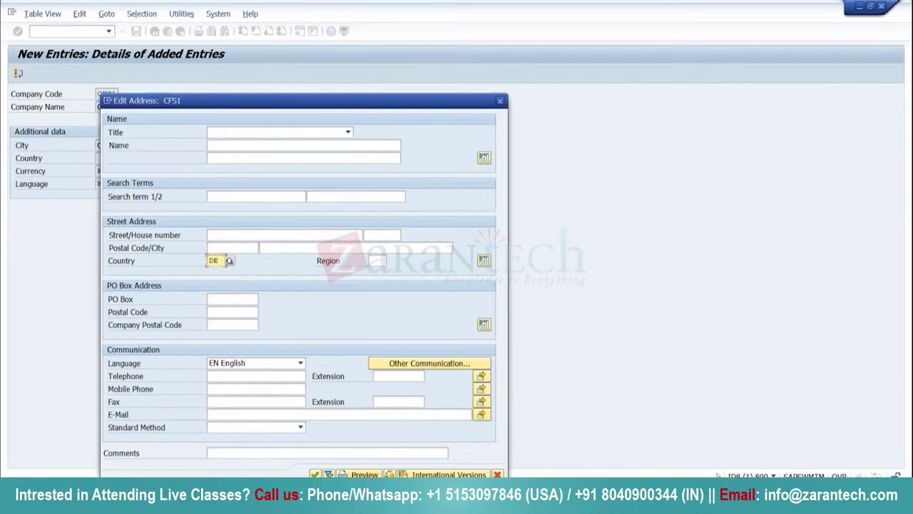
pyautogui.click(314, 474)
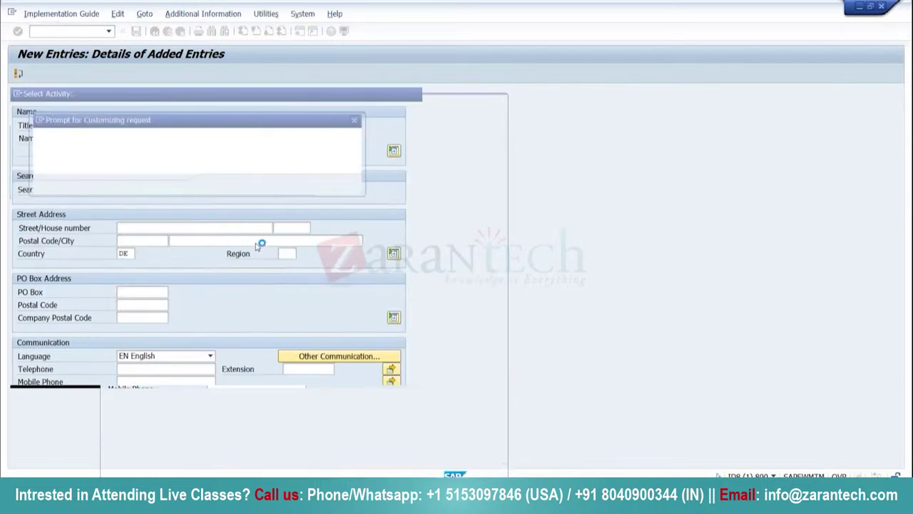
pyautogui.click(218, 186)
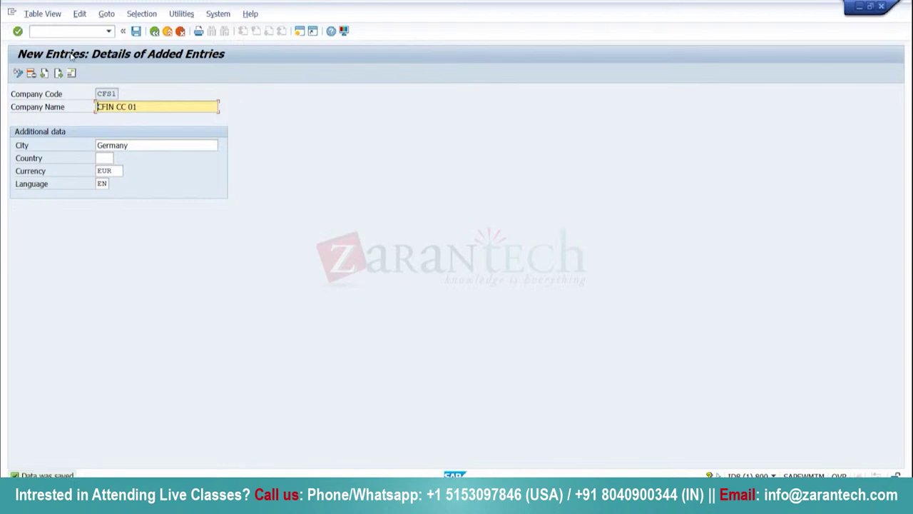
pyautogui.click(81, 32)
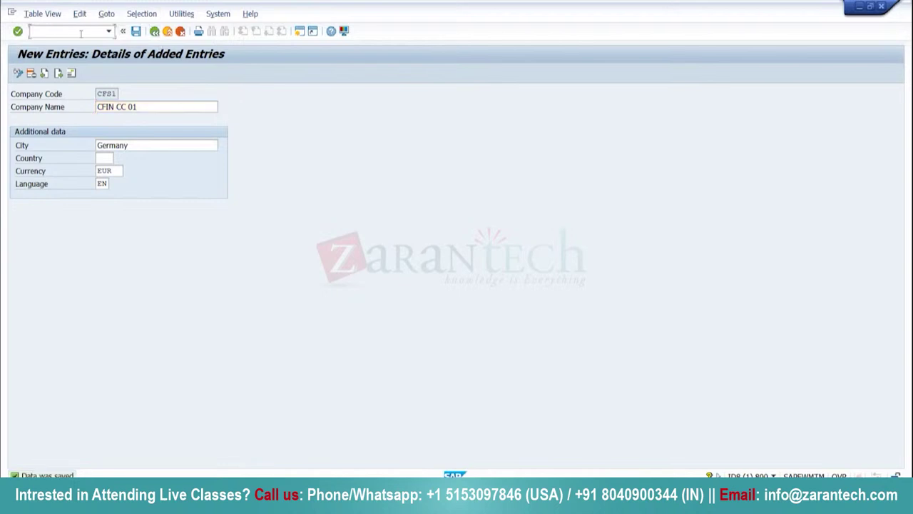
pyautogui.click(154, 31)
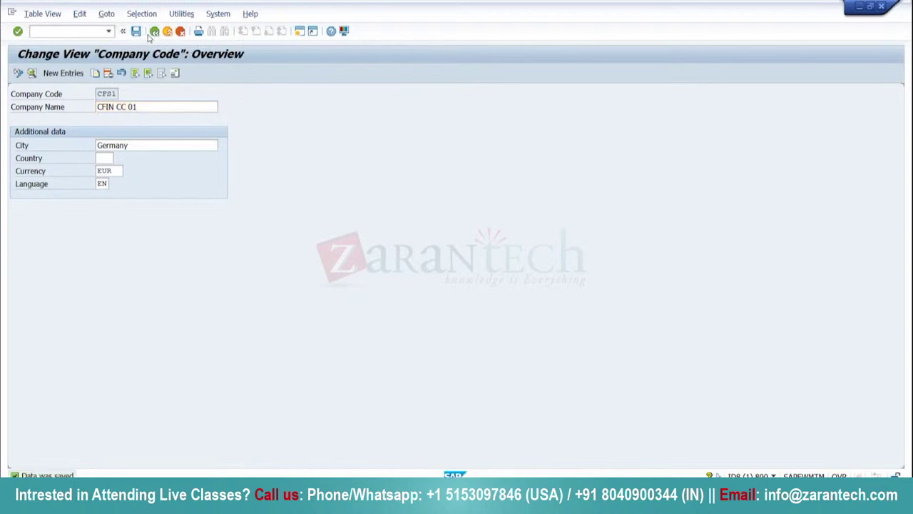
# Back out of the locked company code data view to the activity selection
pyautogui.click(48, 32)
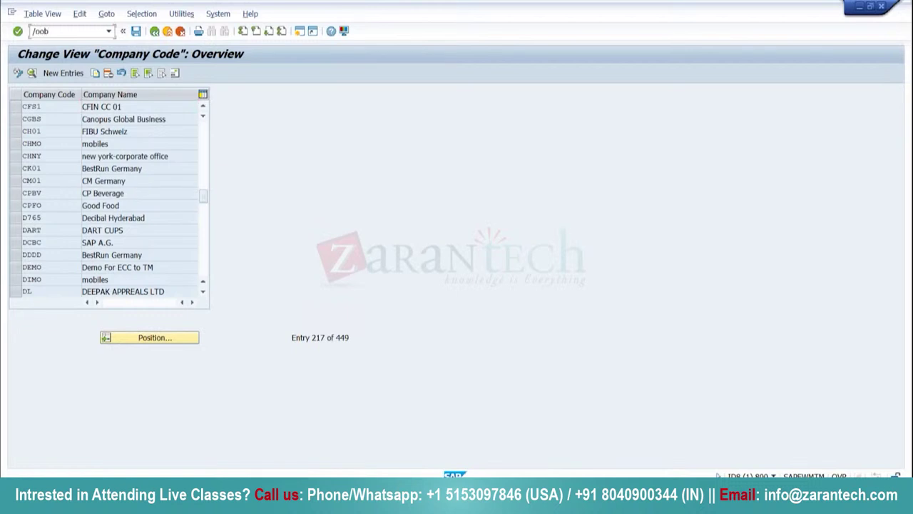
pyautogui.press('BackSpace')
pyautogui.press('BackSpace')
pyautogui.press('BackSpace')
pyautogui.press('BackSpace')
pyautogui.press('BackSpace')
pyautogui.press('BackSpace')
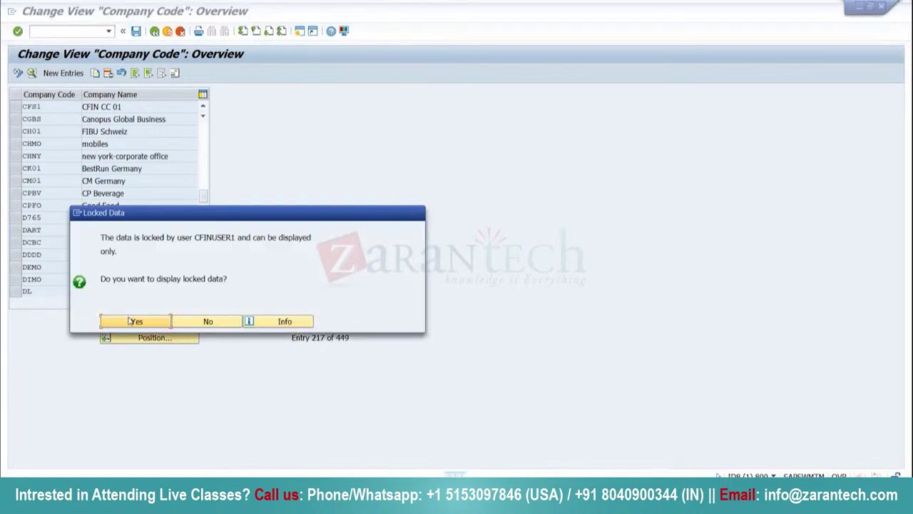
pyautogui.click(133, 321)
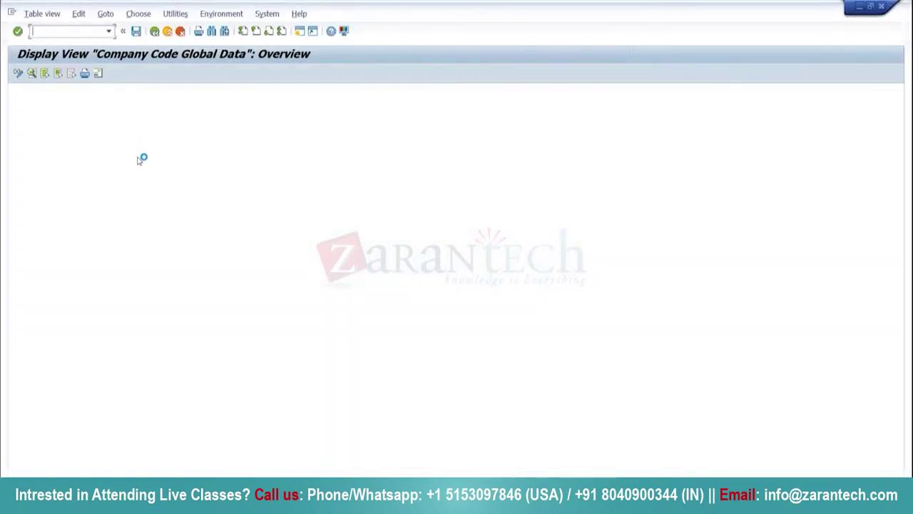
pyautogui.press('F3')
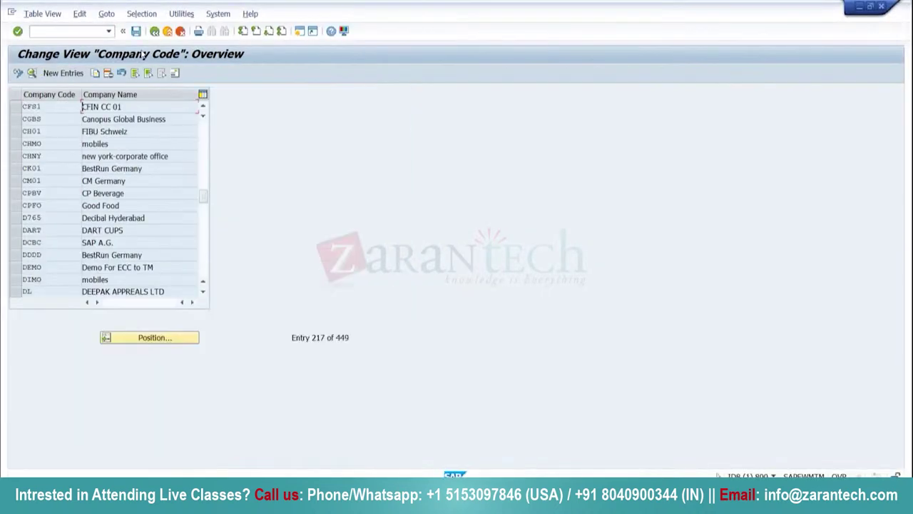
pyautogui.press('F3')
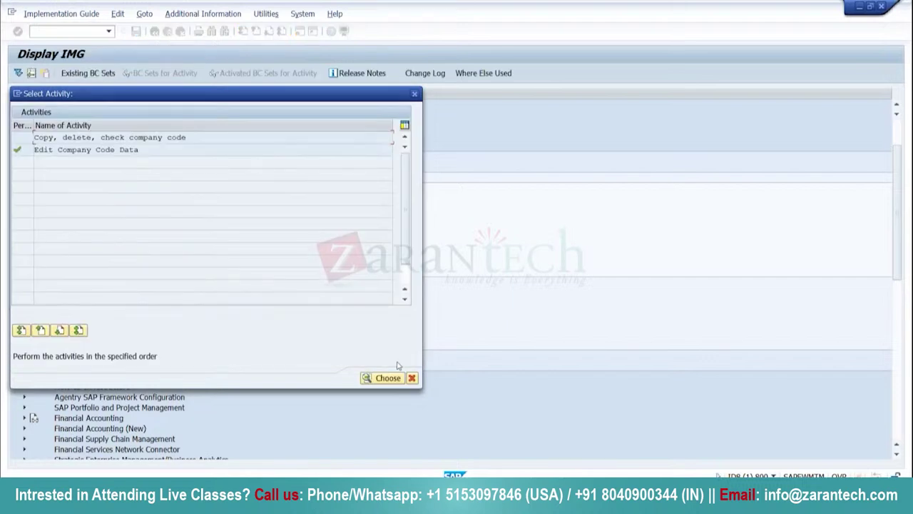
pyautogui.press('F3')
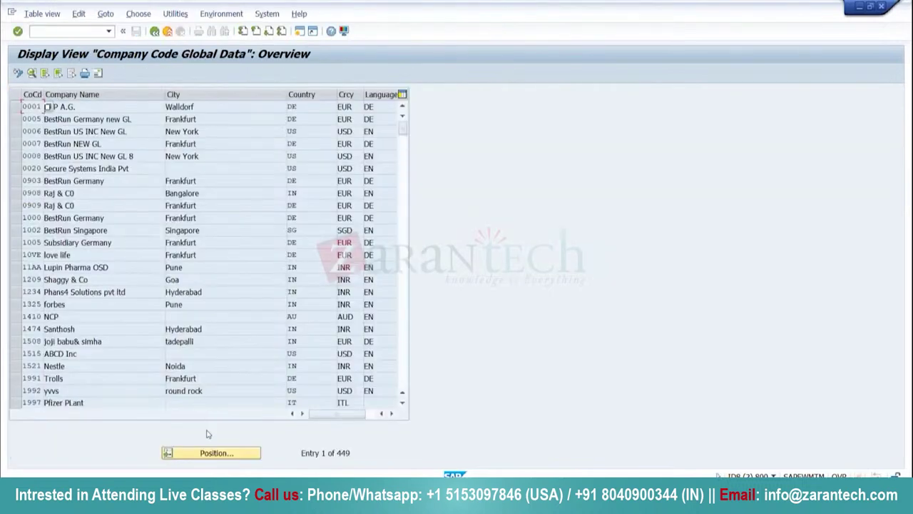
# Switch Company Code Global Data to change mode and open the CFS1 details
pyautogui.click(211, 452)
pyautogui.write('cfe')
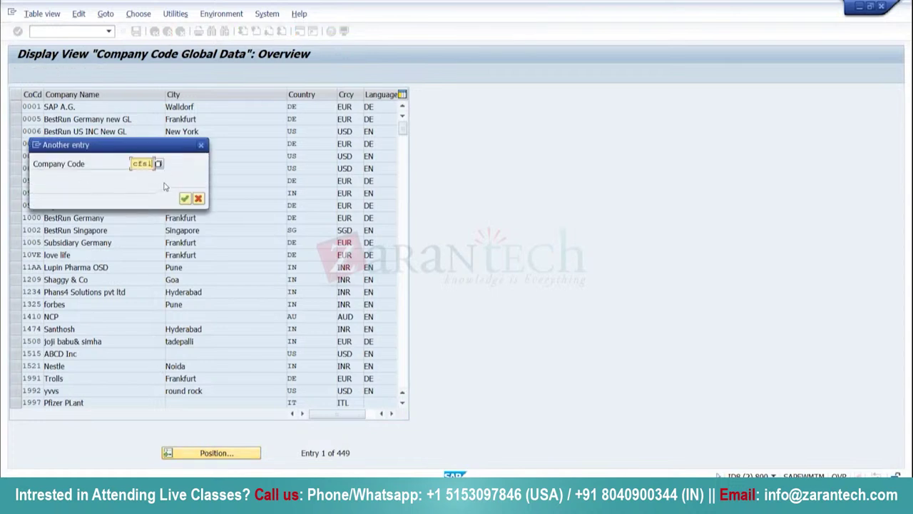
pyautogui.click(185, 197)
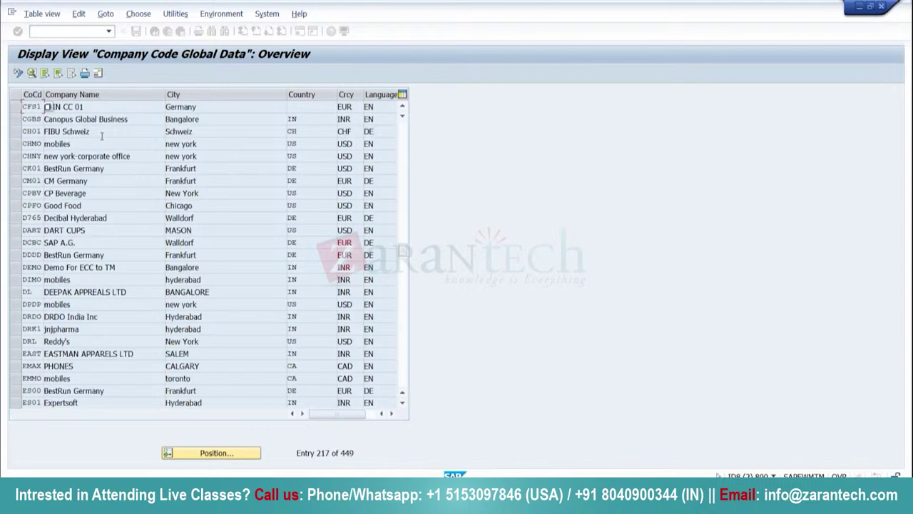
pyautogui.doubleClick(107, 109)
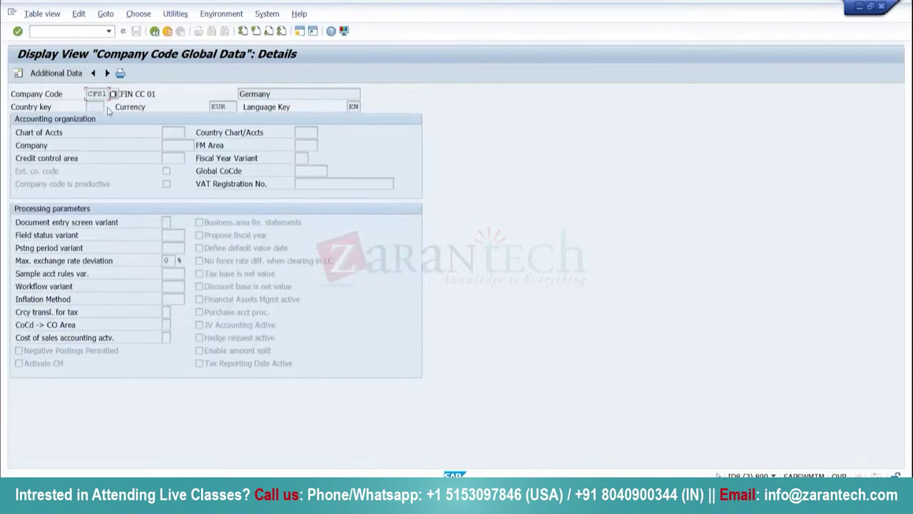
pyautogui.click(43, 14)
pyautogui.click(47, 41)
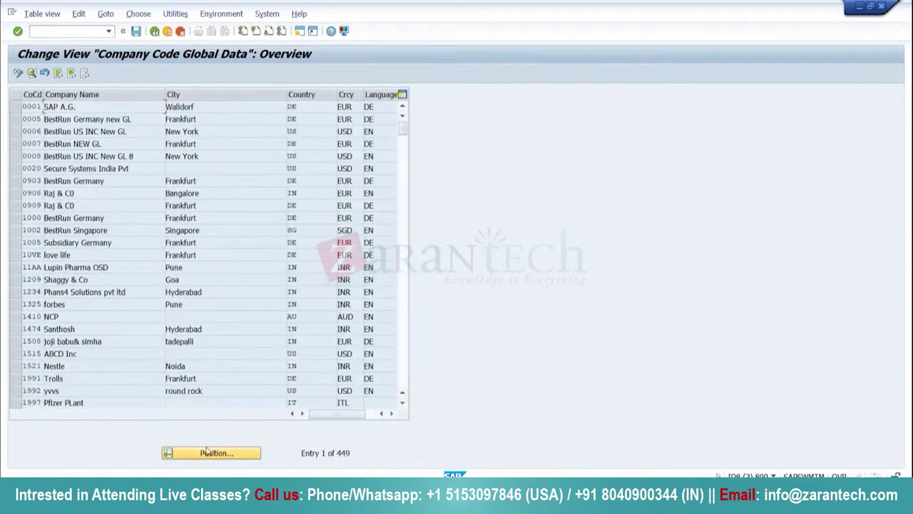
pyautogui.click(209, 454)
pyautogui.write('cfsl')
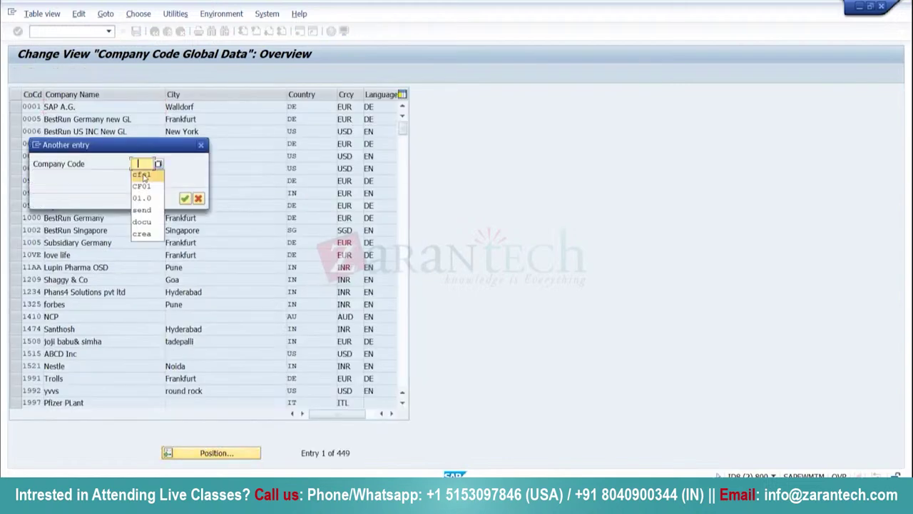
pyautogui.click(185, 198)
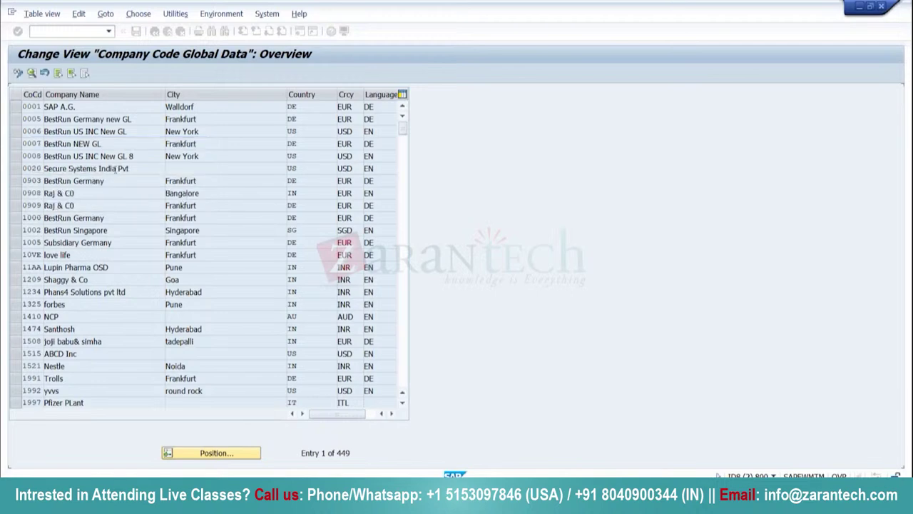
pyautogui.doubleClick(96, 106)
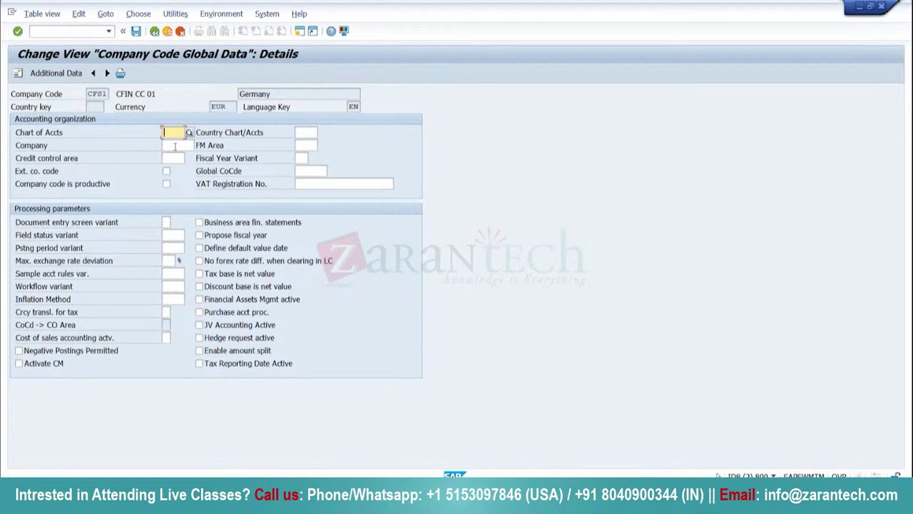
# Enter fiscal year variant K4, field status variant 0001 and posting period variant 0001 for CFS1
pyautogui.click(175, 145)
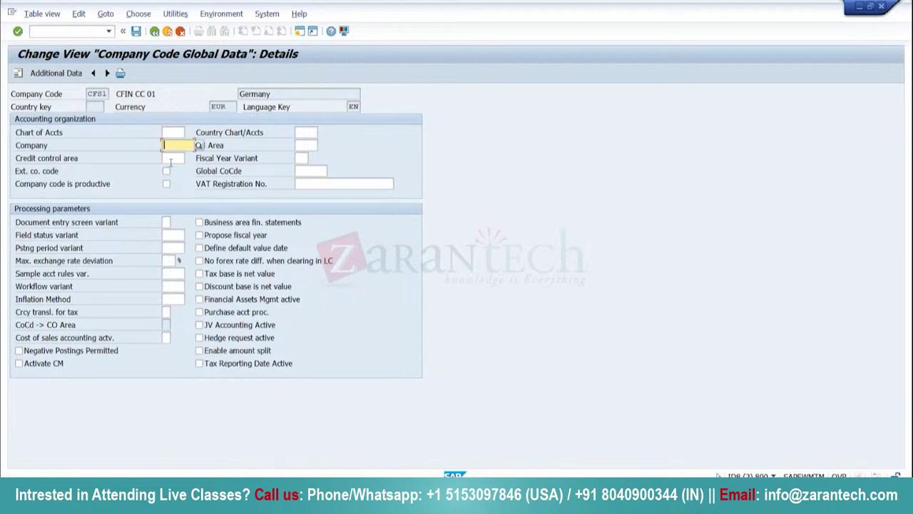
pyautogui.click(304, 145)
pyautogui.click(303, 157)
pyautogui.write('K4')
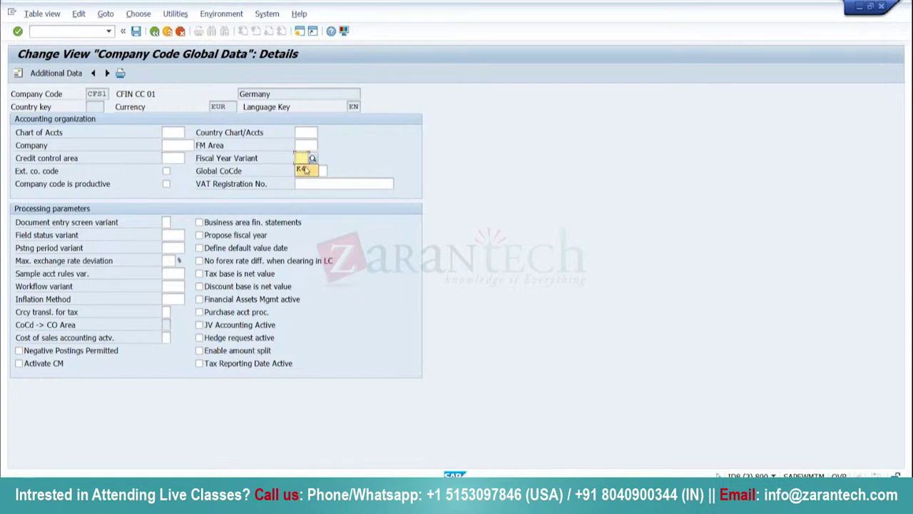
pyautogui.click(168, 236)
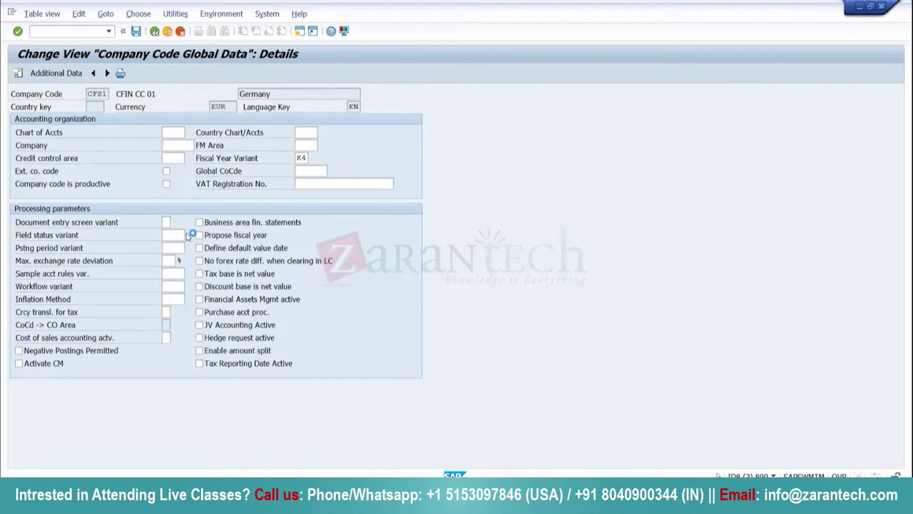
pyautogui.click(217, 248)
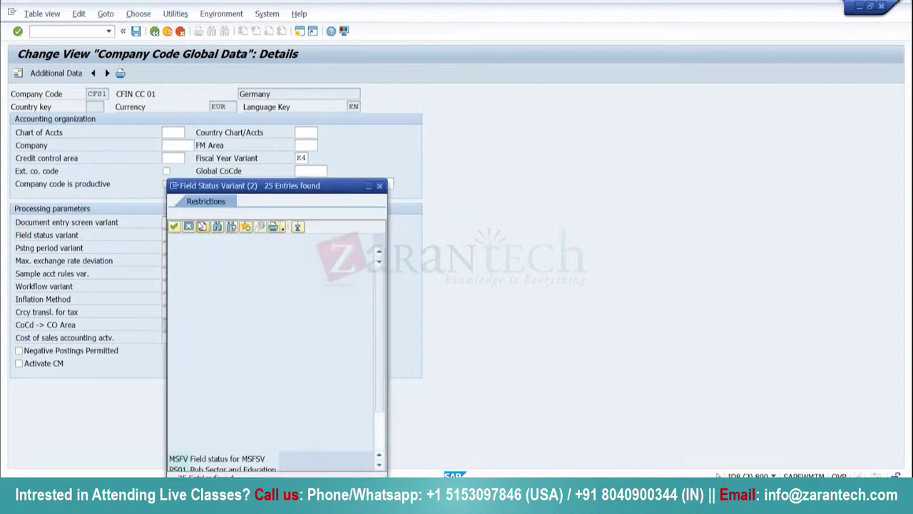
pyautogui.doubleClick(179, 252)
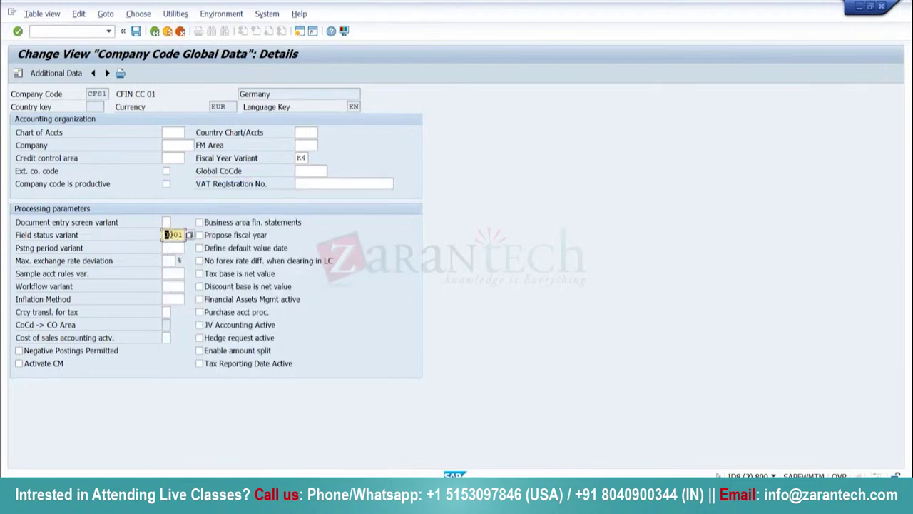
pyautogui.click(172, 247)
pyautogui.write('0001')
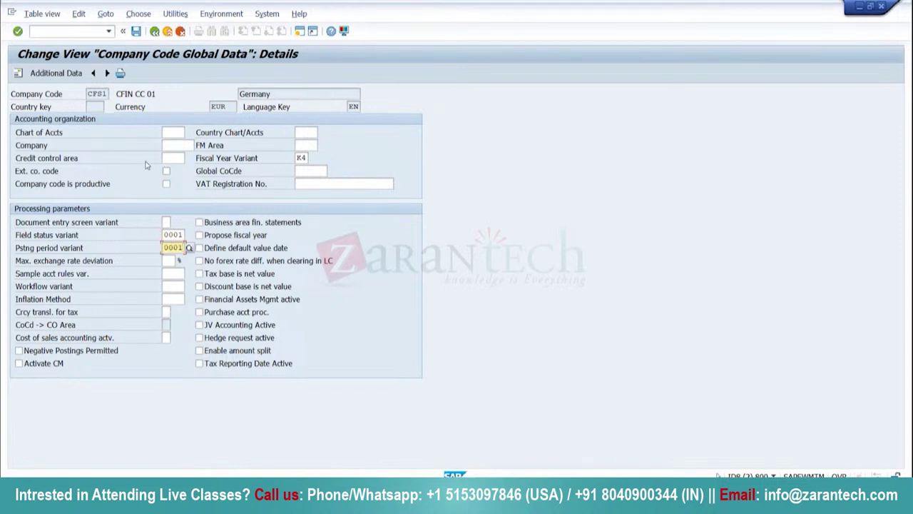
# Save the CFS1 global data under the customizing request and return to the IMG tree
pyautogui.press('Return')
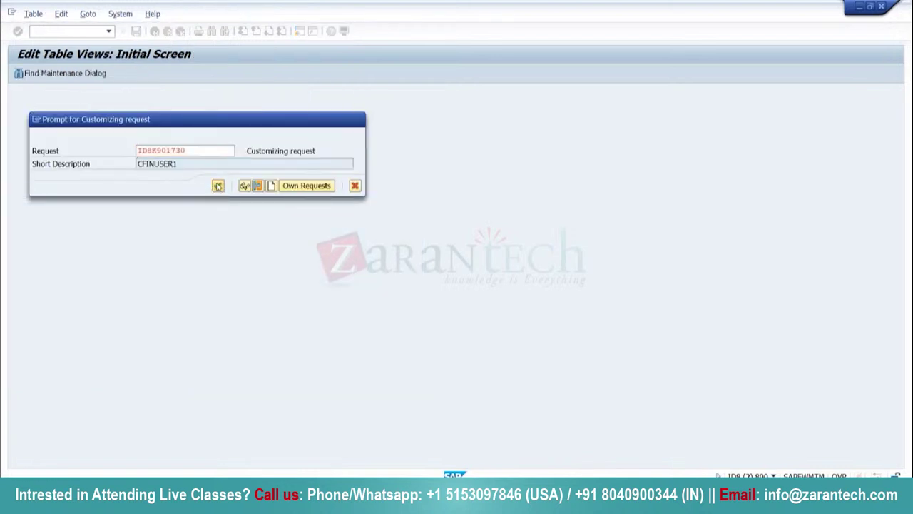
pyautogui.click(219, 186)
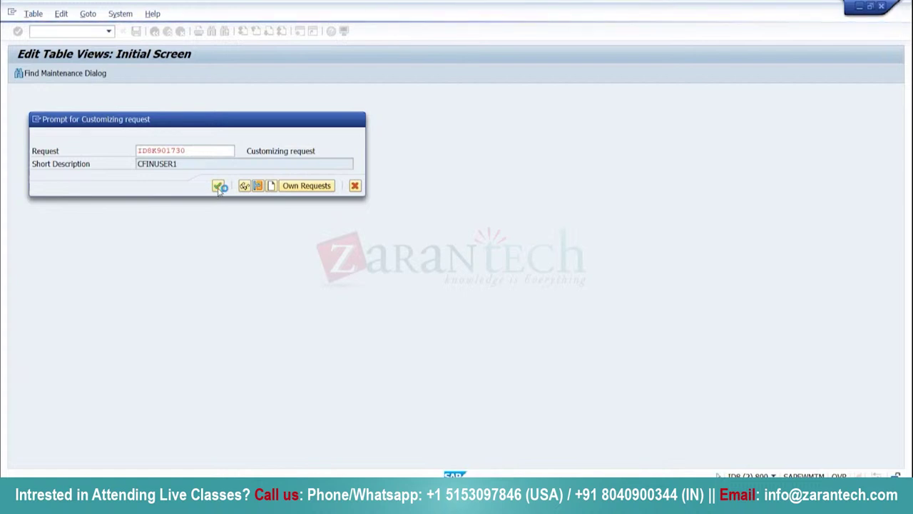
pyautogui.click(218, 186)
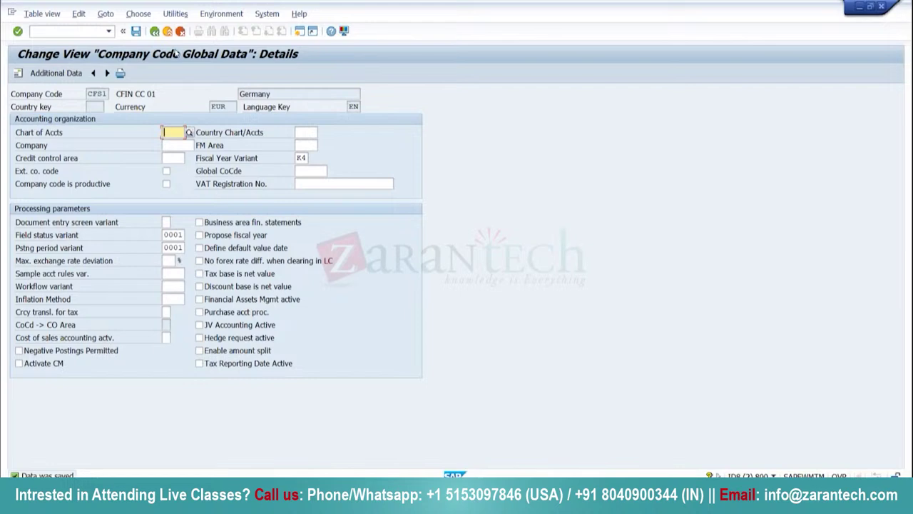
pyautogui.click(154, 31)
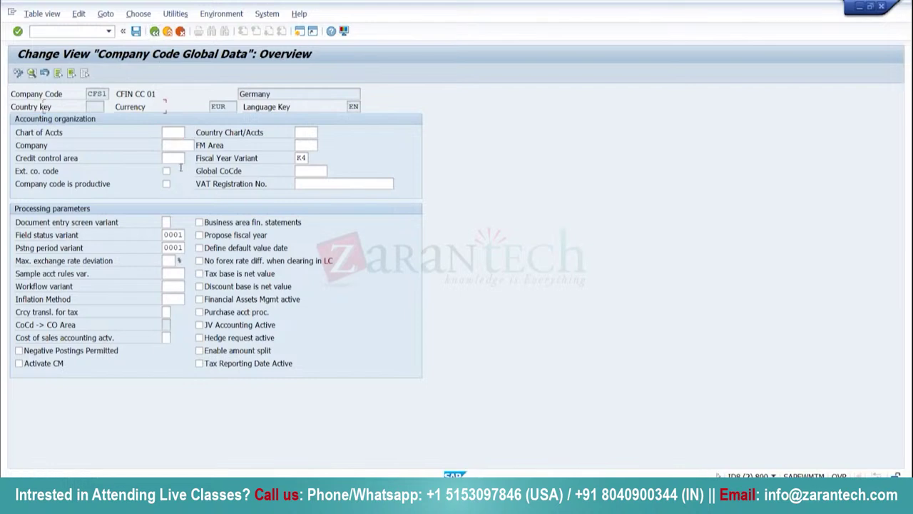
pyautogui.press('F3')
pyautogui.press('F3')
# Collapse the Controlling and Financial Accounting definition branches of the IMG
pyautogui.click(191, 208)
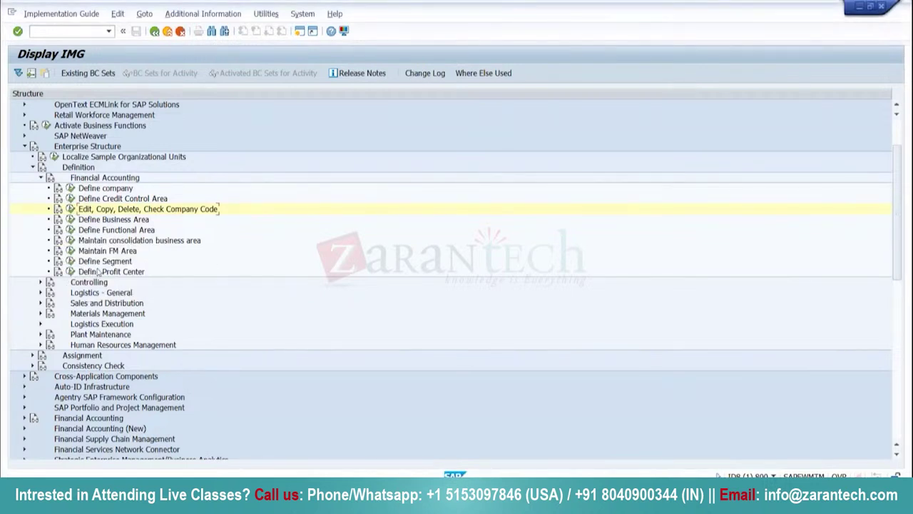
pyautogui.scroll(-2, 72, 250)
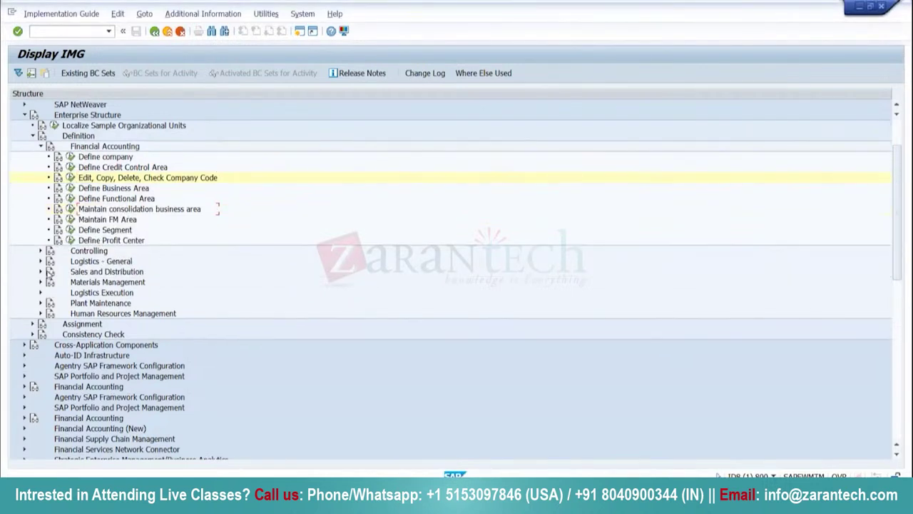
pyautogui.click(40, 221)
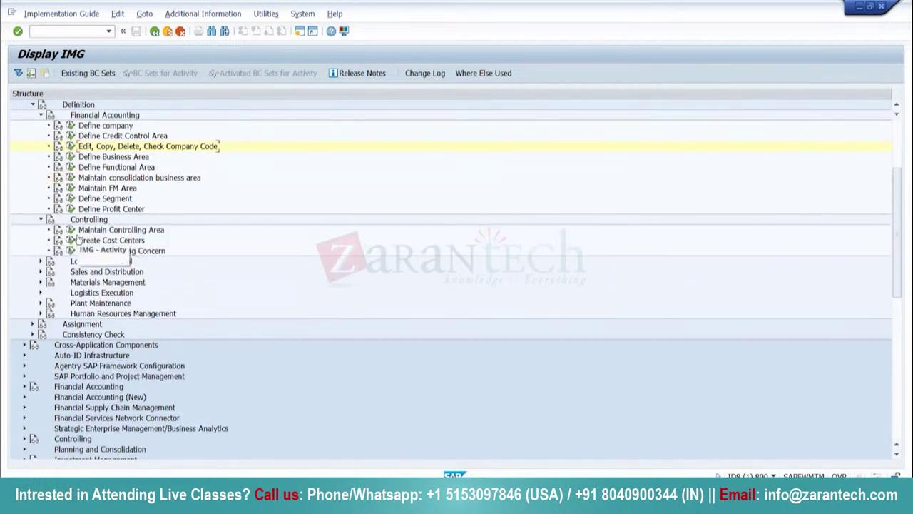
pyautogui.click(40, 219)
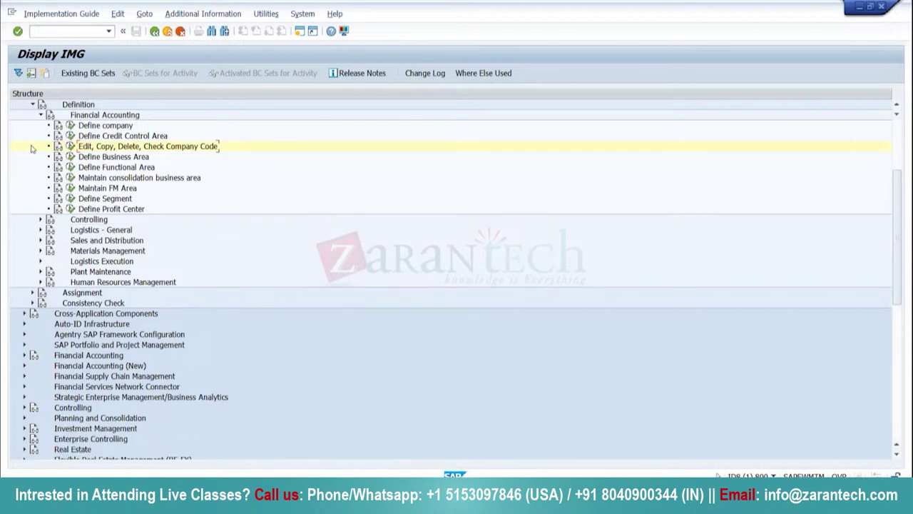
pyautogui.click(40, 115)
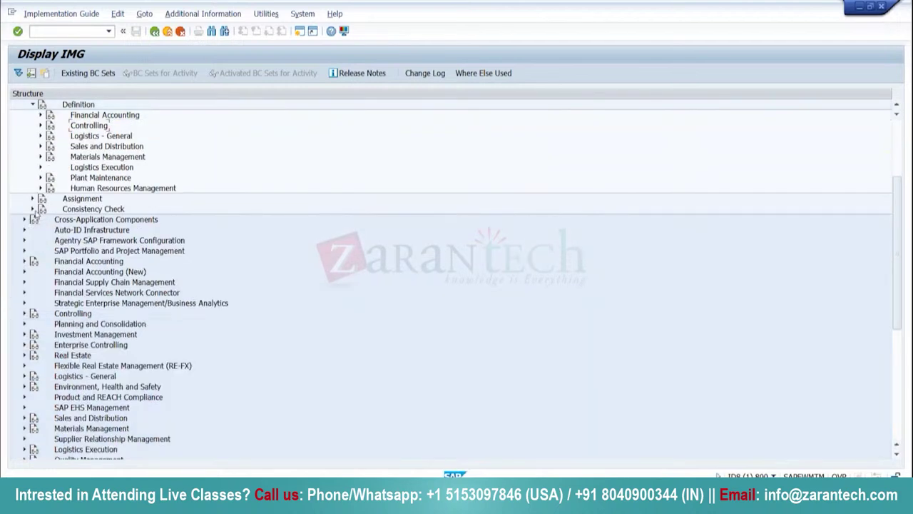
# Expand Financial Accounting (New) > General Ledger Accounting (New) > Master Data > G/L Accounts > Preparations
pyautogui.click(25, 273)
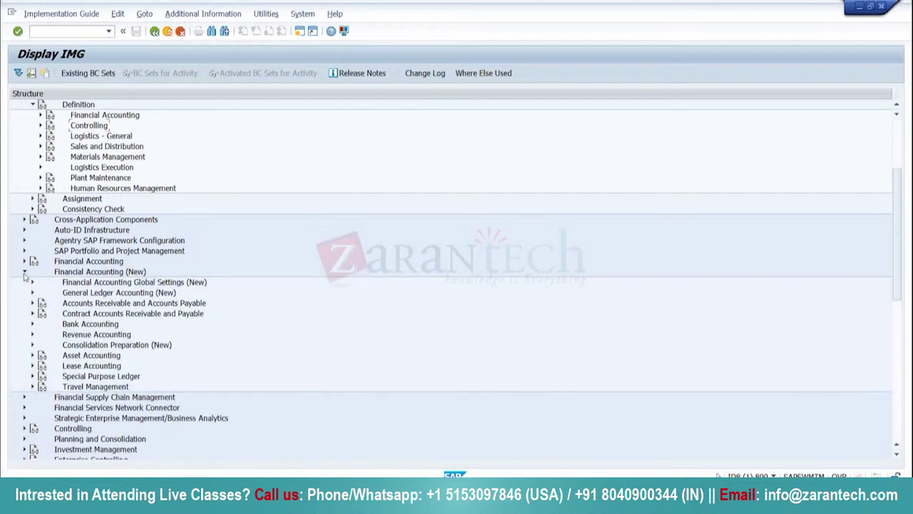
pyautogui.click(31, 292)
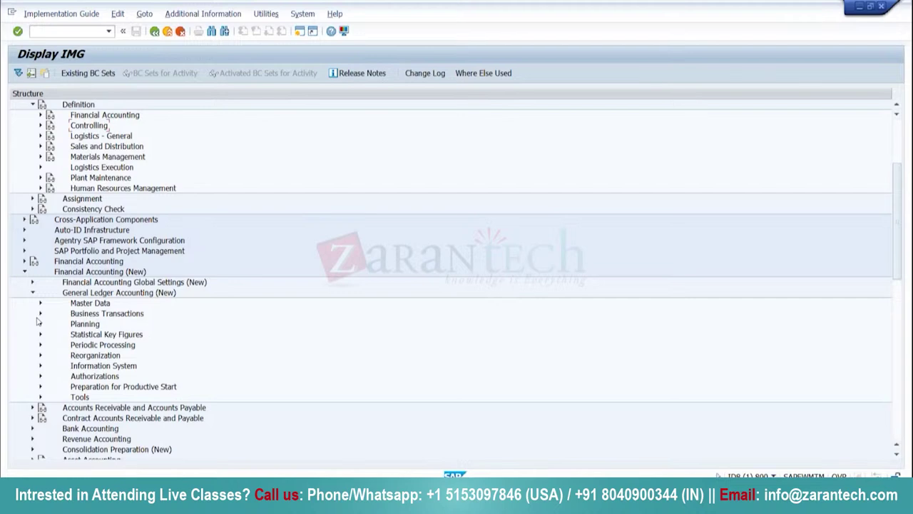
pyautogui.scroll(-3, 33, 317)
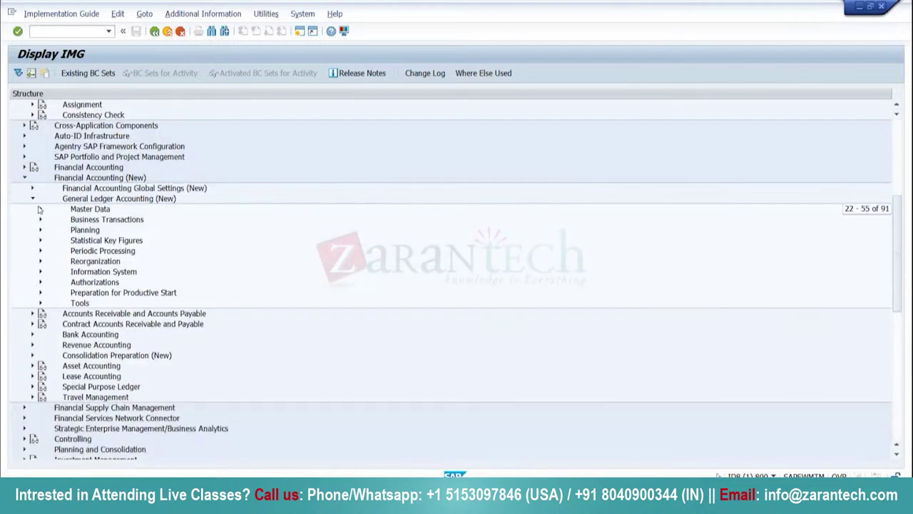
pyautogui.click(40, 209)
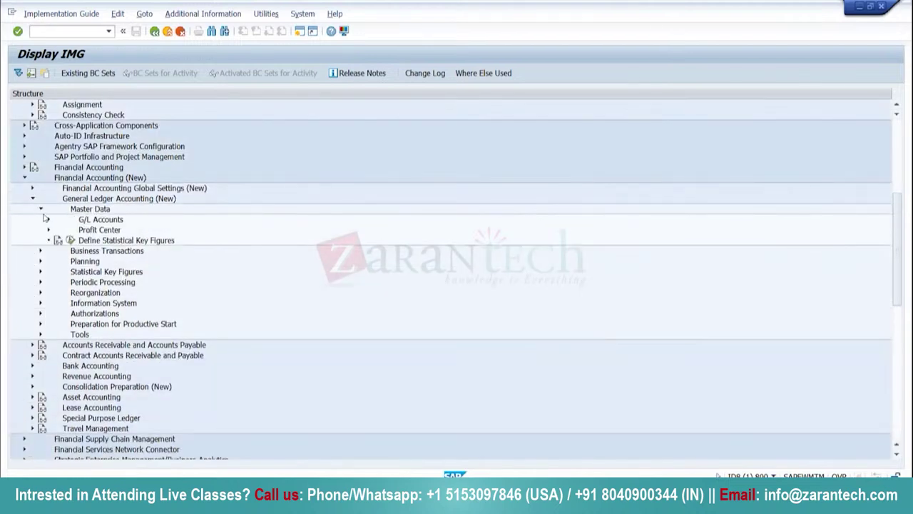
pyautogui.click(49, 219)
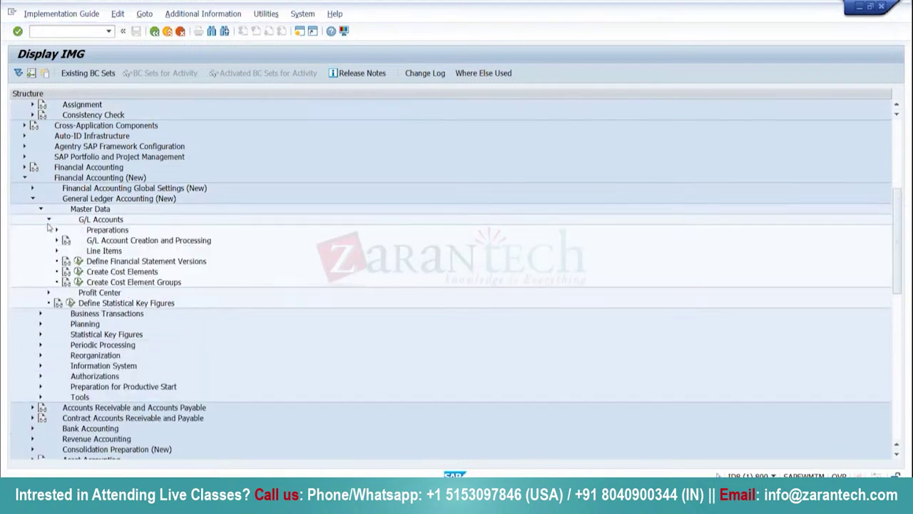
pyautogui.click(56, 230)
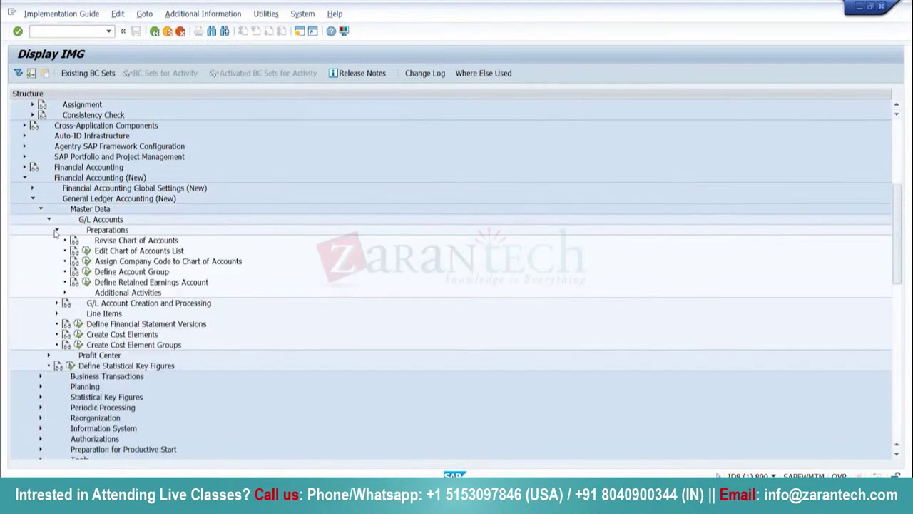
# Enter chart of accounts CFS1, described 'COA for CFS1', with maintenance language English
pyautogui.click(86, 251)
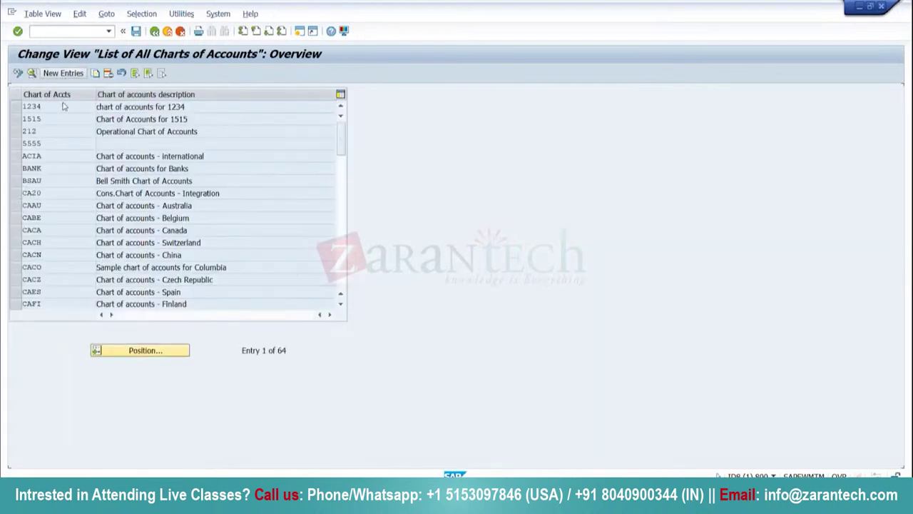
pyautogui.write('CFS')
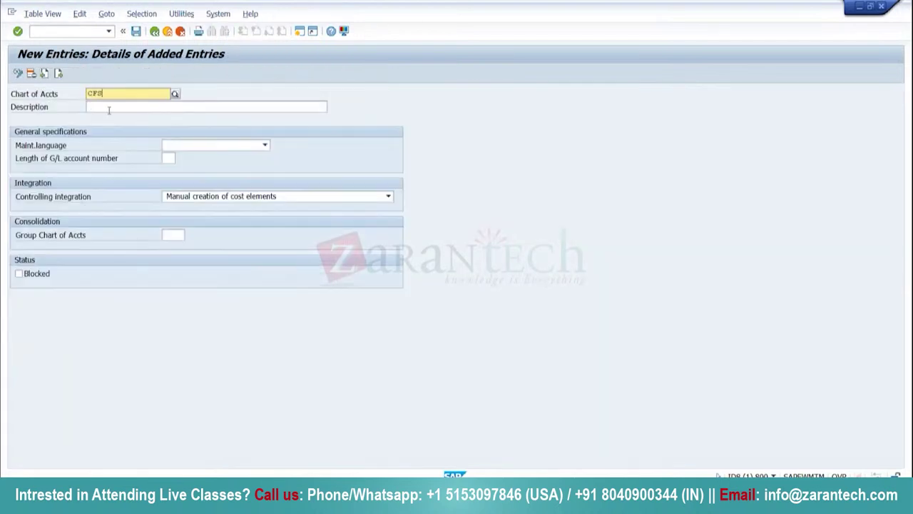
pyautogui.write('1')
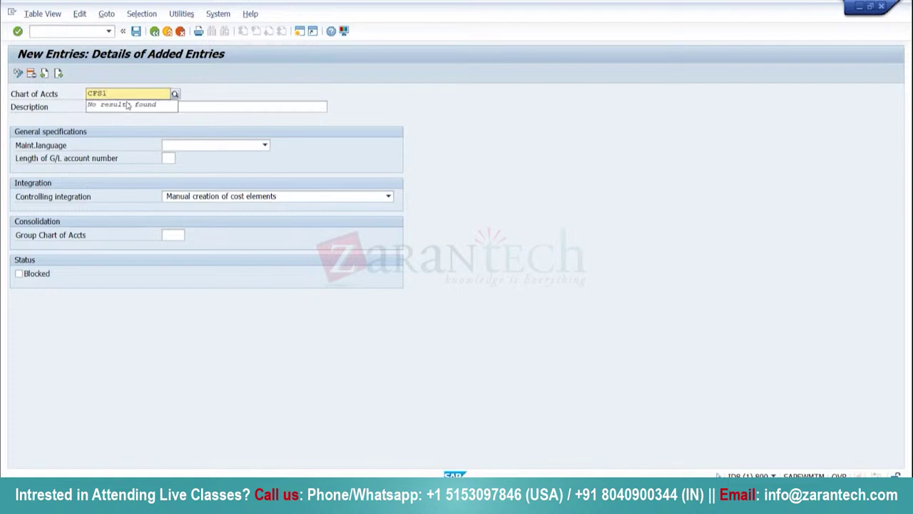
pyautogui.click(230, 108)
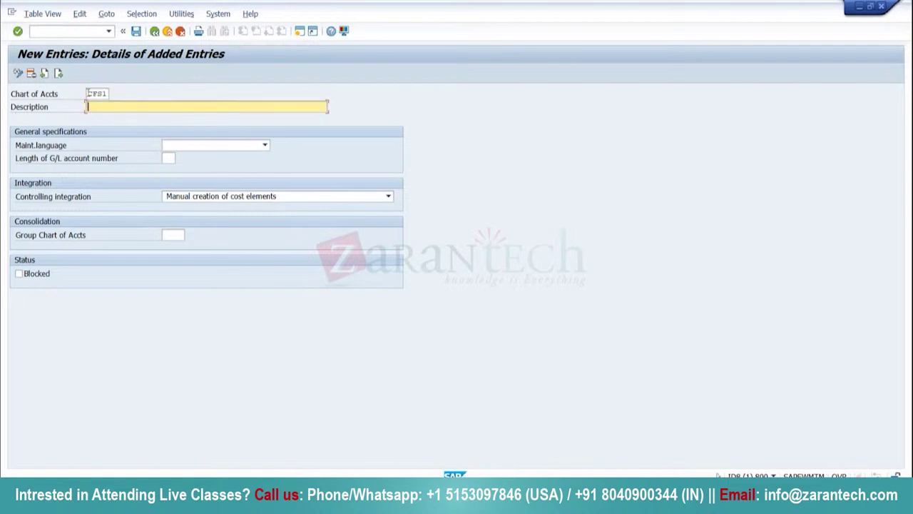
pyautogui.write('COA for CFS1')
pyautogui.click(196, 146)
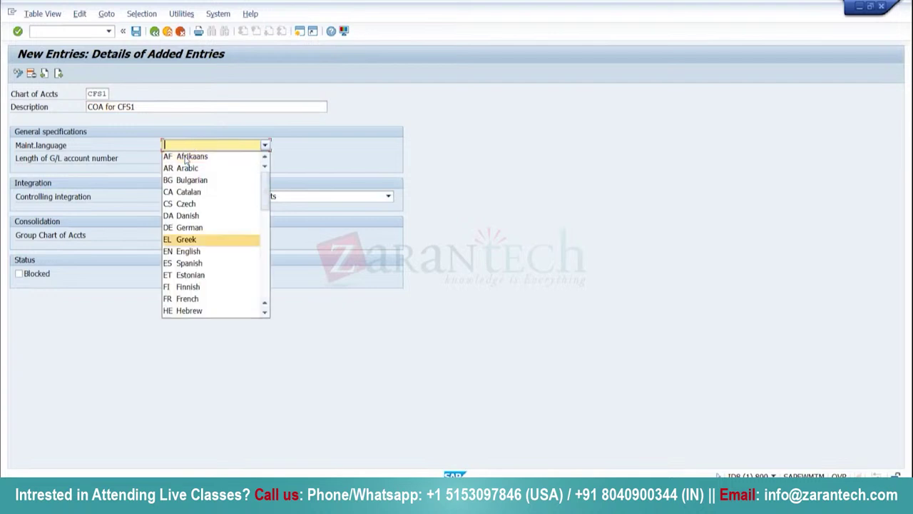
pyautogui.click(214, 253)
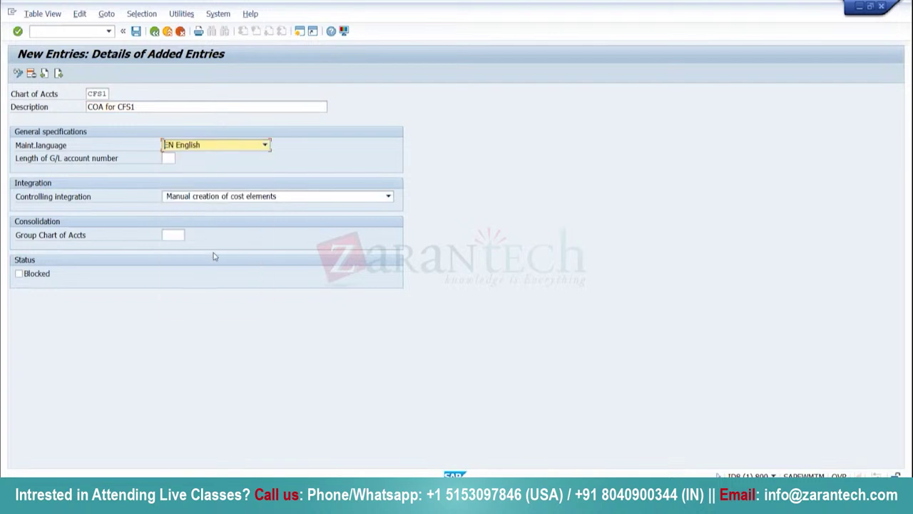
pyautogui.click(169, 158)
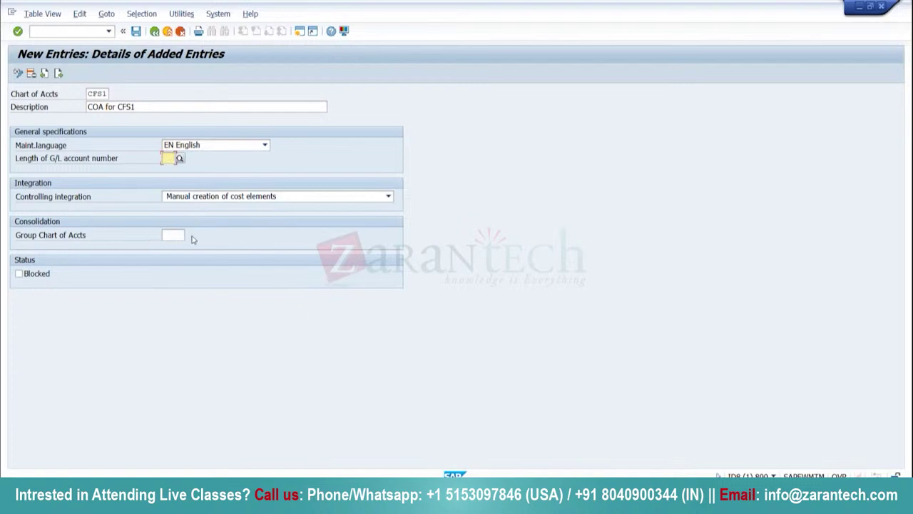
# Save chart CFS1 under the customizing request and go back to the IMG
pyautogui.click(135, 32)
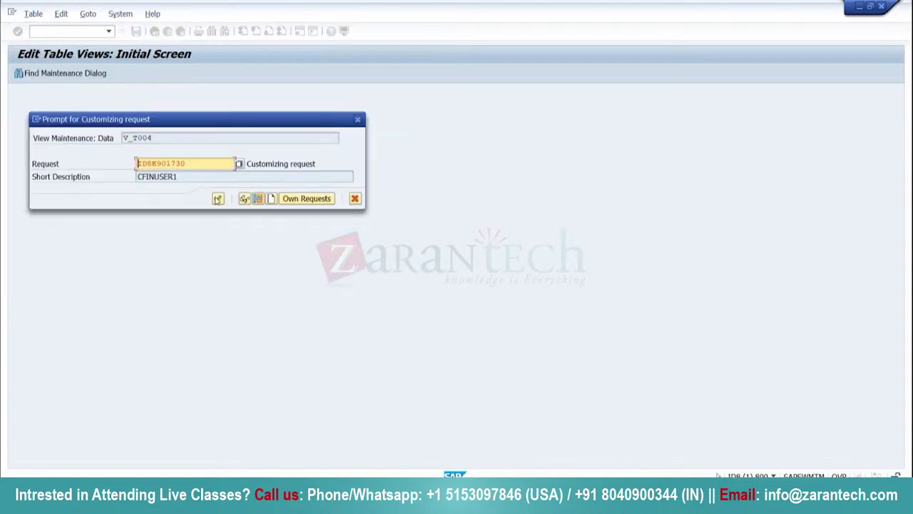
pyautogui.click(218, 199)
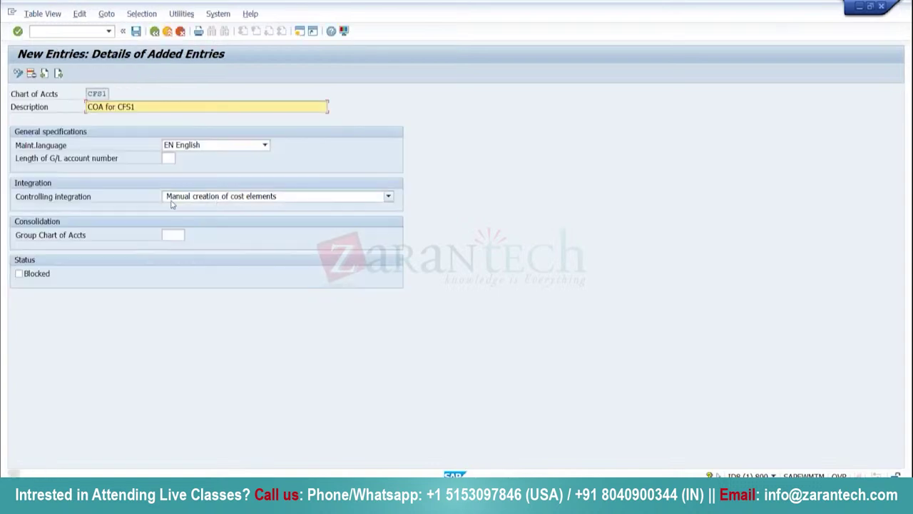
pyautogui.click(155, 32)
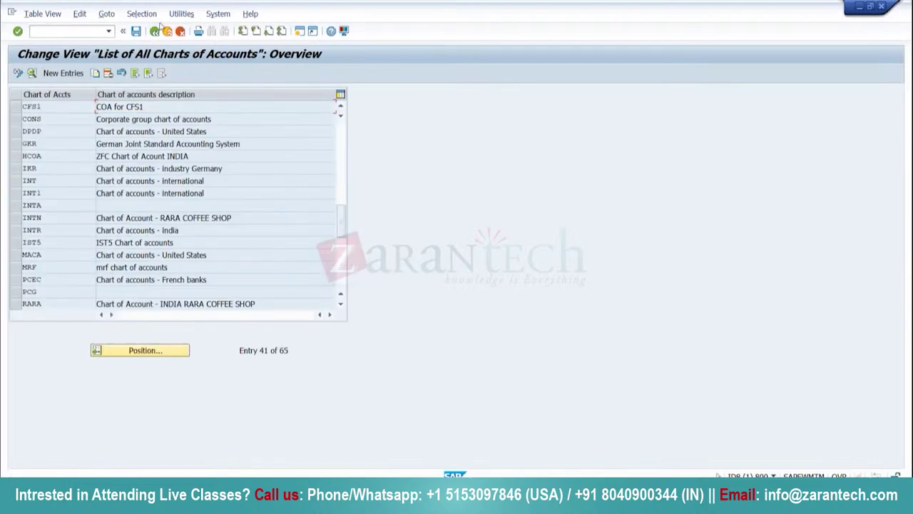
pyautogui.click(154, 31)
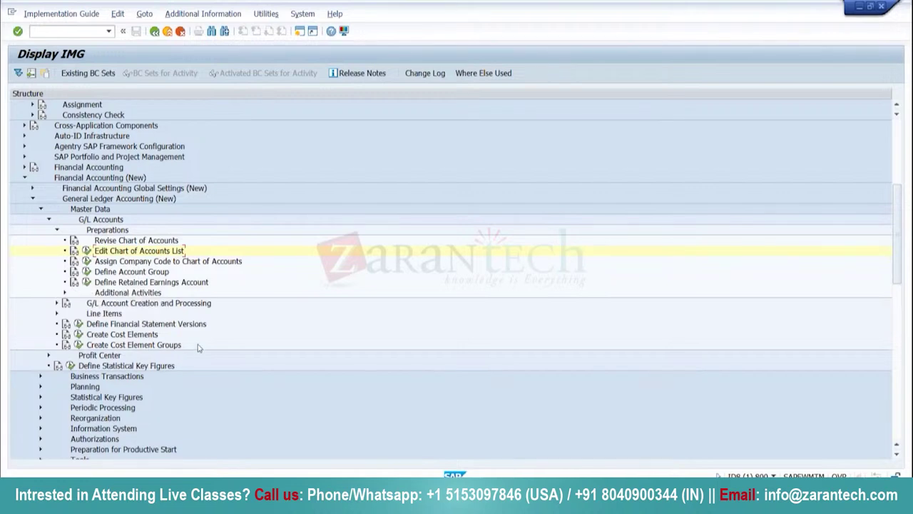
# Start new G/L account group entries with chart of accounts CFS1 in two rows
pyautogui.click(86, 271)
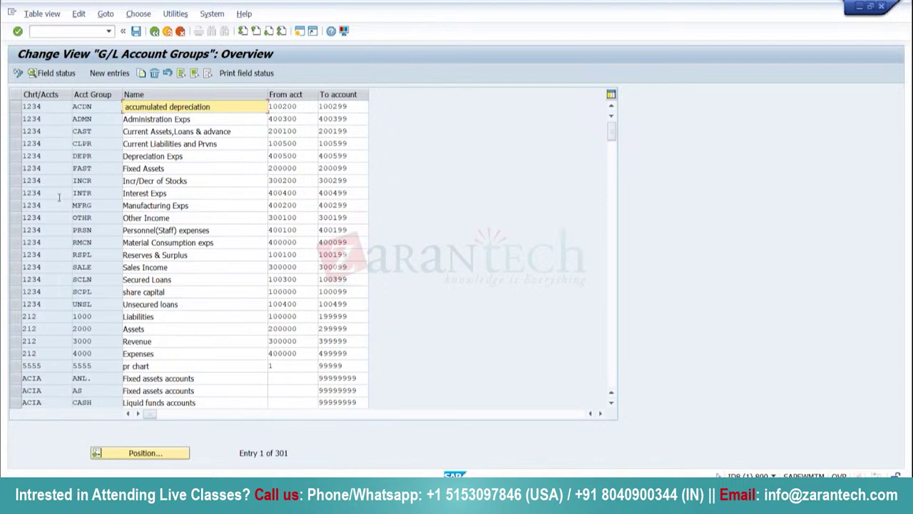
pyautogui.click(109, 77)
pyautogui.write('0001')
pyautogui.press('BackSpace')
pyautogui.press('BackSpace')
pyautogui.press('BackSpace')
pyautogui.press('BackSpace')
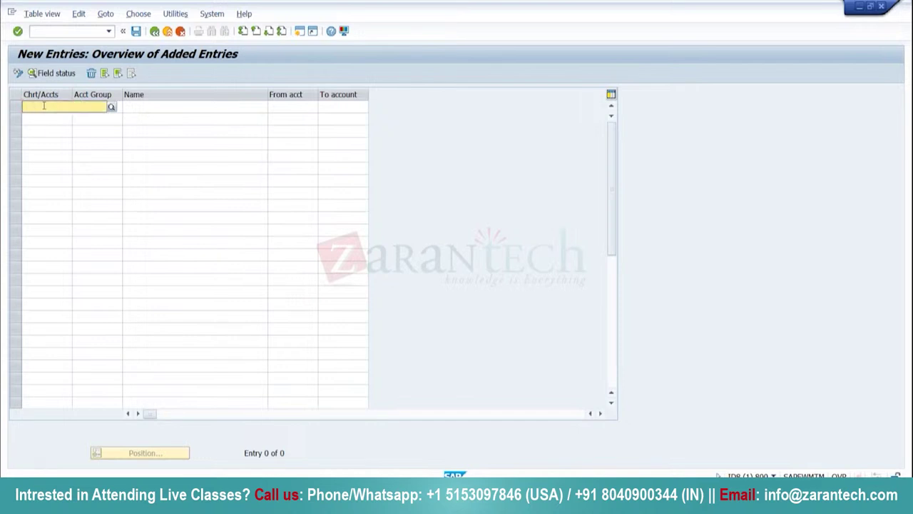
pyautogui.write('CFS1')
pyautogui.click(35, 131)
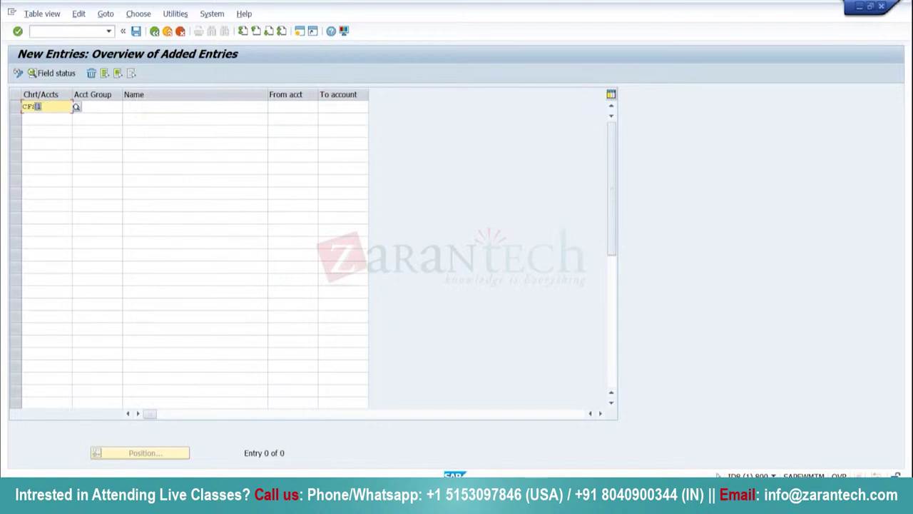
pyautogui.click(39, 119)
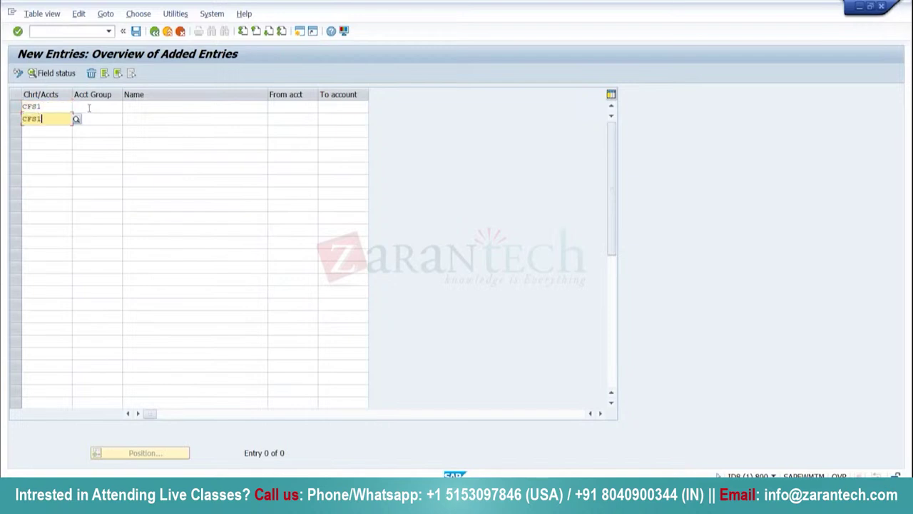
# Enter account groups BS and PL, naming the first group BS
pyautogui.click(89, 107)
pyautogui.write('BS')
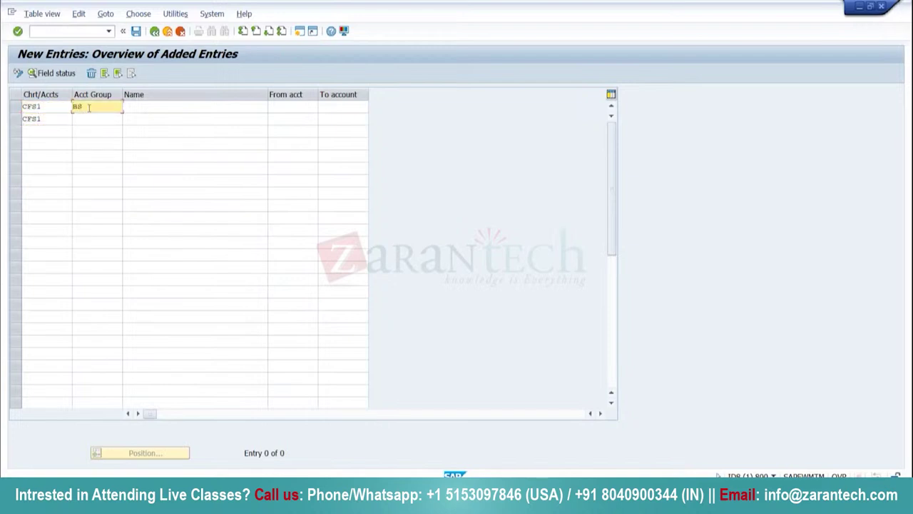
pyautogui.click(90, 115)
pyautogui.write('PL')
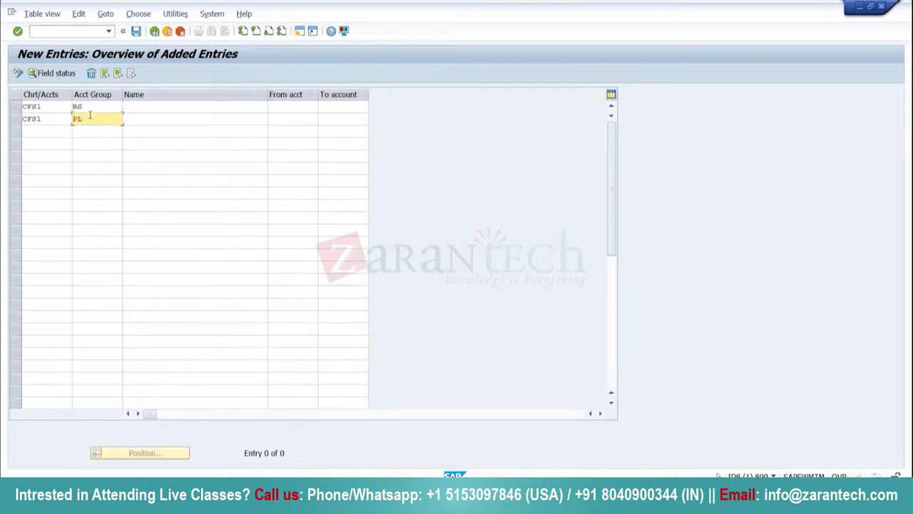
pyautogui.click(133, 108)
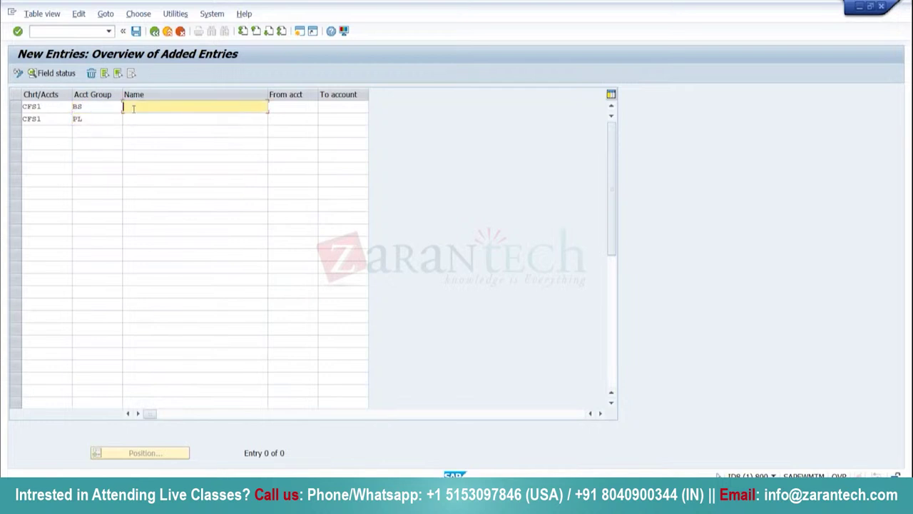
pyautogui.write('BS')
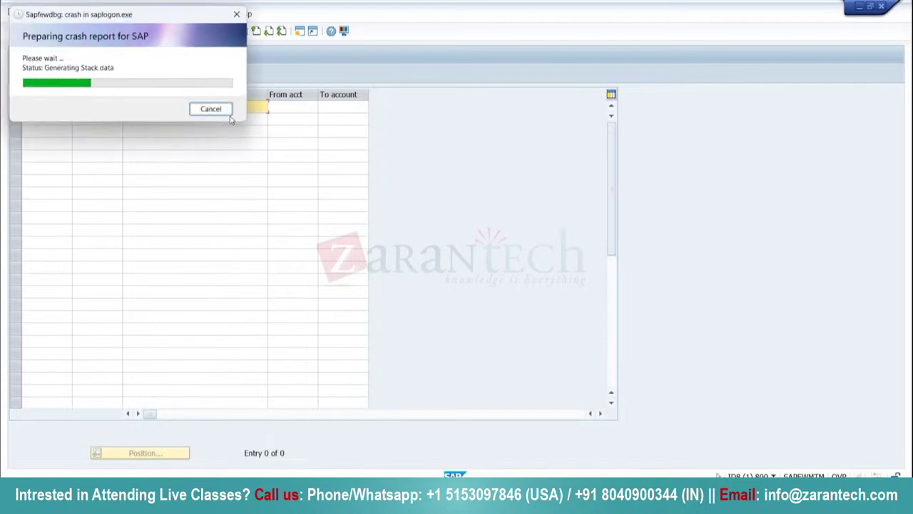
# Dismiss the SAP crash report and launch SAP Logon from the Start search
pyautogui.click(218, 110)
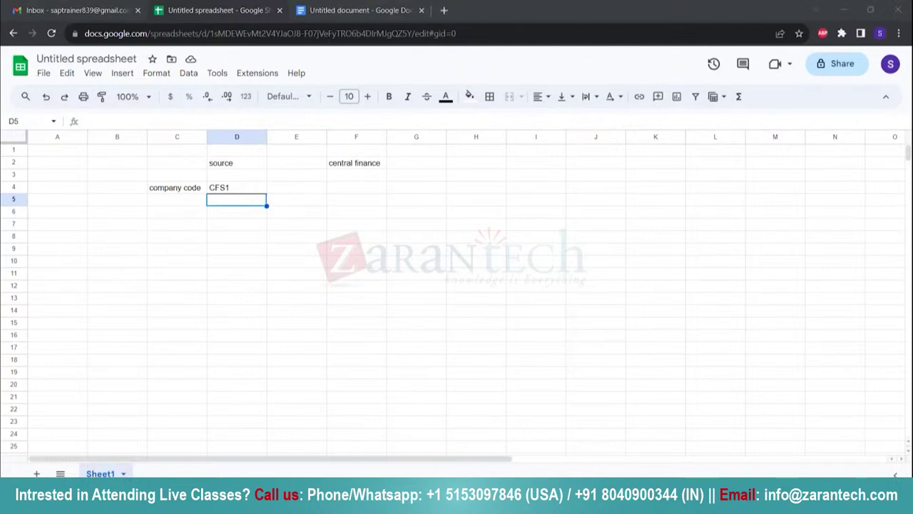
pyautogui.press('super')
pyautogui.write('sa')
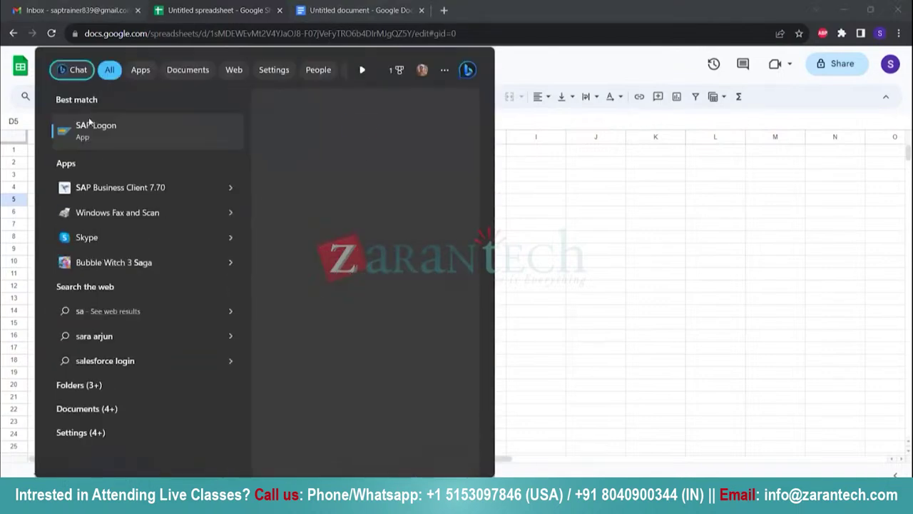
pyautogui.click(93, 128)
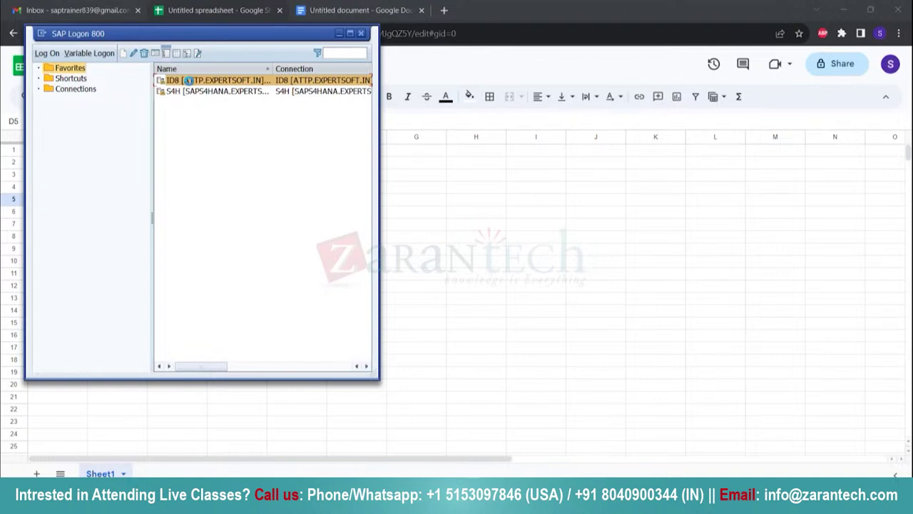
# Log on to ID8 with the saved training user and start transaction SPRO
pyautogui.doubleClick(191, 81)
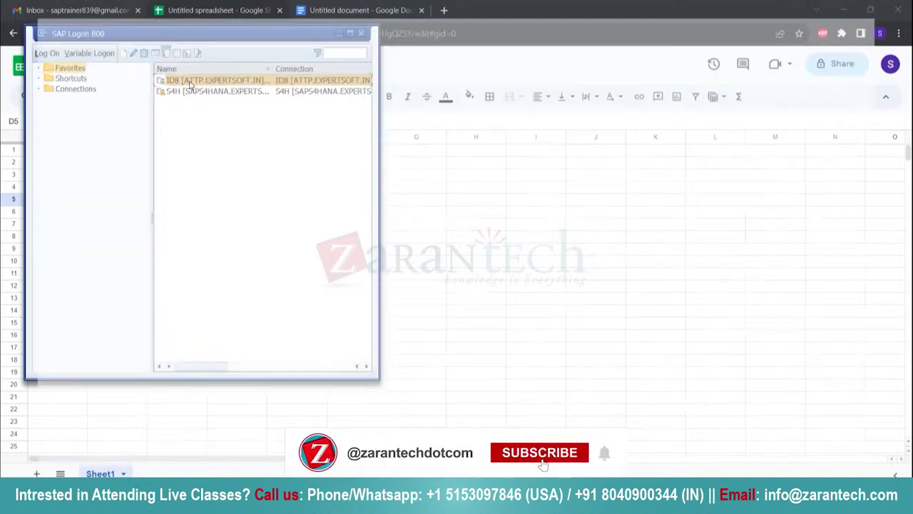
pyautogui.click(134, 120)
pyautogui.click(132, 132)
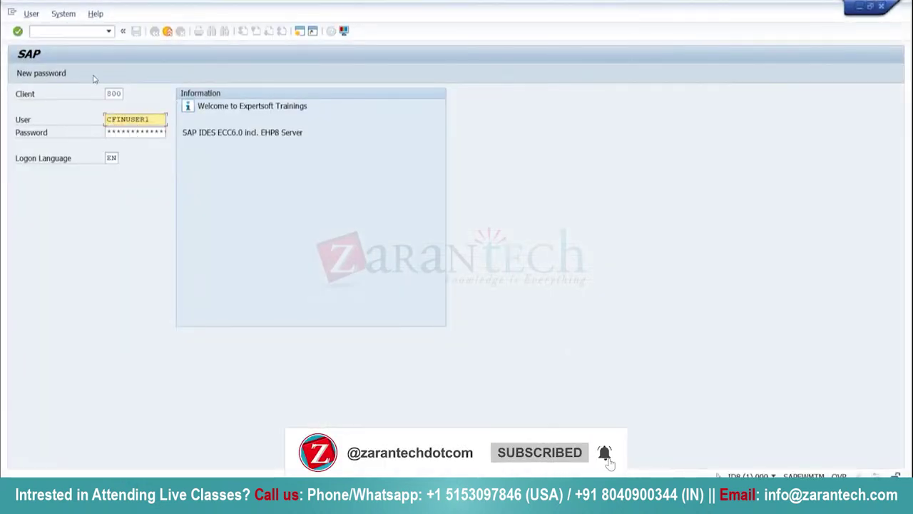
pyautogui.hotkey('shift', 'Tab')
pyautogui.click(118, 134)
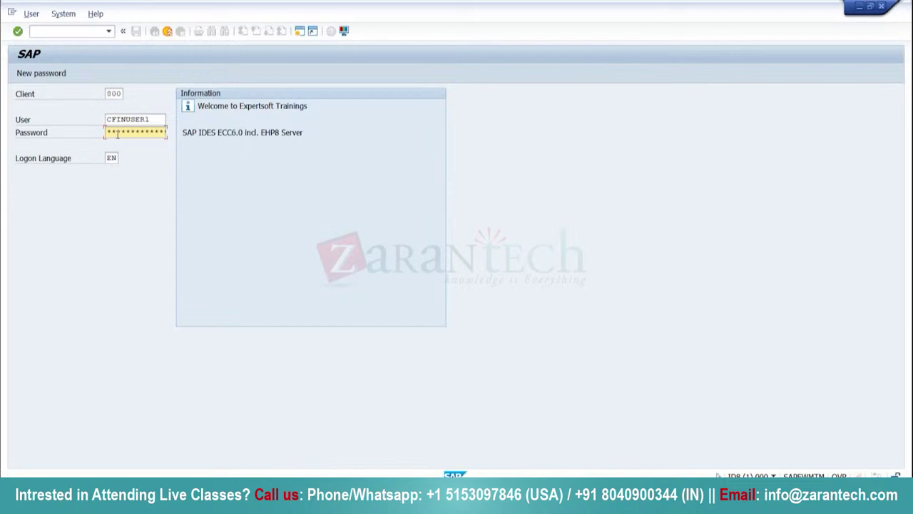
pyautogui.press('Return')
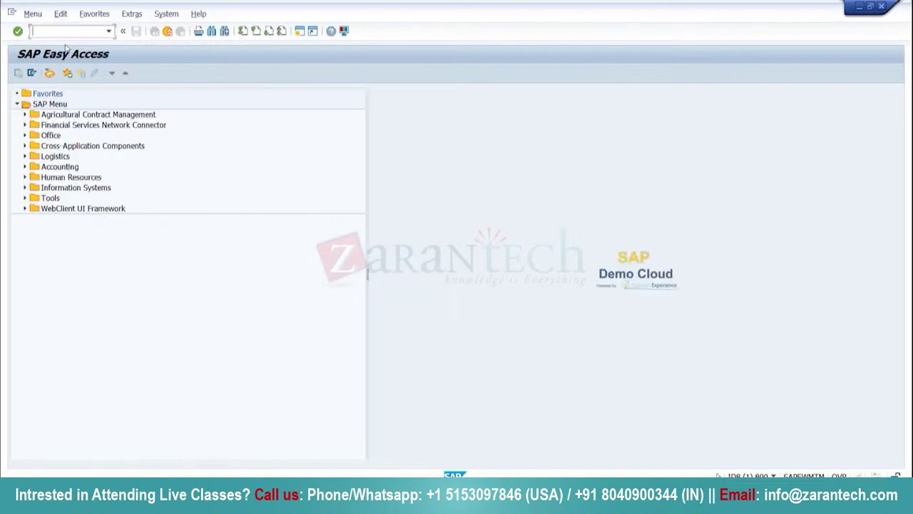
pyautogui.write('spro')
pyautogui.press('Return')
# Navigate the IMG to G/L Accounts > Preparations and open Define Account Group
pyautogui.click(62, 73)
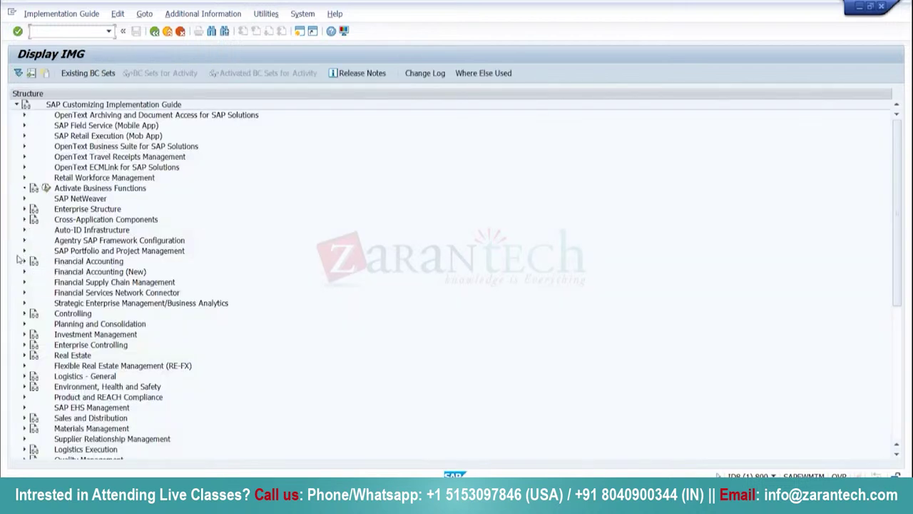
pyautogui.click(24, 261)
pyautogui.click(24, 262)
pyautogui.click(25, 272)
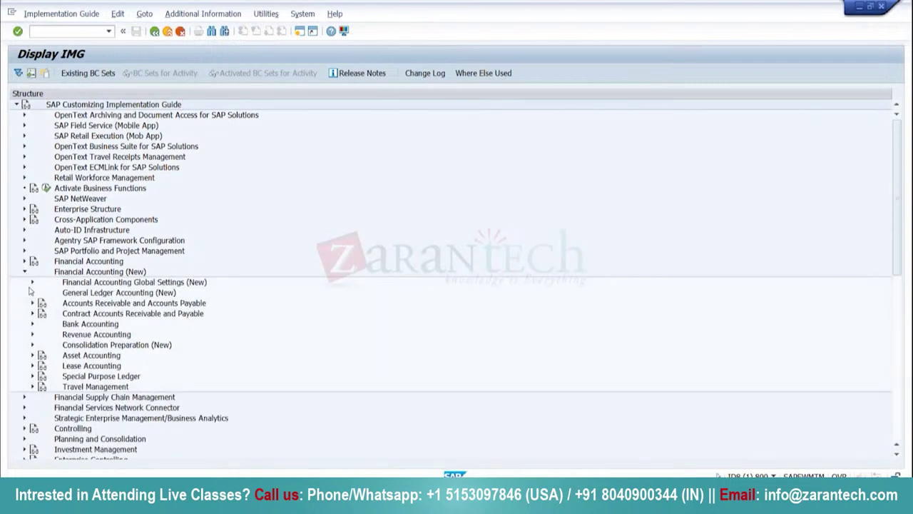
pyautogui.click(33, 292)
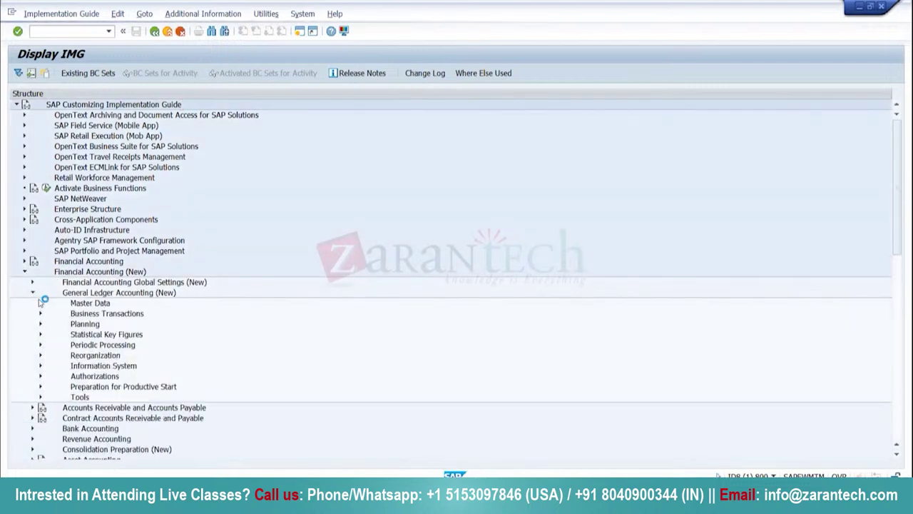
pyautogui.click(40, 303)
pyautogui.click(48, 313)
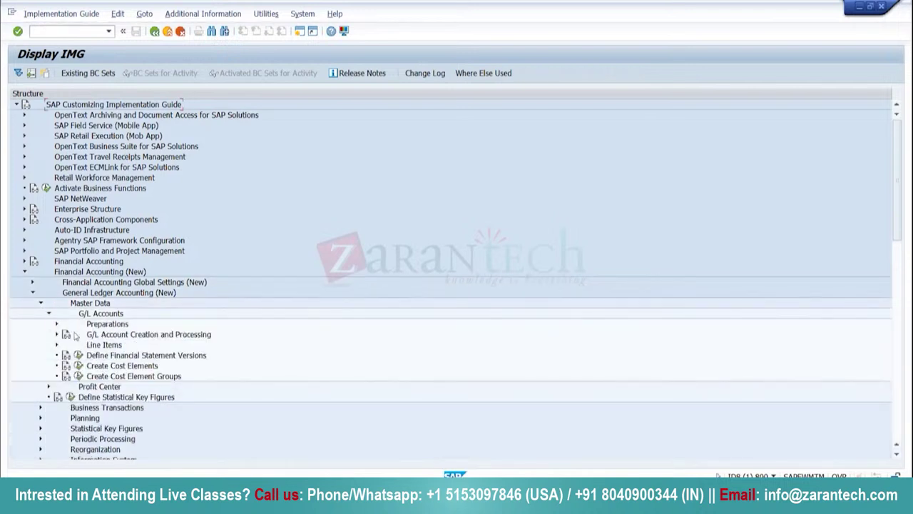
pyautogui.scroll(-1, 125, 330)
pyautogui.scroll(-2, 125, 329)
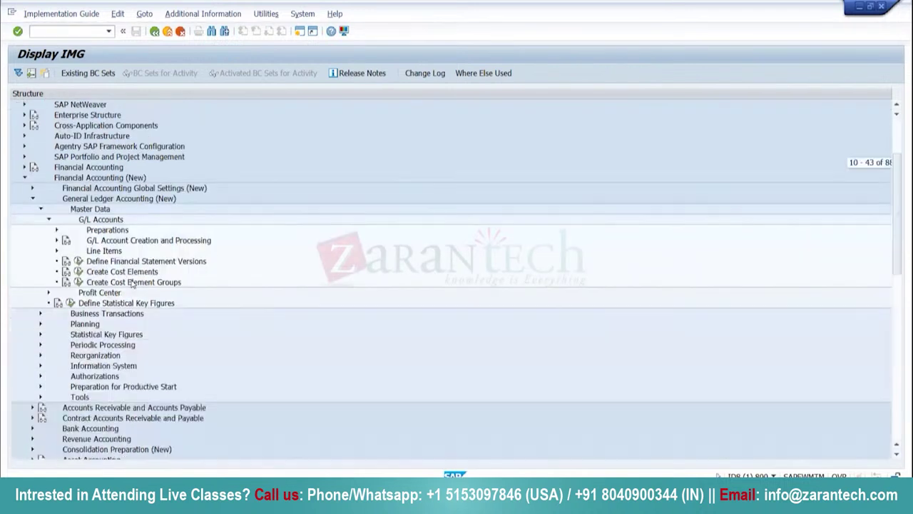
pyautogui.click(57, 229)
pyautogui.click(87, 271)
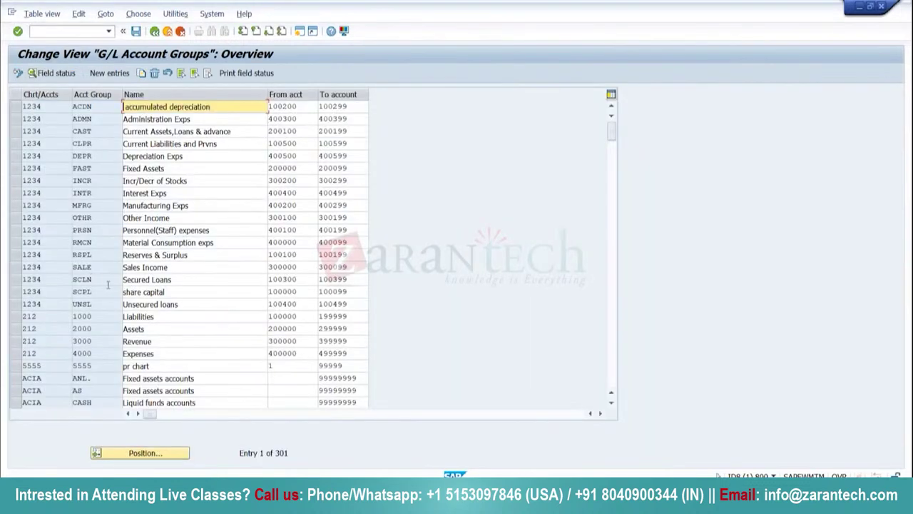
# Add two new account group rows, both with chart of accounts CFS1
pyautogui.click(109, 73)
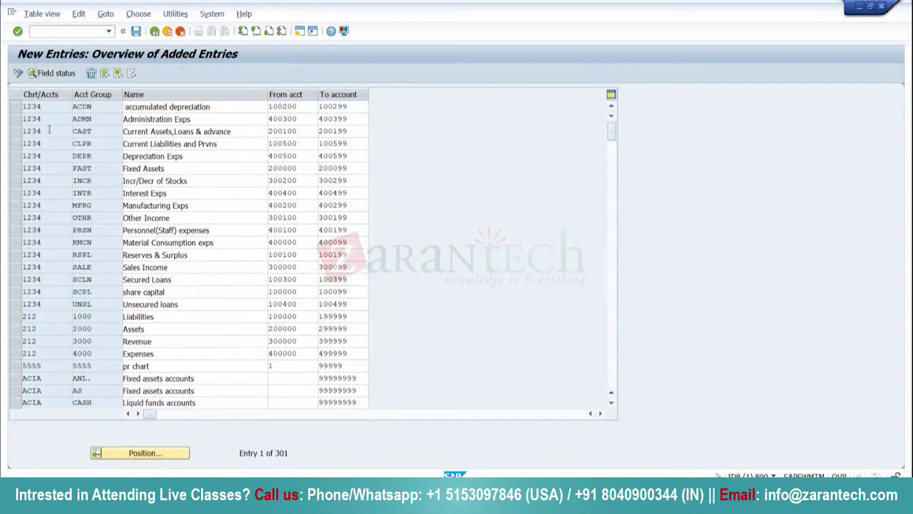
pyautogui.click(50, 120)
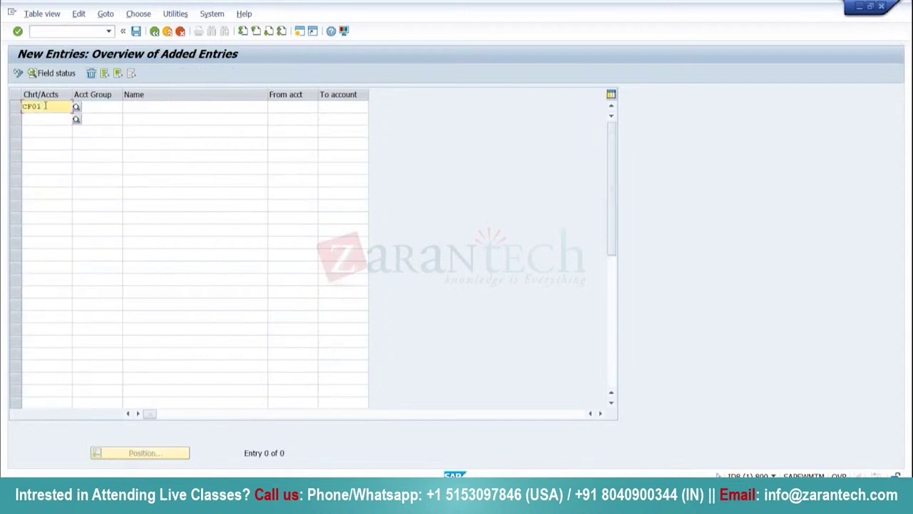
pyautogui.write('C')
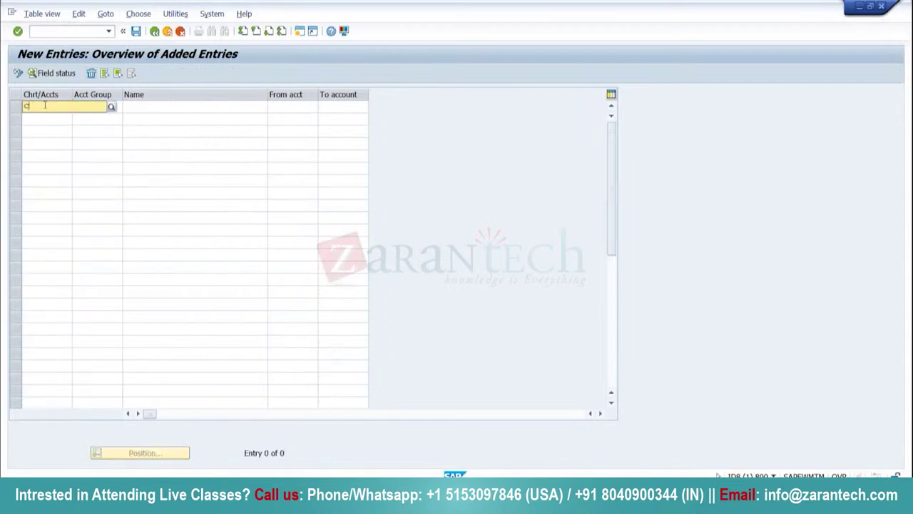
pyautogui.write('fs1')
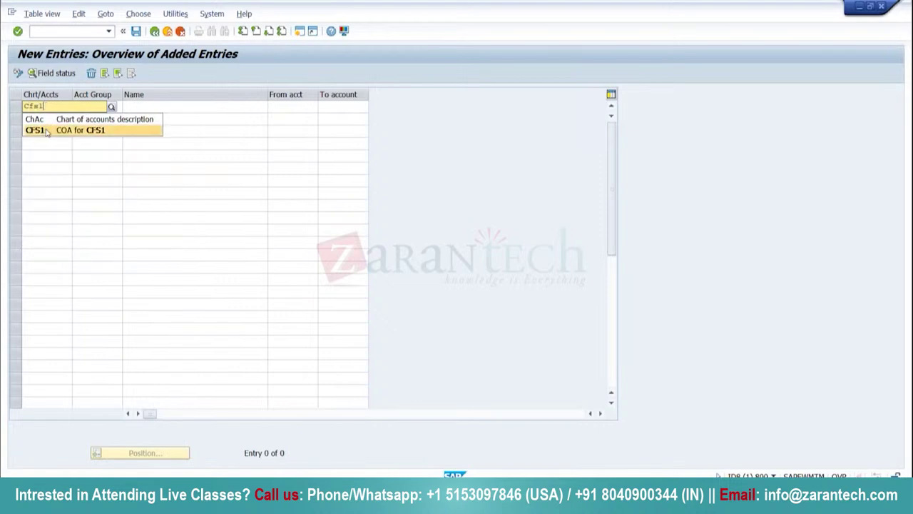
pyautogui.click(47, 130)
pyautogui.click(40, 120)
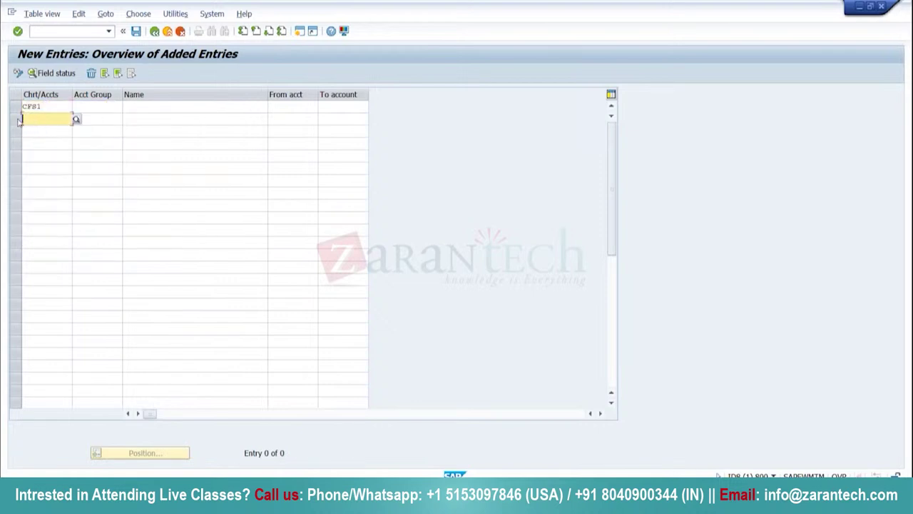
pyautogui.doubleClick(54, 107)
pyautogui.hotkey('ctrl', 'c')
pyautogui.click(39, 118)
pyautogui.hotkey('ctrl', 'v')
# Enter account groups BS and PL, both named Balance sheet for now
pyautogui.click(102, 105)
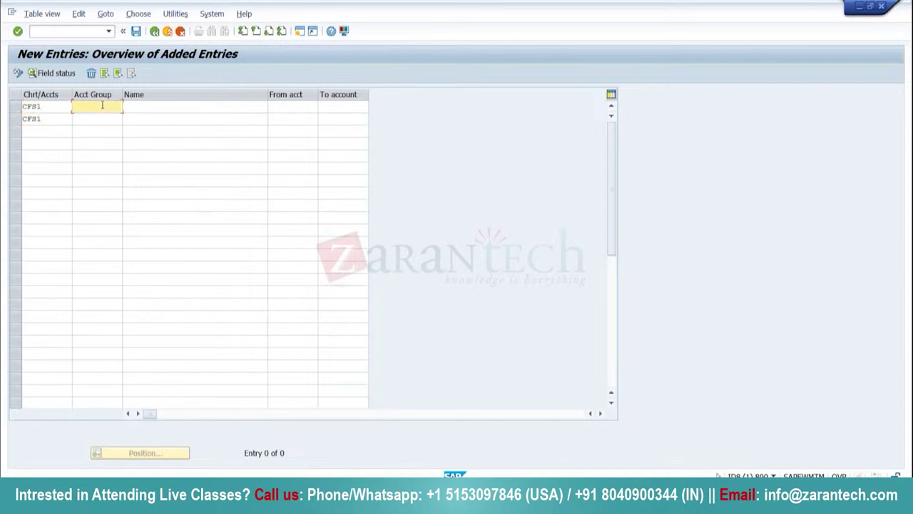
pyautogui.click(104, 117)
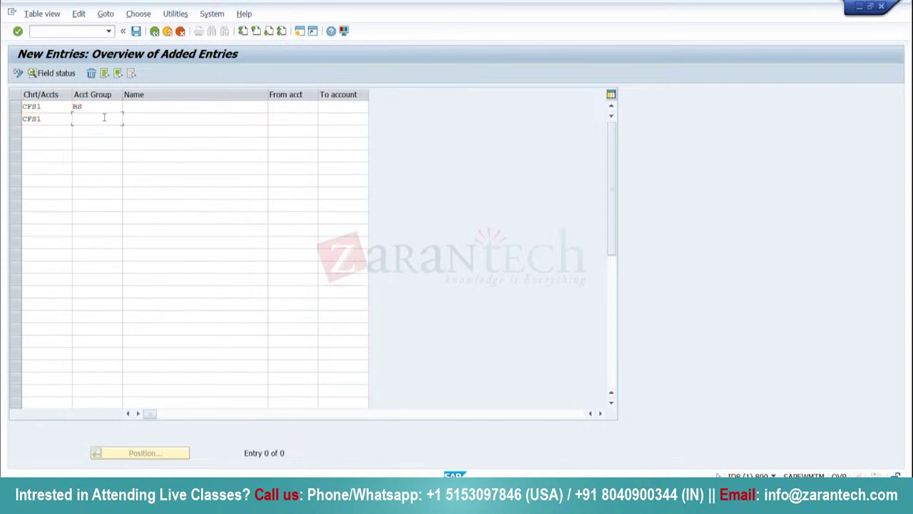
pyautogui.write('PL')
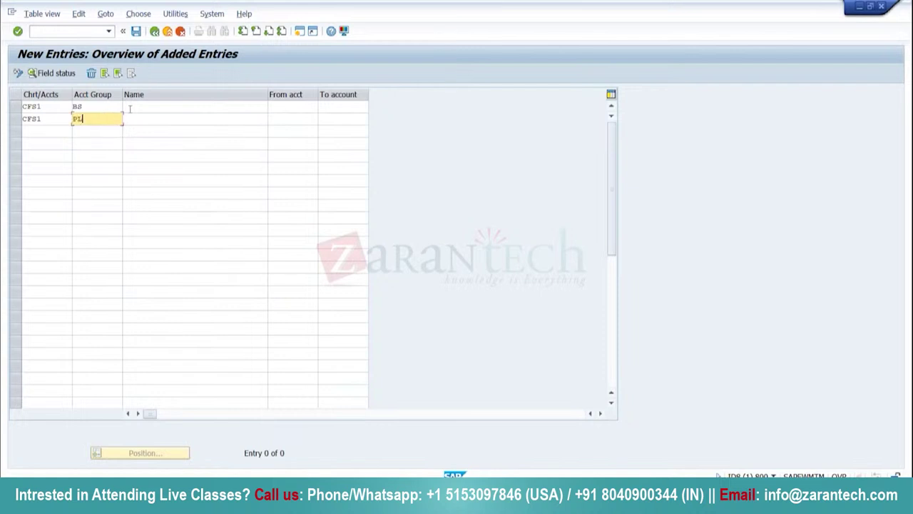
pyautogui.click(130, 107)
pyautogui.click(138, 117)
pyautogui.click(147, 131)
# Set account number ranges 1000–2999 for BS and 3000–4999 for PL
pyautogui.click(282, 106)
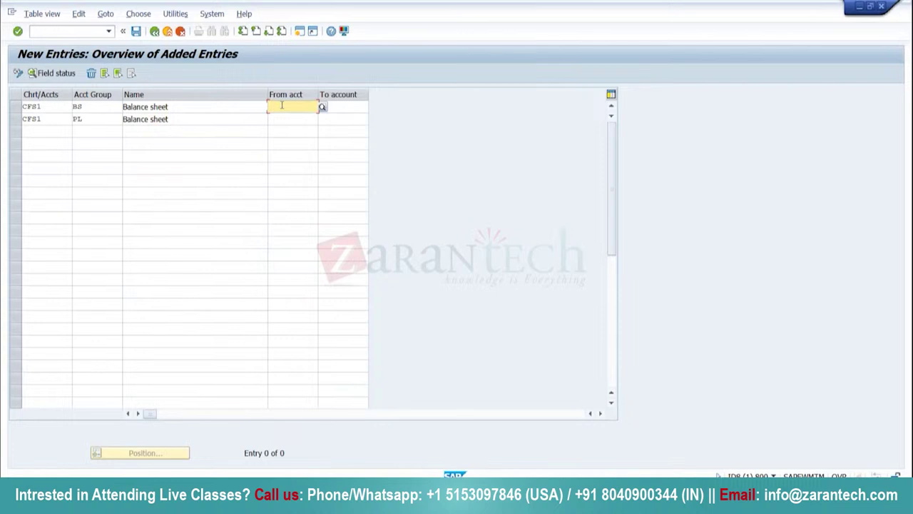
pyautogui.write('10000')
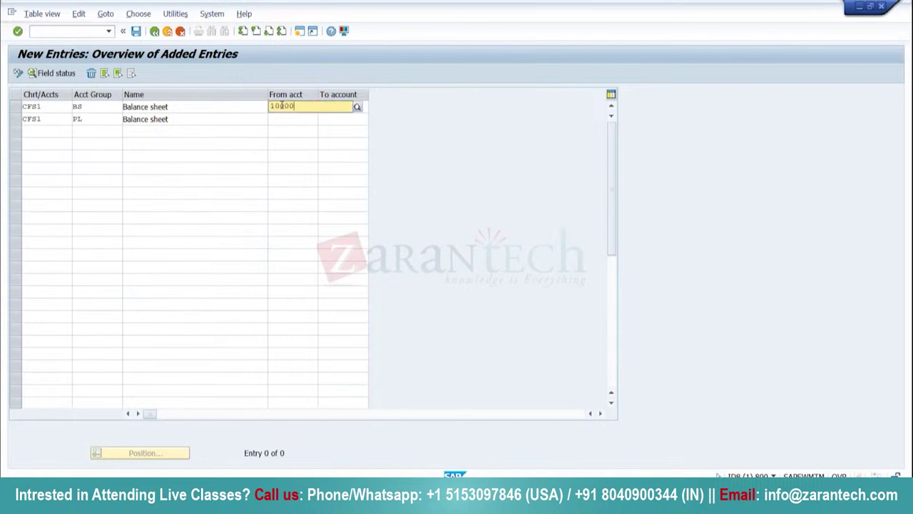
pyautogui.click(242, 110)
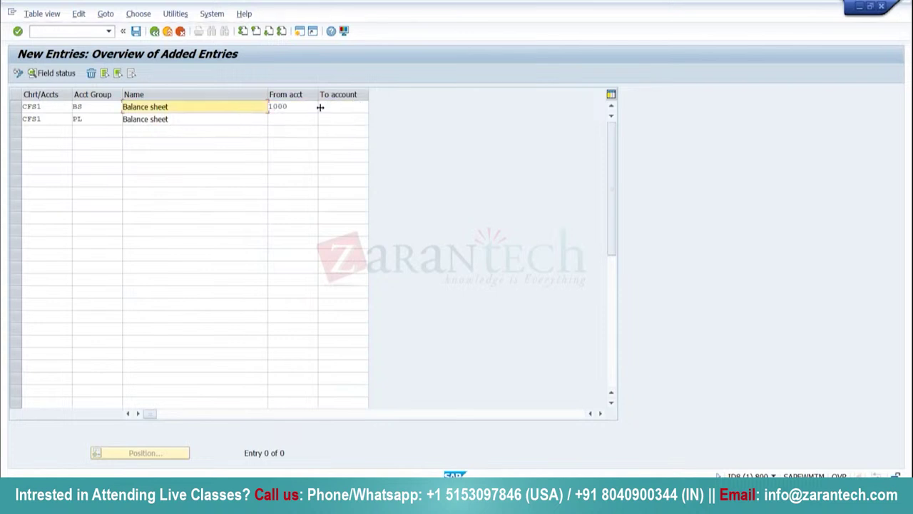
pyautogui.click(342, 106)
pyautogui.write('2999')
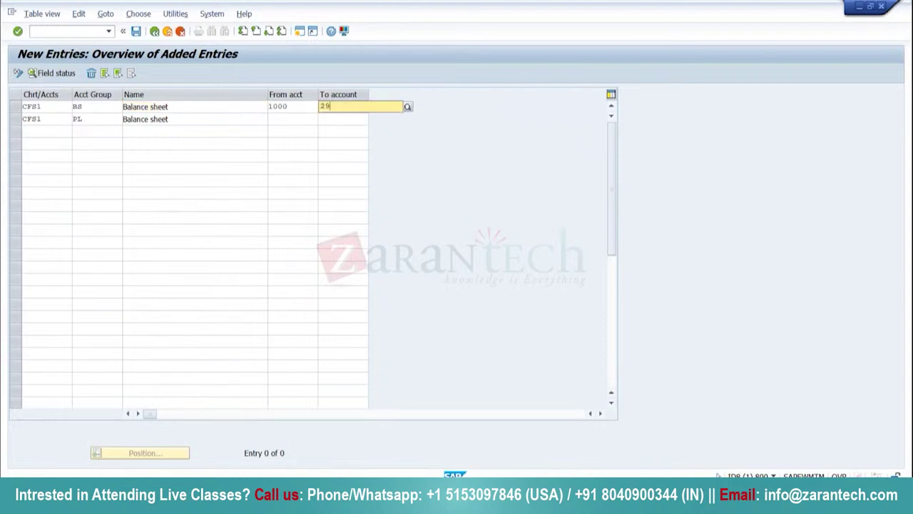
pyautogui.click(276, 120)
pyautogui.write('3000')
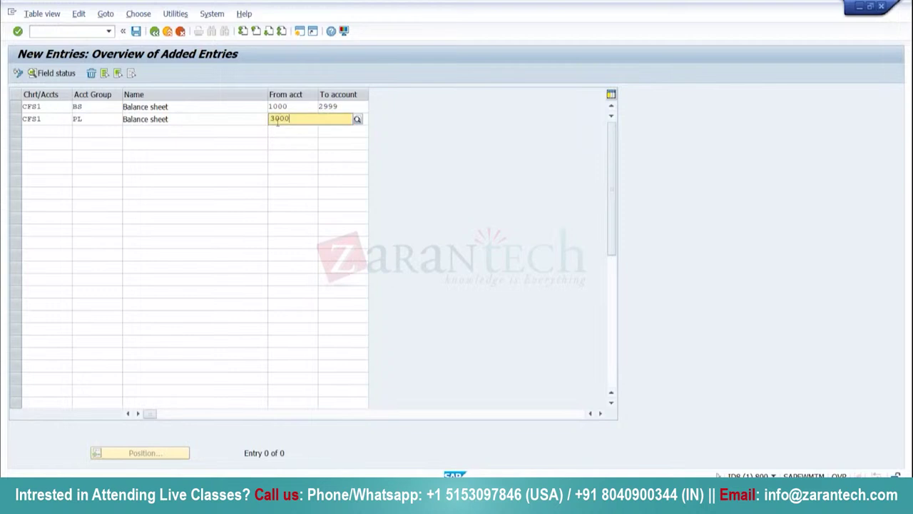
pyautogui.click(310, 146)
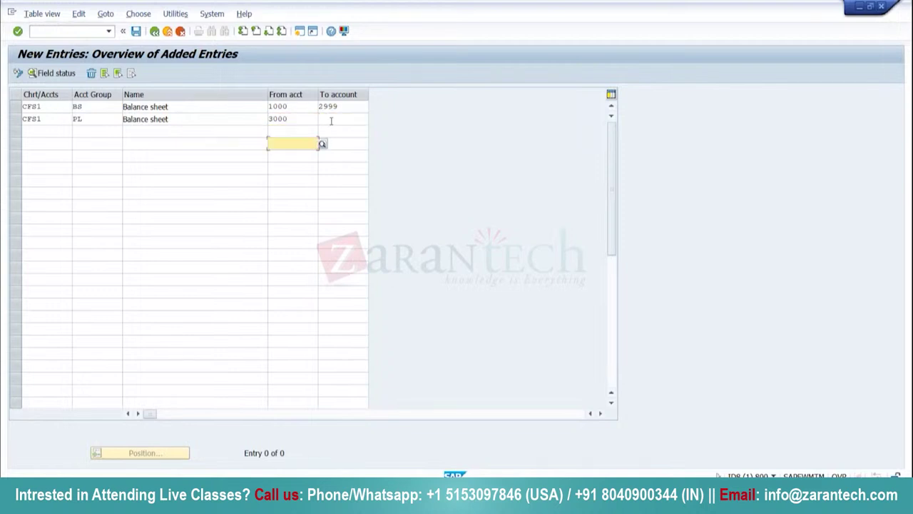
pyautogui.click(330, 120)
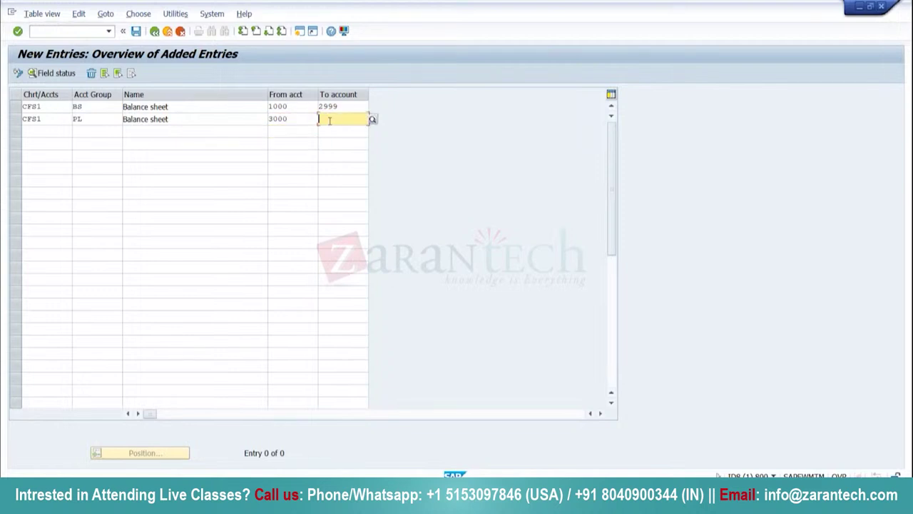
pyautogui.write('4999')
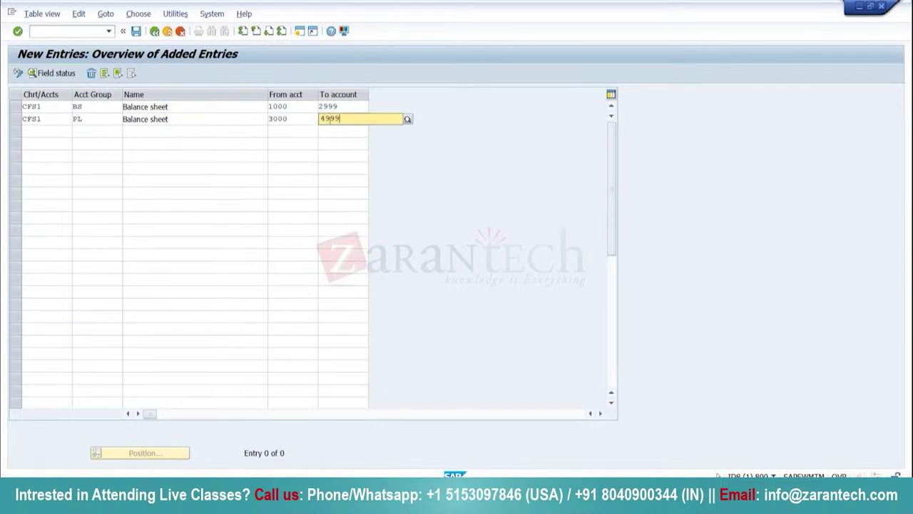
pyautogui.click(226, 143)
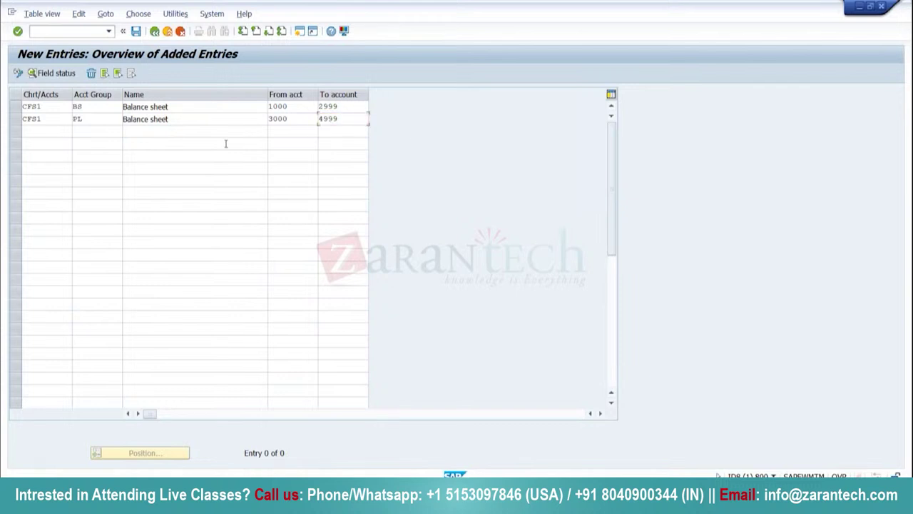
# Save the account groups under the customizing request and check the notes spreadsheet
pyautogui.click(137, 32)
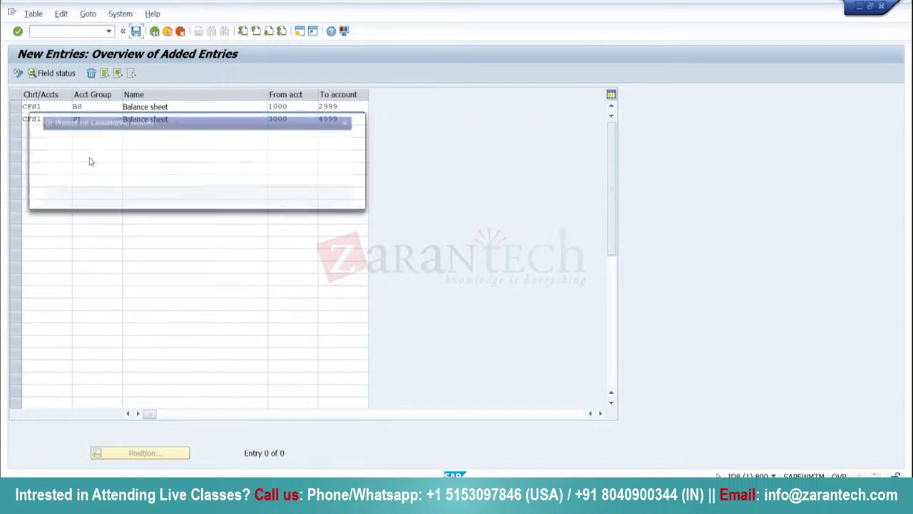
pyautogui.click(217, 199)
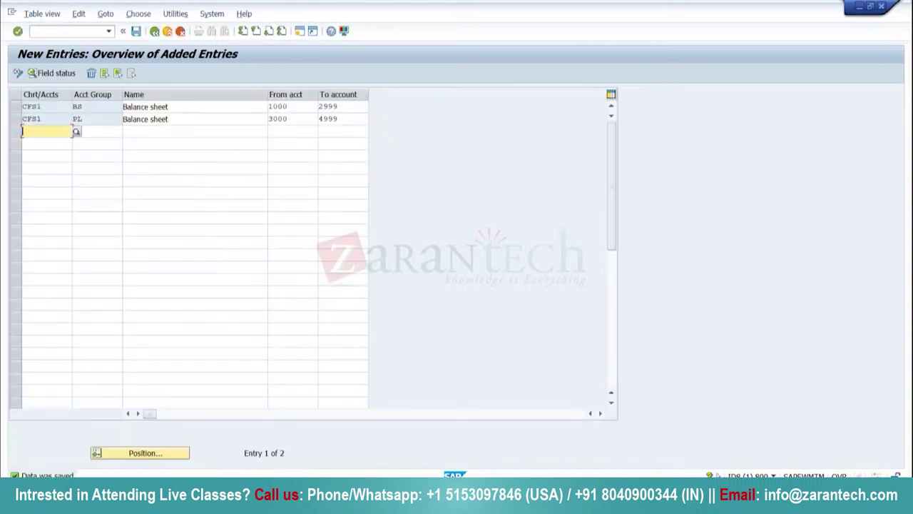
pyautogui.hotkey('alt', 'Tab')
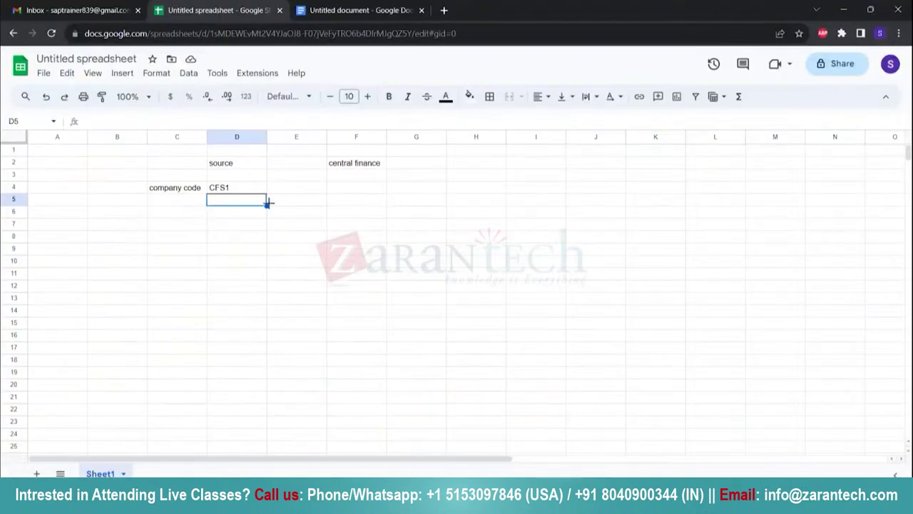
pyautogui.click(226, 211)
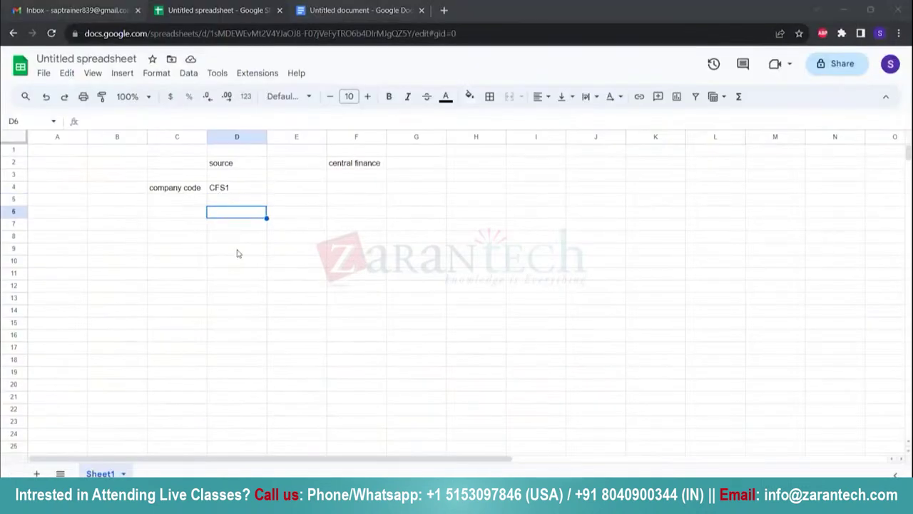
pyautogui.hotkey('alt', 'Tab')
# Rename the PL account group to Profit and loss and confirm the entry
pyautogui.click(177, 121)
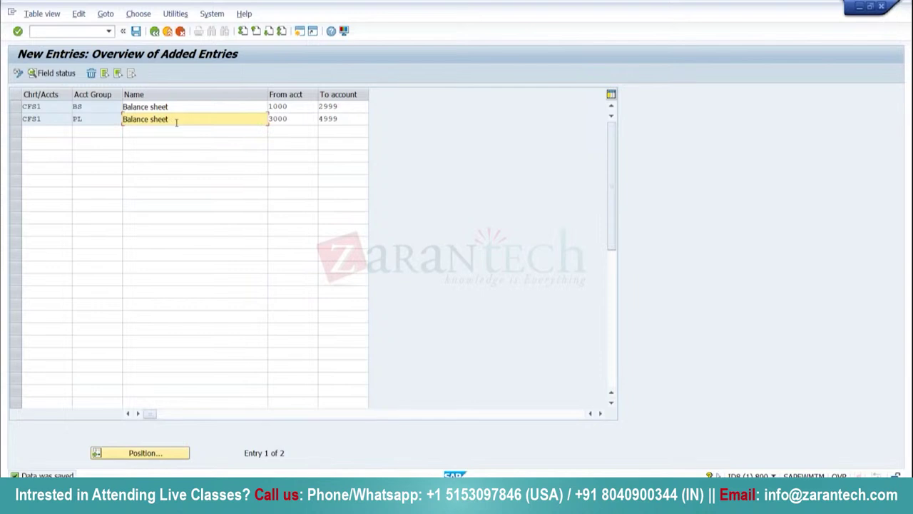
pyautogui.press('BackSpace')
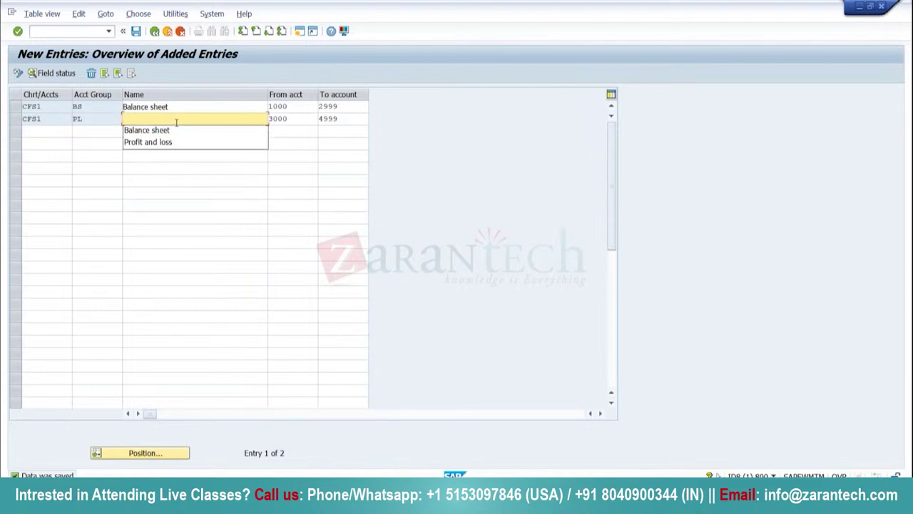
pyautogui.click(175, 146)
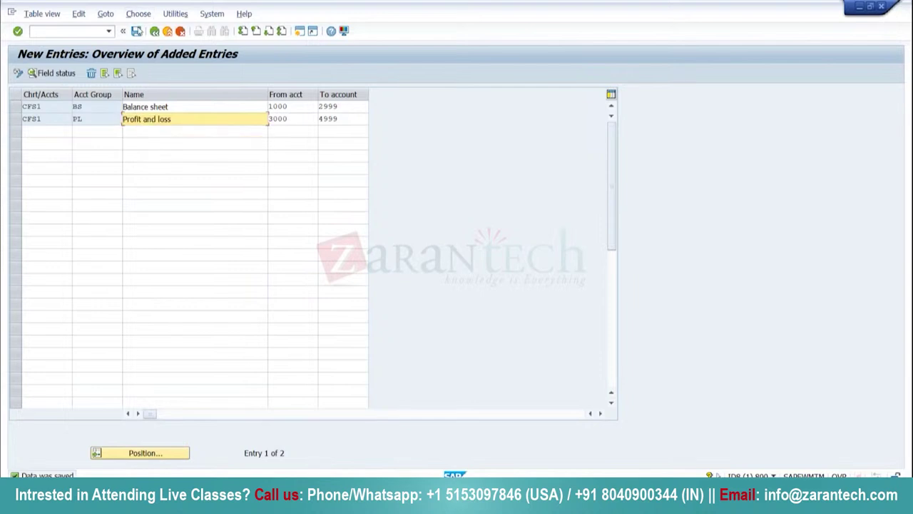
pyautogui.press('Return')
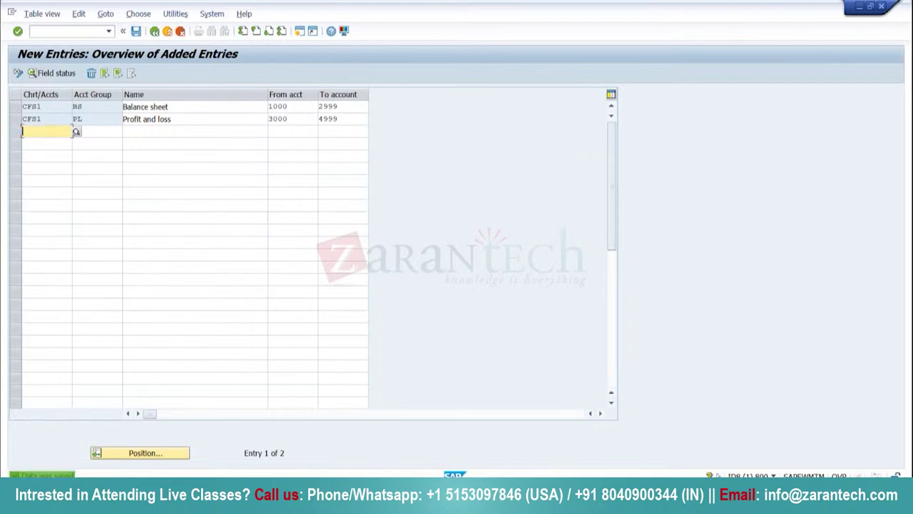
# Record COA with value CFS1 in cells C5 and D5 of the notes spreadsheet
pyautogui.hotkey('alt', 'Tab')
pyautogui.click(157, 204)
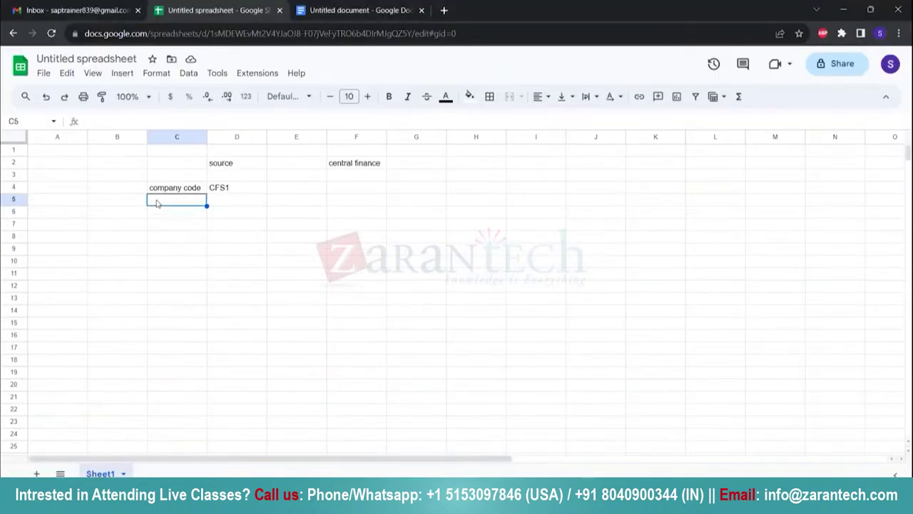
pyautogui.write('COA')
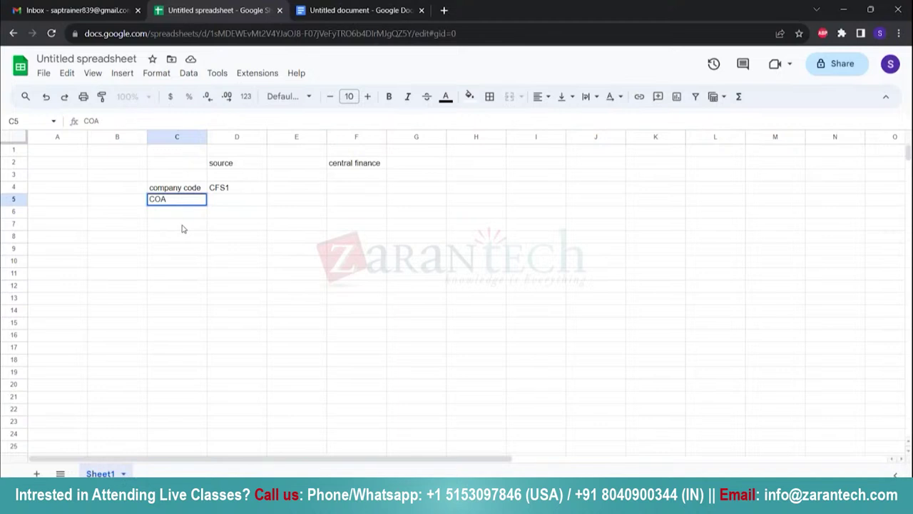
pyautogui.click(220, 201)
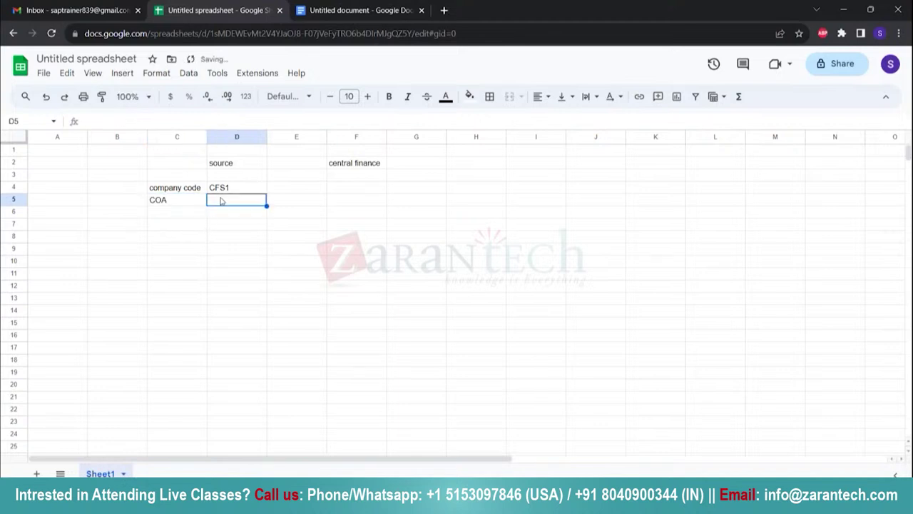
pyautogui.write('CFS1')
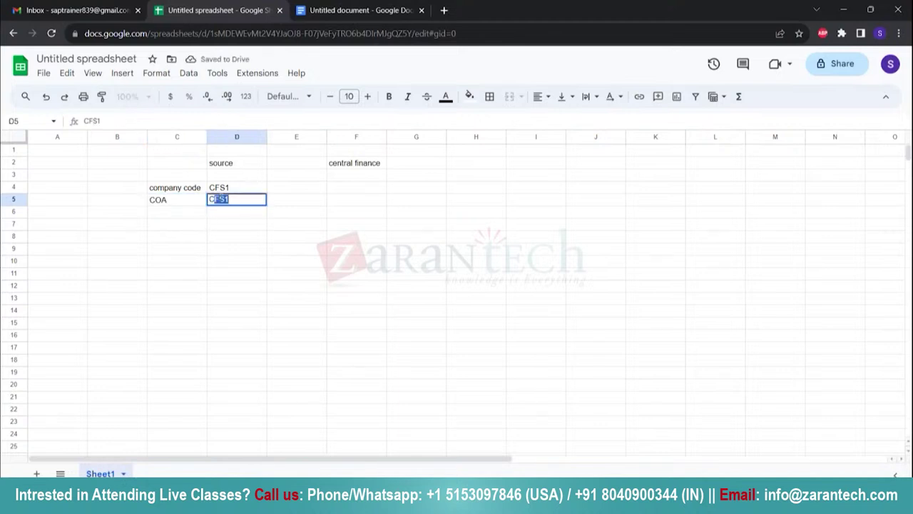
pyautogui.click(238, 225)
pyautogui.click(169, 215)
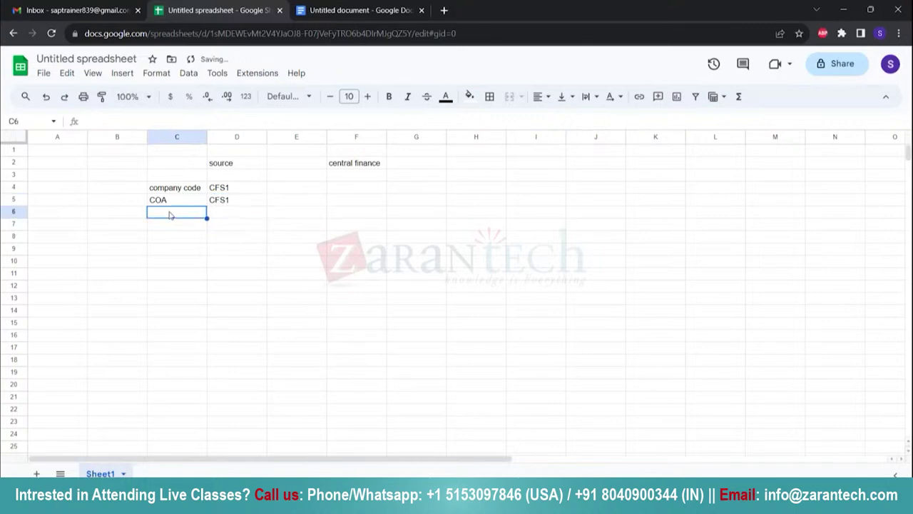
pyautogui.hotkey('alt', 'Tab')
pyautogui.click(154, 32)
# Open Define Retained Earnings Account and enter chart of accounts CFS1
pyautogui.click(154, 31)
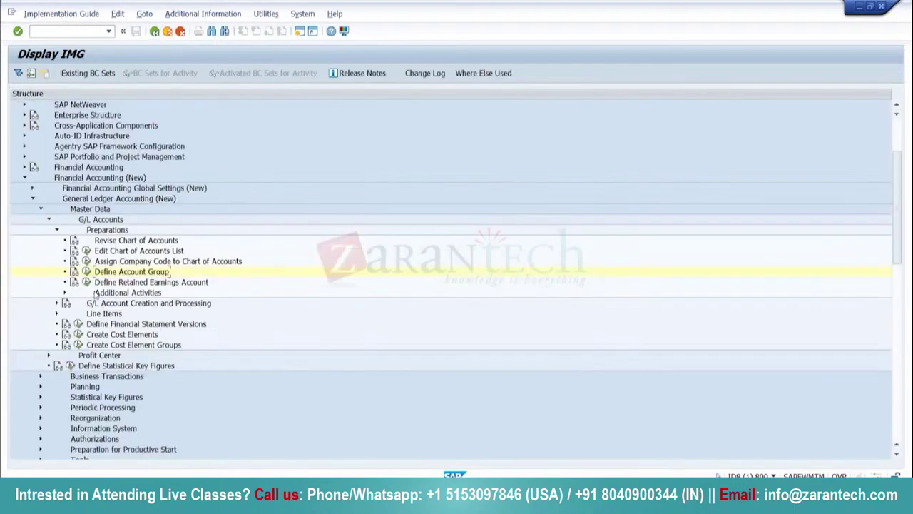
pyautogui.click(86, 282)
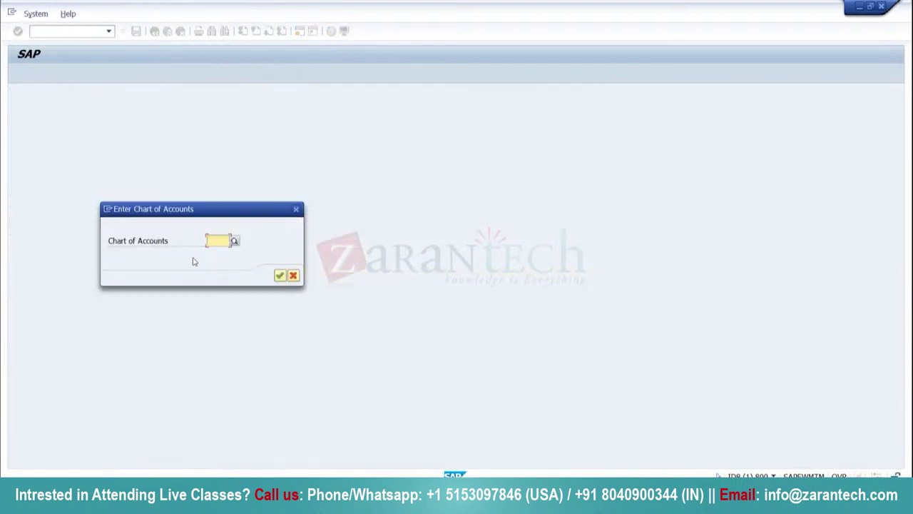
pyautogui.write('cfs1')
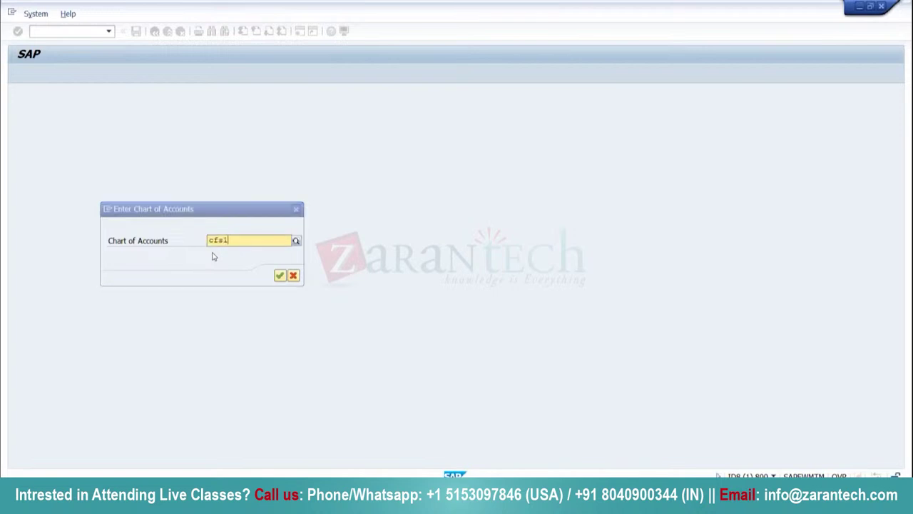
pyautogui.click(279, 275)
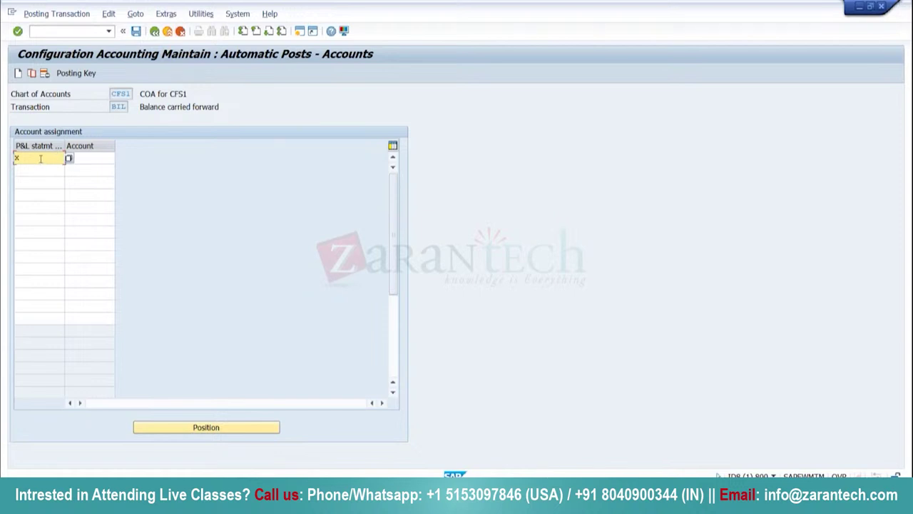
pyautogui.click(98, 156)
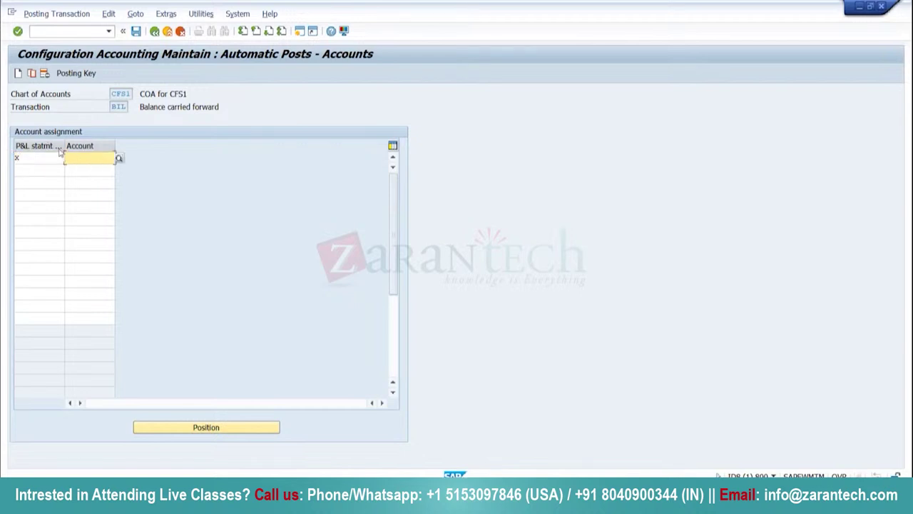
# Save the retained earnings assignment under the customizing request and go back
pyautogui.click(136, 32)
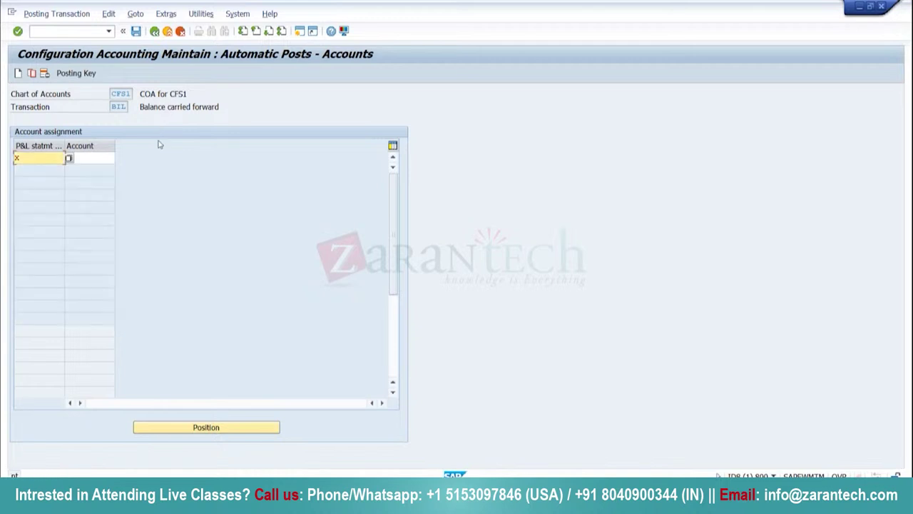
pyautogui.press('Return')
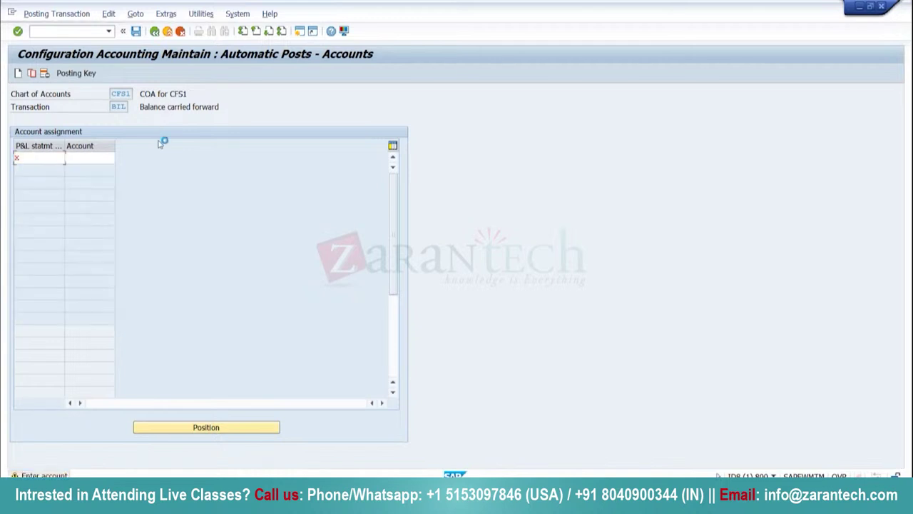
pyautogui.click(217, 199)
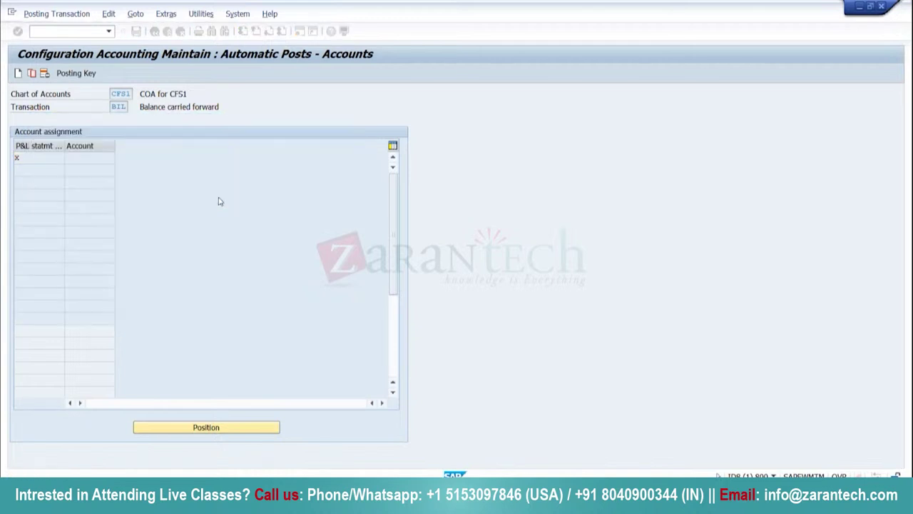
pyautogui.click(167, 32)
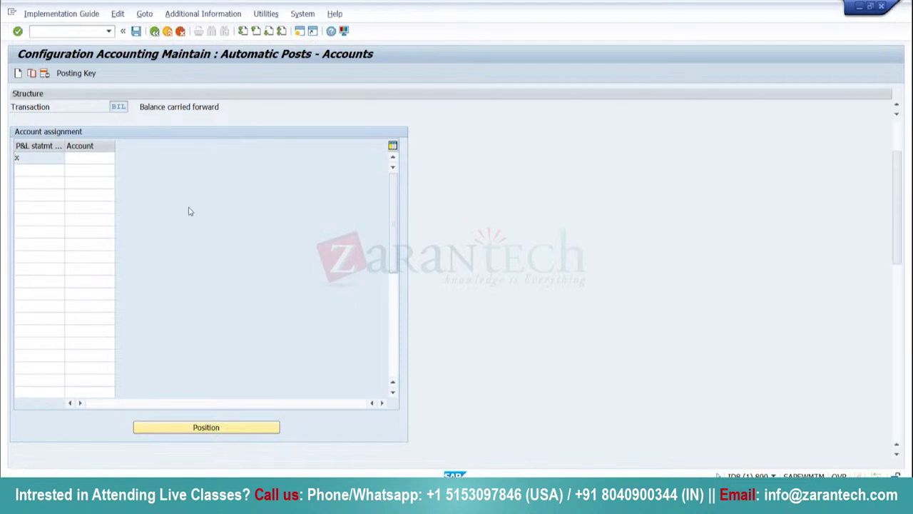
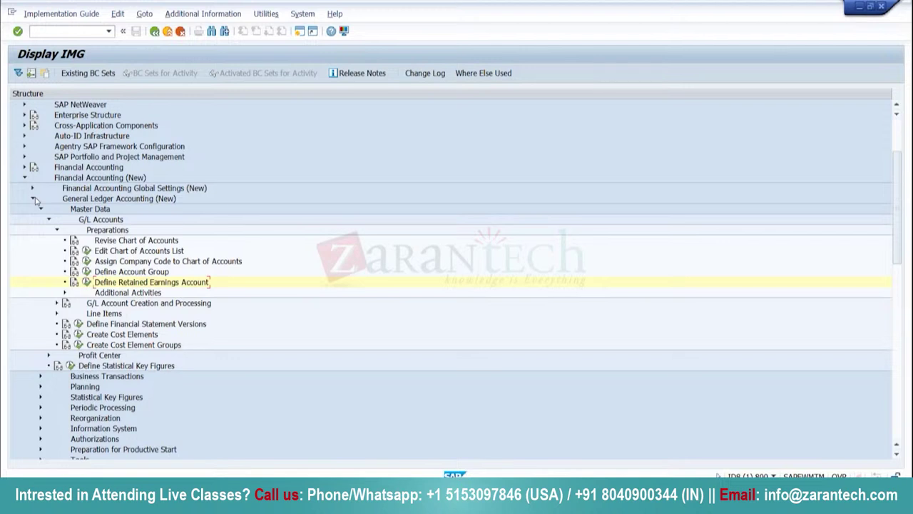
# Launch Maintain Controlling Area under Controlling > General Controlling > Organization in the IMG
pyautogui.click(25, 178)
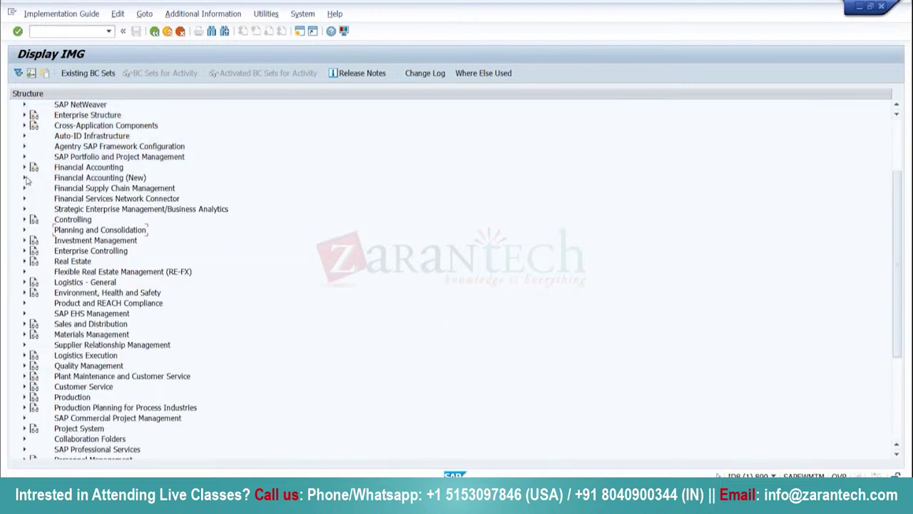
pyautogui.click(24, 220)
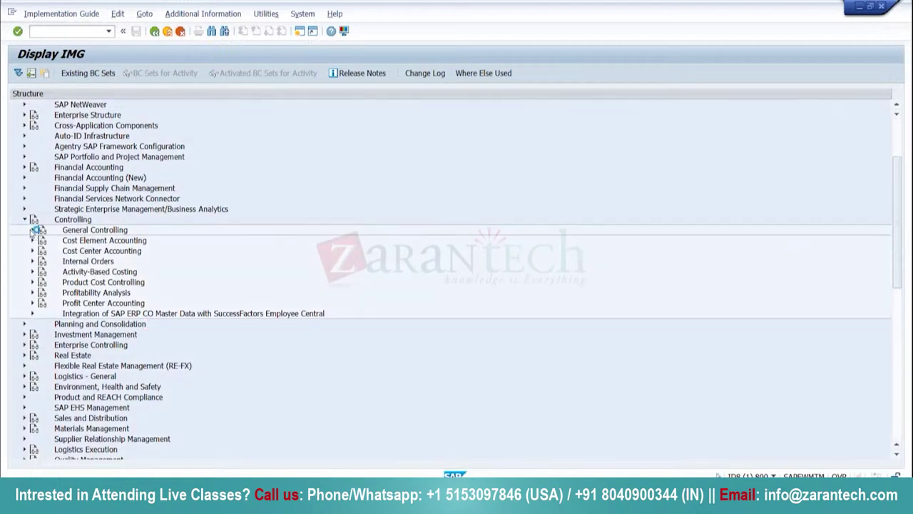
pyautogui.click(32, 231)
pyautogui.scroll(-1, 73, 245)
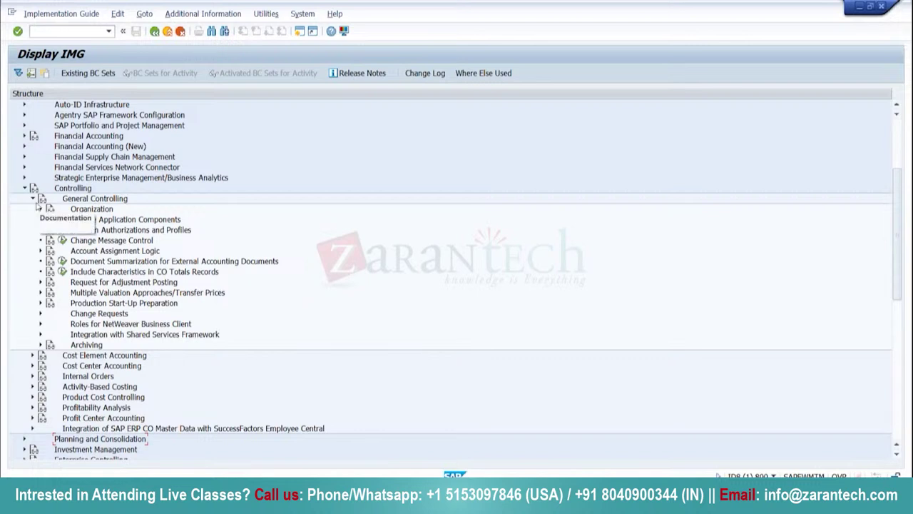
pyautogui.click(40, 209)
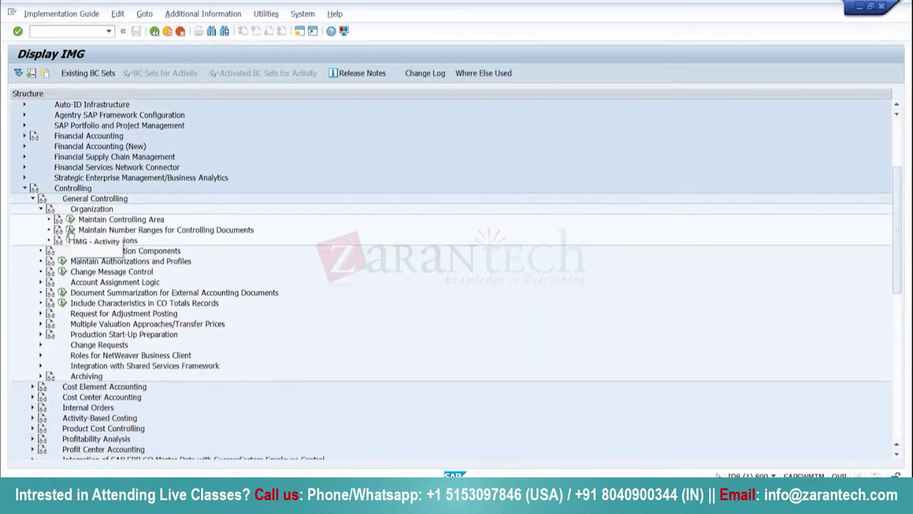
pyautogui.click(70, 219)
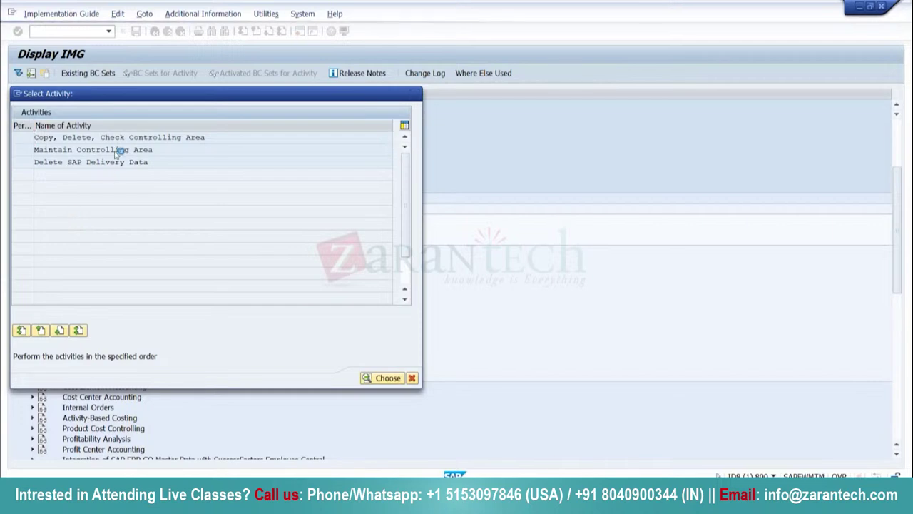
pyautogui.doubleClick(117, 150)
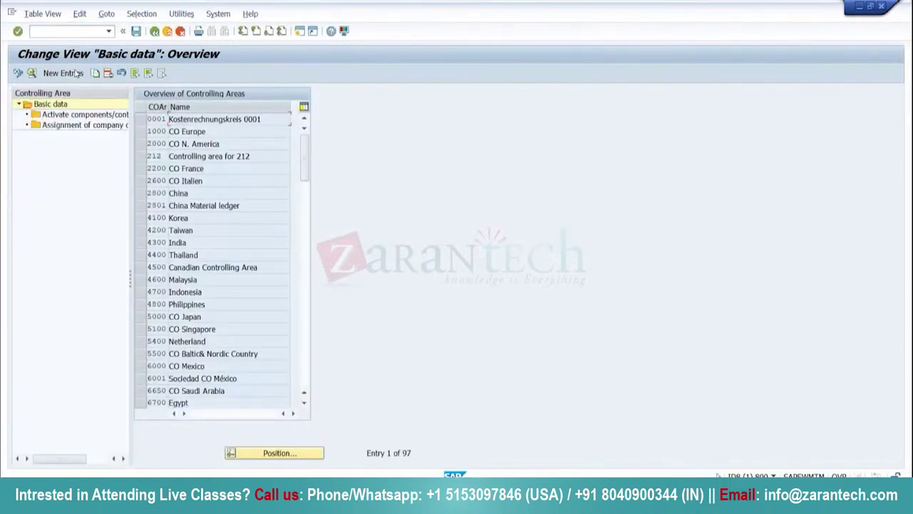
# Start a new controlling area CFS1 named 'CO area for CFS1'
pyautogui.click(77, 73)
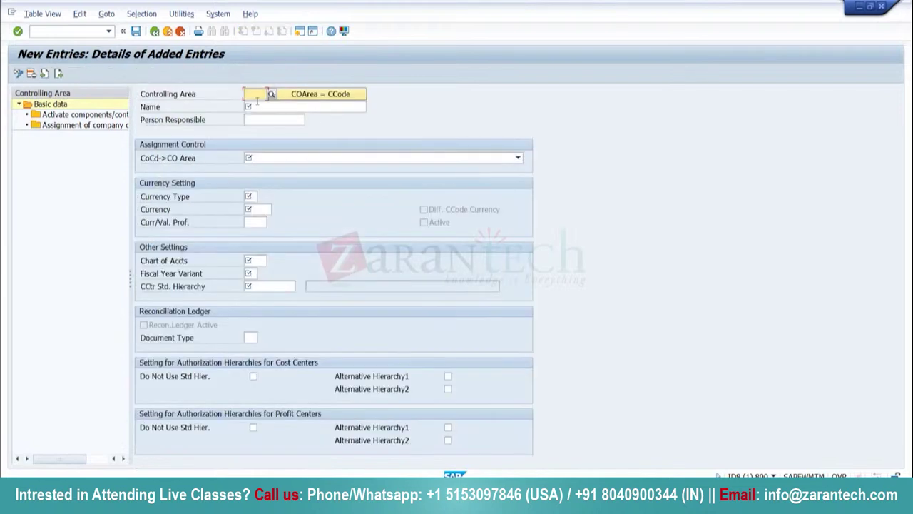
pyautogui.write('CFS1')
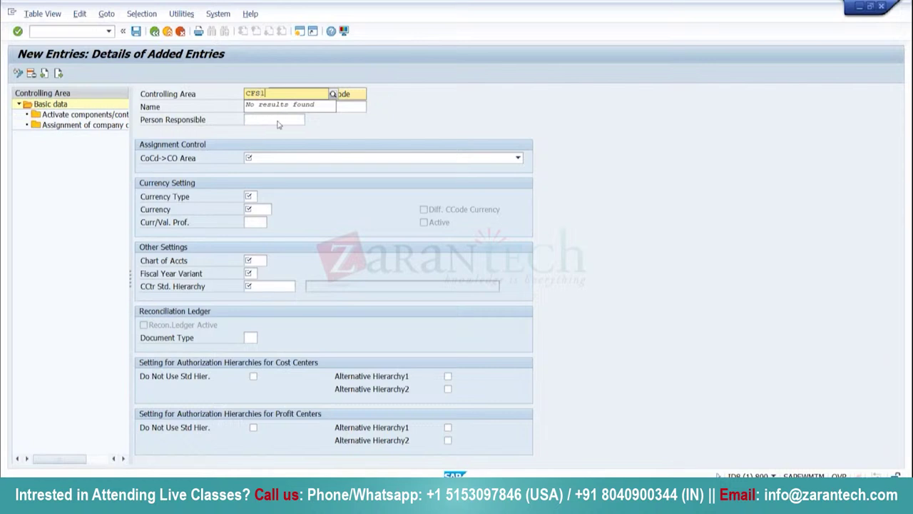
pyautogui.press('Return')
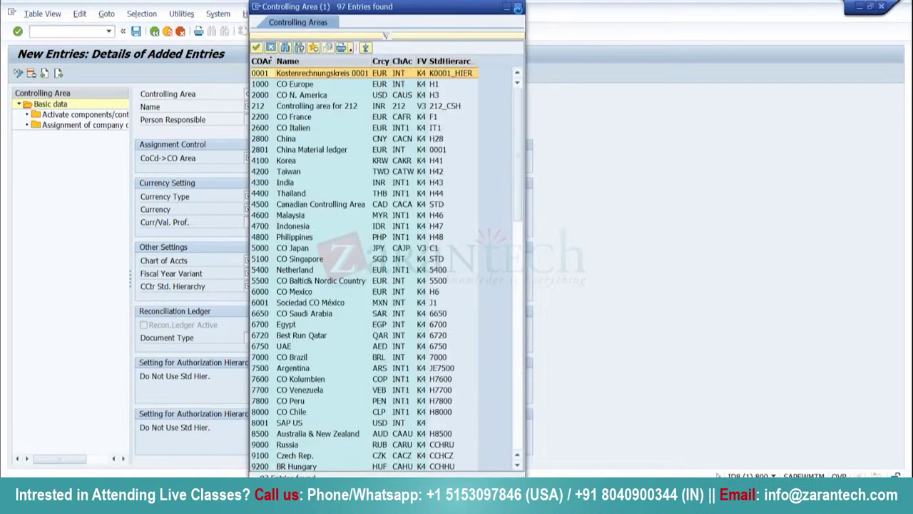
pyautogui.press('Escape')
pyautogui.click(271, 118)
pyautogui.write('CO area for CF01')
pyautogui.click(271, 117)
pyautogui.press('BackSpace')
pyautogui.press('BackSpace')
pyautogui.press('BackSpace')
pyautogui.write('s')
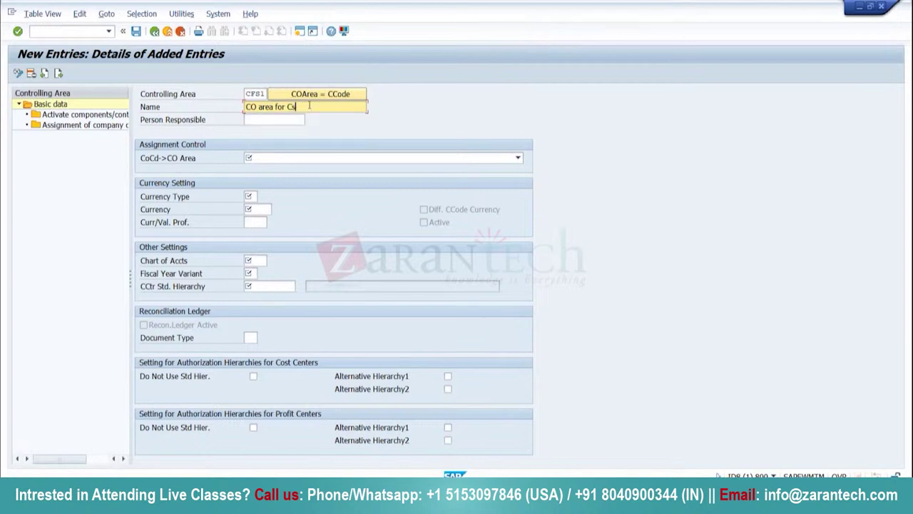
pyautogui.press('BackSpace')
pyautogui.write('F')
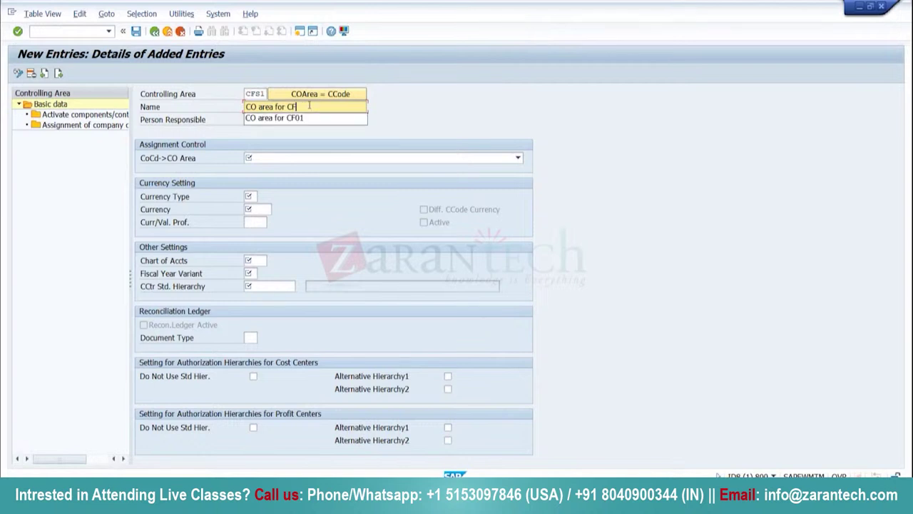
pyautogui.write('S')
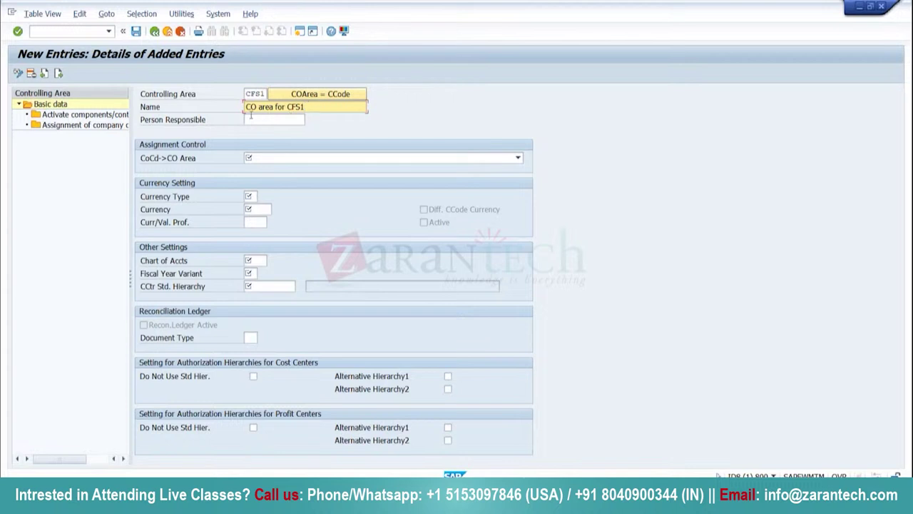
pyautogui.write('1')
# Make CFS1 the same as company code, with currency type 10 and currency EUR
pyautogui.click(246, 157)
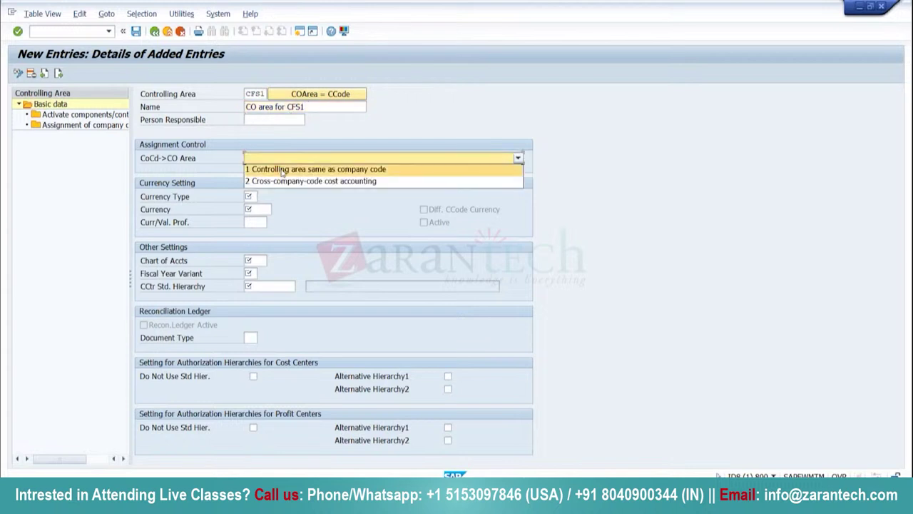
pyautogui.click(284, 169)
pyautogui.click(250, 196)
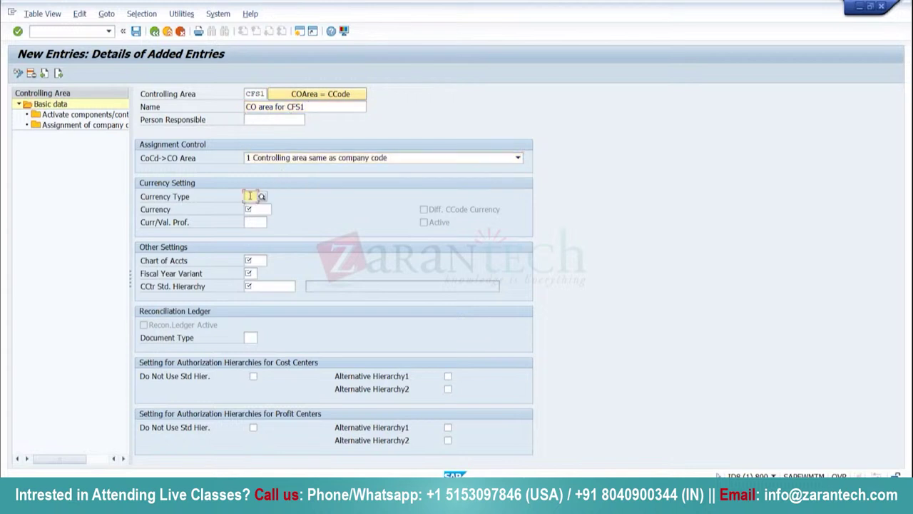
pyautogui.write('10')
pyautogui.click(254, 209)
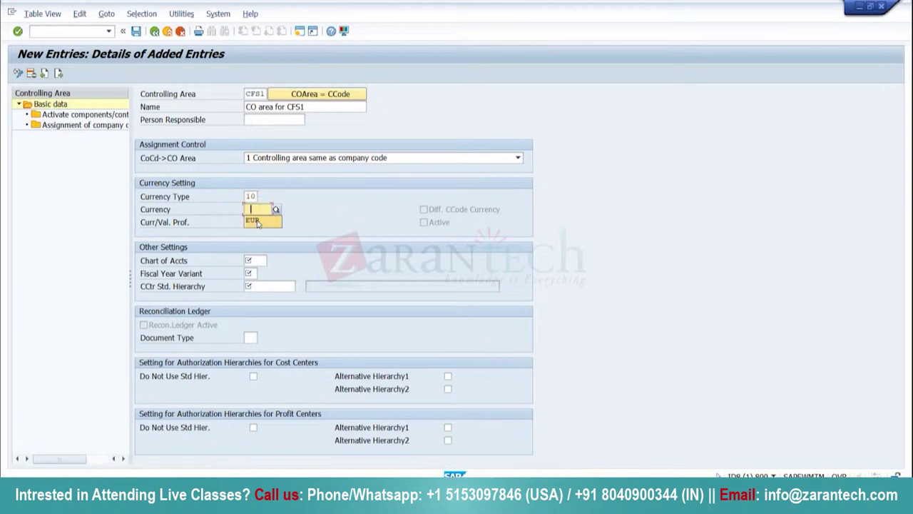
pyautogui.click(255, 221)
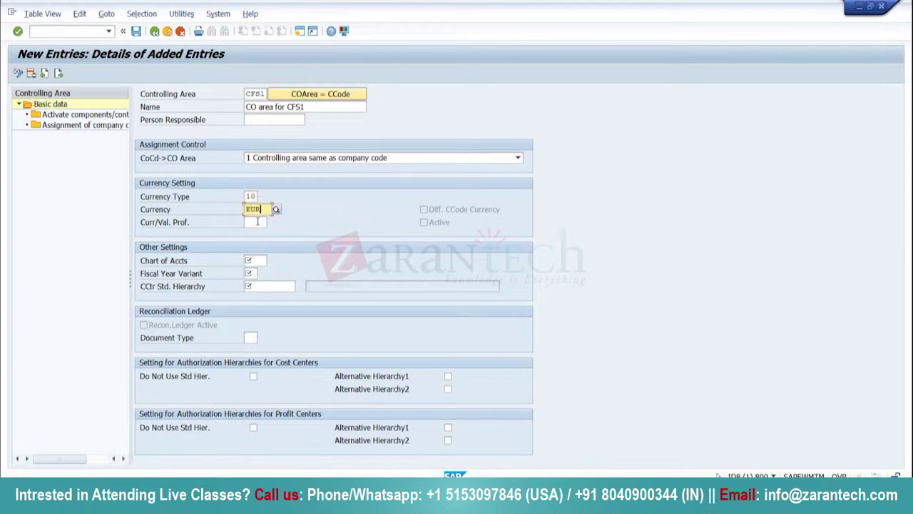
# Enter chart of accounts CF01, fiscal year variant K4 and hierarchy CFS1, then check the entry
pyautogui.click(255, 260)
pyautogui.write('CF01')
pyautogui.click(257, 273)
pyautogui.click(254, 284)
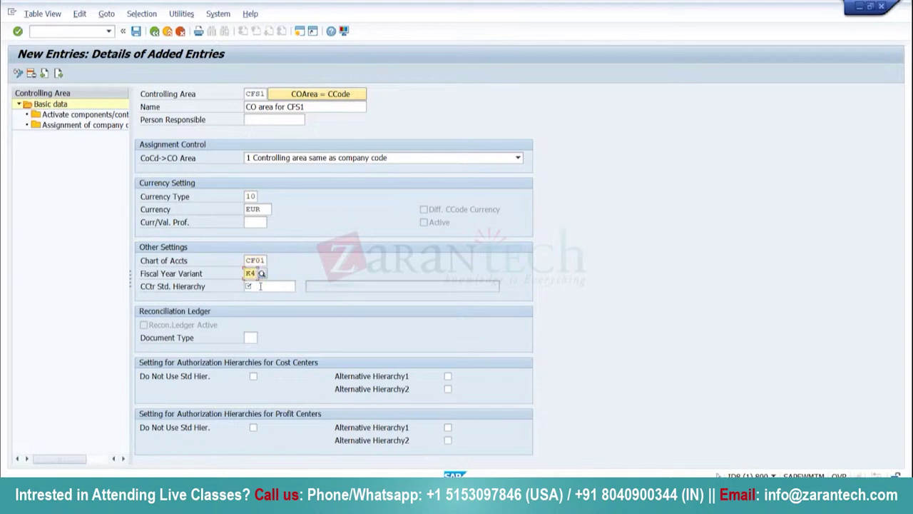
pyautogui.click(260, 286)
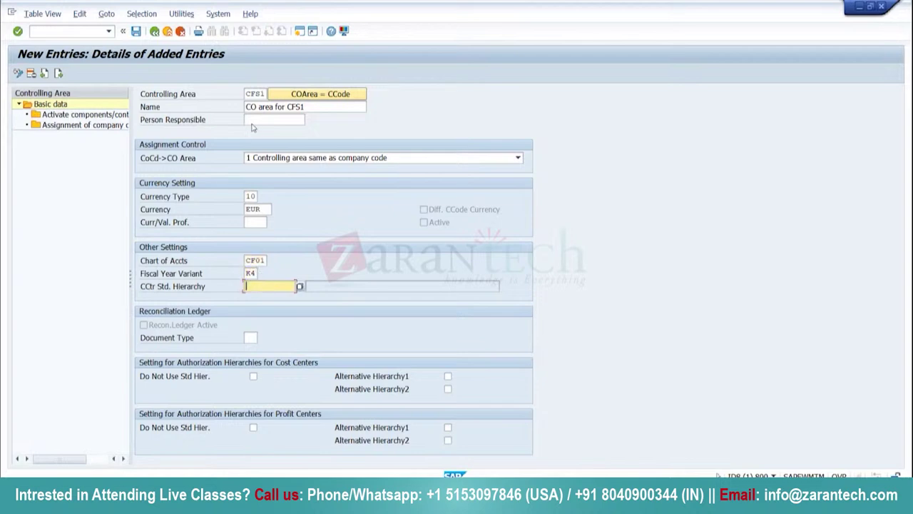
pyautogui.click(246, 93)
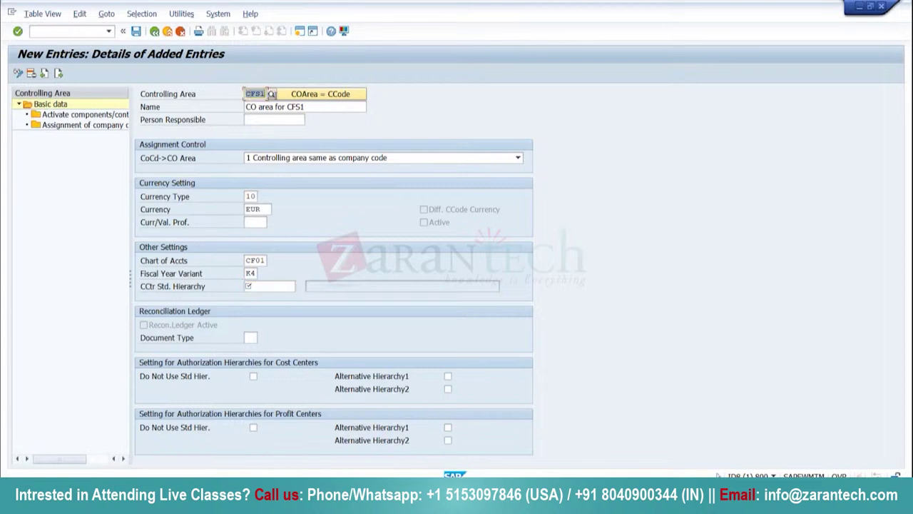
pyautogui.click(261, 286)
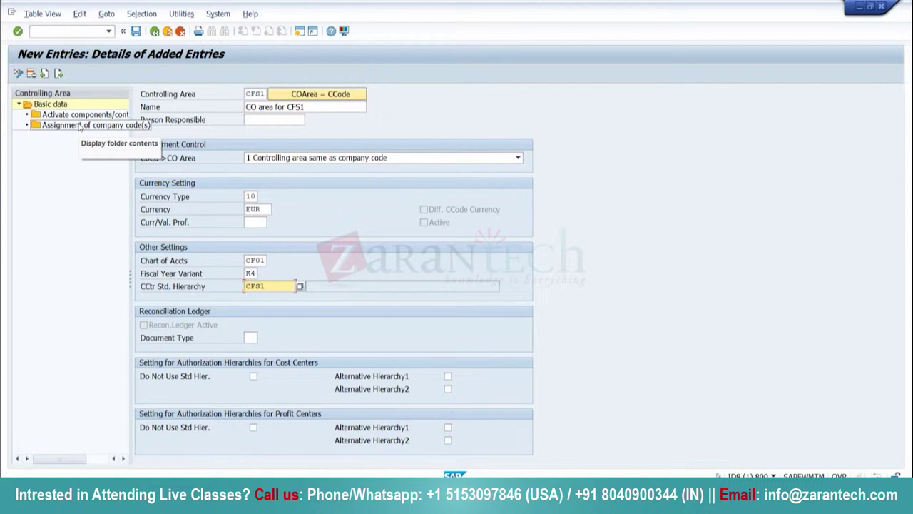
pyautogui.click(136, 31)
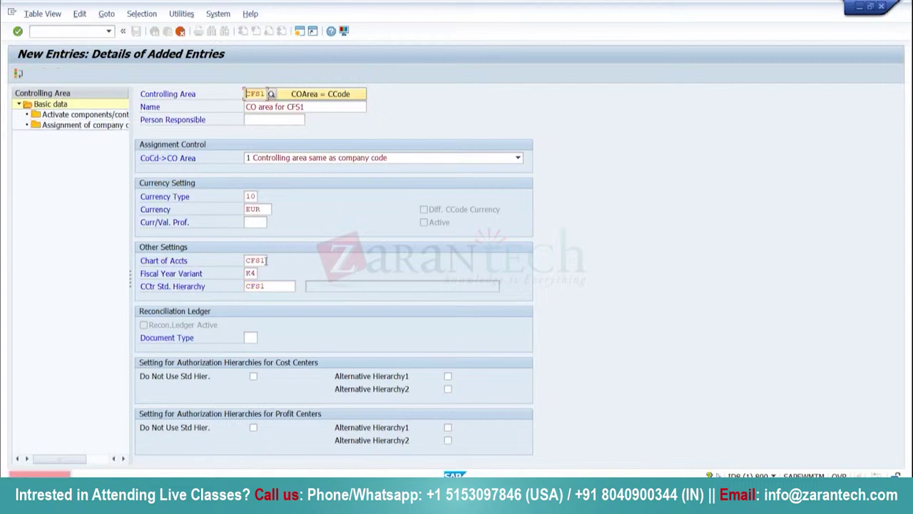
# Run /OBY6 and accept viewing the locked company code data in display mode
pyautogui.click(69, 32)
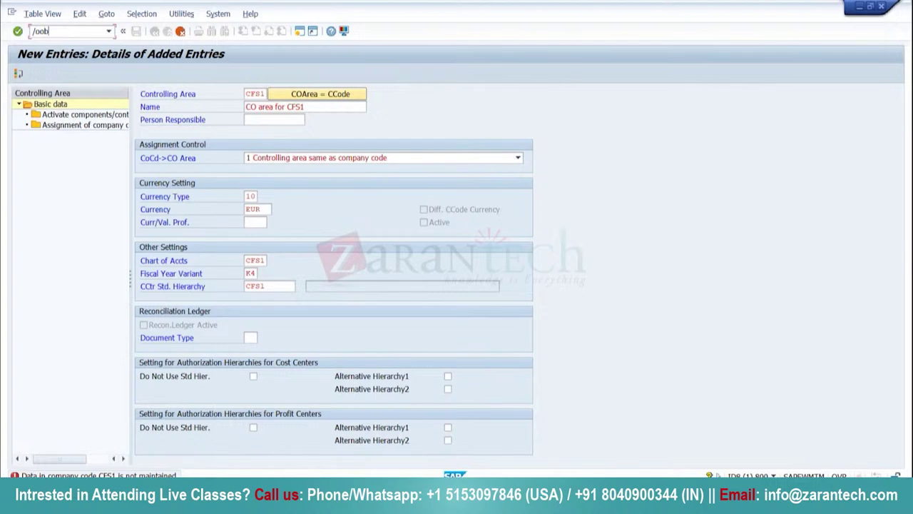
pyautogui.press('Return')
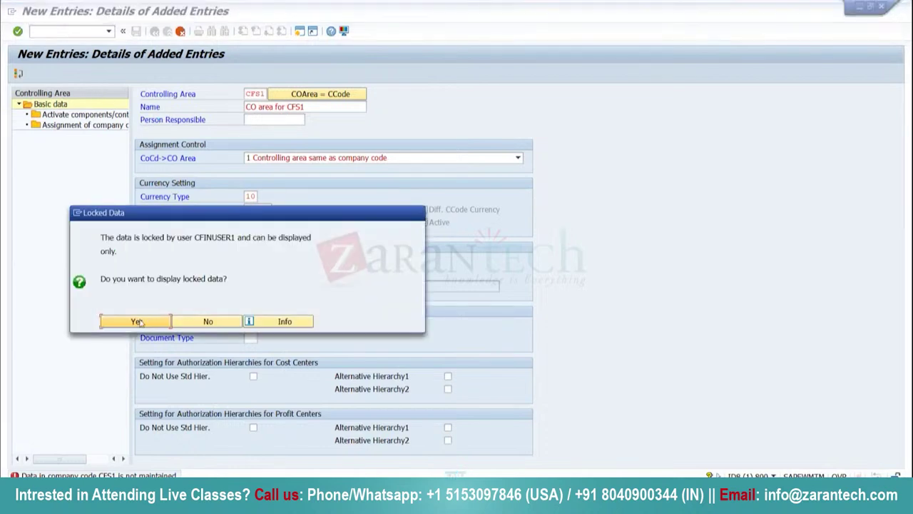
pyautogui.click(143, 321)
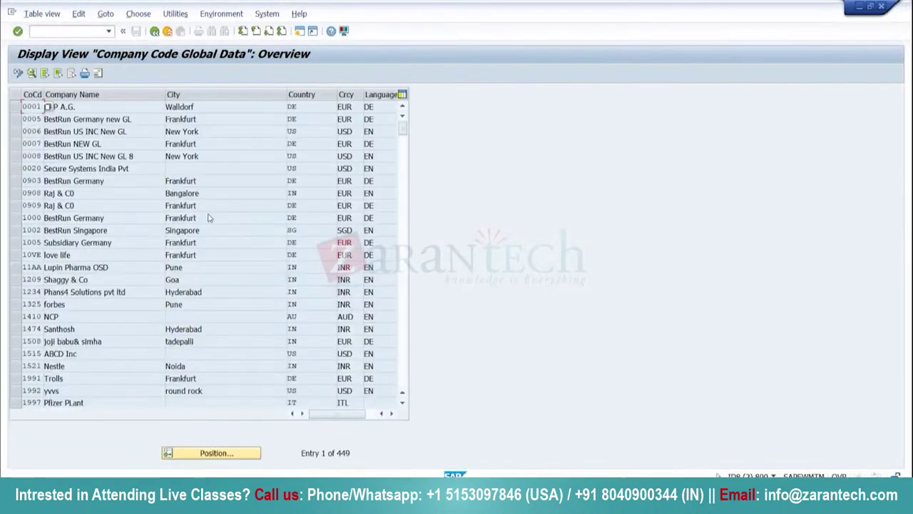
# Cancel the unfinished controlling area entry without saving, returning to the company code list
pyautogui.hotkey('alt', 'Tab')
pyautogui.click(181, 31)
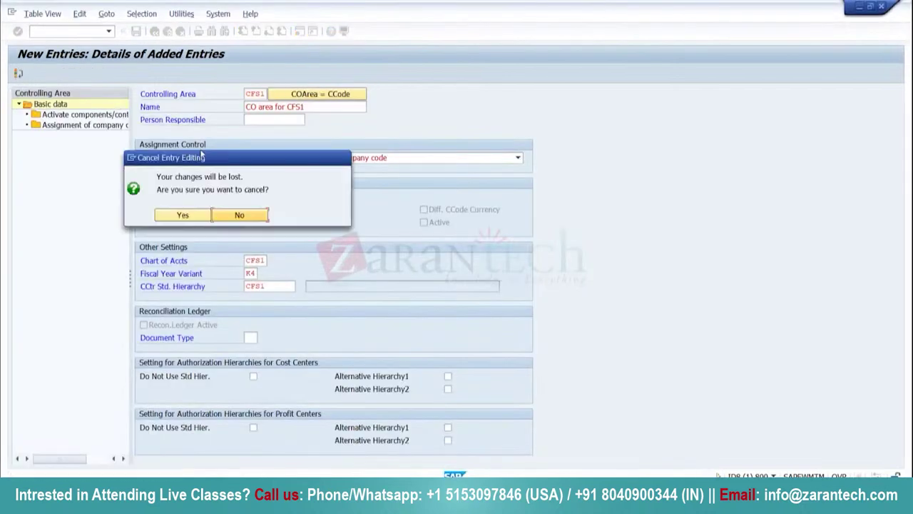
pyautogui.click(184, 214)
pyautogui.hotkey('alt', 'Tab')
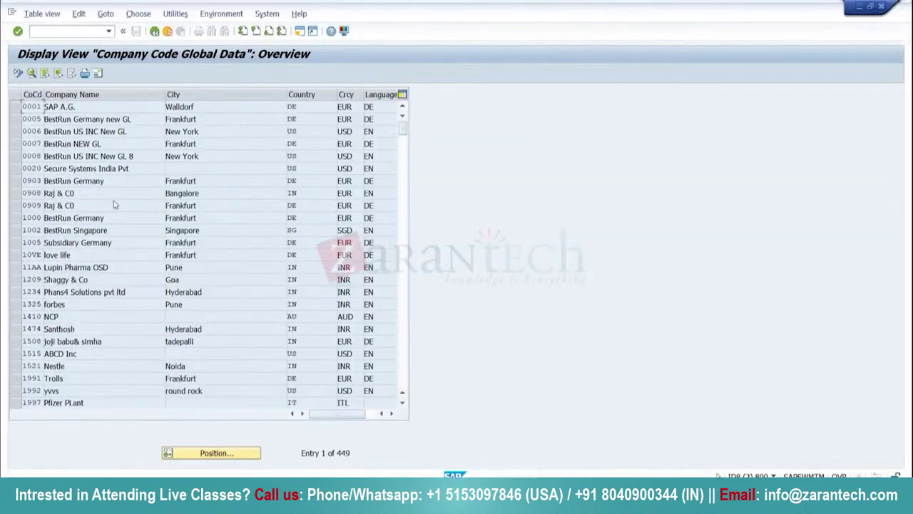
# Dismiss the data-locked notice and bring the Company Code Global Data window forward
pyautogui.click(42, 13)
pyautogui.click(30, 28)
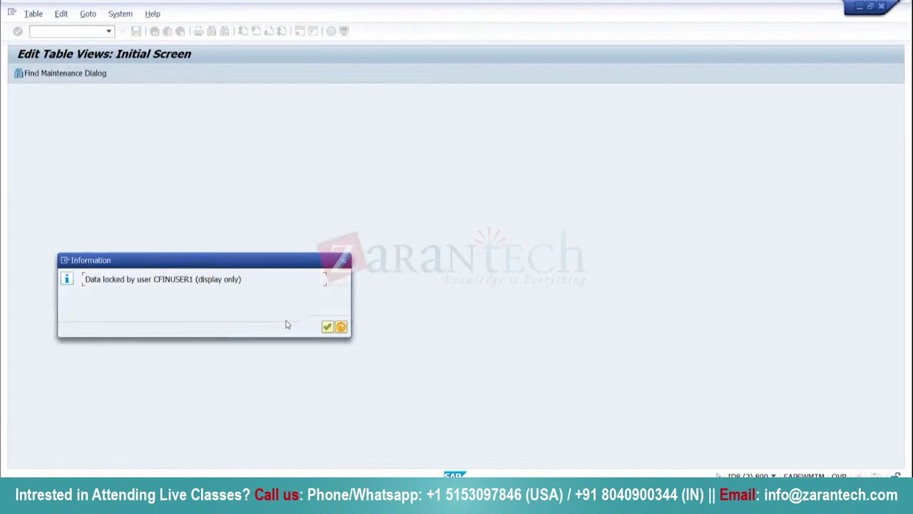
pyautogui.click(330, 328)
pyautogui.moveTo(400, 476)
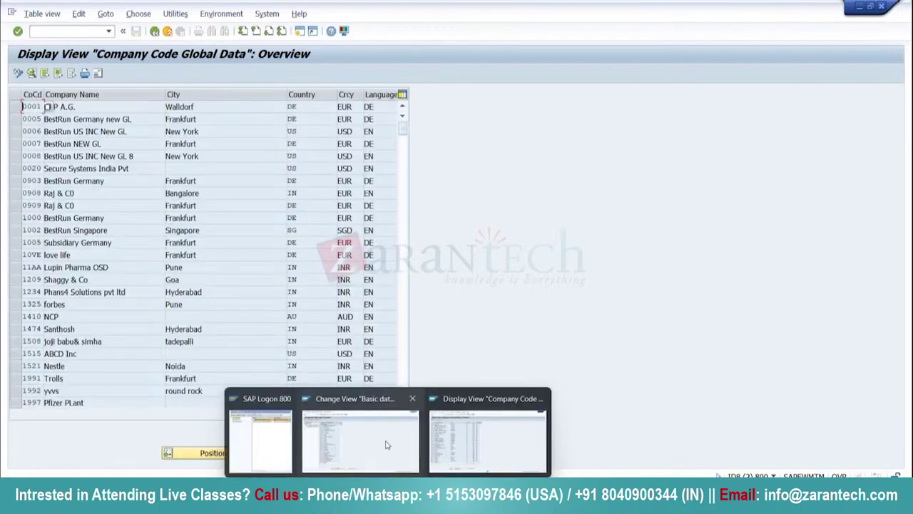
pyautogui.click(357, 442)
pyautogui.click(155, 30)
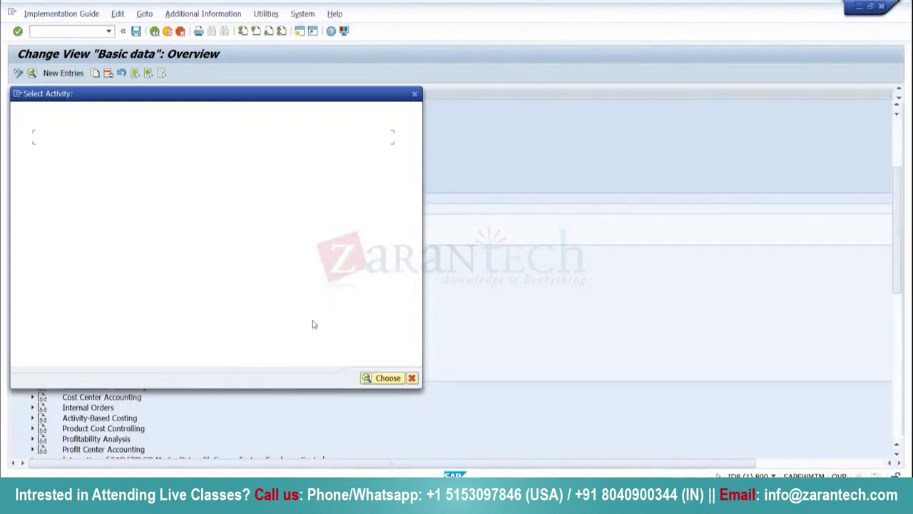
pyautogui.moveTo(399, 476)
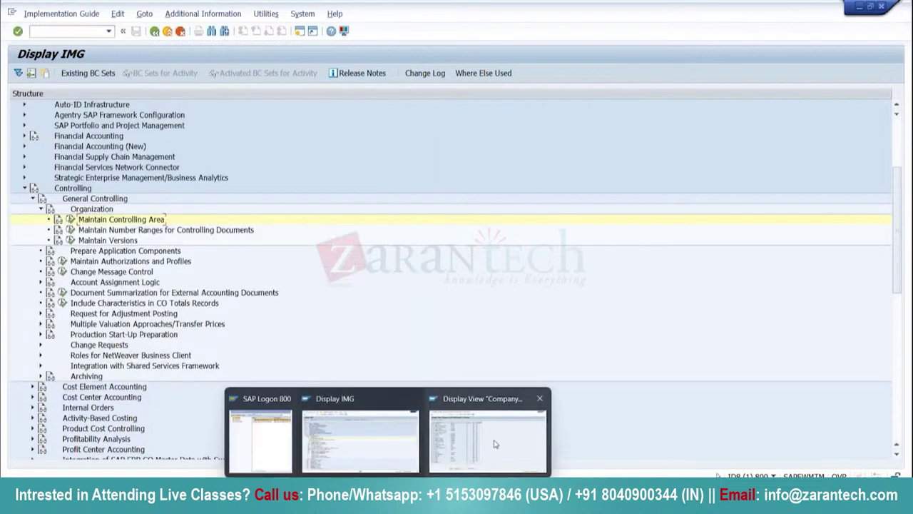
pyautogui.click(805, 438)
# Assign chart of accounts CFS1 to company code CFS1, save under a customizing request, and switch to display
pyautogui.hotkey('ctrl', 'F1')
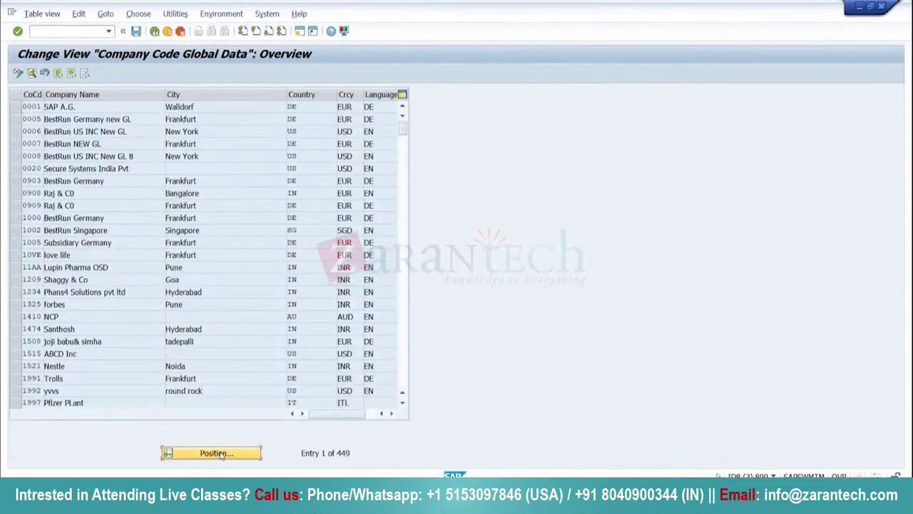
pyautogui.click(182, 452)
pyautogui.write('0001')
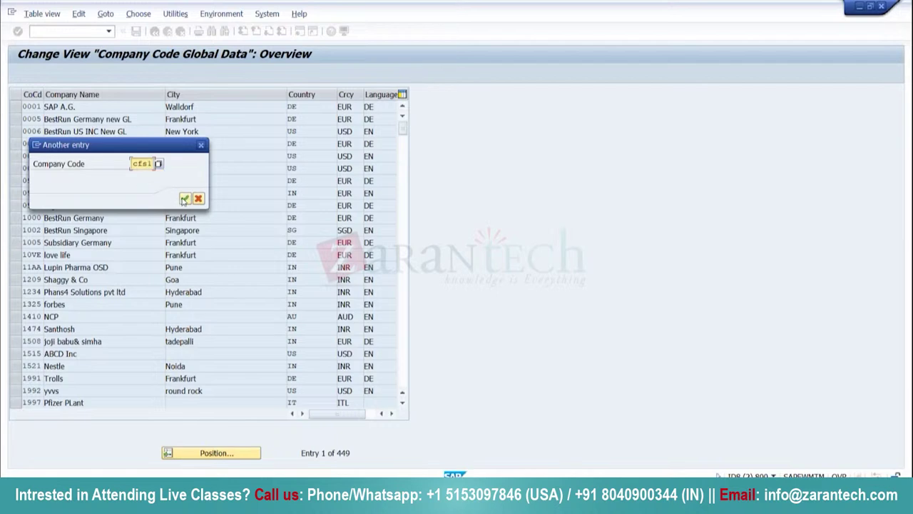
pyautogui.click(184, 198)
pyautogui.doubleClick(110, 107)
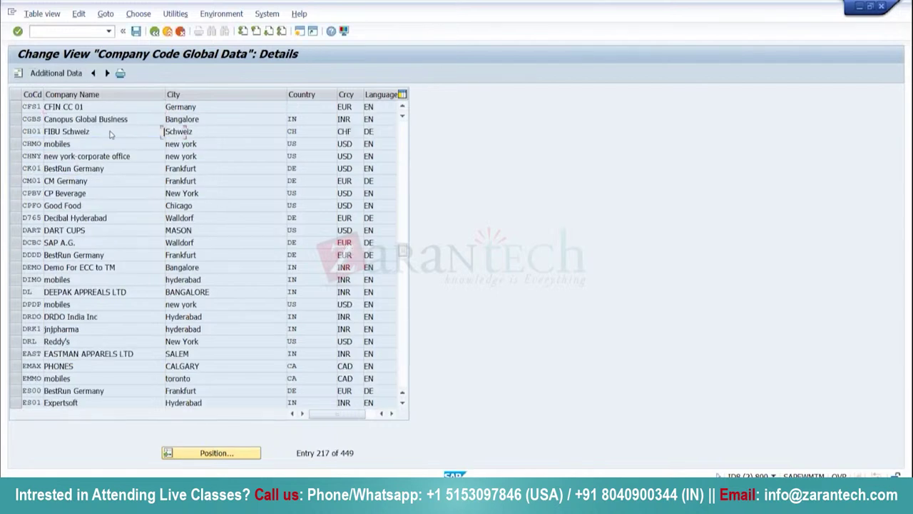
pyautogui.write('cfs1')
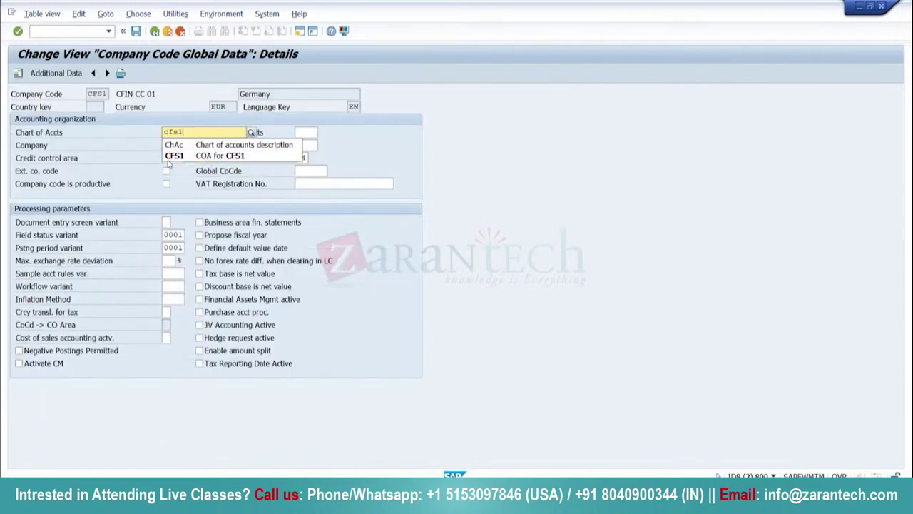
pyautogui.press('Return')
pyautogui.click(136, 31)
pyautogui.click(218, 186)
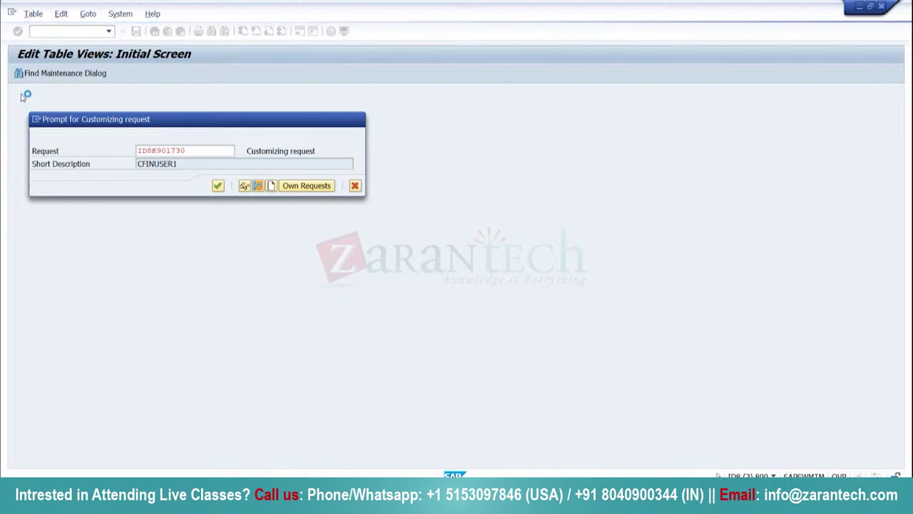
pyautogui.click(42, 14)
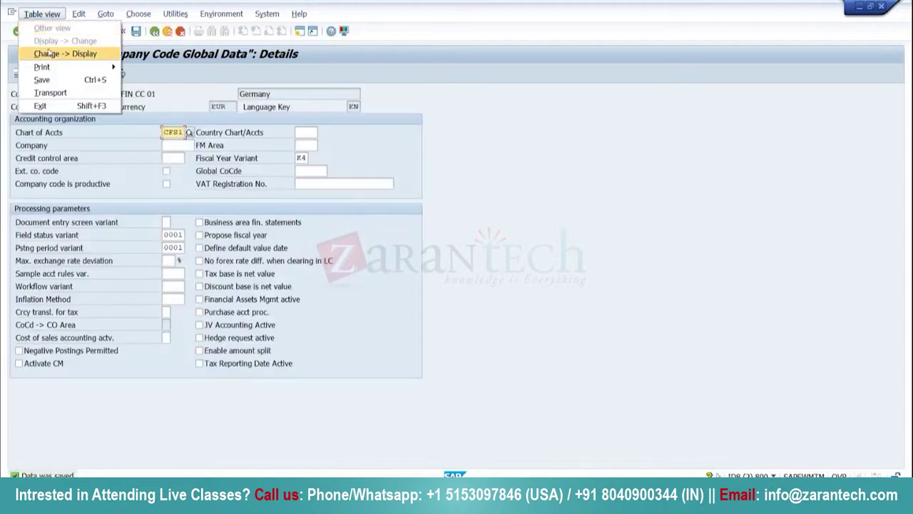
pyautogui.click(57, 51)
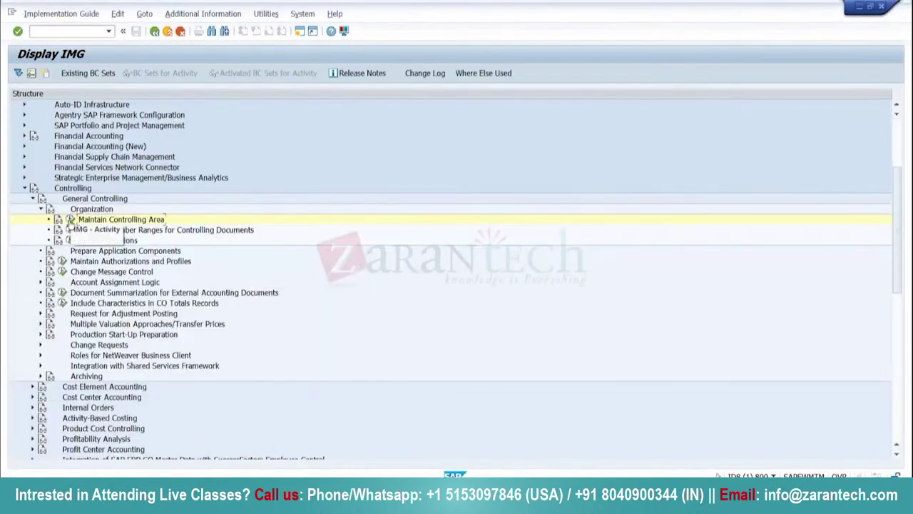
# Create a new controlling area entry CFS1 named 'CO area for CFS1'
pyautogui.click(71, 223)
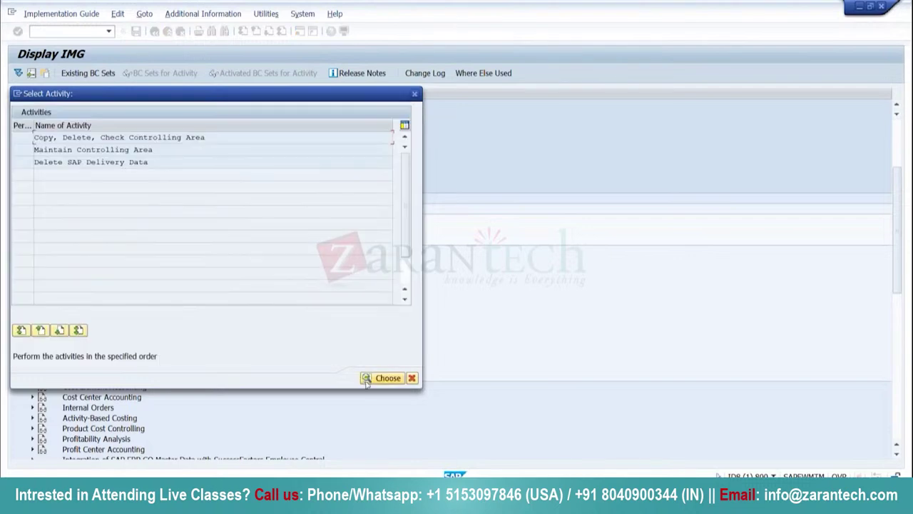
pyautogui.doubleClick(74, 151)
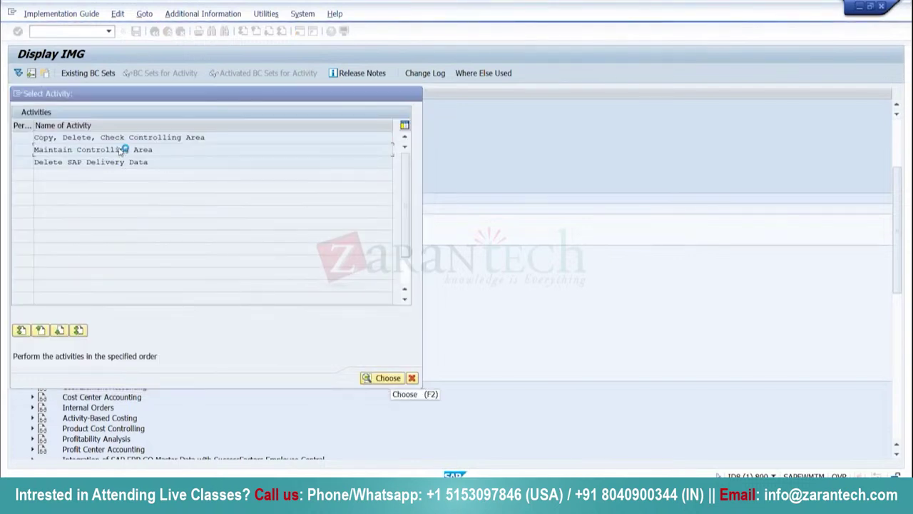
pyautogui.press('F5')
pyautogui.write('CFS1')
pyautogui.press('Tab')
pyautogui.write('CO area for CFS1')
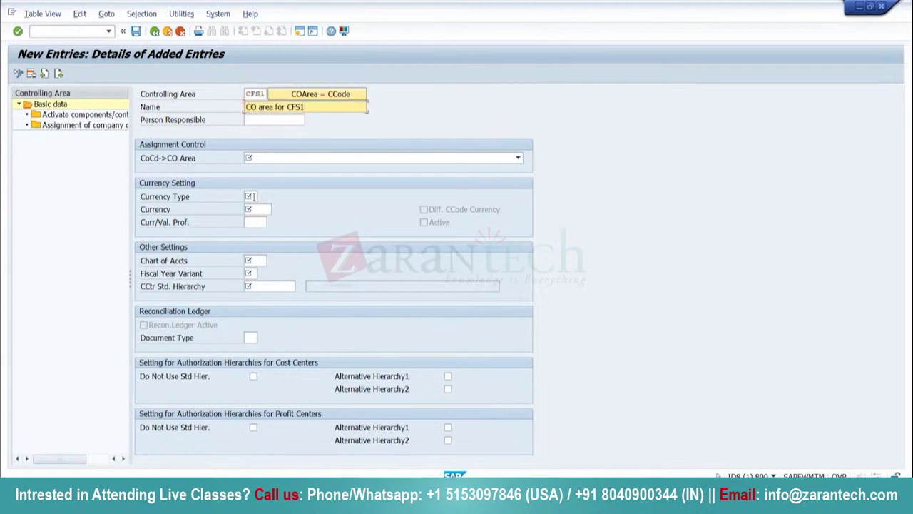
# Set currency type 10 and currency EUR for controlling area CFS1
pyautogui.click(251, 196)
pyautogui.write('10')
pyautogui.press('Tab')
pyautogui.write('EUR')
pyautogui.press('Tab')
# Enter chart of accounts CFS1, variant K4 and hierarchy CFS1, then save with a customizing request
pyautogui.click(255, 258)
pyautogui.write('CFS1')
pyautogui.click(255, 273)
pyautogui.write('K4')
pyautogui.click(253, 286)
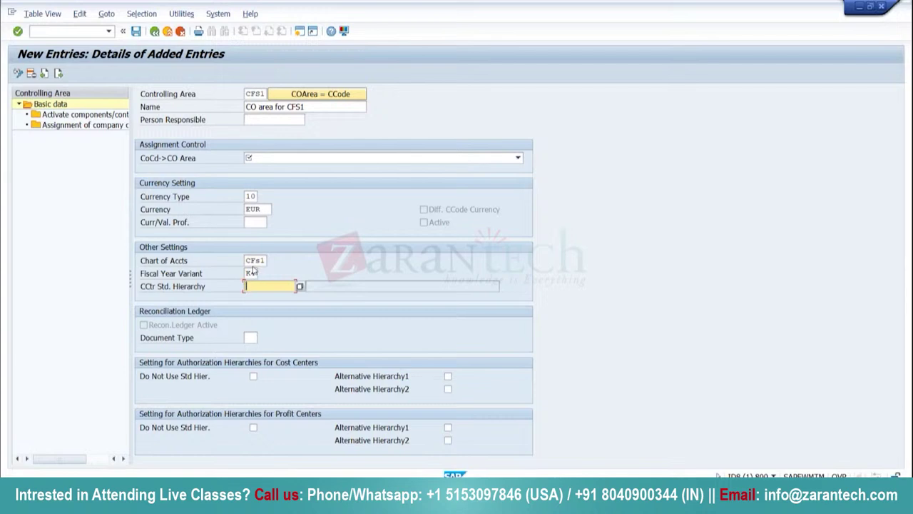
pyautogui.write('CFS1')
pyautogui.press('Return')
pyautogui.click(236, 197)
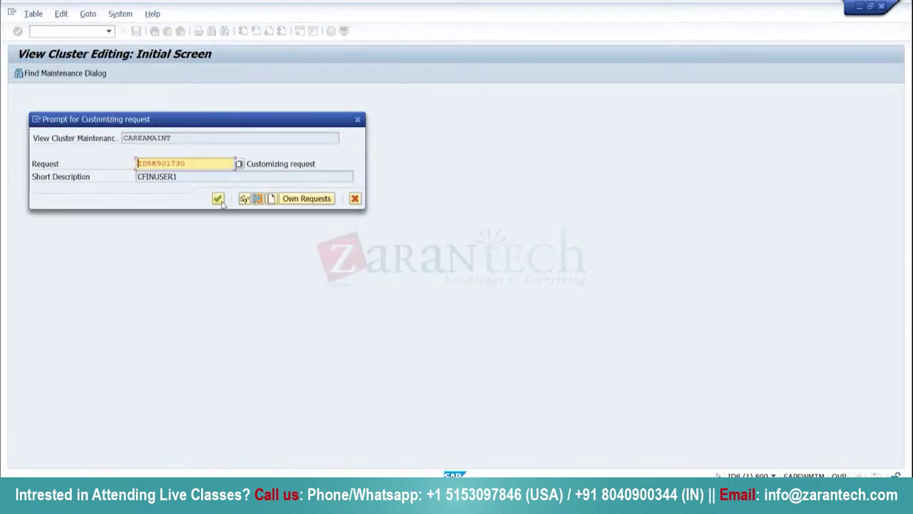
pyautogui.click(217, 199)
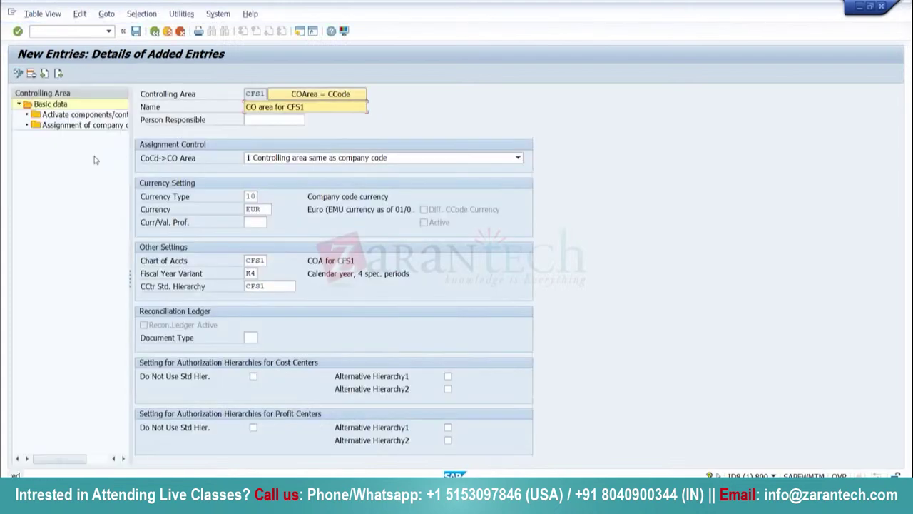
# Assign company code CFS1 to controlling area CFS1 and begin a new component activation entry
pyautogui.doubleClick(80, 125)
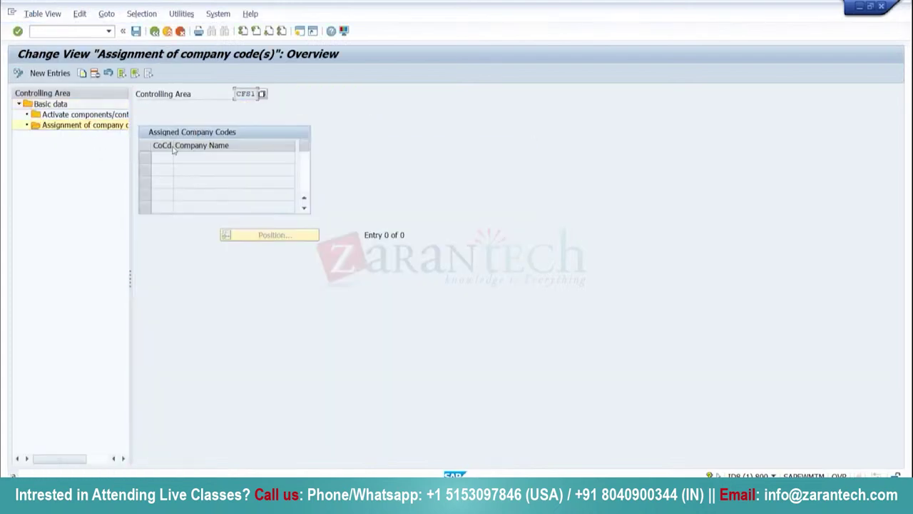
pyautogui.click(45, 73)
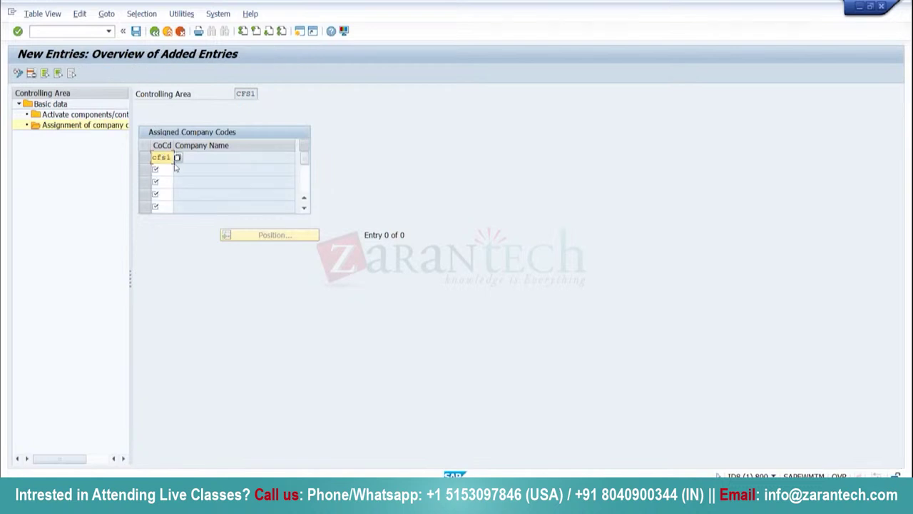
pyautogui.write('cfs1')
pyautogui.doubleClick(80, 127)
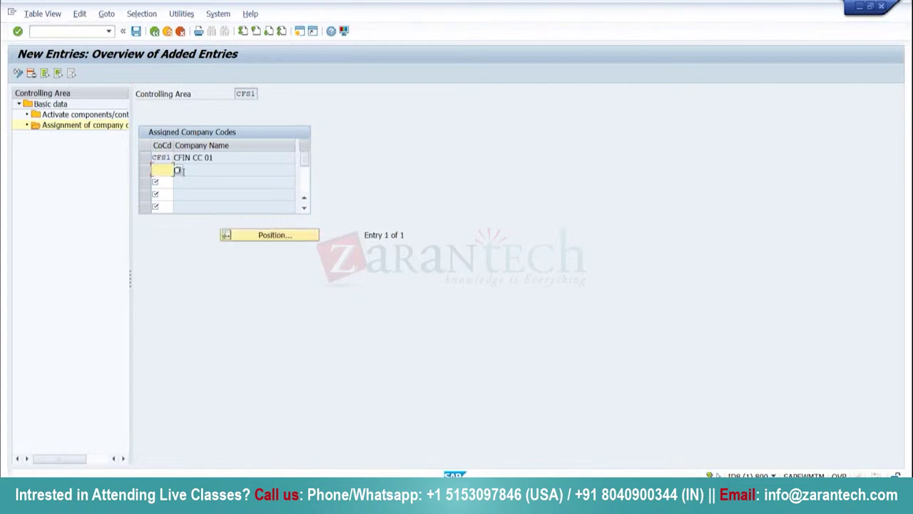
pyautogui.doubleClick(81, 114)
pyautogui.click(63, 73)
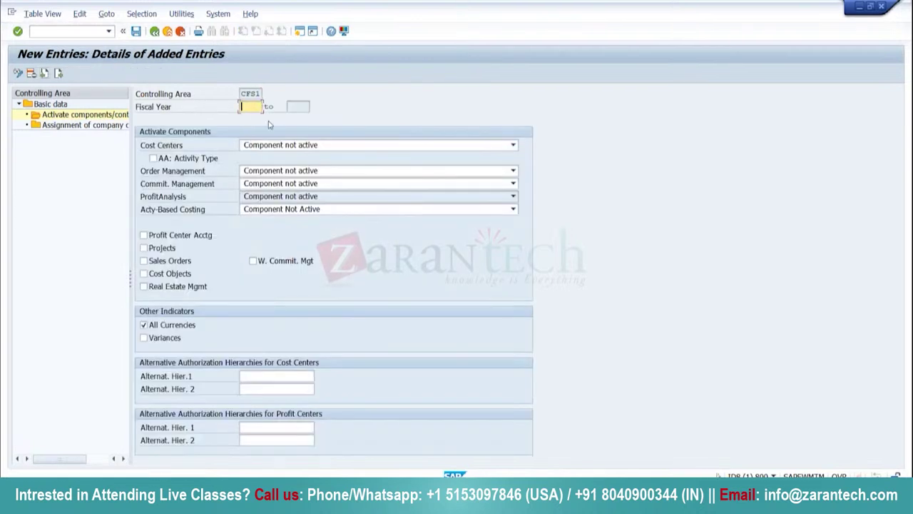
# Activate cost centers and order management from fiscal year 2021 and save, acknowledging the transport notice
pyautogui.write('2021')
pyautogui.click(250, 146)
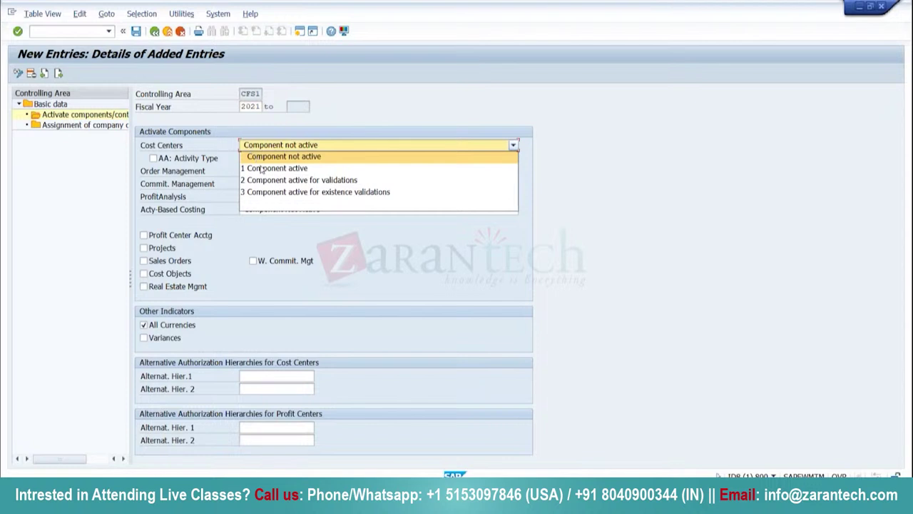
pyautogui.click(262, 170)
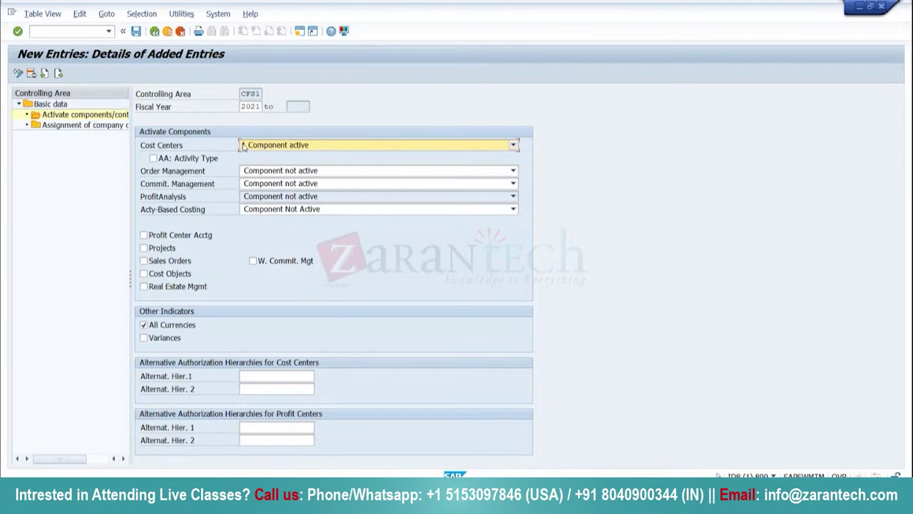
pyautogui.click(300, 174)
pyautogui.click(300, 192)
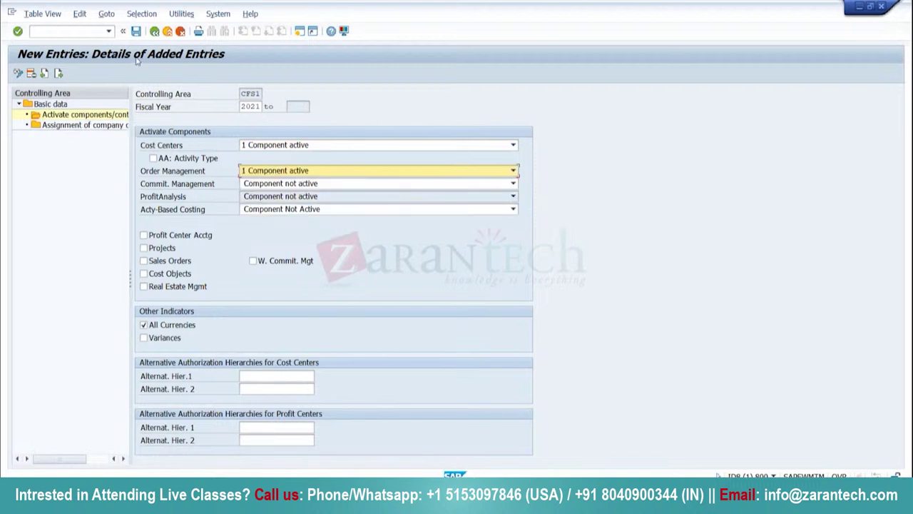
pyautogui.click(136, 32)
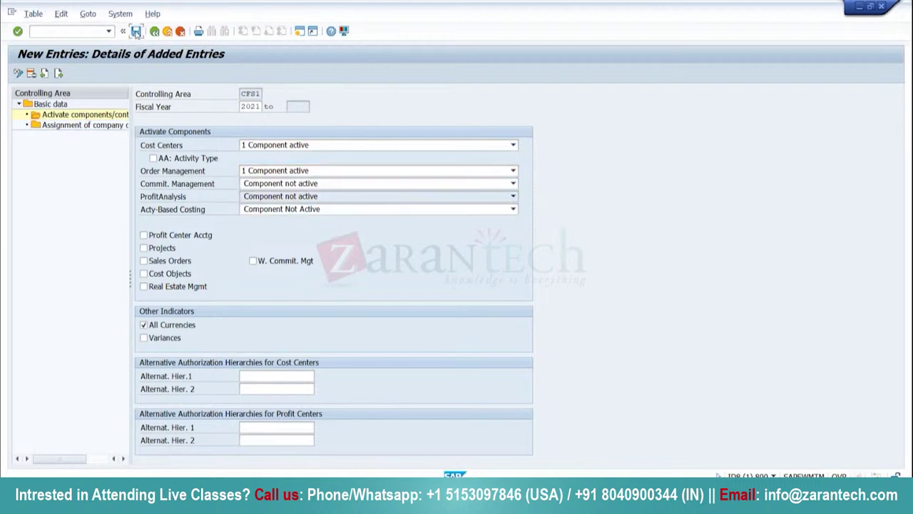
pyautogui.click(327, 339)
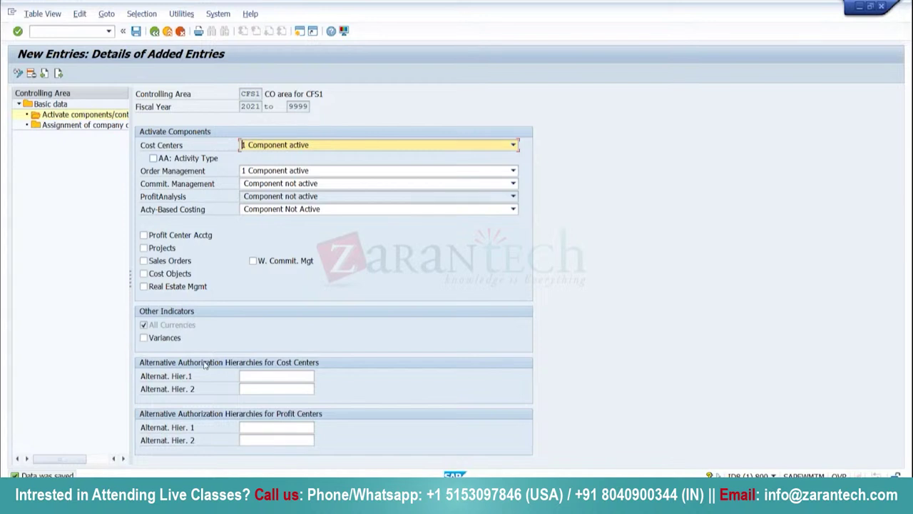
pyautogui.click(135, 31)
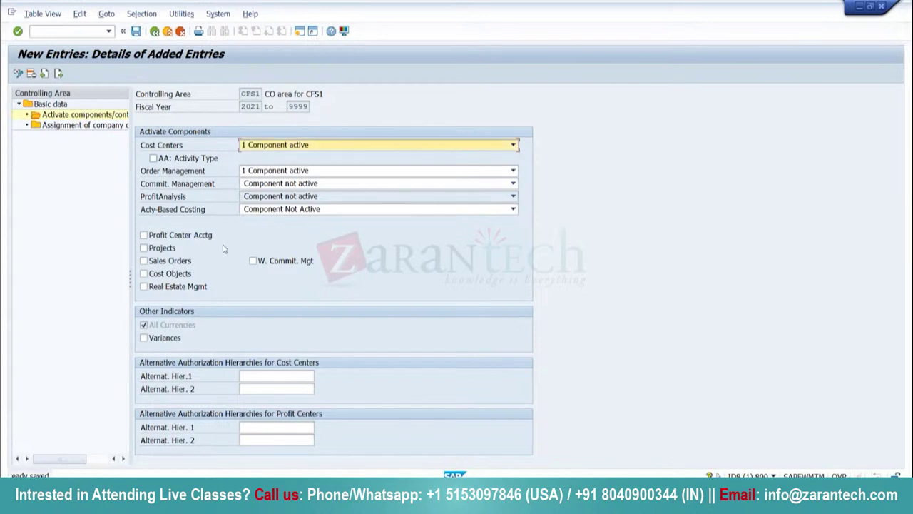
# Note the controlling area in cell C6 of the notes spreadsheet, then return to SAP GUI
pyautogui.moveTo(283, 501)
pyautogui.click(283, 435)
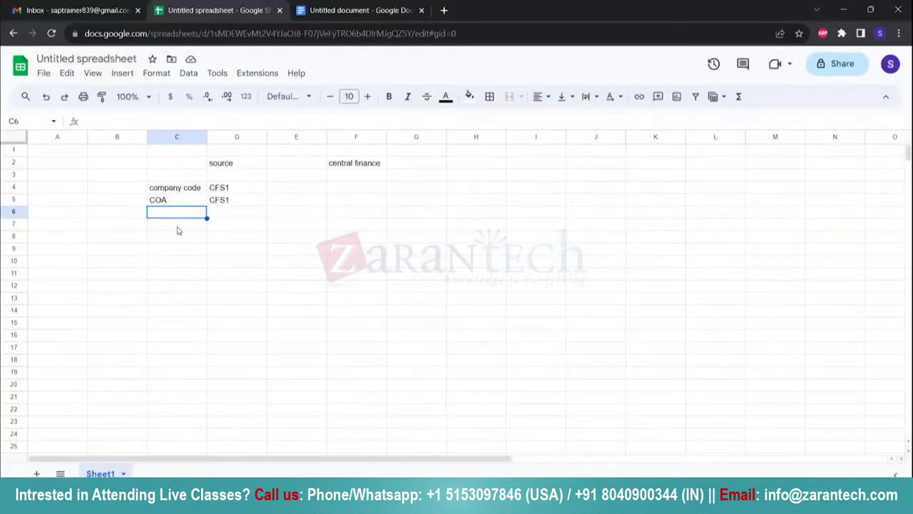
pyautogui.write('Controllin')
pyautogui.hotkey('alt', 'Tab')
pyautogui.press('F3')
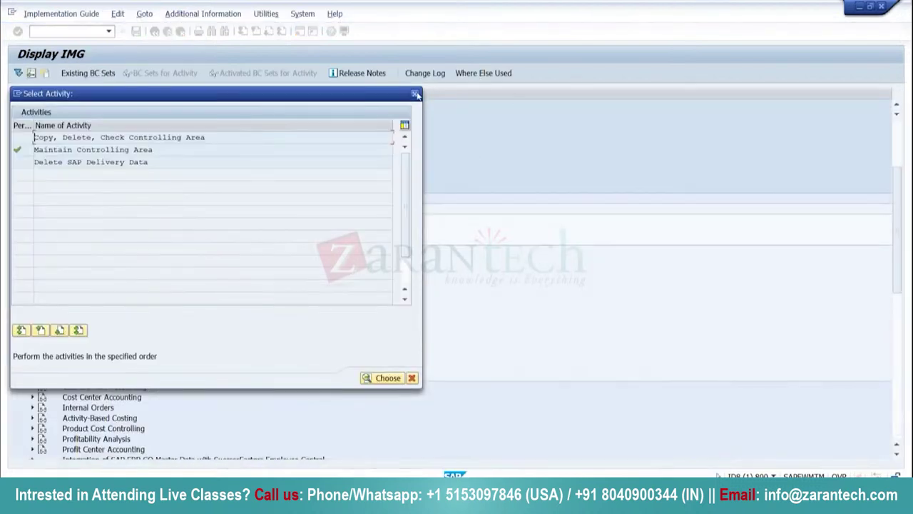
# Copy CO document number ranges from controlling area 0001 to CFS1, review the intervals, and return to the IMG
pyautogui.press('F3')
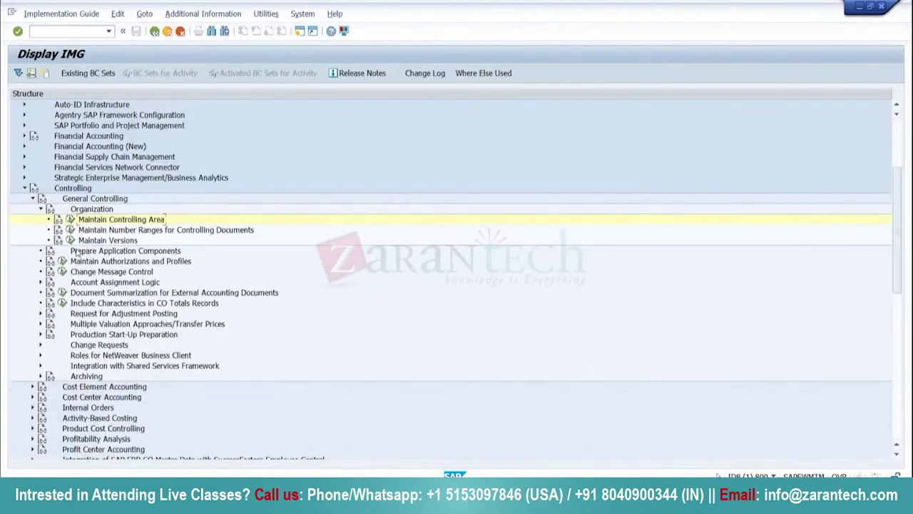
pyautogui.click(71, 229)
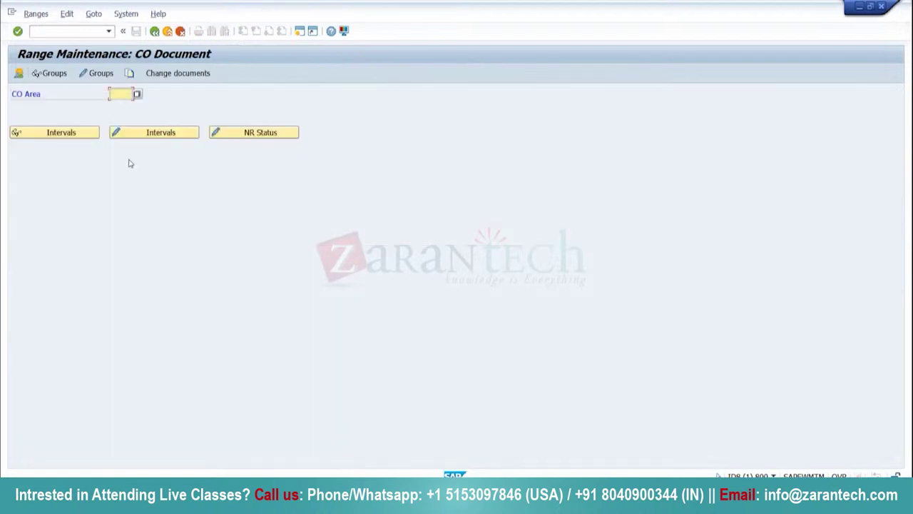
pyautogui.click(129, 73)
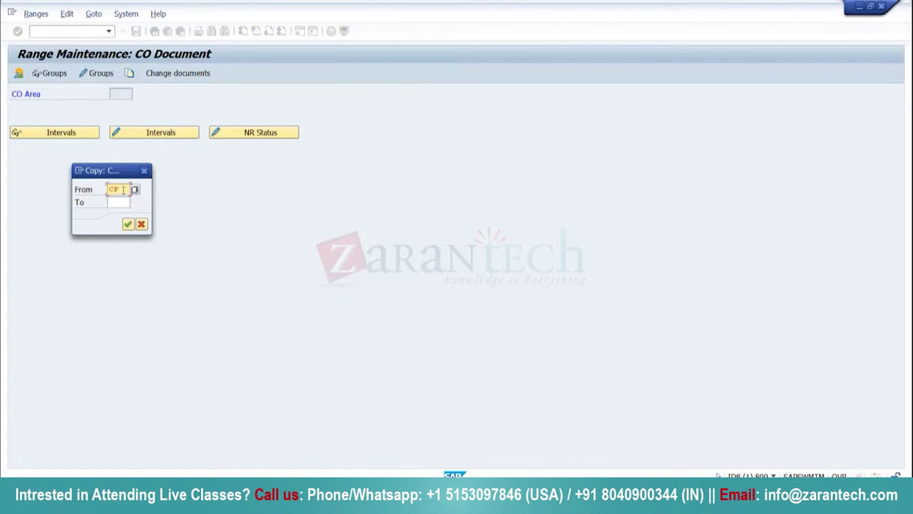
pyautogui.click(122, 204)
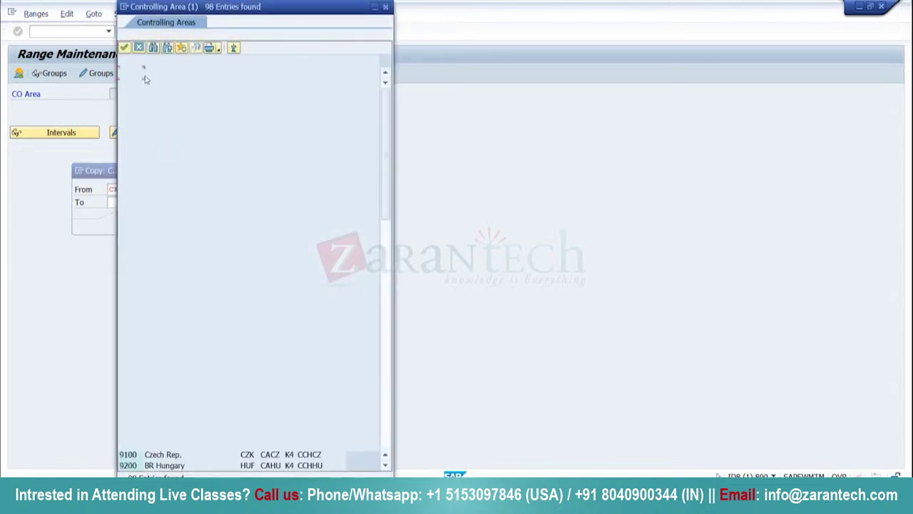
pyautogui.doubleClick(144, 79)
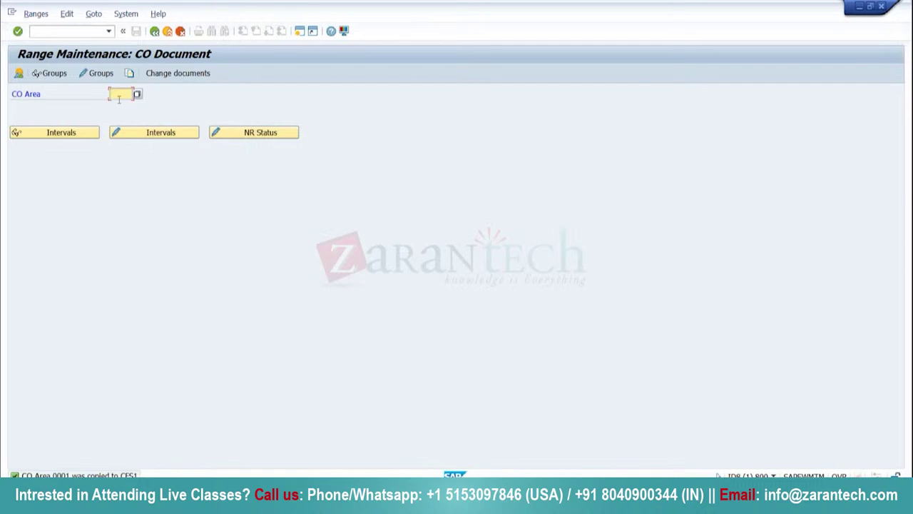
pyautogui.write('cfs1')
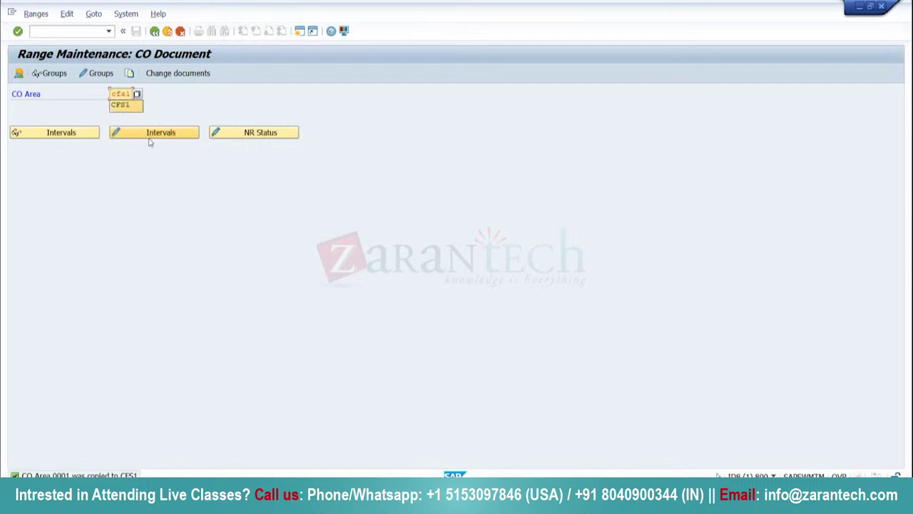
pyautogui.click(97, 132)
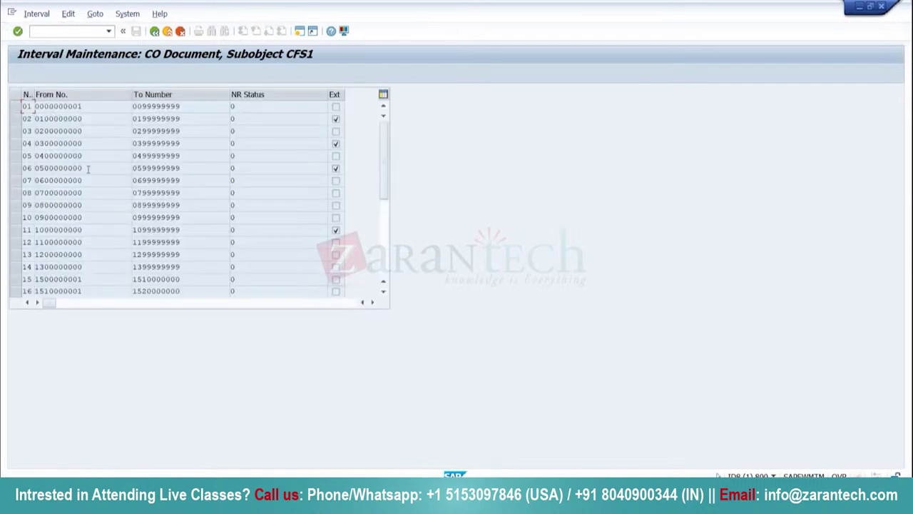
pyautogui.click(154, 31)
pyautogui.click(154, 32)
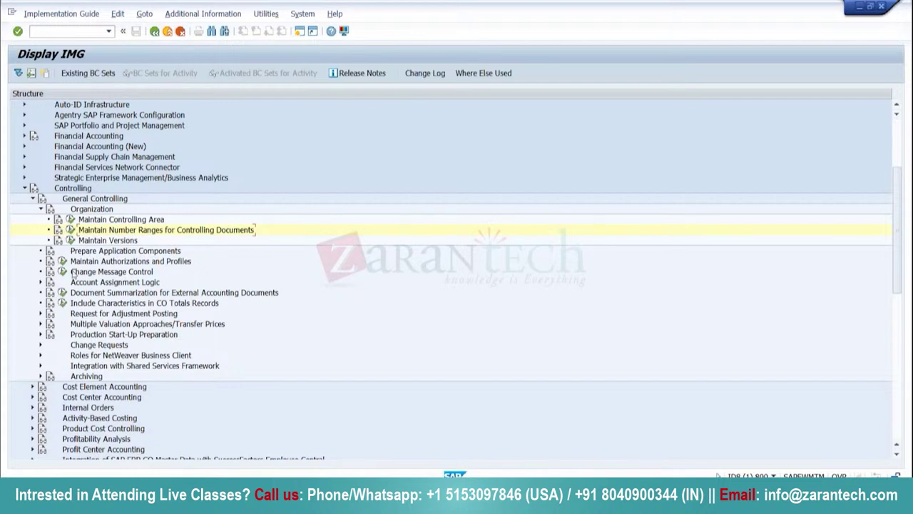
# Run Define Document Types for Entry View under Financial Accounting Global Settings > Document > Document Types
pyautogui.click(41, 209)
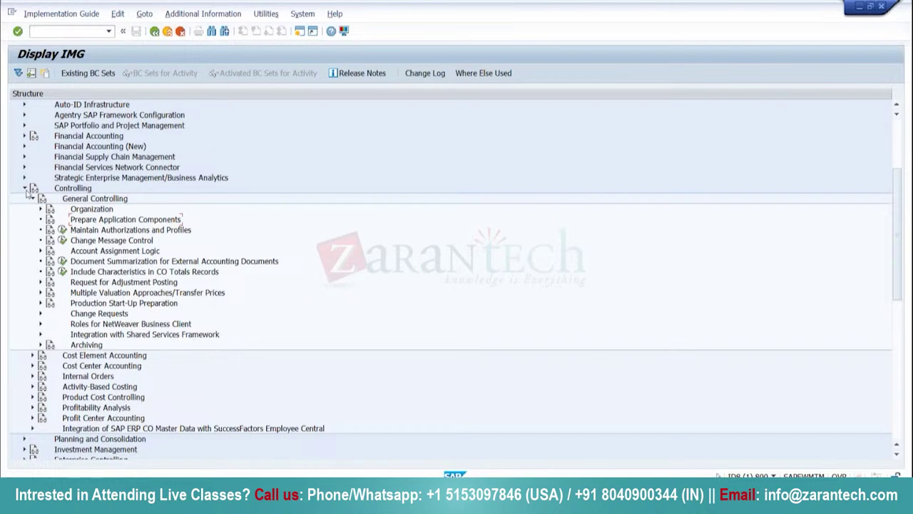
pyautogui.click(25, 188)
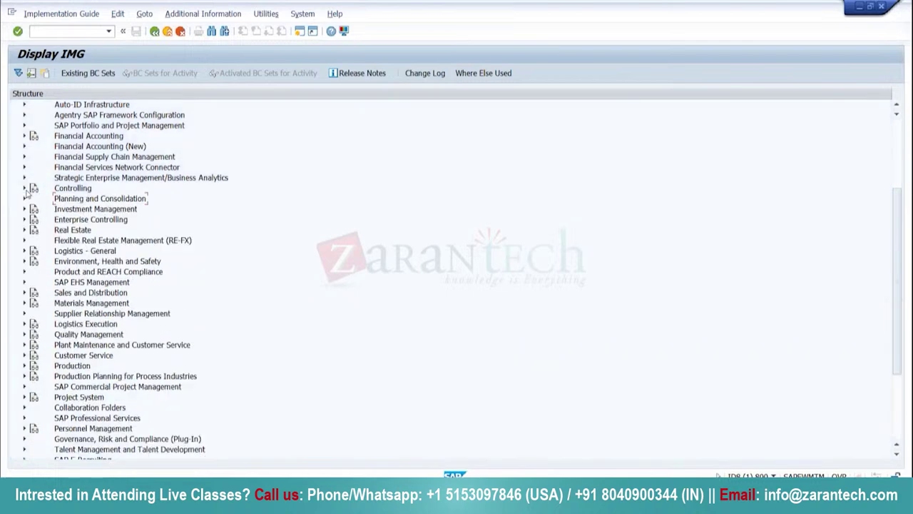
pyautogui.click(24, 146)
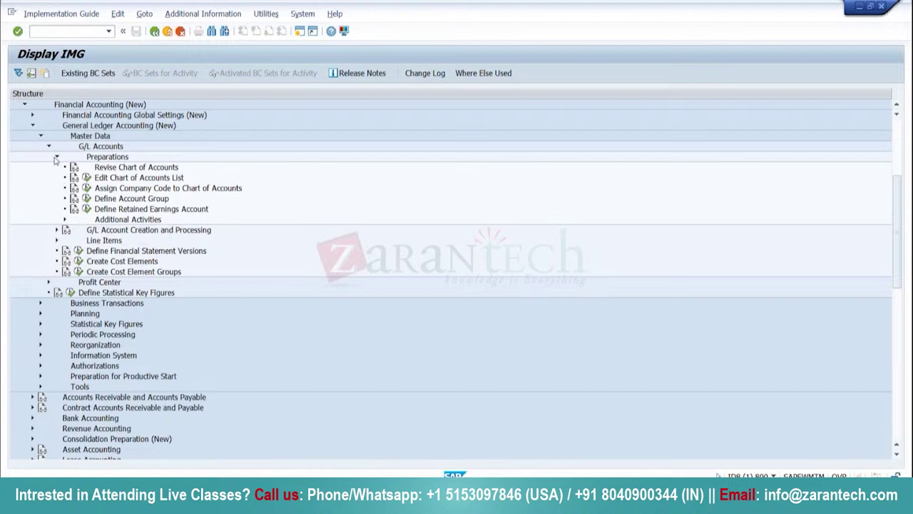
pyautogui.click(49, 147)
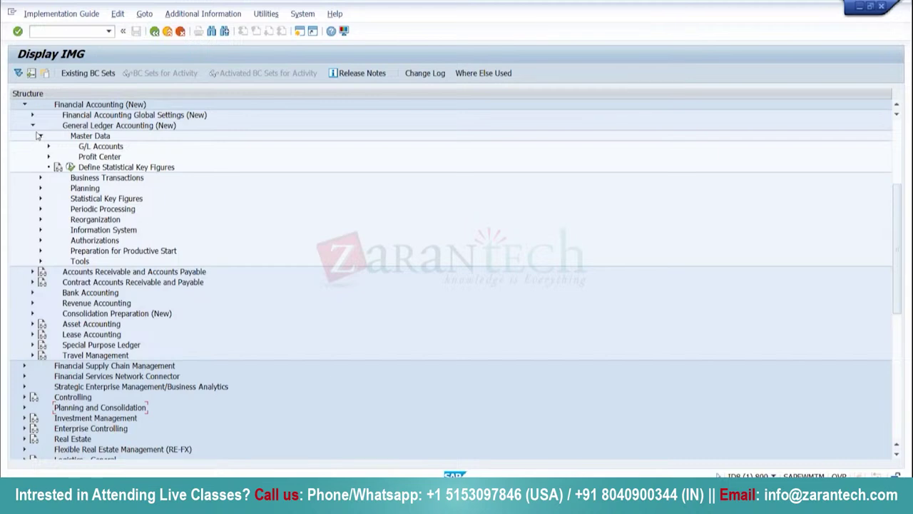
pyautogui.click(33, 125)
pyautogui.click(32, 115)
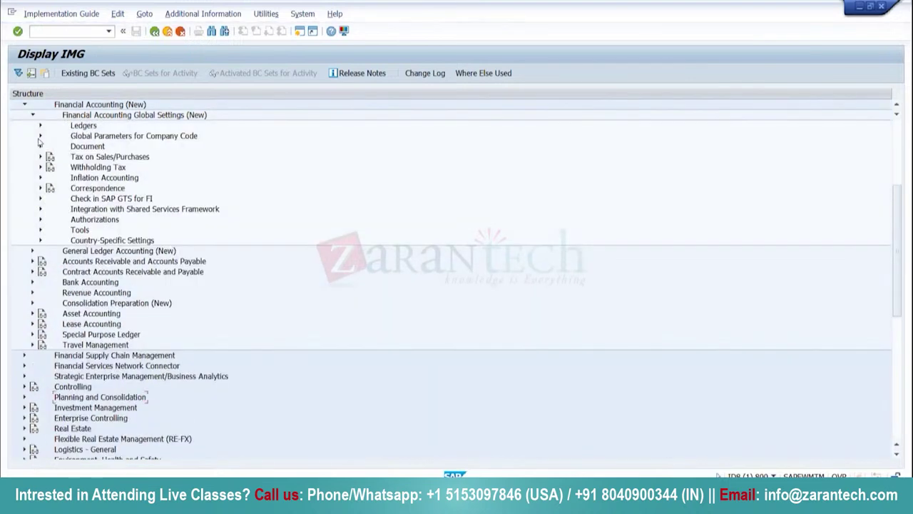
pyautogui.click(41, 146)
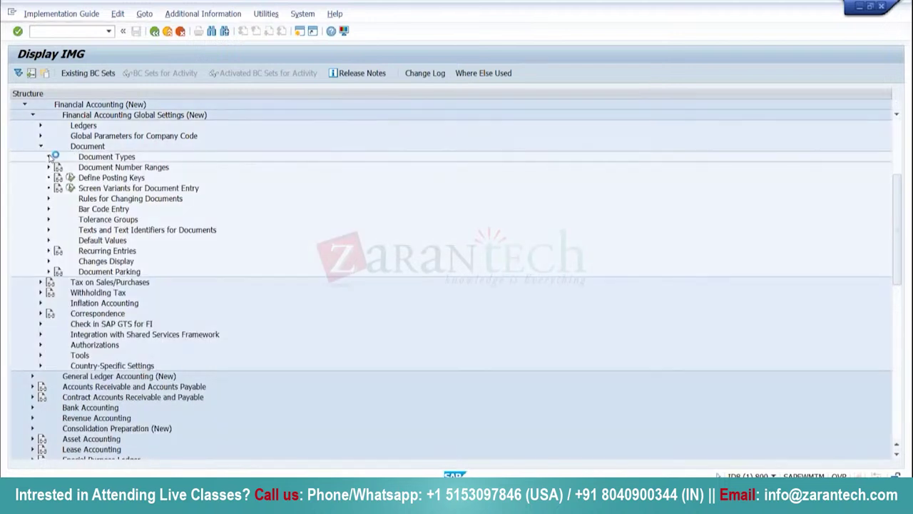
pyautogui.click(49, 157)
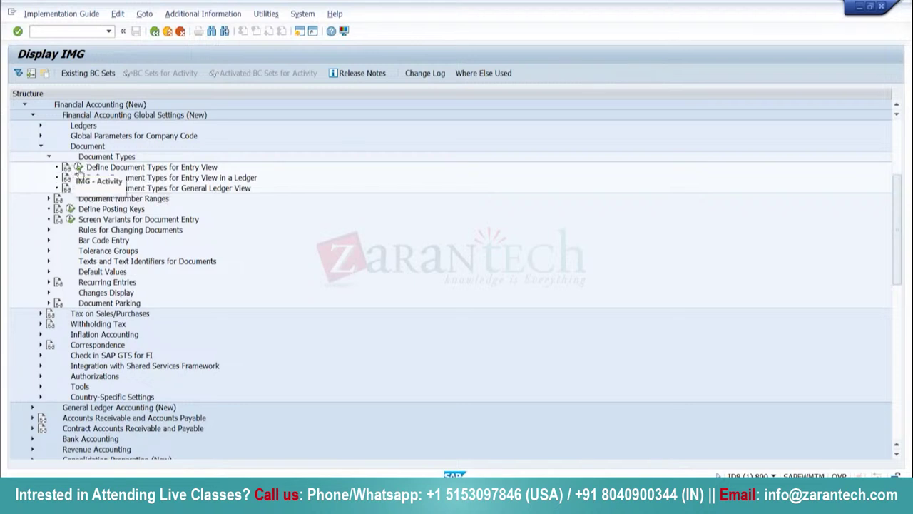
pyautogui.click(78, 168)
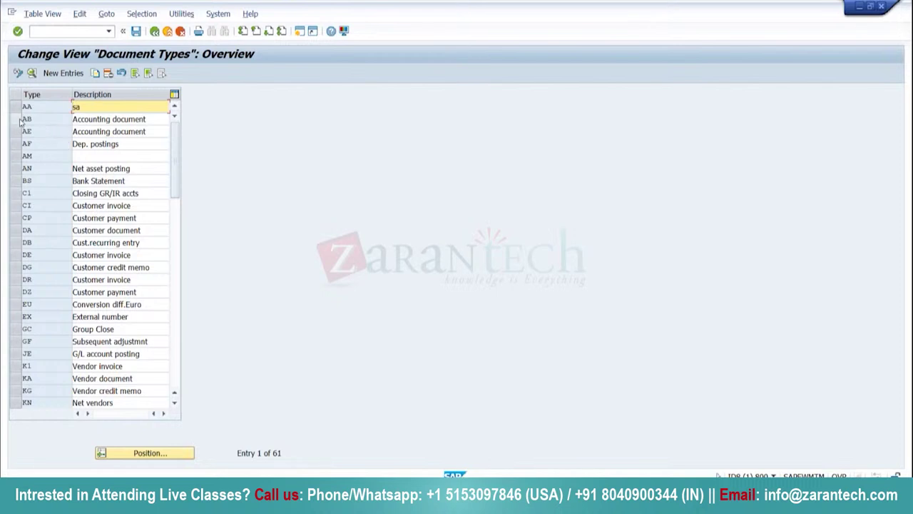
# Find document type SA, copy it as new type CF, and begin its description with 'CFIN'
pyautogui.click(148, 452)
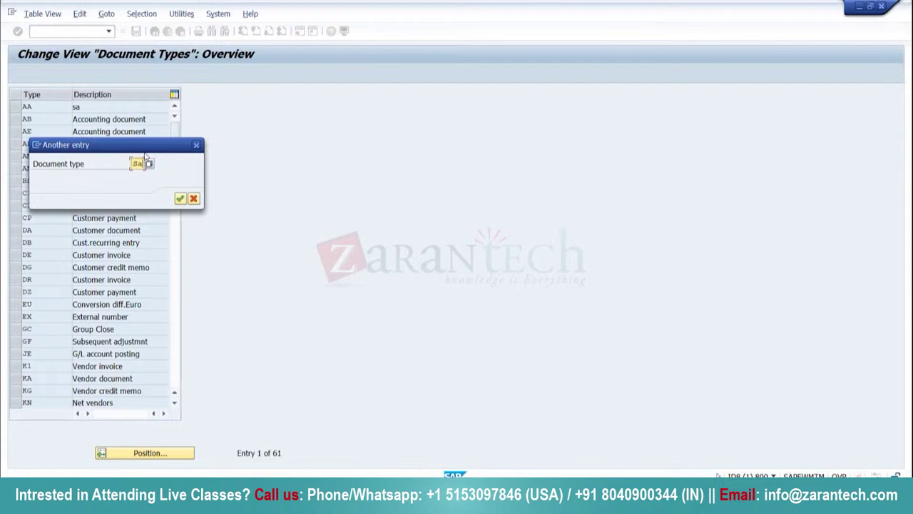
pyautogui.write('Sa')
pyautogui.press('Return')
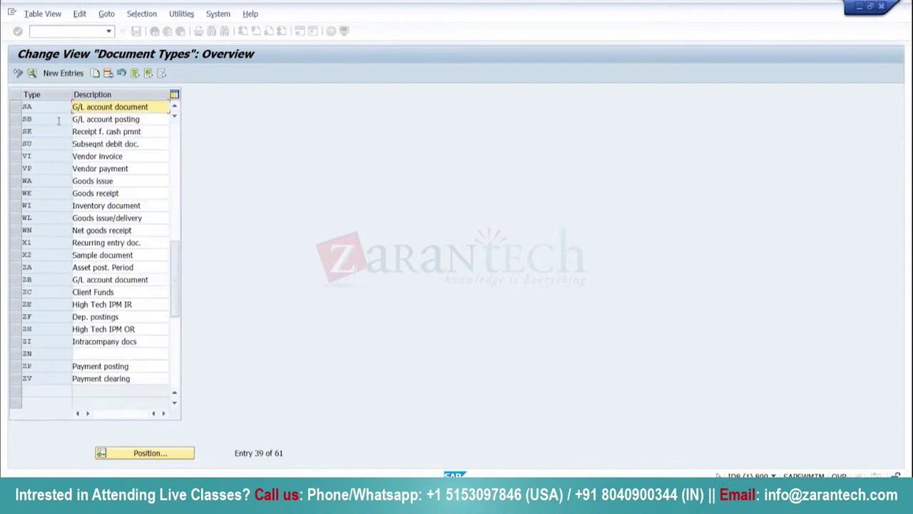
pyautogui.click(13, 107)
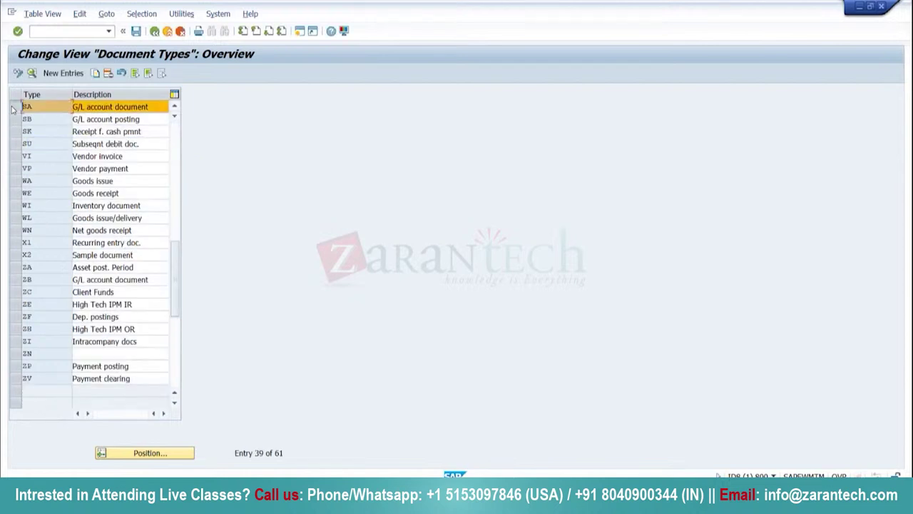
pyautogui.click(95, 74)
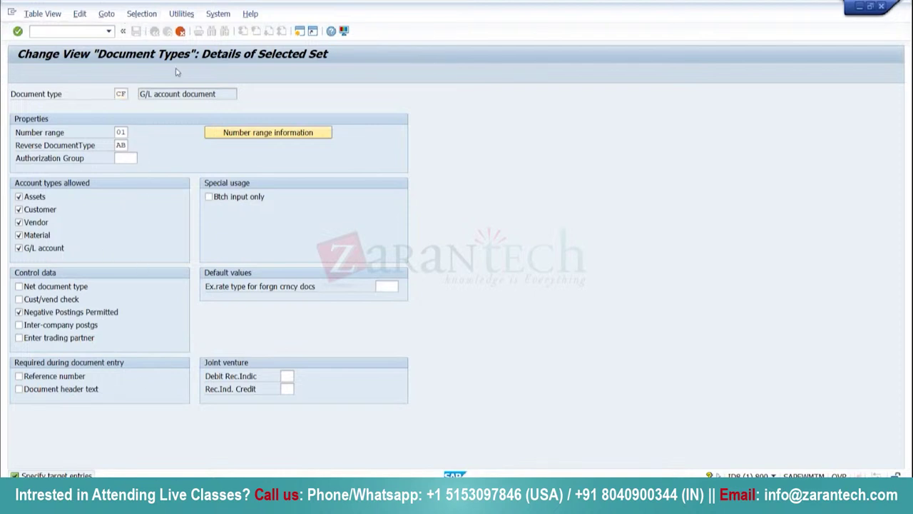
pyautogui.press('F3')
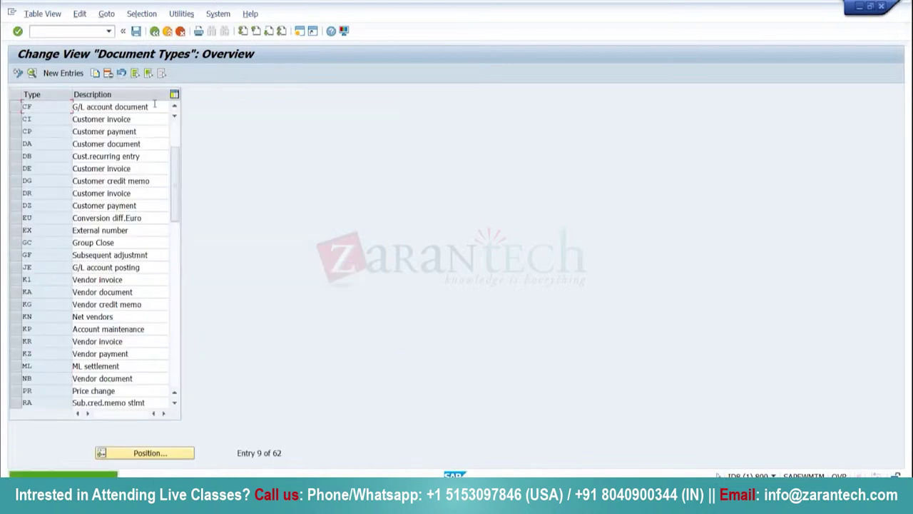
pyautogui.click(154, 105)
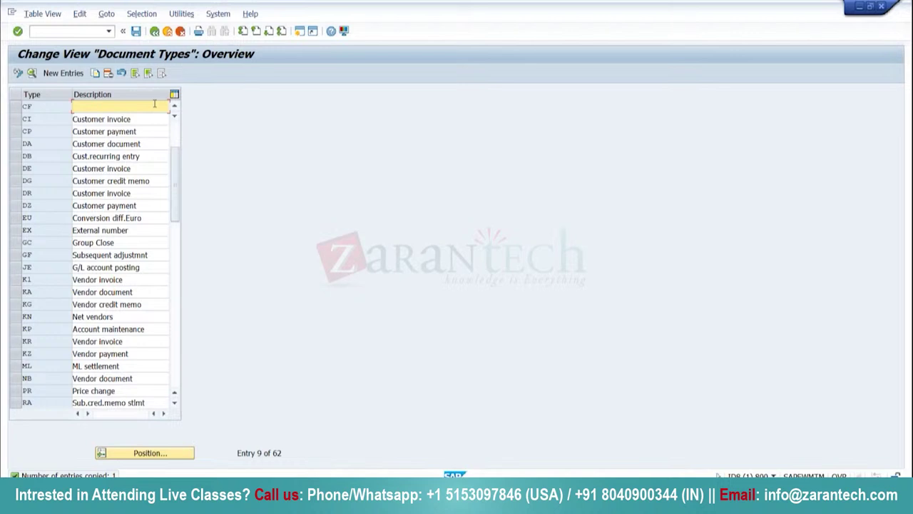
pyautogui.write('CFIN tets GL')
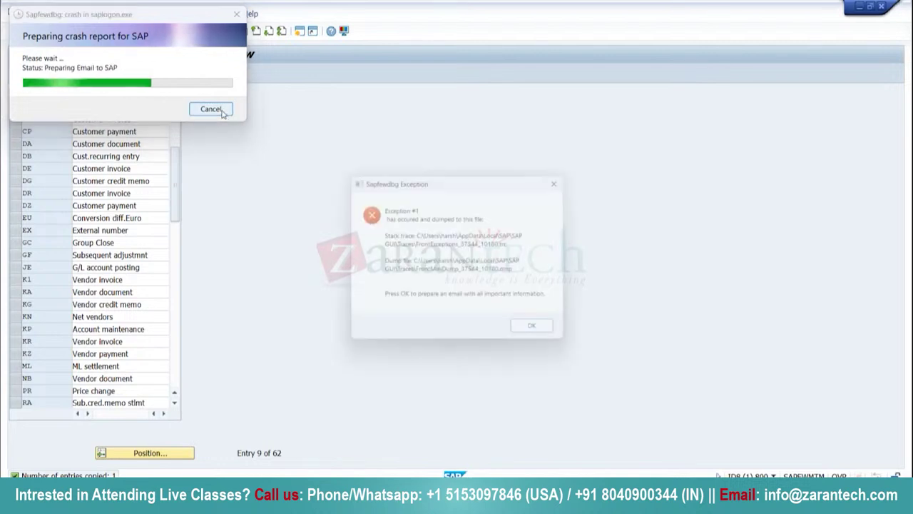
# Force-close the crashed SAP GUI through its exception dialogs and search Windows for SAP Logon
pyautogui.click(540, 333)
pyautogui.click(560, 296)
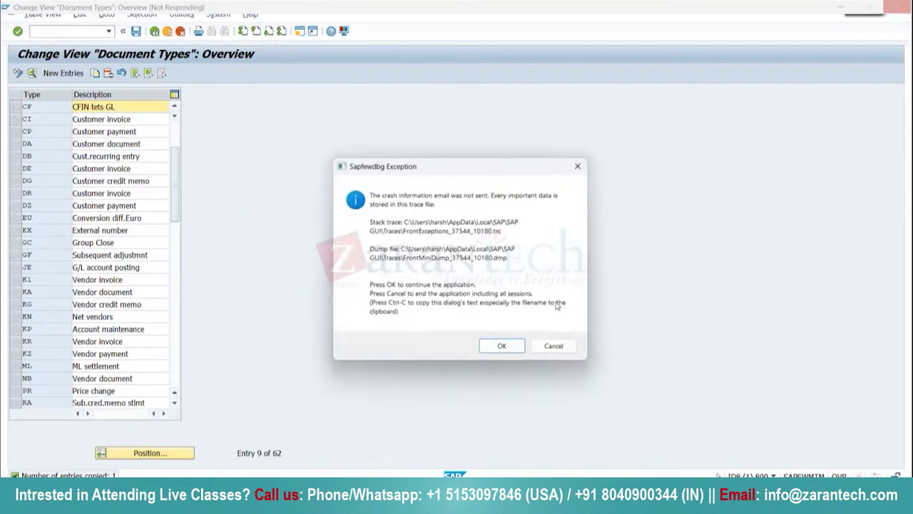
pyautogui.click(550, 347)
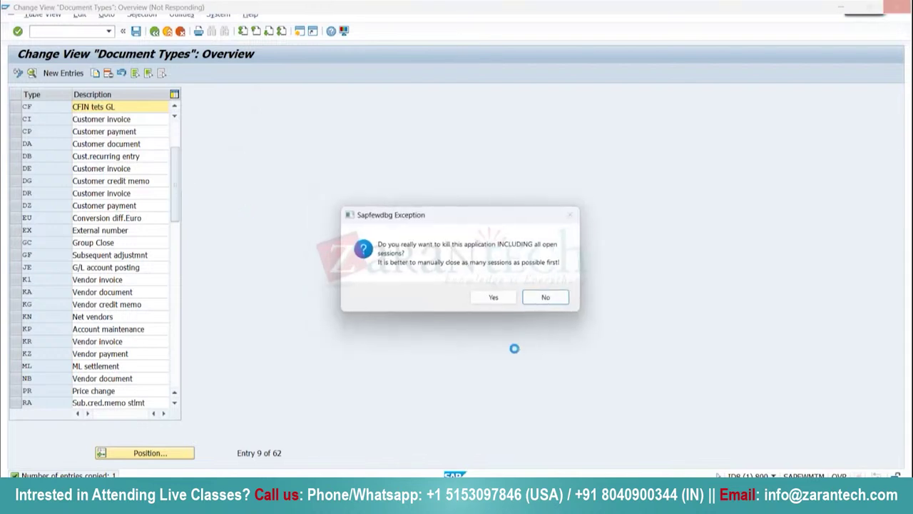
pyautogui.click(493, 298)
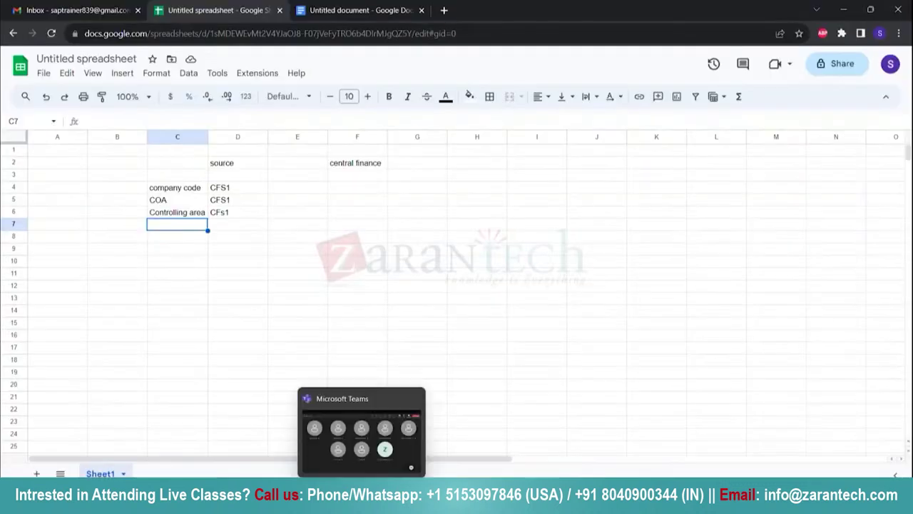
pyautogui.press('super')
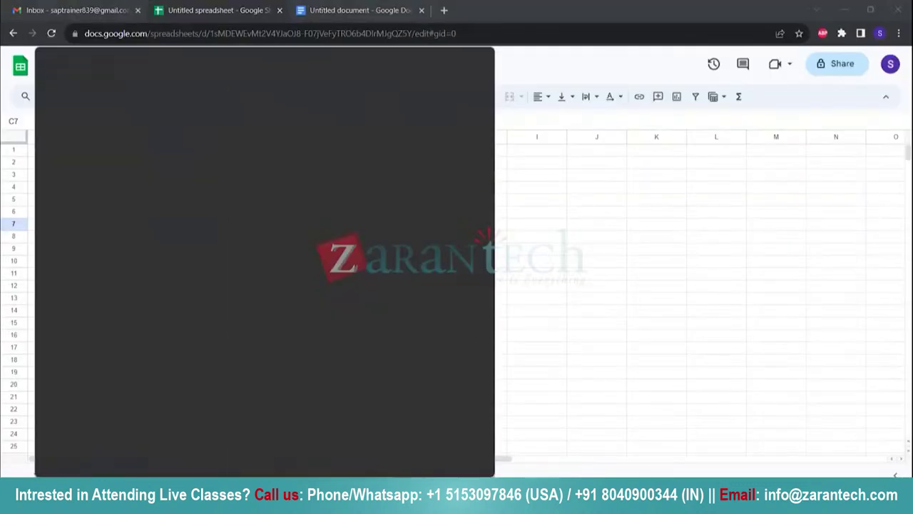
pyautogui.write('sap')
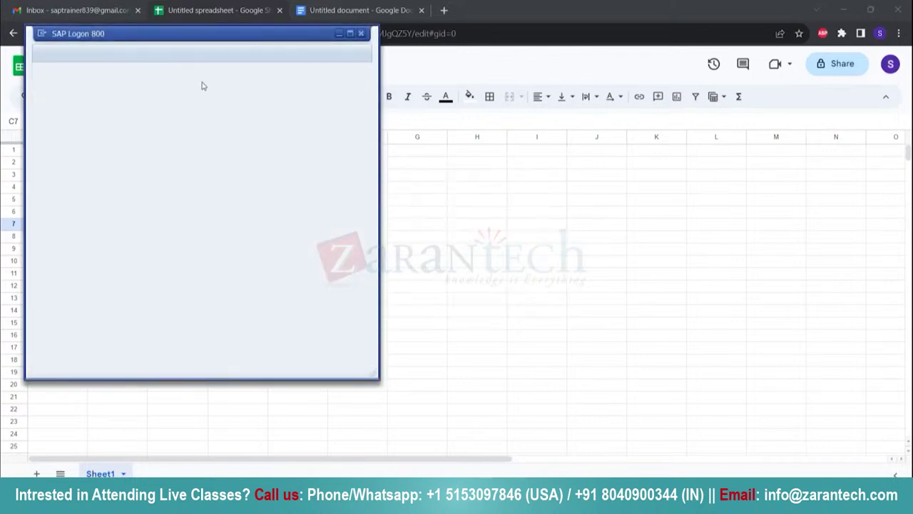
# Log on to system ID8 with the saved user, ending the other open logons
pyautogui.doubleClick(214, 80)
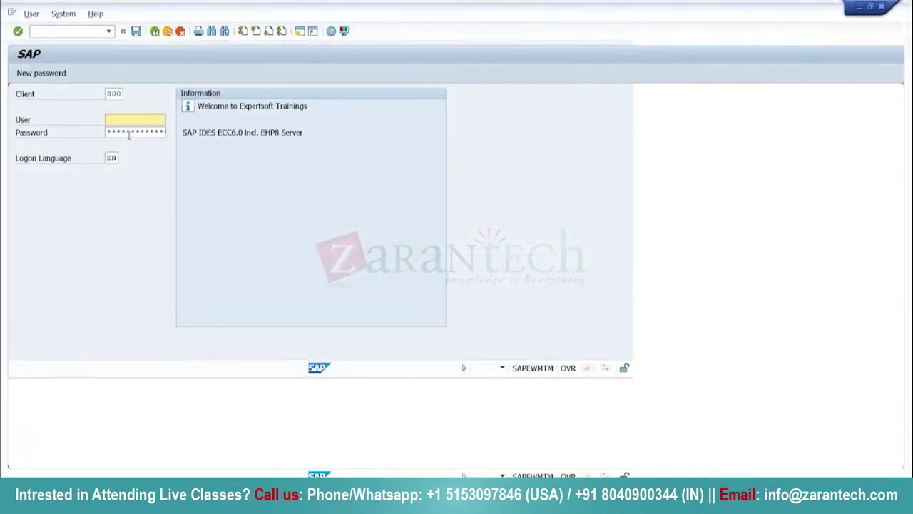
pyautogui.write('CFINUSER1')
pyautogui.click(127, 131)
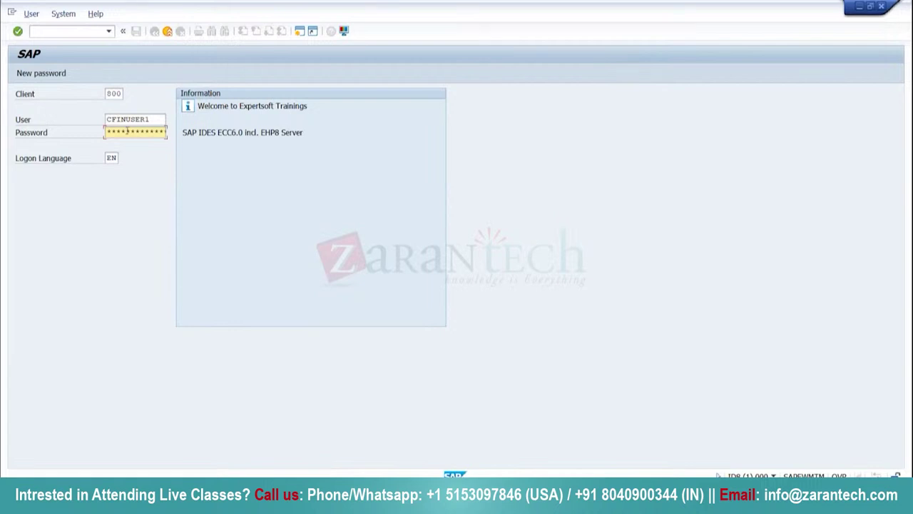
pyautogui.press('Return')
pyautogui.click(63, 332)
pyautogui.press('Return')
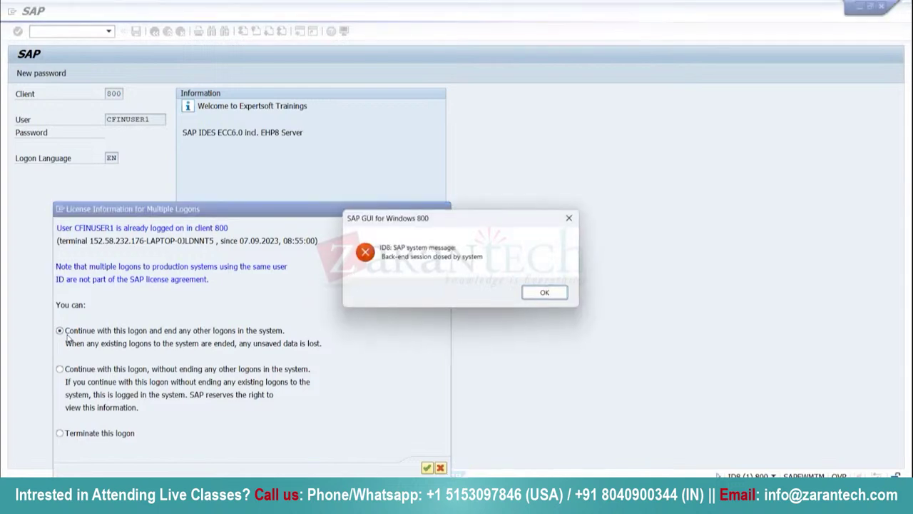
# Log back on to ID8 after the session-closed notice and start transaction SPRO
pyautogui.click(545, 292)
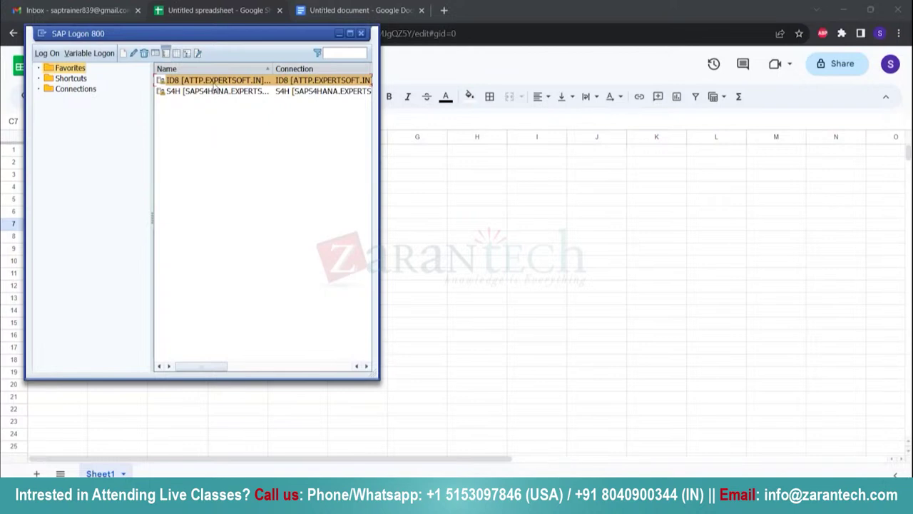
pyautogui.doubleClick(213, 81)
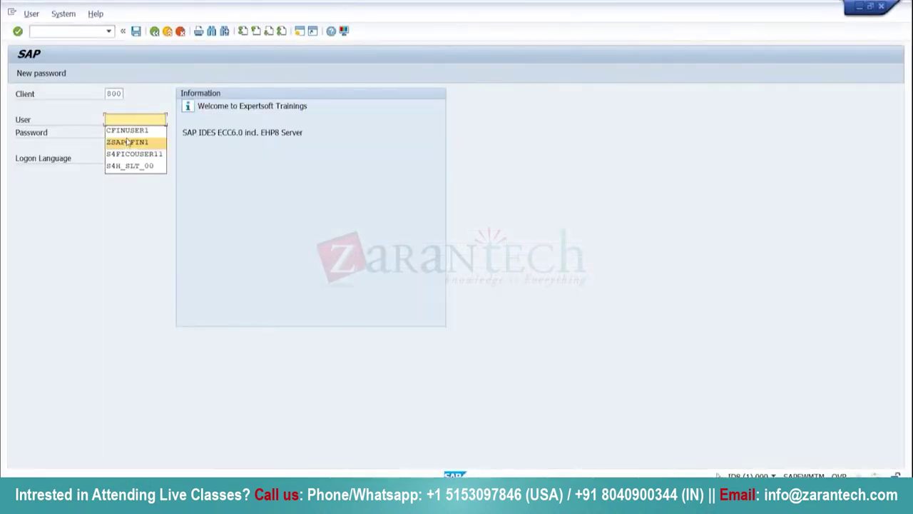
pyautogui.click(114, 139)
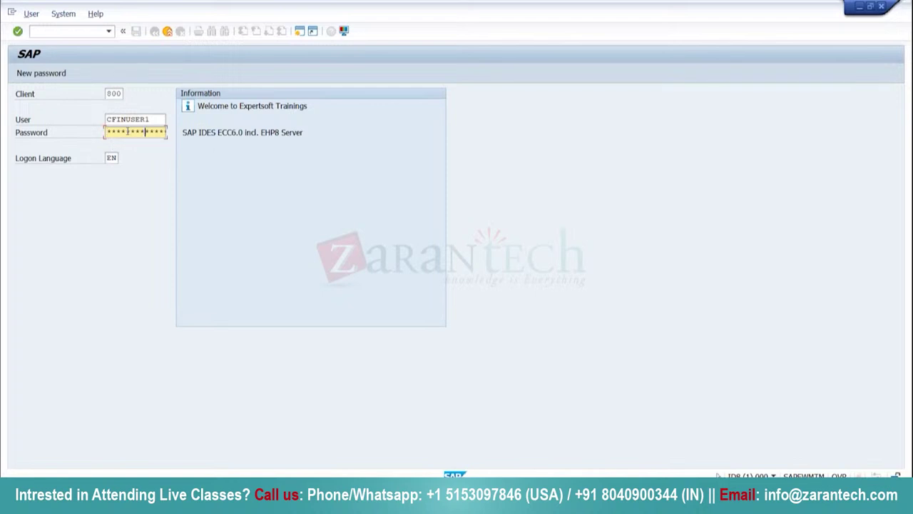
pyautogui.press('Return')
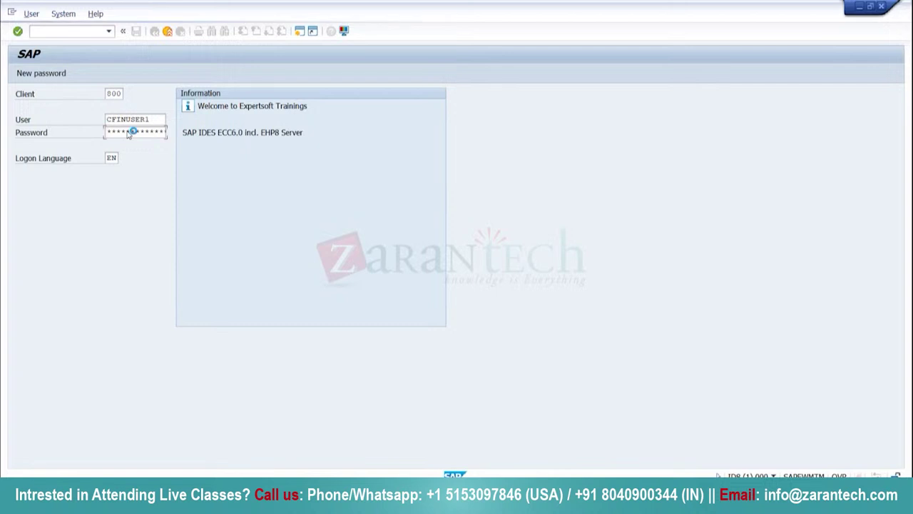
pyautogui.write('spro')
pyautogui.press('Return')
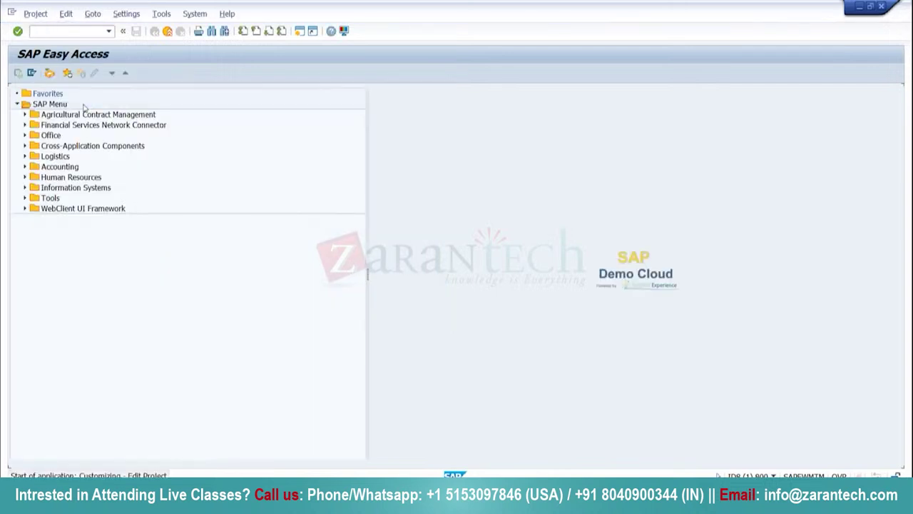
# Navigate the IMG to Financial Accounting Global Settings (New) > Document Types > Define Document Types for Entry View
pyautogui.click(44, 74)
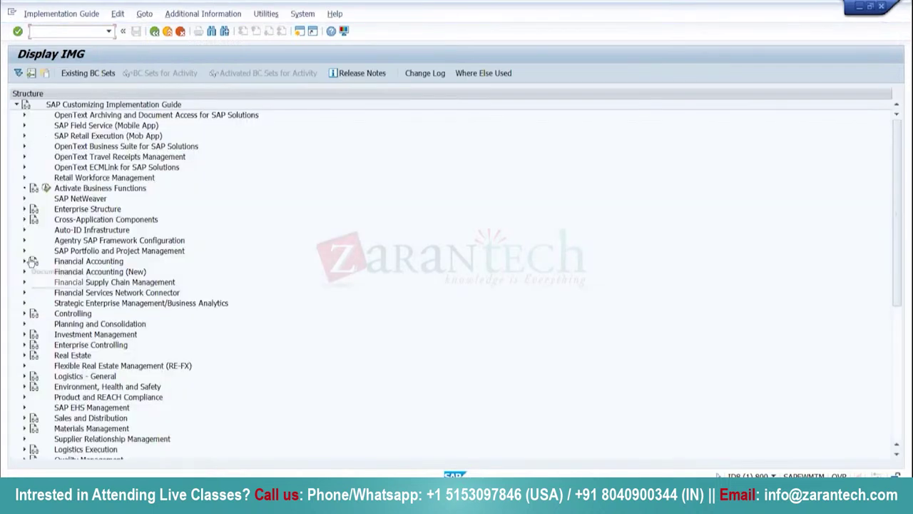
pyautogui.click(24, 272)
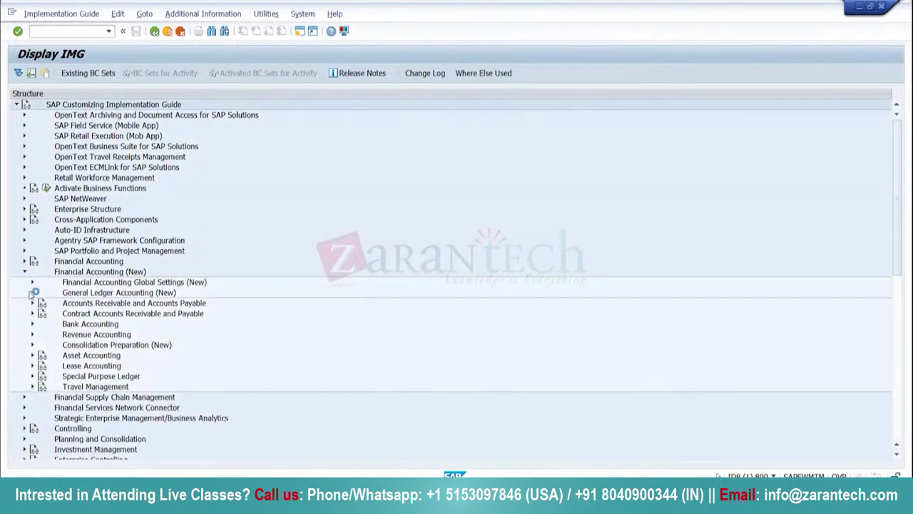
pyautogui.click(32, 292)
pyautogui.scroll(-1, 44, 278)
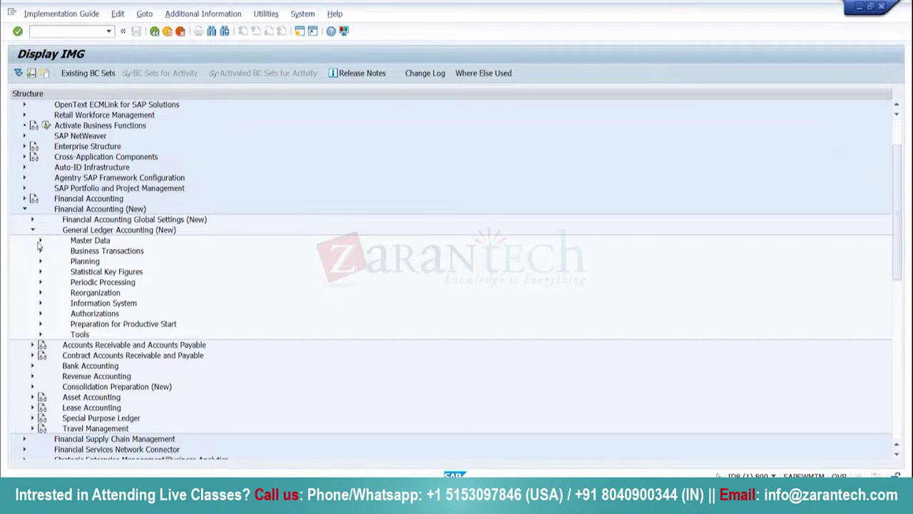
pyautogui.click(40, 241)
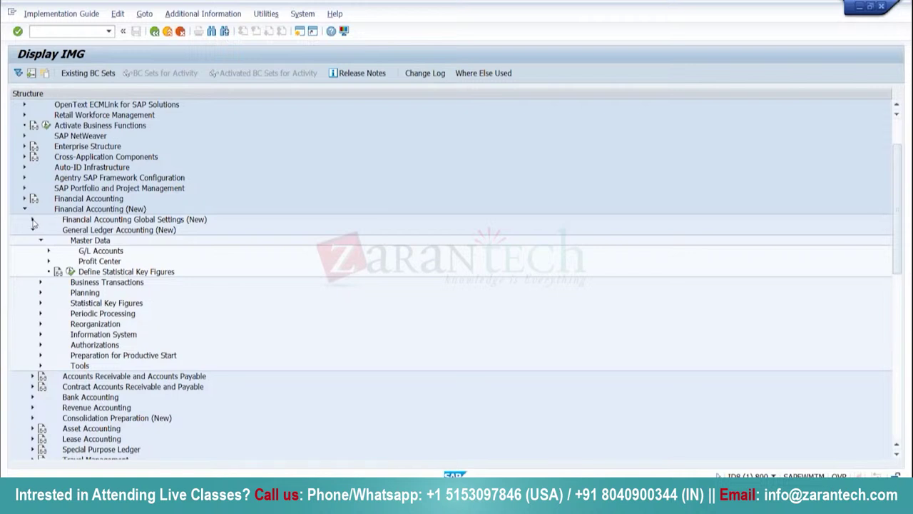
pyautogui.click(32, 219)
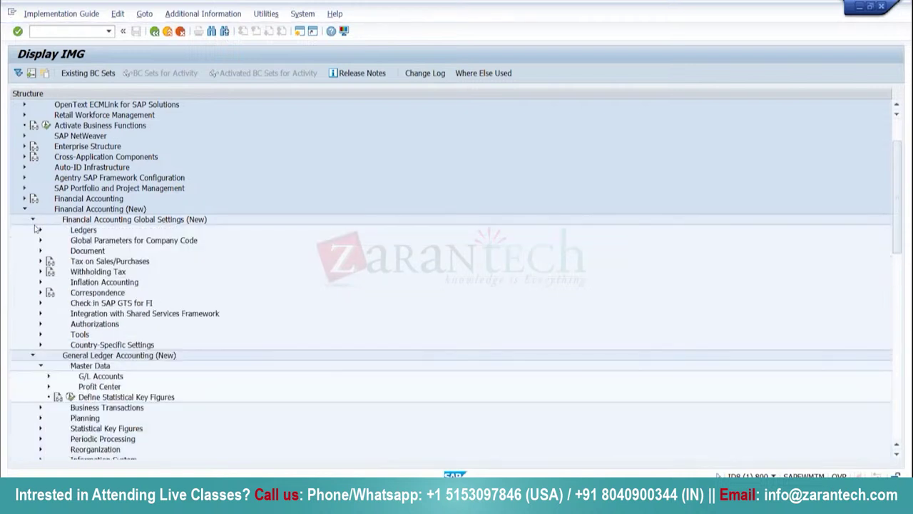
pyautogui.click(40, 251)
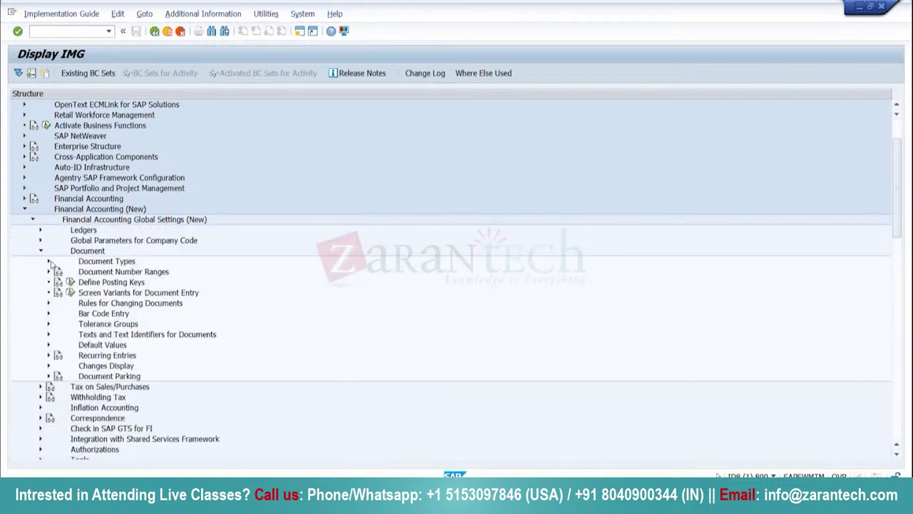
pyautogui.click(49, 262)
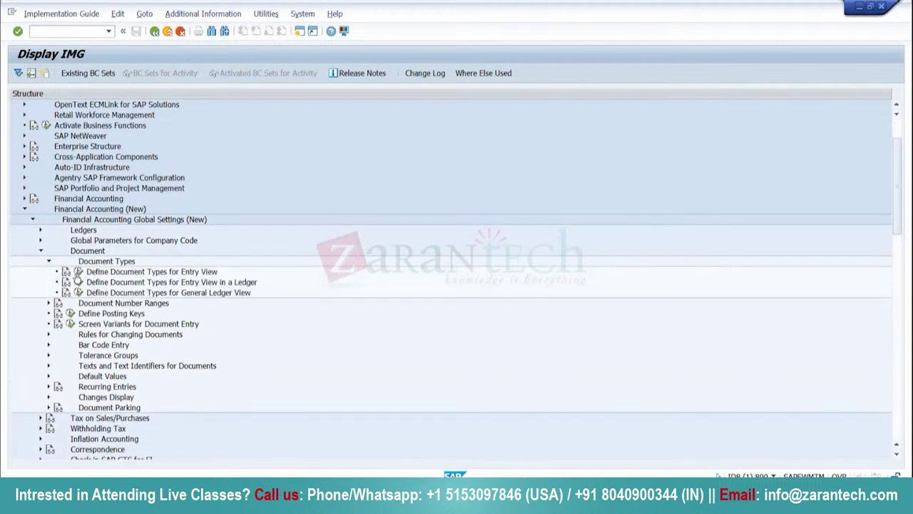
pyautogui.click(78, 272)
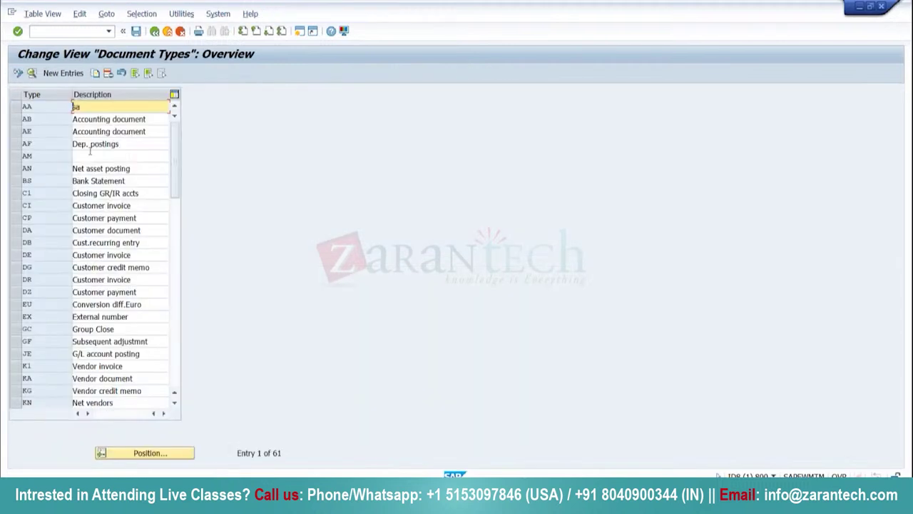
# Jump to document type CI, then to SA, in the Document Types table
pyautogui.click(146, 452)
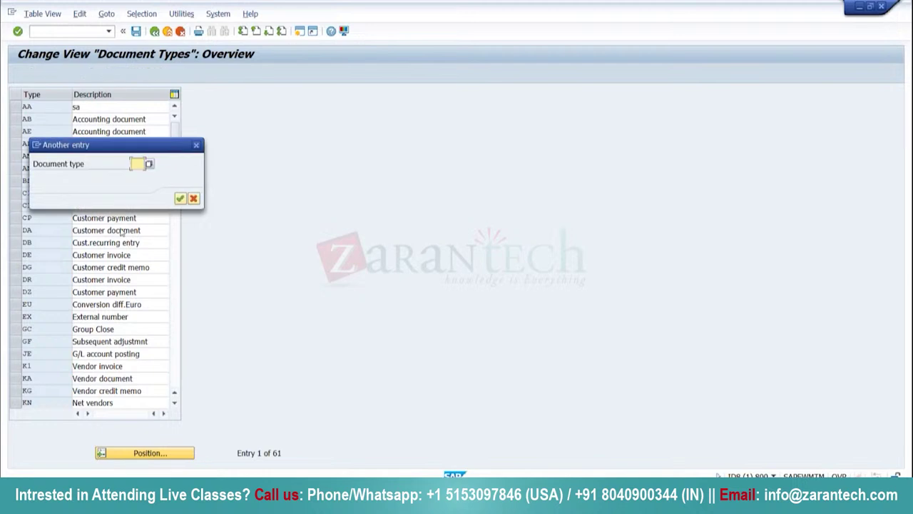
pyautogui.write('CI')
pyautogui.press('Return')
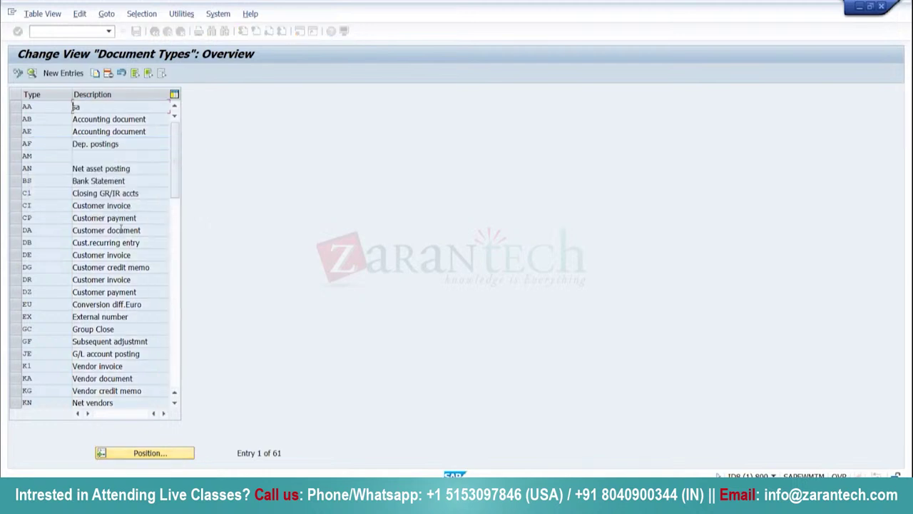
pyautogui.click(146, 453)
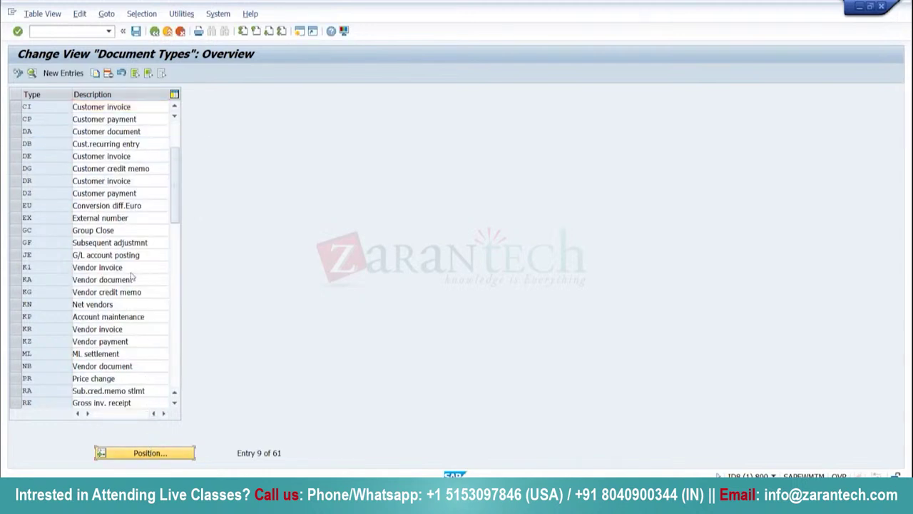
pyautogui.write('SA')
pyautogui.click(179, 198)
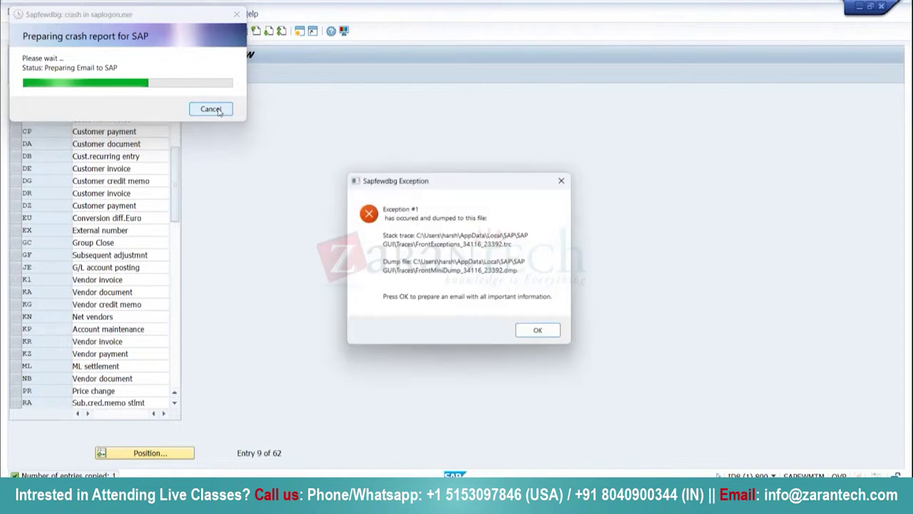
# Dismiss the crash report dialogs while keeping SAP GUI running
pyautogui.click(544, 333)
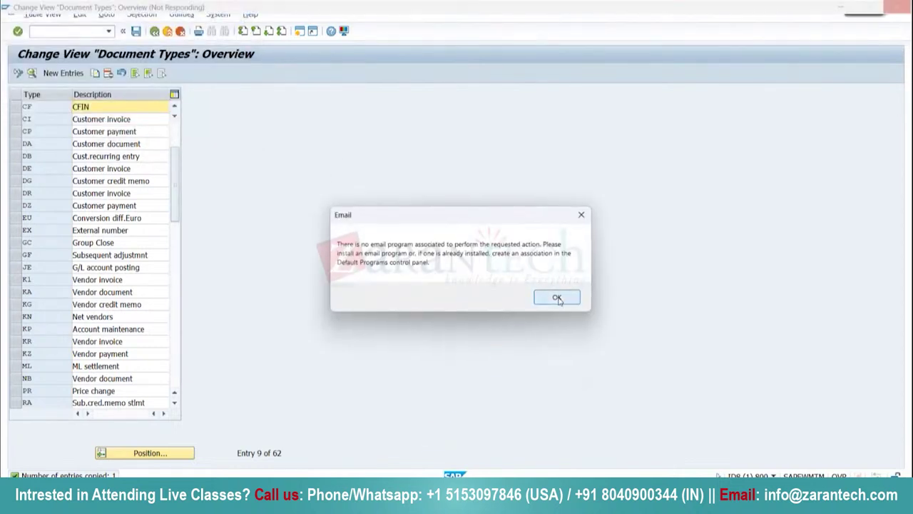
pyautogui.click(557, 299)
pyautogui.moveTo(385, 505)
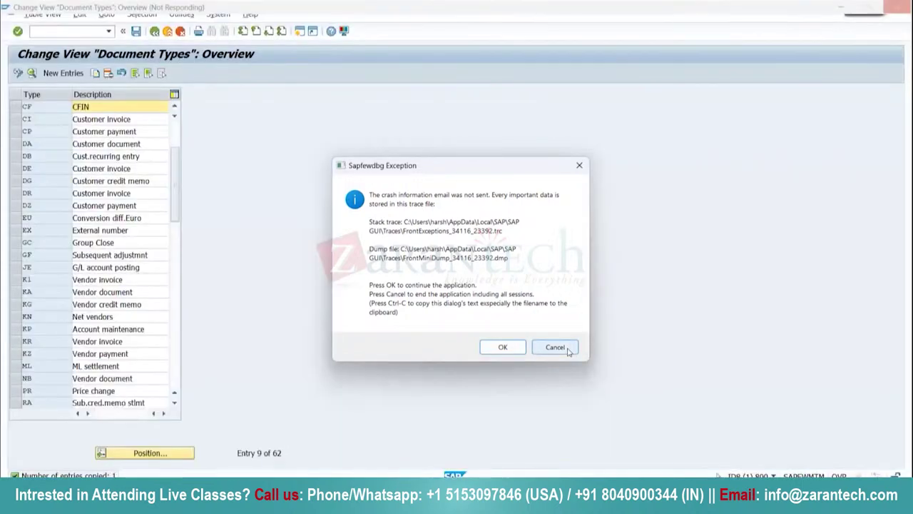
pyautogui.click(555, 347)
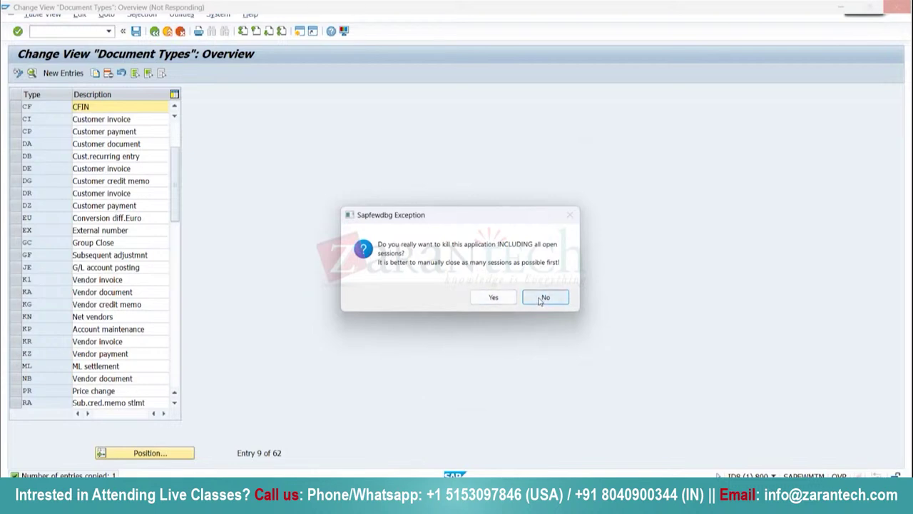
pyautogui.click(545, 299)
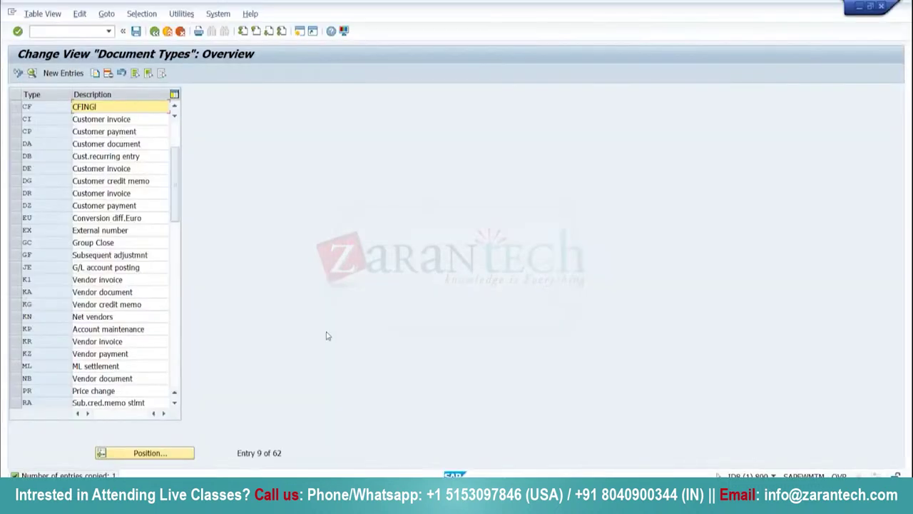
# Change the CF description to 'CFIN GL document typ' and save it under the customizing request
pyautogui.moveTo(387, 499)
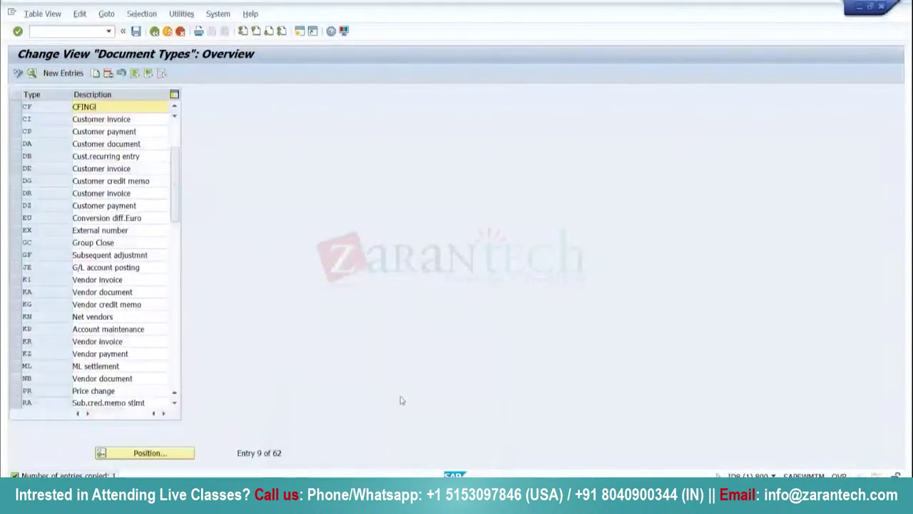
pyautogui.click(99, 105)
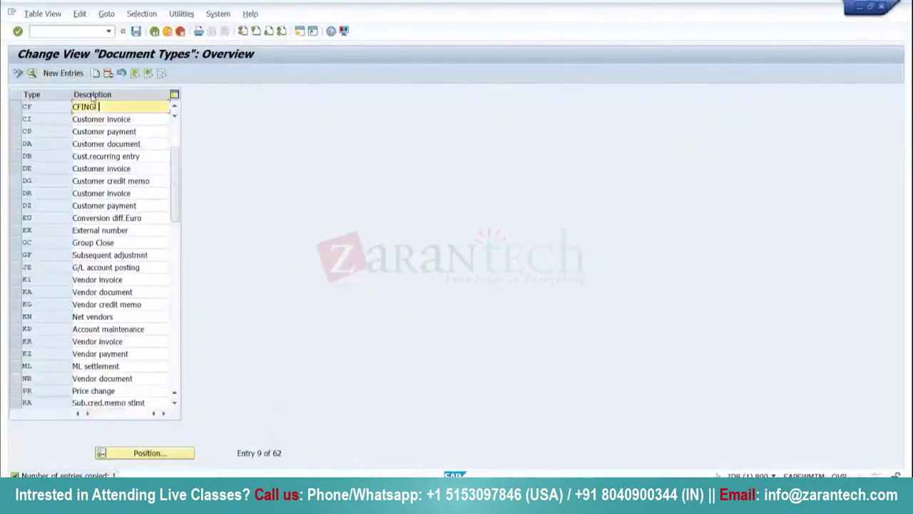
pyautogui.press('BackSpace')
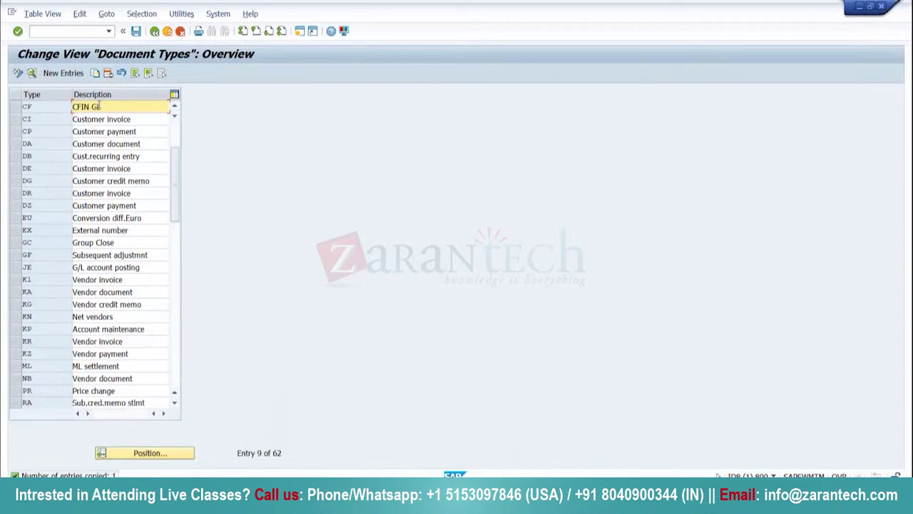
pyautogui.write('G/L')
pyautogui.hotkey('ctrl', 's')
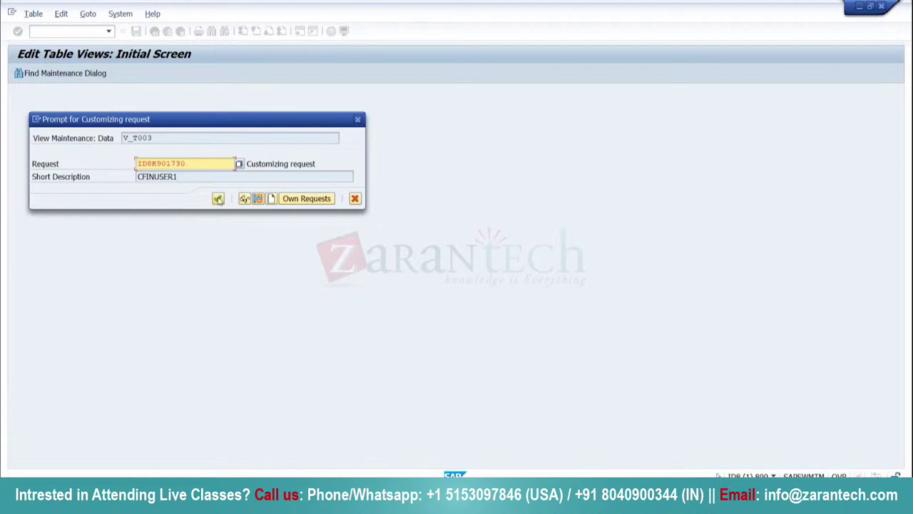
pyautogui.click(218, 199)
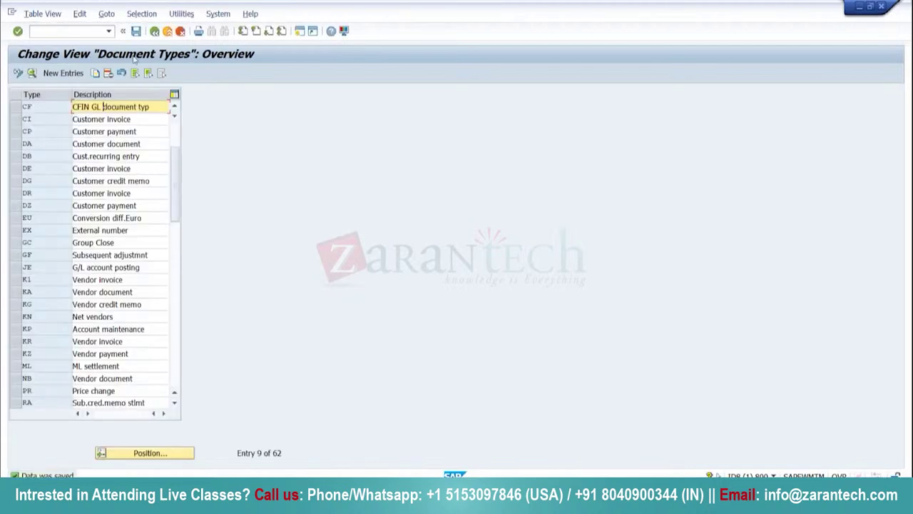
pyautogui.click(154, 31)
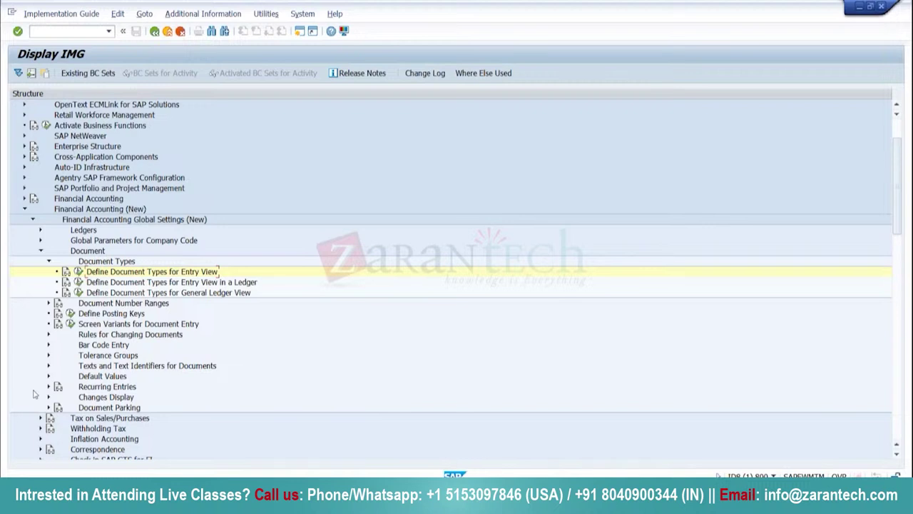
# Review the Assign User/Tolerance Groups table under Tolerance Groups
pyautogui.click(47, 355)
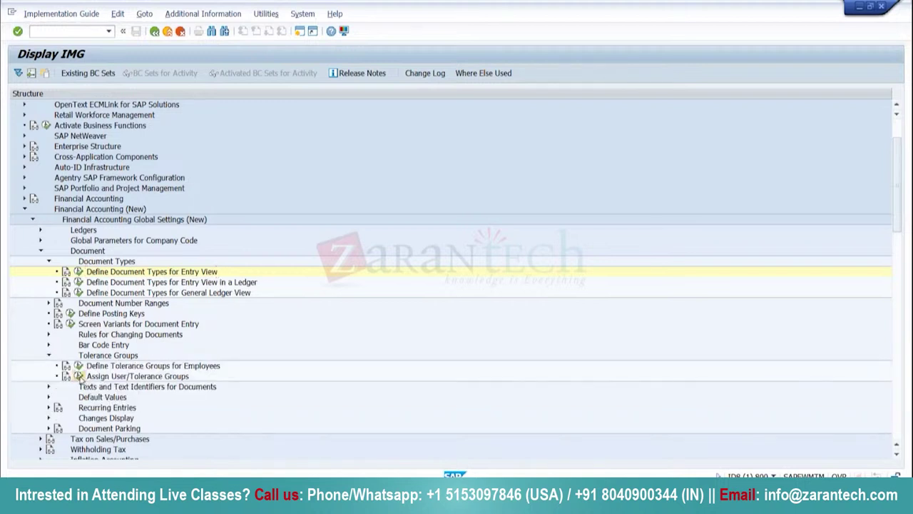
pyautogui.click(79, 376)
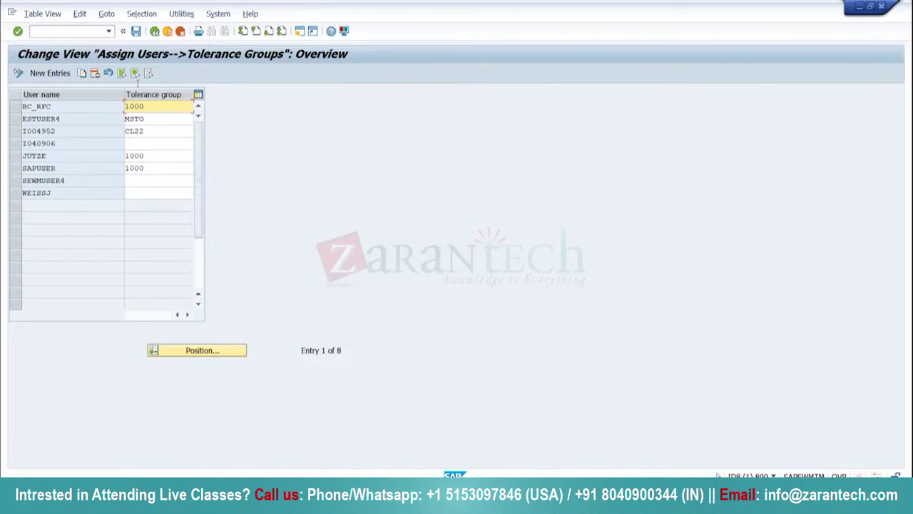
pyautogui.click(155, 30)
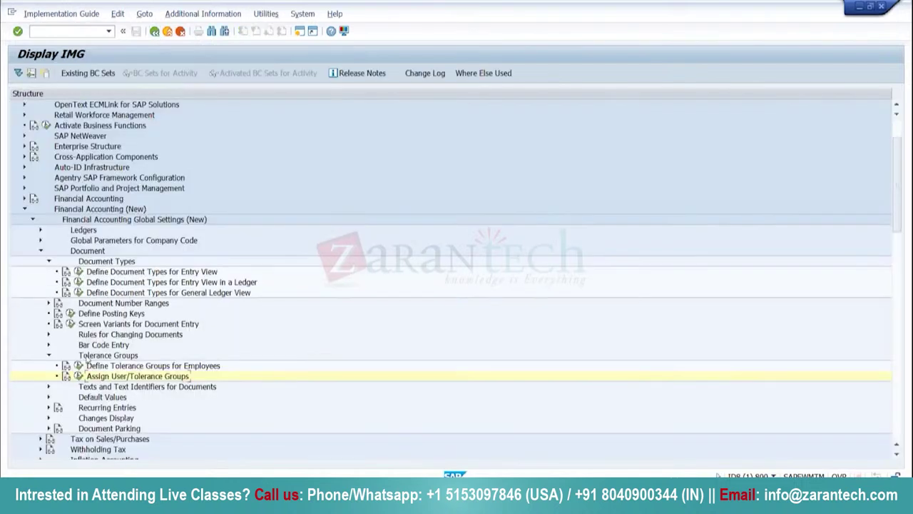
# Open Define Ledgers under Ledgers > Ledger in the IMG tree
pyautogui.click(40, 251)
pyautogui.click(41, 240)
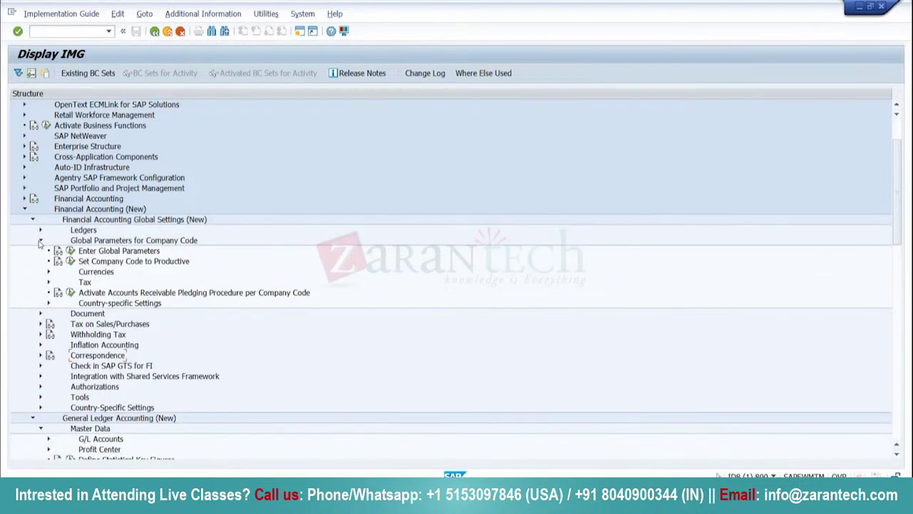
pyautogui.click(40, 240)
pyautogui.click(40, 231)
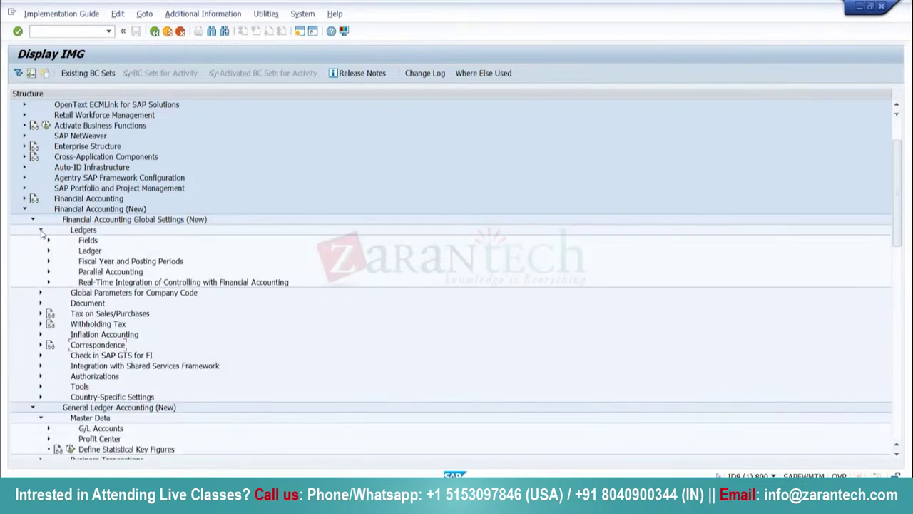
pyautogui.click(49, 250)
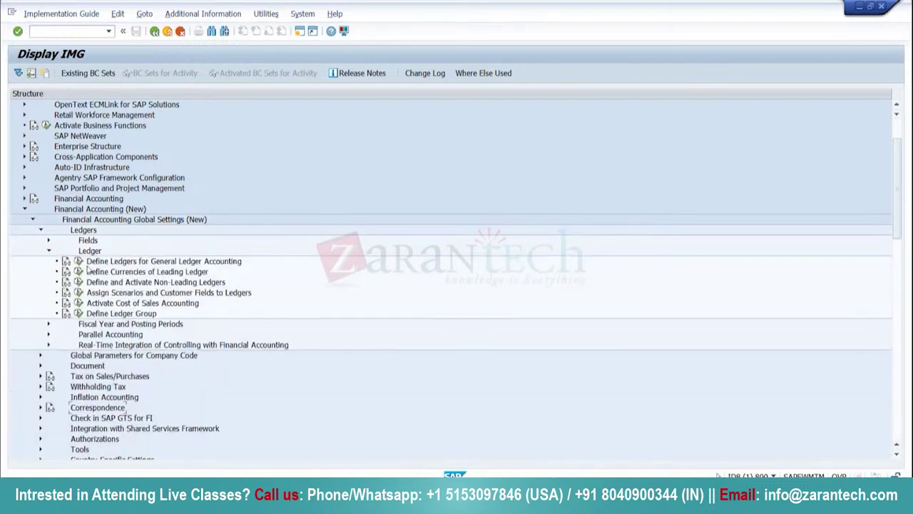
pyautogui.click(77, 261)
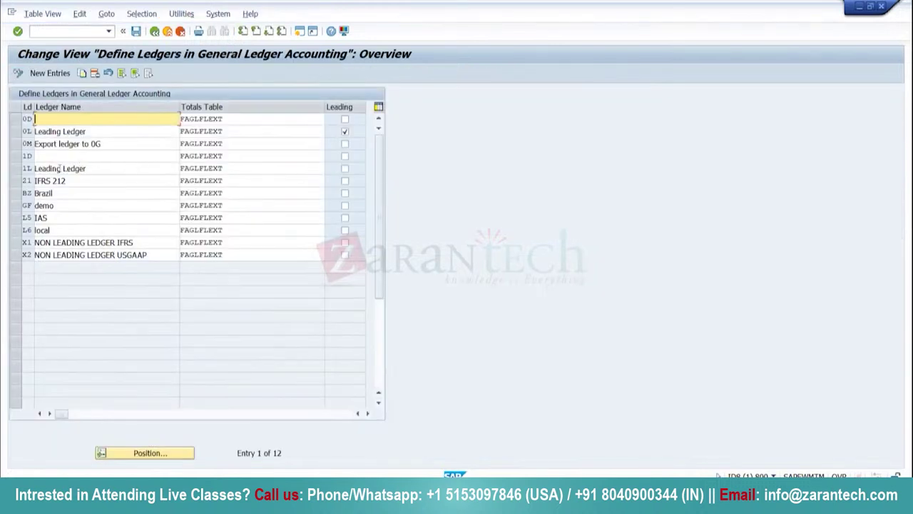
# Add a new ledger entry CF named 'CFIN ledger' in the Define Ledgers table
pyautogui.click(14, 118)
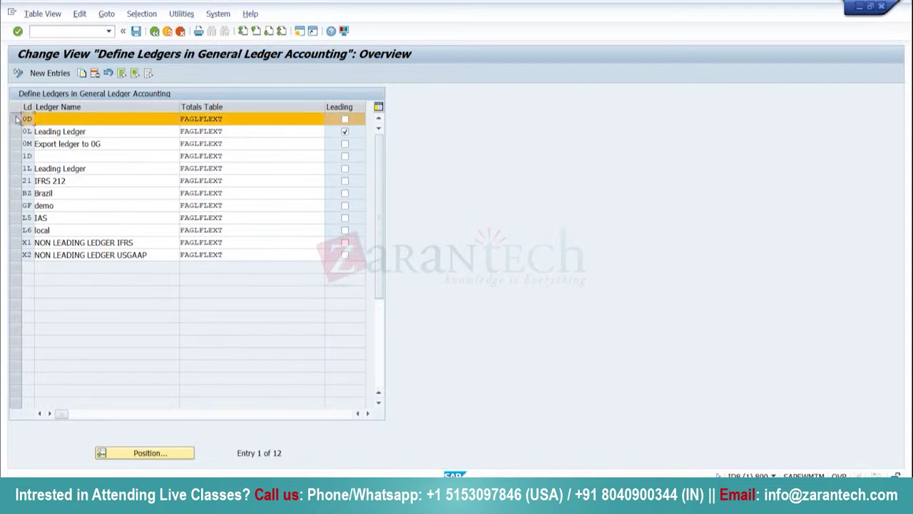
pyautogui.click(51, 72)
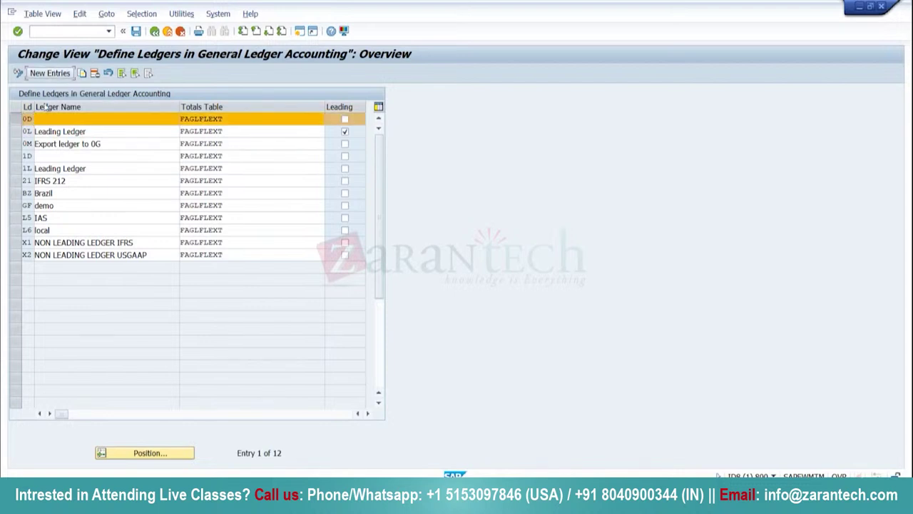
pyautogui.write('CF')
pyautogui.click(71, 120)
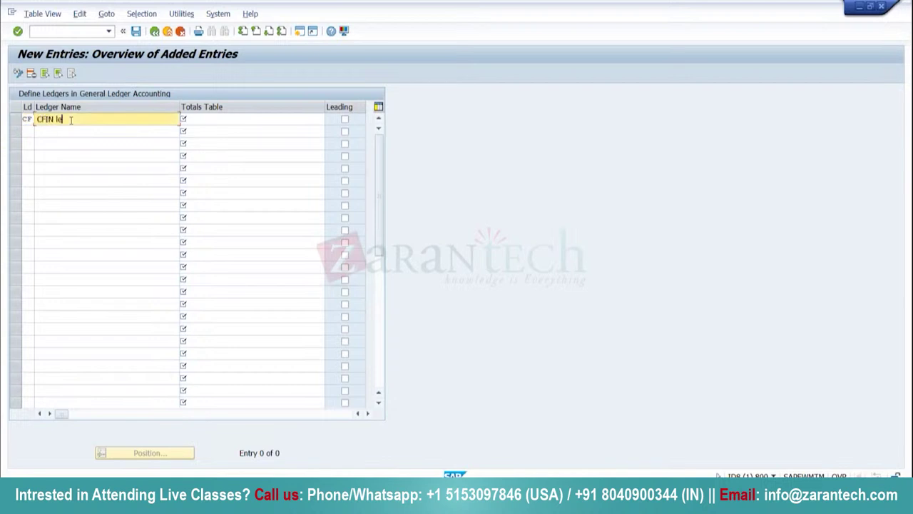
pyautogui.click(215, 121)
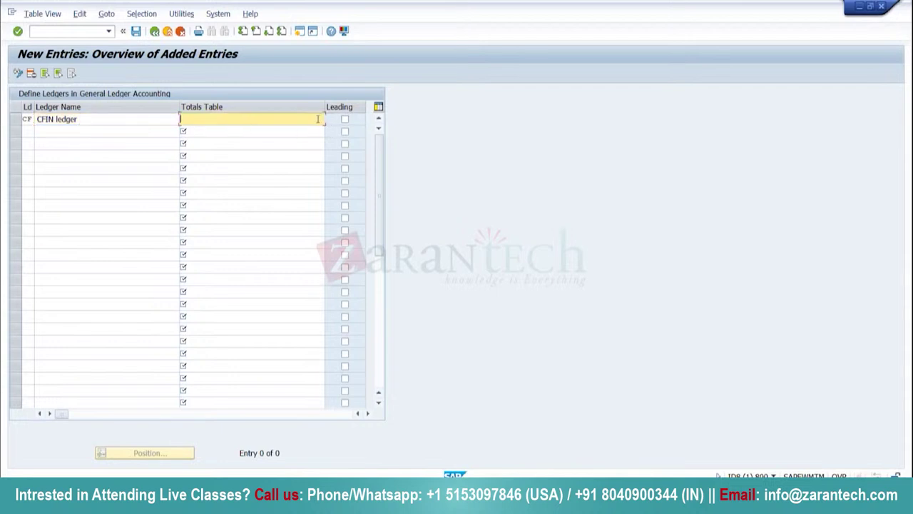
pyautogui.click(331, 120)
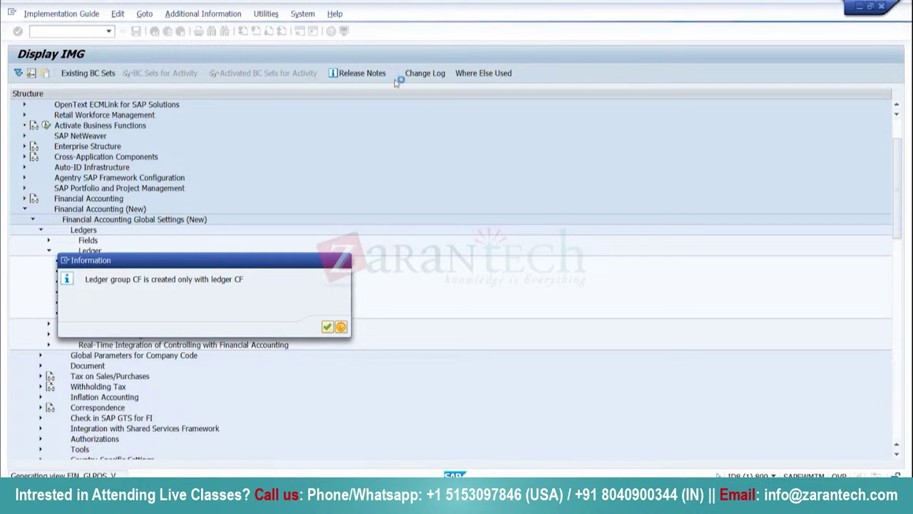
# Return to the Display IMG window and close the ledger group CF Information message
pyautogui.moveTo(364, 467)
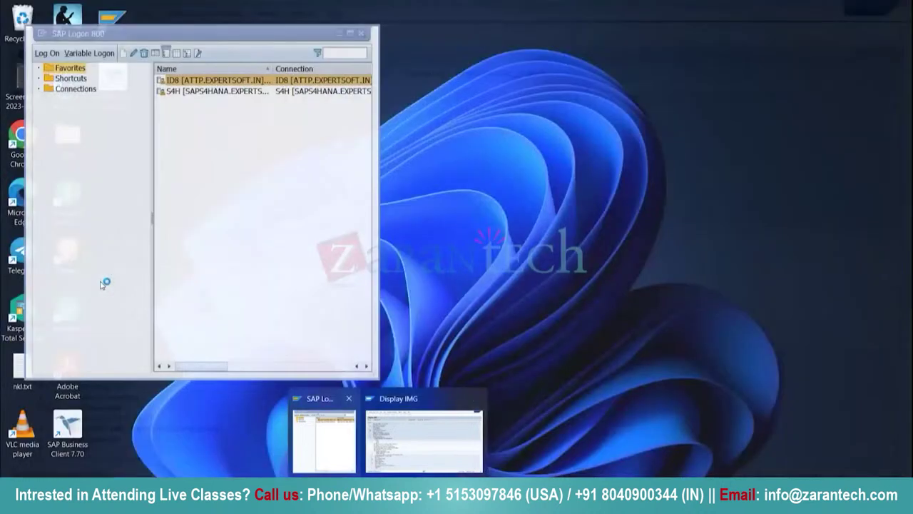
pyautogui.click(421, 443)
pyautogui.click(64, 261)
pyautogui.click(174, 198)
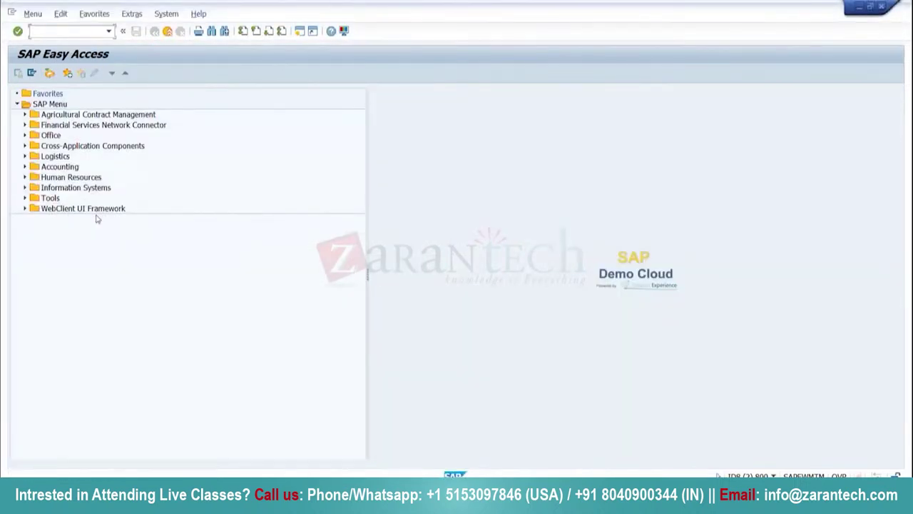
# Open FS00 for G/L account 1000 in company code CFS1, finding it doesn't exist yet
pyautogui.write('fs00')
pyautogui.press('Return')
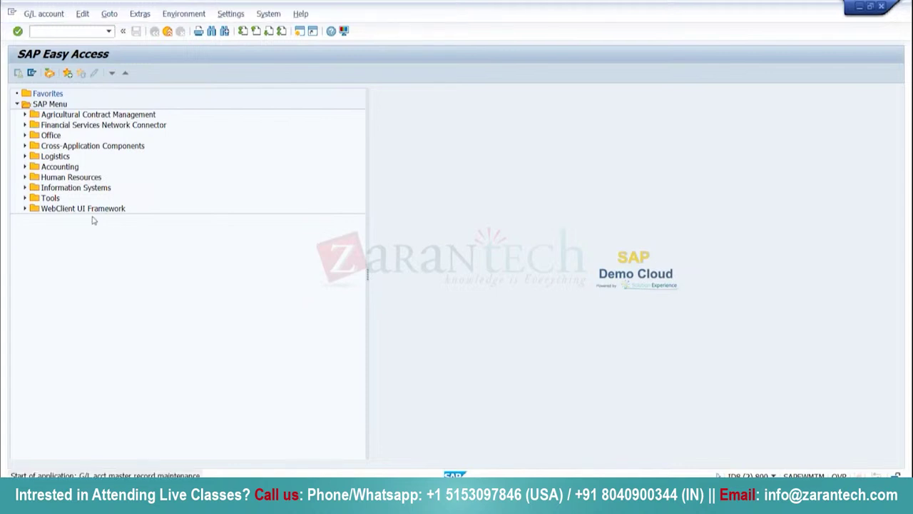
pyautogui.press('BackSpace')
pyautogui.press('BackSpace')
pyautogui.press('BackSpace')
pyautogui.press('BackSpace')
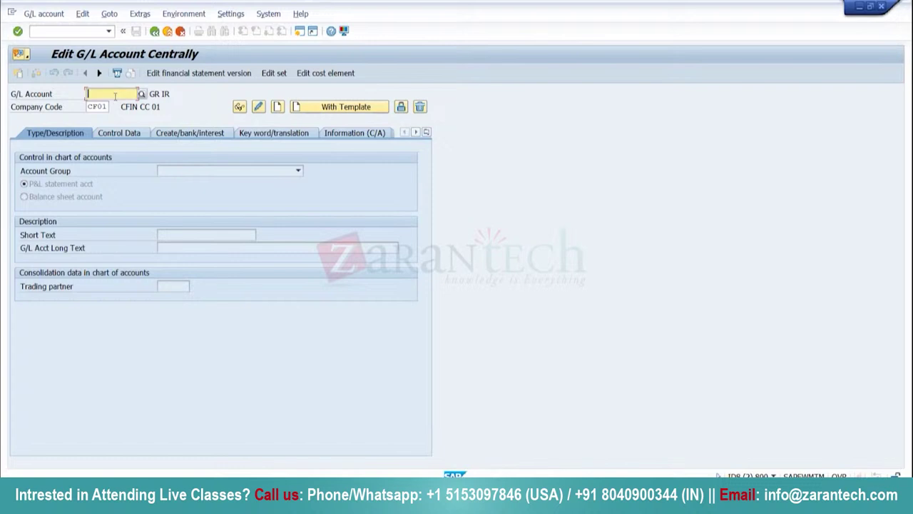
pyautogui.write('1000')
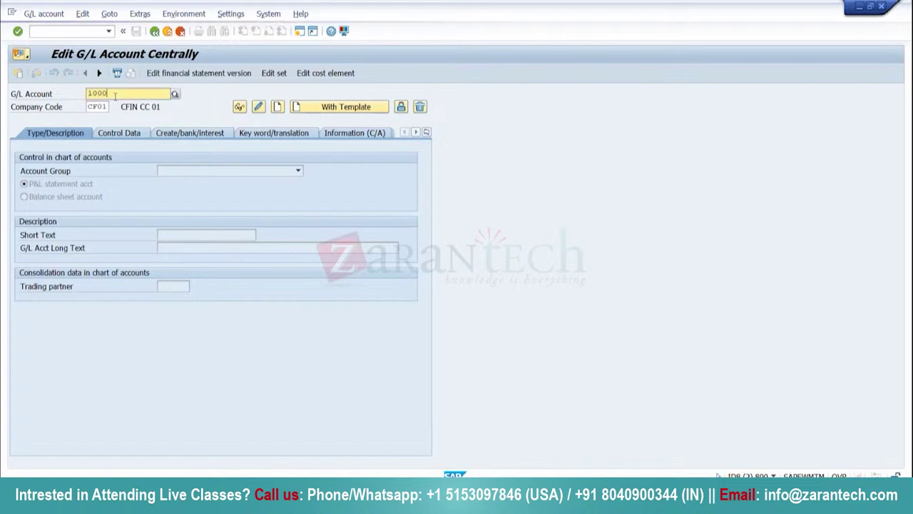
pyautogui.press('Return')
pyautogui.click(94, 107)
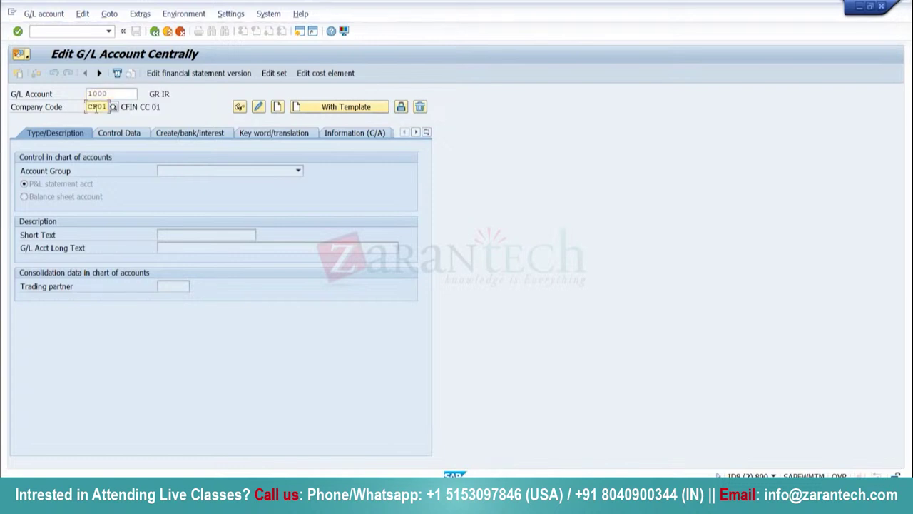
pyautogui.press('Delete')
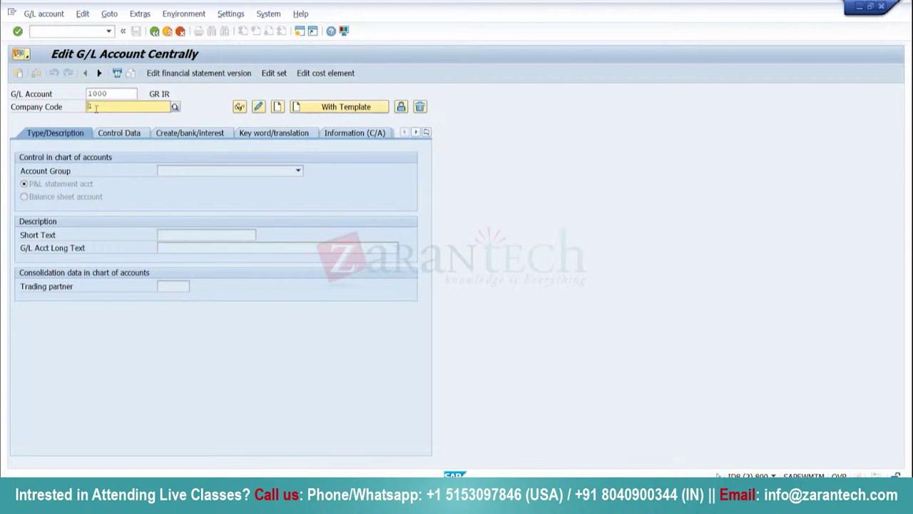
pyautogui.press('Escape')
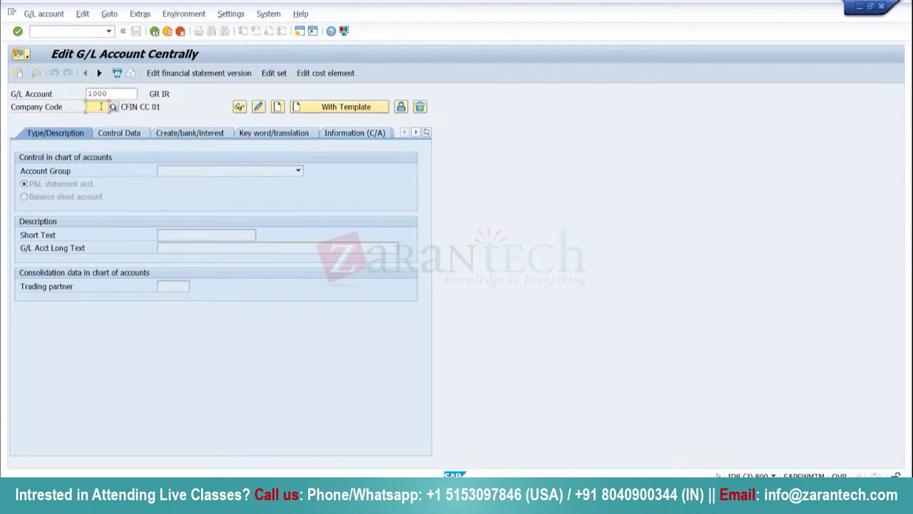
pyautogui.write('Fs')
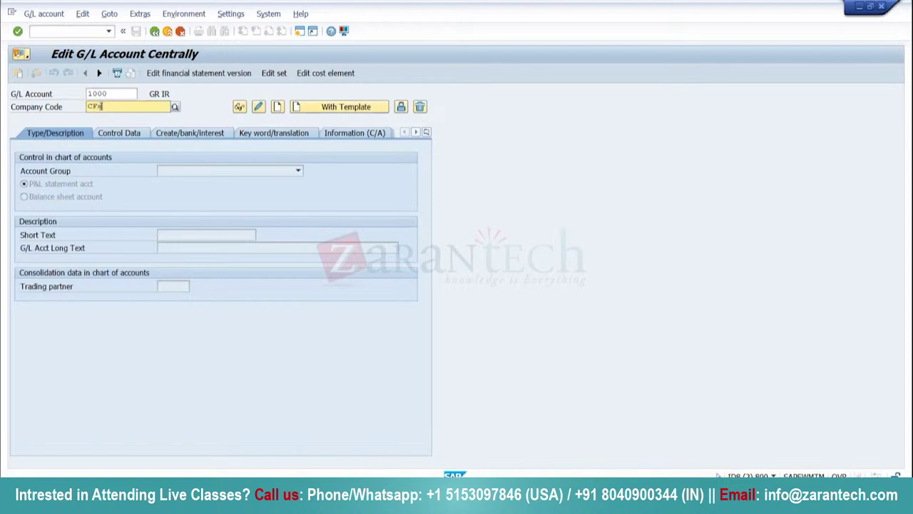
pyautogui.click(138, 127)
pyautogui.click(115, 93)
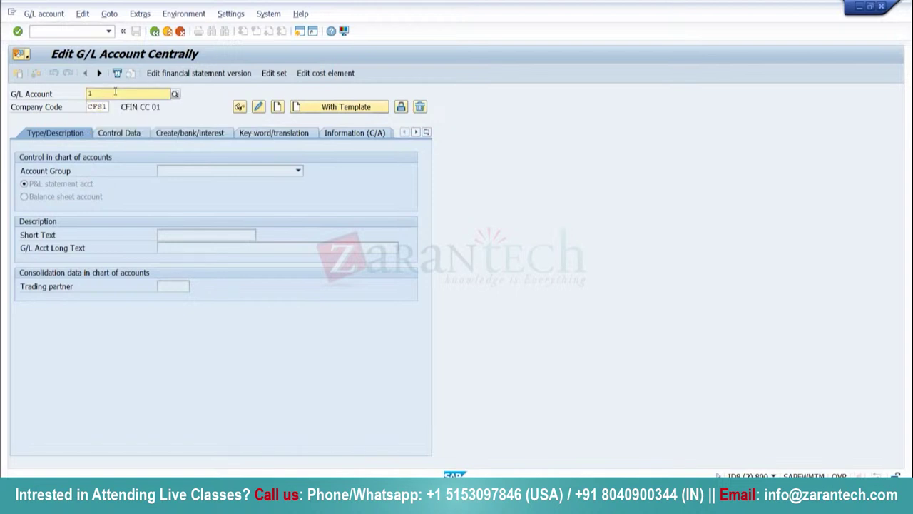
pyautogui.click(115, 94)
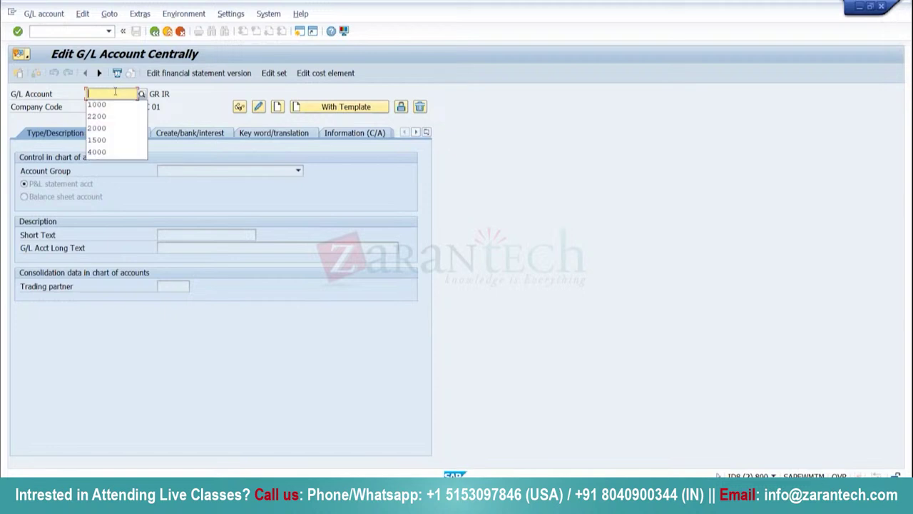
pyautogui.click(100, 105)
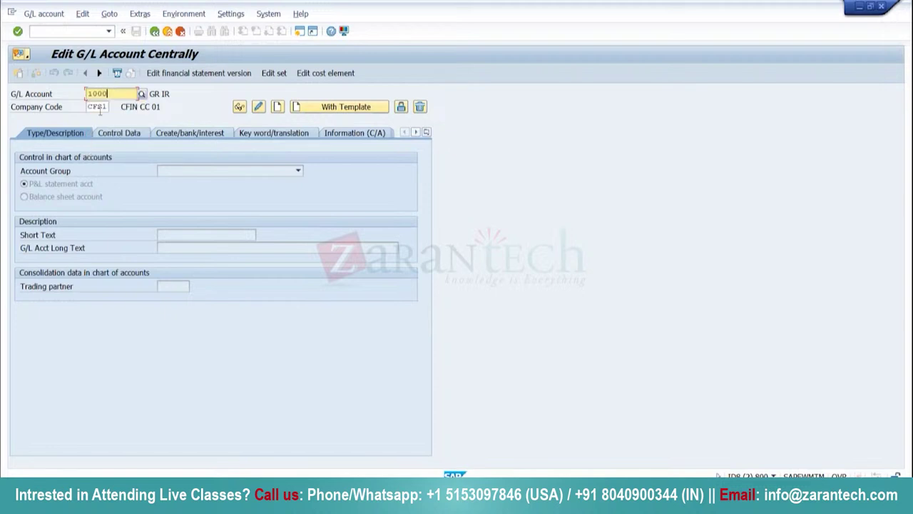
pyautogui.press('Return')
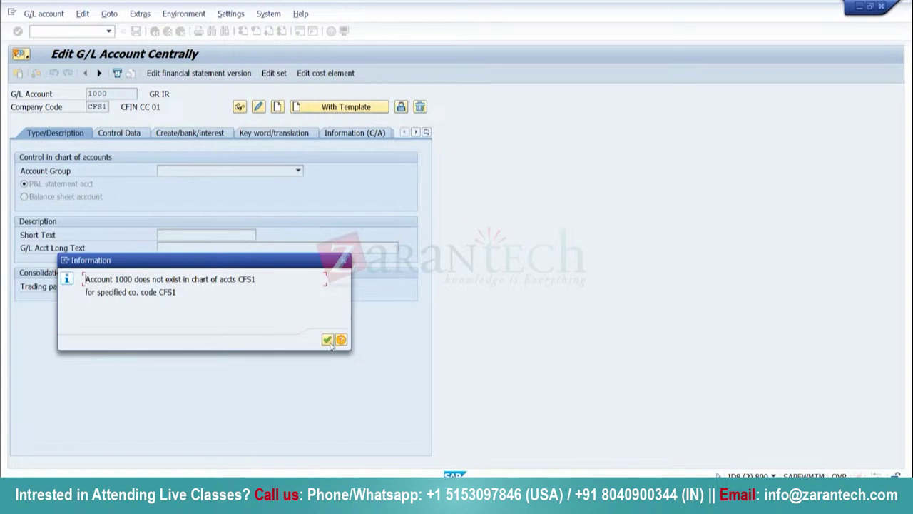
pyautogui.click(327, 340)
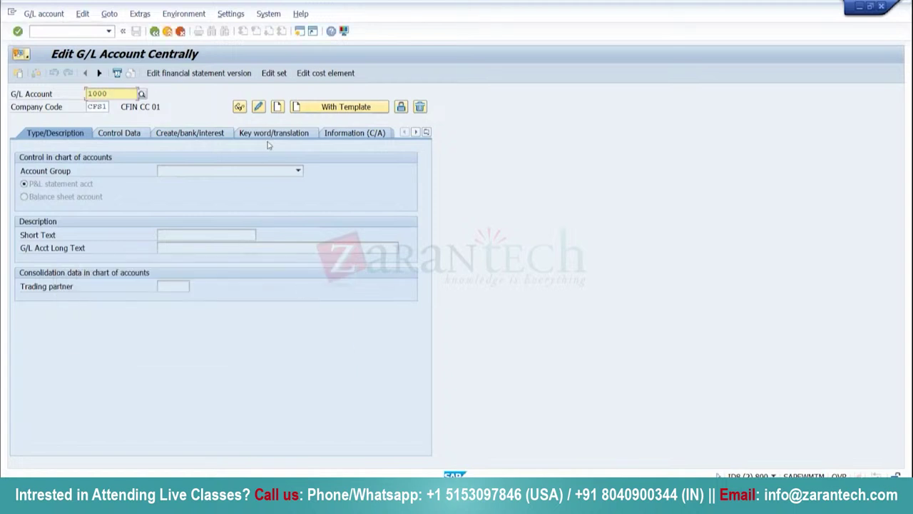
# Create account 1000 as a BS balance sheet account with short and long text 'Bank'
pyautogui.click(277, 107)
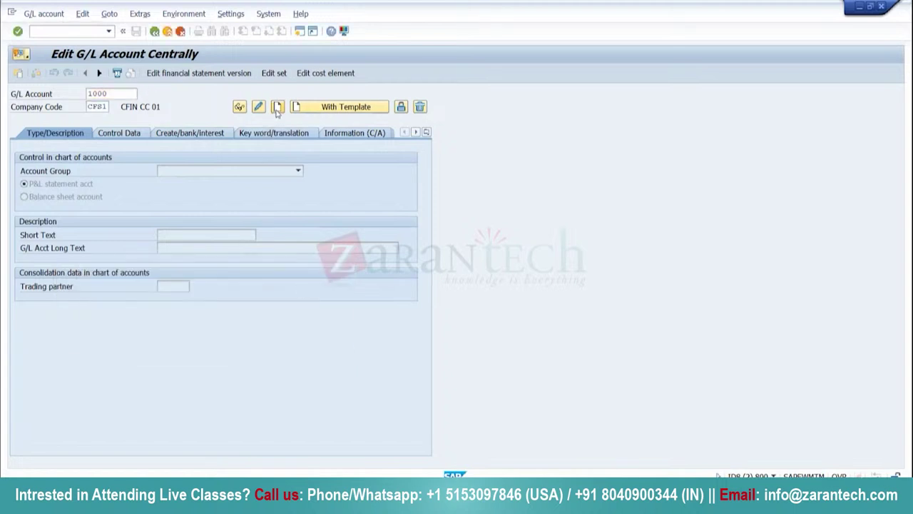
pyautogui.click(180, 174)
pyautogui.click(171, 182)
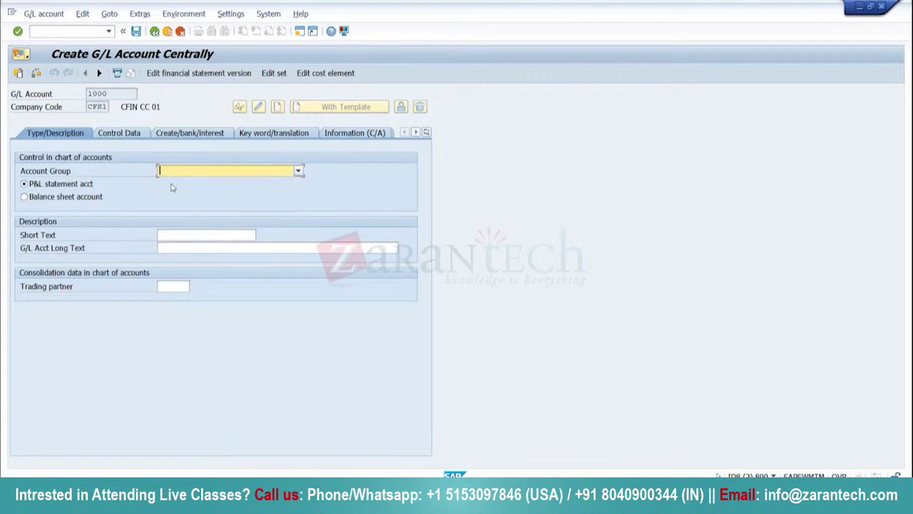
pyautogui.click(76, 200)
pyautogui.click(189, 235)
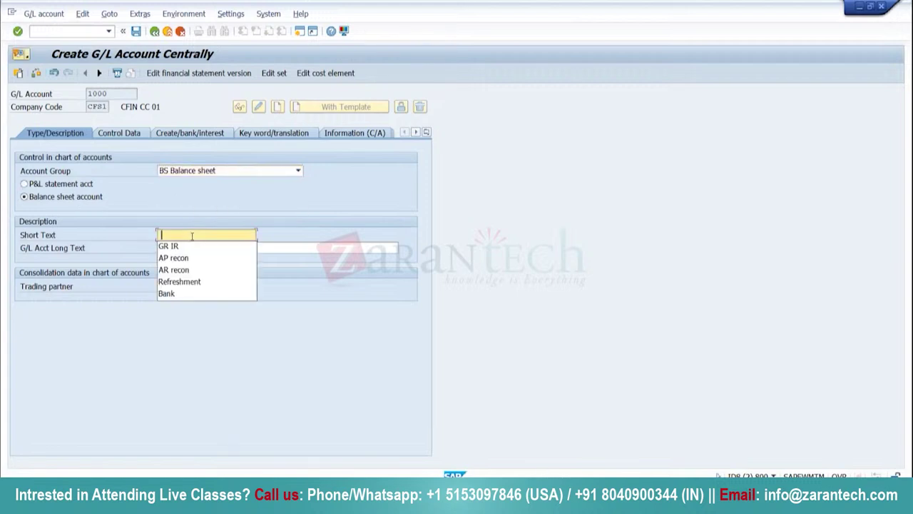
pyautogui.click(178, 294)
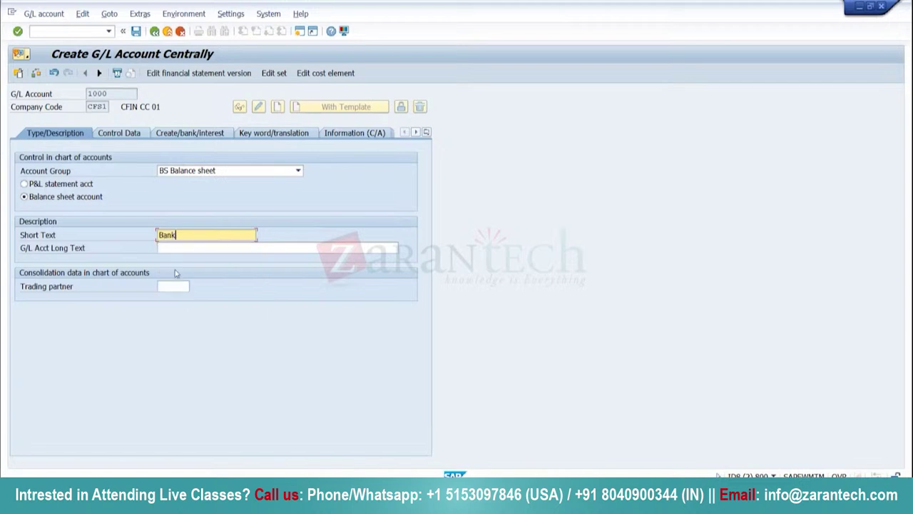
pyautogui.click(184, 248)
pyautogui.moveTo(189, 236); pyautogui.dragTo(157, 235)
pyautogui.hotkey('ctrl', 'c')
pyautogui.click(166, 249)
pyautogui.hotkey('ctrl', 'v')
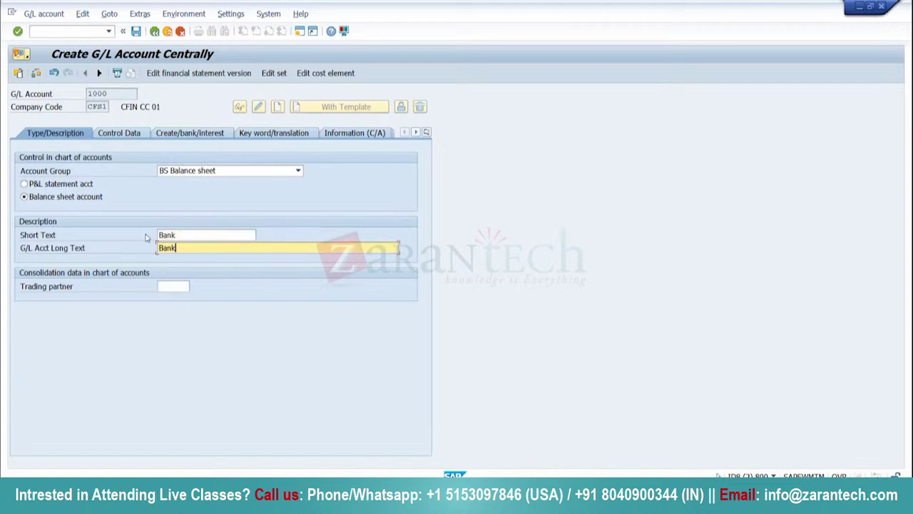
# Set field status group G005, enable line item display, and save the account despite warnings
pyautogui.click(120, 133)
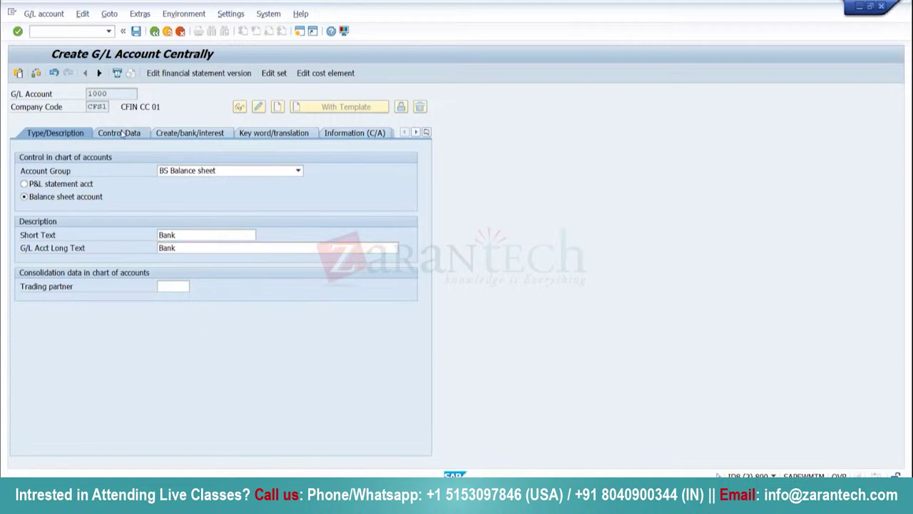
pyautogui.click(174, 136)
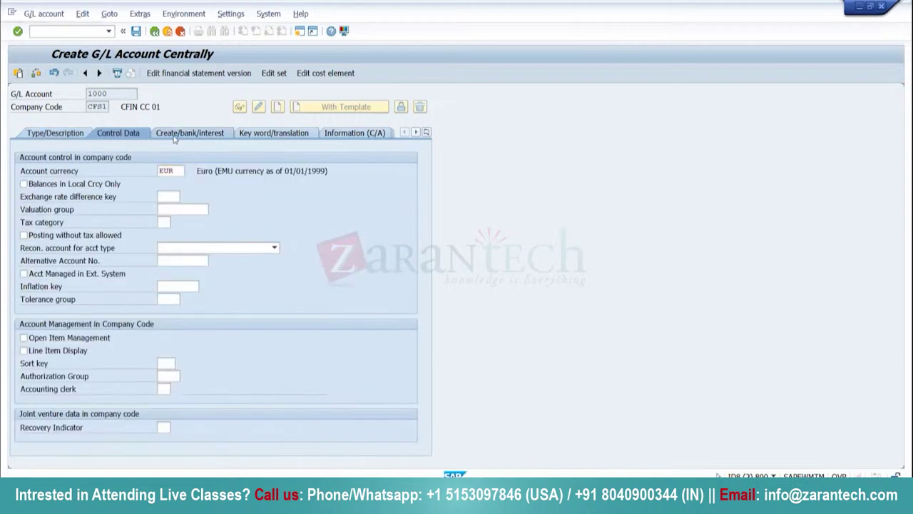
pyautogui.click(172, 172)
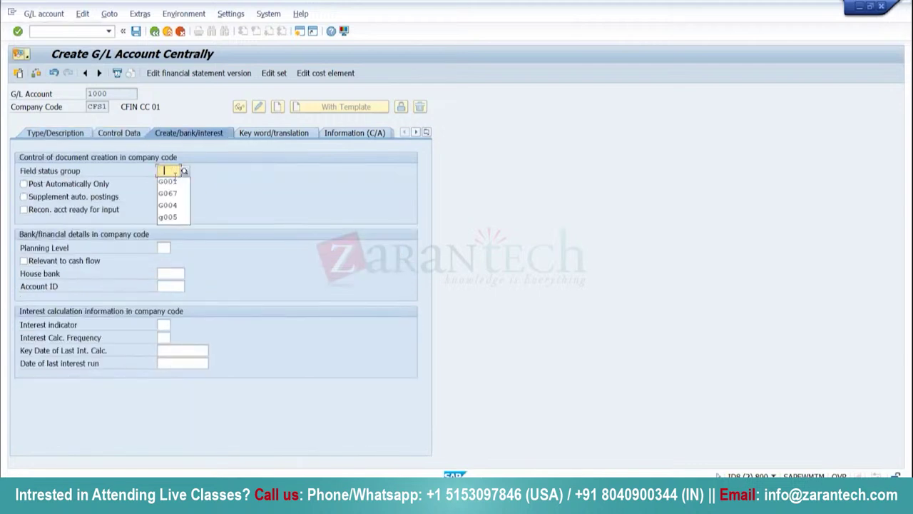
pyautogui.click(167, 215)
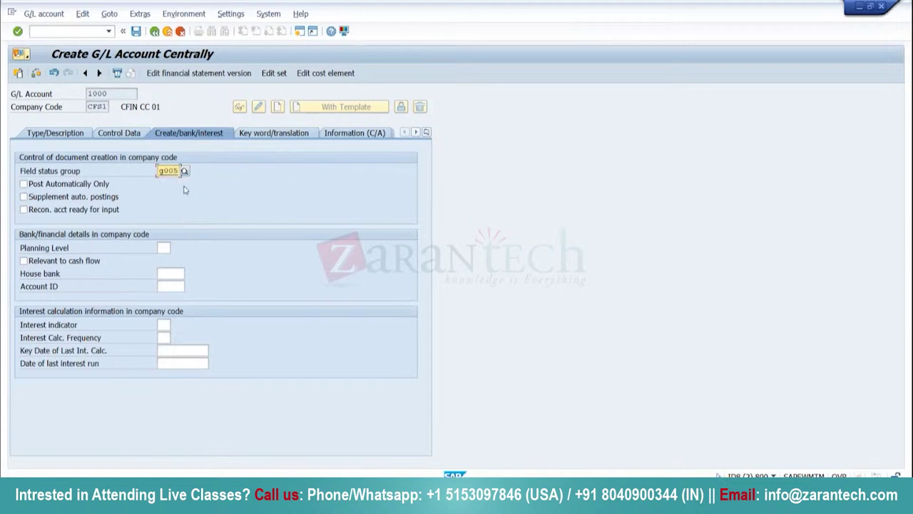
pyautogui.press('Return')
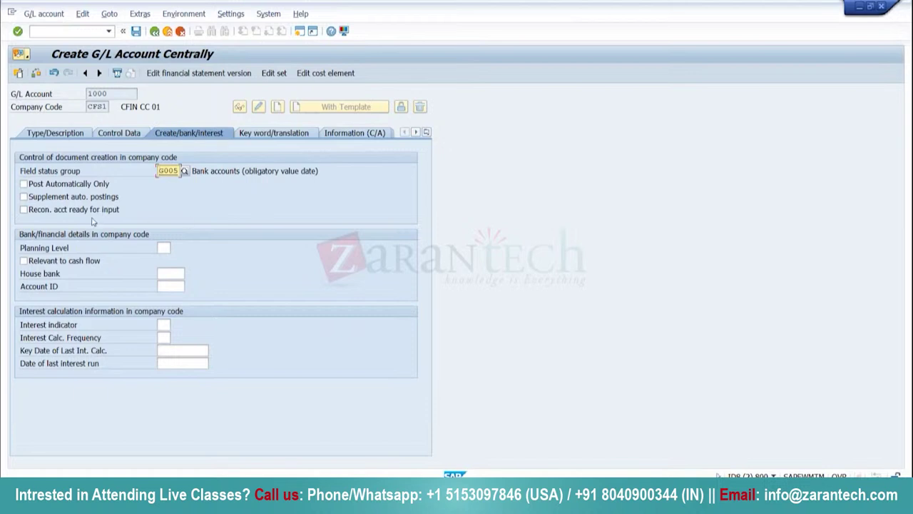
pyautogui.click(110, 136)
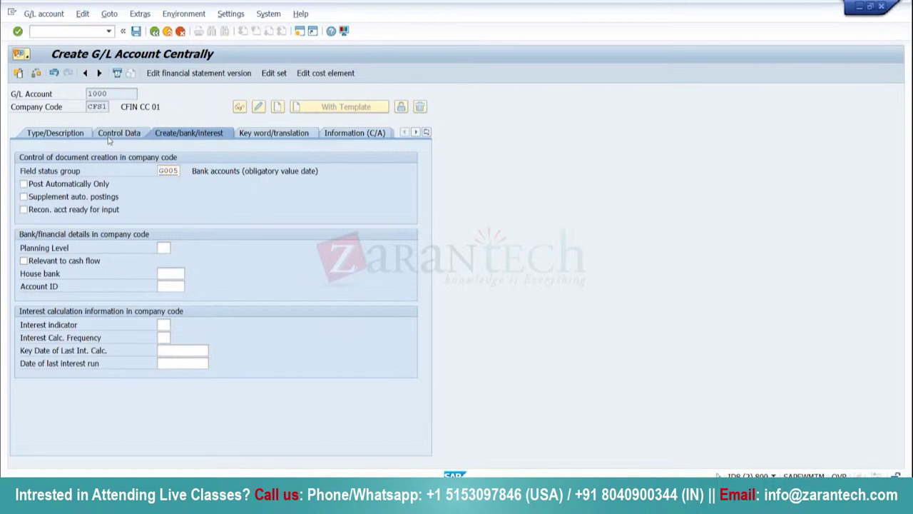
pyautogui.click(76, 351)
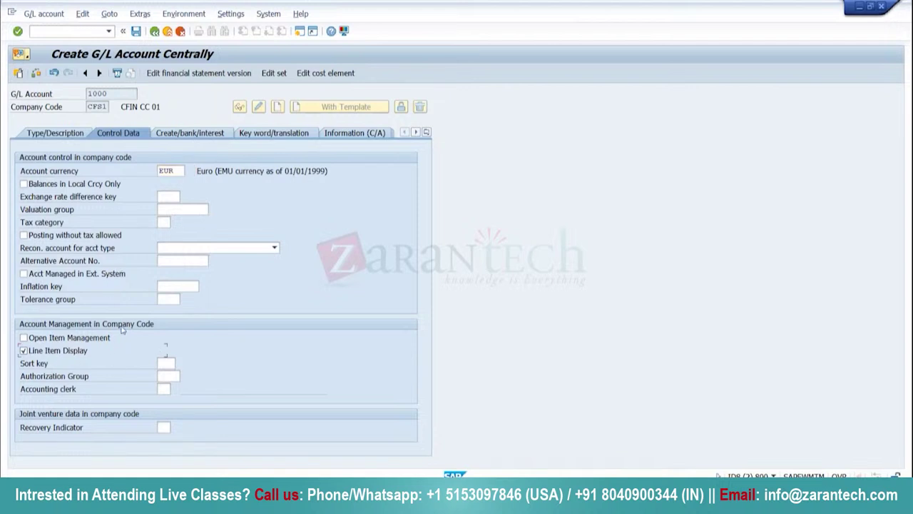
pyautogui.click(135, 32)
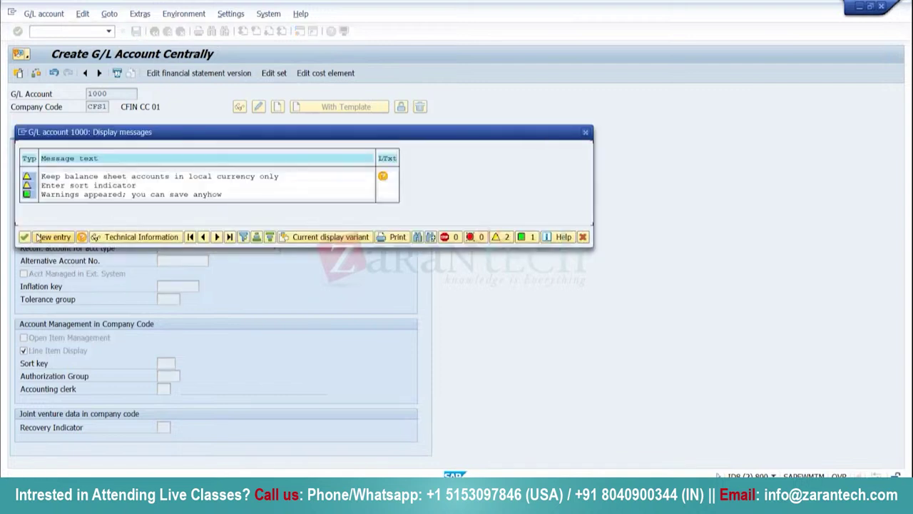
pyautogui.click(24, 237)
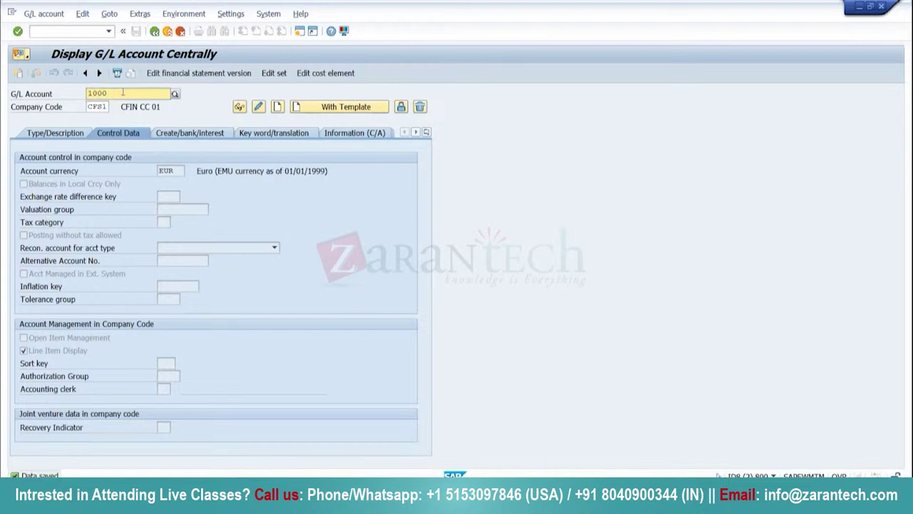
# Start creating G/L account 4000 in CFS1 with the Profit and loss account group
pyautogui.click(123, 92)
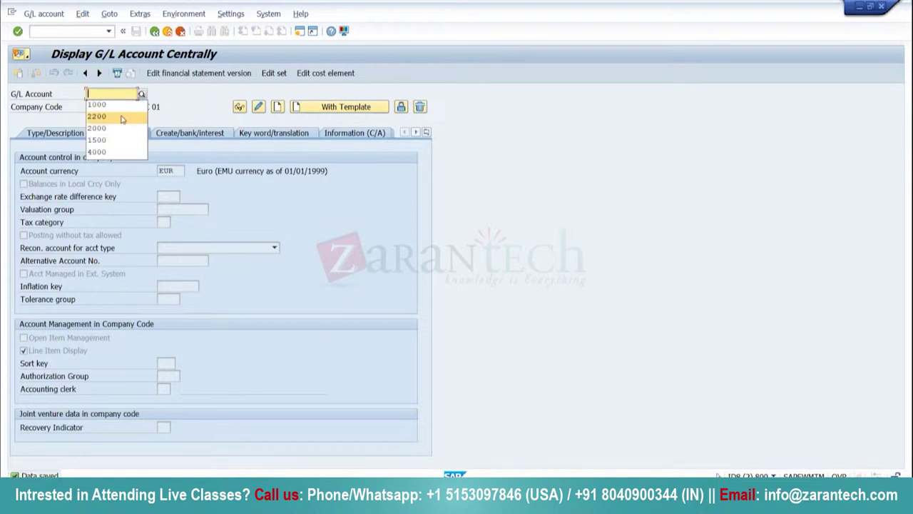
pyautogui.click(114, 152)
pyautogui.click(277, 107)
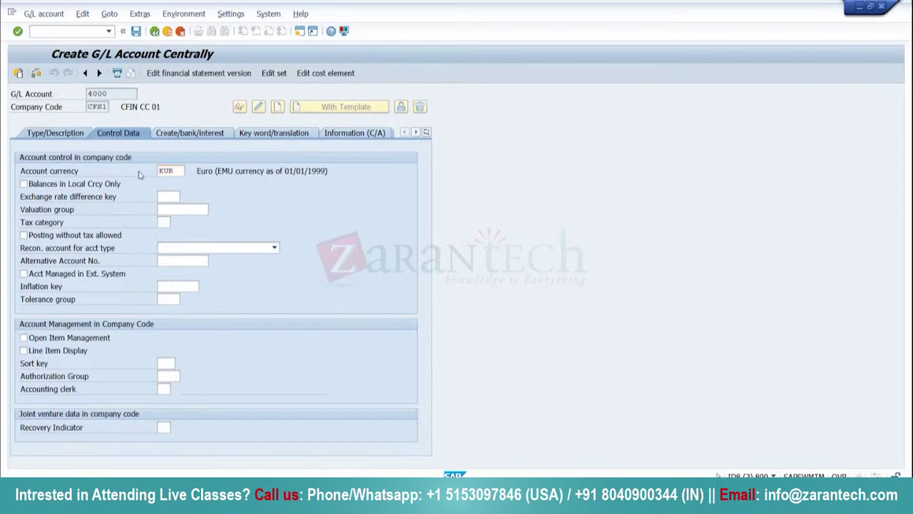
pyautogui.click(184, 171)
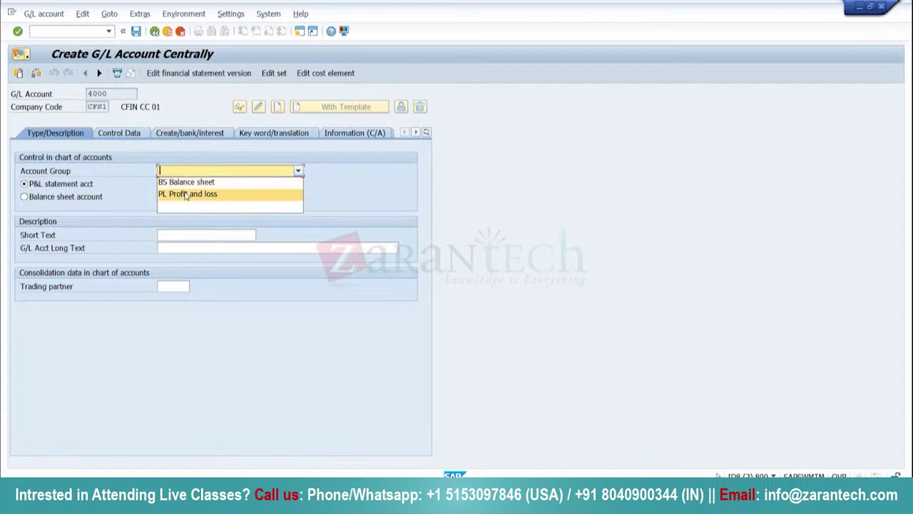
pyautogui.click(187, 198)
pyautogui.hotkey('alt', 'Tab')
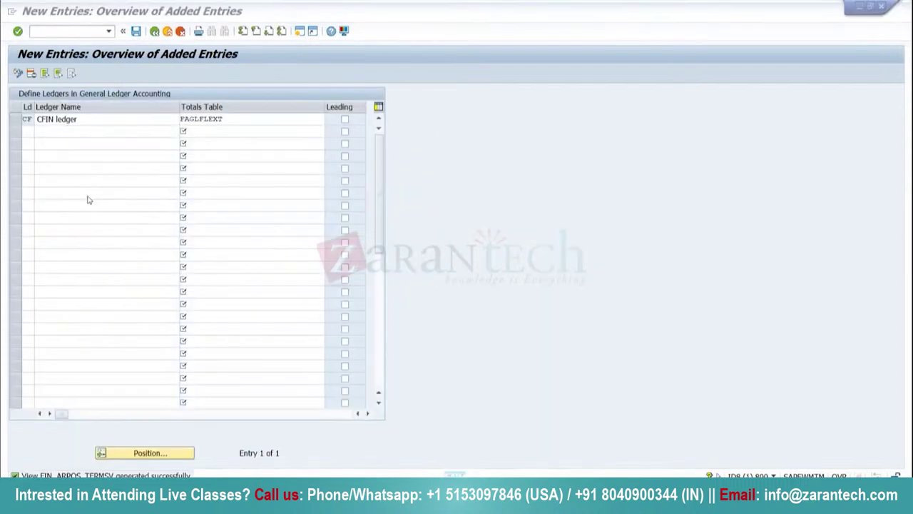
pyautogui.click(155, 30)
pyautogui.hotkey('alt', 'Tab')
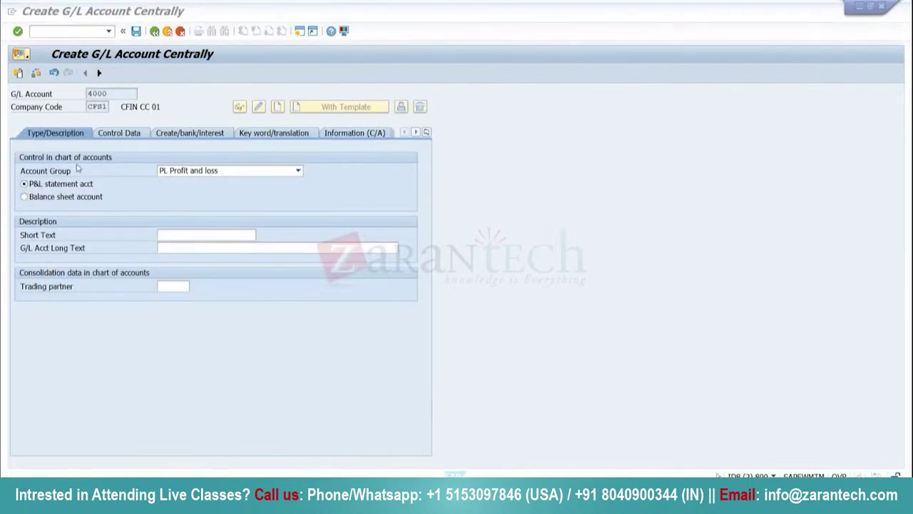
# Enter 'Refreshment' as both the short text and the long text of the account
pyautogui.click(179, 235)
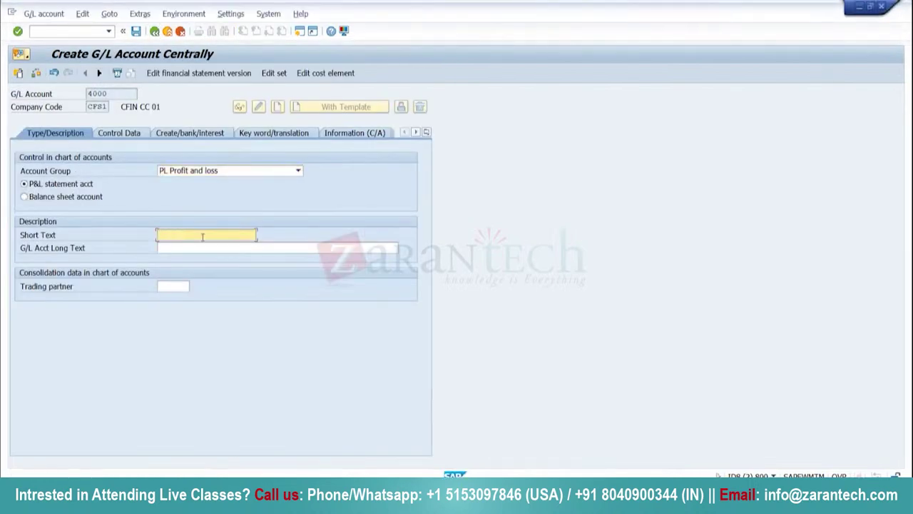
pyautogui.click(185, 235)
pyautogui.click(191, 294)
pyautogui.click(183, 248)
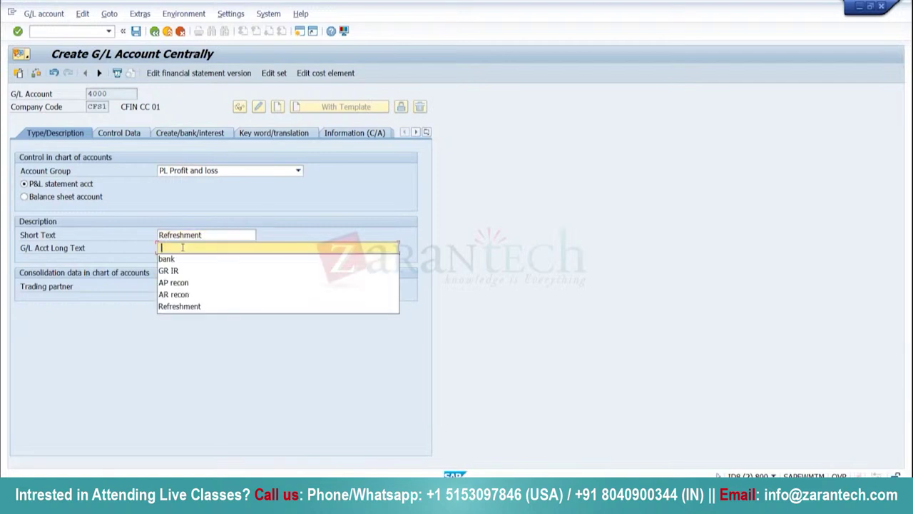
pyautogui.click(191, 305)
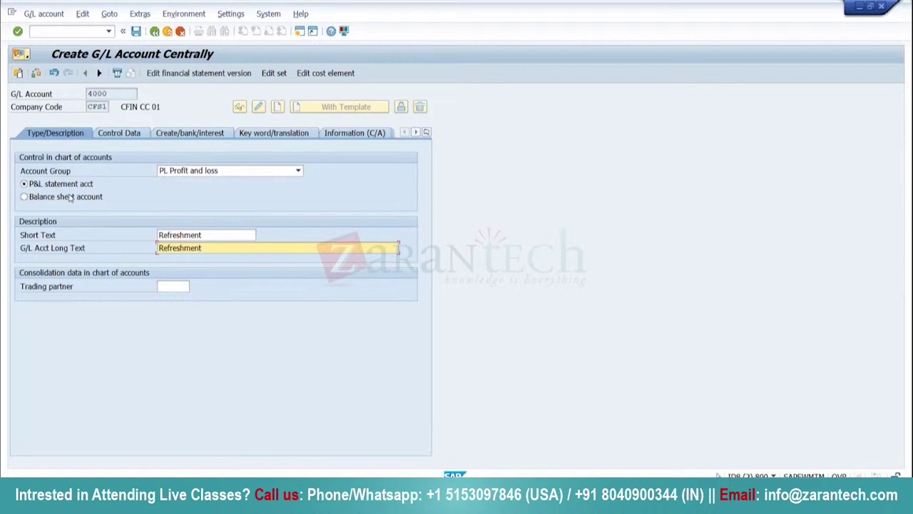
pyautogui.press('Return')
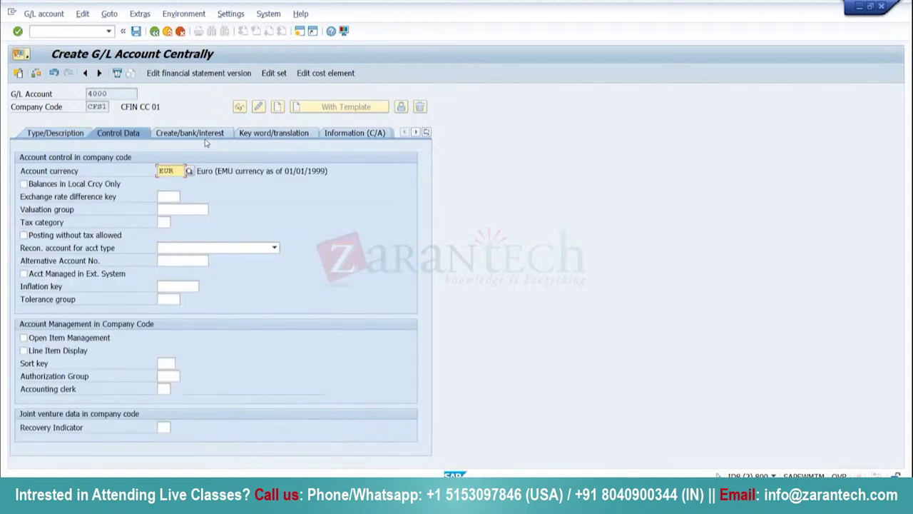
# Set field status group G001 and save G/L account 4000
pyautogui.click(203, 135)
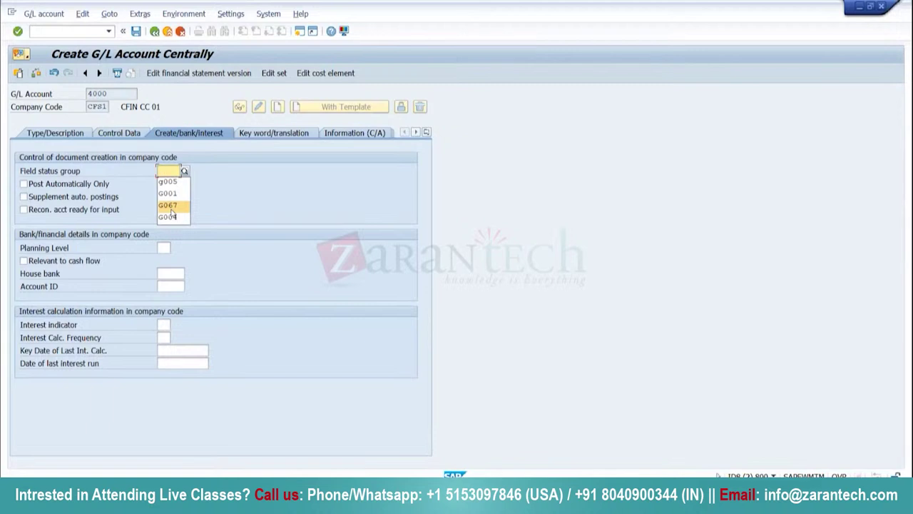
pyautogui.click(171, 207)
pyautogui.press('Return')
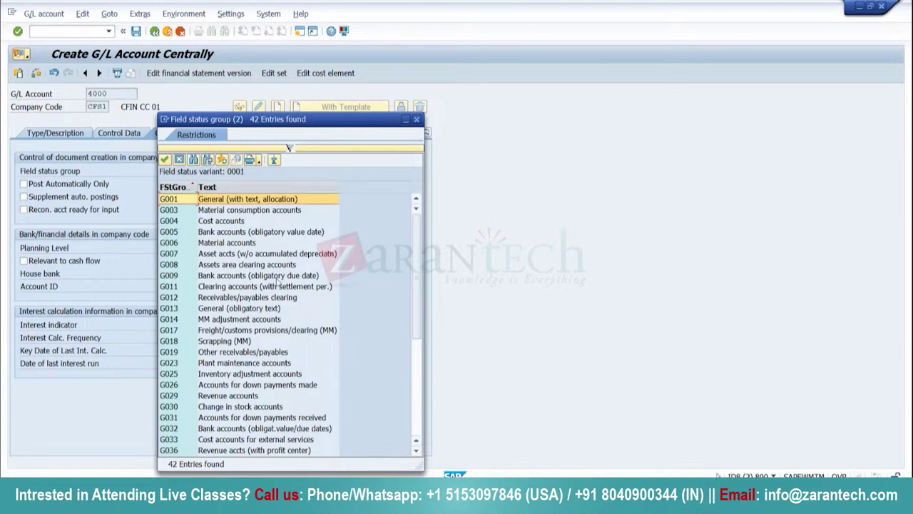
pyautogui.scroll(-4, 280, 295)
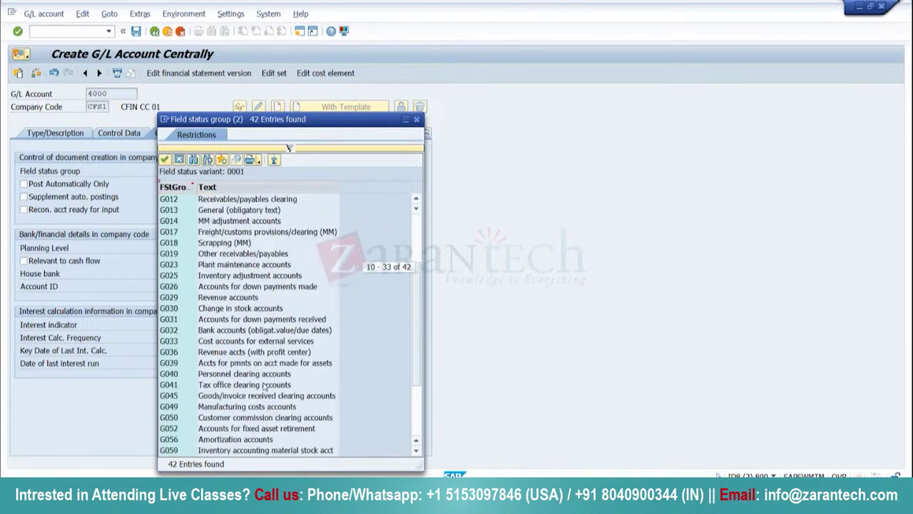
pyautogui.scroll(4, 264, 389)
pyautogui.click(222, 200)
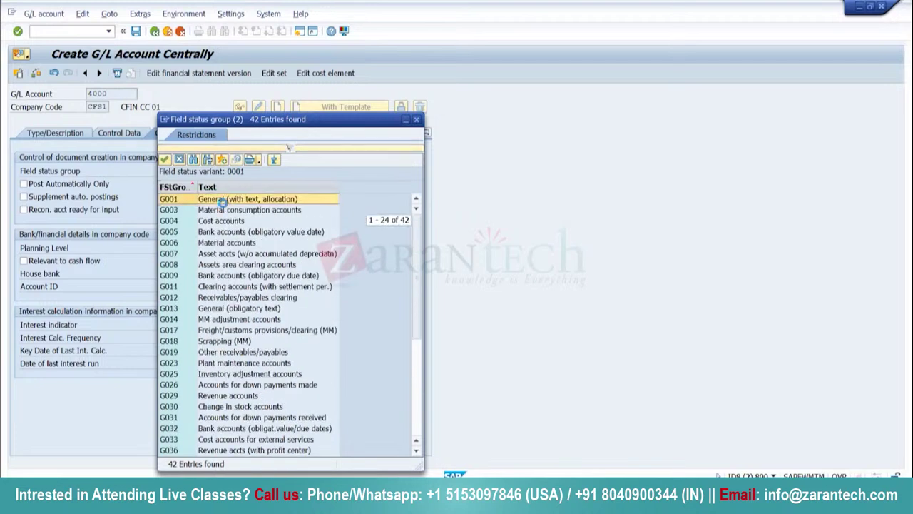
pyautogui.click(222, 201)
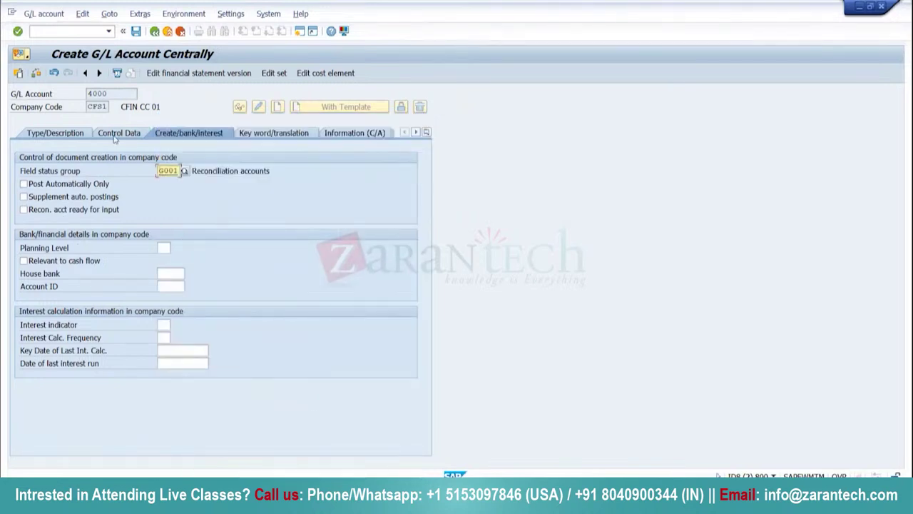
pyautogui.click(137, 31)
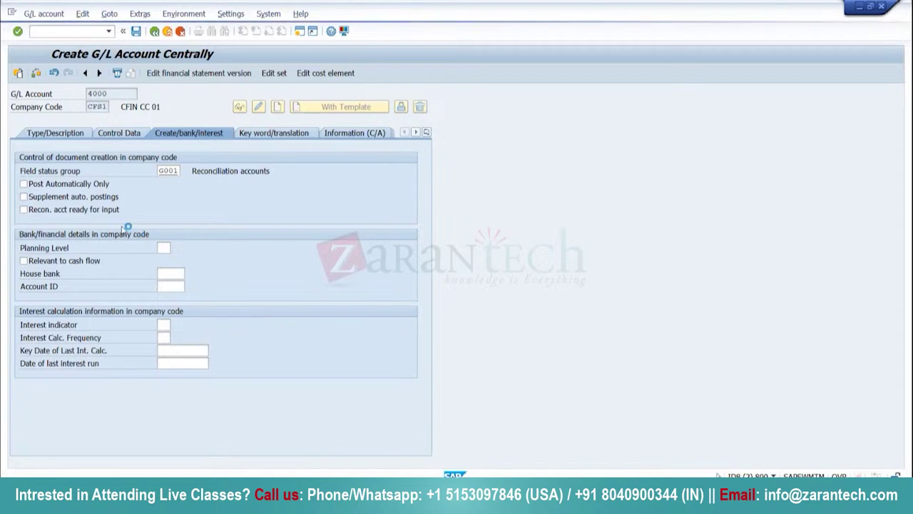
pyautogui.click(125, 134)
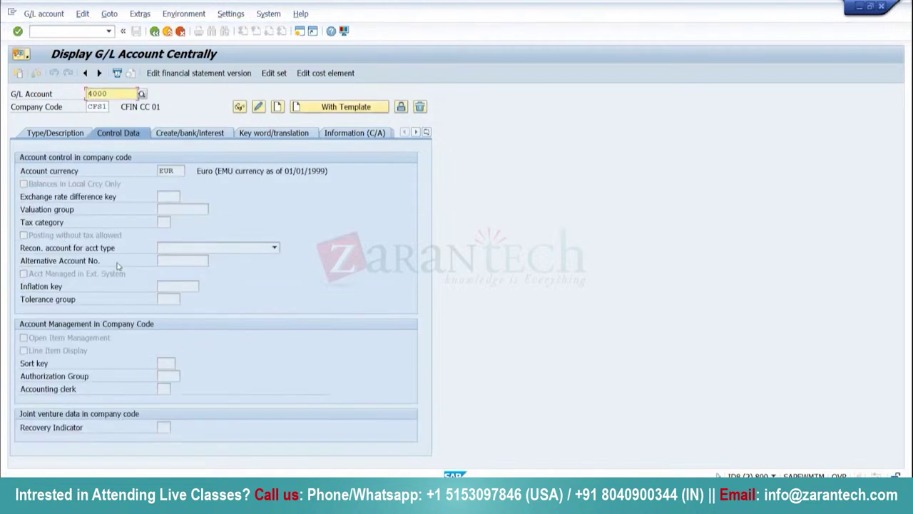
# Start creating cost element 4000 with a valid-from date of 01.01.2021
pyautogui.click(322, 73)
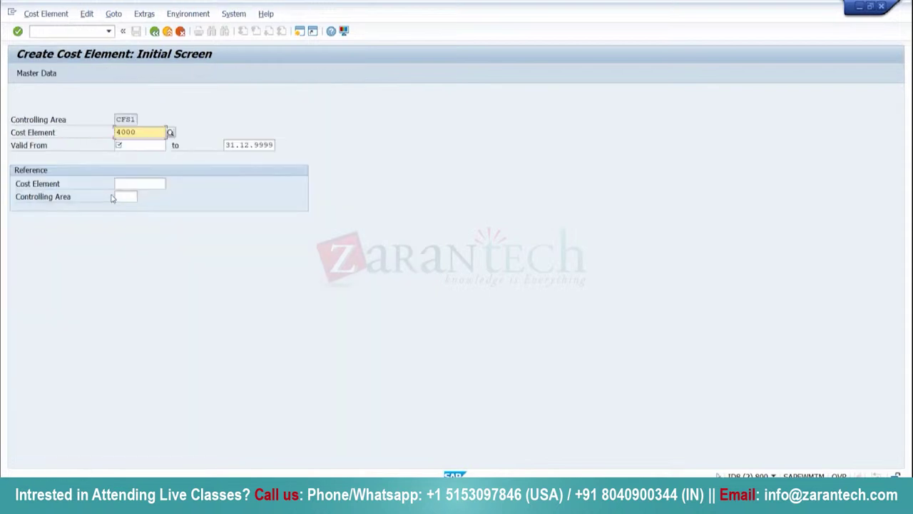
pyautogui.click(153, 144)
pyautogui.click(153, 145)
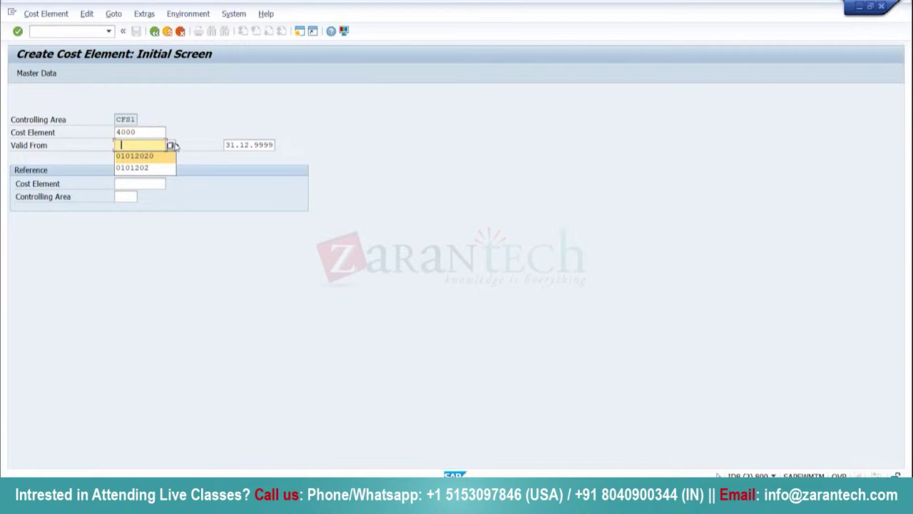
pyautogui.click(174, 146)
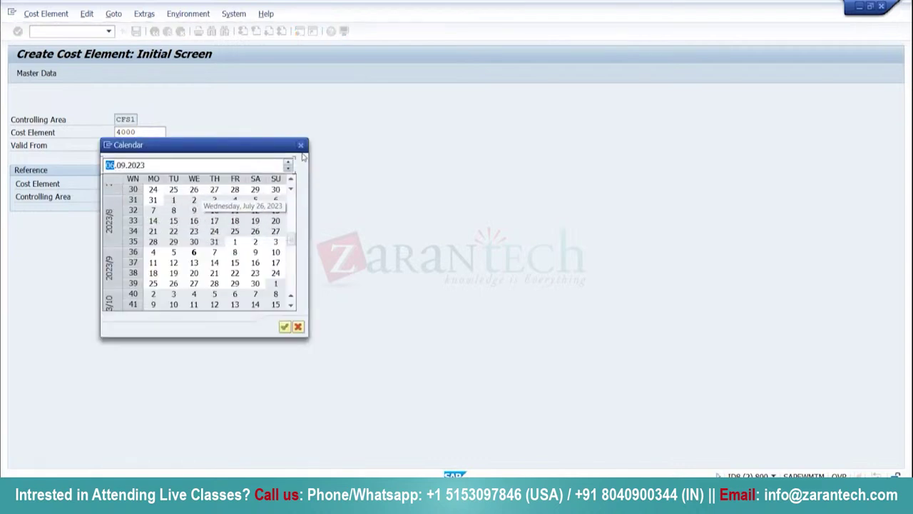
pyautogui.click(129, 145)
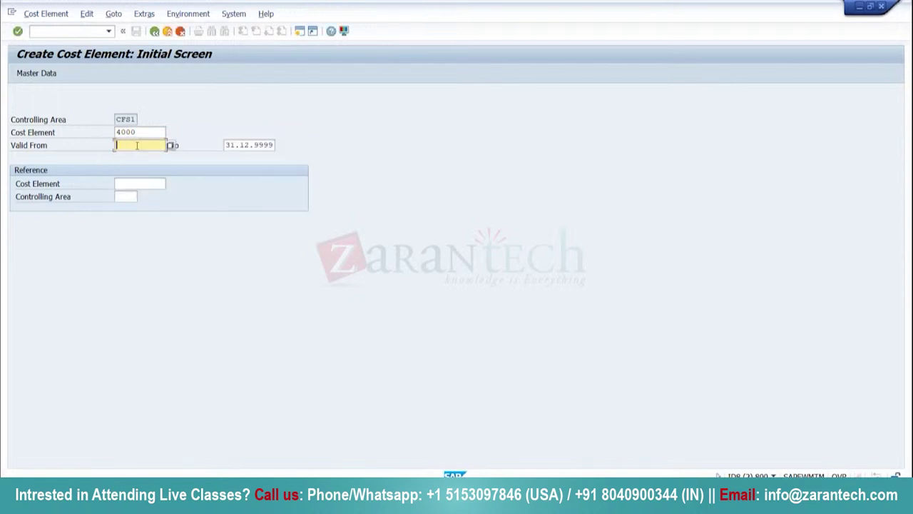
pyautogui.write('01012021')
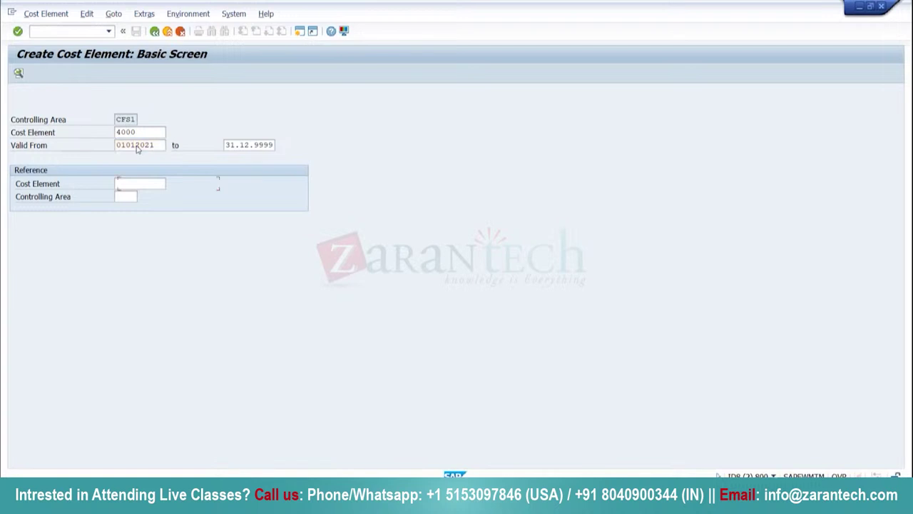
pyautogui.press('Return')
# Choose the first cost element category and save the cost element
pyautogui.click(126, 237)
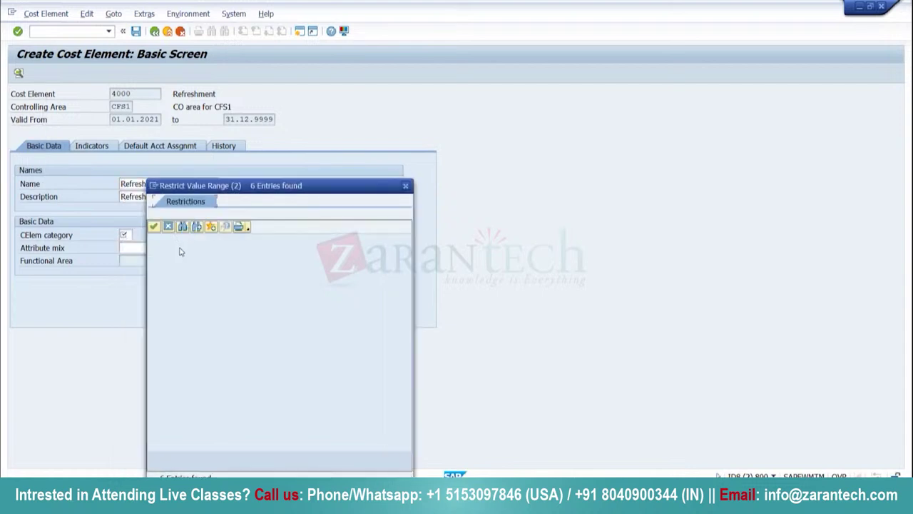
pyautogui.doubleClick(187, 252)
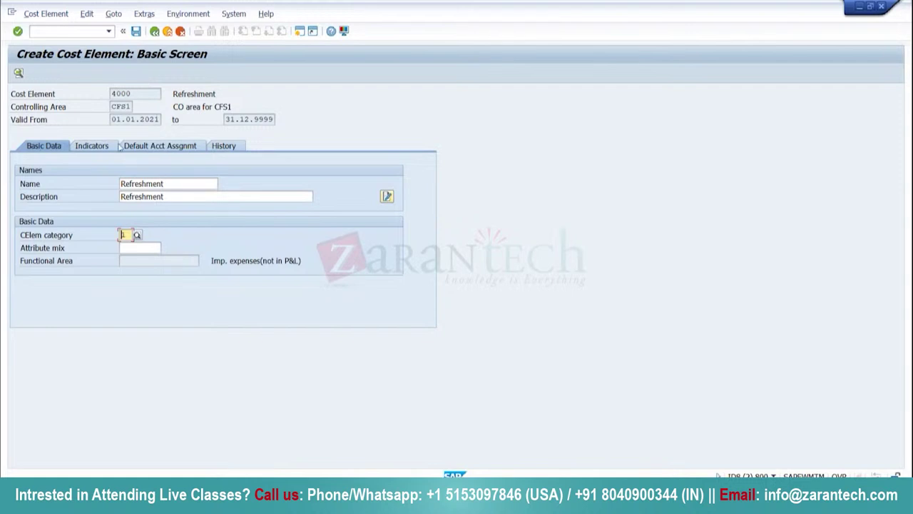
pyautogui.click(144, 120)
pyautogui.hotkey('ctrl', 's')
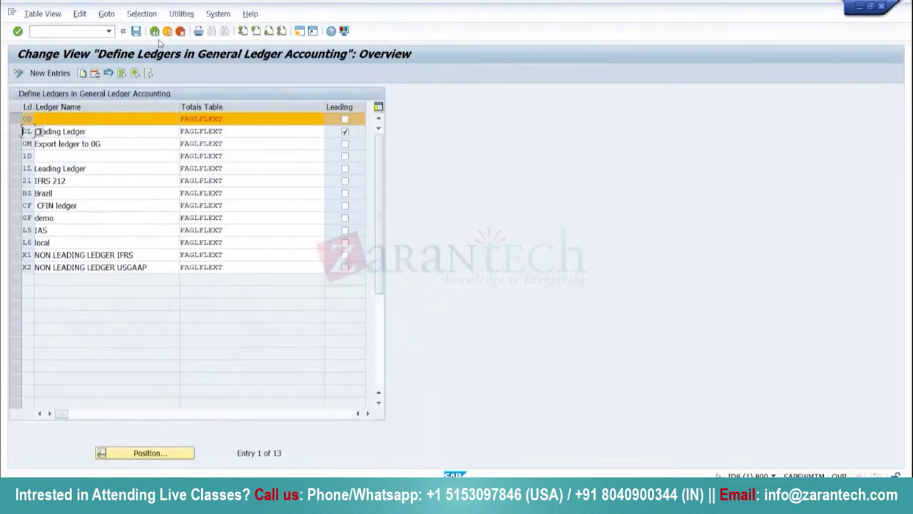
# Leave the ledgers list and bring the G/L account window back
pyautogui.click(154, 31)
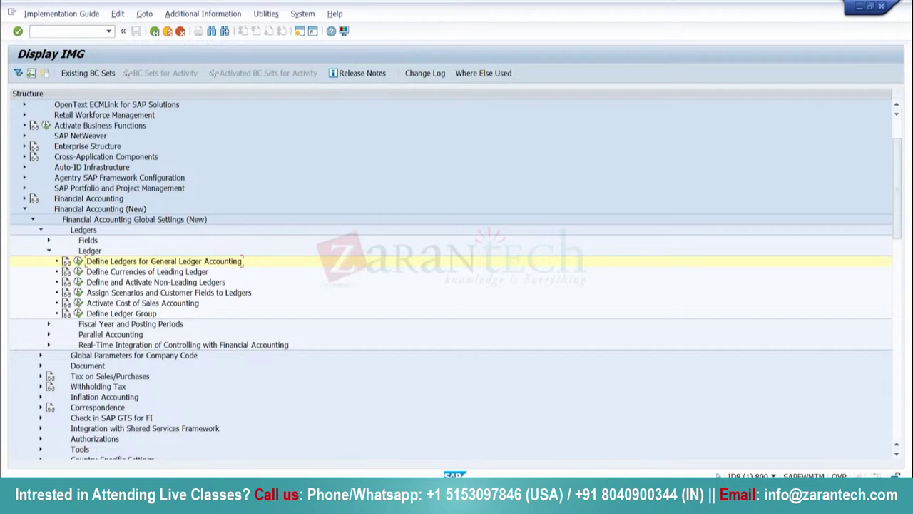
pyautogui.moveTo(388, 503)
pyautogui.moveTo(470, 439)
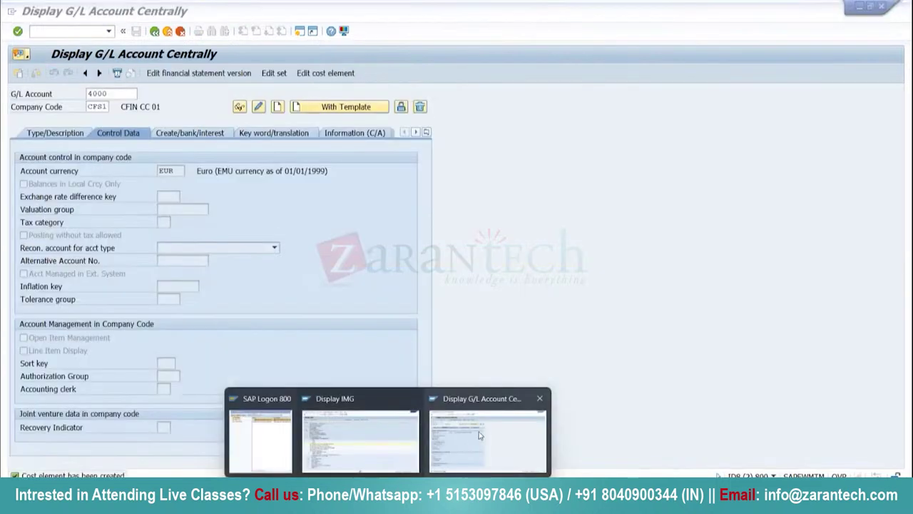
pyautogui.moveTo(409, 441)
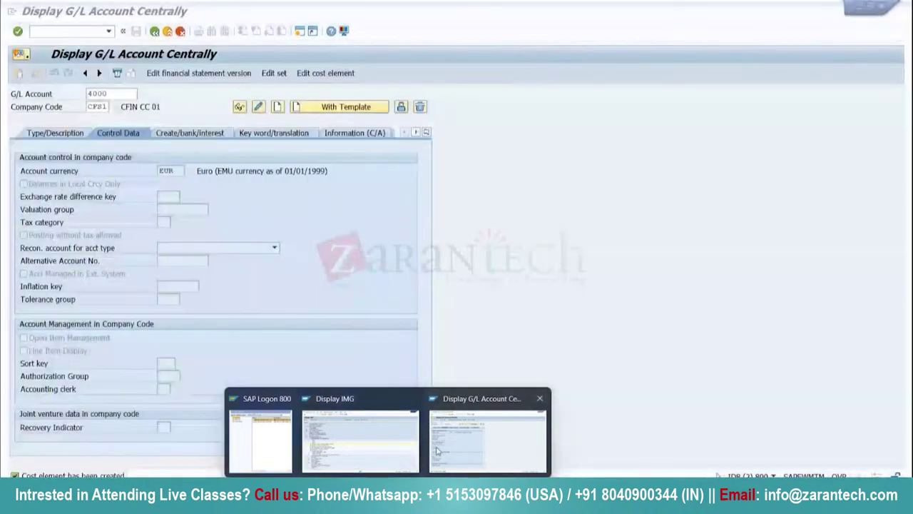
pyautogui.click(487, 439)
# Enter the G/L accounts '1000, 4000' in cell D8 beside the GL account label
pyautogui.write('nt')
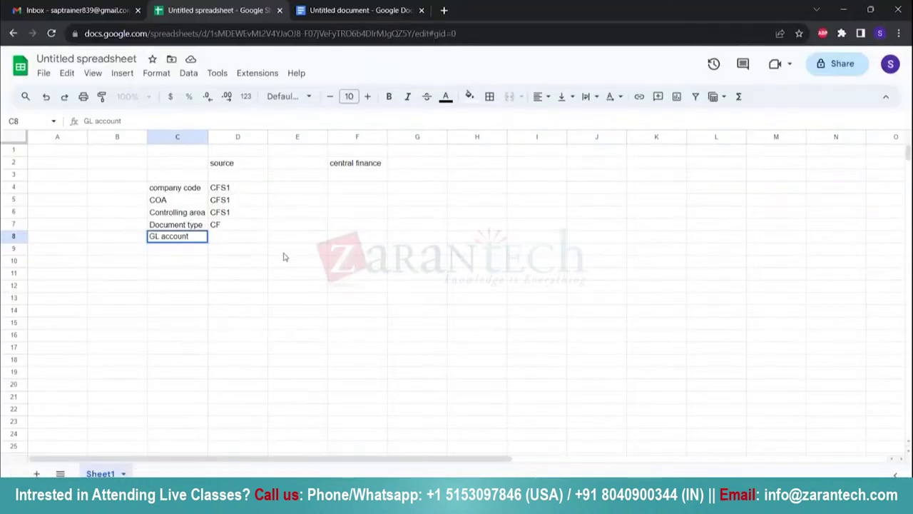
pyautogui.click(247, 241)
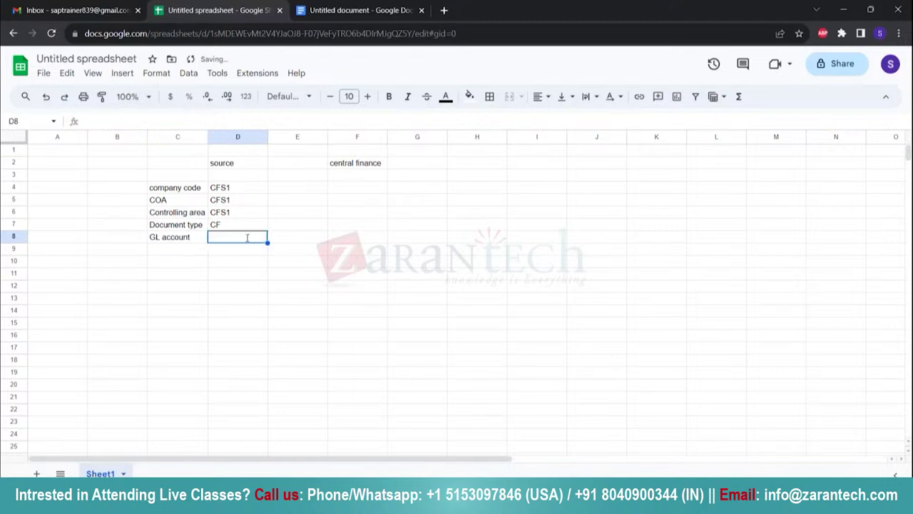
pyautogui.write('1000,')
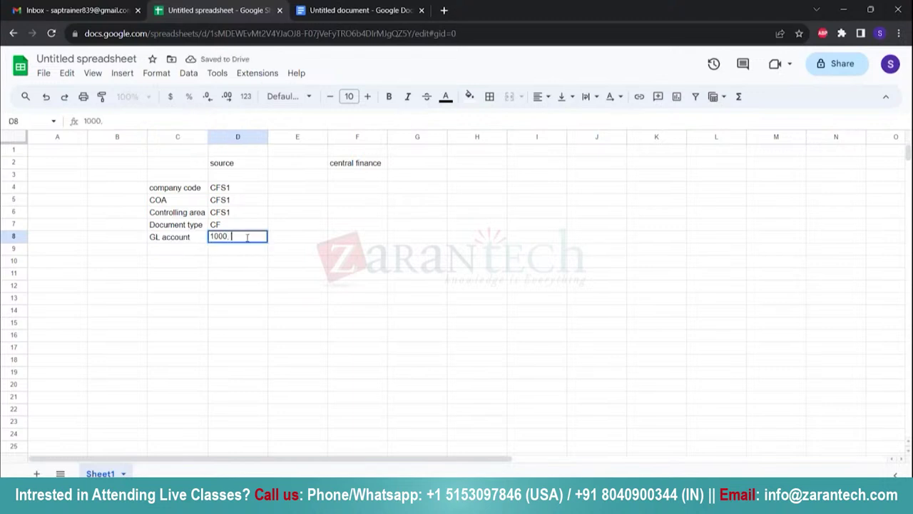
pyautogui.write(' 4000')
pyautogui.press('Return')
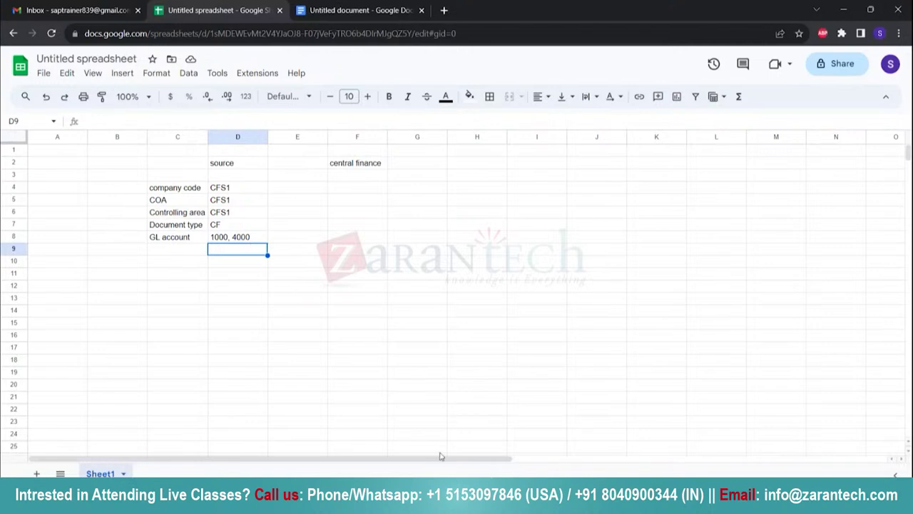
pyautogui.moveTo(388, 500)
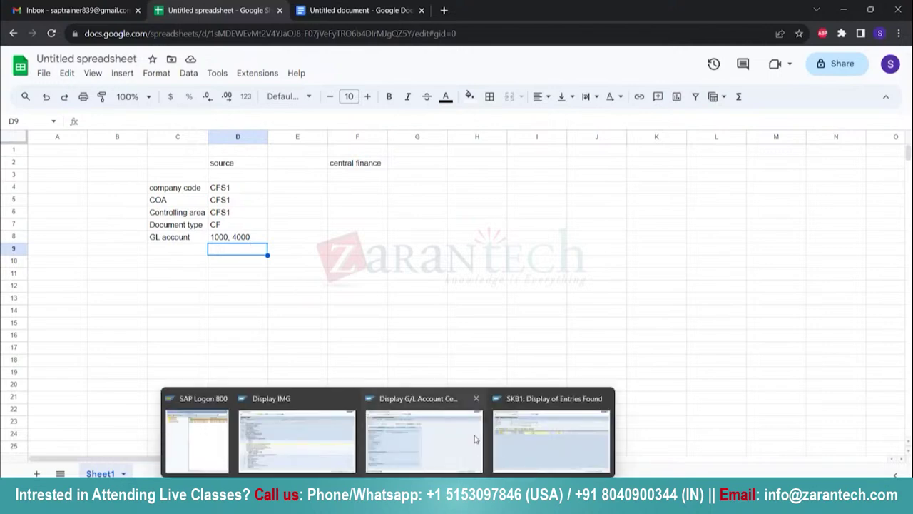
pyautogui.moveTo(474, 438)
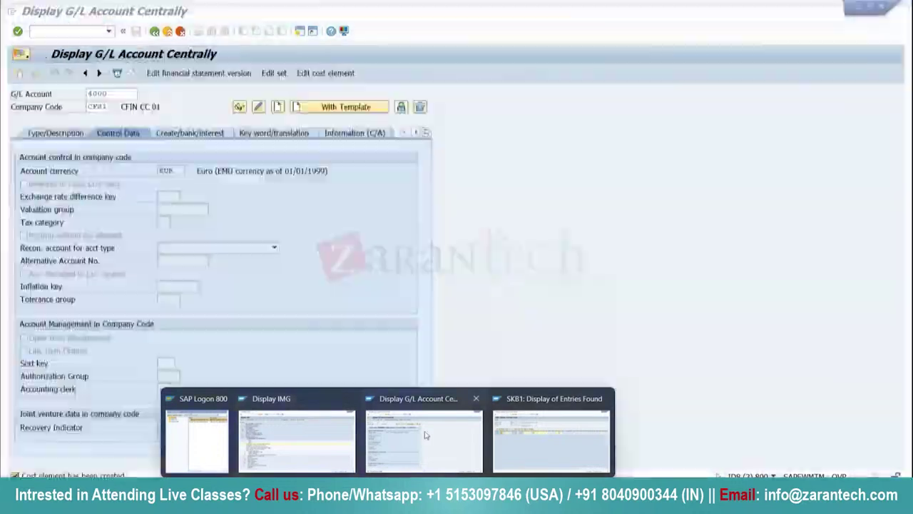
# Open G/L account document entry and set the document date to 06.09.2023
pyautogui.click(425, 435)
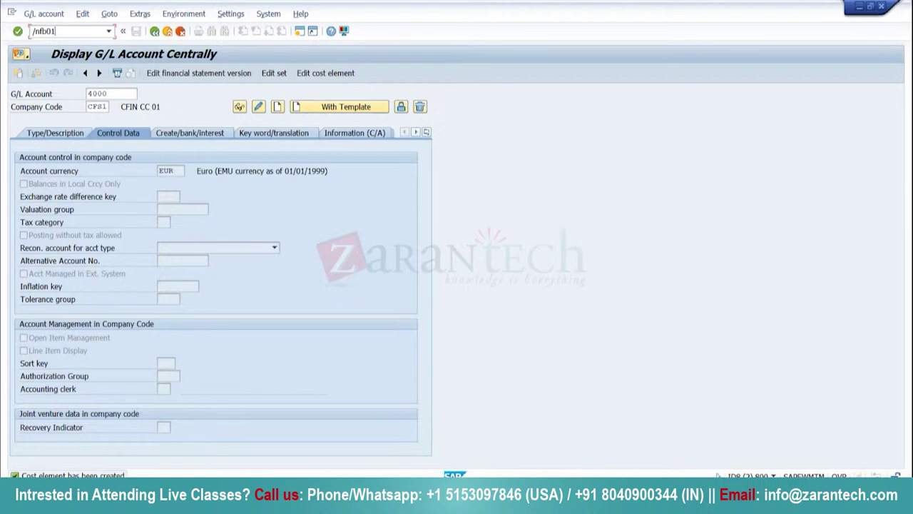
pyautogui.write('/nfb01')
pyautogui.press('Return')
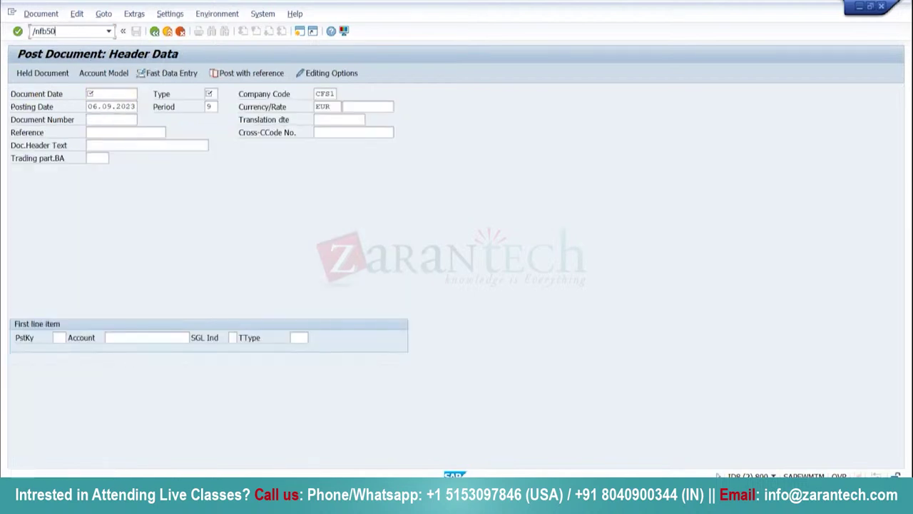
pyautogui.press('Return')
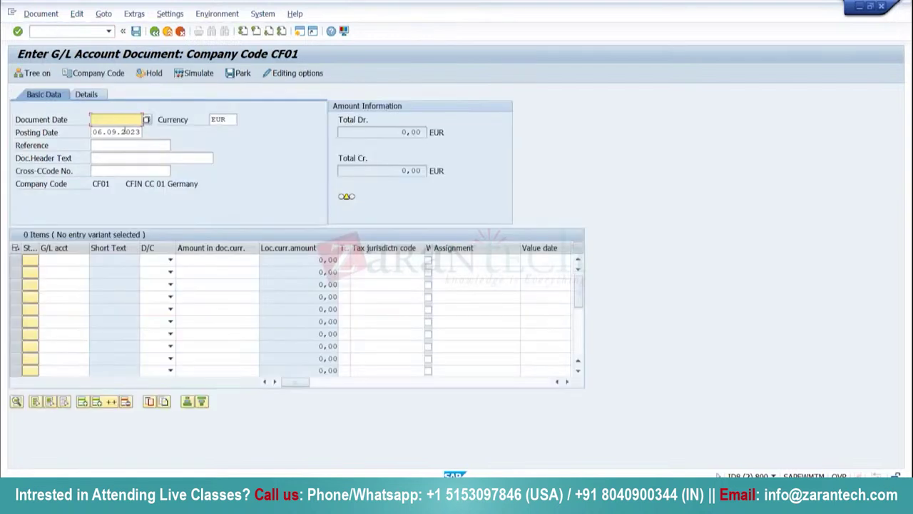
pyautogui.moveTo(92, 132); pyautogui.dragTo(141, 132)
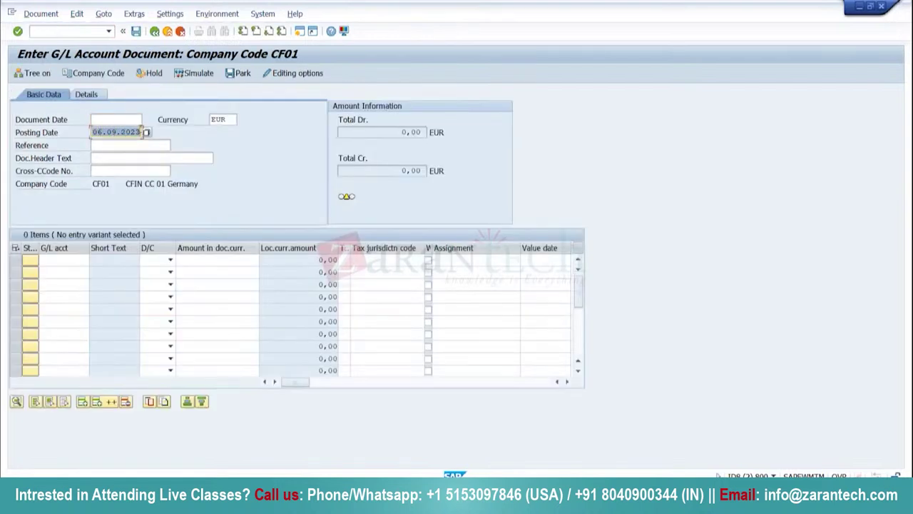
pyautogui.click(114, 119)
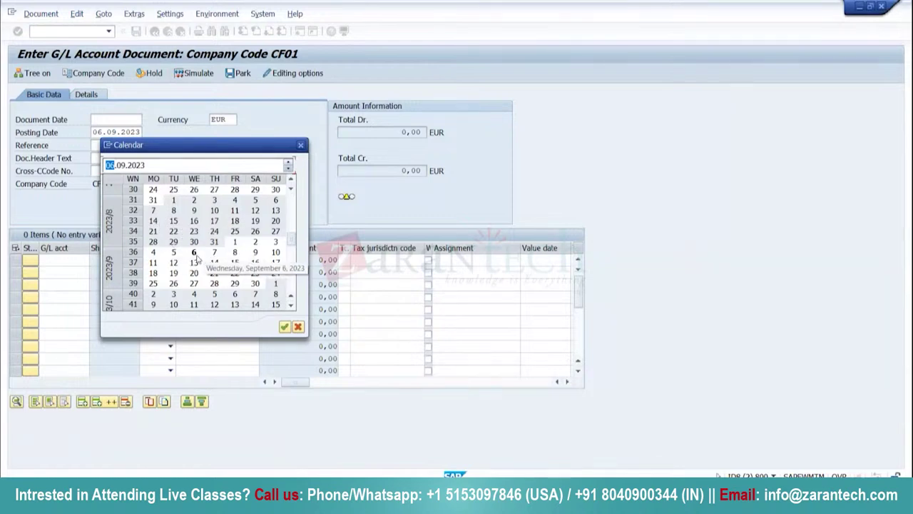
pyautogui.doubleClick(194, 254)
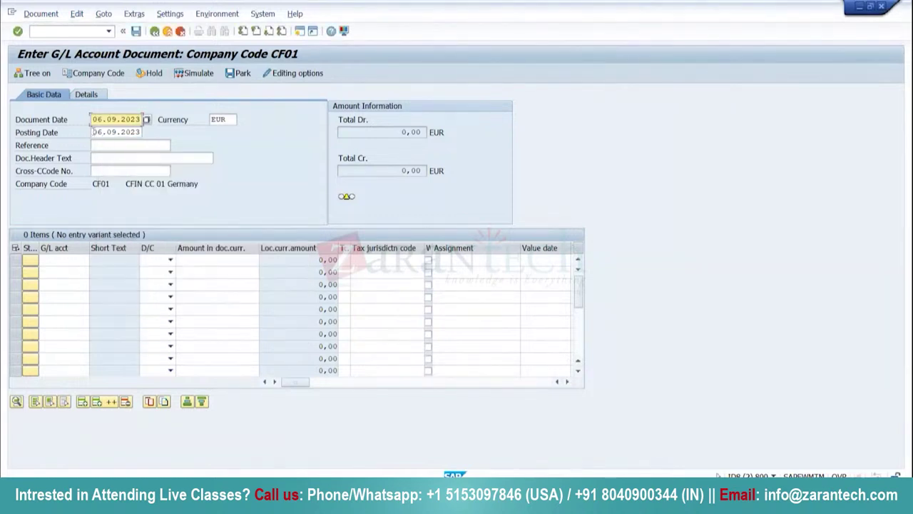
pyautogui.click(114, 132)
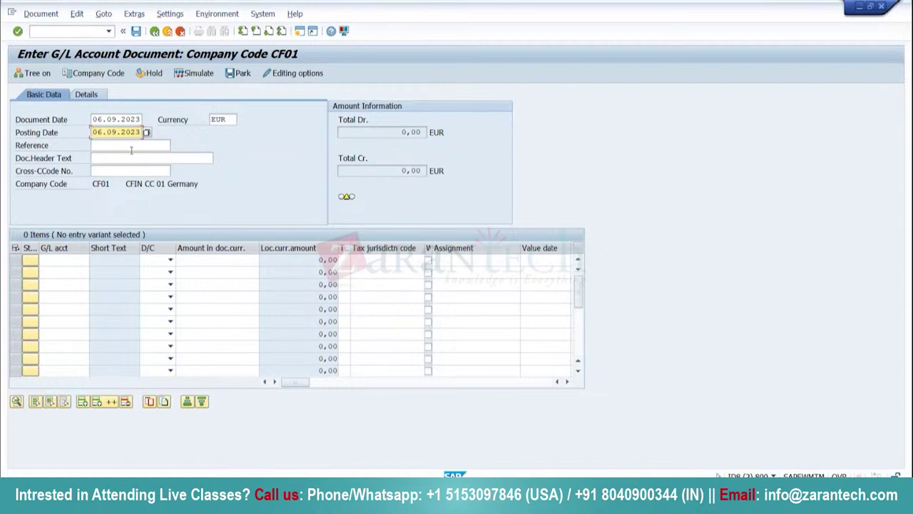
# Enter G/L account 1000 on the first line and switch the company code to CFS1
pyautogui.click(63, 259)
pyautogui.write('1000')
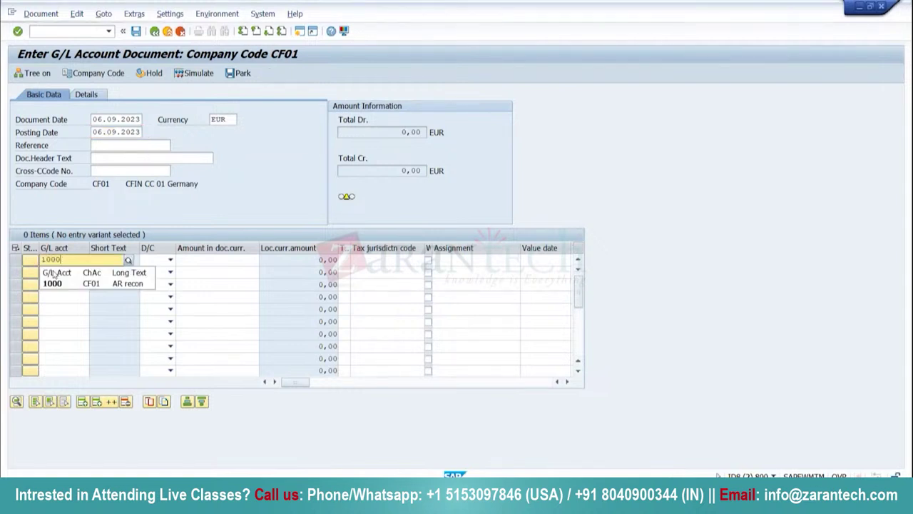
pyautogui.click(58, 281)
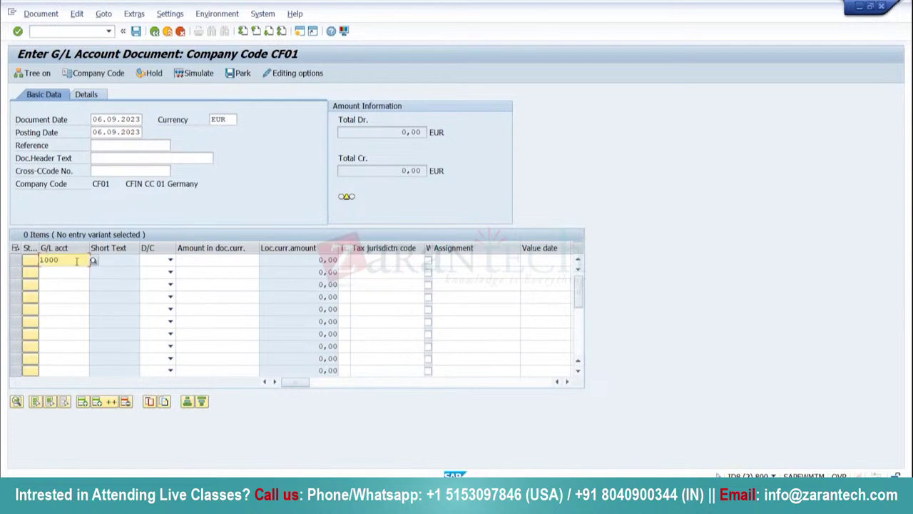
pyautogui.click(91, 73)
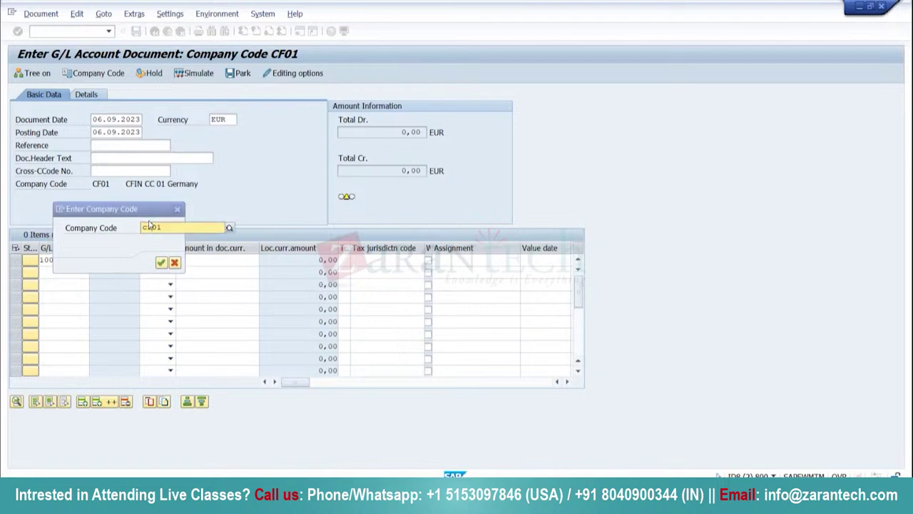
pyautogui.write('cfs1')
pyautogui.press('Return')
# Dismiss the error and submit the SA document header for CFS1 with posting key 40, account 1000
pyautogui.click(707, 114)
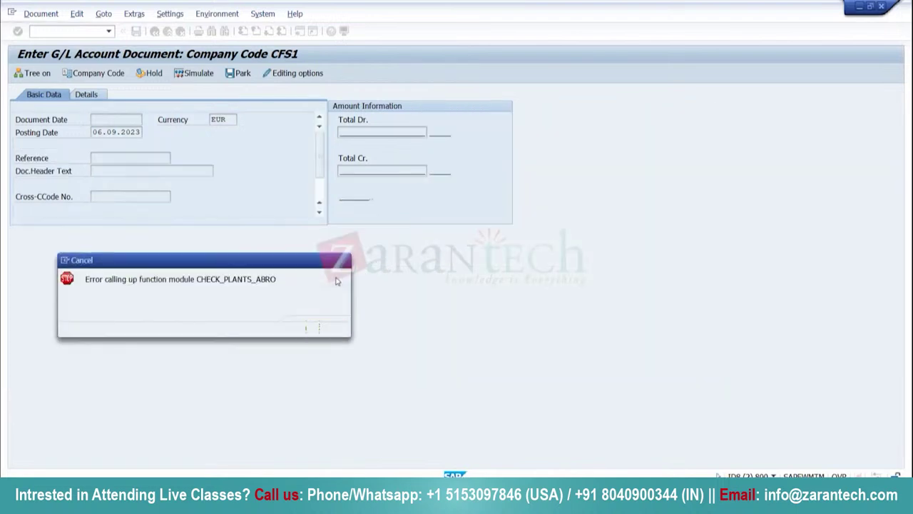
pyautogui.click(319, 327)
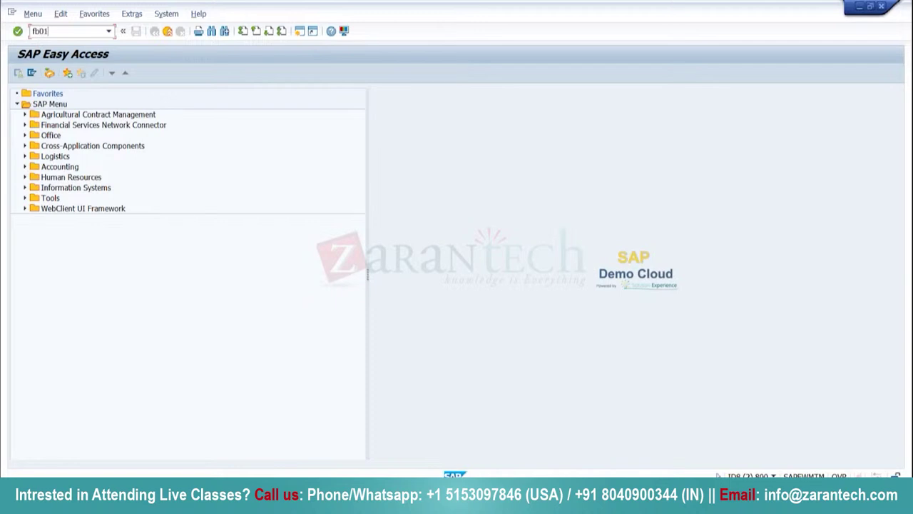
pyautogui.press('Return')
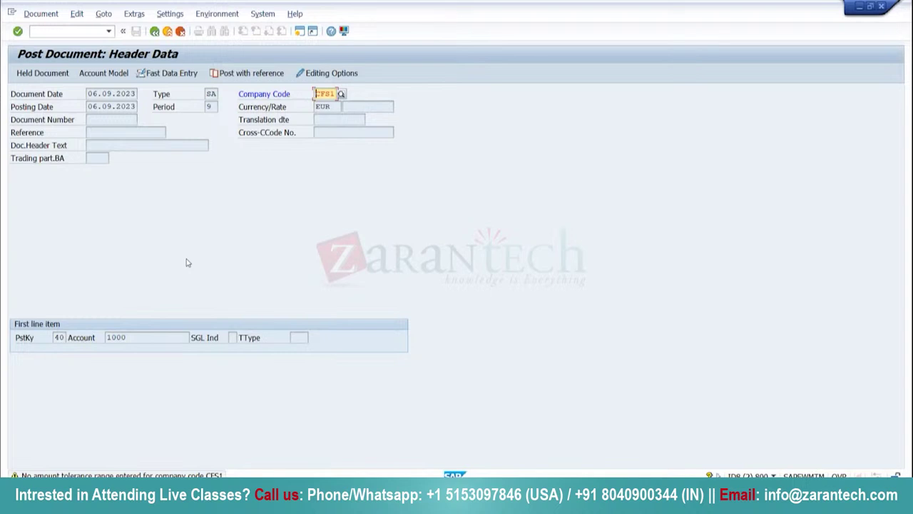
pyautogui.press('Return')
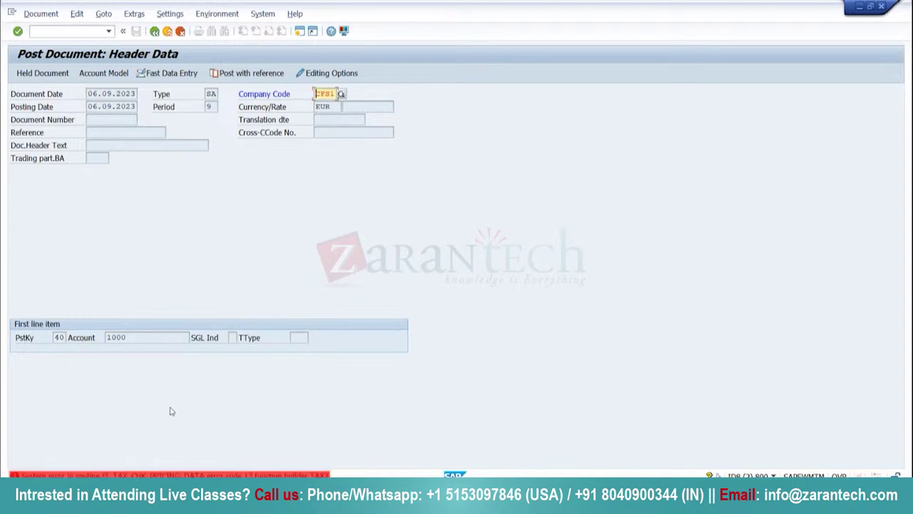
# Open the user tolerance group assignments under Document > Tolerance Groups in the IMG
pyautogui.moveTo(389, 500)
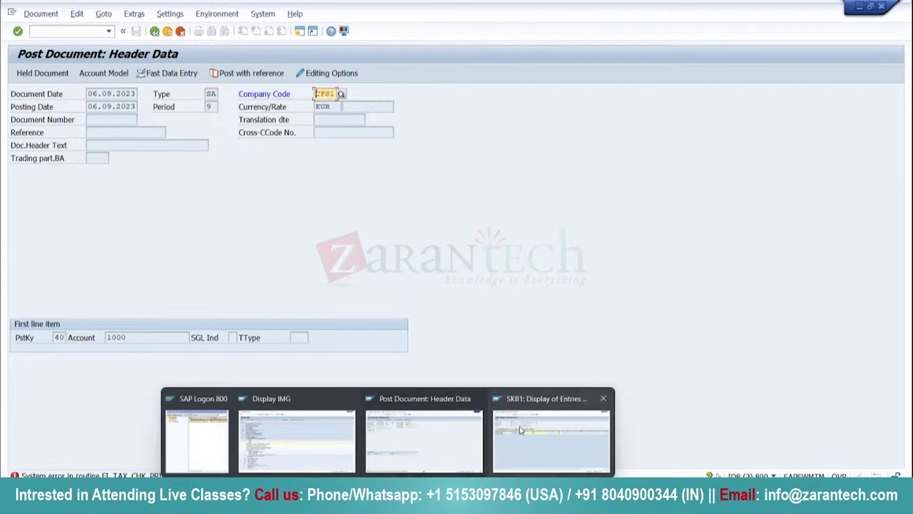
pyautogui.click(318, 447)
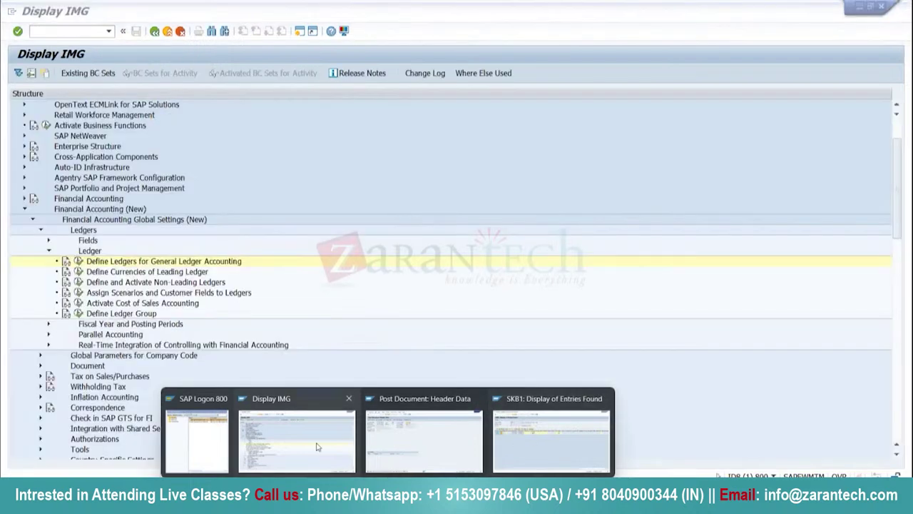
pyautogui.click(40, 231)
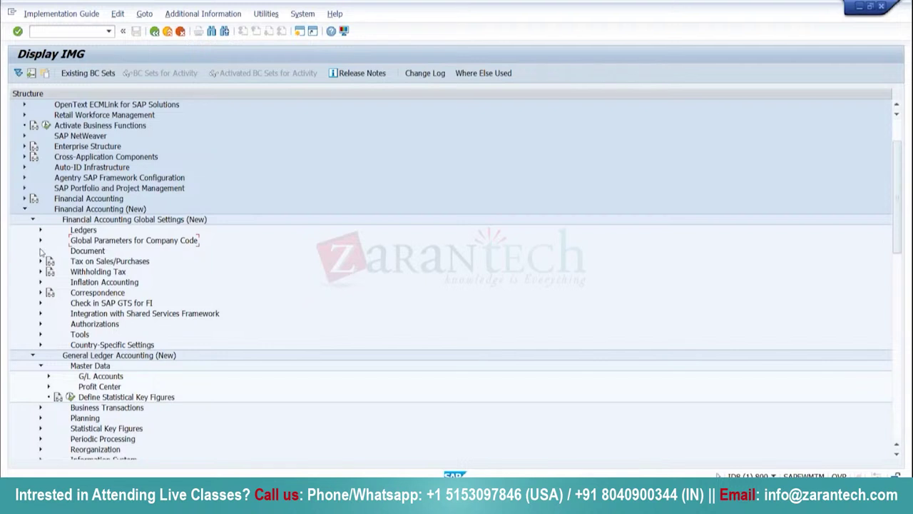
pyautogui.click(40, 251)
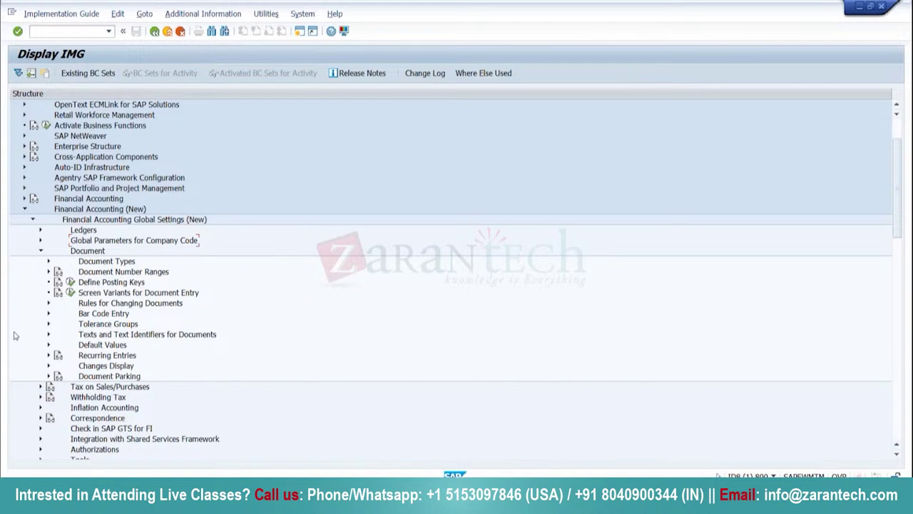
pyautogui.click(48, 324)
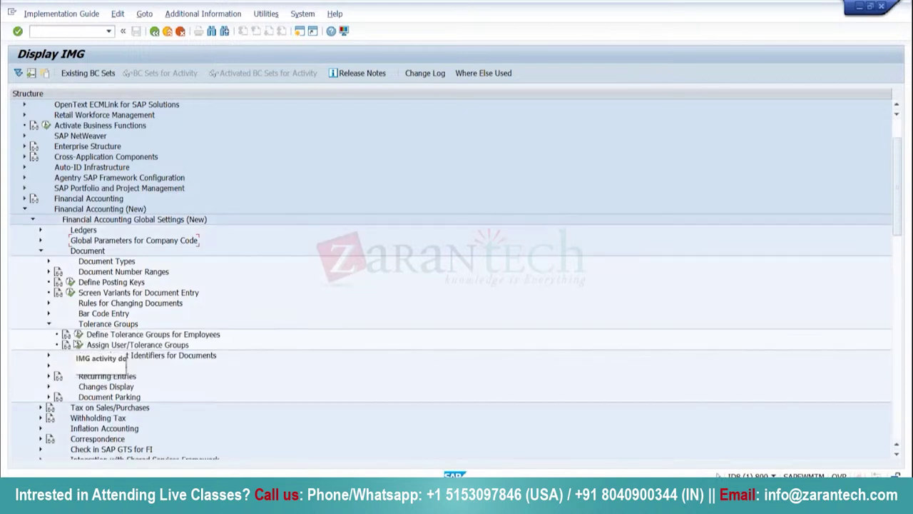
pyautogui.click(79, 345)
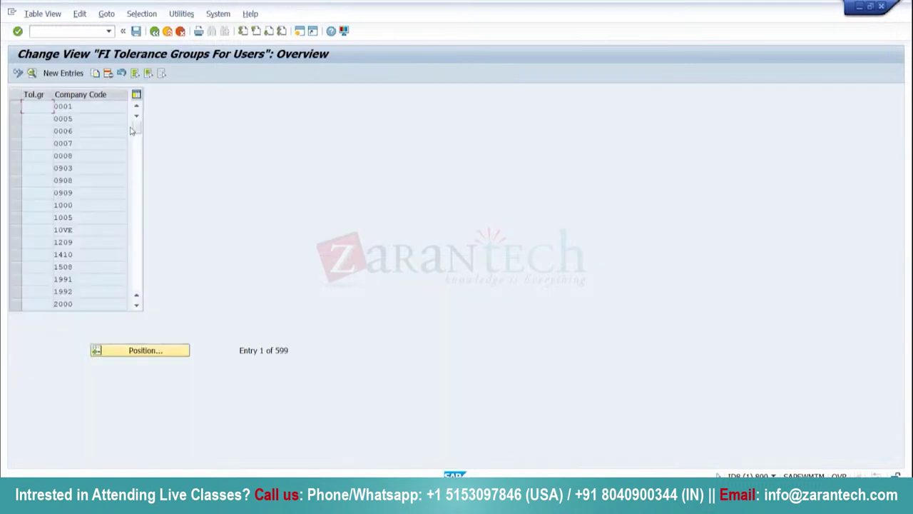
# Copy the 0001 tolerance group entry to company code CFS1 and save it to a customizing request
pyautogui.click(48, 106)
pyautogui.click(15, 106)
pyautogui.press('F2')
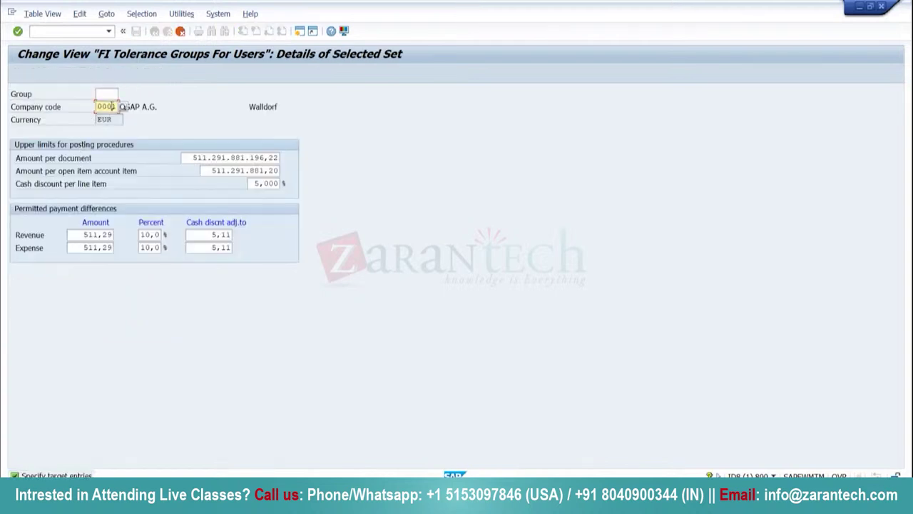
pyautogui.press('BackSpace')
pyautogui.press('BackSpace')
pyautogui.press('BackSpace')
pyautogui.press('BackSpace')
pyautogui.write('cf01')
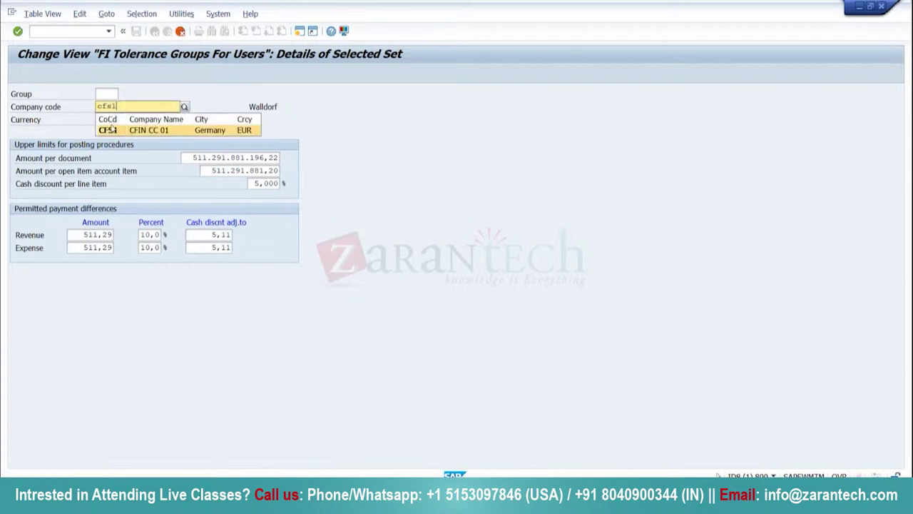
pyautogui.click(113, 131)
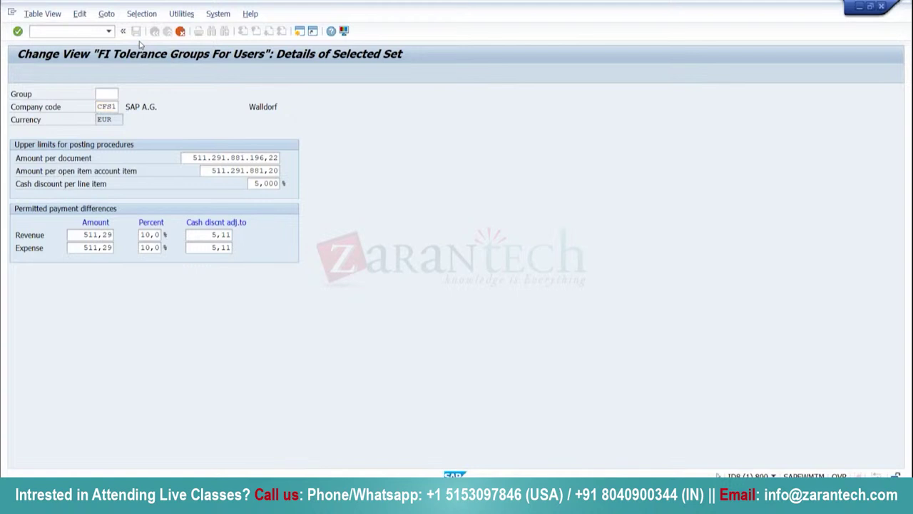
pyautogui.press('Return')
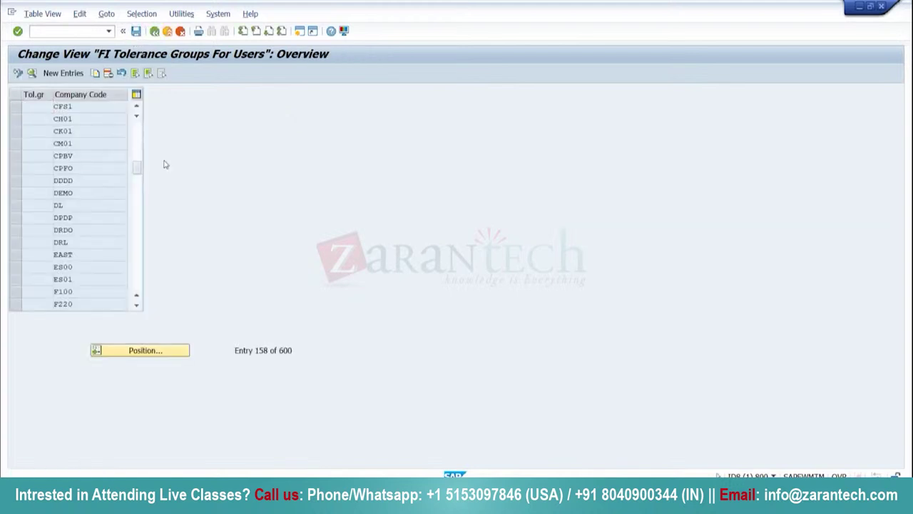
pyautogui.click(135, 31)
pyautogui.click(218, 198)
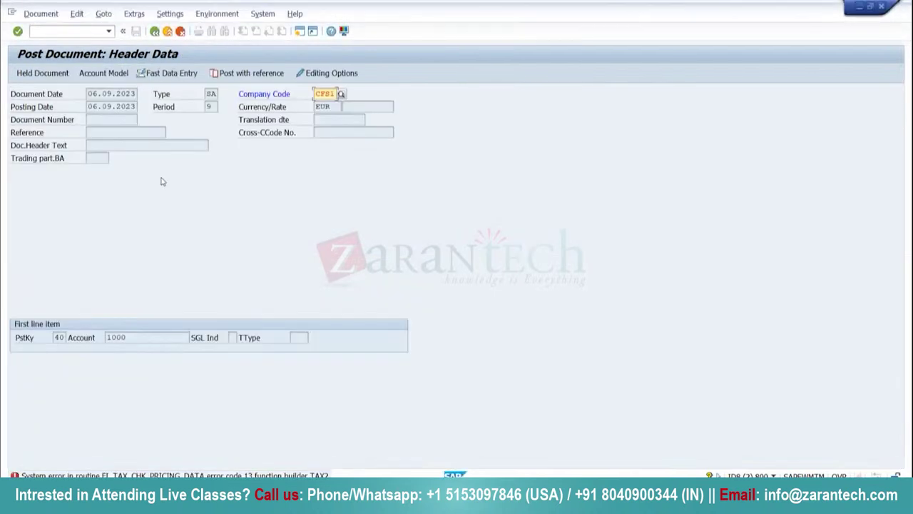
# Resubmit the CFS1 document header, then exit the posting transaction back to the IMG tree
pyautogui.press('Return')
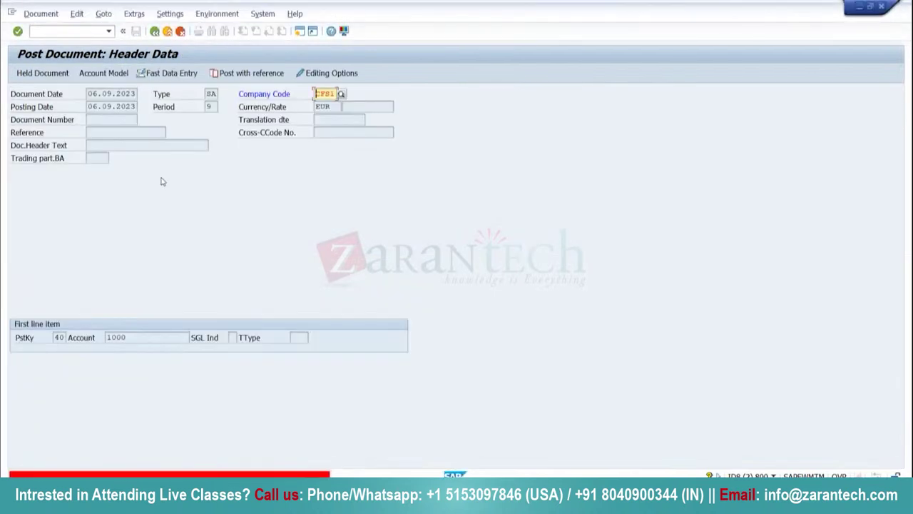
pyautogui.click(65, 33)
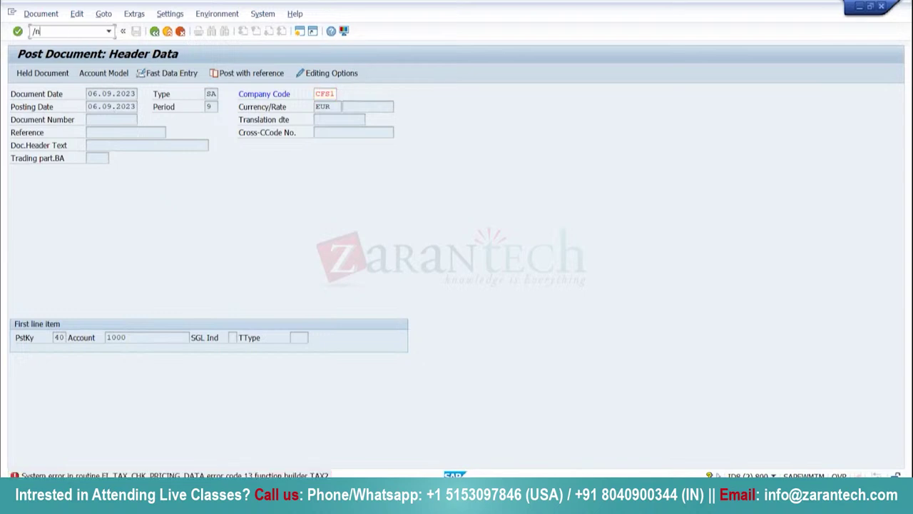
pyautogui.press('Return')
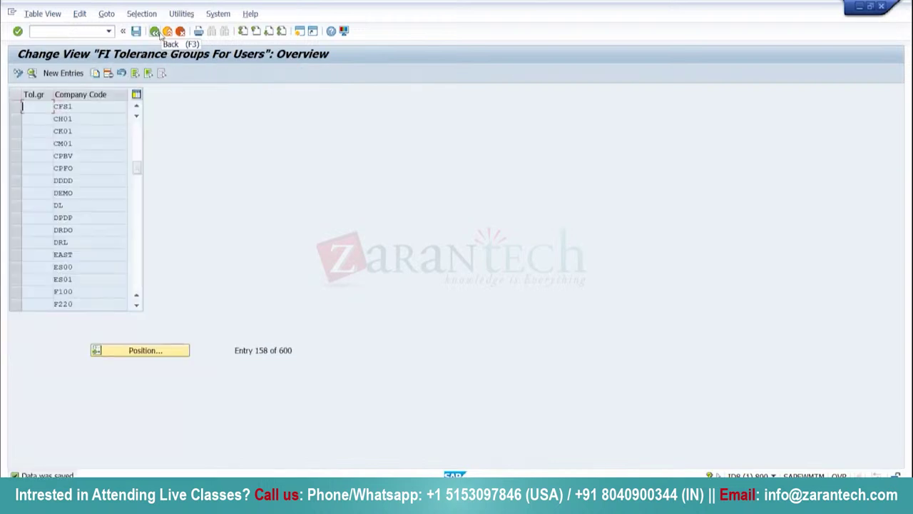
pyautogui.click(160, 35)
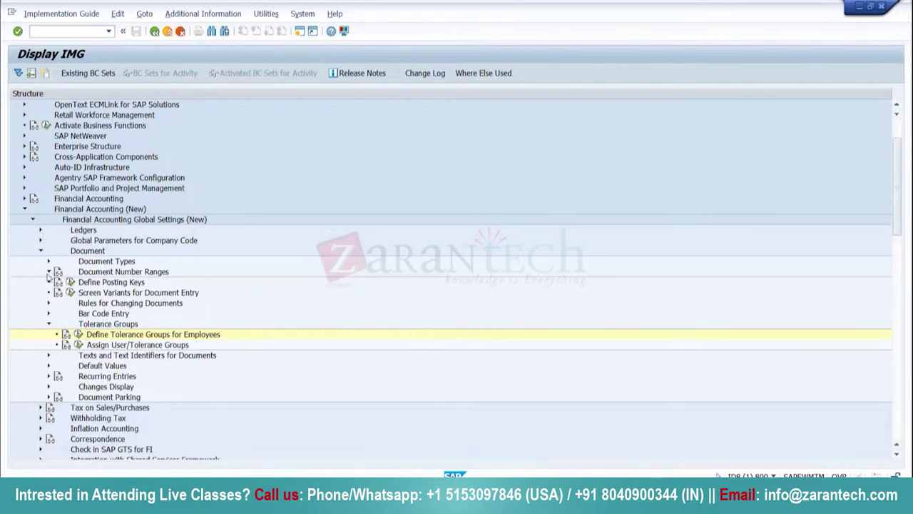
# In Define Document Number Ranges for entry view, copy ranges from 0001 to CFS1 and acknowledge the transport notice
pyautogui.click(48, 271)
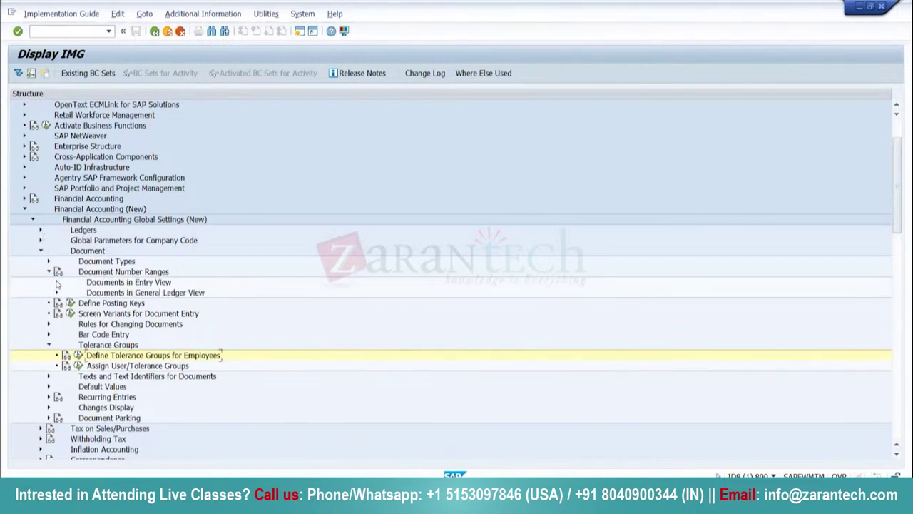
pyautogui.click(57, 282)
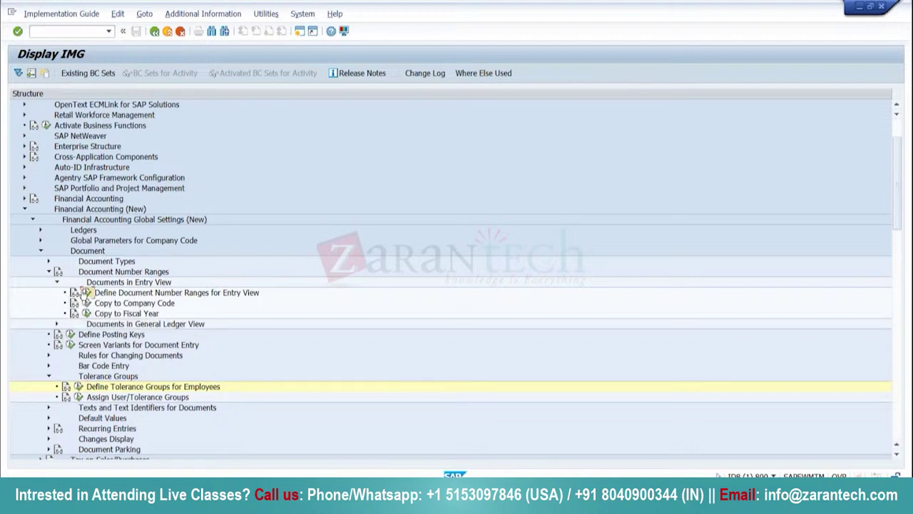
pyautogui.click(85, 293)
pyautogui.click(114, 94)
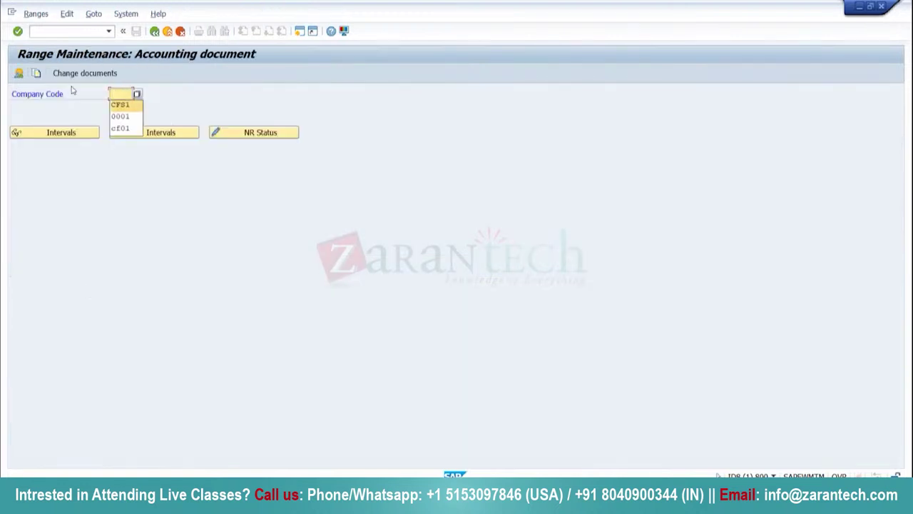
pyautogui.click(37, 73)
pyautogui.click(118, 191)
pyautogui.click(119, 210)
pyautogui.click(118, 202)
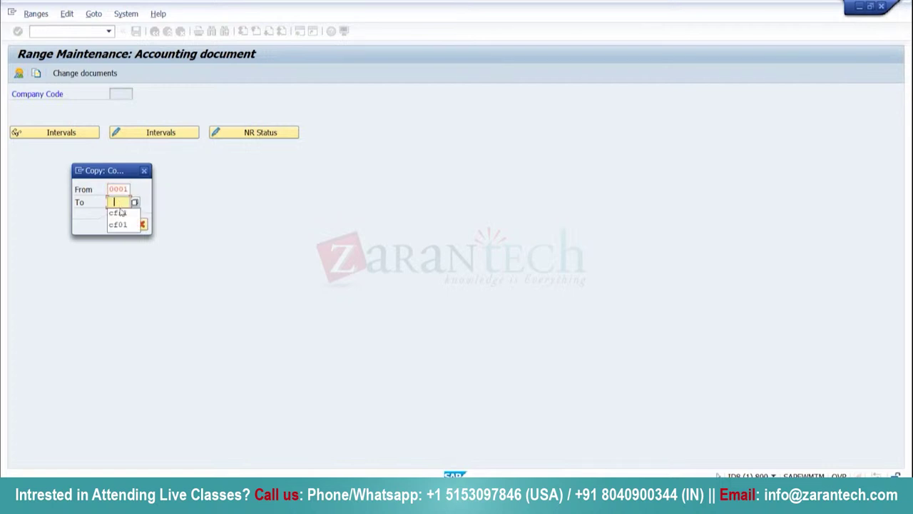
pyautogui.click(118, 213)
pyautogui.click(127, 224)
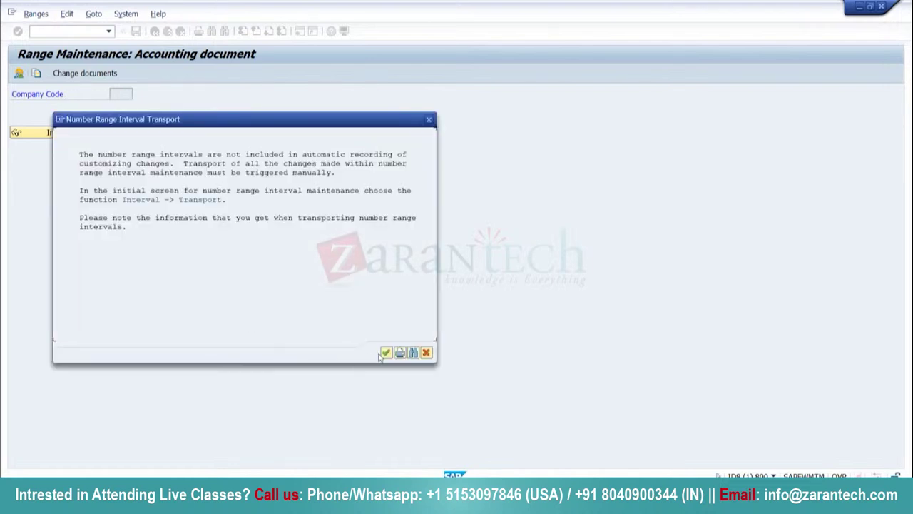
pyautogui.click(385, 353)
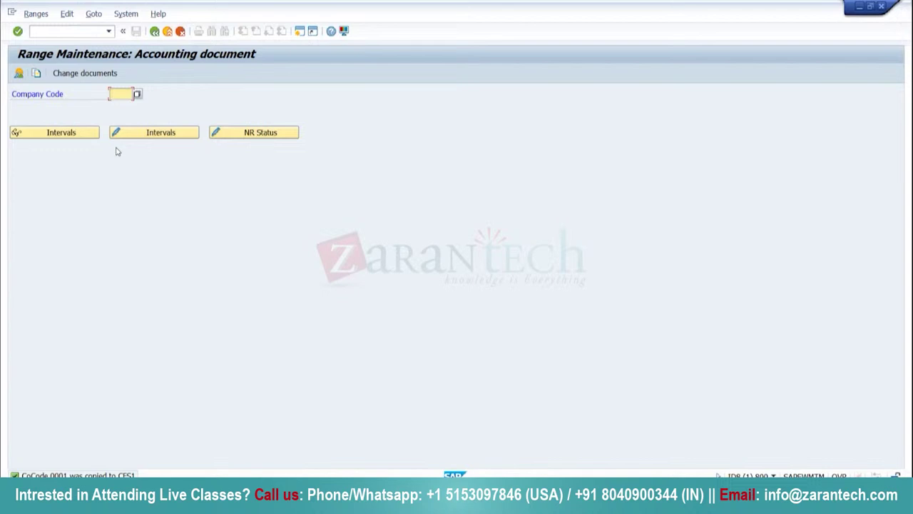
# Open G/L account document entry, switch its company code to CFS1, and dismiss the function module error
pyautogui.click(83, 32)
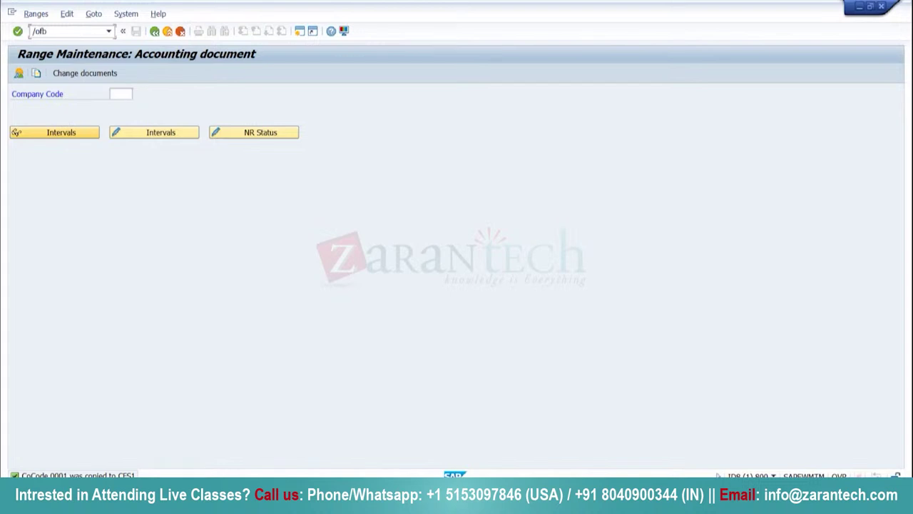
pyautogui.press('Return')
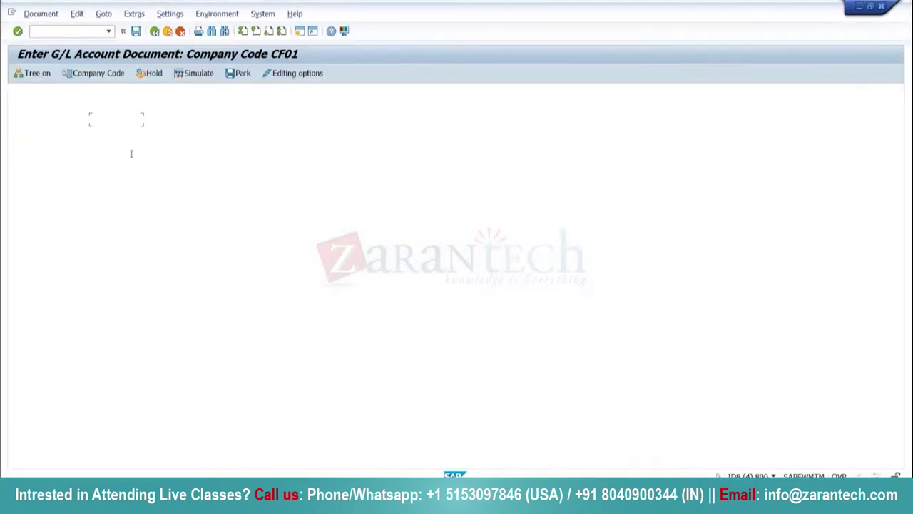
pyautogui.hotkey('ctrl', 'v')
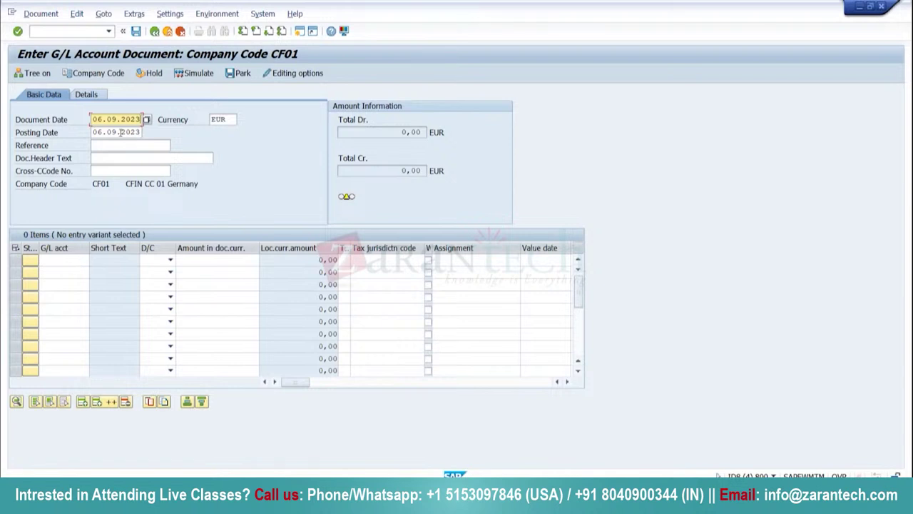
pyautogui.click(97, 73)
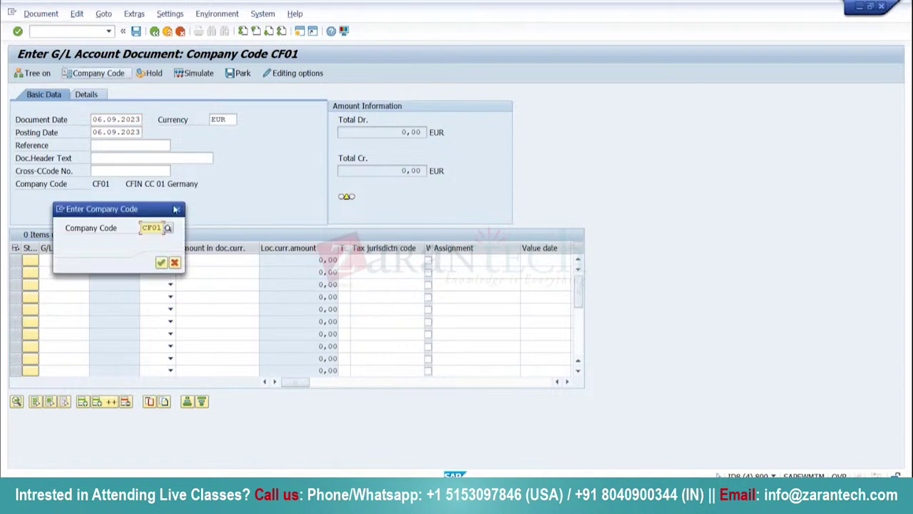
pyautogui.click(146, 228)
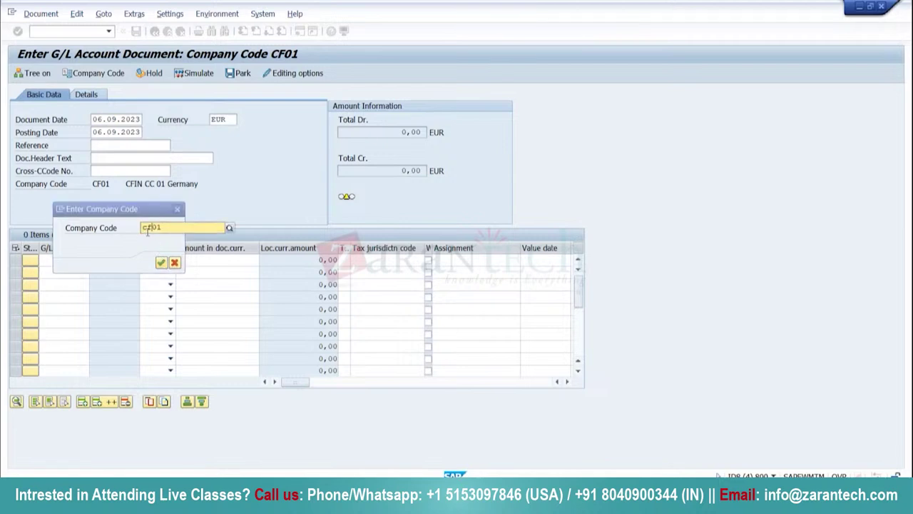
pyautogui.press('Return')
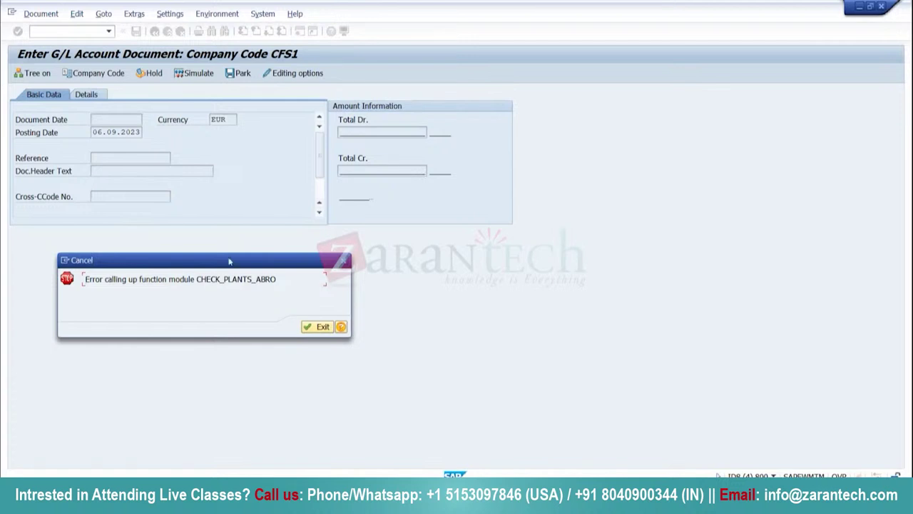
pyautogui.click(323, 327)
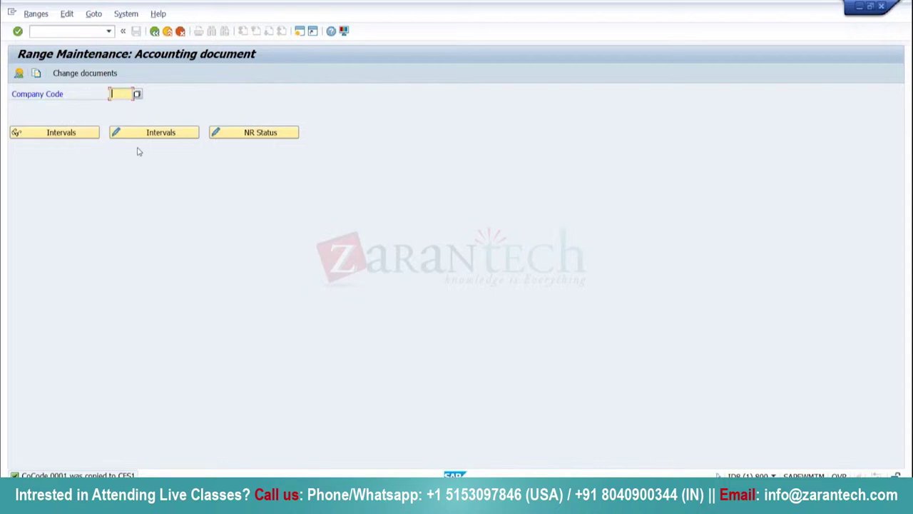
# Return to the Post Document header window and begin entering a new /nfb transaction code
pyautogui.hotkey('alt', 'Tab')
pyautogui.click(85, 30)
pyautogui.write('/nfb6')
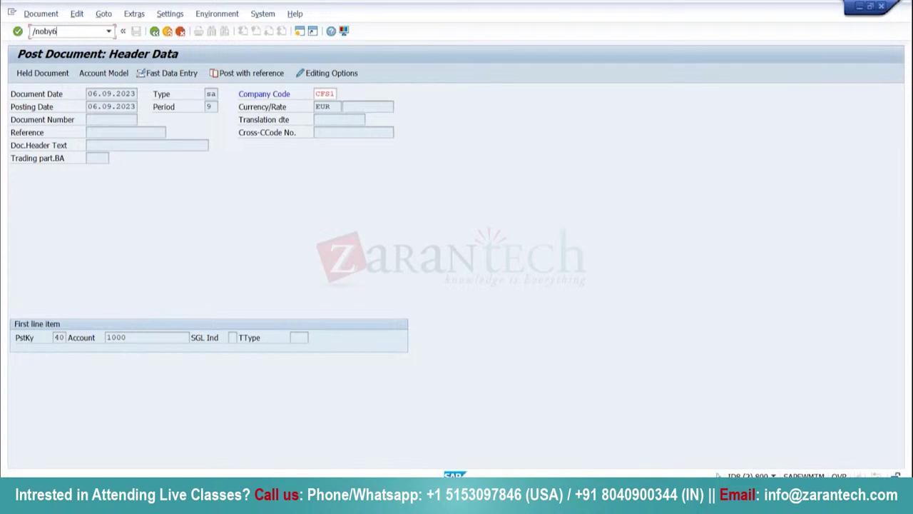
# Open Company Code Global Data, position the list by company code, and open CFS1's details
pyautogui.press('Return')
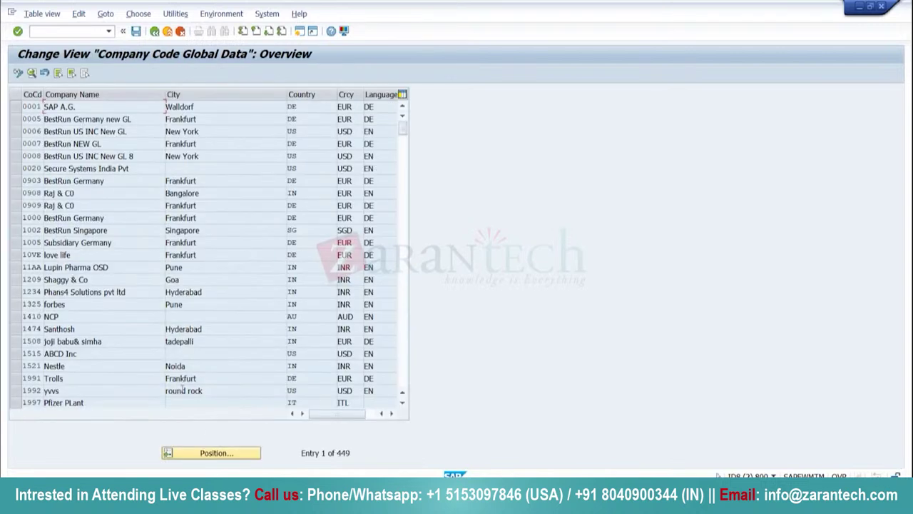
pyautogui.click(209, 452)
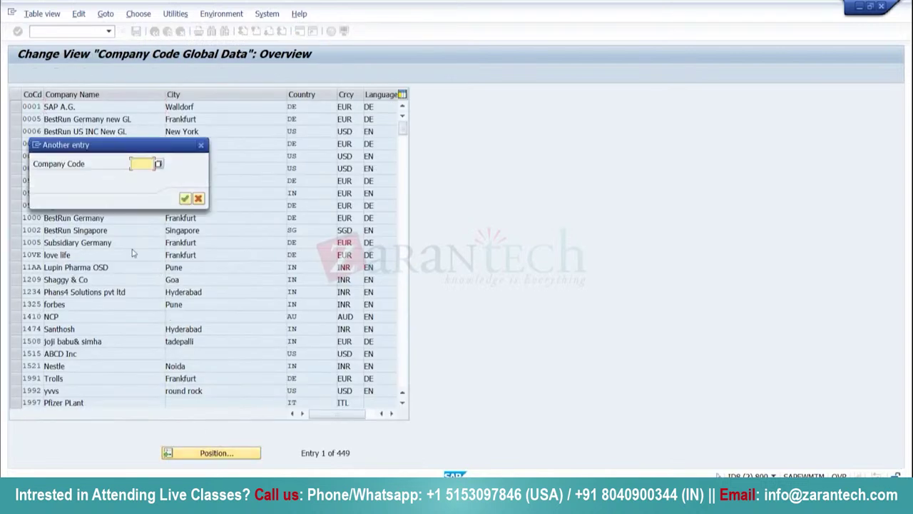
pyautogui.write('0001')
pyautogui.press('Return')
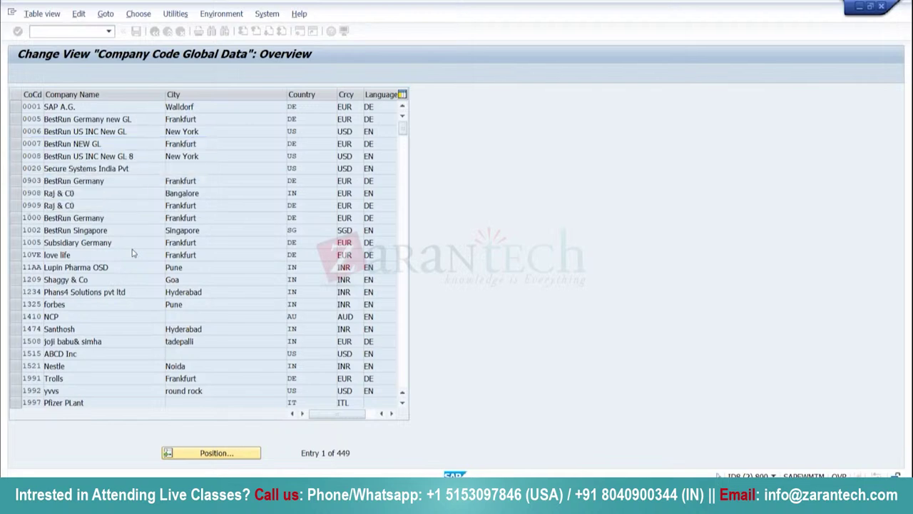
pyautogui.doubleClick(90, 107)
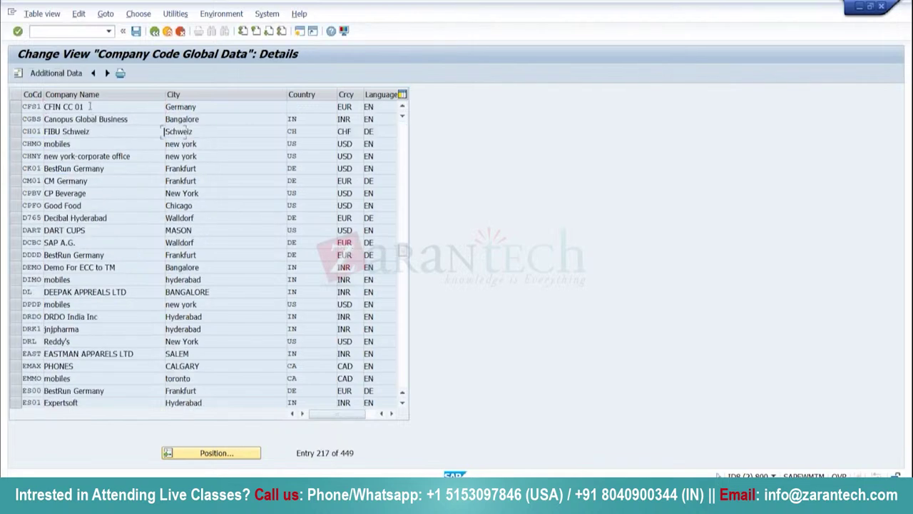
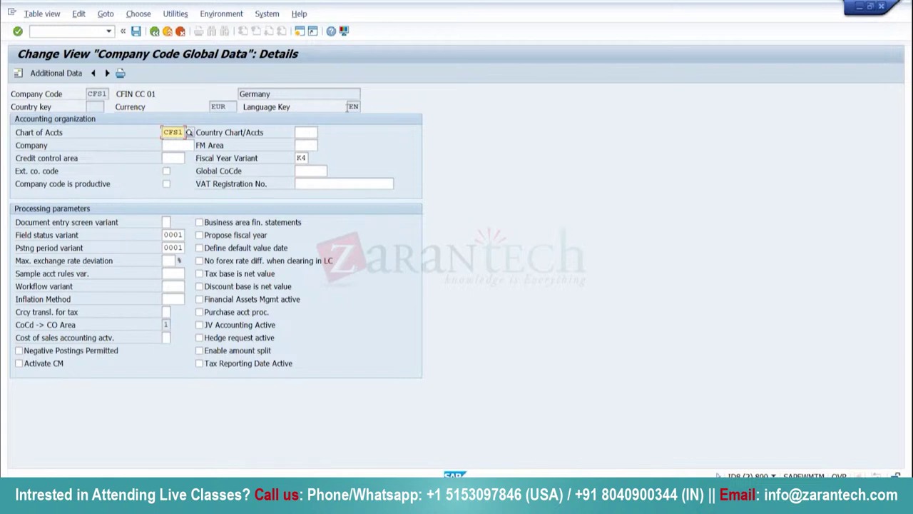
# Review CFS1's additional data, then back out of company code maintenance to SAP Easy Access
pyautogui.click(52, 74)
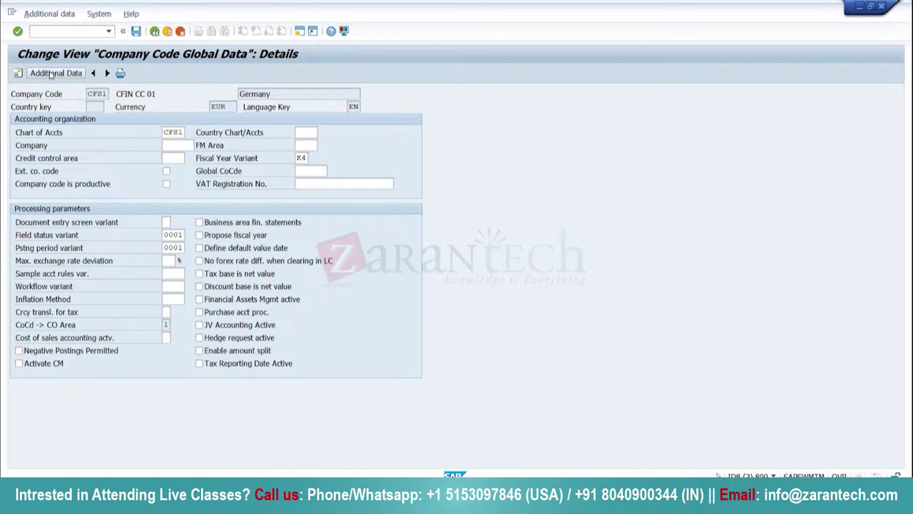
pyautogui.click(154, 30)
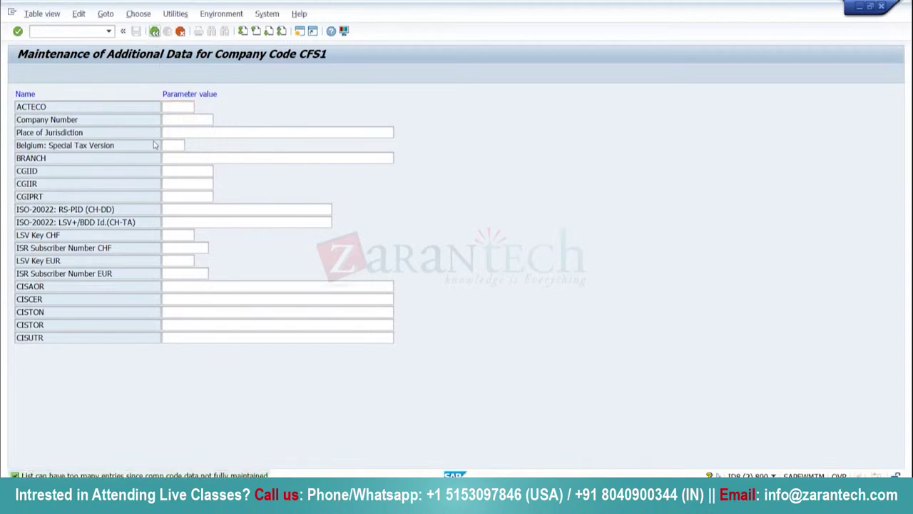
pyautogui.click(154, 31)
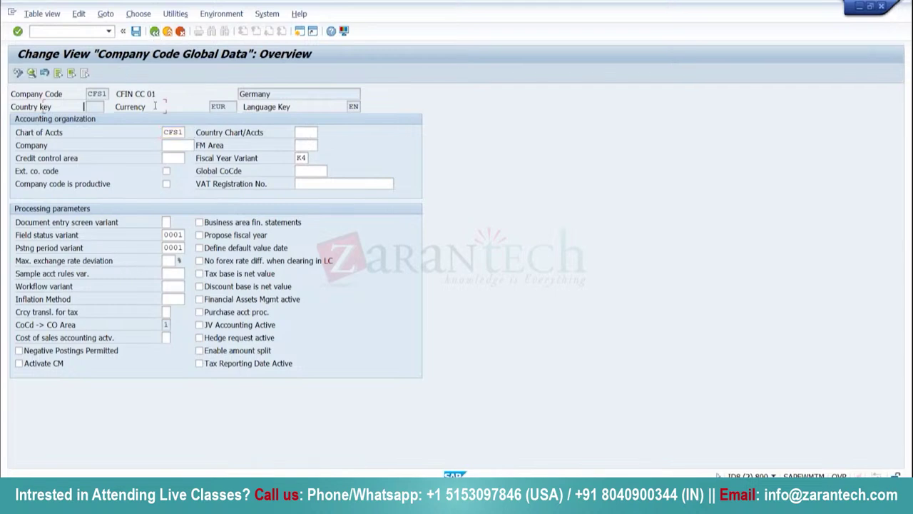
pyautogui.doubleClick(341, 107)
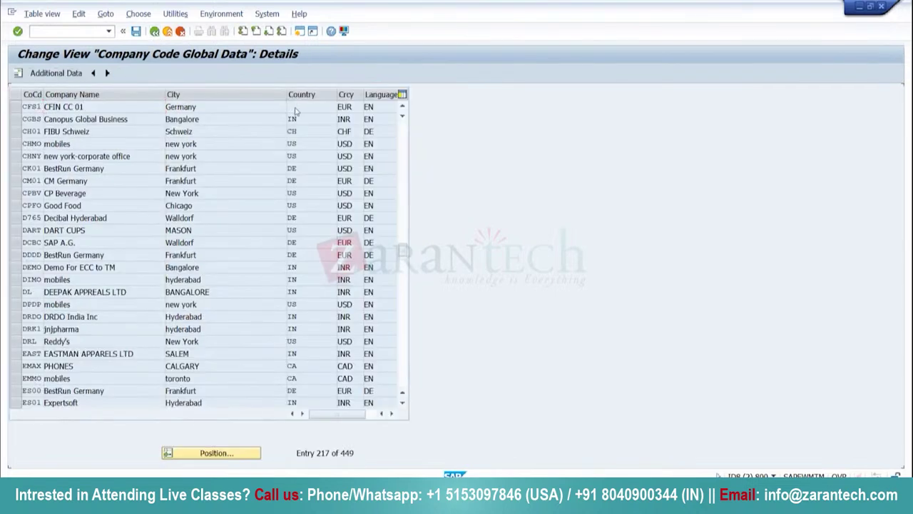
pyautogui.click(155, 31)
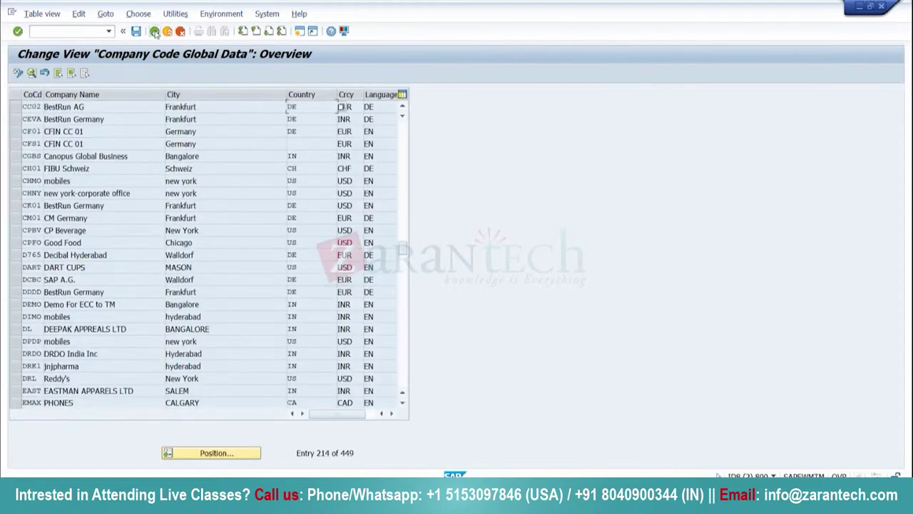
pyautogui.click(154, 31)
pyautogui.hotkey('alt', 'Tab')
pyautogui.hotkey('alt', 'Tab')
pyautogui.hotkey('alt', 'Tab')
pyautogui.hotkey('alt', 'Tab')
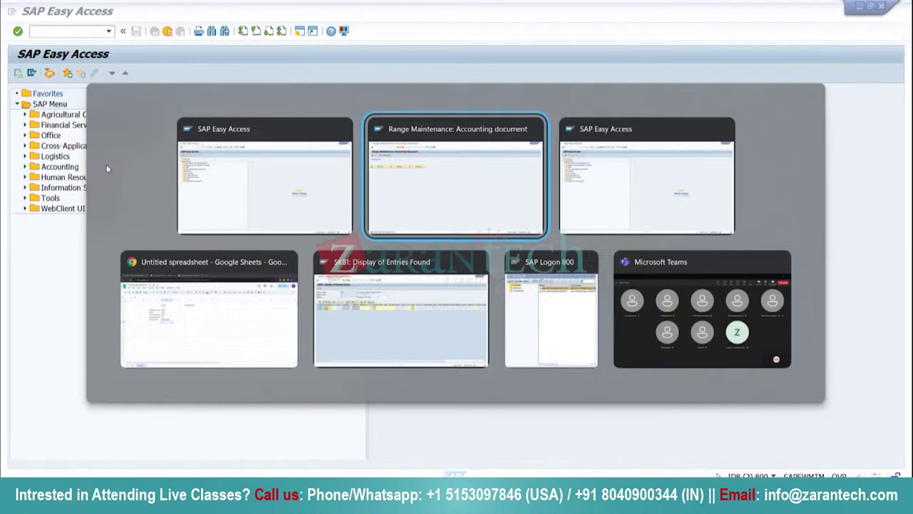
# In the other SAP Easy Access window, enter transaction 'cpro' to reach the IMG
pyautogui.click(625, 187)
pyautogui.click(33, 14)
pyautogui.click(80, 40)
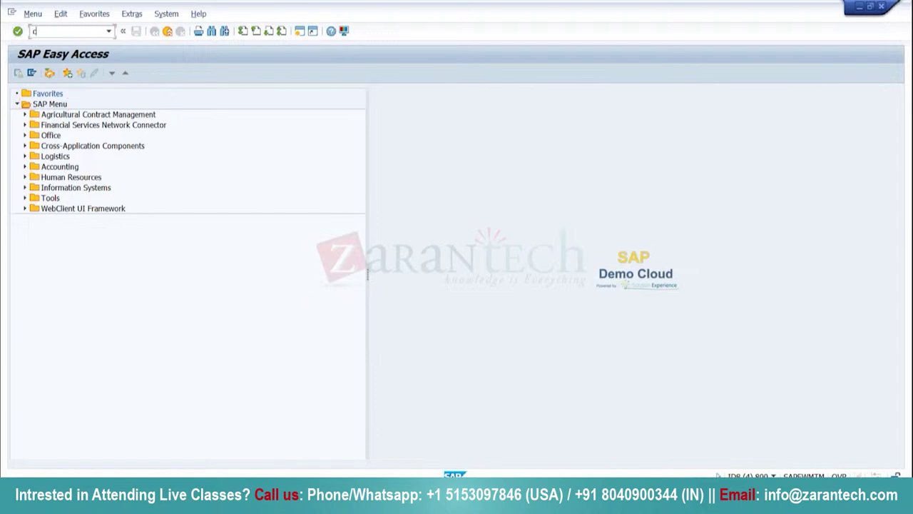
pyautogui.write('cpro')
pyautogui.press('Return')
pyautogui.press('Return')
# In the SAP Reference IMG, run Enterprise Structure > Definition > Financial Accounting > Edit, Copy, Delete, Check Company Code
pyautogui.click(57, 73)
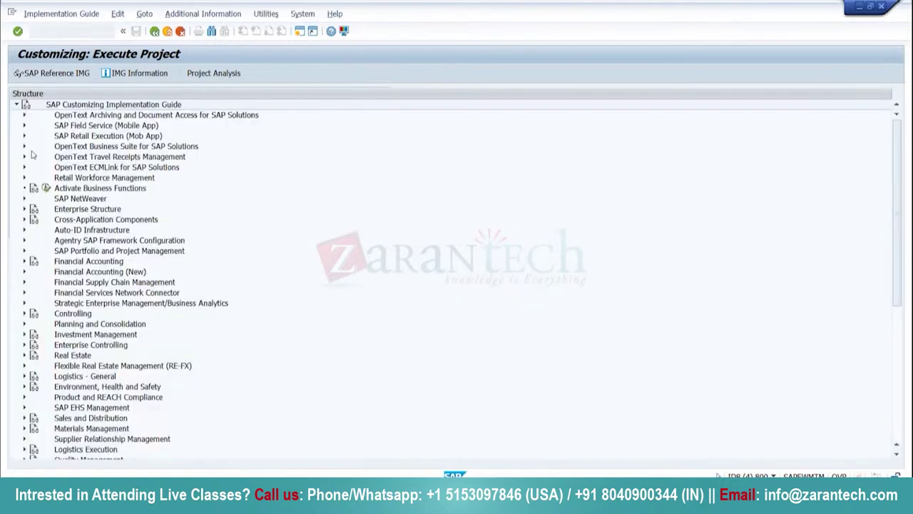
pyautogui.click(23, 209)
pyautogui.click(32, 230)
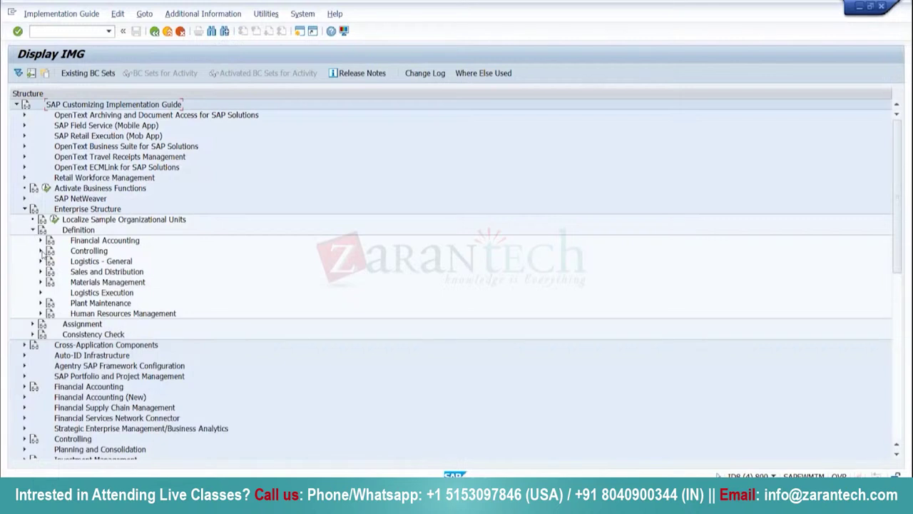
pyautogui.click(41, 240)
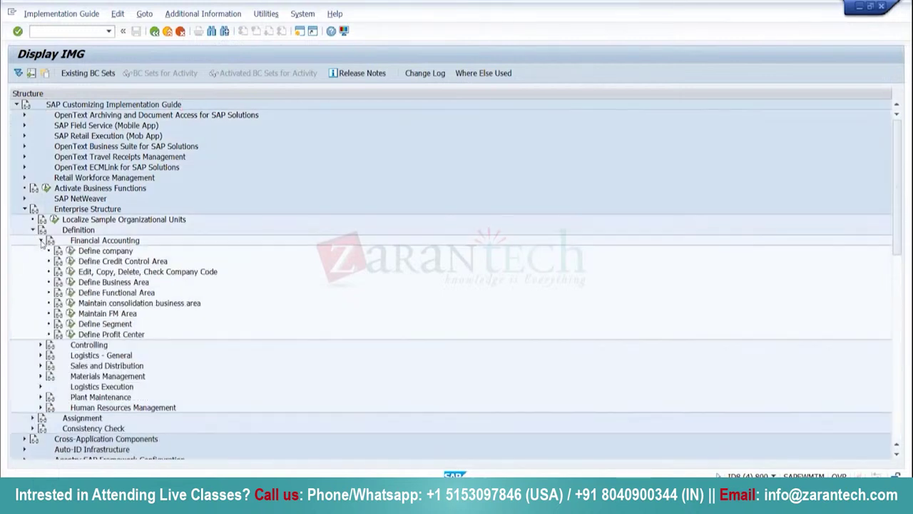
pyautogui.click(71, 272)
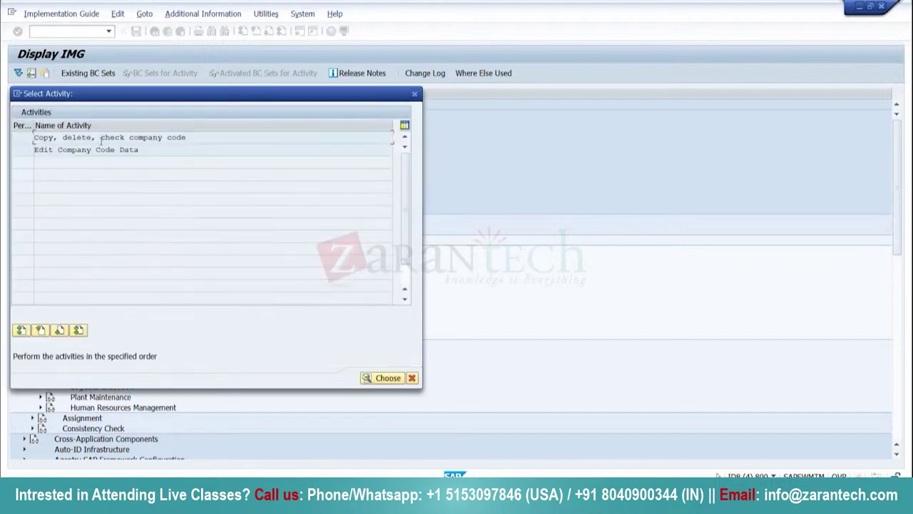
# Choose Edit Company Code Data, position the list on CFS1 and open its details
pyautogui.doubleClick(97, 150)
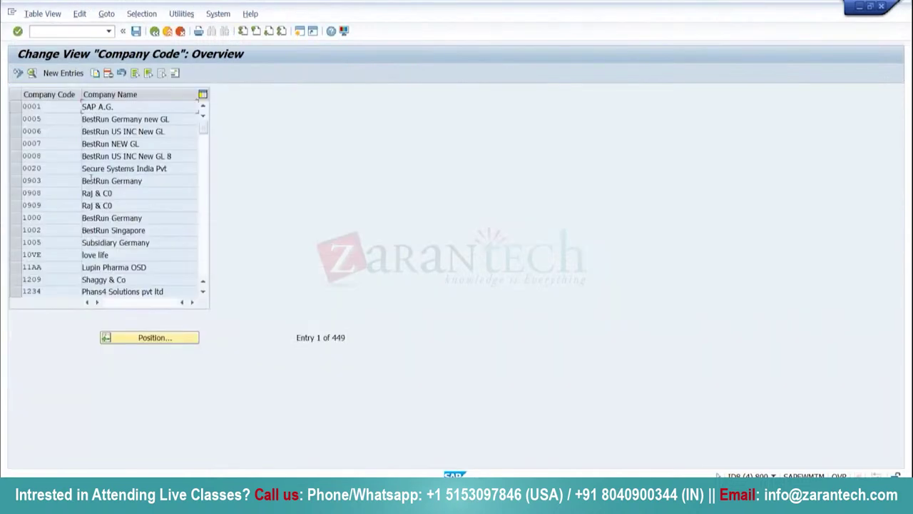
pyautogui.click(149, 338)
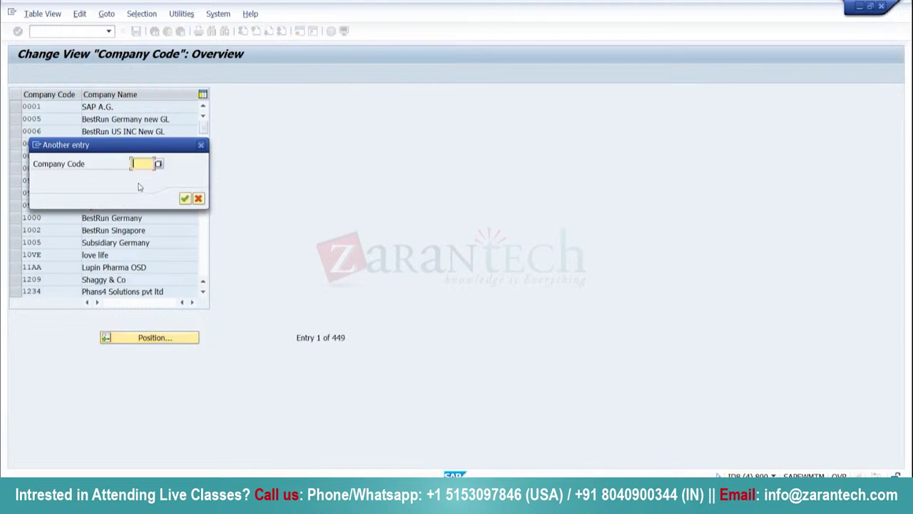
pyautogui.write('CFS1')
pyautogui.press('Return')
pyautogui.doubleClick(113, 109)
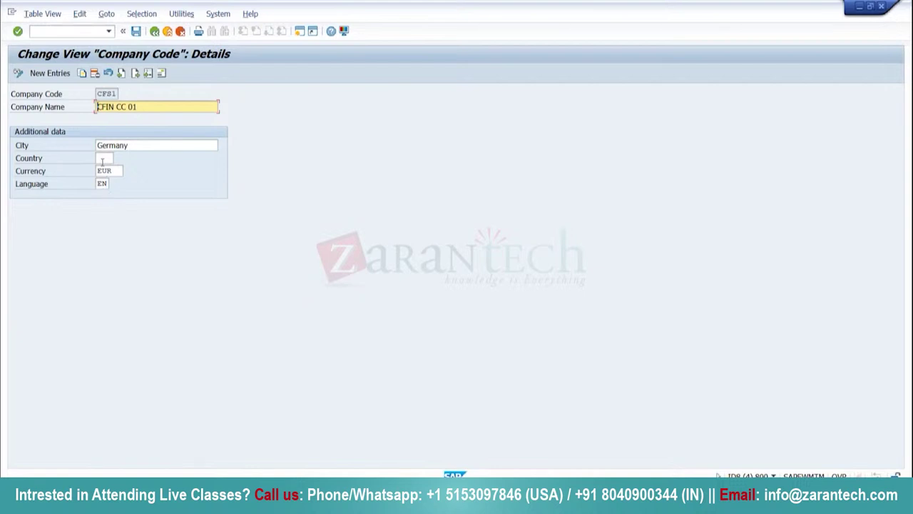
# Set CFS1's country to DE (Germany) and save under a customizing request
pyautogui.click(102, 158)
pyautogui.write('DE')
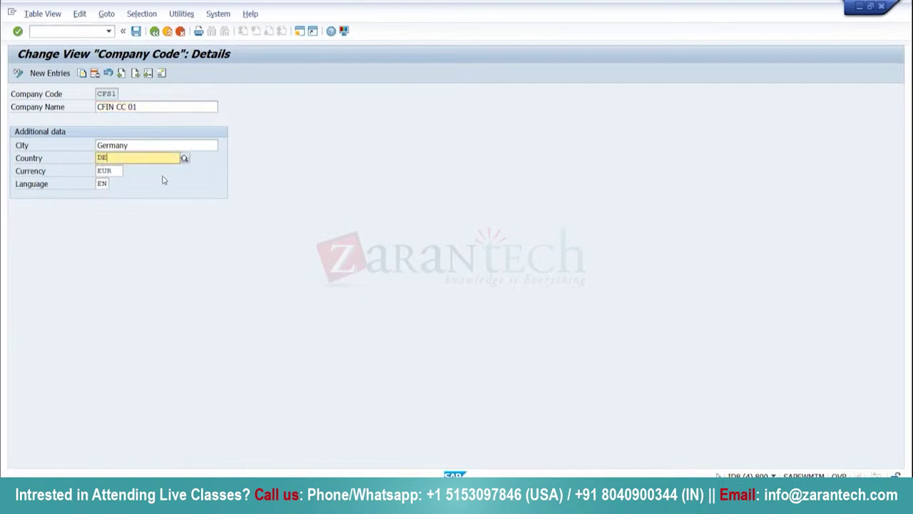
pyautogui.click(137, 182)
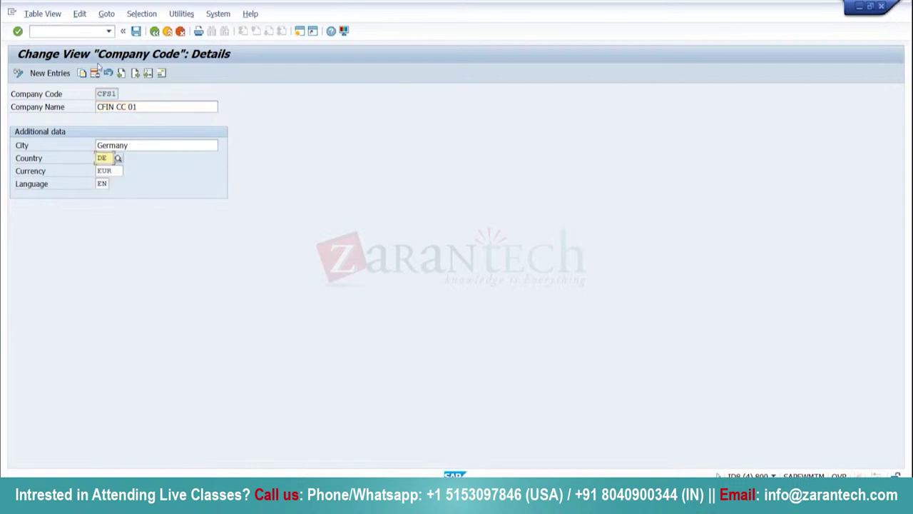
pyautogui.click(137, 33)
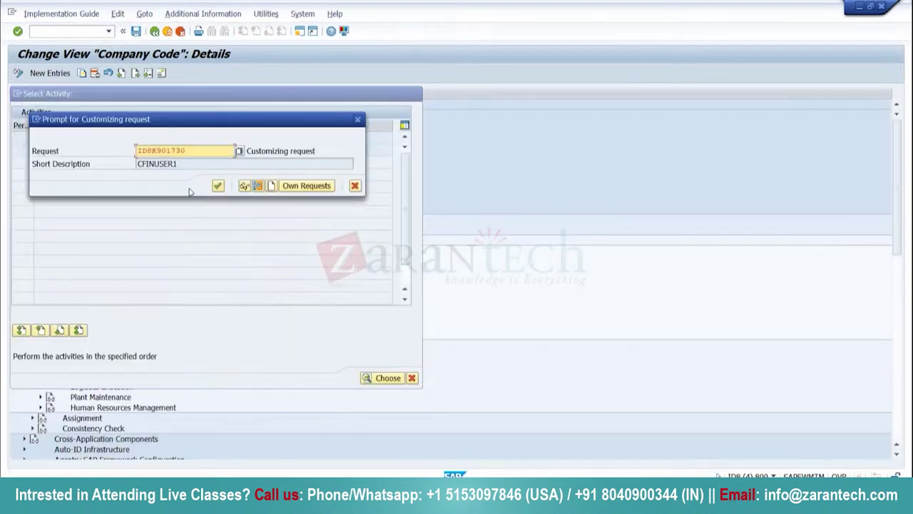
pyautogui.click(218, 185)
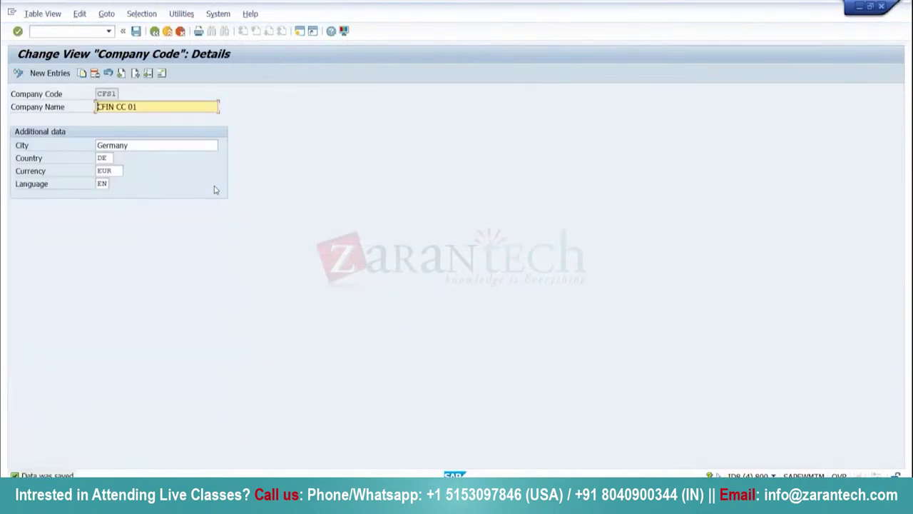
pyautogui.click(72, 31)
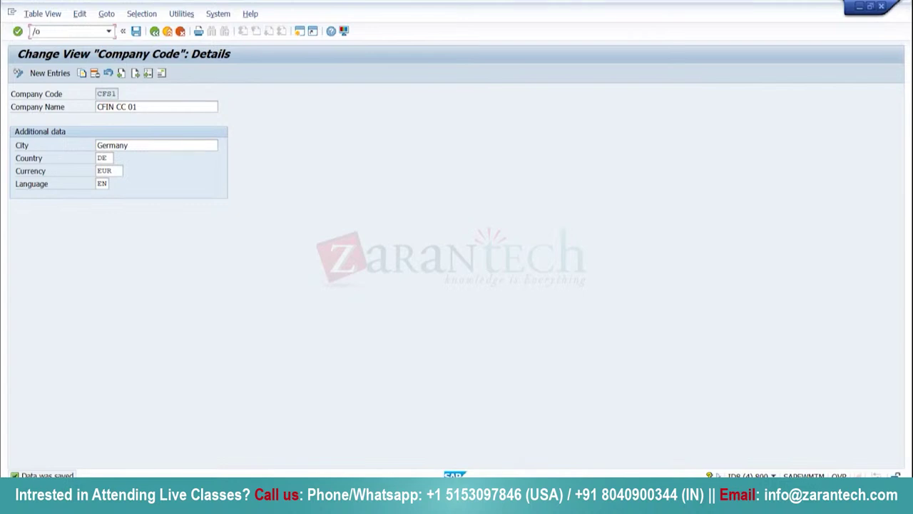
# Launch G/L account document entry and change the company code from CF01 to CFS1
pyautogui.press('Return')
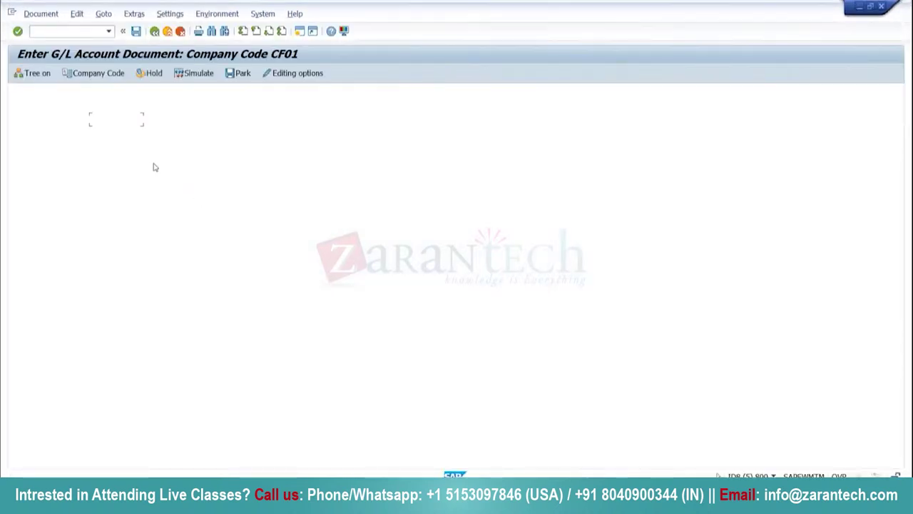
pyautogui.write('06.09.2023')
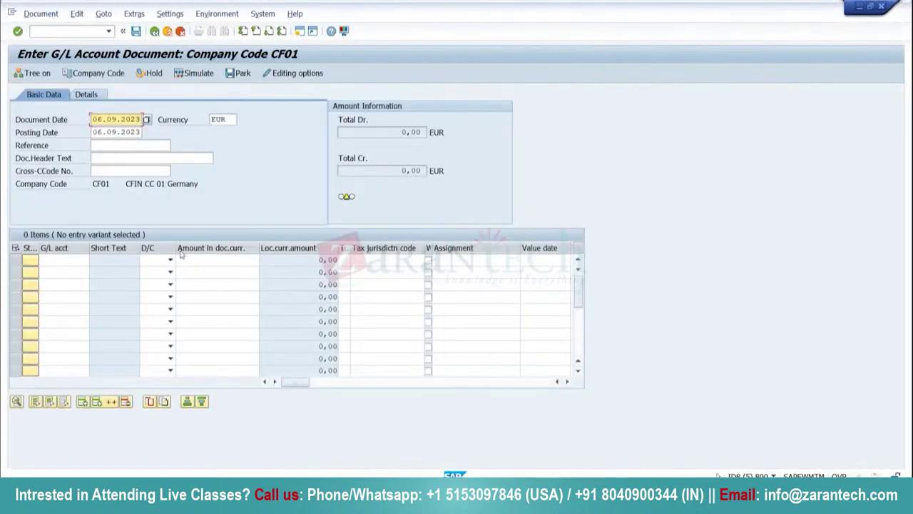
pyautogui.click(72, 262)
pyautogui.write('1000')
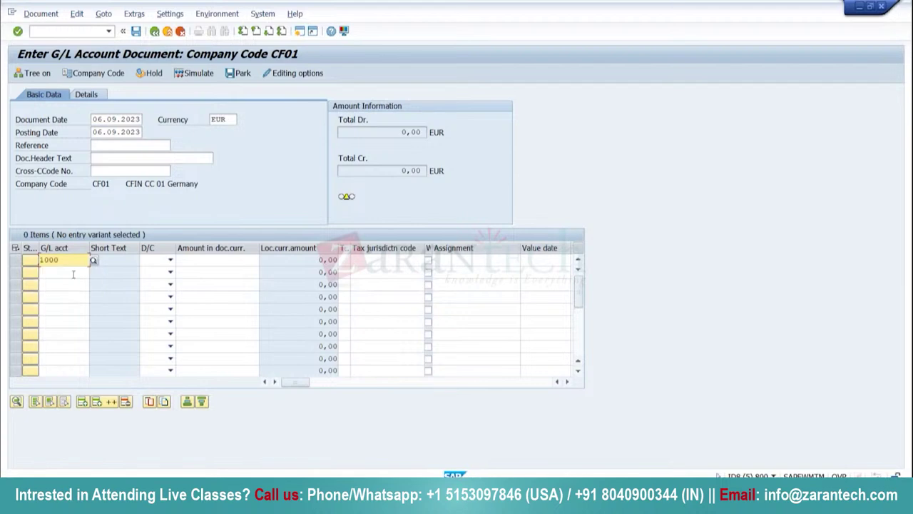
pyautogui.press('Return')
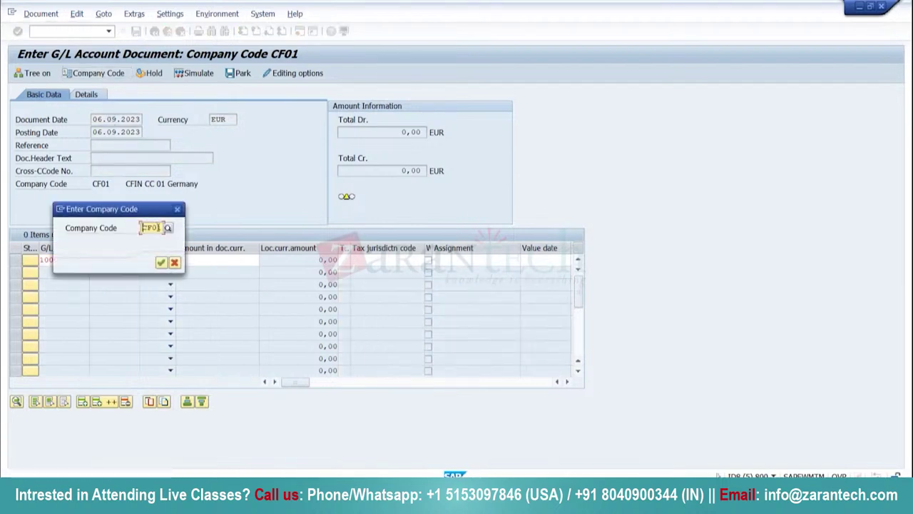
pyautogui.click(143, 227)
pyautogui.press('Delete')
pyautogui.press('Delete')
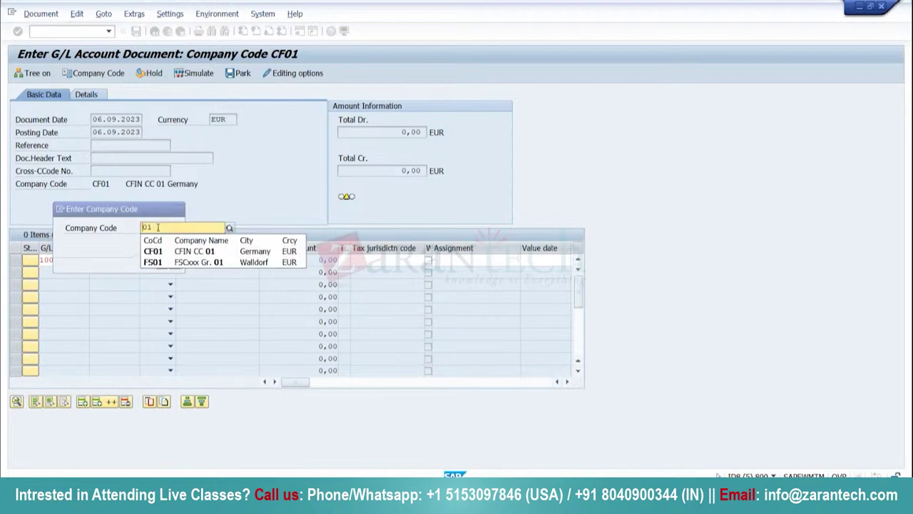
pyautogui.write('cfs1')
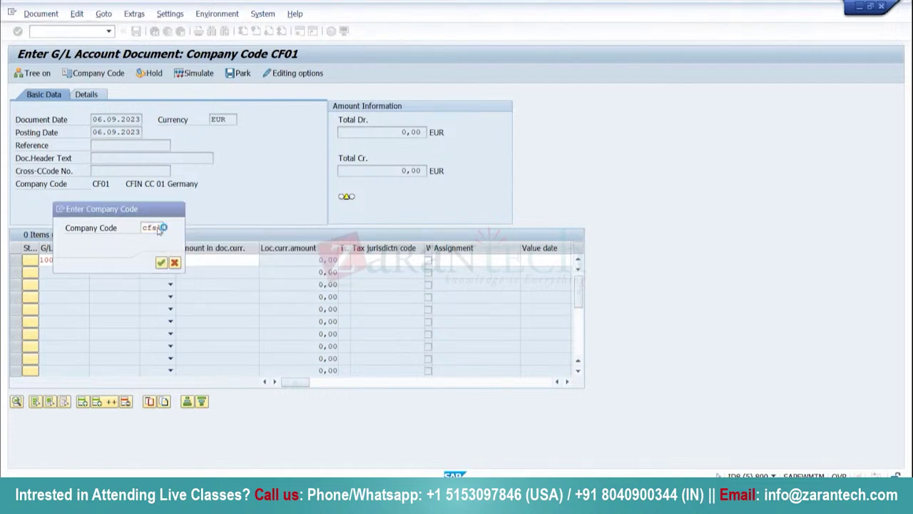
pyautogui.press('Return')
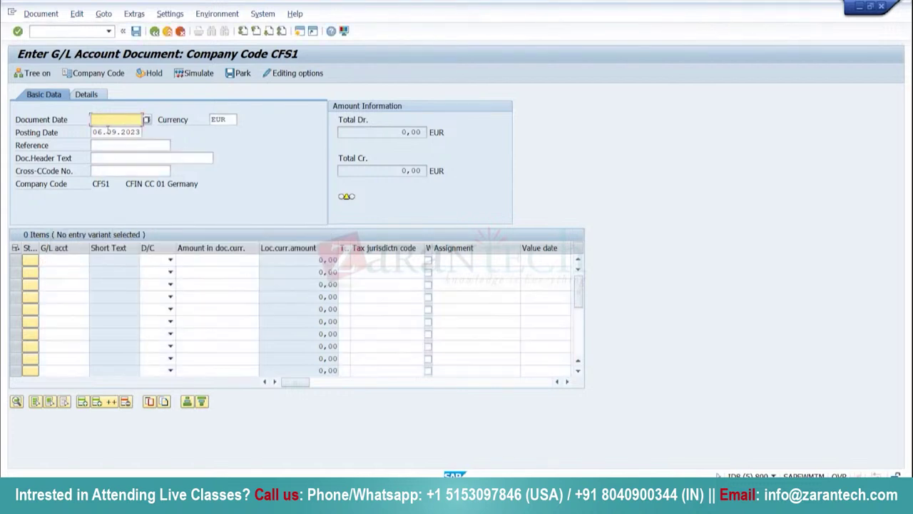
# Enter document date 06.09.2023 and a first line on G/L account 1000 for 100
pyautogui.click(108, 132)
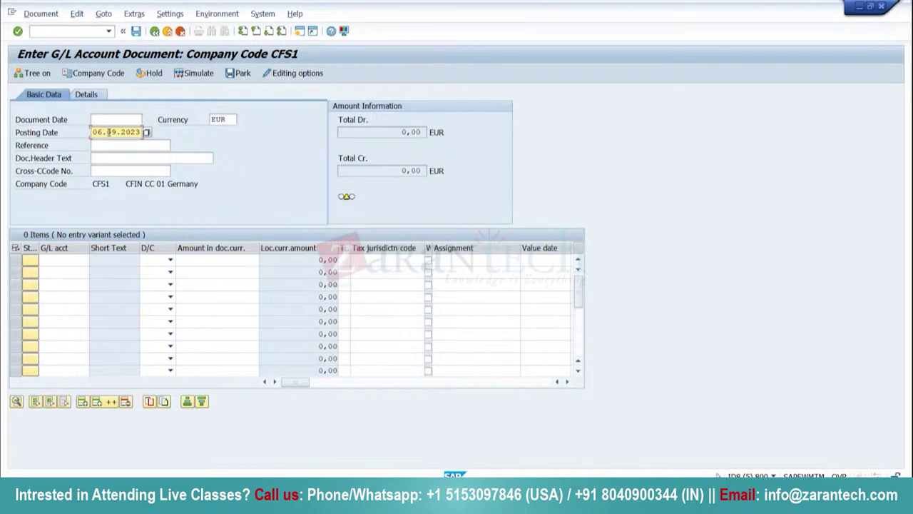
pyautogui.click(116, 119)
pyautogui.write('06.09.2023')
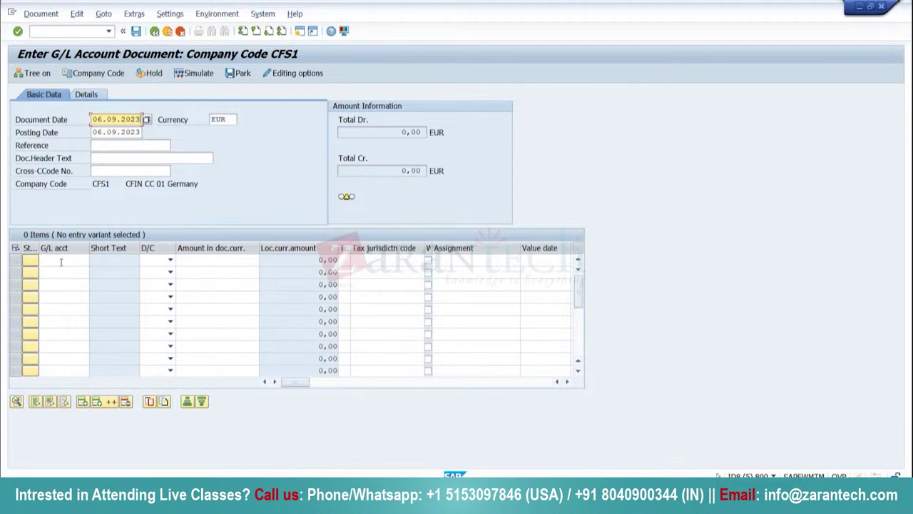
pyautogui.click(61, 262)
pyautogui.click(68, 275)
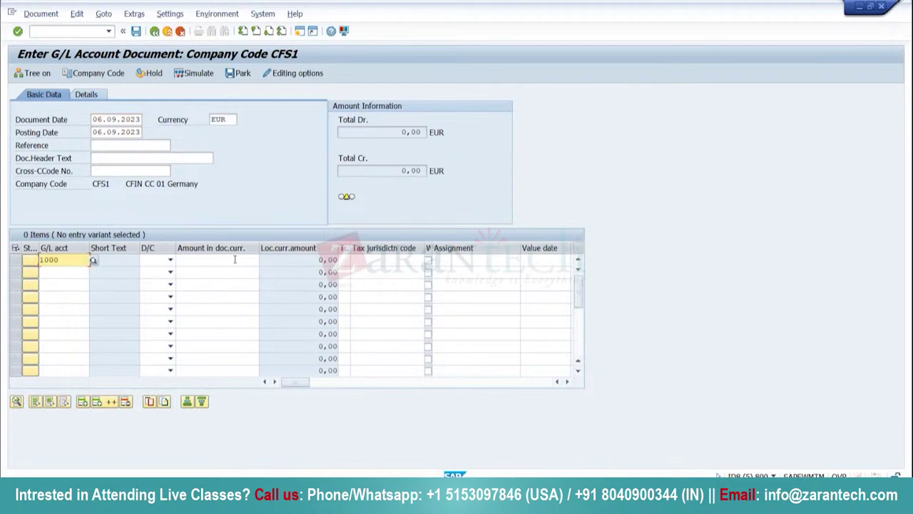
pyautogui.click(233, 259)
pyautogui.click(211, 274)
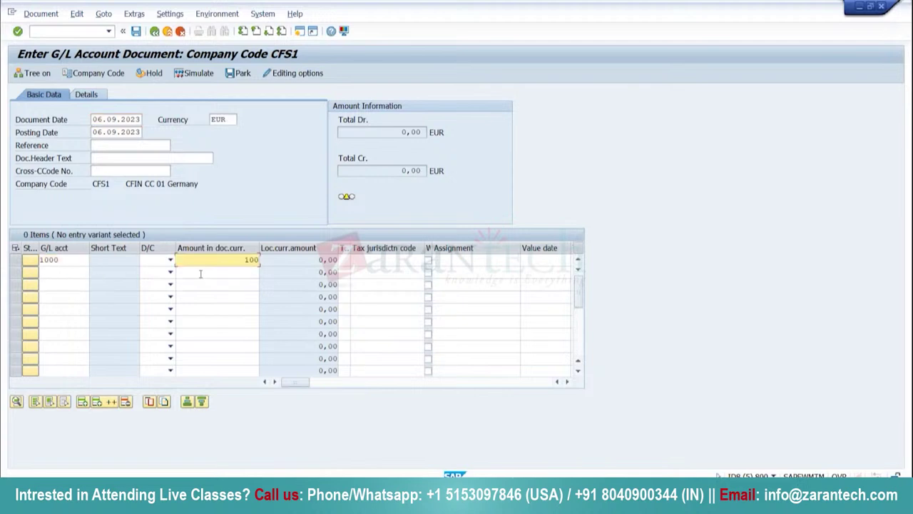
# Add the second document line on G/L account 4000
pyautogui.click(71, 272)
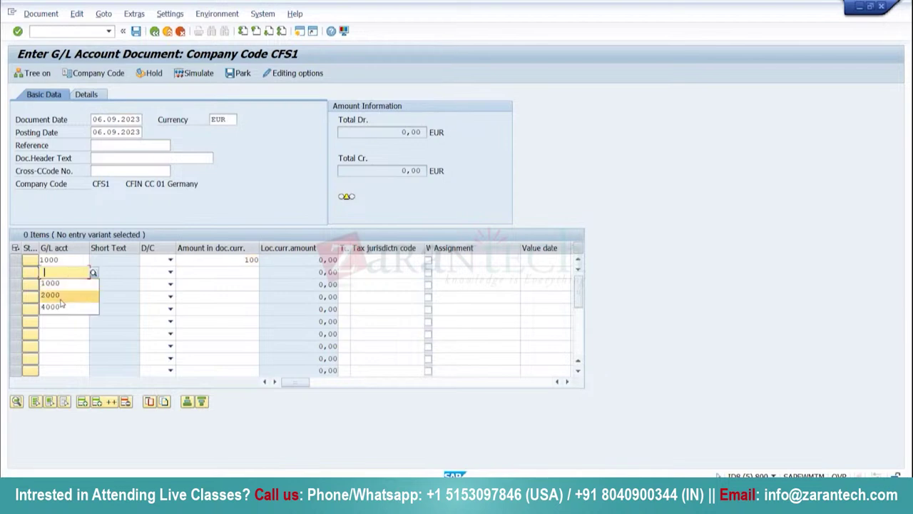
pyautogui.hotkey('alt', 'Tab')
pyautogui.hotkey('alt', 'Tab')
pyautogui.hotkey('alt', 'Tab')
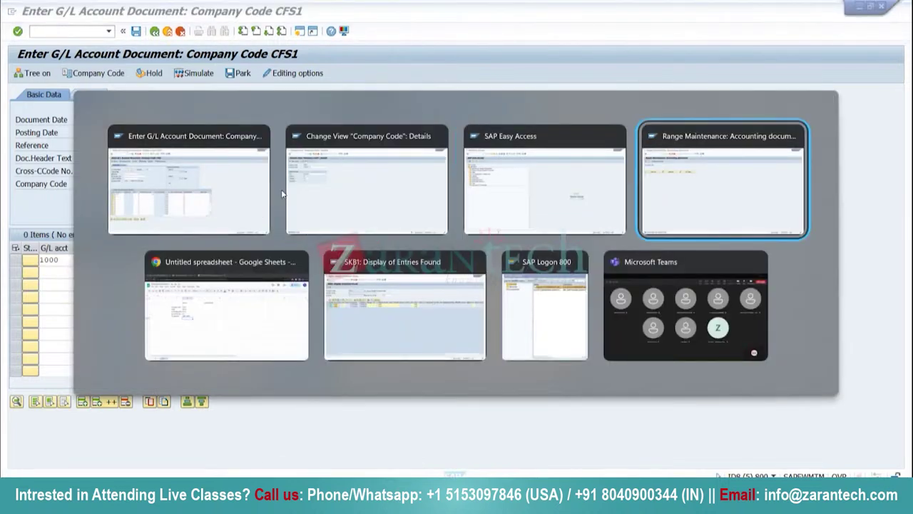
pyautogui.click(364, 313)
pyautogui.hotkey('alt', 'Tab')
pyautogui.click(82, 275)
pyautogui.write('4000')
pyautogui.press('Return')
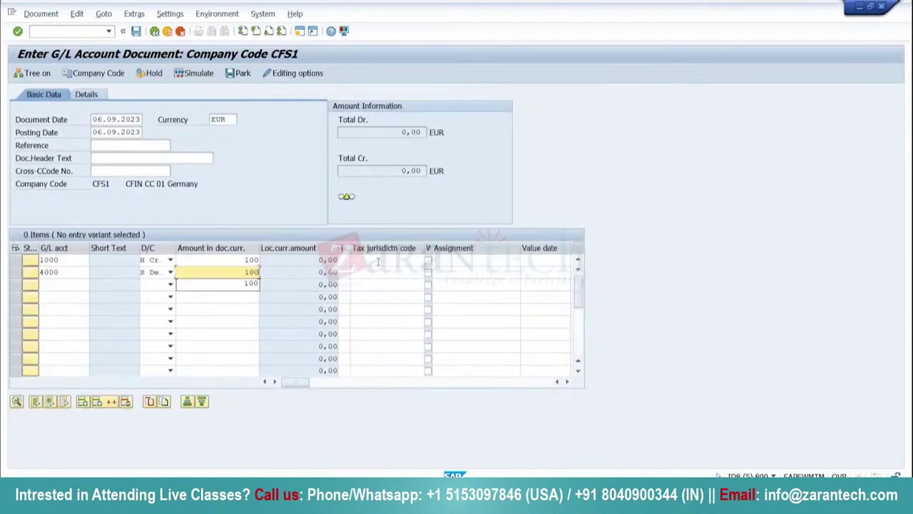
# Copy the document date into the first line's value date as 06.09.2023 and check the lines
pyautogui.click(470, 259)
pyautogui.click(525, 263)
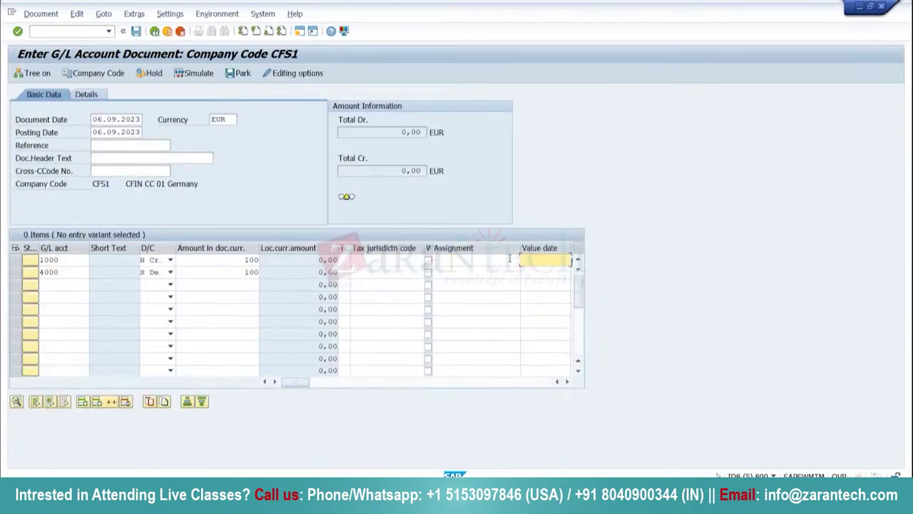
pyautogui.moveTo(92, 119); pyautogui.dragTo(145, 119)
pyautogui.hotkey('ctrl', 'c')
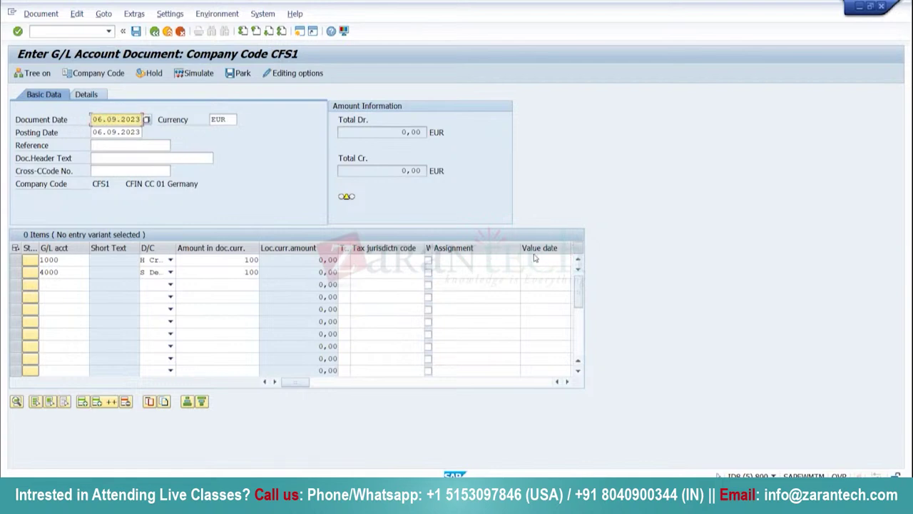
pyautogui.click(535, 260)
pyautogui.hotkey('ctrl', 'v')
pyautogui.press('Return')
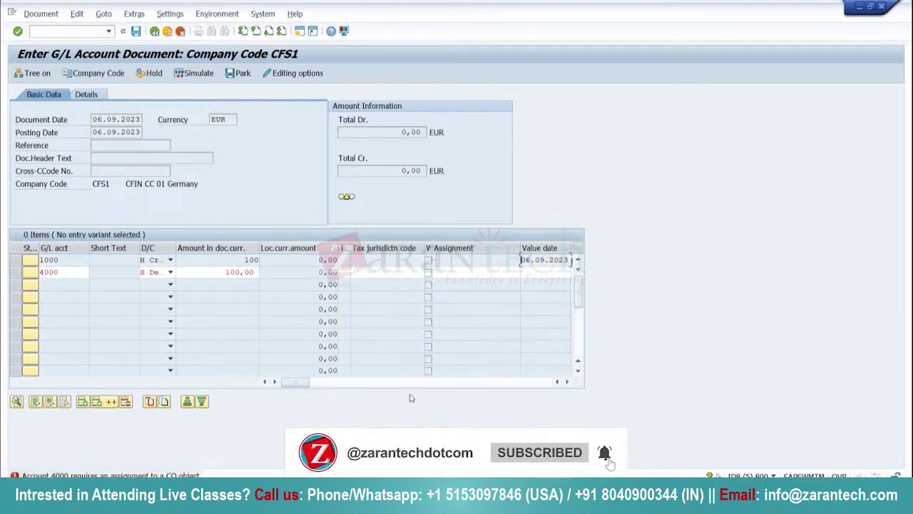
pyautogui.moveTo(388, 503)
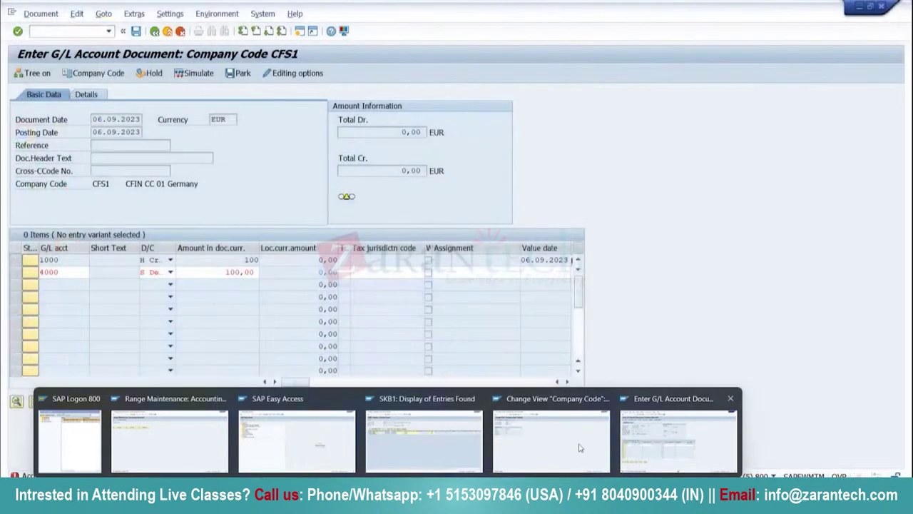
# Return to the IMG and expand Profit Center Accounting > Basic Settings > Controlling Area Settings > Activate Direct Postings
pyautogui.moveTo(591, 449)
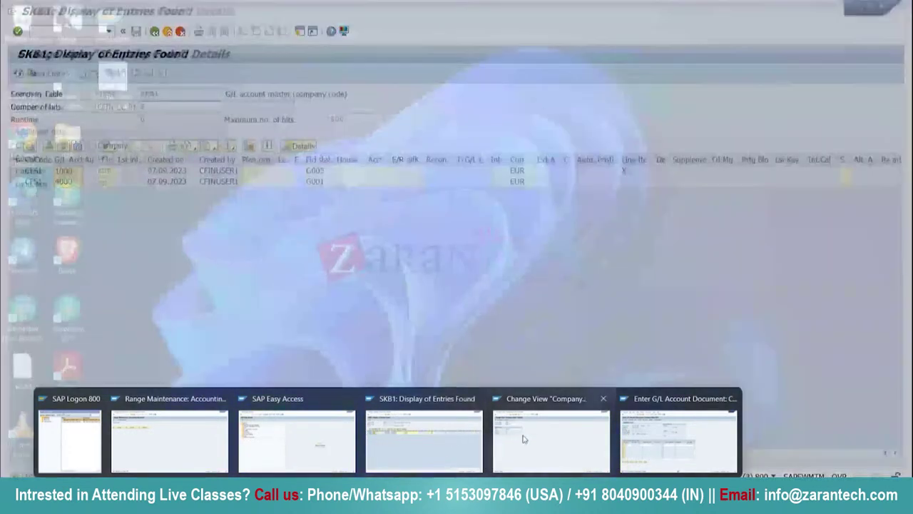
pyautogui.click(550, 442)
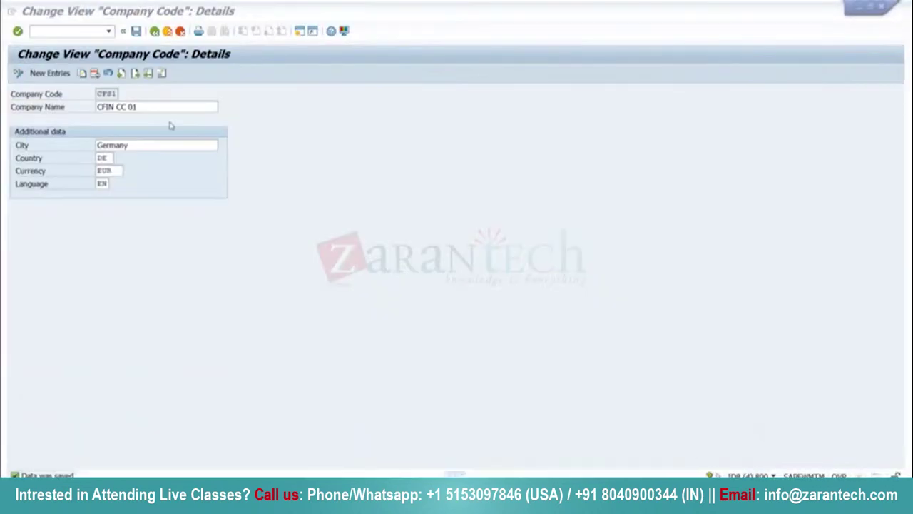
pyautogui.click(154, 31)
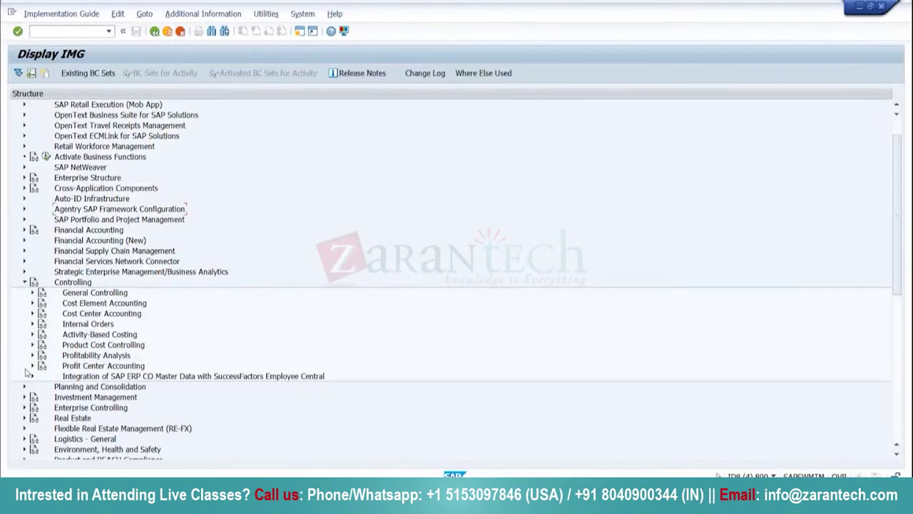
pyautogui.click(32, 365)
pyautogui.scroll(-6, 102, 305)
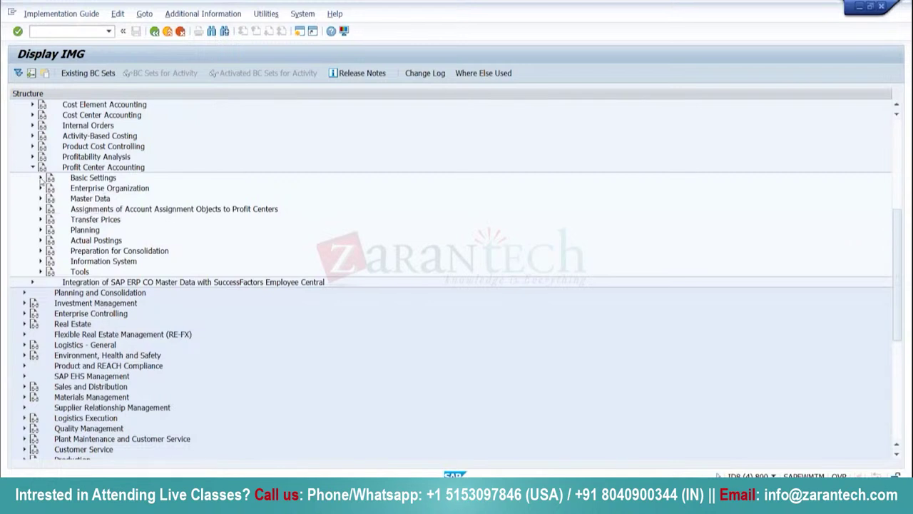
pyautogui.click(41, 178)
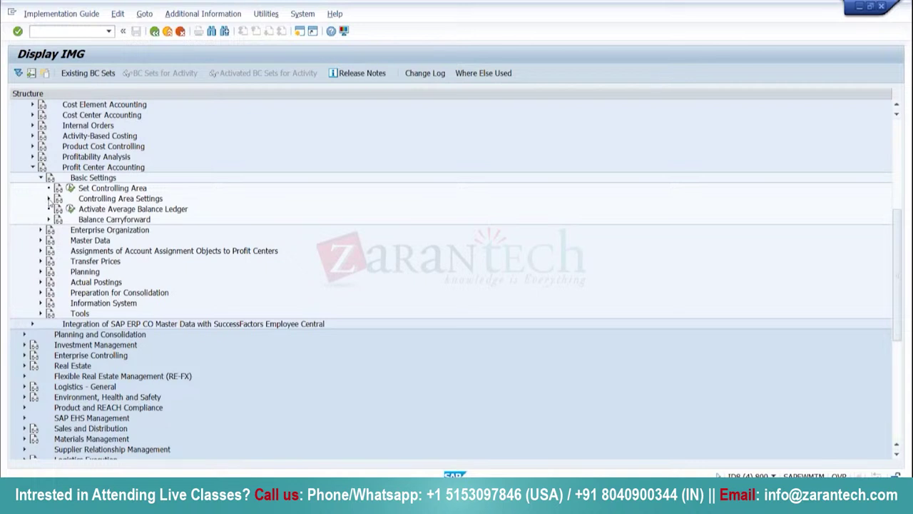
pyautogui.click(49, 199)
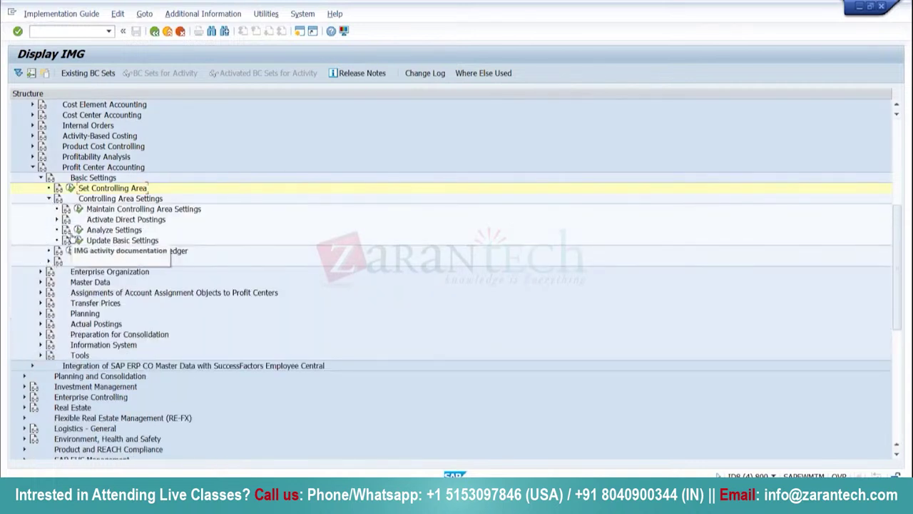
pyautogui.click(56, 220)
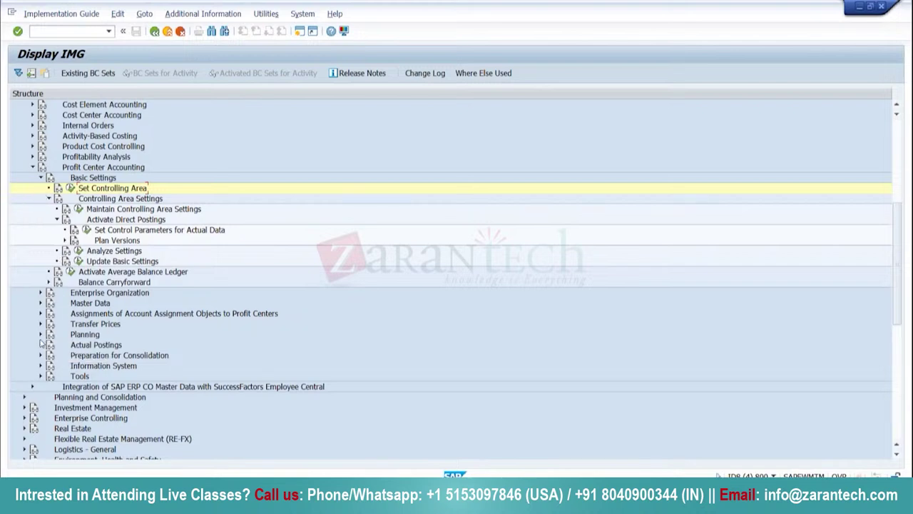
# Read the FB50 help on account 4000's CO object error, then run Update Basic Settings
pyautogui.click(41, 293)
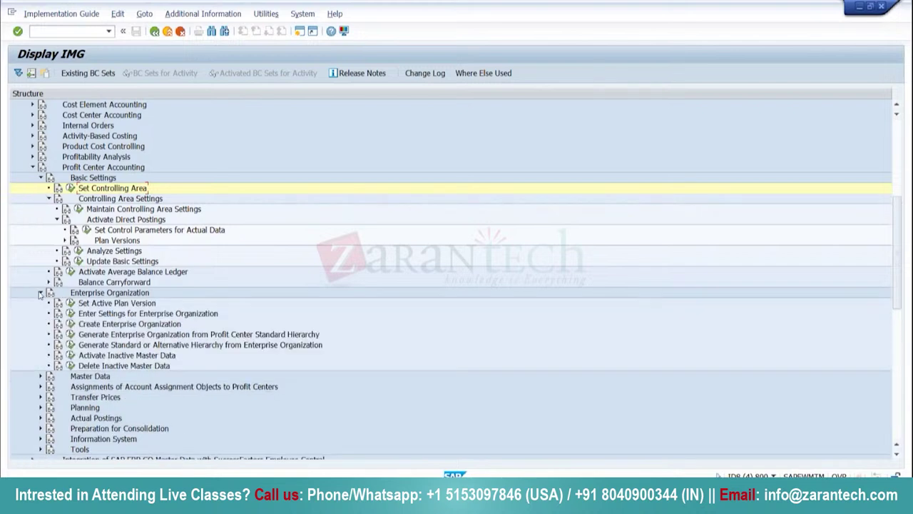
pyautogui.hotkey('alt', 'Tab')
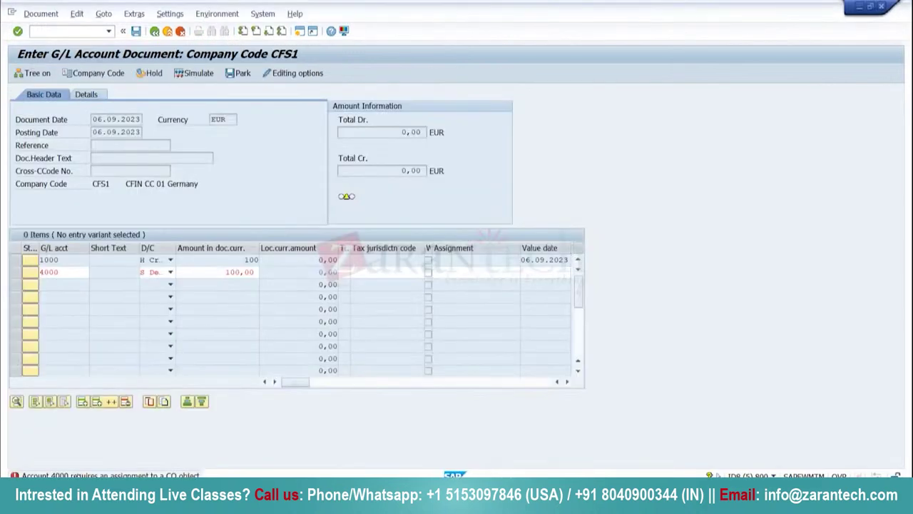
pyautogui.doubleClick(68, 474)
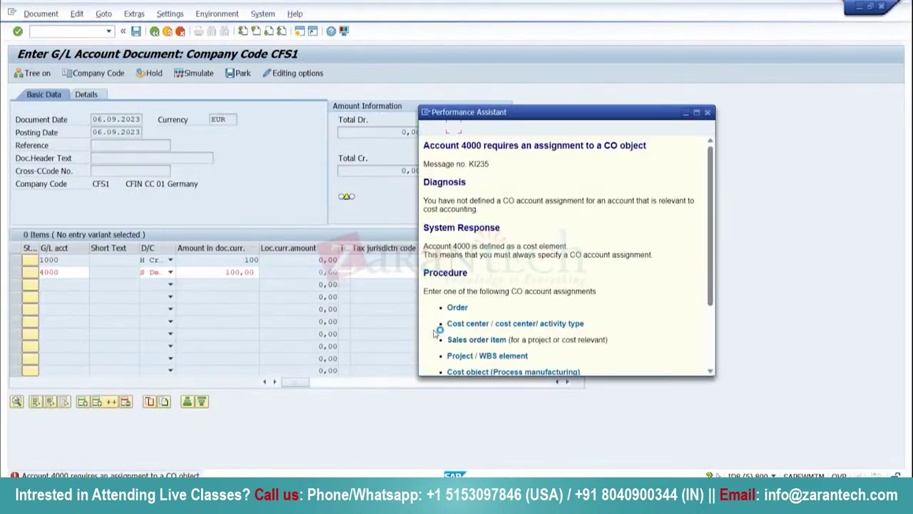
pyautogui.scroll(-3, 585, 289)
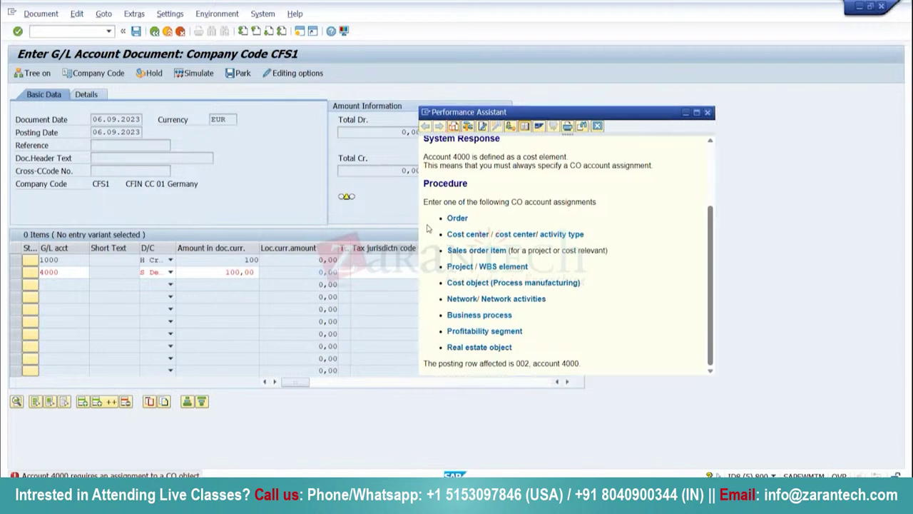
pyautogui.press('Escape')
pyautogui.hotkey('alt', 'Tab')
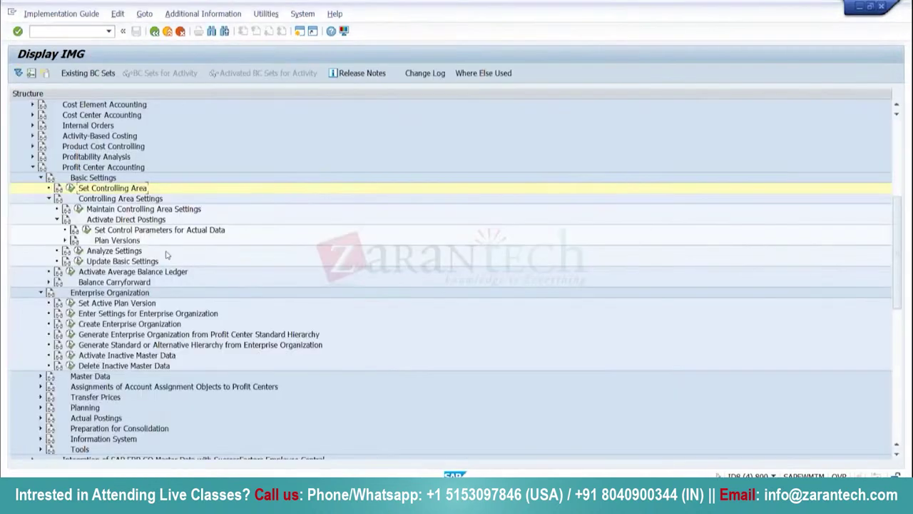
pyautogui.click(79, 261)
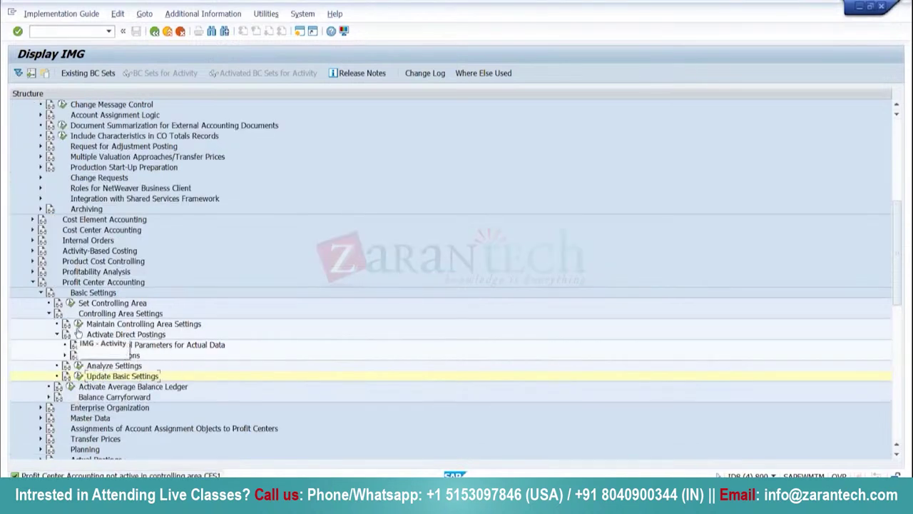
# In Maintain Controlling Area Settings, set standard hierarchy CFS1 and currency type 20, then exit saving
pyautogui.click(79, 324)
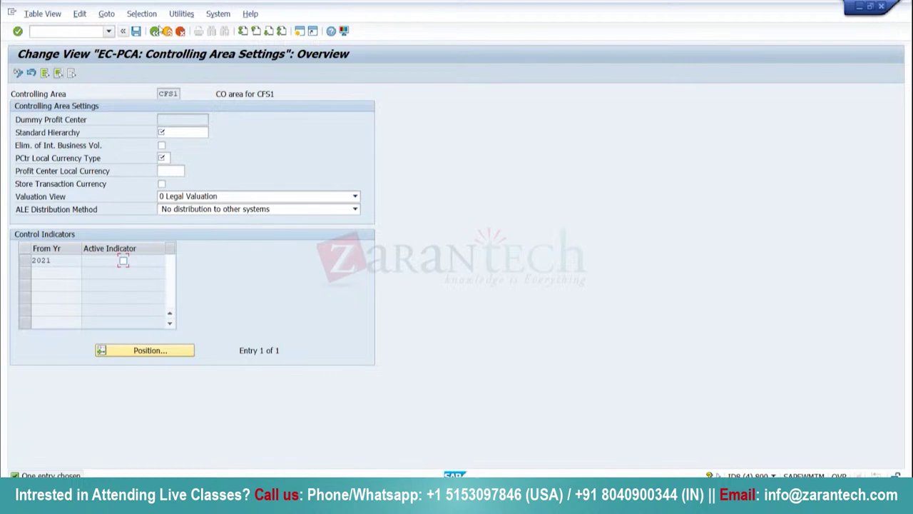
pyautogui.click(161, 132)
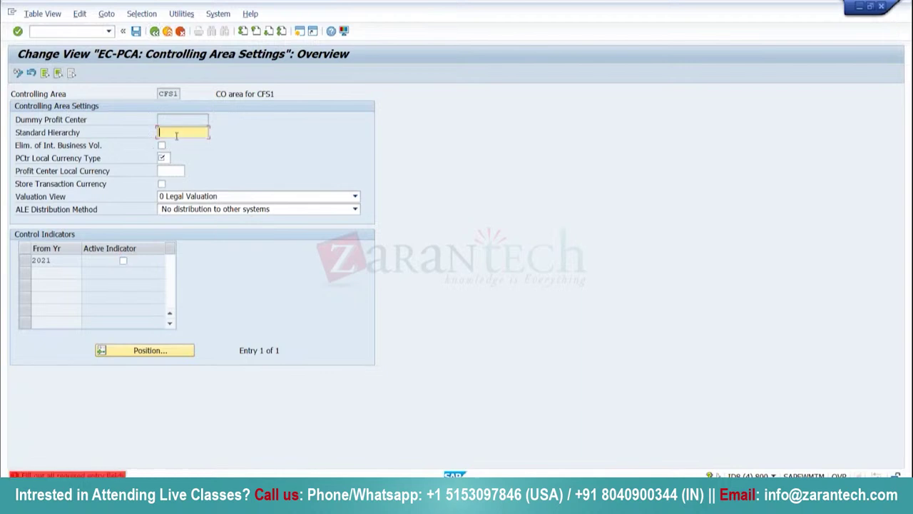
pyautogui.click(161, 132)
pyautogui.doubleClick(183, 94)
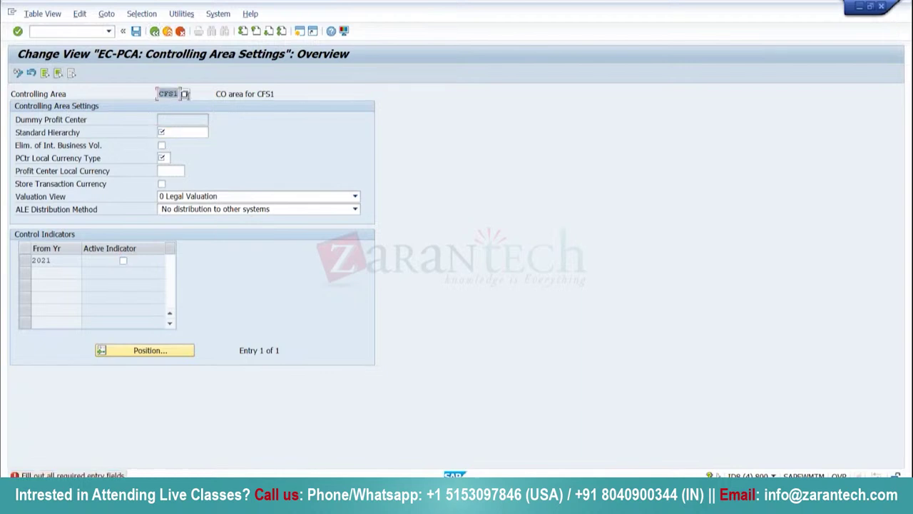
pyautogui.click(172, 132)
pyautogui.click(164, 158)
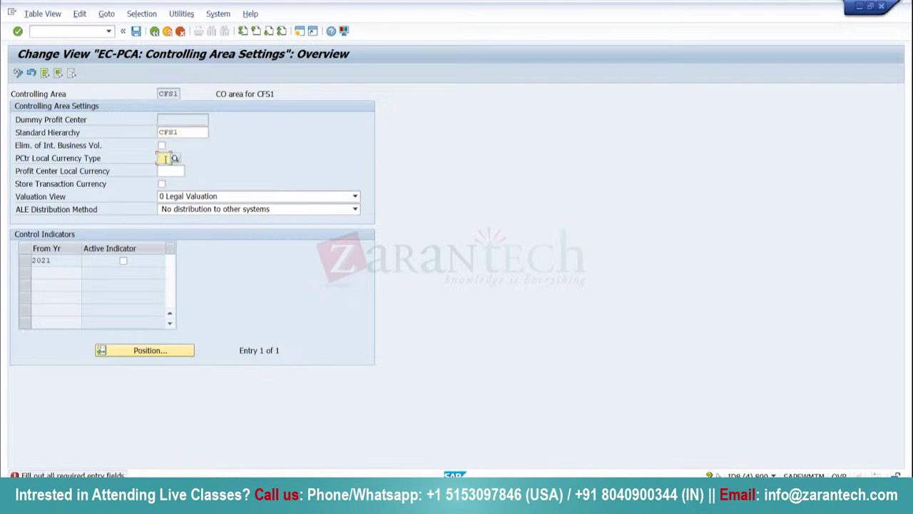
pyautogui.click(174, 158)
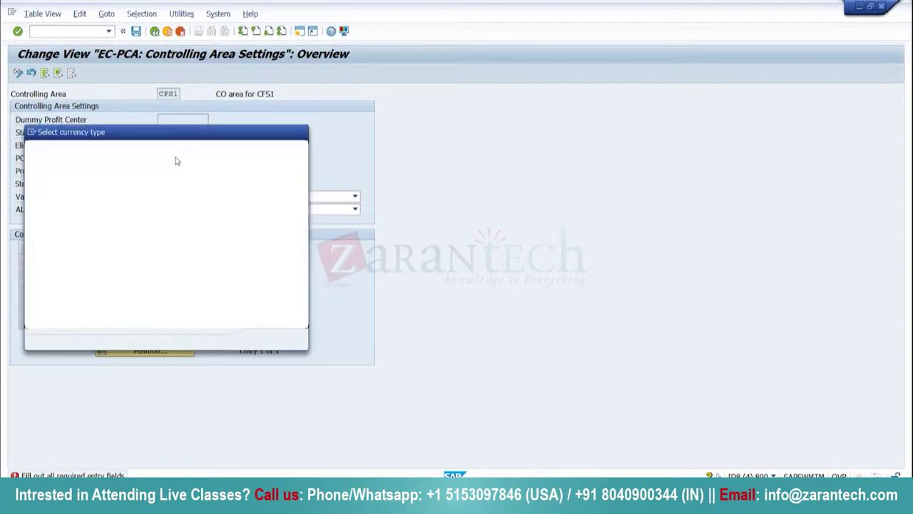
pyautogui.click(35, 163)
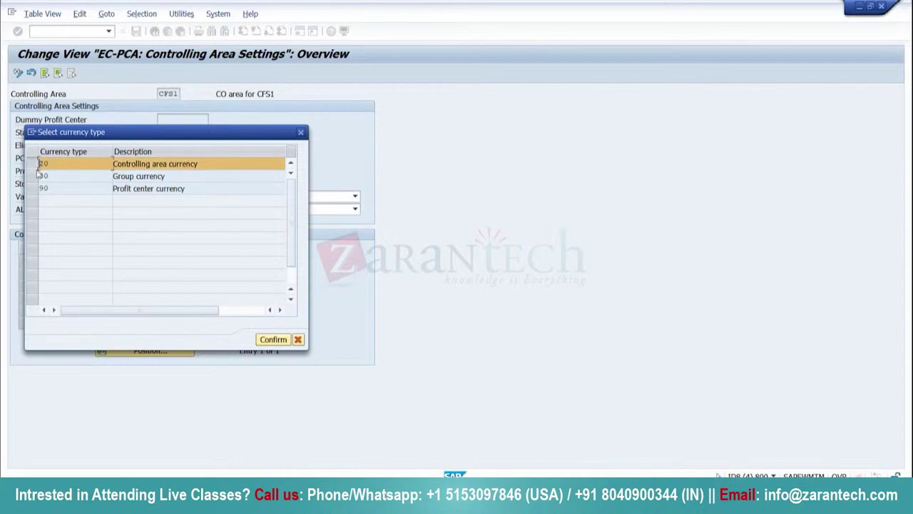
pyautogui.click(273, 340)
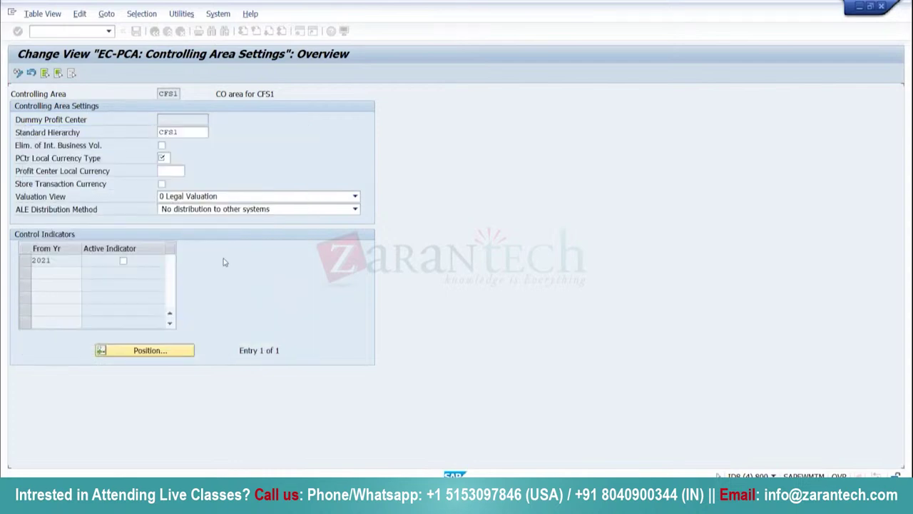
pyautogui.click(170, 172)
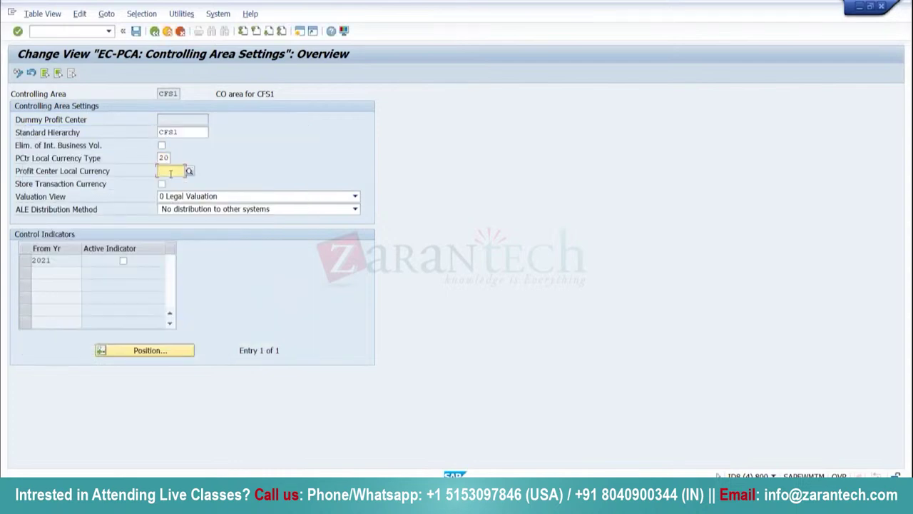
pyautogui.press('F3')
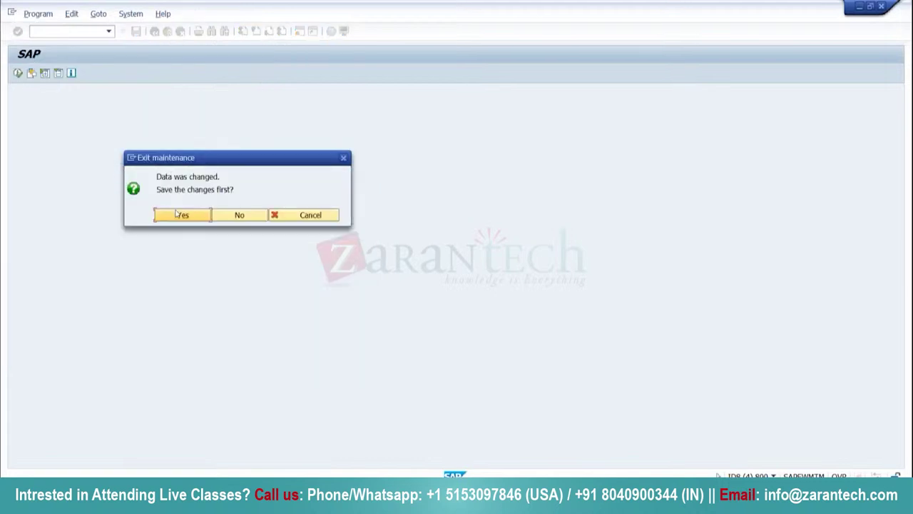
pyautogui.click(180, 215)
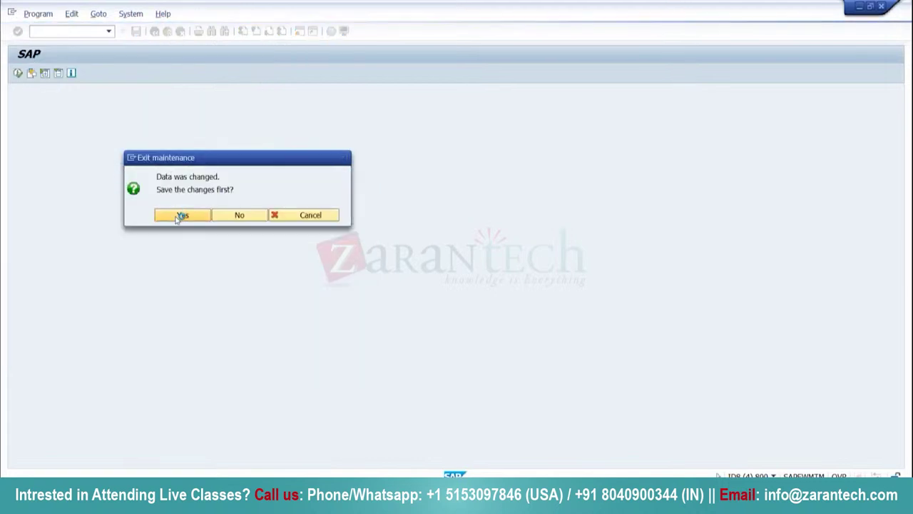
# Give profit center CFS1-01 person responsible 'manager', group CFS1 and company code CFS1, and save
pyautogui.click(148, 261)
pyautogui.write('manager')
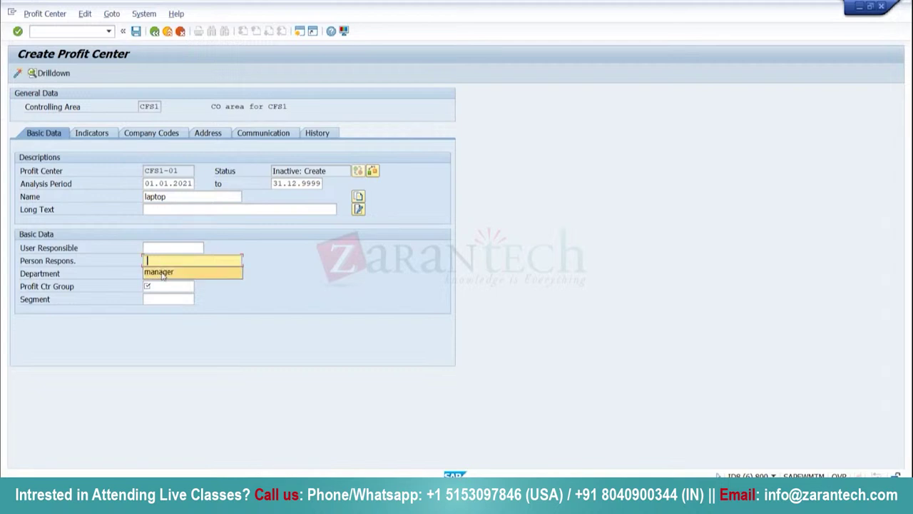
pyautogui.click(165, 285)
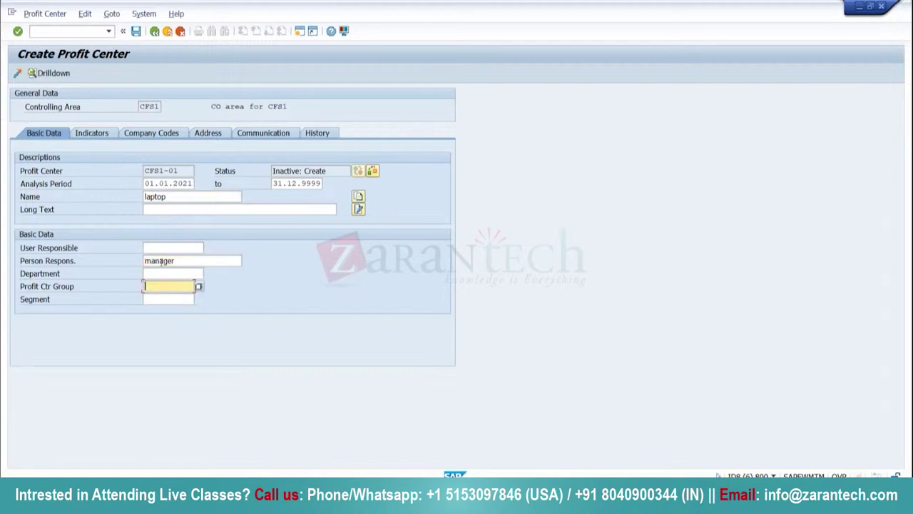
pyautogui.click(150, 285)
pyautogui.click(164, 299)
pyautogui.press('BackSpace')
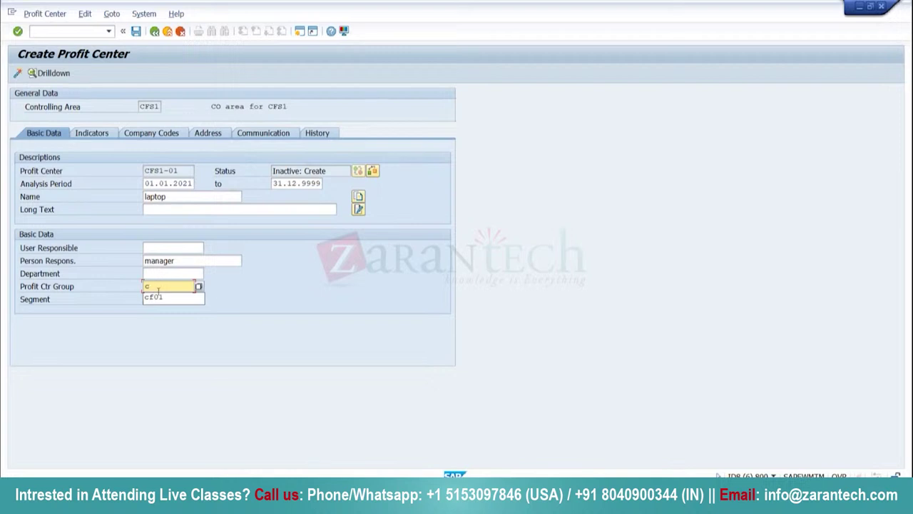
pyautogui.write('fs1')
pyautogui.press('Return')
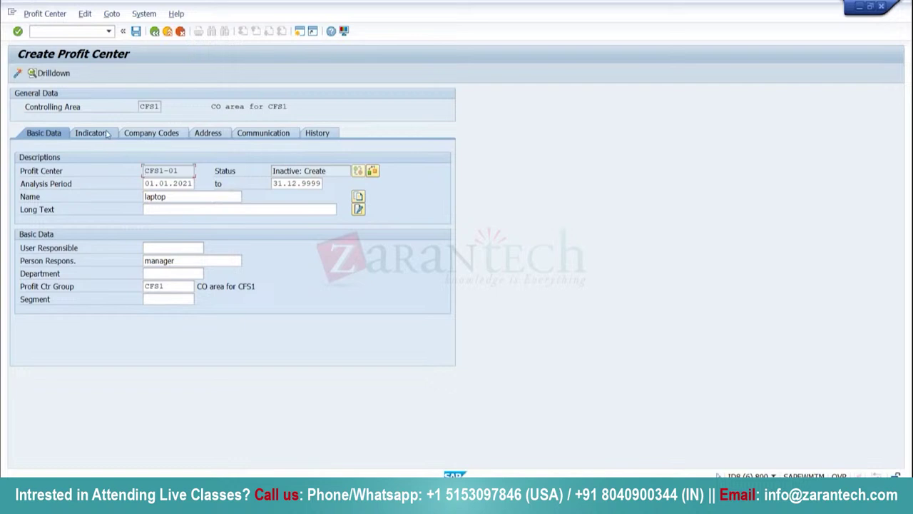
pyautogui.click(161, 139)
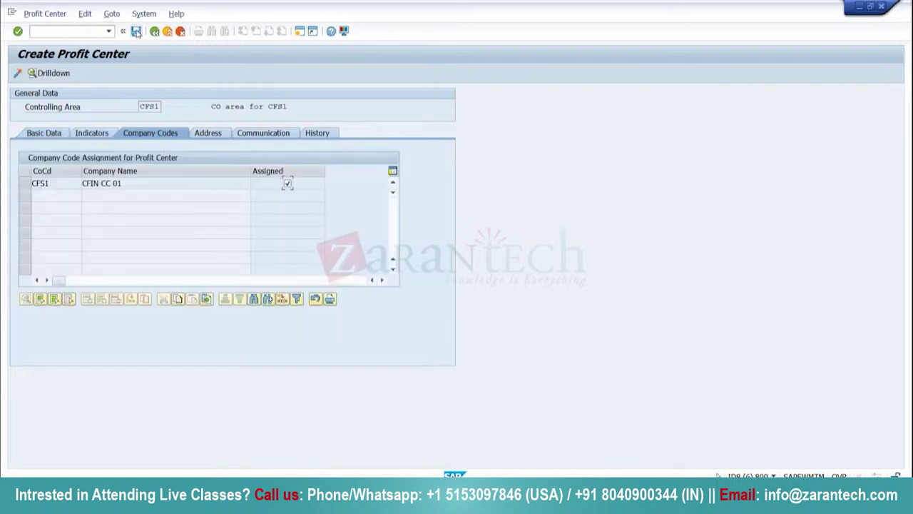
pyautogui.hotkey('ctrl', 's')
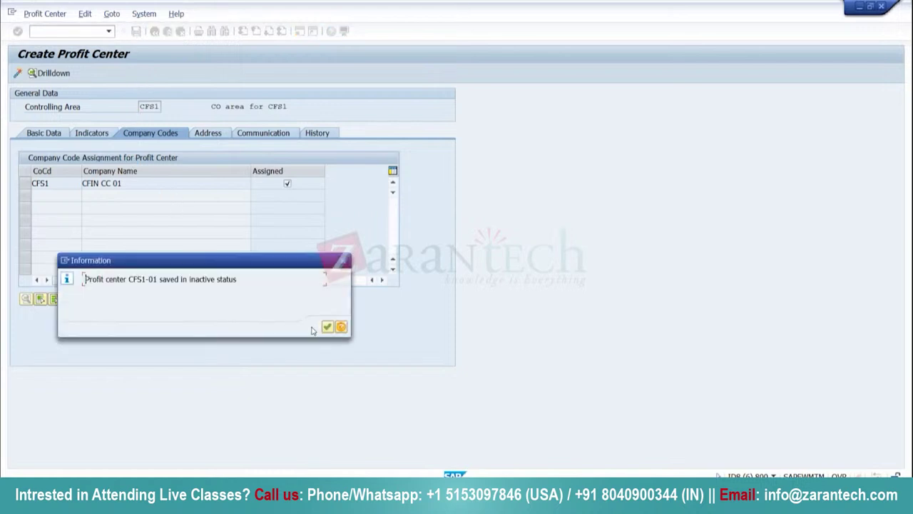
pyautogui.click(326, 327)
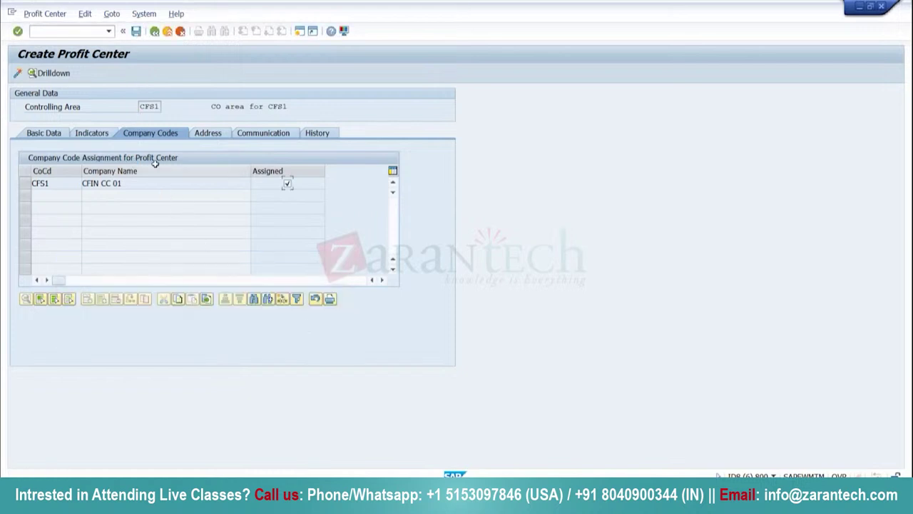
# Reopen profit center CFS1-01 via Profit Center > Change and save it again
pyautogui.hotkey('ctrl', 's')
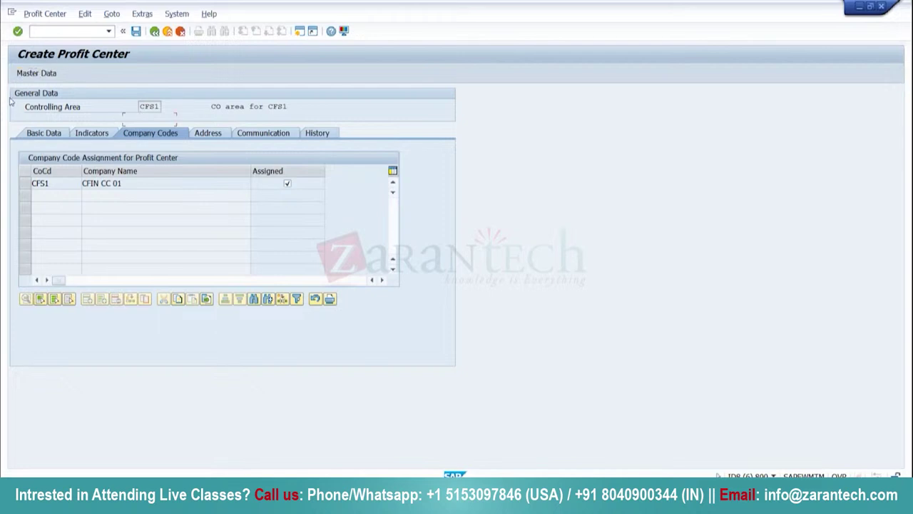
pyautogui.press('Return')
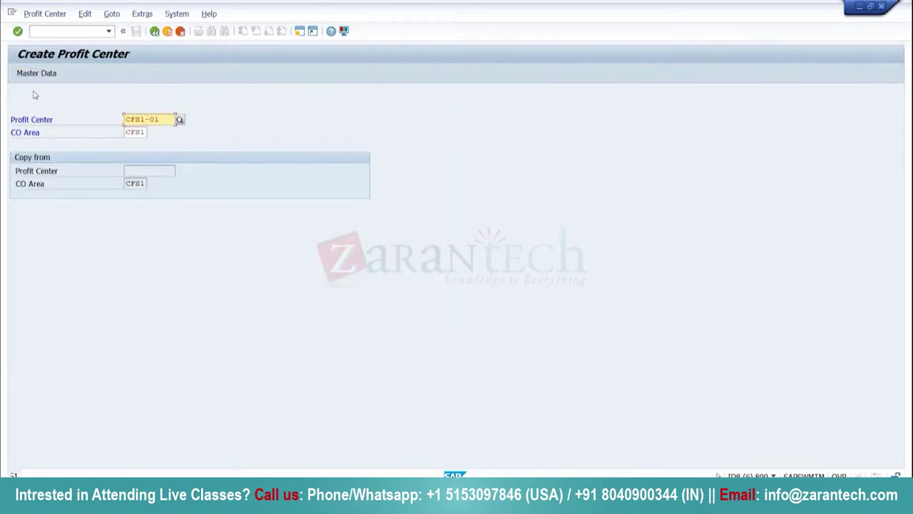
pyautogui.click(48, 10)
pyautogui.click(43, 36)
pyautogui.click(41, 80)
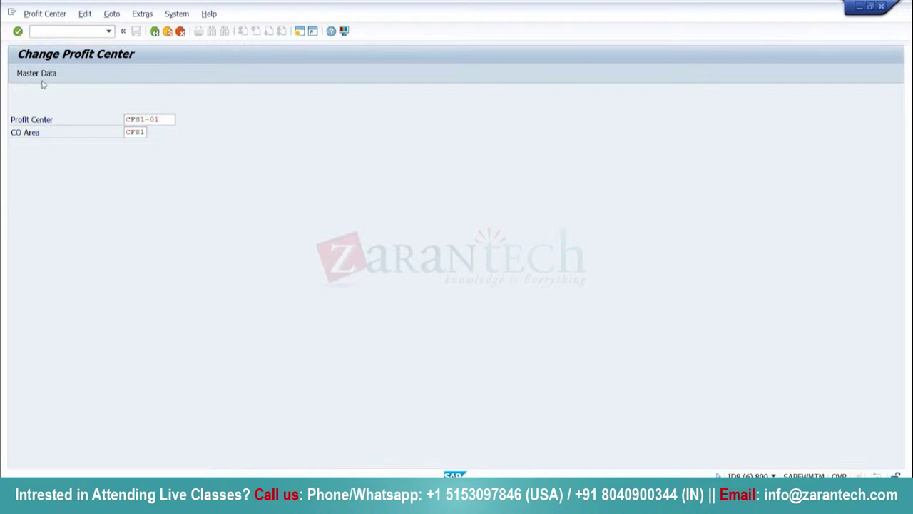
pyautogui.hotkey('ctrl', 's')
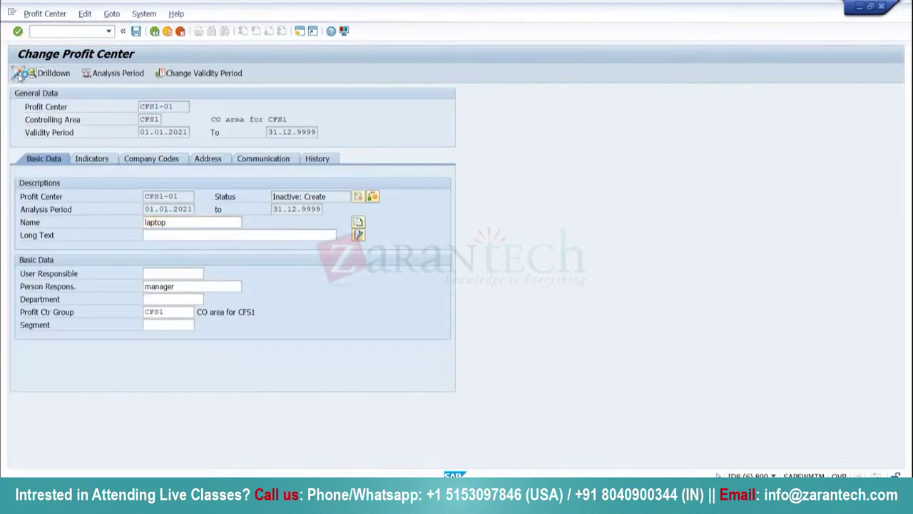
pyautogui.click(84, 35)
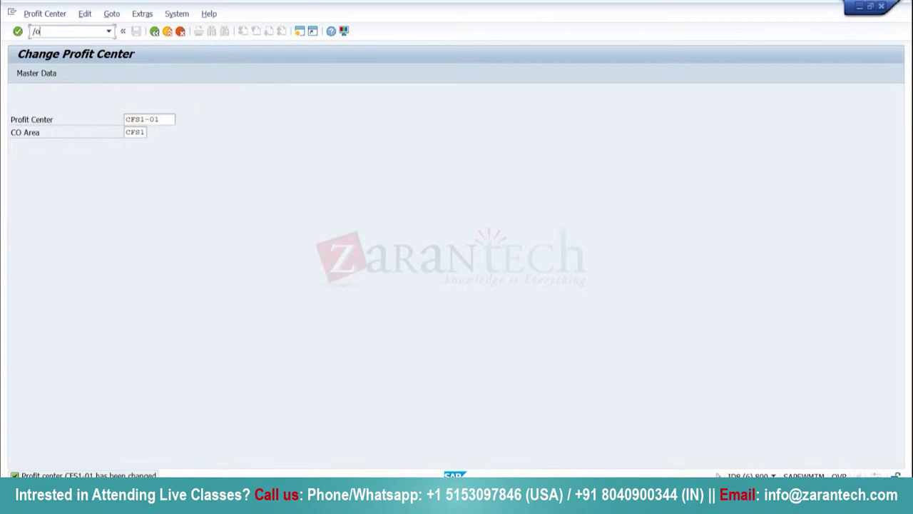
# Start cost center creation with /nks01 for cost center CFS1-01-01
pyautogui.press('Return')
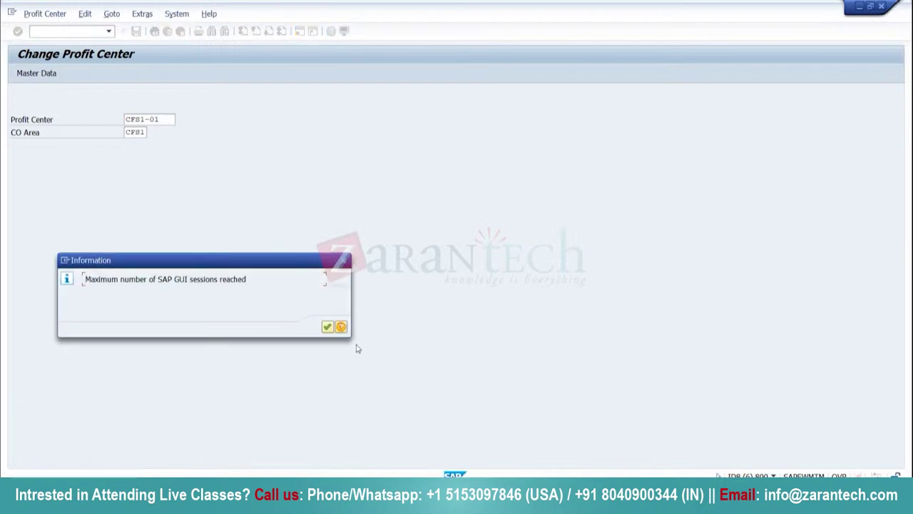
pyautogui.click(327, 326)
pyautogui.write('/nks')
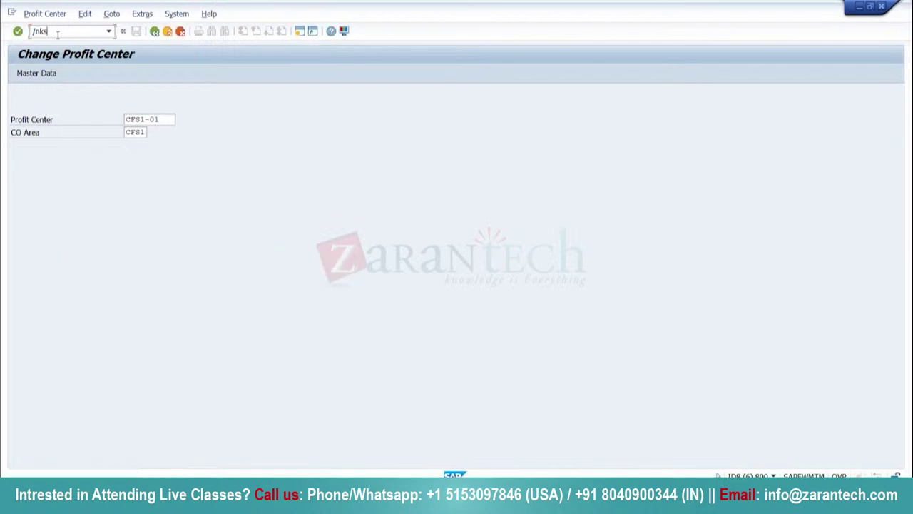
pyautogui.write('01')
pyautogui.press('Return')
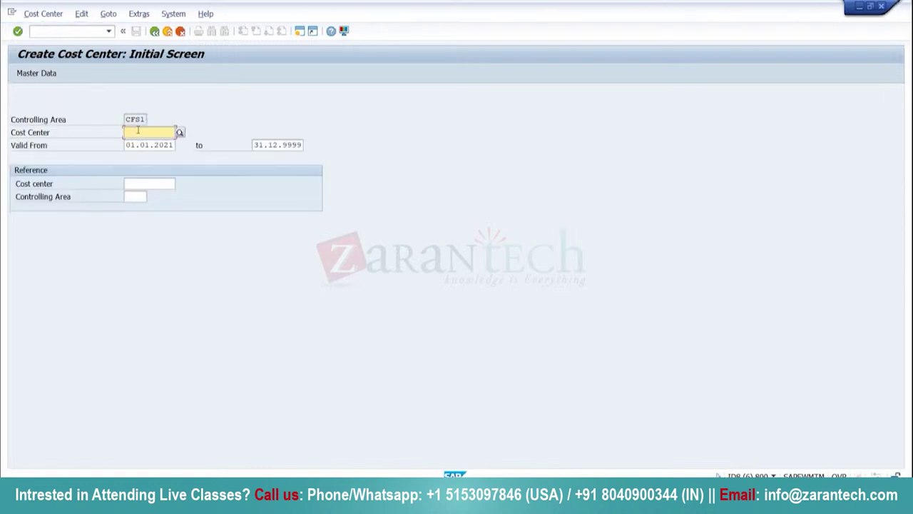
pyautogui.write('cf01-1')
pyautogui.press('BackSpace')
pyautogui.press('BackSpace')
pyautogui.press('BackSpace')
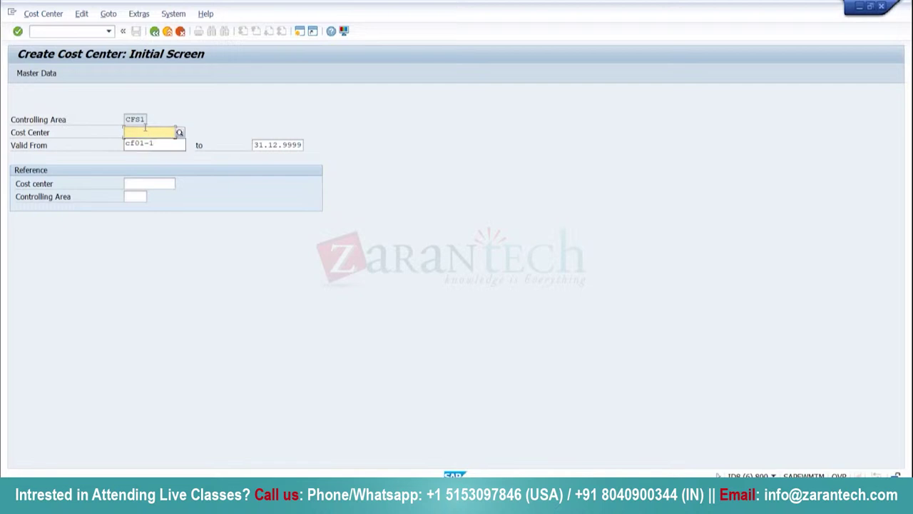
pyautogui.write('CFS1-01')
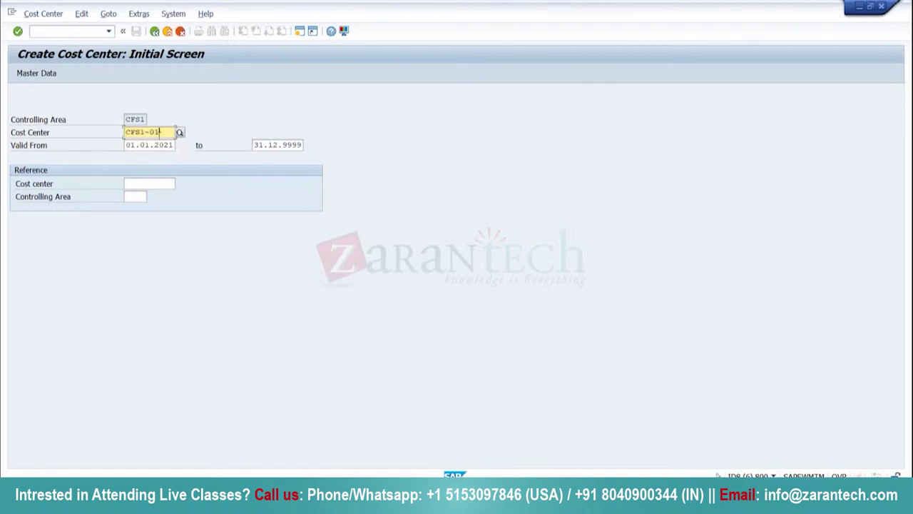
pyautogui.write('-01')
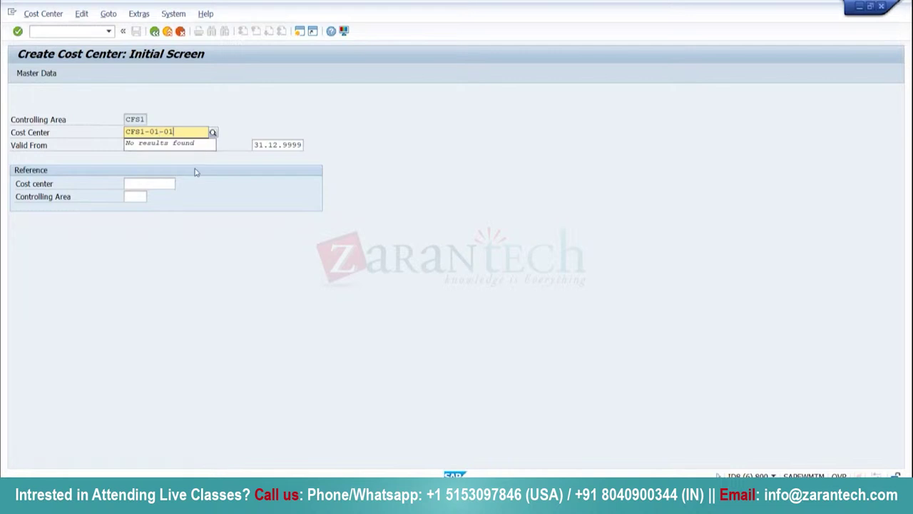
pyautogui.click(182, 259)
pyautogui.press('Return')
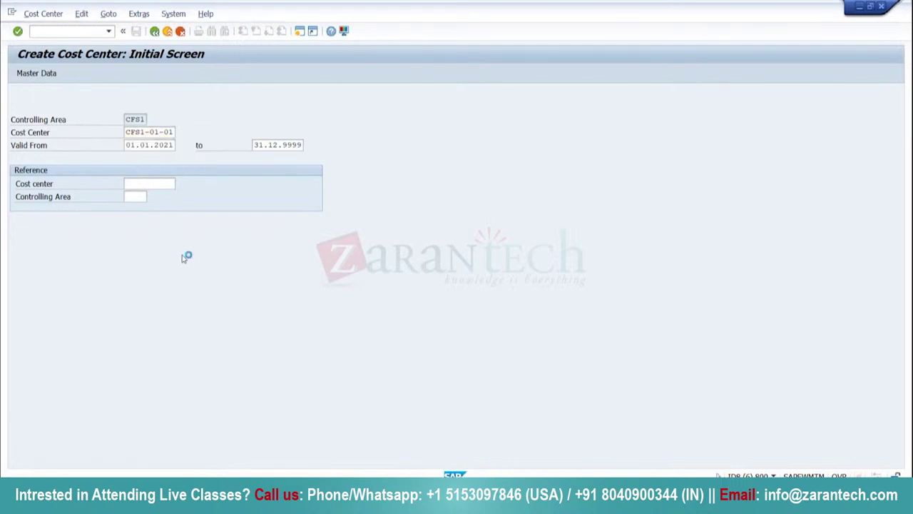
# Fill name and description admin-laptop, person responsible manager, and category 4 Administration
pyautogui.write('a')
pyautogui.click(171, 195)
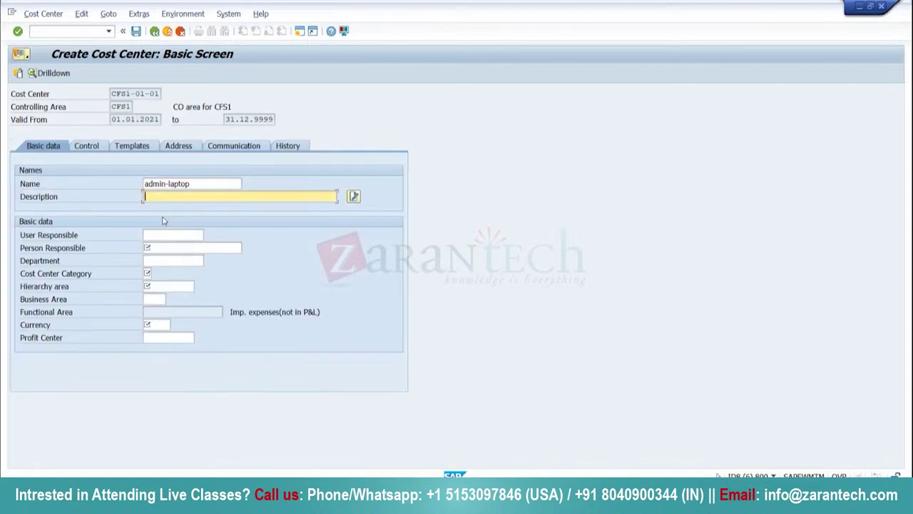
pyautogui.click(171, 197)
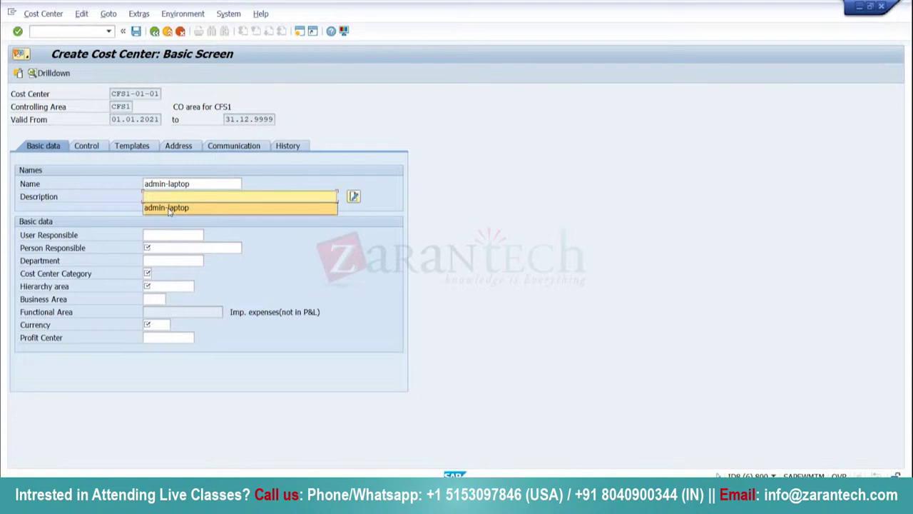
pyautogui.click(170, 207)
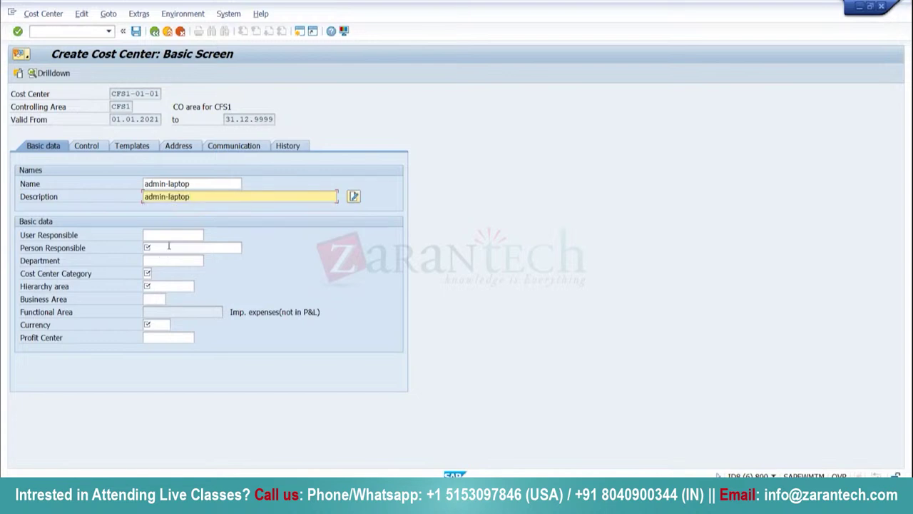
pyautogui.click(169, 246)
pyautogui.click(153, 260)
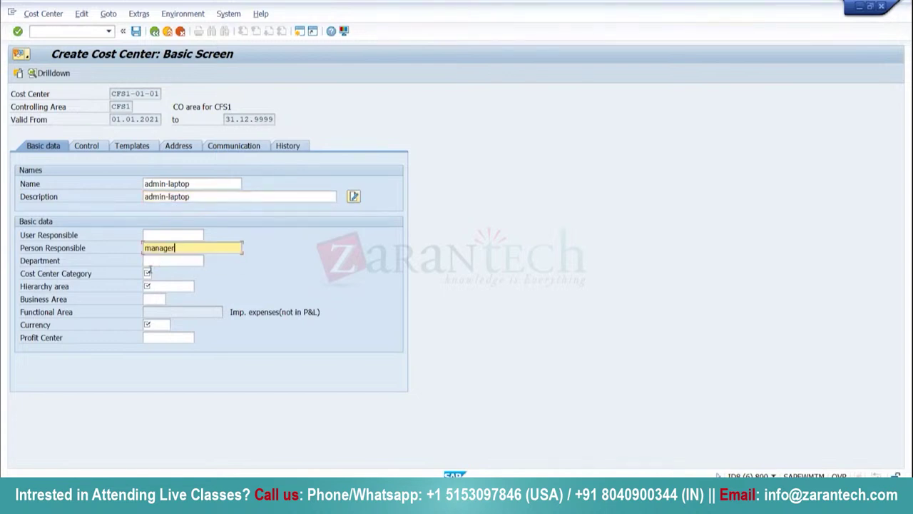
pyautogui.click(150, 272)
pyautogui.click(156, 274)
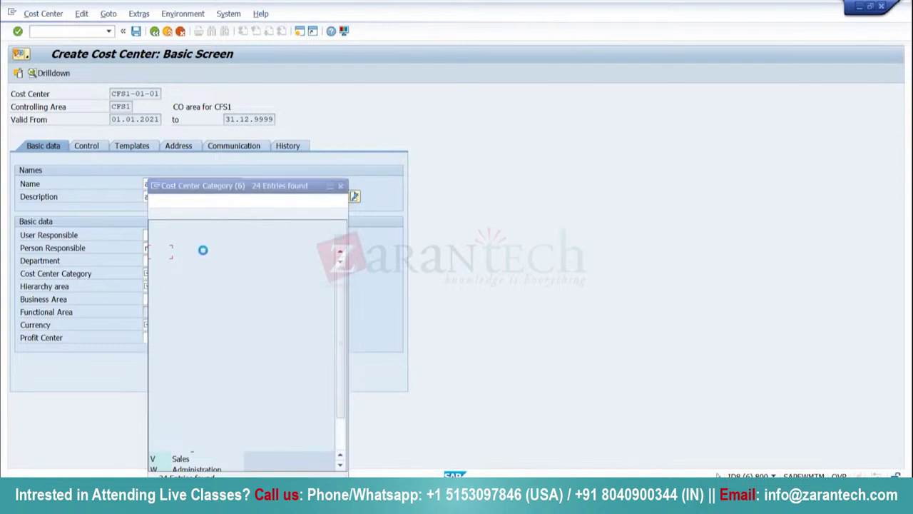
pyautogui.click(190, 274)
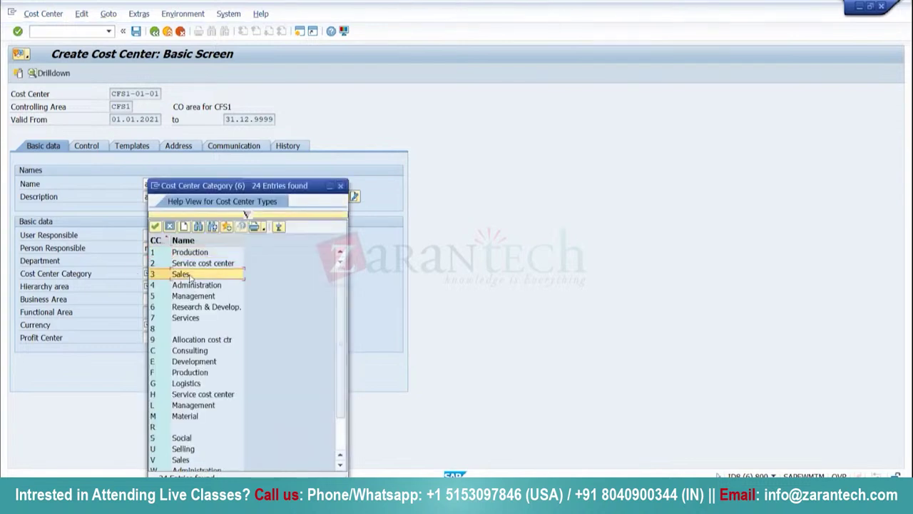
pyautogui.doubleClick(197, 285)
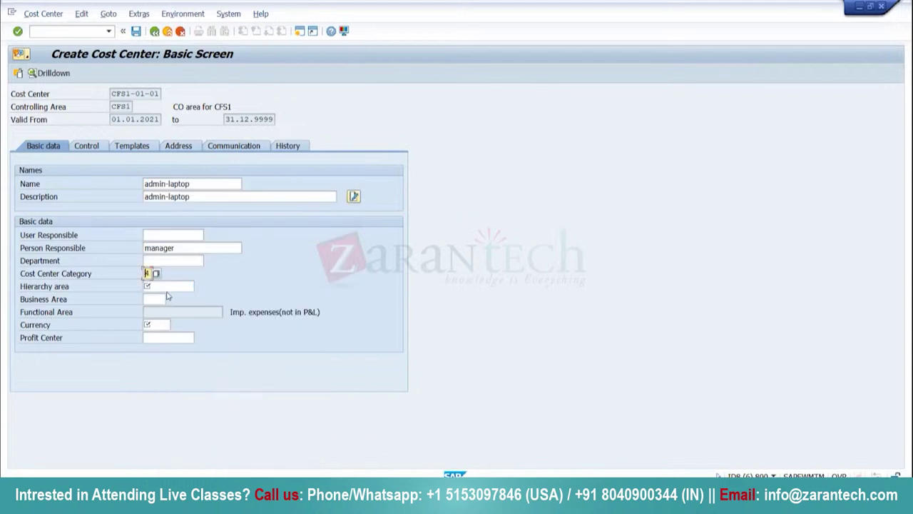
# Set the cost center's hierarchy area to CFS1 and currency to EUR
pyautogui.click(162, 287)
pyautogui.write('cf01')
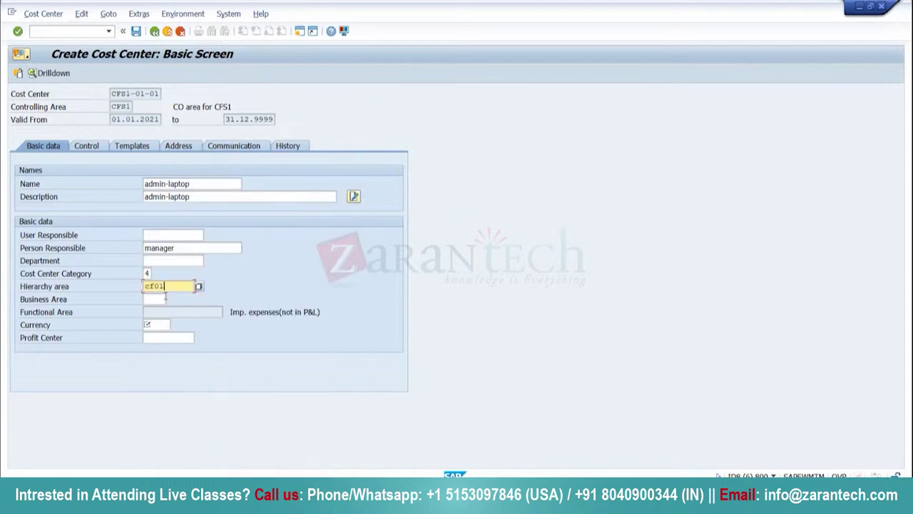
pyautogui.press('BackSpace')
pyautogui.press('BackSpace')
pyautogui.press('BackSpace')
pyautogui.press('BackSpace')
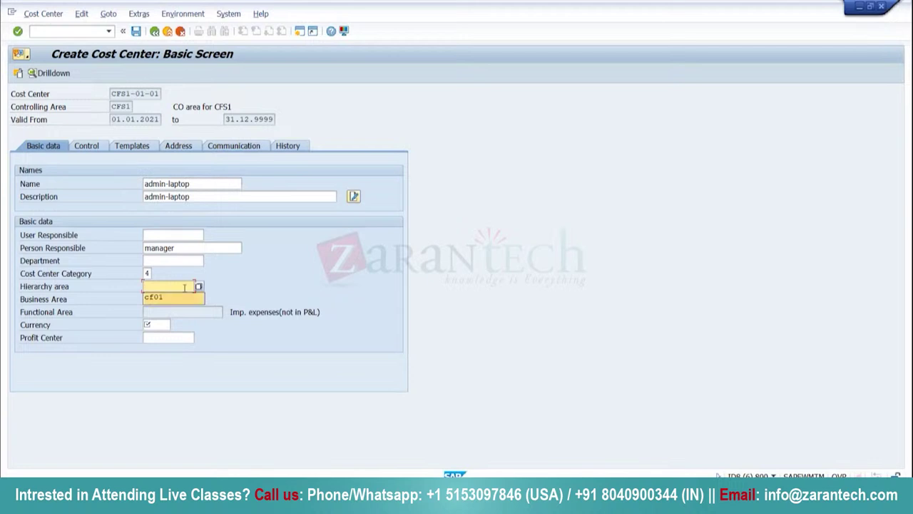
pyautogui.write('CFS1')
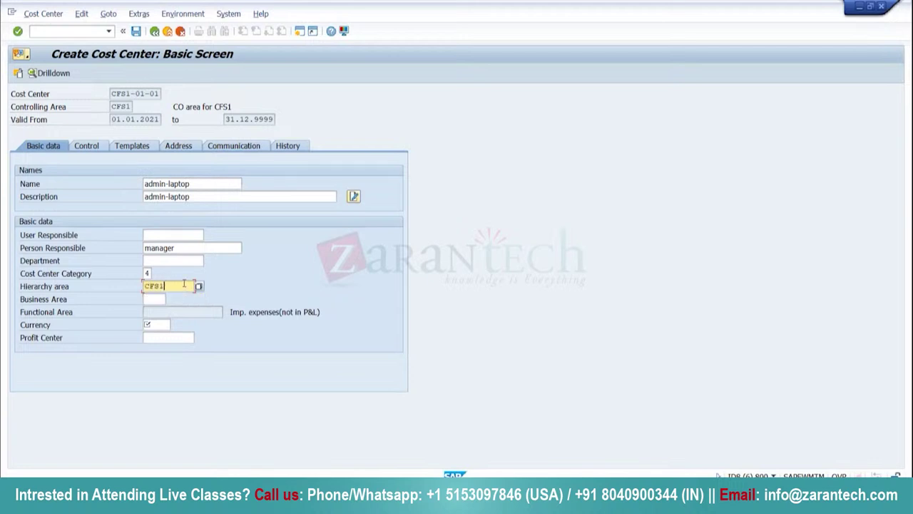
pyautogui.click(160, 324)
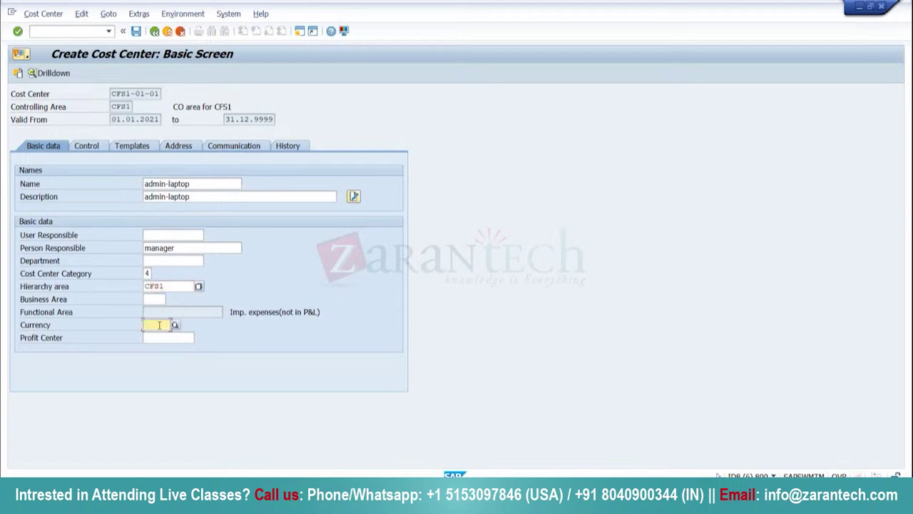
pyautogui.press('Return')
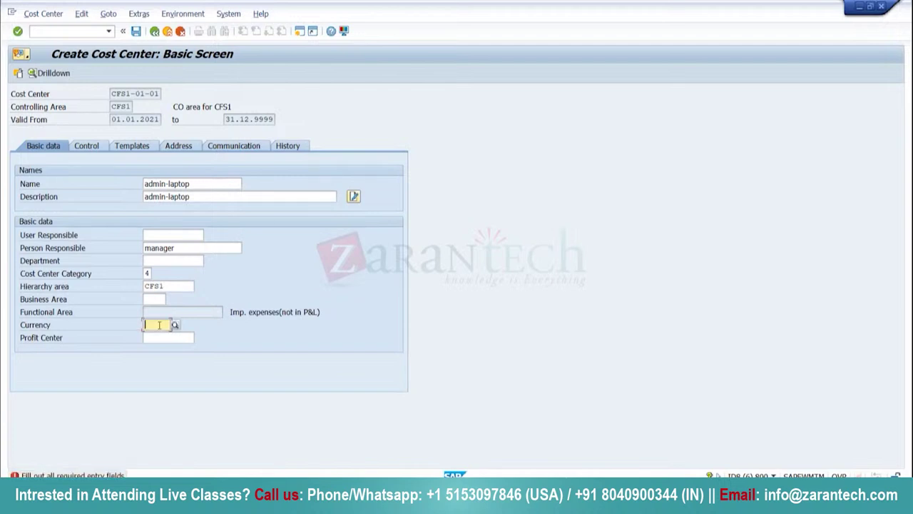
pyautogui.write('EUR')
pyautogui.press('Return')
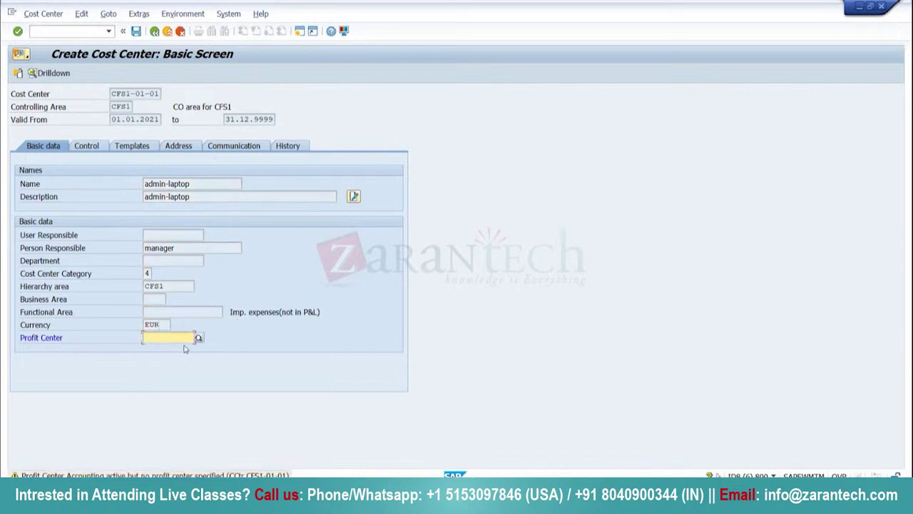
# Enter profit center CFS1-01 by copying it from the cost center code
pyautogui.press('F10')
pyautogui.press('Escape')
pyautogui.moveTo(164, 94); pyautogui.dragTo(114, 94)
pyautogui.hotkey('ctrl', 'c')
pyautogui.click(172, 338)
pyautogui.hotkey('ctrl', 'v')
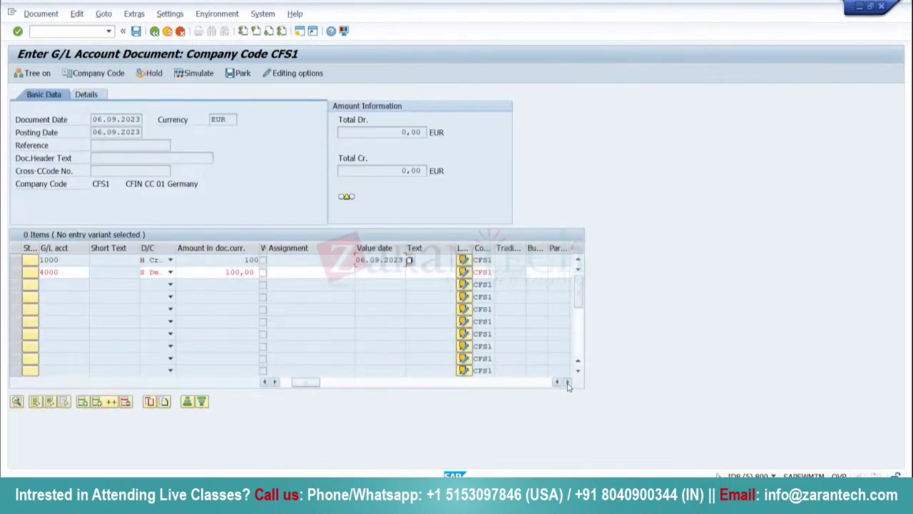
# Assign cost center CFS1-01-01 to the 4000 line and process the line items
pyautogui.click(568, 382)
pyautogui.click(568, 382)
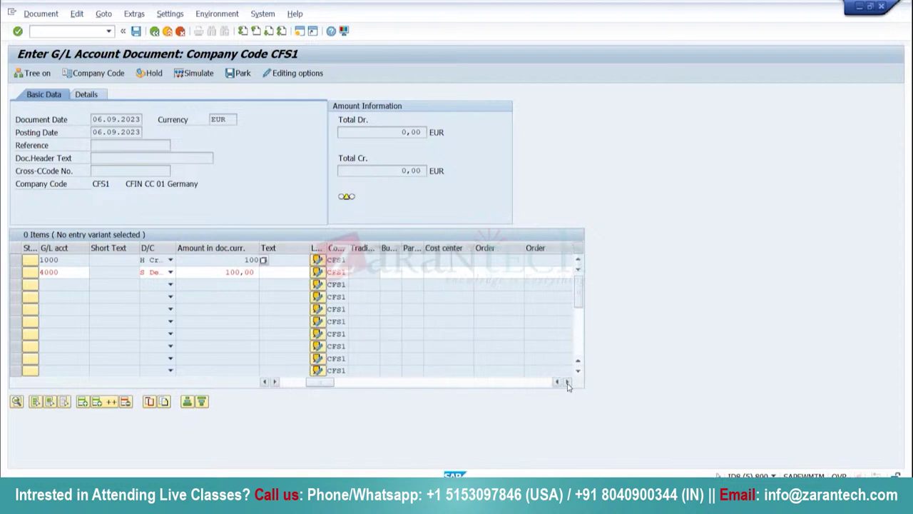
pyautogui.click(568, 382)
pyautogui.click(394, 273)
pyautogui.hotkey('ctrl', 'v')
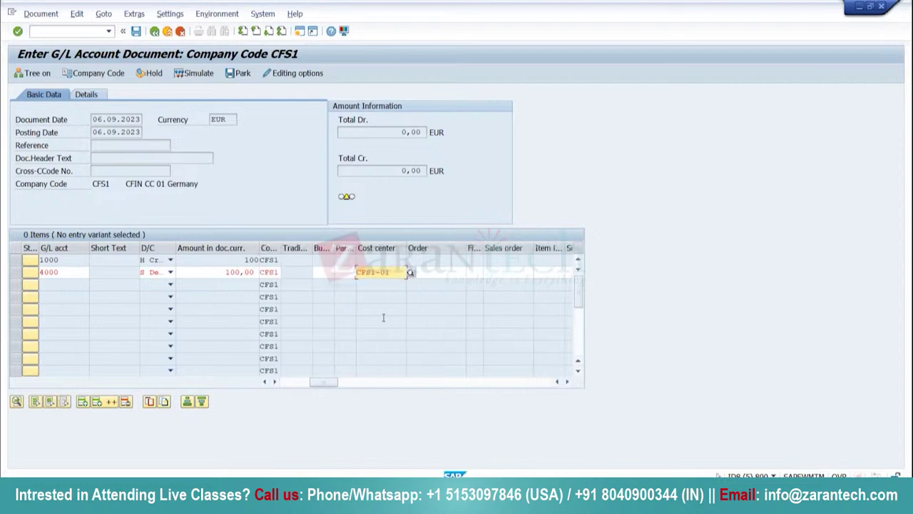
pyautogui.write('-01')
pyautogui.press('Return')
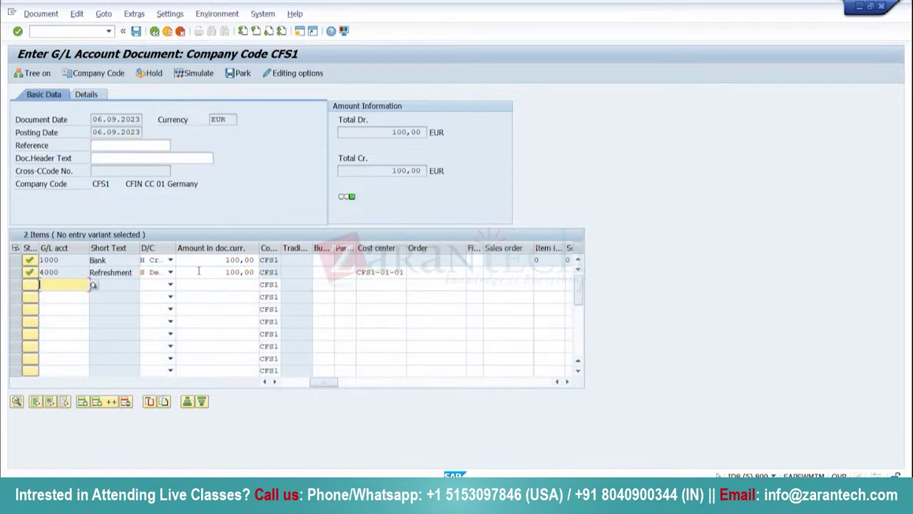
# Enter reference TEST CFIN and header text 'Test CFIN initial load' and confirm them
pyautogui.click(124, 147)
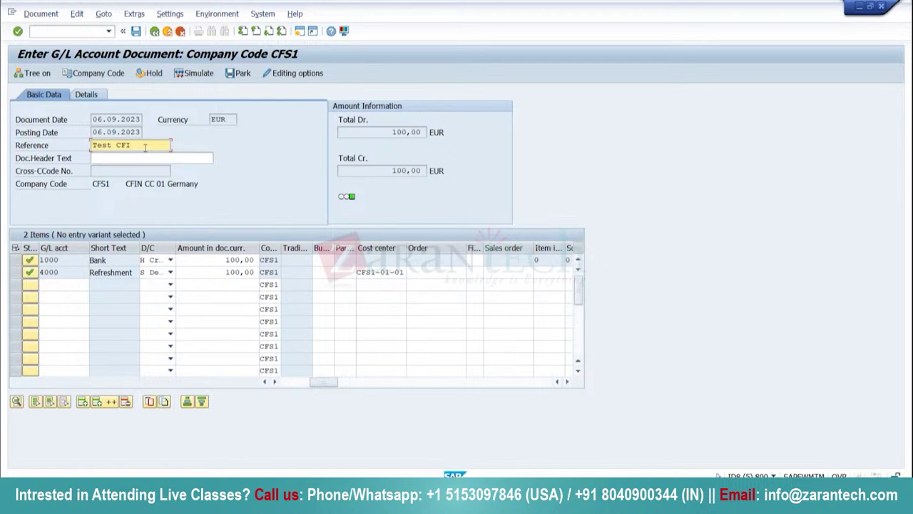
pyautogui.moveTo(139, 146); pyautogui.dragTo(94, 145)
pyautogui.click(94, 158)
pyautogui.hotkey('ctrl', 'v')
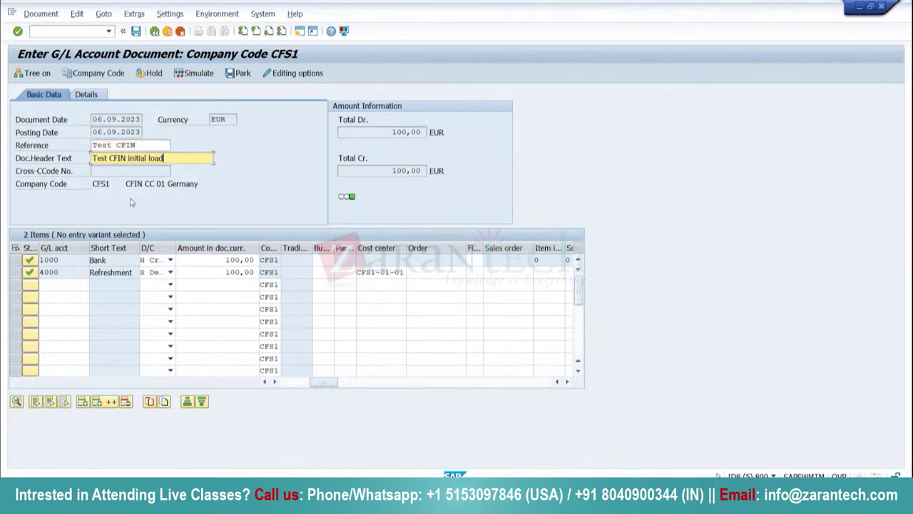
pyautogui.write('initial load')
pyautogui.press('Return')
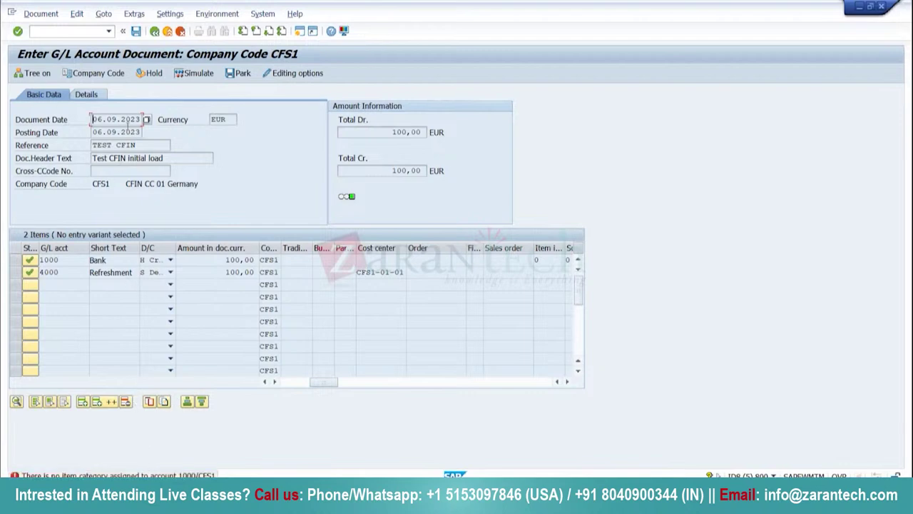
pyautogui.hotkey('alt', 'Tab')
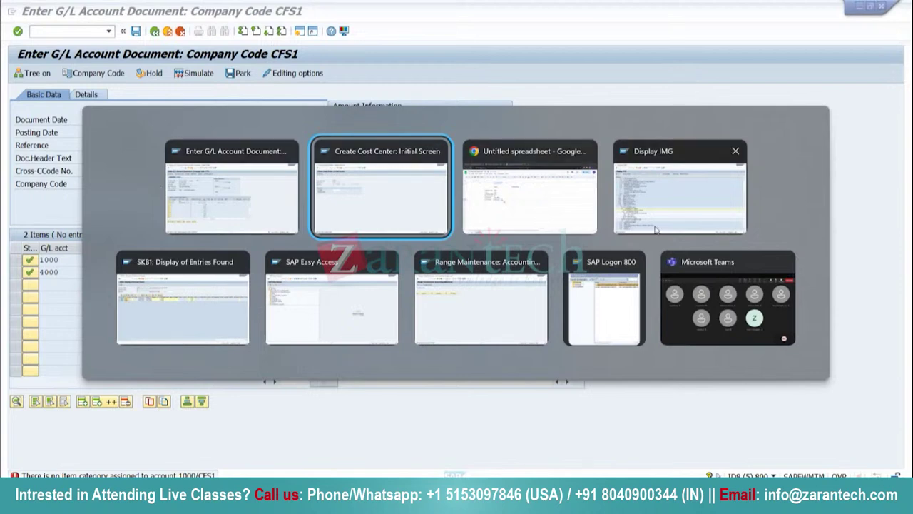
# Navigate the IMG to Document Splitting and run Classify G/L Accounts for chart of accounts CFS1
pyautogui.click(629, 226)
pyautogui.scroll(8, 49, 153)
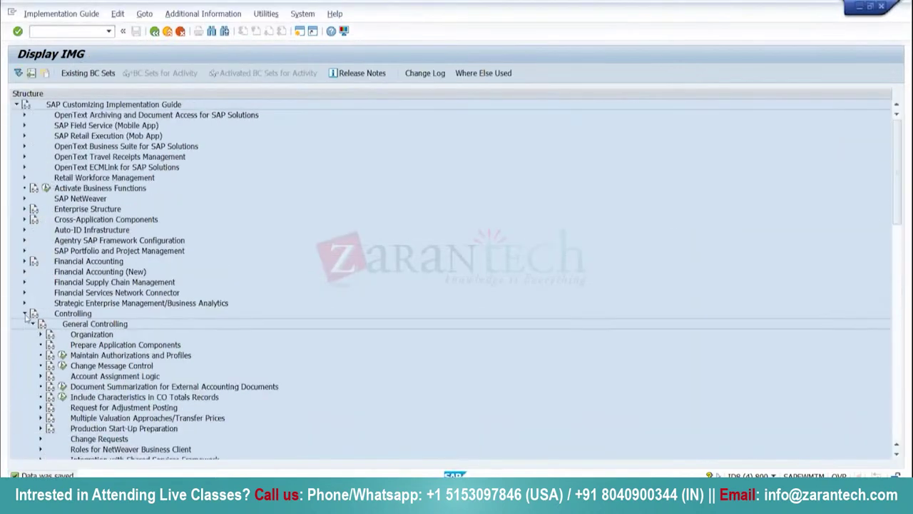
pyautogui.click(25, 314)
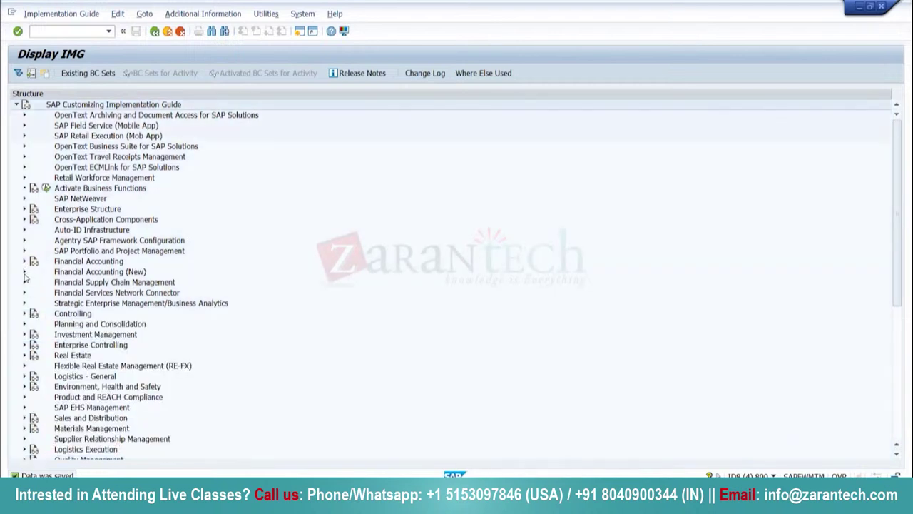
pyautogui.click(25, 272)
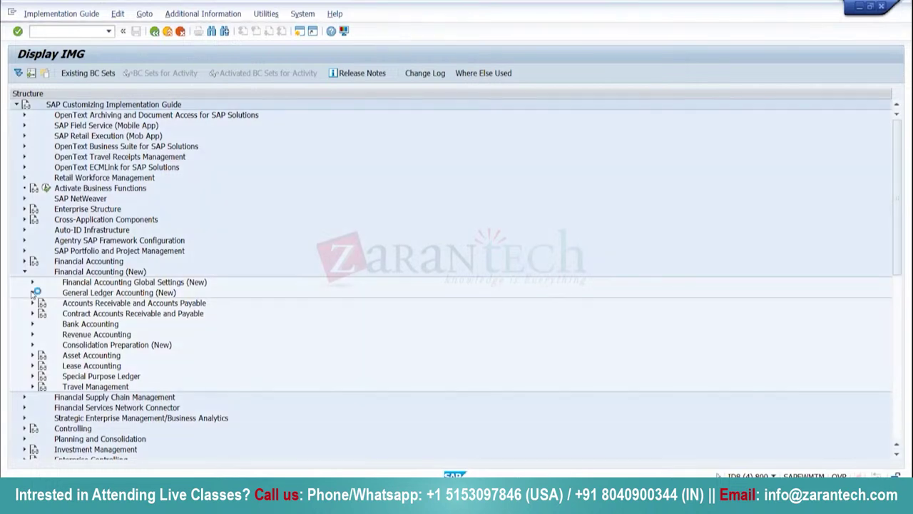
pyautogui.click(32, 293)
pyautogui.scroll(-4, 40, 205)
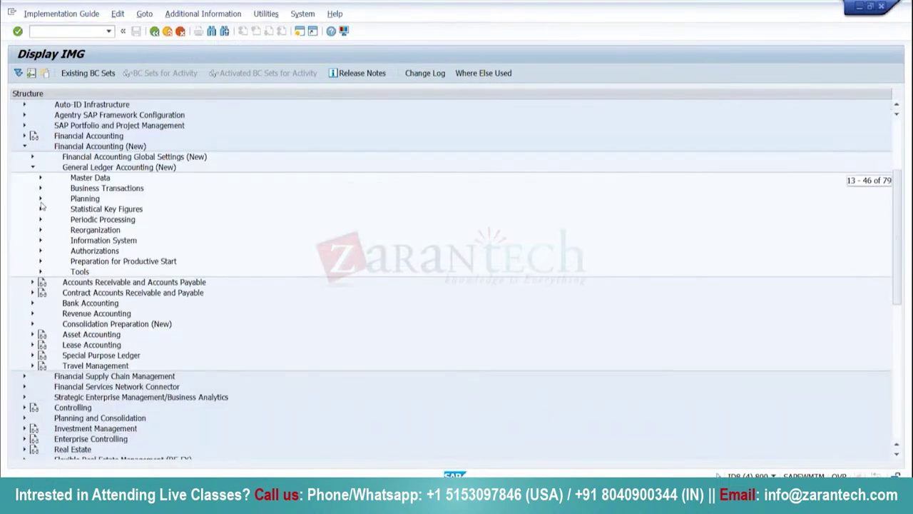
pyautogui.click(40, 188)
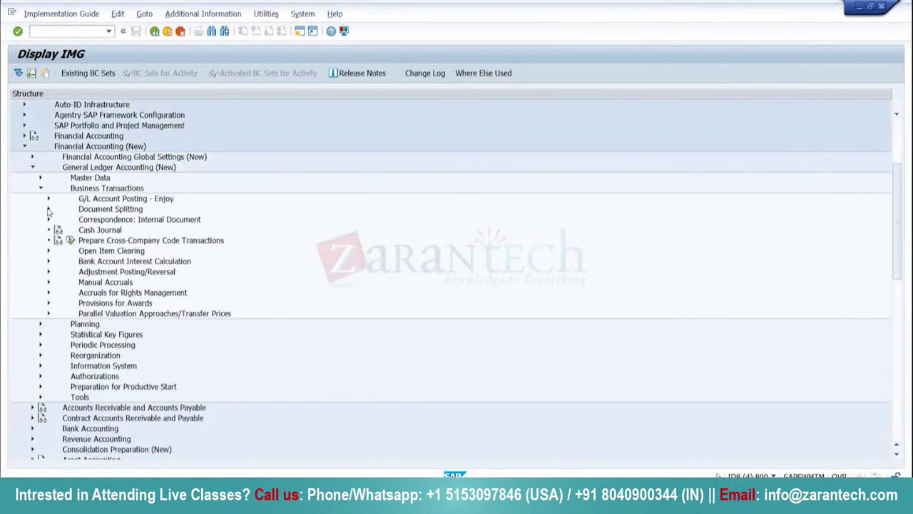
pyautogui.click(48, 208)
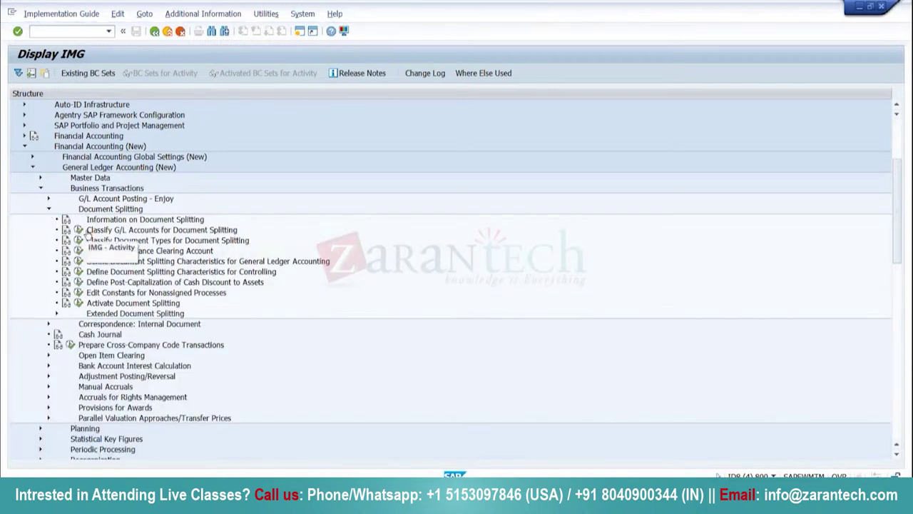
pyautogui.click(79, 230)
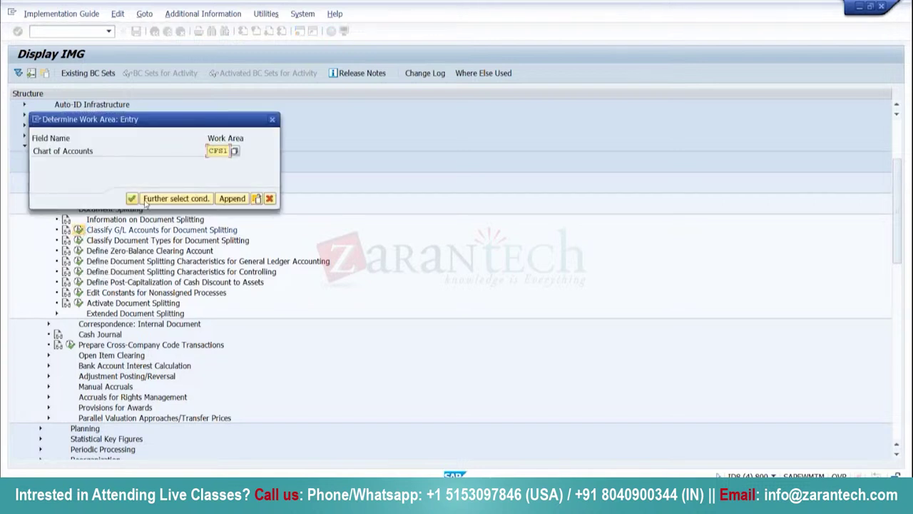
pyautogui.click(132, 198)
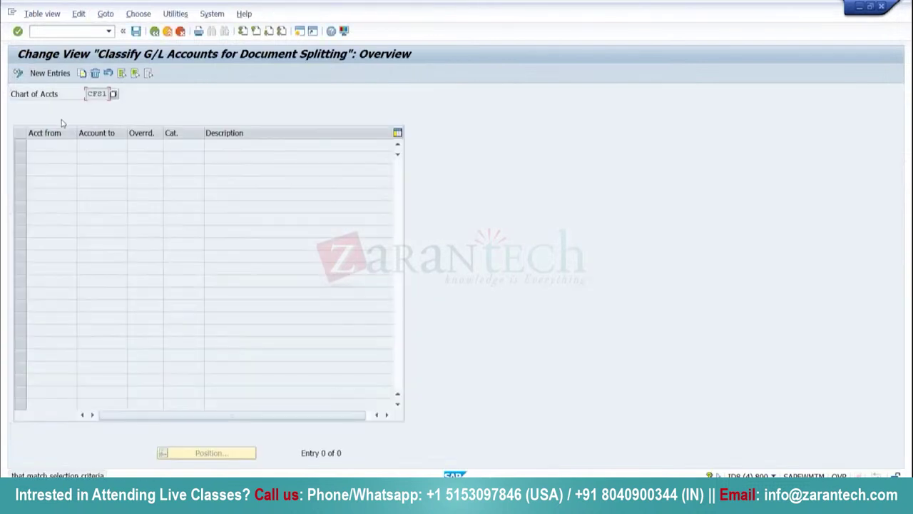
# Add a classification row for accounts 1000 to 2999, checking account groups via /oo
pyautogui.click(47, 73)
pyautogui.write('1000')
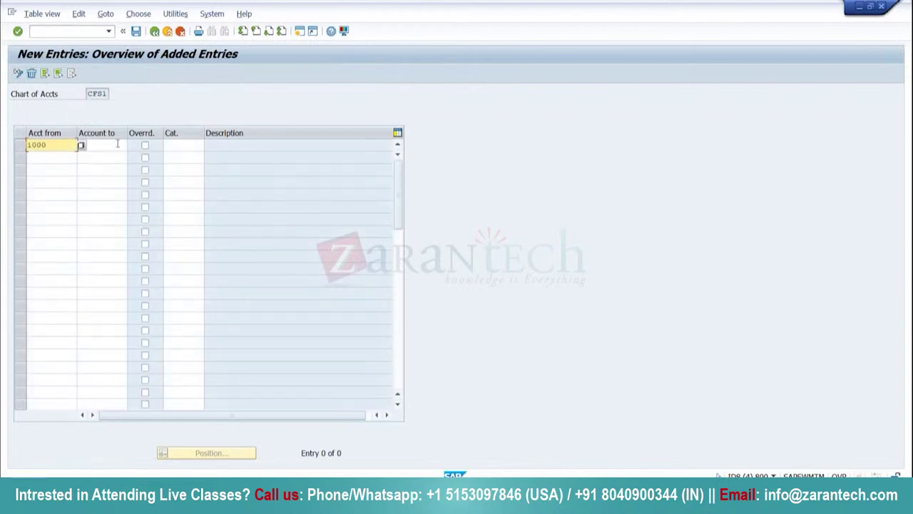
pyautogui.click(118, 144)
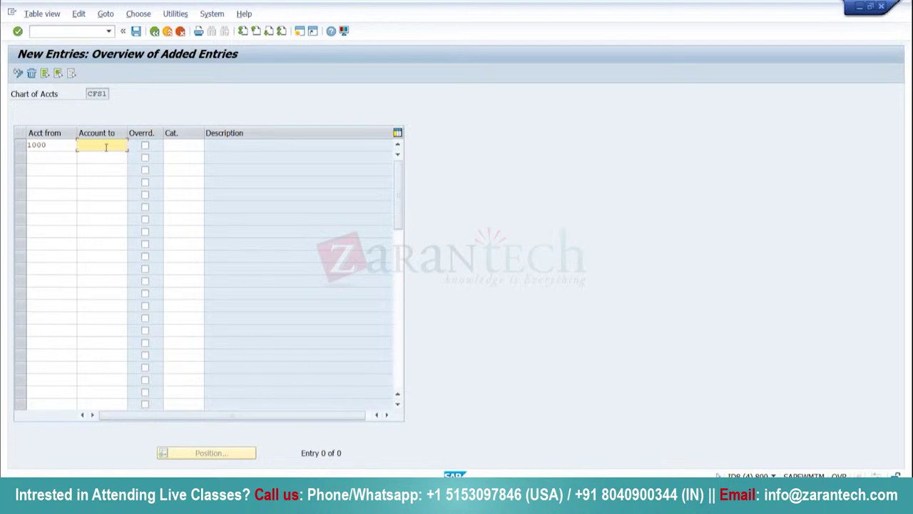
pyautogui.write('2000')
pyautogui.click(37, 33)
pyautogui.write('/oobd')
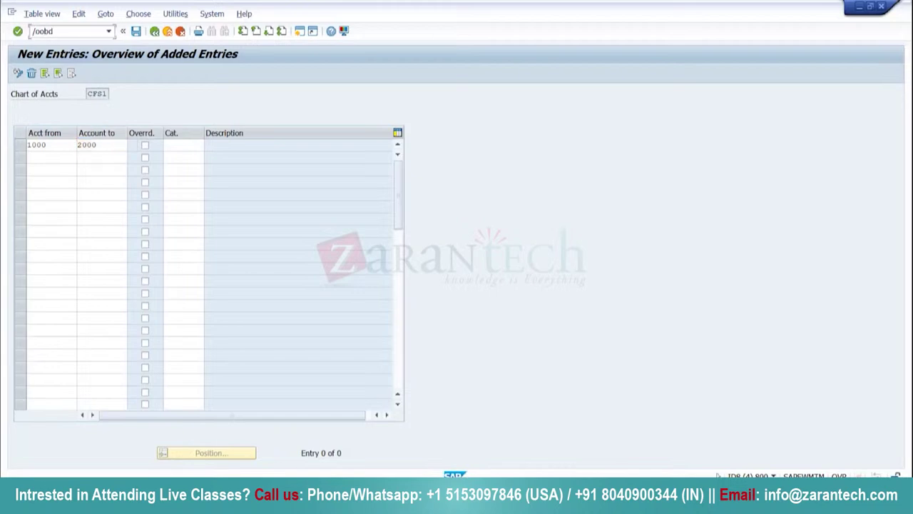
pyautogui.press('Return')
pyautogui.click(112, 148)
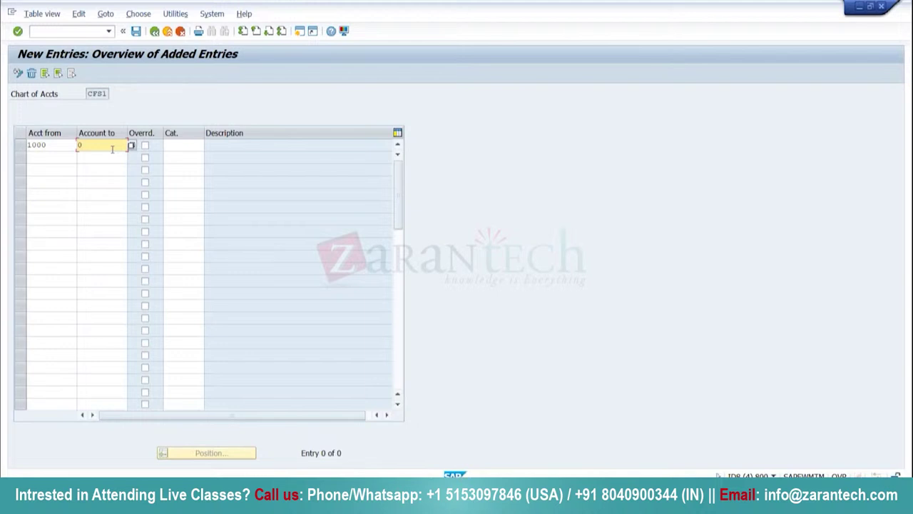
pyautogui.press('BackSpace')
pyautogui.write('2999')
# Give the 1000–2999 row item category 01000 and begin a second row
pyautogui.click(196, 146)
pyautogui.click(209, 145)
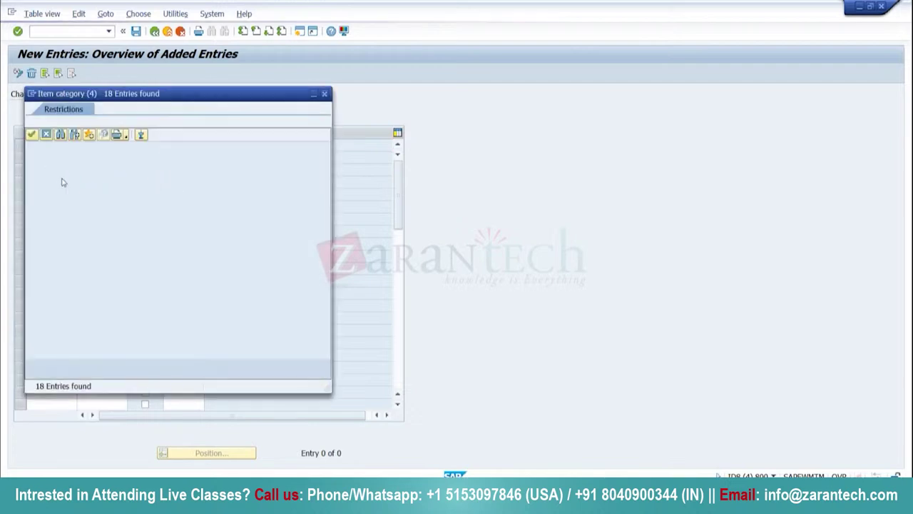
pyautogui.doubleClick(74, 158)
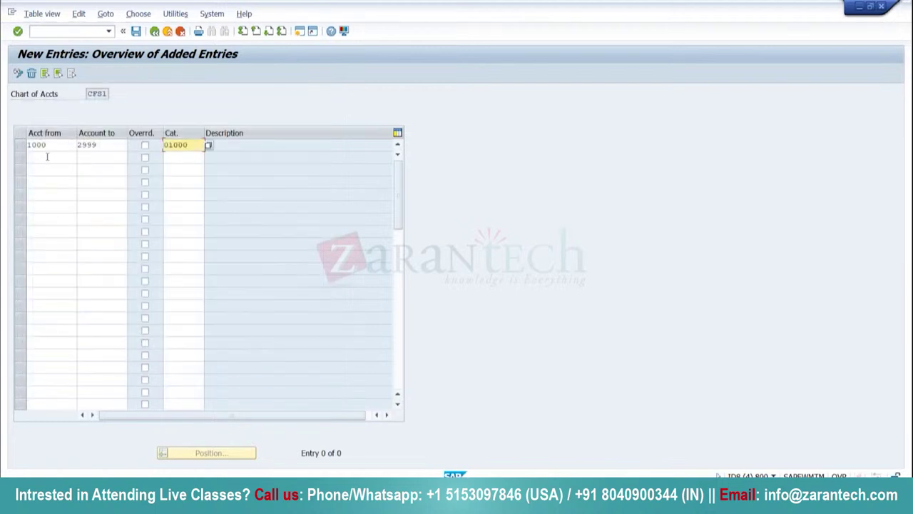
pyautogui.click(48, 156)
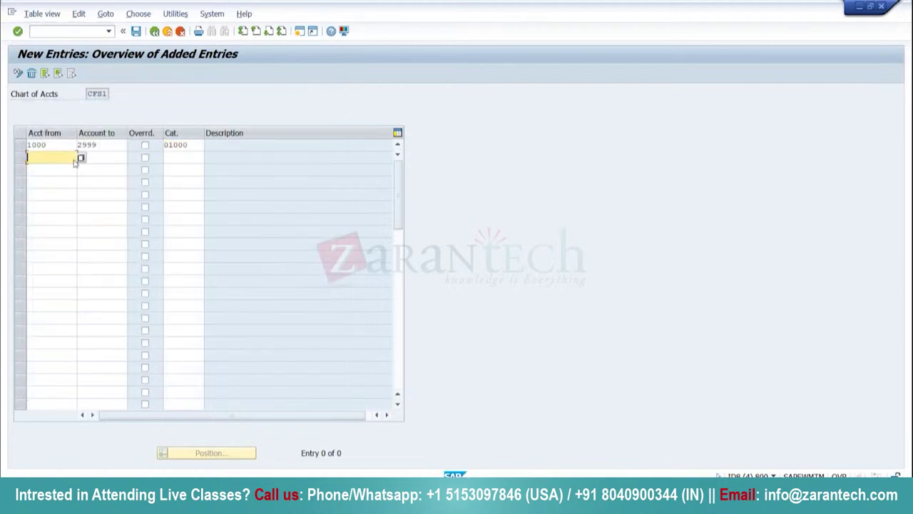
pyautogui.hotkey('alt', 'Tab')
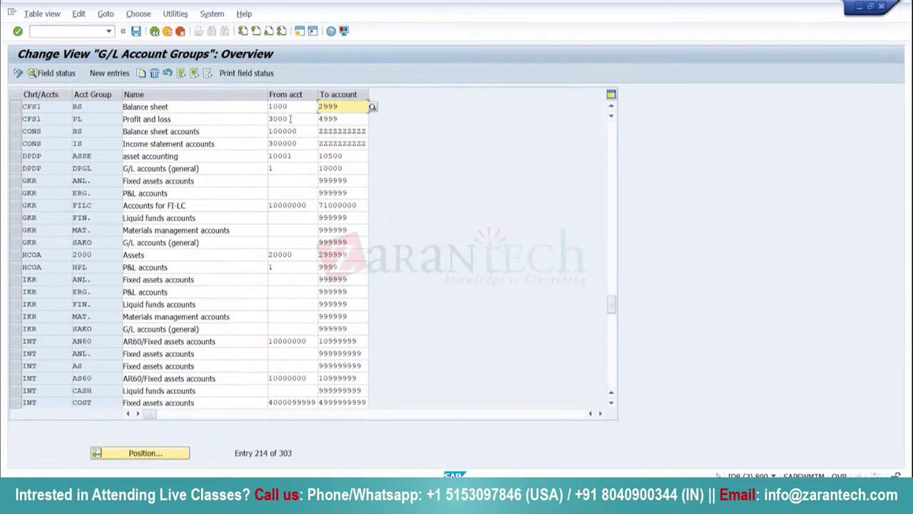
# Add a row classifying accounts 3000–3999 as Revenue item category 30000
pyautogui.click(290, 119)
pyautogui.hotkey('alt', 'Tab')
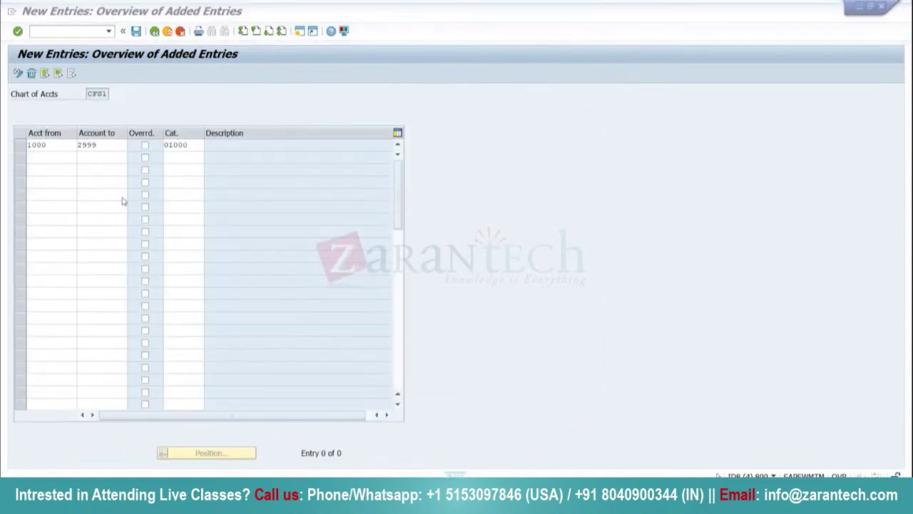
pyautogui.write('3000')
pyautogui.click(116, 155)
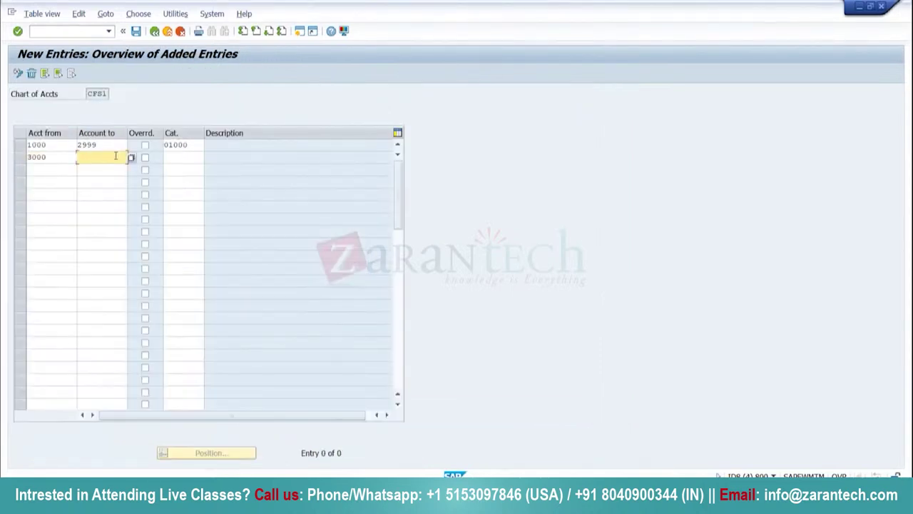
pyautogui.write('3999')
pyautogui.click(175, 158)
pyautogui.click(208, 158)
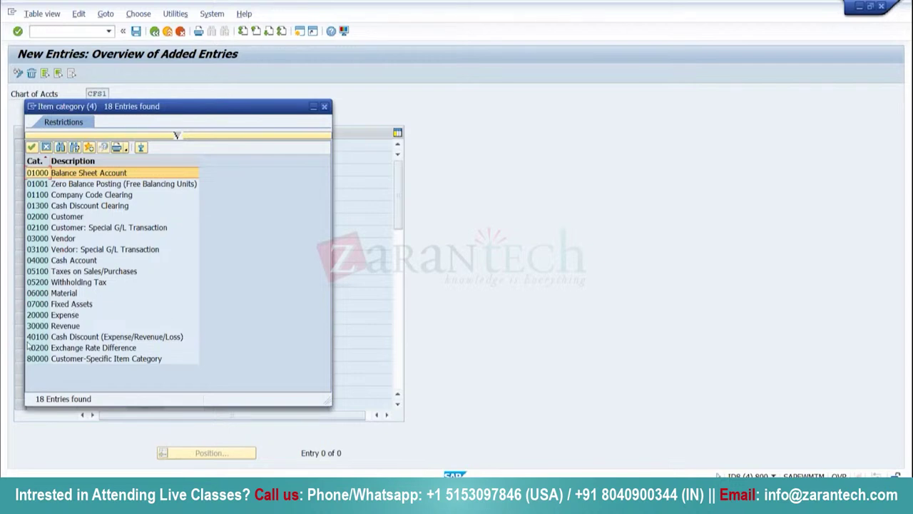
pyautogui.doubleClick(61, 327)
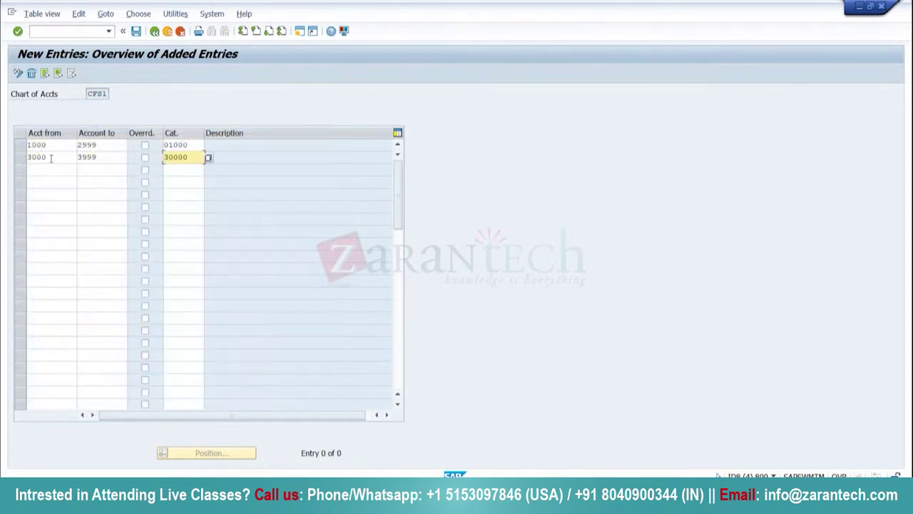
# Add a row classifying accounts 4000–4999 as Expense item category 20000
pyautogui.click(53, 170)
pyautogui.write('4000')
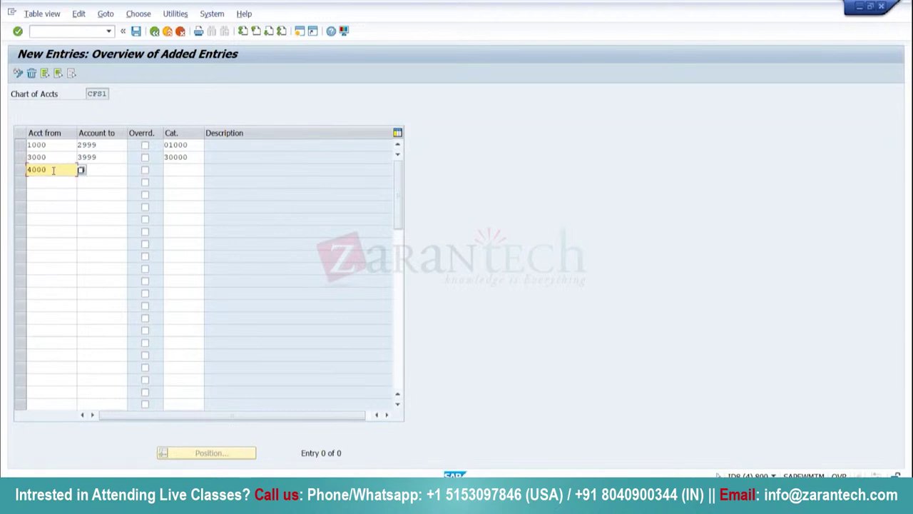
pyautogui.hotkey('alt', 'Tab')
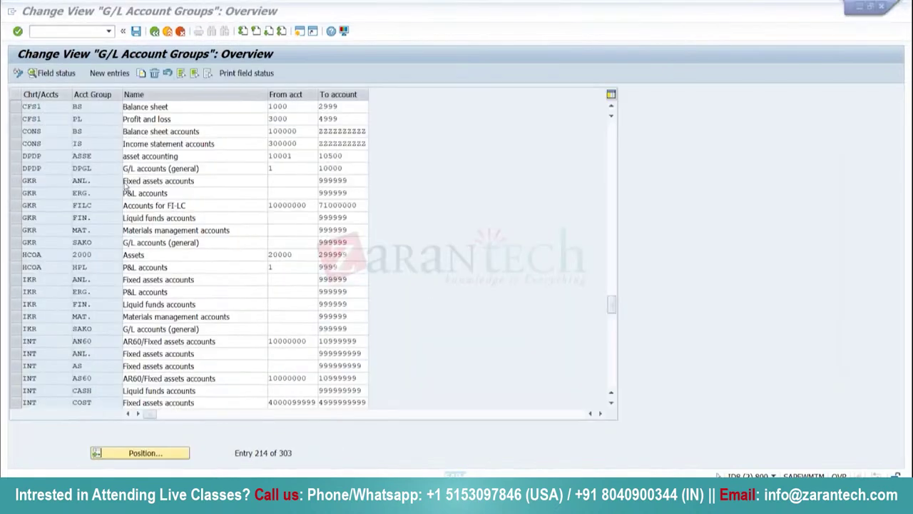
pyautogui.click(328, 119)
pyautogui.doubleClick(328, 118)
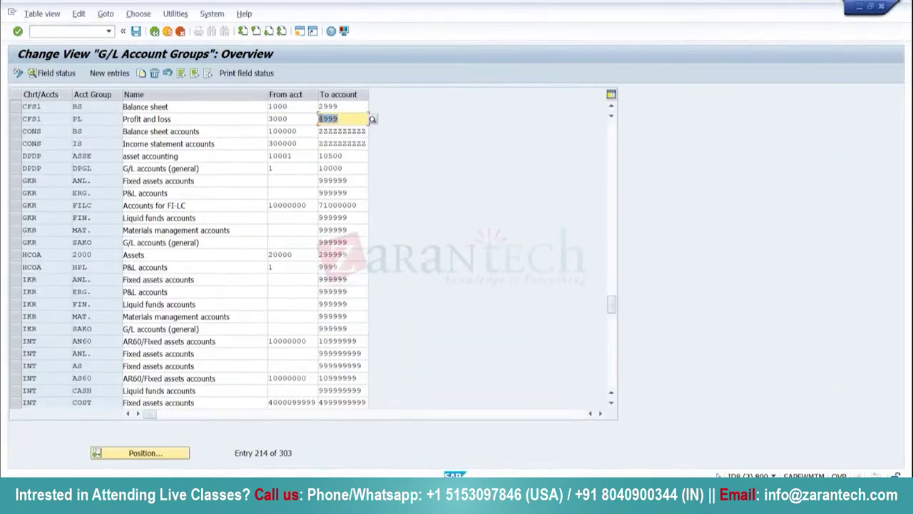
pyautogui.hotkey('alt', 'Tab')
pyautogui.click(107, 169)
pyautogui.write('4999')
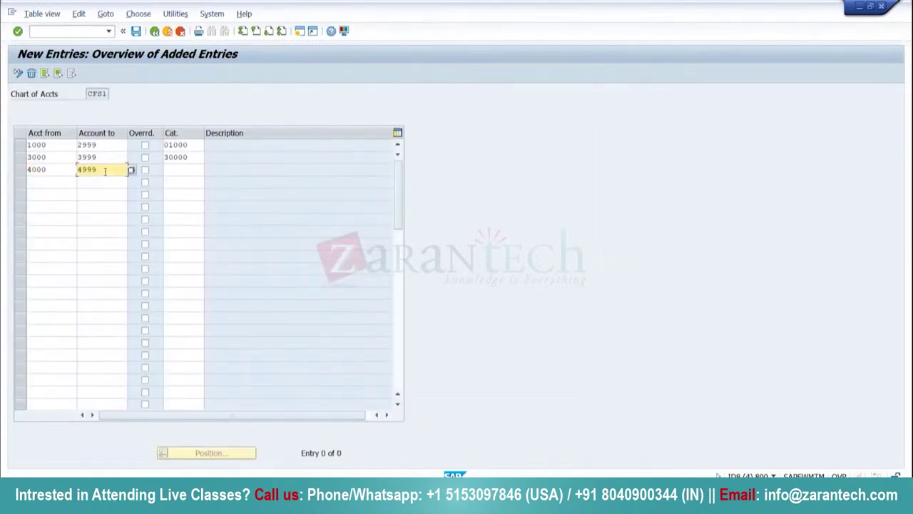
pyautogui.click(193, 167)
pyautogui.click(201, 171)
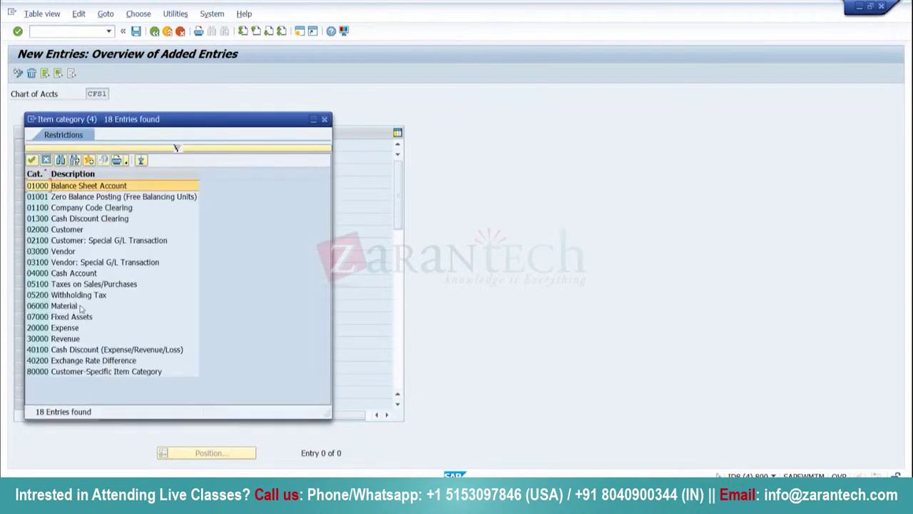
pyautogui.click(68, 329)
pyautogui.doubleClick(68, 329)
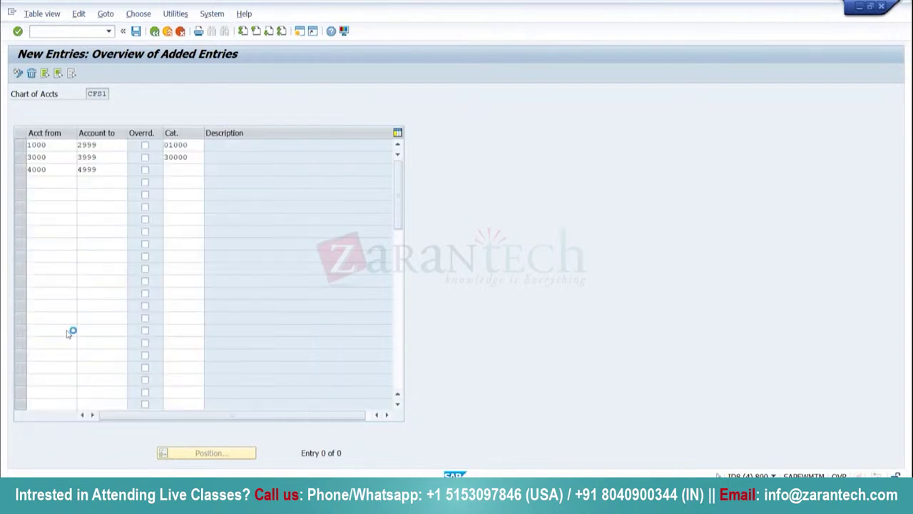
# Save the classification entries under a customizing request
pyautogui.click(135, 31)
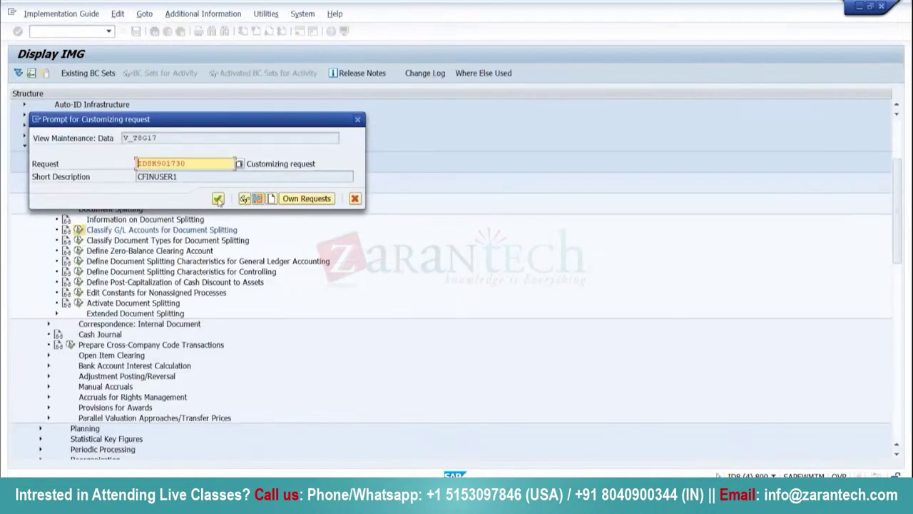
pyautogui.click(217, 198)
pyautogui.hotkey('alt', 'Tab')
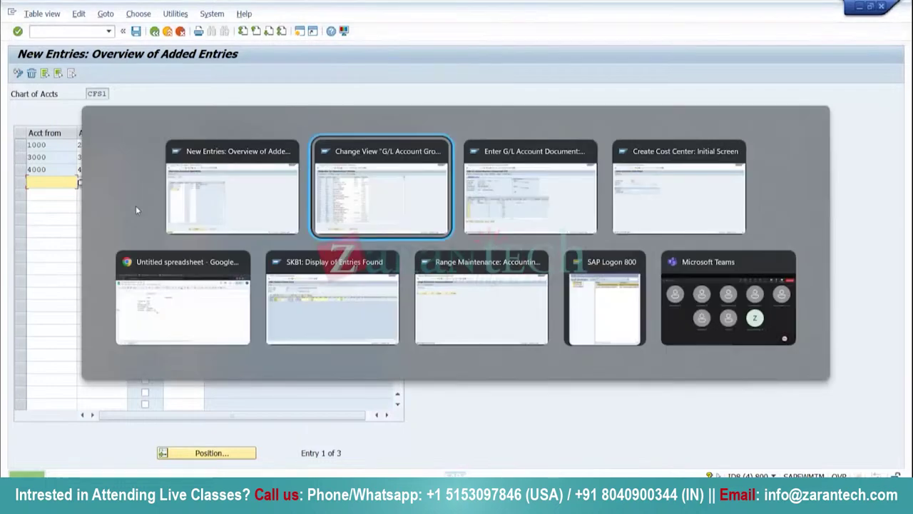
# Restart FB50 and fill the header: date 06.09.2023, reference Test CFIN, text 'Test CFIN initial load'
pyautogui.hotkey('alt', 'Tab')
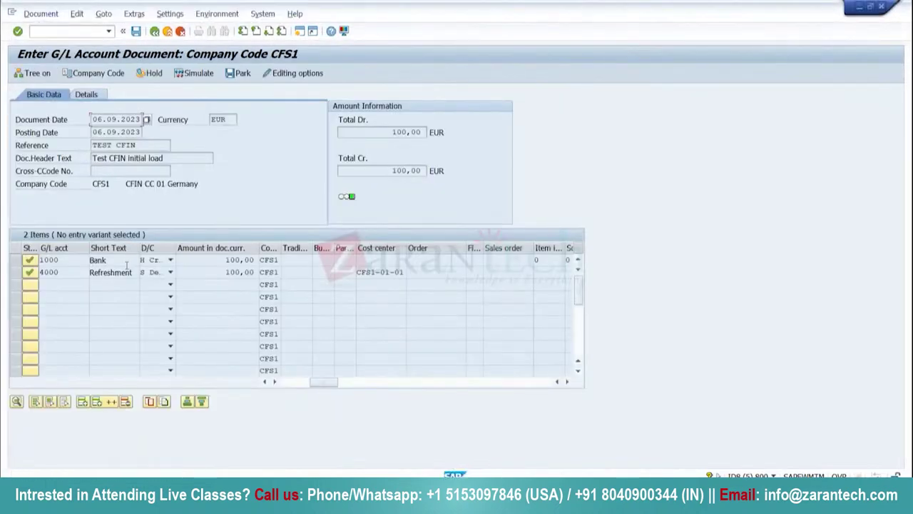
pyautogui.click(31, 30)
pyautogui.write('/nfb50')
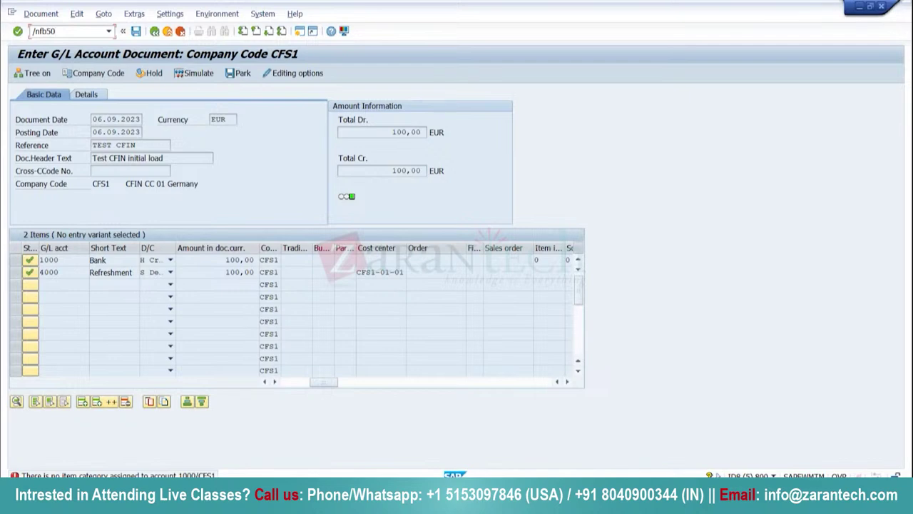
pyautogui.press('Return')
pyautogui.write('0')
pyautogui.click(115, 133)
pyautogui.click(107, 145)
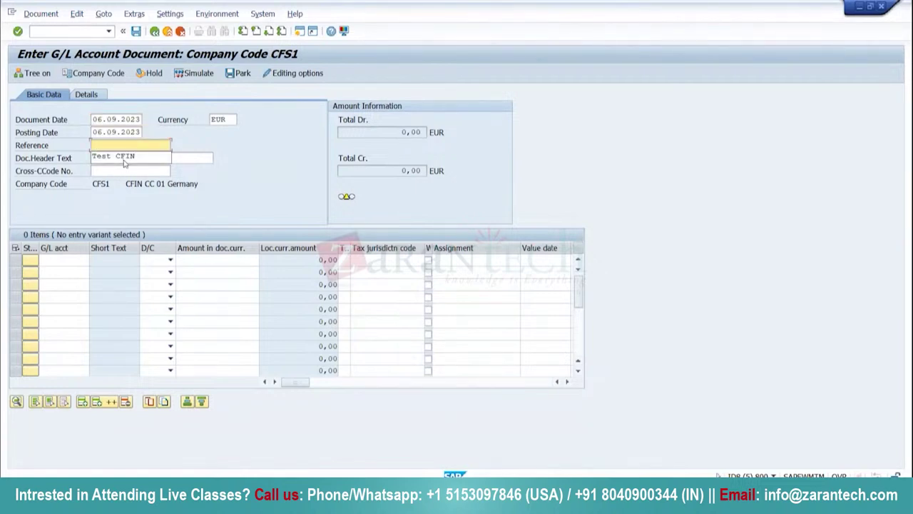
pyautogui.click(123, 163)
pyautogui.click(124, 158)
pyautogui.click(129, 170)
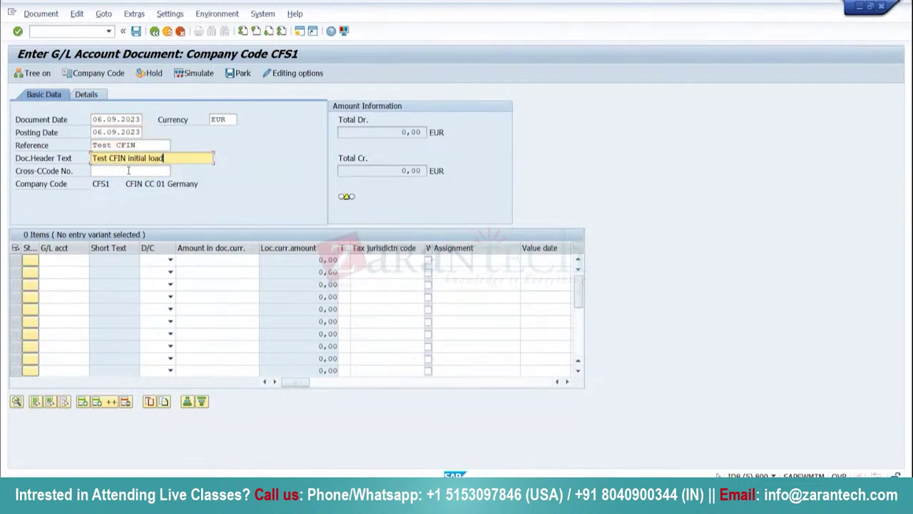
# Enter line items debiting account 4000 and crediting account 1000, 100 each
pyautogui.click(65, 261)
pyautogui.write('4')
pyautogui.click(62, 269)
pyautogui.click(62, 269)
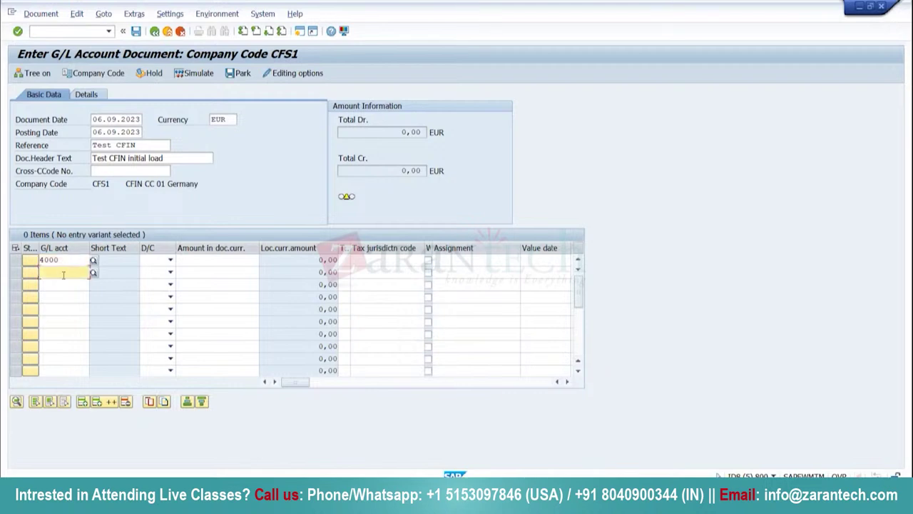
pyautogui.click(62, 295)
pyautogui.click(169, 260)
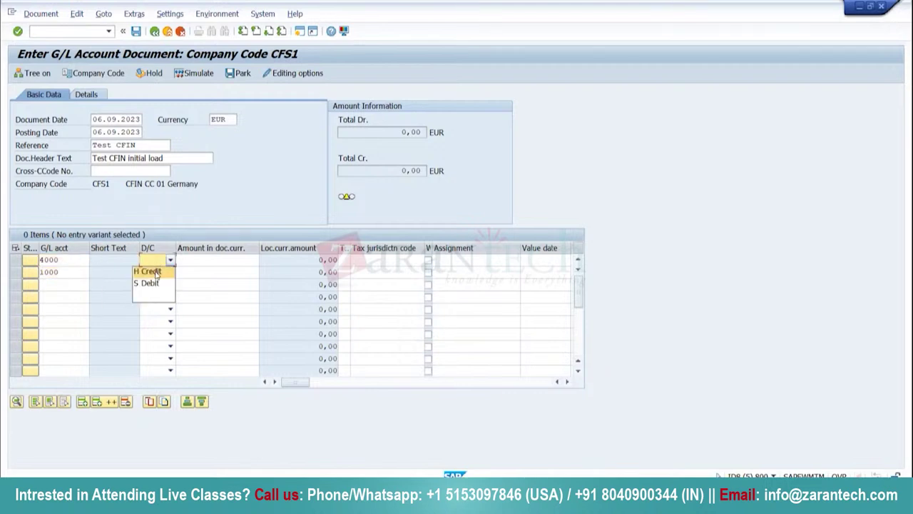
pyautogui.click(146, 283)
pyautogui.click(170, 272)
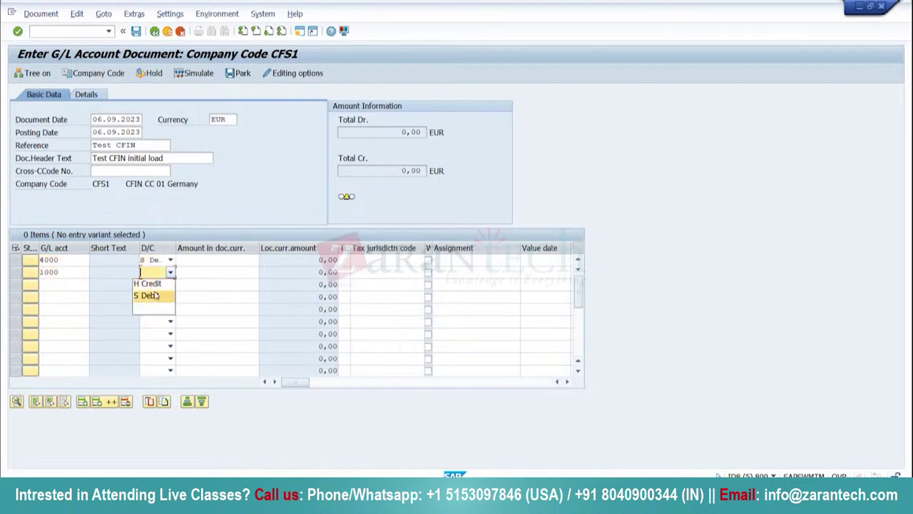
pyautogui.click(147, 284)
pyautogui.click(214, 260)
pyautogui.click(213, 269)
pyautogui.click(213, 272)
pyautogui.click(216, 284)
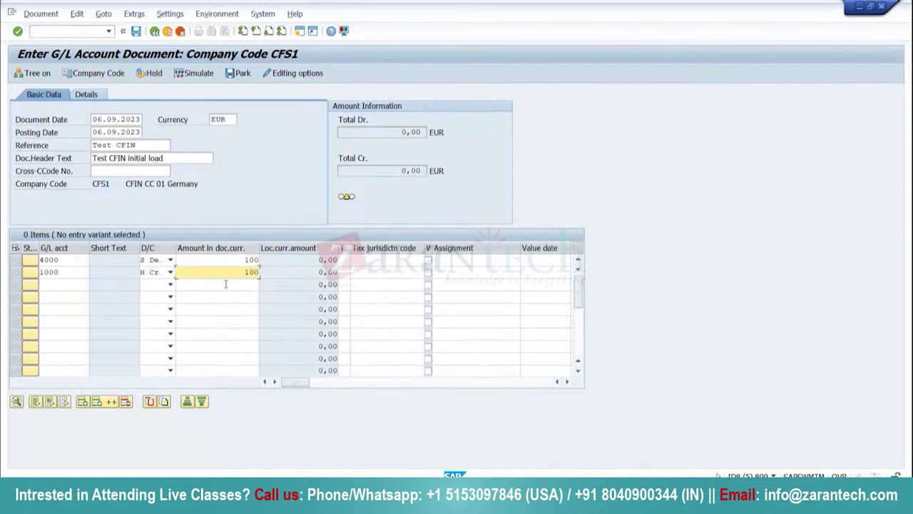
# Set line 1's value date to 06.09.2023 and cost center to CFS1-01-01
pyautogui.click(533, 259)
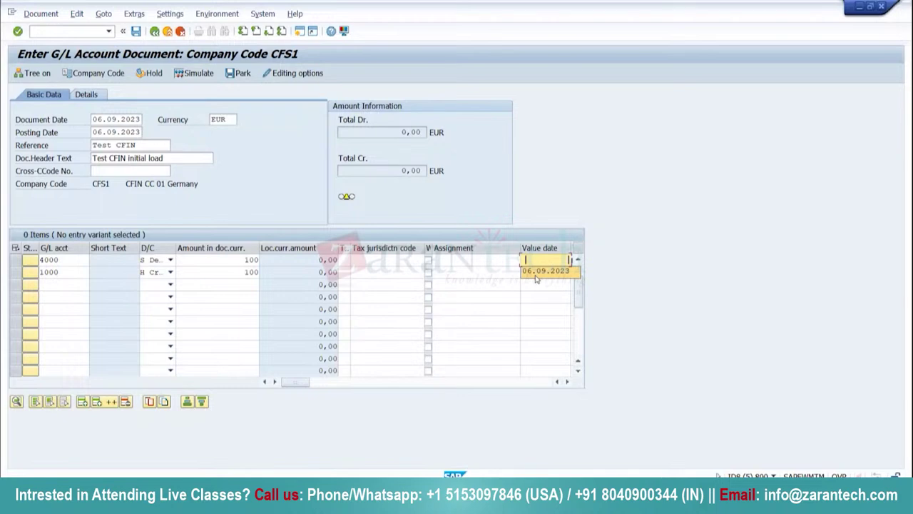
pyautogui.click(537, 271)
pyautogui.click(567, 381)
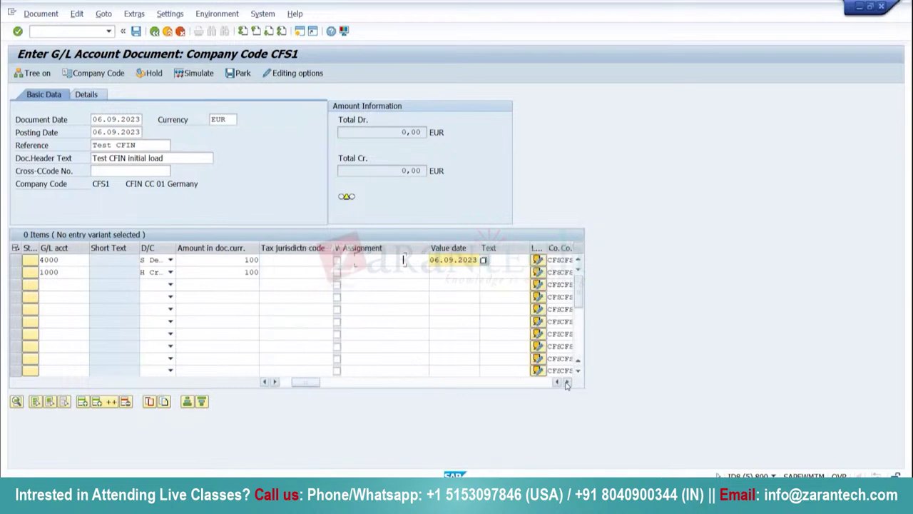
pyautogui.click(567, 382)
pyautogui.click(567, 382)
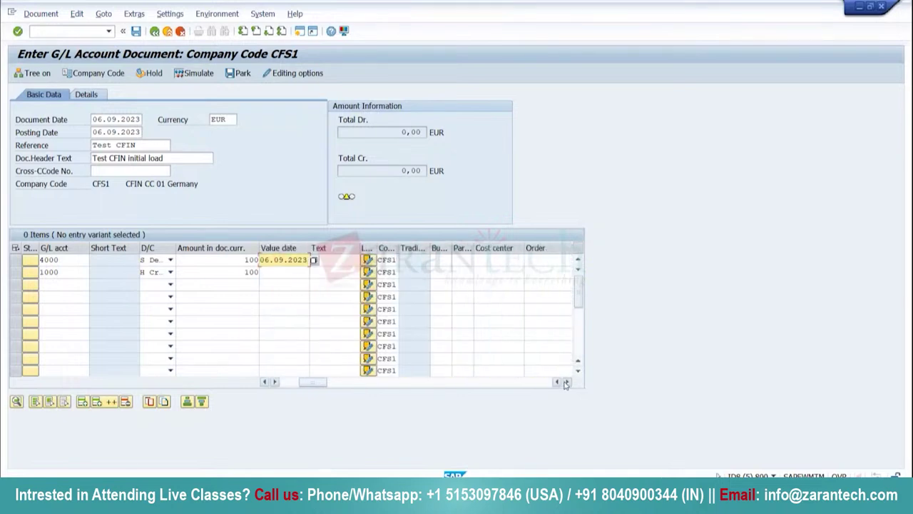
pyautogui.click(499, 272)
pyautogui.click(503, 285)
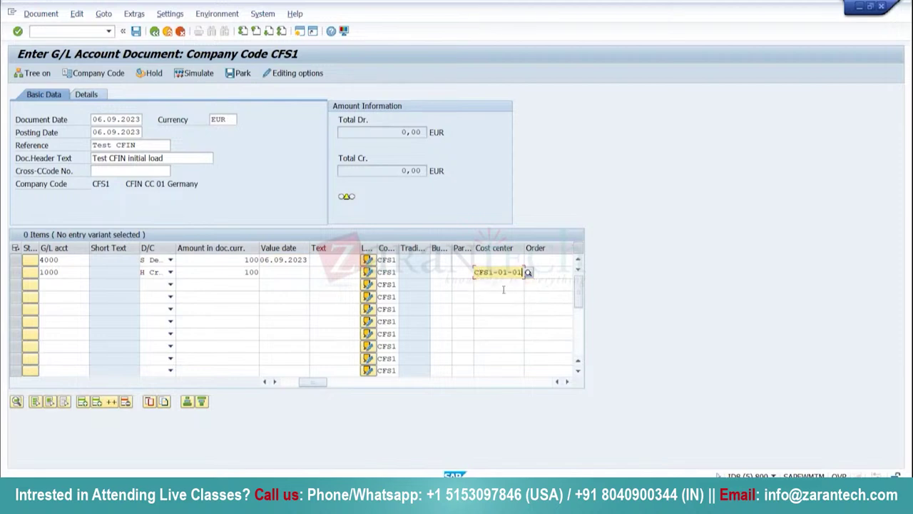
pyautogui.press('Return')
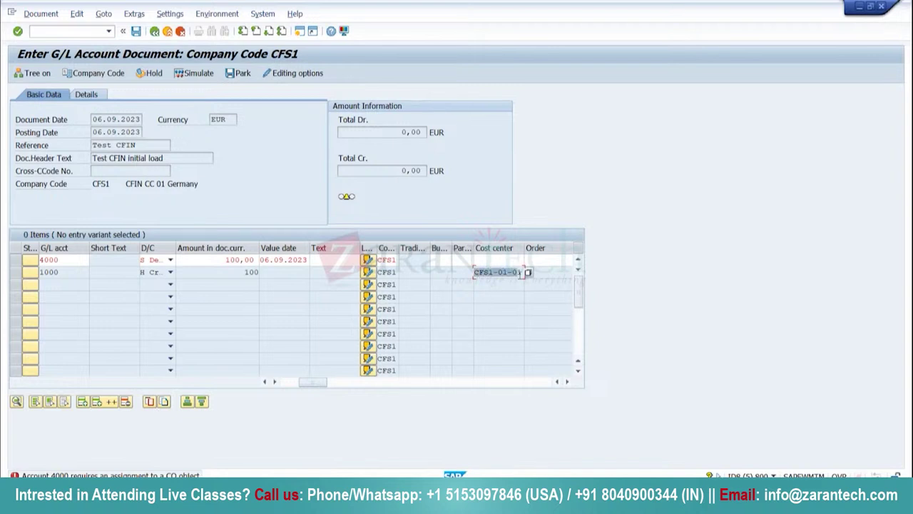
# Keep the cost center only on the 4000 line, date line 2 06.09.2023, and post
pyautogui.click(507, 260)
pyautogui.write('CFS1-01-01')
pyautogui.press('Return')
pyautogui.press('Return')
pyautogui.click(501, 276)
pyautogui.doubleClick(502, 274)
pyautogui.press('Delete')
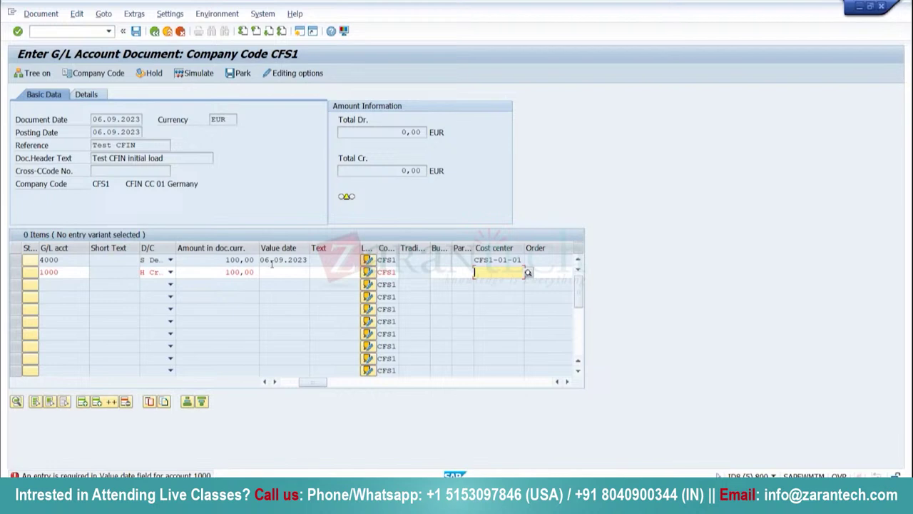
pyautogui.click(284, 273)
pyautogui.click(279, 284)
pyautogui.press('Return')
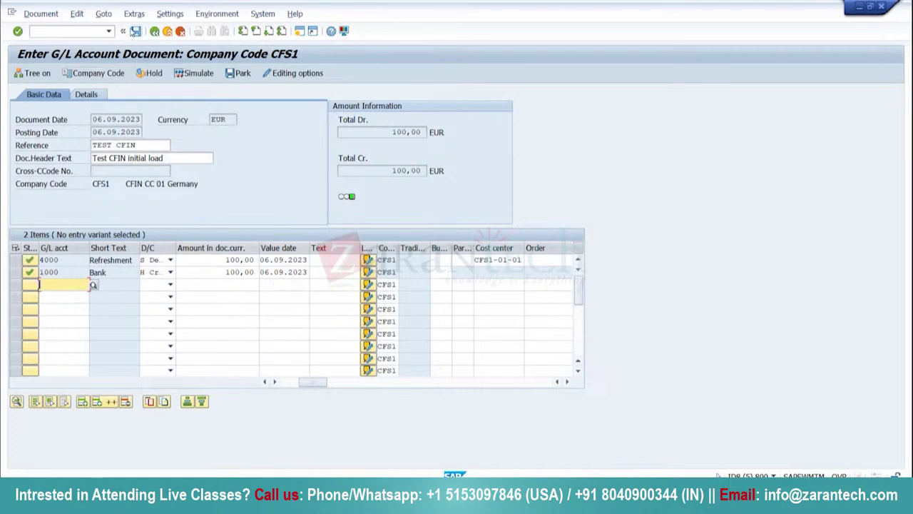
pyautogui.click(135, 31)
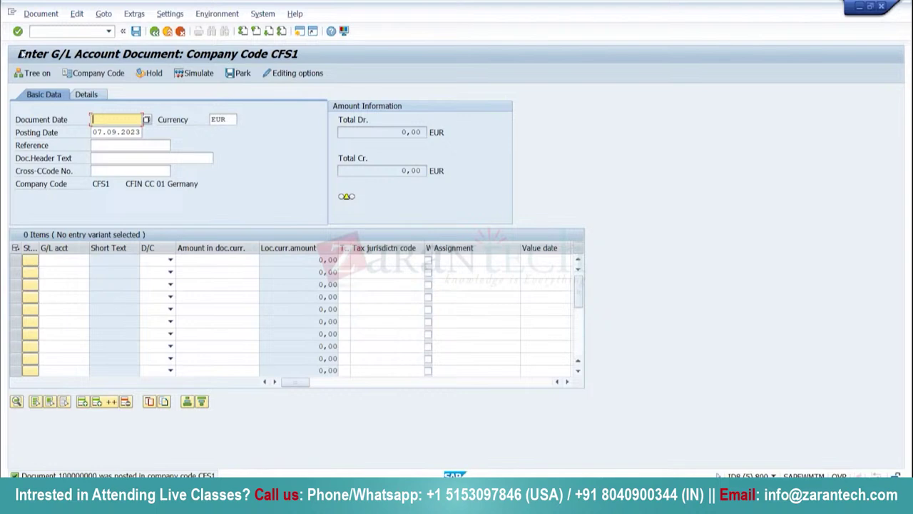
# Simulate the G/L document, then launch the General Table Display with /nse16
pyautogui.click(52, 30)
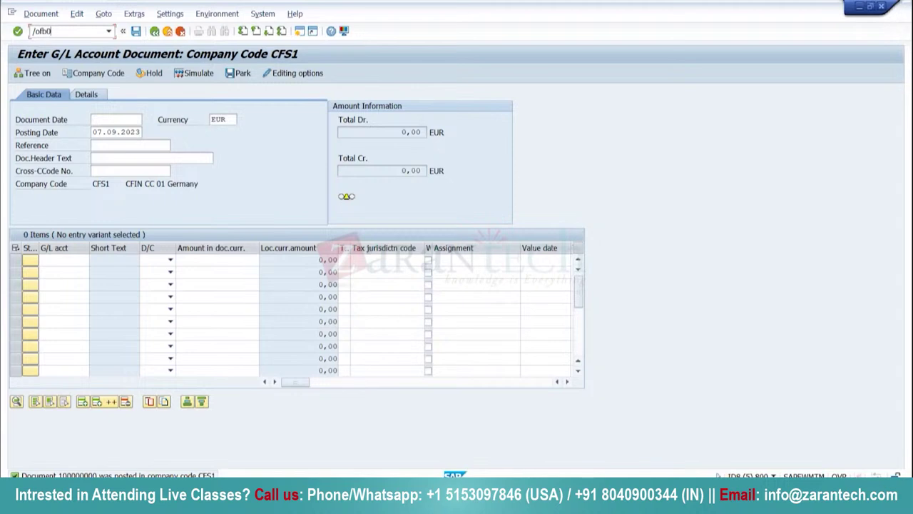
pyautogui.press('BackSpace')
pyautogui.press('BackSpace')
pyautogui.press('BackSpace')
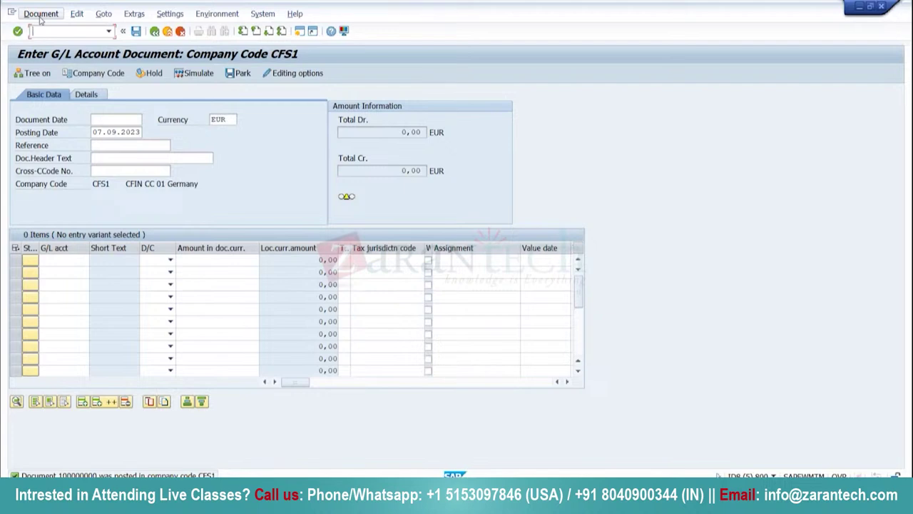
pyautogui.click(40, 17)
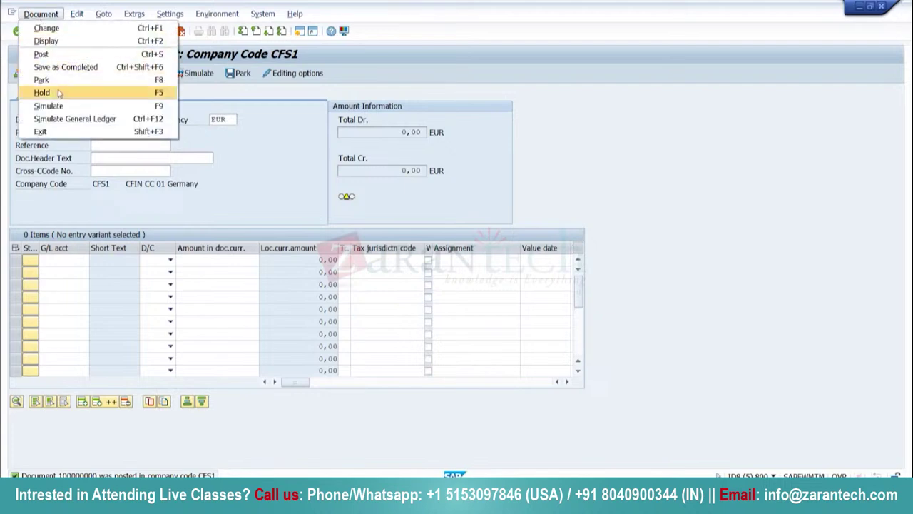
pyautogui.click(63, 107)
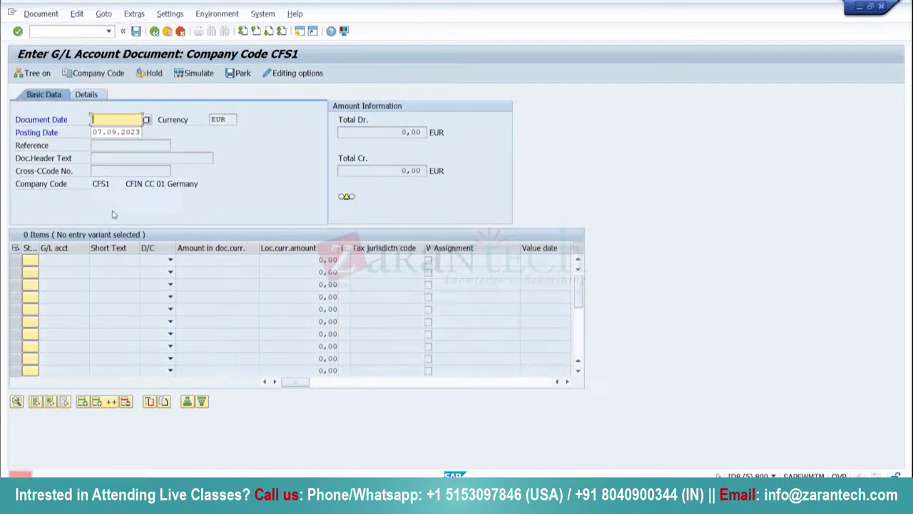
pyautogui.click(64, 32)
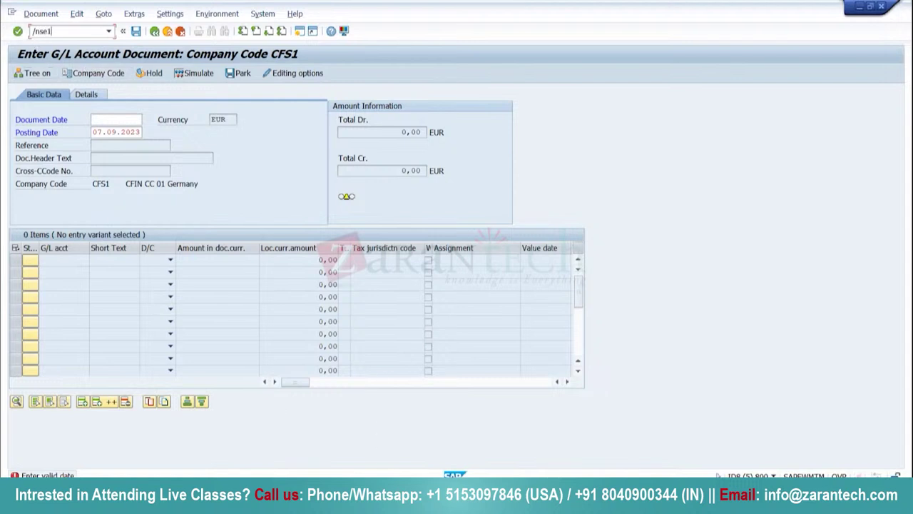
pyautogui.press('Return')
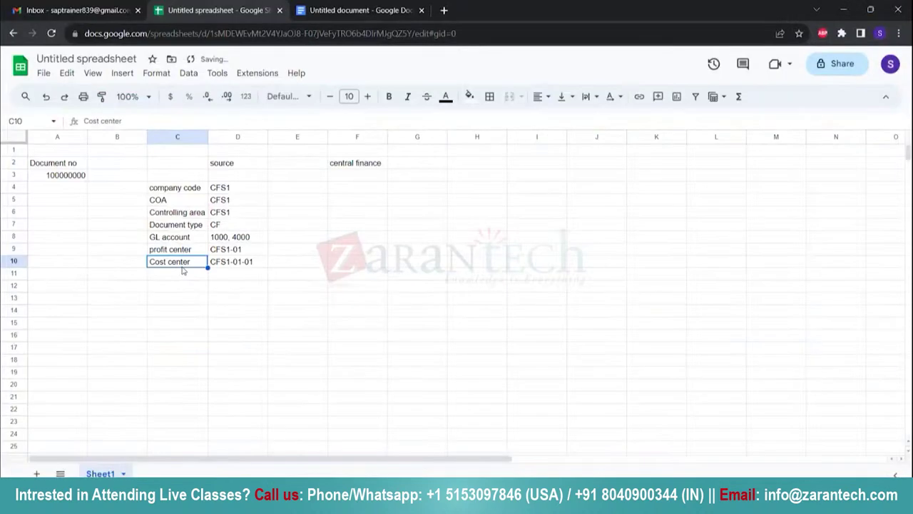
# Check cost center CFS1-01-01 in cell D10, then return to SAP's Create Cost Center window
pyautogui.click(254, 264)
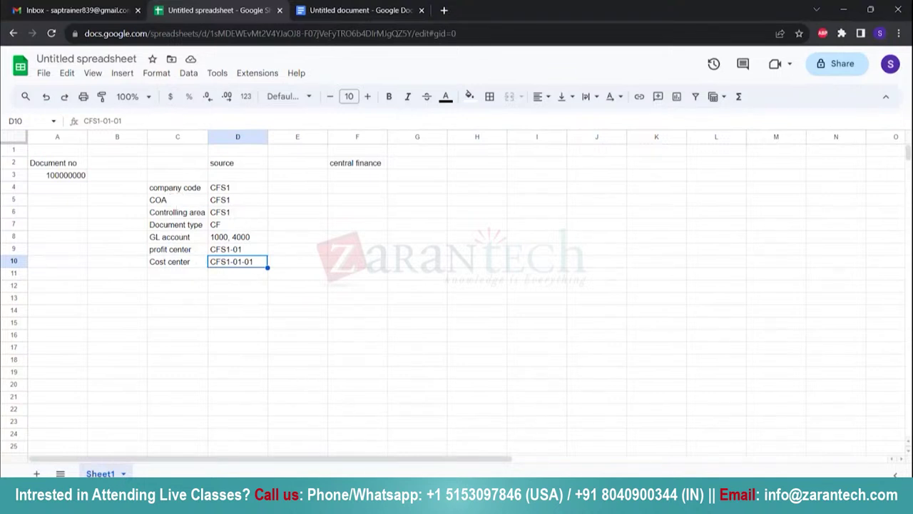
pyautogui.click(421, 503)
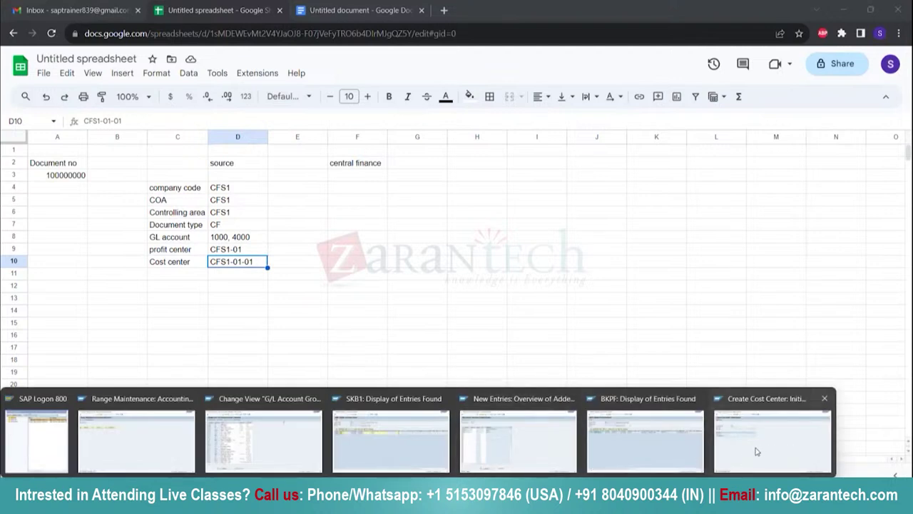
pyautogui.click(792, 450)
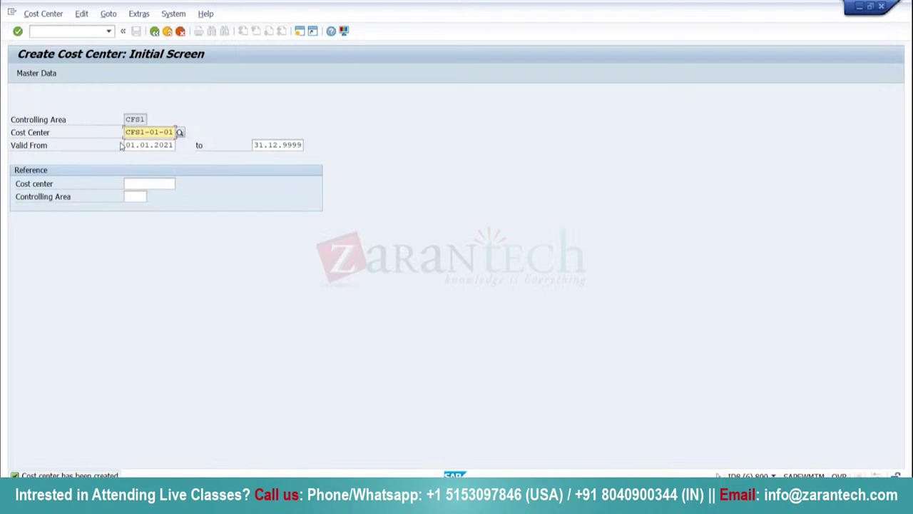
# Launch the Object Navigator with /nse80 to browse package FIN_CFIN_INTEGRATION
pyautogui.click(82, 31)
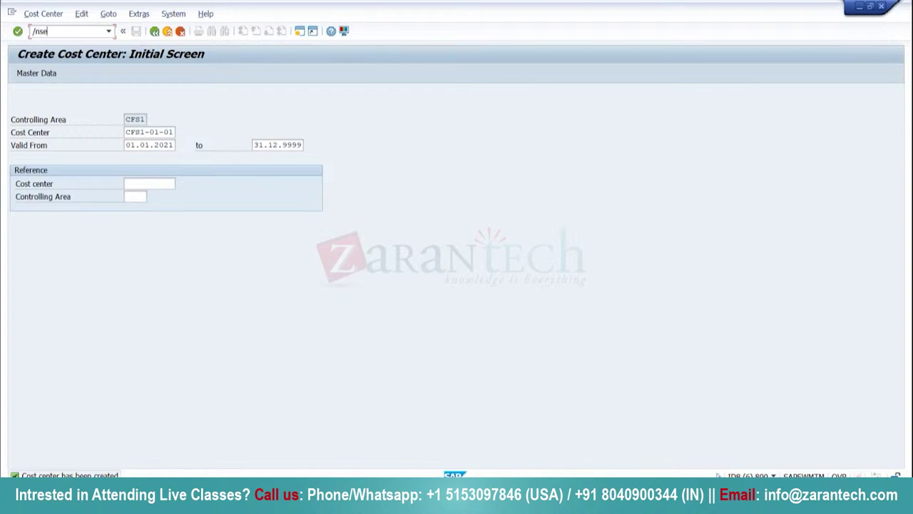
pyautogui.press('Return')
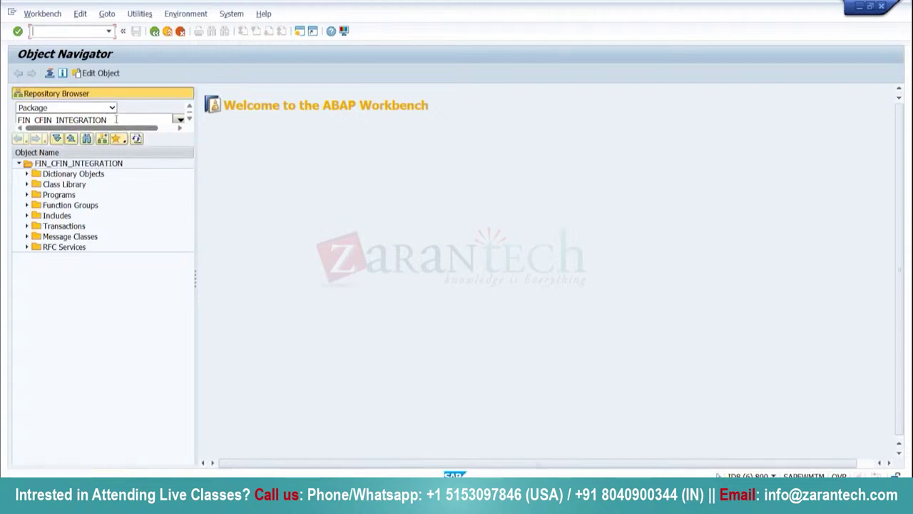
# Browse FIN_CFIN_INTEGRATION's Programs and Transactions folders, viewing transaction S_EBJ_45000170
pyautogui.click(117, 119)
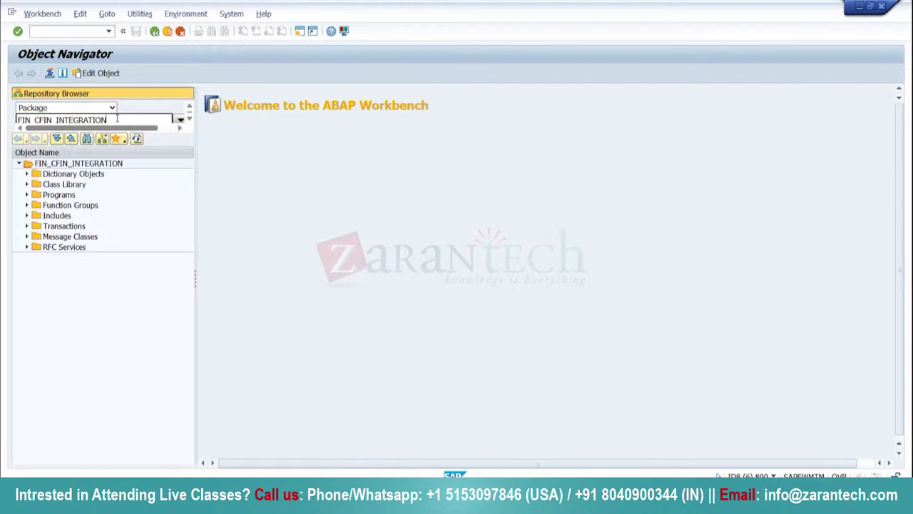
pyautogui.moveTo(107, 118); pyautogui.dragTo(18, 116)
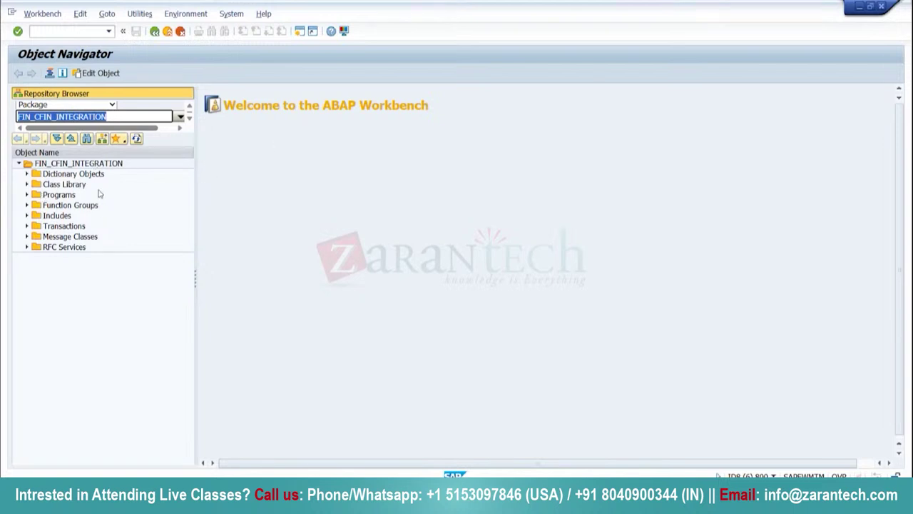
pyautogui.click(26, 195)
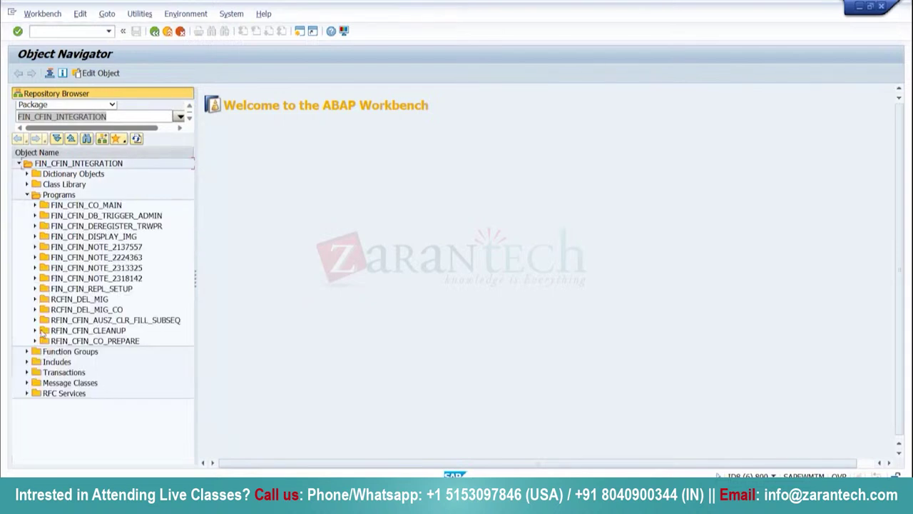
pyautogui.click(26, 195)
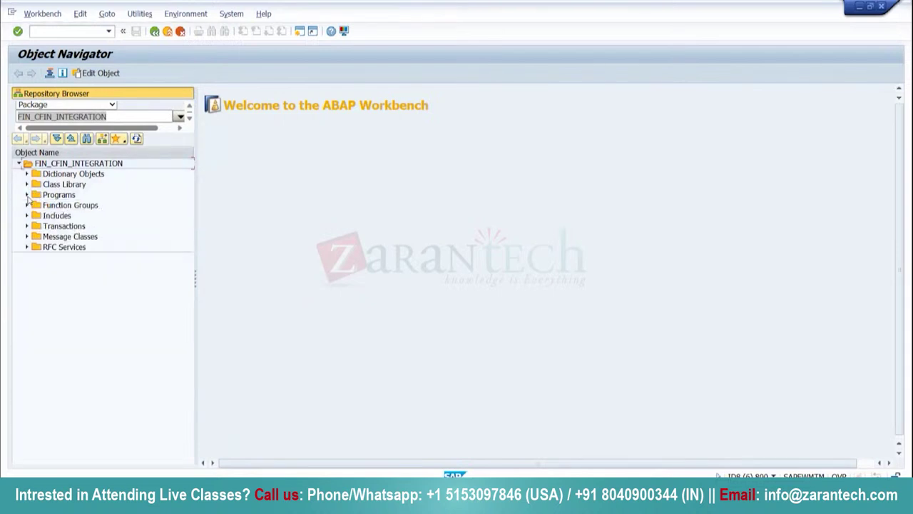
pyautogui.click(27, 227)
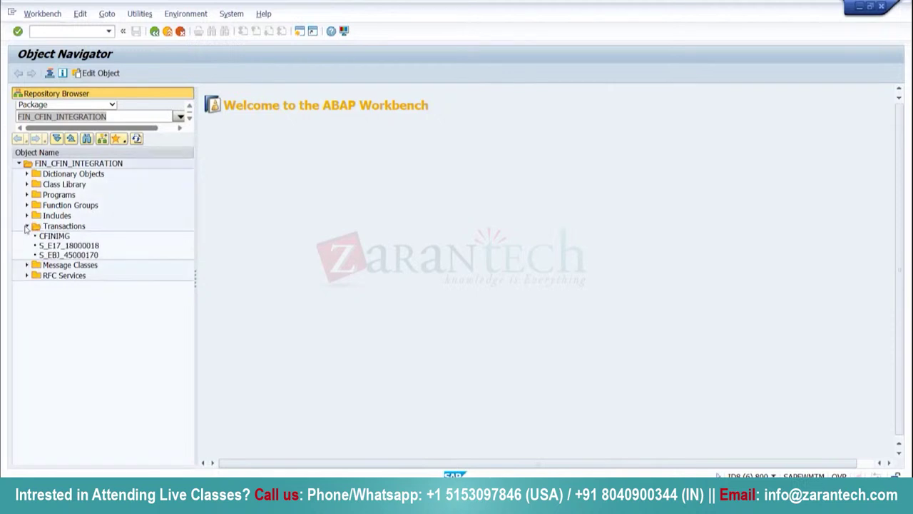
pyautogui.click(65, 241)
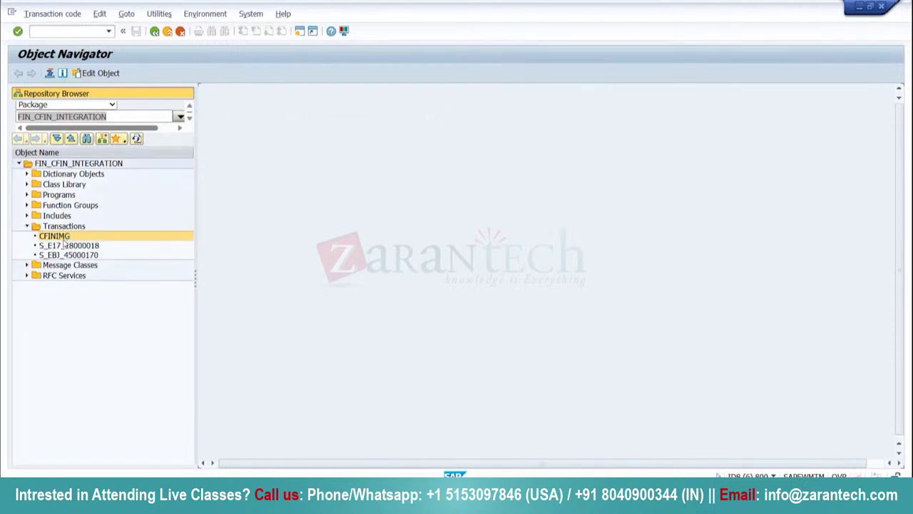
pyautogui.click(70, 246)
pyautogui.click(71, 254)
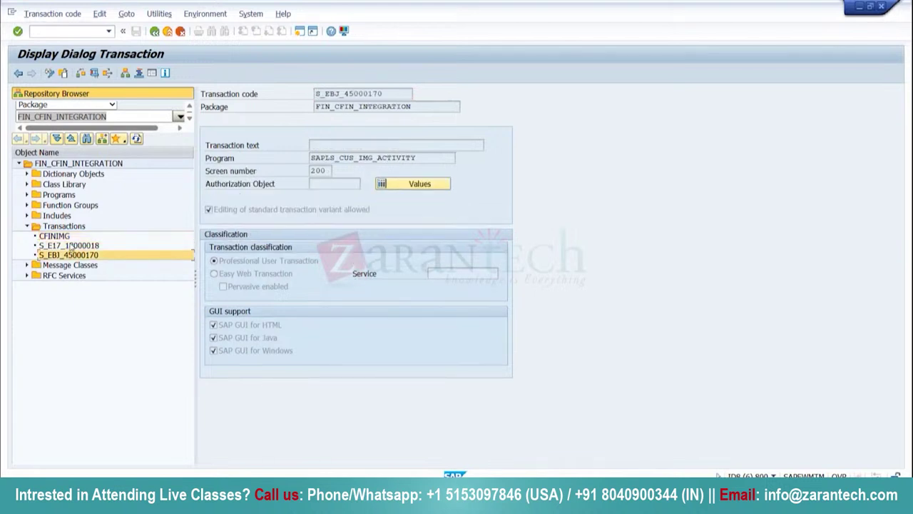
pyautogui.click(27, 226)
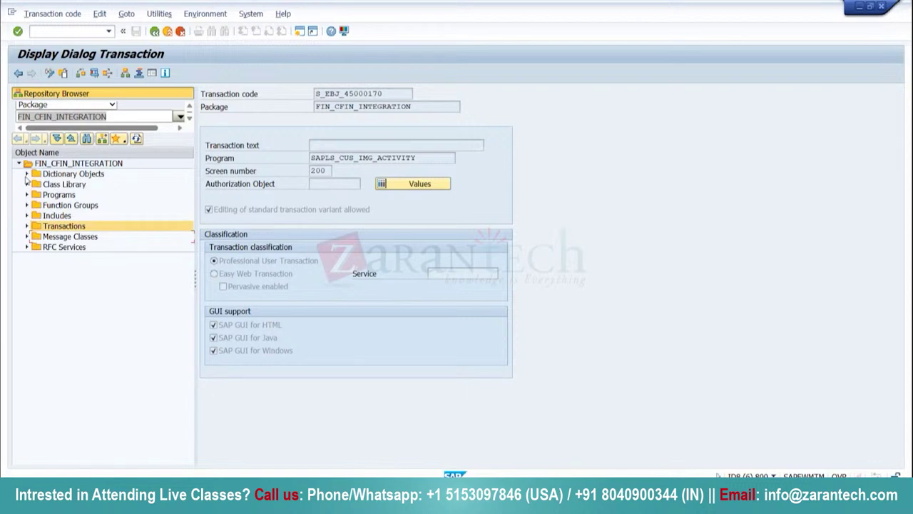
# Open the CFIN_ACCHD table definition from Dictionary Objects > Database Tables
pyautogui.click(27, 174)
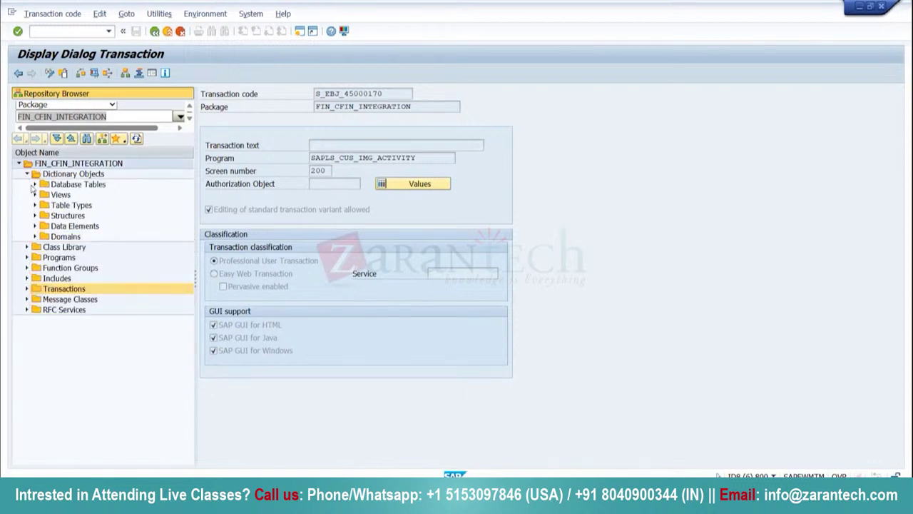
pyautogui.click(33, 185)
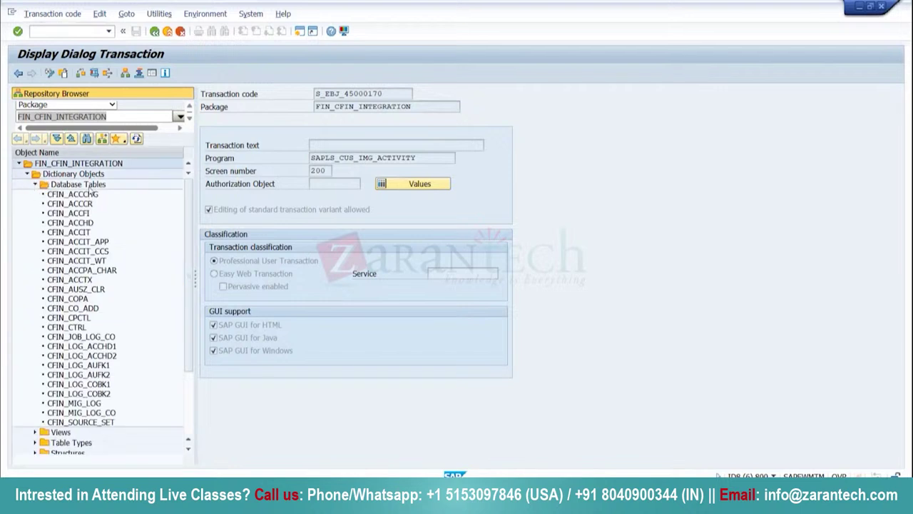
pyautogui.click(90, 188)
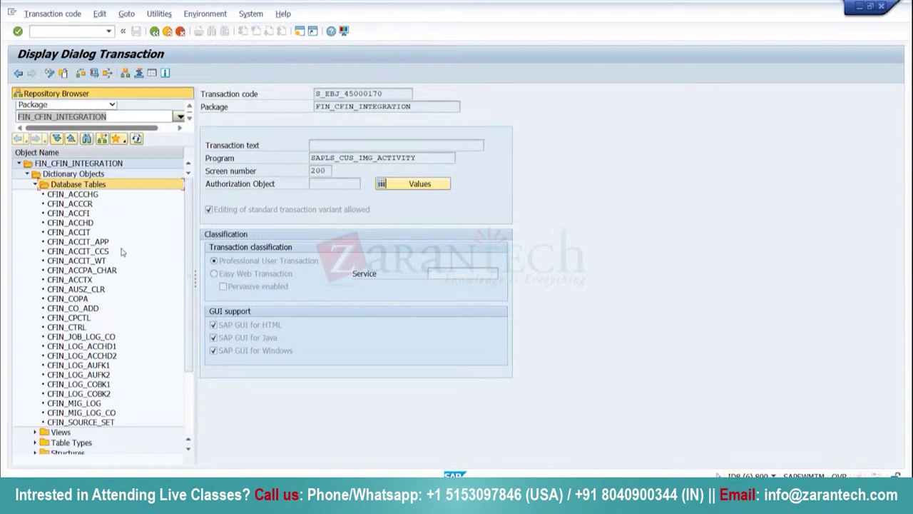
pyautogui.doubleClick(81, 223)
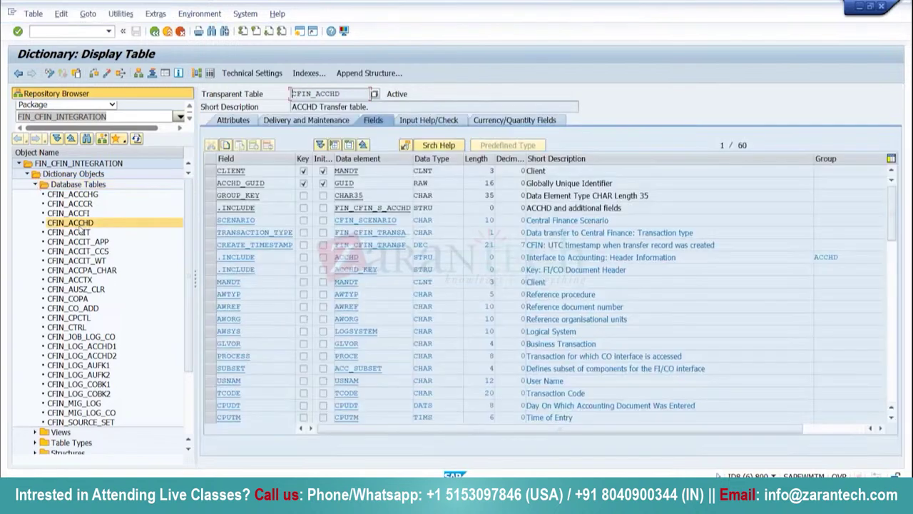
# Select the table name CFIN_ACCHD and try a new session, dismissing the session-limit message
pyautogui.doubleClick(79, 233)
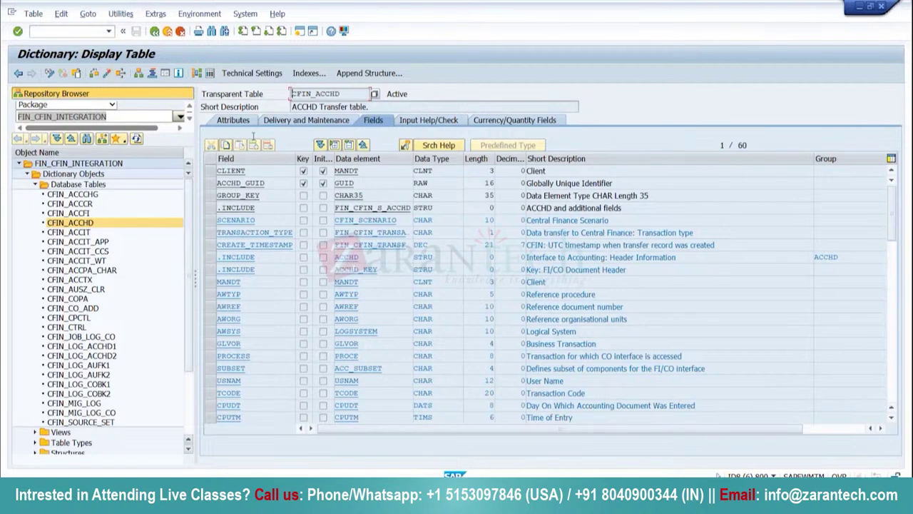
pyautogui.moveTo(348, 93); pyautogui.dragTo(292, 93)
pyautogui.click(292, 93)
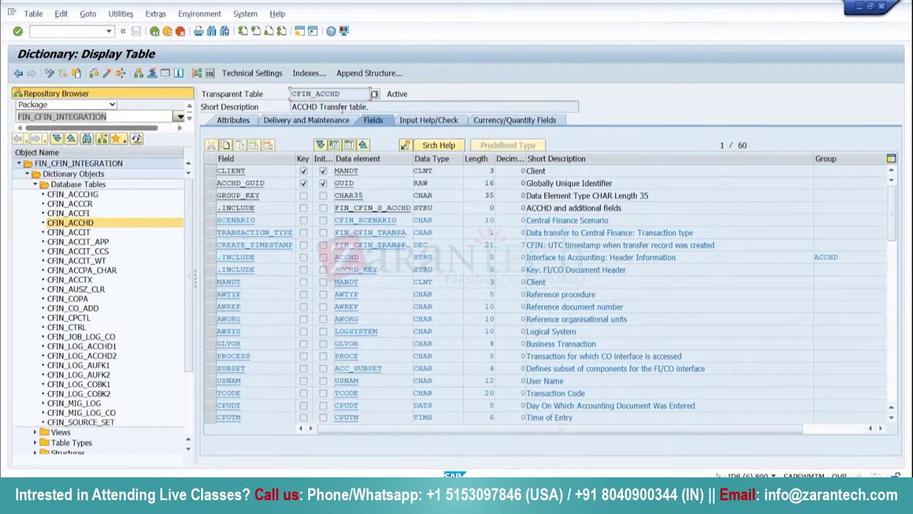
pyautogui.moveTo(342, 94); pyautogui.dragTo(291, 93)
pyautogui.click(300, 31)
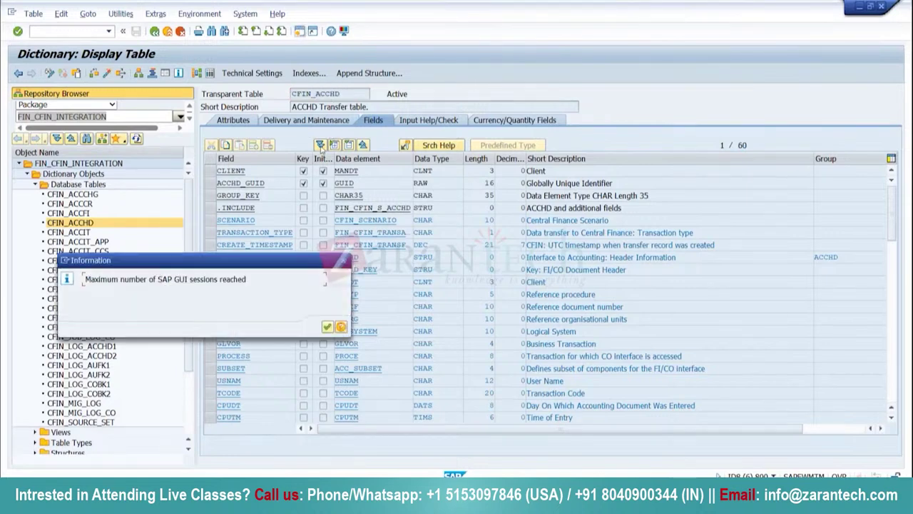
pyautogui.click(328, 327)
# Leave the BKPF entries and reload the selection screen for table CFIN_ACCHD
pyautogui.moveTo(419, 499)
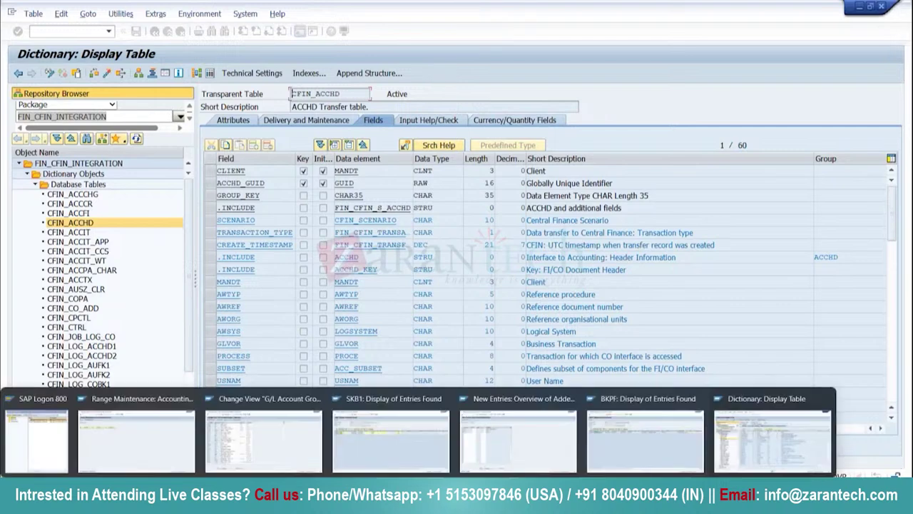
pyautogui.click(646, 435)
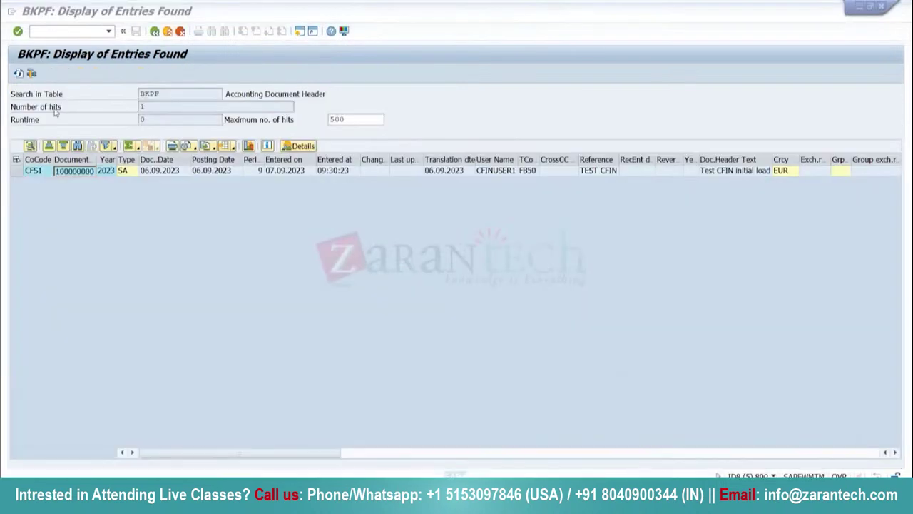
pyautogui.click(154, 30)
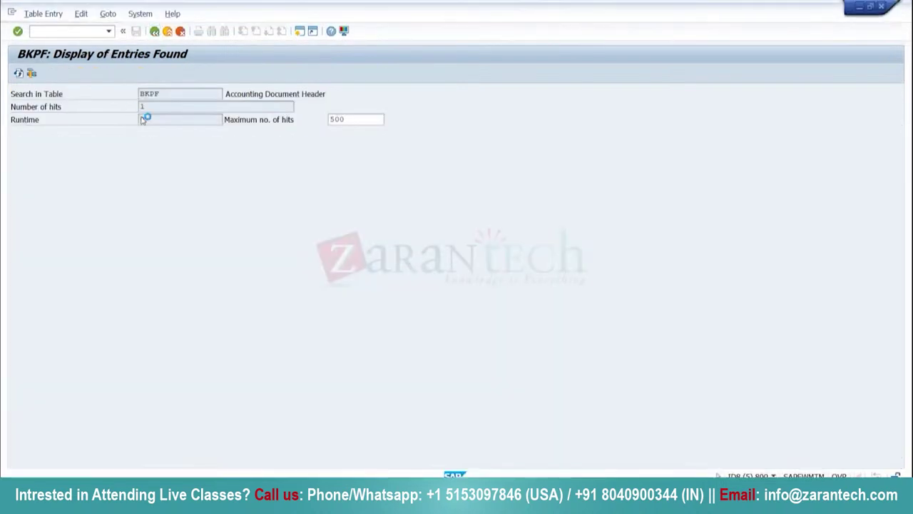
pyautogui.write('aa')
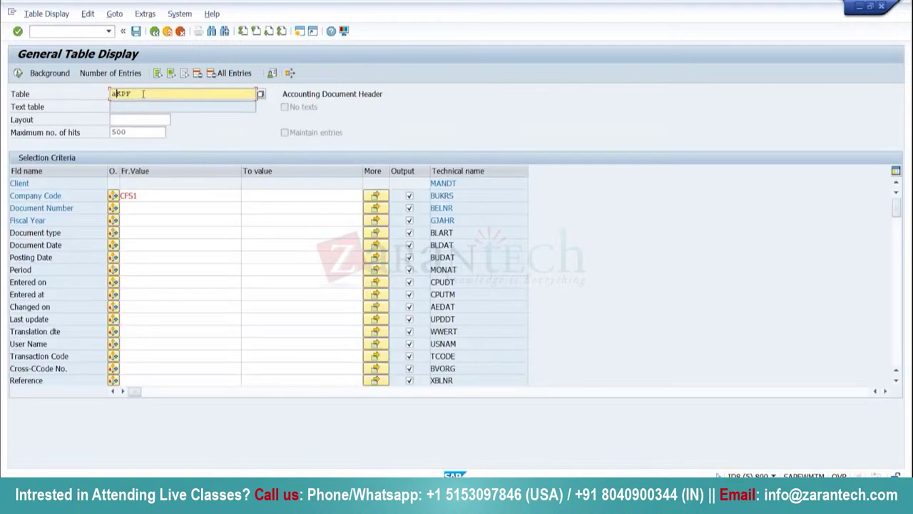
pyautogui.press('BackSpace')
pyautogui.press('BackSpace')
pyautogui.press('BackSpace')
pyautogui.press('BackSpace')
pyautogui.write('c')
pyautogui.press('Down')
pyautogui.press('Return')
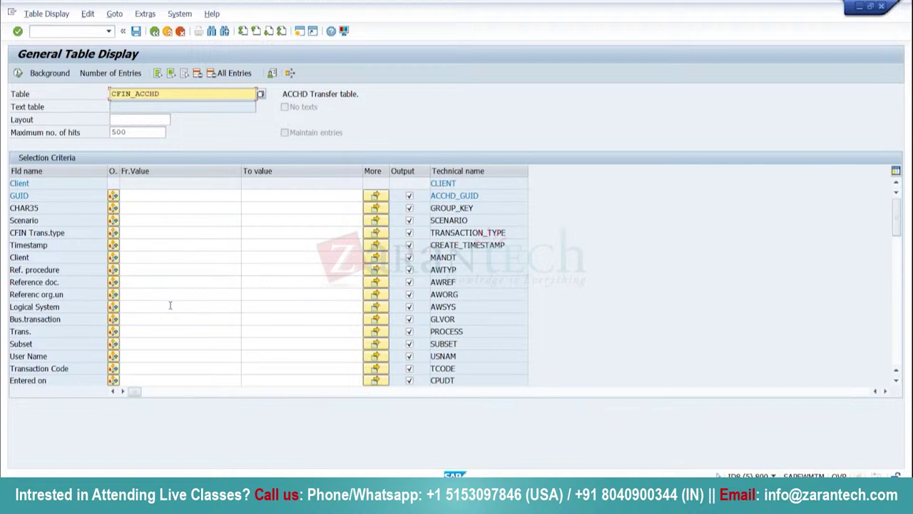
# Search the field list for bukrs, then switch the table name to CFIN_ACCIT
pyautogui.click(170, 305)
pyautogui.hotkey('ctrl', 'f')
pyautogui.write('bukrs')
pyautogui.press('Return')
pyautogui.press('BackSpace')
pyautogui.press('BackSpace')
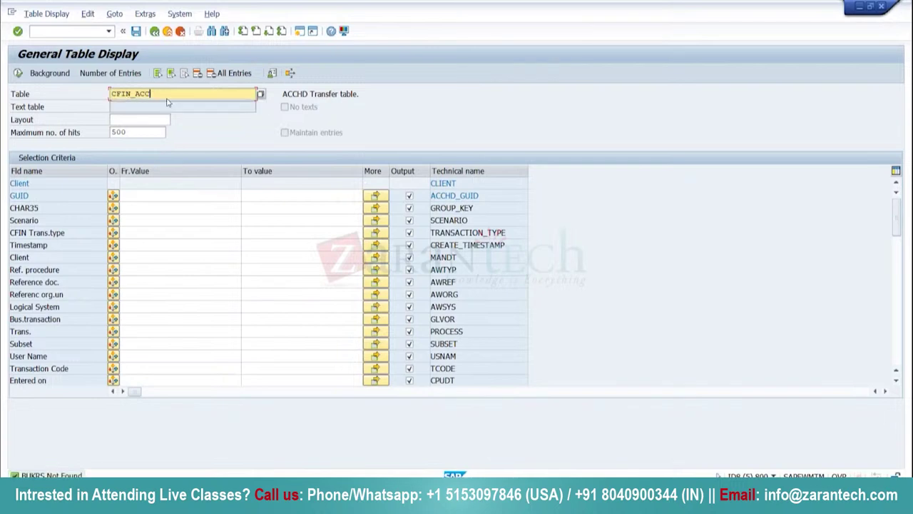
pyautogui.write('it')
pyautogui.press('Return')
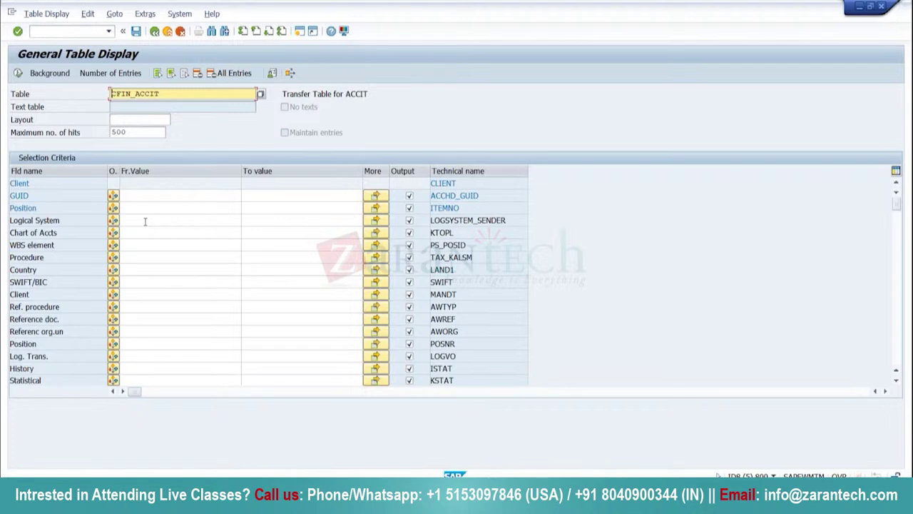
# Open the CFIN_ACCIT definition in the dictionary, then go back to its table contents
pyautogui.hotkey('alt', 'Tab')
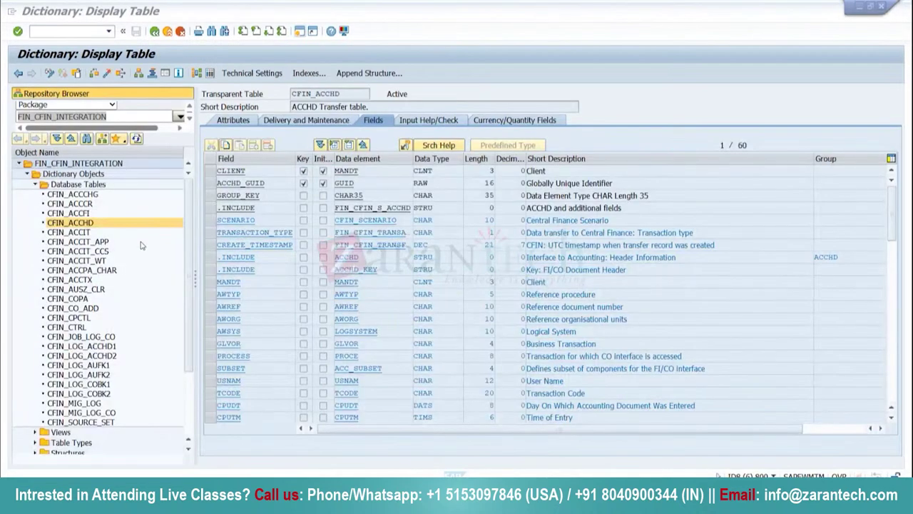
pyautogui.doubleClick(85, 232)
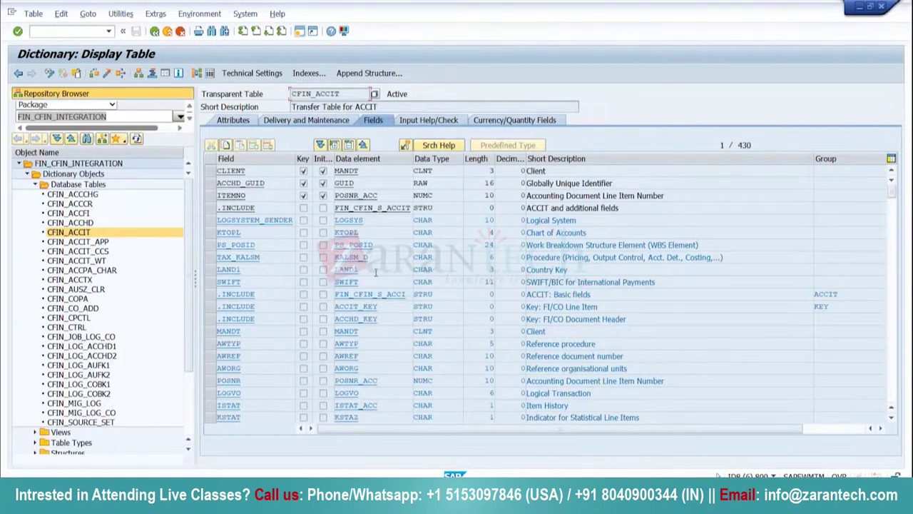
pyautogui.hotkey('ctrl', 'shift', 'F10')
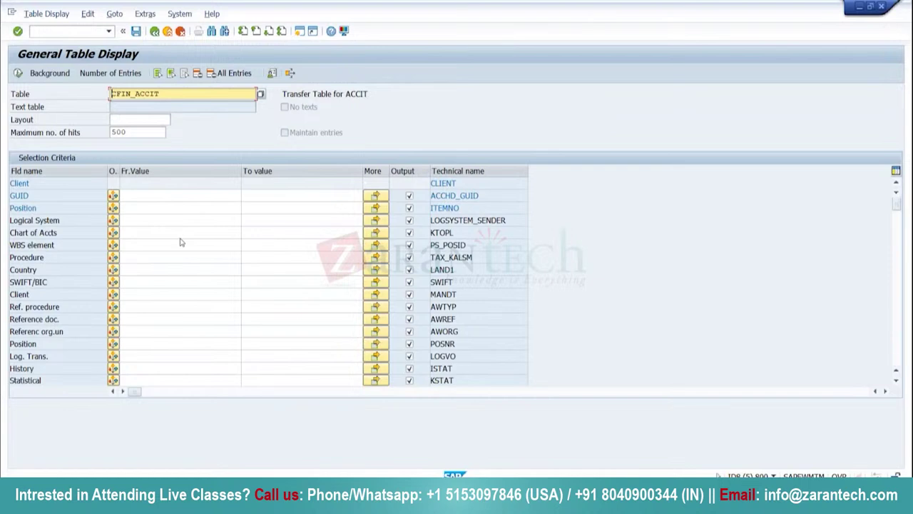
# Enter CFS1 as the Company Code (BUKRS) criterion and count the matching entries
pyautogui.hotkey('ctrl', 'f')
pyautogui.write('bukrs')
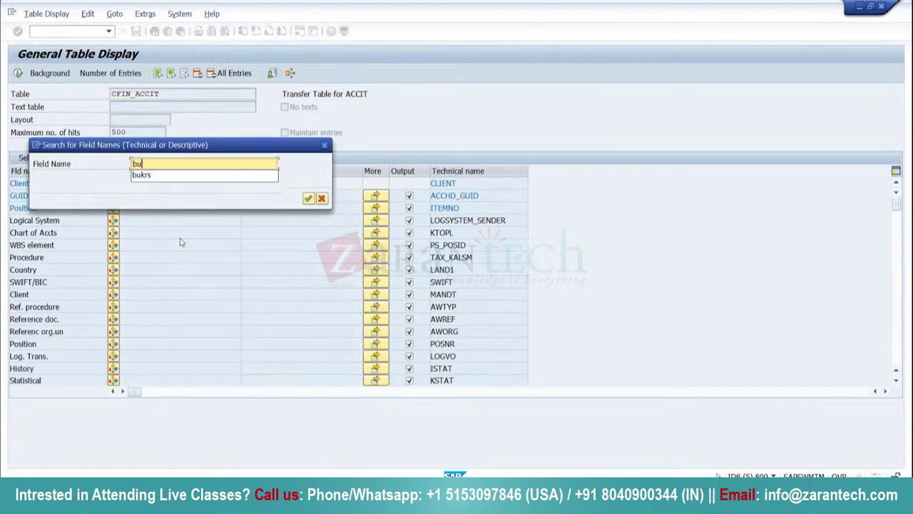
pyautogui.press('Return')
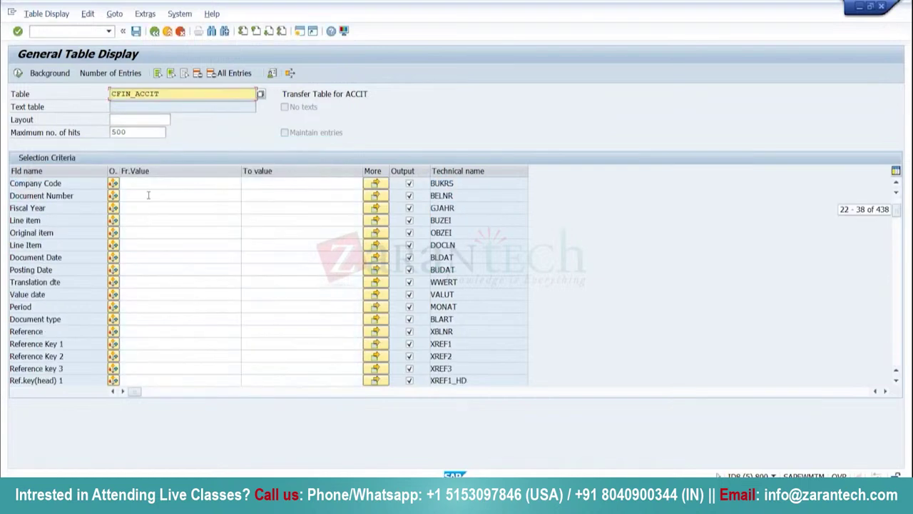
pyautogui.click(145, 184)
pyautogui.write('CFS1')
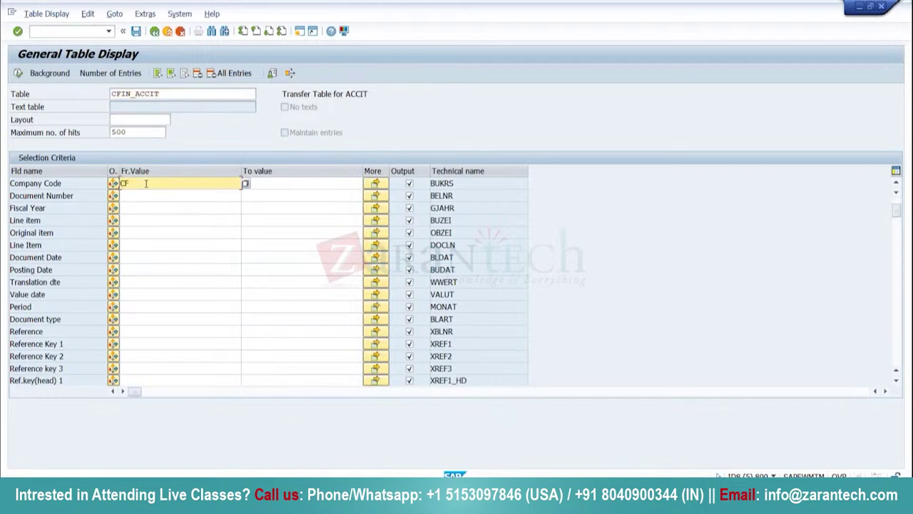
pyautogui.click(100, 73)
# Bring the dictionary window forward and review the SKB1 G/L account entries for CFS1
pyautogui.moveTo(483, 457)
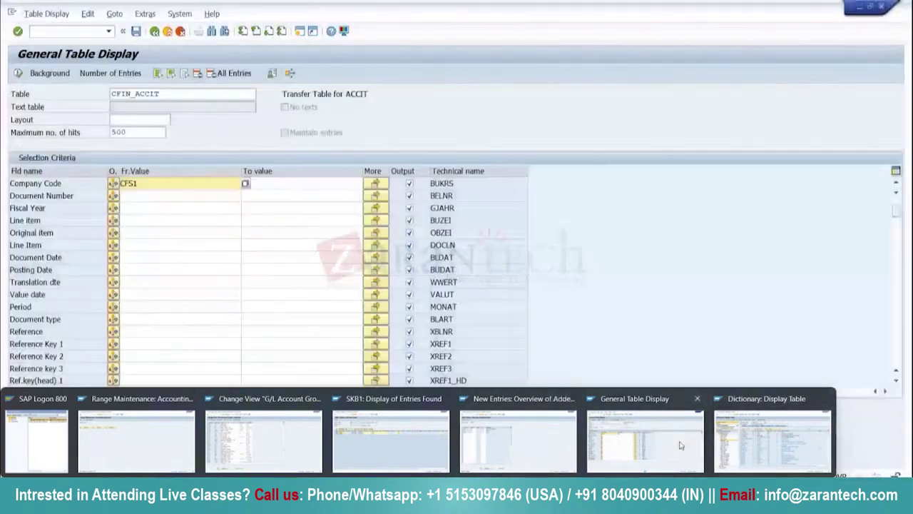
pyautogui.click(724, 444)
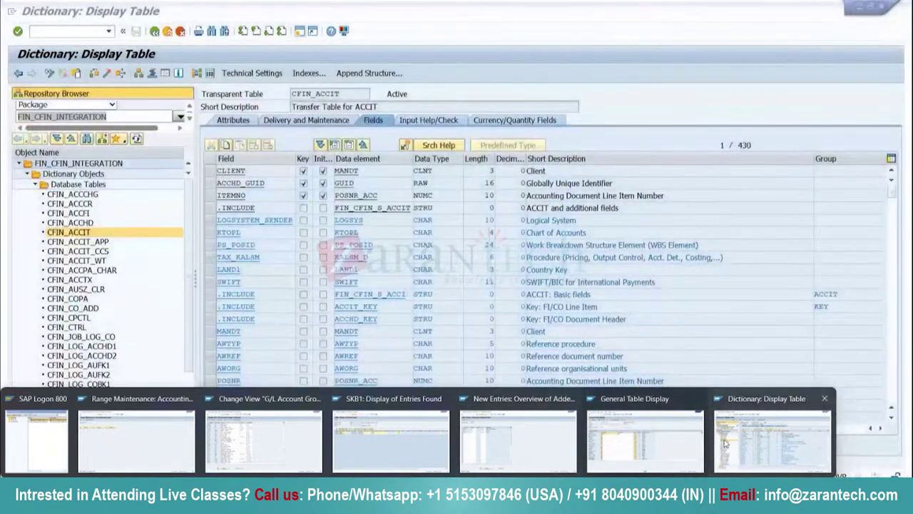
pyautogui.moveTo(601, 440)
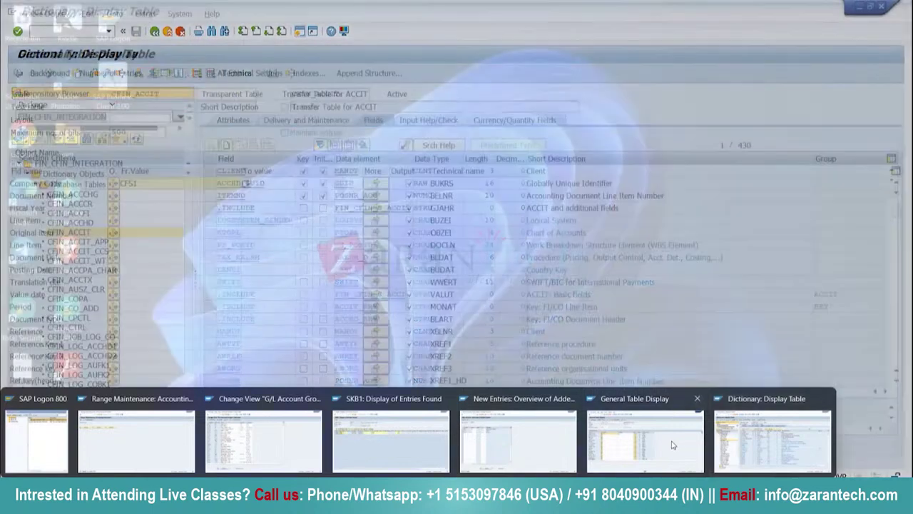
pyautogui.moveTo(560, 416)
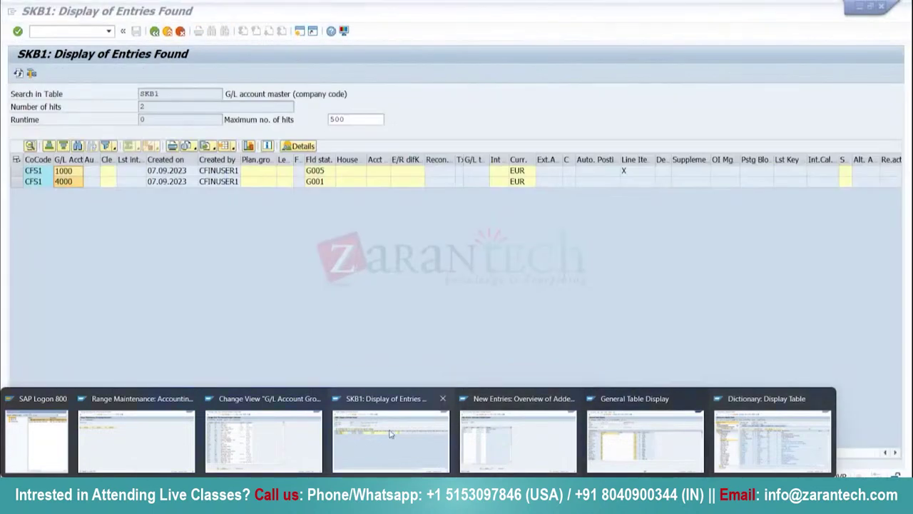
pyautogui.click(389, 434)
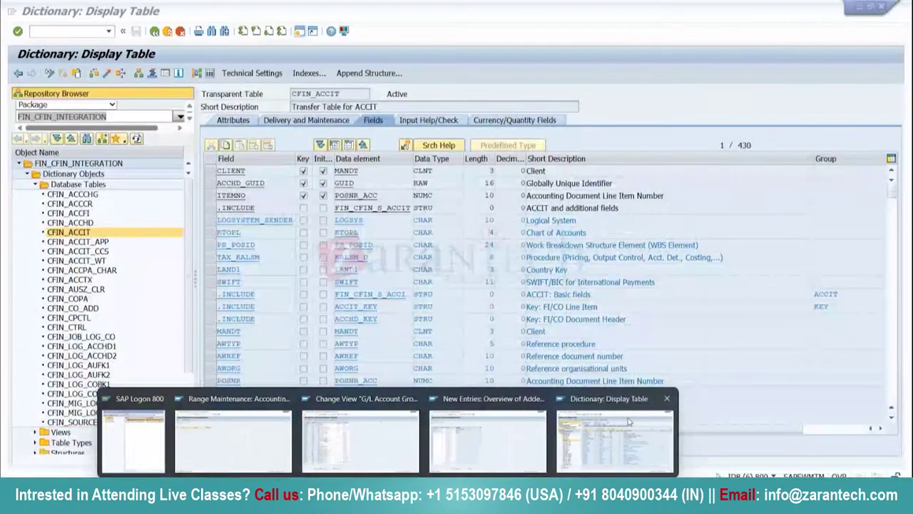
# Display CFIN_ACCIT_APP's 29 fields, including the custom ZZ fields, in package FIN_CFIN_INTEGRATION
pyautogui.click(677, 440)
pyautogui.scroll(-5, 79, 318)
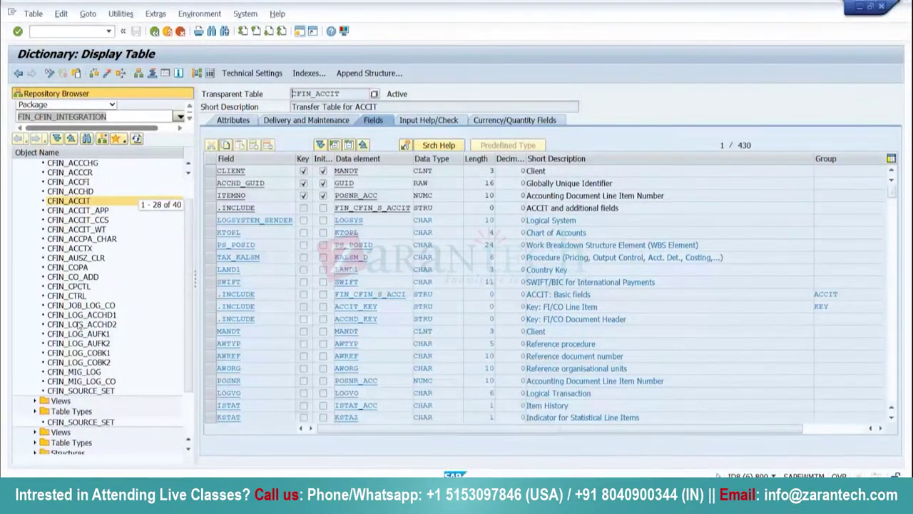
pyautogui.scroll(5, 87, 267)
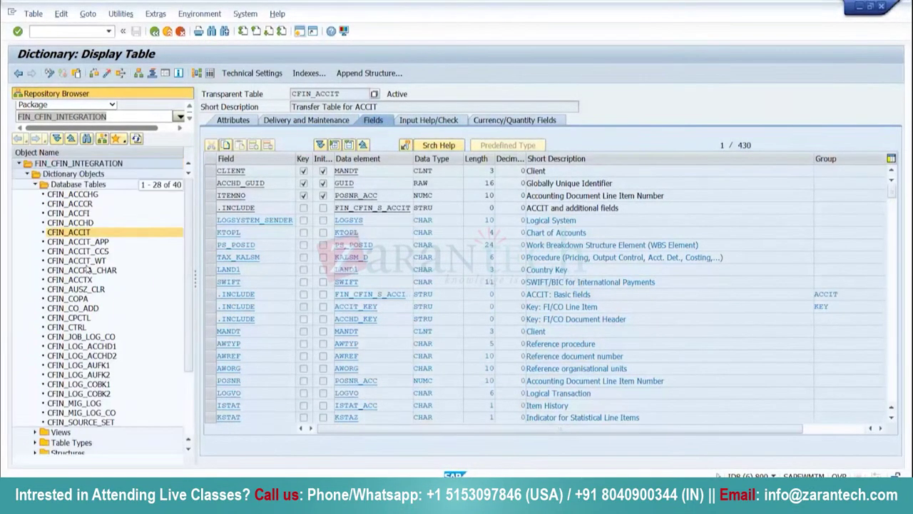
pyautogui.click(87, 197)
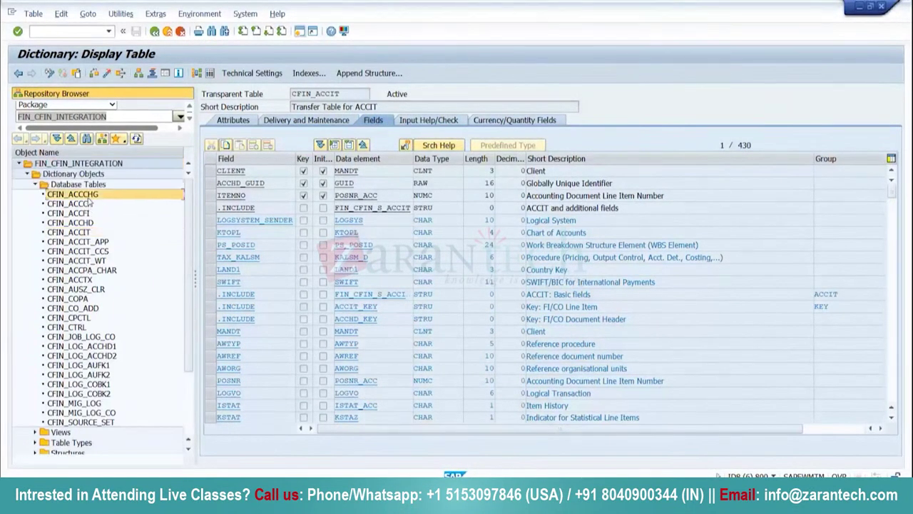
pyautogui.click(81, 243)
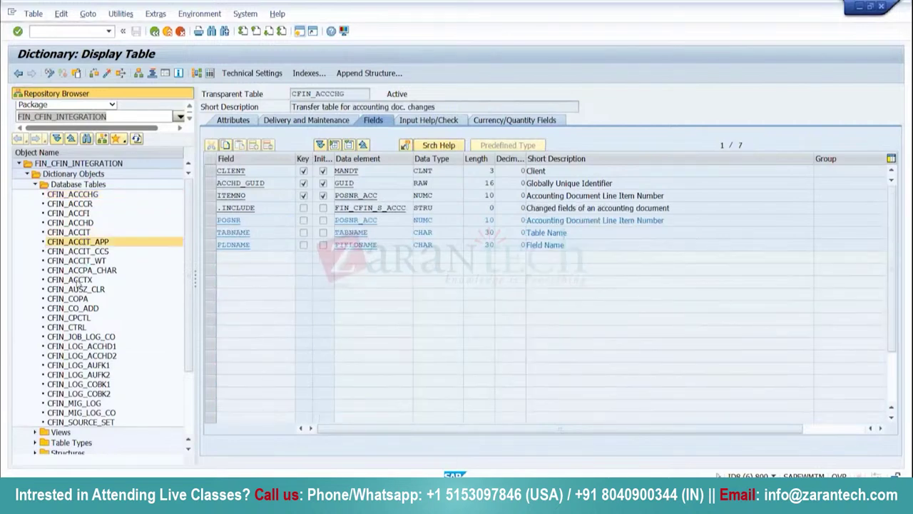
pyautogui.scroll(-3, 74, 296)
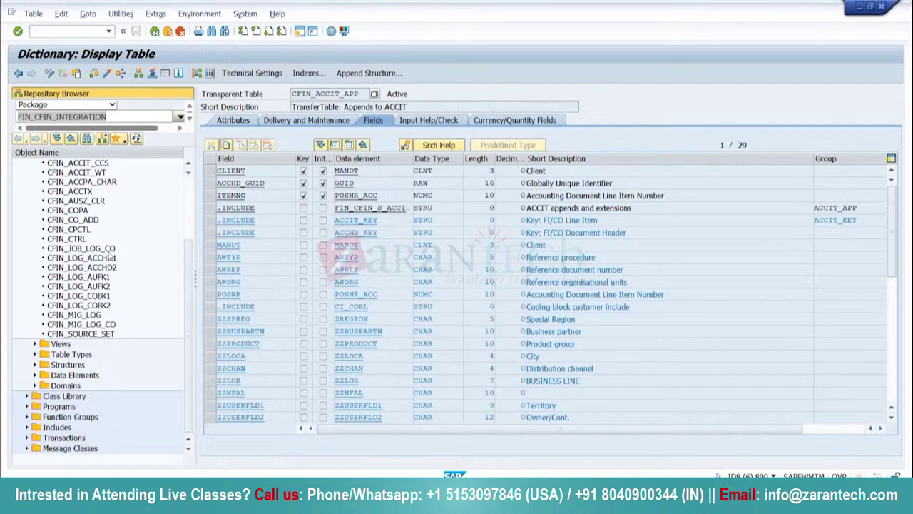
pyautogui.scroll(3, 107, 283)
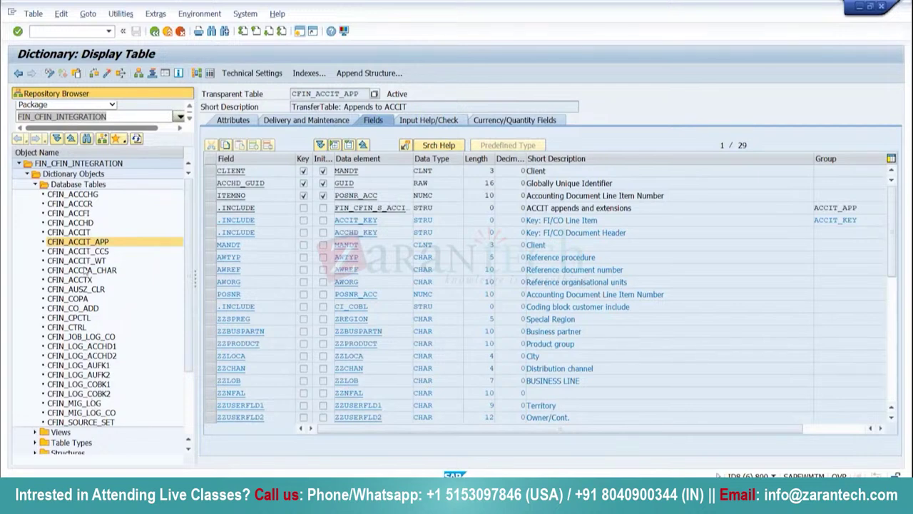
pyautogui.click(112, 118)
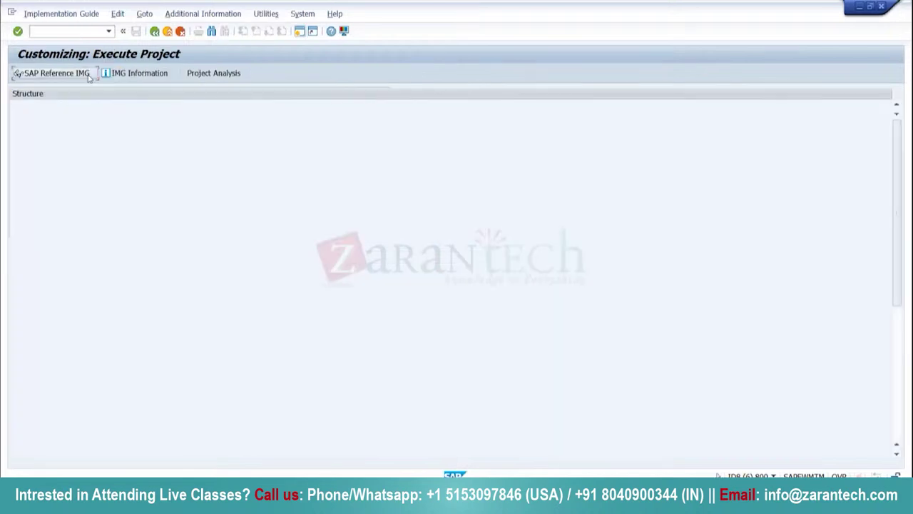
# Expand the IMG to Enterprise Structure > Definition > Logistics - General plant activities
pyautogui.click(51, 71)
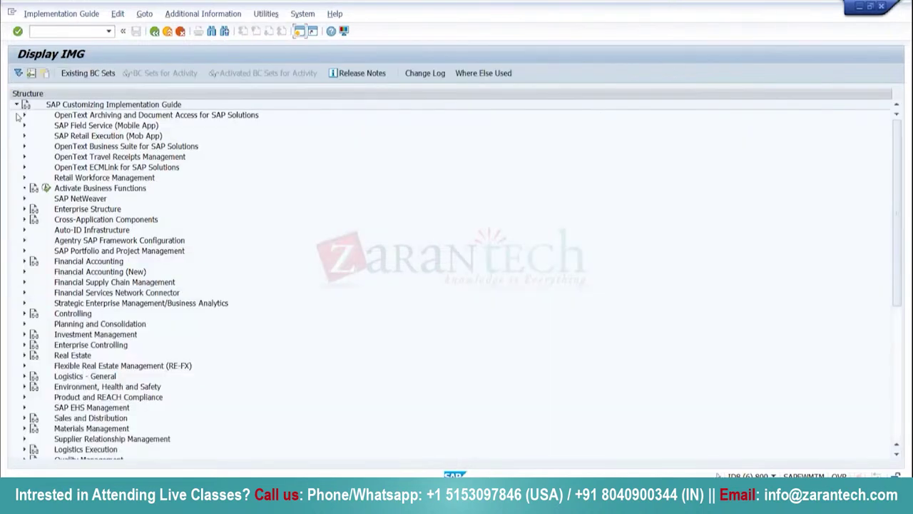
pyautogui.click(24, 209)
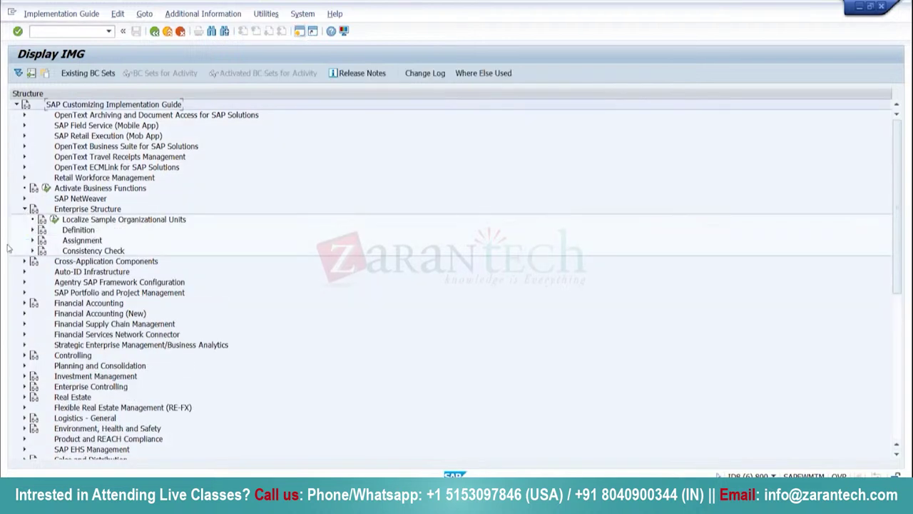
pyautogui.click(32, 230)
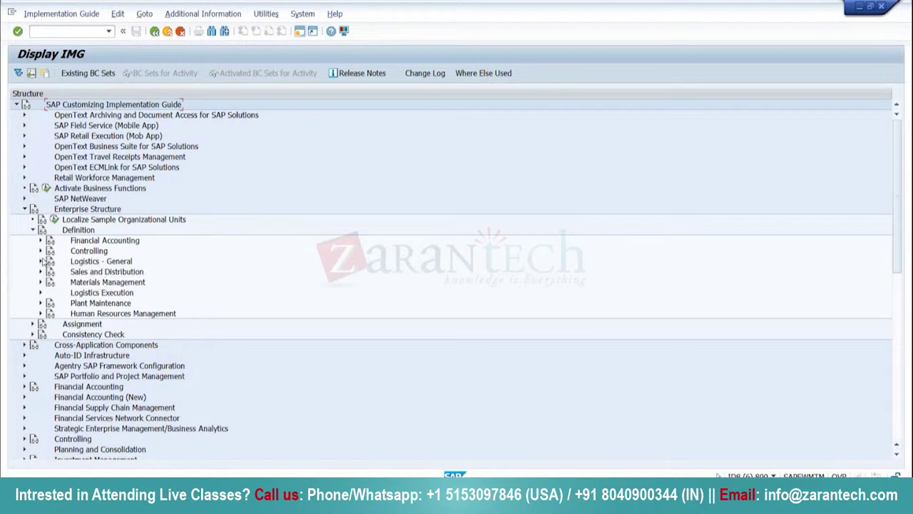
pyautogui.click(41, 261)
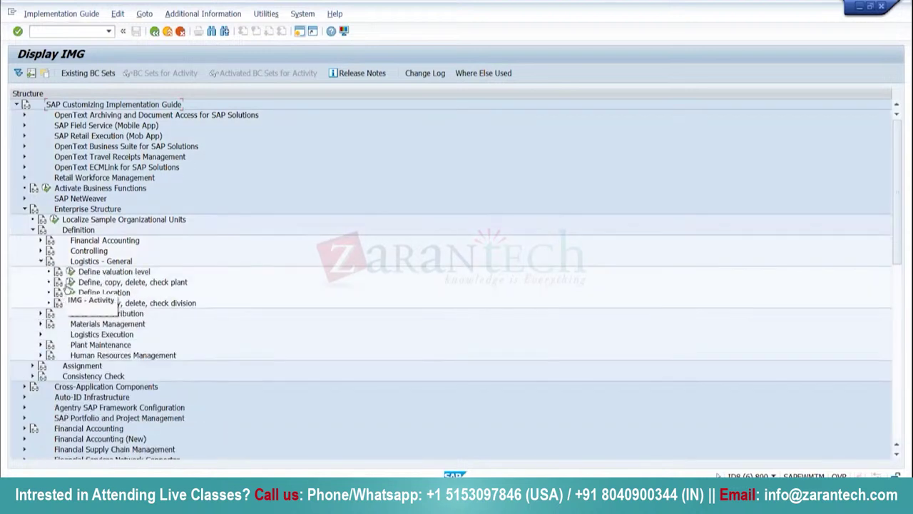
pyautogui.click(70, 282)
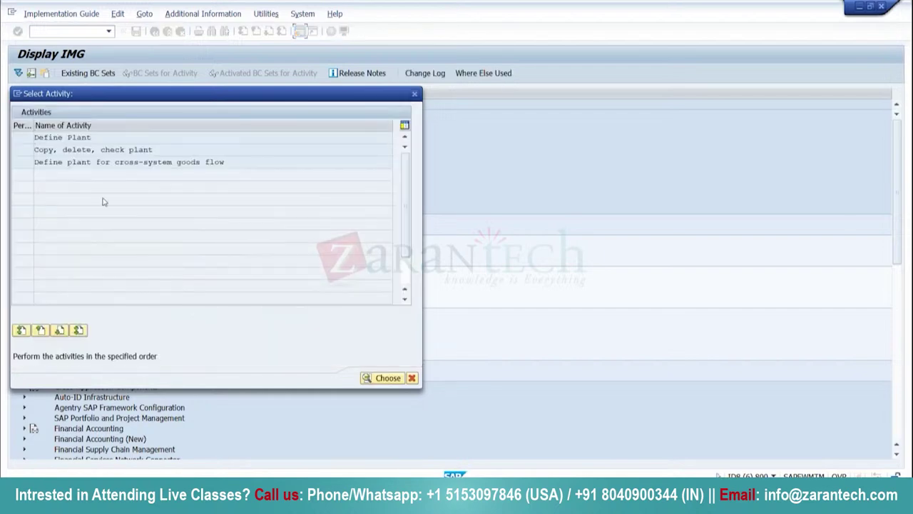
# Check the cross-system goods flow plants, then open the Define Plant overview
pyautogui.doubleClick(97, 163)
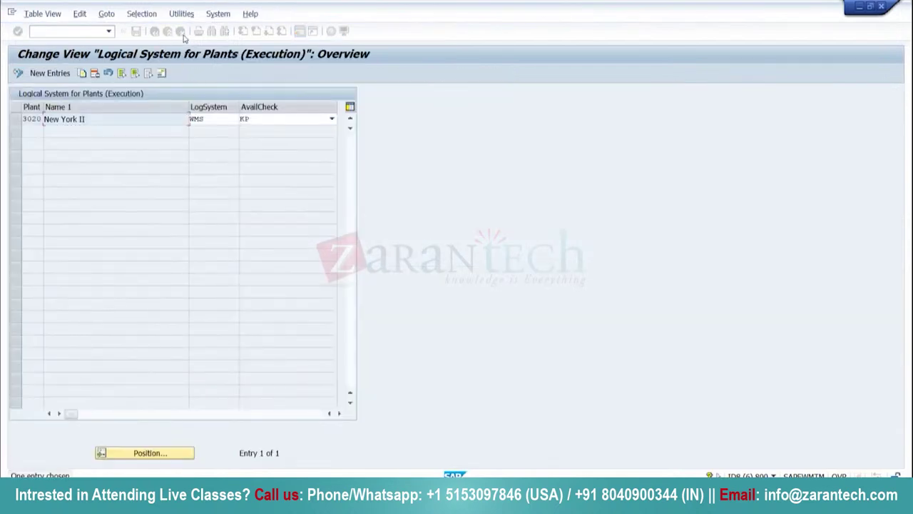
pyautogui.click(180, 31)
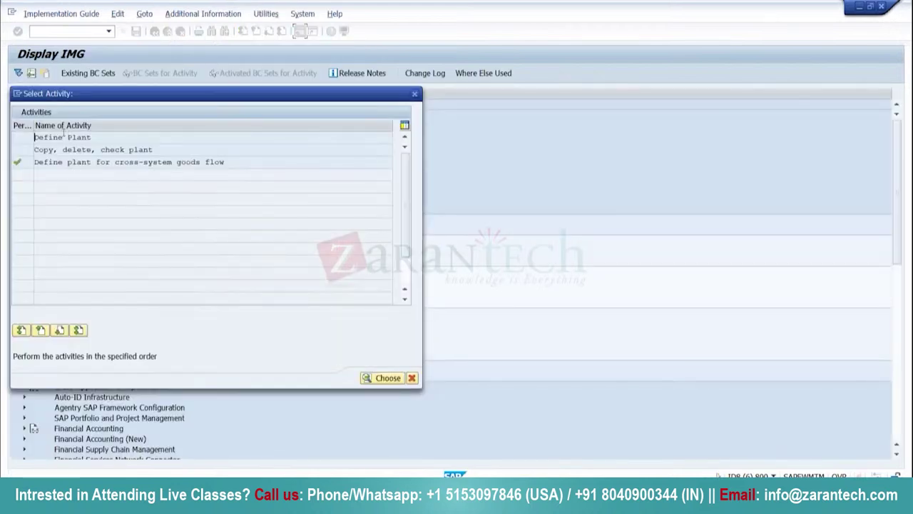
pyautogui.doubleClick(65, 137)
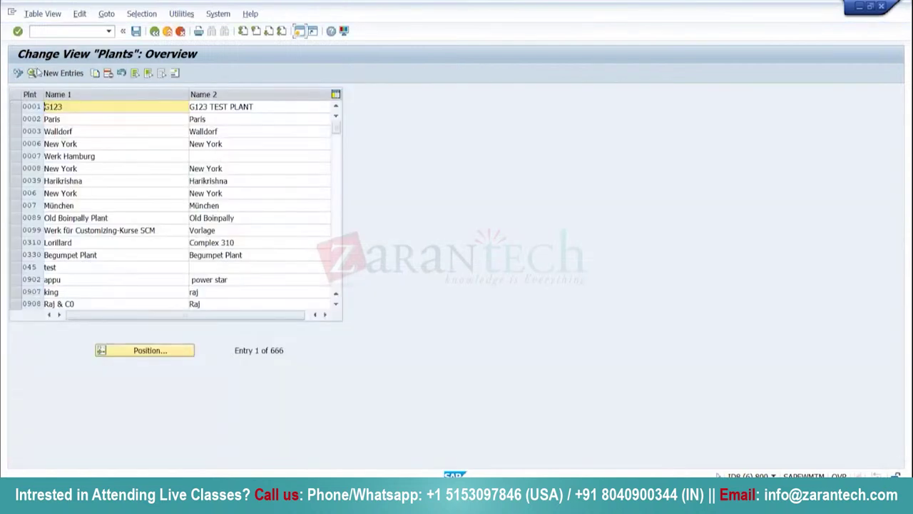
# Add new plant CFS1 named 'plant 1 for cfs1' and save it
pyautogui.click(63, 75)
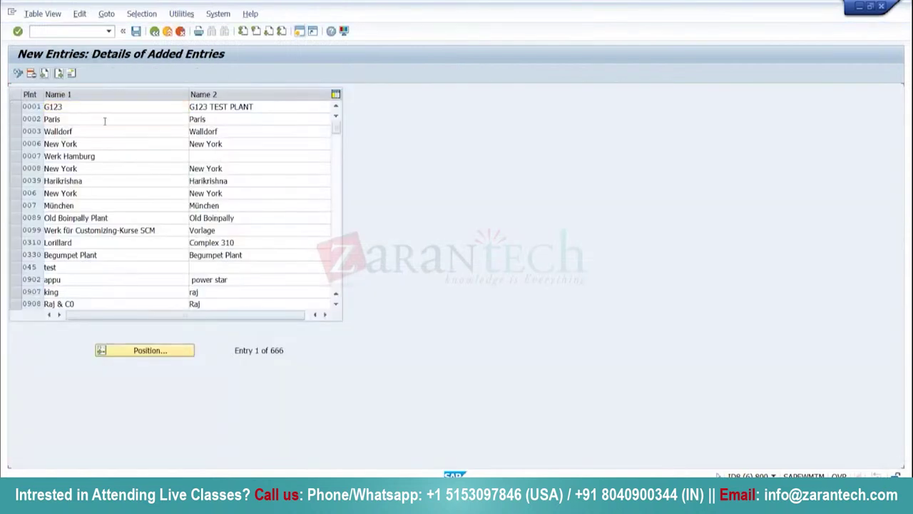
pyautogui.write('CFs1')
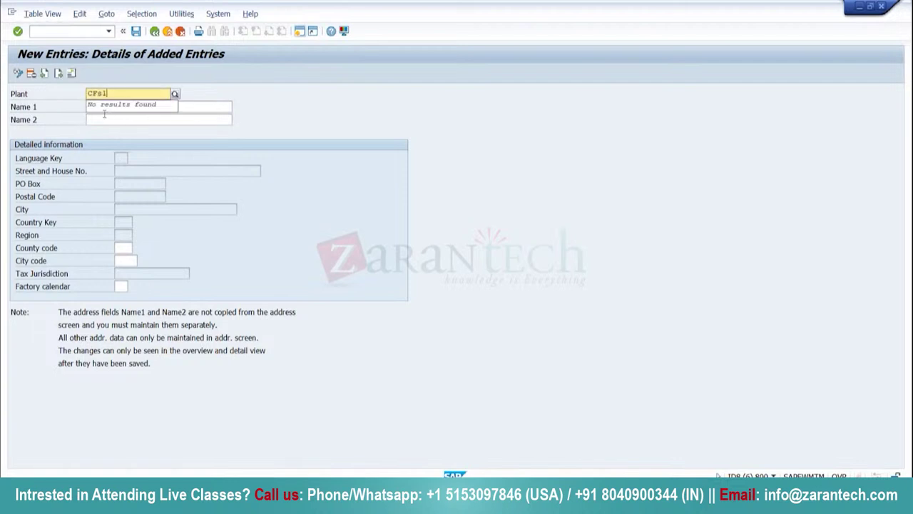
pyautogui.click(191, 107)
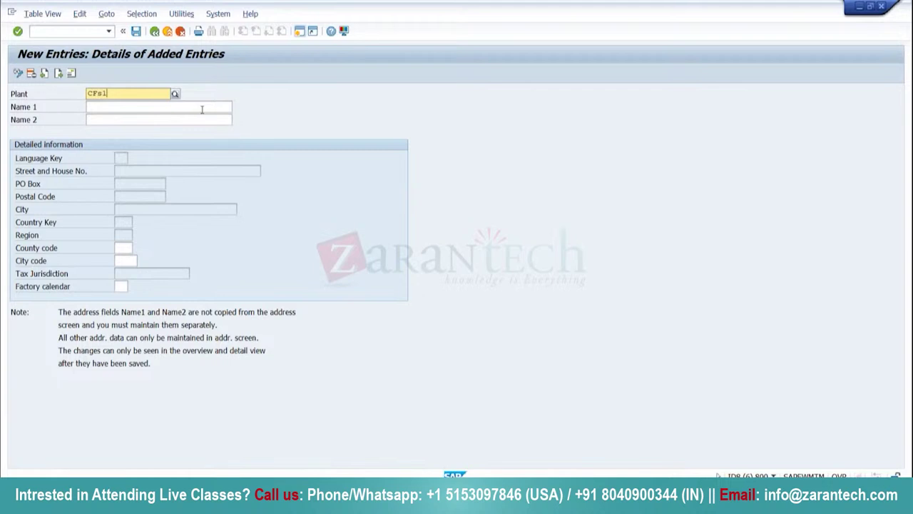
pyautogui.click(200, 109)
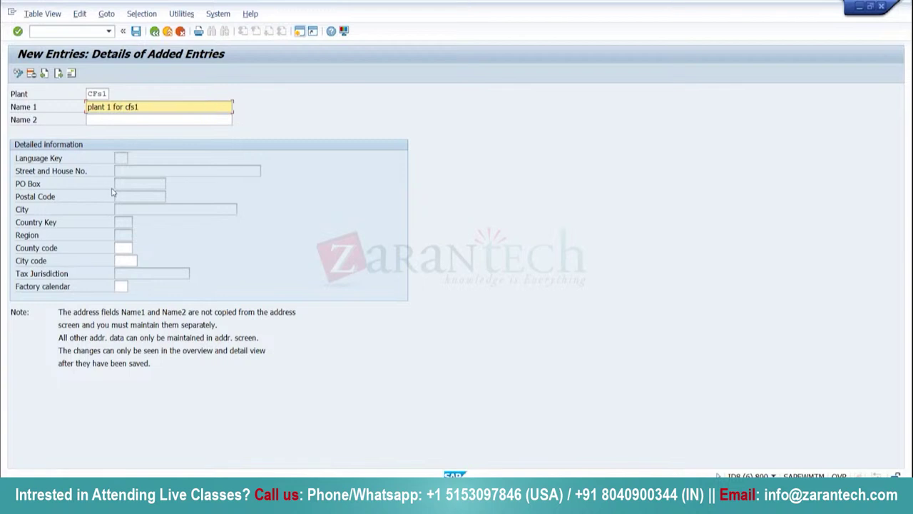
pyautogui.click(121, 247)
pyautogui.write('de')
pyautogui.press('Return')
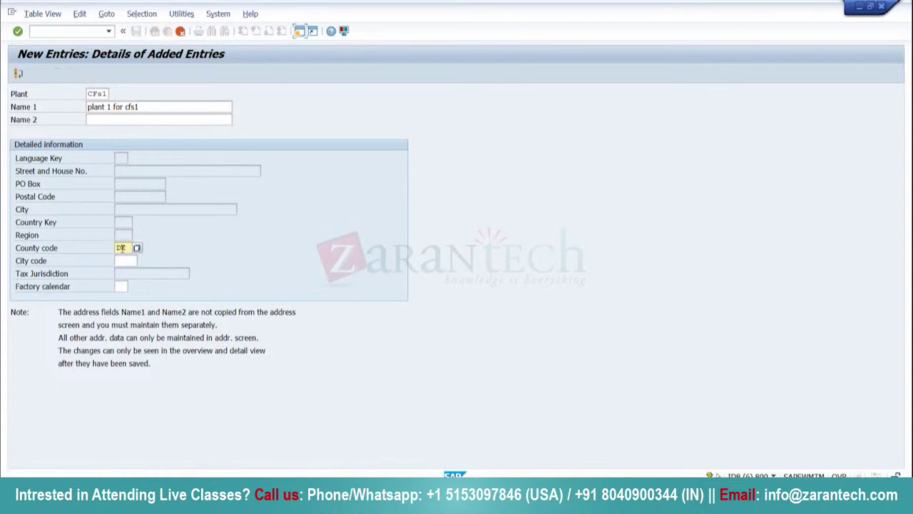
pyautogui.press('BackSpace')
pyautogui.press('BackSpace')
pyautogui.press('Return')
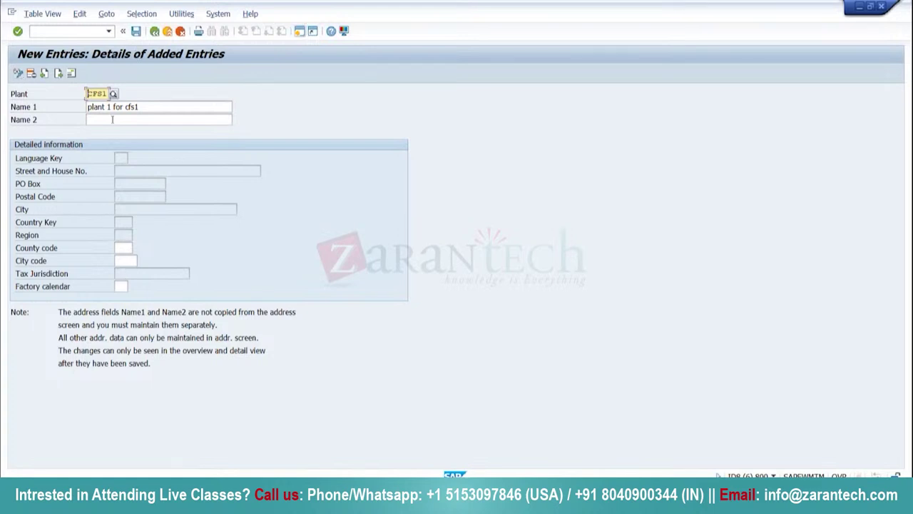
pyautogui.click(135, 31)
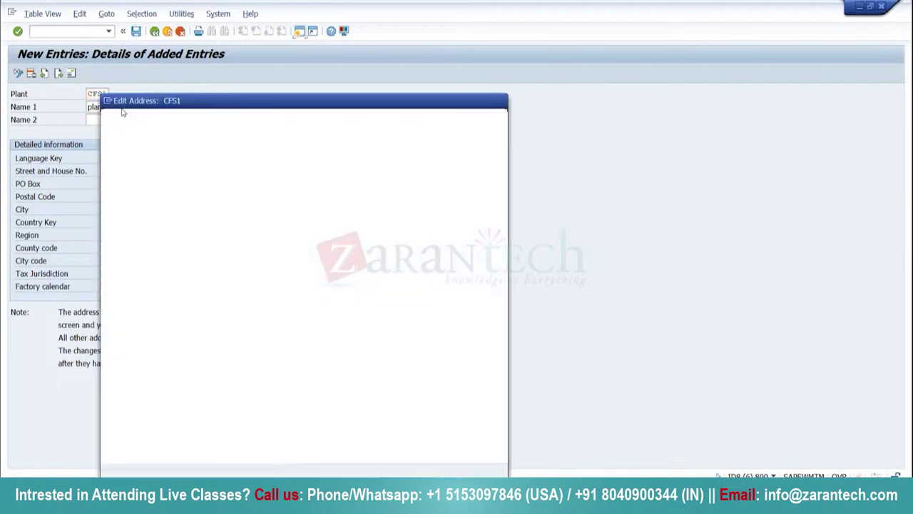
# Set the plant address country to DE (Germany) and assign the customizing request
pyautogui.click(216, 261)
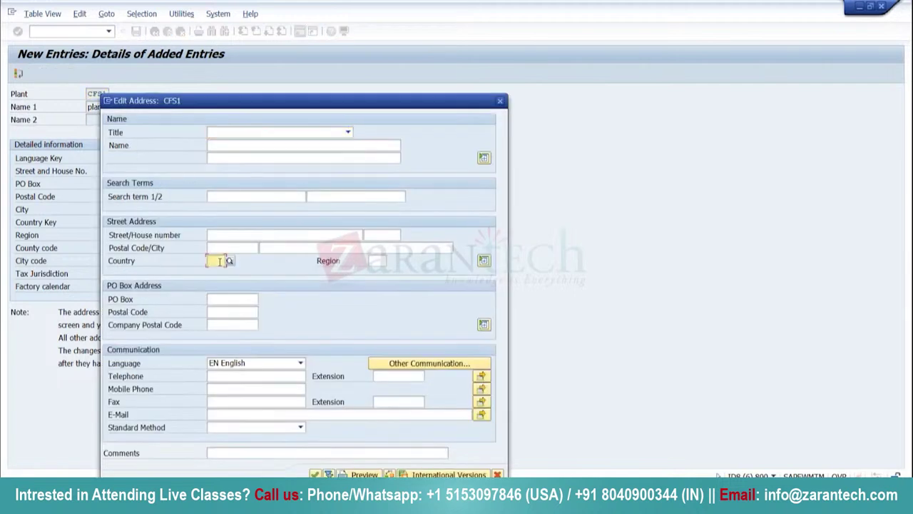
pyautogui.write('DE')
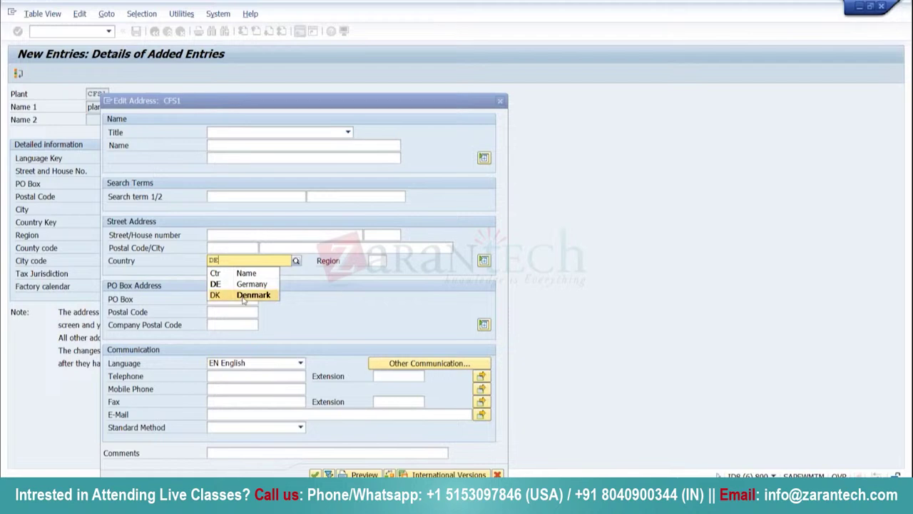
pyautogui.click(250, 284)
pyautogui.press('Return')
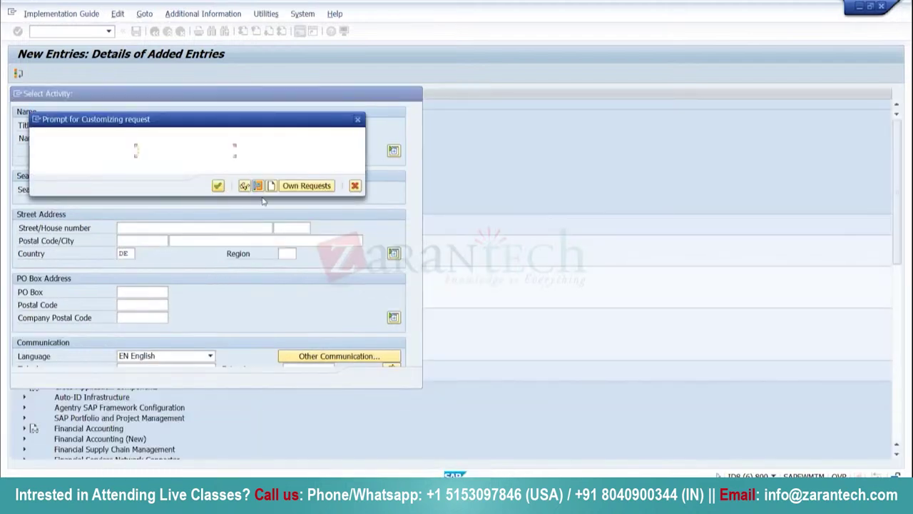
pyautogui.click(218, 186)
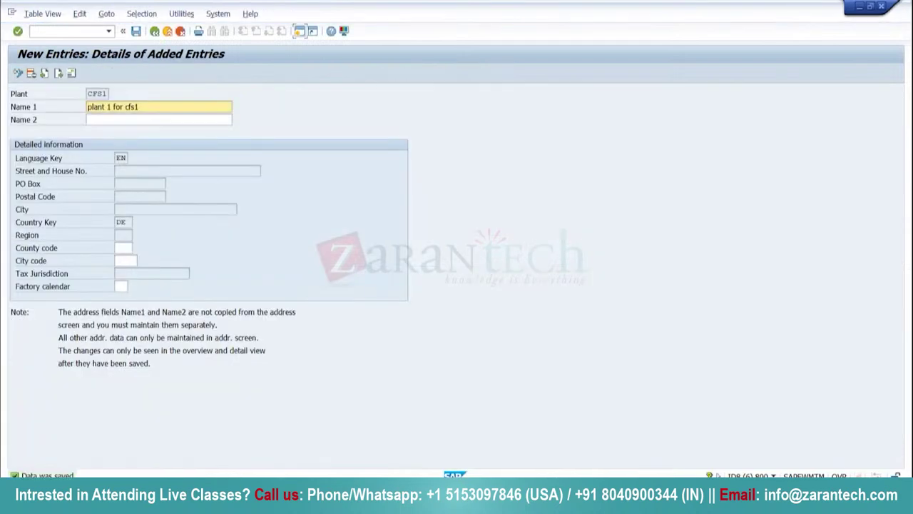
# Type the label 'Plant' into cell C11 of the test-data sheet
pyautogui.hotkey('alt', 'Tab')
pyautogui.click(169, 275)
pyautogui.write('Plant')
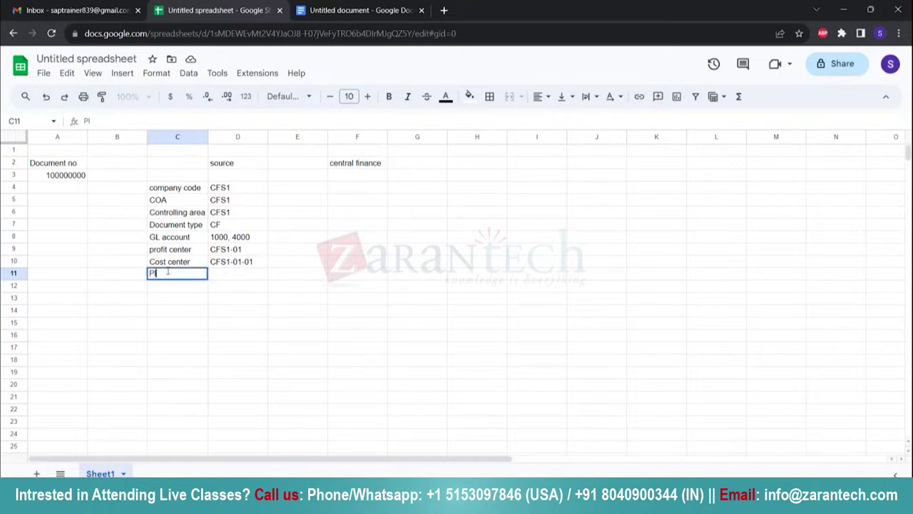
# Enter CFS1 as the plant code in cell D11 beside the Plant label
pyautogui.click(229, 266)
pyautogui.click(229, 279)
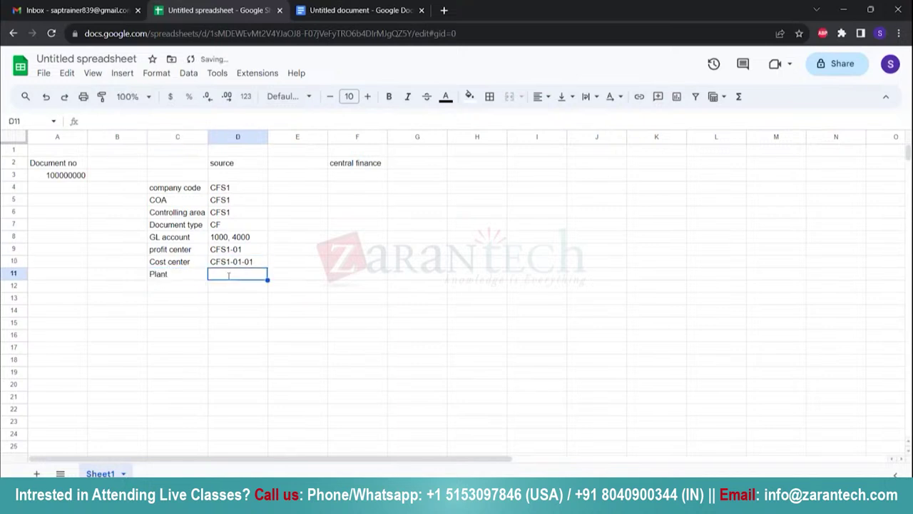
pyautogui.write('CFS1')
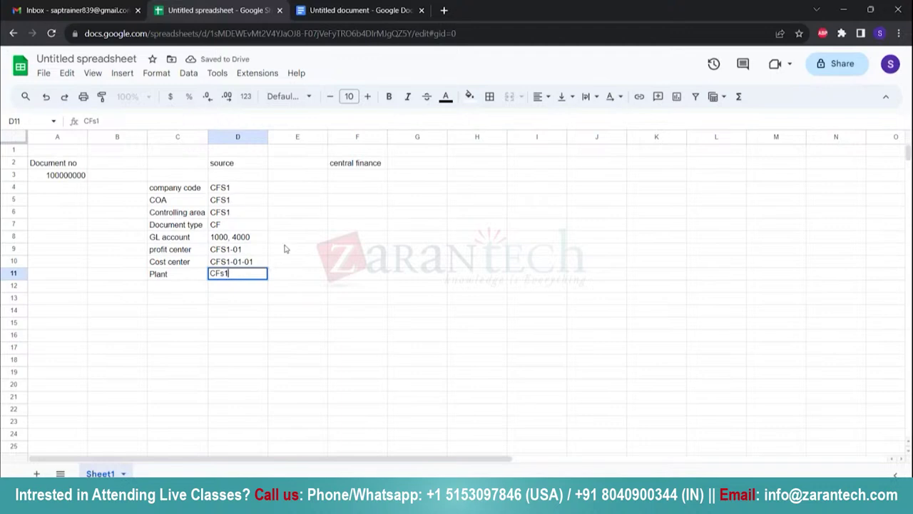
pyautogui.write('S')
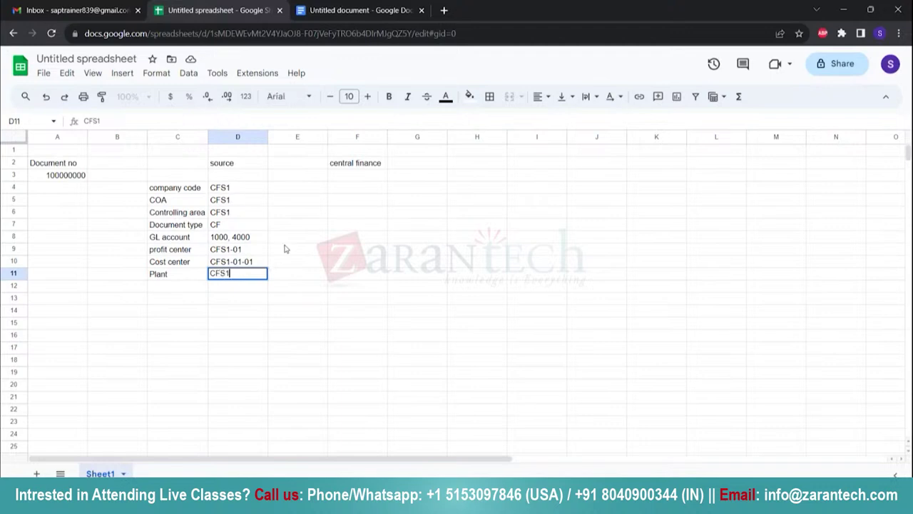
pyautogui.press('Return')
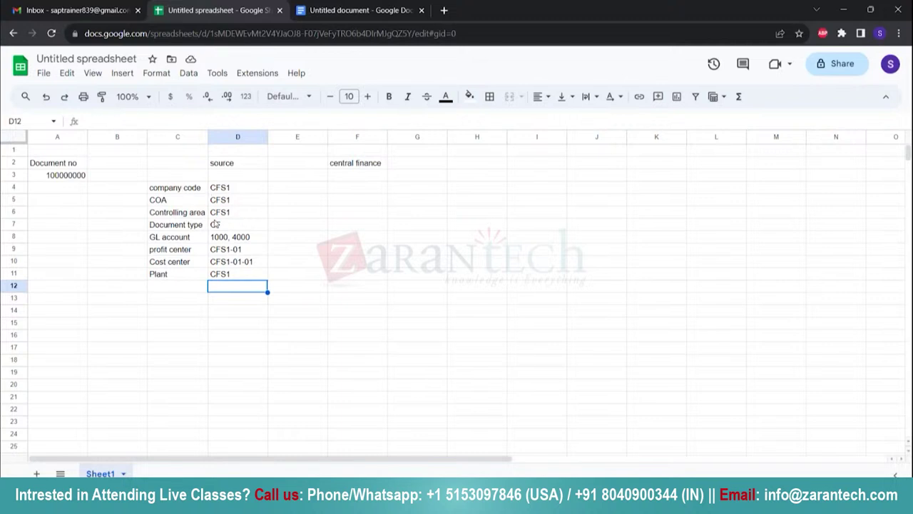
pyautogui.hotkey('alt', 'Tab')
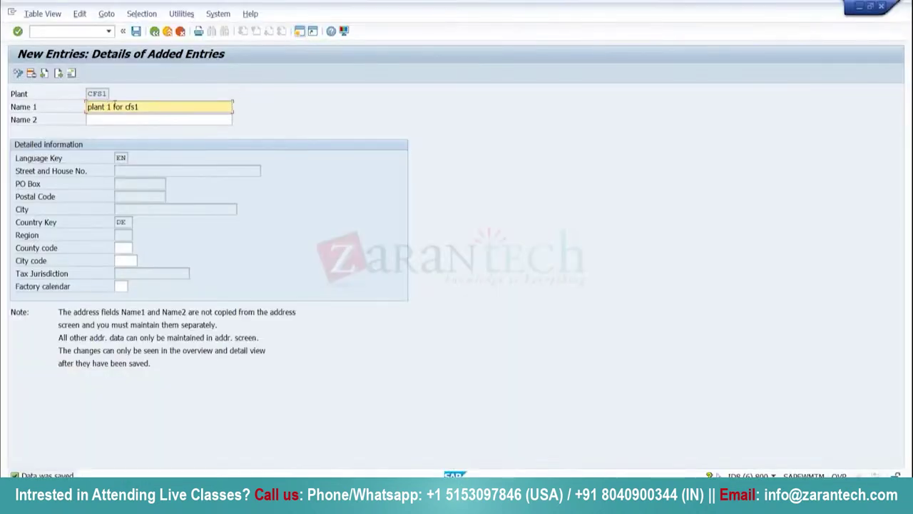
# Back out of the plant screens to the IMG and close the plant activity list
pyautogui.click(154, 32)
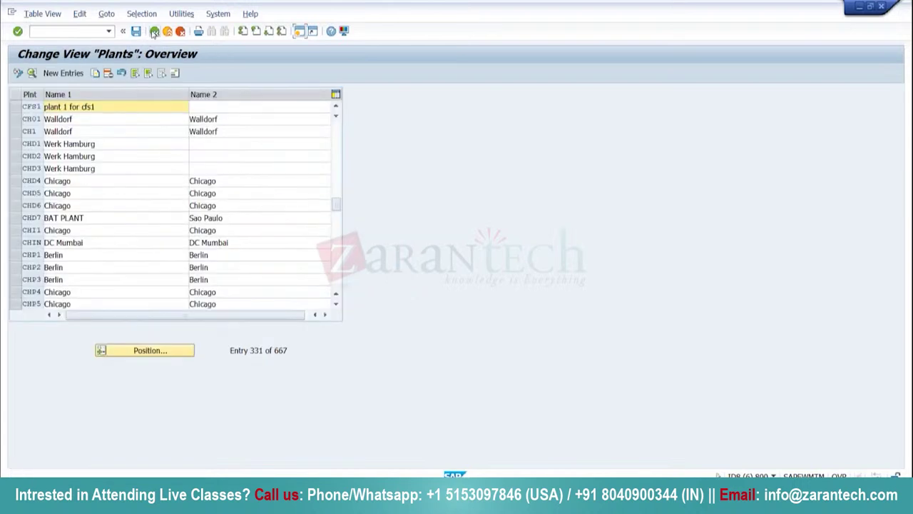
pyautogui.click(153, 32)
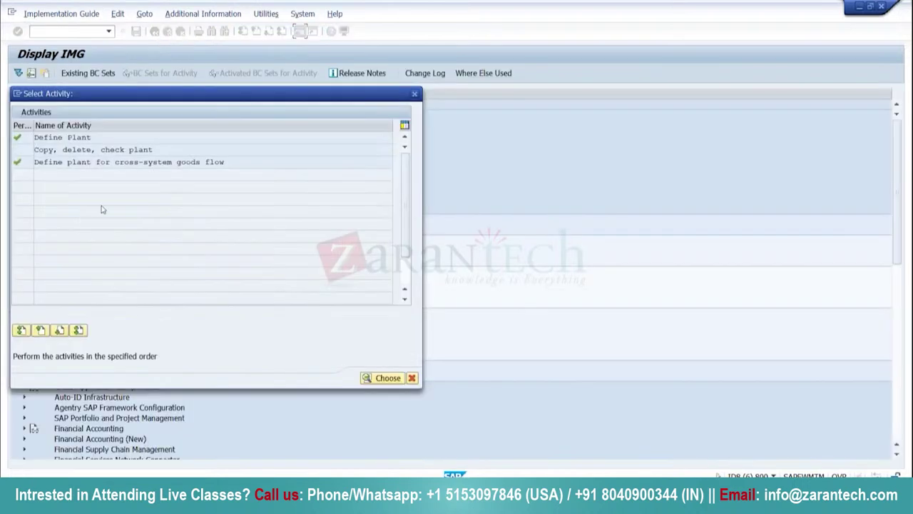
pyautogui.click(415, 93)
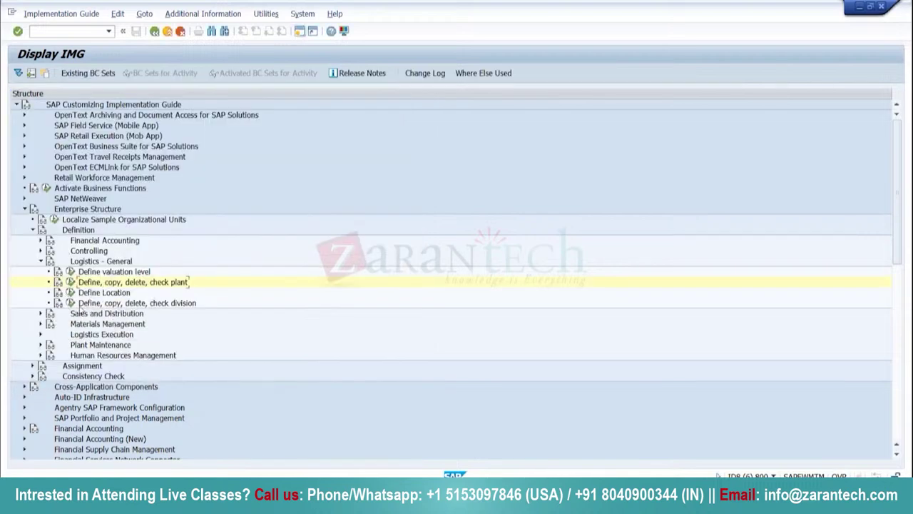
# Create division CF named CFIN in Define Division, save, and leave the table
pyautogui.click(71, 304)
pyautogui.doubleClick(64, 137)
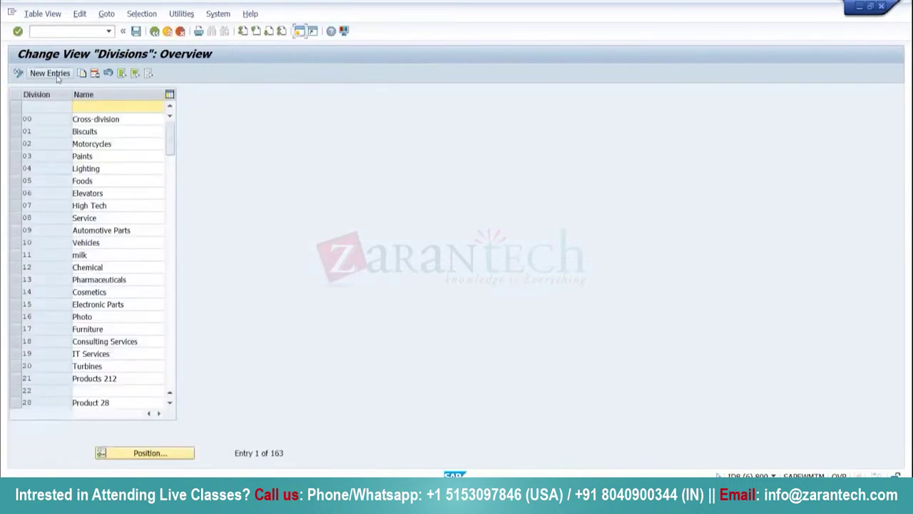
pyautogui.click(48, 72)
pyautogui.write('CF')
pyautogui.click(144, 105)
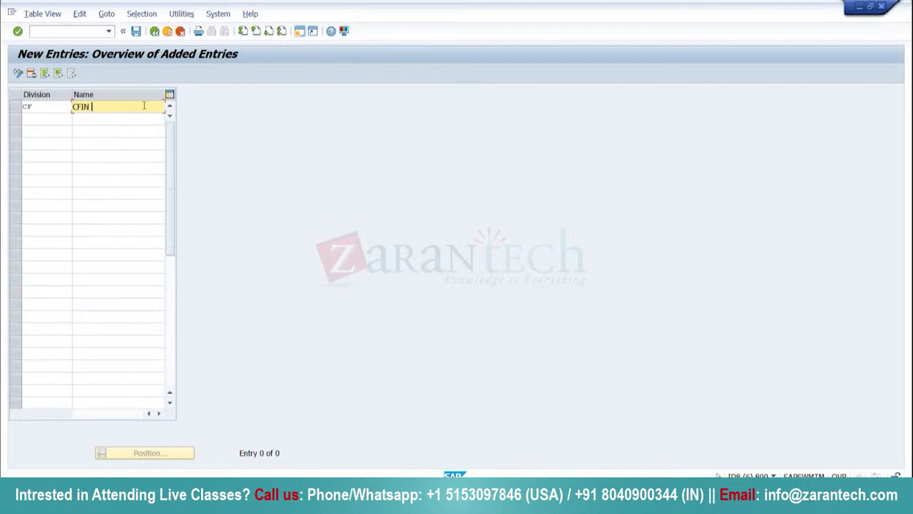
pyautogui.press('F3')
pyautogui.click(154, 30)
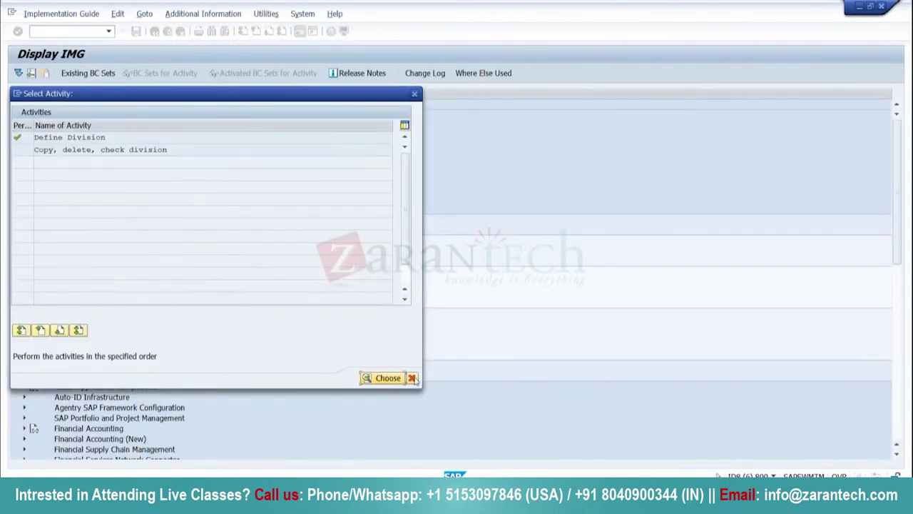
# Navigate the IMG to Sales and Distribution's Define Sales Organization table
pyautogui.click(413, 378)
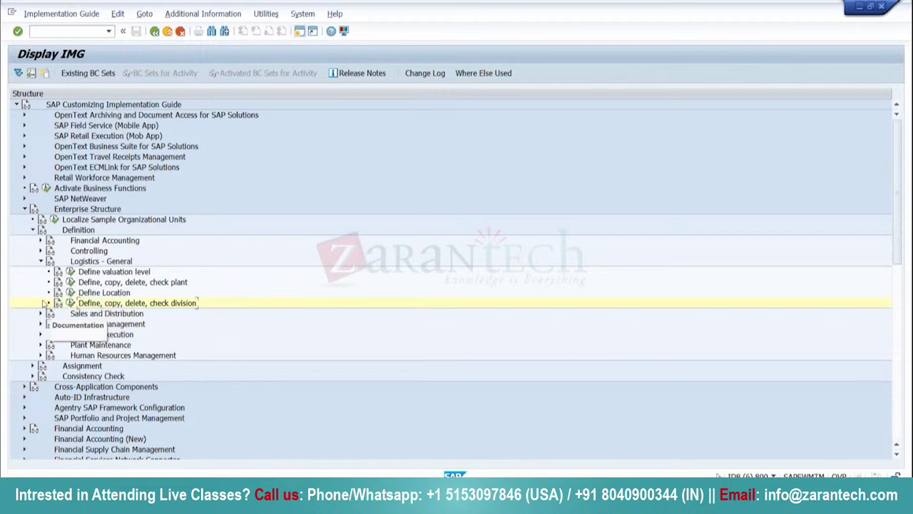
pyautogui.click(41, 261)
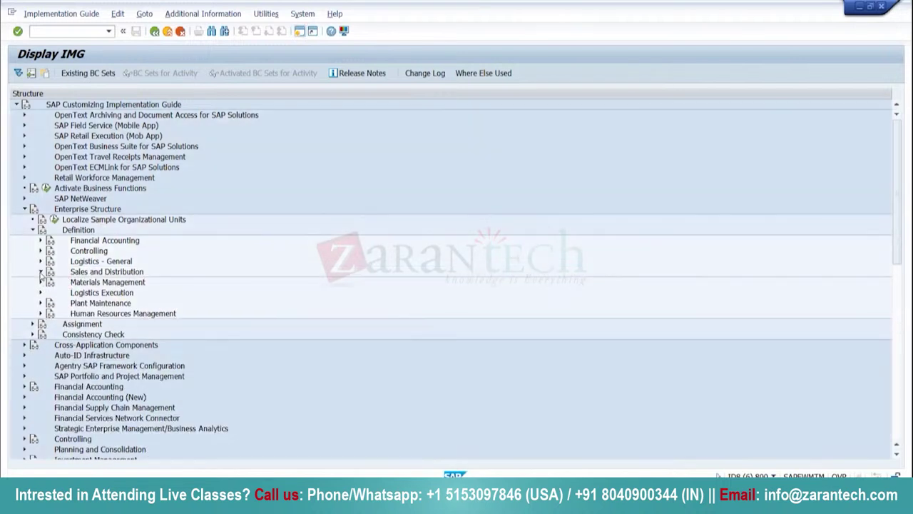
pyautogui.click(41, 272)
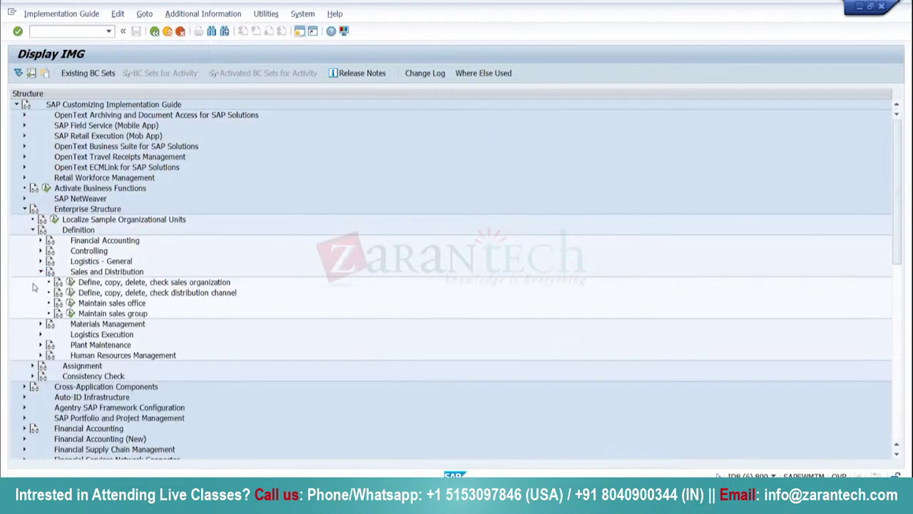
pyautogui.scroll(-2, 62, 234)
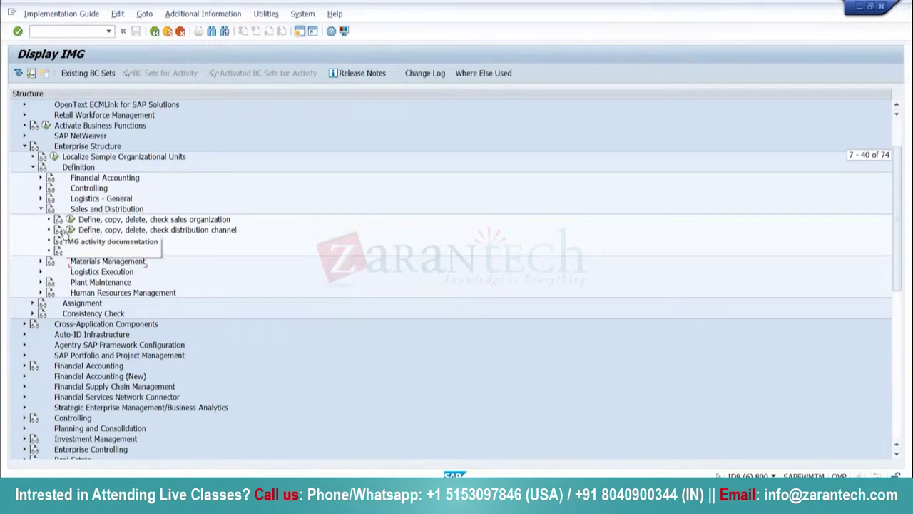
pyautogui.click(70, 219)
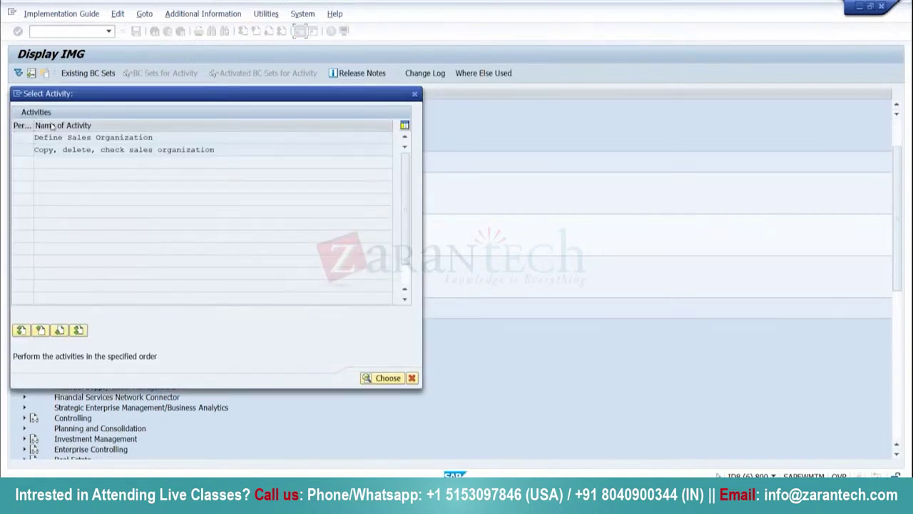
pyautogui.doubleClick(62, 137)
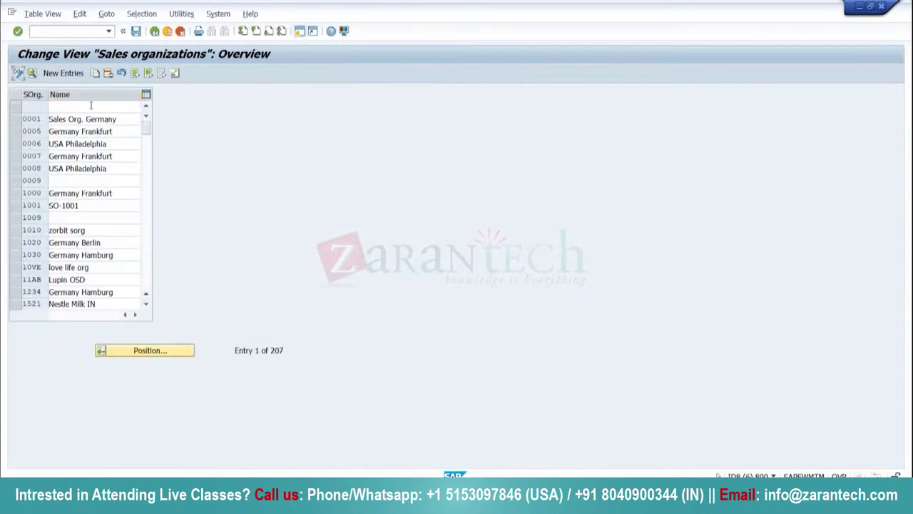
# Add sales organization CFS1 'SO for CFS1' with statistics currency EUR
pyautogui.click(55, 69)
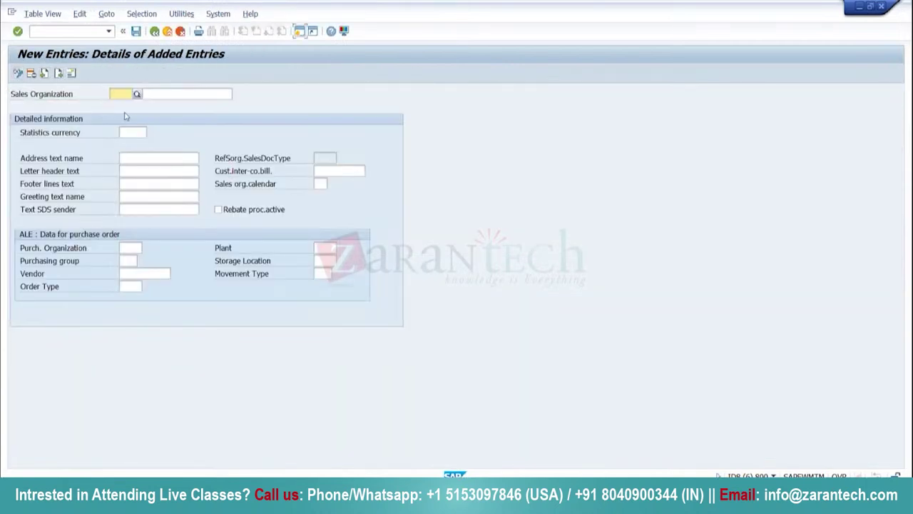
pyautogui.write('CFS1')
pyautogui.press('Return')
pyautogui.click(176, 93)
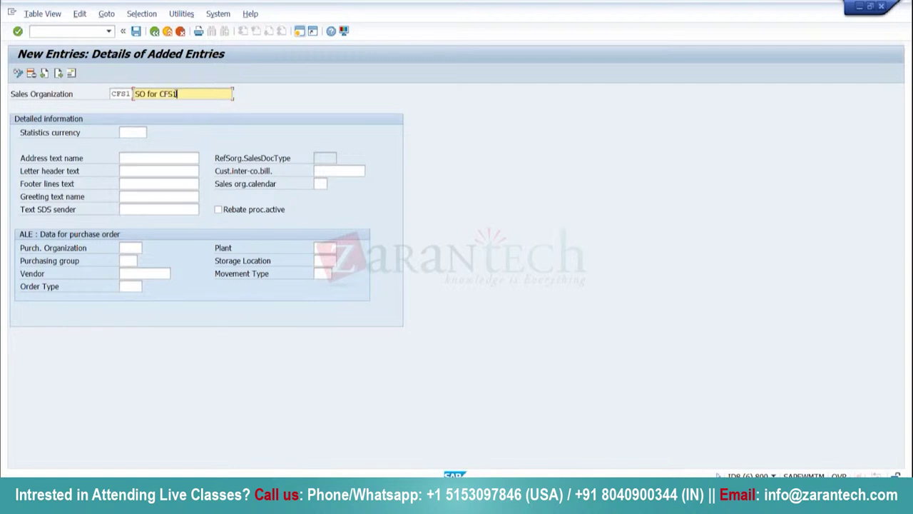
pyautogui.click(123, 133)
pyautogui.write('eur')
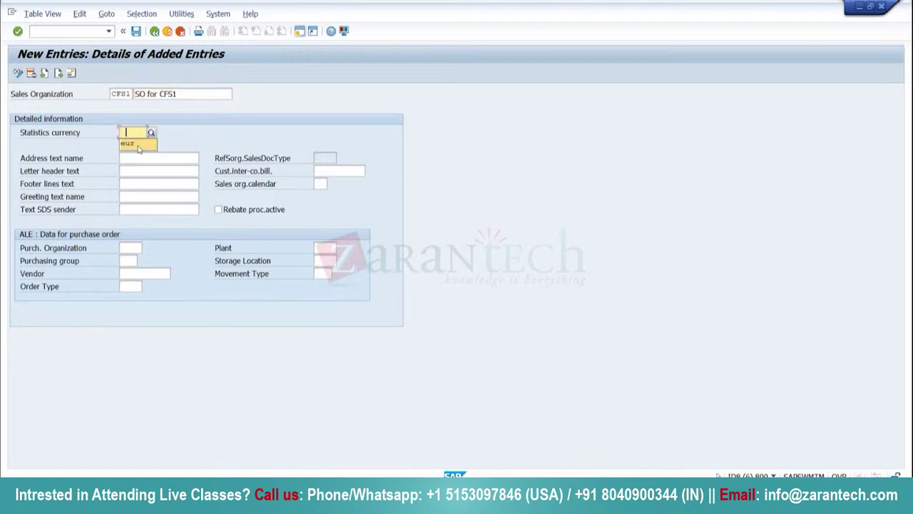
pyautogui.press('Return')
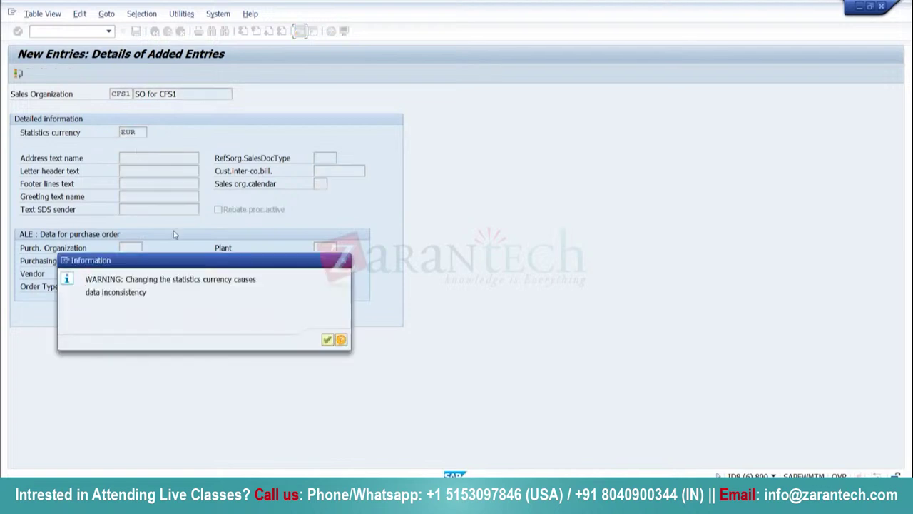
pyautogui.click(327, 340)
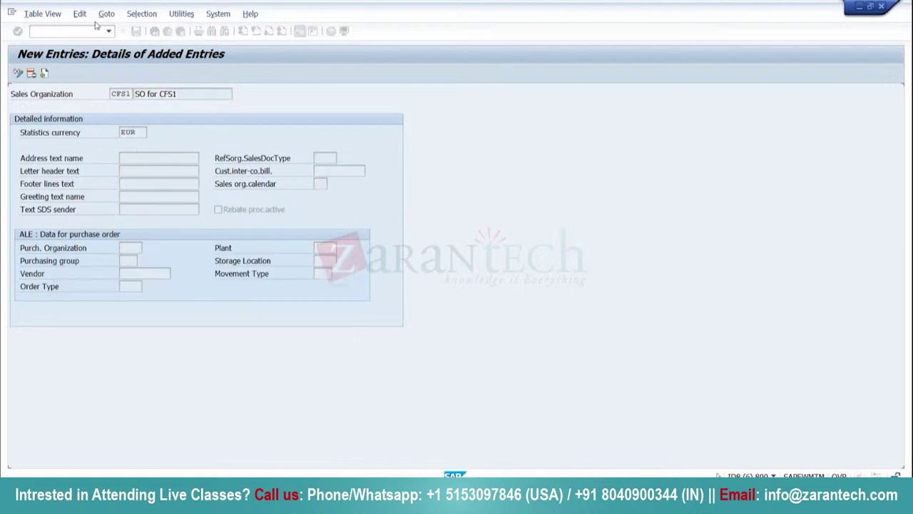
# Save it with address country DE (Germany) under the customizing request, then exit
pyautogui.click(136, 31)
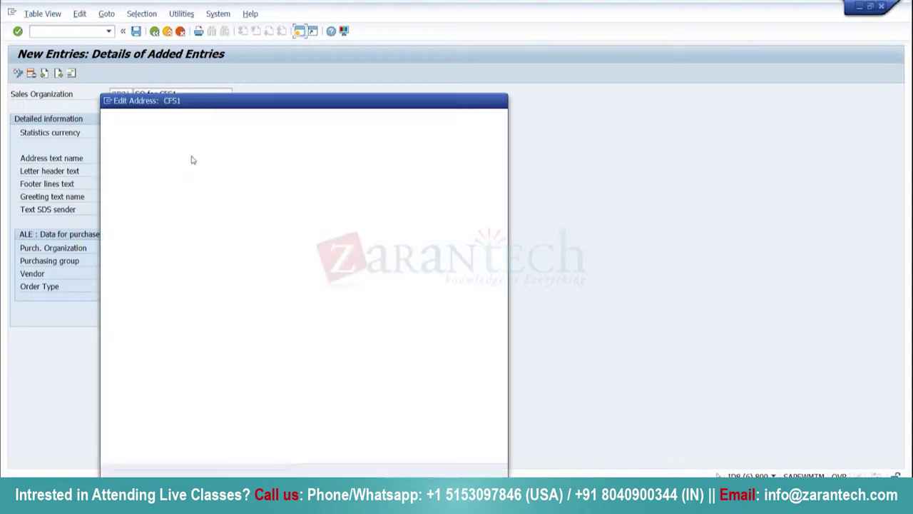
pyautogui.click(211, 260)
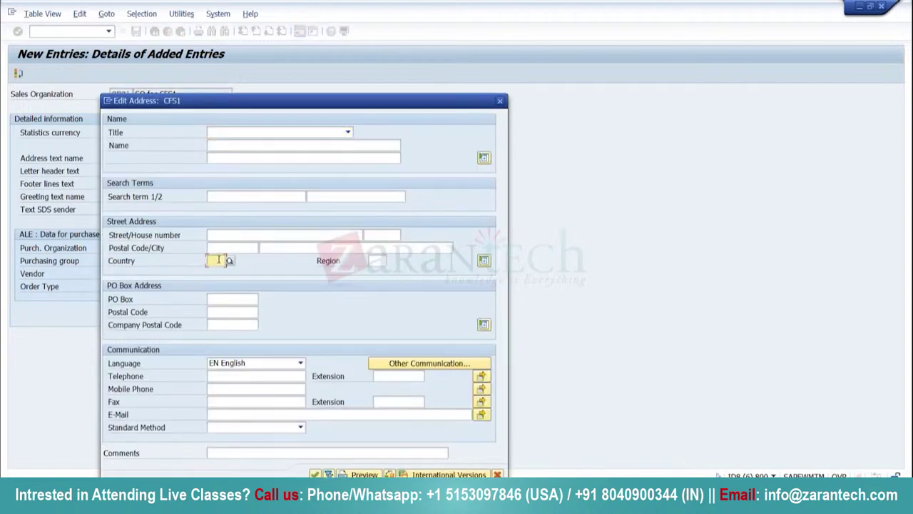
pyautogui.write('De')
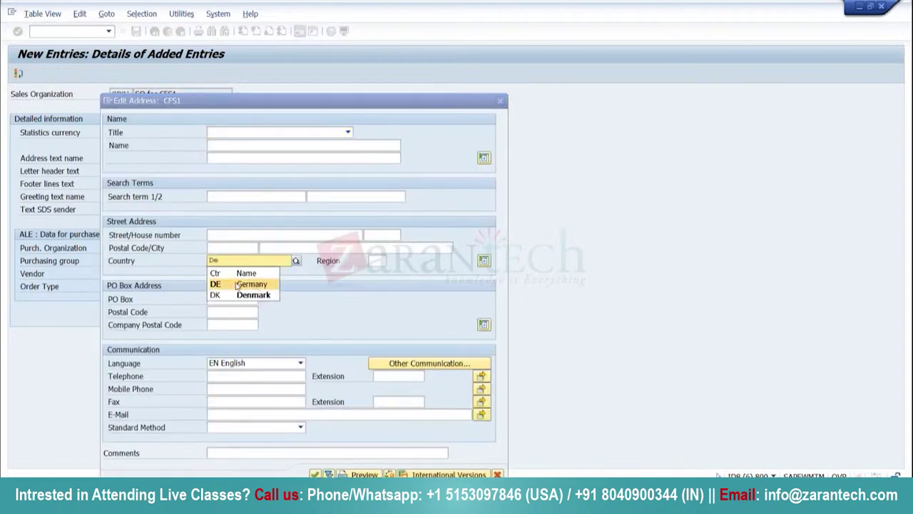
pyautogui.click(239, 283)
pyautogui.press('Return')
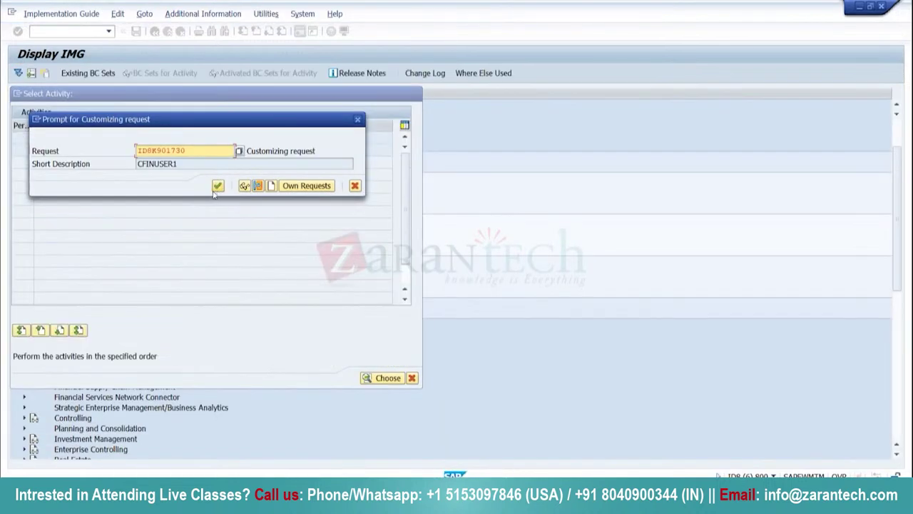
pyautogui.click(218, 187)
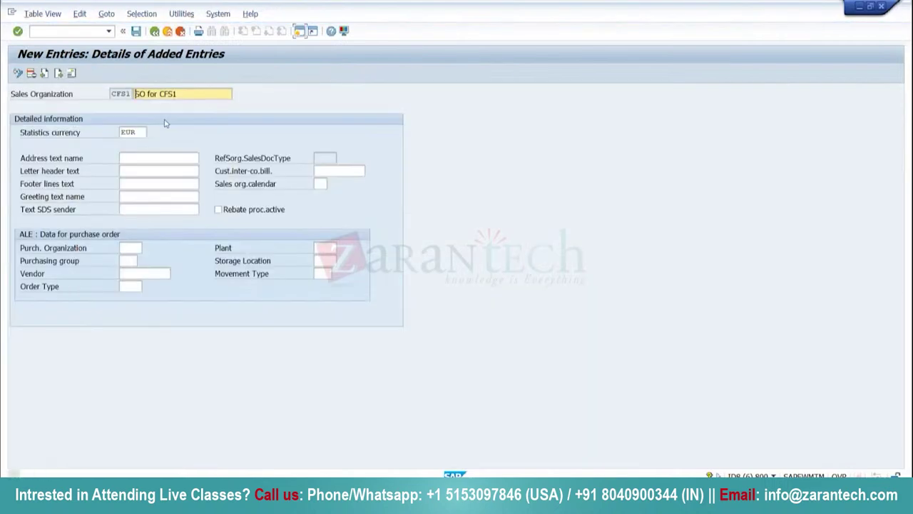
pyautogui.click(154, 32)
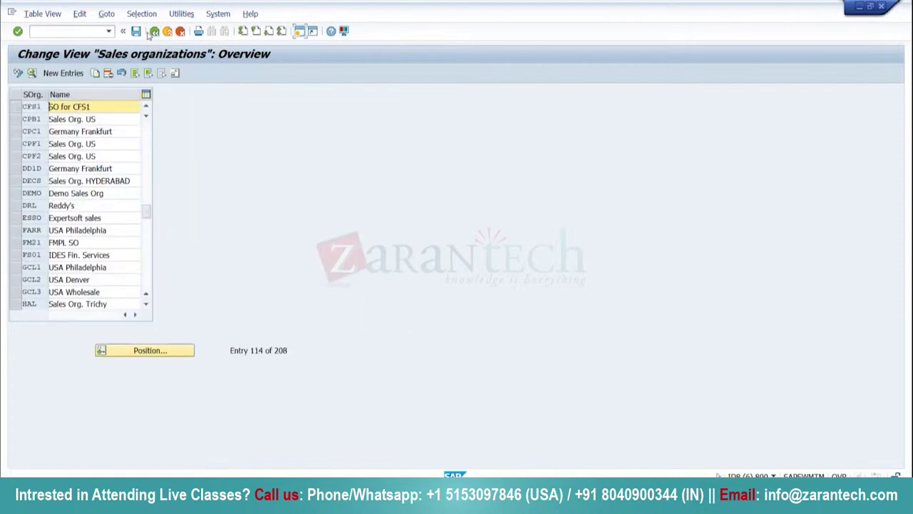
pyautogui.click(154, 32)
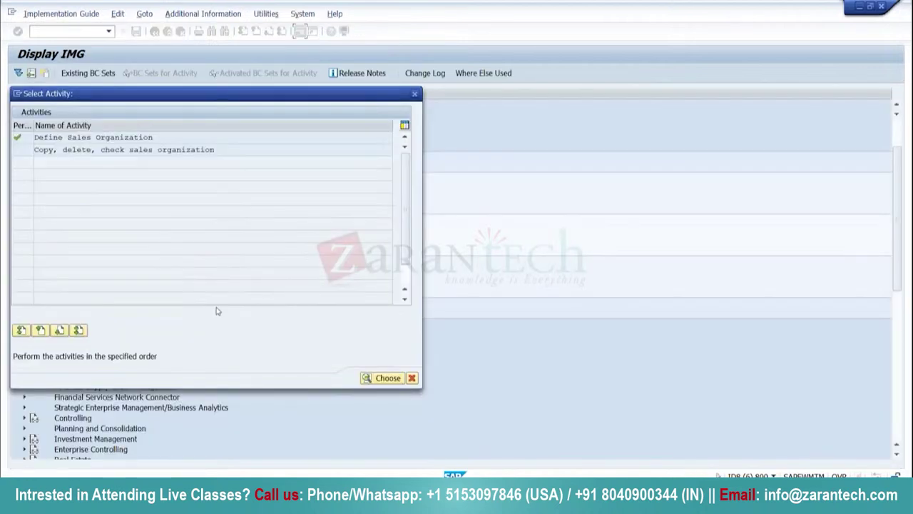
# Add a new distribution channel entry CF named 'DC for CFS1'
pyautogui.click(413, 378)
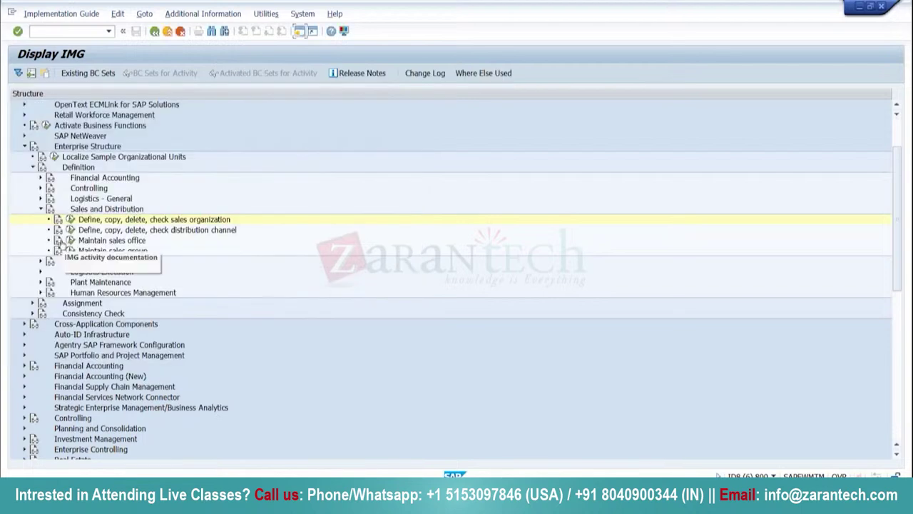
pyautogui.click(70, 230)
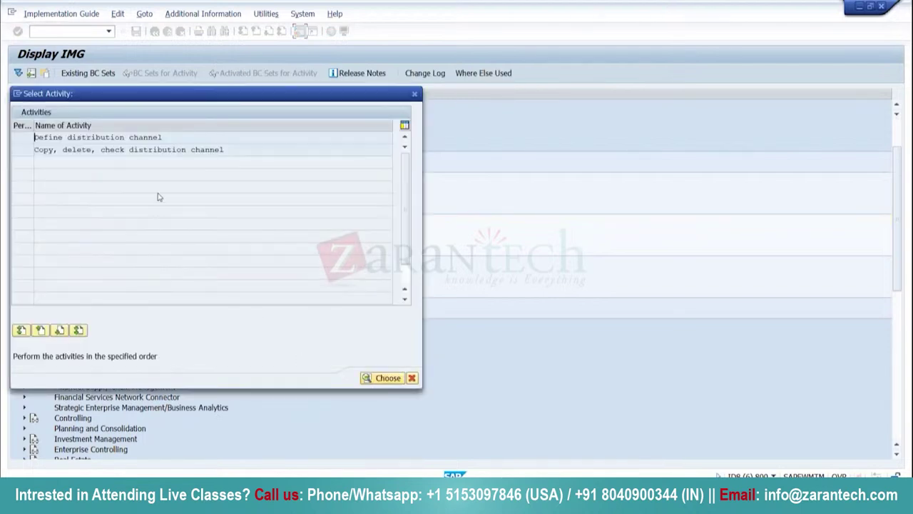
pyautogui.doubleClick(100, 141)
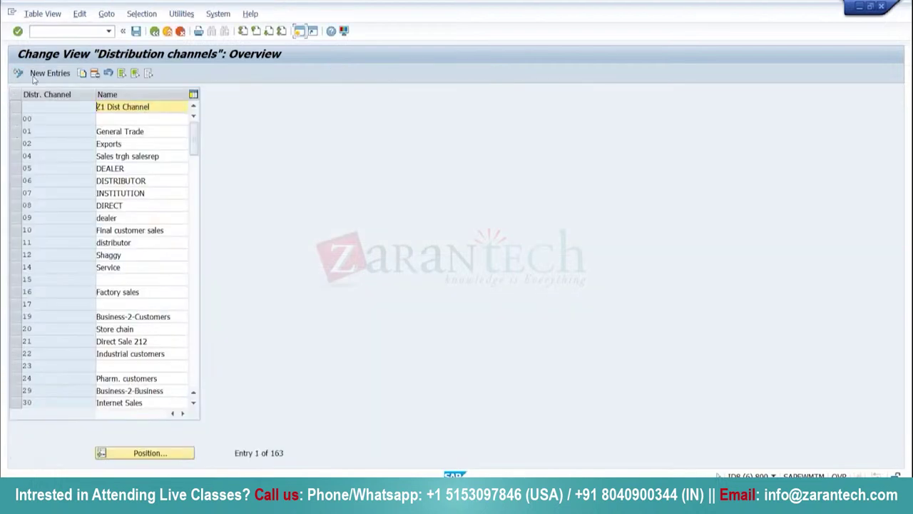
pyautogui.click(40, 73)
pyautogui.write('c')
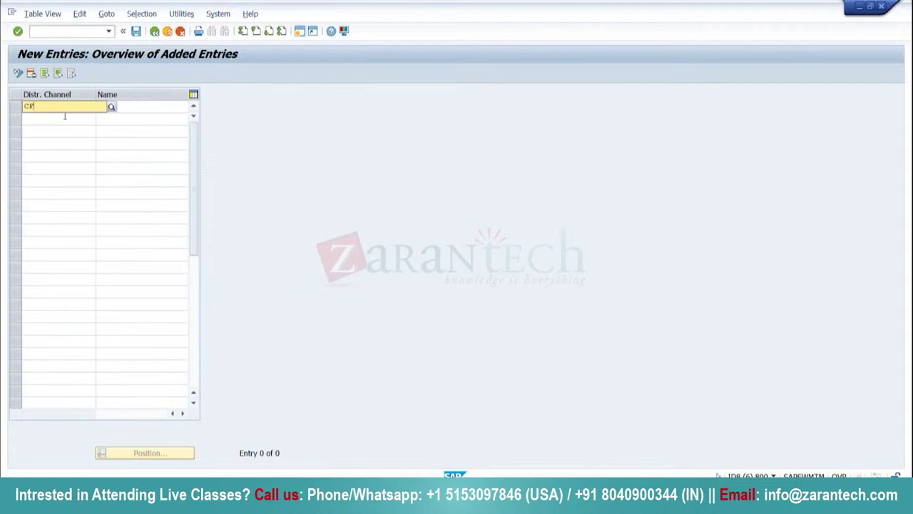
pyautogui.click(131, 108)
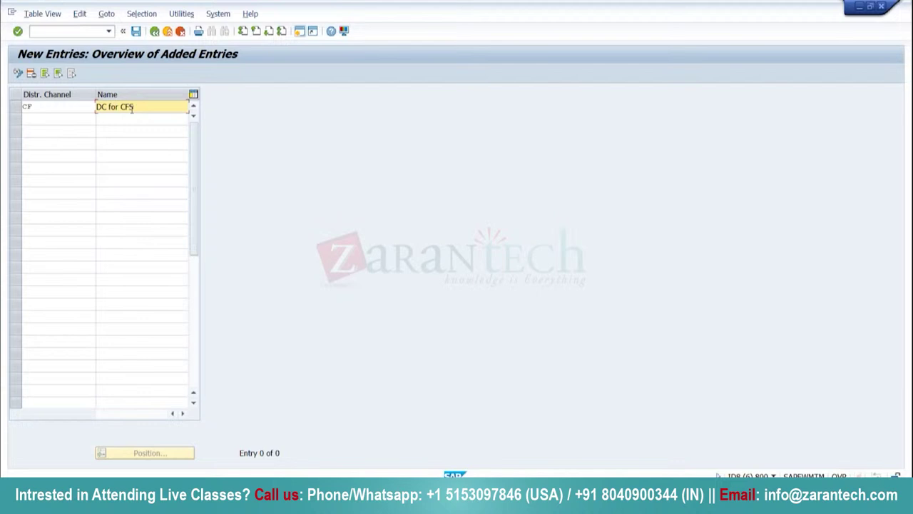
# Save distribution channel CF under the customizing request, then select cell C13 in the test-data sheet
pyautogui.click(135, 31)
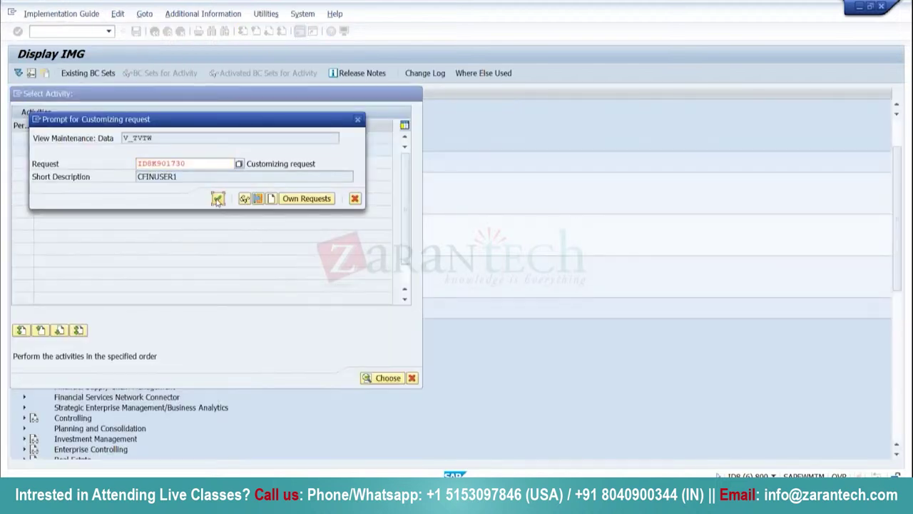
pyautogui.click(218, 198)
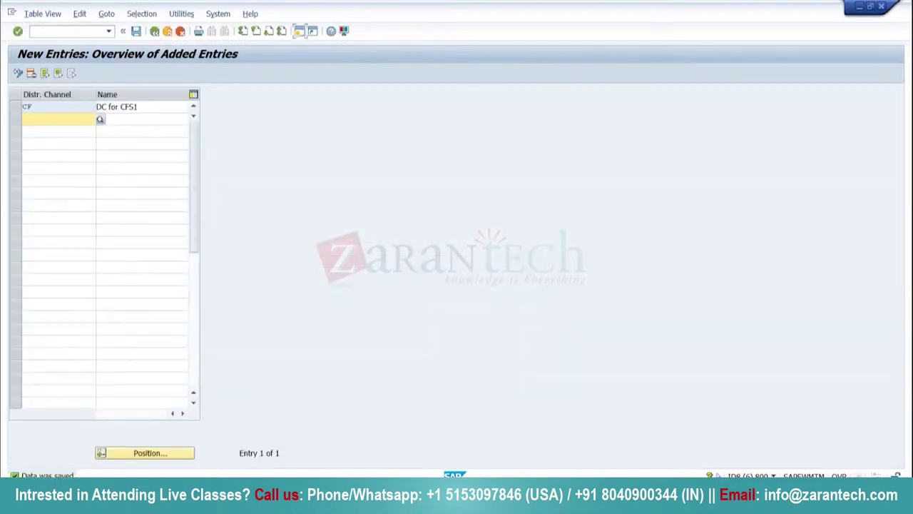
pyautogui.hotkey('alt', 'Tab')
pyautogui.click(170, 303)
# Enter the 'Distribution channel' label in C13 and widen column C to fit it
pyautogui.write('Distr')
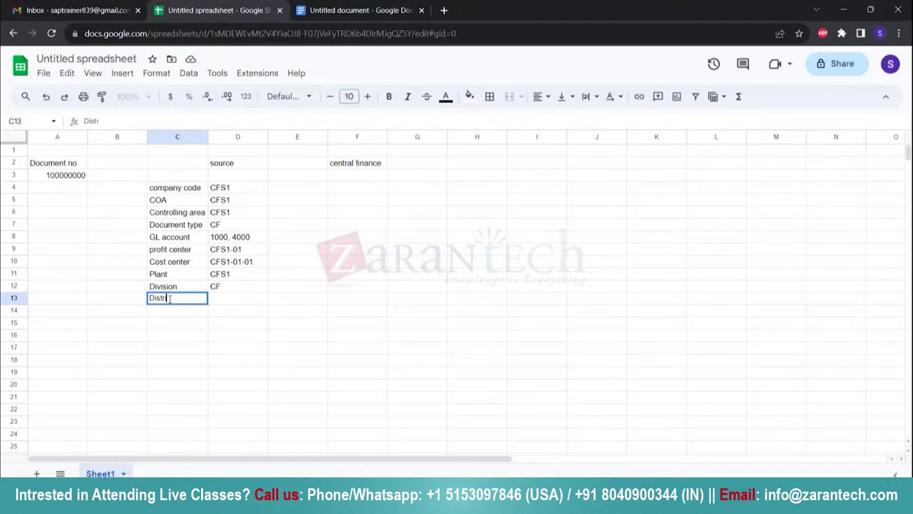
pyautogui.write('ibution channel')
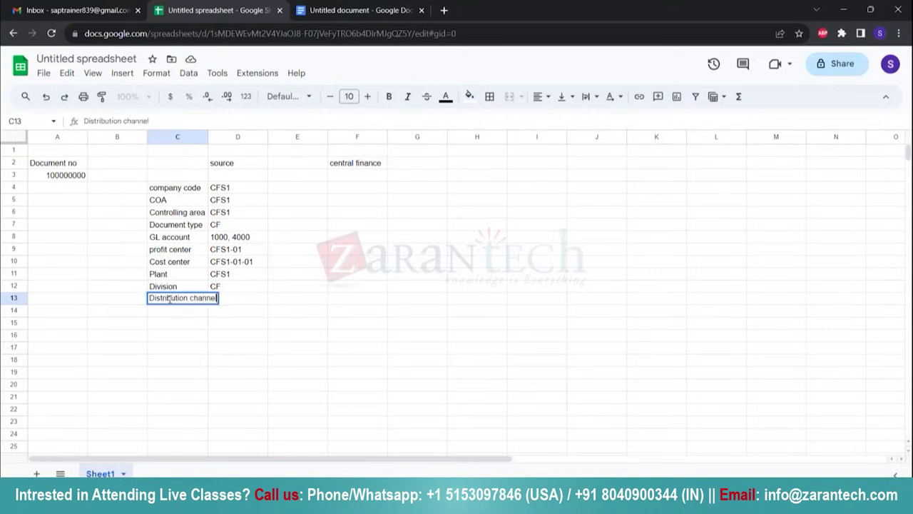
pyautogui.press('Return')
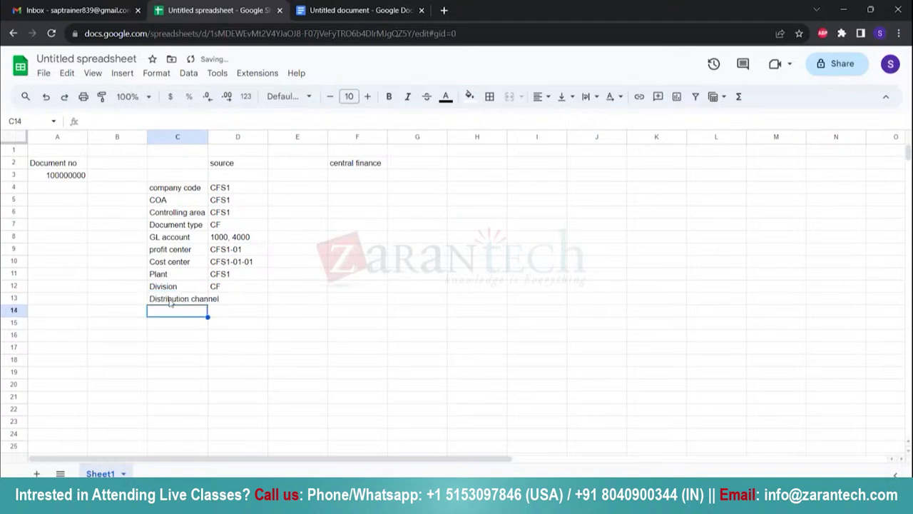
pyautogui.moveTo(207, 136); pyautogui.dragTo(220, 136)
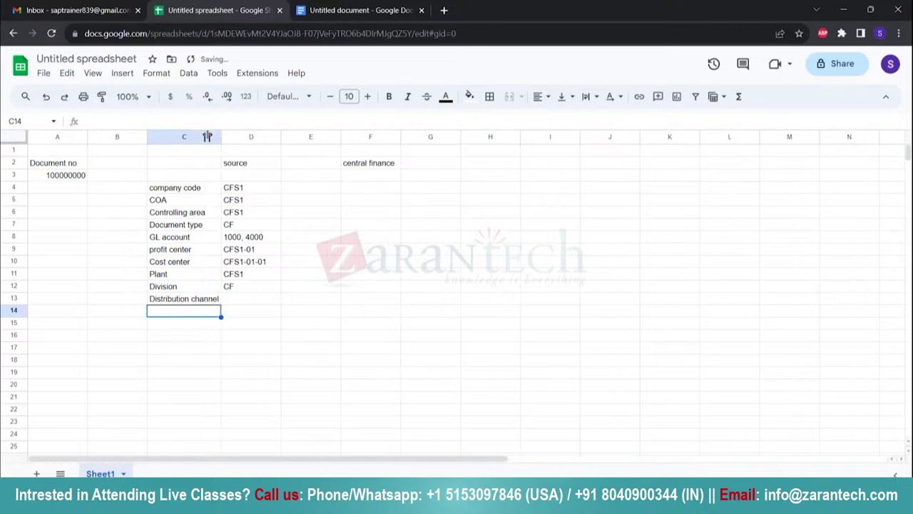
# Enter CF as the distribution channel value in D13
pyautogui.click(264, 301)
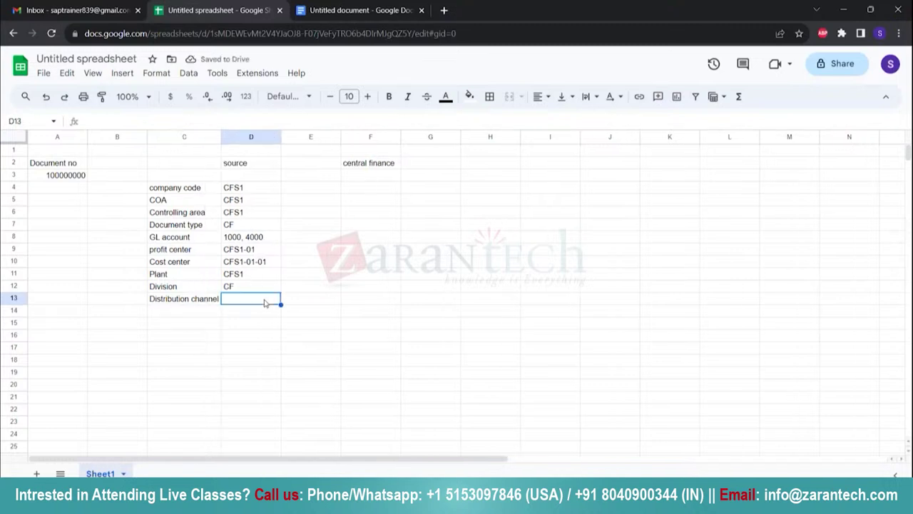
pyautogui.write('CF')
pyautogui.hotkey('alt', 'Tab')
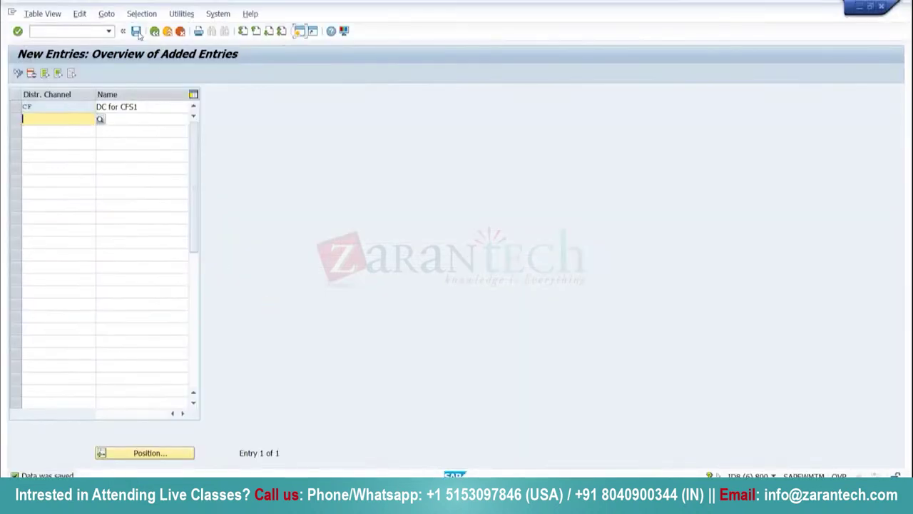
# Leave the distribution channel table and its activity list to return to the Sales and Distribution IMG tree
pyautogui.click(155, 31)
pyautogui.click(155, 31)
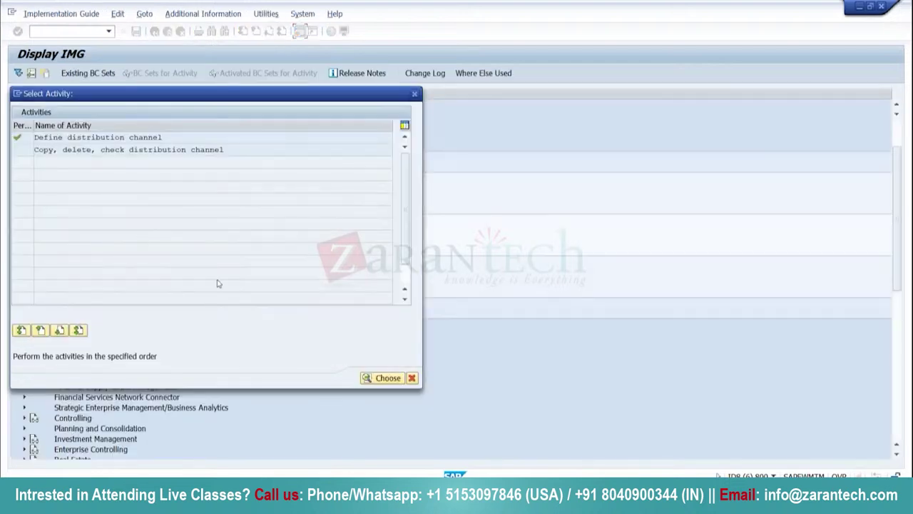
pyautogui.press('Escape')
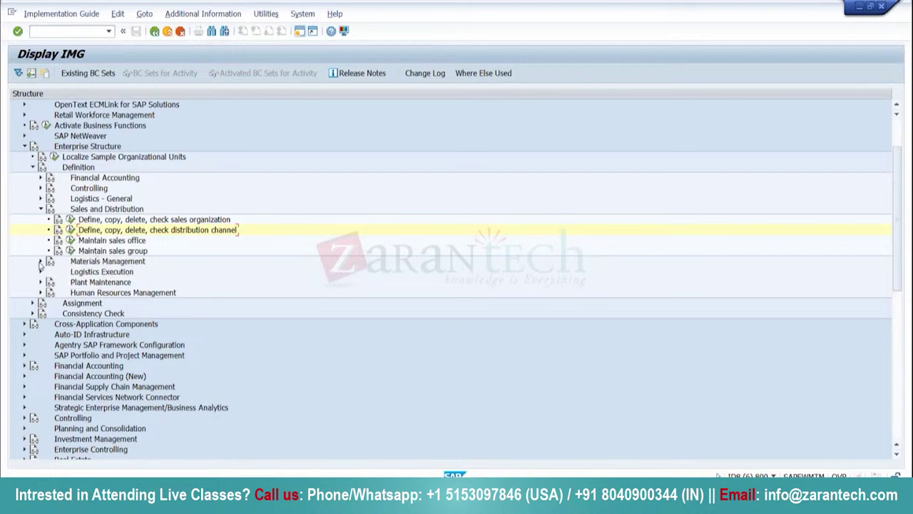
# Open storage location maintenance with plant CFS1 as the work area
pyautogui.click(40, 261)
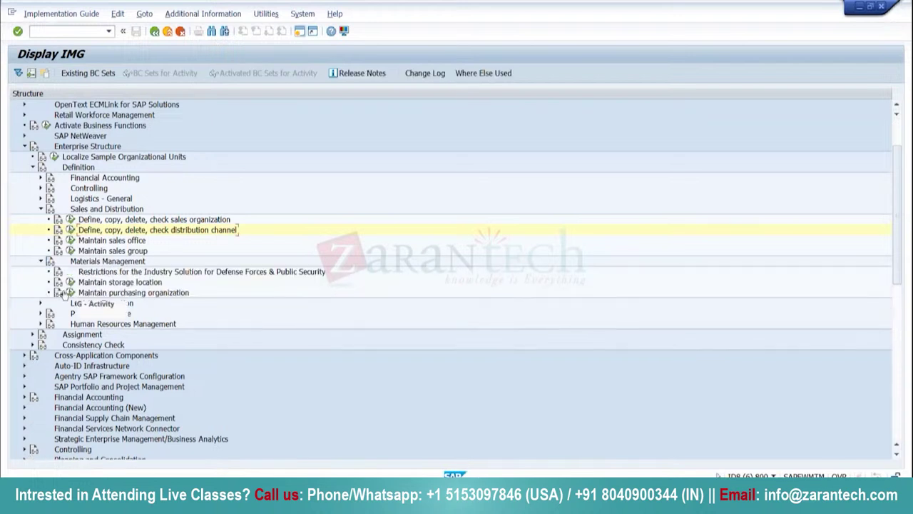
pyautogui.click(71, 282)
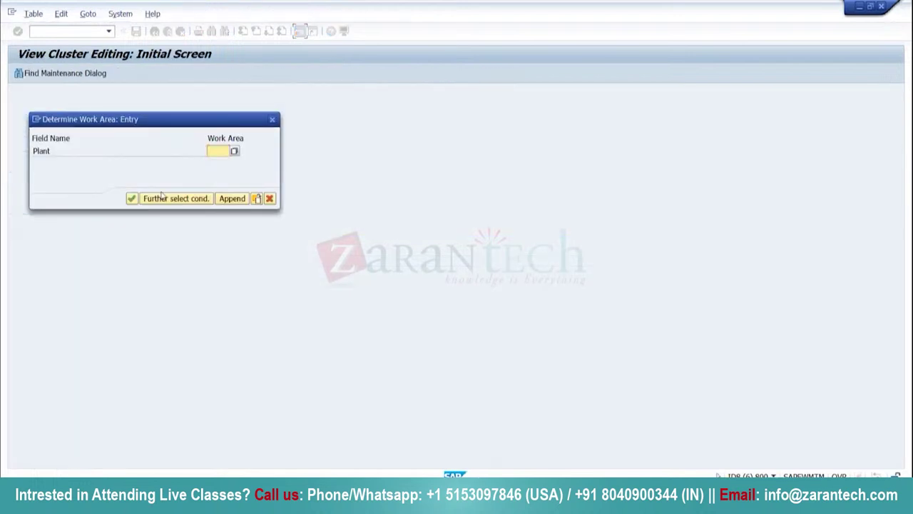
pyautogui.click(217, 149)
pyautogui.write('cr')
pyautogui.press('Return')
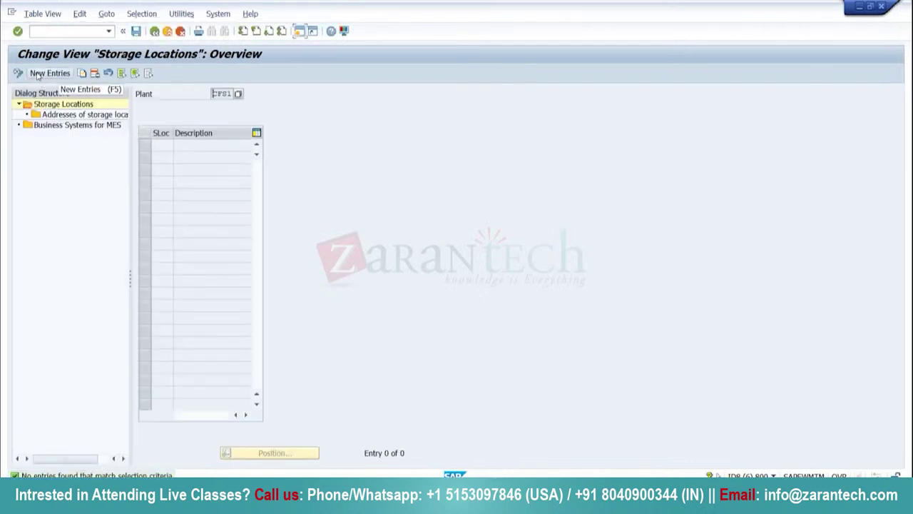
# Add storage location CFS1 'SL for CFS1', save it under the customizing request, then open purchasing organizations
pyautogui.click(50, 74)
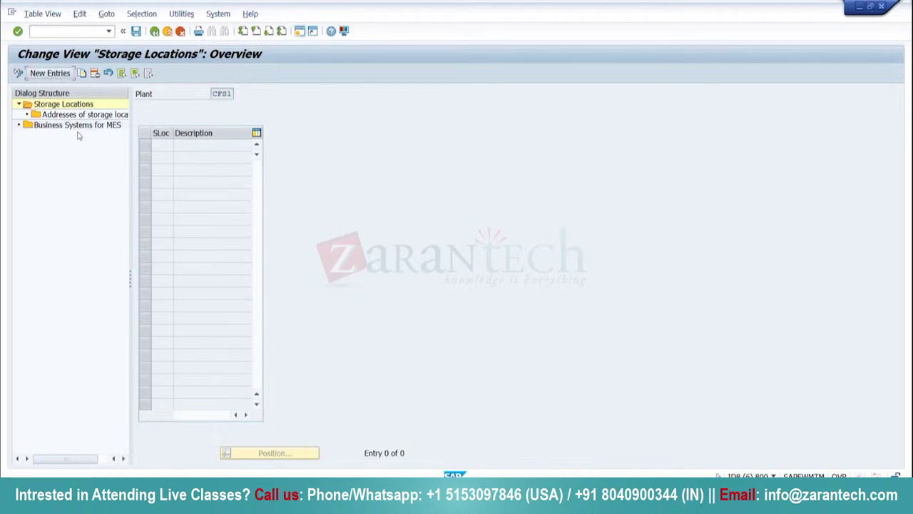
pyautogui.write('CFS1')
pyautogui.click(197, 143)
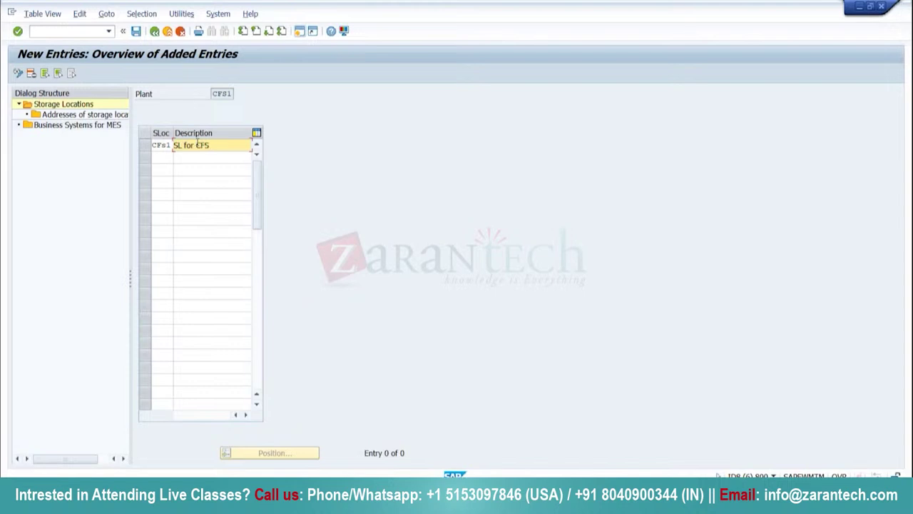
pyautogui.write('1')
pyautogui.click(137, 32)
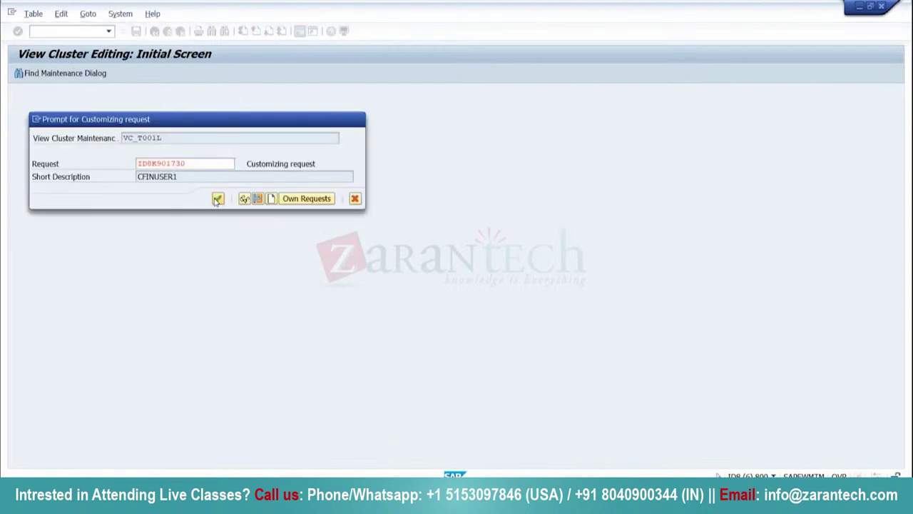
pyautogui.click(218, 198)
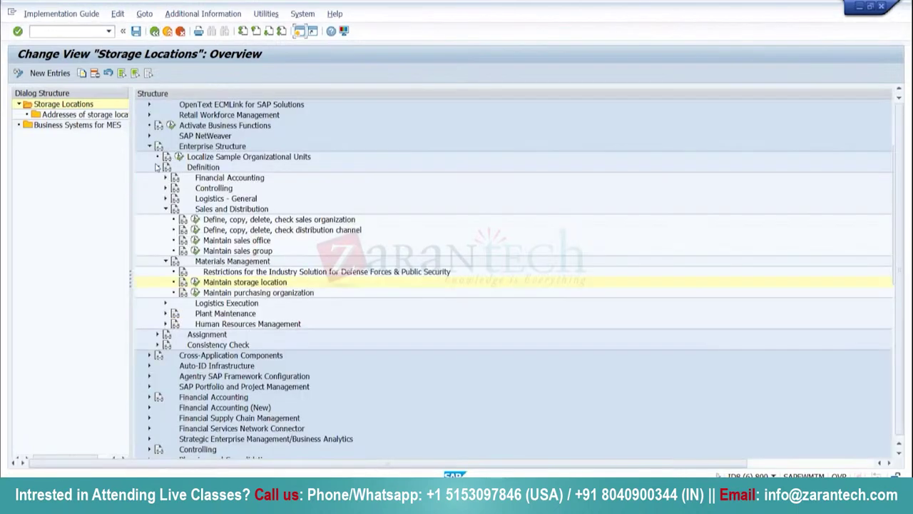
pyautogui.click(71, 292)
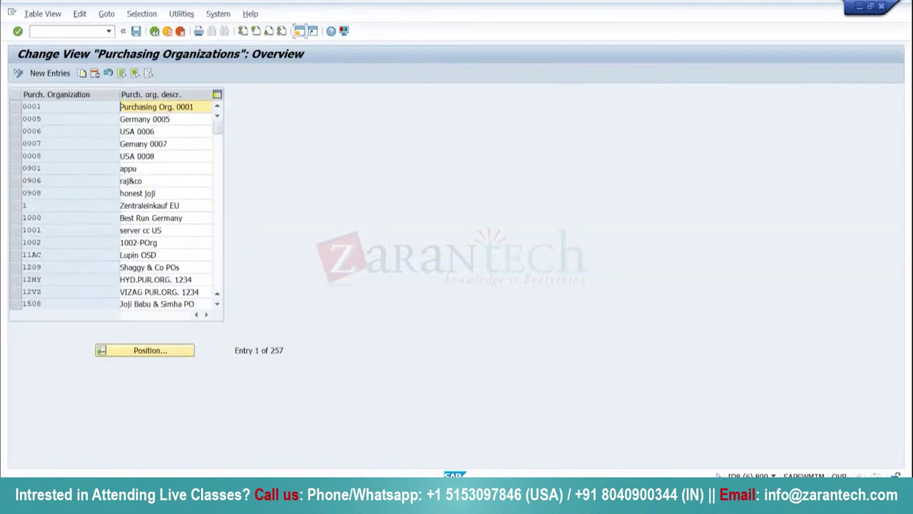
pyautogui.click(185, 315)
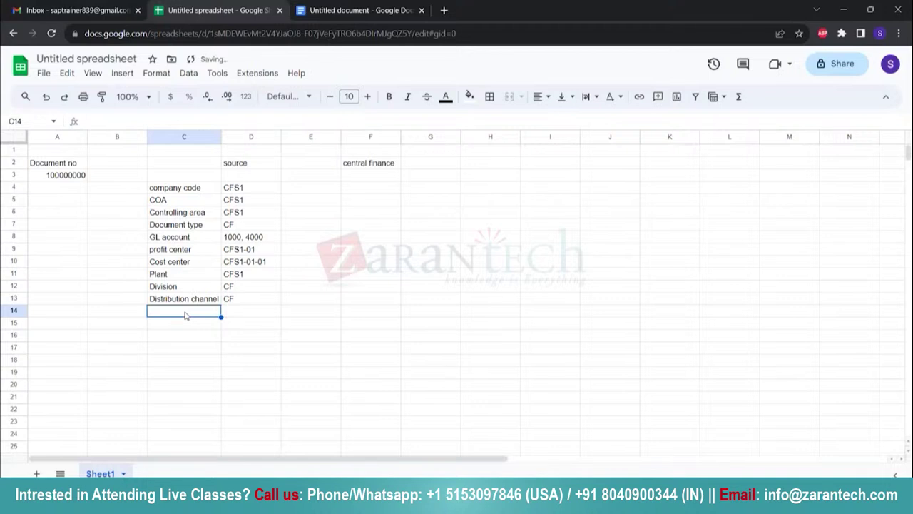
# Enter the label 'Storage location' in C14 and the value CFS1 in D14
pyautogui.write('Slocat')
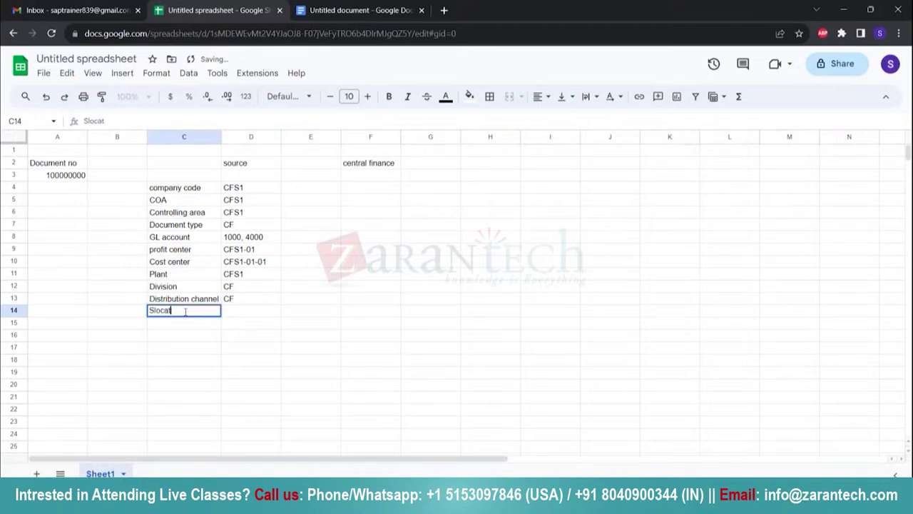
pyautogui.press('BackSpace')
pyautogui.press('BackSpace')
pyautogui.press('BackSpace')
pyautogui.press('BackSpace')
pyautogui.press('BackSpace')
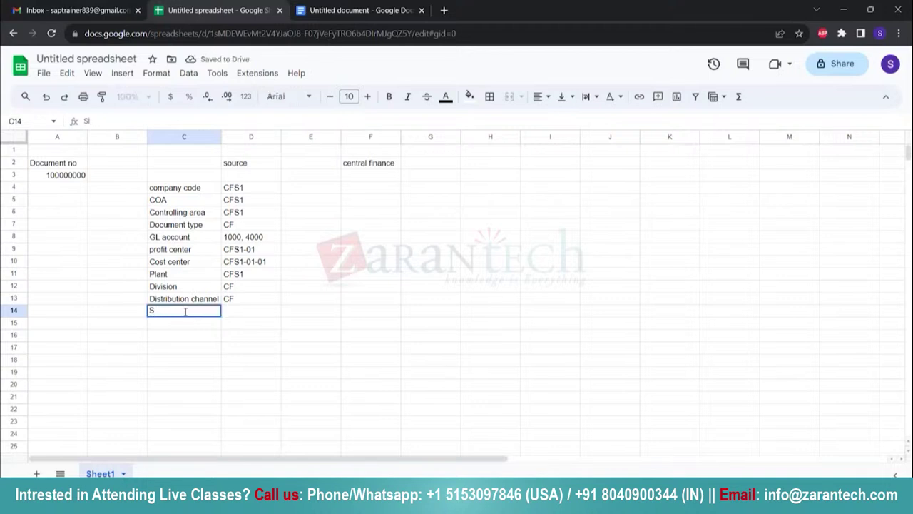
pyautogui.write('torange')
pyautogui.press('BackSpace')
pyautogui.press('BackSpace')
pyautogui.press('BackSpace')
pyautogui.press('BackSpace')
pyautogui.write('ge location')
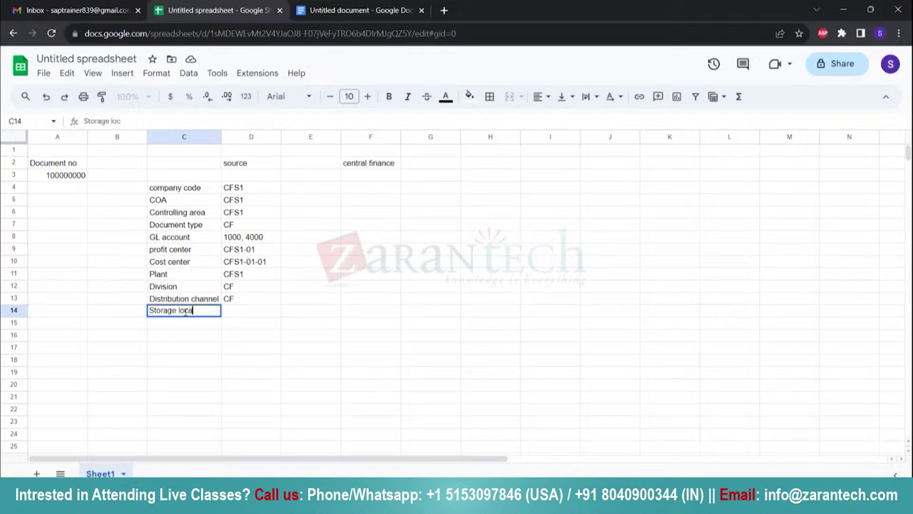
pyautogui.click(240, 315)
pyautogui.write('CFS1')
pyautogui.press('BackSpace')
pyautogui.press('BackSpace')
pyautogui.write('S1')
pyautogui.press('Return')
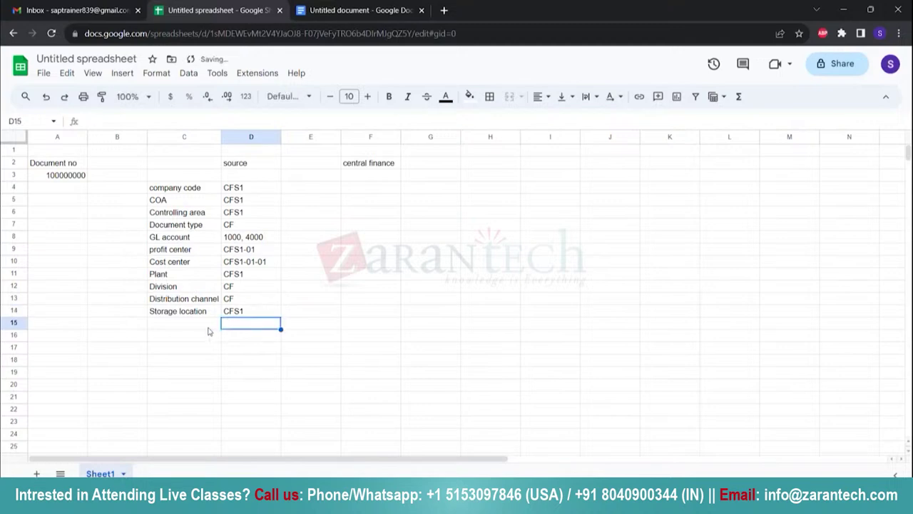
pyautogui.click(210, 329)
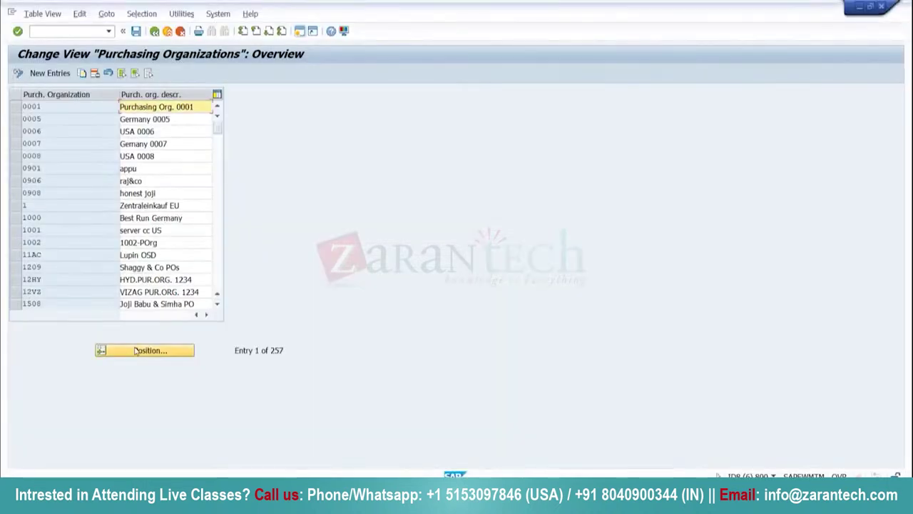
# Create purchasing organization CFS1 described 'PO for CFS1' and save it to the customizing request
pyautogui.click(56, 74)
pyautogui.write('CFS1')
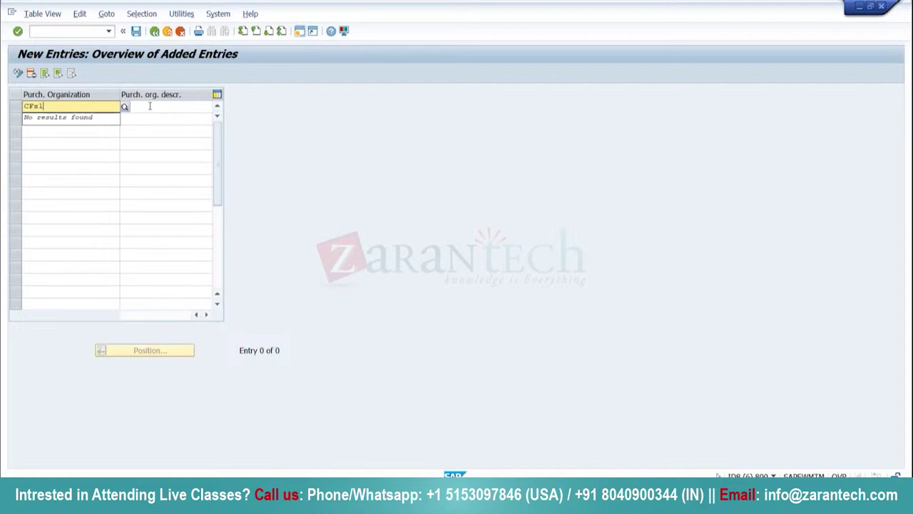
pyautogui.click(150, 106)
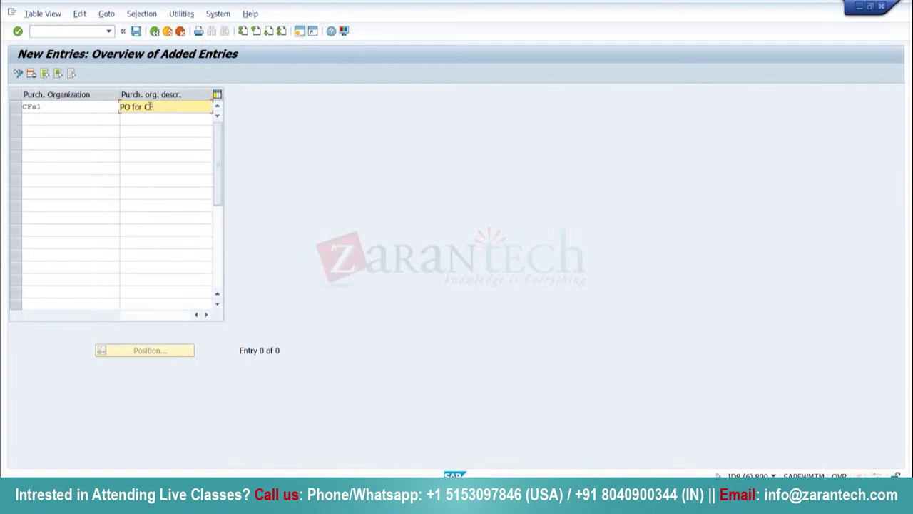
pyautogui.click(136, 30)
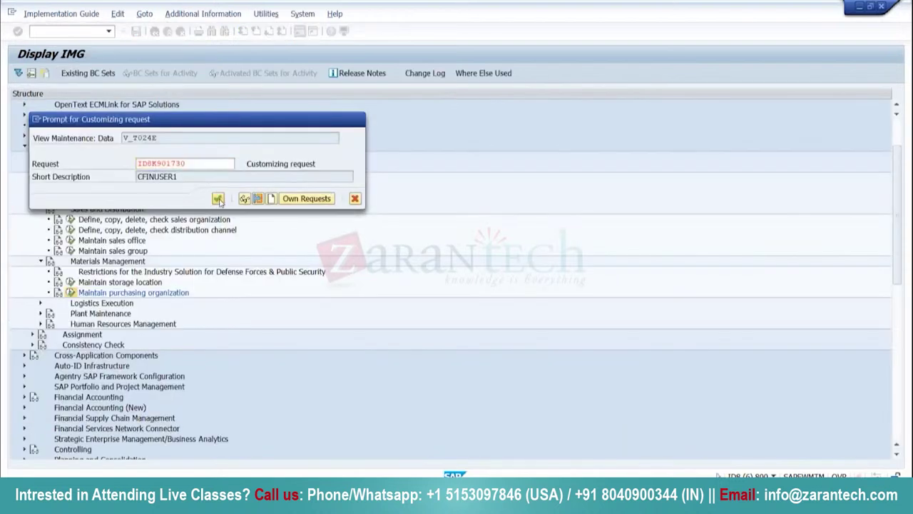
pyautogui.press('Return')
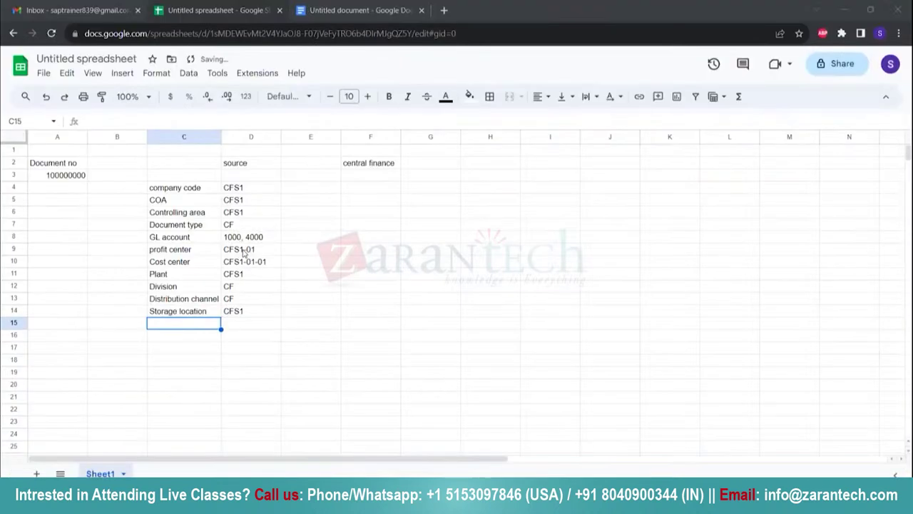
pyautogui.click(162, 323)
# Enter 'purchase org' in C15 and CFS1 in D15
pyautogui.write('purcha')
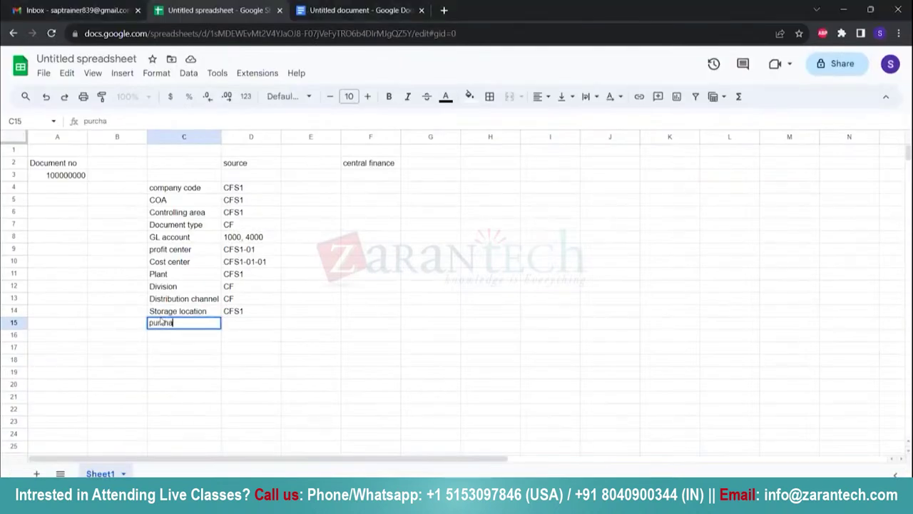
pyautogui.write('se org fi')
pyautogui.press('BackSpace')
pyautogui.press('BackSpace')
pyautogui.press('BackSpace')
pyautogui.press('Tab')
pyautogui.write('CFs1')
pyautogui.press('BackSpace')
pyautogui.press('BackSpace')
pyautogui.write('S1')
pyautogui.press('Return')
pyautogui.hotkey('alt', 'Tab')
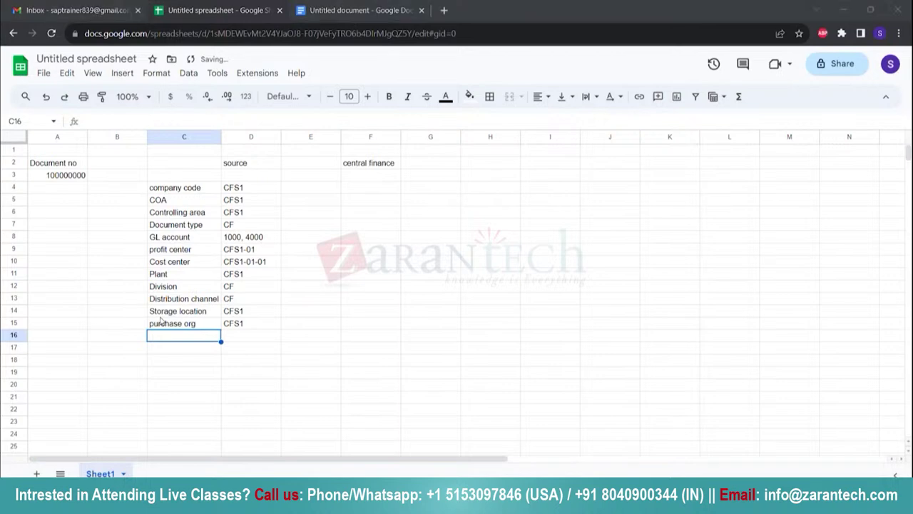
# Save the purchasing organization and open Define shipping point under Logistics Execution
pyautogui.click(135, 31)
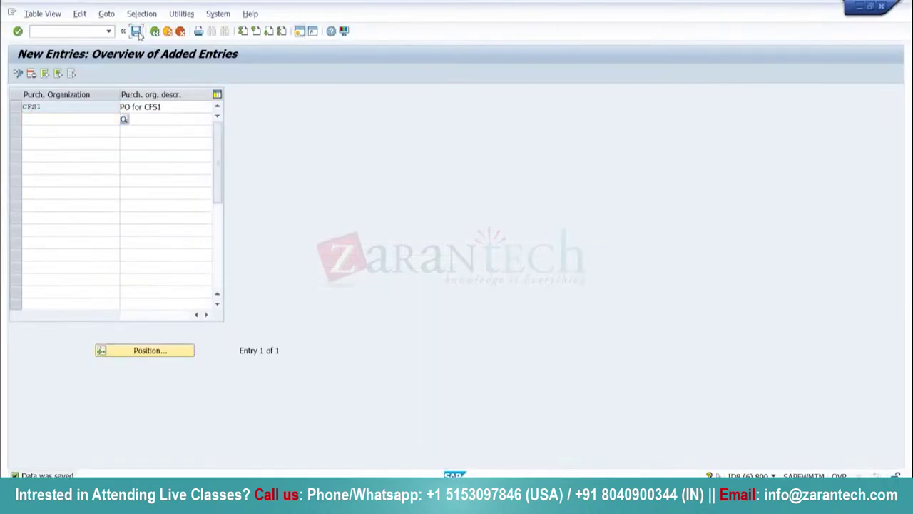
pyautogui.click(155, 31)
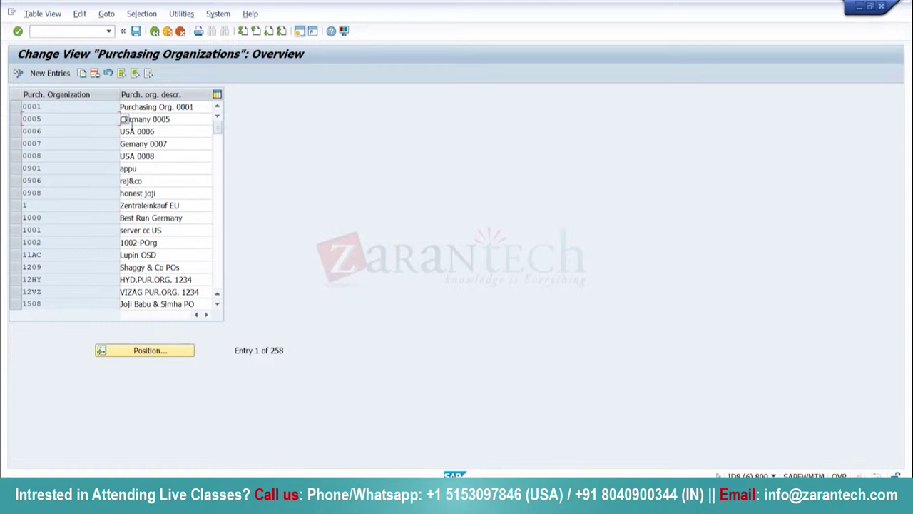
pyautogui.click(155, 32)
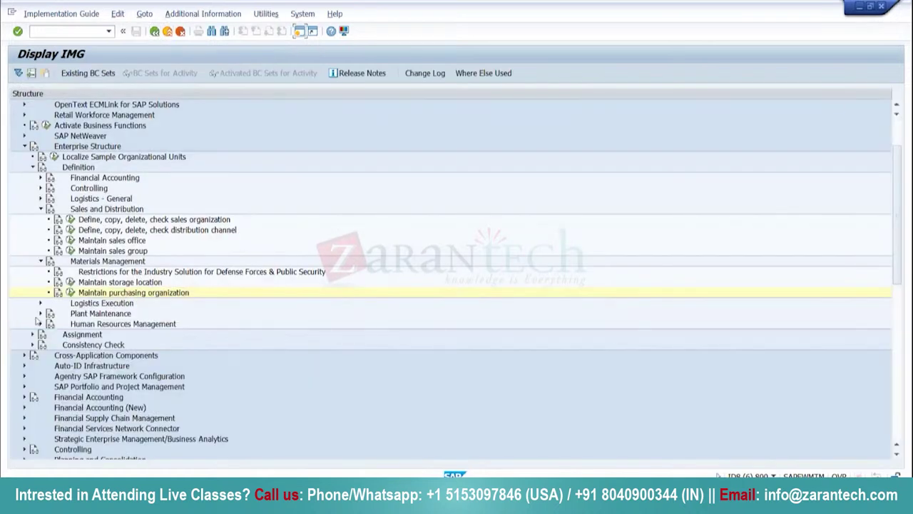
pyautogui.click(41, 302)
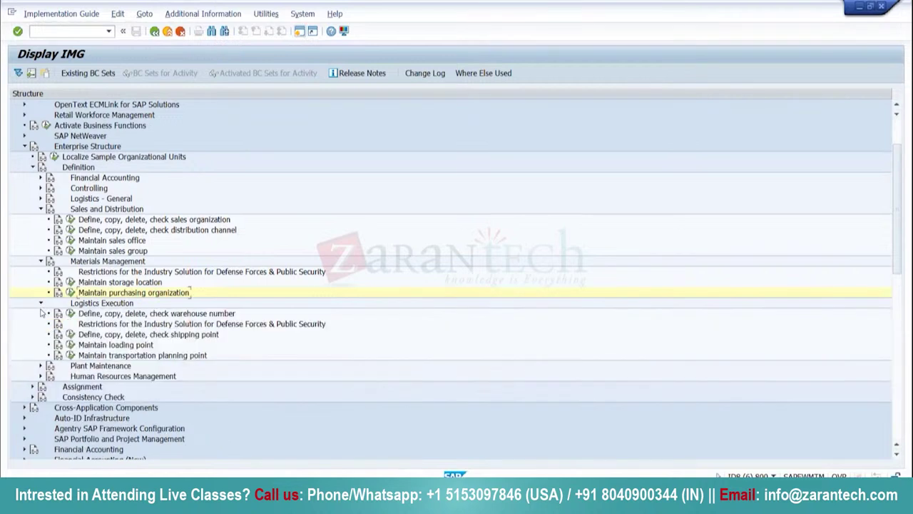
pyautogui.scroll(-1, 40, 312)
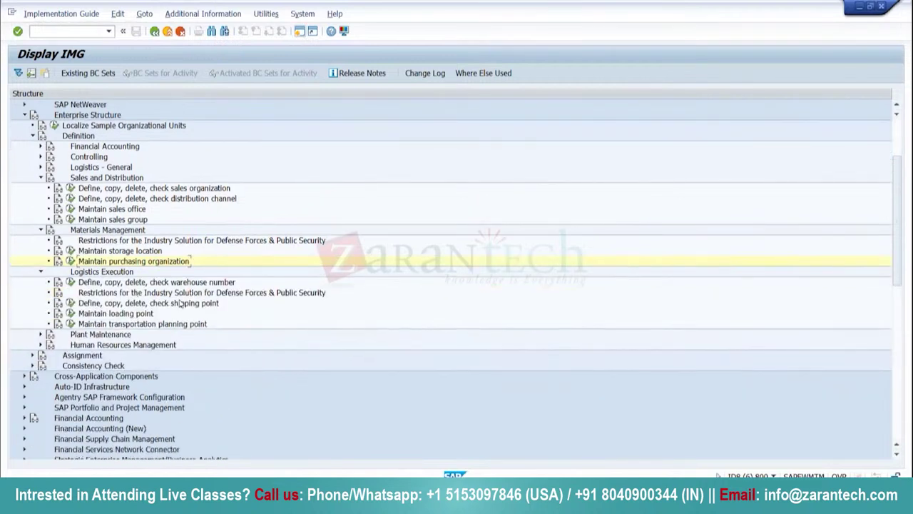
pyautogui.click(71, 303)
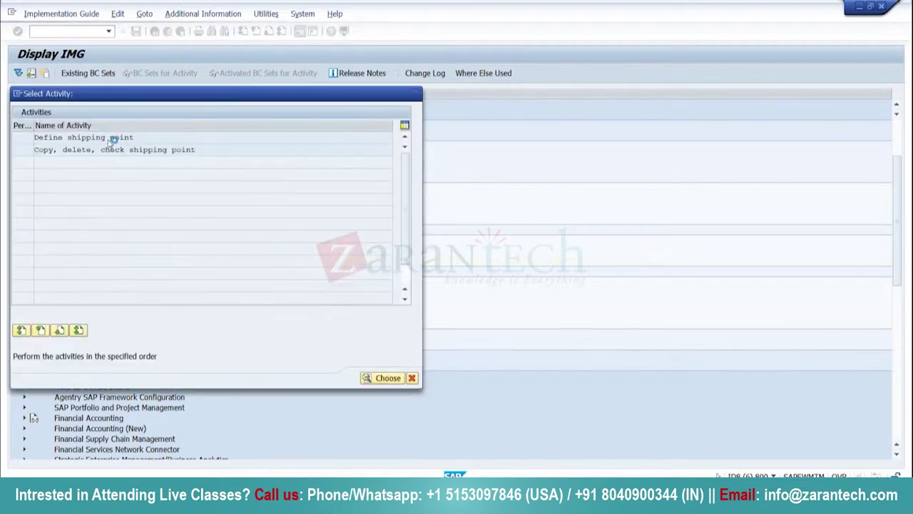
pyautogui.doubleClick(113, 137)
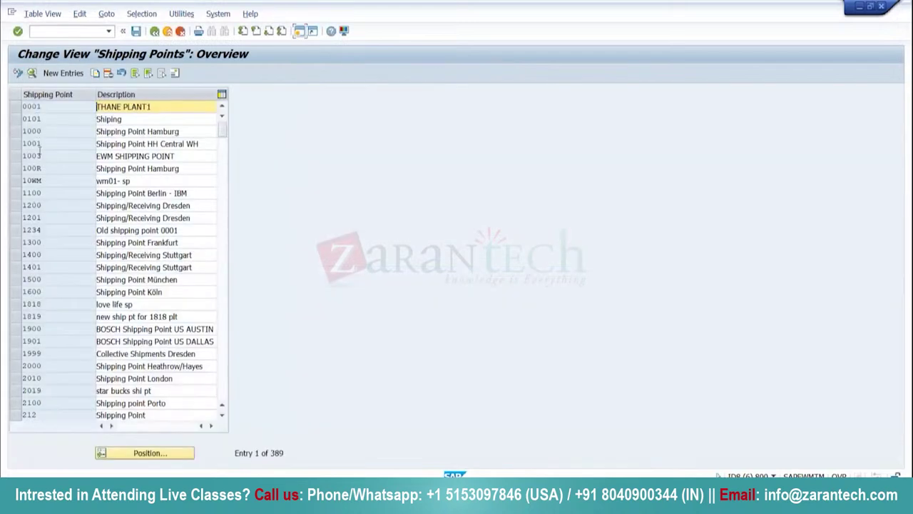
# Create shipping point CFS1, 'Shipping Point for CFS1', with factory calendar 01
pyautogui.click(68, 74)
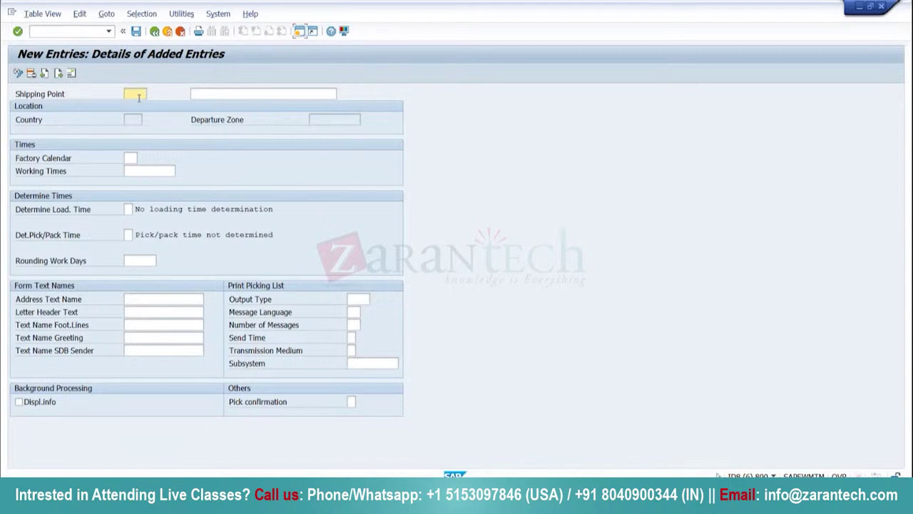
pyautogui.write('CFs1')
pyautogui.click(210, 93)
pyautogui.write('Shipping Point')
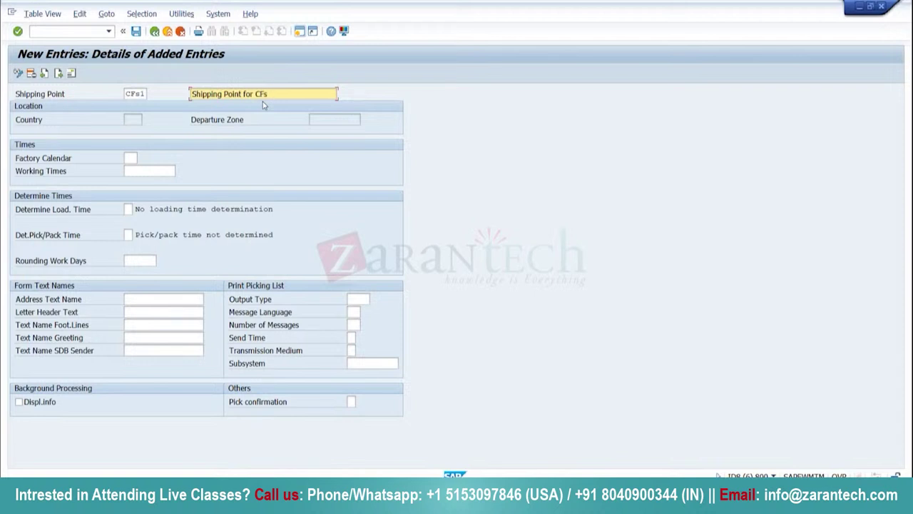
pyautogui.press('Return')
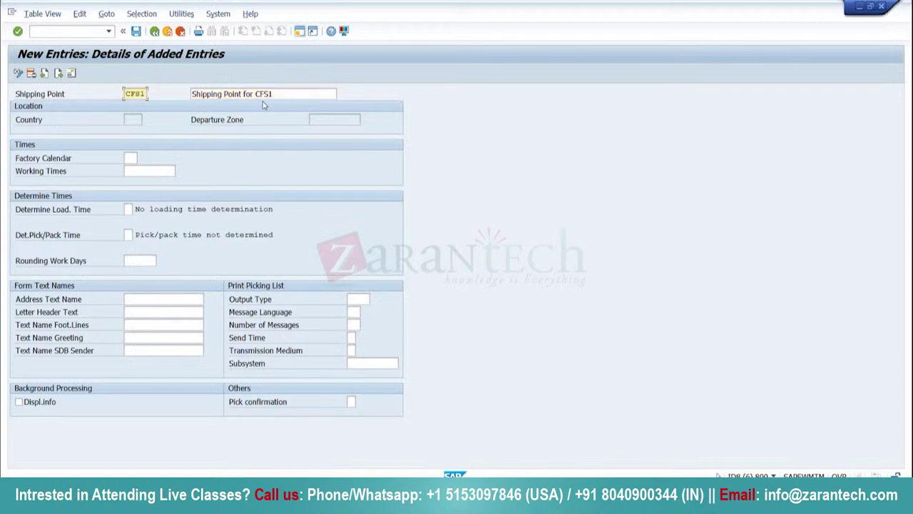
pyautogui.click(129, 158)
pyautogui.click(141, 158)
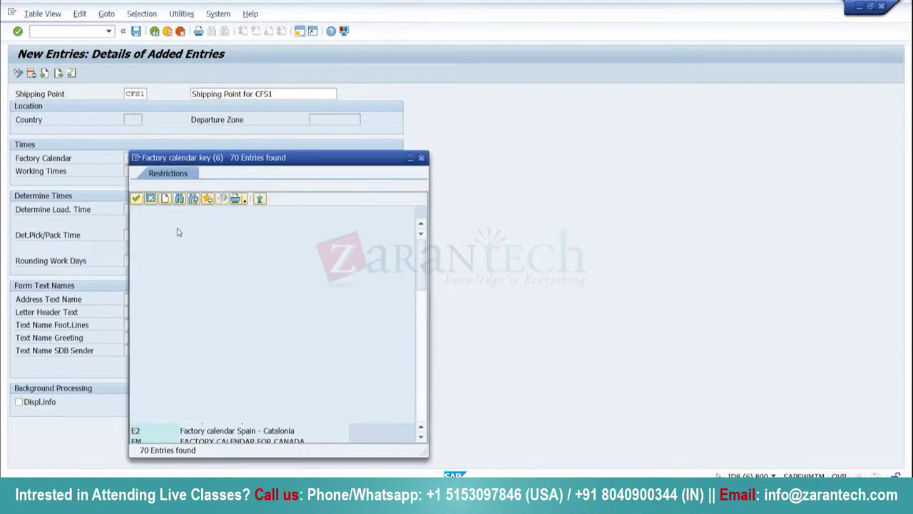
pyautogui.doubleClick(210, 225)
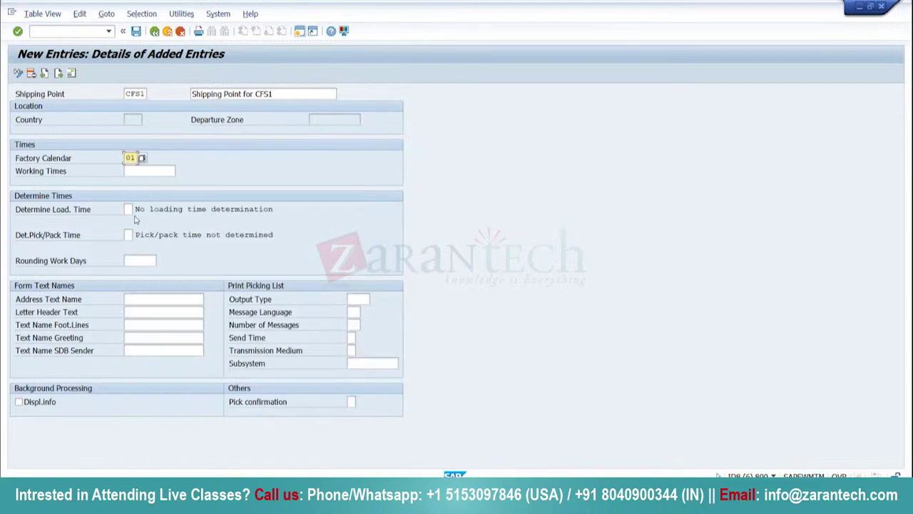
# Set the address country to DE, save the shipping point, and type 'Shipping point' in the spreadsheet
pyautogui.click(135, 31)
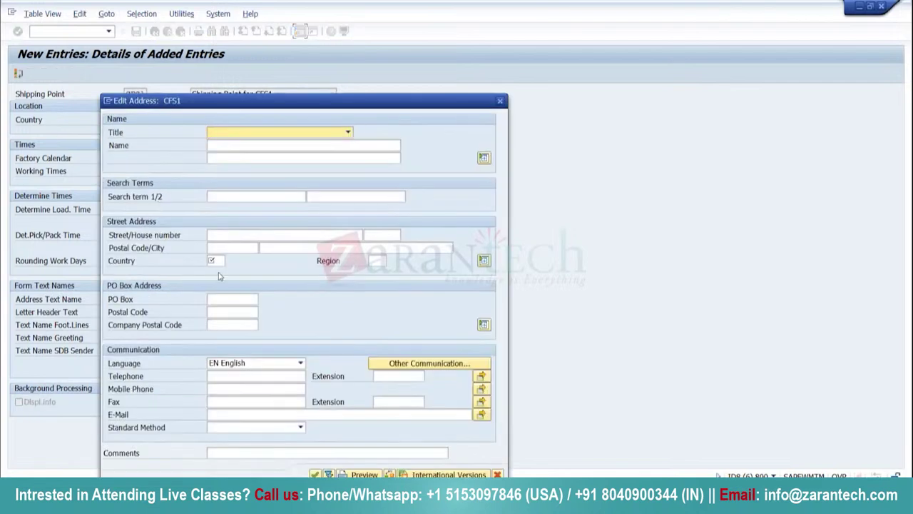
pyautogui.click(218, 261)
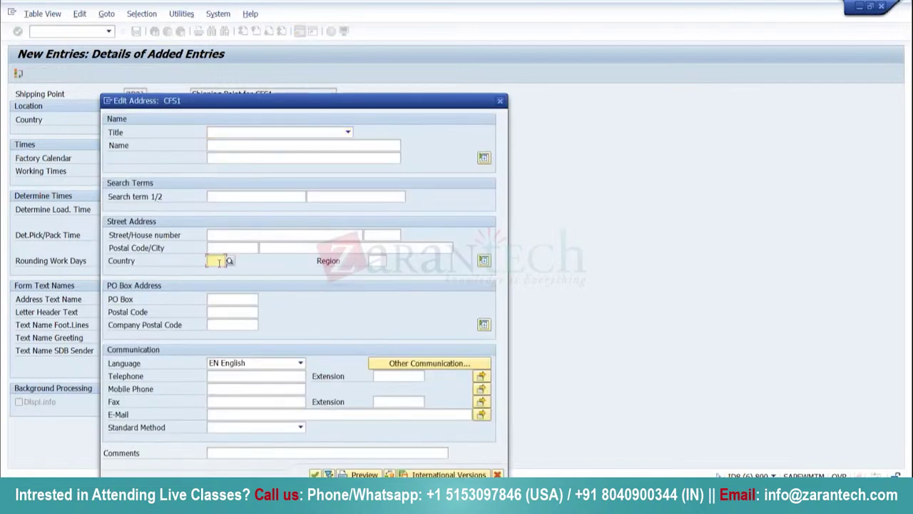
pyautogui.write('de')
pyautogui.click(232, 282)
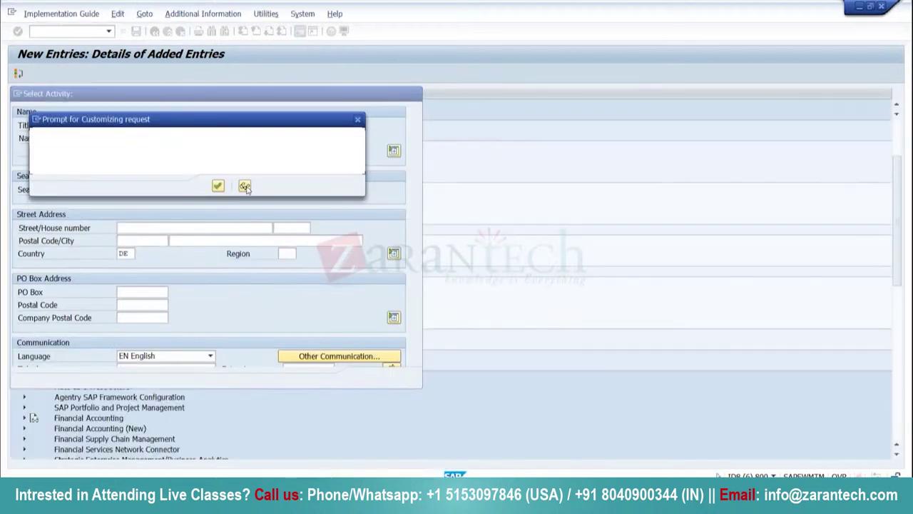
pyautogui.click(219, 186)
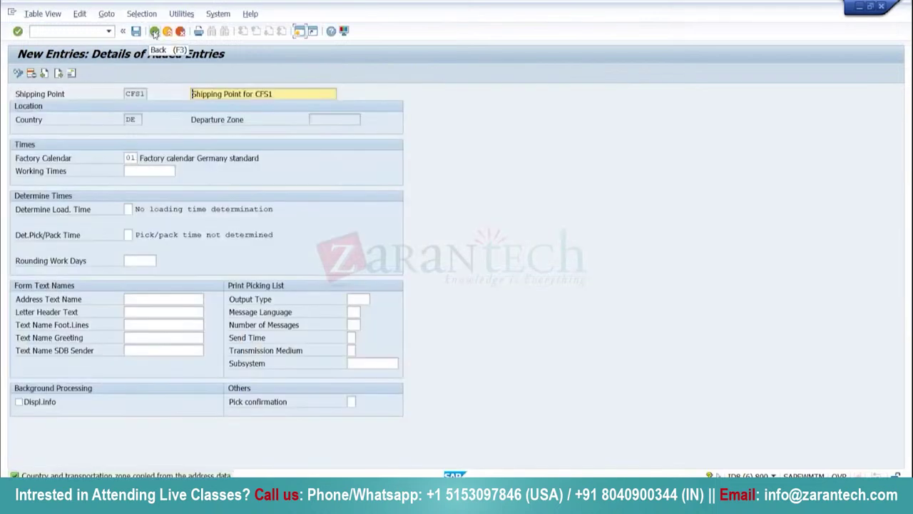
pyautogui.click(155, 32)
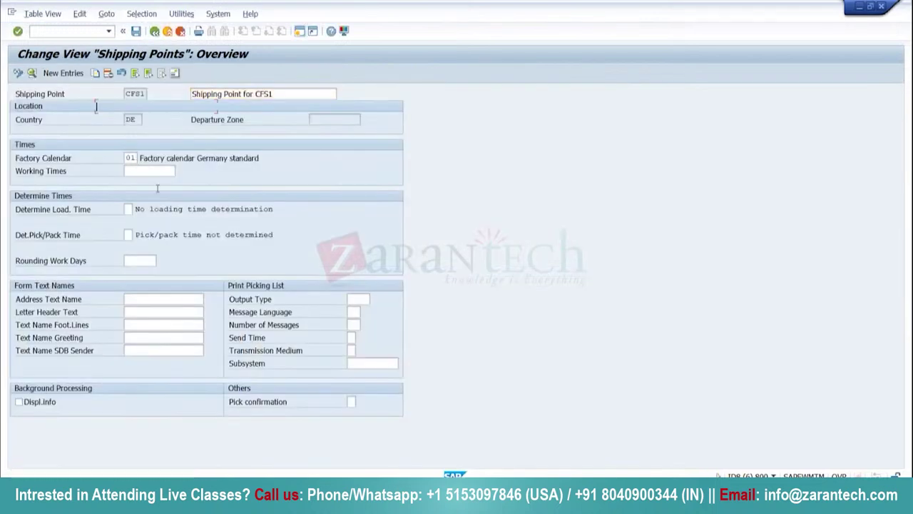
pyautogui.click(155, 33)
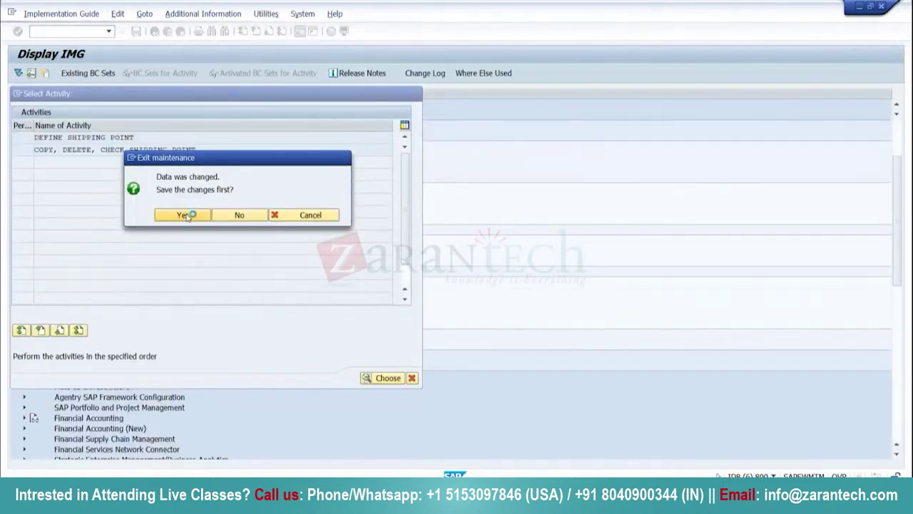
pyautogui.click(187, 215)
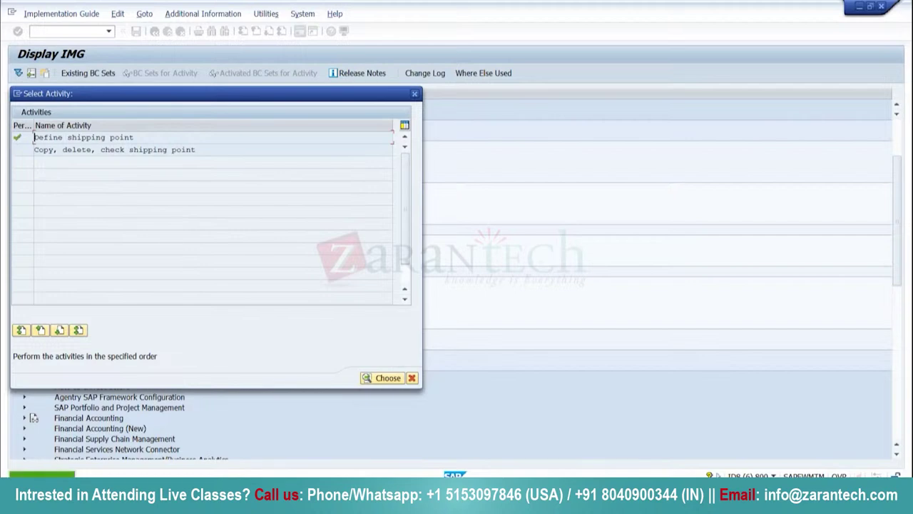
pyautogui.hotkey('alt', 'Tab')
pyautogui.write('Shipp')
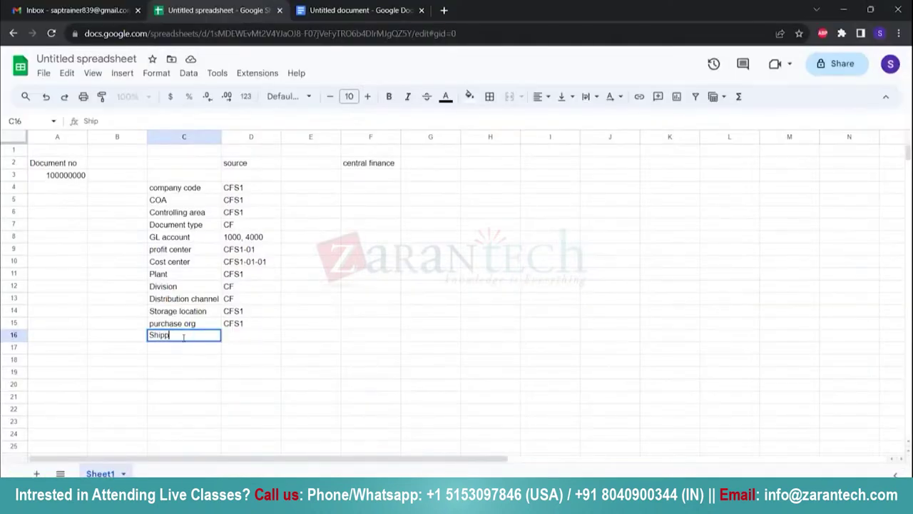
pyautogui.write('ing point')
# Enter CFS1 in D16 beside the Shipping point label
pyautogui.click(244, 334)
pyautogui.write('CFS1')
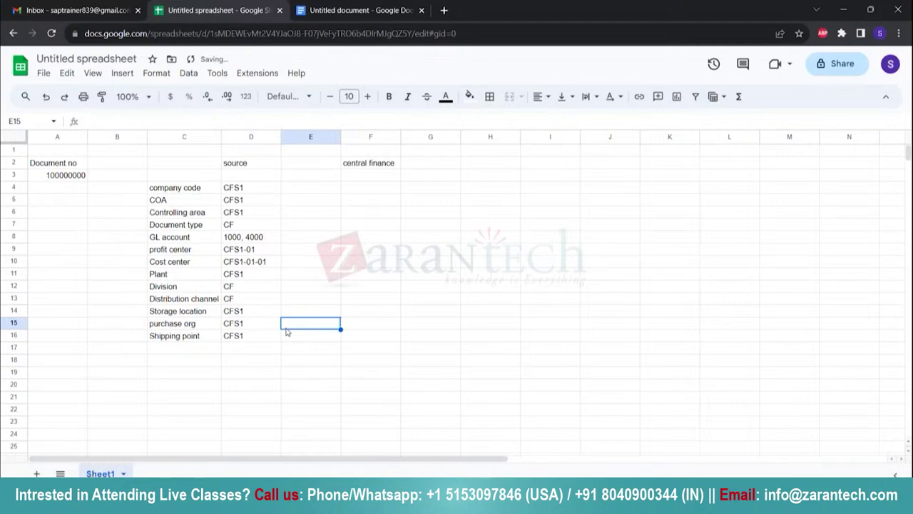
pyautogui.hotkey('alt', 'Tab')
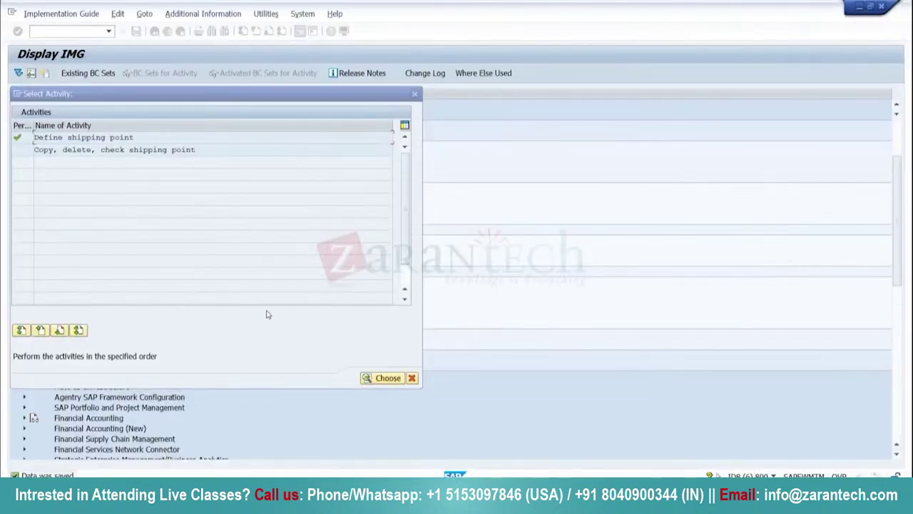
# Back in SAP, dismiss the shipping point activity list and collapse the Definition node
pyautogui.hotkey('alt', 'Tab')
pyautogui.hotkey('alt', 'Tab')
pyautogui.click(396, 378)
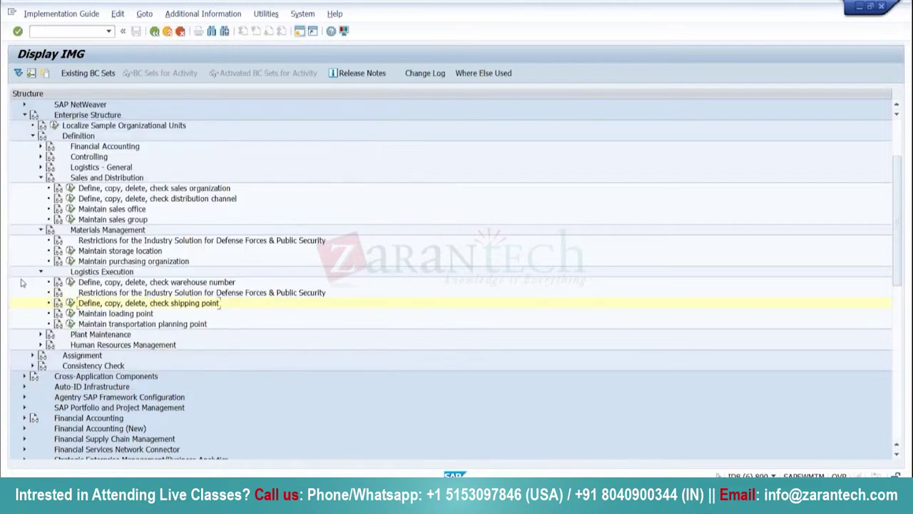
pyautogui.scroll(-3, 21, 282)
pyautogui.scroll(5, 21, 185)
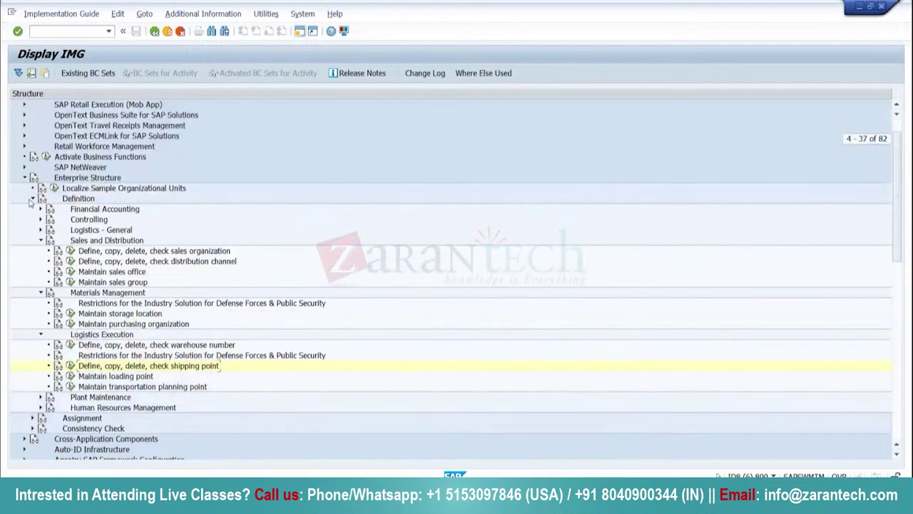
pyautogui.click(32, 199)
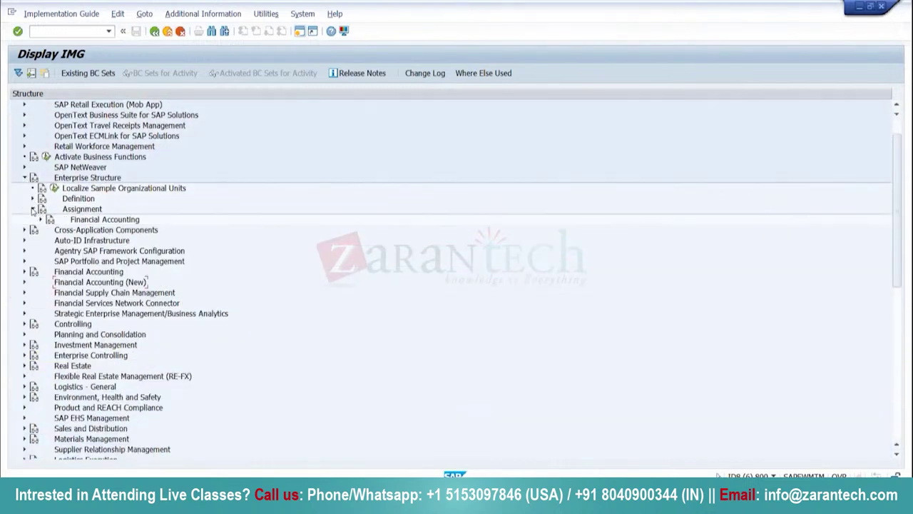
# Expand Assignment and browse its Financial Accounting, Controlling and Logistics - General activities
pyautogui.click(32, 209)
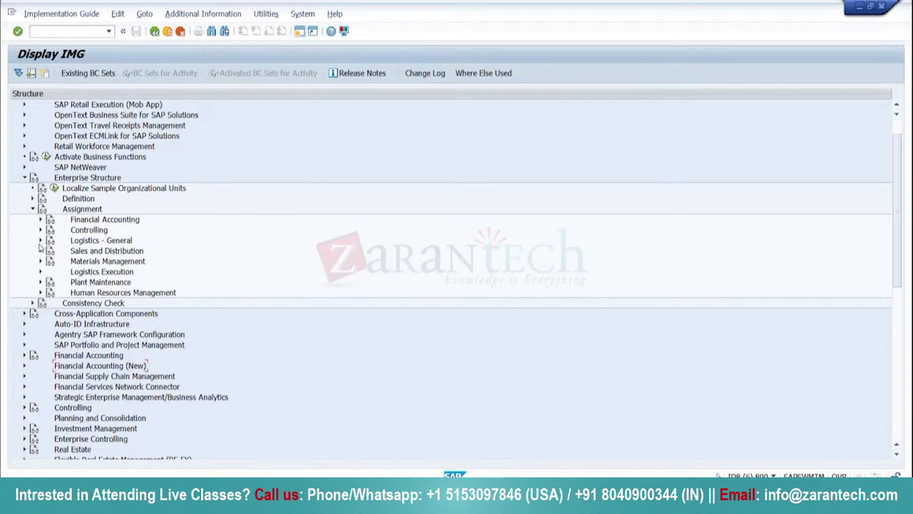
pyautogui.click(40, 219)
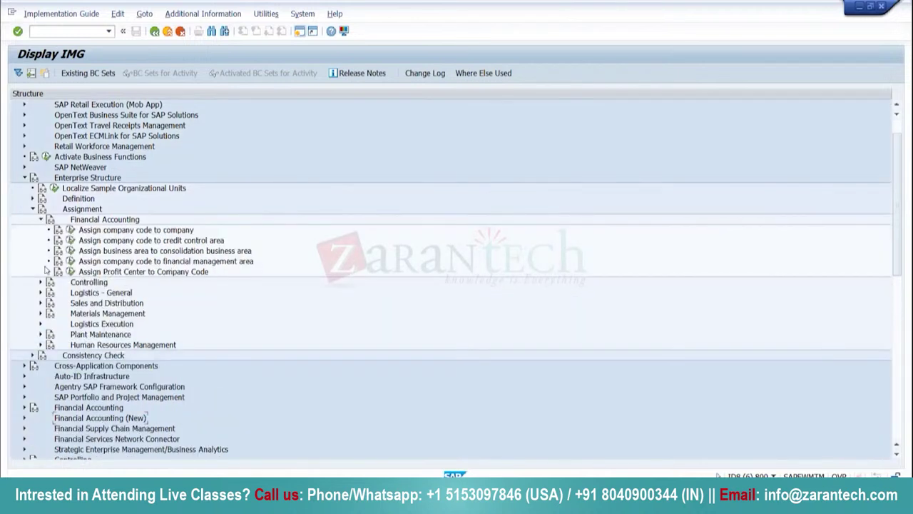
pyautogui.click(41, 220)
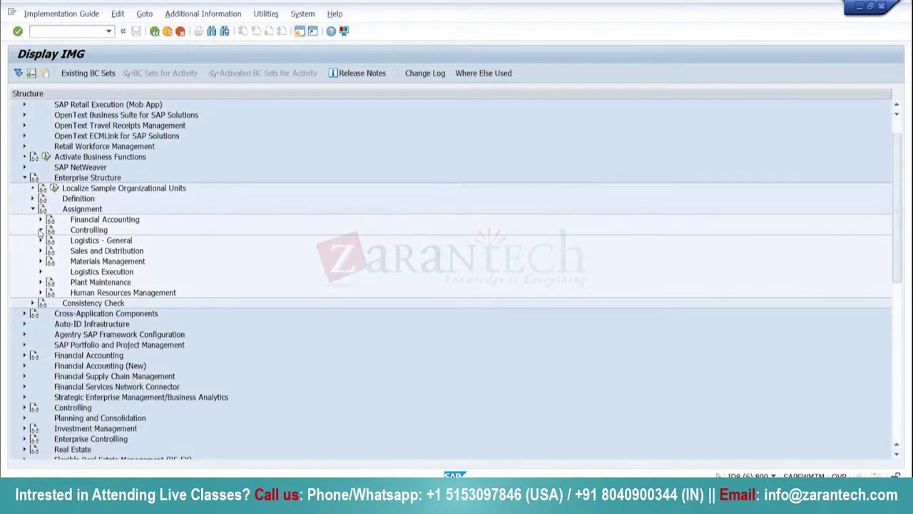
pyautogui.click(41, 230)
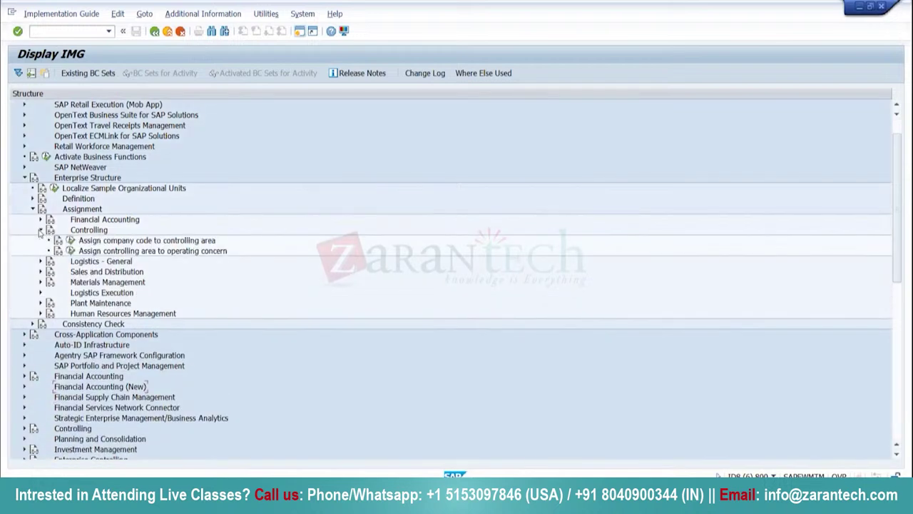
pyautogui.click(40, 230)
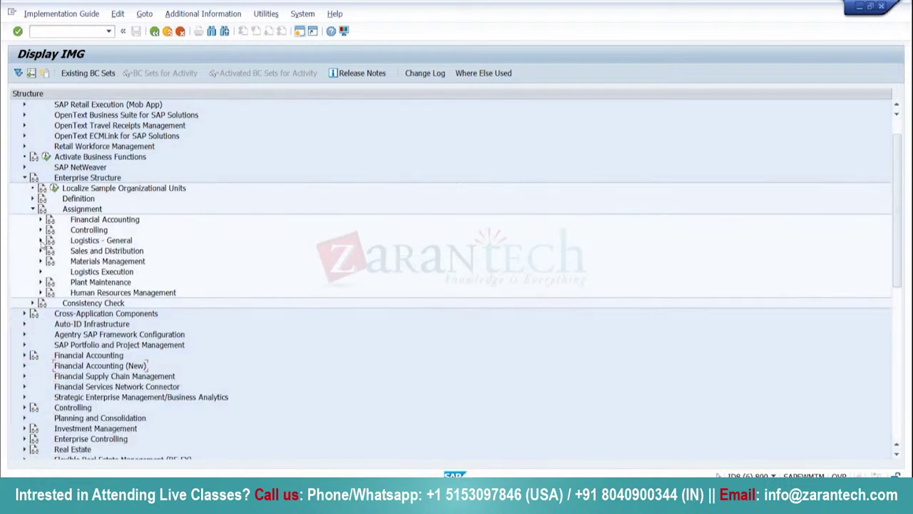
pyautogui.click(40, 241)
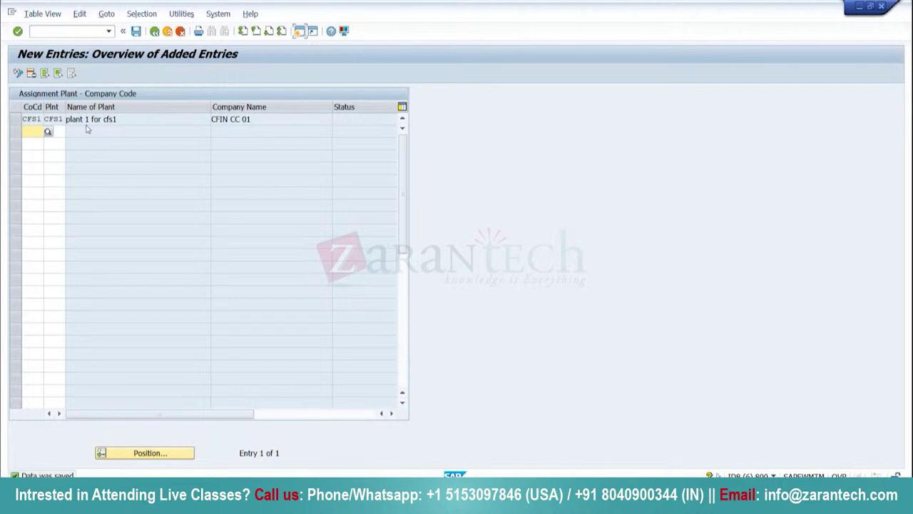
# Leave the plant-to-company-code assignment list and expand the Sales and Distribution assignments
pyautogui.hotkey('alt', 'Tab')
pyautogui.press('Escape')
pyautogui.press('F3')
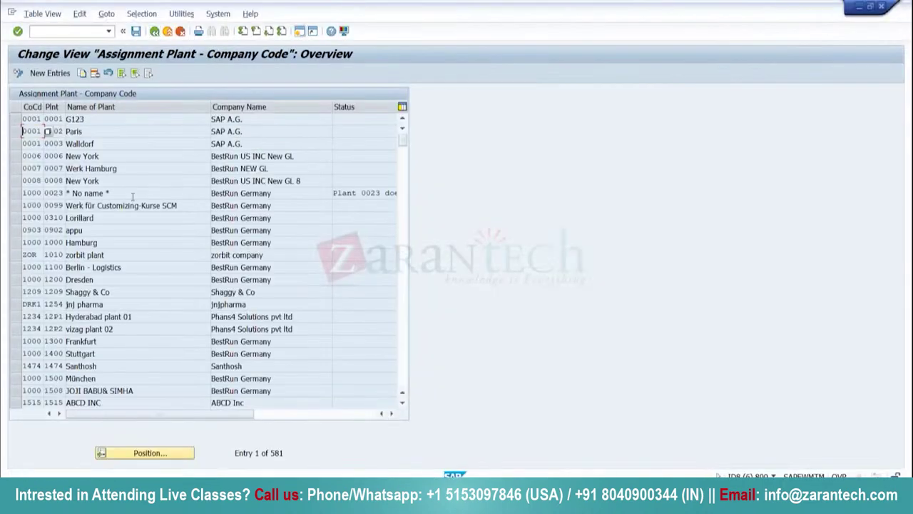
pyautogui.click(154, 31)
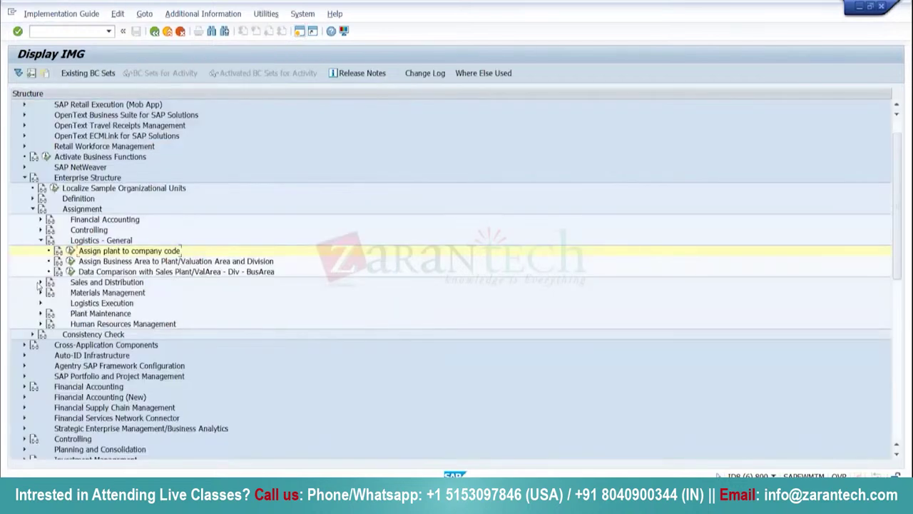
pyautogui.click(40, 282)
# Assign sales organization CFS1 to company code CFS1 and save under the customizing request
pyautogui.click(71, 293)
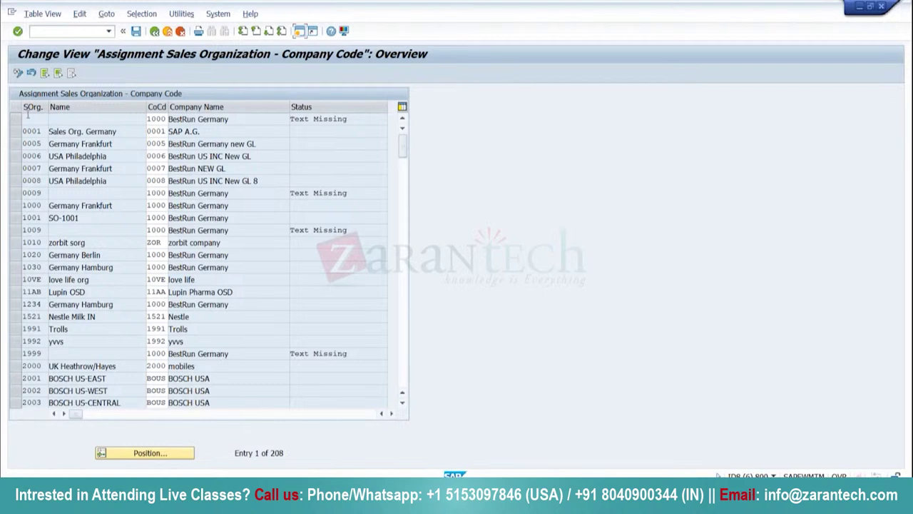
pyautogui.click(146, 453)
pyautogui.write('Cfs')
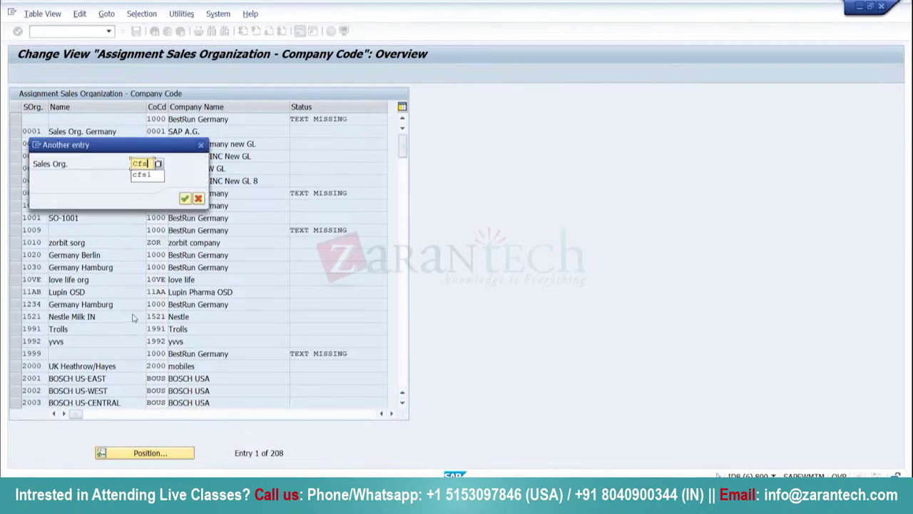
pyautogui.write('1')
pyautogui.press('Return')
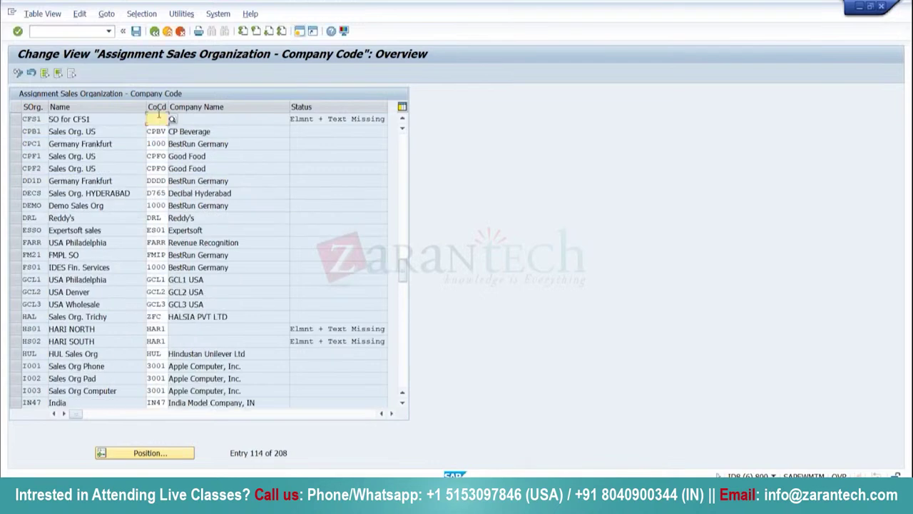
pyautogui.write('CFS1')
pyautogui.press('Return')
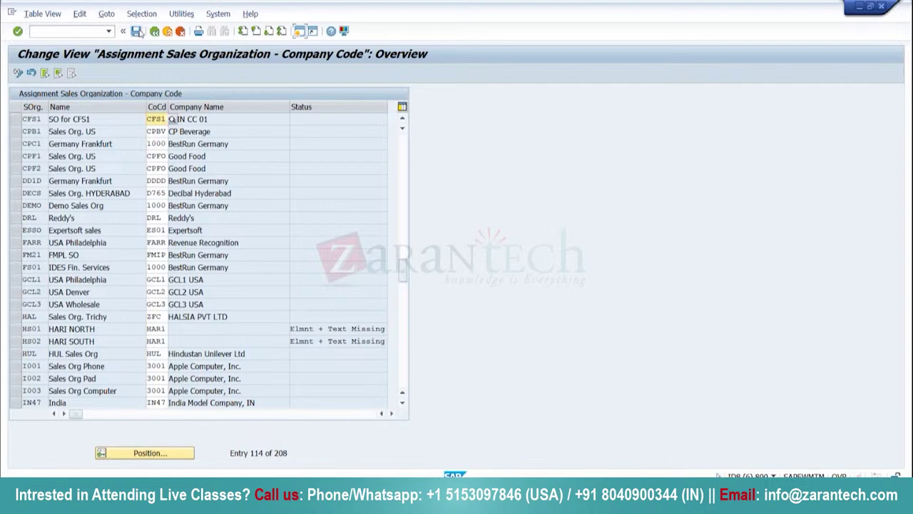
pyautogui.click(136, 32)
pyautogui.click(217, 197)
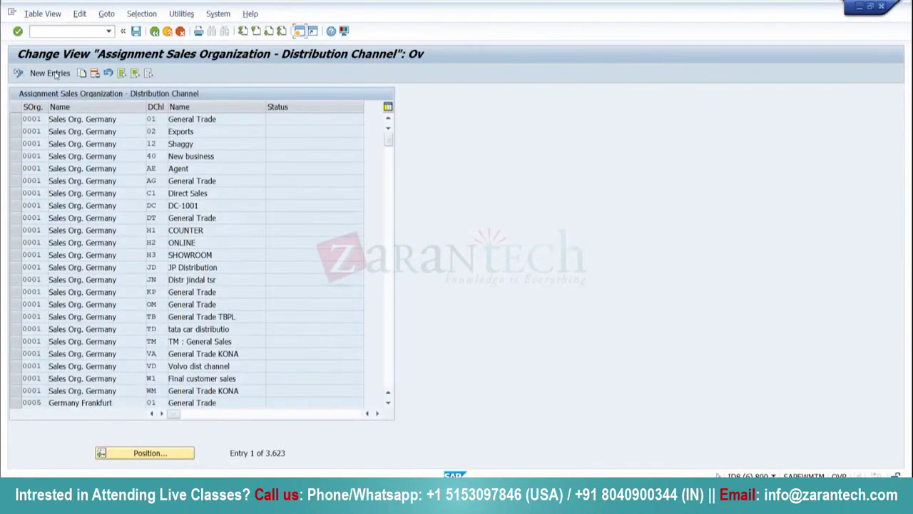
# Assign distribution channel CF to sales organization CFS1 and save it
pyautogui.click(50, 73)
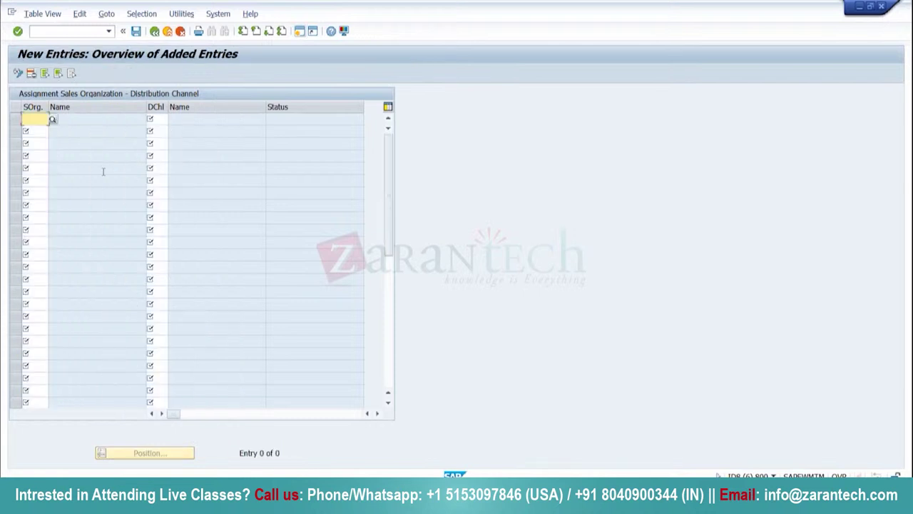
pyautogui.write('CFS1')
pyautogui.click(162, 120)
pyautogui.write('CF')
pyautogui.click(135, 32)
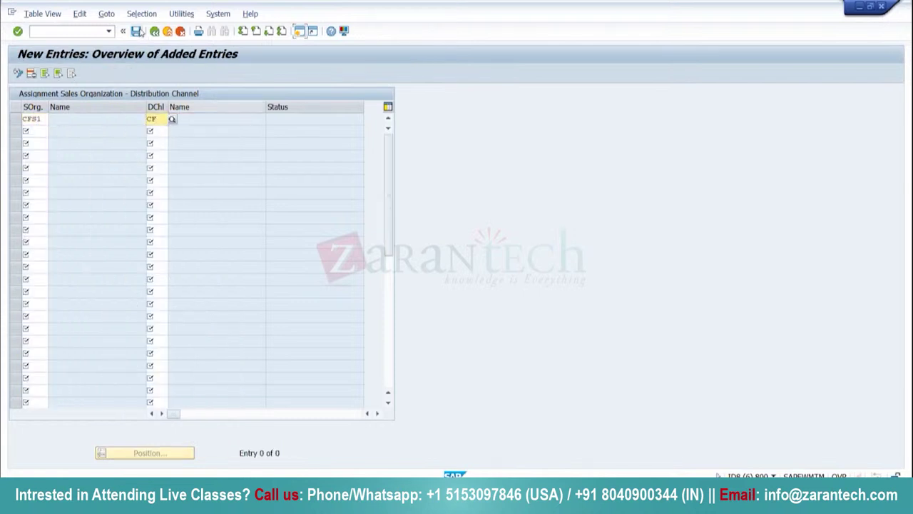
pyautogui.click(217, 199)
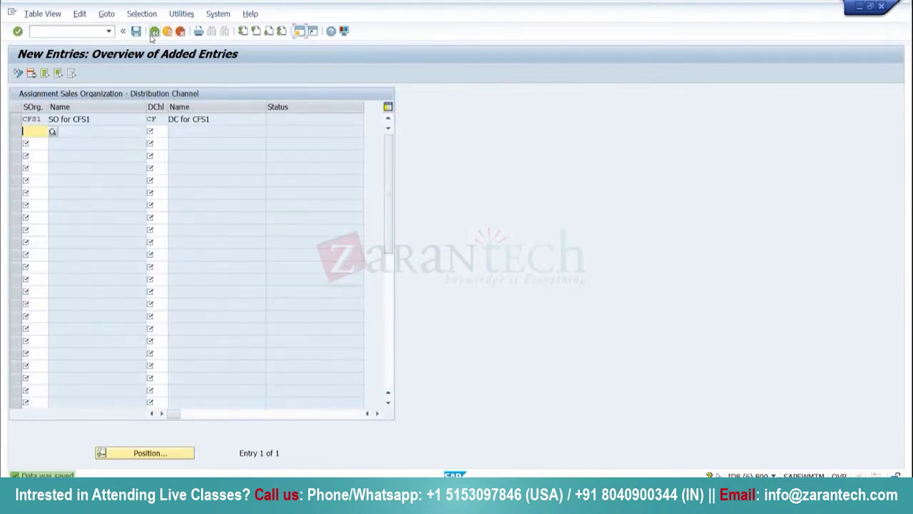
pyautogui.click(154, 32)
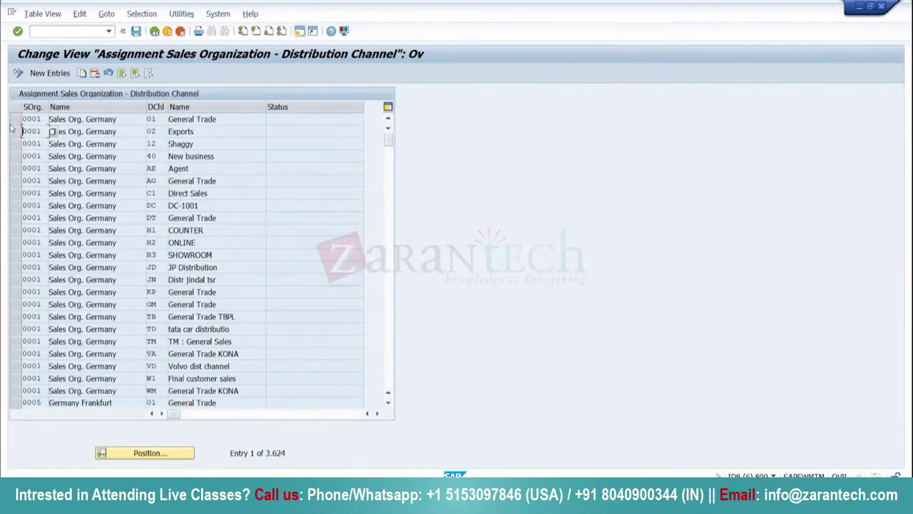
pyautogui.click(155, 31)
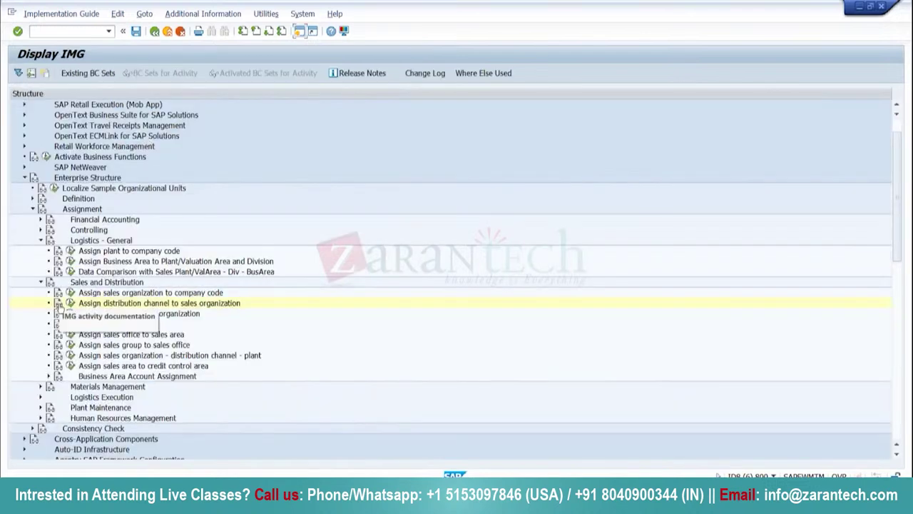
# Add a division CF assignment for the sales organization and save it under the customizing request
pyautogui.click(71, 313)
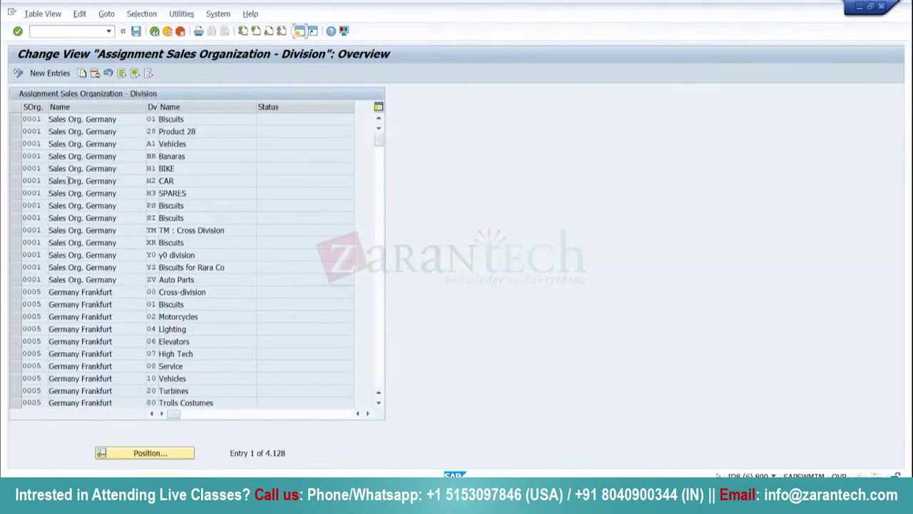
pyautogui.click(63, 74)
pyautogui.write('cf01')
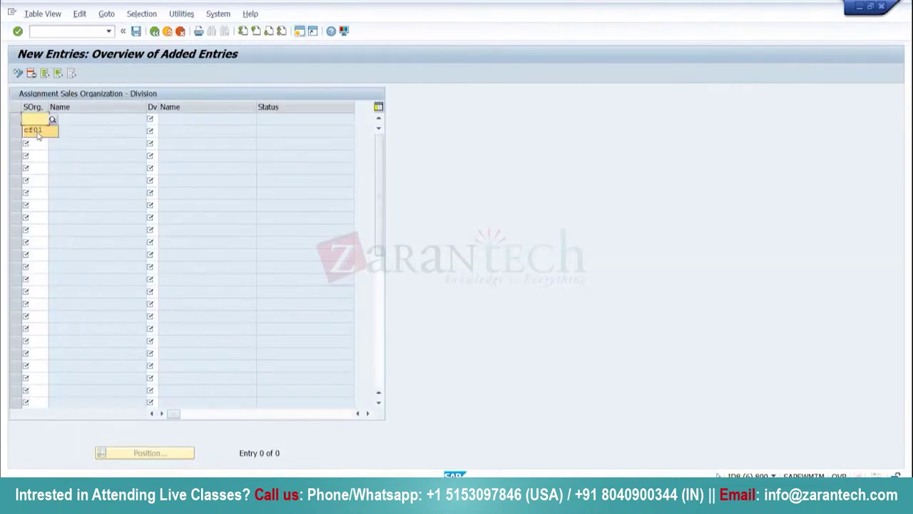
pyautogui.press('BackSpace')
pyautogui.press('BackSpace')
pyautogui.press('BackSpace')
pyautogui.press('BackSpace')
pyautogui.write('CF01')
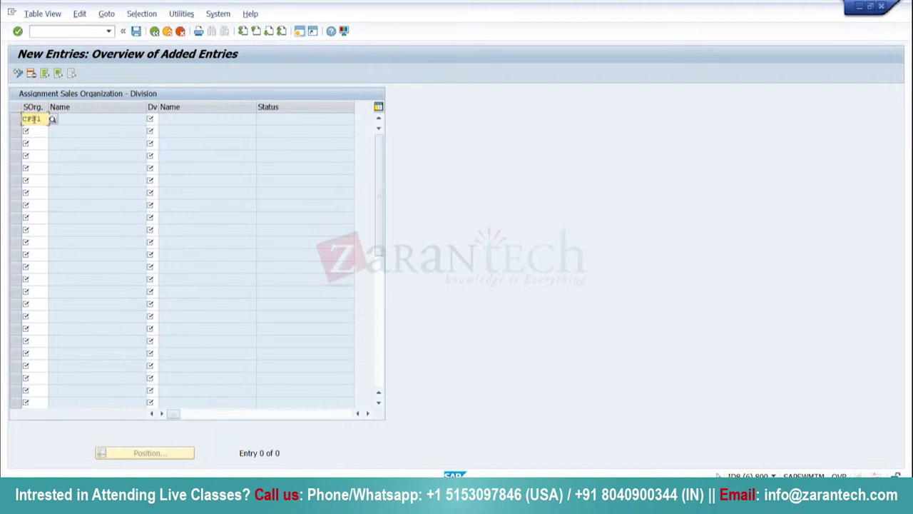
pyautogui.click(152, 120)
pyautogui.write('CF')
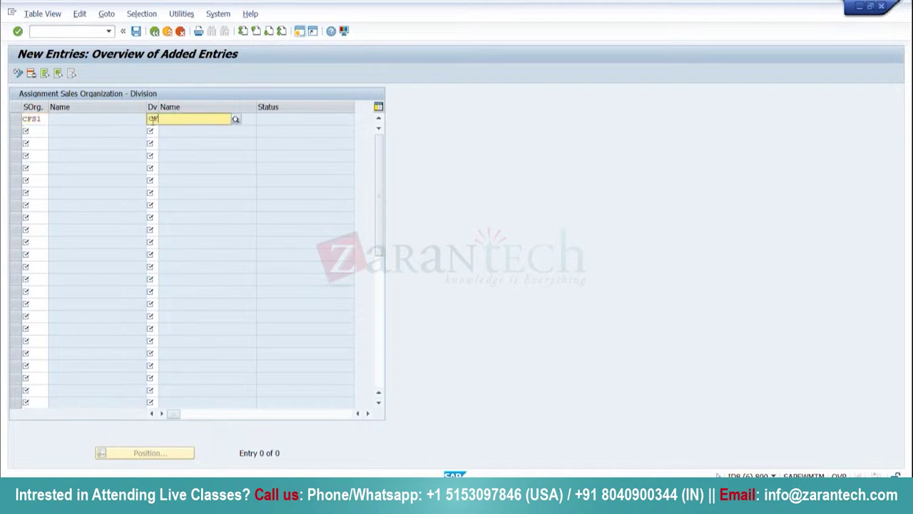
pyautogui.press('Escape')
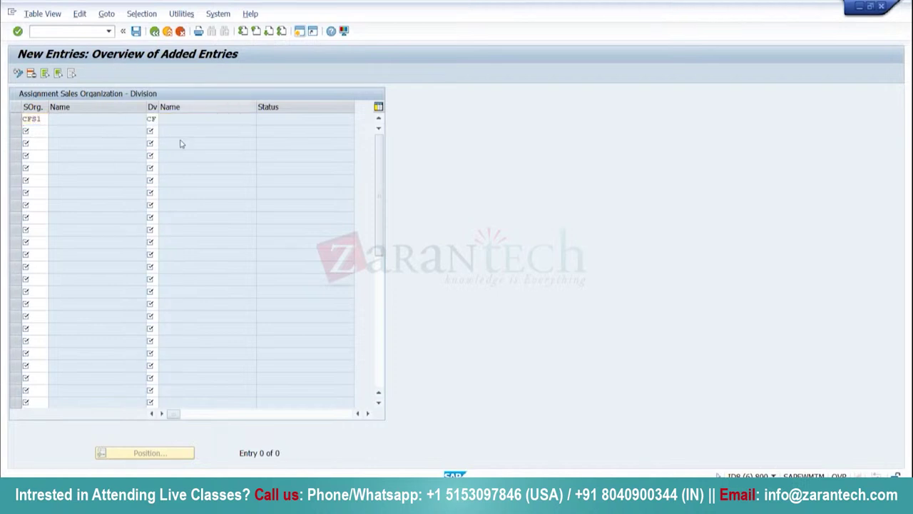
pyautogui.click(135, 31)
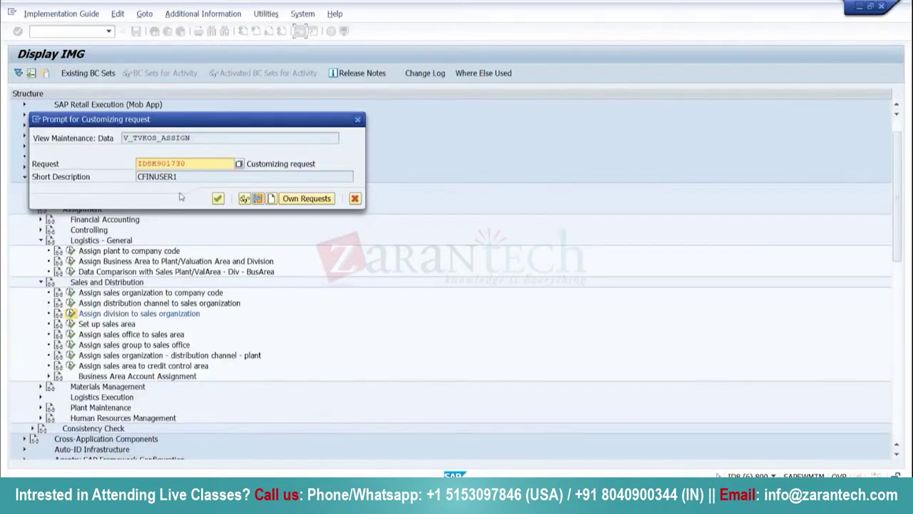
pyautogui.click(218, 198)
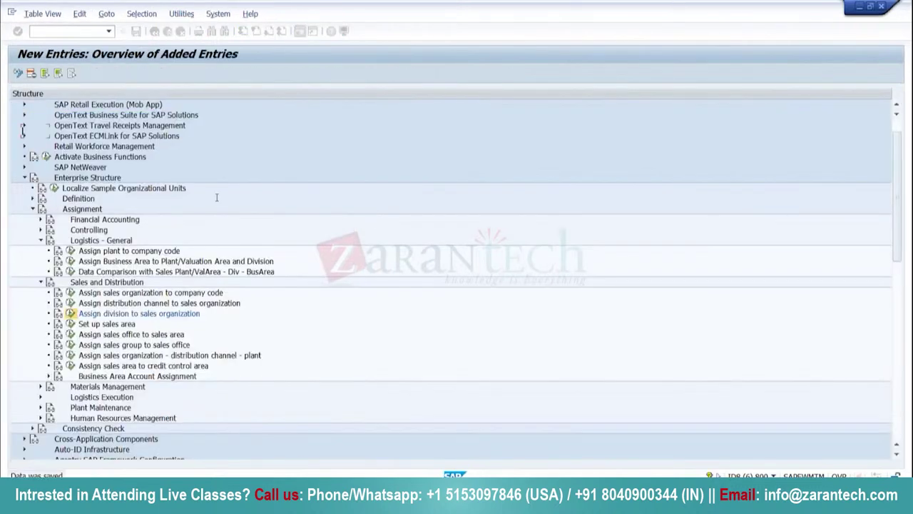
pyautogui.press('F3')
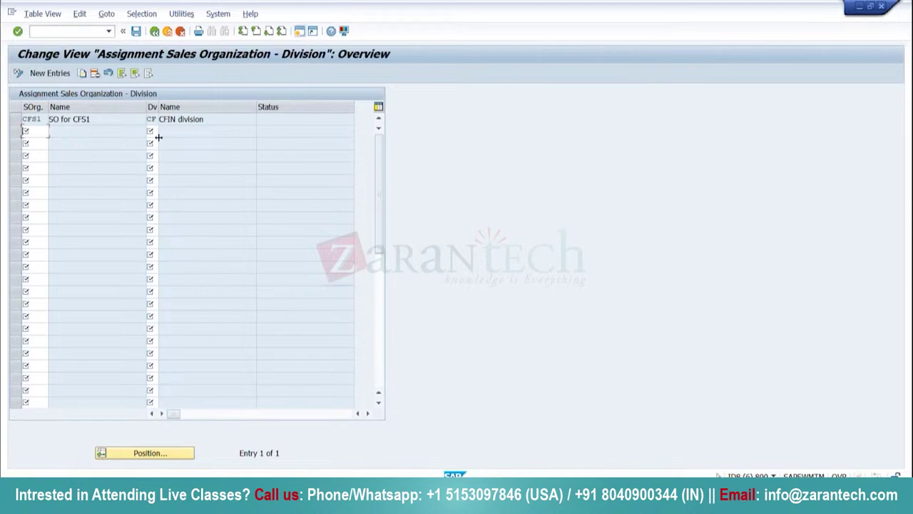
pyautogui.click(156, 33)
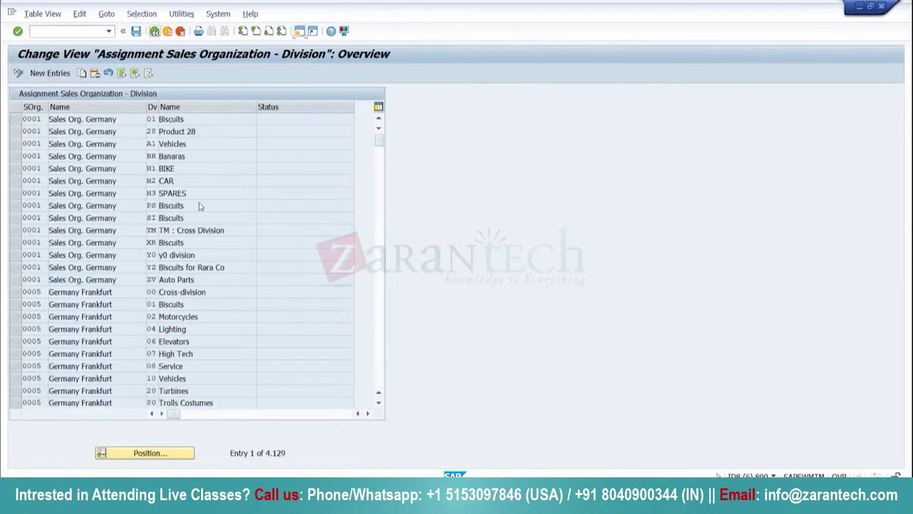
# Scroll the IMG tree down toward the Set up sales area activity
pyautogui.scroll(-2, 48, 306)
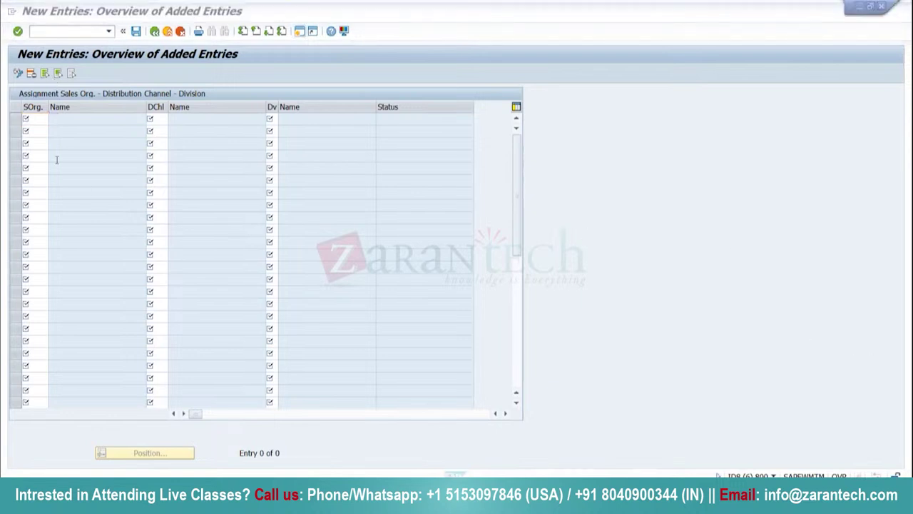
# Enter a new sales area with sales organization CFS1, distribution channel CF and division CF
pyautogui.click(44, 121)
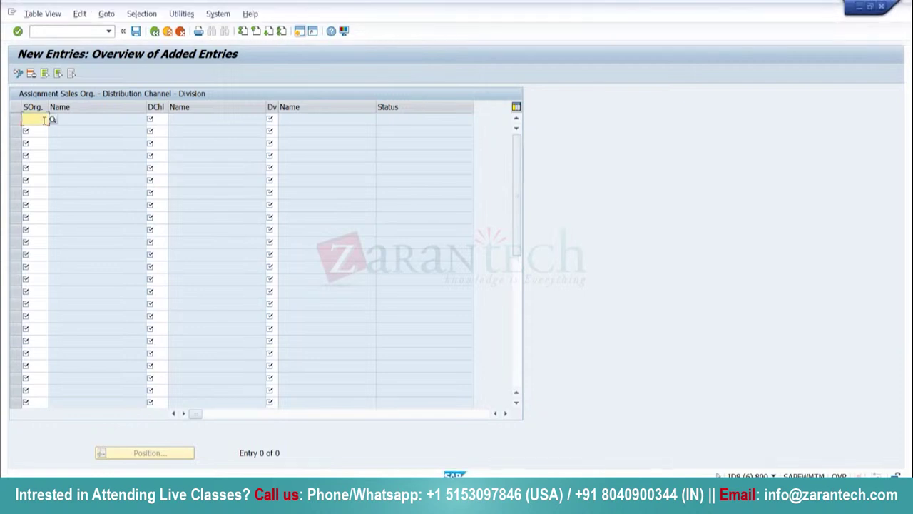
pyautogui.click(33, 117)
pyautogui.write('c')
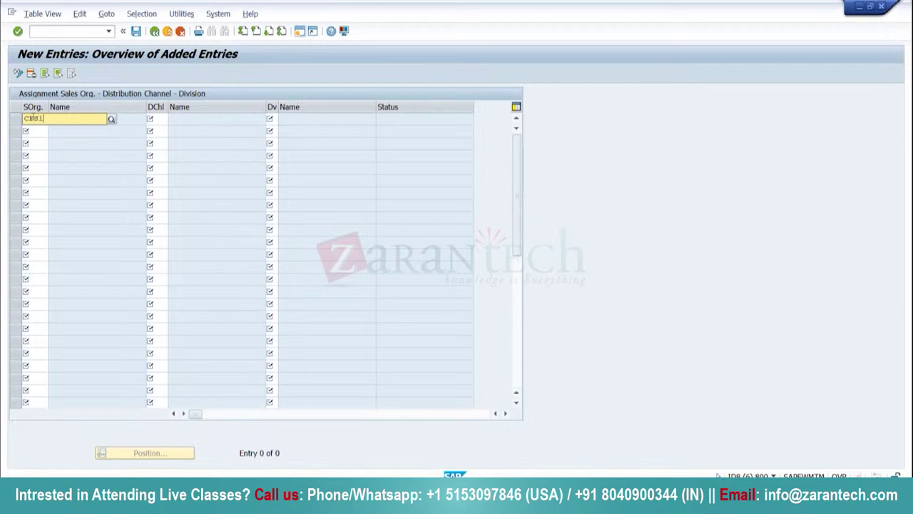
pyautogui.press('Down')
pyautogui.press('Return')
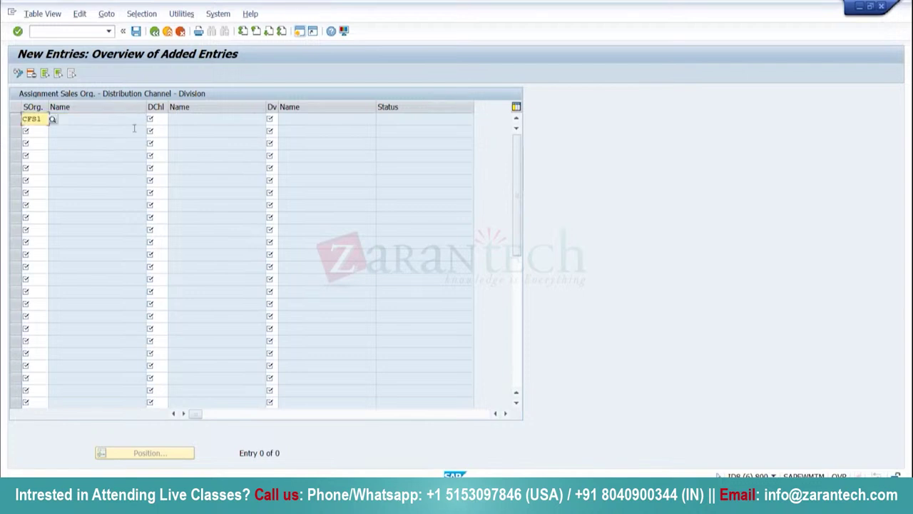
pyautogui.click(154, 118)
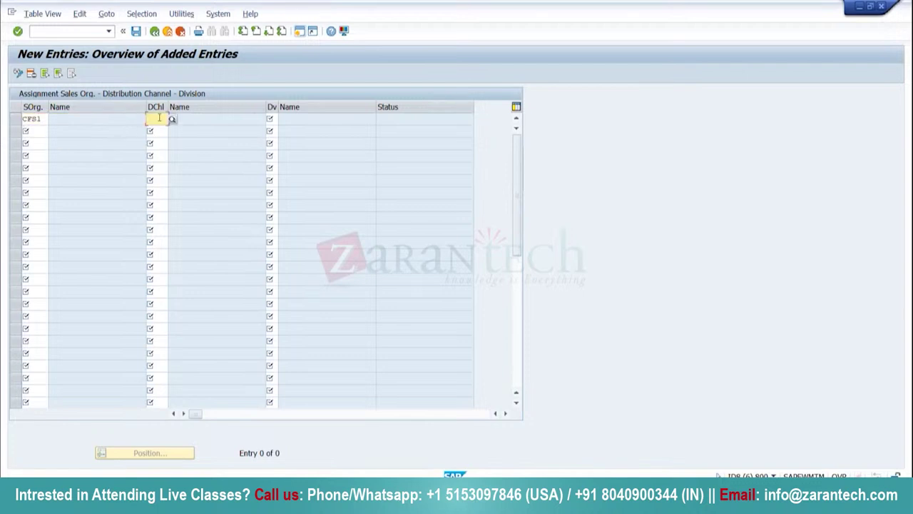
pyautogui.write('cf')
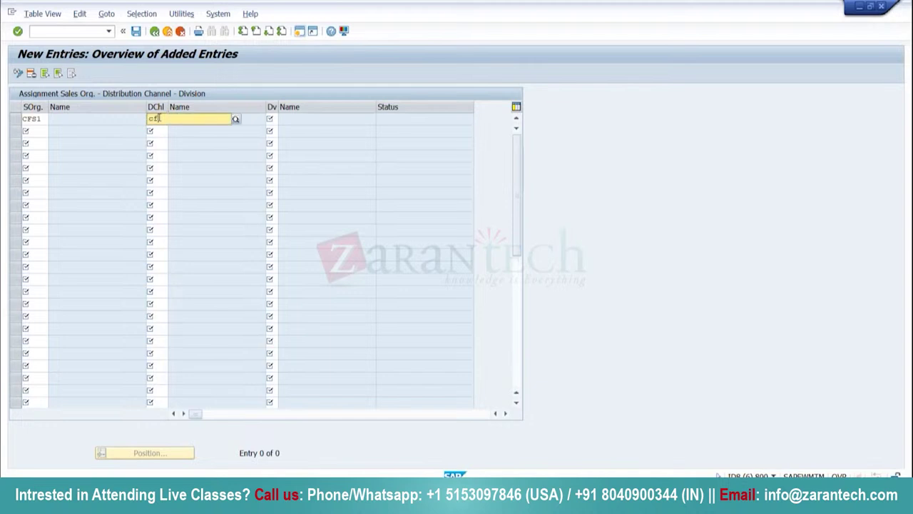
pyautogui.click(173, 142)
pyautogui.click(272, 120)
pyautogui.write('CF')
# Save the sales area under the customizing request and leave the entries screen
pyautogui.click(137, 33)
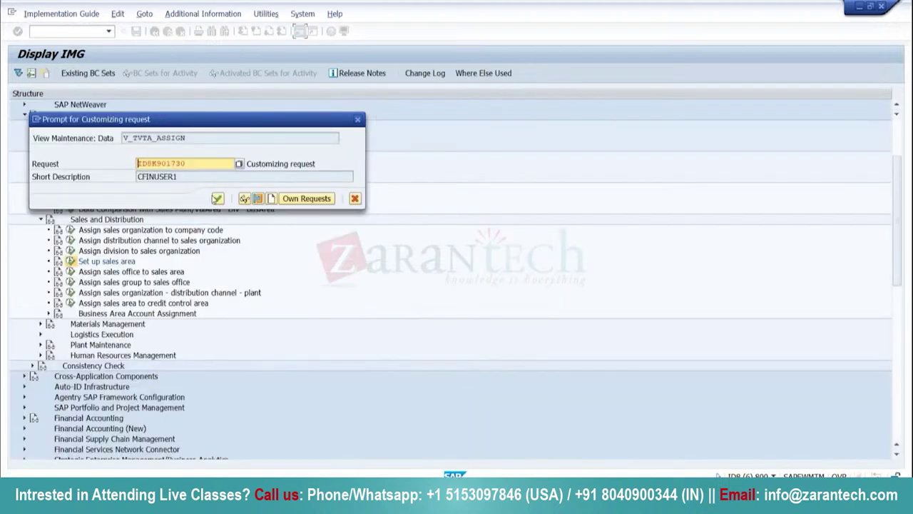
pyautogui.click(218, 198)
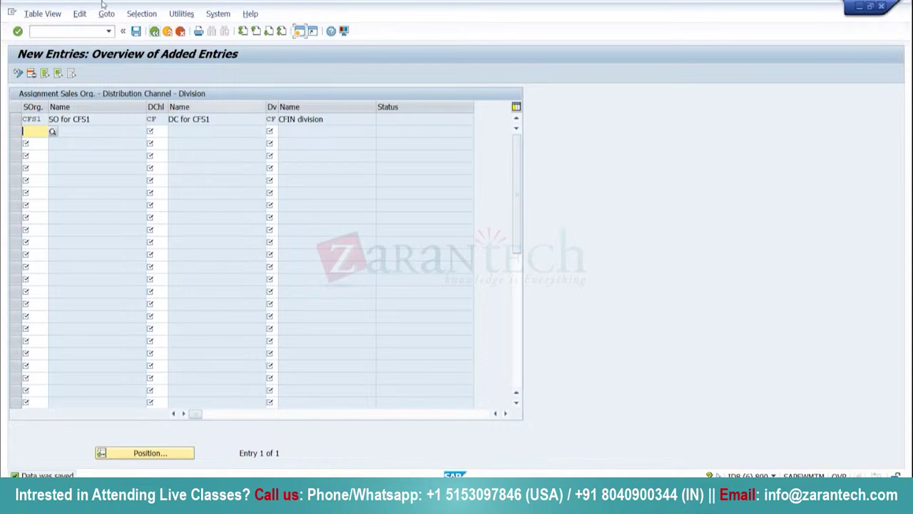
pyautogui.click(155, 32)
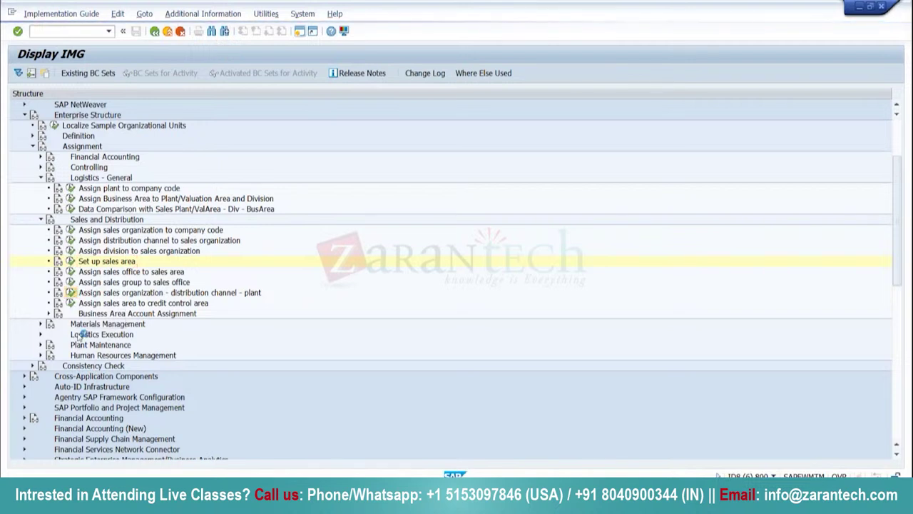
pyautogui.click(75, 291)
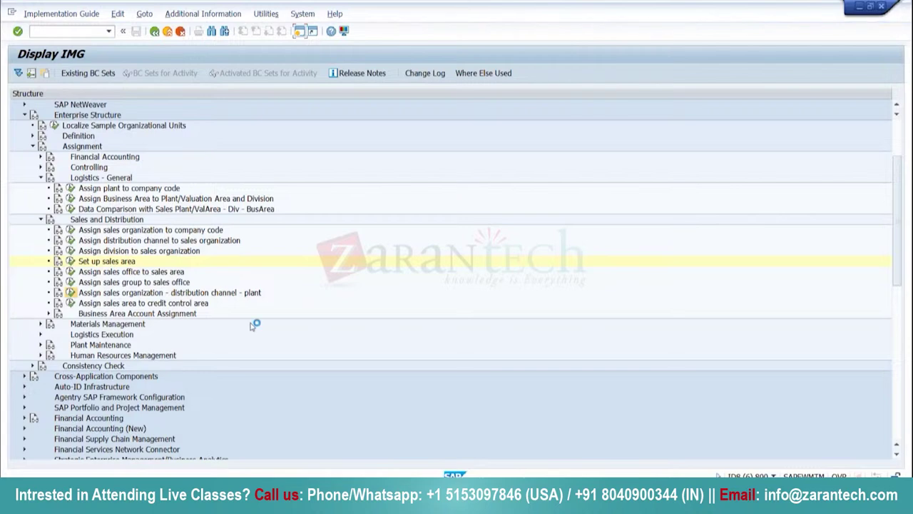
pyautogui.moveTo(455, 476)
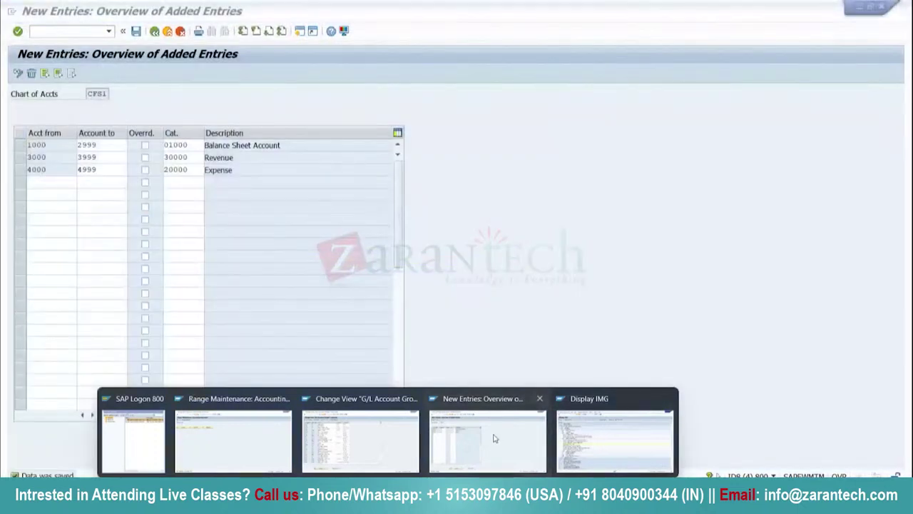
pyautogui.click(540, 433)
pyautogui.click(68, 30)
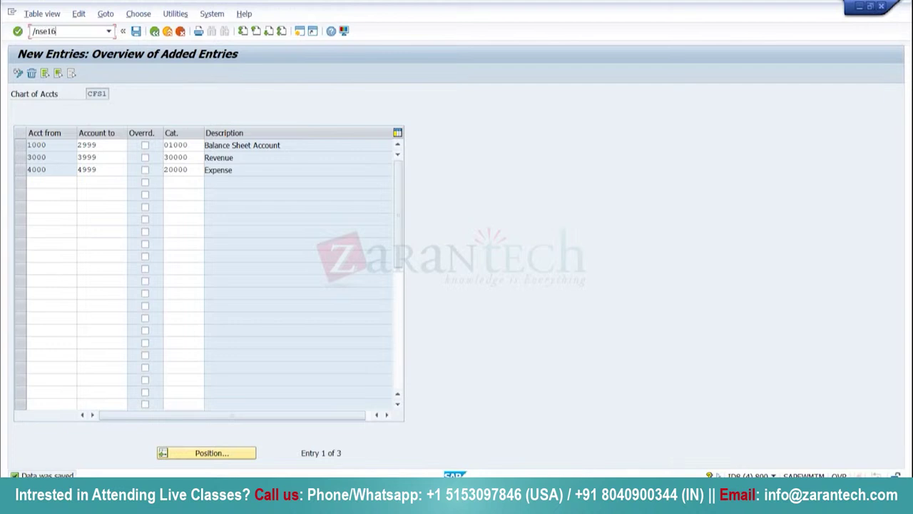
pyautogui.press('Return')
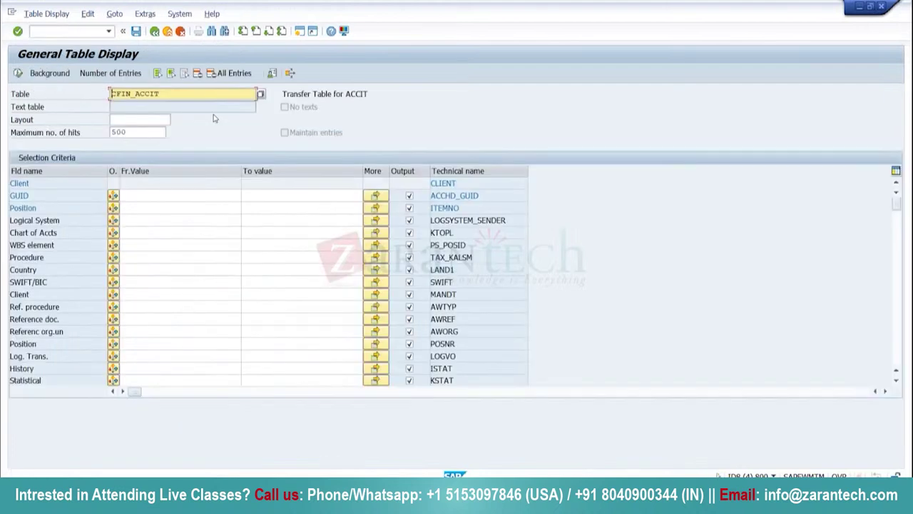
pyautogui.click(132, 74)
pyautogui.hotkey('alt', 'Tab')
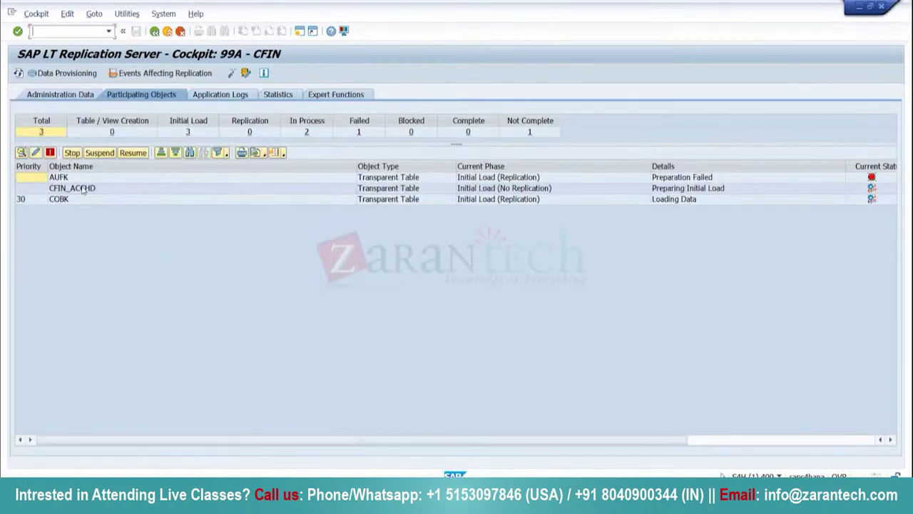
pyautogui.click(184, 191)
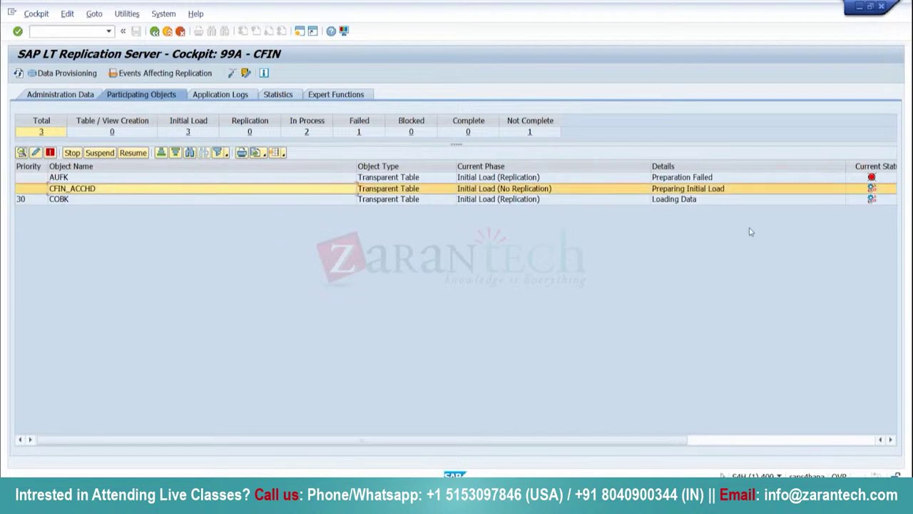
pyautogui.click(65, 73)
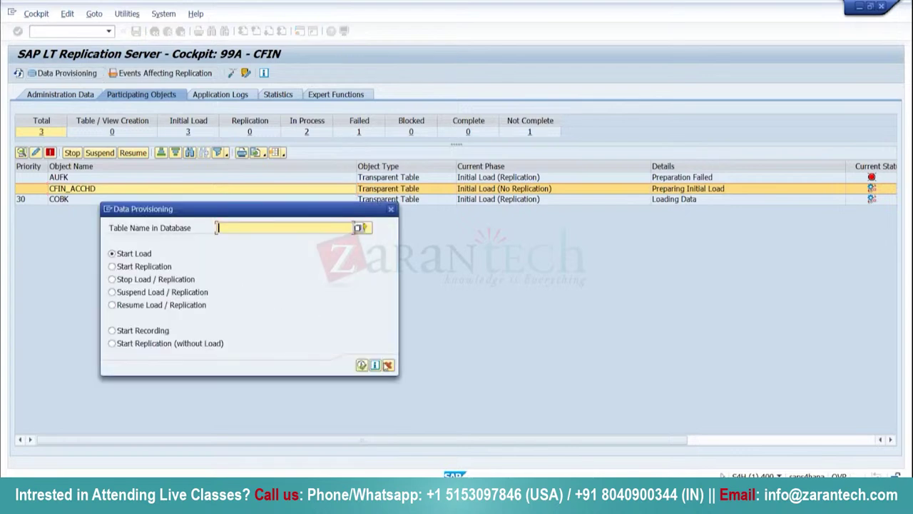
pyautogui.click(388, 364)
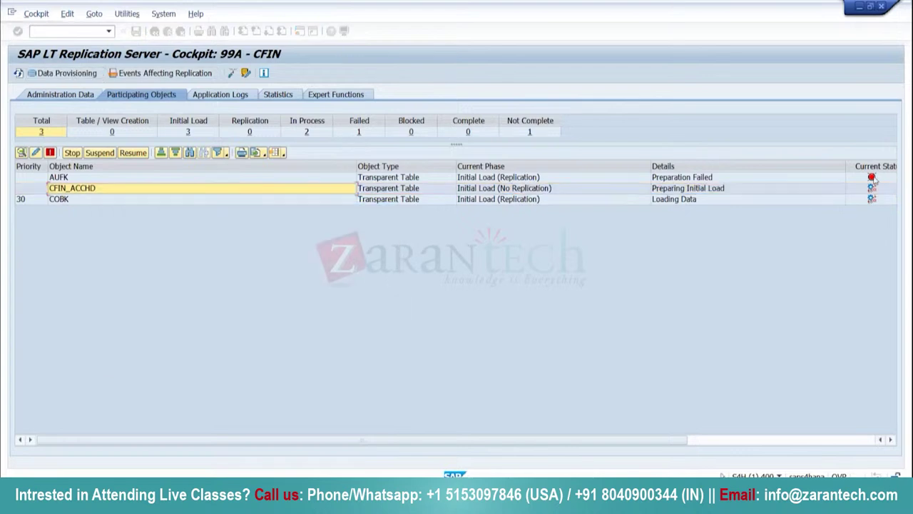
pyautogui.moveTo(408, 470)
pyautogui.click(428, 429)
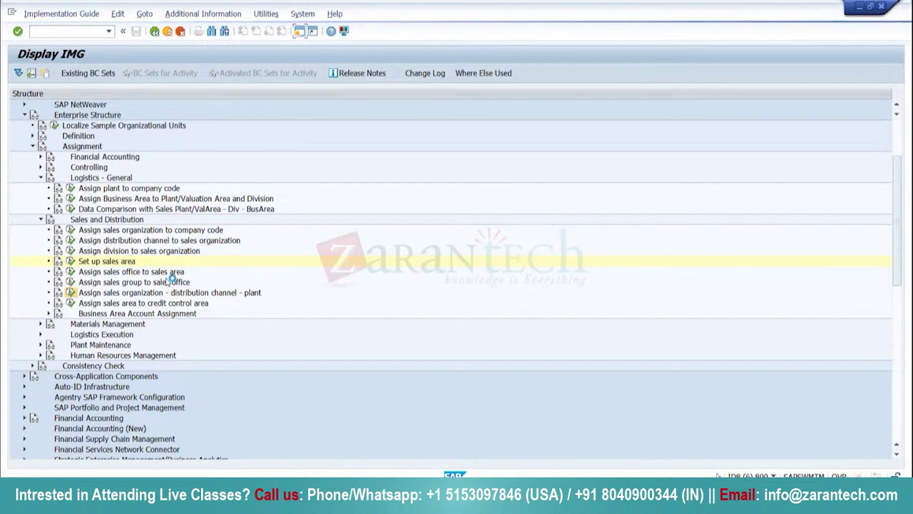
pyautogui.moveTo(361, 503)
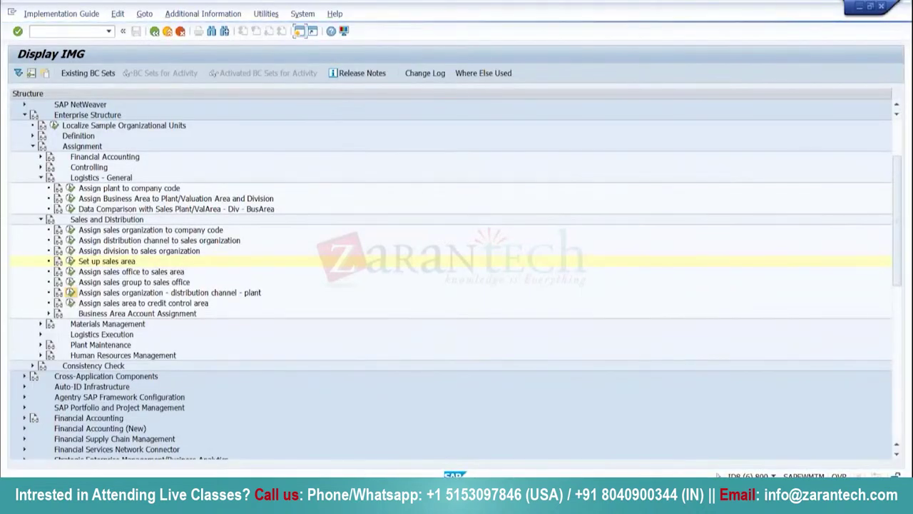
# Run 'Assign purchasing organization to company code' under Enterprise Structure > Assignment > Materials Management
pyautogui.moveTo(388, 503)
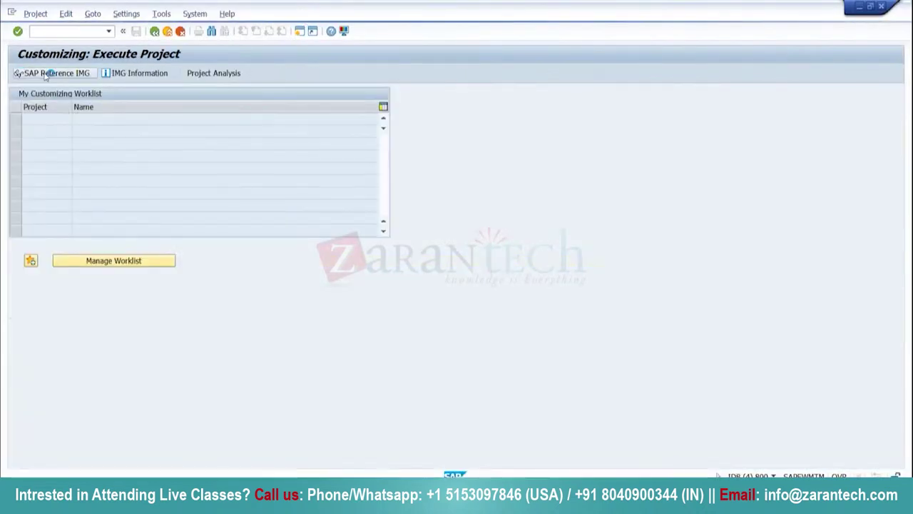
pyautogui.click(42, 73)
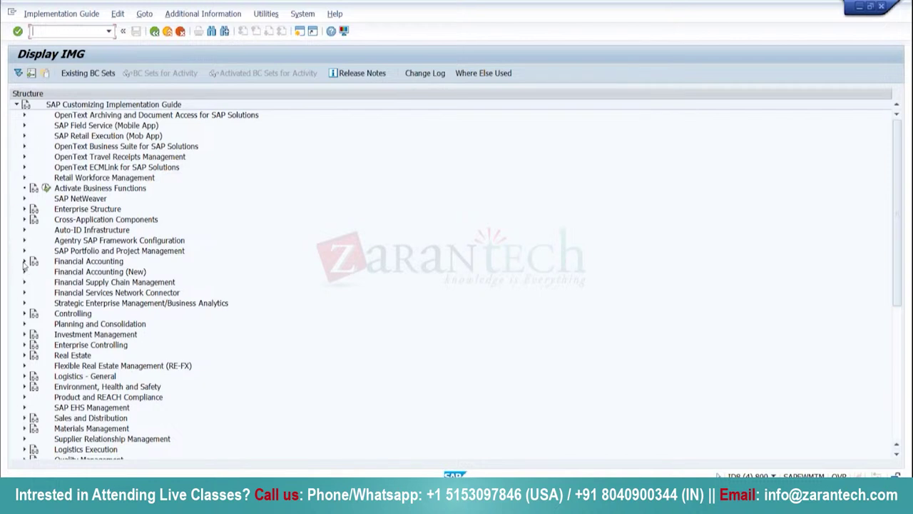
pyautogui.click(24, 208)
pyautogui.click(32, 240)
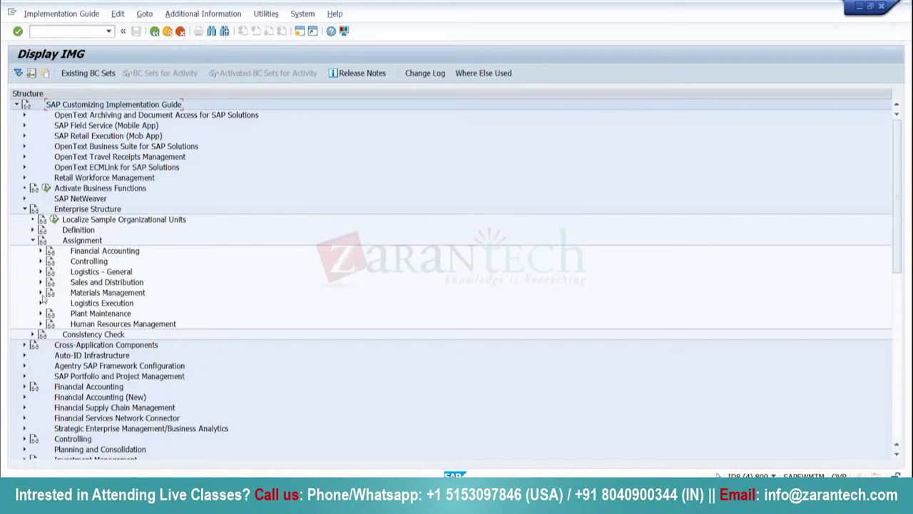
pyautogui.click(41, 292)
pyautogui.moveTo(389, 503)
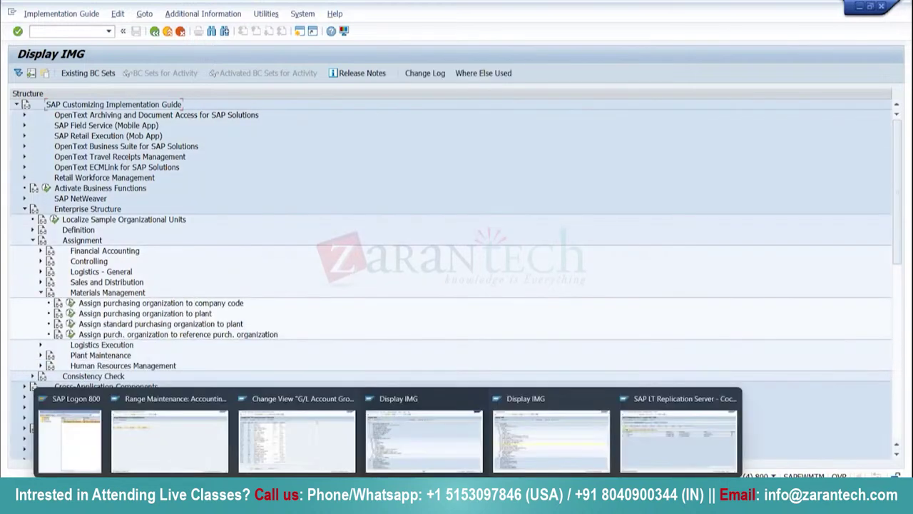
pyautogui.click(551, 438)
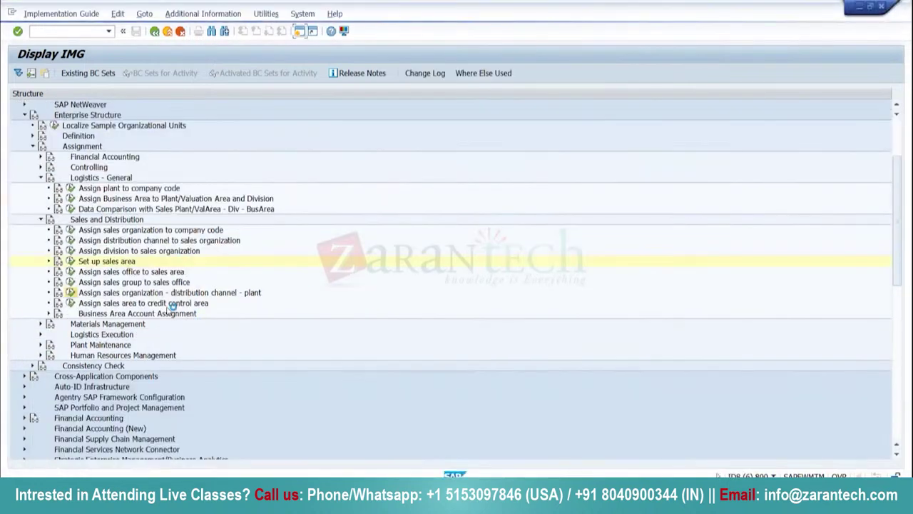
pyautogui.hotkey('alt', 'Tab')
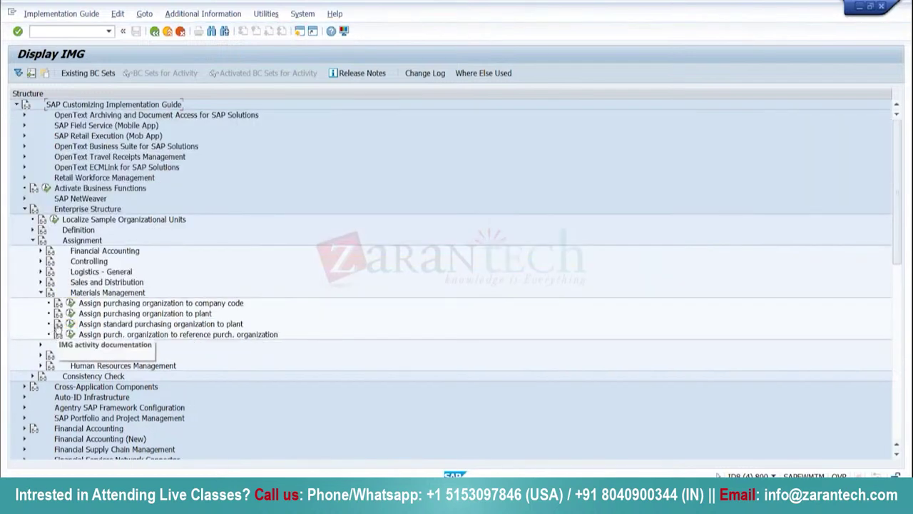
pyautogui.click(71, 304)
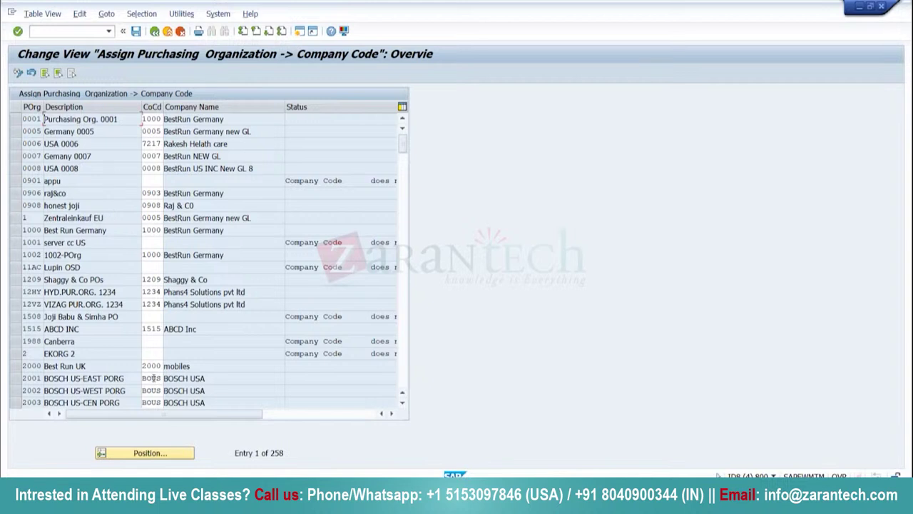
# Position to purchasing organization CFS1, assign company code CFS1, and save
pyautogui.click(147, 452)
pyautogui.click(141, 163)
pyautogui.click(140, 164)
pyautogui.write('CF51')
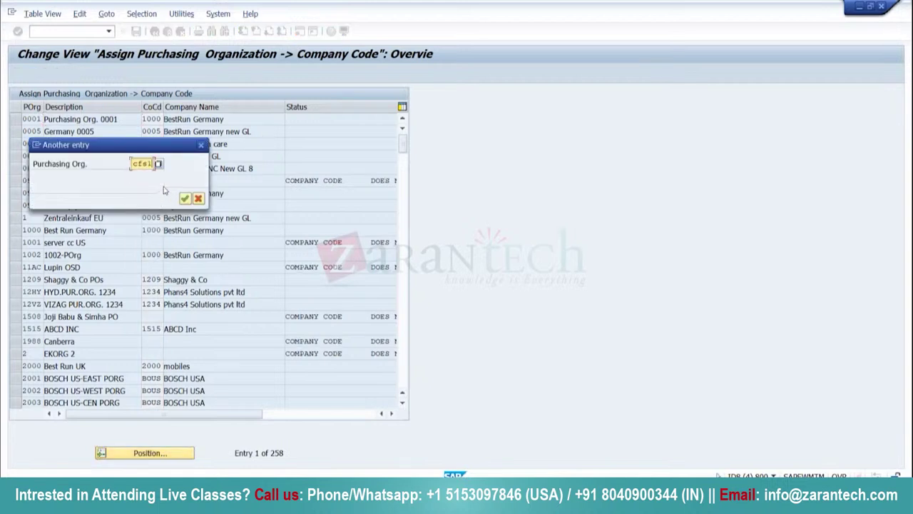
pyautogui.press('Return')
pyautogui.click(46, 119)
pyautogui.click(144, 119)
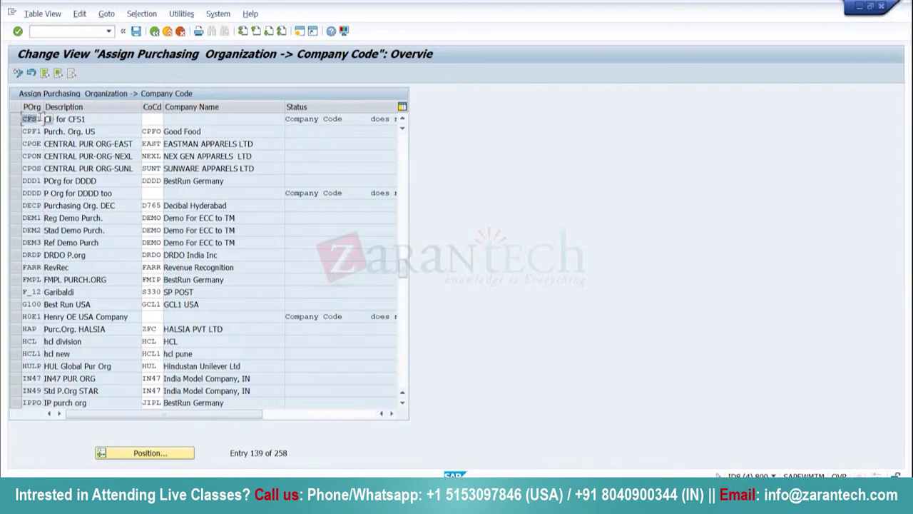
pyautogui.write('CFS1')
pyautogui.click(135, 32)
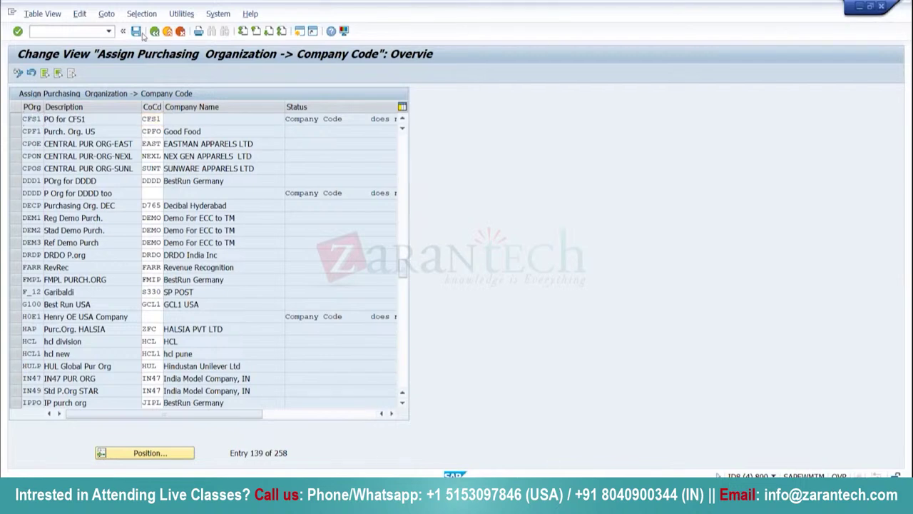
pyautogui.click(219, 199)
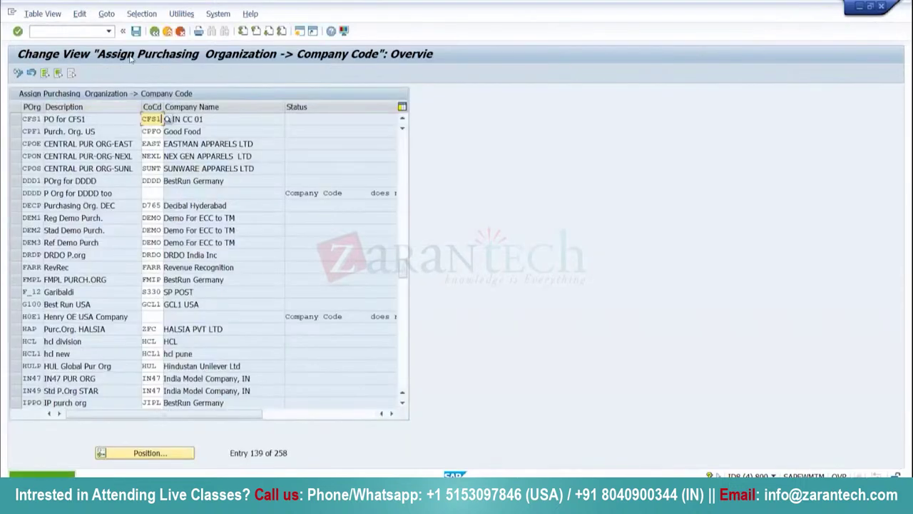
pyautogui.click(154, 31)
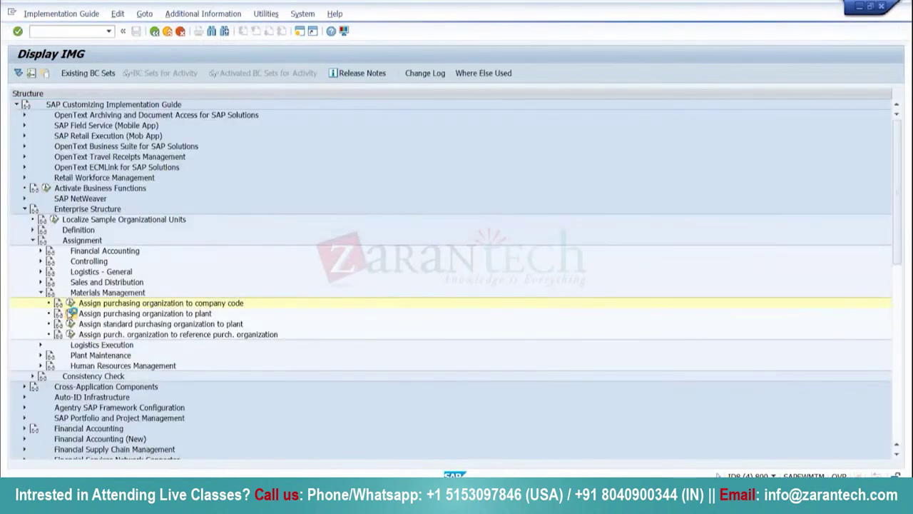
# Add a new entry assigning purchasing organization CFS1 to plant CFS1 and save it
pyautogui.click(71, 314)
pyautogui.click(51, 73)
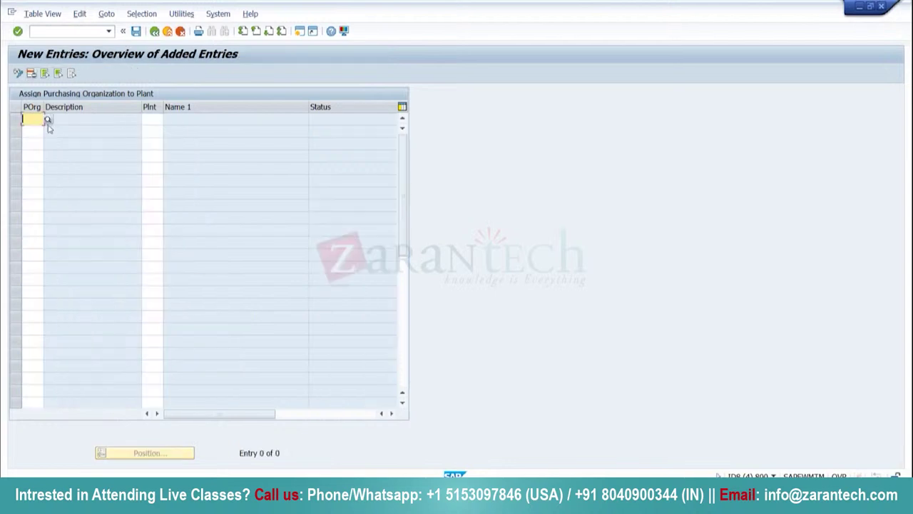
pyautogui.write('1000')
pyautogui.press('BackSpace')
pyautogui.press('BackSpace')
pyautogui.press('BackSpace')
pyautogui.press('BackSpace')
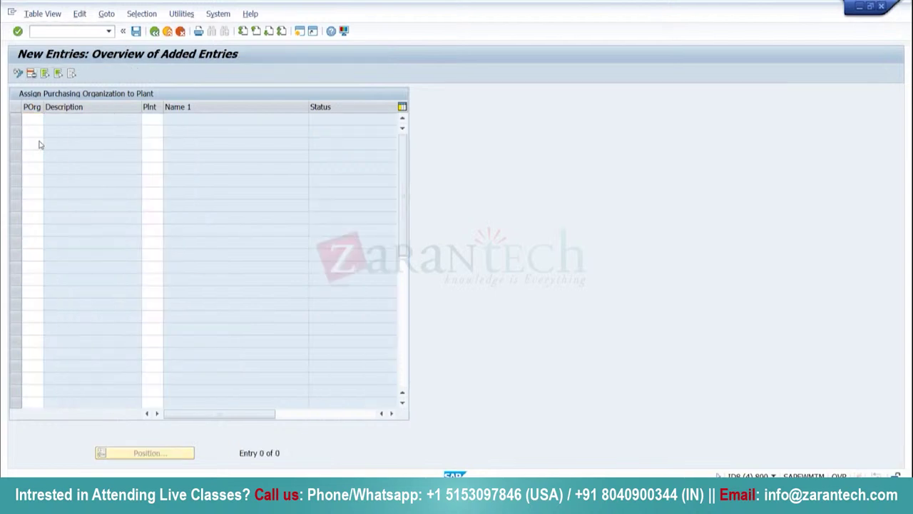
pyautogui.write('CFS1')
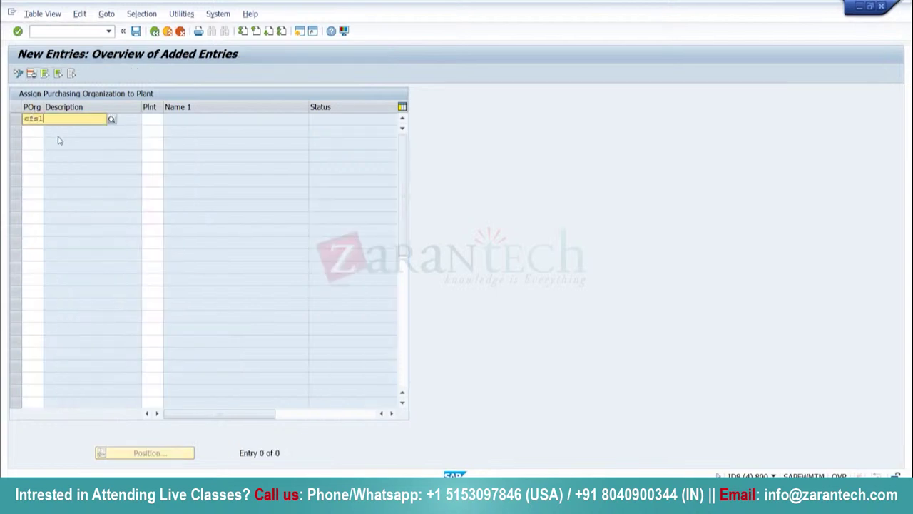
pyautogui.click(146, 120)
pyautogui.write('cfs1')
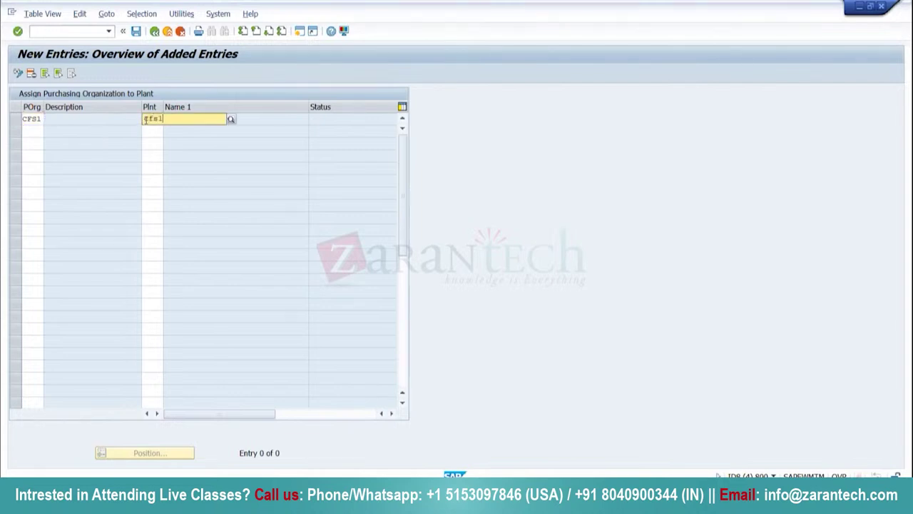
pyautogui.click(136, 30)
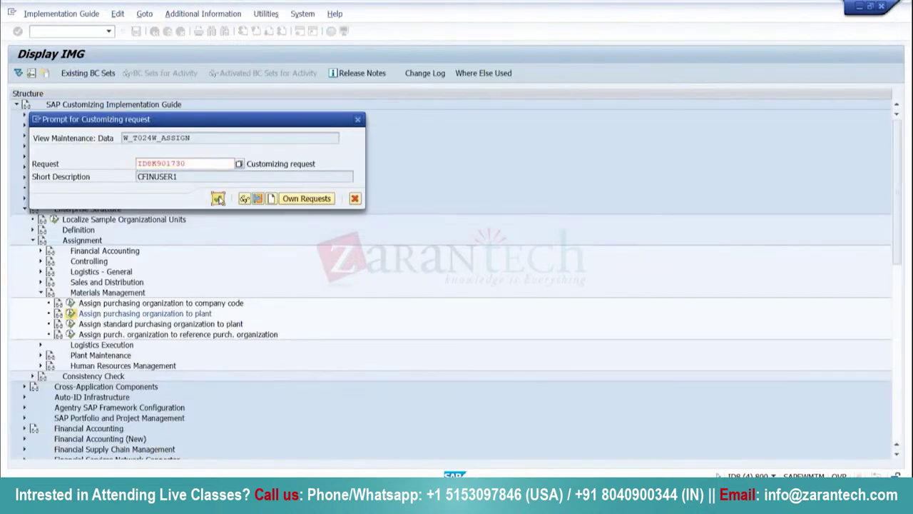
pyautogui.click(218, 199)
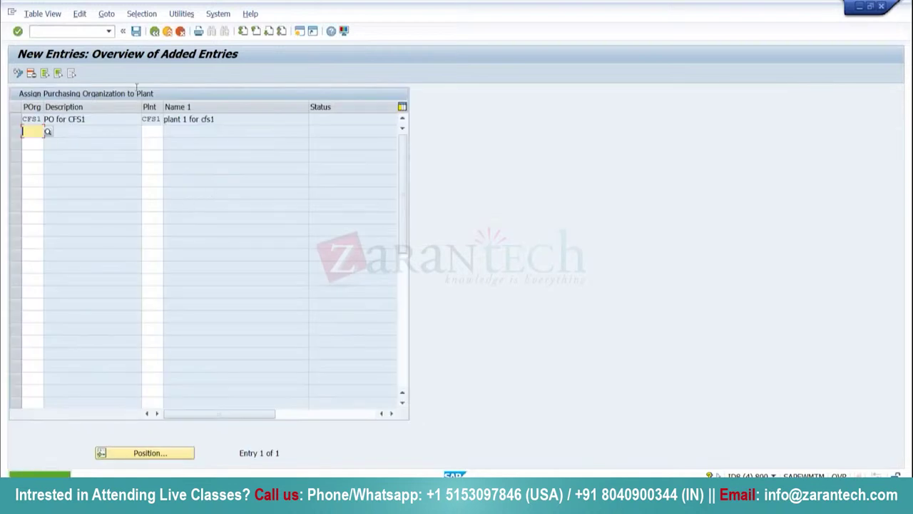
pyautogui.press('F3')
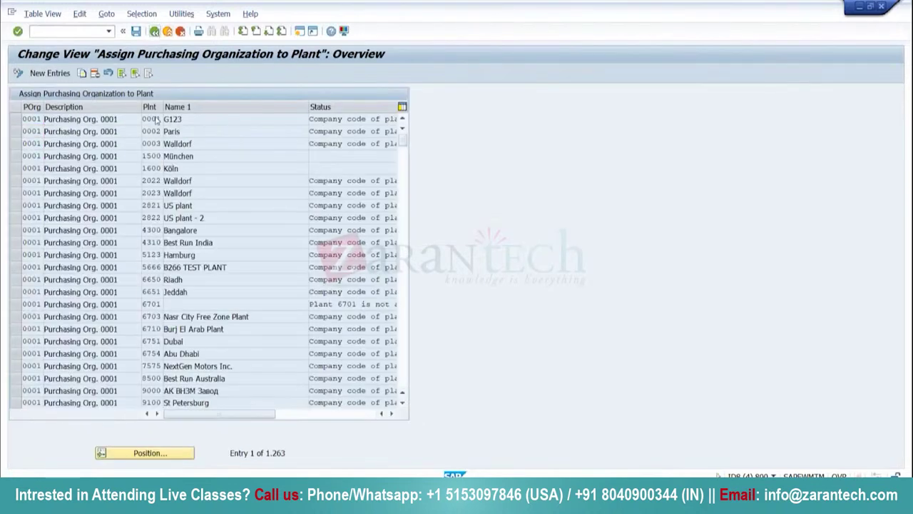
pyautogui.click(154, 31)
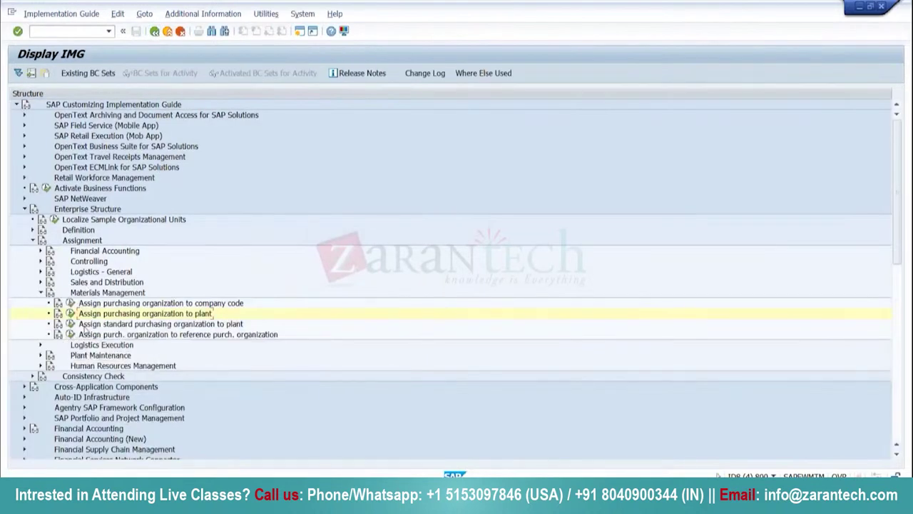
# Save the CFS1 / CF / plant CFS1 entry under Logistics Execution, then run 'Assign shipping point to plant'
pyautogui.click(40, 346)
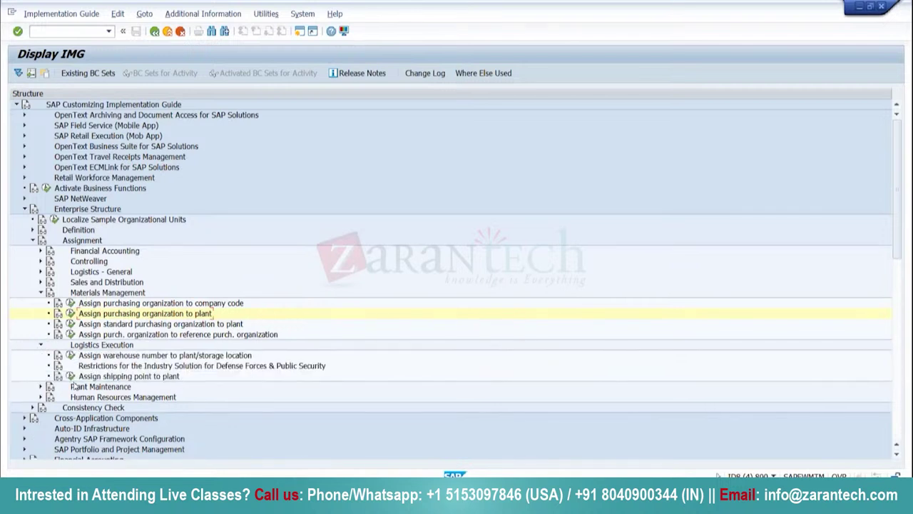
pyautogui.click(70, 376)
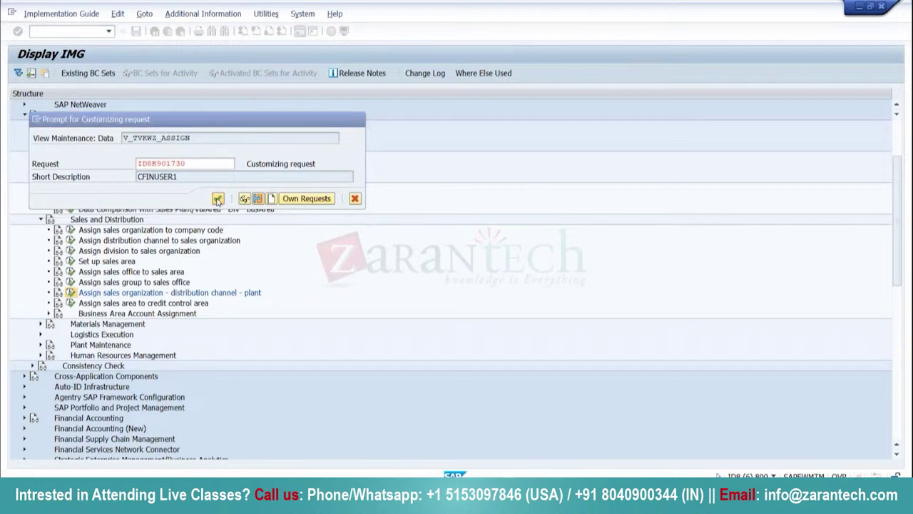
pyautogui.click(218, 198)
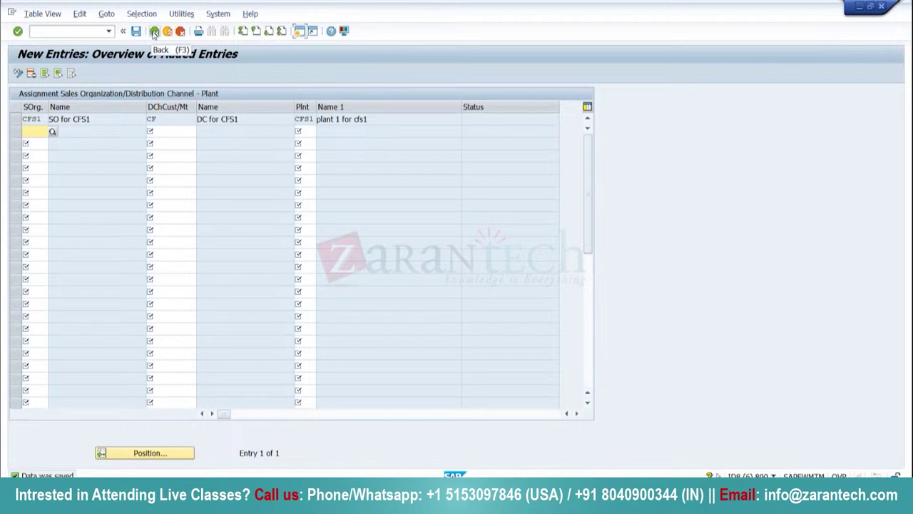
pyautogui.click(154, 33)
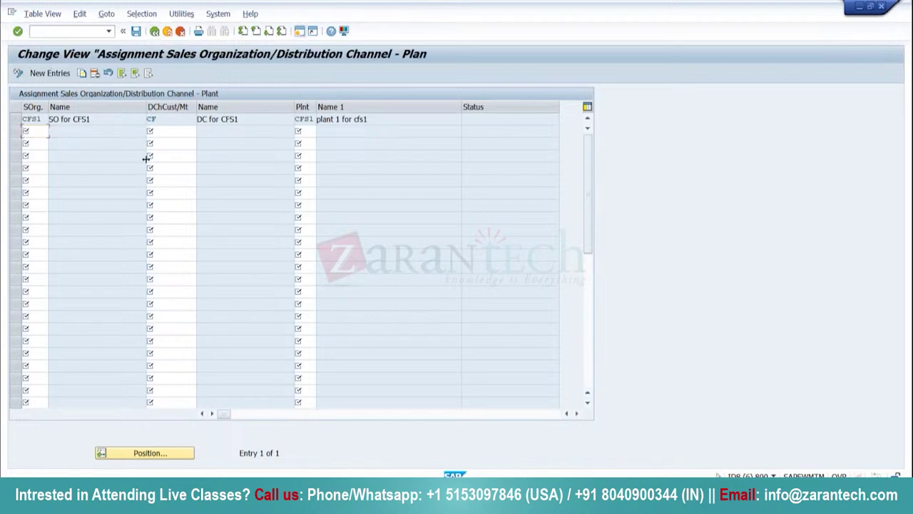
pyautogui.press('F3')
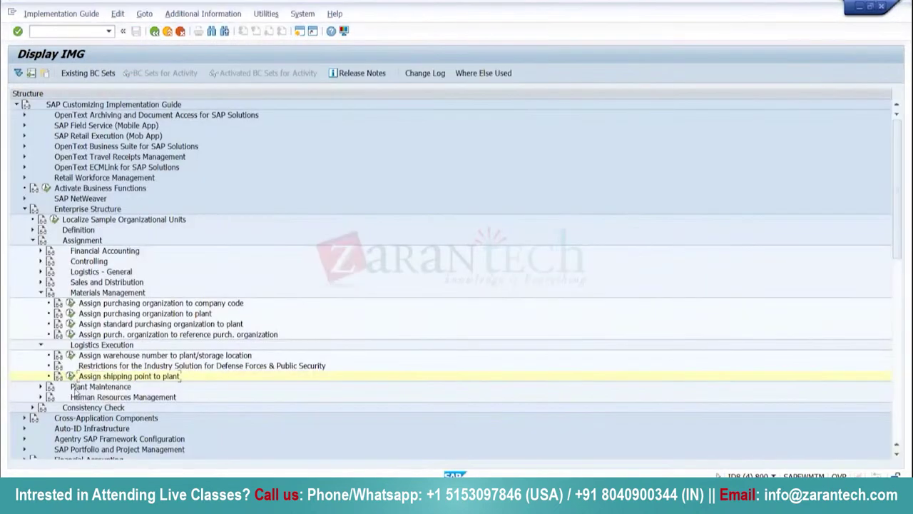
pyautogui.click(71, 376)
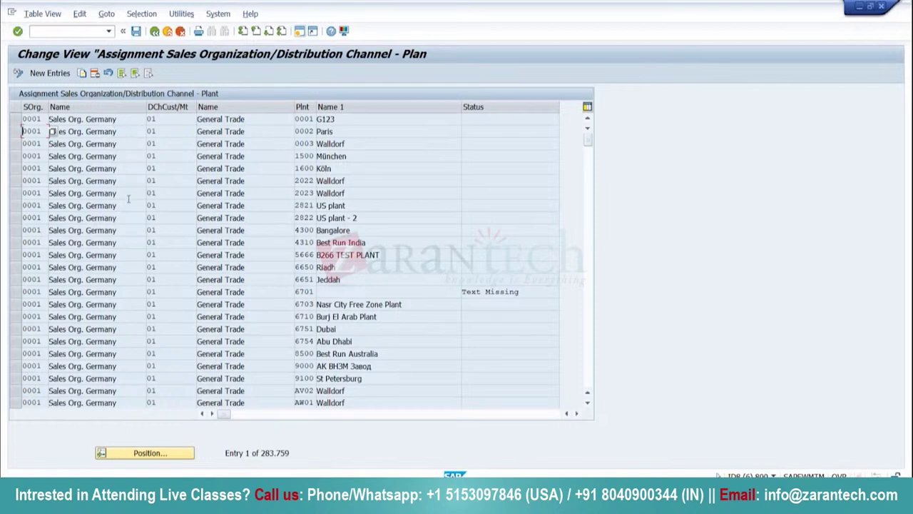
pyautogui.press('F3')
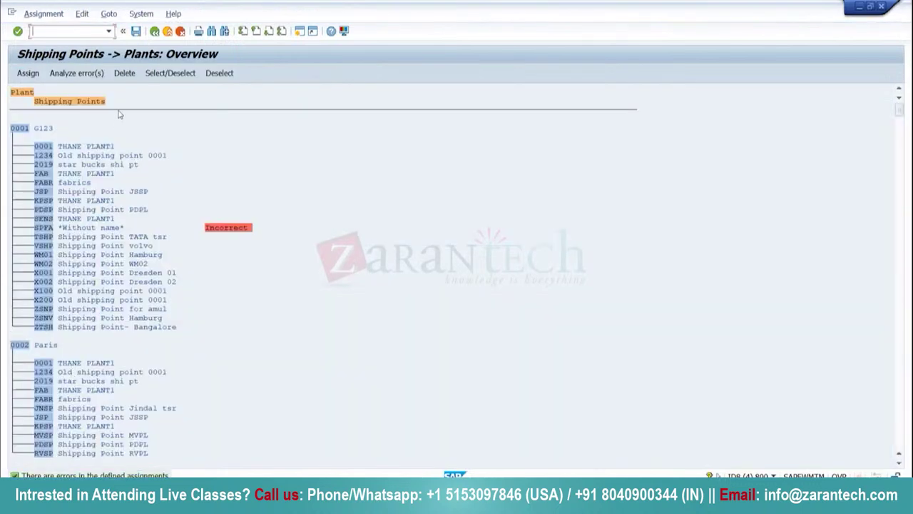
# Find plant CFS1 in the shipping point overview and select it
pyautogui.click(224, 32)
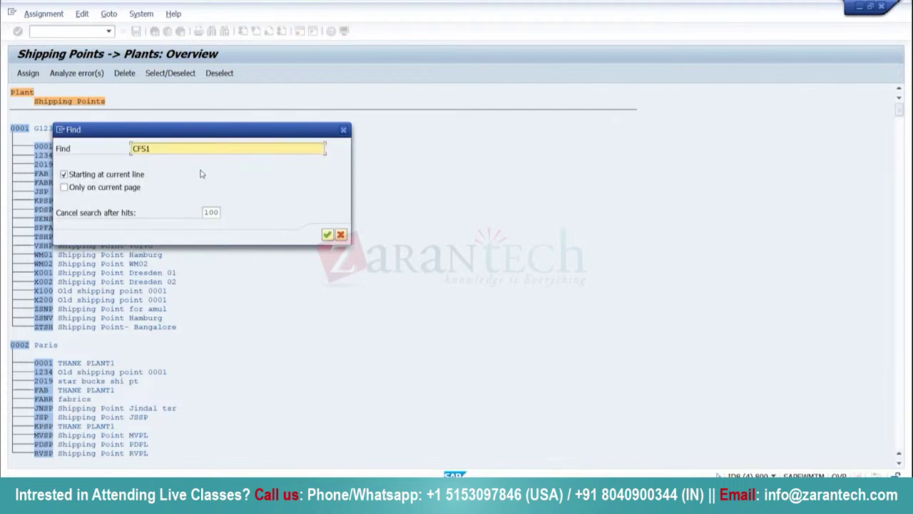
pyautogui.click(327, 235)
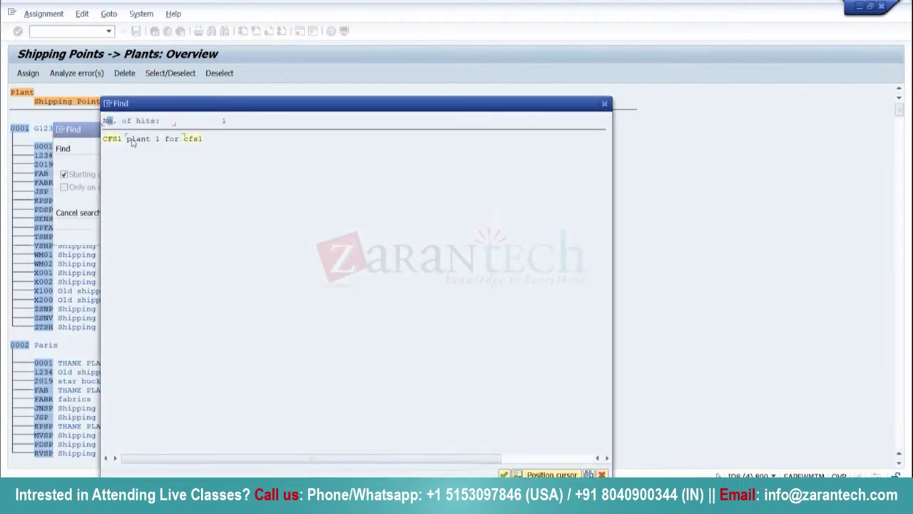
pyautogui.doubleClick(132, 141)
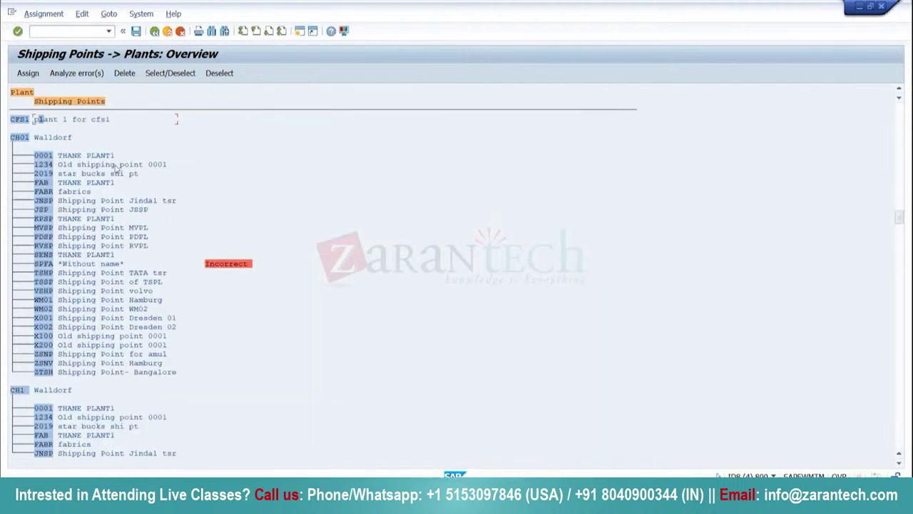
pyautogui.hotkey('alt', 'Tab')
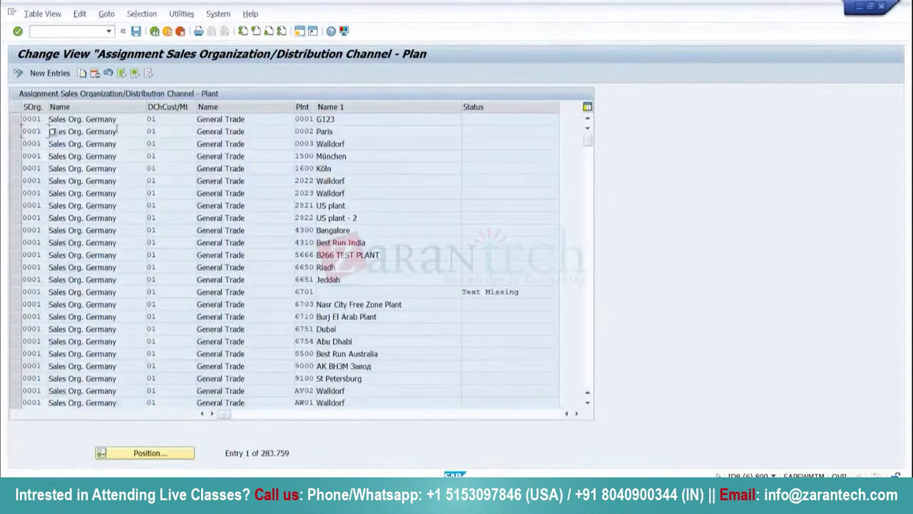
pyautogui.hotkey('alt', 'Tab')
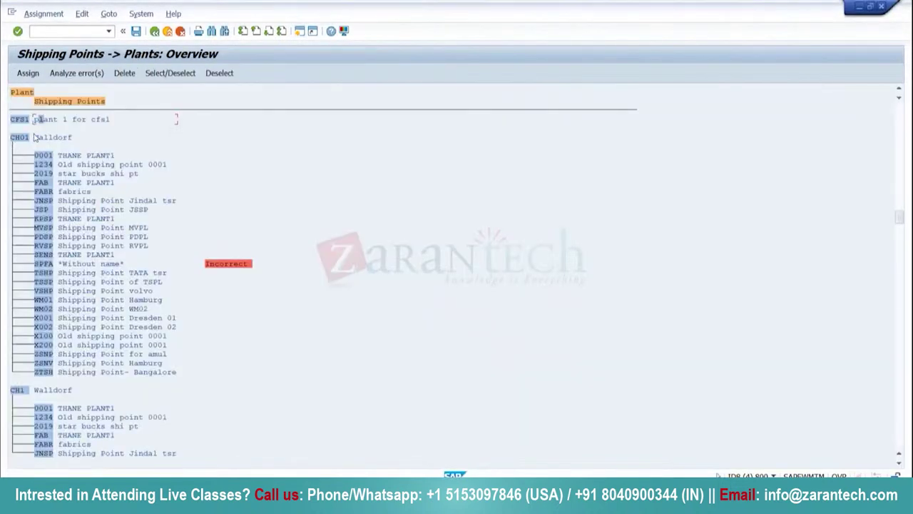
pyautogui.click(23, 121)
# Tick shipping point CFS1 in the Choose Shipping Point list and confirm the assignment
pyautogui.click(27, 74)
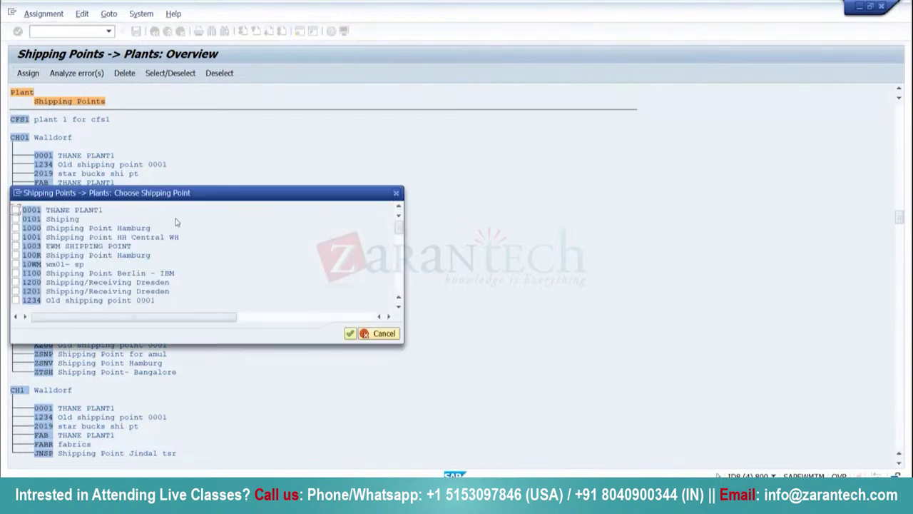
pyautogui.click(400, 264)
pyautogui.click(399, 266)
pyautogui.click(400, 267)
pyautogui.click(399, 271)
pyautogui.click(399, 272)
pyautogui.click(399, 272)
pyautogui.click(399, 272)
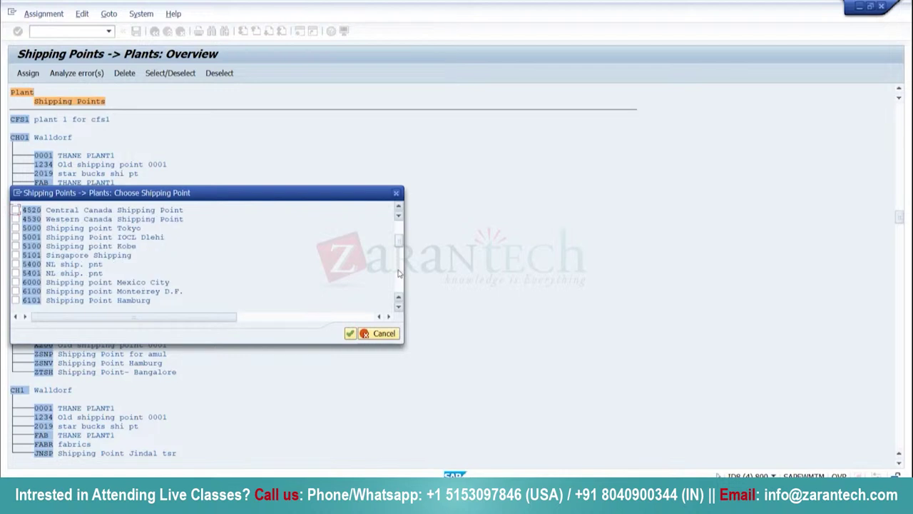
pyautogui.click(398, 277)
pyautogui.click(399, 276)
pyautogui.click(398, 277)
pyautogui.click(399, 277)
pyautogui.moveTo(399, 254); pyautogui.dragTo(400, 264)
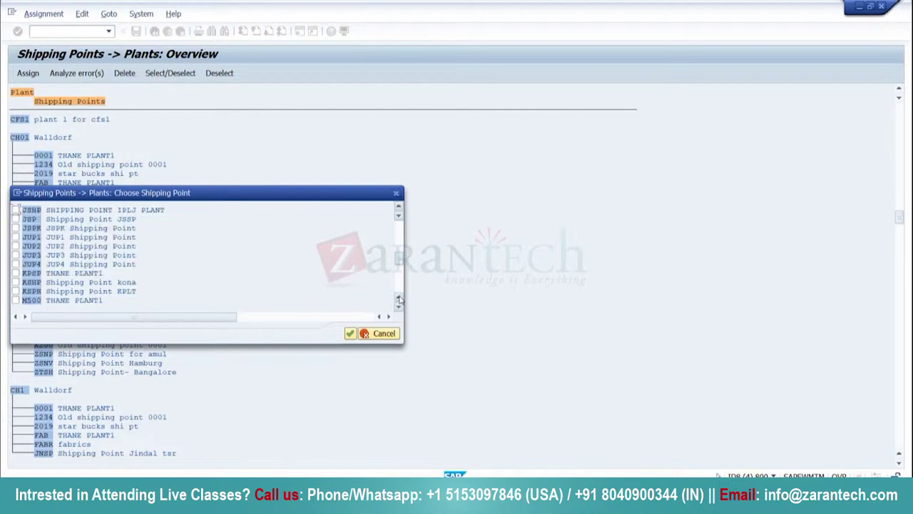
pyautogui.click(399, 243)
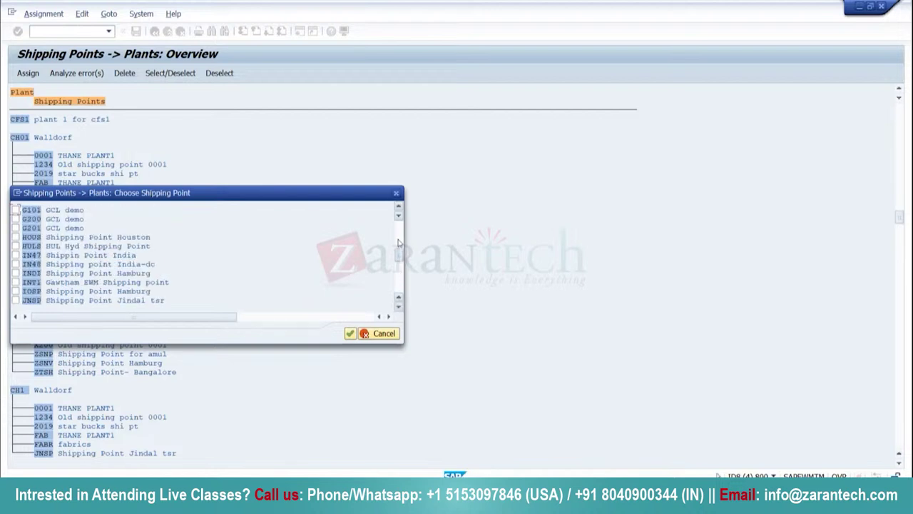
pyautogui.click(399, 243)
pyautogui.click(399, 207)
pyautogui.click(399, 206)
pyautogui.click(399, 207)
pyautogui.click(398, 208)
pyautogui.click(399, 209)
pyautogui.click(399, 208)
pyautogui.click(399, 209)
pyautogui.click(399, 227)
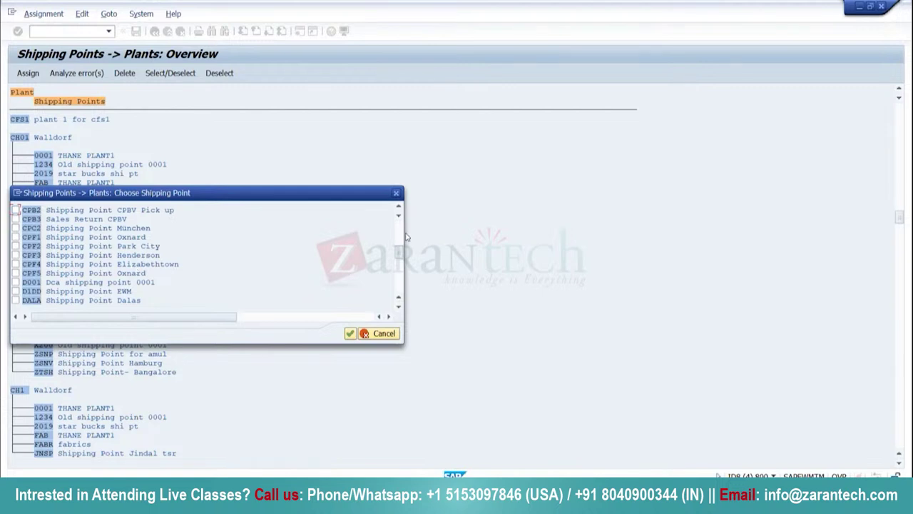
pyautogui.click(400, 234)
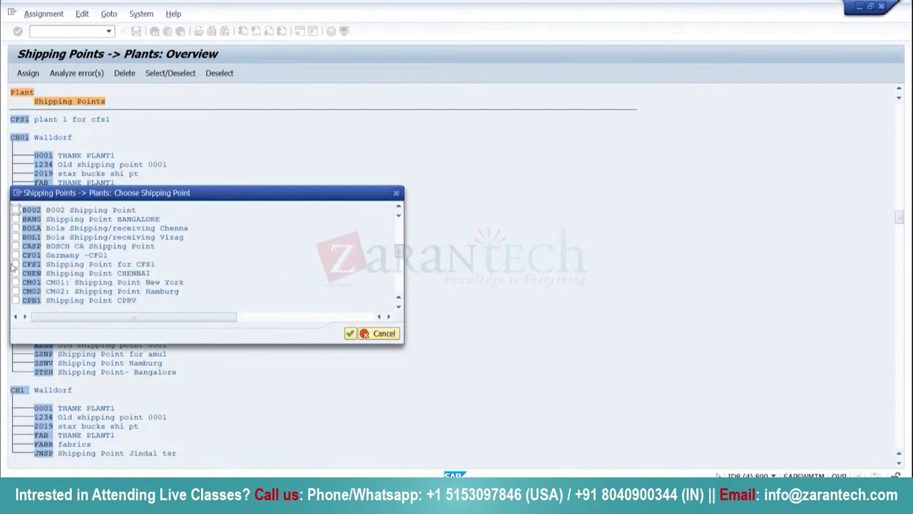
pyautogui.click(15, 264)
pyautogui.click(349, 333)
# Save the shipping point assignment under the customizing request and return to the IMG
pyautogui.click(135, 31)
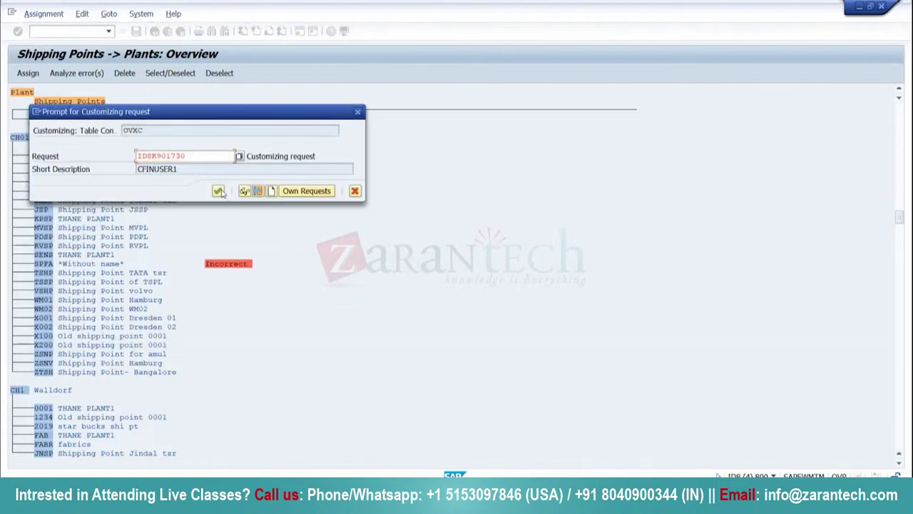
pyautogui.click(218, 191)
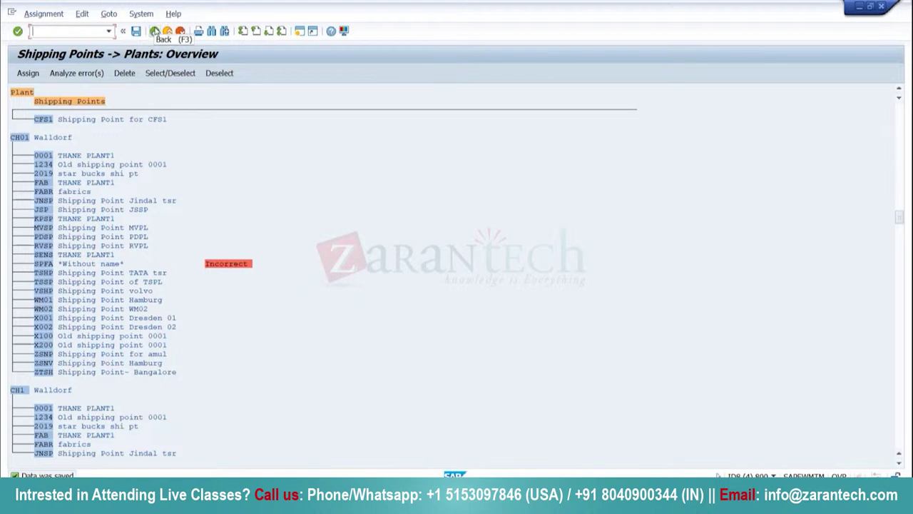
pyautogui.click(154, 31)
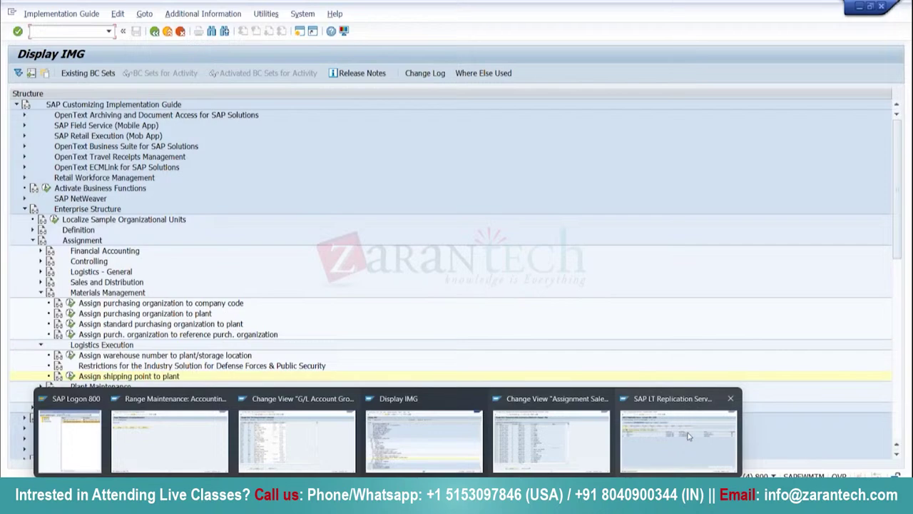
# Switch to the sales organization–plant assignment window to enter the next transaction
pyautogui.moveTo(619, 446)
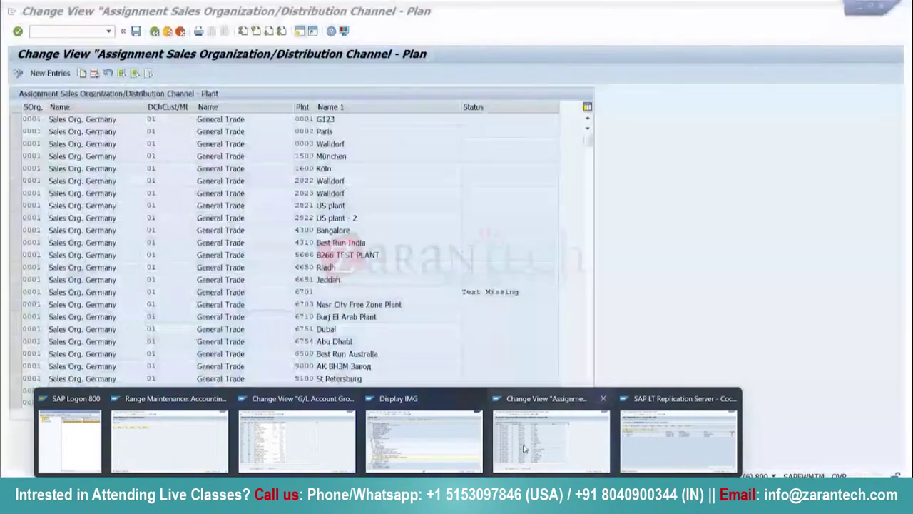
pyautogui.click(552, 441)
pyautogui.click(69, 31)
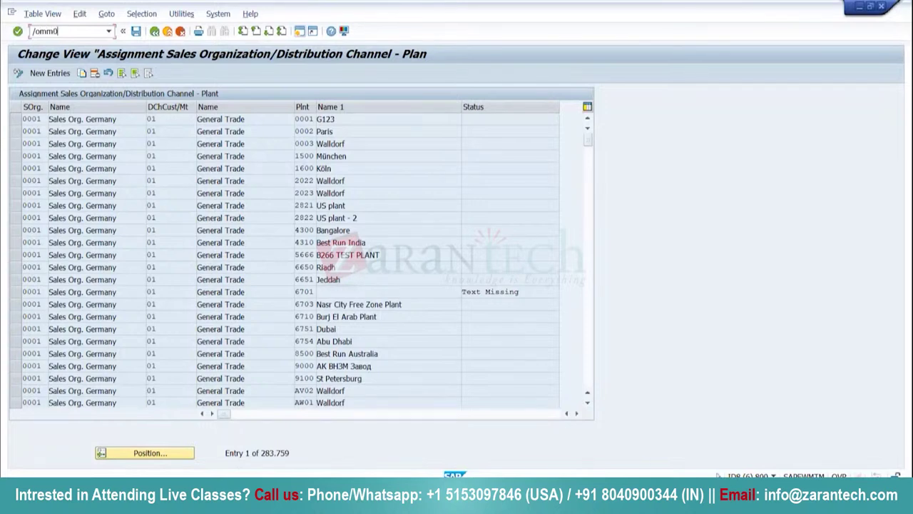
# Start MM01 and enter CFS1-Mat1 as the material number
pyautogui.press('Return')
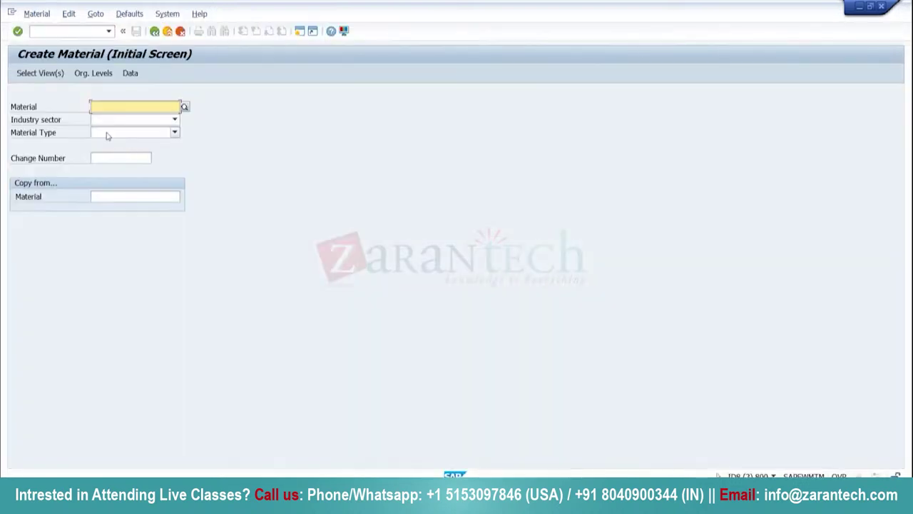
pyautogui.write('c')
pyautogui.click(107, 115)
pyautogui.press('BackSpace')
pyautogui.press('BackSpace')
pyautogui.press('BackSpace')
pyautogui.press('BackSpace')
pyautogui.press('BackSpace')
pyautogui.press('BackSpace')
pyautogui.press('BackSpace')
pyautogui.press('BackSpace')
pyautogui.press('BackSpace')
pyautogui.write('CFS1')
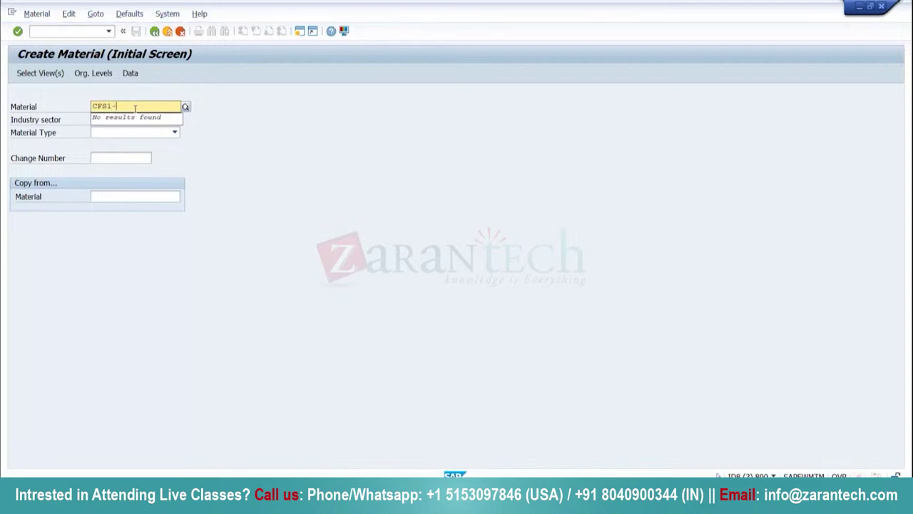
pyautogui.write('-Mat1')
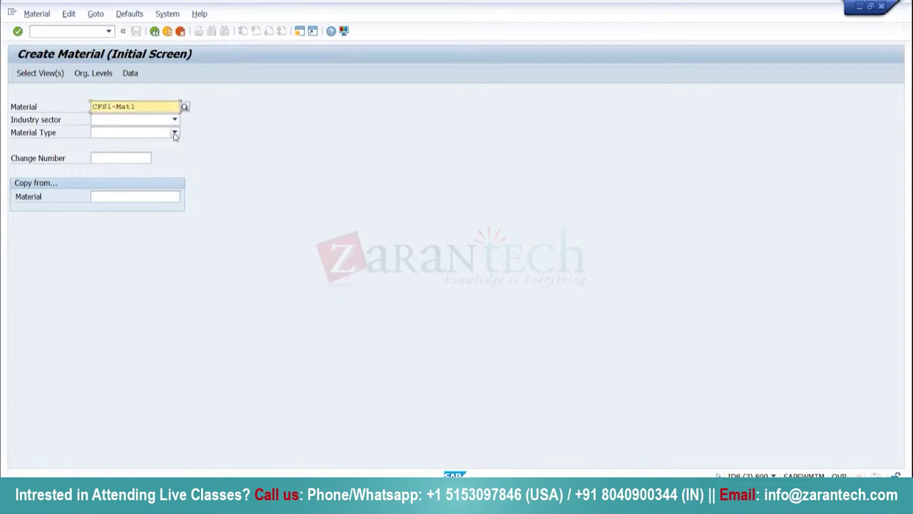
# Choose industry sector Retail and material type FERT Finished product, then continue
pyautogui.click(171, 120)
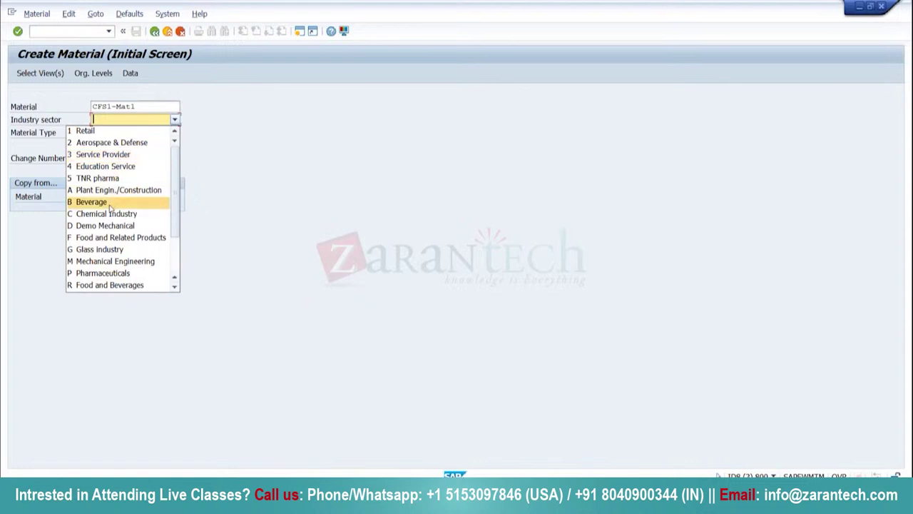
pyautogui.scroll(-1, 123, 261)
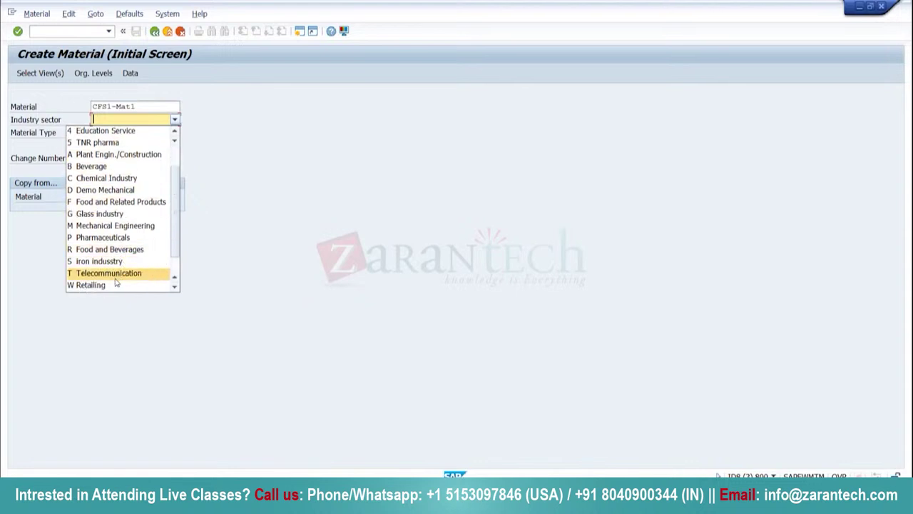
pyautogui.scroll(1, 108, 239)
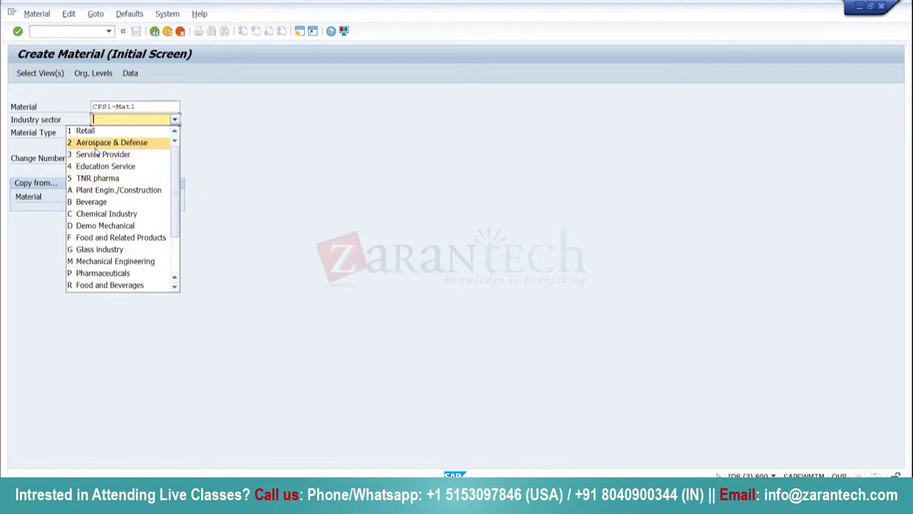
pyautogui.click(107, 130)
pyautogui.click(123, 134)
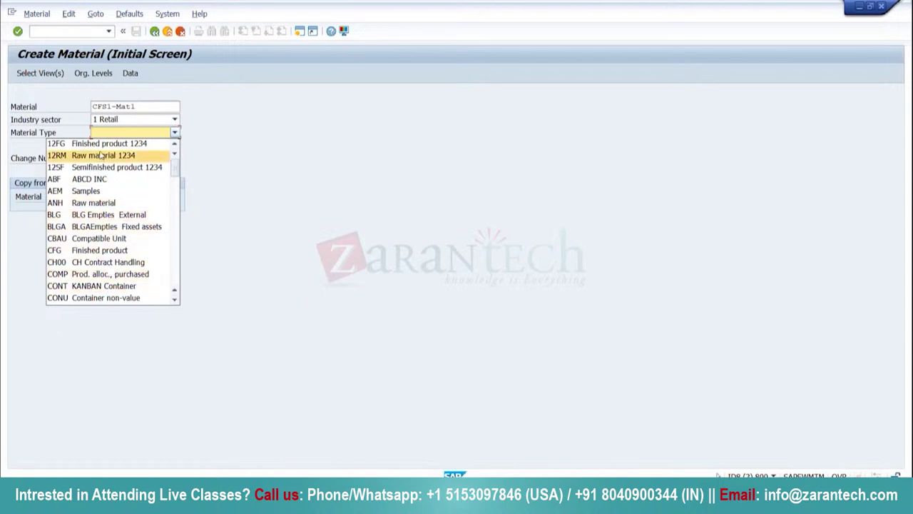
pyautogui.scroll(-3, 100, 154)
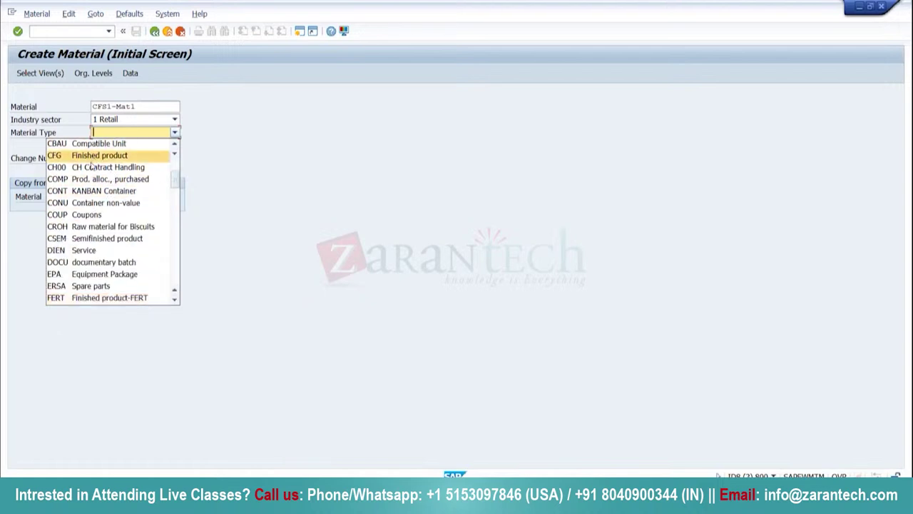
pyautogui.click(97, 298)
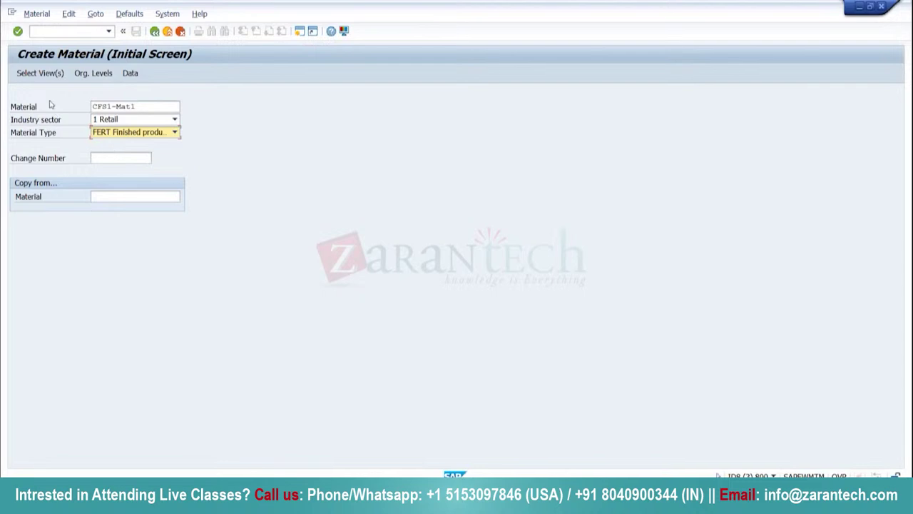
pyautogui.press('Return')
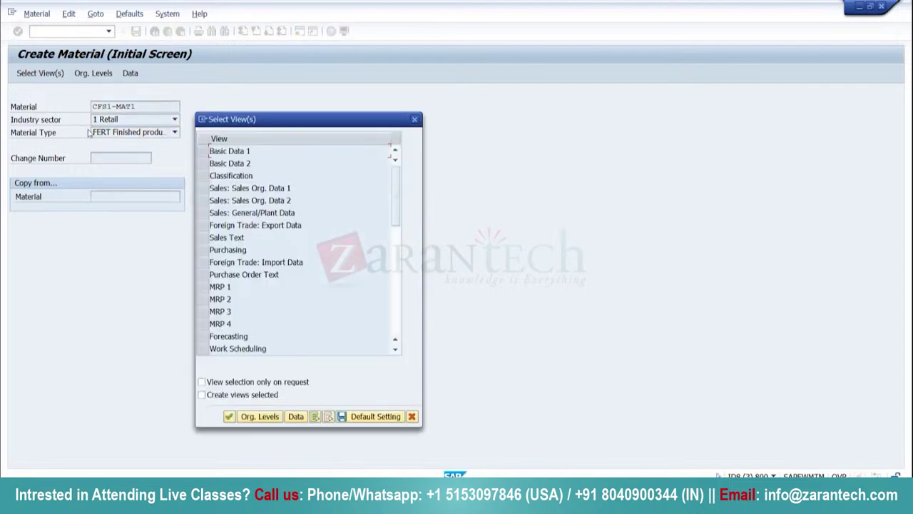
# Mark Basic Data 1/2, Sales Org. Data 1/2, Sales: General/Plant Data and Purchasing views
pyautogui.click(204, 151)
pyautogui.click(204, 163)
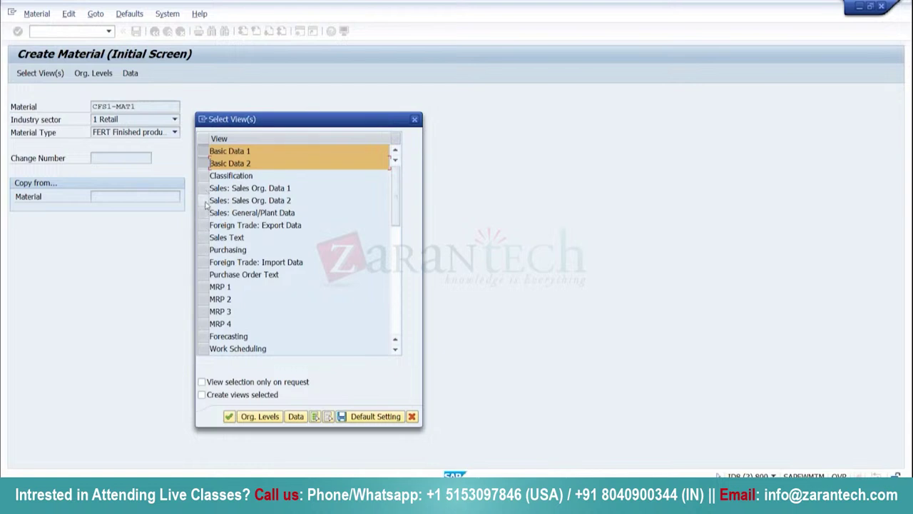
pyautogui.click(204, 187)
pyautogui.click(204, 200)
pyautogui.click(203, 213)
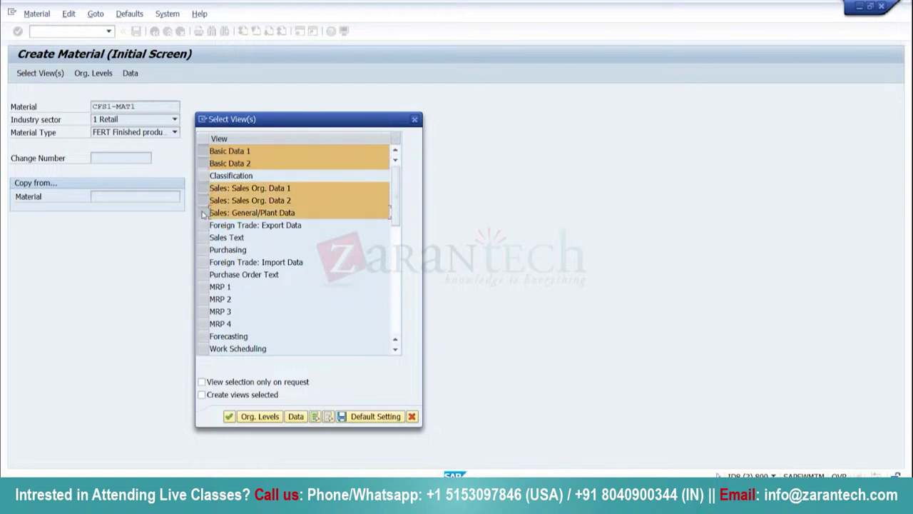
pyautogui.click(204, 250)
pyautogui.click(205, 251)
pyautogui.click(204, 250)
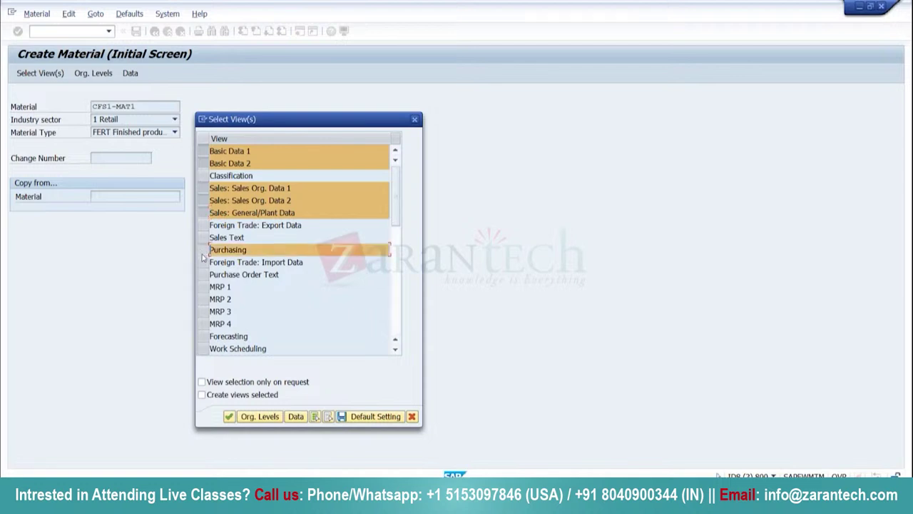
# Add the Accounting 1 and Accounting 2 views and confirm the selection
pyautogui.scroll(-1, 241, 266)
pyautogui.scroll(-1, 241, 266)
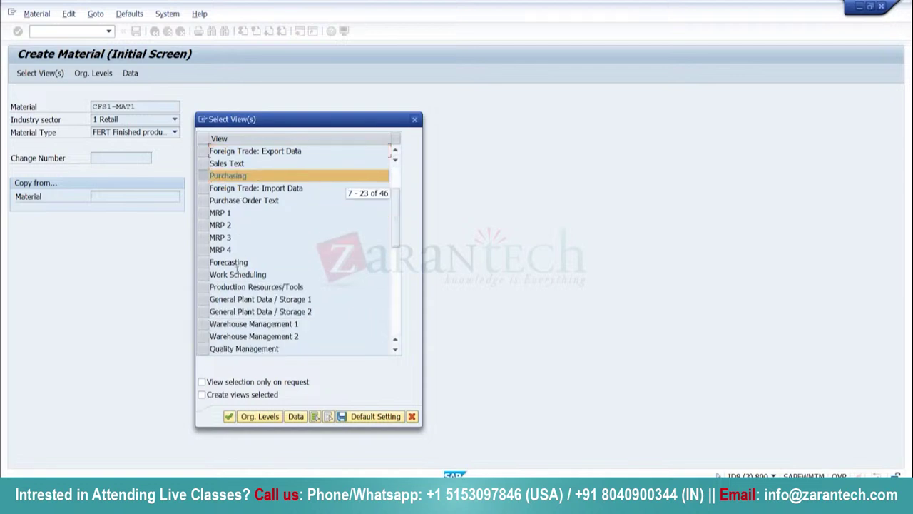
pyautogui.scroll(-3, 225, 289)
pyautogui.click(204, 286)
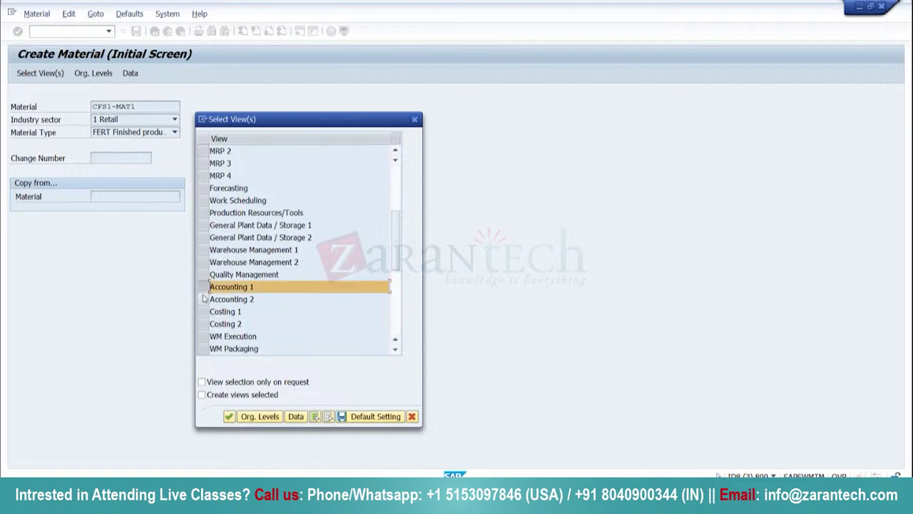
pyautogui.click(204, 299)
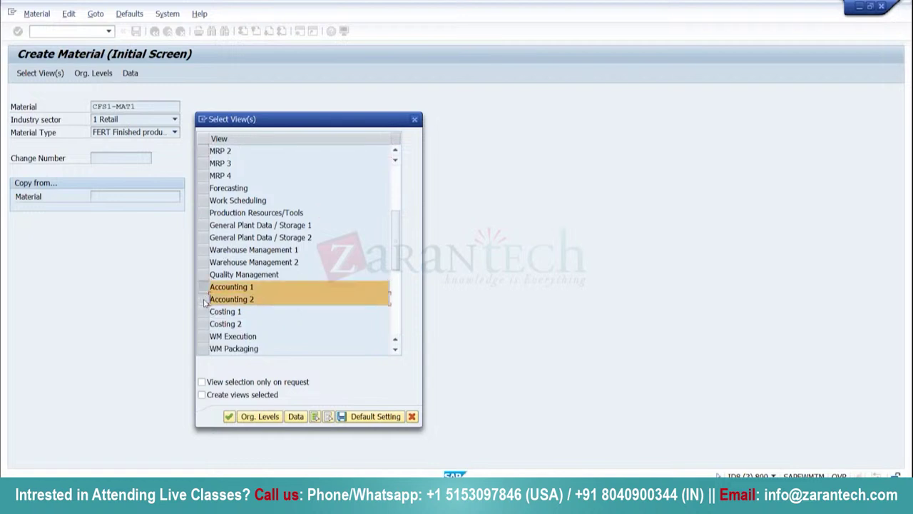
pyautogui.click(230, 417)
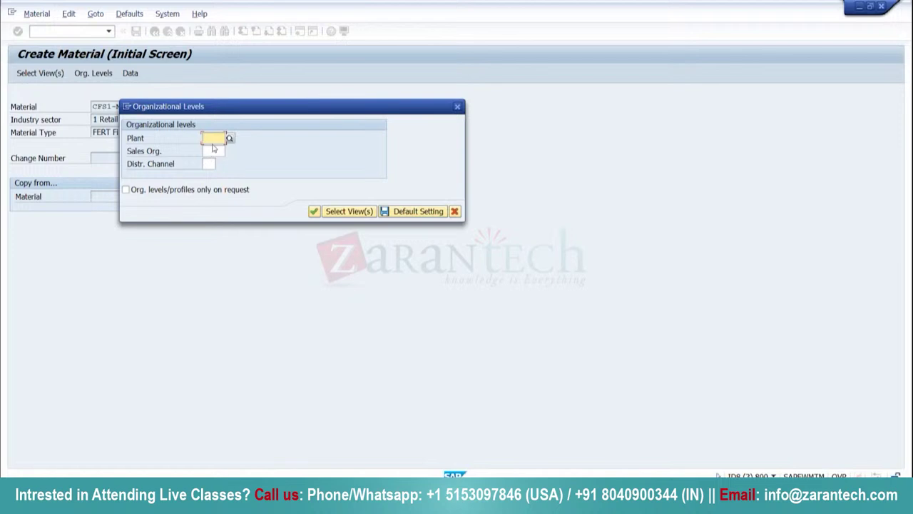
# Enter plant CFS1, sales org CFS1, channel CF, then follow the company code error to its IMG activity
pyautogui.write('cfs1')
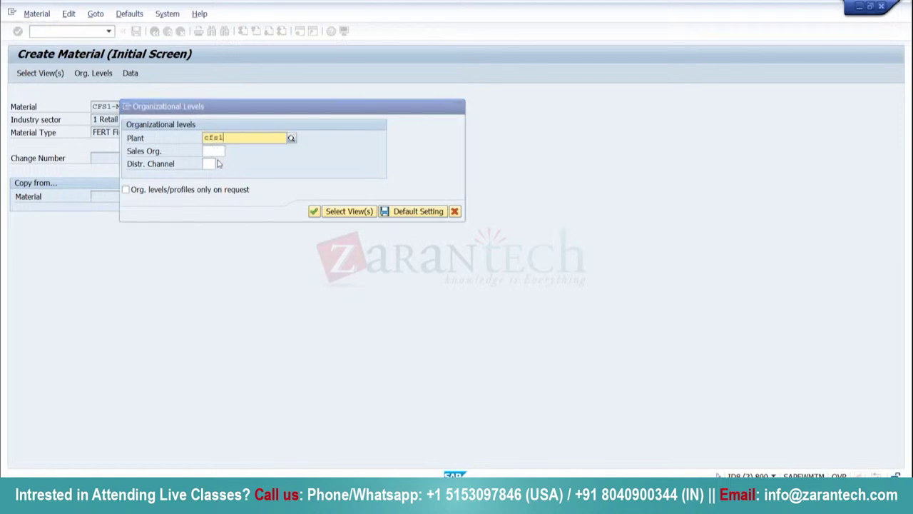
pyautogui.press('Return')
pyautogui.click(215, 150)
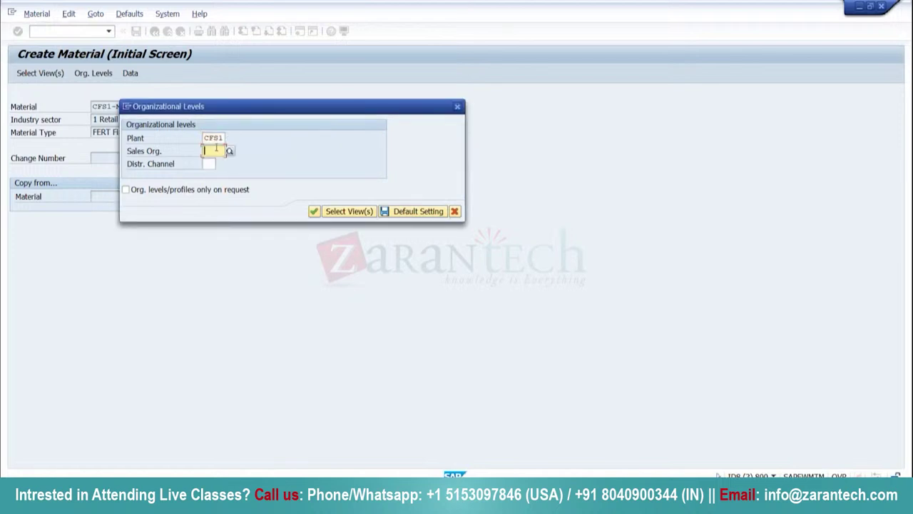
pyautogui.write('cfs1')
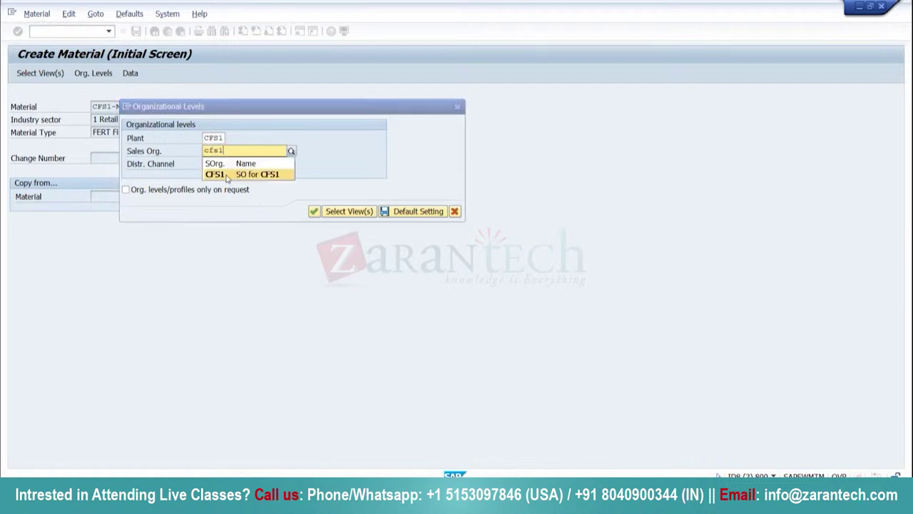
pyautogui.press('Return')
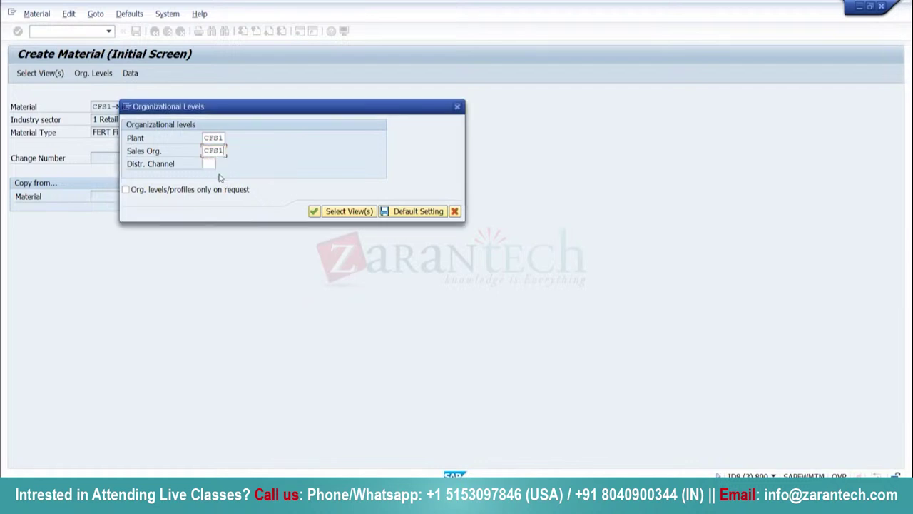
pyautogui.click(212, 164)
pyautogui.write('cf')
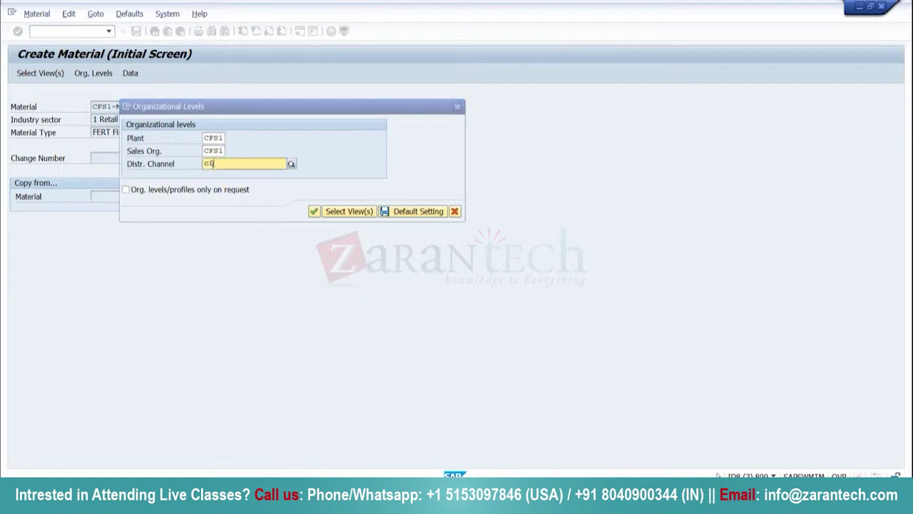
pyautogui.press('Return')
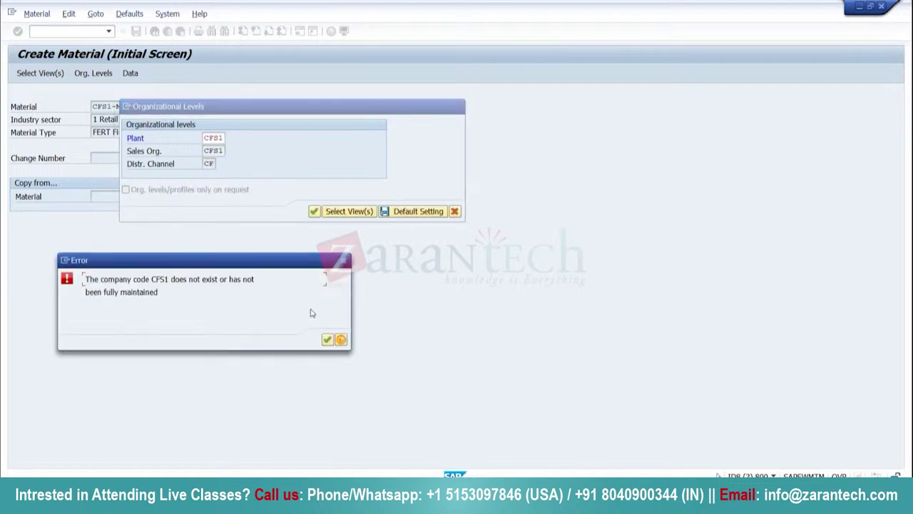
pyautogui.click(333, 340)
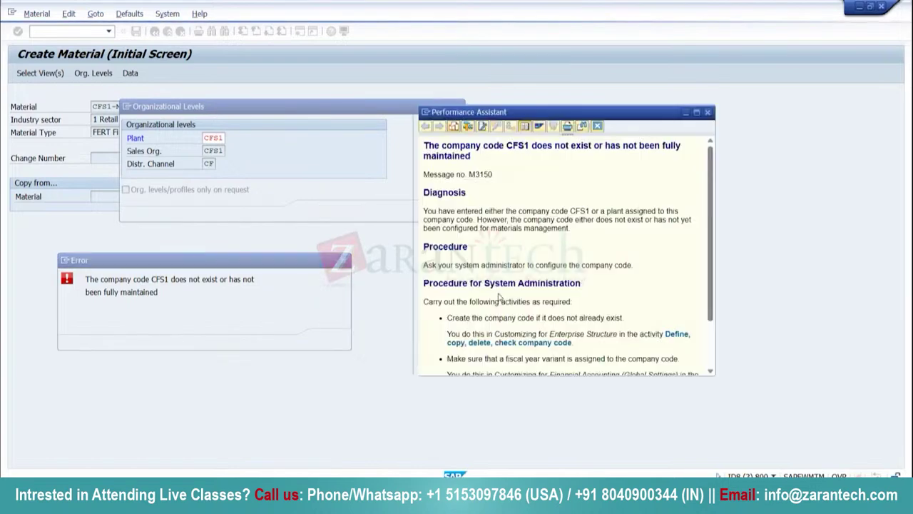
pyautogui.click(572, 366)
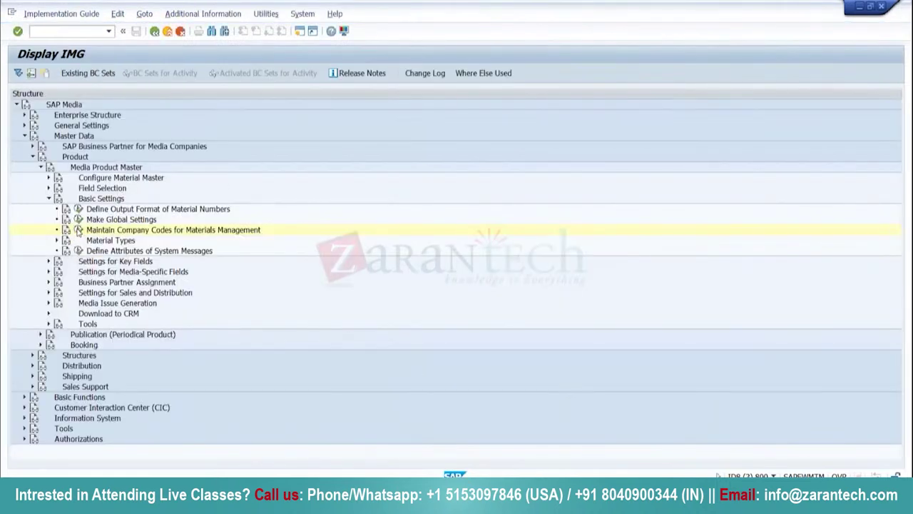
# For company code CFS1, enter year 2021, period 1, and allow back-postings
pyautogui.click(79, 230)
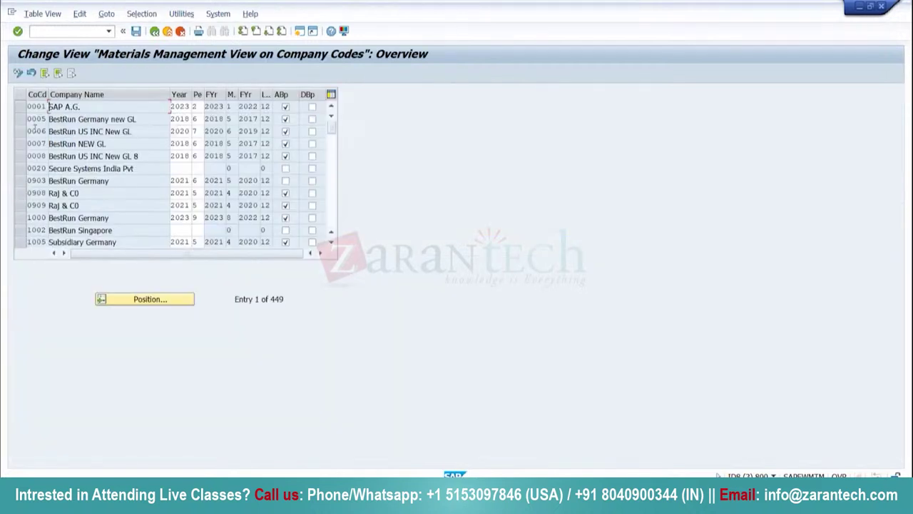
pyautogui.click(135, 298)
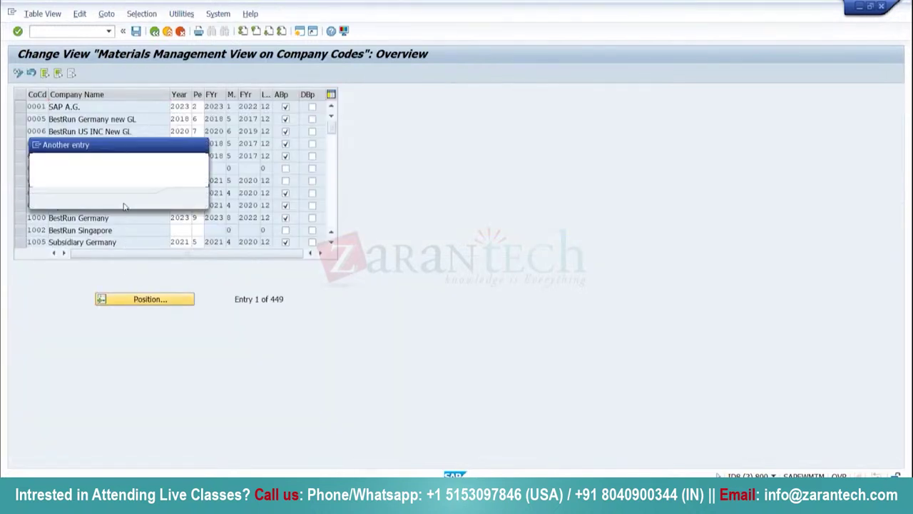
pyautogui.click(141, 176)
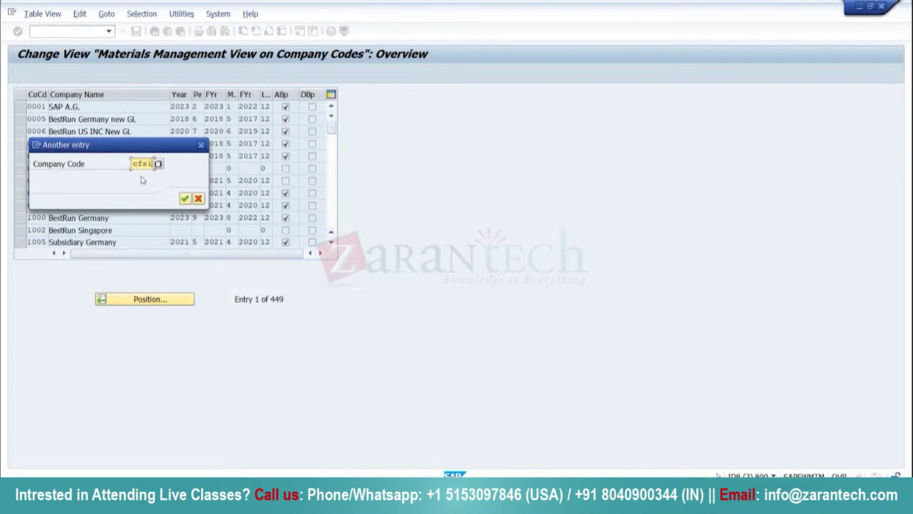
pyautogui.press('Return')
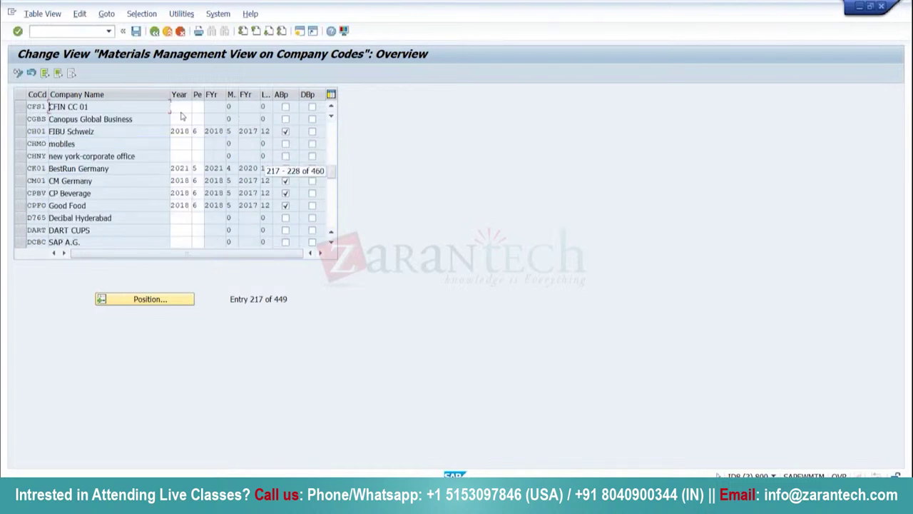
pyautogui.click(177, 110)
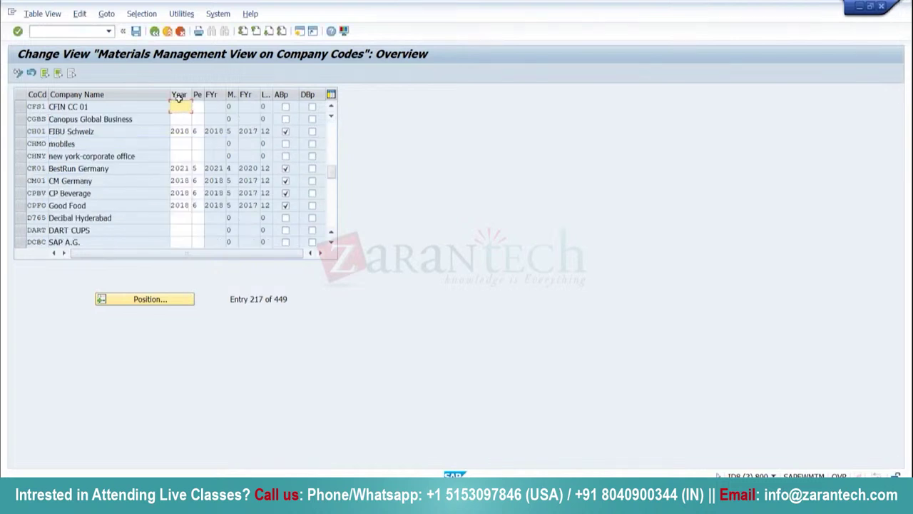
pyautogui.write('2021')
pyautogui.click(199, 106)
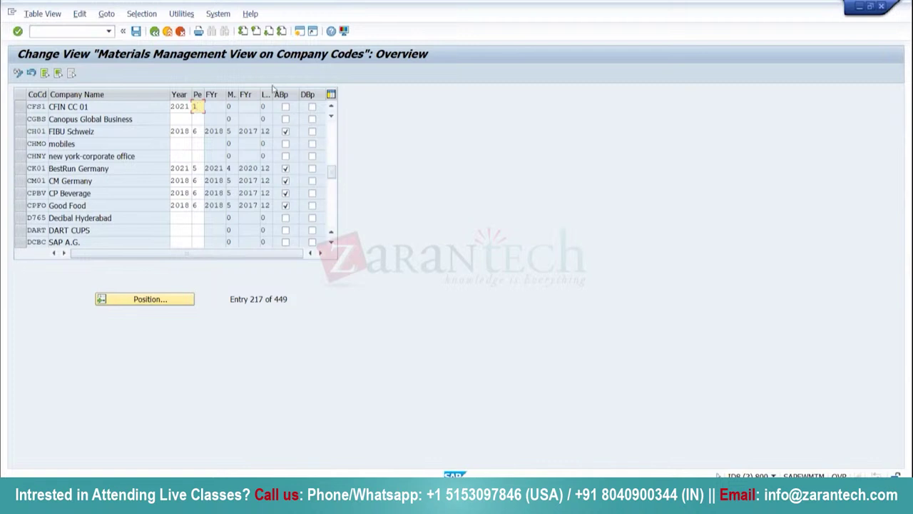
pyautogui.click(286, 107)
# Save the period settings, accepting the calendar and past-period warnings and the customizing request
pyautogui.click(137, 32)
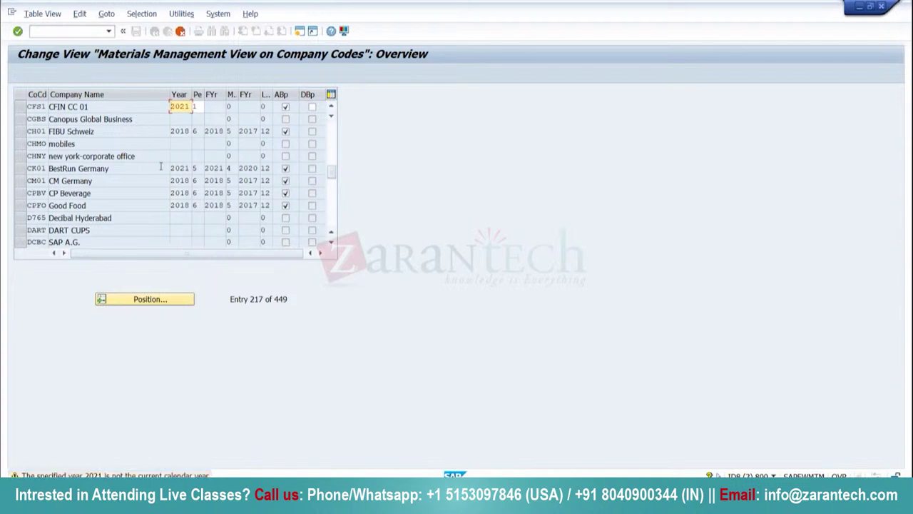
pyautogui.press('Return')
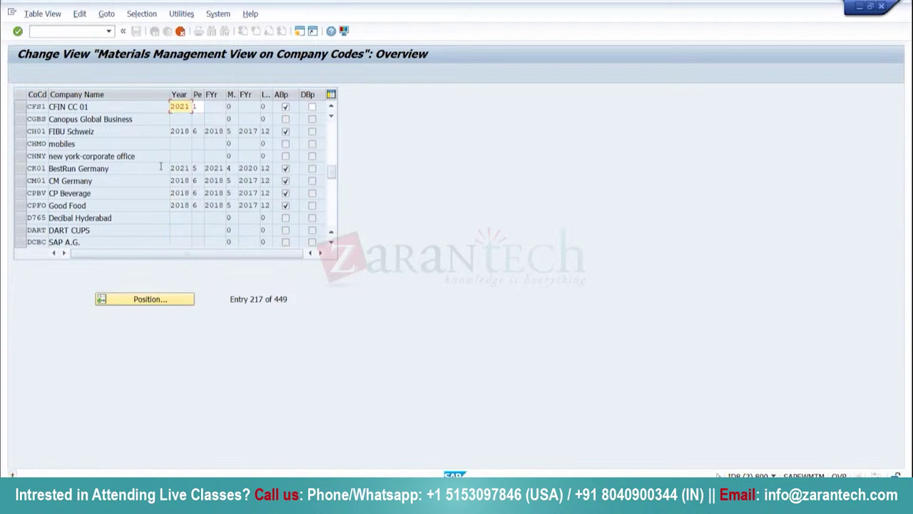
pyautogui.press('Return')
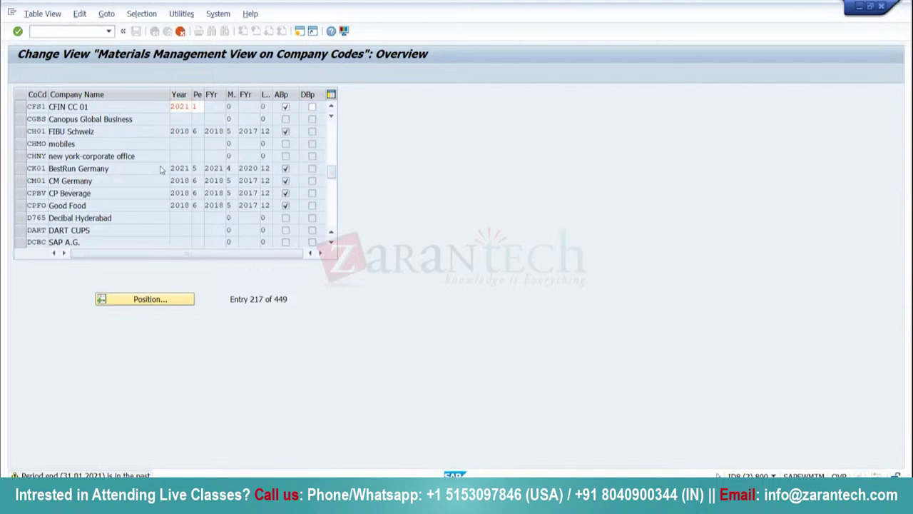
pyautogui.click(217, 199)
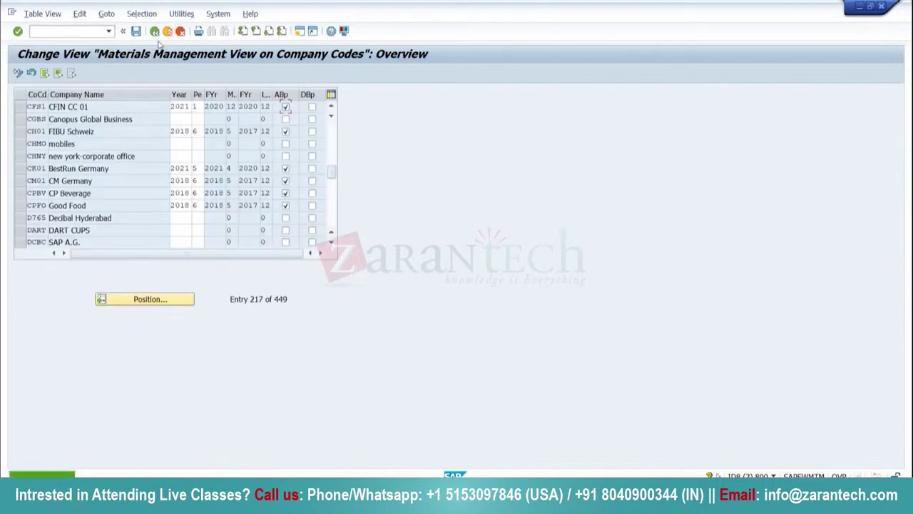
pyautogui.click(154, 32)
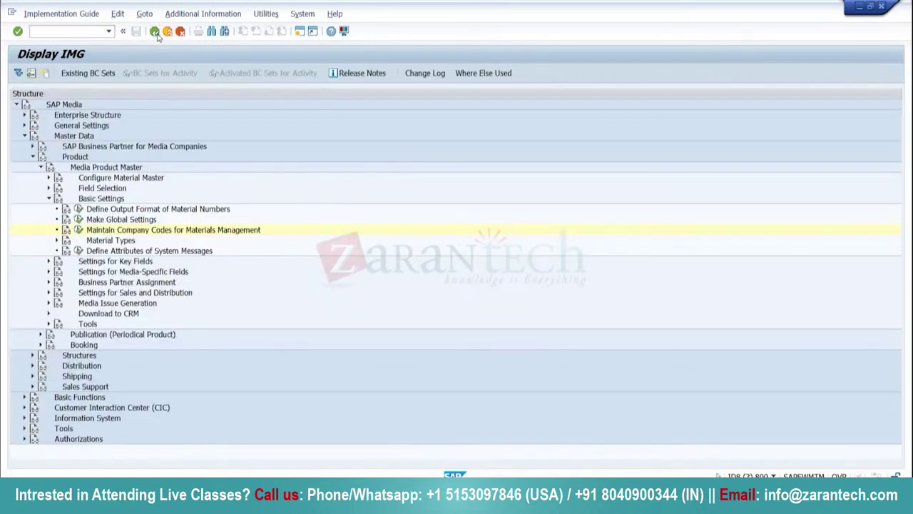
# Return to Create Material and resubmit plant CFS1, sales org CFS1, channel CF; the company-code error recurs
pyautogui.click(155, 32)
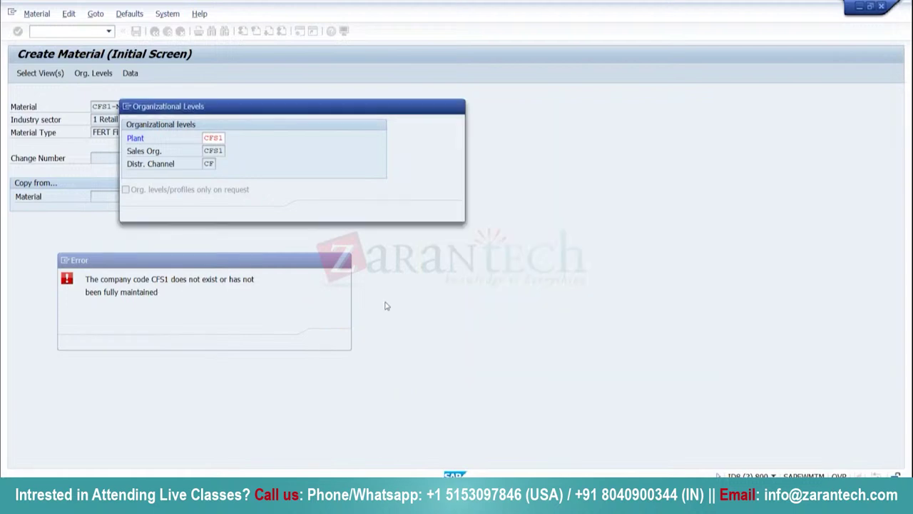
pyautogui.click(329, 340)
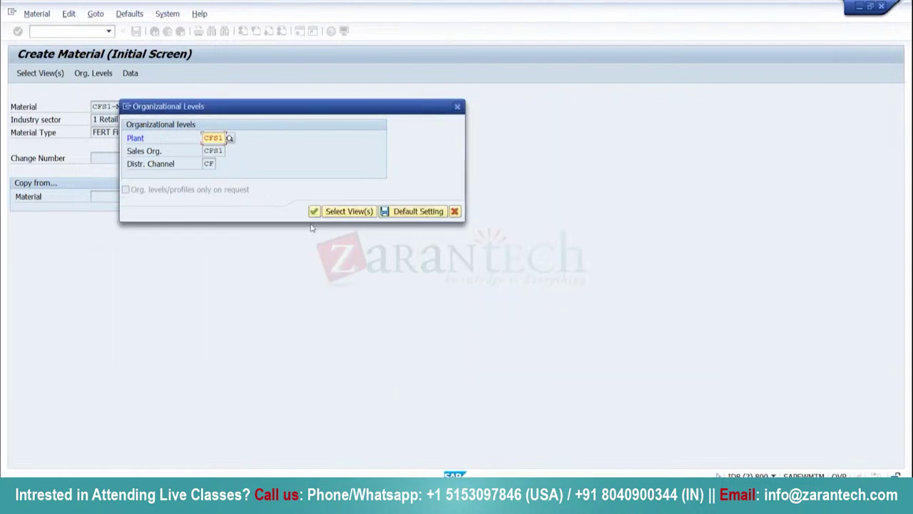
pyautogui.click(315, 215)
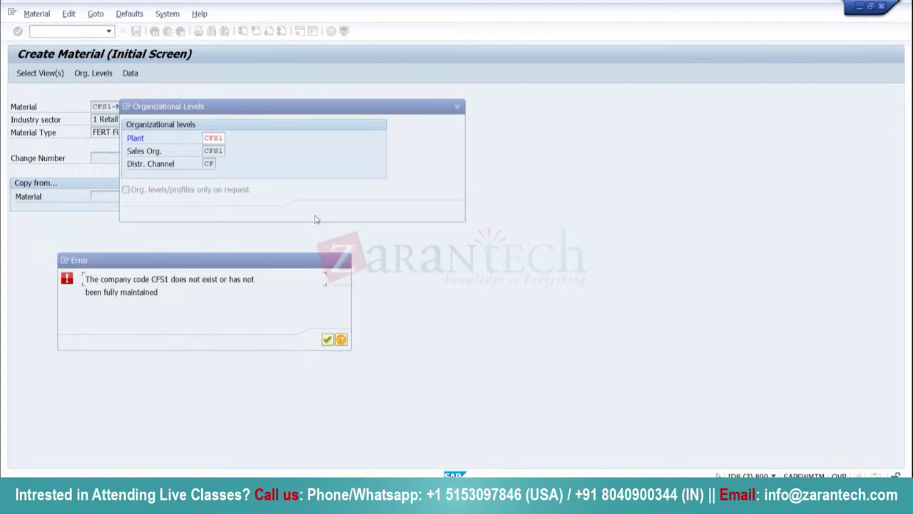
pyautogui.press('Return')
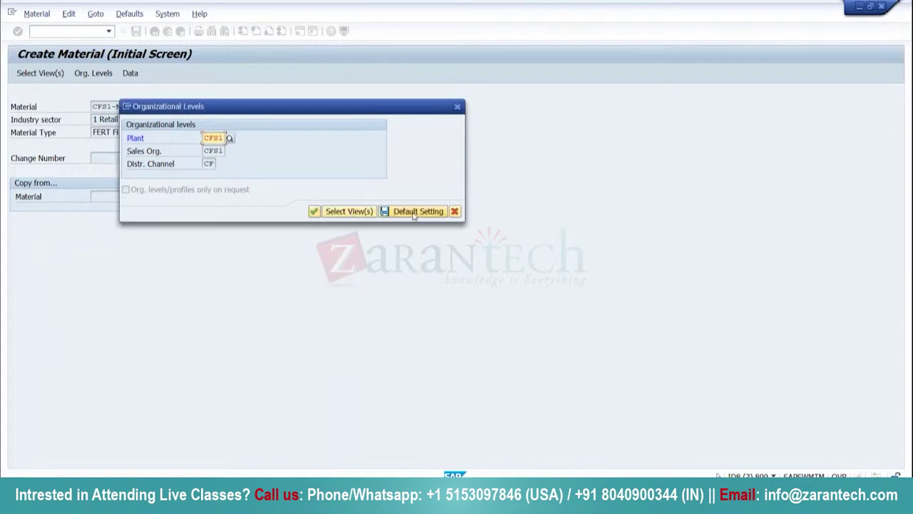
# Cancel the organizational levels and restart MM01 for material CFS1-Mat1
pyautogui.click(455, 212)
pyautogui.click(455, 212)
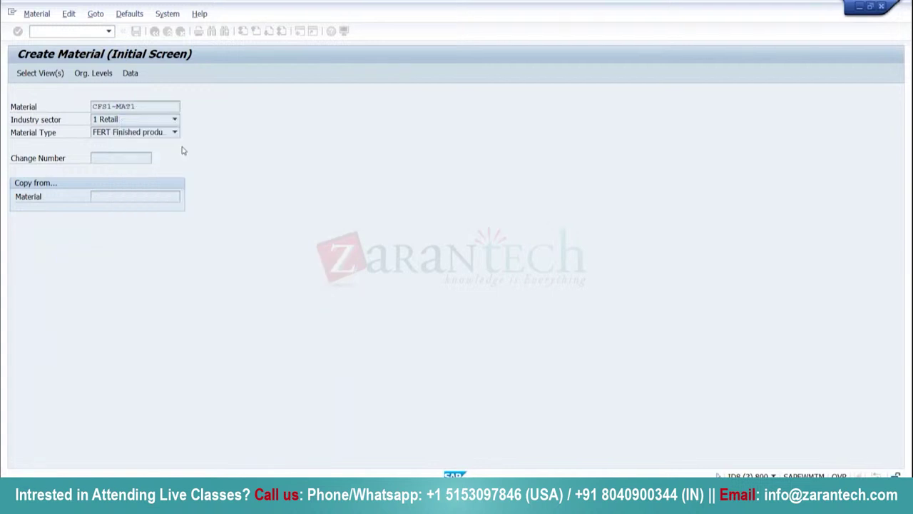
pyautogui.click(52, 33)
pyautogui.write('/nmm01')
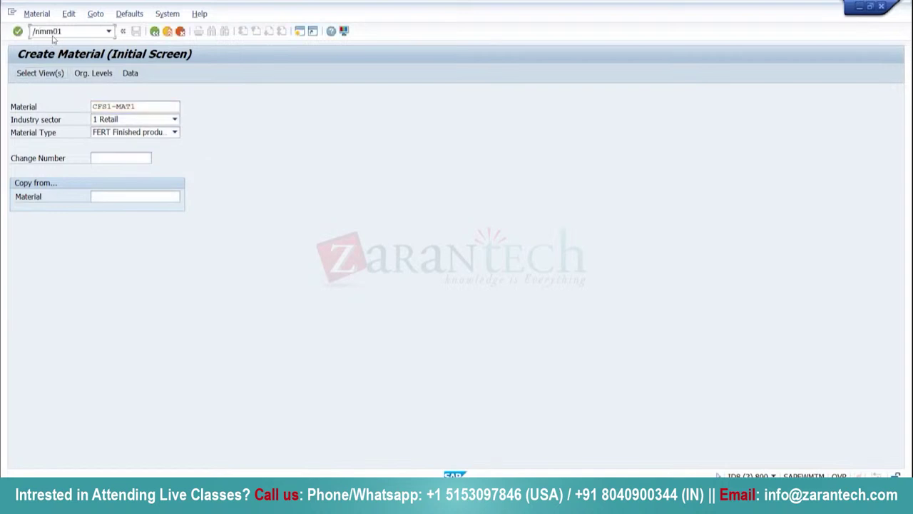
pyautogui.press('Return')
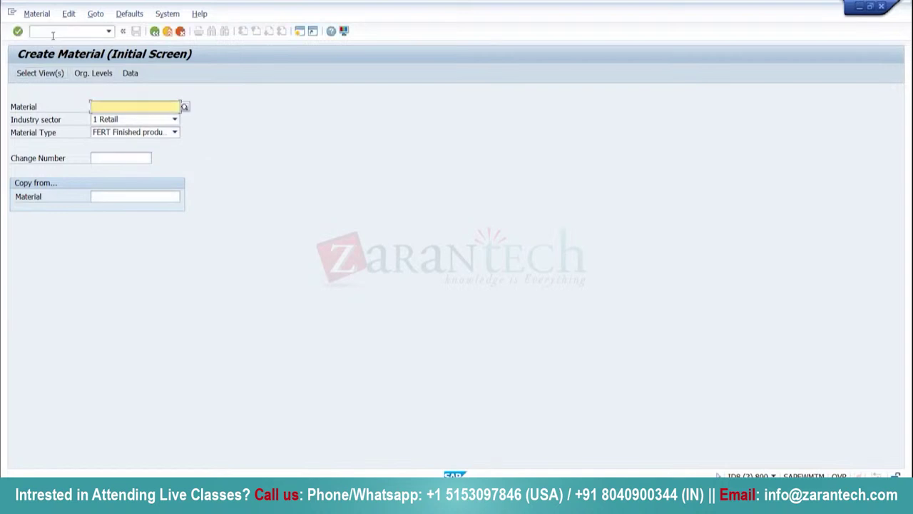
pyautogui.write('CFS1-Mat1')
pyautogui.press('Return')
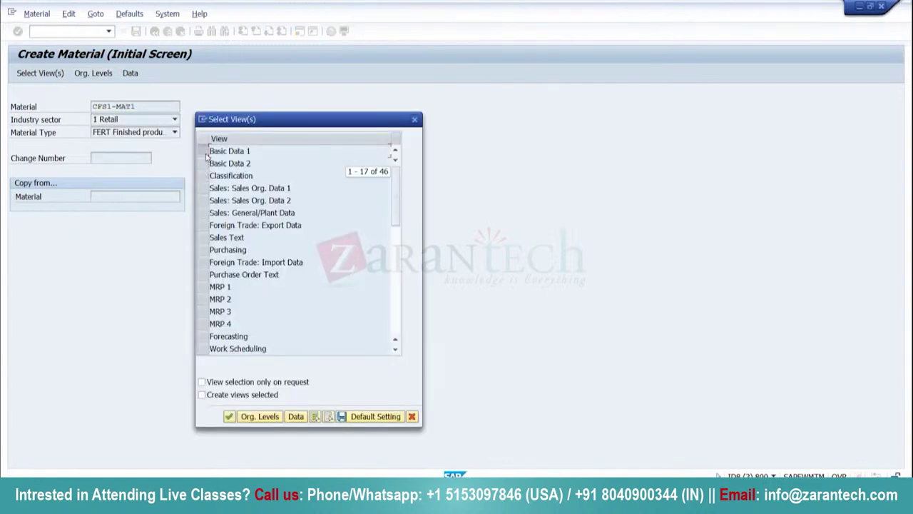
# Select the Basic Data, Sales Org Data 1 and 2, Sales General/Plant, and Accounting 1 and 2 views
pyautogui.click(204, 164)
pyautogui.click(205, 200)
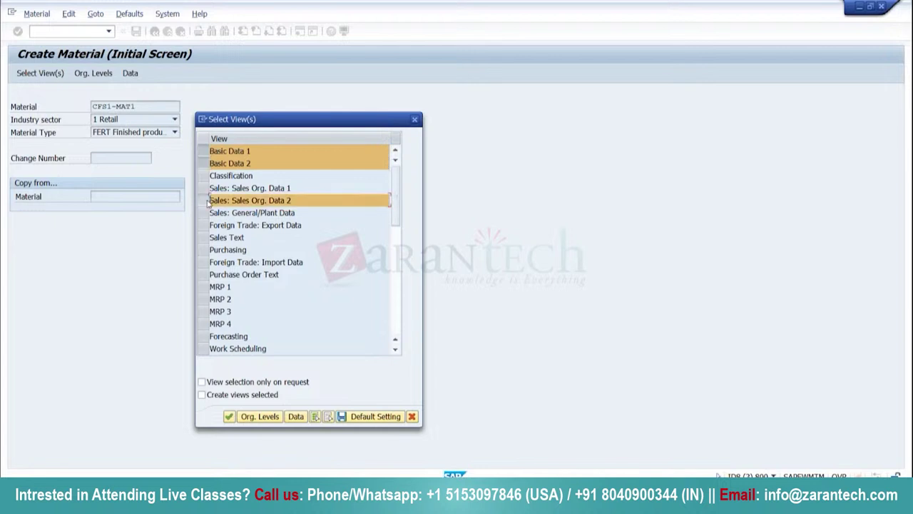
pyautogui.click(206, 188)
pyautogui.click(204, 213)
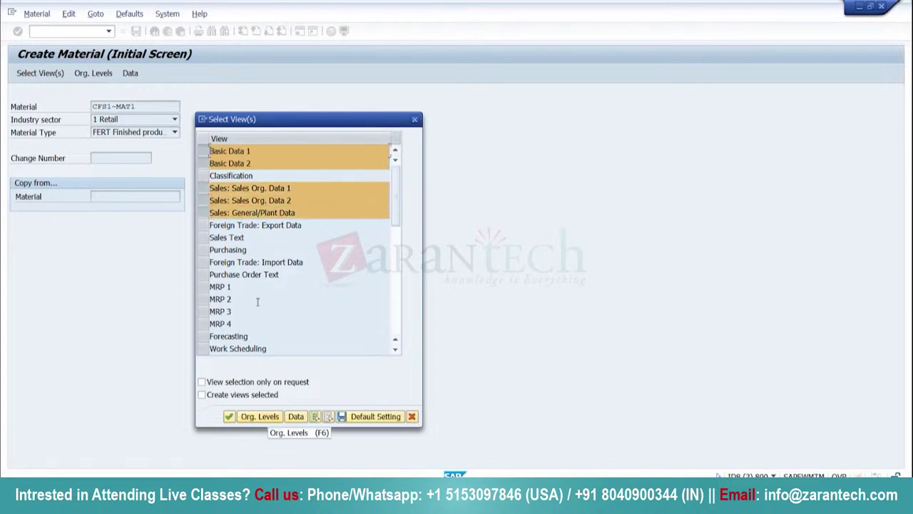
pyautogui.scroll(-1, 256, 300)
pyautogui.scroll(-1, 214, 289)
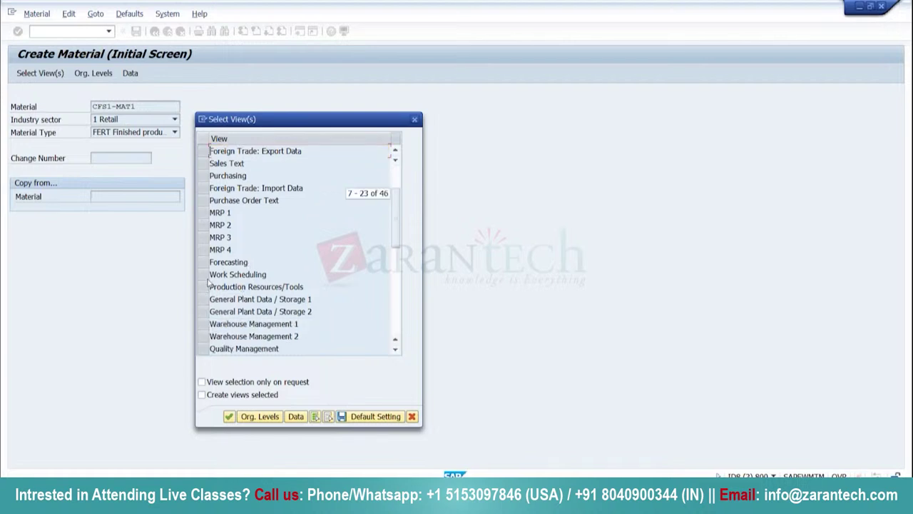
pyautogui.scroll(-1, 212, 284)
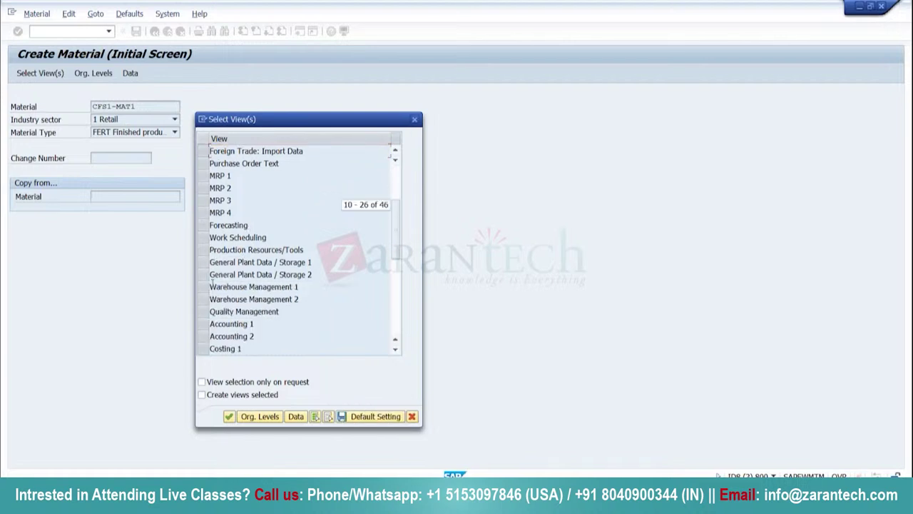
pyautogui.click(206, 324)
pyautogui.click(206, 336)
pyautogui.click(228, 416)
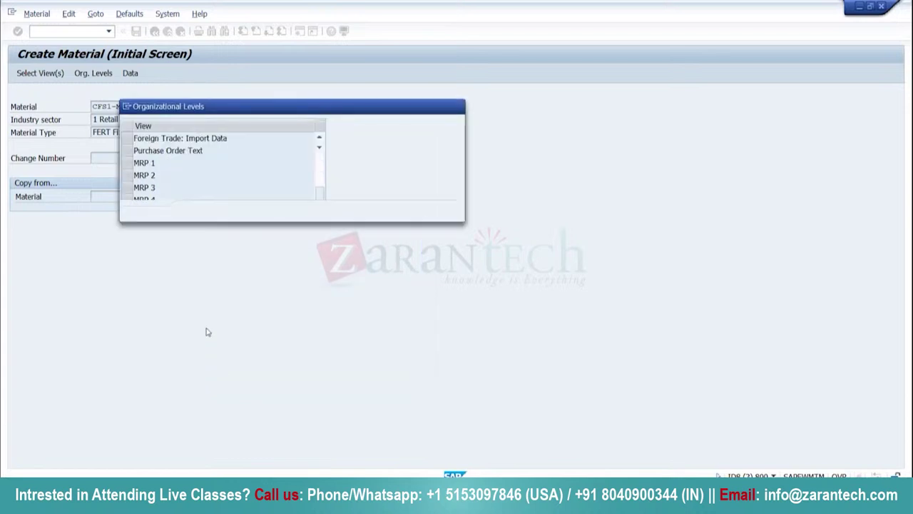
# Set organizational levels to plant CFS1, sales org CFS1 and distribution channel CF
pyautogui.write('C')
pyautogui.click(213, 149)
pyautogui.click(213, 149)
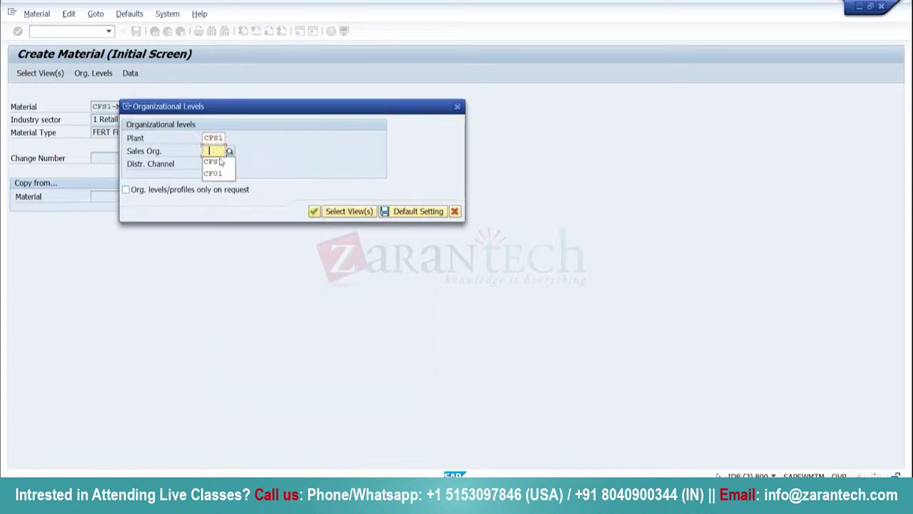
pyautogui.click(214, 161)
pyautogui.click(209, 163)
pyautogui.click(209, 174)
pyautogui.click(314, 212)
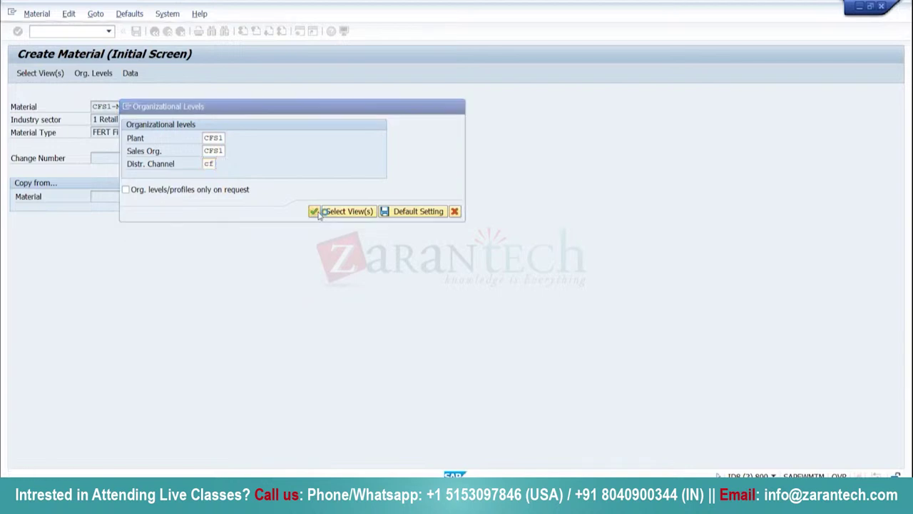
# Enter base unit PC and the description 'Test material' on Basic data 1
pyautogui.click(128, 171)
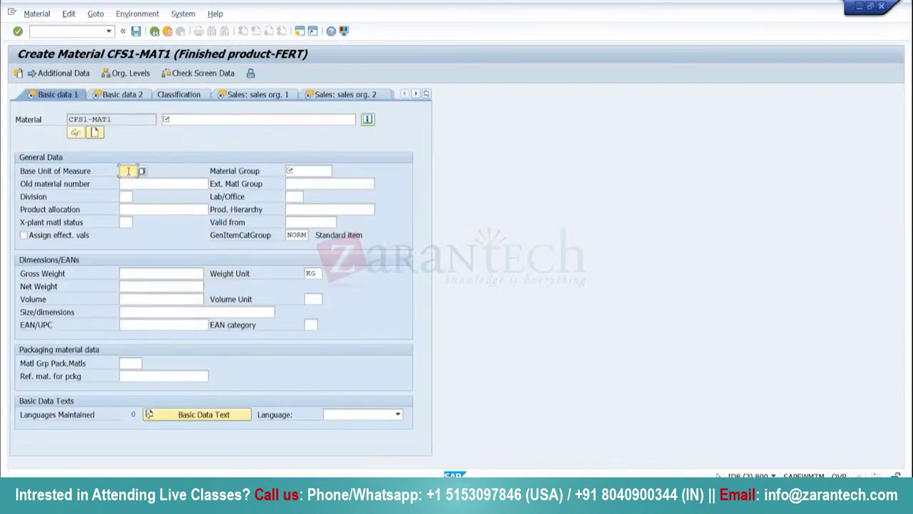
pyautogui.write('PC')
pyautogui.click(124, 121)
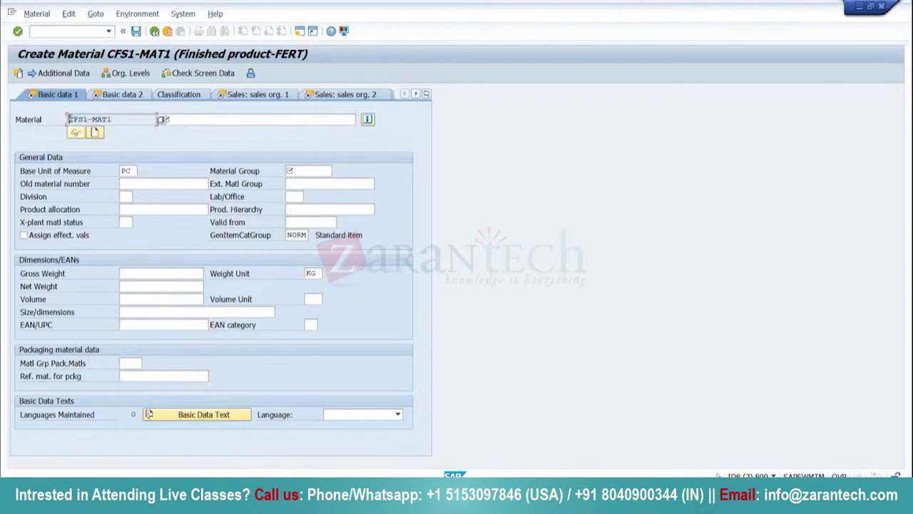
pyautogui.click(196, 120)
pyautogui.write('Tets')
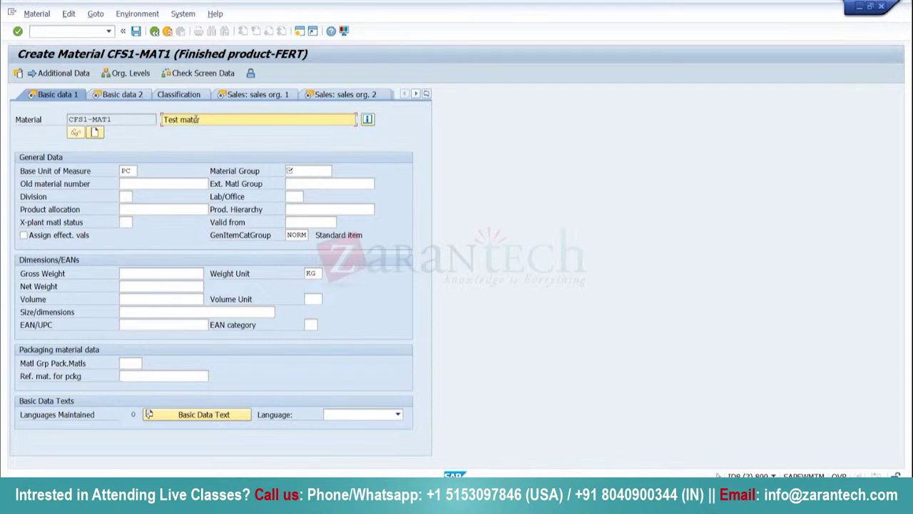
# Set material group 00103 Electronics from the value list, then go to Basic data 2
pyautogui.click(330, 171)
pyautogui.click(336, 171)
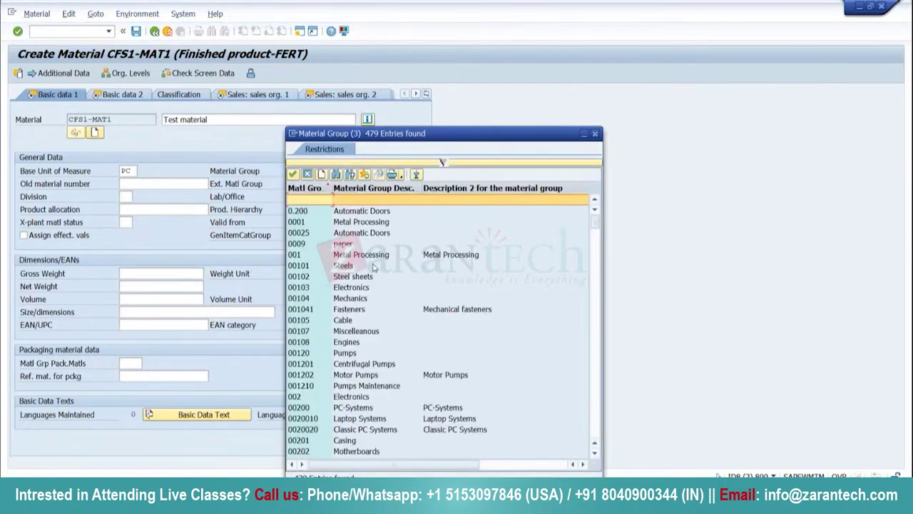
pyautogui.click(370, 289)
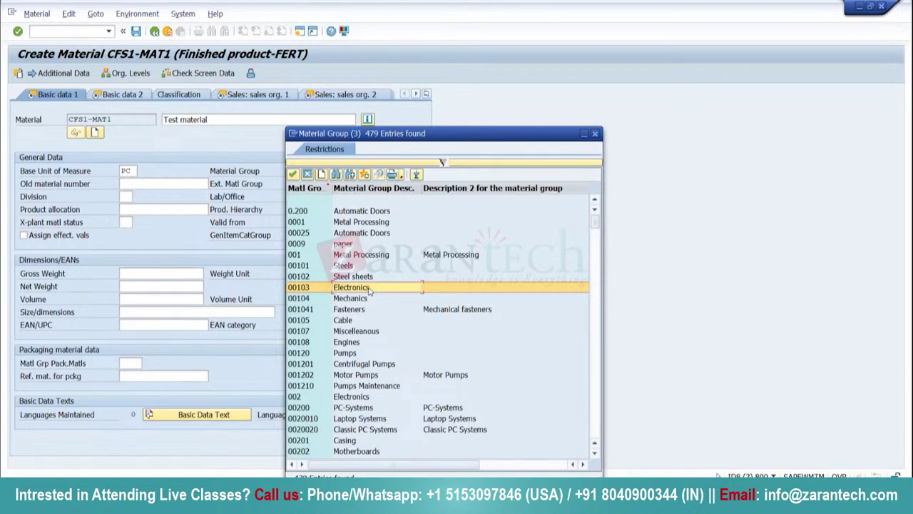
pyautogui.doubleClick(369, 288)
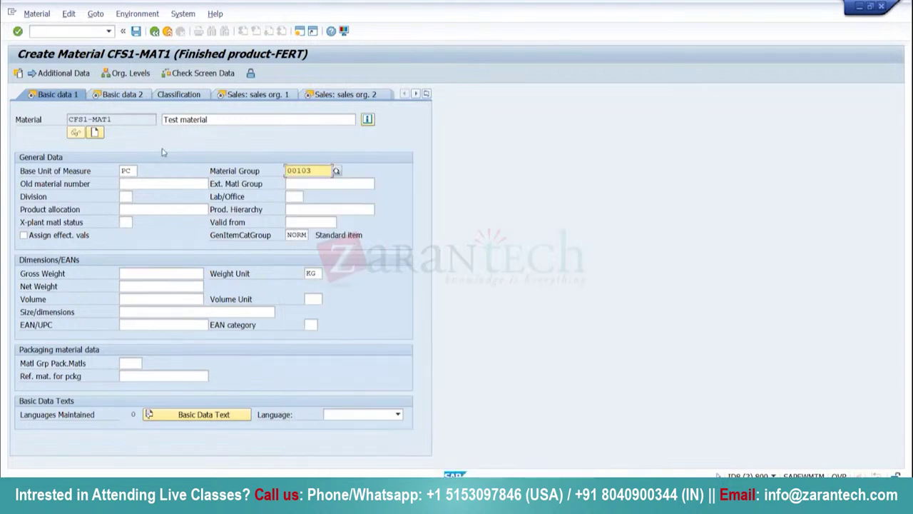
pyautogui.click(119, 95)
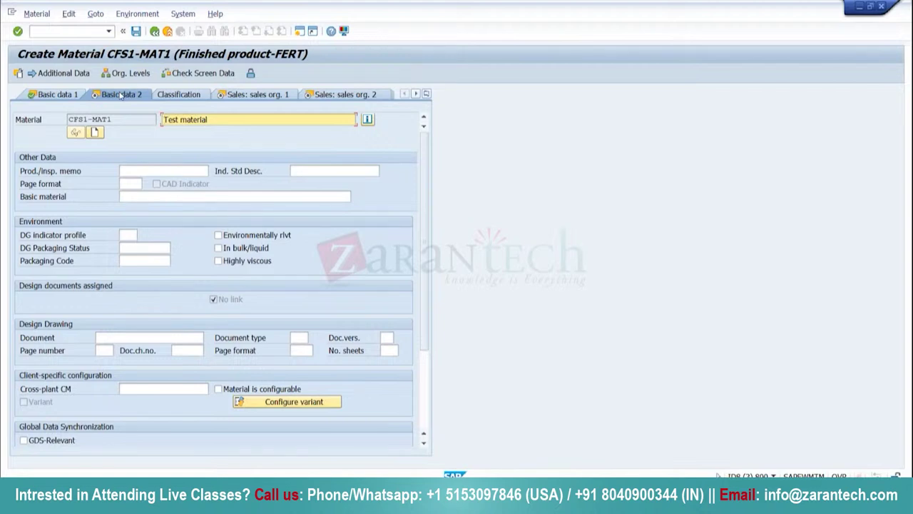
# Enter division CF on the Sales: sales org. 1 view for CFS1
pyautogui.click(121, 95)
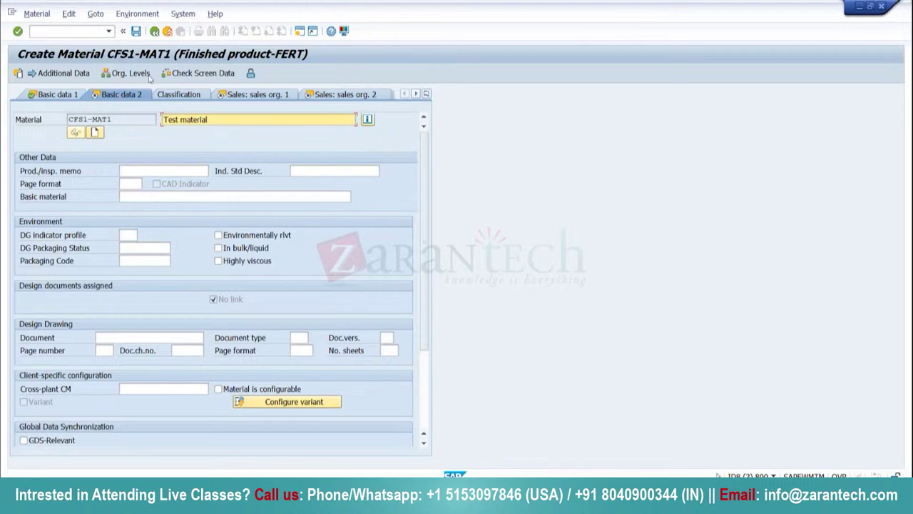
pyautogui.click(249, 95)
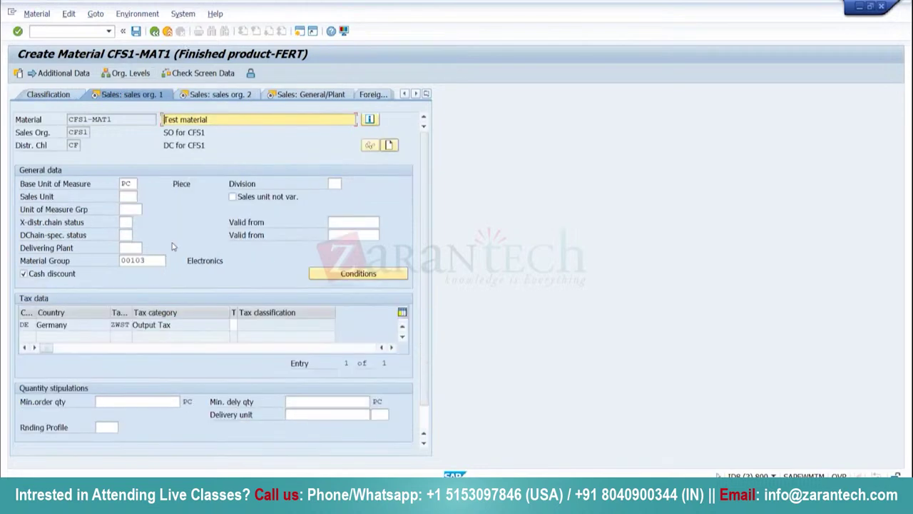
pyautogui.click(335, 183)
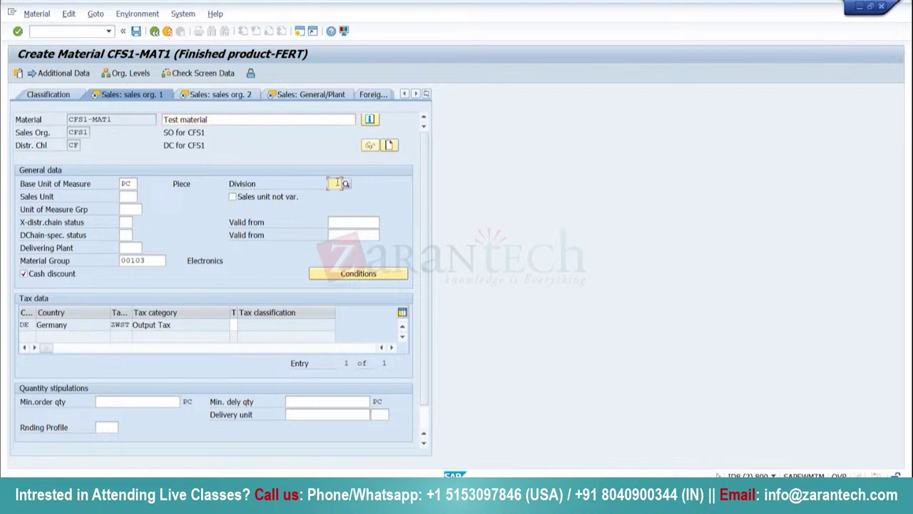
pyautogui.write('CF')
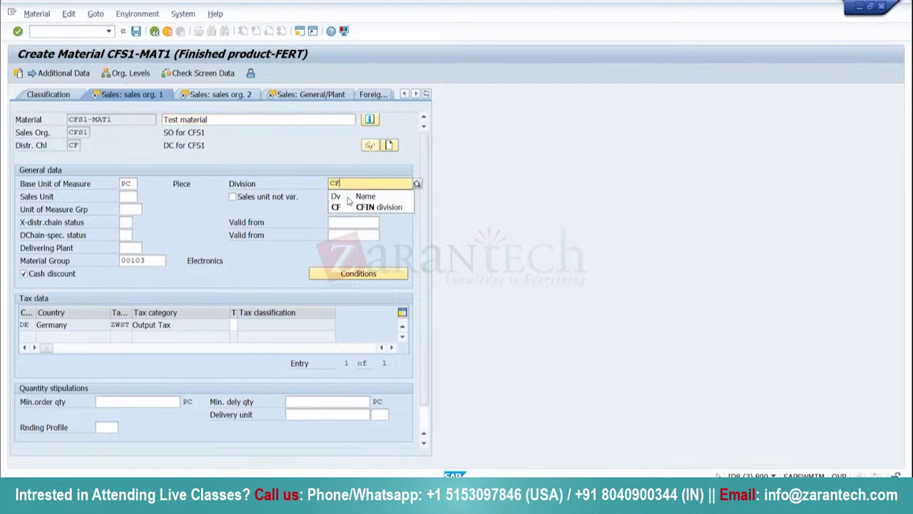
pyautogui.click(354, 208)
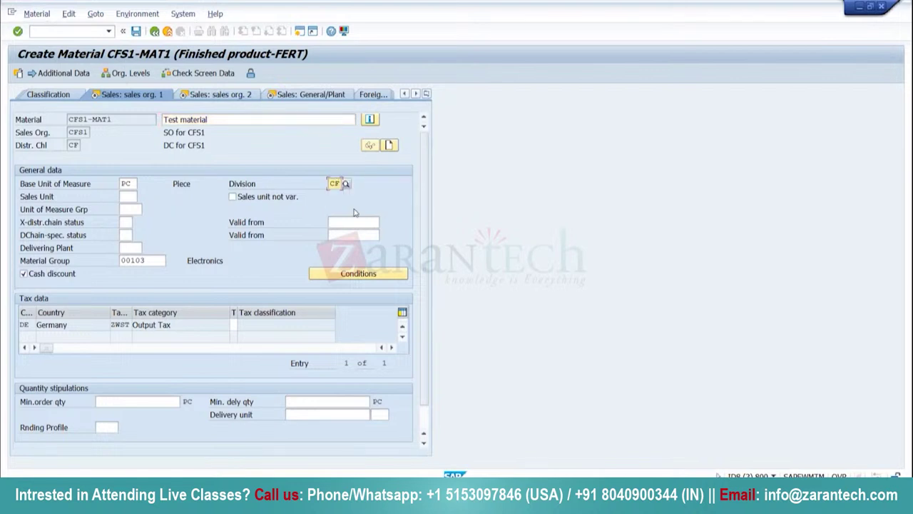
# Set Germany output tax classification 0 (No Tax), then open Sales: sales org. 2
pyautogui.click(234, 325)
pyautogui.click(241, 324)
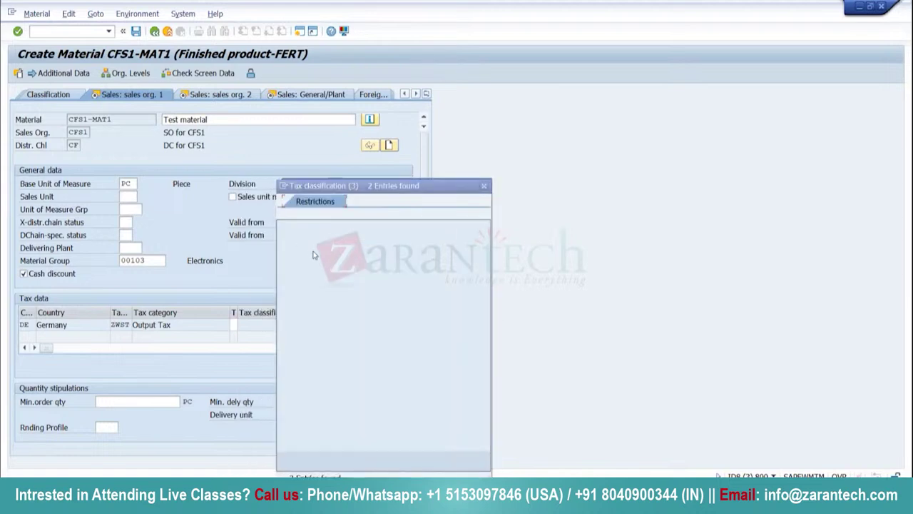
pyautogui.doubleClick(309, 252)
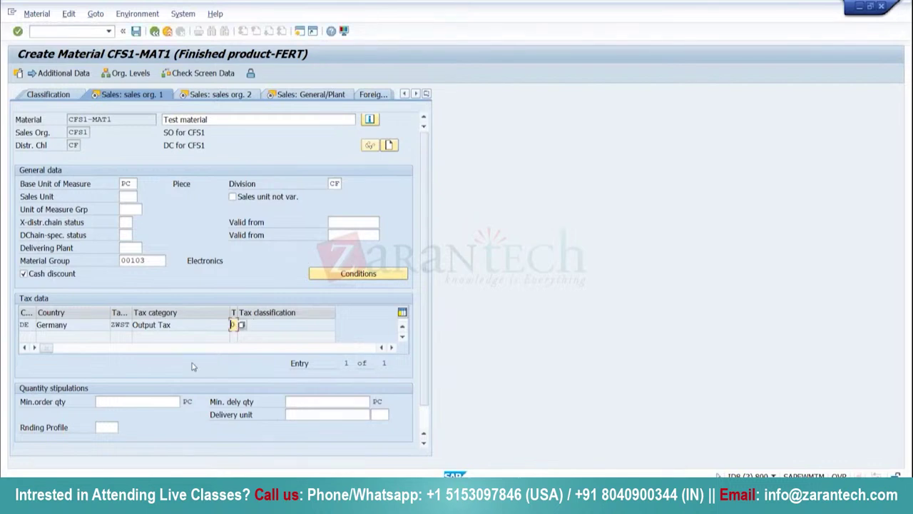
pyautogui.scroll(-1, 157, 299)
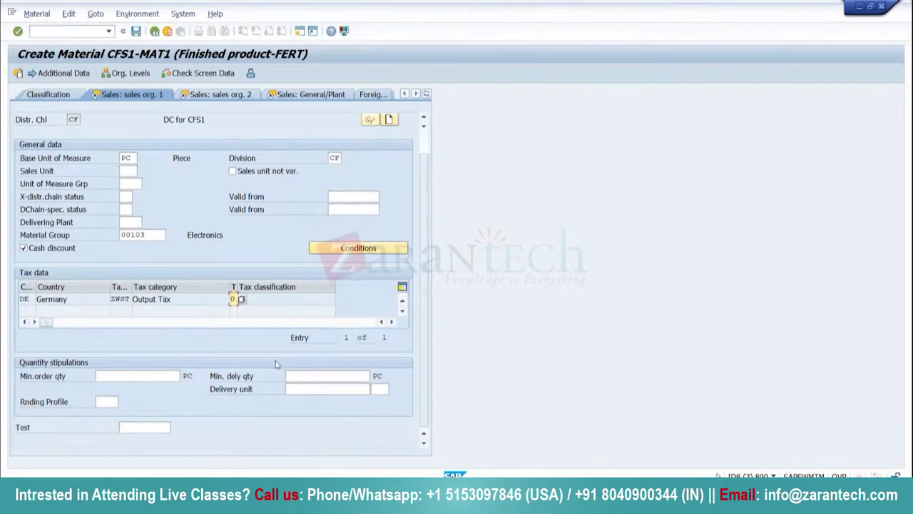
pyautogui.scroll(1, 225, 293)
pyautogui.click(221, 95)
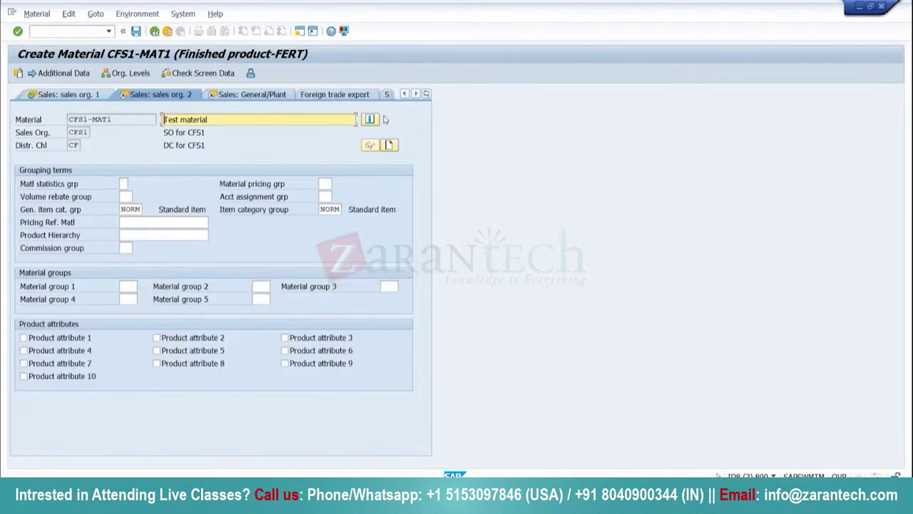
# Set availability check 01, transportation group 0001 and loading group 0001 on Sales: General/Plant
pyautogui.click(264, 95)
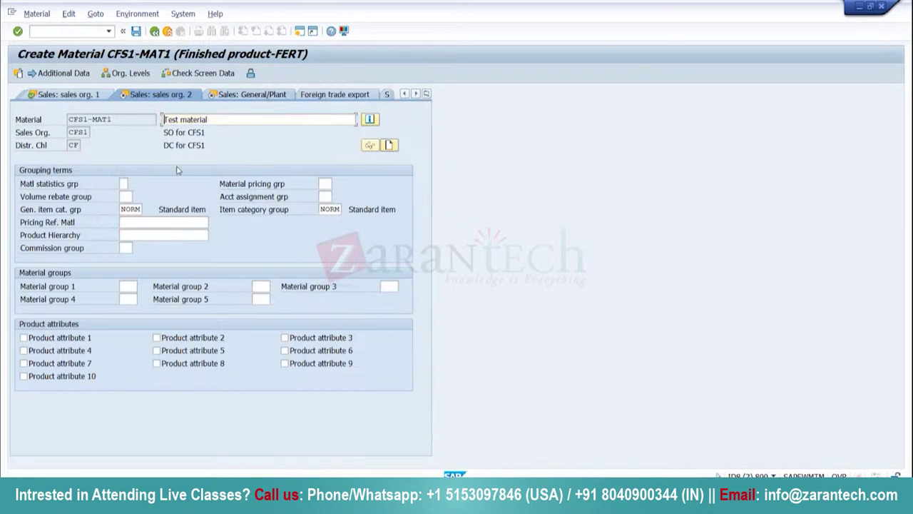
pyautogui.click(124, 222)
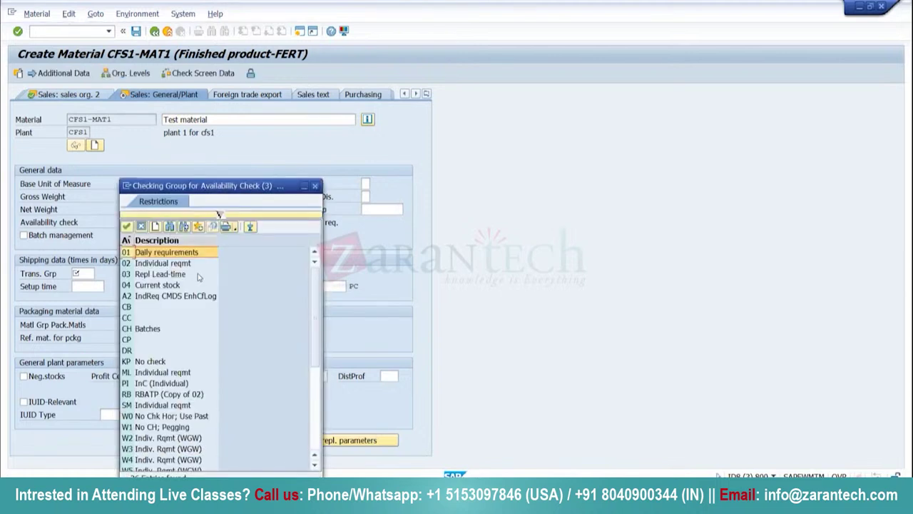
pyautogui.doubleClick(162, 253)
pyautogui.click(89, 272)
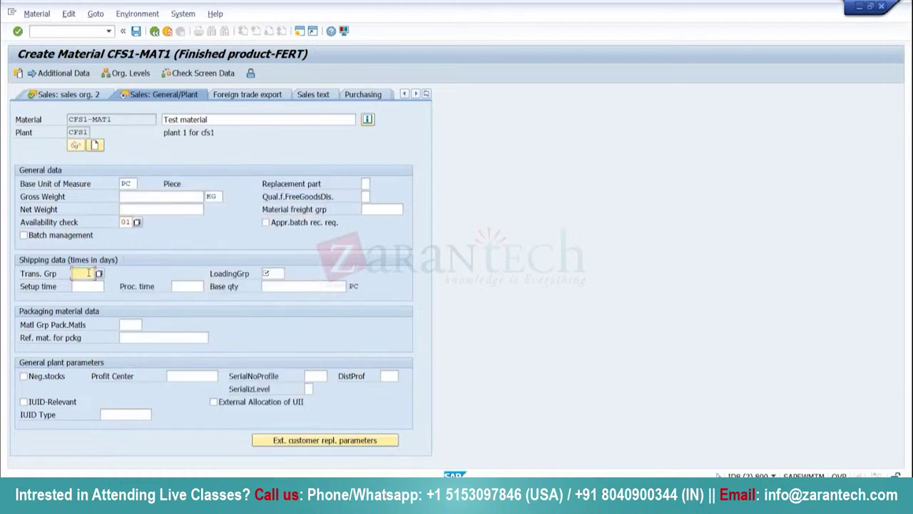
pyautogui.click(99, 273)
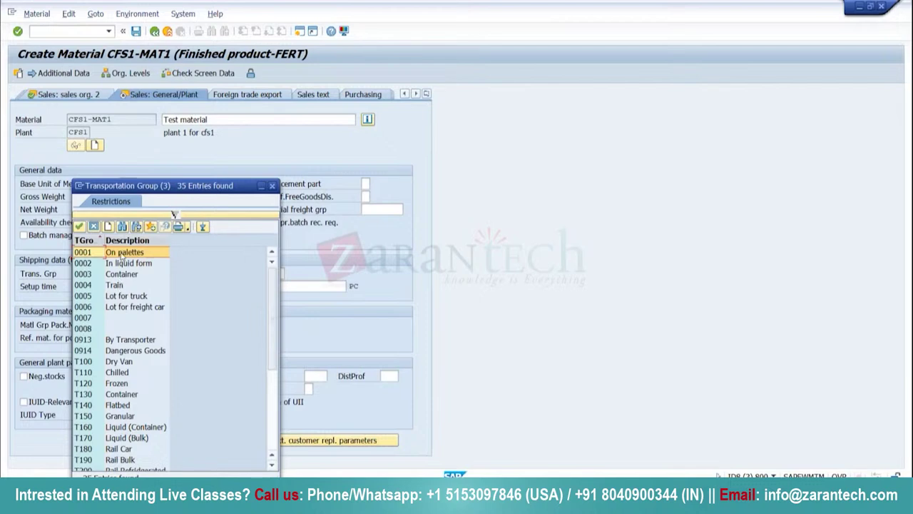
pyautogui.doubleClick(123, 253)
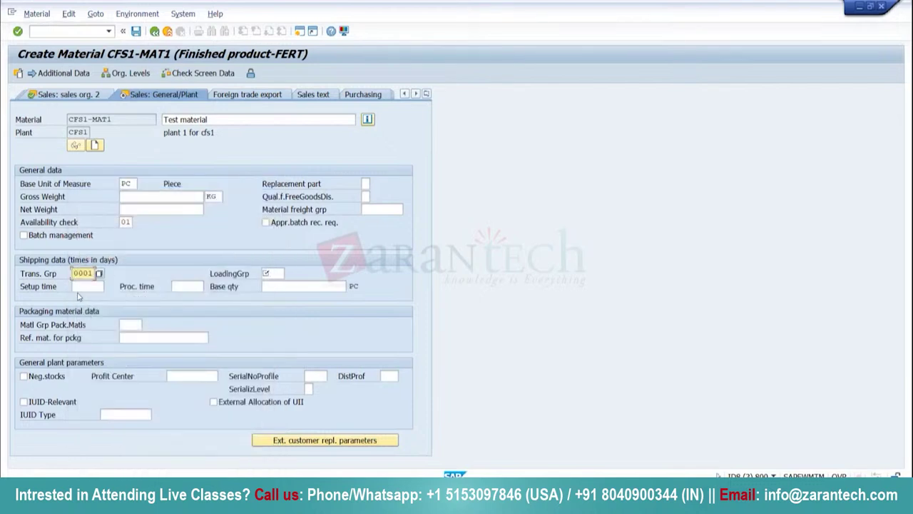
pyautogui.click(275, 273)
pyautogui.click(287, 274)
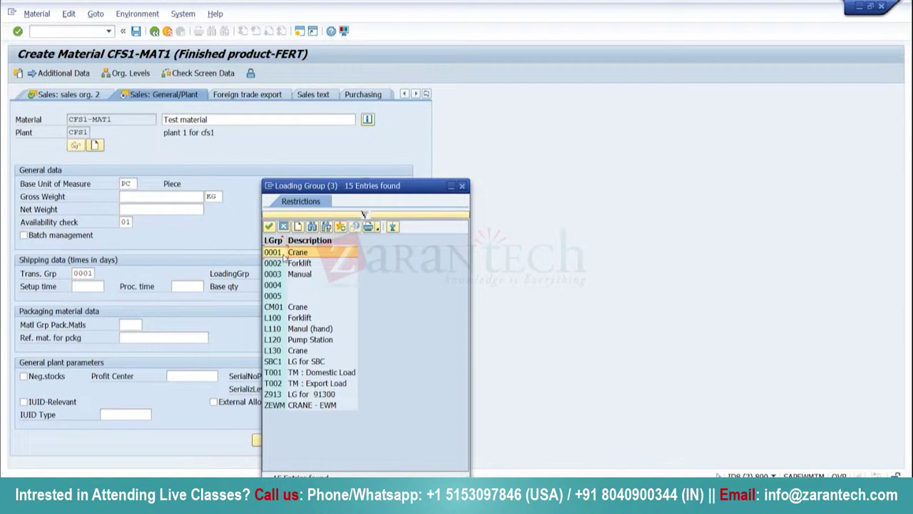
pyautogui.doubleClick(283, 254)
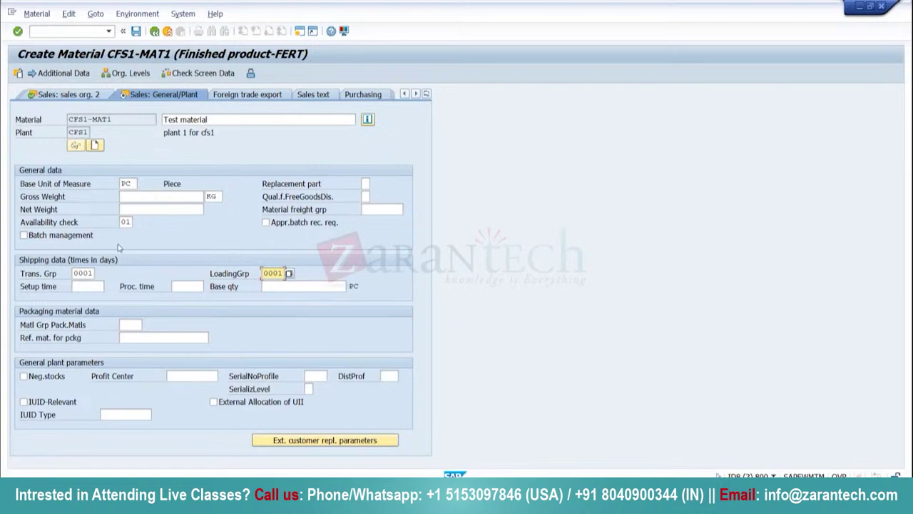
pyautogui.click(426, 95)
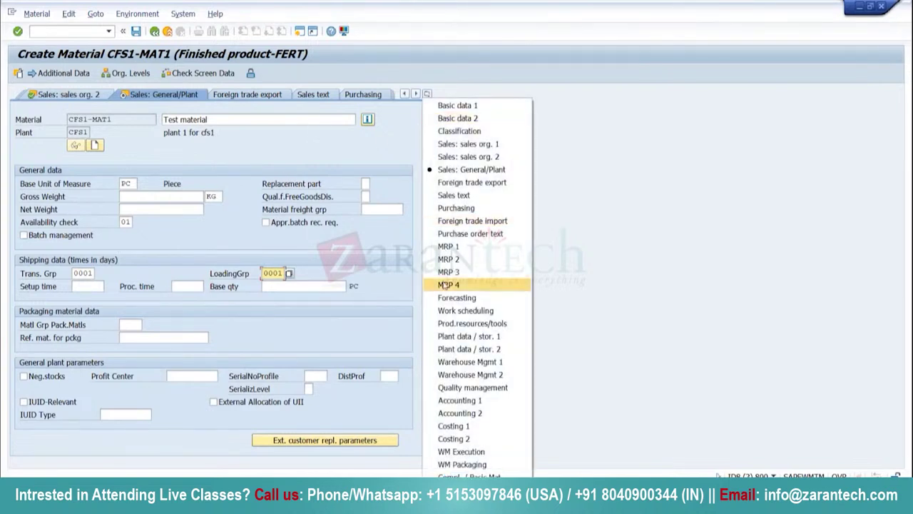
# Set valuation class 7920 Finished products on the Accounting 1 view
pyautogui.click(458, 400)
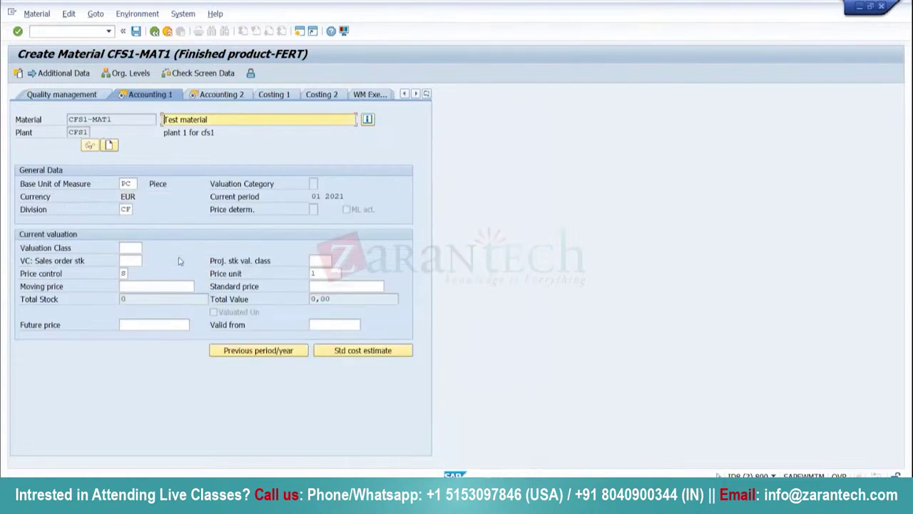
pyautogui.click(136, 250)
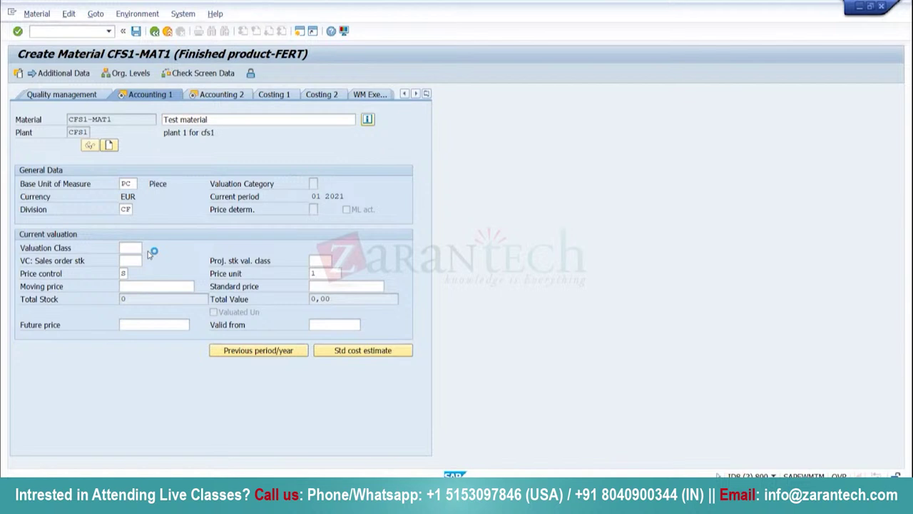
pyautogui.click(147, 250)
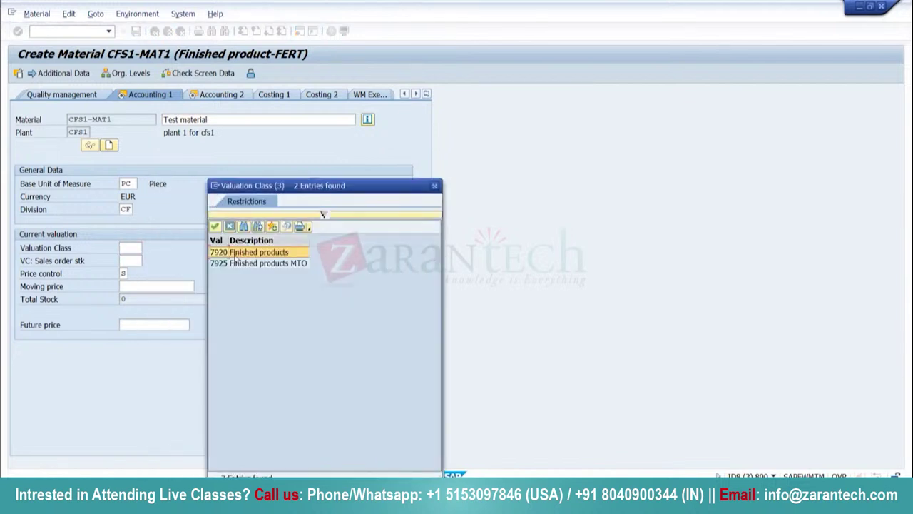
pyautogui.doubleClick(232, 253)
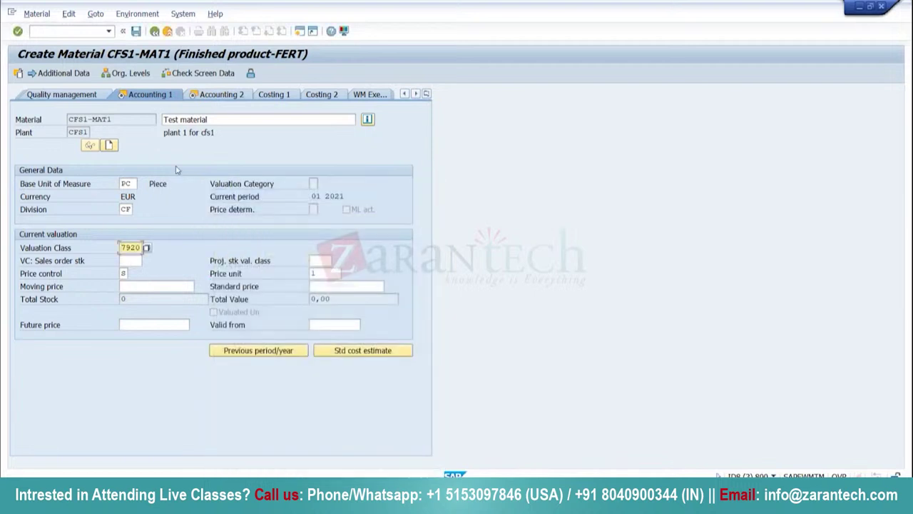
# Confirm the accounting data and save material CFS1-MAT1
pyautogui.press('Return')
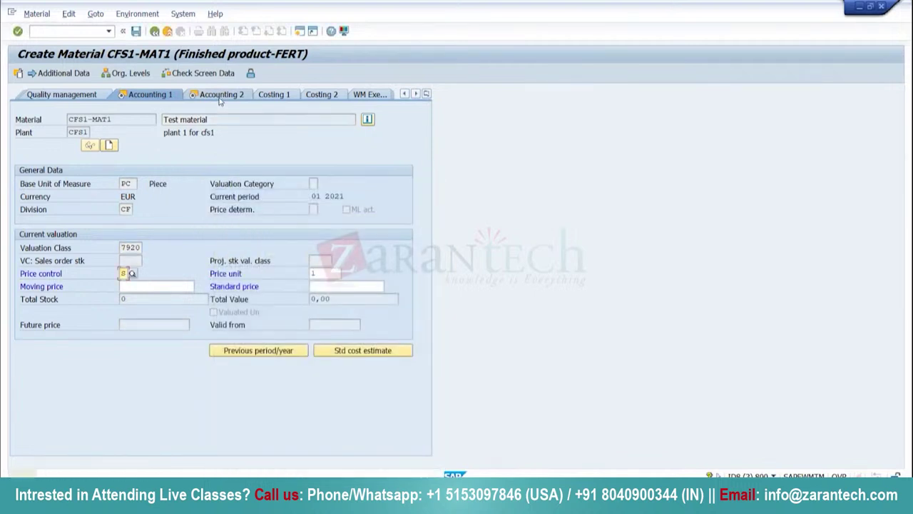
pyautogui.press('Return')
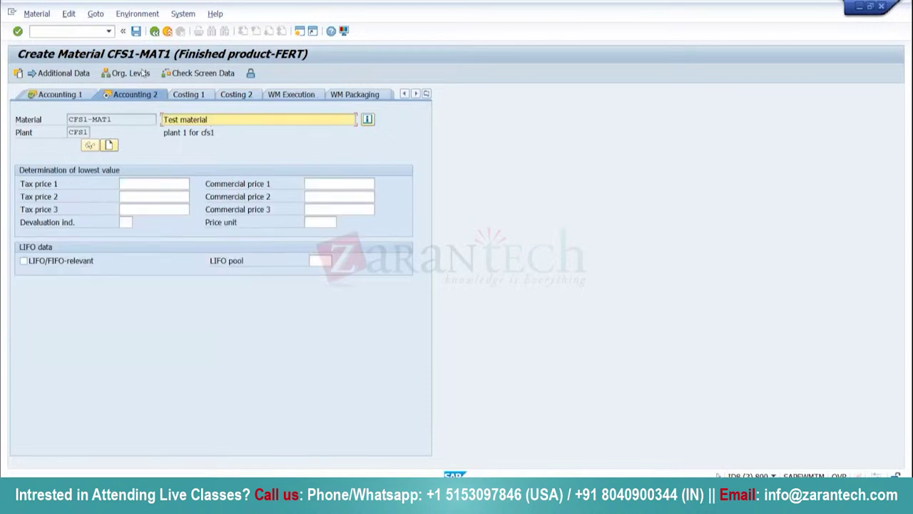
pyautogui.press('Return')
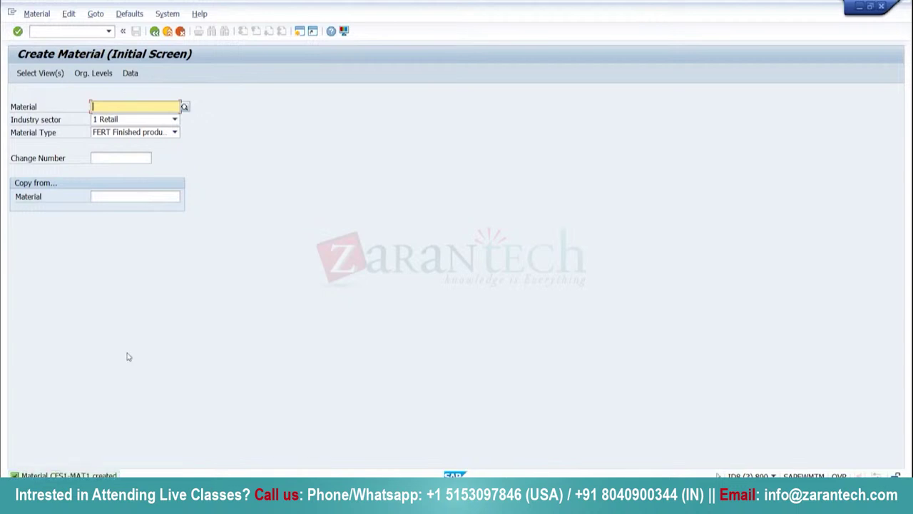
pyautogui.click(36, 13)
pyautogui.moveTo(129, 55)
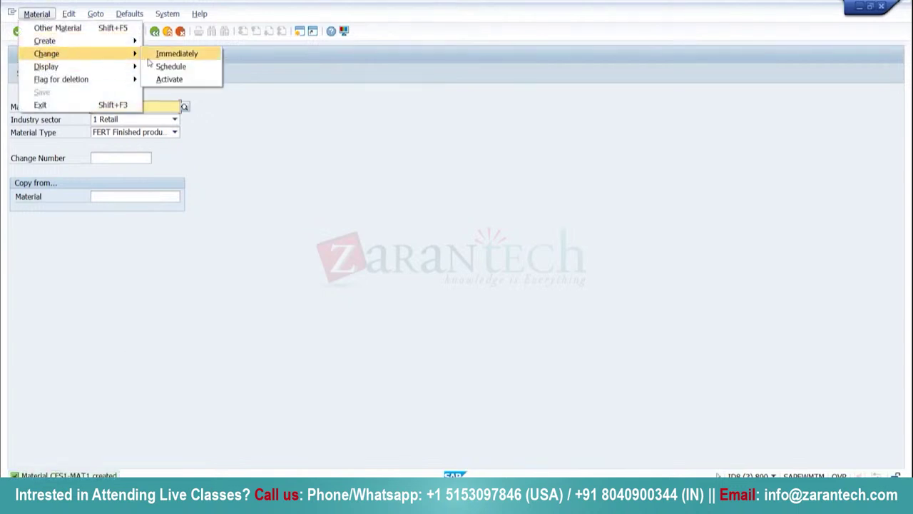
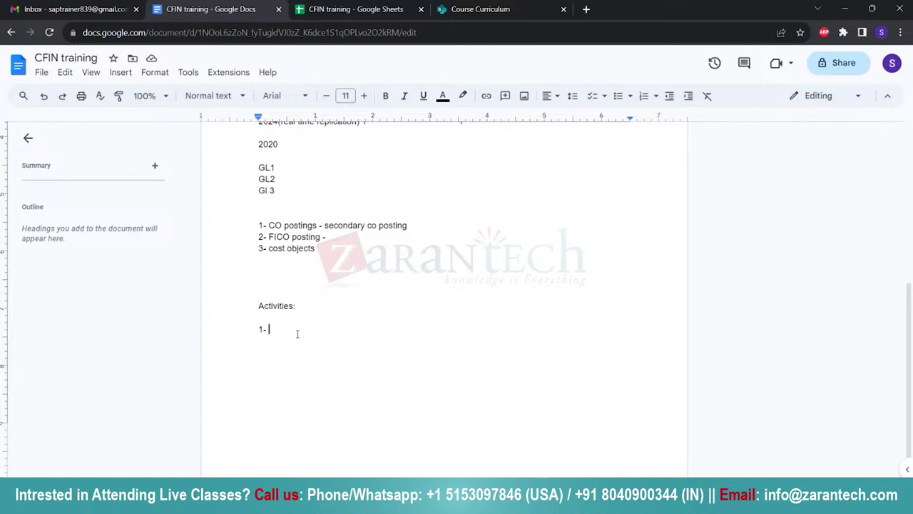
# Enter 'FIN-CF business function' as activity 1 with 'ECC6- predefined list of notes' on the next line
pyautogui.write('FIN-CF business function')
pyautogui.press('Return')
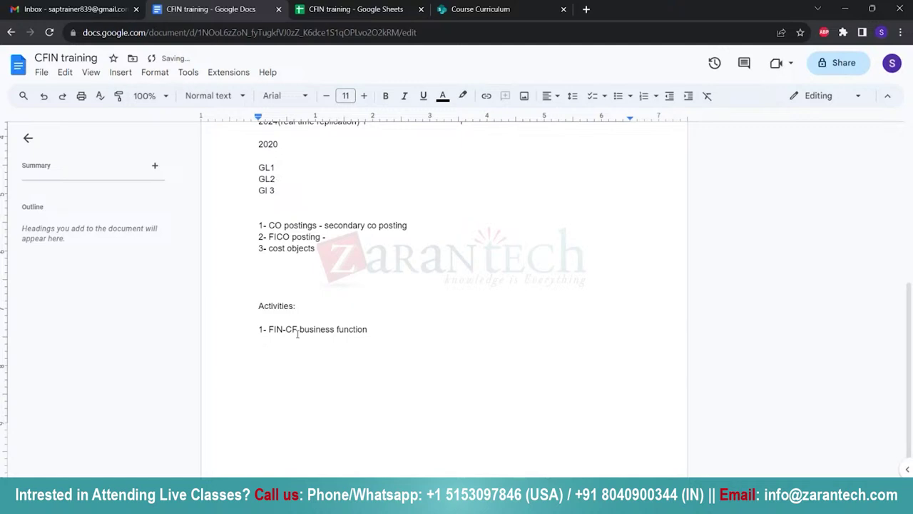
pyautogui.write('-')
pyautogui.press('BackSpace')
pyautogui.write('ECC6- predive')
pyautogui.press('BackSpace')
pyautogui.press('BackSpace')
pyautogui.press('BackSpace')
pyautogui.press('BackSpace')
pyautogui.write('efined list of notes')
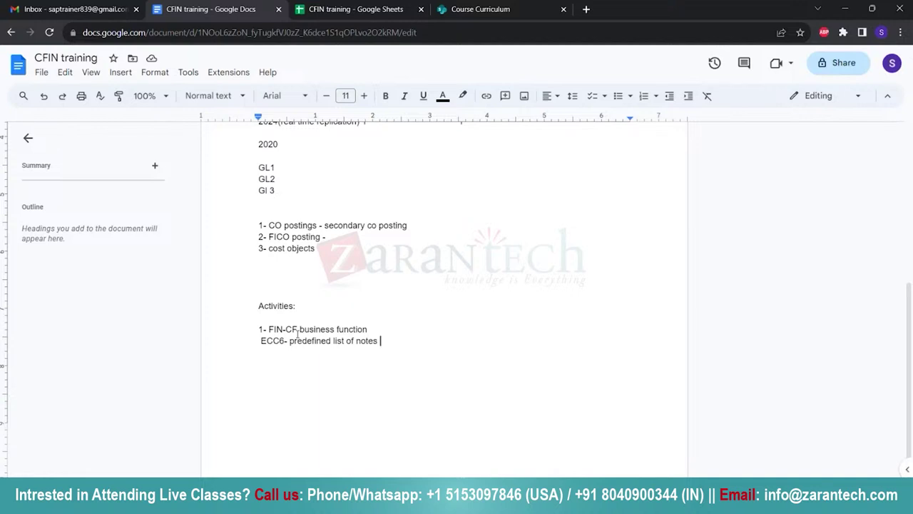
pyautogui.press('Return')
# Add '2- Assign authorizations' as activity 2 and begin a third line '3- source s'
pyautogui.write('2-')
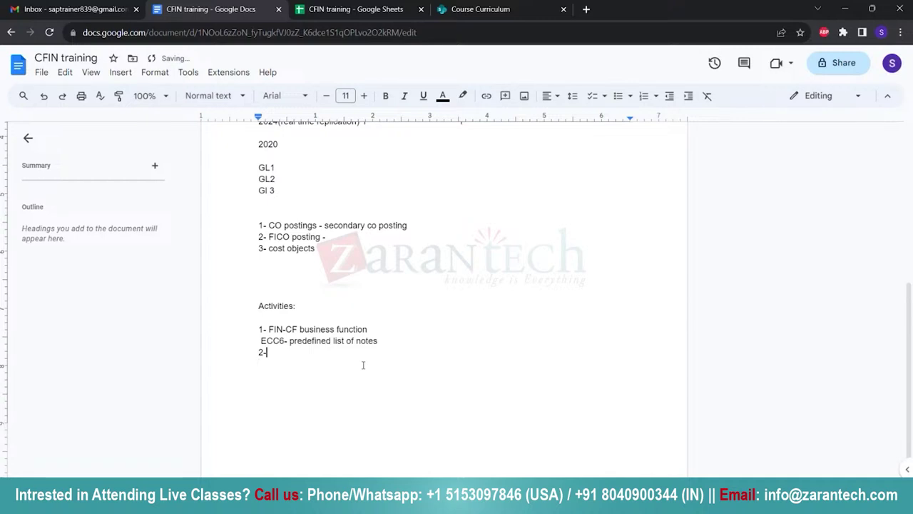
pyautogui.write(' Assign auth')
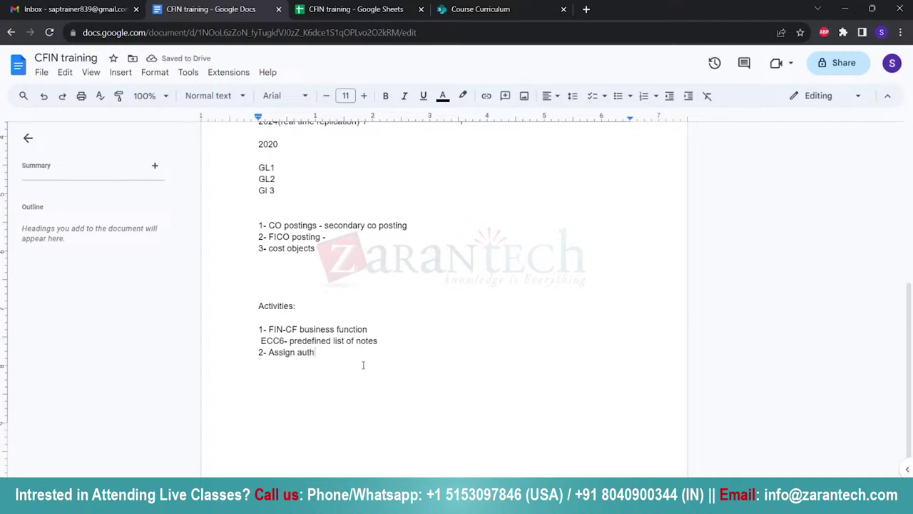
pyautogui.write('or')
pyautogui.write('izations')
pyautogui.press('Return')
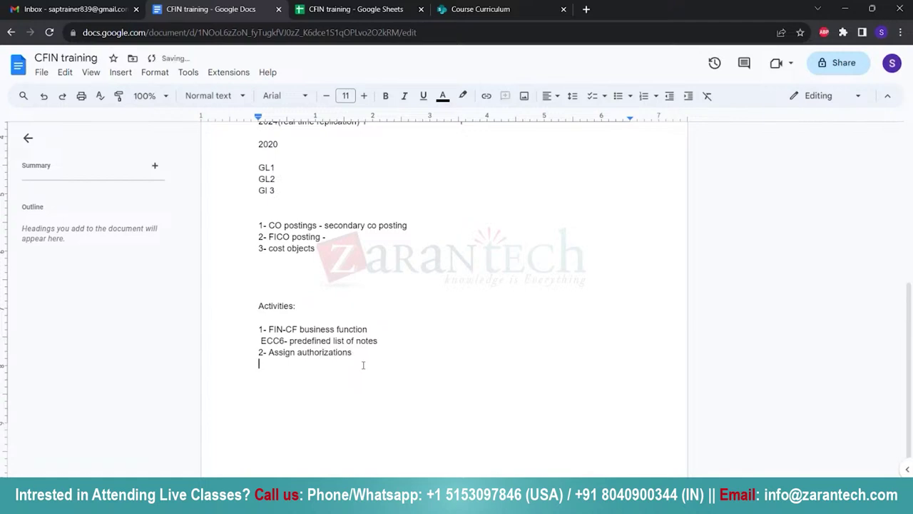
pyautogui.press('Return')
pyautogui.write('3- source s')
pyautogui.hotkey('alt', 'Tab')
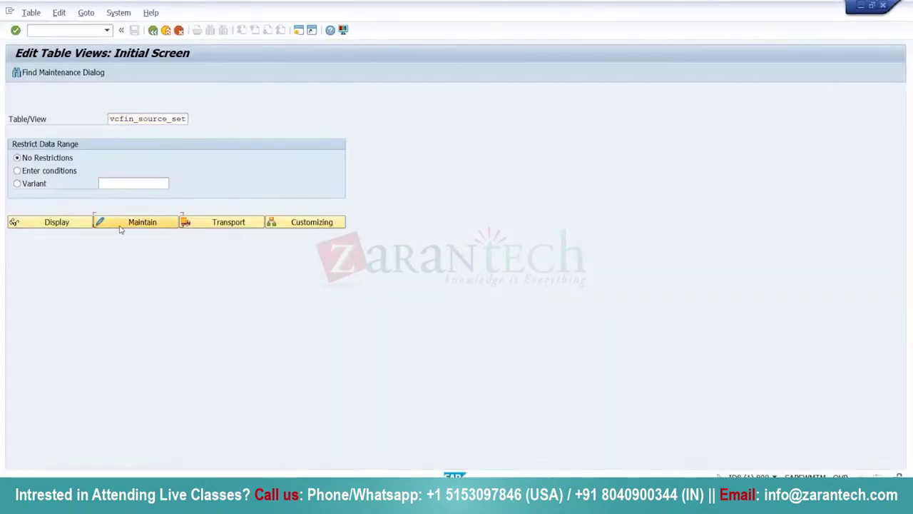
# Open VCFIN_SOURCE_SET via SM30 and run the Central Finance source system settings activity
pyautogui.click(119, 227)
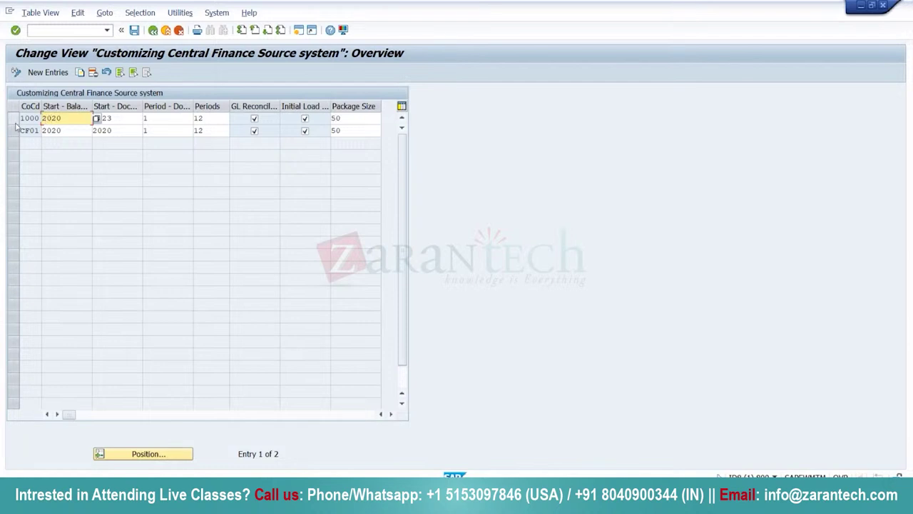
pyautogui.click(153, 30)
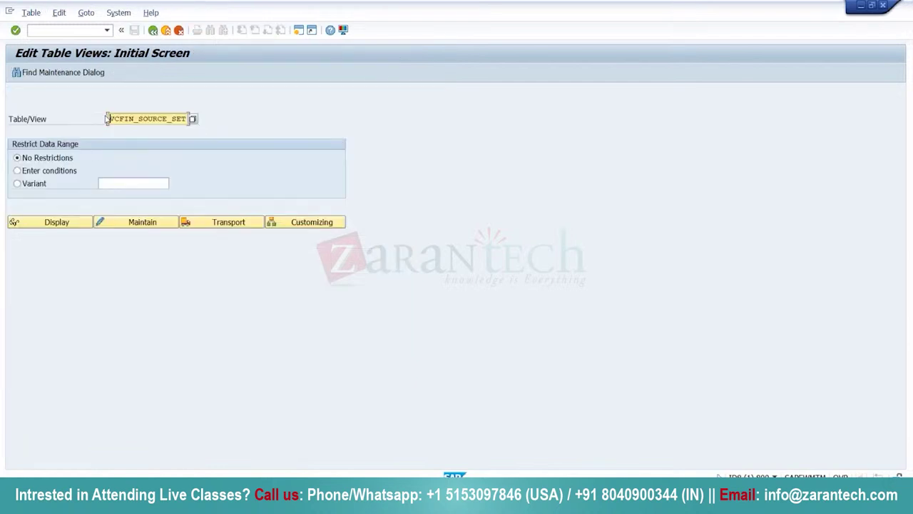
pyautogui.click(86, 31)
pyautogui.write('/nsm30')
pyautogui.press('Return')
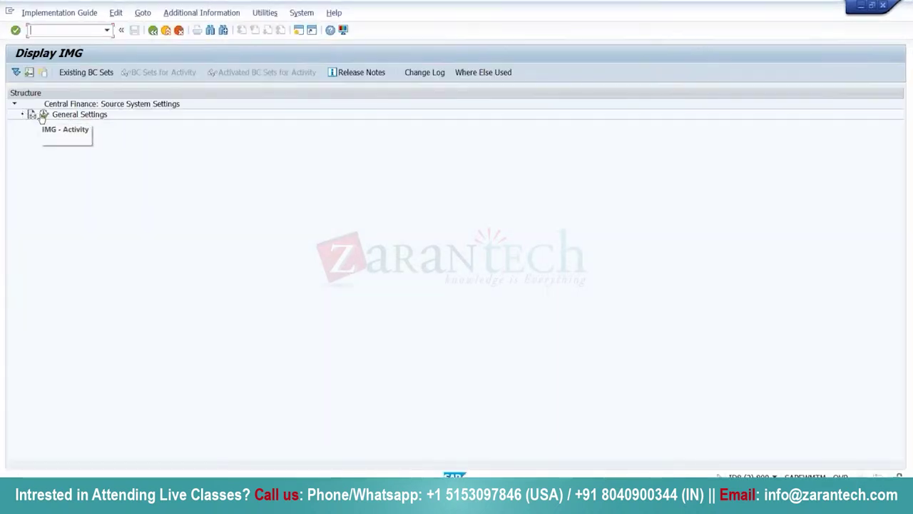
pyautogui.click(43, 115)
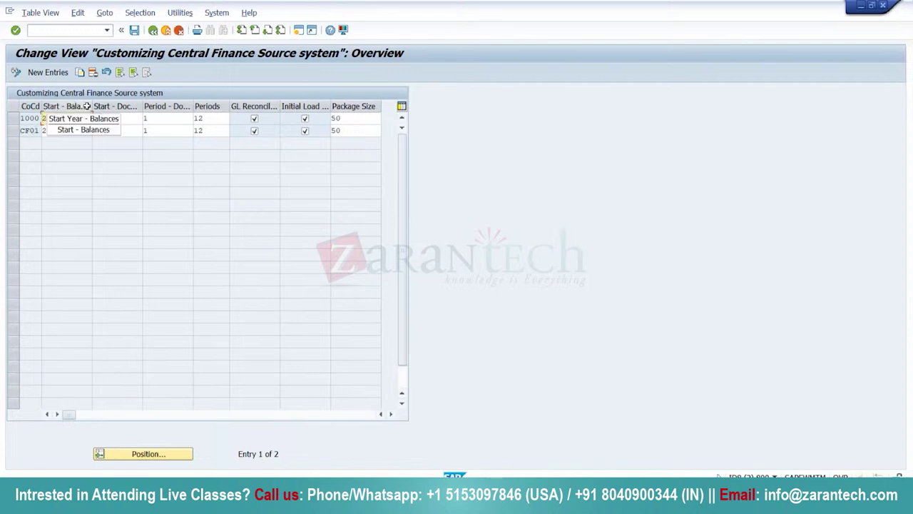
pyautogui.click(71, 130)
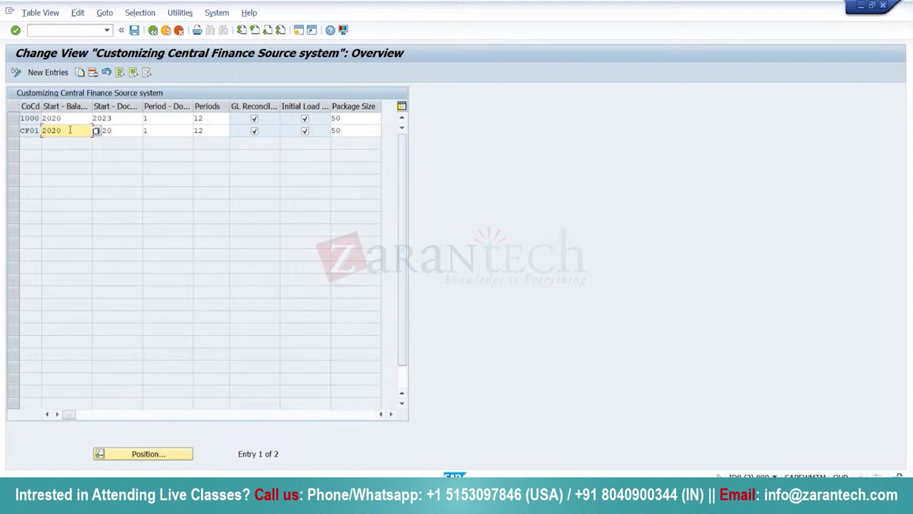
pyautogui.press('Tab')
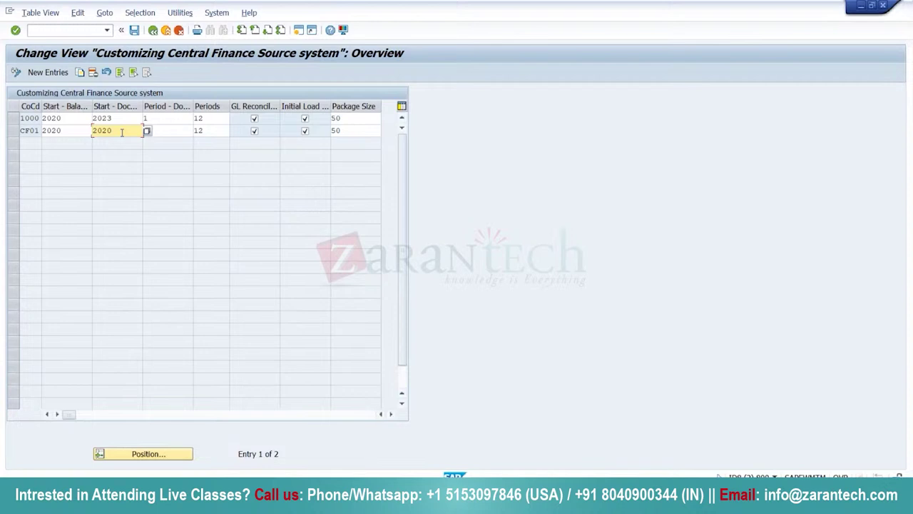
pyautogui.click(67, 129)
pyautogui.moveTo(66, 130); pyautogui.dragTo(42, 131)
pyautogui.click(42, 130)
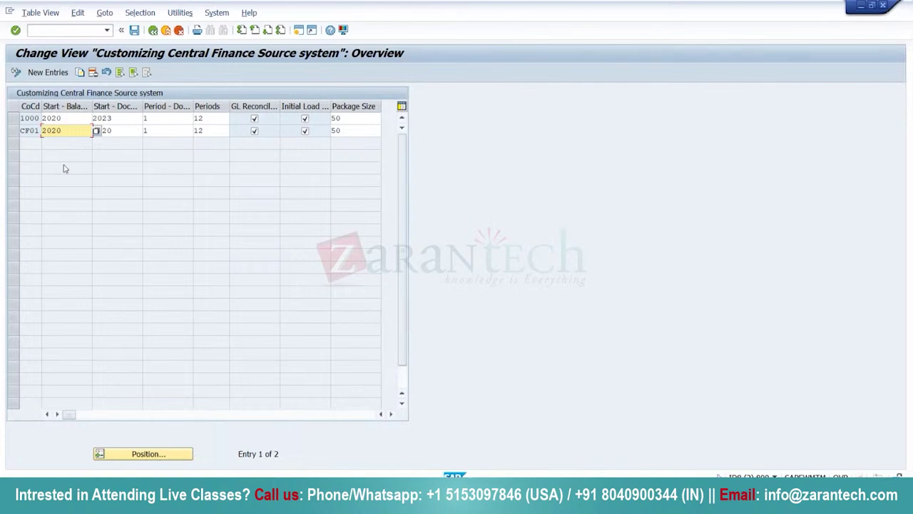
pyautogui.click(118, 131)
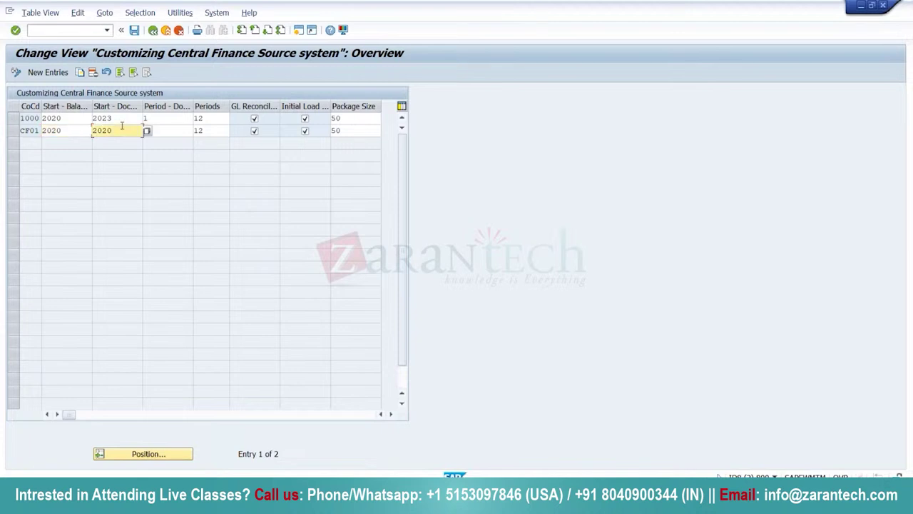
pyautogui.click(166, 130)
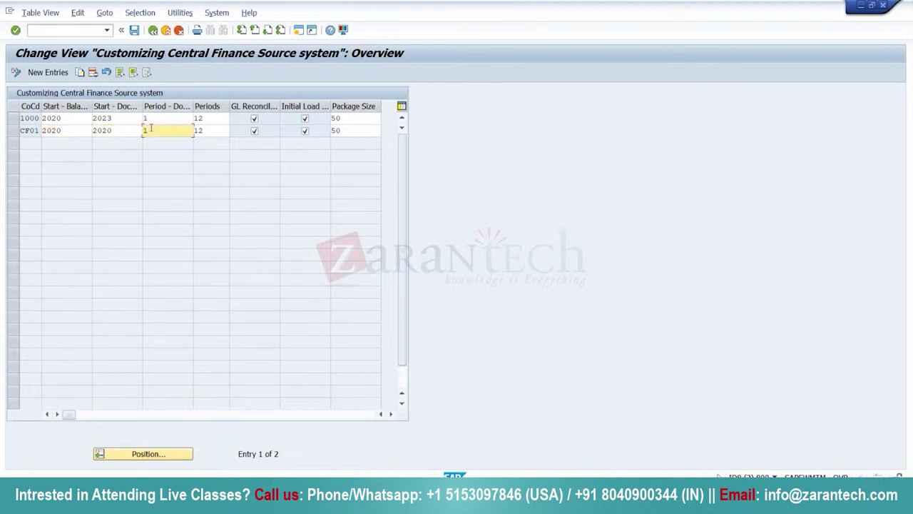
pyautogui.write('1')
pyautogui.click(214, 132)
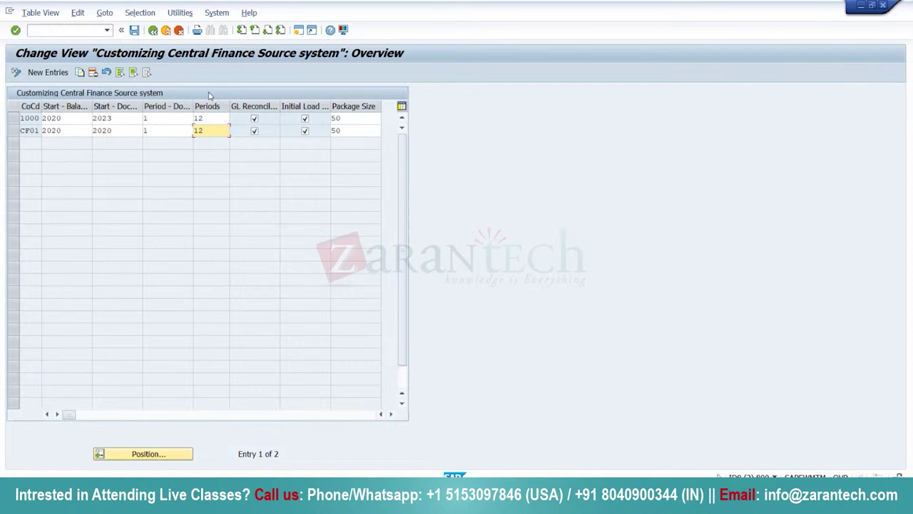
pyautogui.click(49, 30)
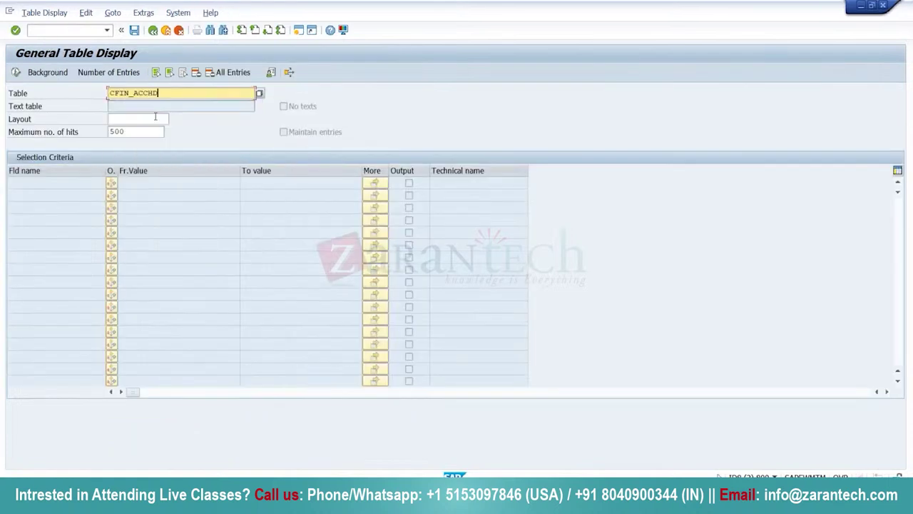
pyautogui.click(15, 74)
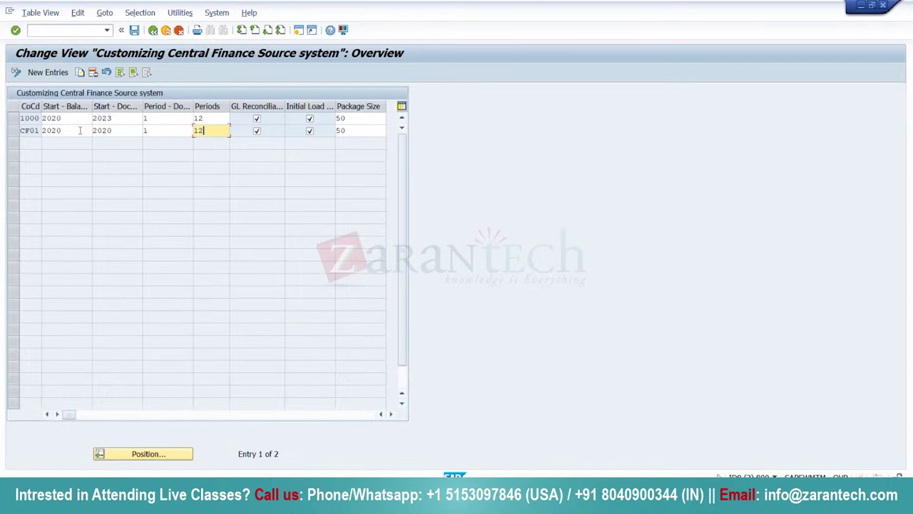
# Check the CF01 balances start year and company code 1000's 2023 document start year
pyautogui.click(80, 130)
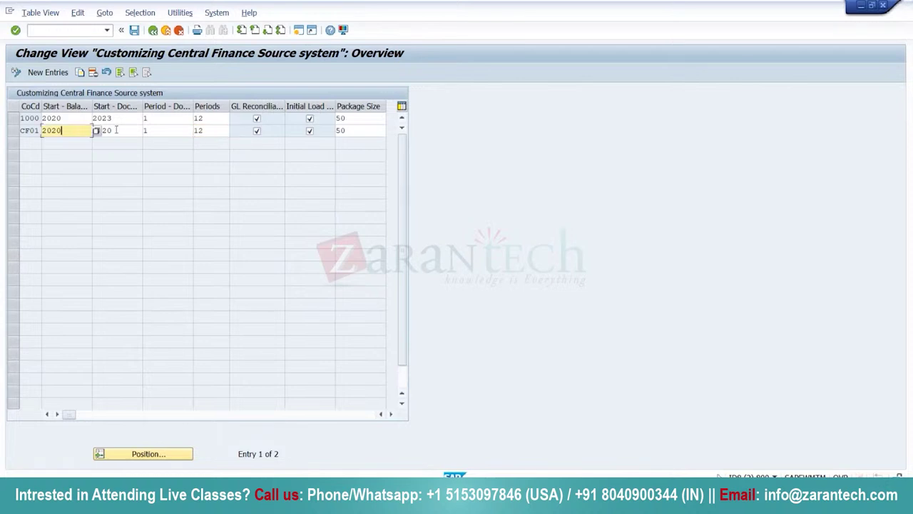
pyautogui.click(115, 119)
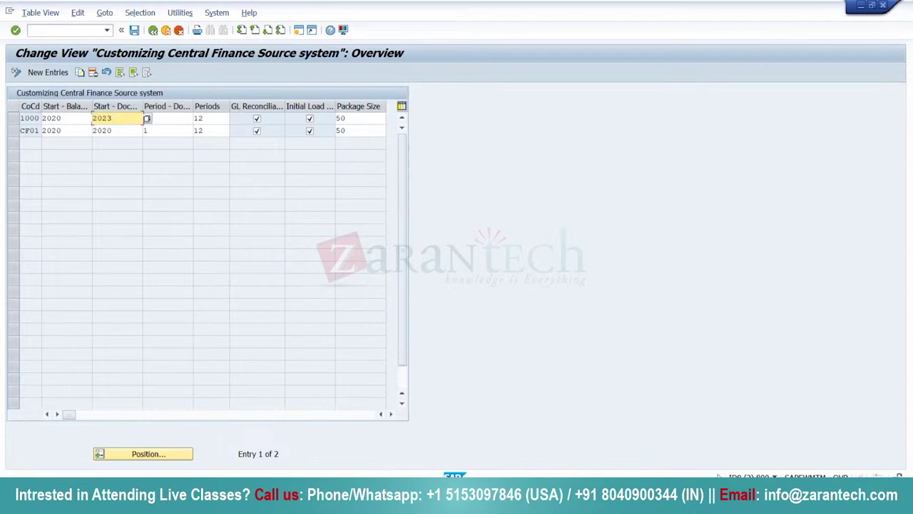
# Add 'Open item - balance- 2021' and an 'OPen item' heading with 'OI account - 50 EUR' beneath
pyautogui.moveTo(282, 503)
pyautogui.click(282, 439)
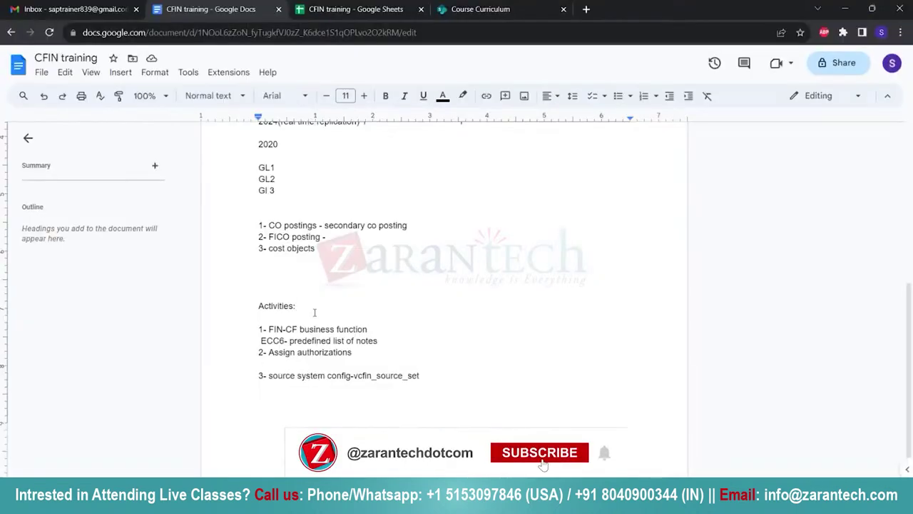
pyautogui.write('O')
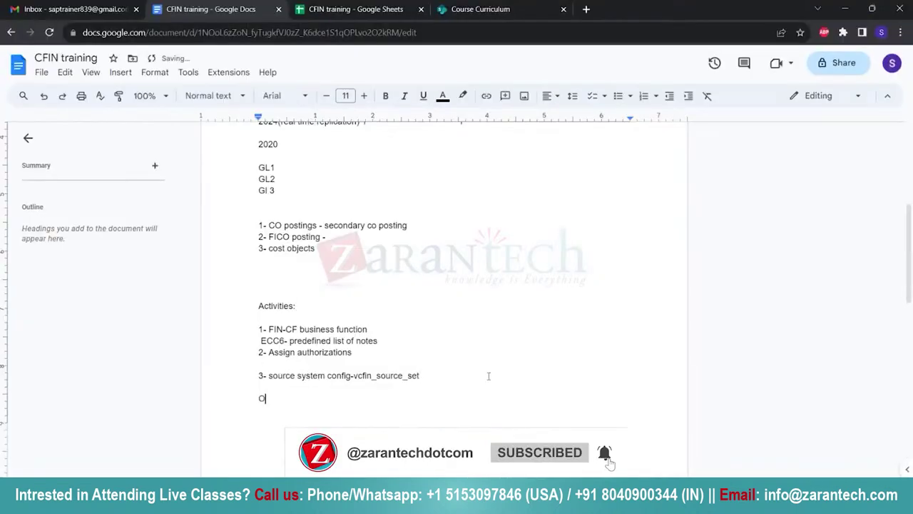
pyautogui.write('pen item ')
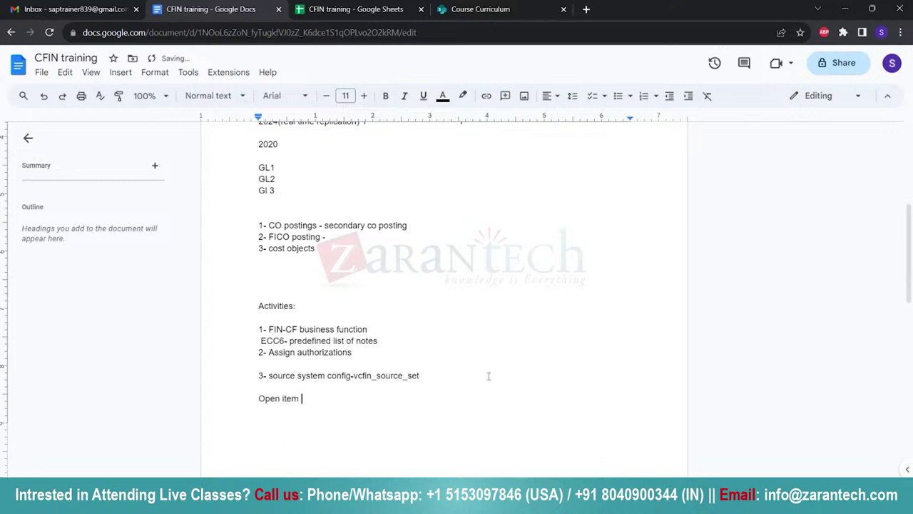
pyautogui.write('- balance- 2021')
pyautogui.scroll(-3, 489, 376)
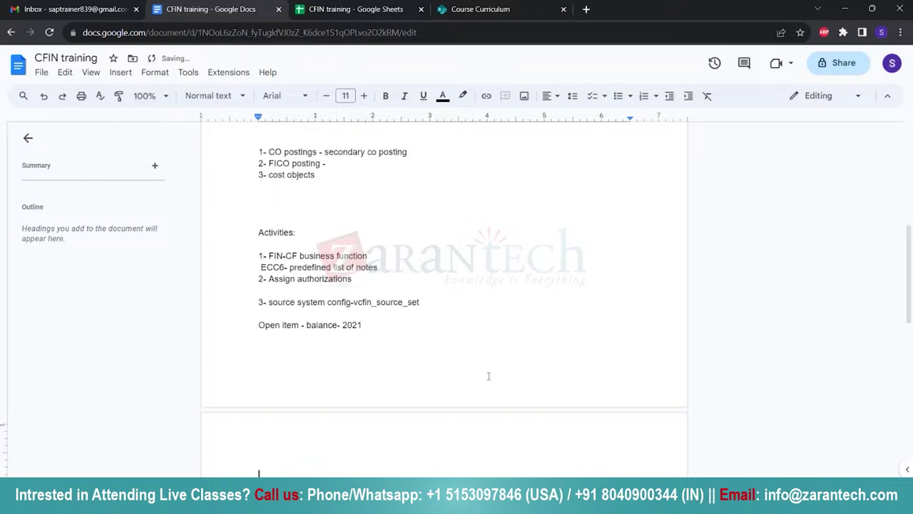
pyautogui.write('OPen item')
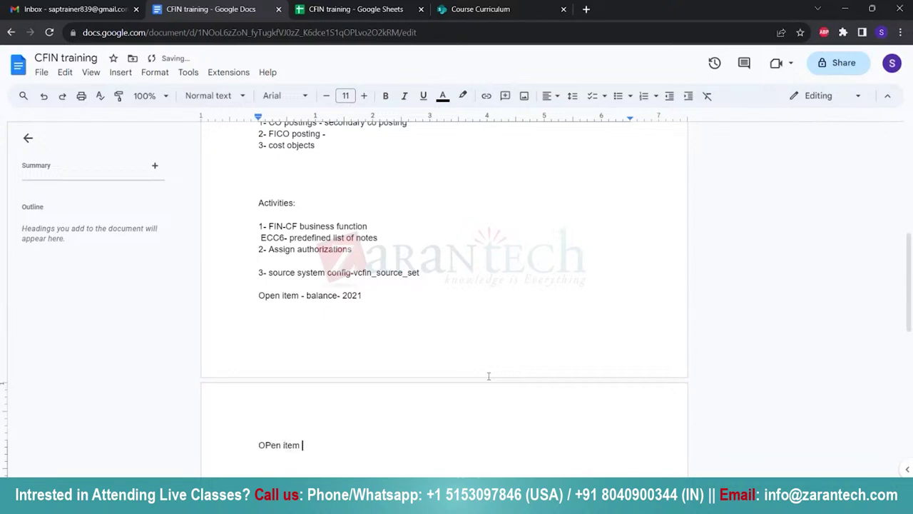
pyautogui.press('Return')
pyautogui.write('C')
pyautogui.press('BackSpace')
pyautogui.write('OI account - 50 EUR')
# Add 'Non oi account - 50 EUR Credit' and mark the OI account line as debit
pyautogui.scroll(-2, 489, 376)
pyautogui.press('Return')
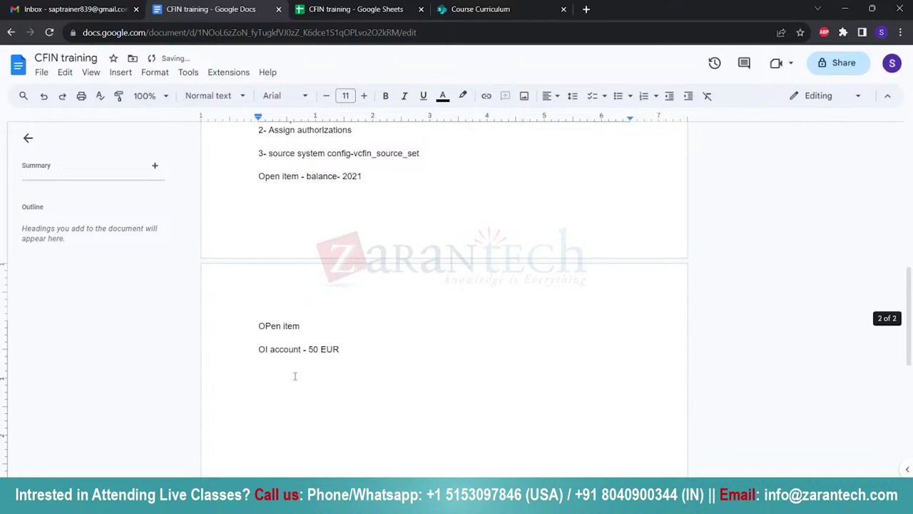
pyautogui.write('Non o')
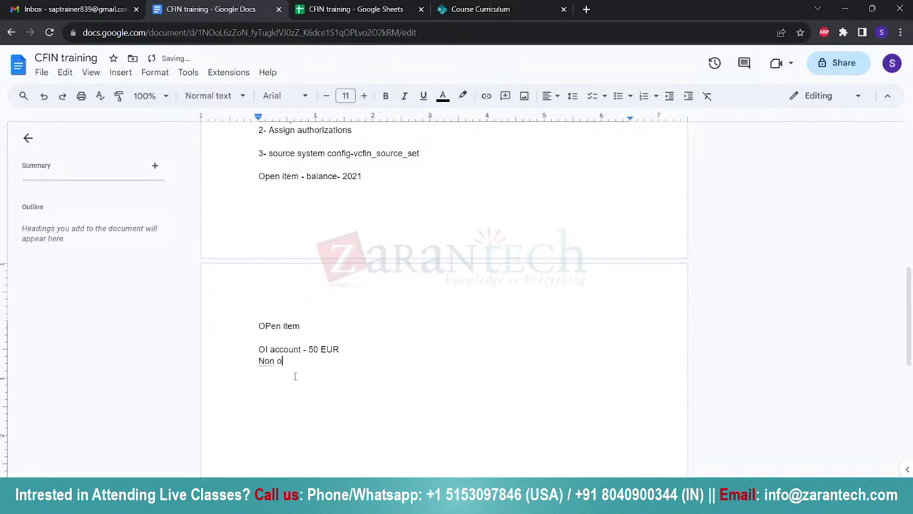
pyautogui.write('i account - 50 EUR Ce')
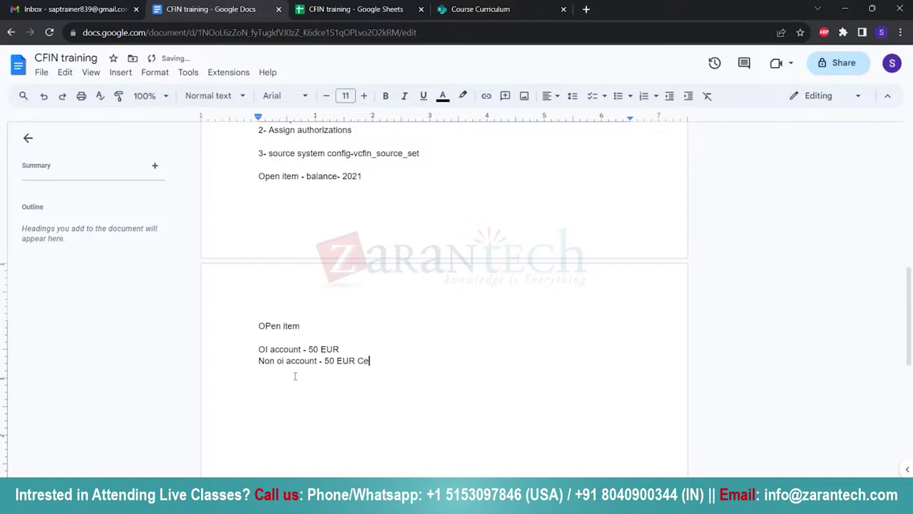
pyautogui.press('BackSpace')
pyautogui.write('redit')
pyautogui.click(350, 343)
pyautogui.click(357, 348)
pyautogui.write('debit')
# Copy the 'OI account - 50 EUR debit' line onto a new line below the credit entry
pyautogui.scroll(-1, 351, 324)
pyautogui.click(405, 301)
pyautogui.press('Return')
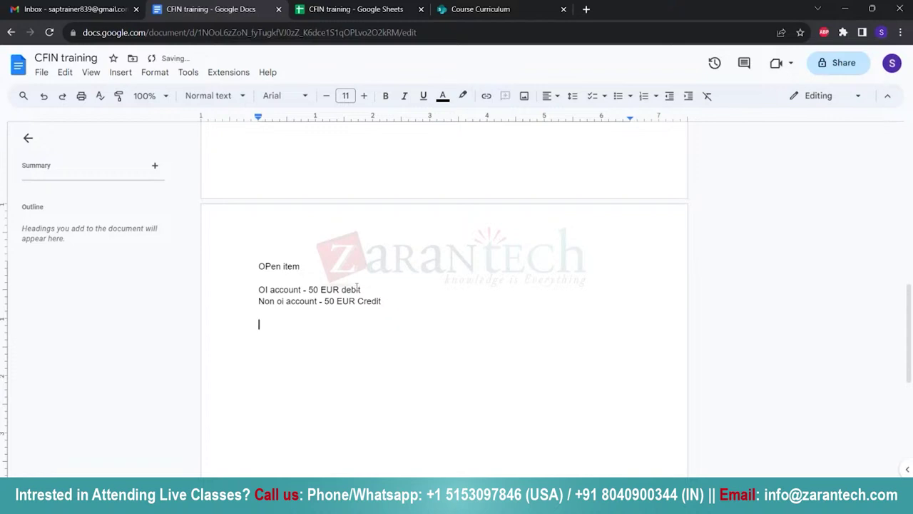
pyautogui.moveTo(366, 290); pyautogui.dragTo(267, 284)
pyautogui.hotkey('ctrl', 'c')
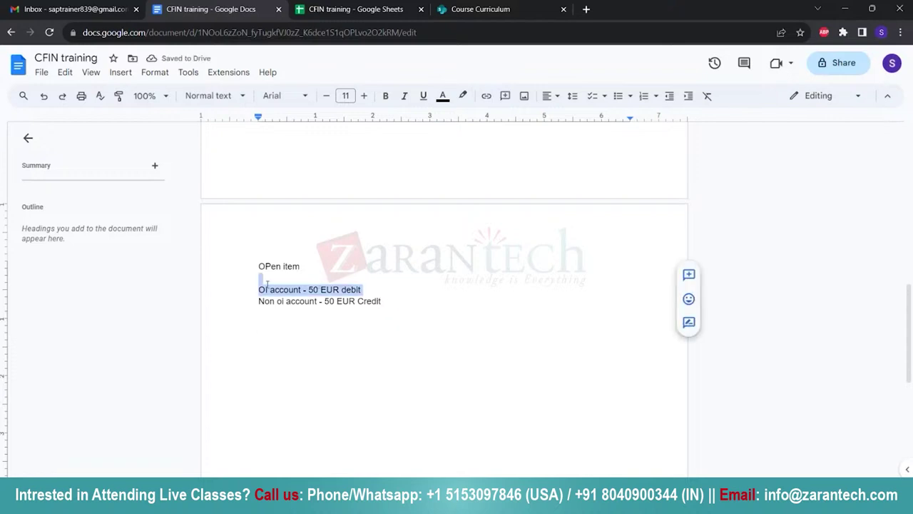
pyautogui.click(356, 324)
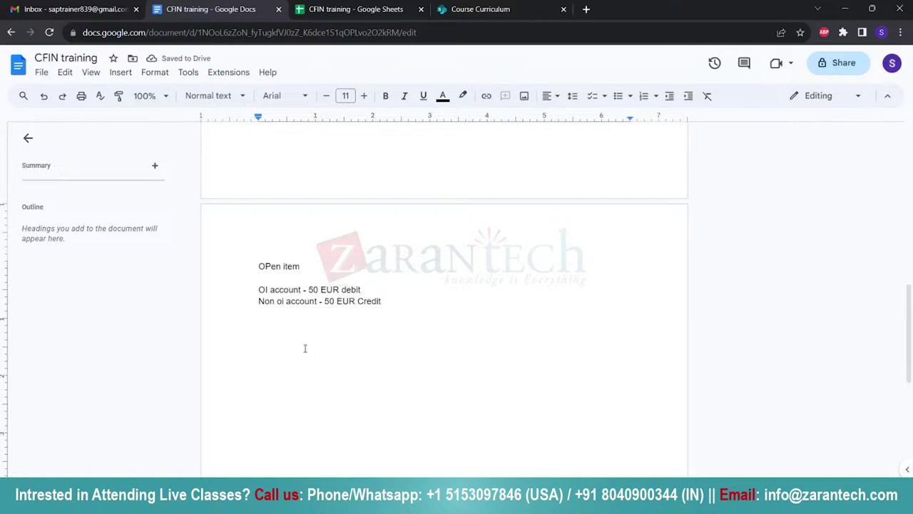
pyautogui.hotkey('ctrl', 'v')
# Put an 'Initial load' heading above the pasted OI account debit line
pyautogui.click(268, 322)
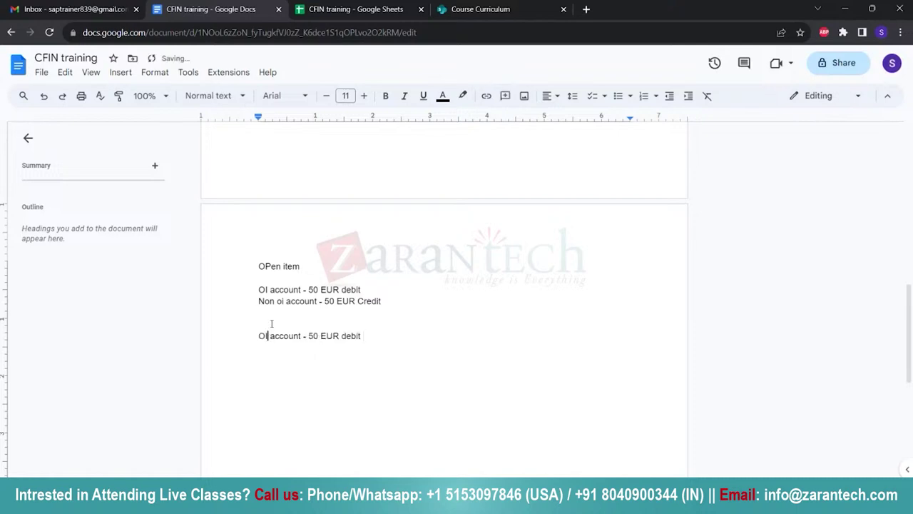
pyautogui.write('Initial load')
pyautogui.click(387, 335)
pyautogui.press('Return')
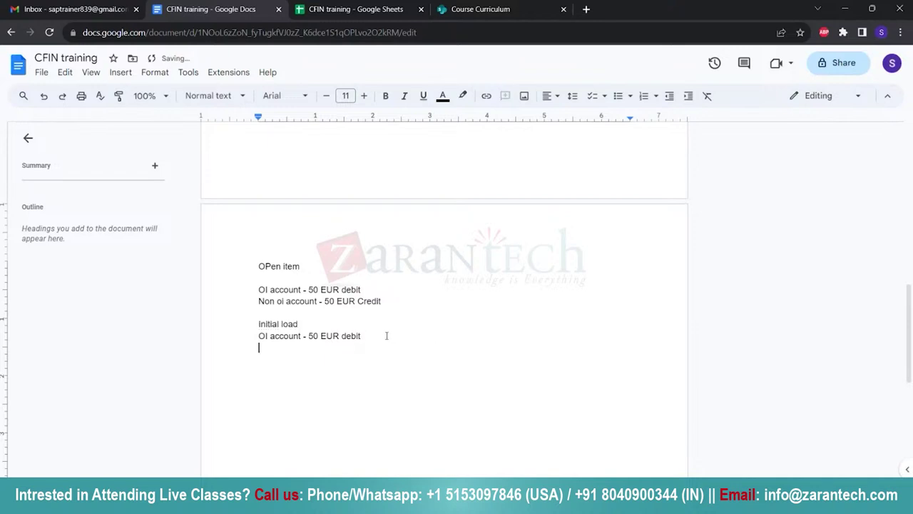
pyautogui.moveTo(255, 290); pyautogui.dragTo(279, 284)
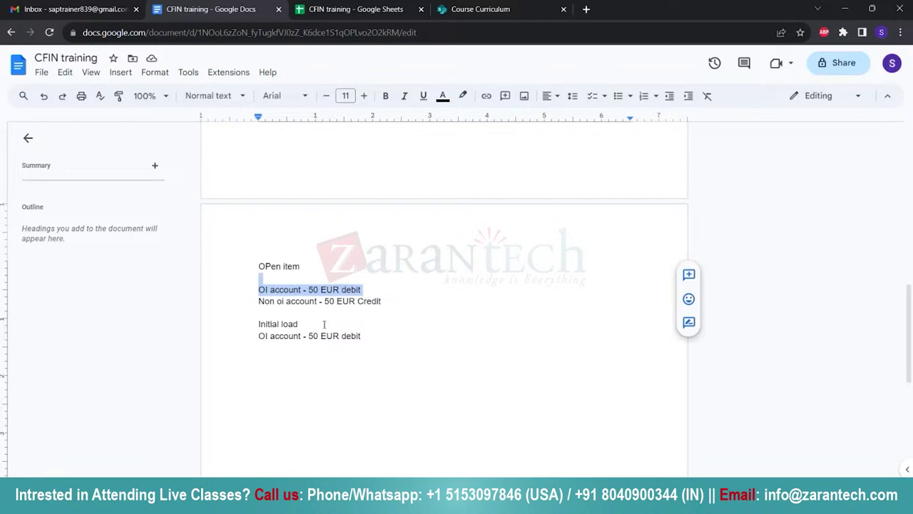
pyautogui.moveTo(363, 335); pyautogui.dragTo(265, 339)
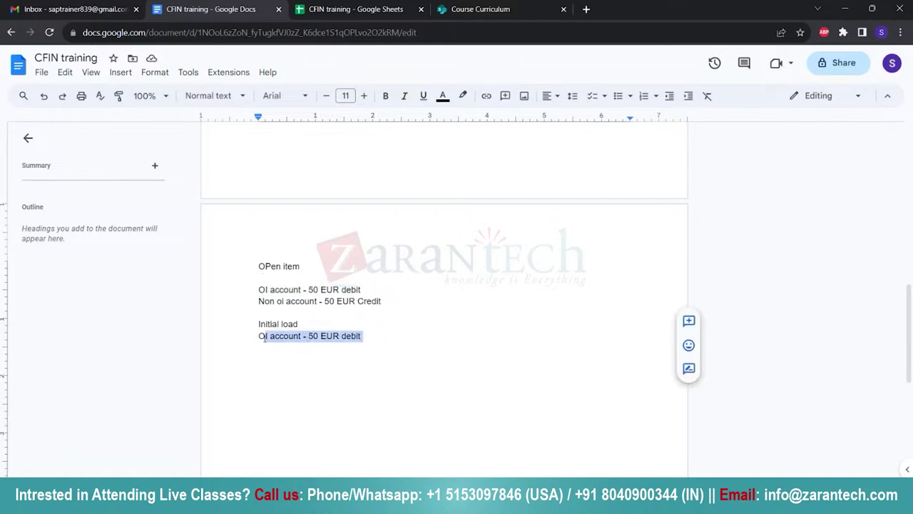
pyautogui.click(386, 344)
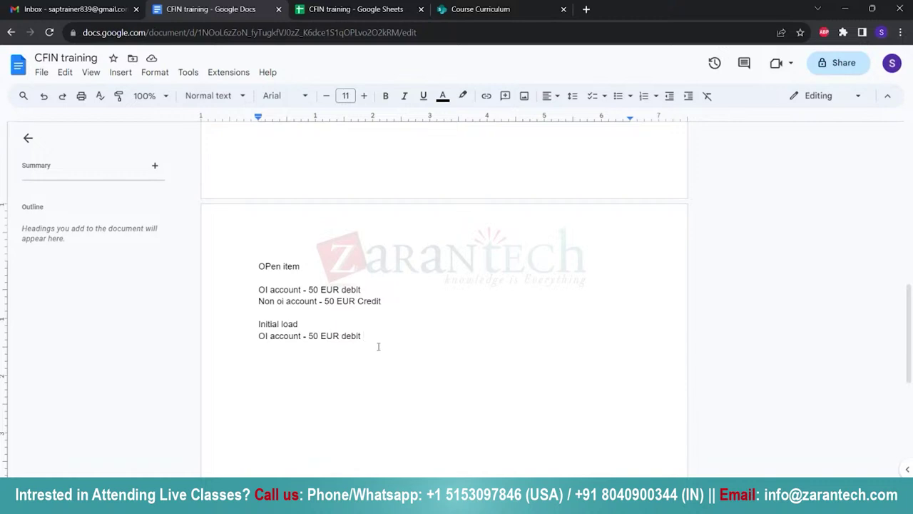
pyautogui.press('Return')
pyautogui.moveTo(387, 299); pyautogui.dragTo(262, 303)
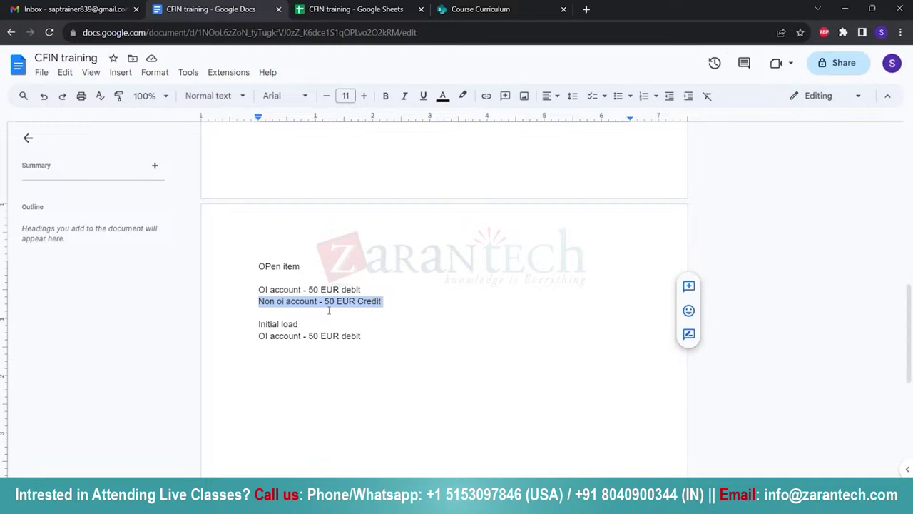
pyautogui.click(392, 302)
# Add 'Tech account - 50 eur credit' under the Initial load debit line
pyautogui.moveTo(257, 335); pyautogui.dragTo(363, 335)
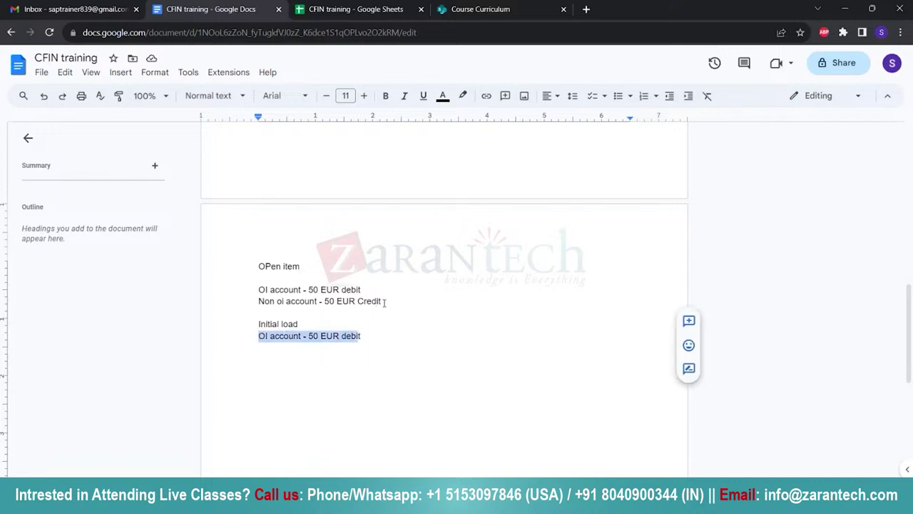
pyautogui.click(375, 335)
pyautogui.press('Return')
pyautogui.write('Tech account -')
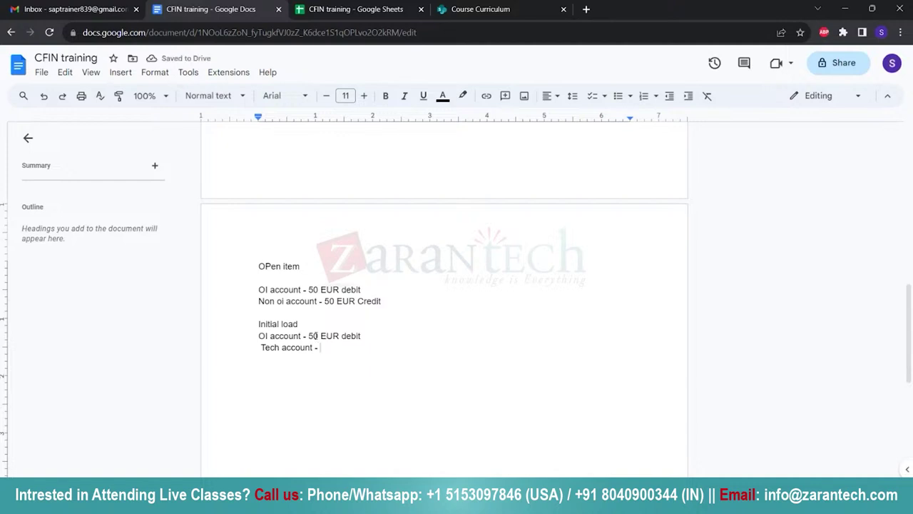
pyautogui.moveTo(330, 335); pyautogui.dragTo(308, 336)
pyautogui.click(321, 348)
pyautogui.write('50 eur credit')
pyautogui.scroll(-1, 282, 229)
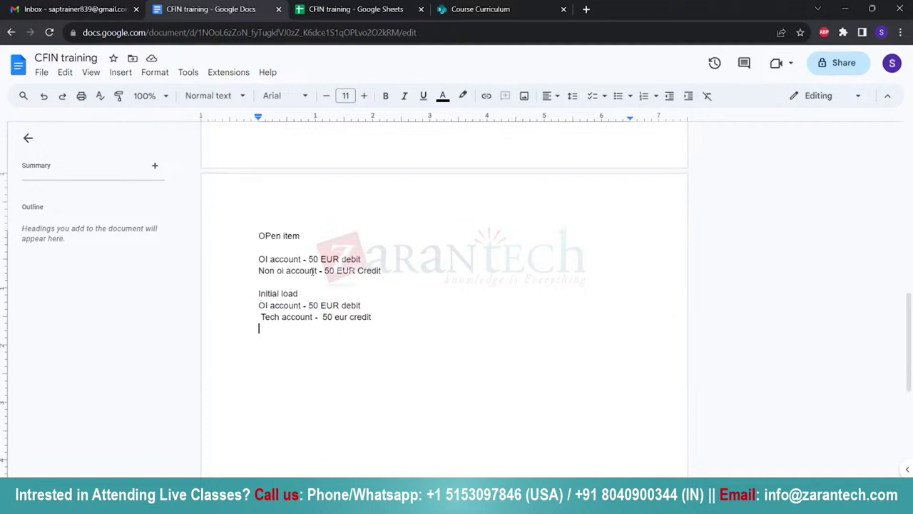
pyautogui.scroll(4, 292, 292)
pyautogui.hotkey('alt', 'Tab')
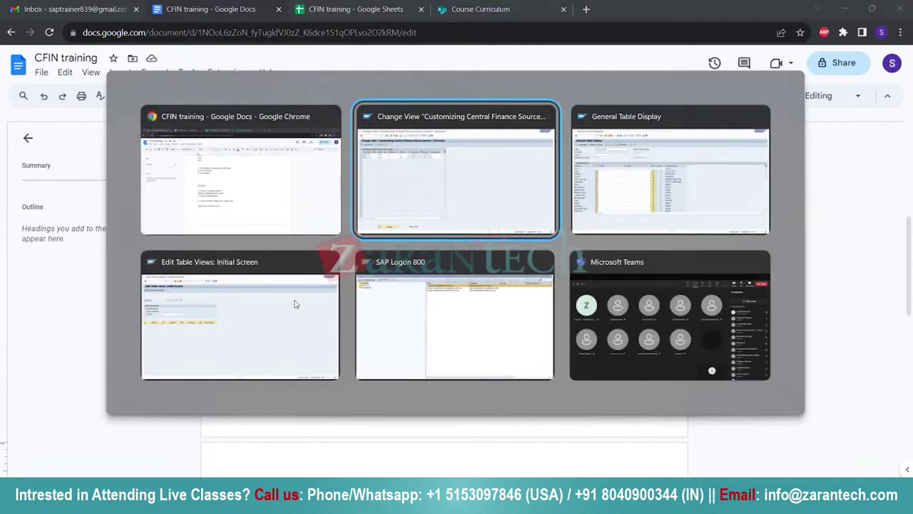
pyautogui.click(69, 130)
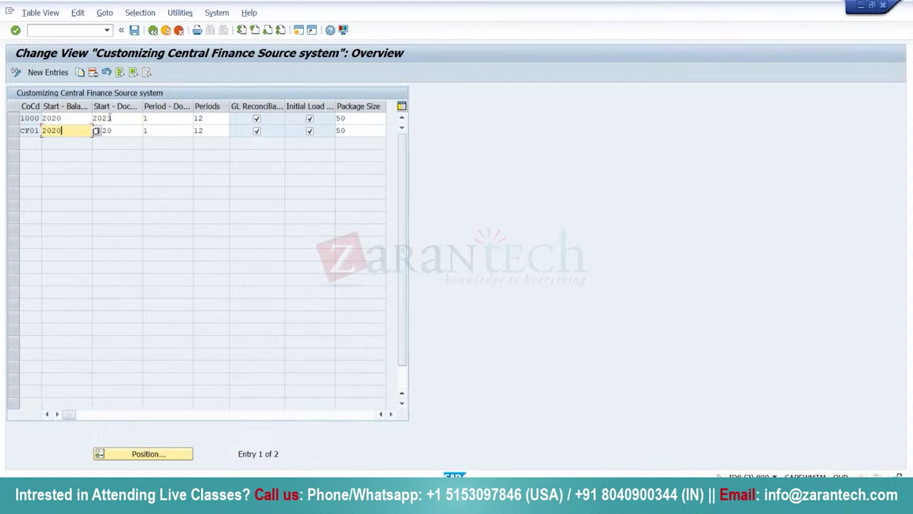
pyautogui.click(84, 118)
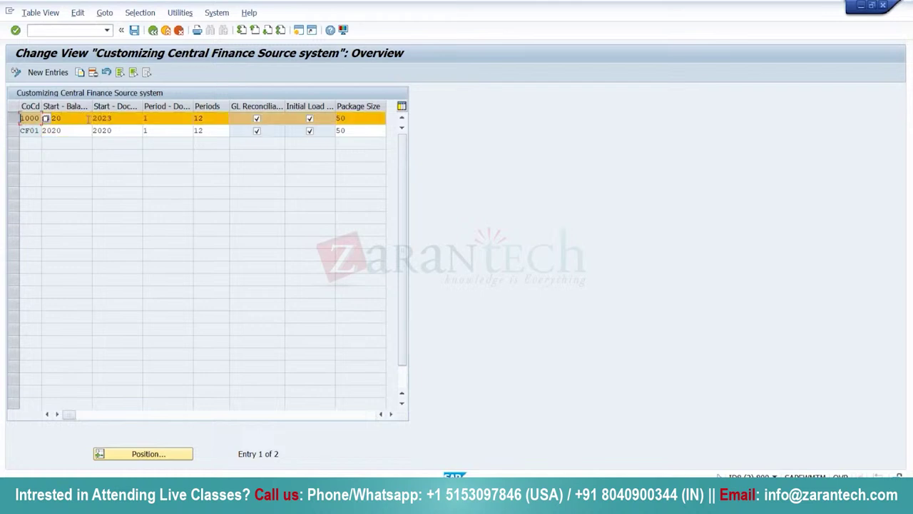
pyautogui.press('Tab')
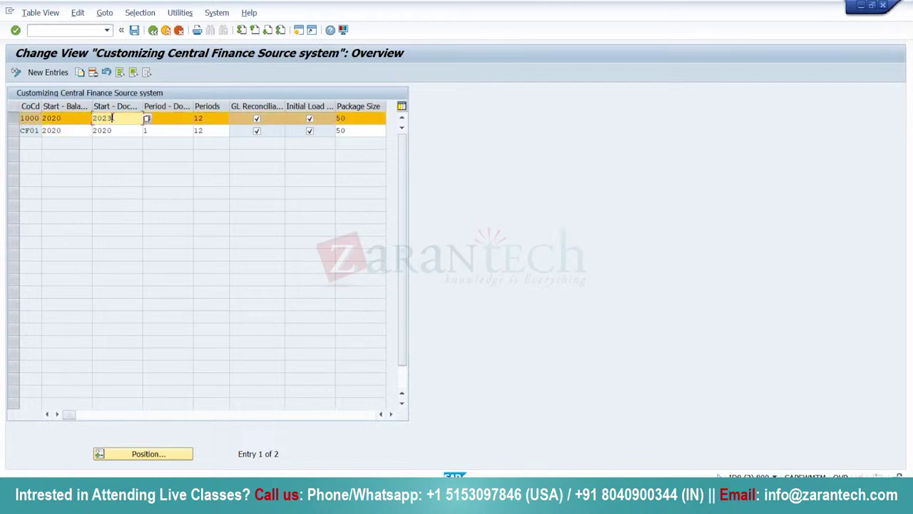
pyautogui.click(75, 118)
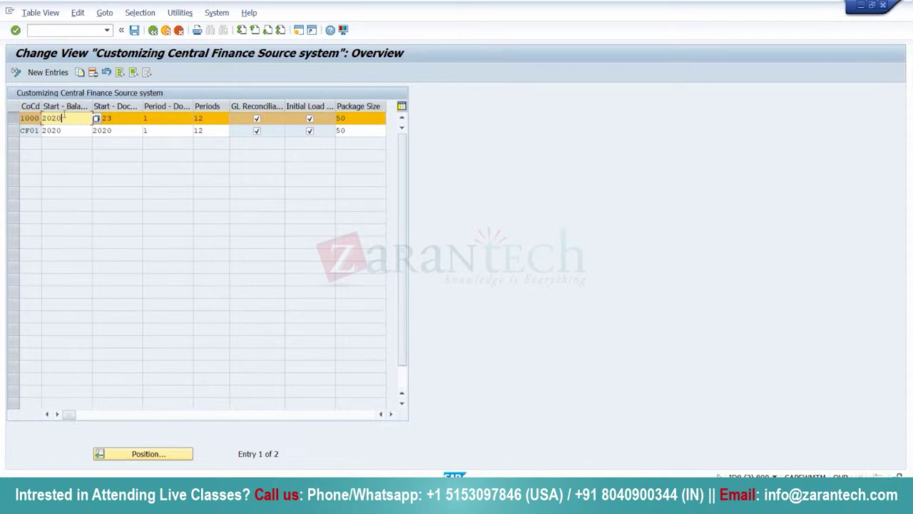
pyautogui.click(107, 117)
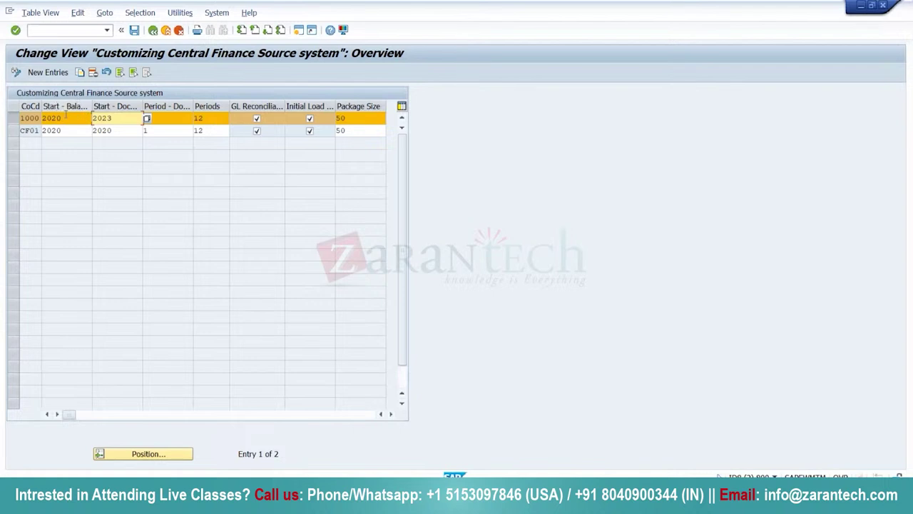
pyautogui.moveTo(66, 118); pyautogui.dragTo(40, 119)
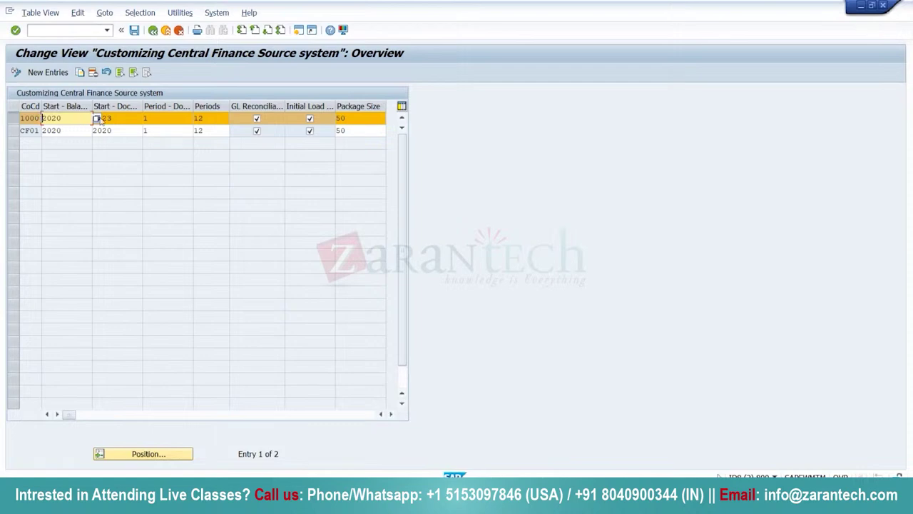
pyautogui.hotkey('alt', 'Tab')
pyautogui.scroll(-5, 342, 243)
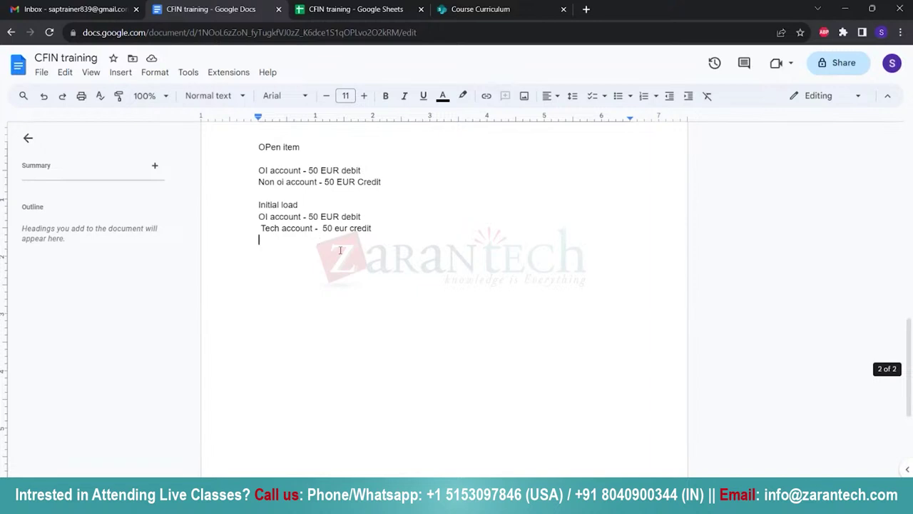
# Compare the notes with row 1000's 2020 balance start year in the SAP table
pyautogui.scroll(1, 340, 250)
pyautogui.moveTo(384, 241); pyautogui.dragTo(258, 230)
pyautogui.hotkey('alt', 'Tab')
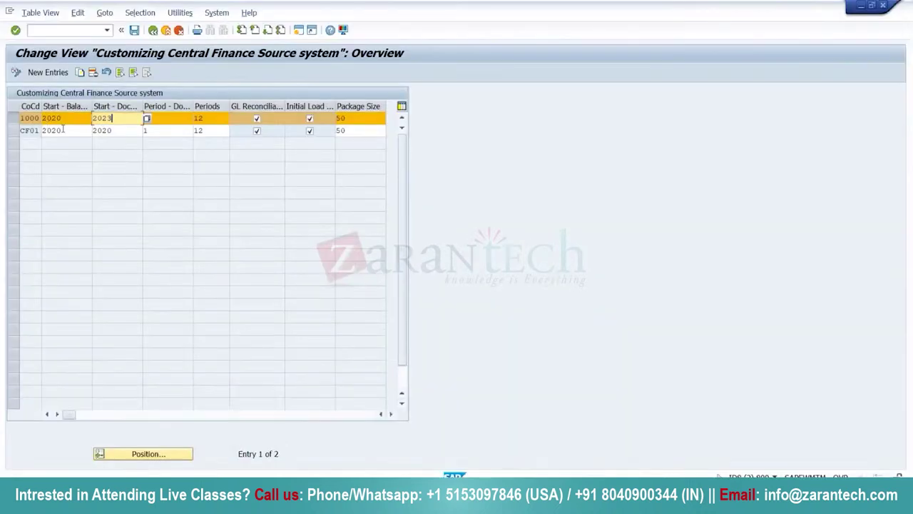
pyautogui.click(64, 118)
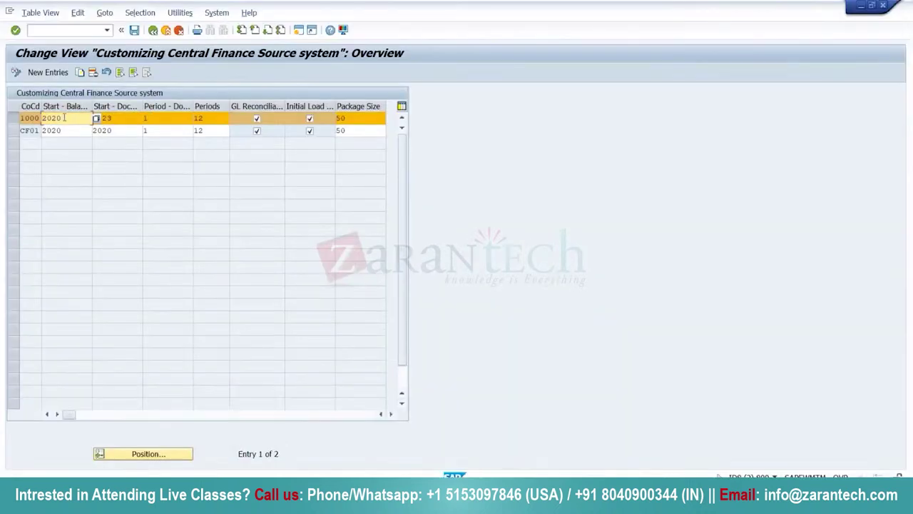
pyautogui.hotkey('alt', 'Tab')
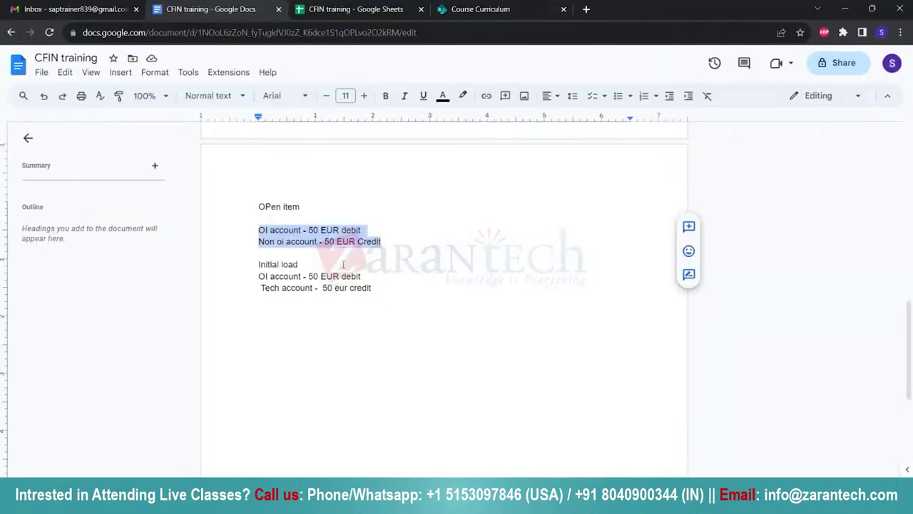
pyautogui.click(404, 246)
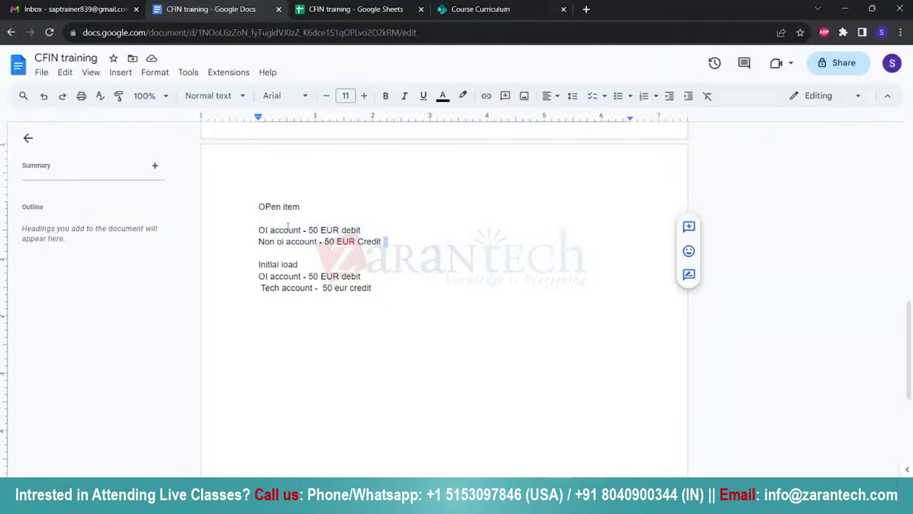
# Append 'Total balance is 1000 EUR)' to the Non oi account 50 EUR Credit line
pyautogui.moveTo(260, 232); pyautogui.dragTo(345, 231)
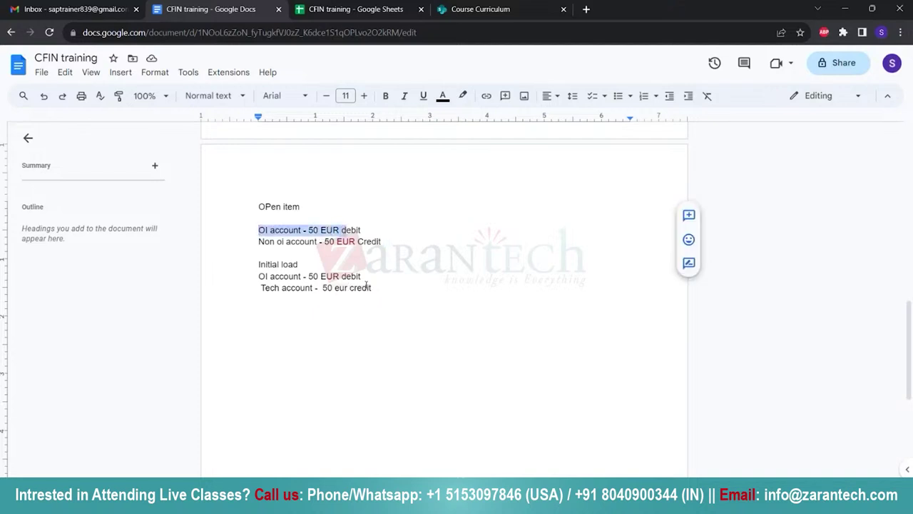
pyautogui.moveTo(257, 276); pyautogui.dragTo(361, 276)
pyautogui.click(377, 289)
pyautogui.click(412, 244)
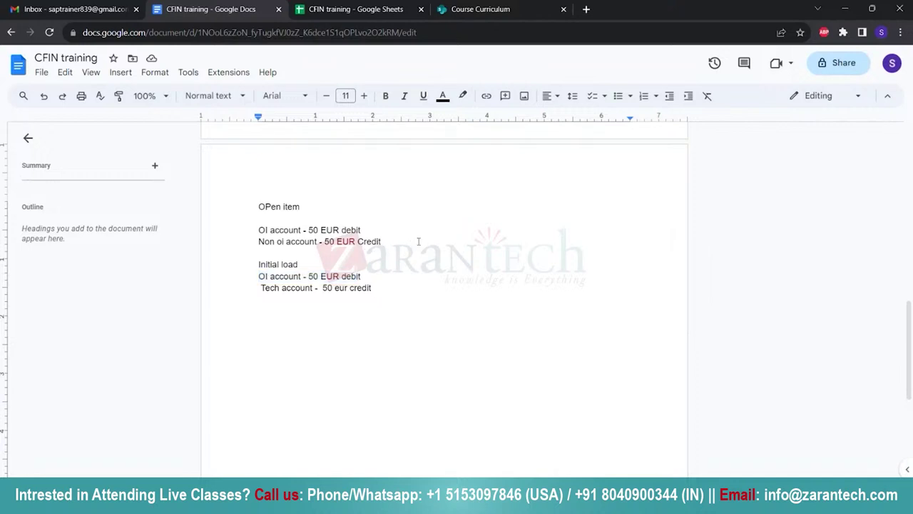
pyautogui.write('Total balance is ')
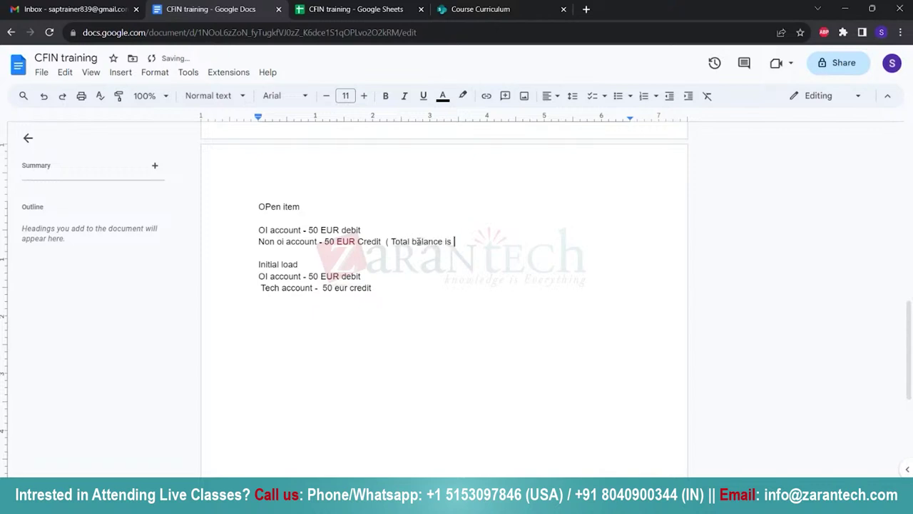
pyautogui.write('1000 EUR)')
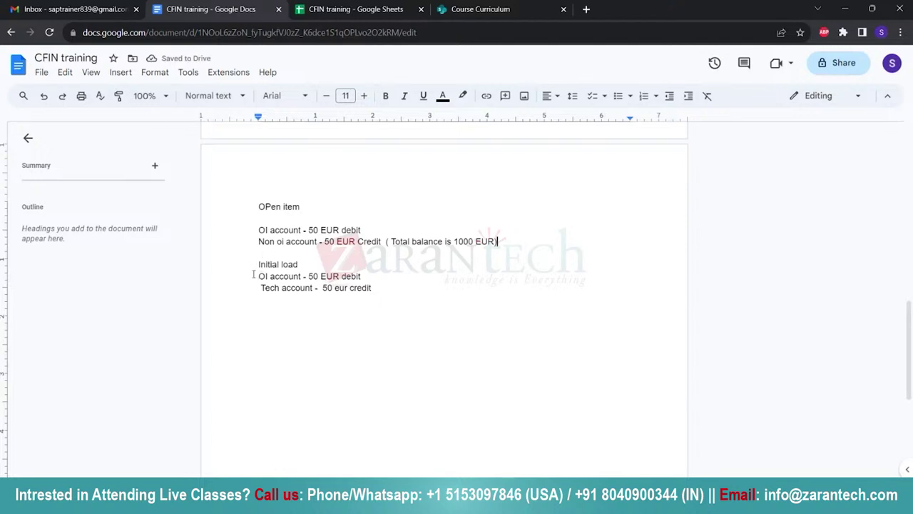
pyautogui.moveTo(381, 288); pyautogui.dragTo(362, 315)
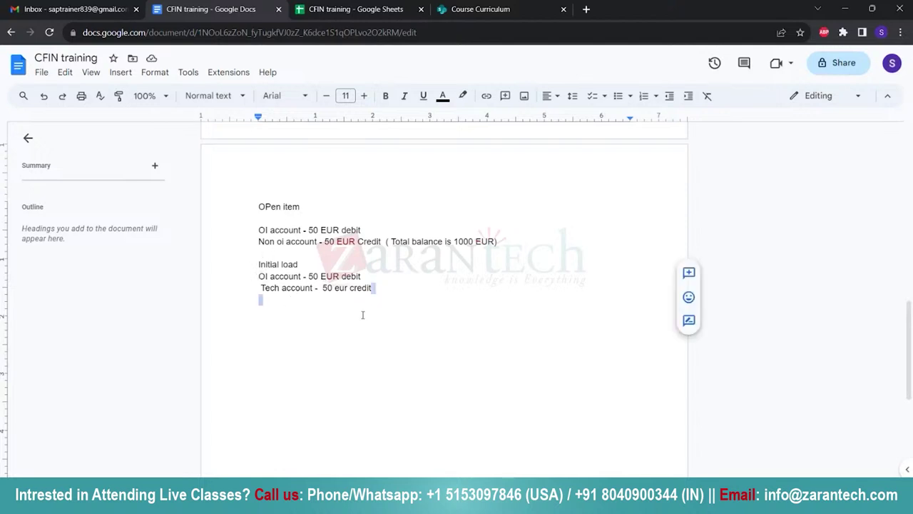
# Type 'Non oI account', 'non oI account credit 1000' and 'Tech account 1000' on separate lines
pyautogui.press('Return')
pyautogui.press('Return')
pyautogui.write('Non oI account')
pyautogui.press('Return')
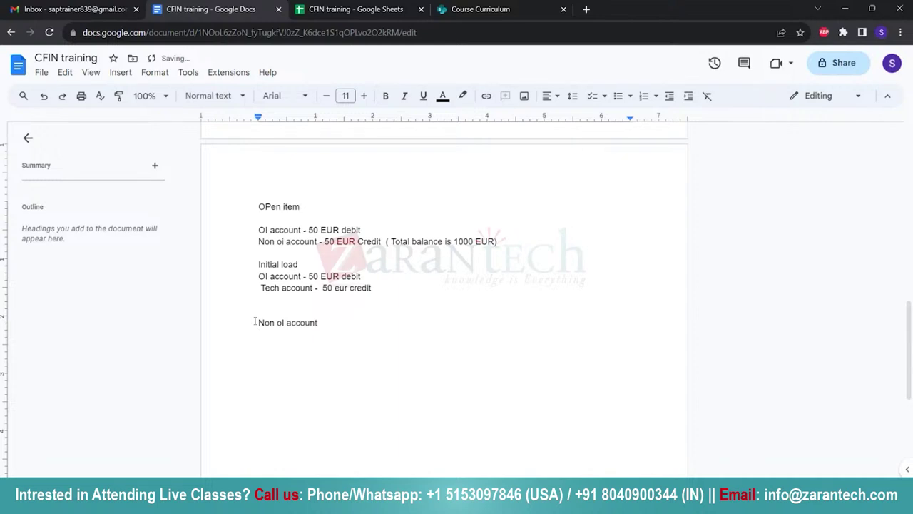
pyautogui.write('non oI accoun')
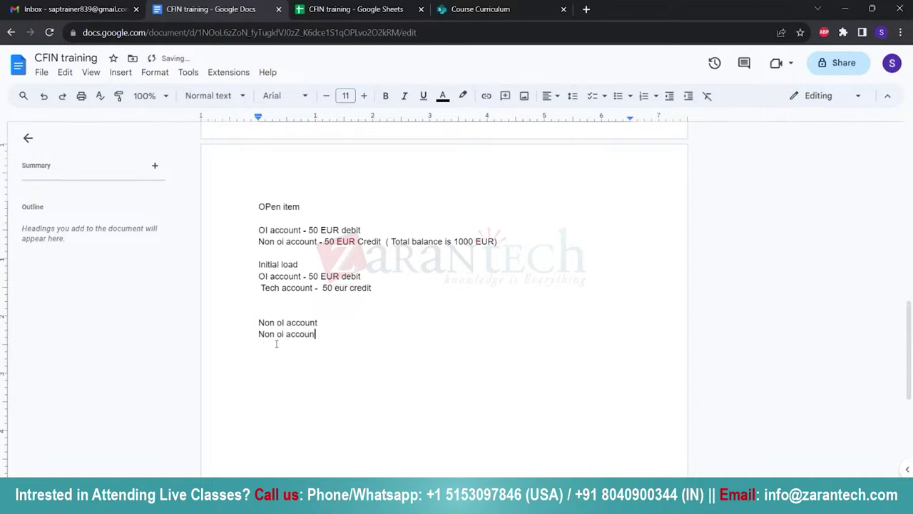
pyautogui.write('t credit 1000')
pyautogui.press('Return')
pyautogui.press('Return')
pyautogui.write('Tech ac')
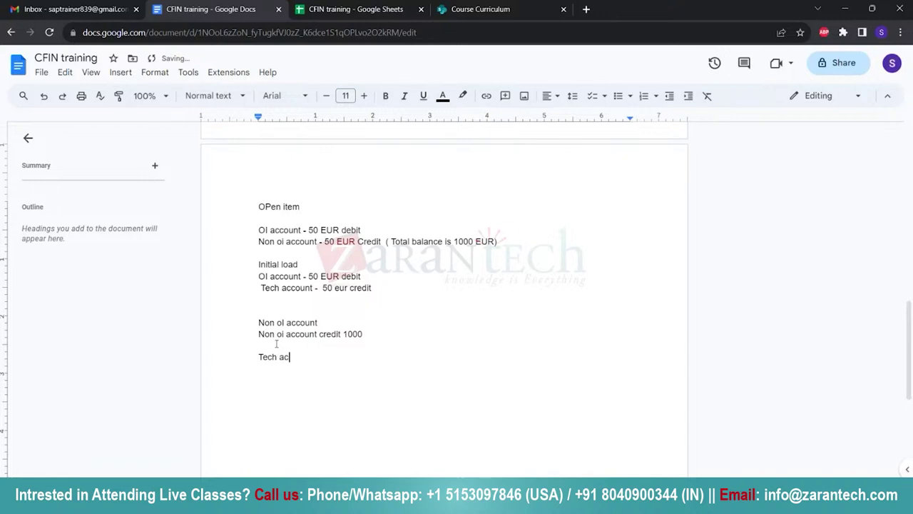
pyautogui.write('count 1000')
# Add a blank line below and select the open item account lines for copying
pyautogui.hotkey('alt', 'Tab')
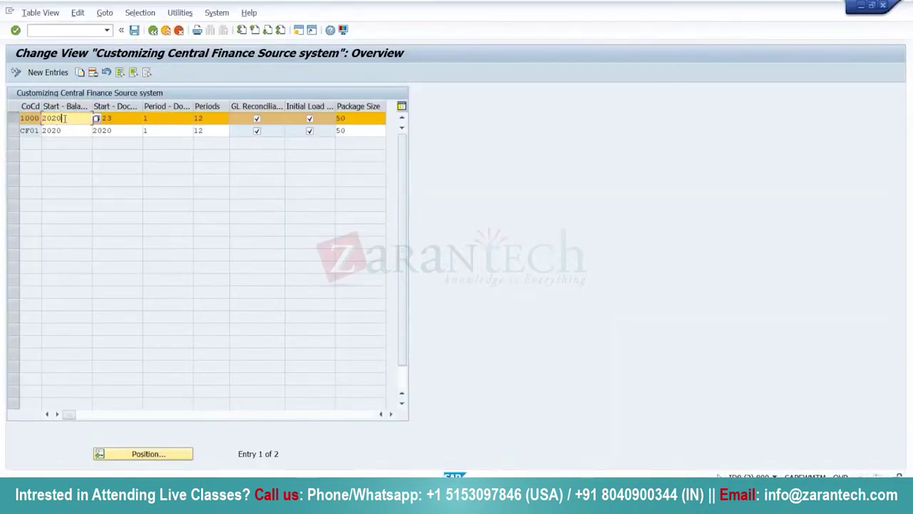
pyautogui.hotkey('alt', 'Tab')
pyautogui.press('Return')
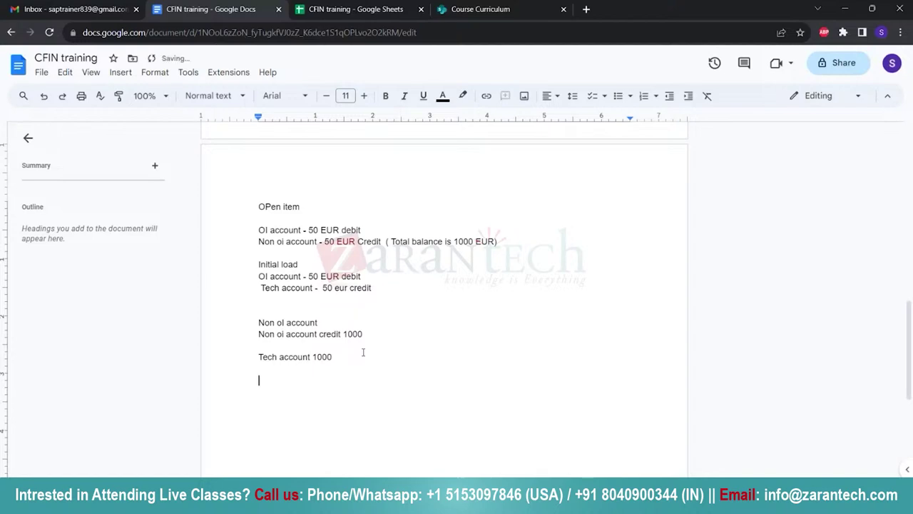
pyautogui.scroll(1, 344, 333)
pyautogui.scroll(-2, 278, 285)
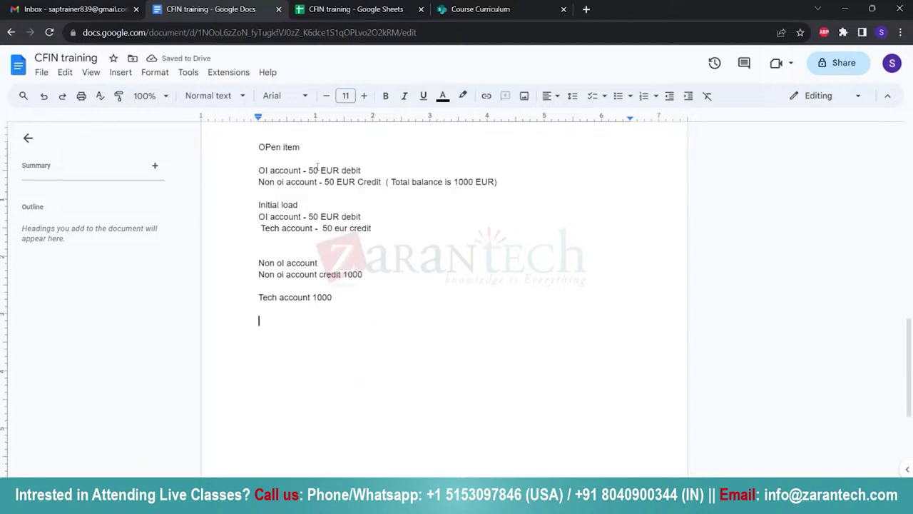
pyautogui.moveTo(380, 181); pyautogui.dragTo(258, 170)
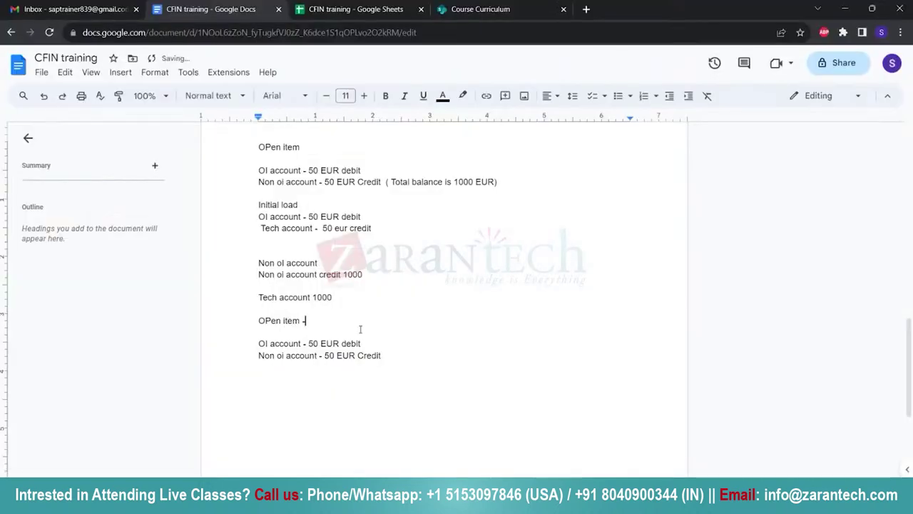
# Label the new section 'OPen item -2023' and paste the two 50 EUR account lines below it
pyautogui.write('2023')
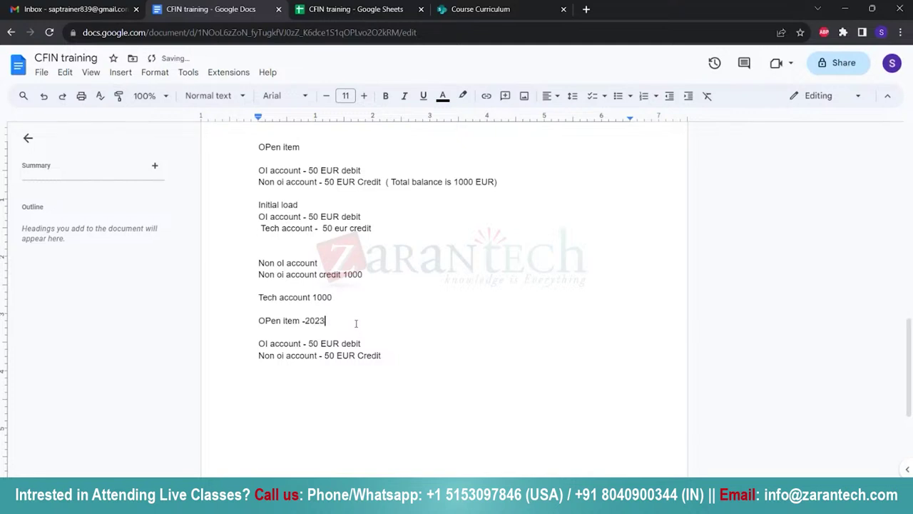
pyautogui.moveTo(387, 356); pyautogui.dragTo(260, 341)
pyautogui.hotkey('ctrl', 'c')
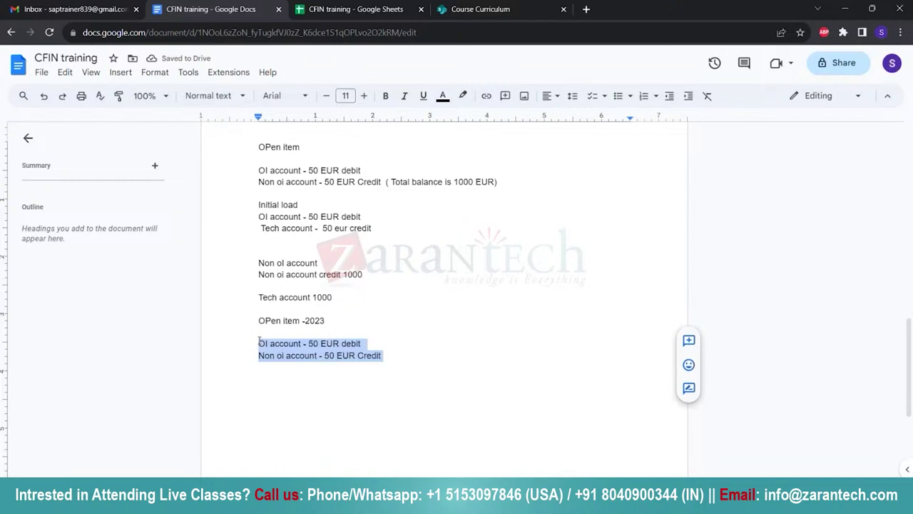
pyautogui.click(401, 359)
pyautogui.press('Return')
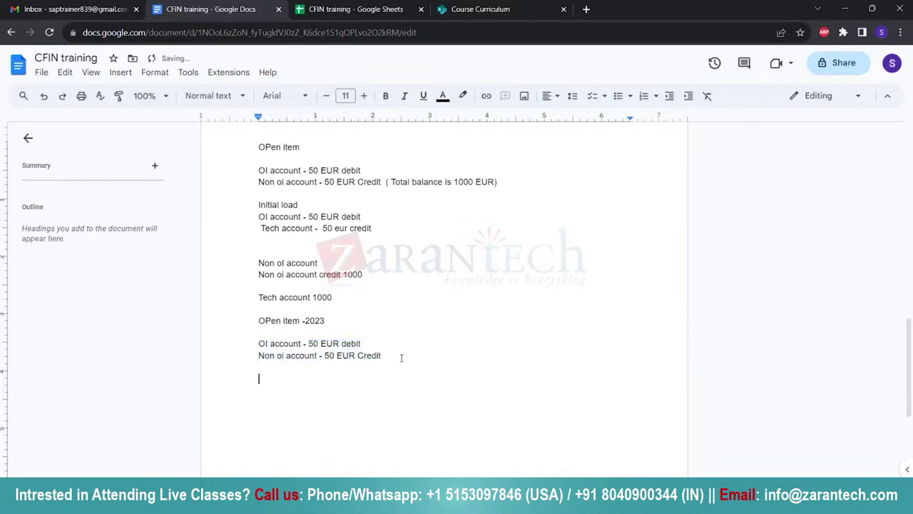
pyautogui.hotkey('ctrl', 'v')
# Insert a 'CFIN -' heading above the pasted OI debit and non-OI credit lines
pyautogui.click(276, 370)
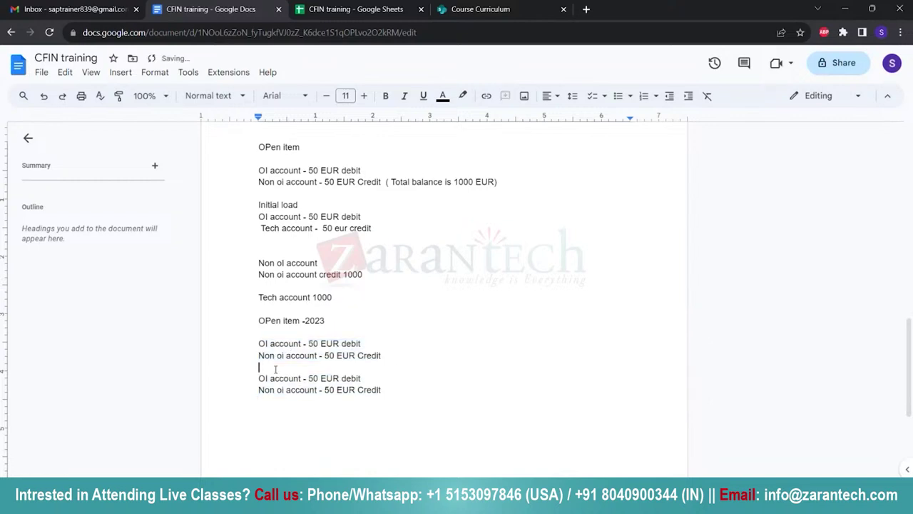
pyautogui.press('Return')
pyautogui.write('CFIN ')
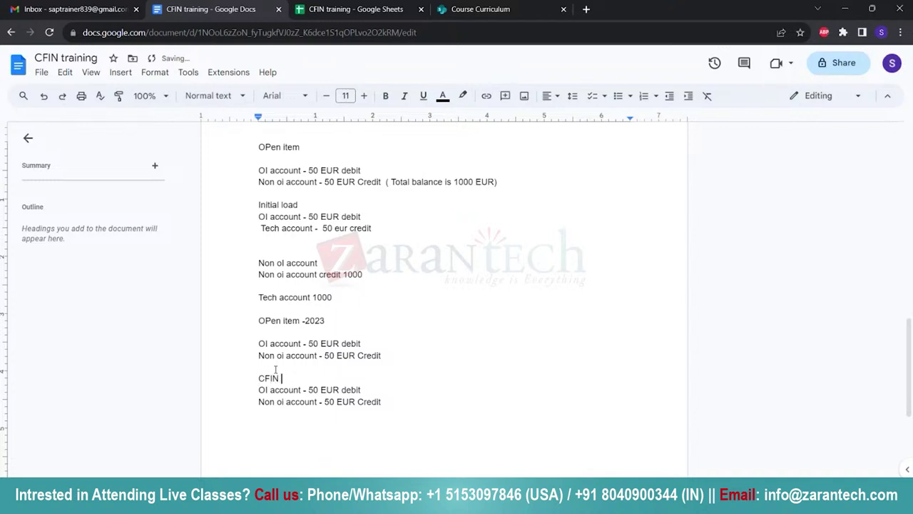
pyautogui.write('-')
pyautogui.press('Return')
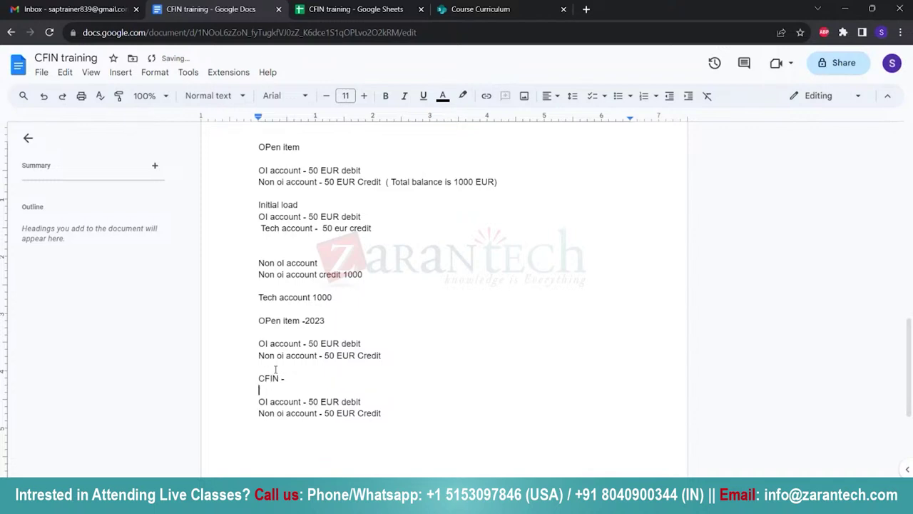
pyautogui.moveTo(393, 358); pyautogui.dragTo(261, 326)
pyautogui.click(267, 322)
pyautogui.moveTo(335, 298); pyautogui.dragTo(271, 275)
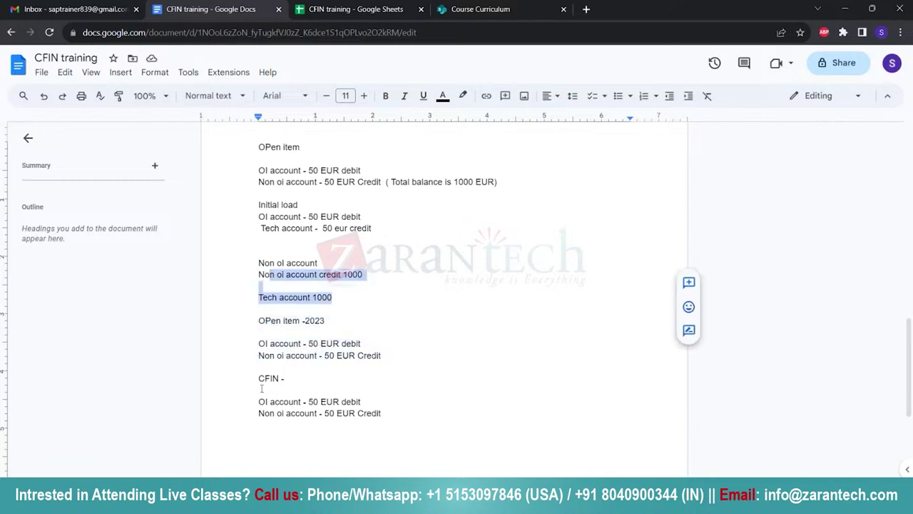
pyautogui.moveTo(260, 378); pyautogui.dragTo(382, 413)
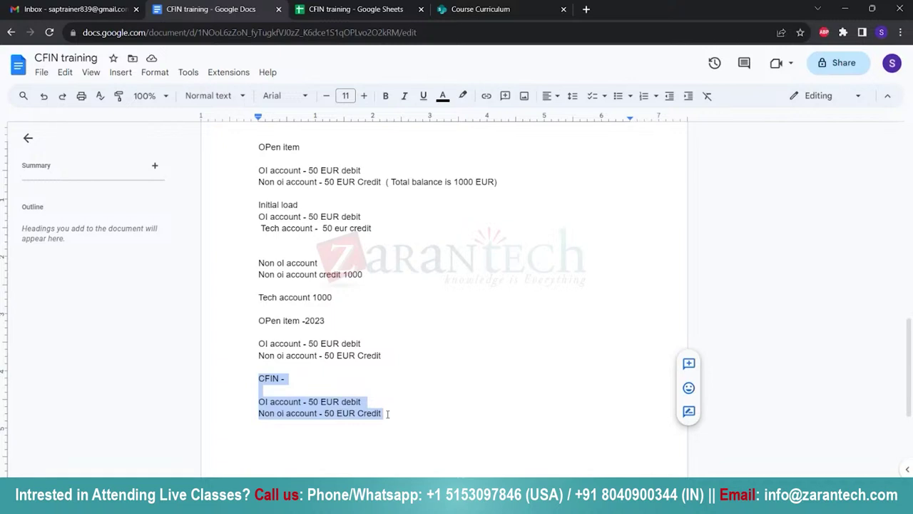
pyautogui.hotkey('alt', 'Tab')
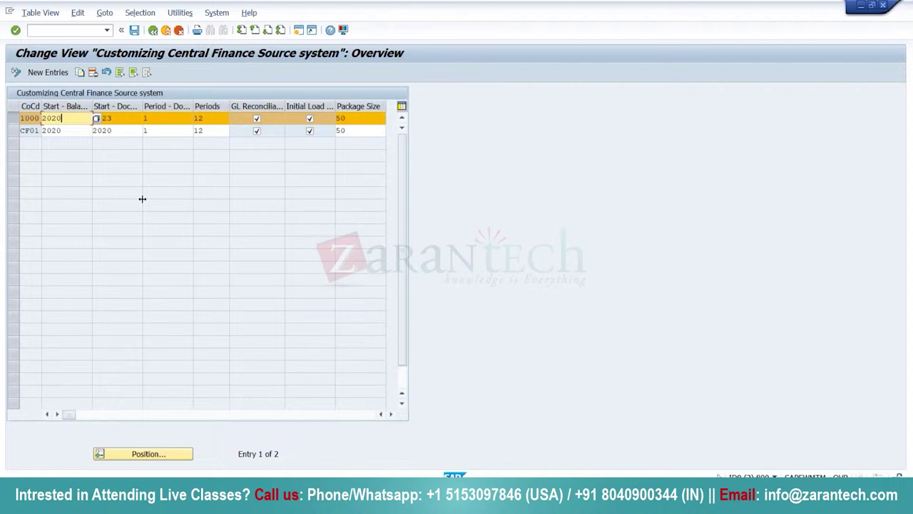
pyautogui.press('Tab')
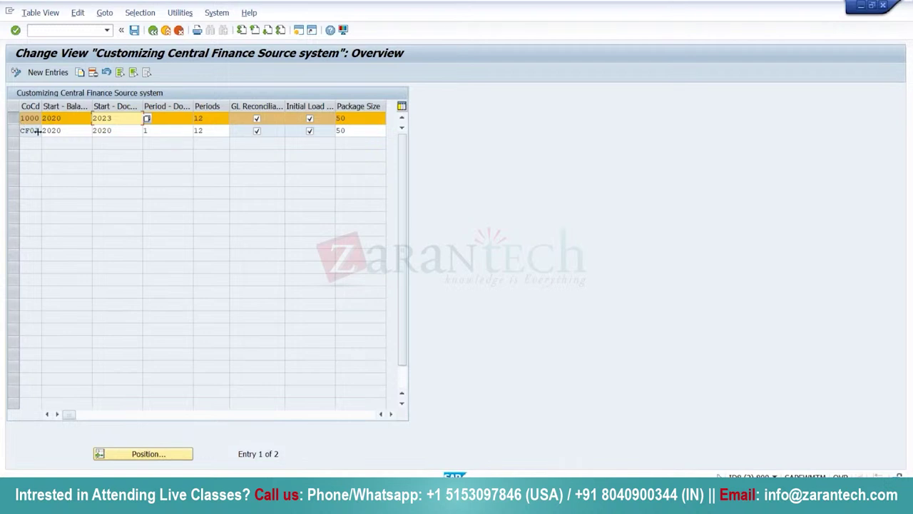
pyautogui.click(13, 118)
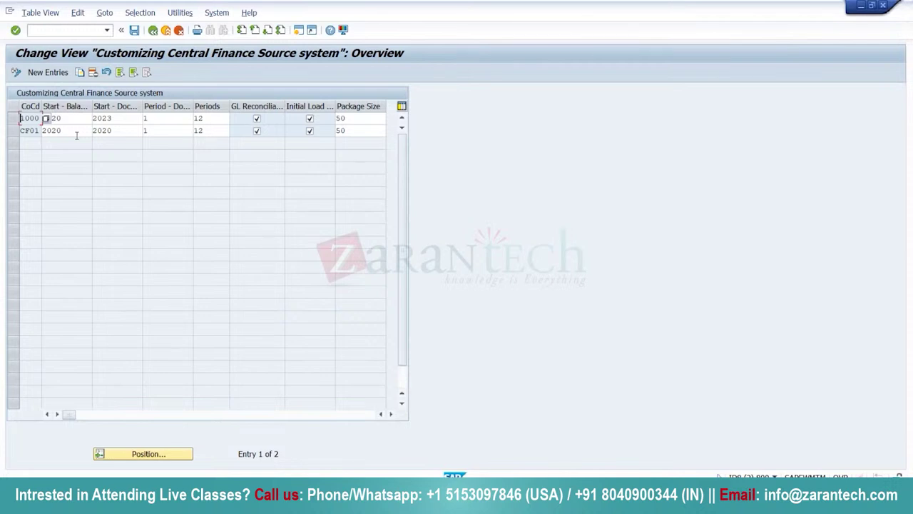
# Clear the GL Reconciliation checkboxes in rows 1000 and CF01, then go back with F3
pyautogui.click(258, 119)
pyautogui.click(257, 131)
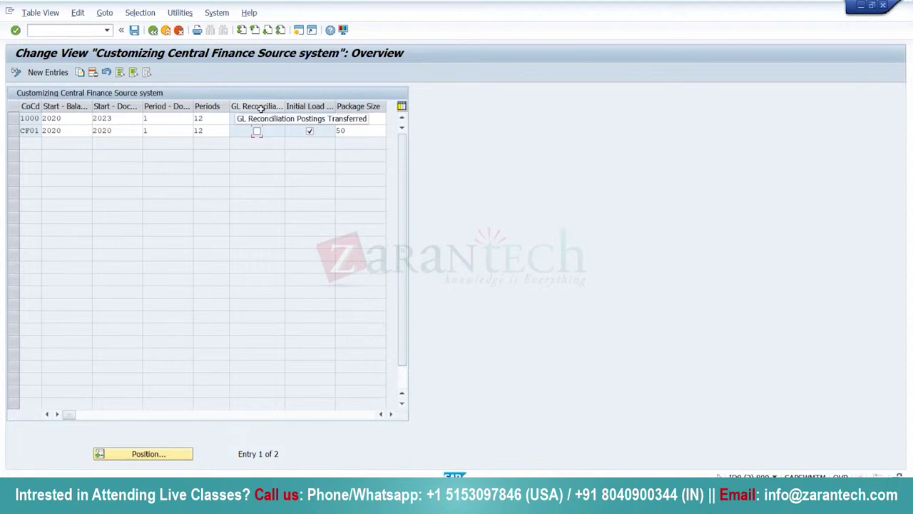
pyautogui.press('F3')
# Read the F1 help for GL Reconciliation Postings Transferred, then return to the CFIN training notes
pyautogui.click(57, 222)
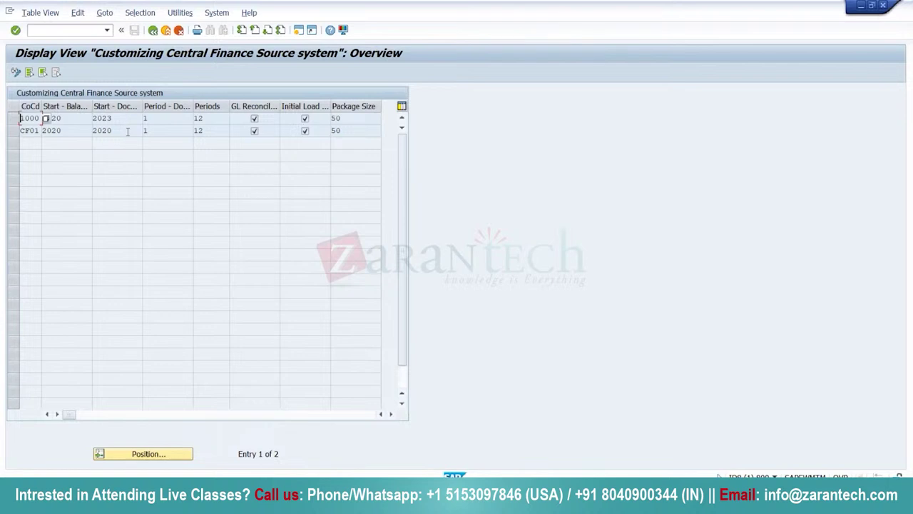
pyautogui.hotkey('alt', 'Tab')
pyautogui.hotkey('alt', 'Tab')
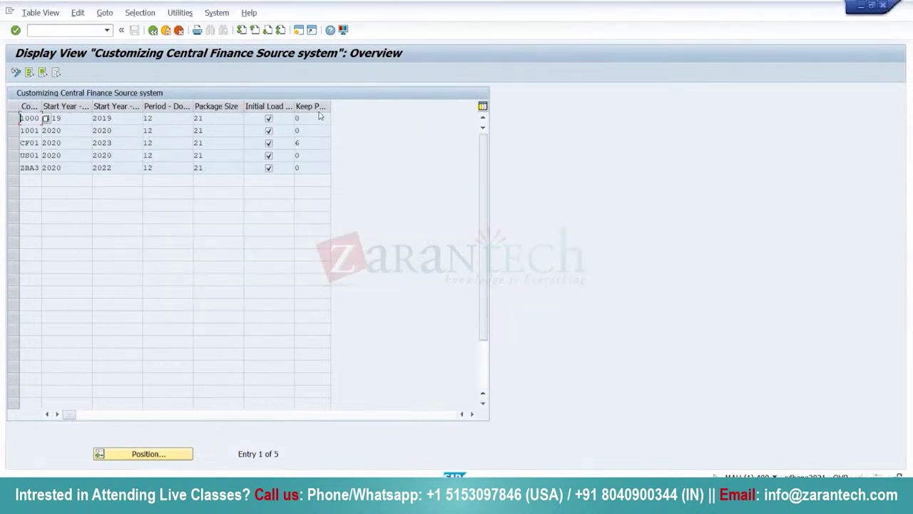
pyautogui.hotkey('alt', 'Tab')
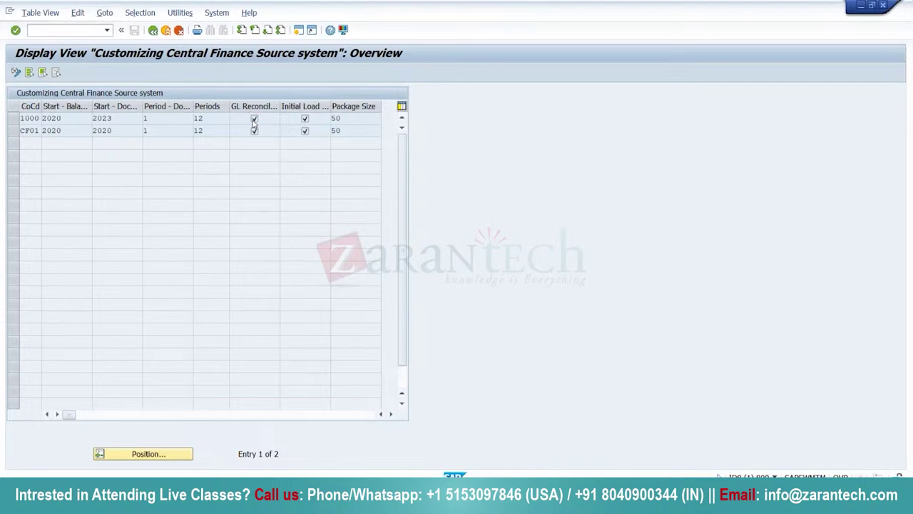
pyautogui.press('F1')
pyautogui.moveTo(424, 164); pyautogui.dragTo(622, 178)
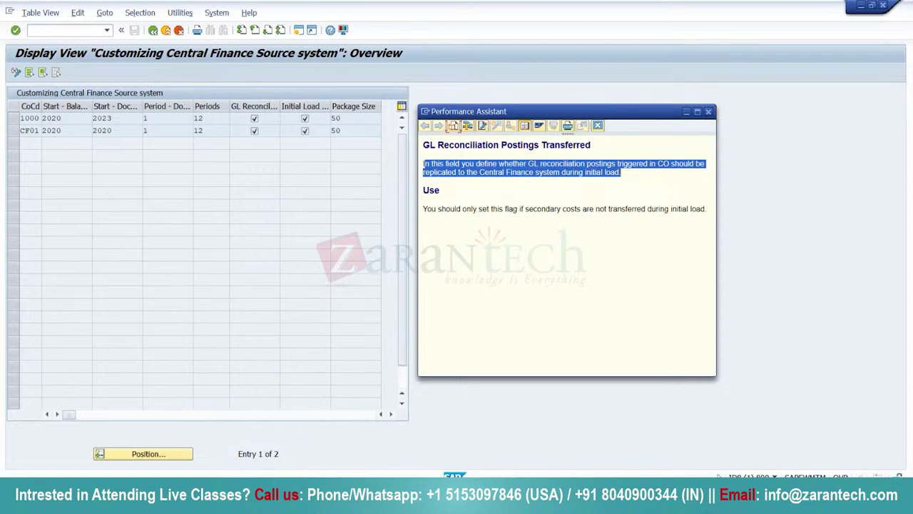
pyautogui.hotkey('alt', 'Tab')
# Reread the notes on CO postings and FICO posting, then return to the SAP source system overview
pyautogui.scroll(8, 305, 287)
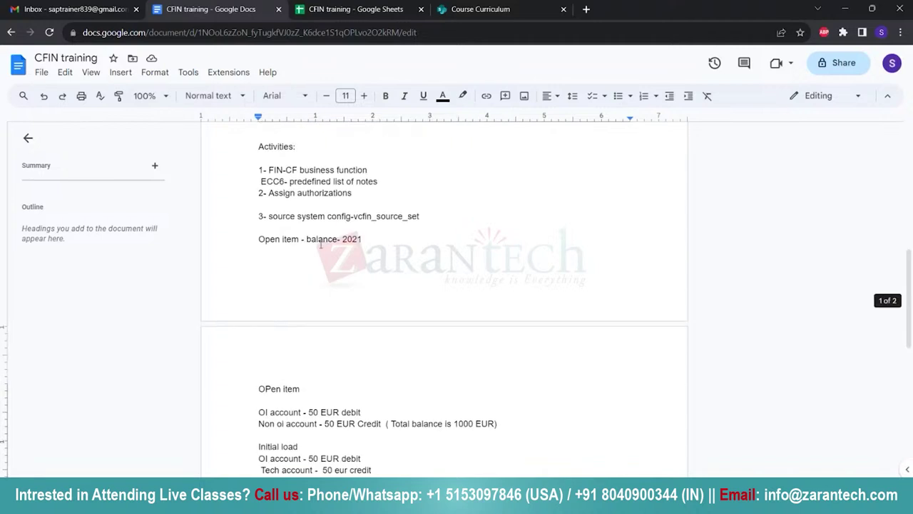
pyautogui.moveTo(318, 324); pyautogui.dragTo(258, 303)
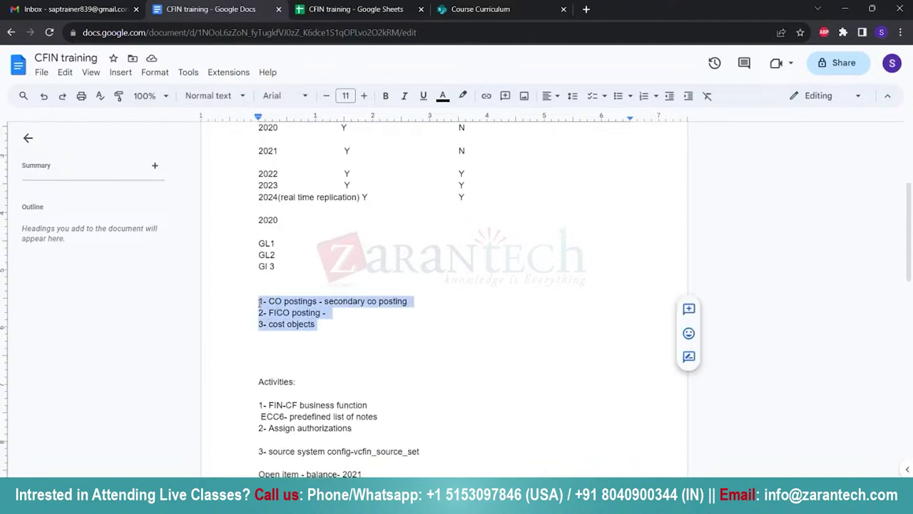
pyautogui.click(414, 301)
pyautogui.moveTo(414, 300); pyautogui.dragTo(272, 298)
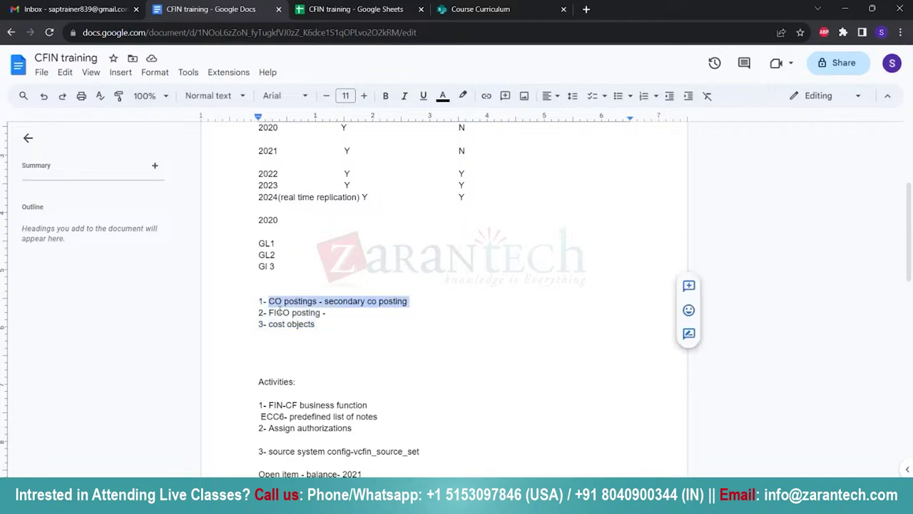
pyautogui.click(276, 311)
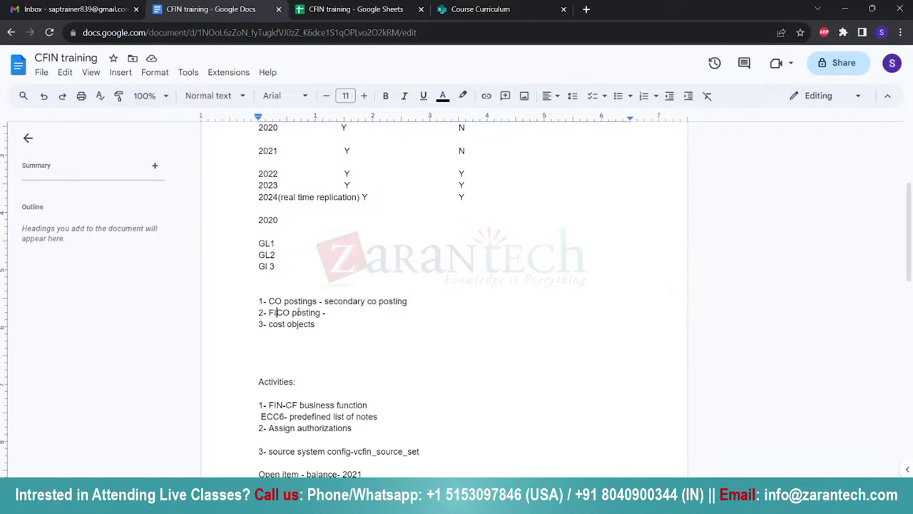
pyautogui.press('Left')
pyautogui.press('Left')
pyautogui.hotkey('ctrl', 'shift', 'Right')
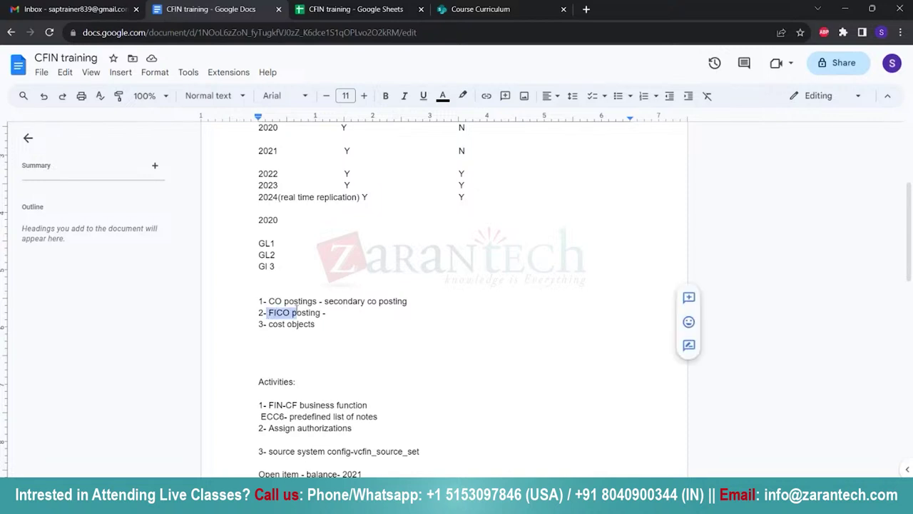
pyautogui.hotkey('ctrl', 'shift', 'Right')
pyautogui.hotkey('alt', 'Tab')
pyautogui.hotkey('alt', 'Tab')
pyautogui.press('Tab')
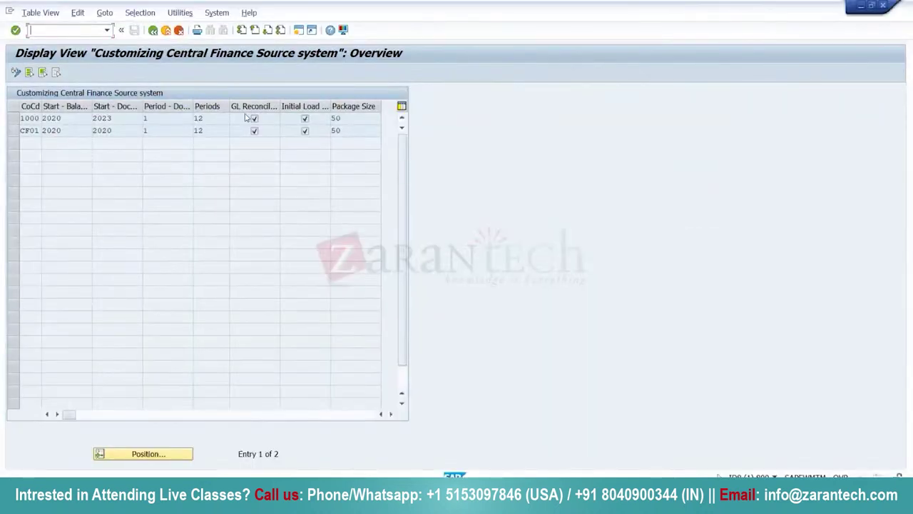
# Bring the GL Reconciliation Postings Transferred help window forward and close it
pyautogui.click(254, 119)
pyautogui.moveTo(389, 500)
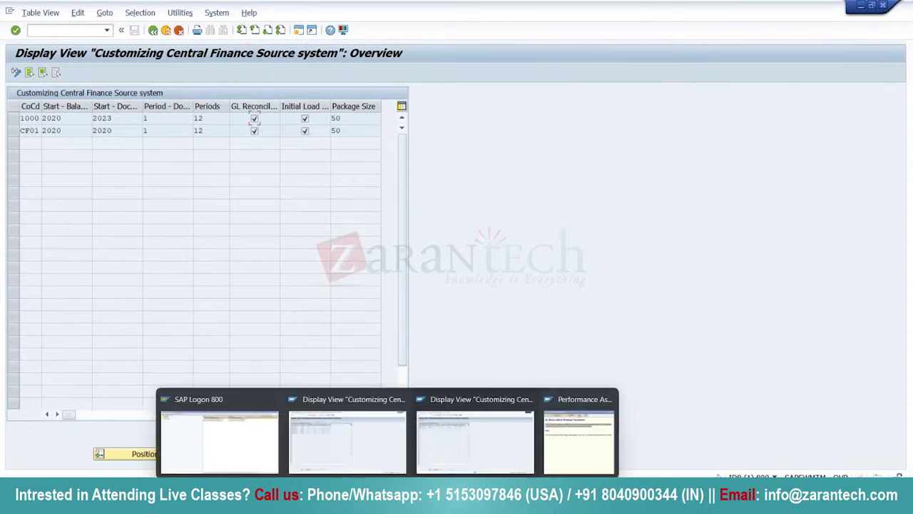
pyautogui.click(574, 435)
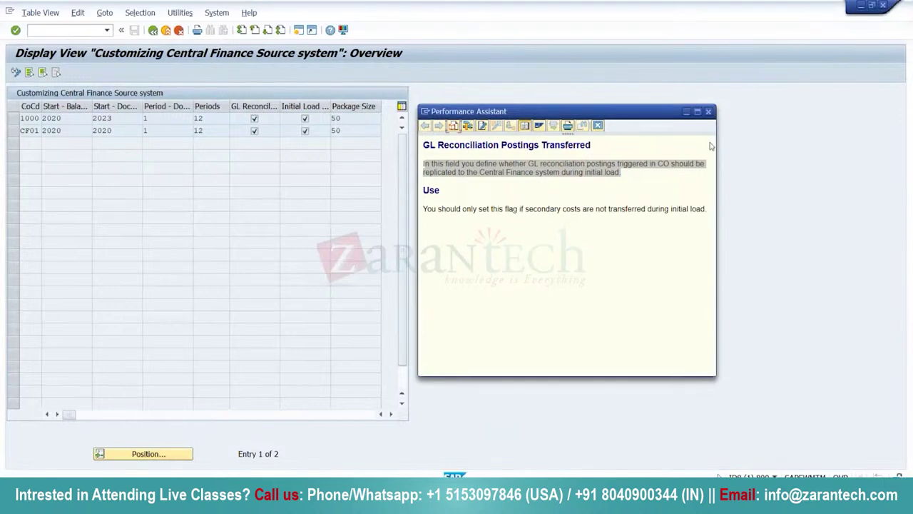
pyautogui.click(708, 111)
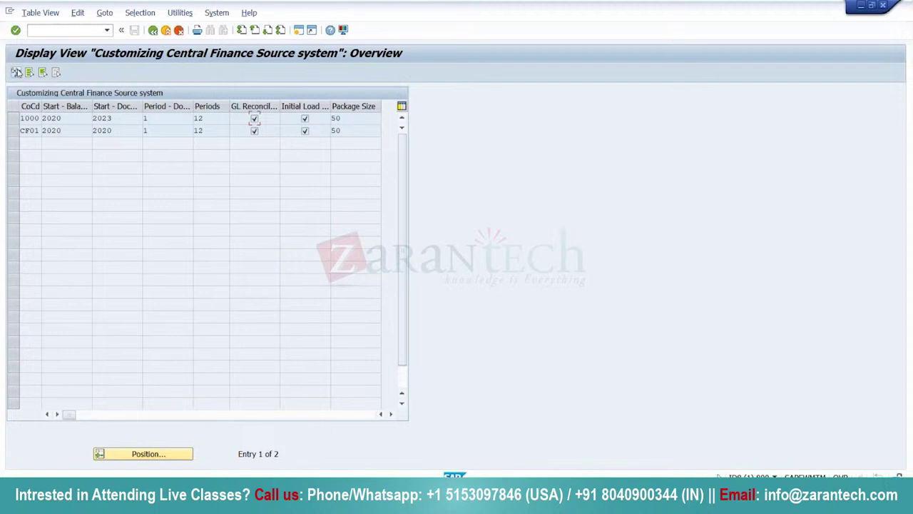
# Switch the source system customizing to change mode and edit row 1000's balance and document start years
pyautogui.click(16, 72)
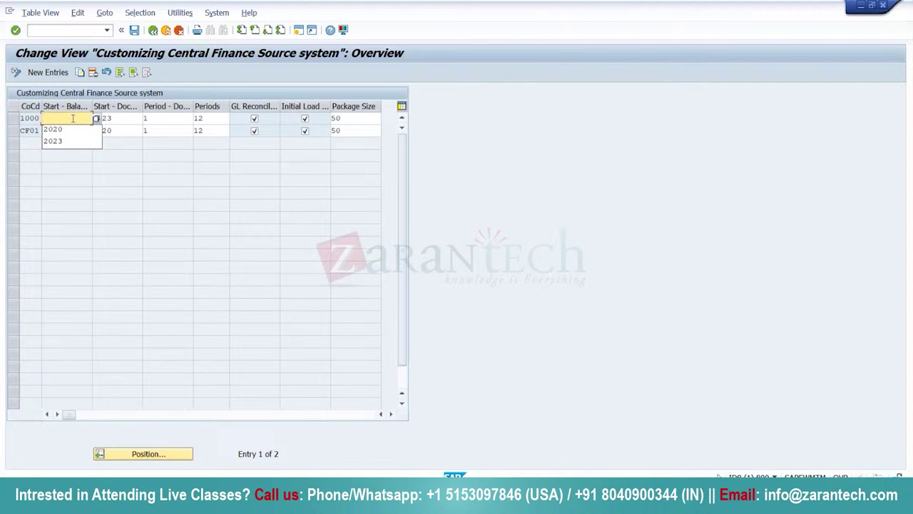
pyautogui.click(14, 118)
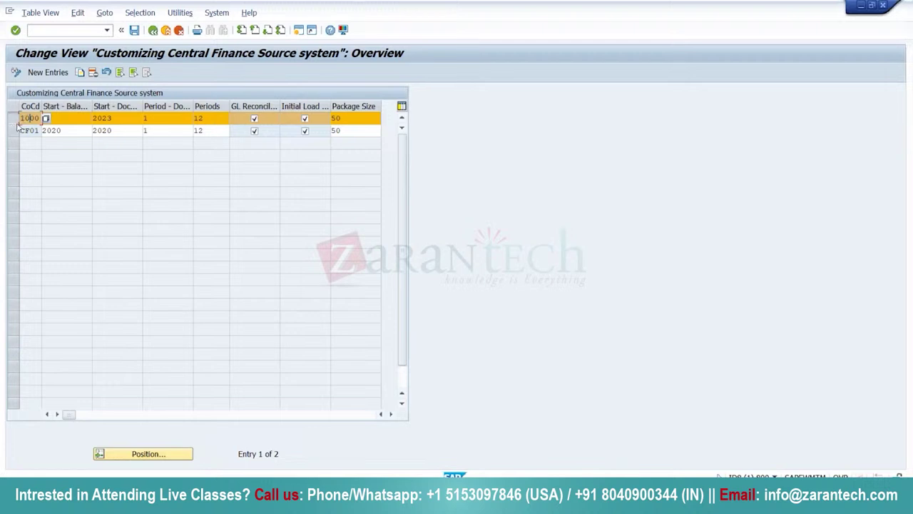
pyautogui.click(72, 118)
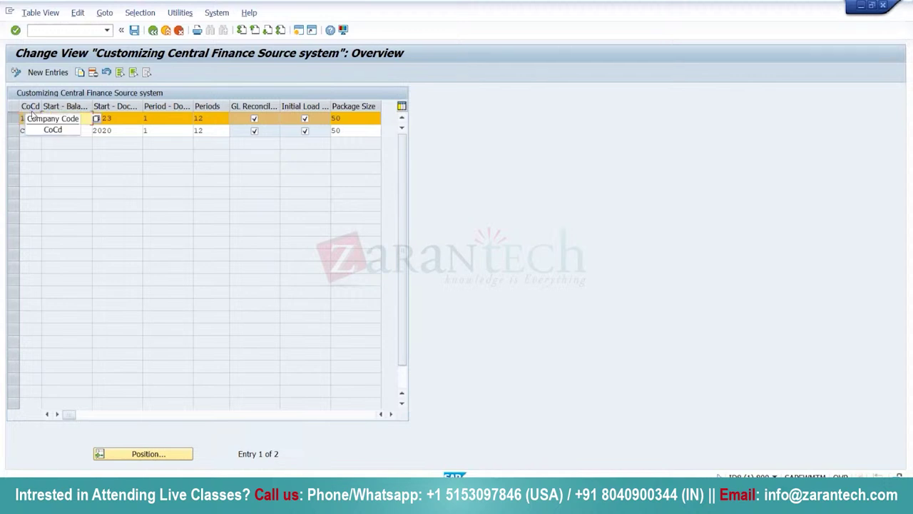
pyautogui.click(116, 117)
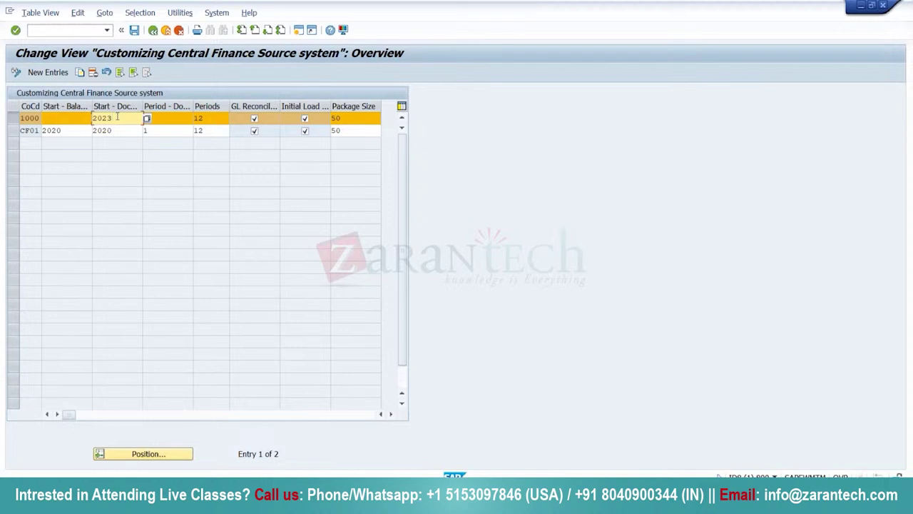
pyautogui.click(66, 118)
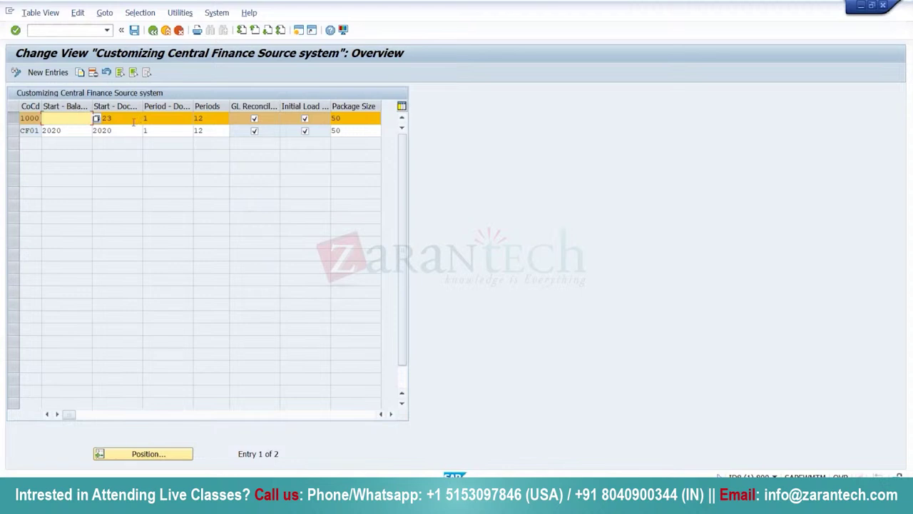
pyautogui.click(133, 121)
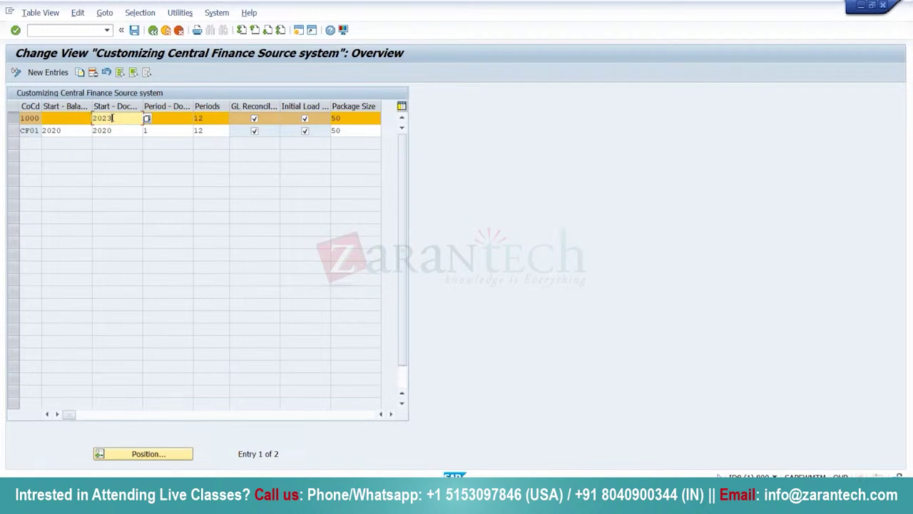
# Change company code 1000's document start year from 2023 to 2025 and its start period to 12
pyautogui.press('BackSpace')
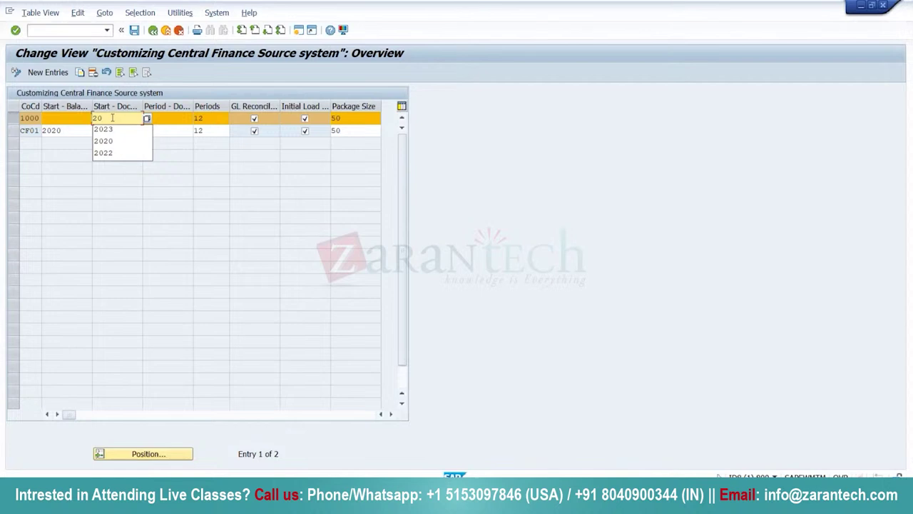
pyautogui.write('25')
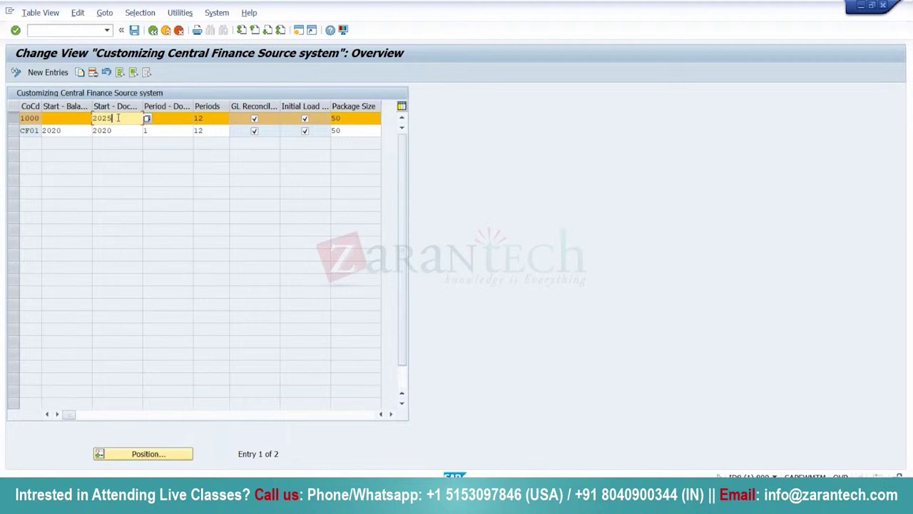
pyautogui.click(173, 118)
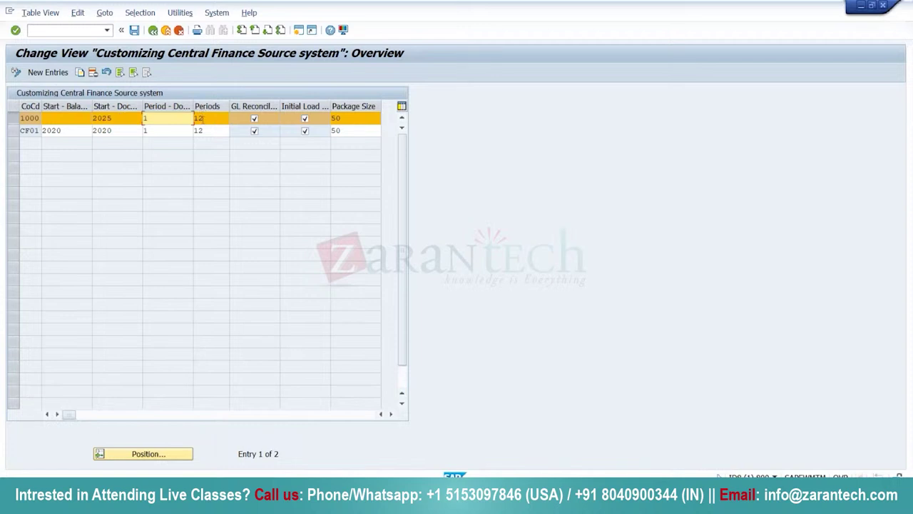
pyautogui.click(199, 119)
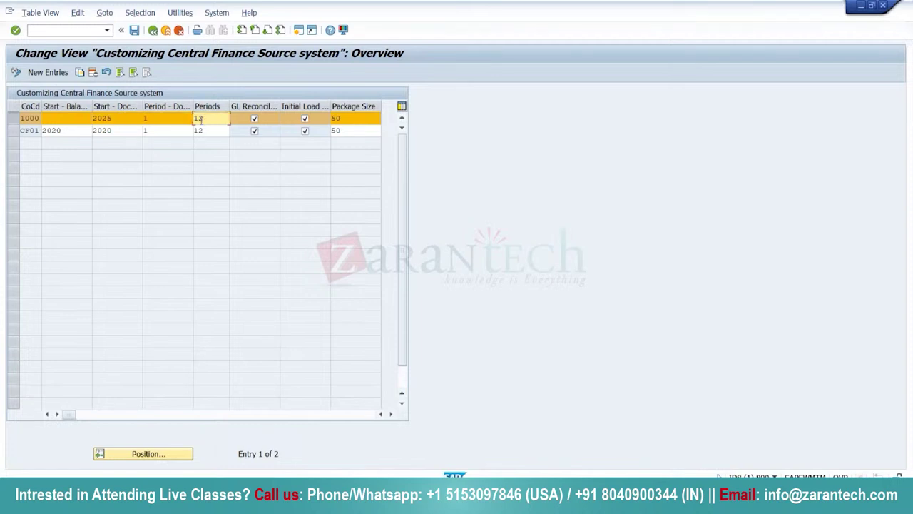
pyautogui.click(157, 117)
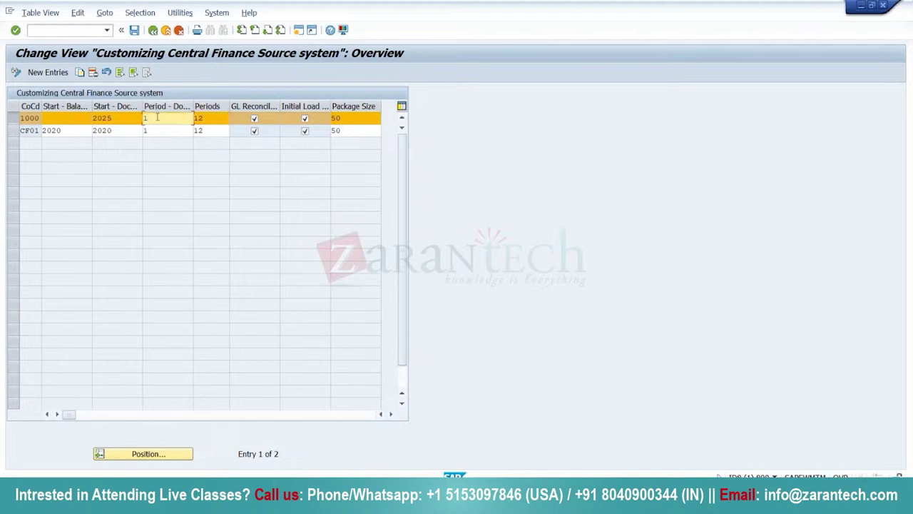
pyautogui.press('BackSpace')
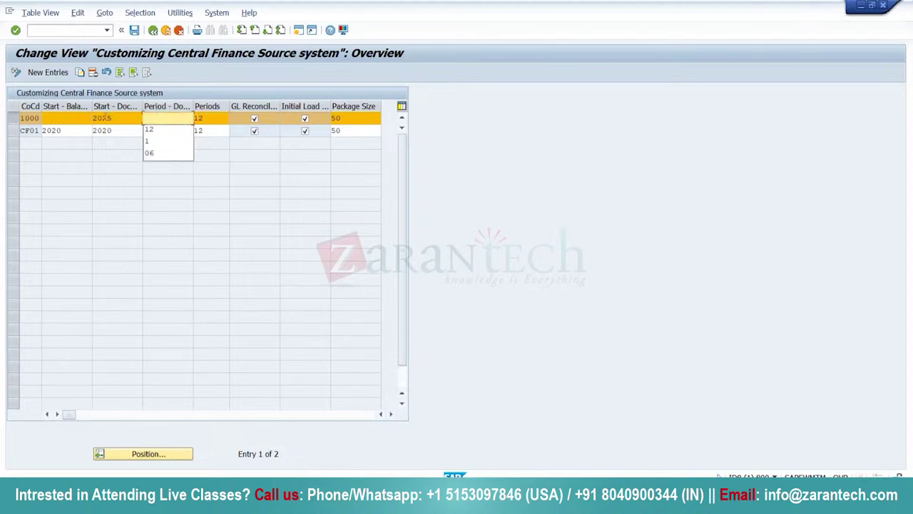
pyautogui.press('Escape')
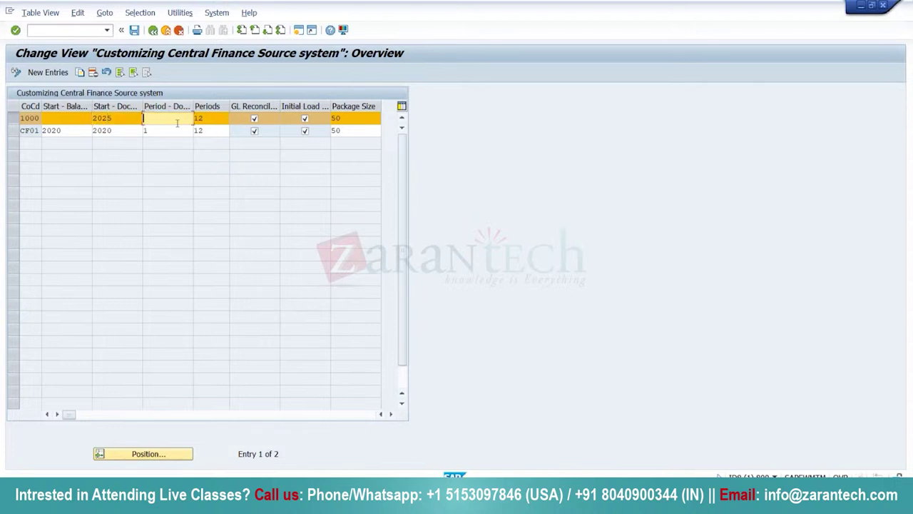
pyautogui.write('12')
# Keep GL reconciliation ticked for company code 1000 and untick its initial load
pyautogui.click(205, 118)
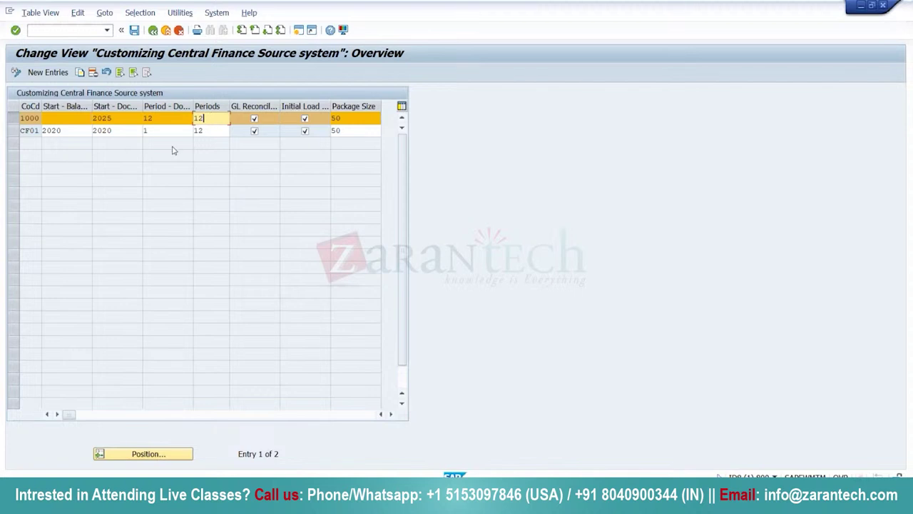
pyautogui.click(254, 119)
pyautogui.click(255, 119)
pyautogui.click(306, 119)
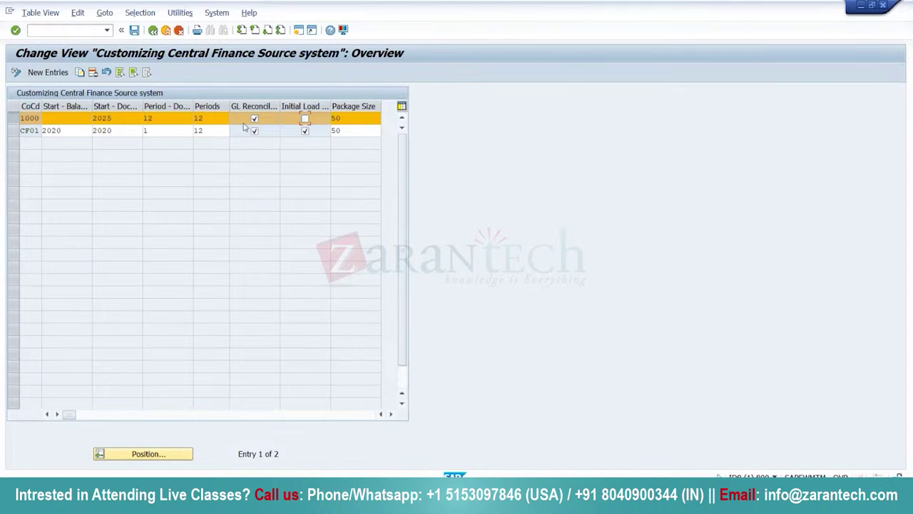
# Edit row 1000's package size, then start entering a transaction code in the command field
pyautogui.click(360, 120)
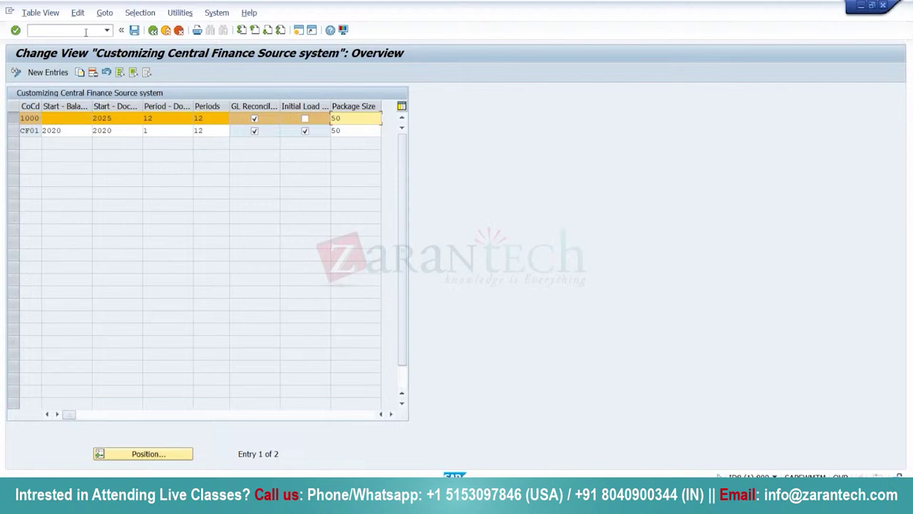
pyautogui.click(84, 31)
pyautogui.write('/')
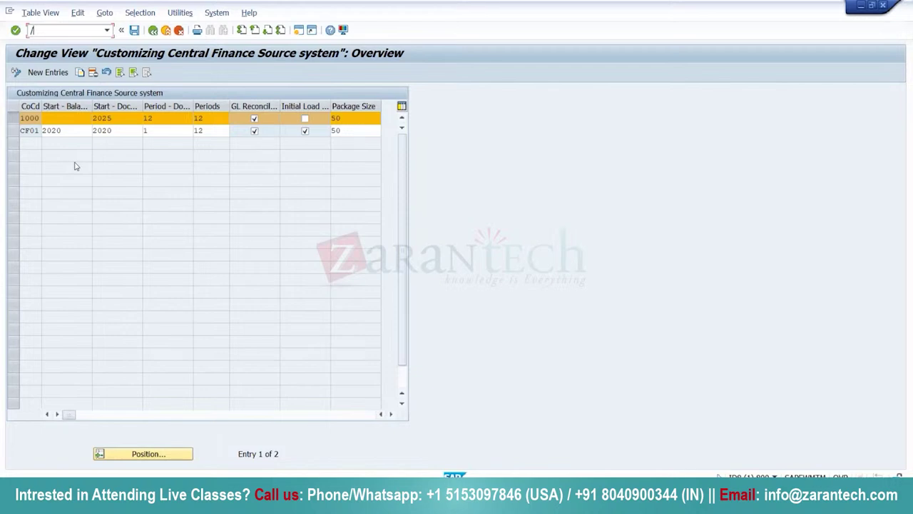
pyautogui.moveTo(386, 506)
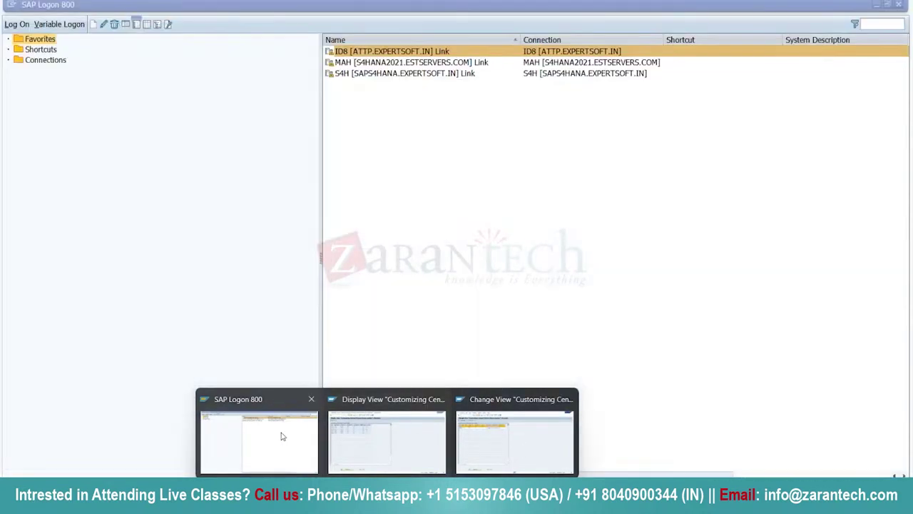
# Bring up SAP Logon and log on to the S4H system
pyautogui.click(282, 436)
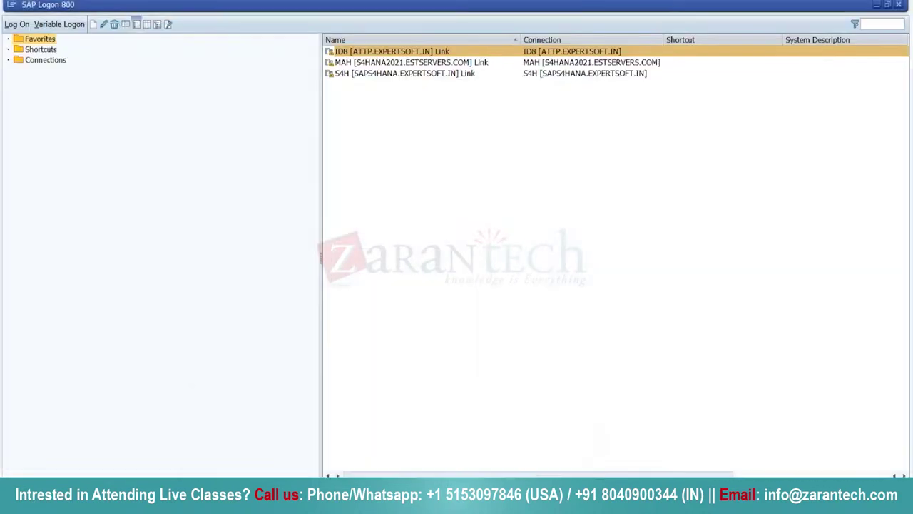
pyautogui.doubleClick(383, 74)
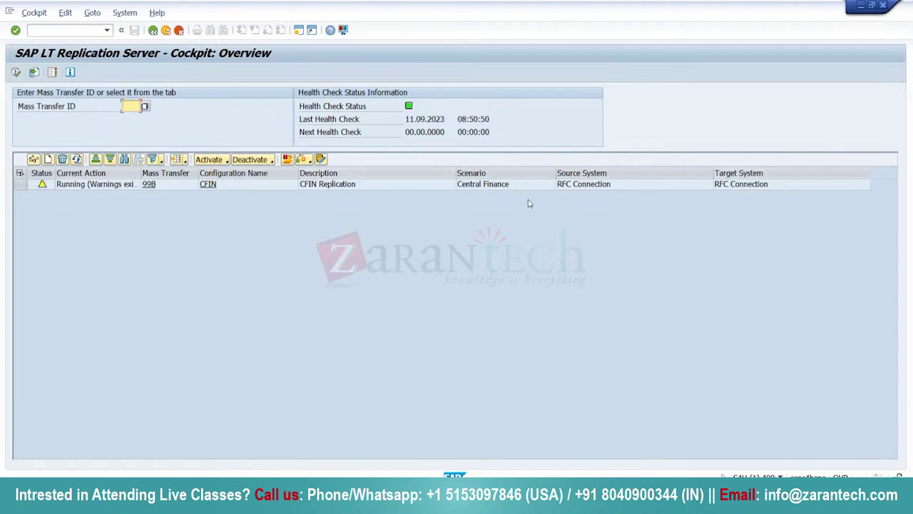
# Select the Central Finance replication configuration and open mass transfer 99B's details
pyautogui.click(493, 189)
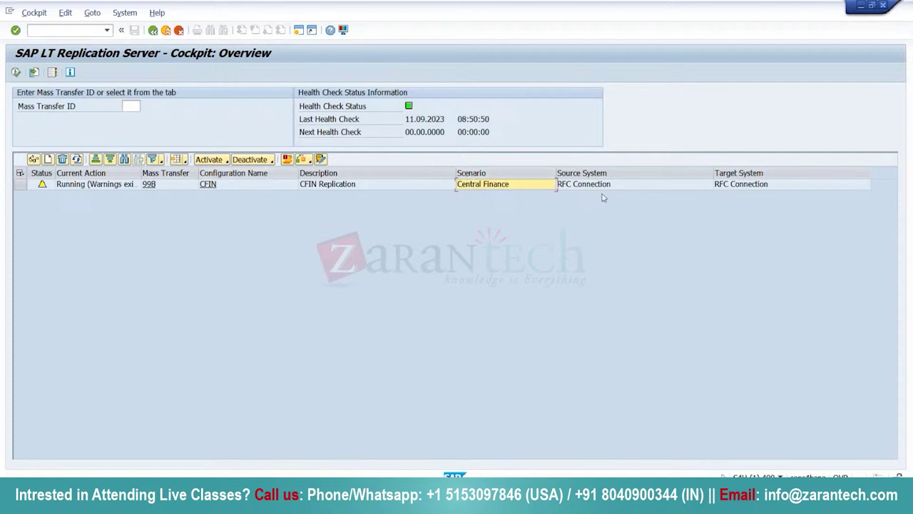
pyautogui.click(150, 185)
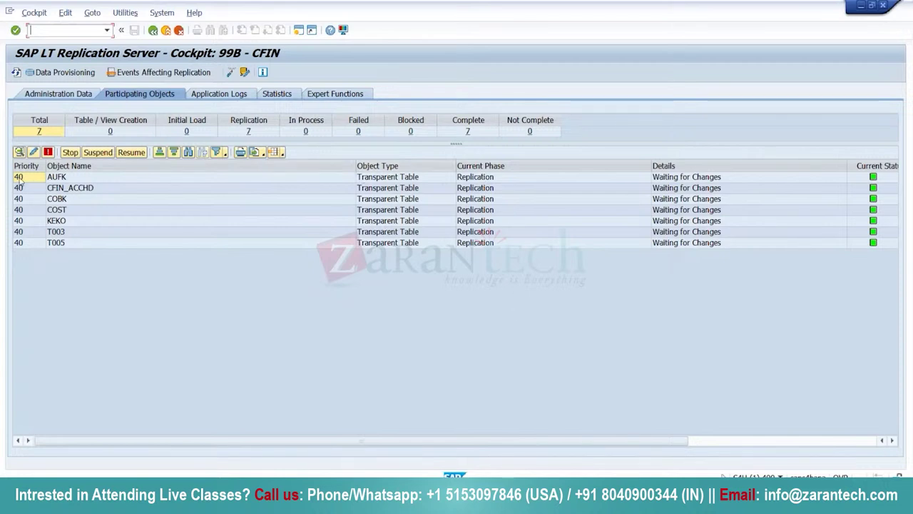
pyautogui.click(71, 187)
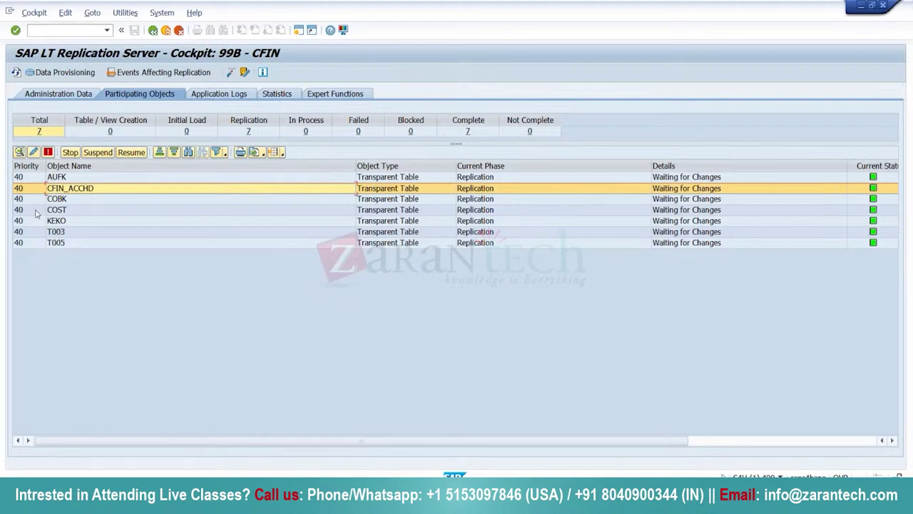
pyautogui.click(70, 180)
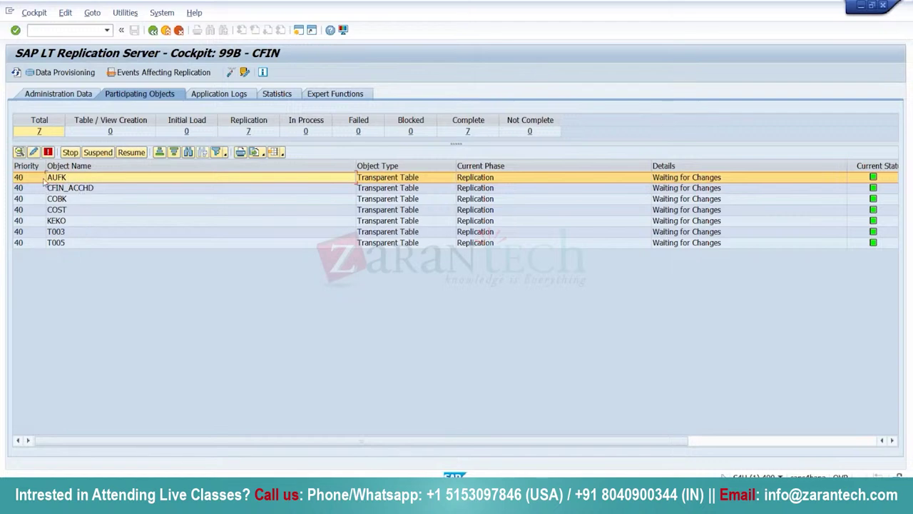
pyautogui.click(83, 190)
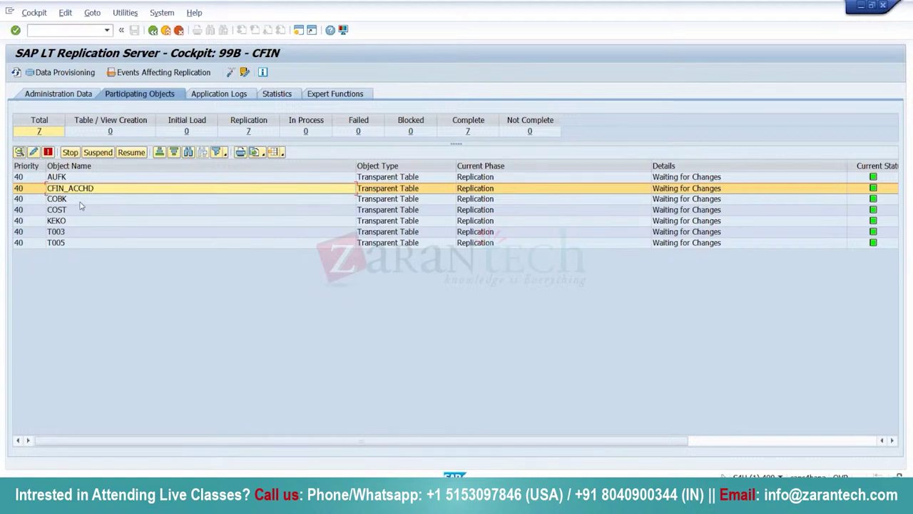
pyautogui.click(80, 202)
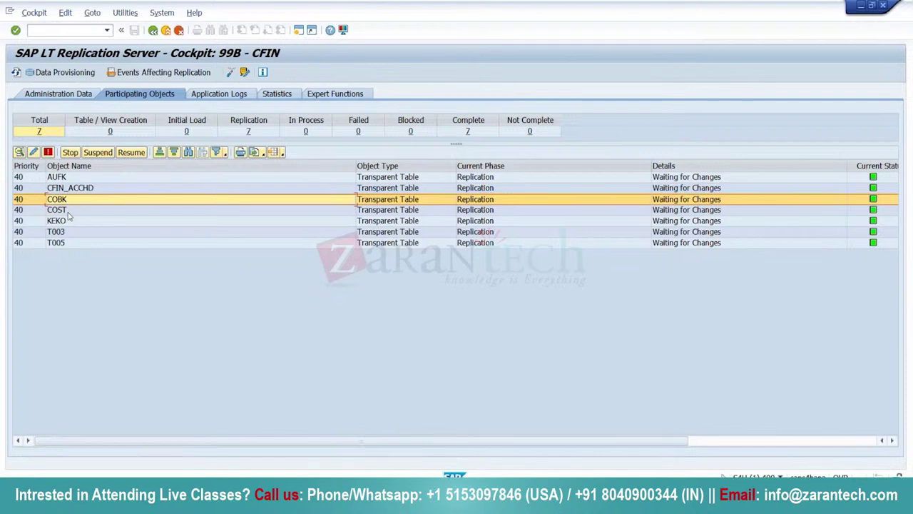
pyautogui.click(69, 212)
pyautogui.click(68, 222)
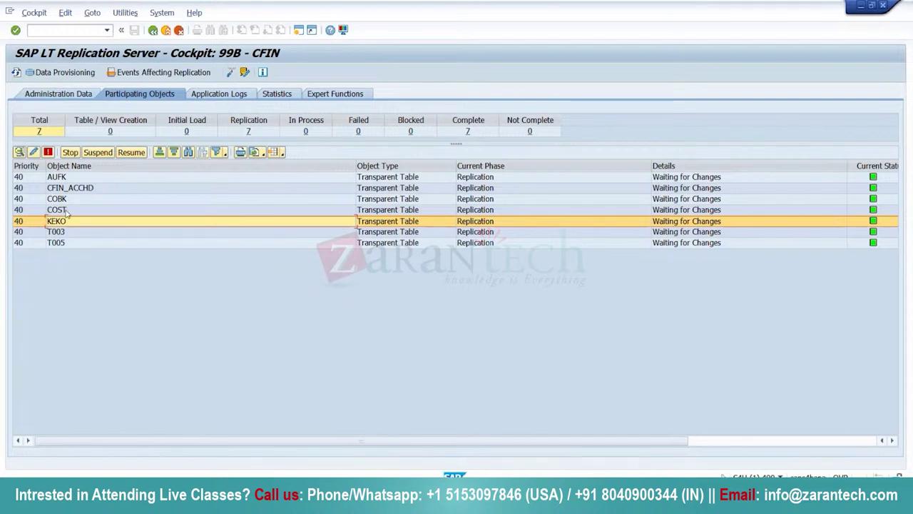
pyautogui.click(66, 211)
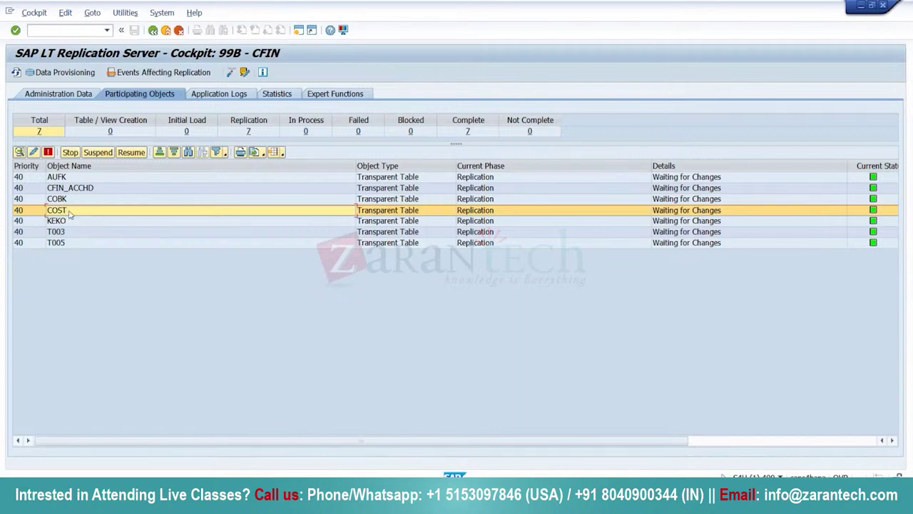
pyautogui.click(89, 191)
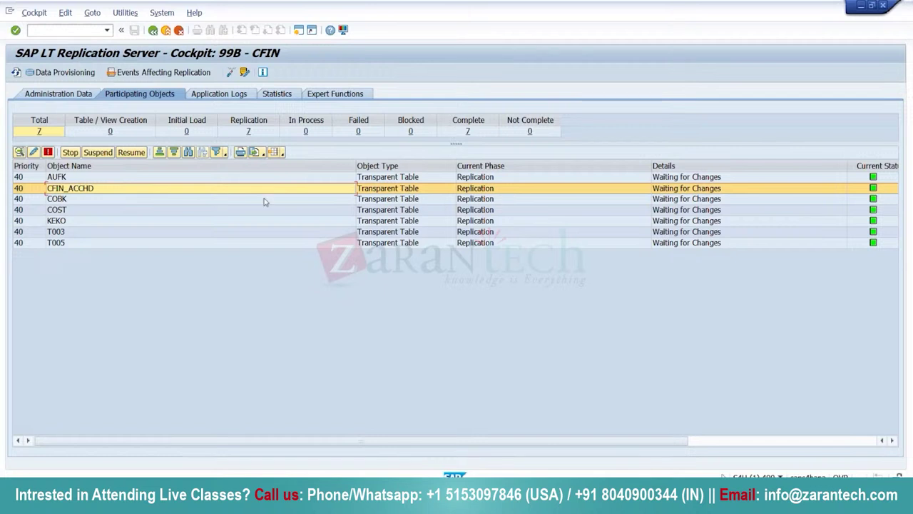
pyautogui.click(877, 438)
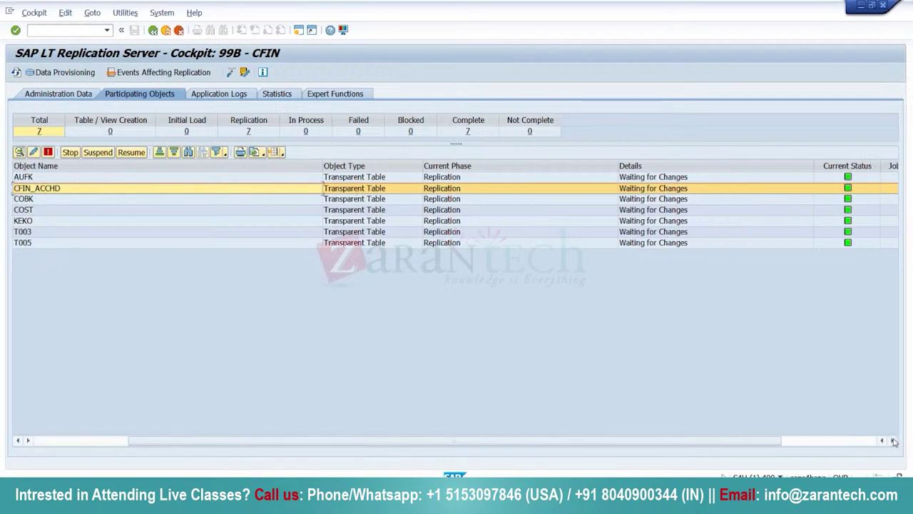
pyautogui.moveTo(523, 444); pyautogui.dragTo(353, 436)
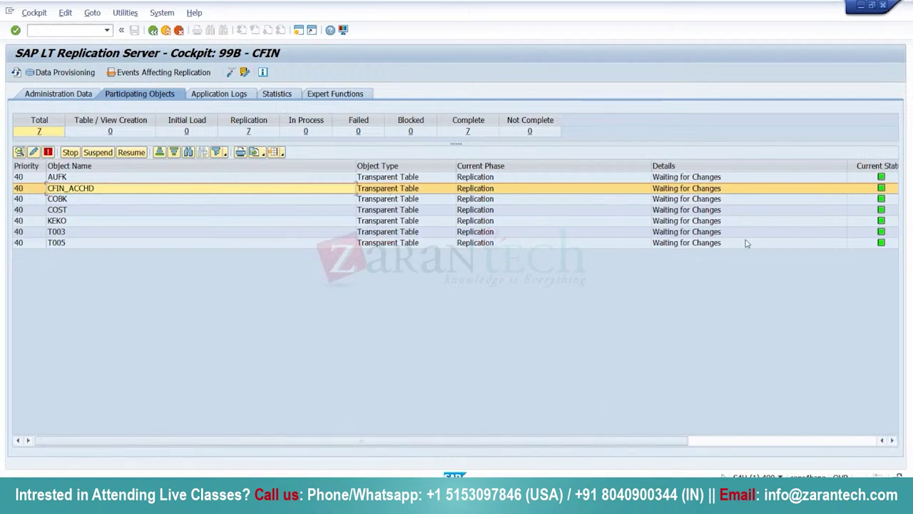
pyautogui.click(74, 166)
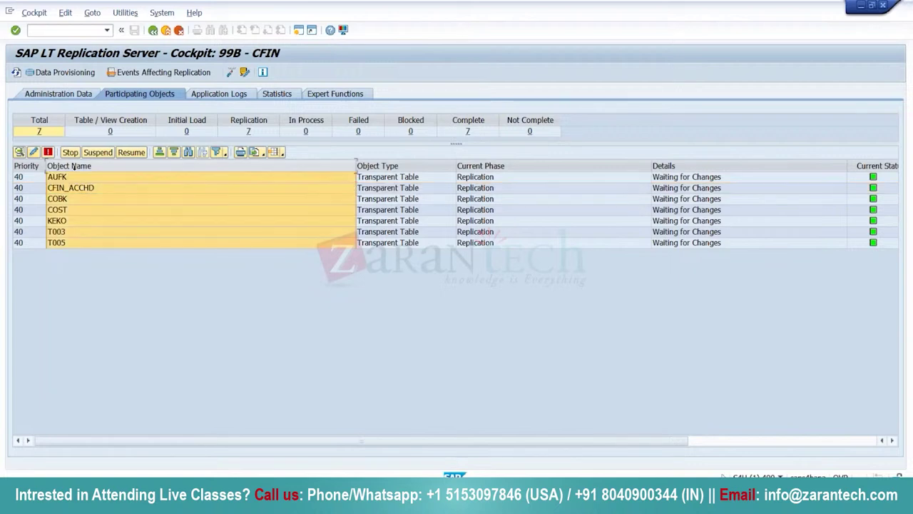
pyautogui.click(75, 177)
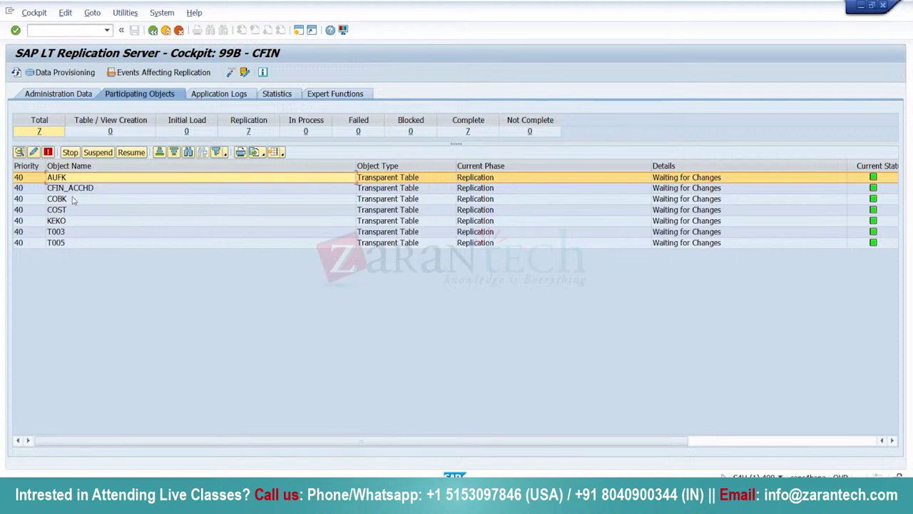
pyautogui.click(73, 200)
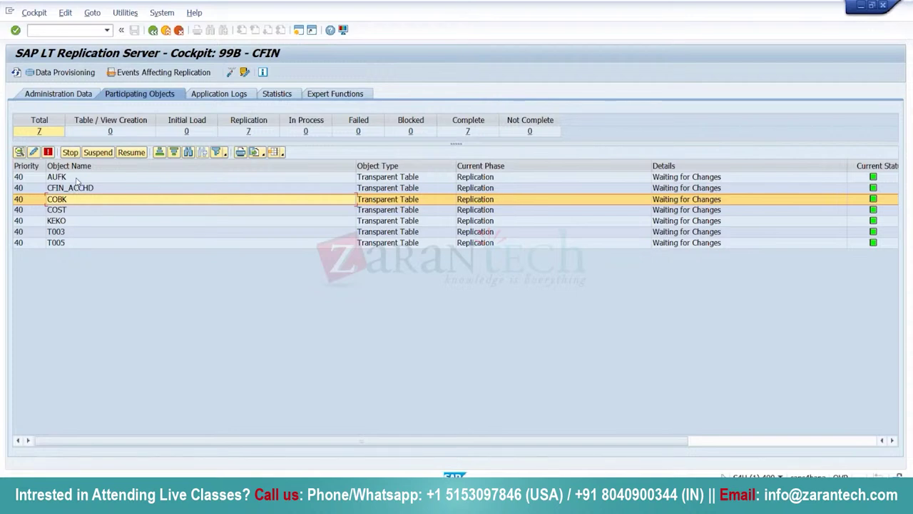
pyautogui.click(76, 187)
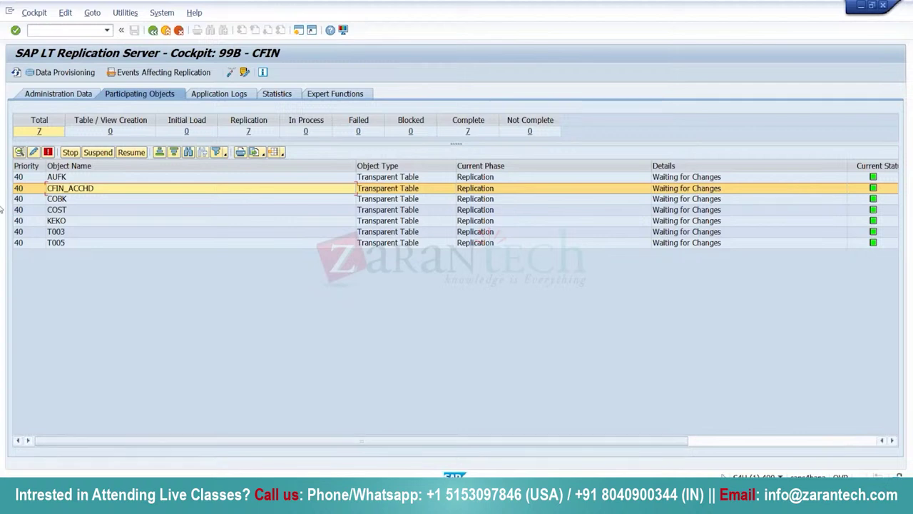
pyautogui.click(75, 177)
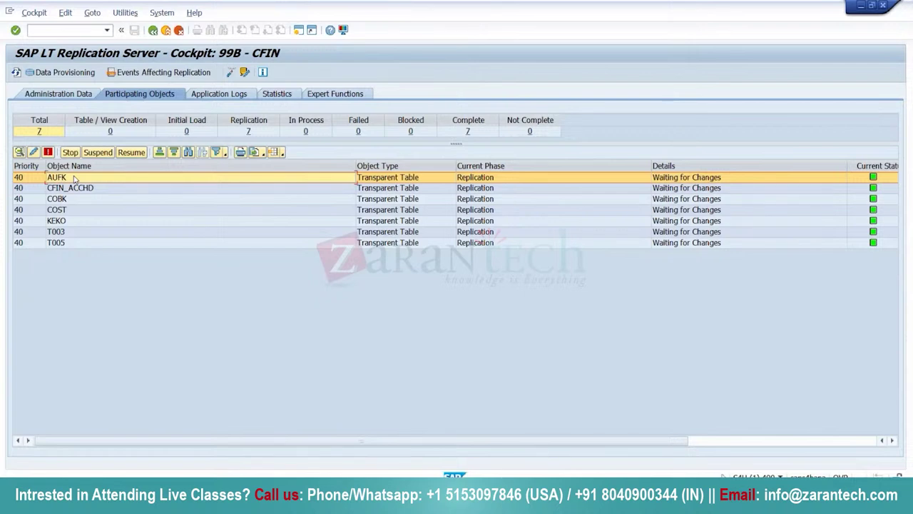
pyautogui.click(80, 188)
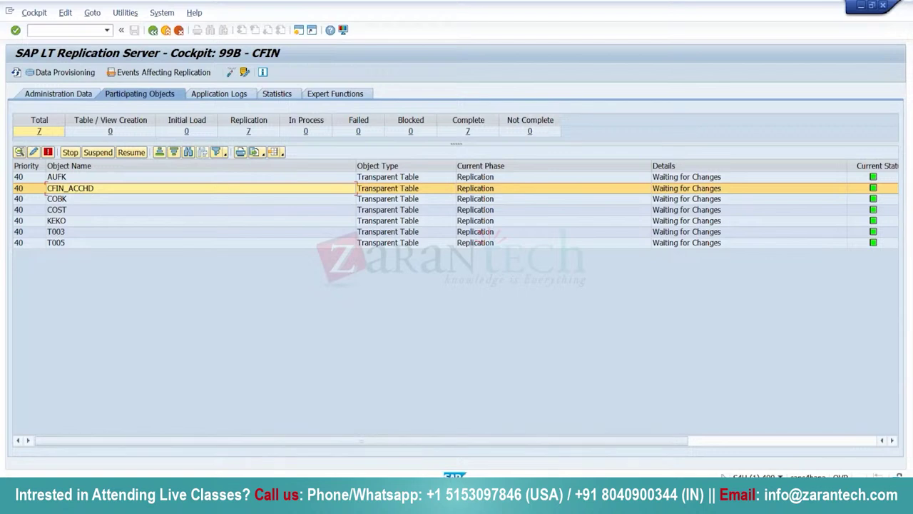
# Below the Non oi account line in the notes, add 'FI -' followed by 'BKPF, BSEG'
pyautogui.hotkey('alt', 'Tab')
pyautogui.scroll(-15, 420, 321)
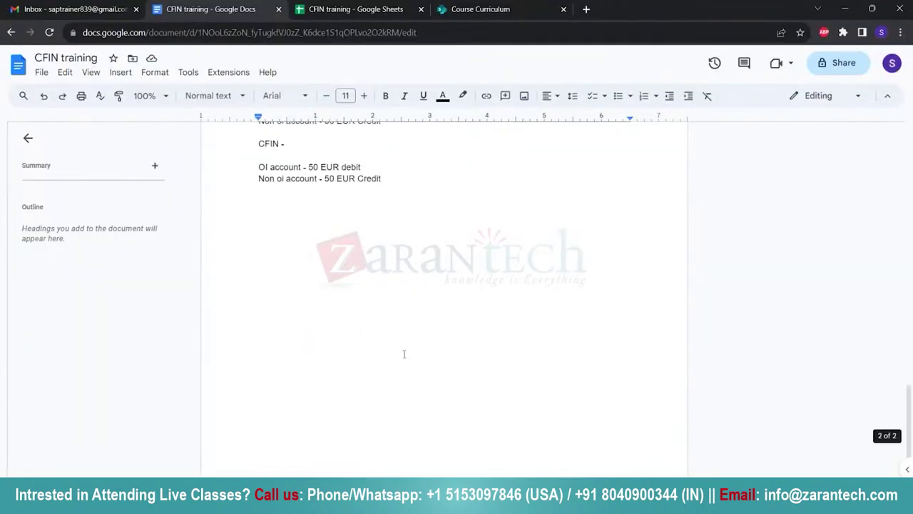
pyautogui.click(425, 187)
pyautogui.press('Return')
pyautogui.press('Return')
pyautogui.press('Return')
pyautogui.write('FI -')
pyautogui.press('Return')
pyautogui.press('Return')
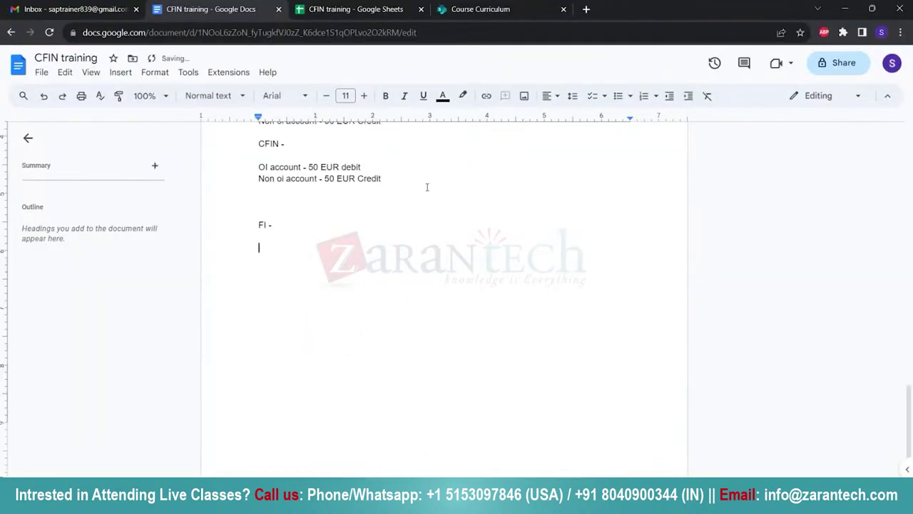
pyautogui.write('BKPF, BSEG')
# Add 'CFIN/S4' and 'ACDOCA' on new lines below BKPF, BSEG
pyautogui.moveTo(313, 247); pyautogui.dragTo(260, 239)
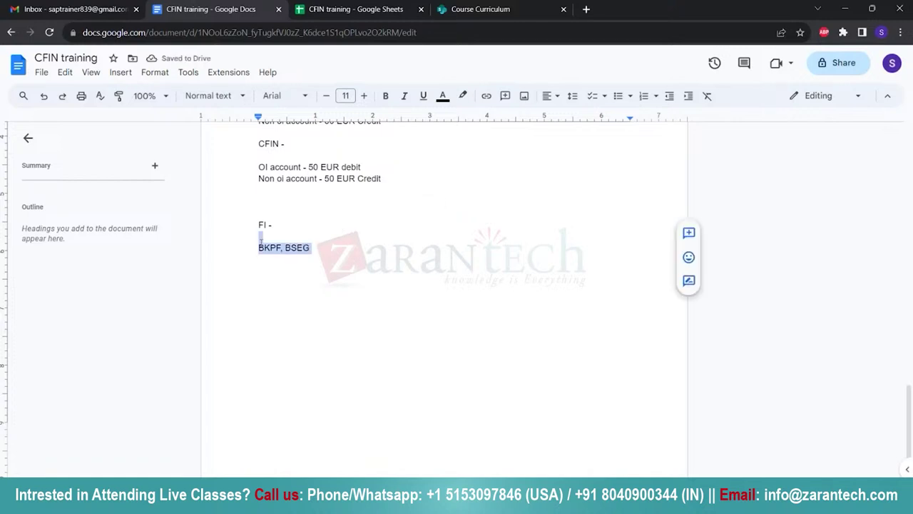
pyautogui.click(316, 249)
pyautogui.press('Return')
pyautogui.press('Return')
pyautogui.write('CFIN')
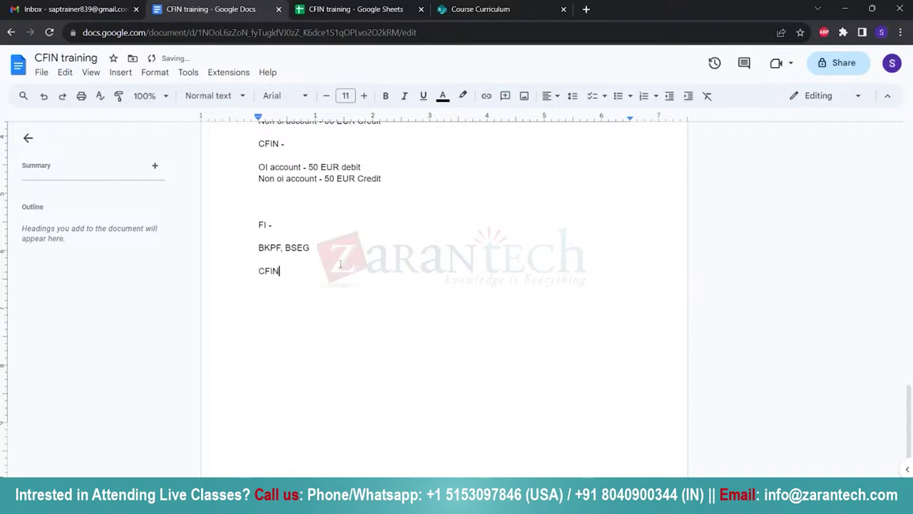
pyautogui.write('/S4')
pyautogui.press('Return')
pyautogui.press('Return')
pyautogui.write('ACDOCA')
pyautogui.press('BackSpace')
pyautogui.press('BackSpace')
pyautogui.press('BackSpace')
pyautogui.press('BackSpace')
pyautogui.write('DOCA')
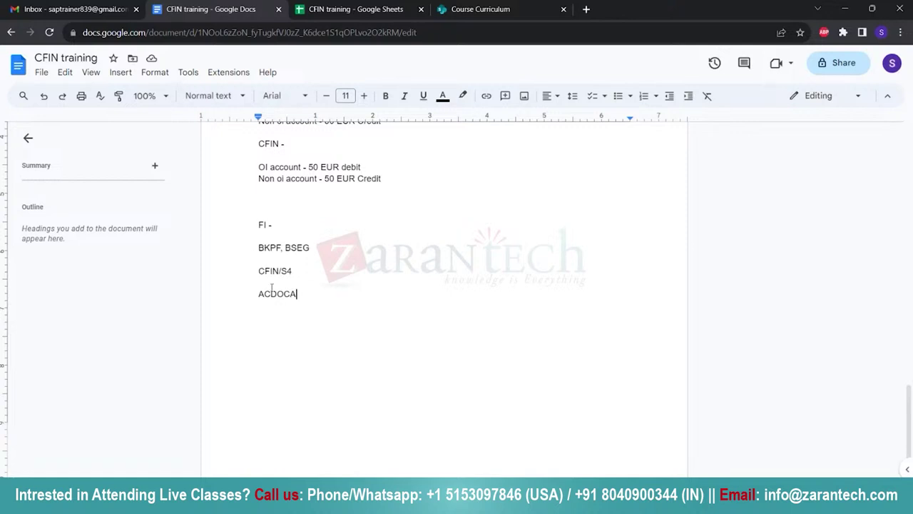
# Switch from the training notes to the SAP window with the Object Navigator on FIN_CFIN_INTEGRATION
pyautogui.hotkey('alt', 'Tab')
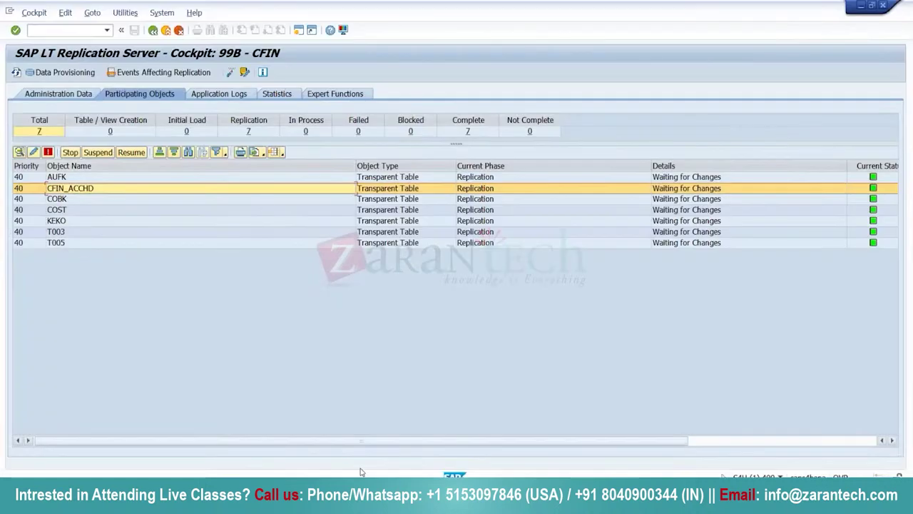
pyautogui.moveTo(630, 456)
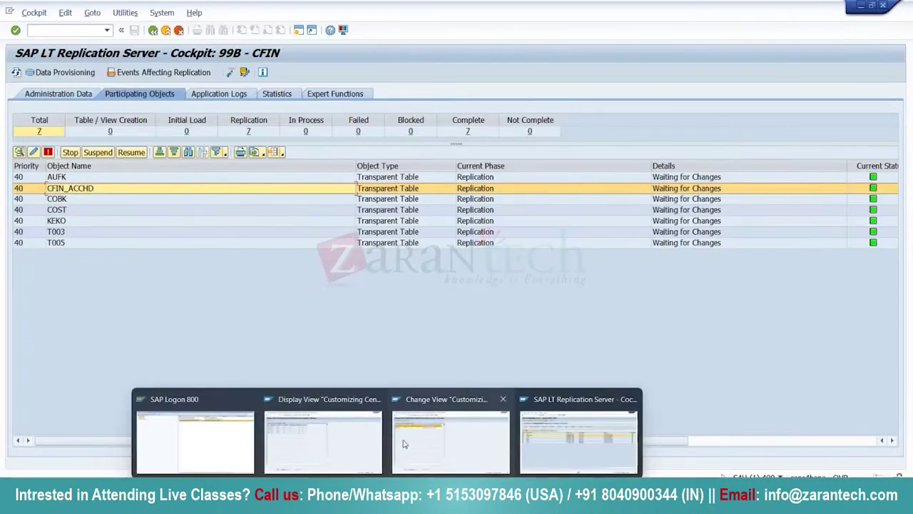
pyautogui.click(339, 443)
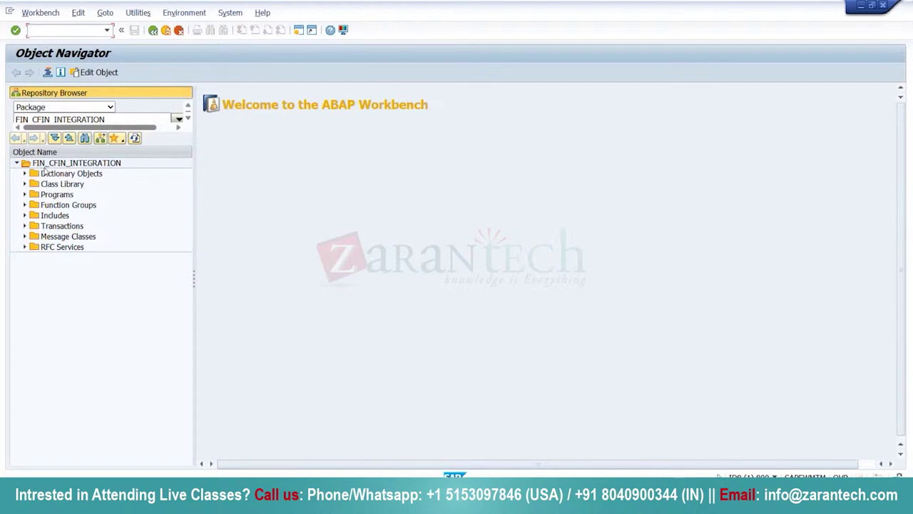
# Choose package FIN_CFIN_INTEGRATION and browse its CFIN database tables in a widened Repository Browser
pyautogui.click(179, 119)
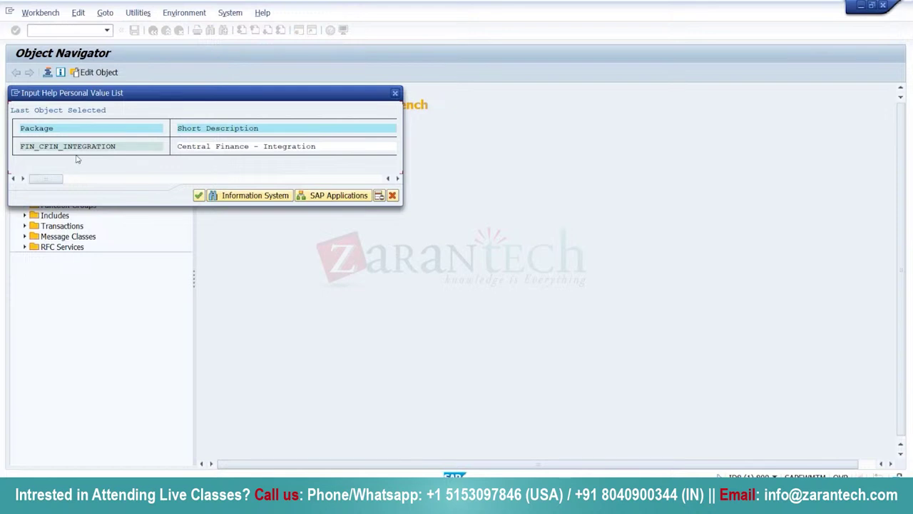
pyautogui.doubleClick(81, 147)
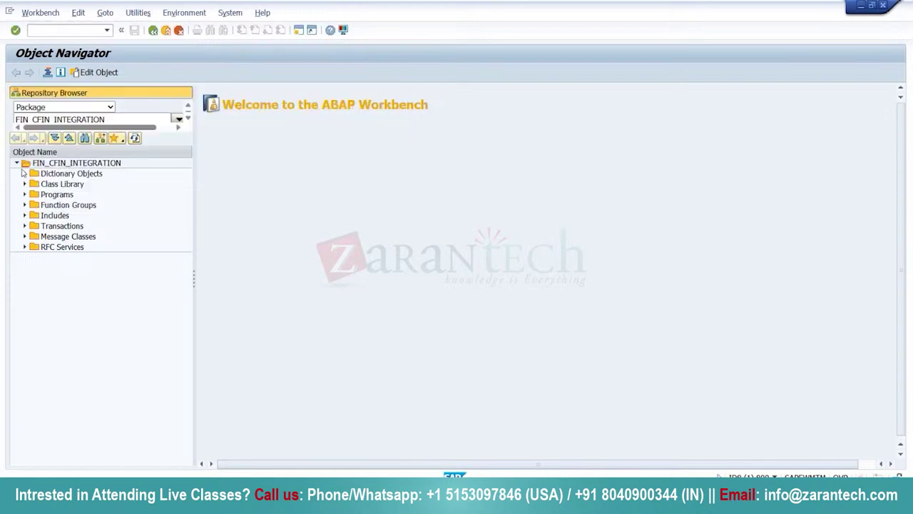
pyautogui.click(25, 173)
pyautogui.click(33, 184)
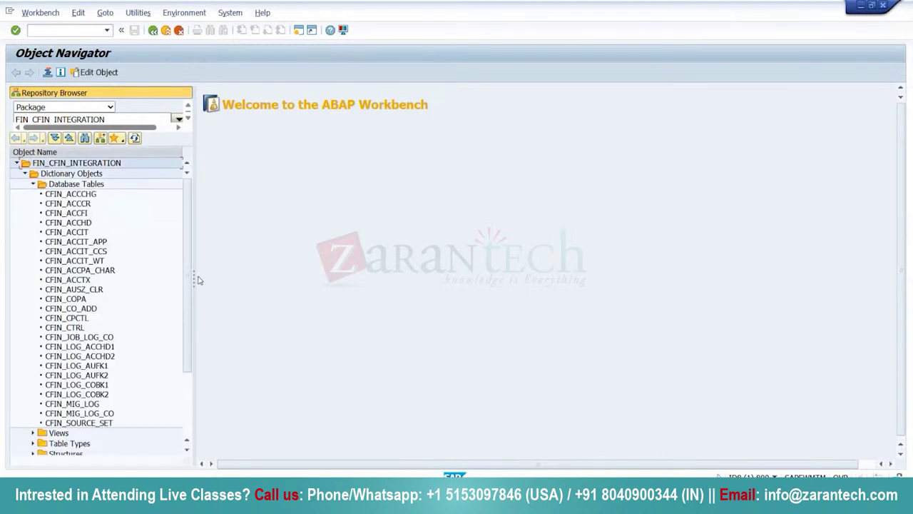
pyautogui.moveTo(193, 279); pyautogui.dragTo(269, 279)
pyautogui.click(24, 173)
pyautogui.click(24, 174)
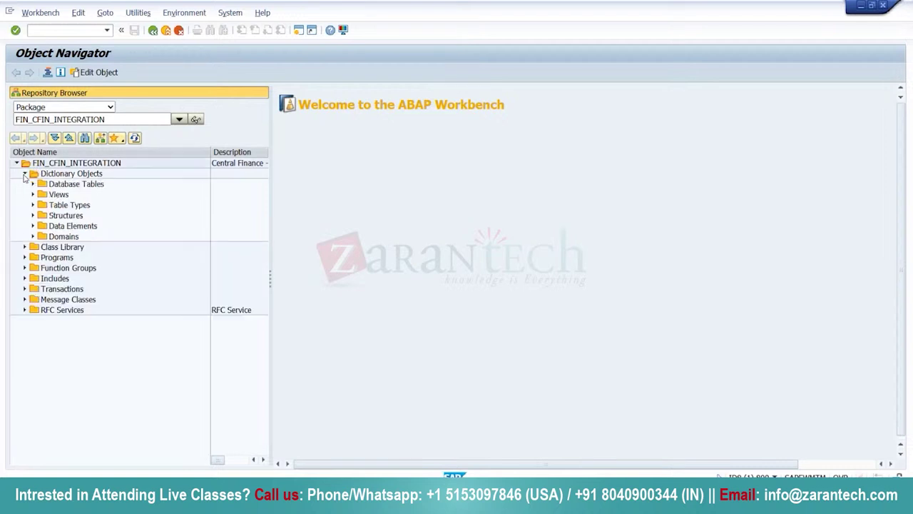
pyautogui.click(32, 184)
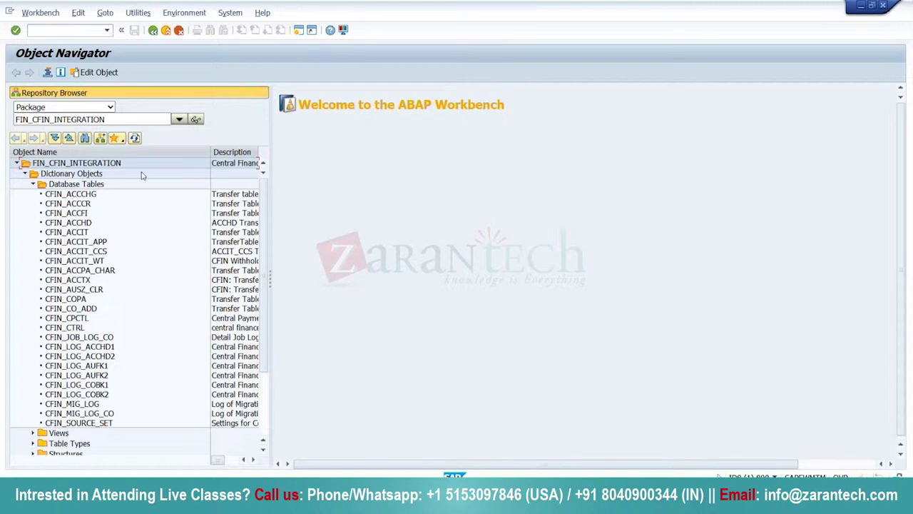
pyautogui.click(32, 184)
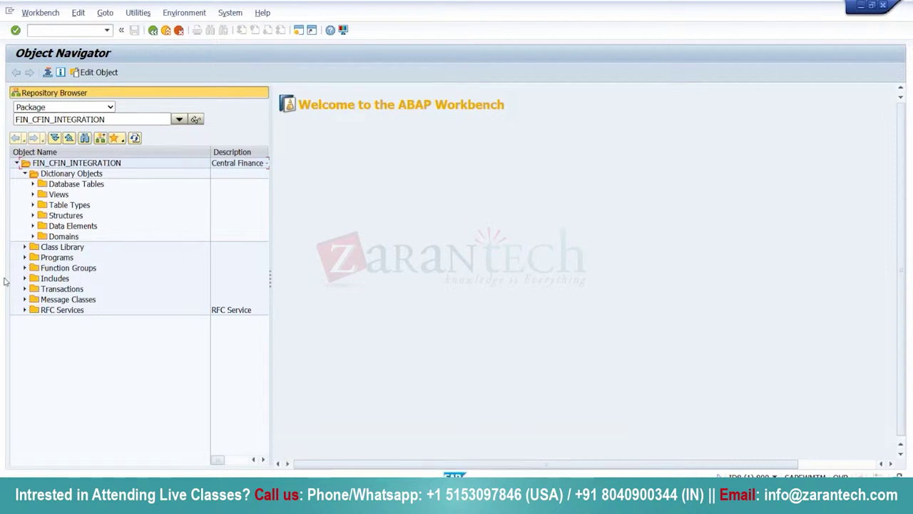
# Expand the Transactions folder, select CFINIMG, and widen the tree so full descriptions show
pyautogui.click(24, 288)
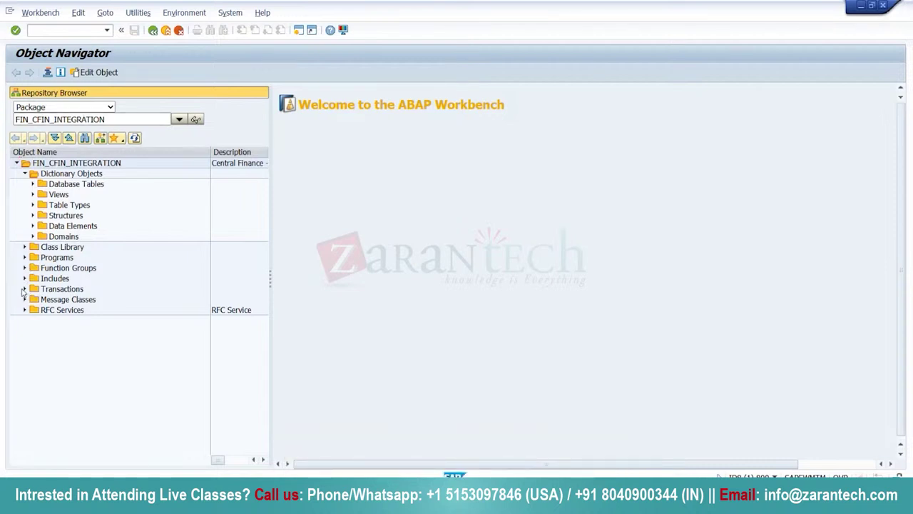
pyautogui.click(184, 298)
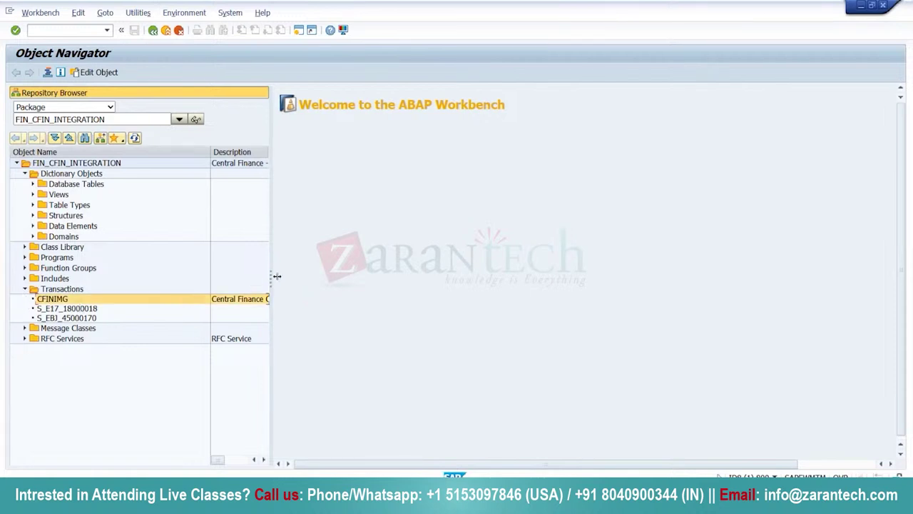
pyautogui.moveTo(272, 278); pyautogui.dragTo(431, 278)
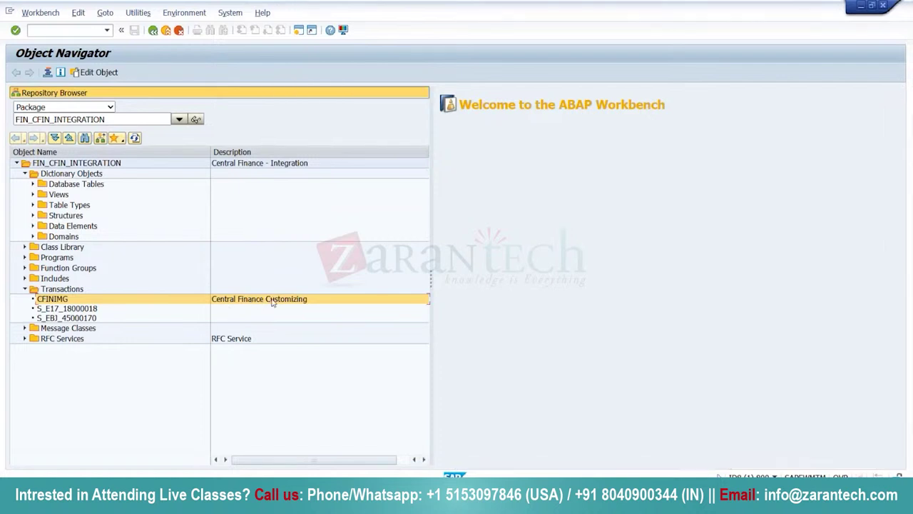
# Expand Database Tables and select CFIN_ACCHD, CFIN_ACCIT and CFIN_ACCIT_APP together
pyautogui.click(23, 289)
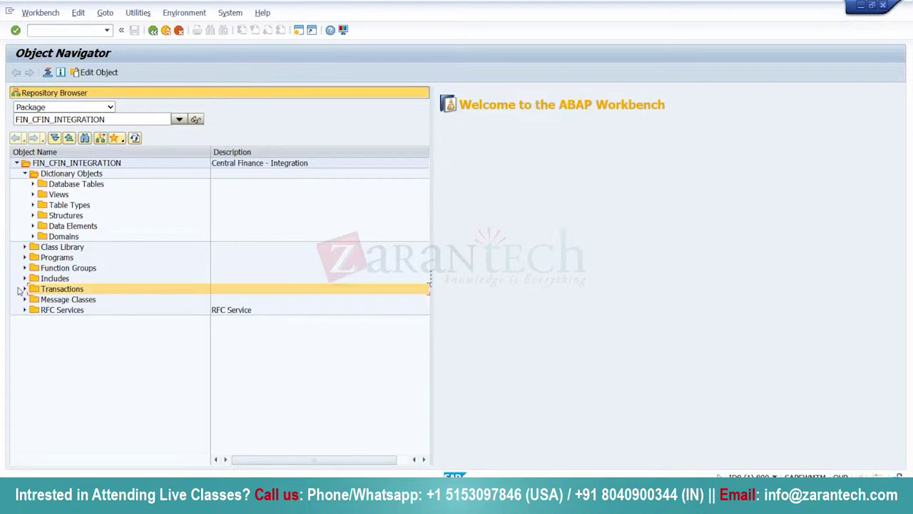
pyautogui.click(32, 184)
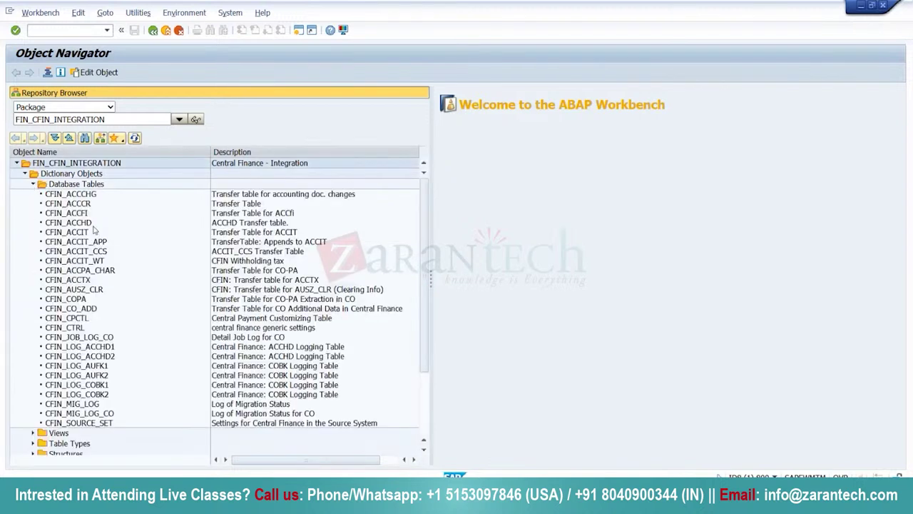
pyautogui.click(85, 224)
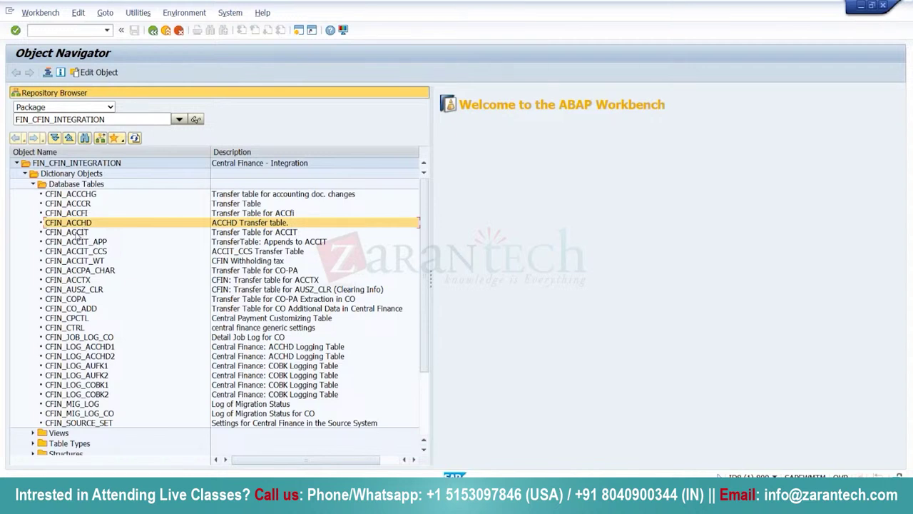
pyautogui.click(76, 233)
pyautogui.click(77, 243)
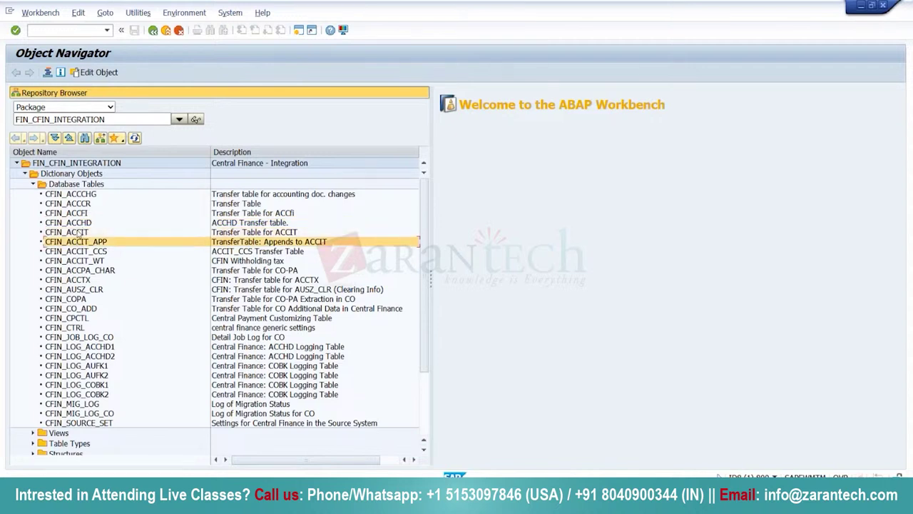
pyautogui.click(78, 224)
pyautogui.keyDown('shift'); pyautogui.click(76, 234); pyautogui.keyUp('shift')
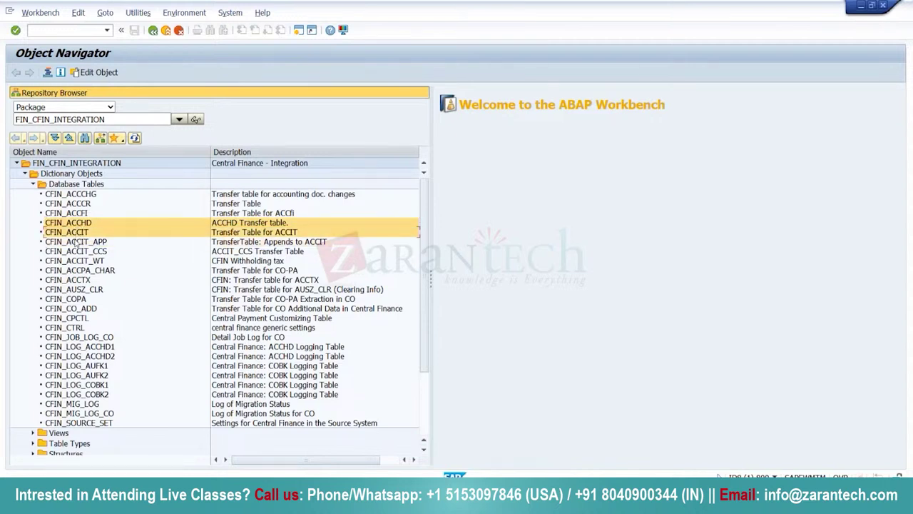
pyautogui.keyDown('shift'); pyautogui.click(75, 242); pyautogui.keyUp('shift')
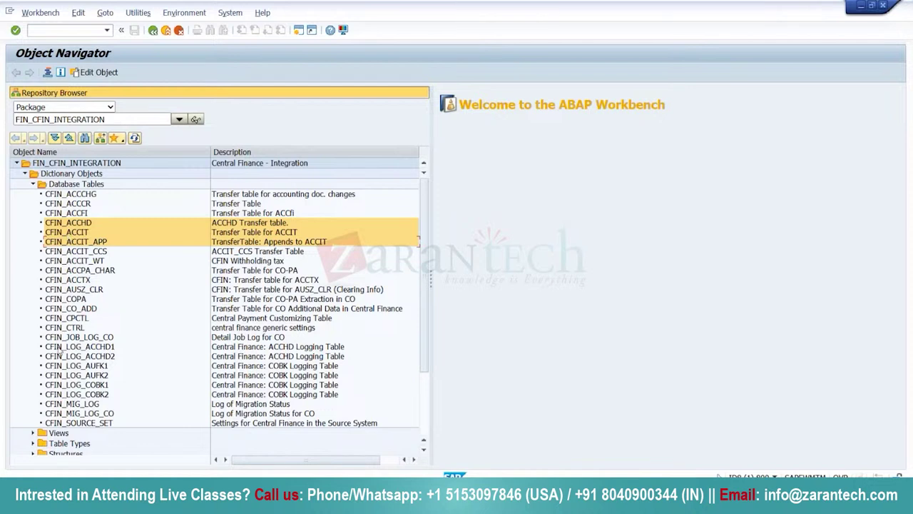
# Look at CFIN_ACCCR and CFIN_SOURCE_SET, then return to the SLT replication cockpit
pyautogui.click(83, 204)
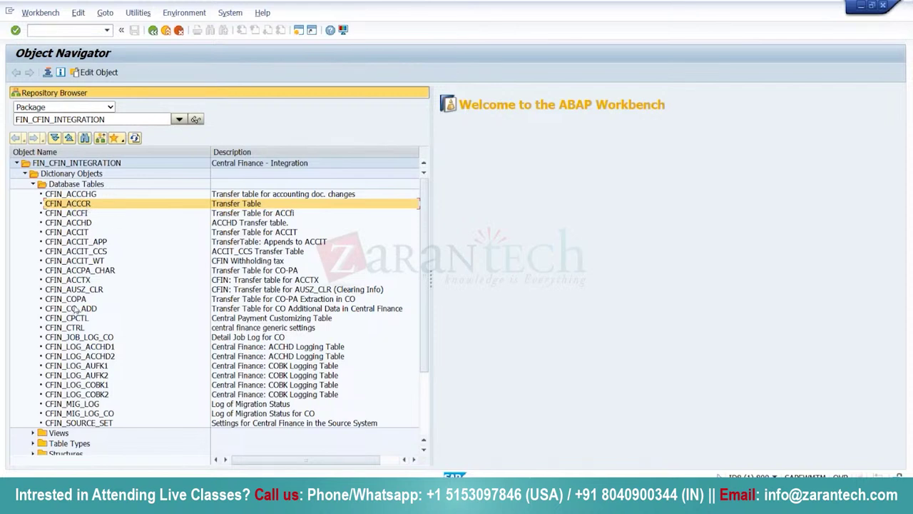
pyautogui.click(82, 425)
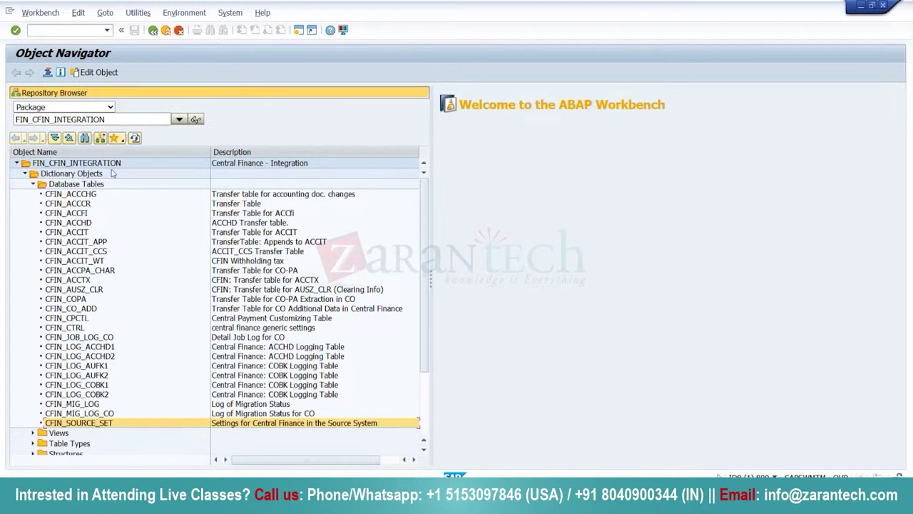
pyautogui.hotkey('alt', 'Tab')
pyautogui.hotkey('alt', 'Tab')
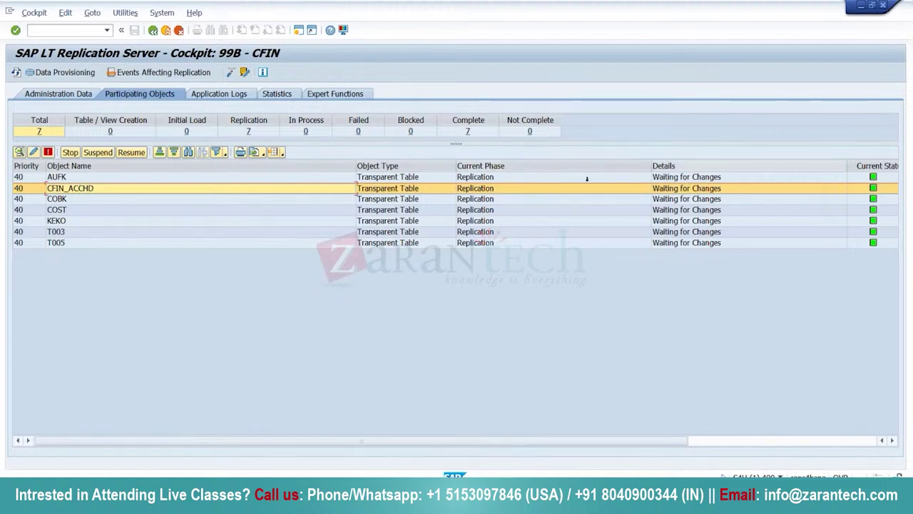
# Open the cockpit for mass transfer 99B, select CFIN_ACCHD, and show the configuration's administration data
pyautogui.click(777, 442)
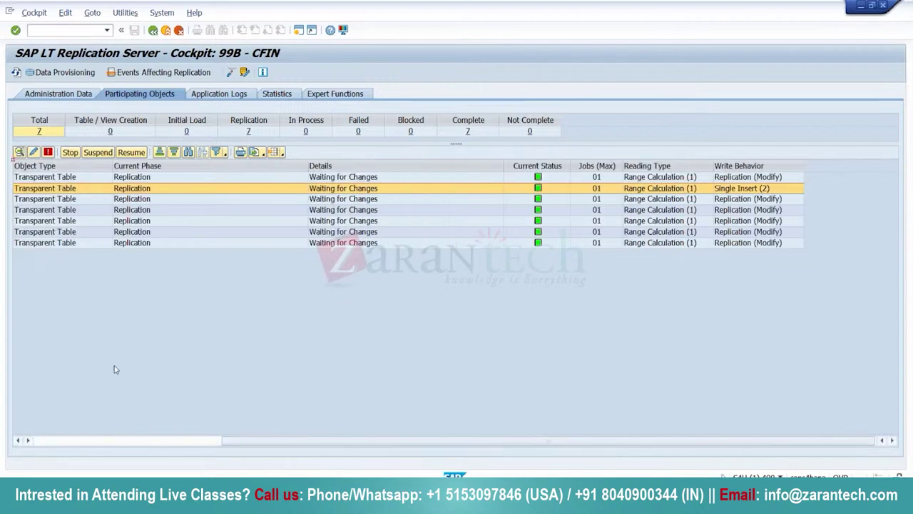
pyautogui.click(21, 440)
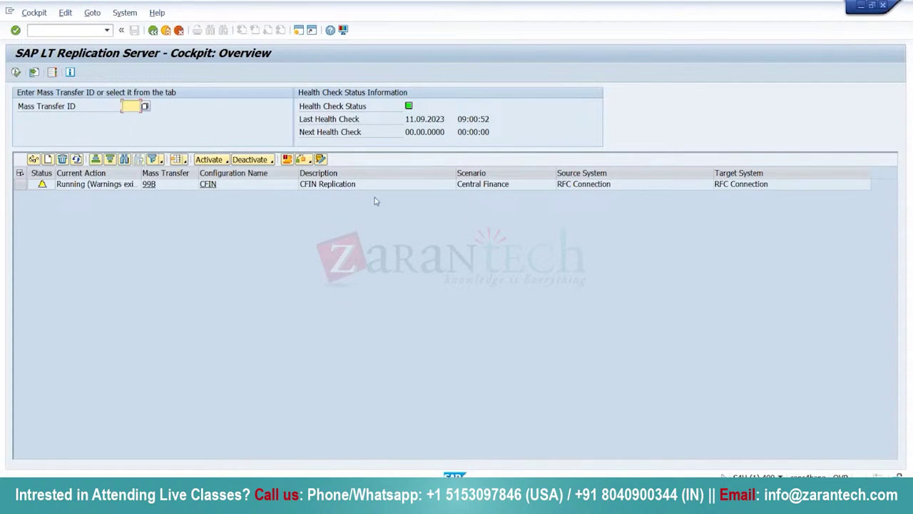
pyautogui.click(149, 187)
pyautogui.click(148, 186)
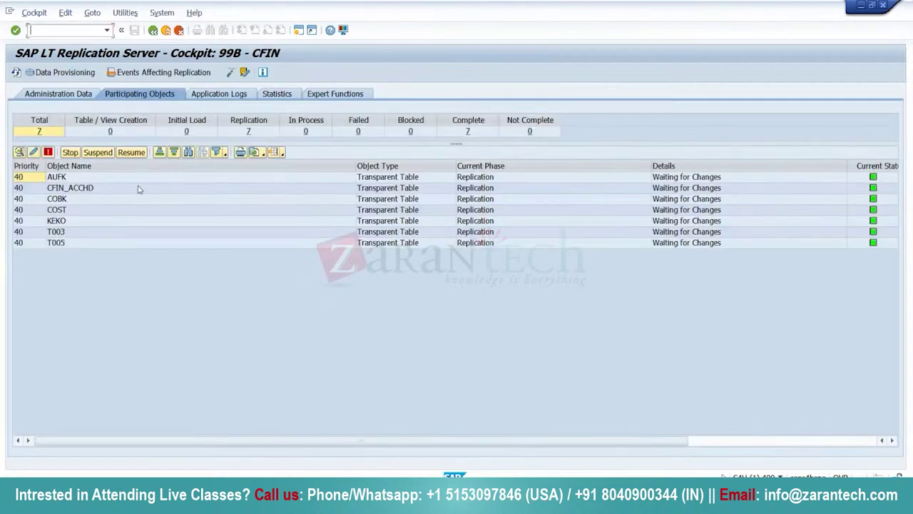
pyautogui.click(103, 189)
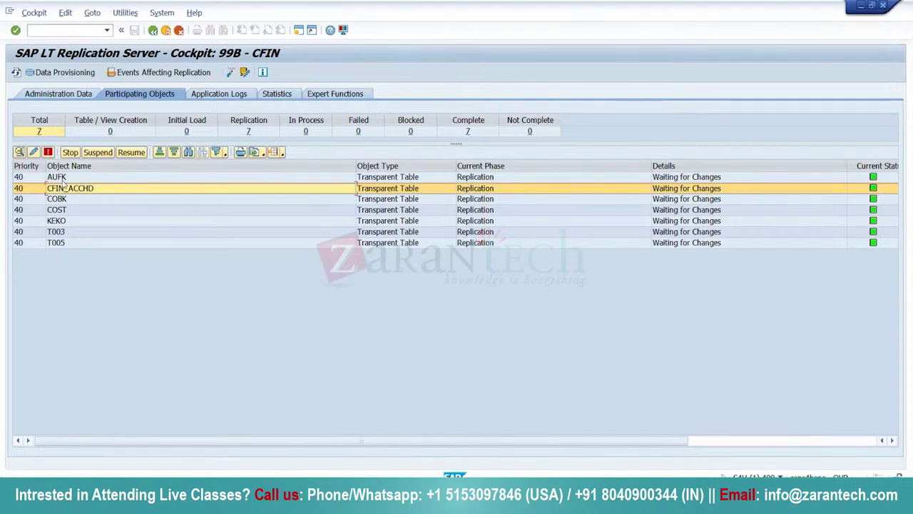
pyautogui.click(49, 98)
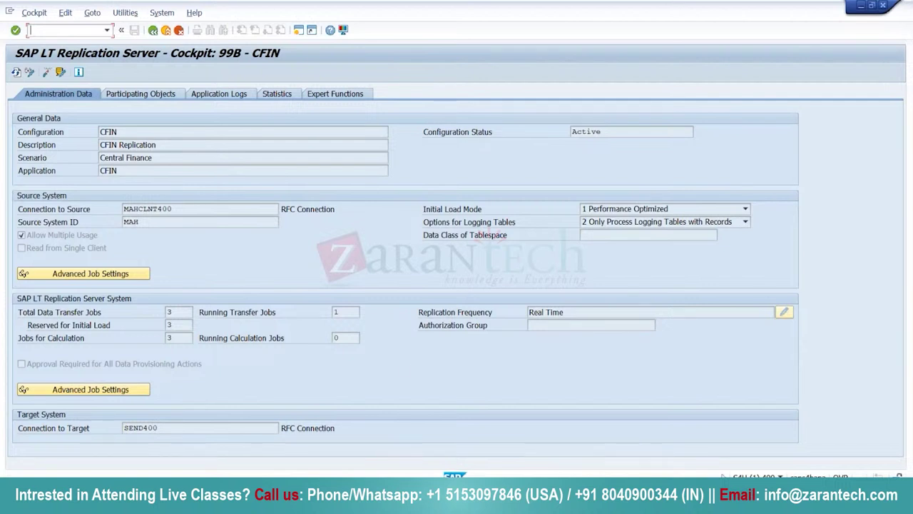
# Review source connection MAHCLNT400 and the data transfer job count, then list the Initial Load Mode options
pyautogui.moveTo(387, 508)
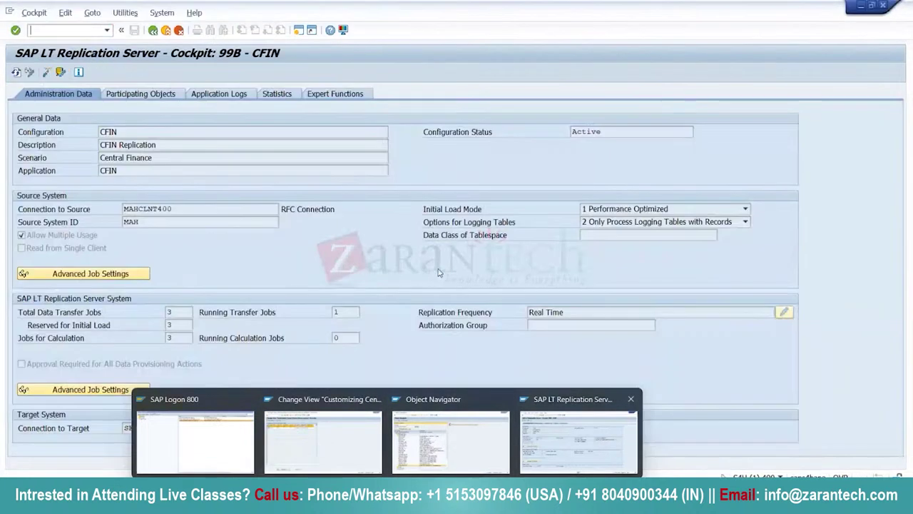
pyautogui.click(186, 211)
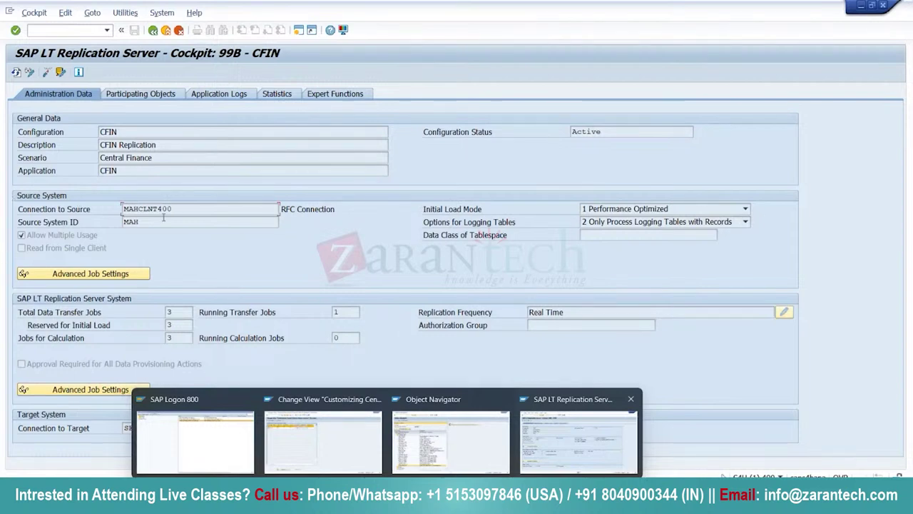
pyautogui.click(190, 311)
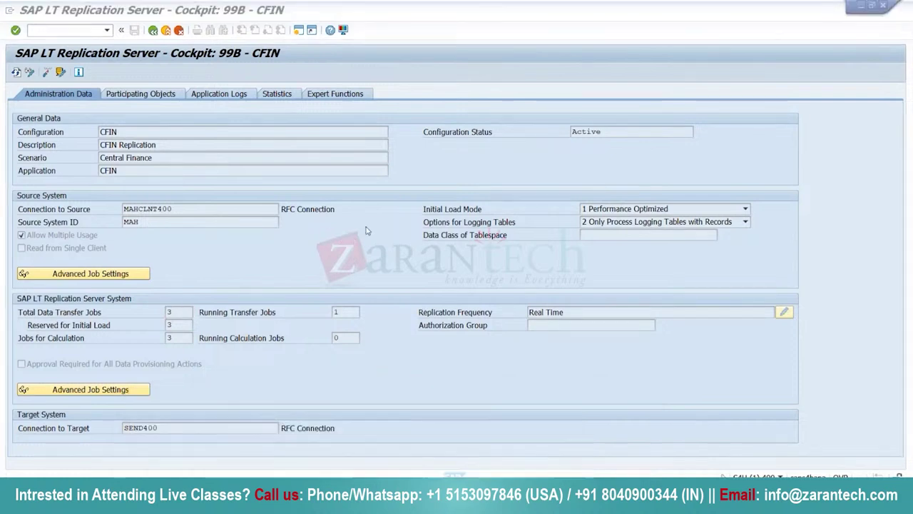
pyautogui.moveTo(173, 209); pyautogui.dragTo(89, 209)
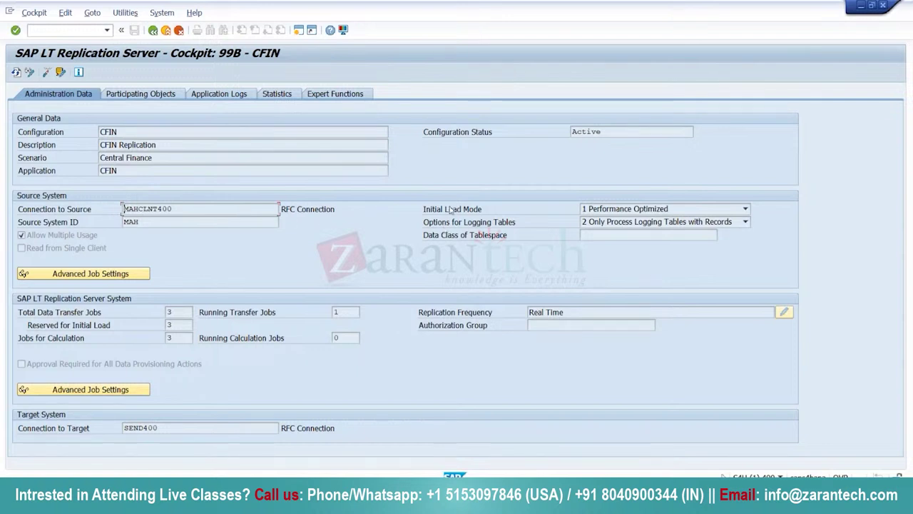
pyautogui.click(633, 212)
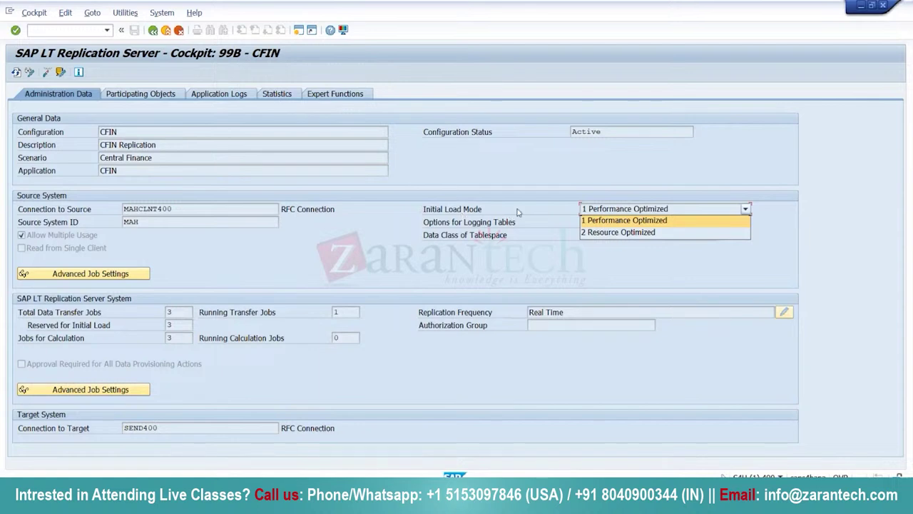
# Keep load mode Performance Optimized, note 3 transfer and calculation jobs, and enter /osm59
pyautogui.click(587, 209)
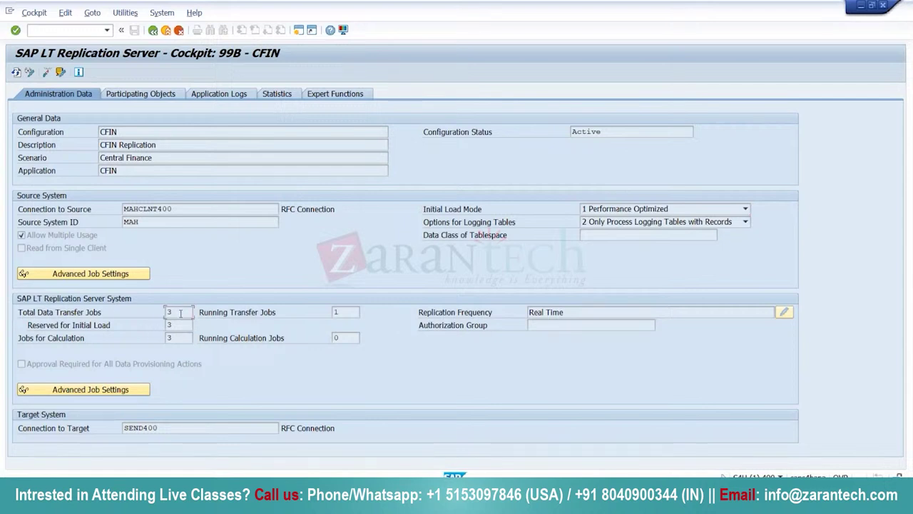
pyautogui.click(173, 313)
pyautogui.moveTo(20, 338); pyautogui.dragTo(86, 340)
pyautogui.click(192, 338)
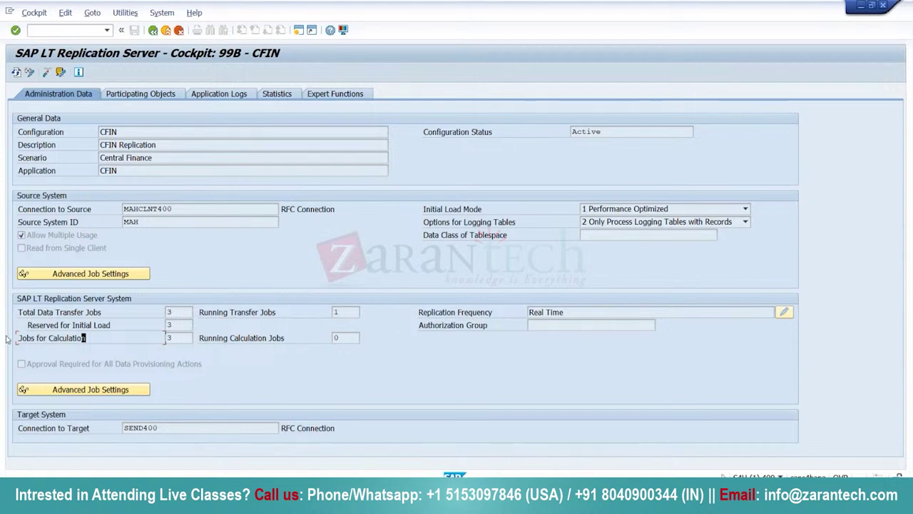
pyautogui.moveTo(15, 339); pyautogui.dragTo(143, 339)
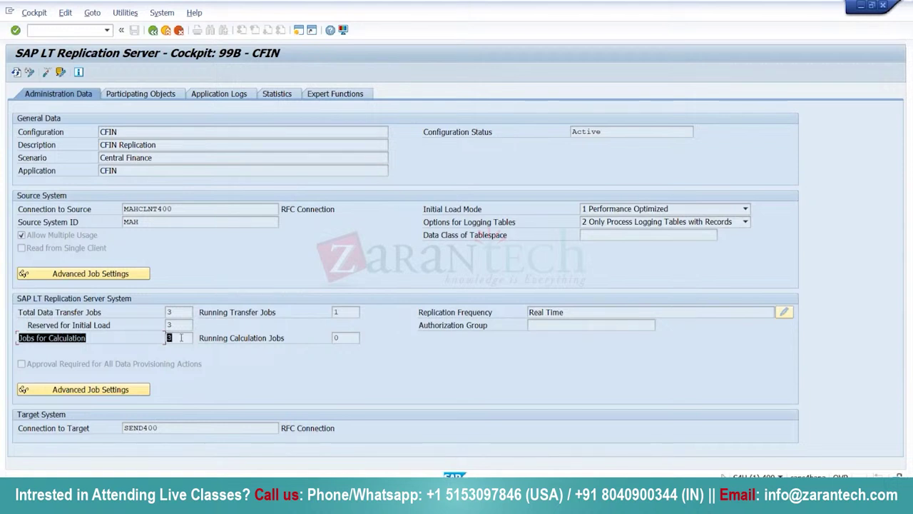
pyautogui.click(181, 338)
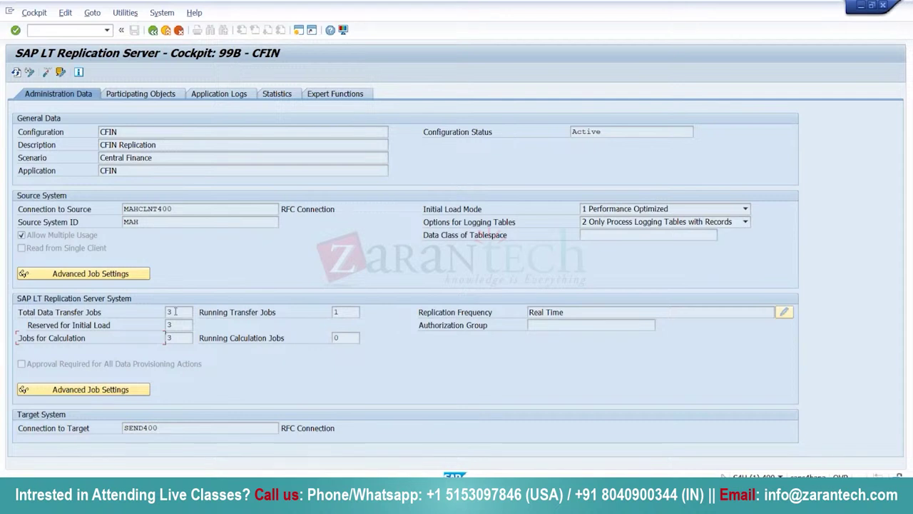
pyautogui.click(87, 32)
pyautogui.write('/osm')
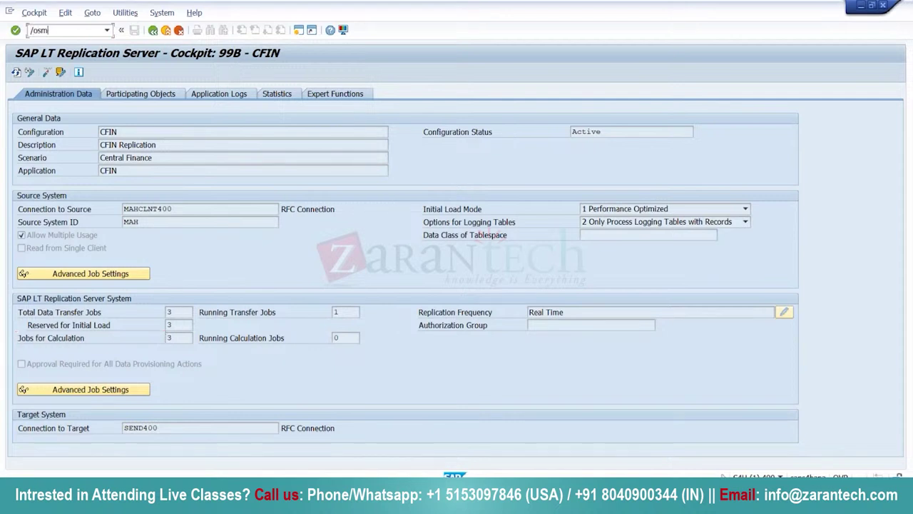
pyautogui.write('59')
# Correct the command to /osm58 to open Transactional RFC in a new session, then enter /nsm58
pyautogui.press('BackSpace')
pyautogui.write('8')
pyautogui.press('Return')
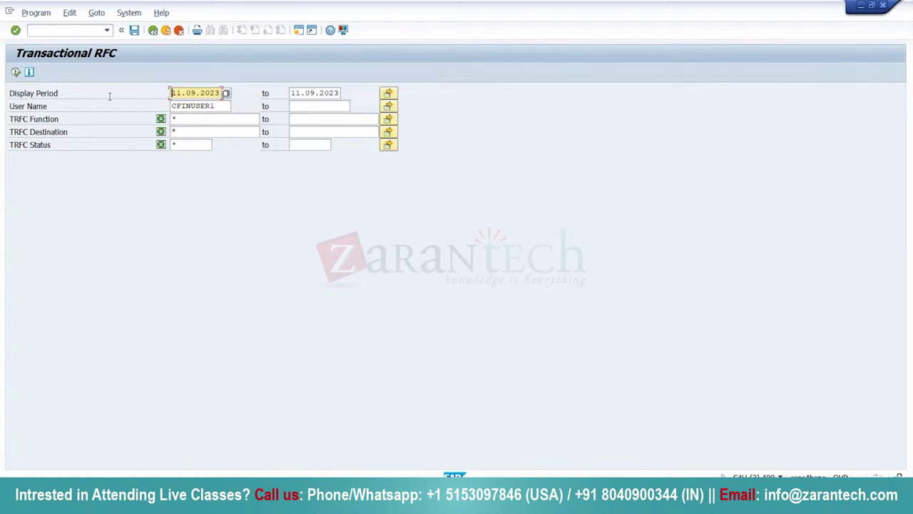
pyautogui.click(79, 31)
pyautogui.write('/nsm')
pyautogui.write('58')
# Display the RFC connections and the work processes overview, noting dialog and background process counts
pyautogui.press('Return')
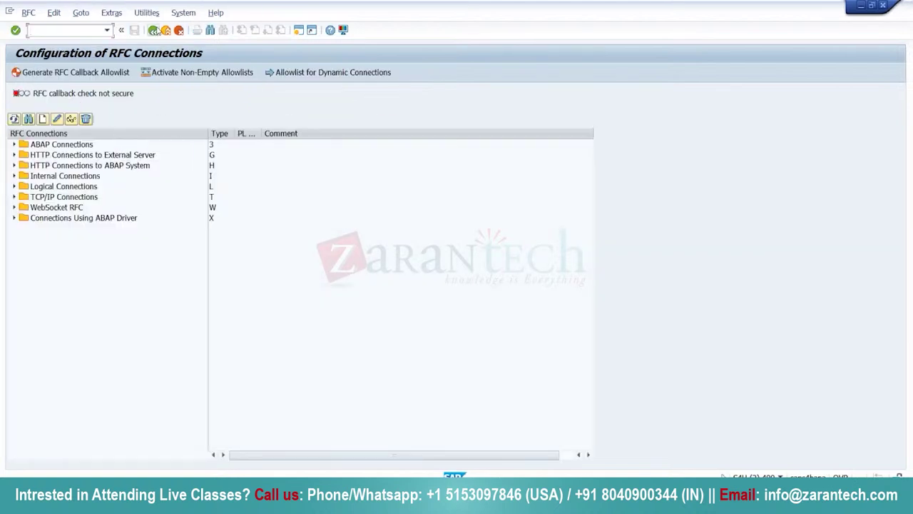
pyautogui.write('/nsm50')
pyautogui.press('Return')
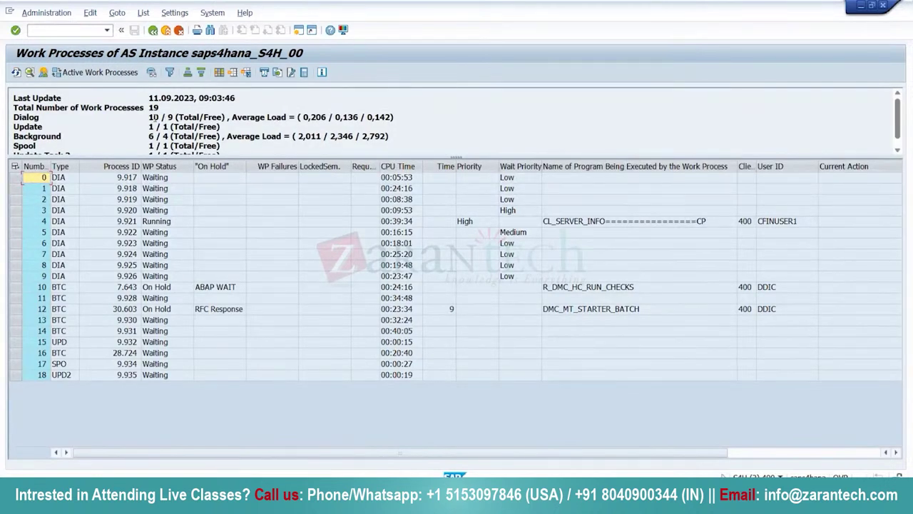
pyautogui.moveTo(150, 116); pyautogui.dragTo(173, 117)
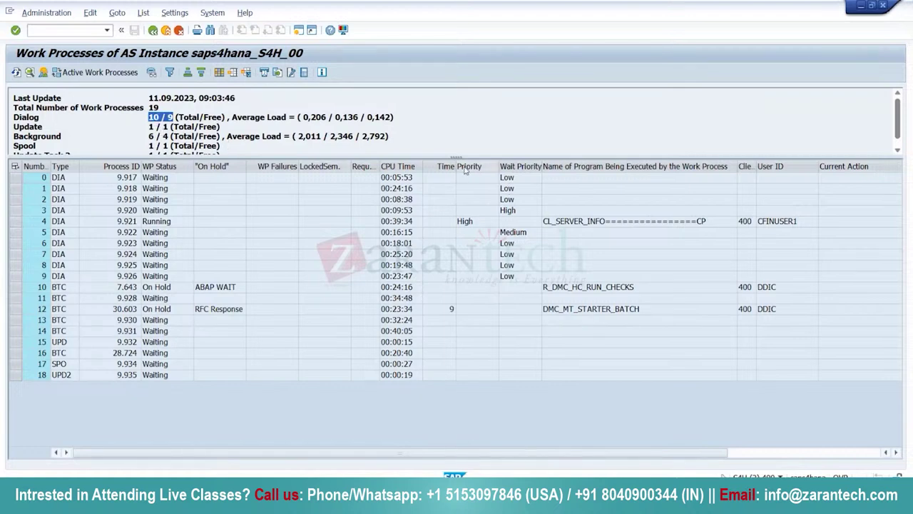
pyautogui.moveTo(457, 157); pyautogui.dragTo(457, 177)
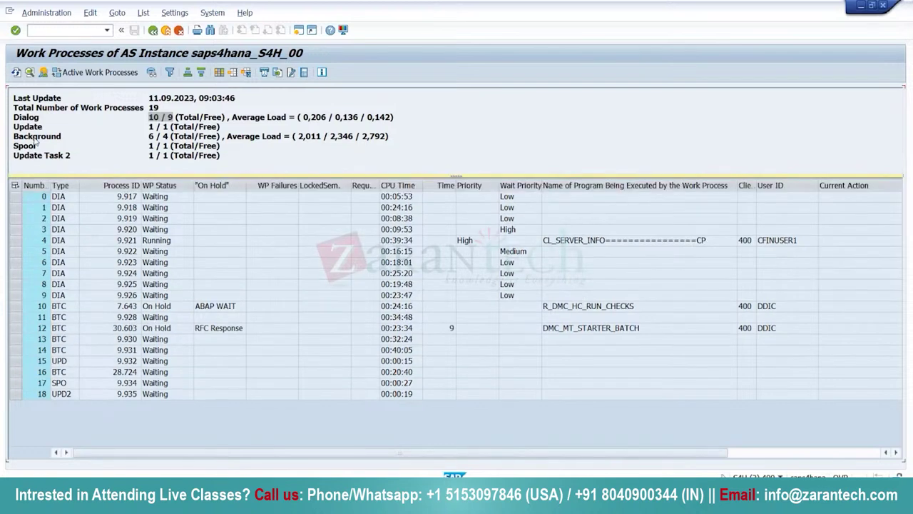
pyautogui.click(148, 140)
pyautogui.click(150, 136)
# Switch back to the LT Replication Server cockpit window
pyautogui.hotkey('alt', 'Tab')
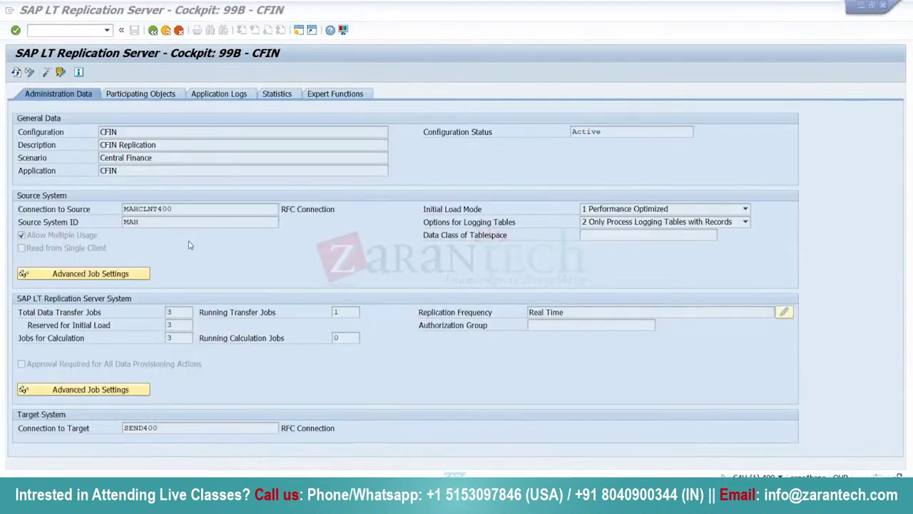
pyautogui.hotkey('alt', 'Tab')
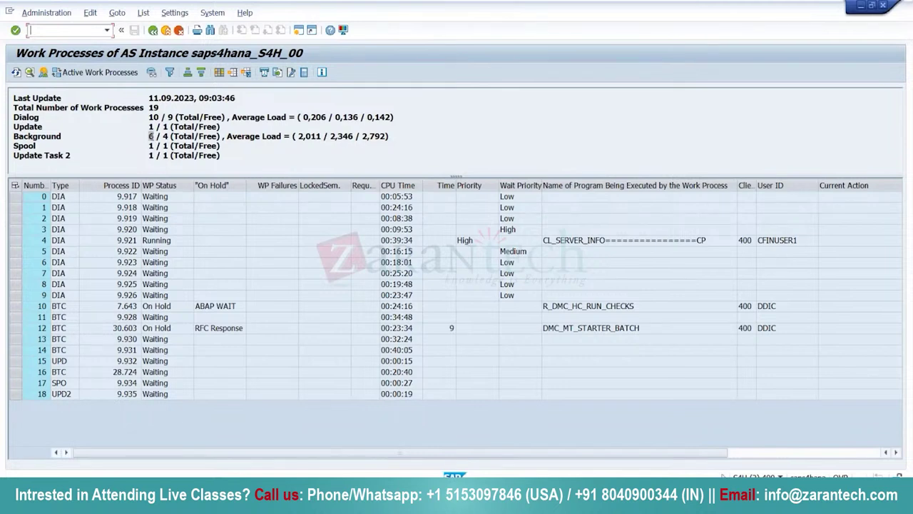
pyautogui.hotkey('alt', 'Tab')
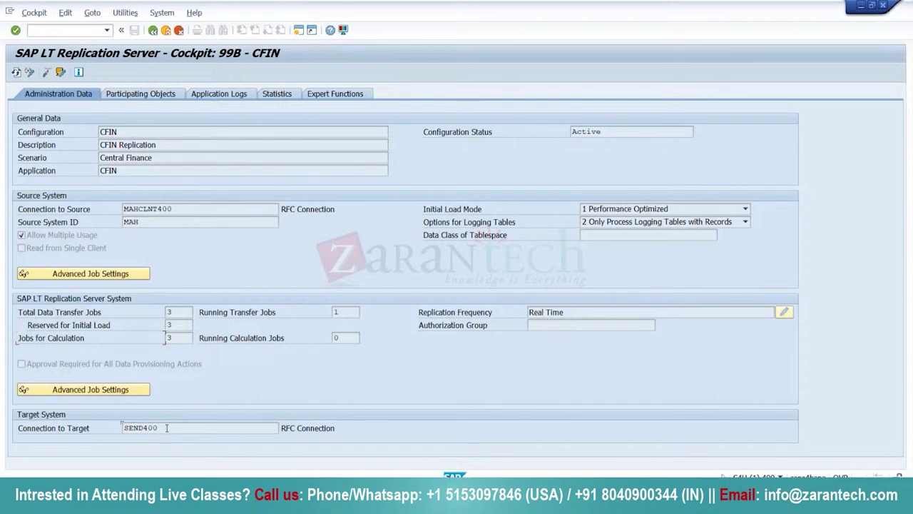
pyautogui.moveTo(162, 428); pyautogui.dragTo(123, 428)
pyautogui.click(123, 428)
pyautogui.moveTo(158, 428); pyautogui.dragTo(123, 428)
pyautogui.click(122, 428)
pyautogui.doubleClick(146, 427)
# Step through the CFIN cockpit's Participating Objects, Application Logs and Statistics tabs
pyautogui.click(141, 95)
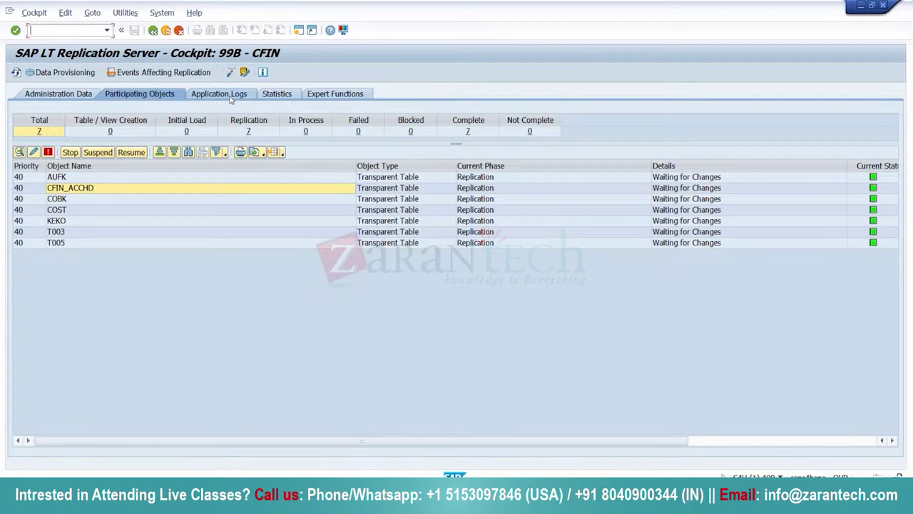
pyautogui.click(229, 95)
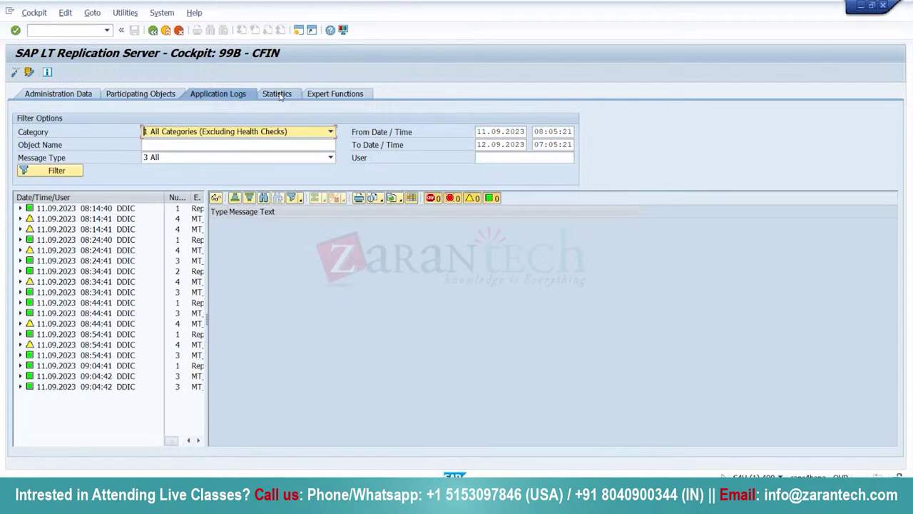
pyautogui.click(281, 97)
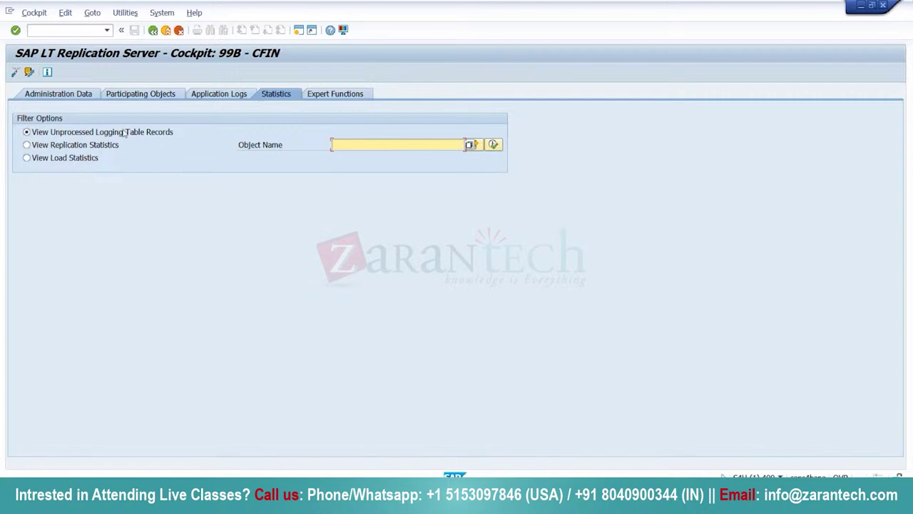
# Run View Replication Statistics for object CFIN_ACCHD, showing 3 inserted records, then open Expert Functions
pyautogui.click(67, 146)
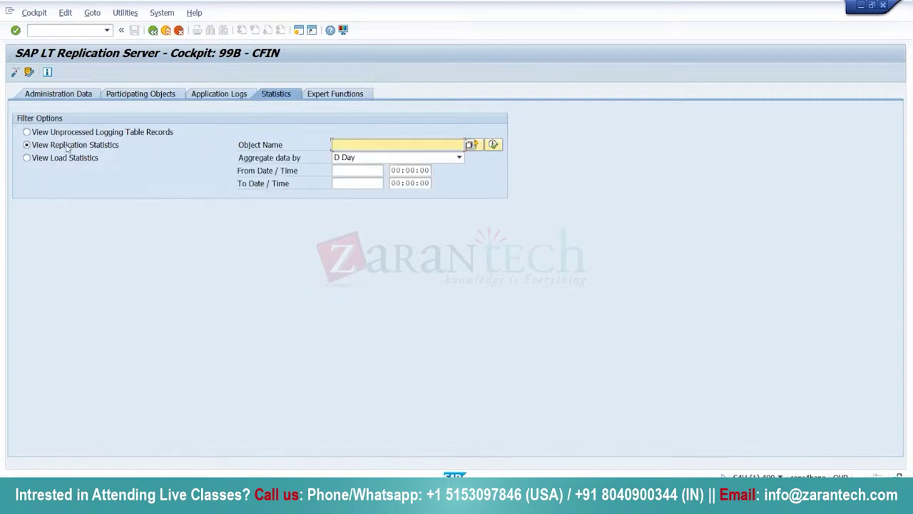
pyautogui.click(469, 145)
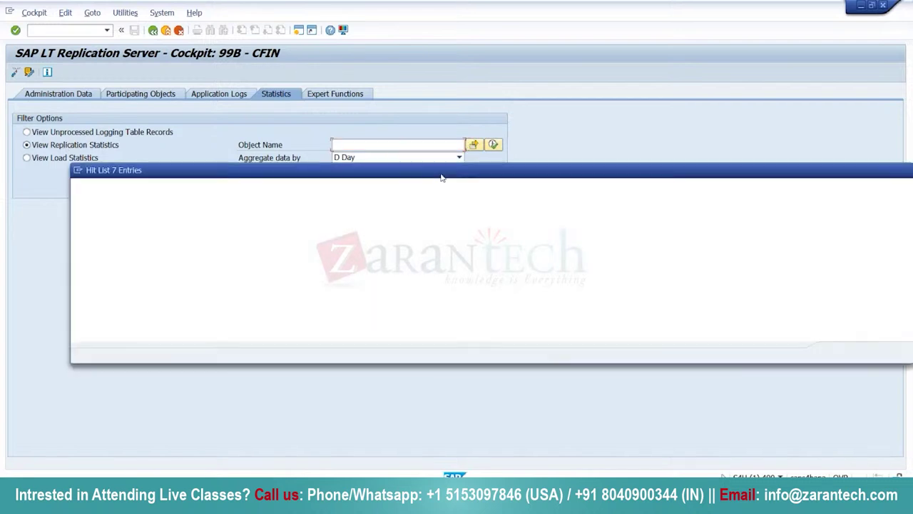
pyautogui.doubleClick(93, 226)
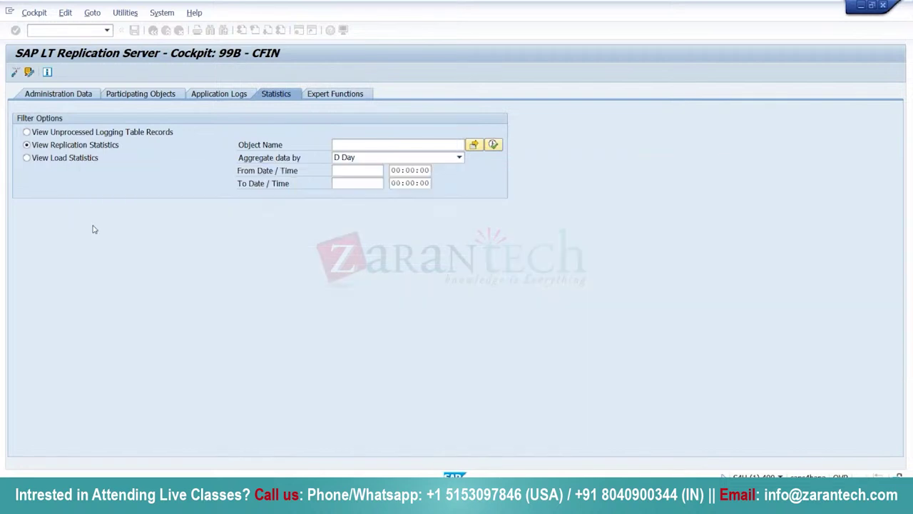
pyautogui.click(492, 146)
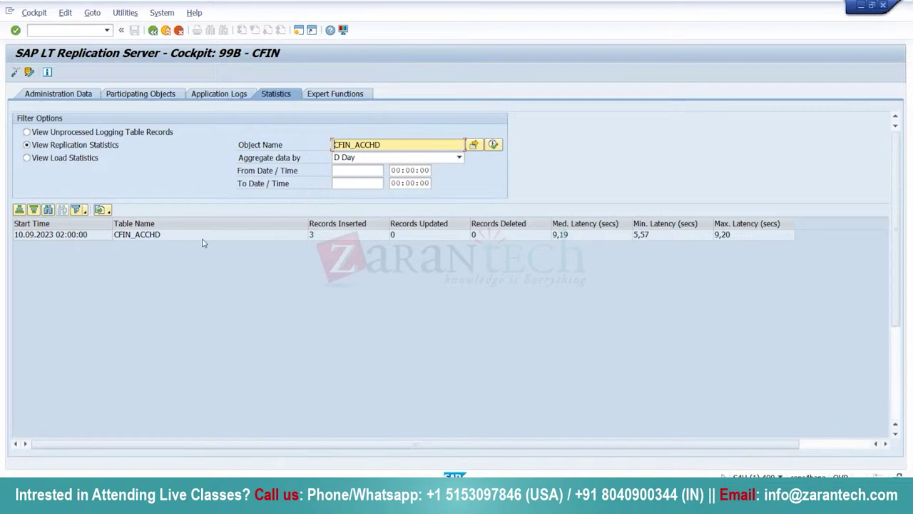
pyautogui.click(179, 235)
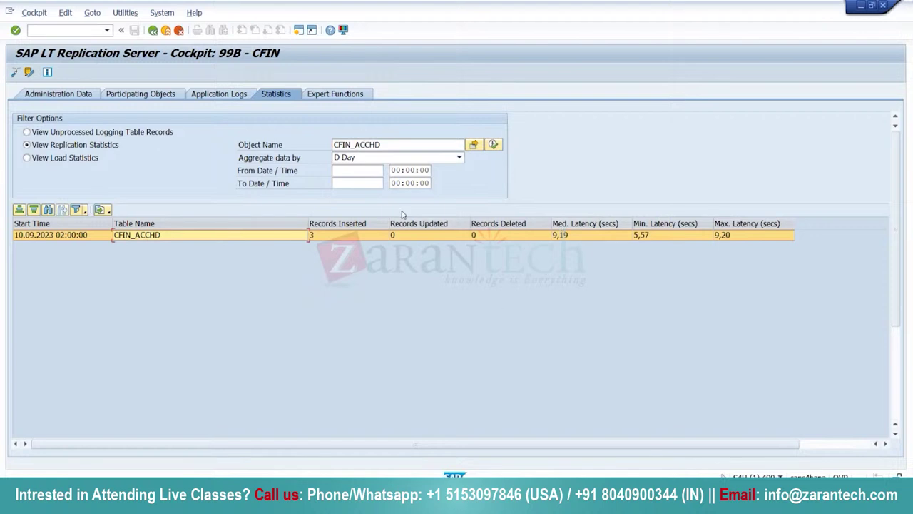
pyautogui.click(334, 94)
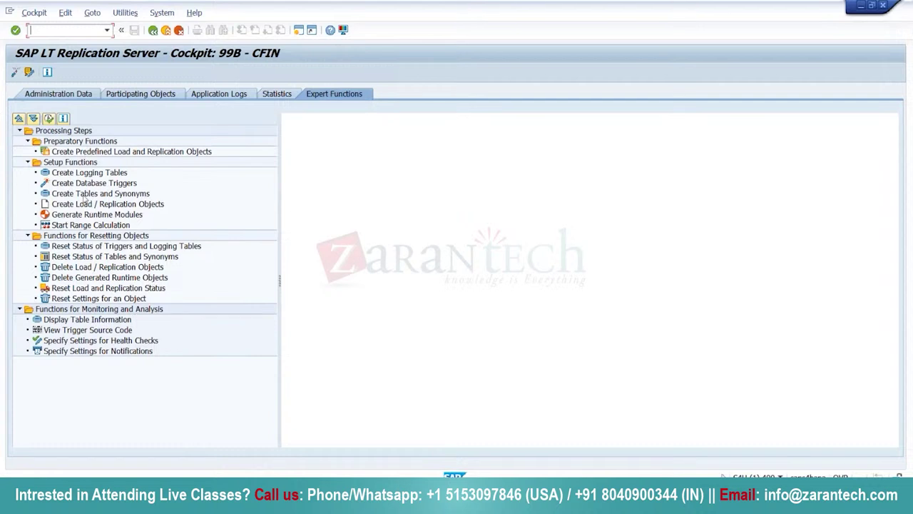
# Run Display Table Information from Expert Functions for mass transfer 99B
pyautogui.click(92, 173)
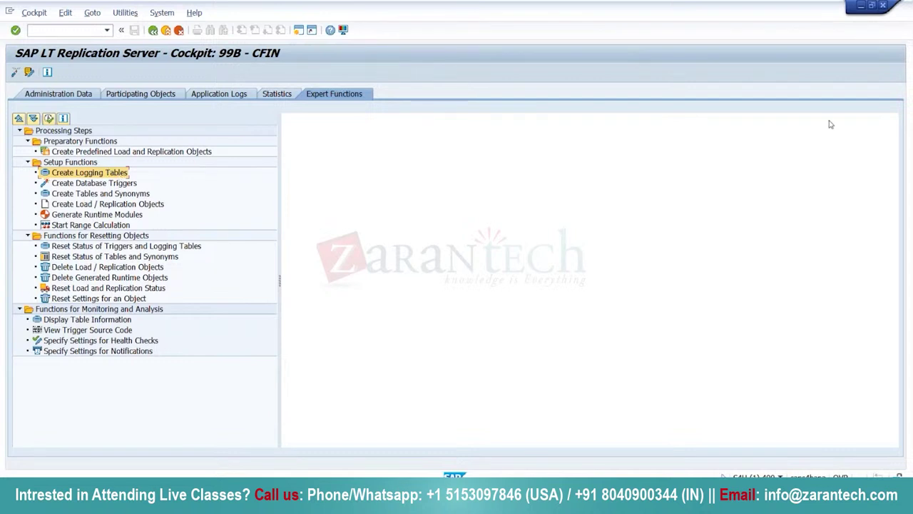
pyautogui.doubleClick(87, 323)
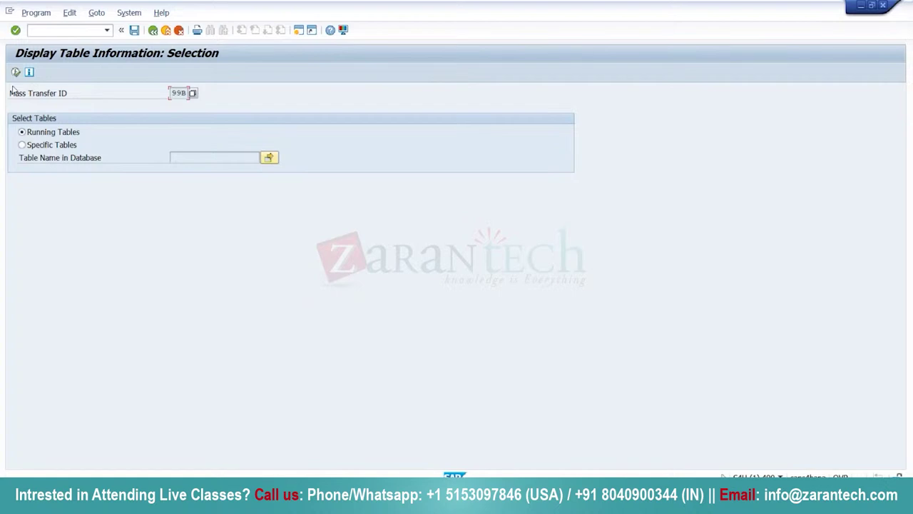
pyautogui.click(16, 72)
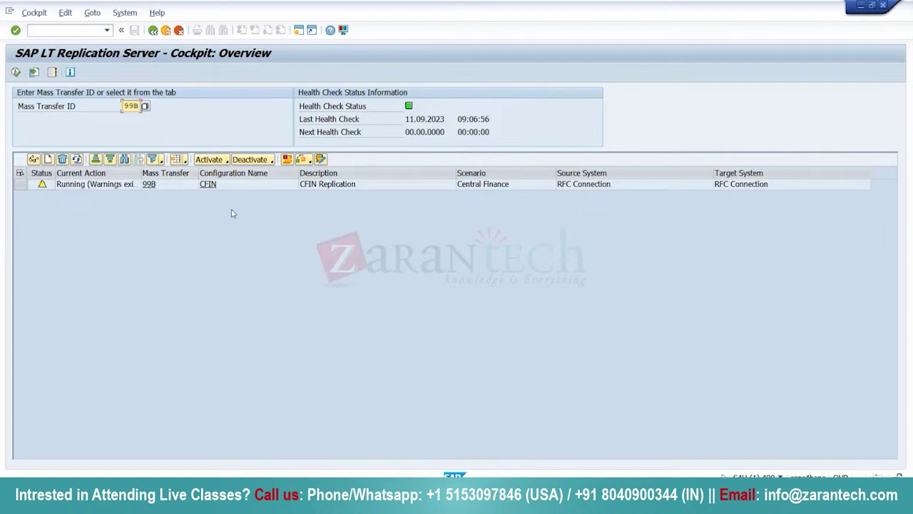
# Open LTRS advanced replication settings for CFIN and view the general trigger settings
pyautogui.click(86, 31)
pyautogui.write('/nltrs')
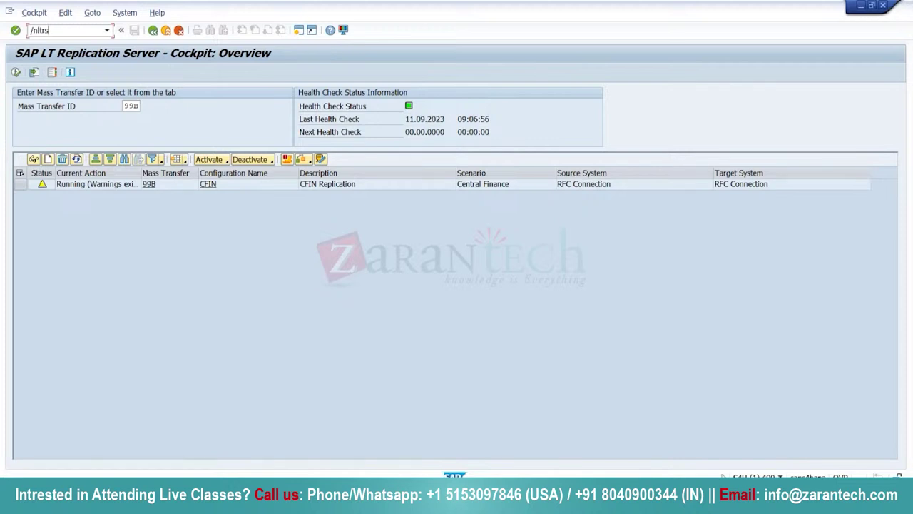
pyautogui.press('Return')
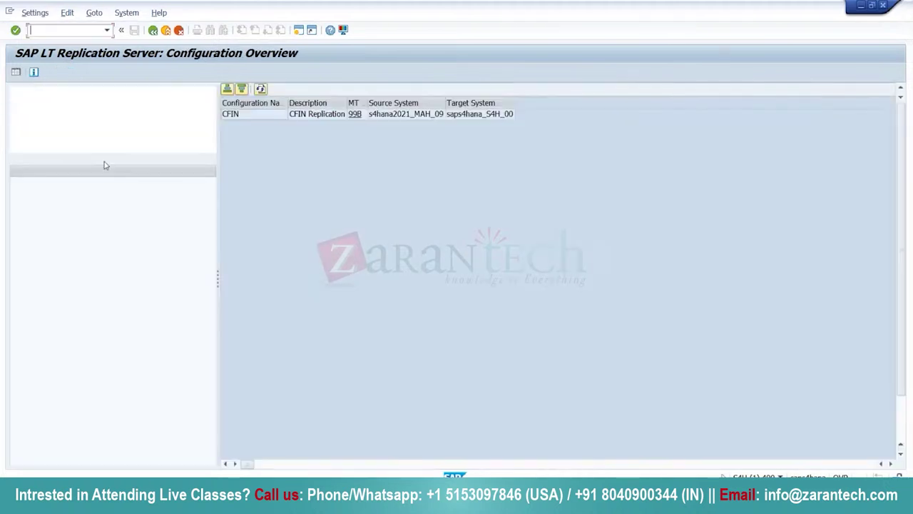
pyautogui.doubleClick(298, 117)
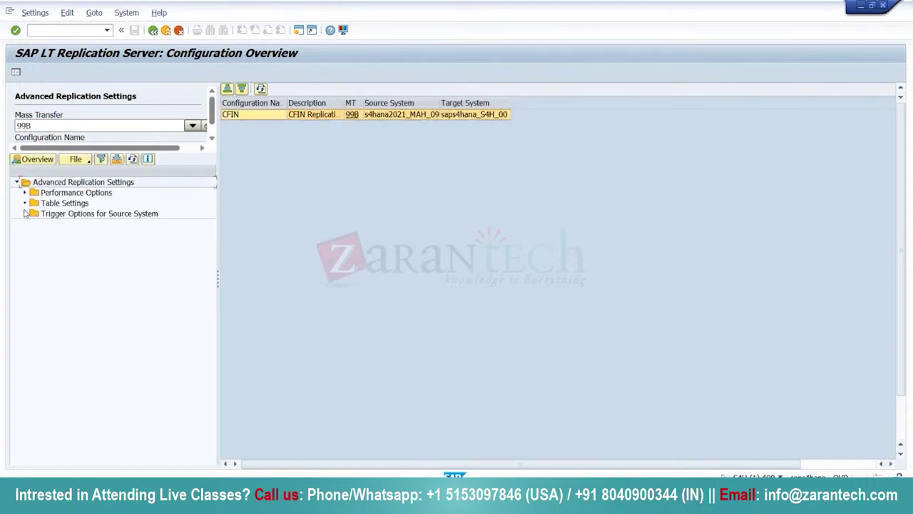
pyautogui.click(25, 214)
pyautogui.doubleClick(68, 225)
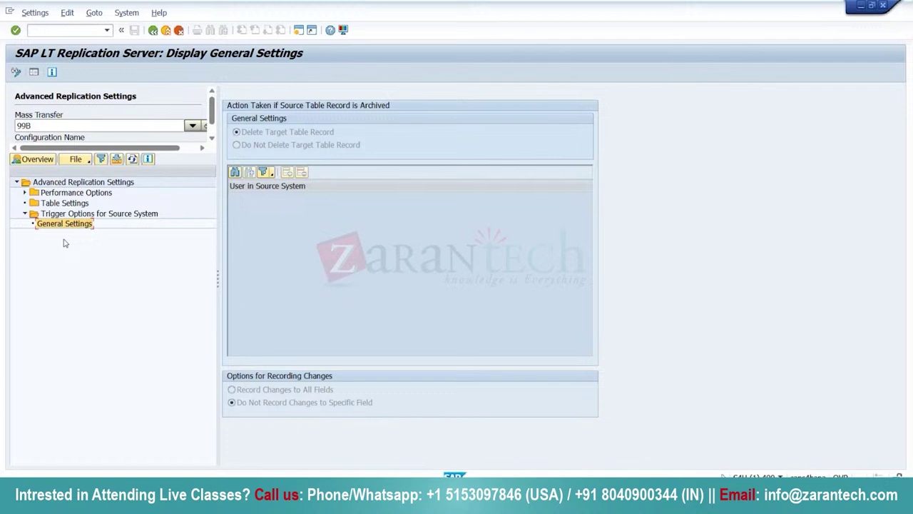
# Review CFIN_ACCHD performance options on the Initial Load, Replication and Filter Options tabs
pyautogui.click(25, 193)
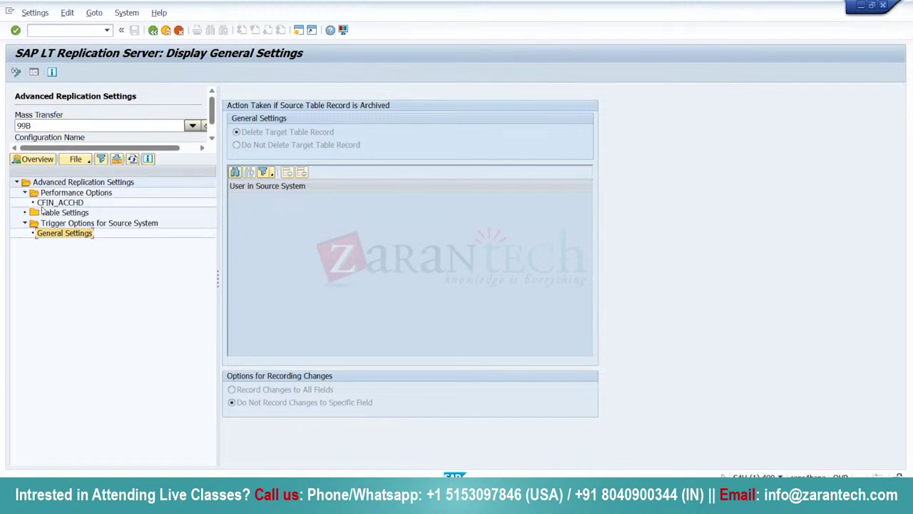
pyautogui.click(47, 203)
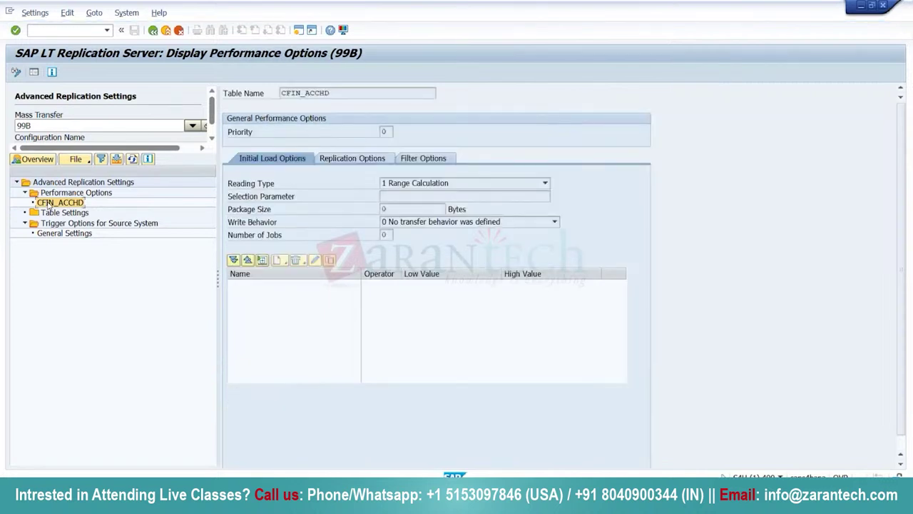
pyautogui.click(362, 159)
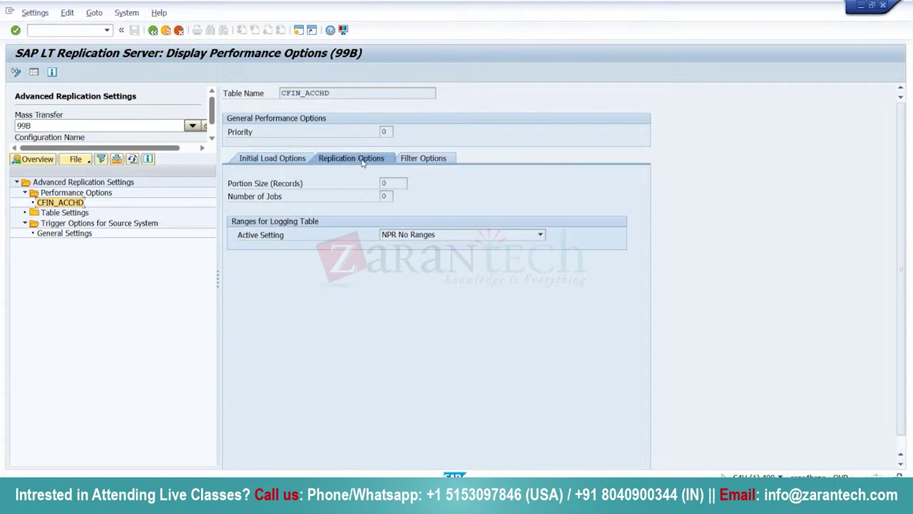
pyautogui.click(424, 159)
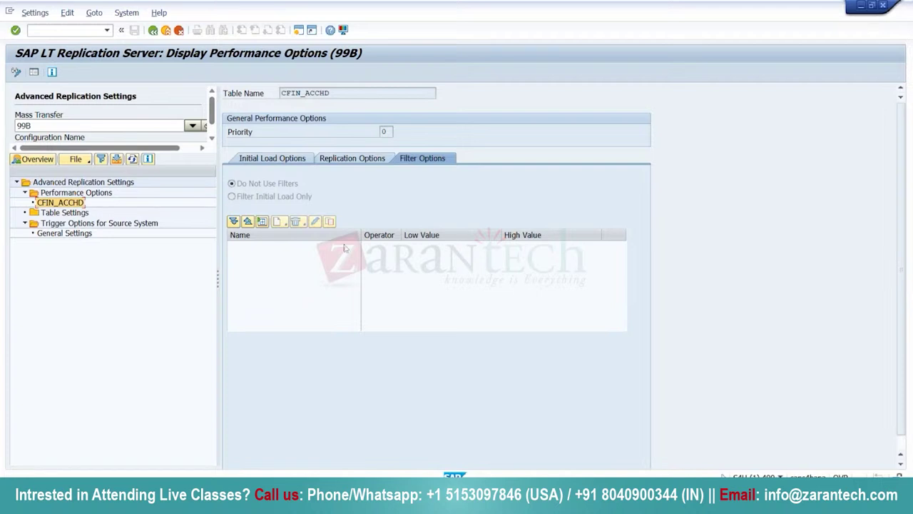
pyautogui.click(272, 158)
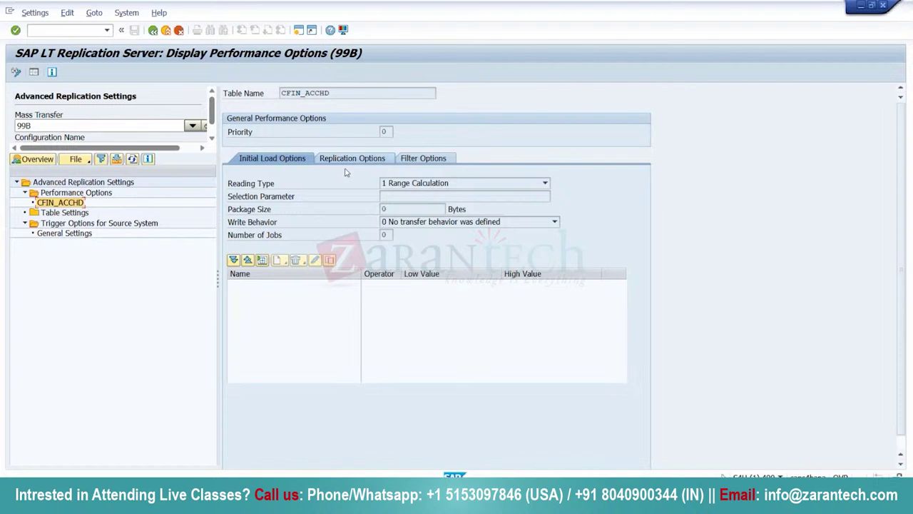
pyautogui.click(41, 215)
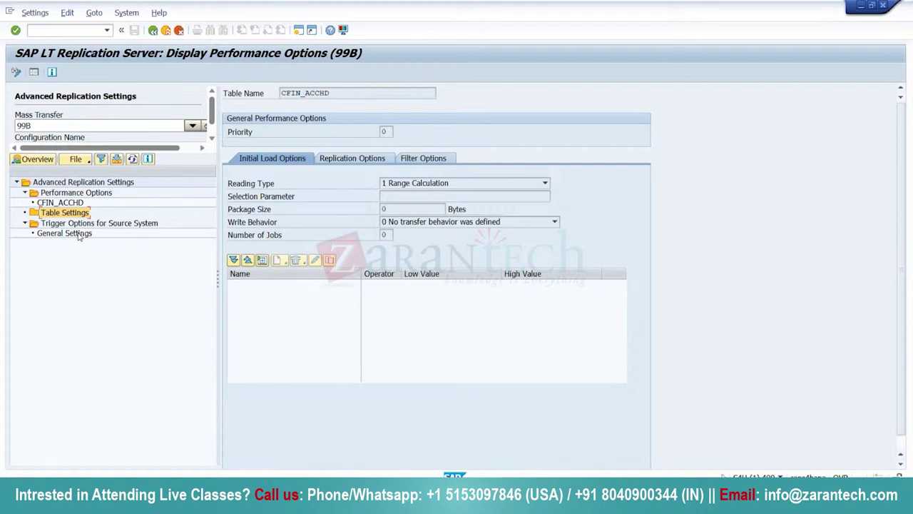
# In the training doc, type 'Company code- CFs1' on a new line below Vcfin_source_set
pyautogui.hotkey('alt', 'Tab')
pyautogui.press('Return')
pyautogui.write('Company')
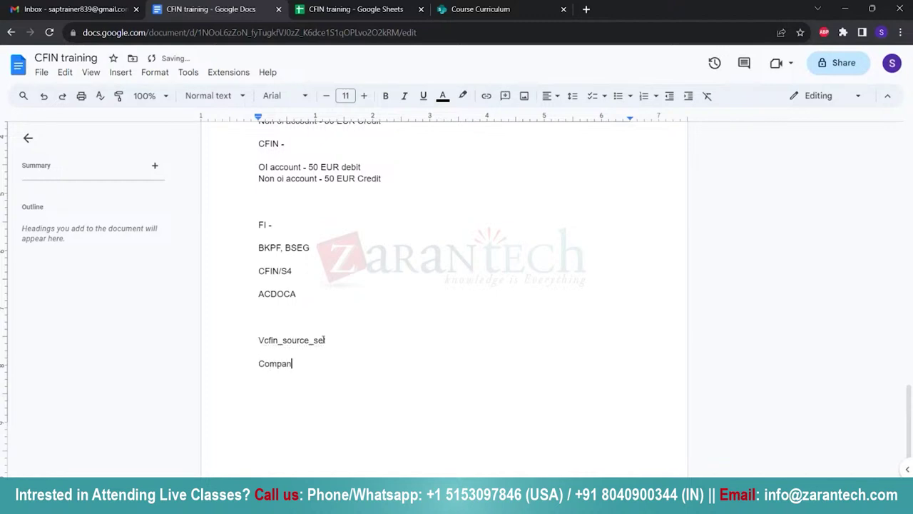
pyautogui.press('Return')
pyautogui.press('BackSpace')
pyautogui.write('codes')
pyautogui.press('BackSpace')
pyautogui.write('- ')
pyautogui.write('100')
pyautogui.press('BackSpace')
pyautogui.press('BackSpace')
pyautogui.press('BackSpace')
pyautogui.write('CFs1')
pyautogui.press('Return')
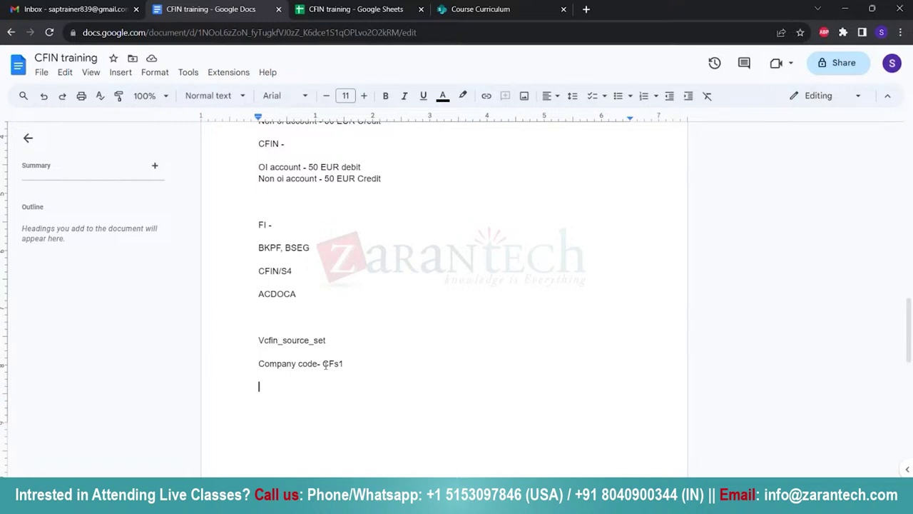
# Add blank lines below the company code note, select them, and return to SAP
pyautogui.press('Return')
pyautogui.press('Return')
pyautogui.moveTo(259, 363); pyautogui.dragTo(350, 363)
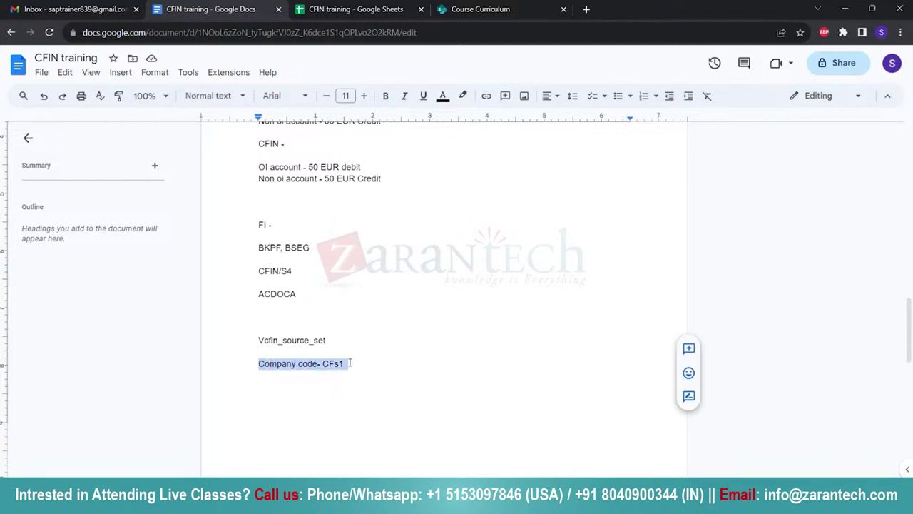
pyautogui.click(272, 378)
pyautogui.moveTo(267, 379); pyautogui.dragTo(266, 403)
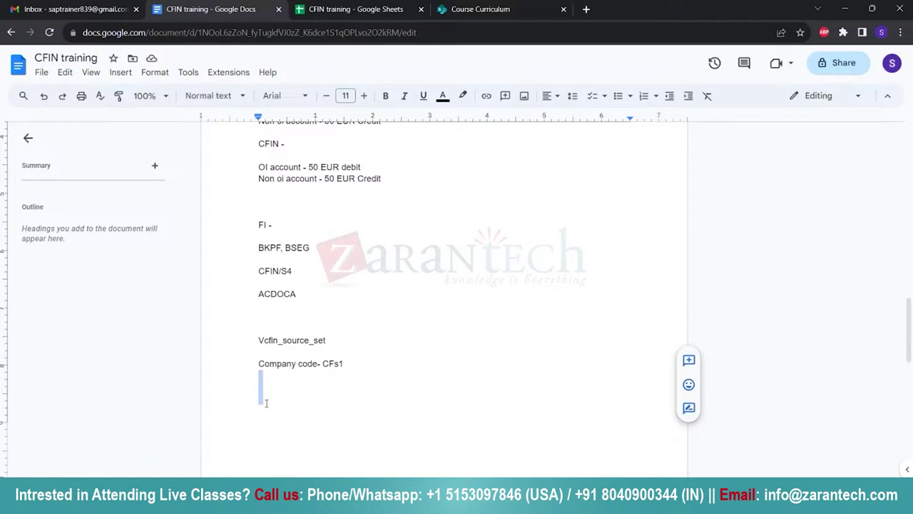
pyautogui.hotkey('alt', 'Tab')
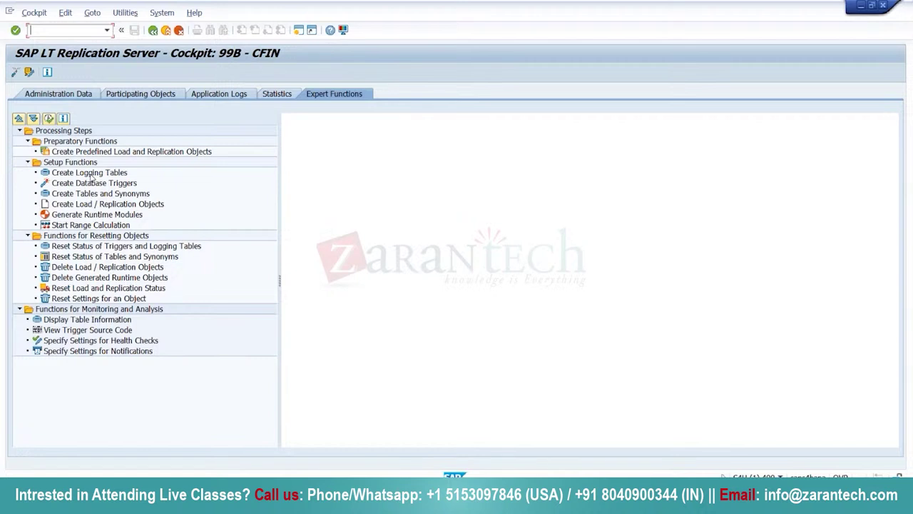
# Show replication statistics for CFIN_ACCHD: 3 inserted, 0 updated, 0 deleted
pyautogui.click(284, 97)
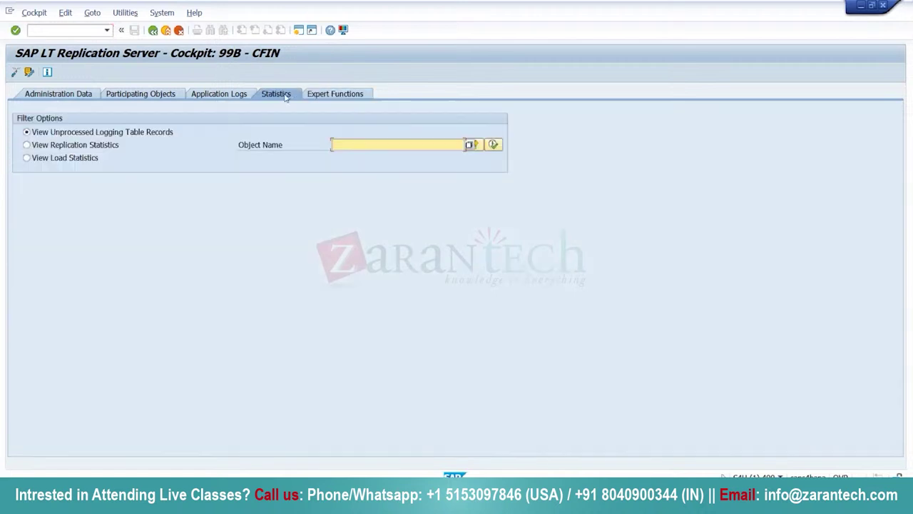
pyautogui.click(53, 146)
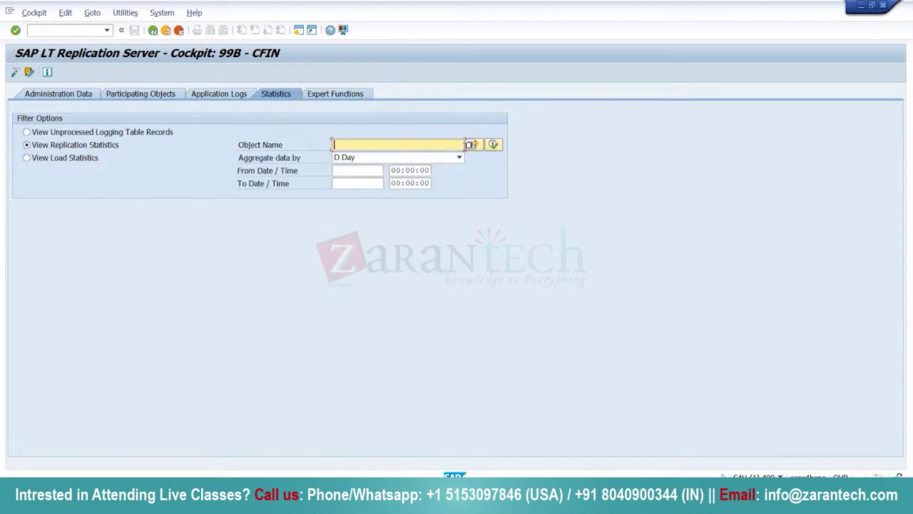
pyautogui.click(470, 145)
pyautogui.doubleClick(105, 223)
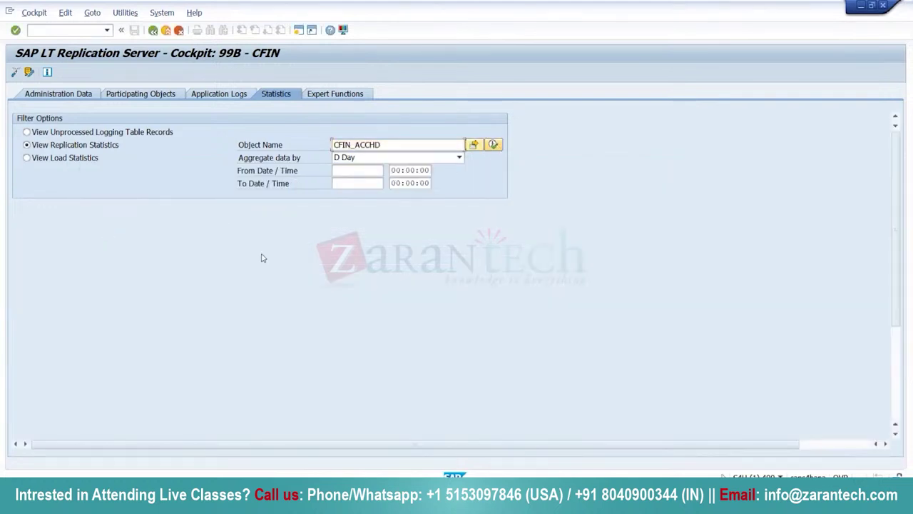
pyautogui.press('Return')
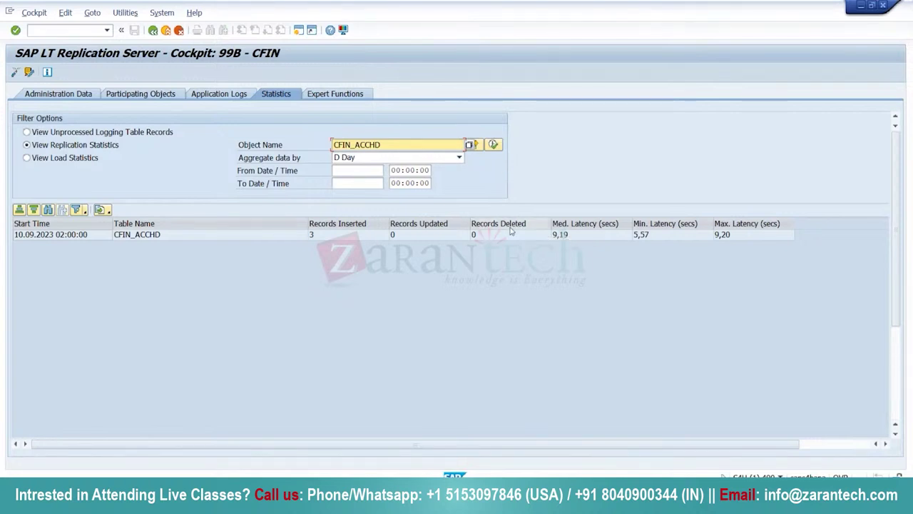
pyautogui.click(393, 237)
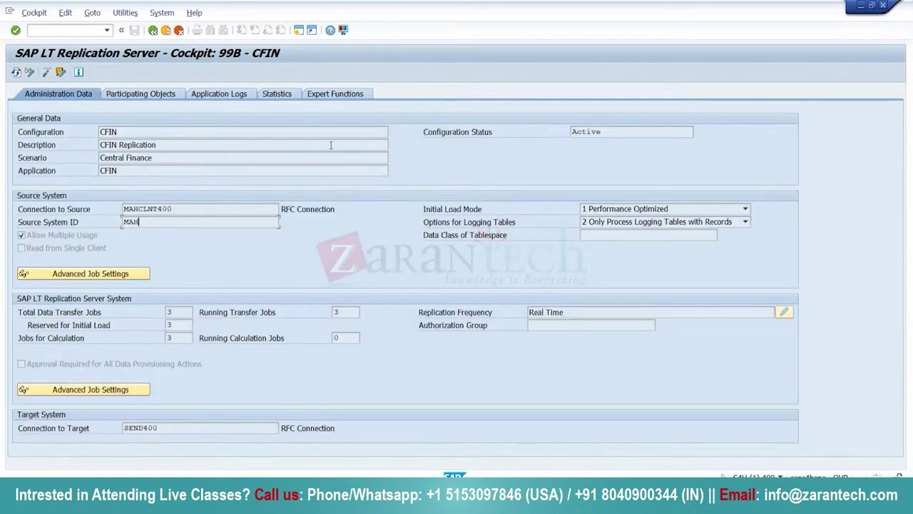
# Leave the replication cockpit for the SAP Easy Access menu tree
pyautogui.click(141, 96)
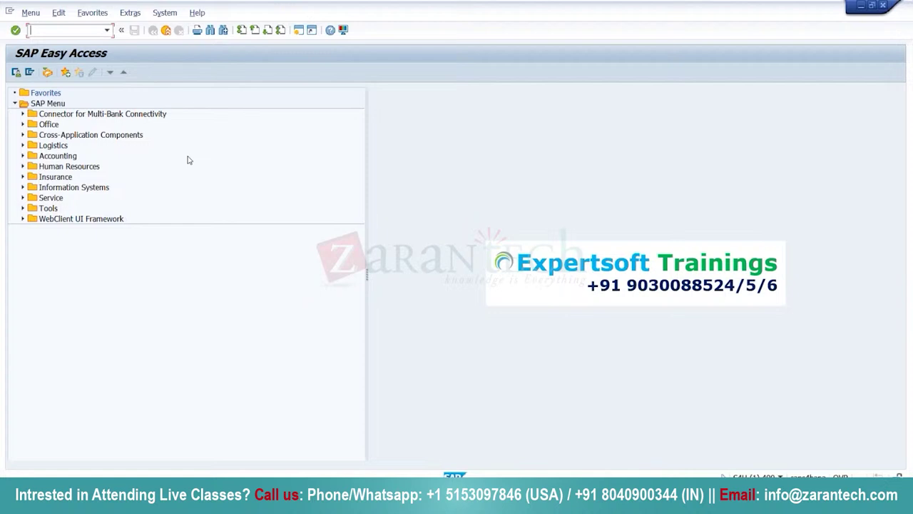
# Open the Central Finance IMG with CFINIMG and browse the Source and Target System Settings
pyautogui.write('cfing')
pyautogui.press('BackSpace')
pyautogui.write('img')
pyautogui.press('Return')
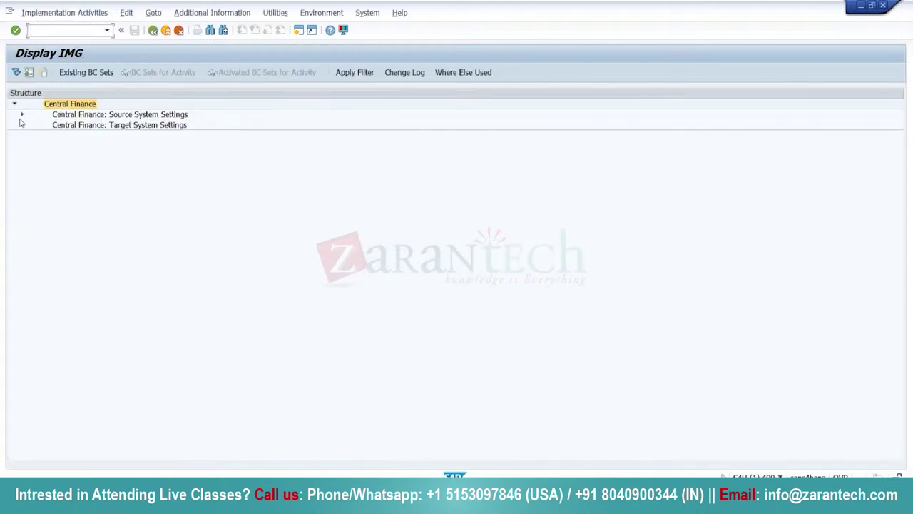
pyautogui.click(21, 115)
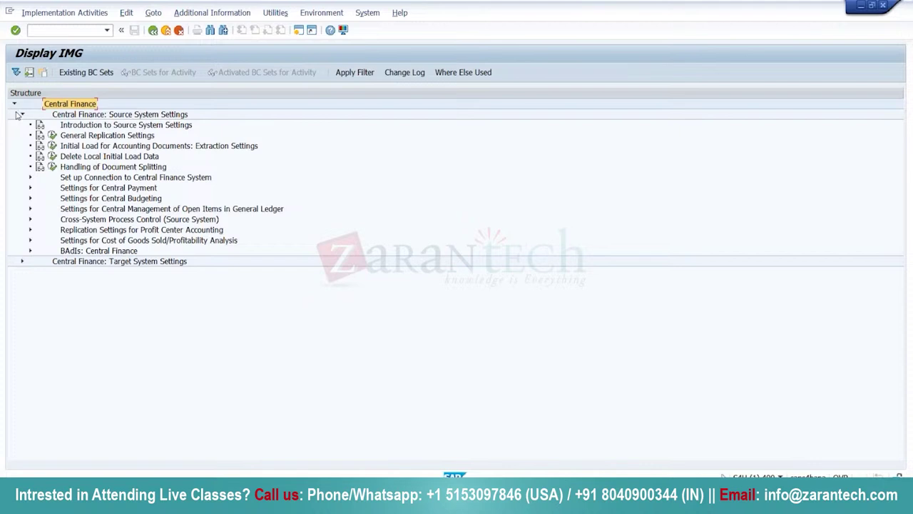
pyautogui.click(23, 262)
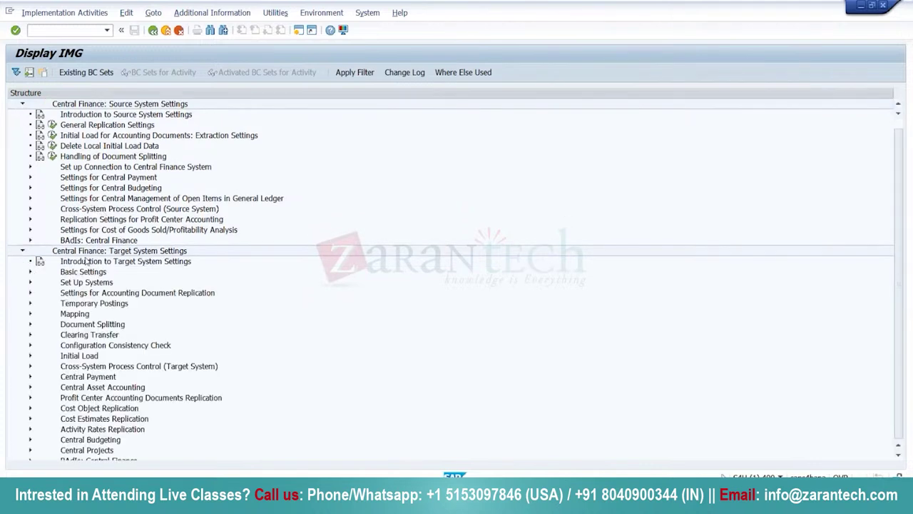
pyautogui.scroll(1, 112, 146)
pyautogui.scroll(1, 112, 145)
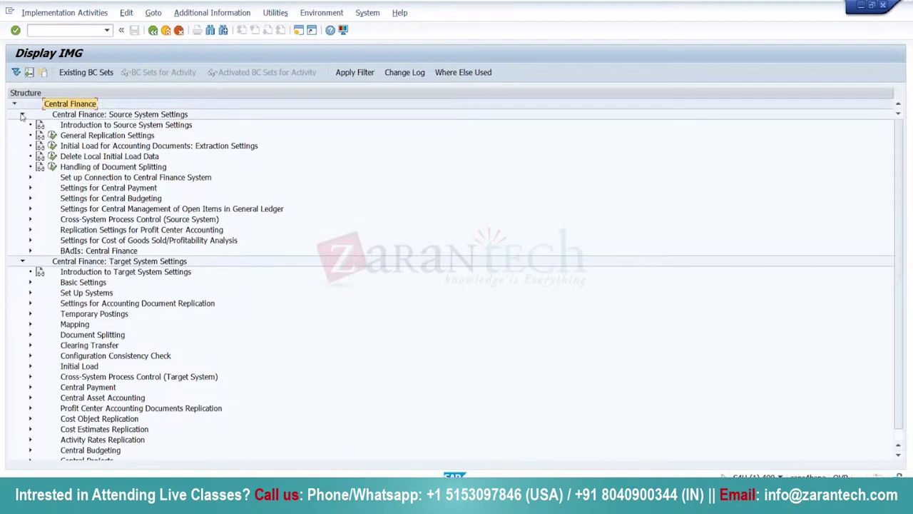
pyautogui.click(22, 114)
pyautogui.click(22, 124)
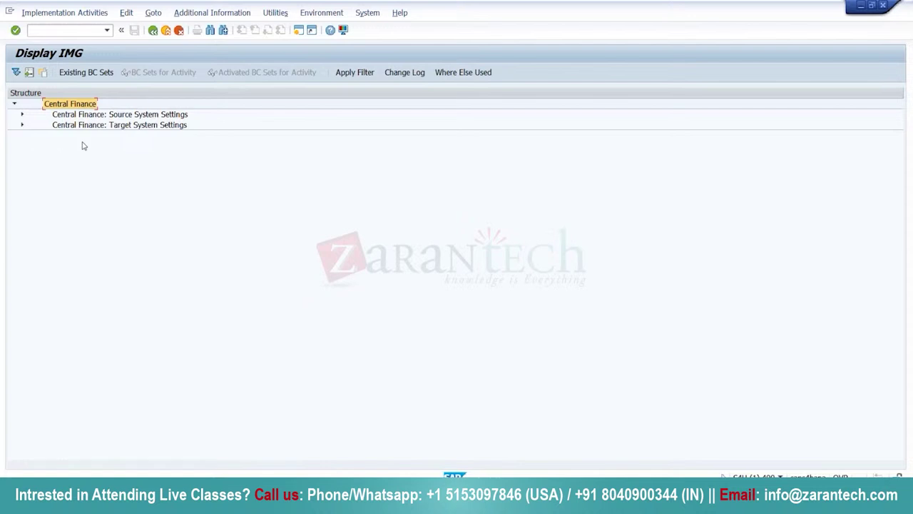
# Run General Replication Settings, find its table empty, then collapse both settings branches
pyautogui.moveTo(454, 476)
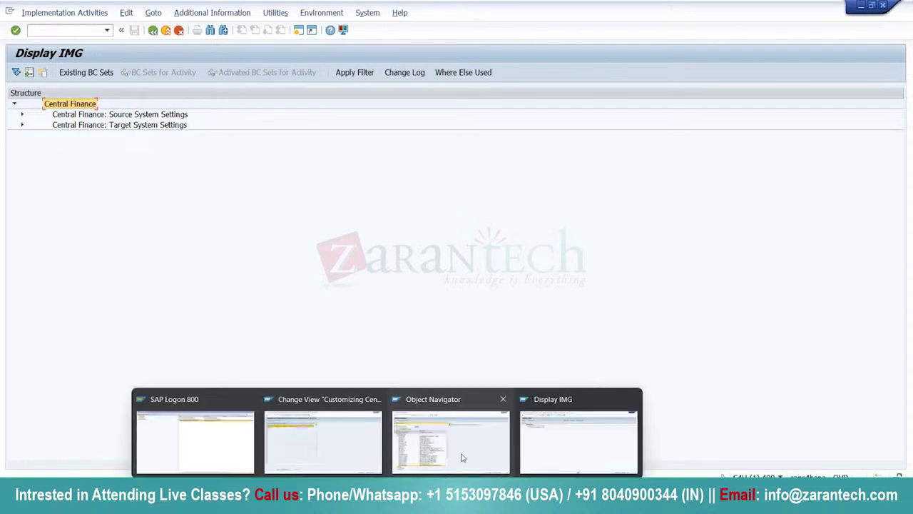
pyautogui.click(80, 116)
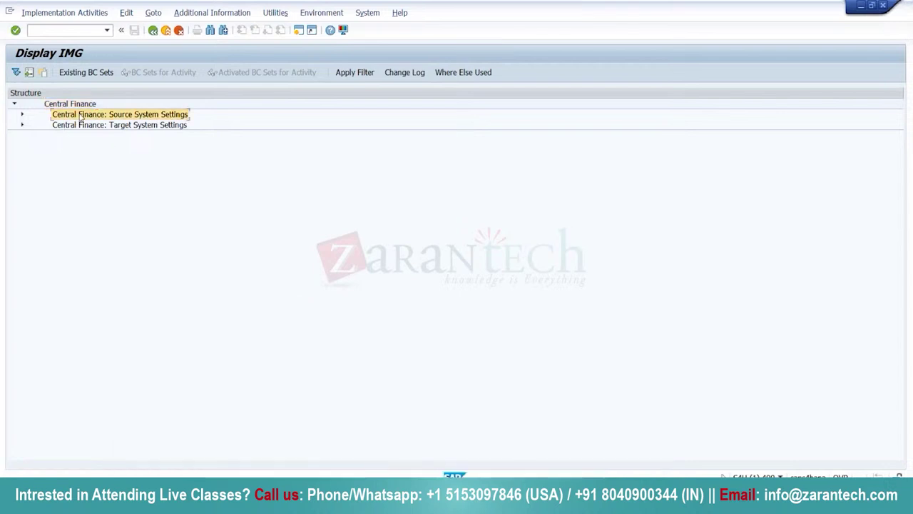
pyautogui.click(23, 116)
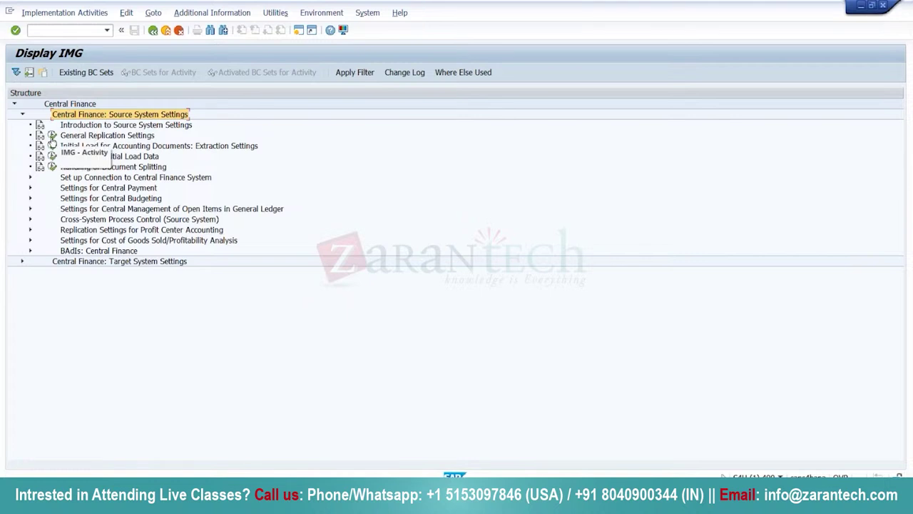
pyautogui.click(51, 145)
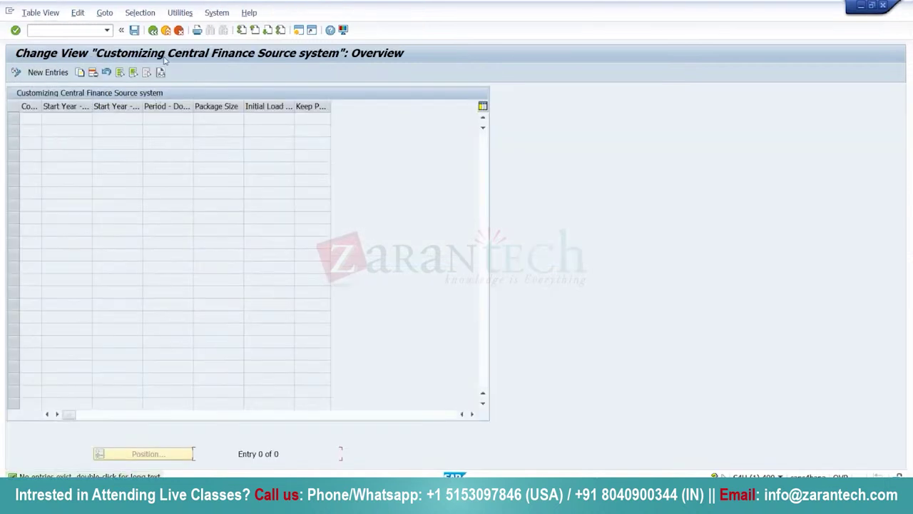
pyautogui.click(152, 30)
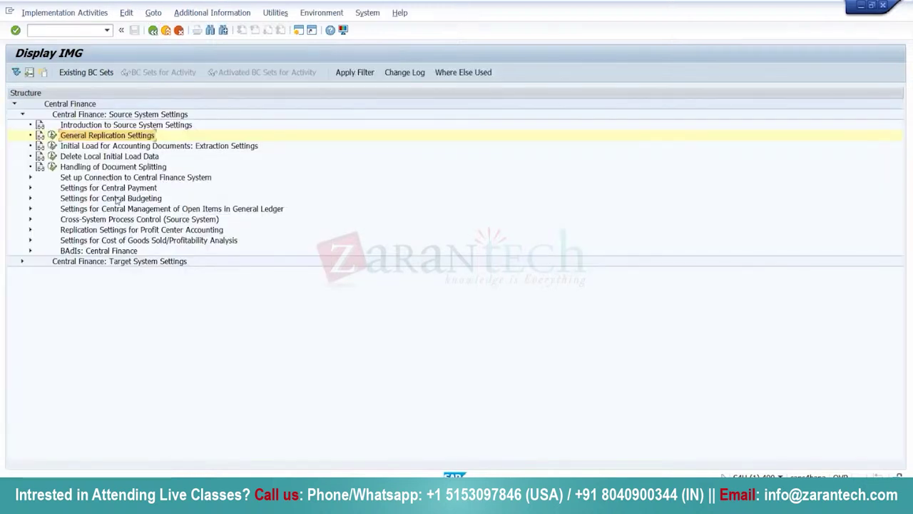
pyautogui.click(23, 115)
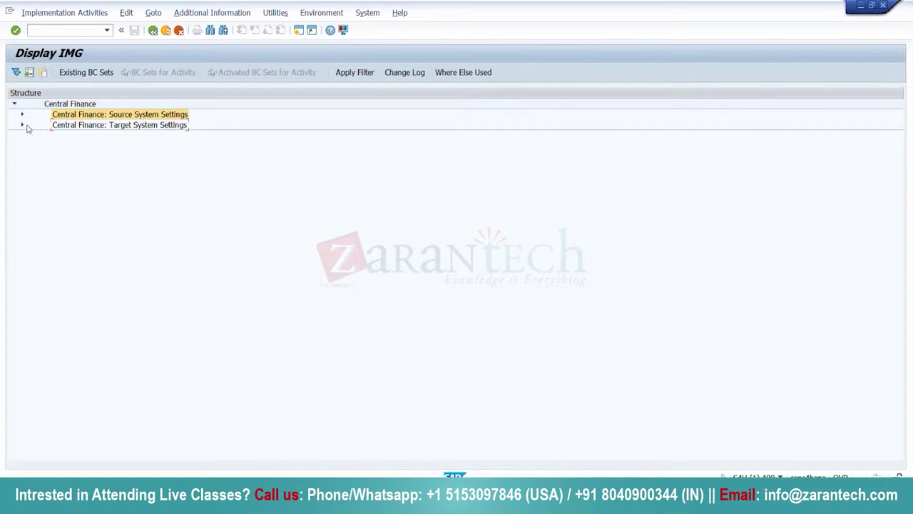
pyautogui.click(22, 125)
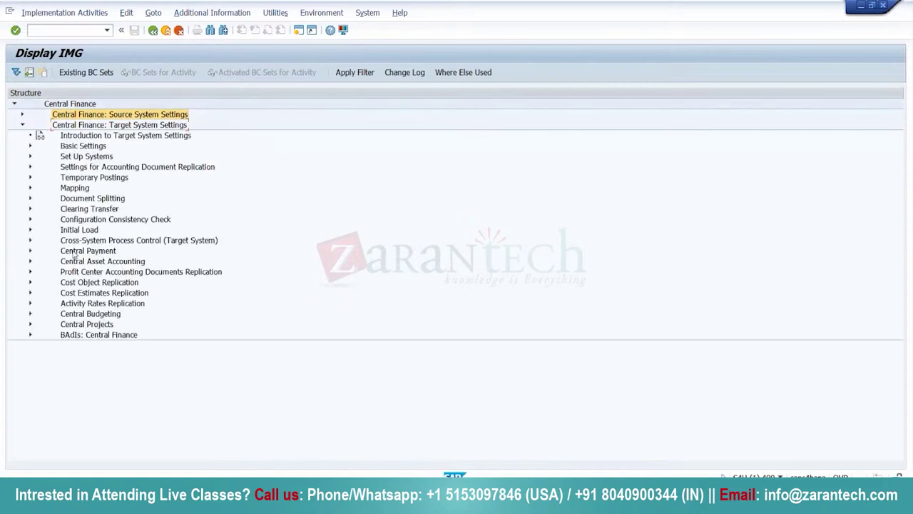
pyautogui.click(23, 125)
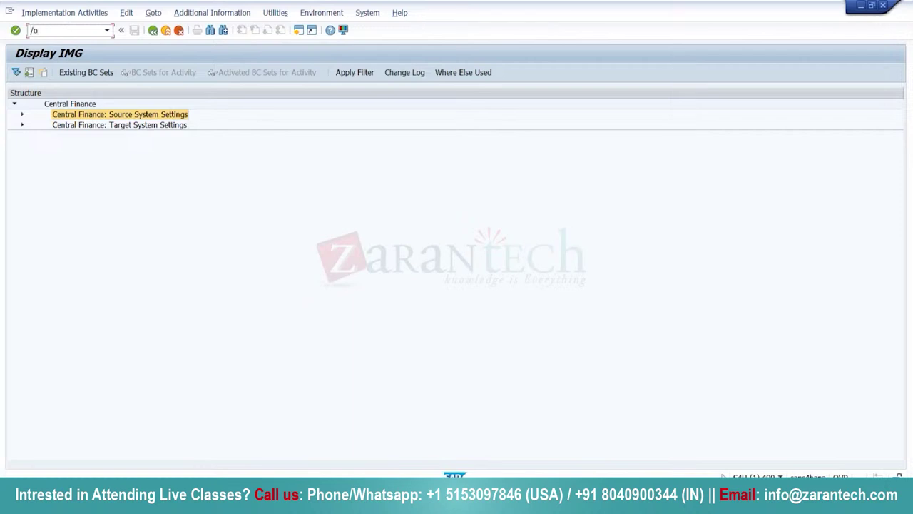
# Open SFW5 business function status, dismiss the errors, and keep INSURANCE as the set
pyautogui.write('sfw5')
pyautogui.press('Return')
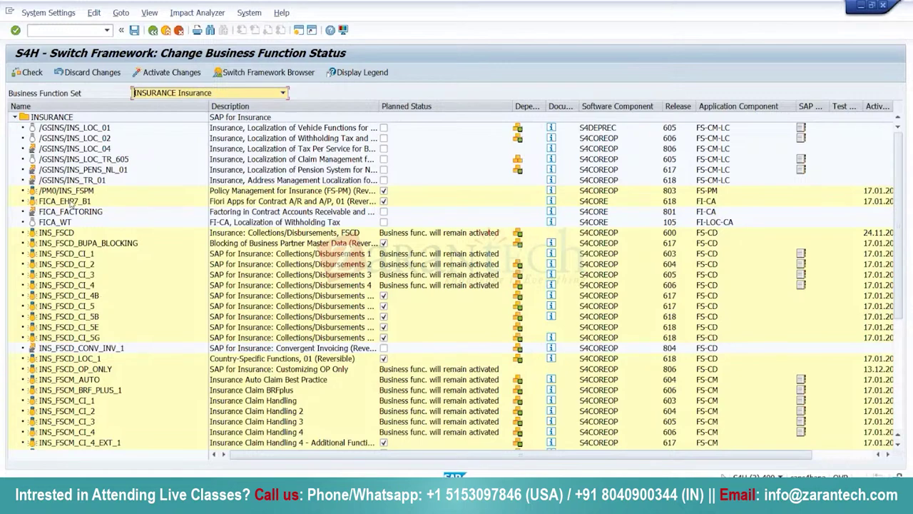
pyautogui.click(15, 117)
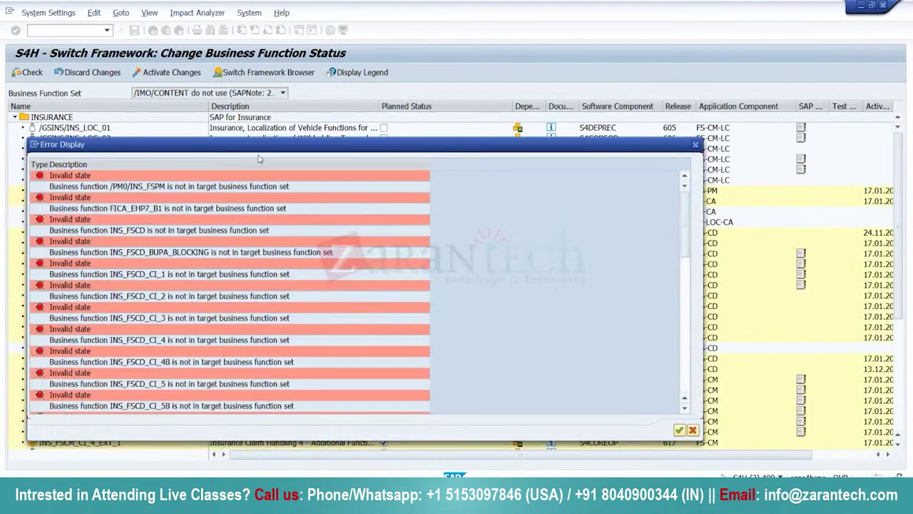
pyautogui.click(692, 431)
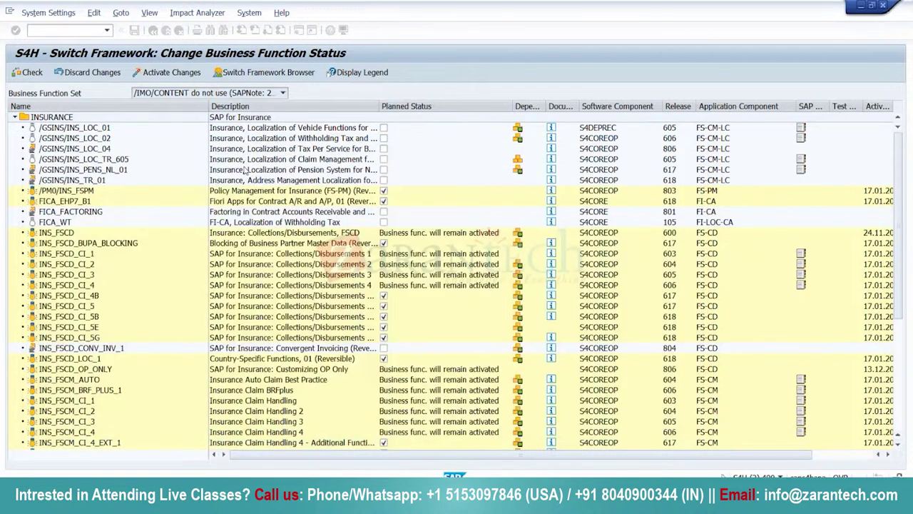
pyautogui.click(183, 96)
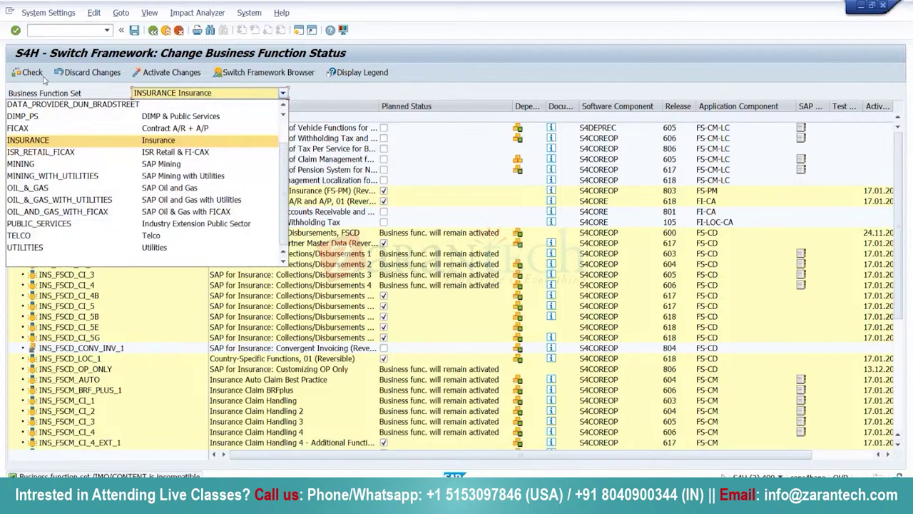
pyautogui.click(262, 78)
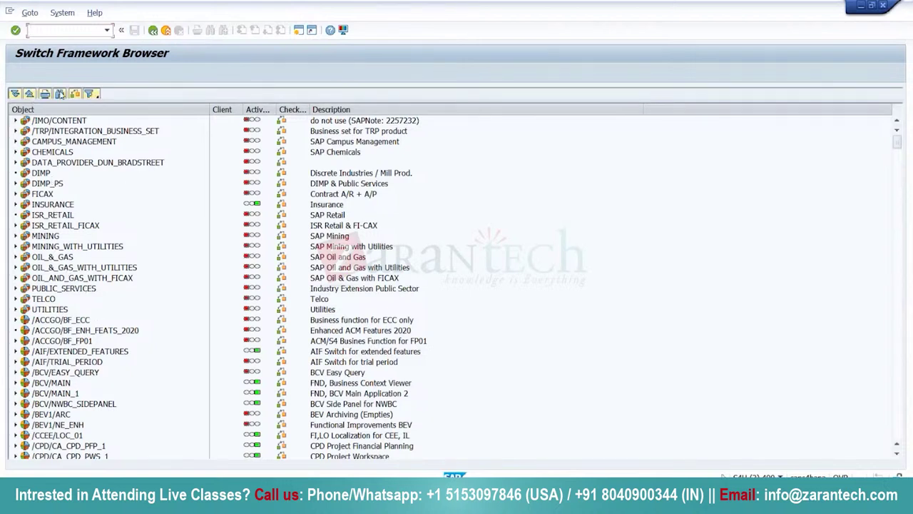
# Search for FINS_CFIN, dismiss the not-found message, and expand FINS_CFIN to list its switches
pyautogui.click(60, 93)
pyautogui.write('FINS_CFIN')
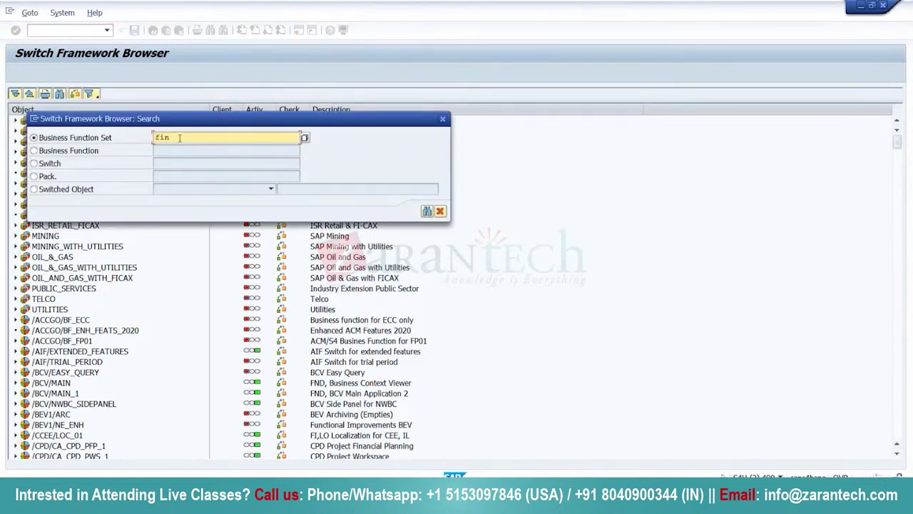
pyautogui.press('Return')
pyautogui.press('Return')
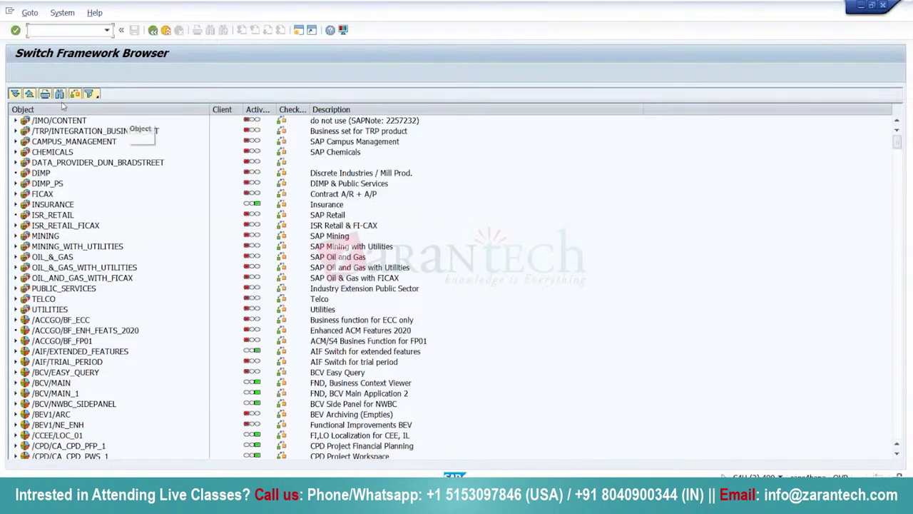
pyautogui.press('Return')
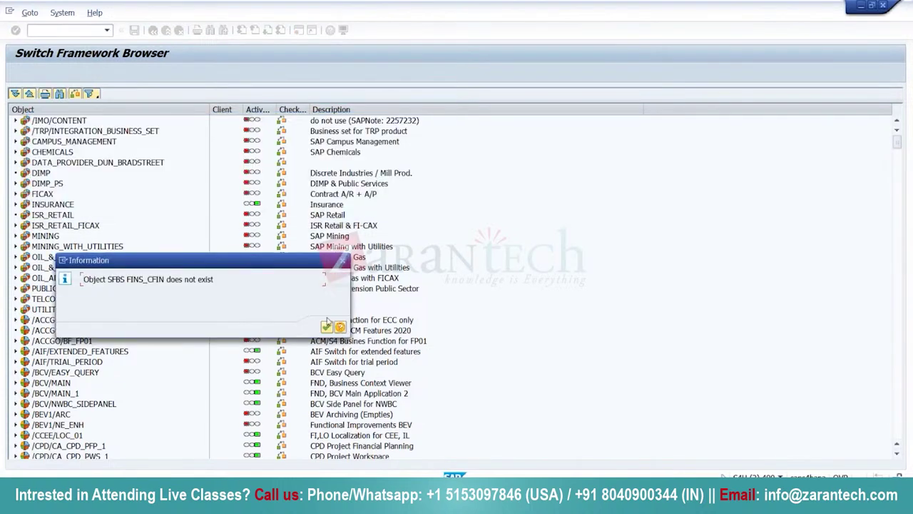
pyautogui.click(329, 325)
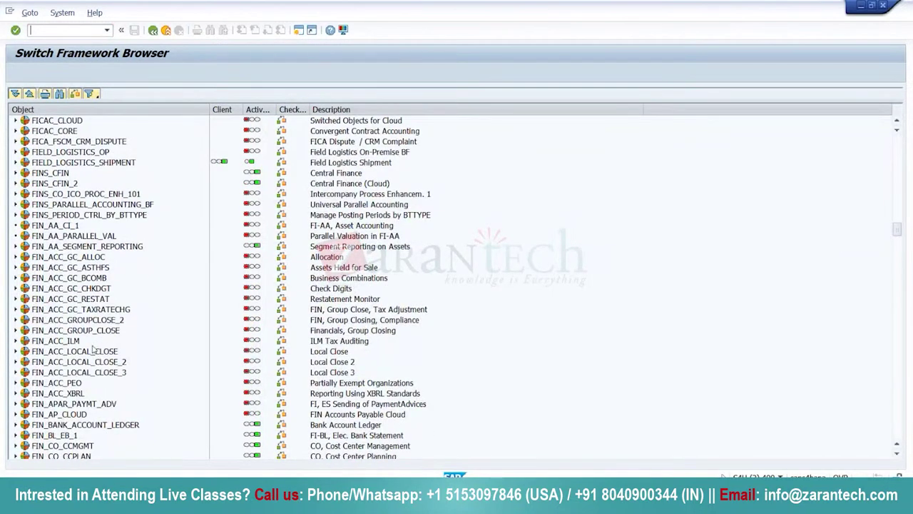
pyautogui.click(15, 173)
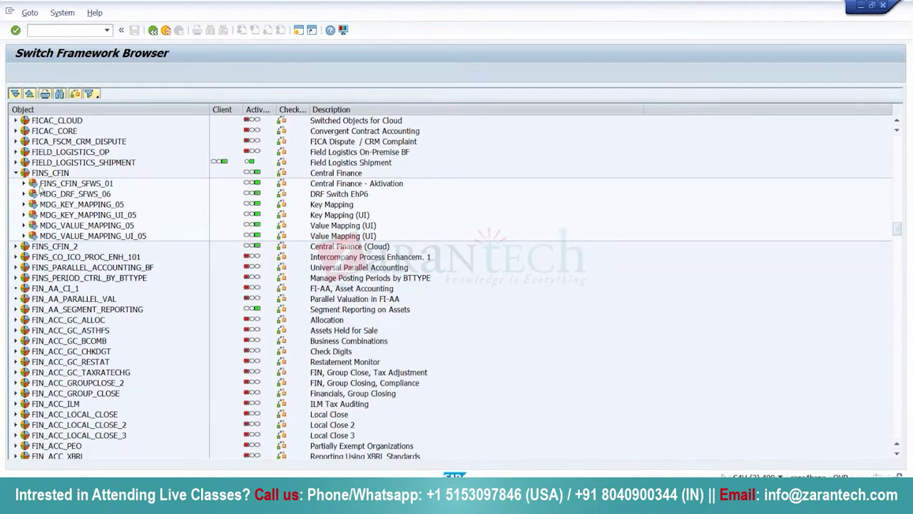
pyautogui.click(44, 175)
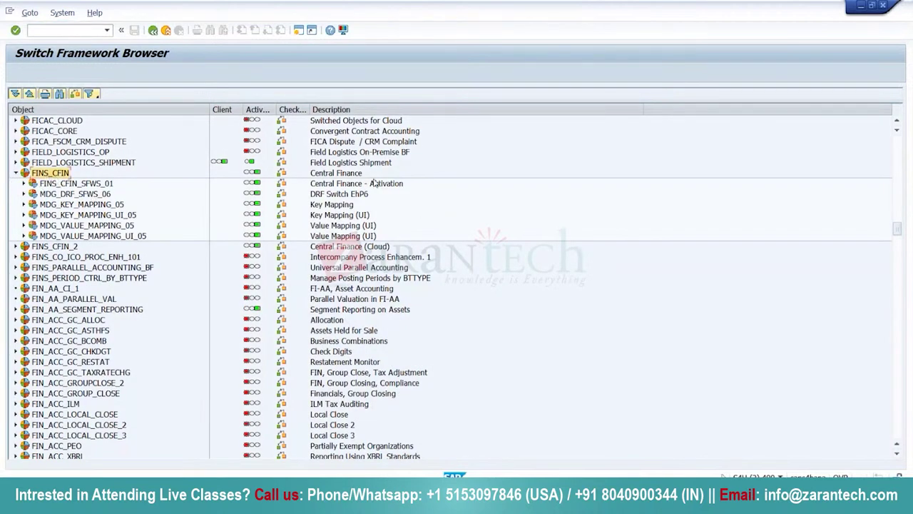
pyautogui.click(69, 247)
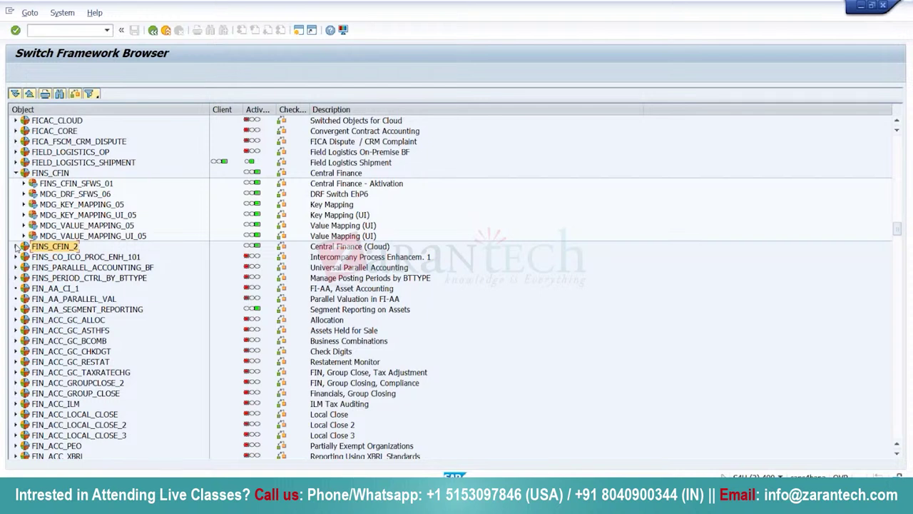
pyautogui.click(45, 174)
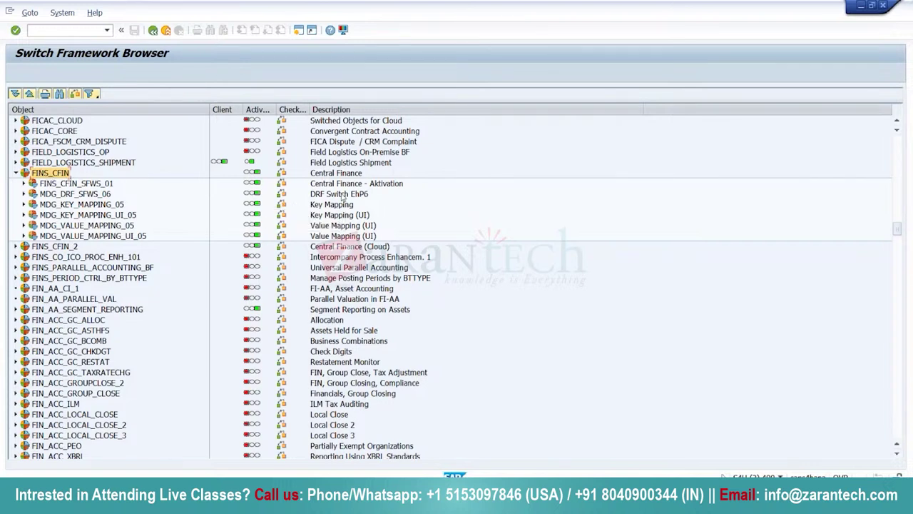
# Launch /ocfinimg in a new session, then expand and collapse FINS_CFIN_SFWS_01 and FINS_CFIN
pyautogui.click(342, 174)
pyautogui.click(47, 174)
pyautogui.click(58, 31)
pyautogui.write('/ocfinimg')
pyautogui.press('Return')
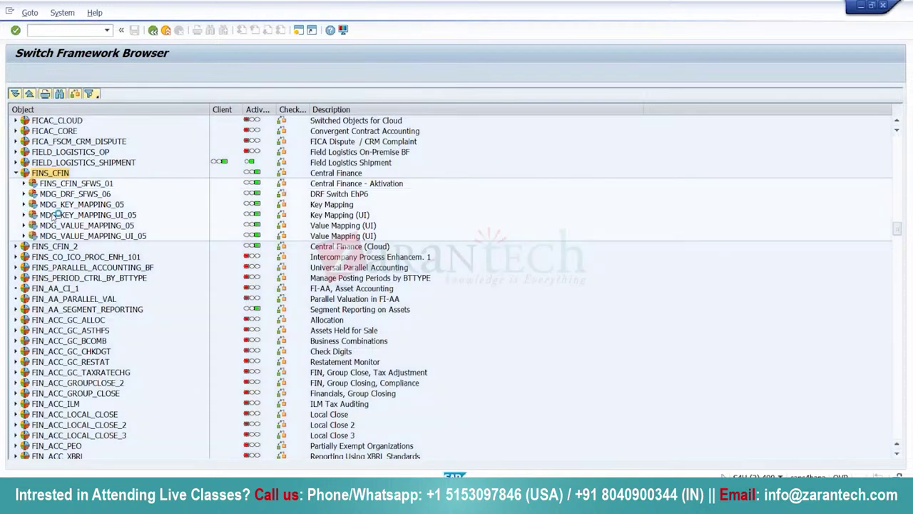
pyautogui.click(24, 183)
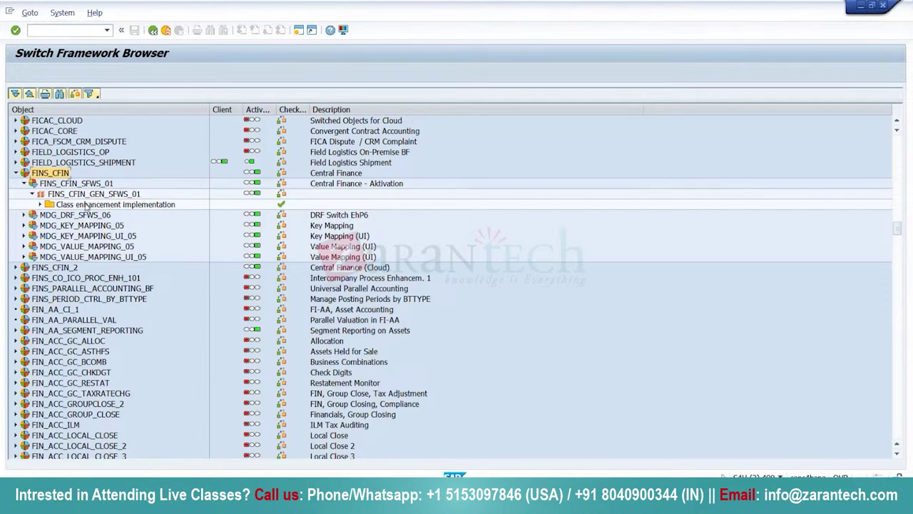
pyautogui.click(23, 183)
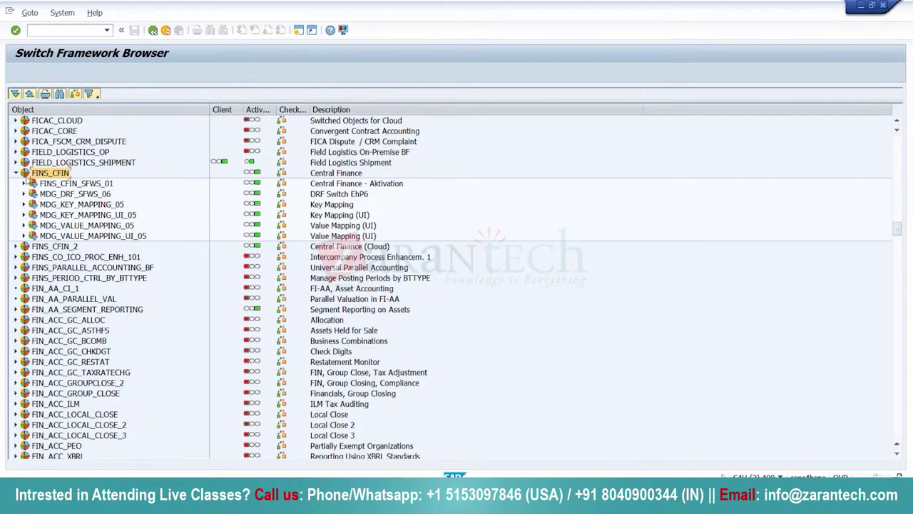
pyautogui.click(16, 174)
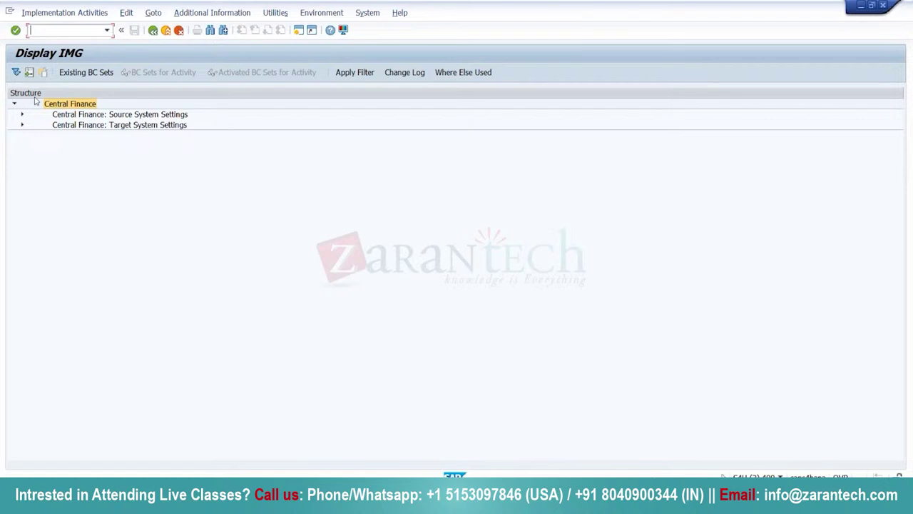
# Expand Target System Settings and its Basic Settings to show Activate Business Function and Configure Error Handling
pyautogui.click(22, 125)
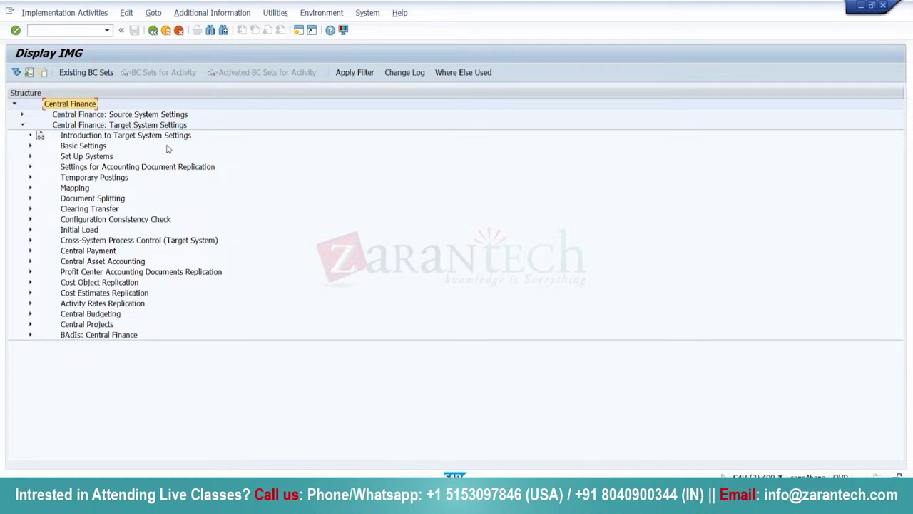
pyautogui.click(148, 117)
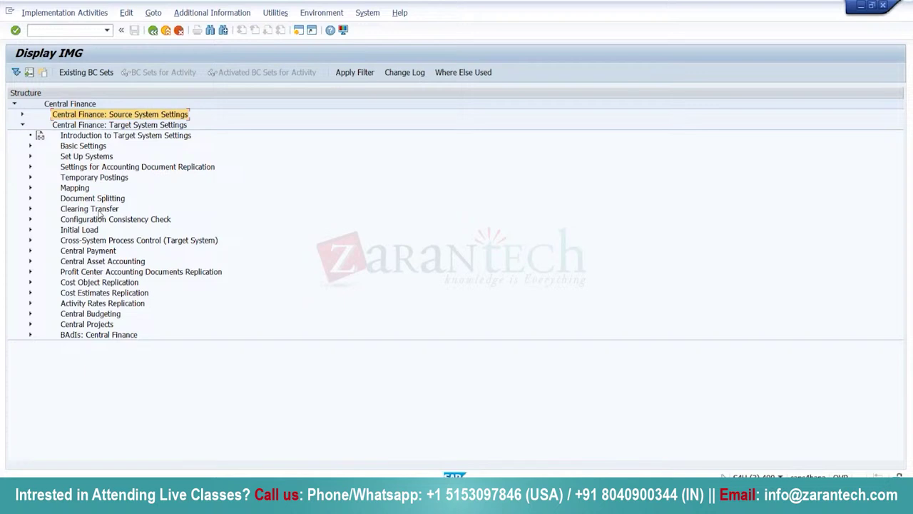
pyautogui.click(30, 147)
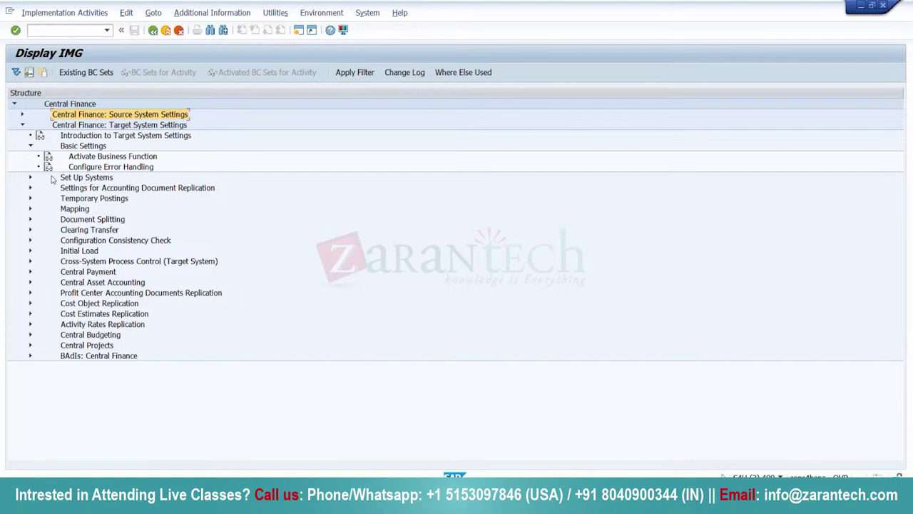
# Follow the Activate Business Function documentation to the business function status screen
pyautogui.click(50, 158)
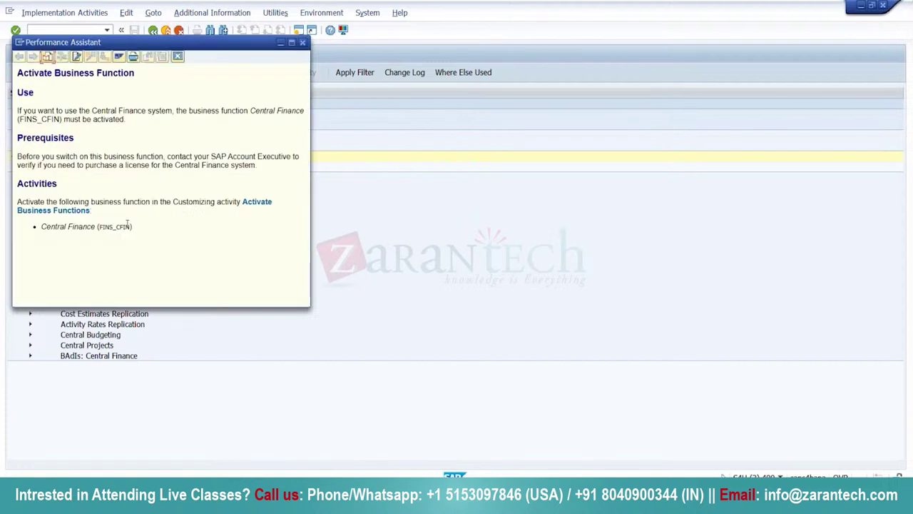
pyautogui.click(250, 209)
pyautogui.doubleClick(233, 178)
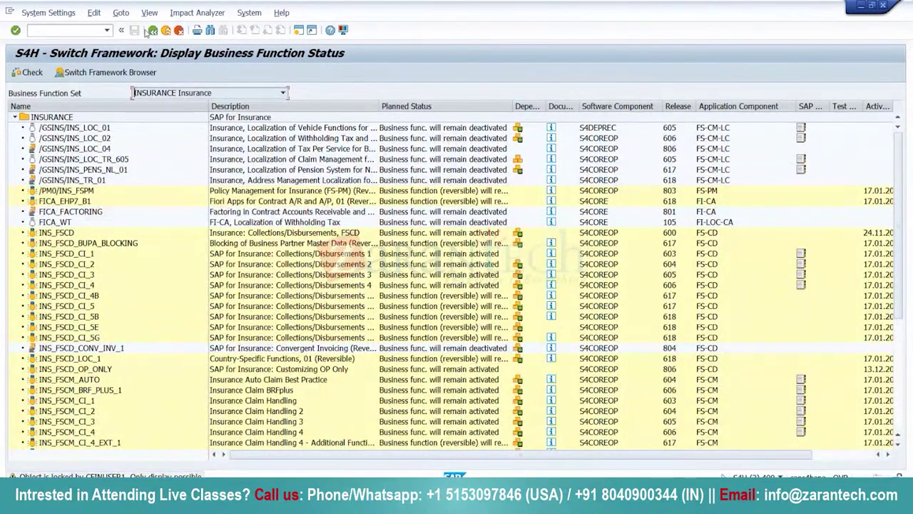
# Go back and open the Configure Error Handling documentation
pyautogui.click(152, 31)
pyautogui.click(153, 30)
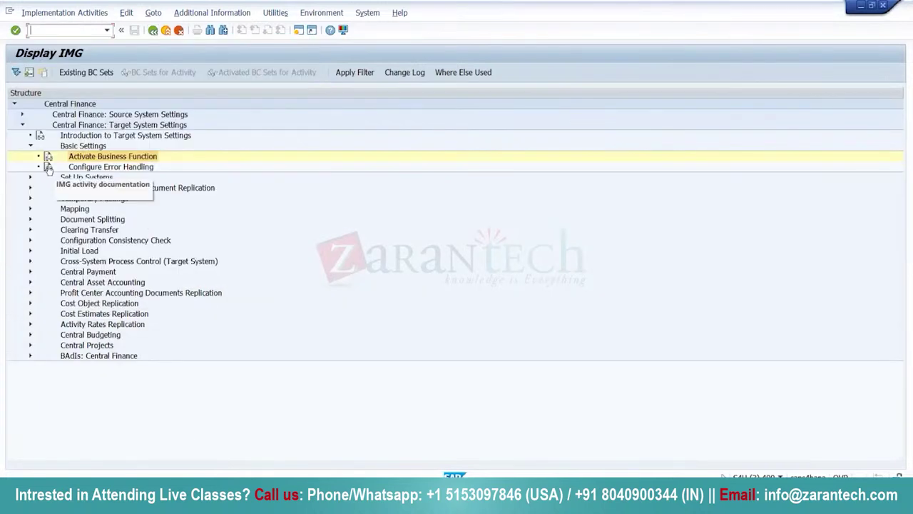
pyautogui.click(48, 167)
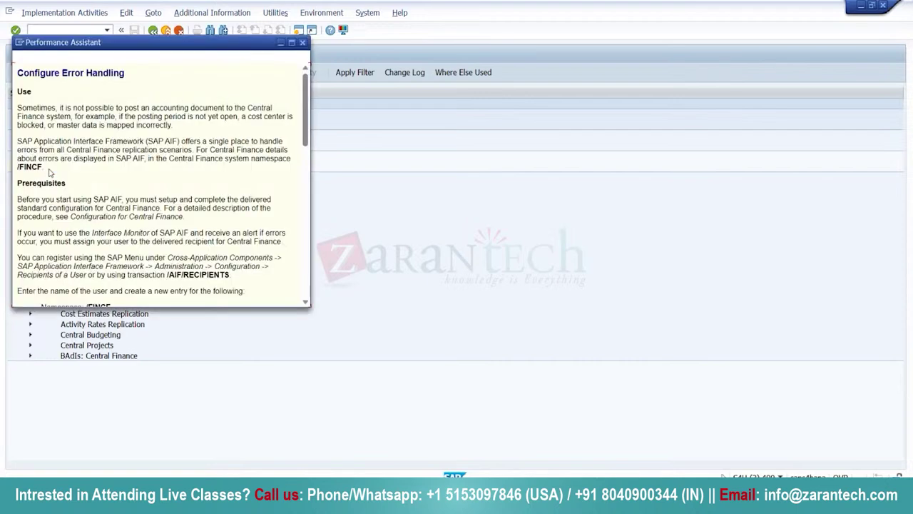
# Read through and close the error handling documentation, then leave the IMG for the main menu
pyautogui.scroll(-3, 102, 182)
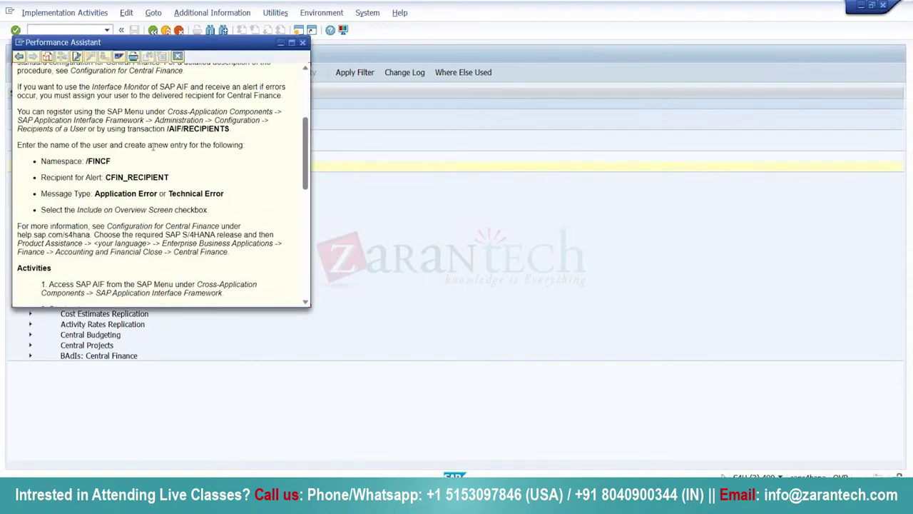
pyautogui.scroll(-1, 152, 234)
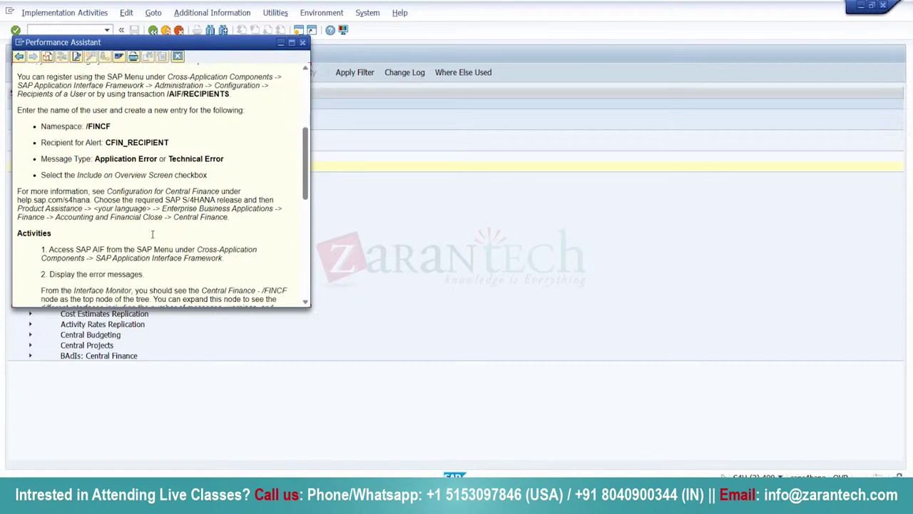
pyautogui.scroll(-1, 152, 234)
pyautogui.click(302, 42)
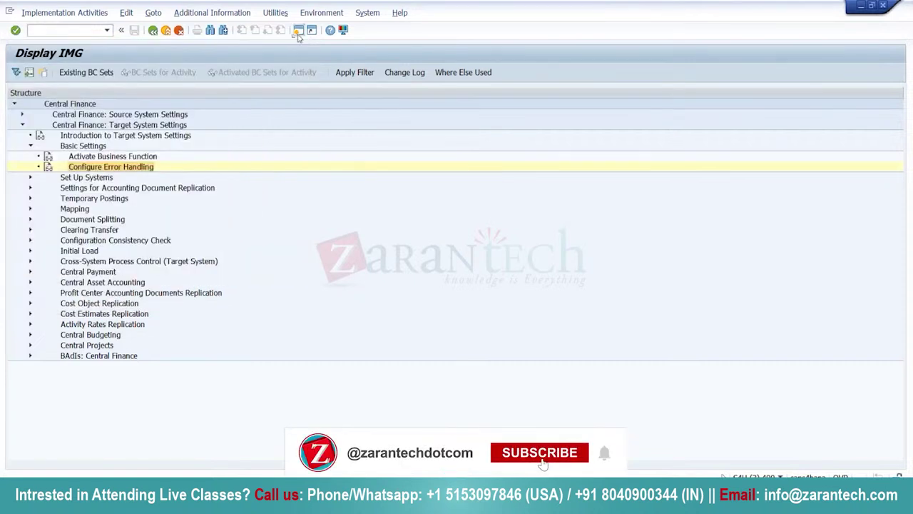
pyautogui.press('F3')
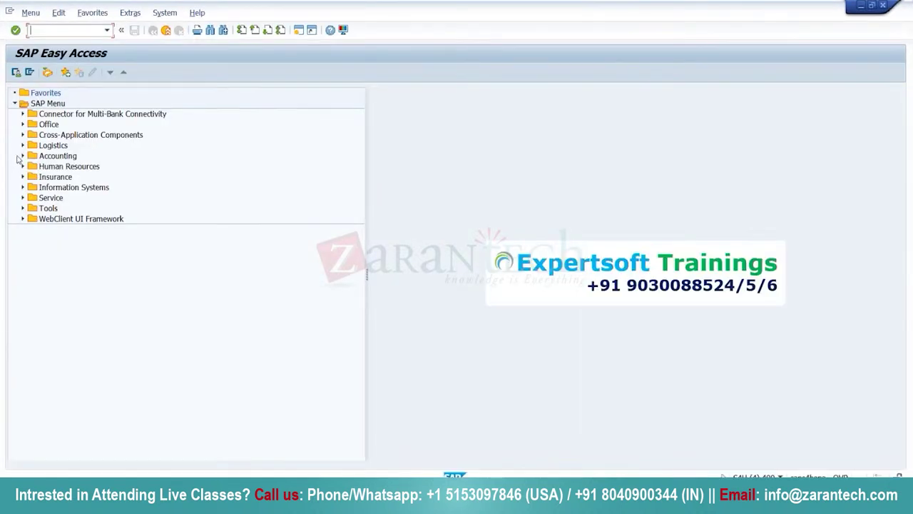
pyautogui.click(22, 156)
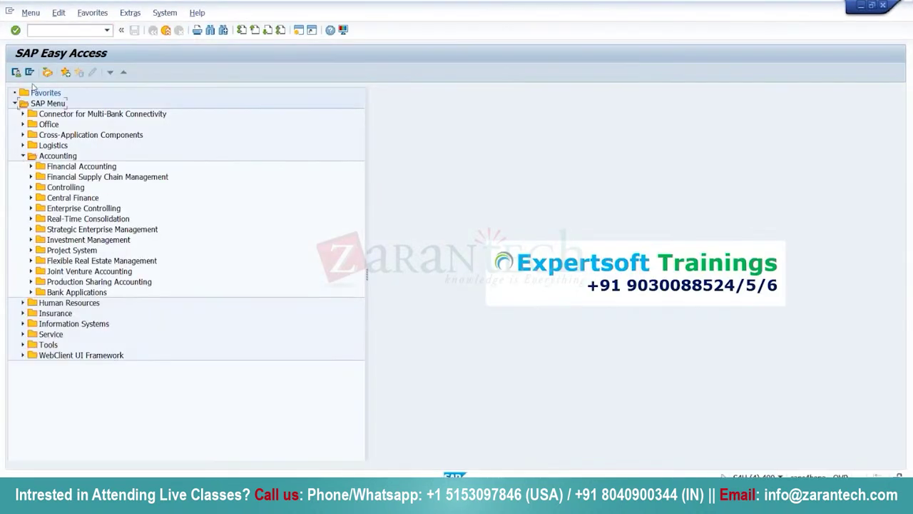
# Run /ncfin, start FINS_CFIN_AIF_IFMON from Error Handling and expand Central Finance - /FINCF
pyautogui.click(51, 32)
pyautogui.write('/ncfin')
pyautogui.press('Return')
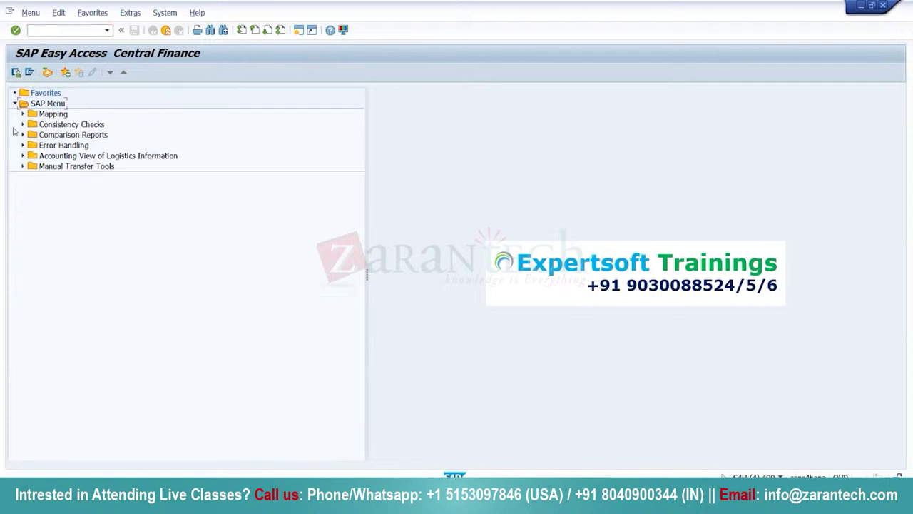
pyautogui.click(23, 145)
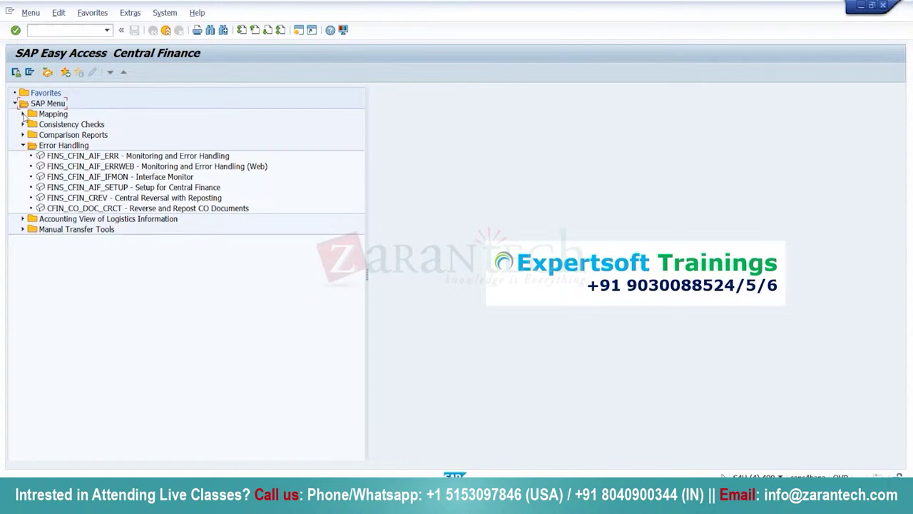
pyautogui.doubleClick(80, 165)
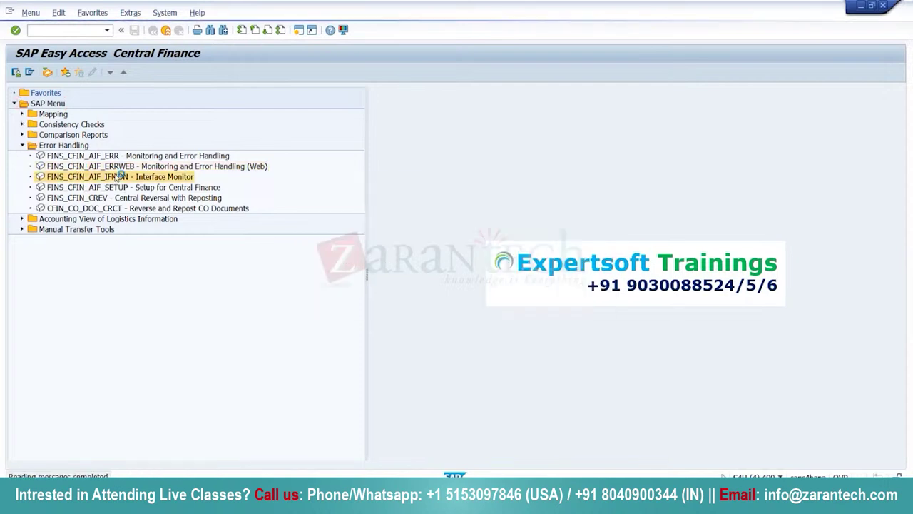
pyautogui.click(276, 122)
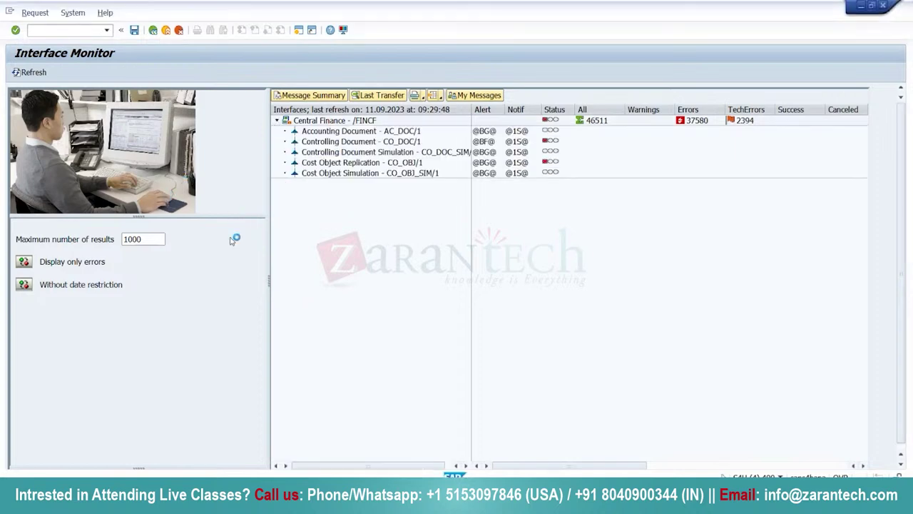
# Back out to the IMG, then relaunch FINS_CFIN_AIF_IFMON and re-expand /FINCF's interface rows
pyautogui.press('F3')
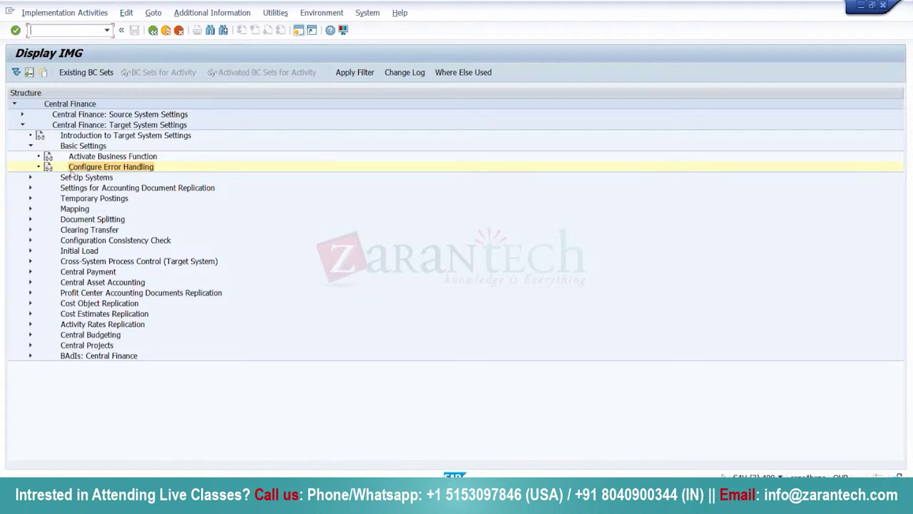
pyautogui.hotkey('alt', 'Tab')
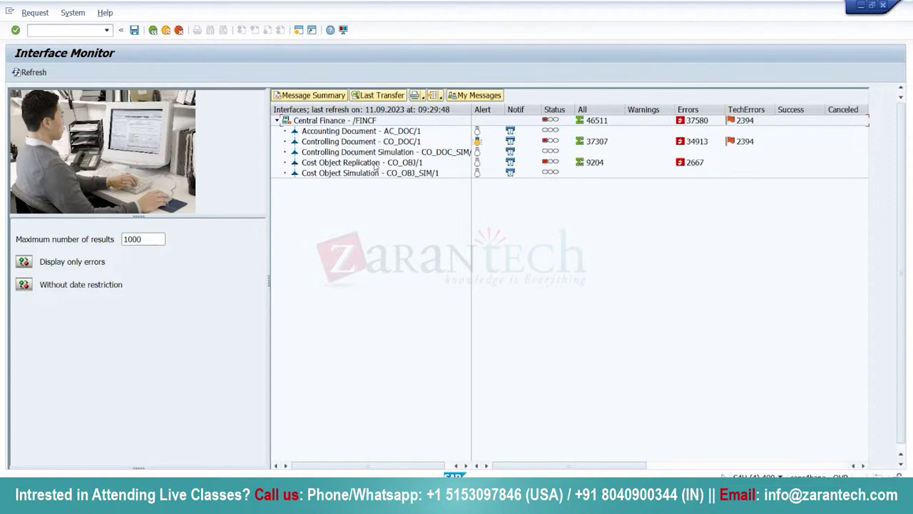
pyautogui.click(154, 32)
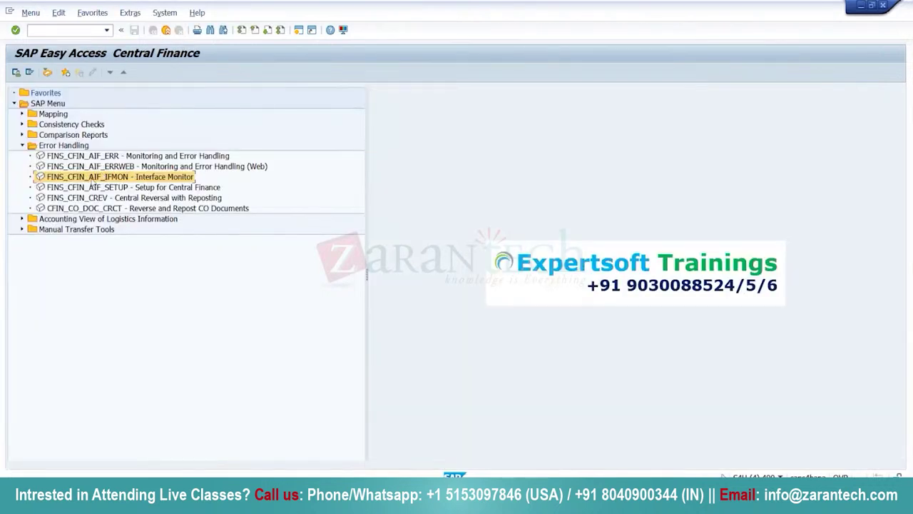
pyautogui.doubleClick(95, 177)
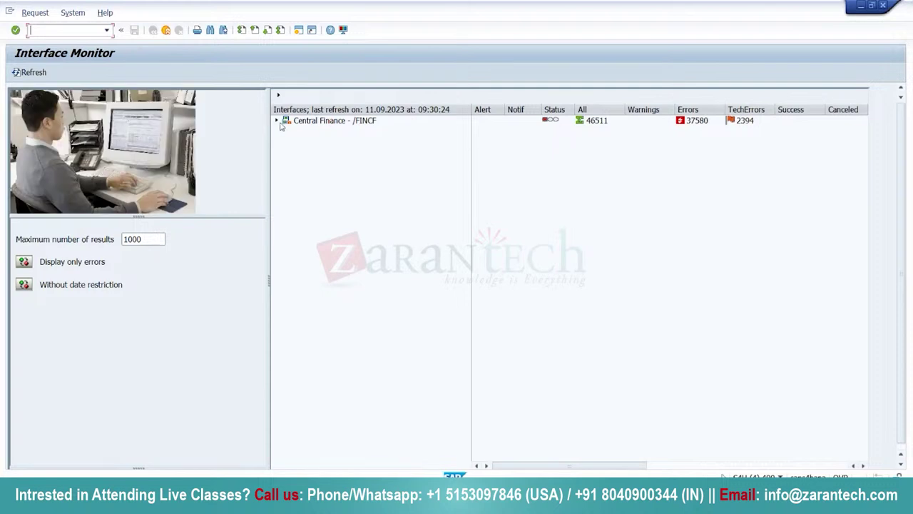
pyautogui.click(277, 120)
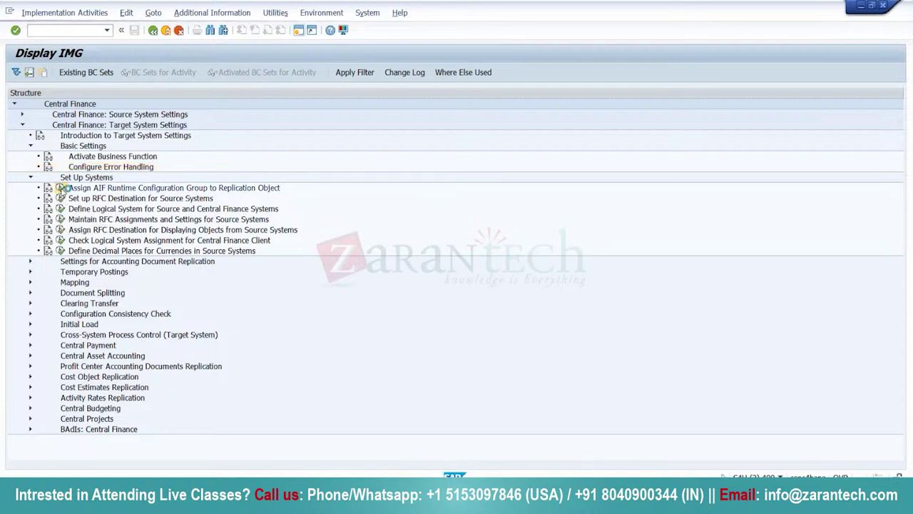
# Run Assign AIF Runtime Configuration Group to Replication Object and inspect its /FINCF and CF1 entries
pyautogui.click(60, 187)
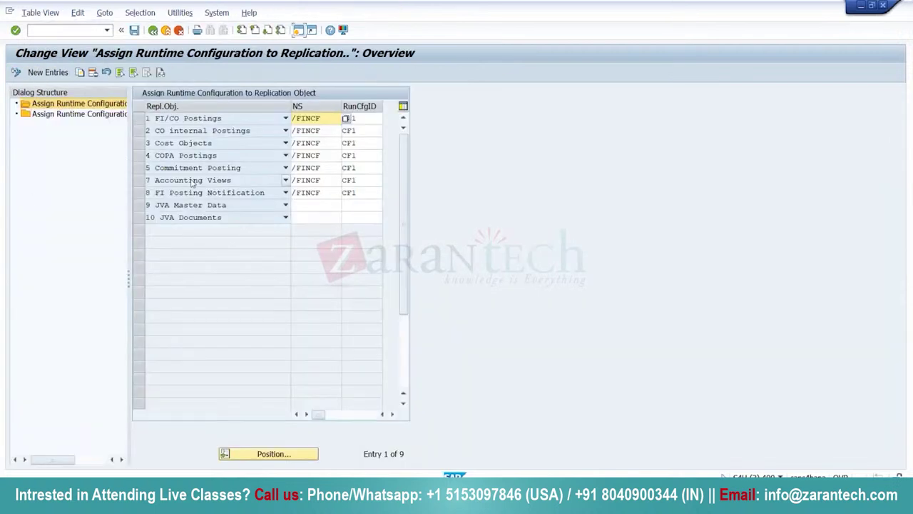
pyautogui.click(314, 194)
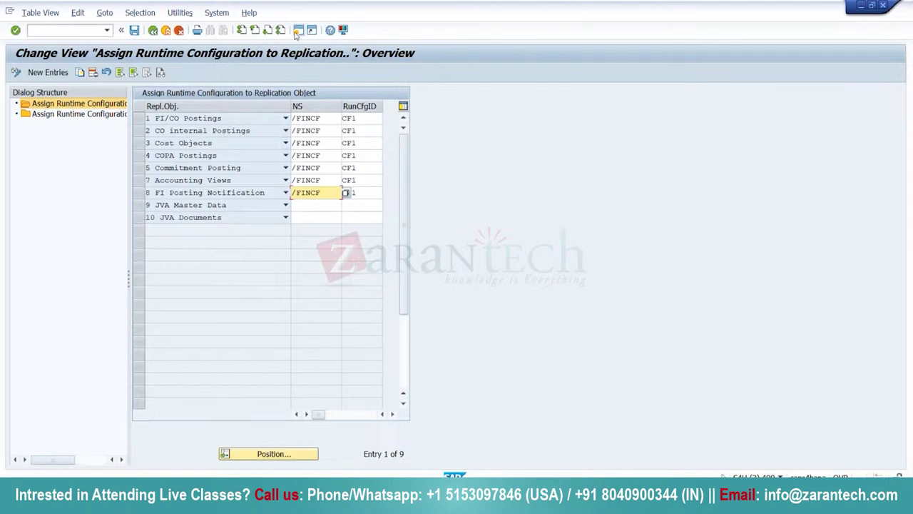
pyautogui.moveTo(434, 475)
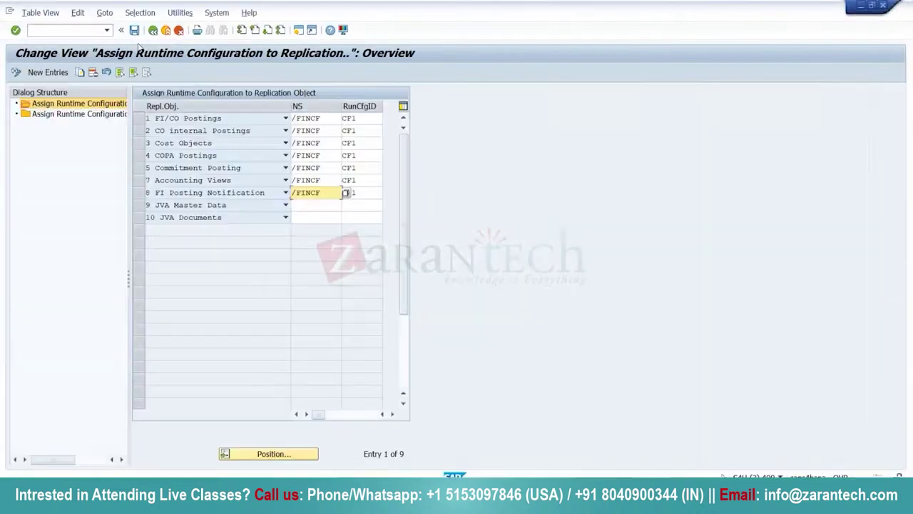
pyautogui.hotkey('alt', 'Tab')
pyautogui.click(153, 31)
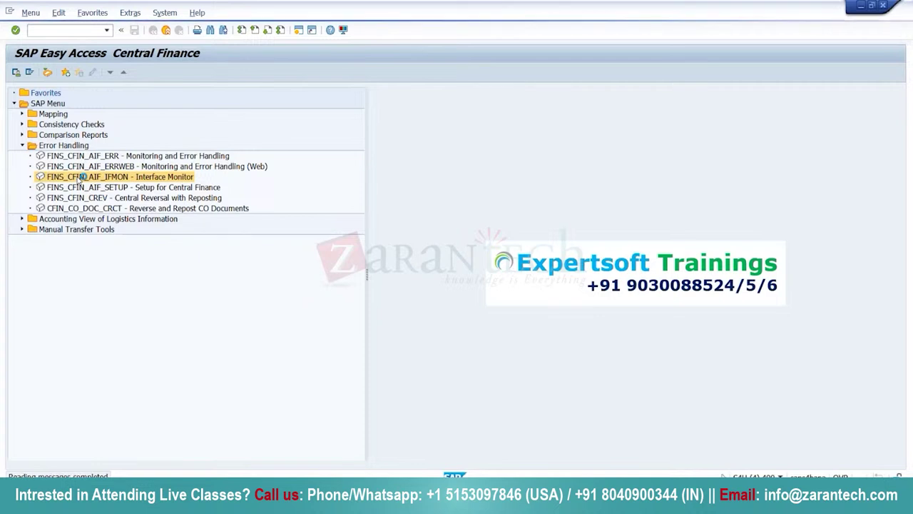
# Relaunch the Interface Monitor, widen the interface column and select Central Finance - /FINCF
pyautogui.doubleClick(80, 177)
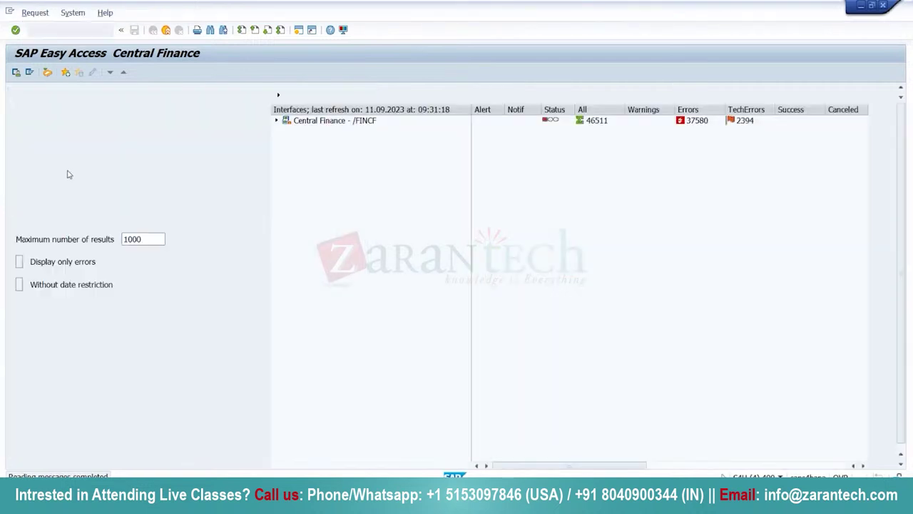
pyautogui.click(277, 120)
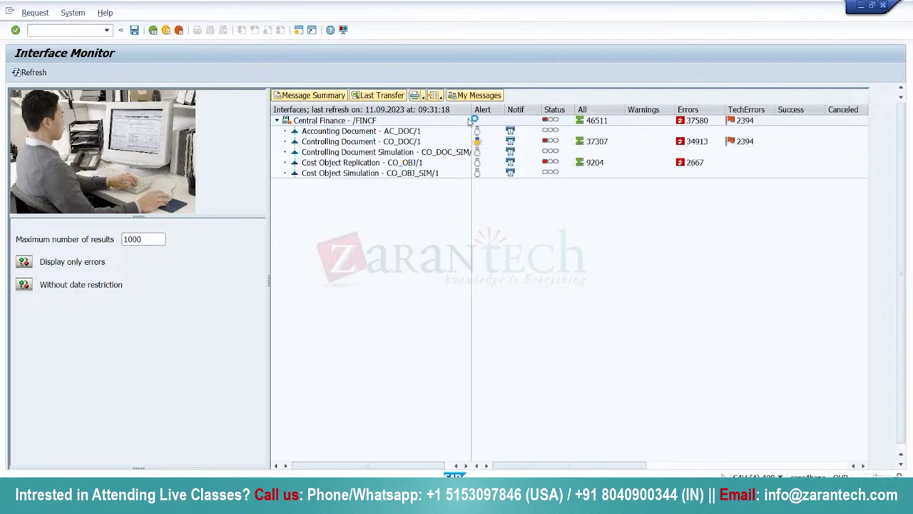
pyautogui.moveTo(472, 109); pyautogui.dragTo(477, 109)
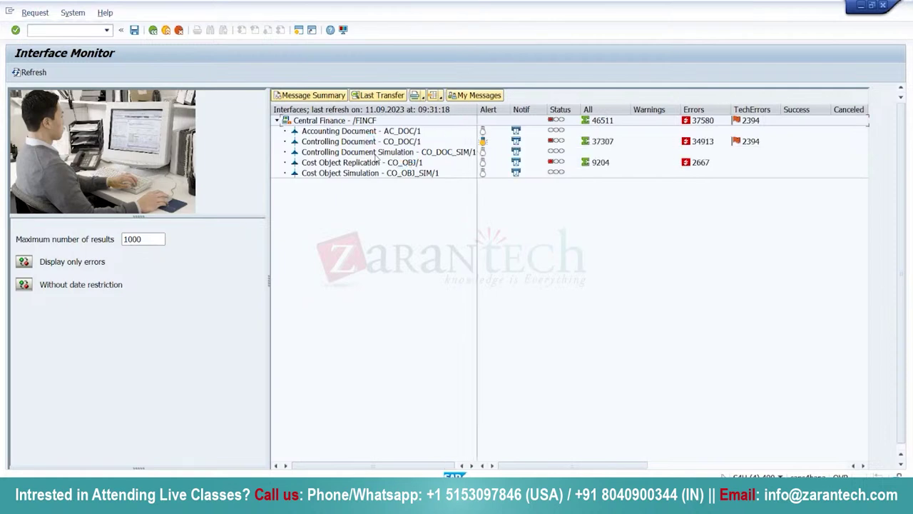
pyautogui.click(355, 123)
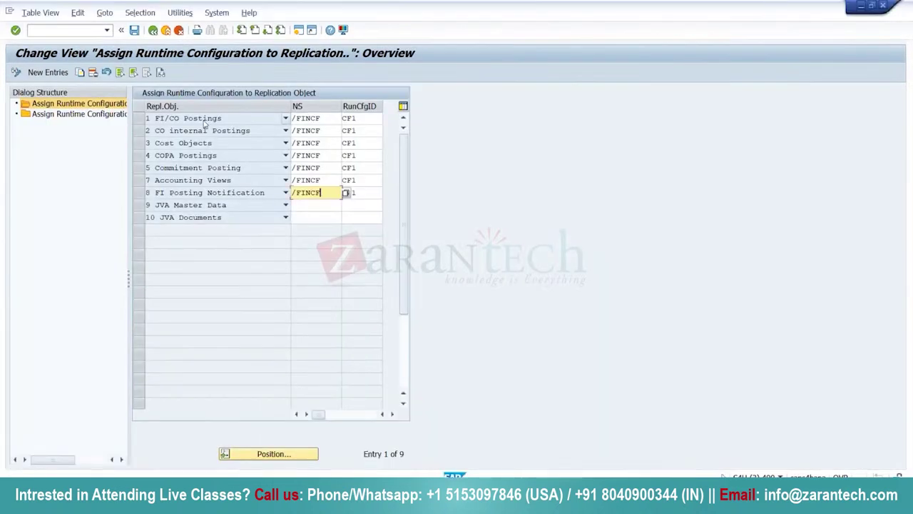
# Inspect the namespaces of FI/CO Postings and CO internal Postings via the AIF namespace list, unchanged
pyautogui.click(325, 118)
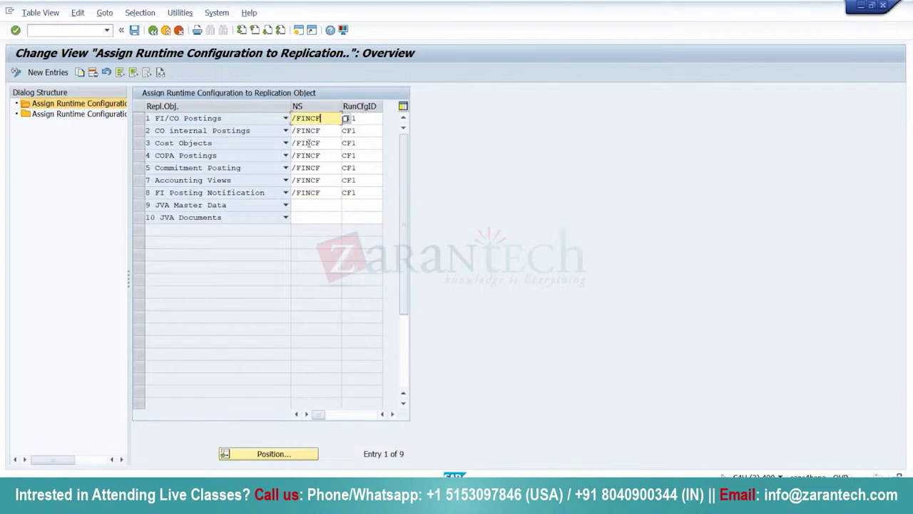
pyautogui.click(325, 130)
pyautogui.click(346, 131)
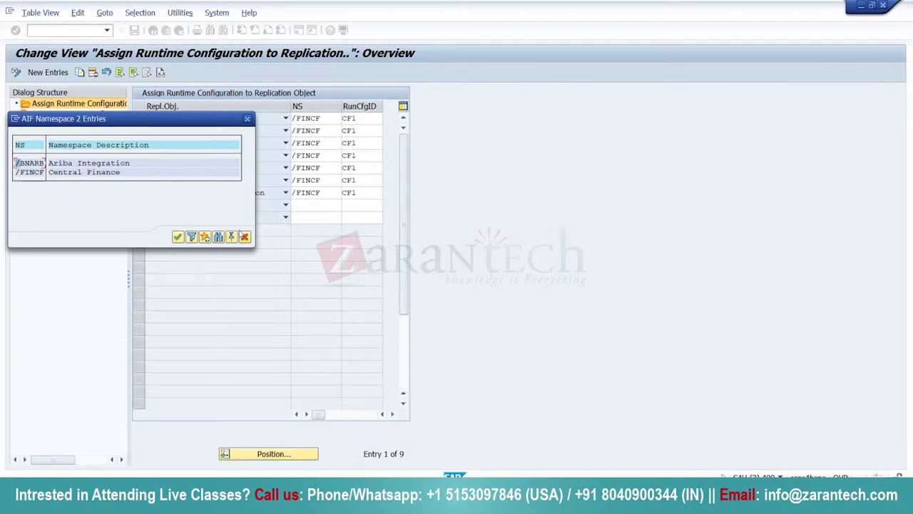
pyautogui.click(244, 237)
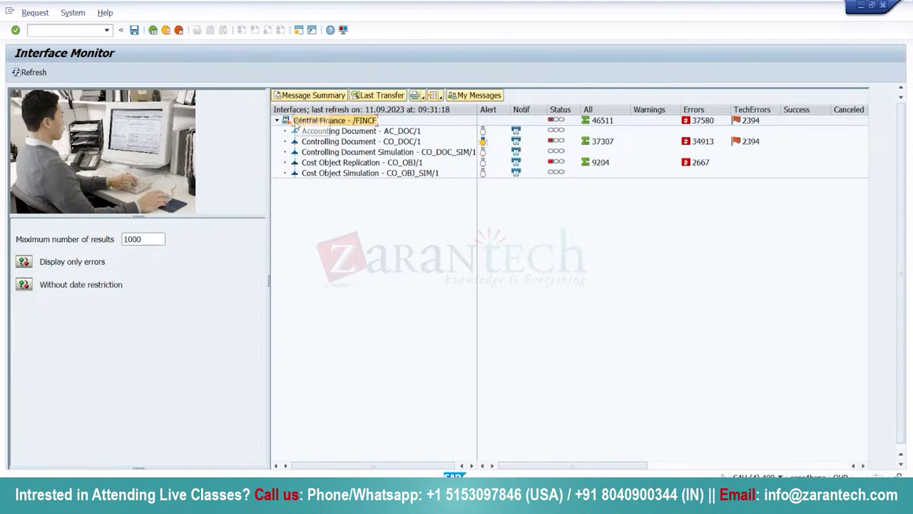
# Select AC_DOC/1, exit the Interface Monitor and highlight the Monitoring and Error Handling transaction
pyautogui.click(336, 132)
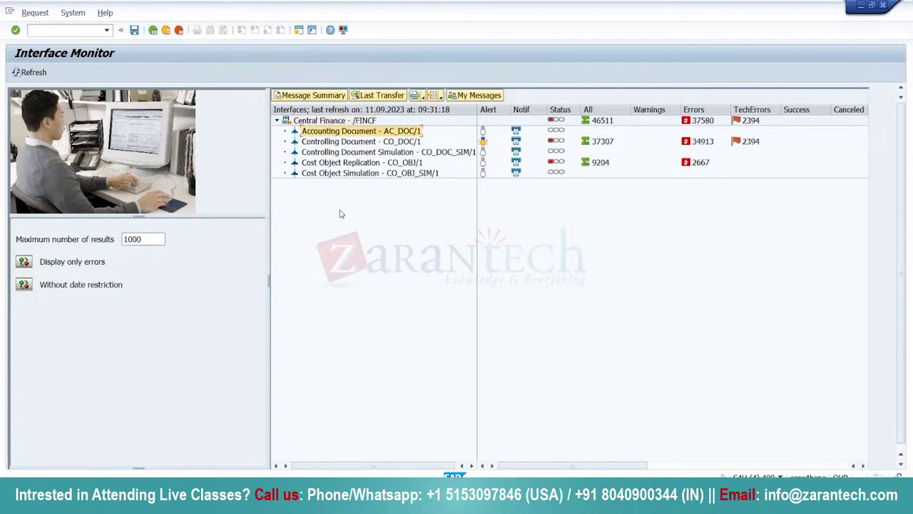
pyautogui.click(153, 30)
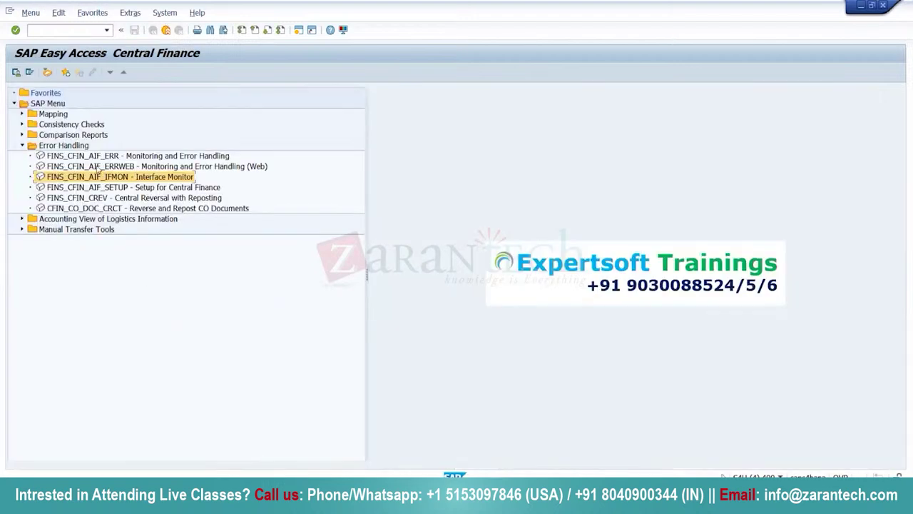
pyautogui.click(98, 167)
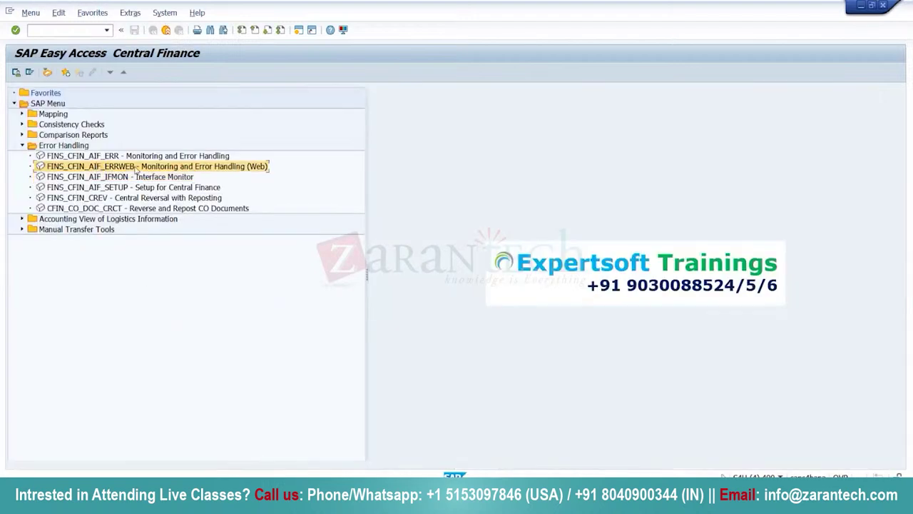
# Start FINS_CFIN_AIF_ERR and expand the /FINCF AC_DOC interface in the interface picker
pyautogui.doubleClick(121, 157)
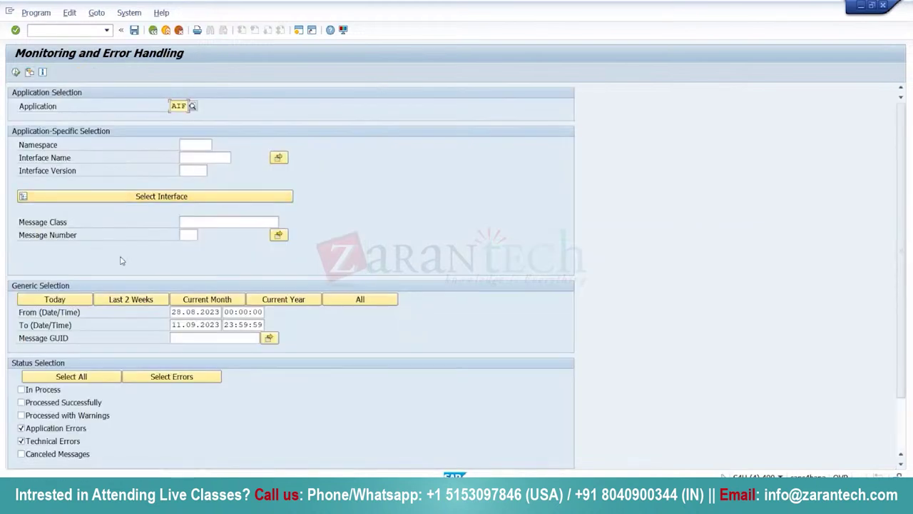
pyautogui.click(170, 194)
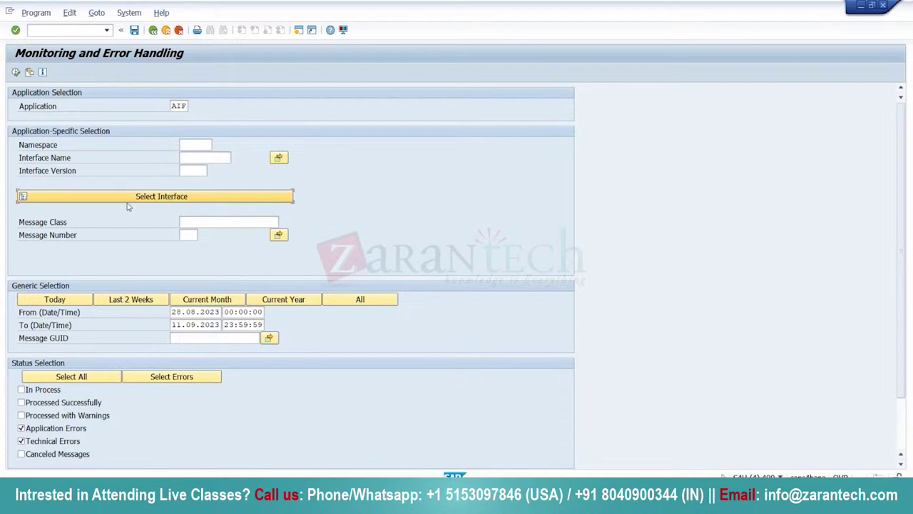
pyautogui.click(298, 124)
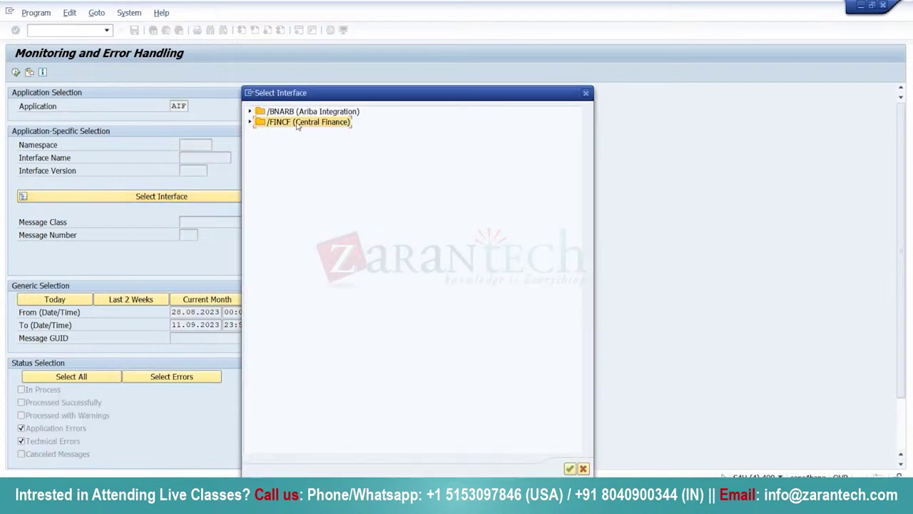
pyautogui.click(251, 123)
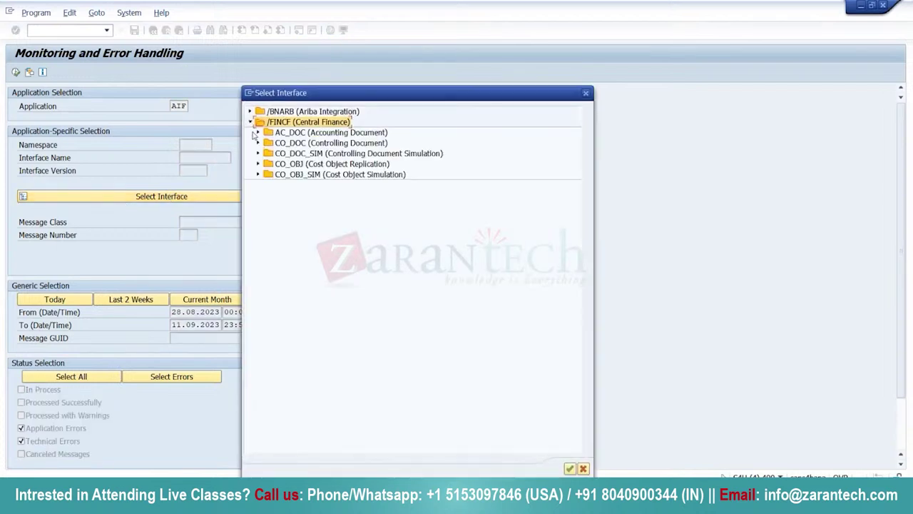
pyautogui.click(257, 133)
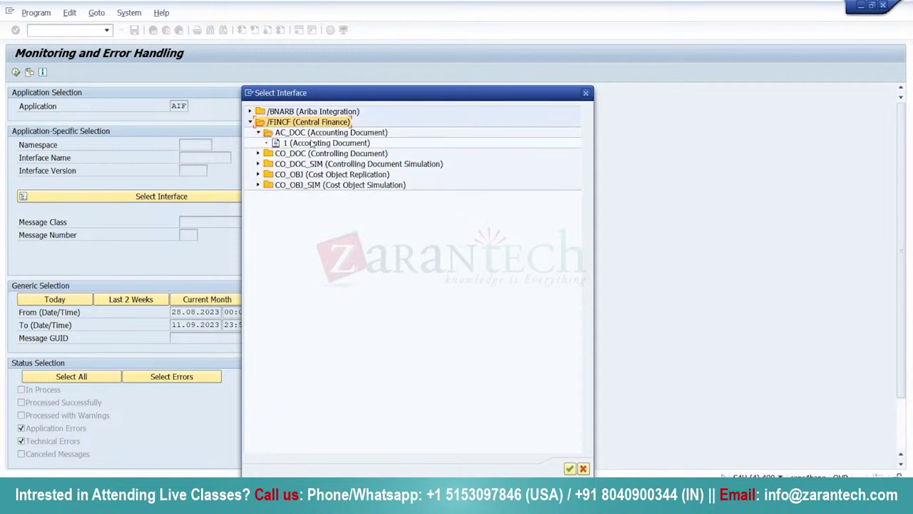
# Switch to the CFIN training notes document in the browser
pyautogui.click(287, 503)
pyautogui.click(247, 10)
pyautogui.scroll(10, 308, 305)
# Mark the '2- FICO posting -' line in the notes, then choose AC_DOC version 1 in SAP
pyautogui.scroll(5, 308, 306)
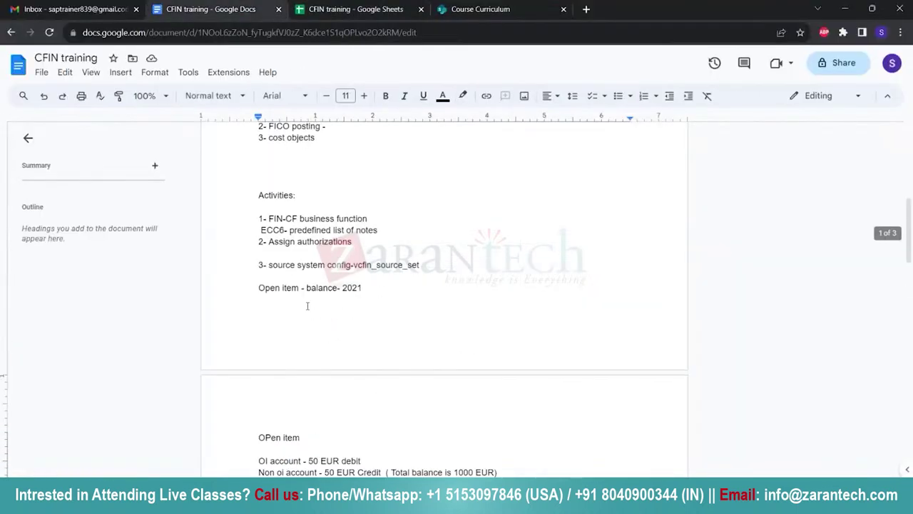
pyautogui.scroll(-3, 334, 271)
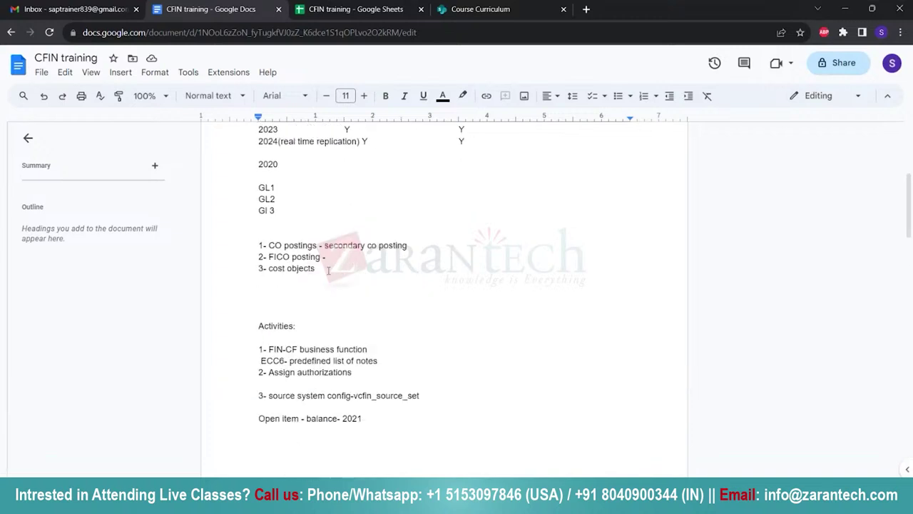
pyautogui.moveTo(325, 259); pyautogui.dragTo(258, 261)
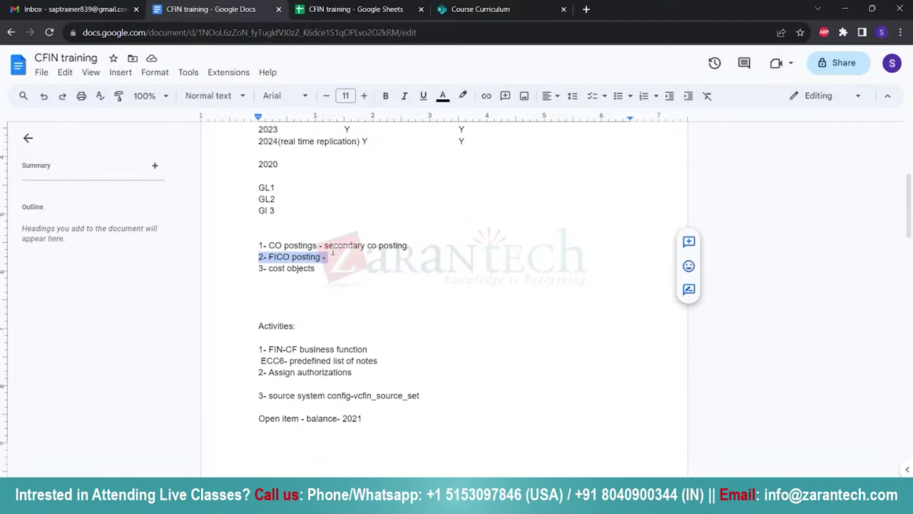
pyautogui.hotkey('alt', 'Tab')
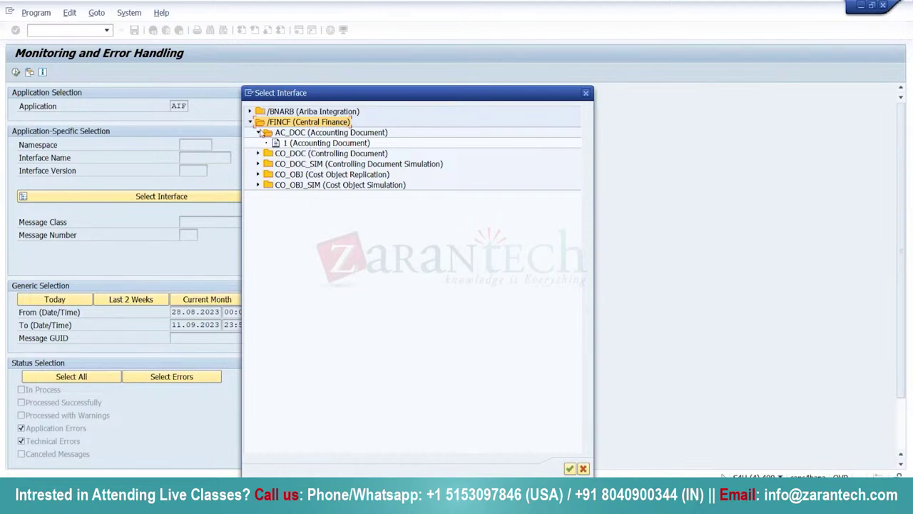
pyautogui.doubleClick(308, 146)
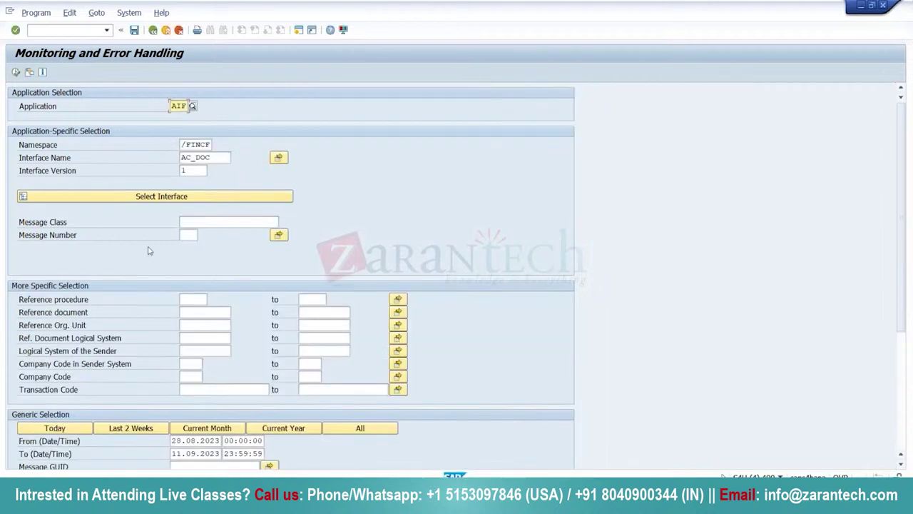
# Select all message statuses and execute, listing /FINCF/AC_DOC/1 Accounting Document with 0 messages
pyautogui.scroll(-3, 141, 297)
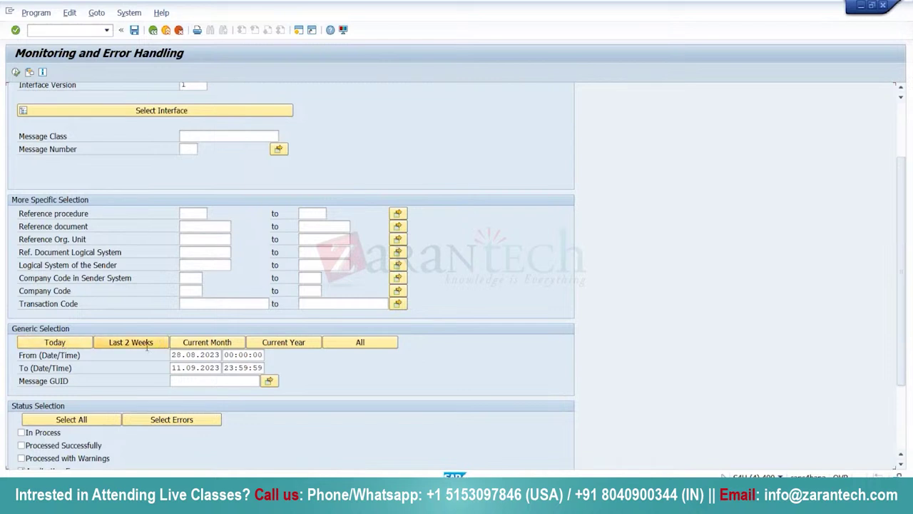
pyautogui.scroll(-2, 147, 346)
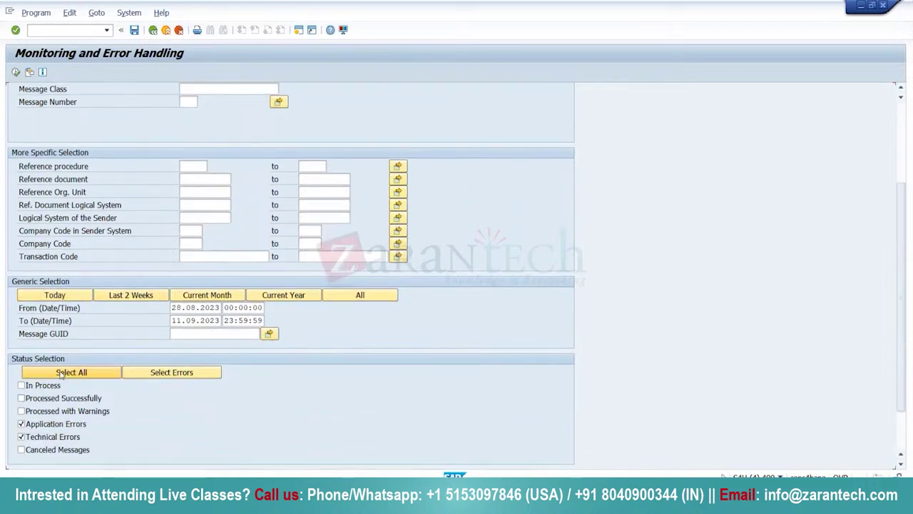
pyautogui.click(61, 372)
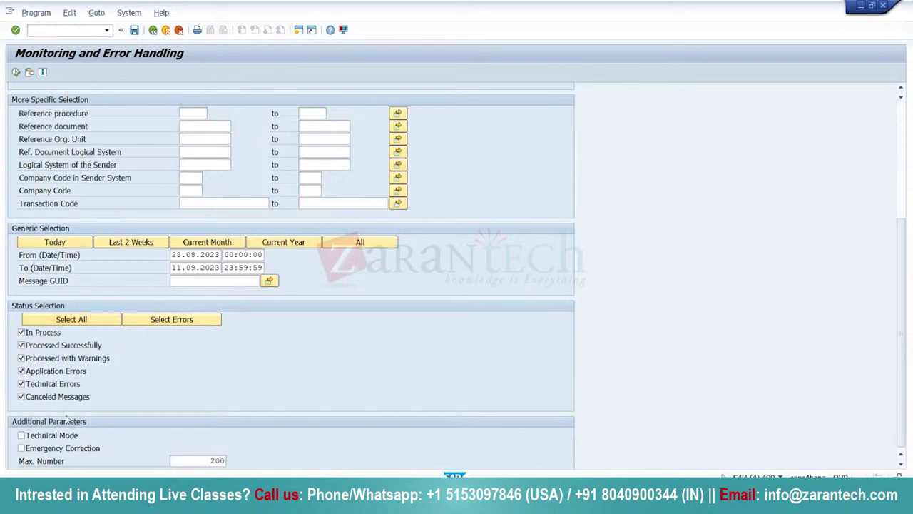
pyautogui.scroll(4, 298, 333)
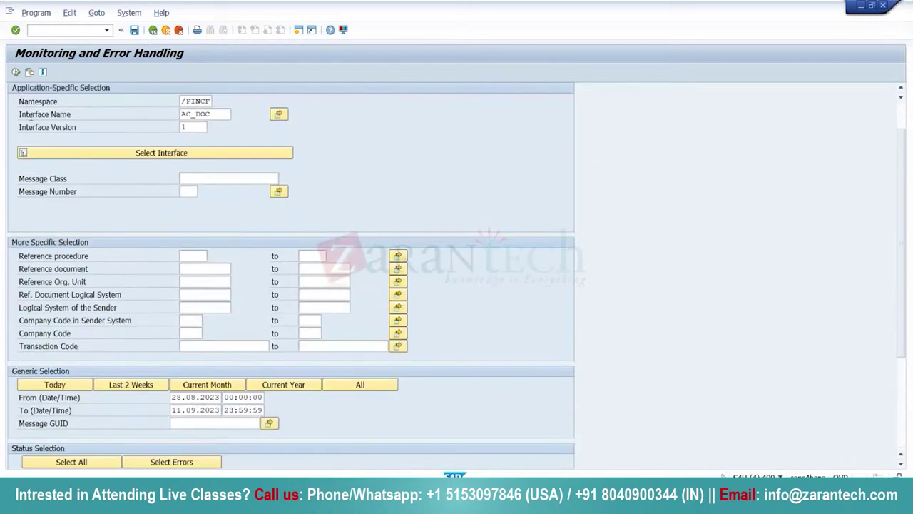
pyautogui.click(15, 72)
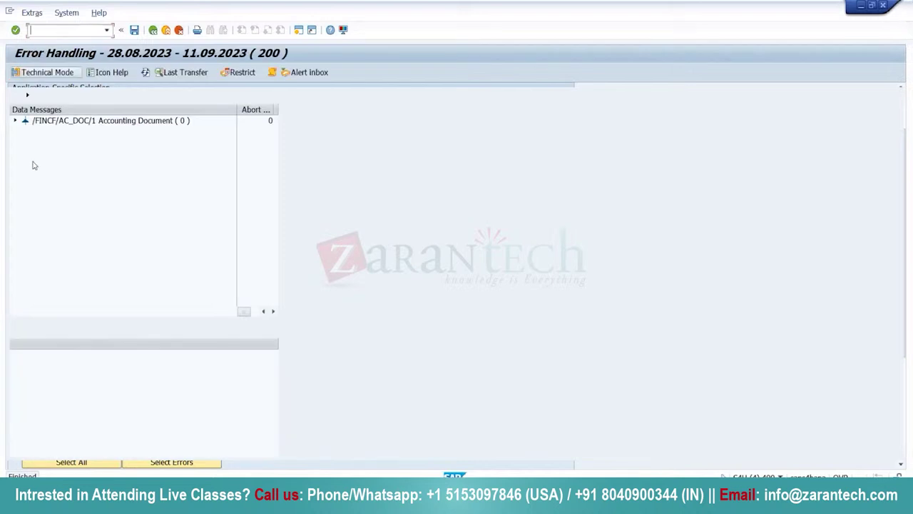
# Return to the /FINCF AC_DOC version 1 selection screen and check the Cost Objects namespace in the runtime configuration
pyautogui.click(154, 31)
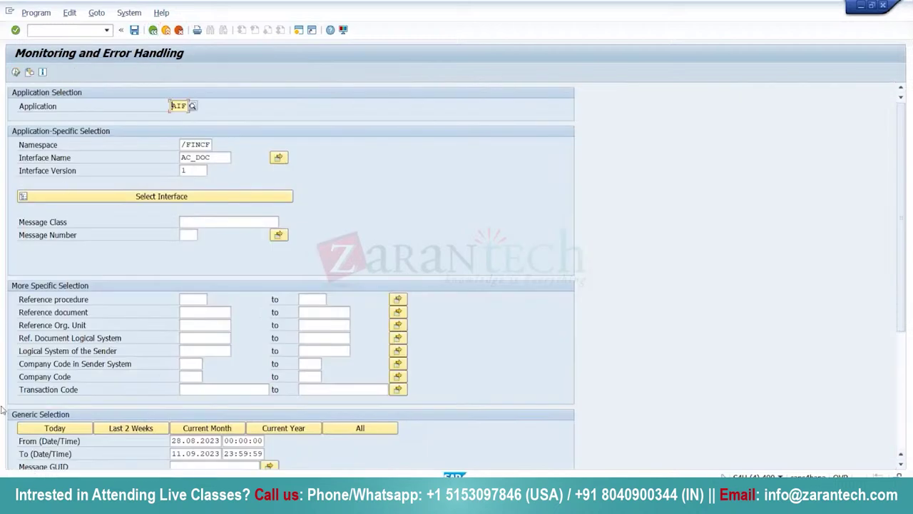
pyautogui.scroll(-1, 167, 212)
pyautogui.scroll(1, 166, 212)
pyautogui.hotkey('alt', 'Tab')
pyautogui.hotkey('alt', 'Tab')
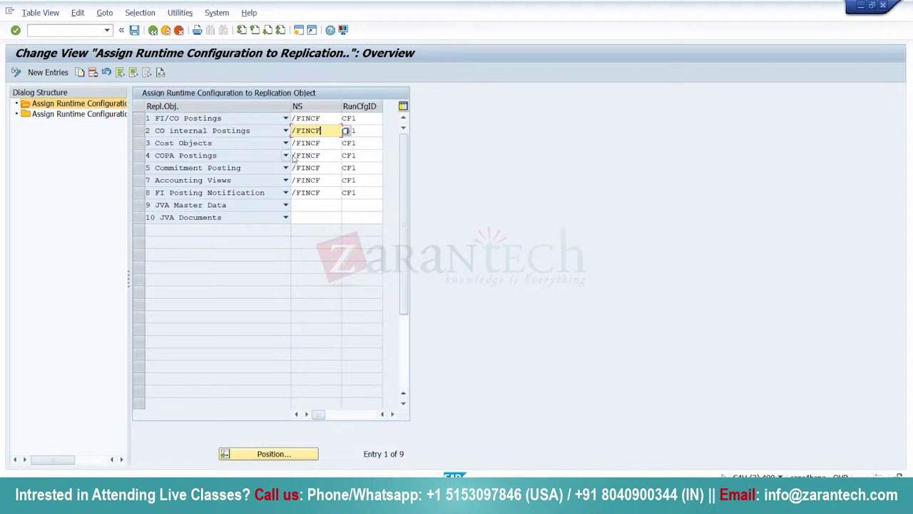
pyautogui.click(311, 145)
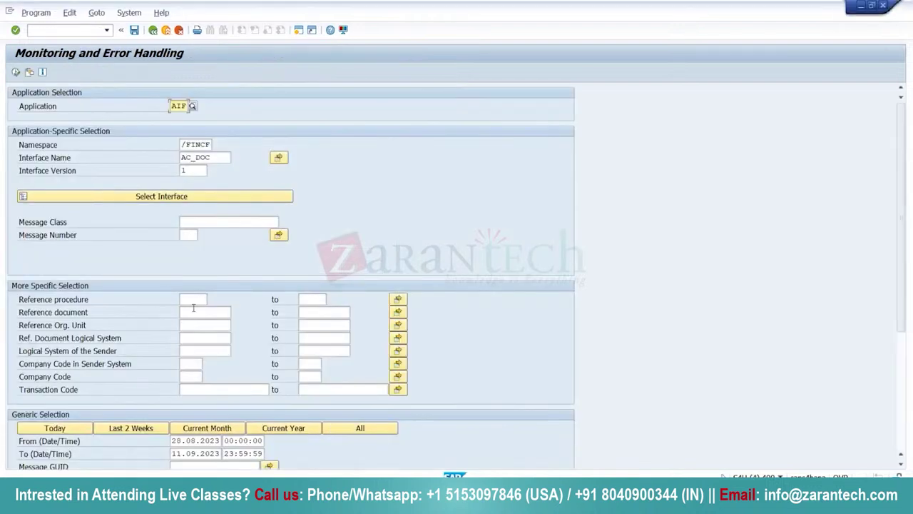
pyautogui.scroll(-1, 141, 305)
pyautogui.scroll(-2, 141, 306)
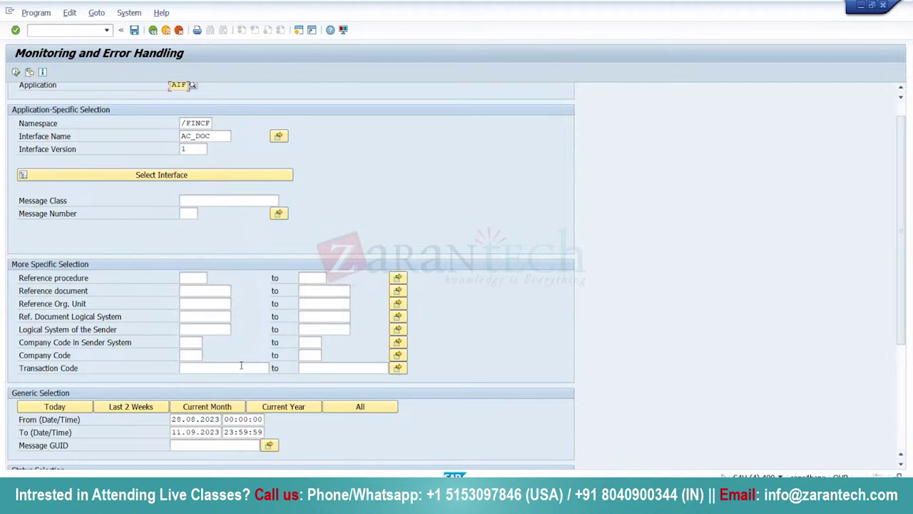
pyautogui.click(198, 344)
pyautogui.moveTo(18, 347); pyautogui.dragTo(235, 383)
pyautogui.click(235, 383)
pyautogui.click(203, 316)
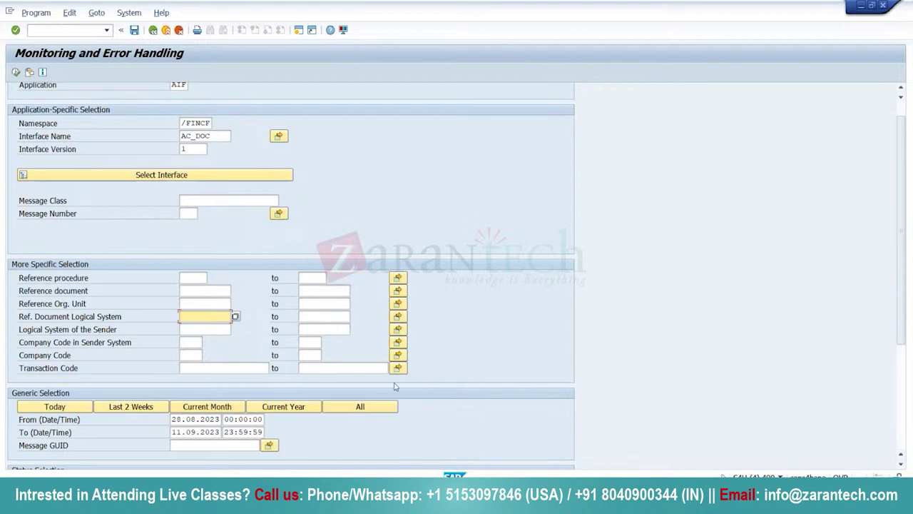
pyautogui.click(193, 278)
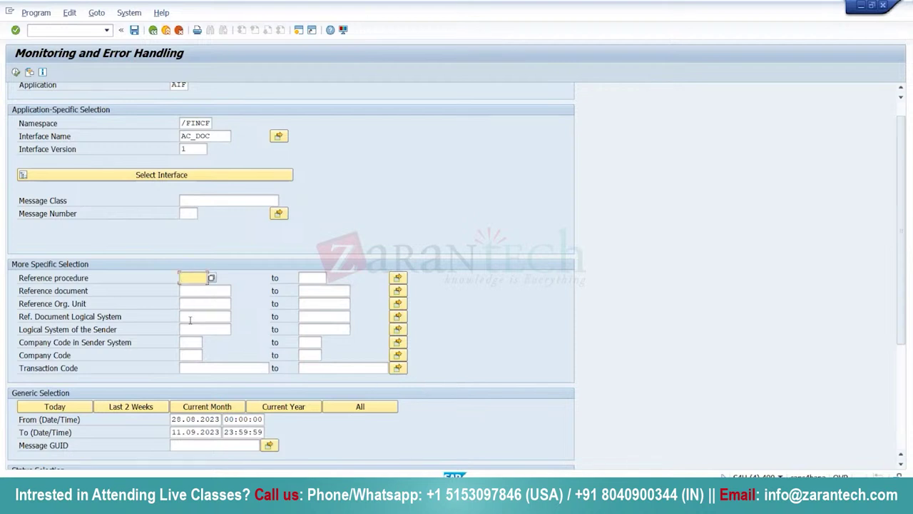
pyautogui.click(200, 303)
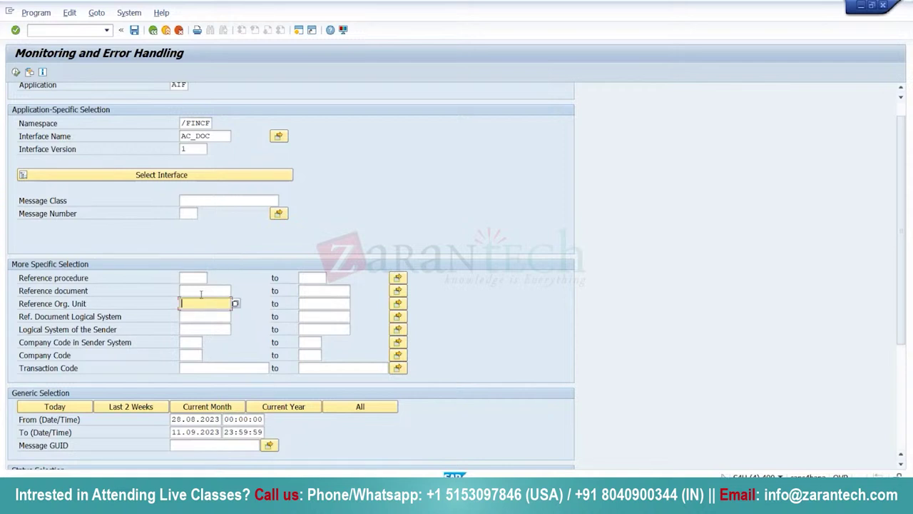
pyautogui.click(201, 291)
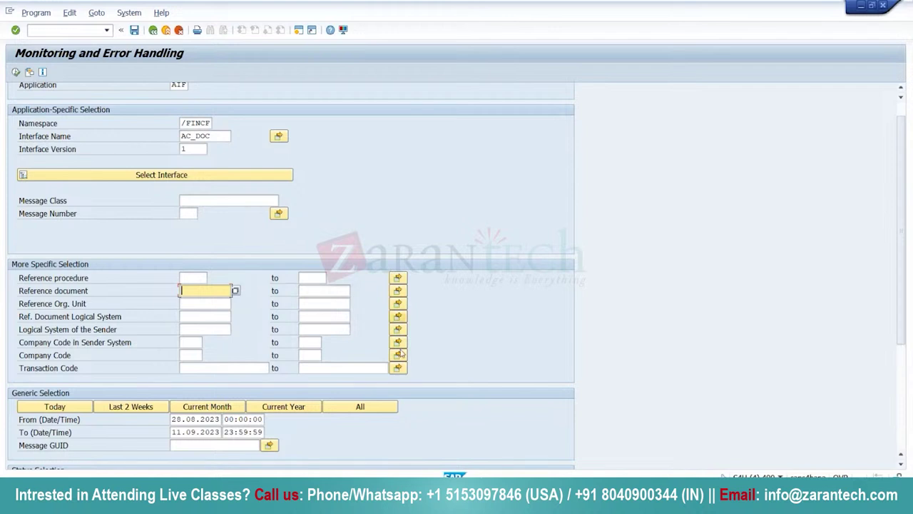
pyautogui.click(238, 368)
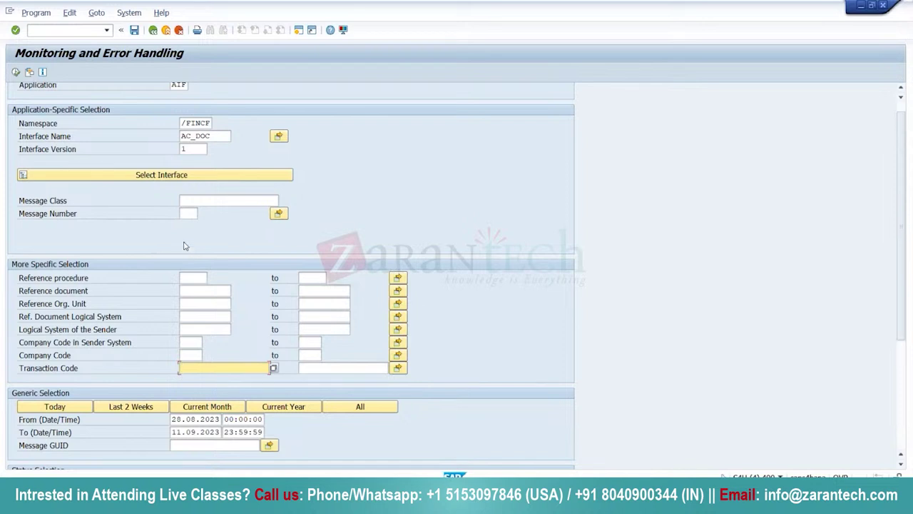
pyautogui.scroll(1, 174, 239)
# Expand /FINCF and its CO_OBJ, CO_OBJ_SIM and AC_DOC interfaces, selecting AC_DOC version 1 (Accounting Document)
pyautogui.click(216, 194)
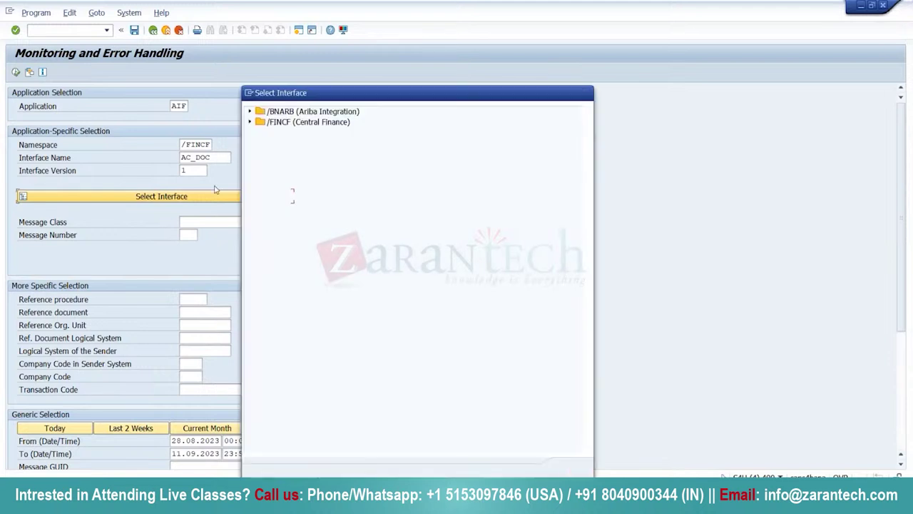
pyautogui.click(249, 123)
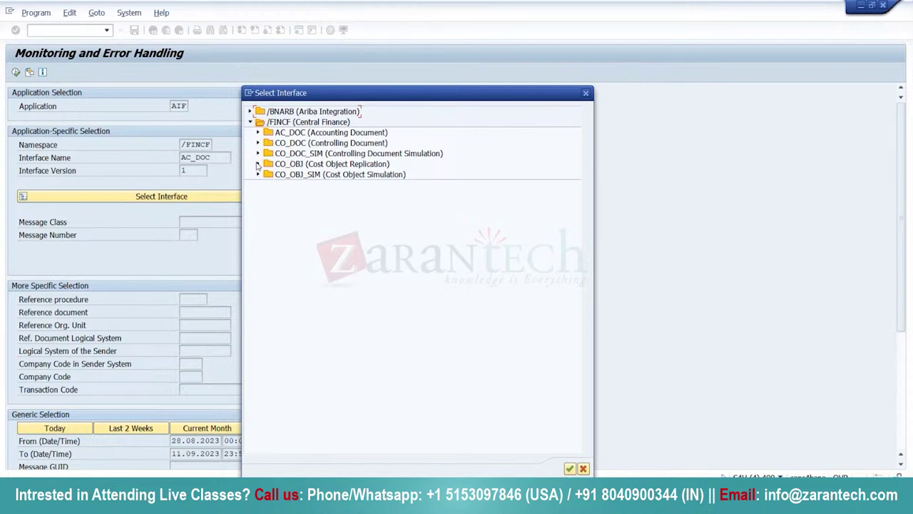
pyautogui.click(257, 164)
pyautogui.click(258, 185)
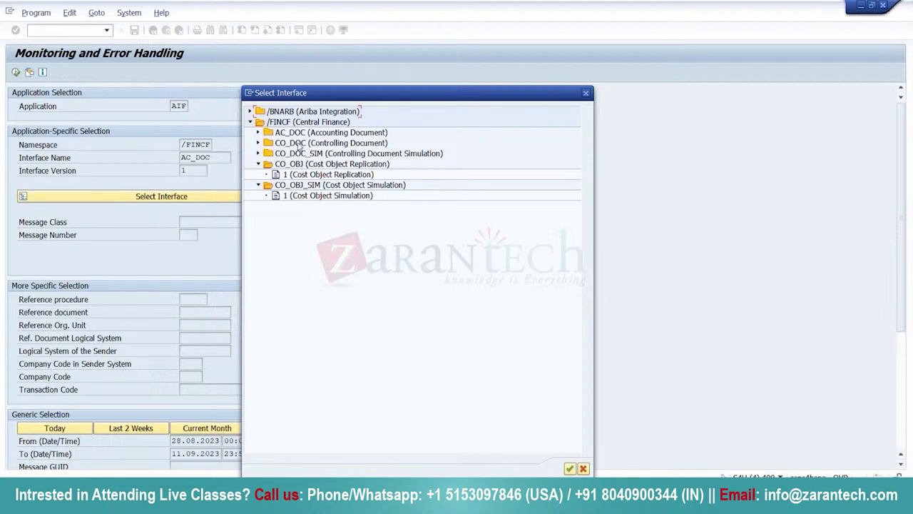
pyautogui.click(259, 133)
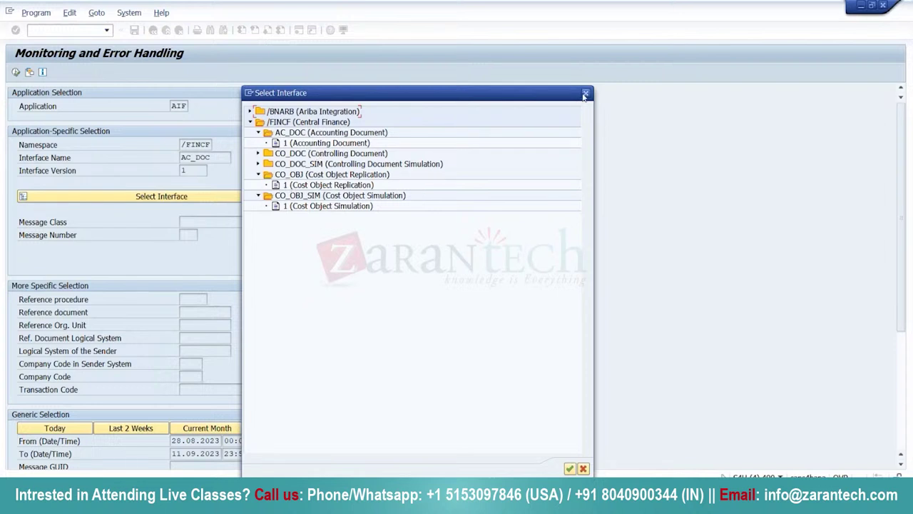
pyautogui.click(307, 145)
# Take AC_DOC version 1 (Accounting Document) into the selection screen and close the interface list
pyautogui.doubleClick(307, 145)
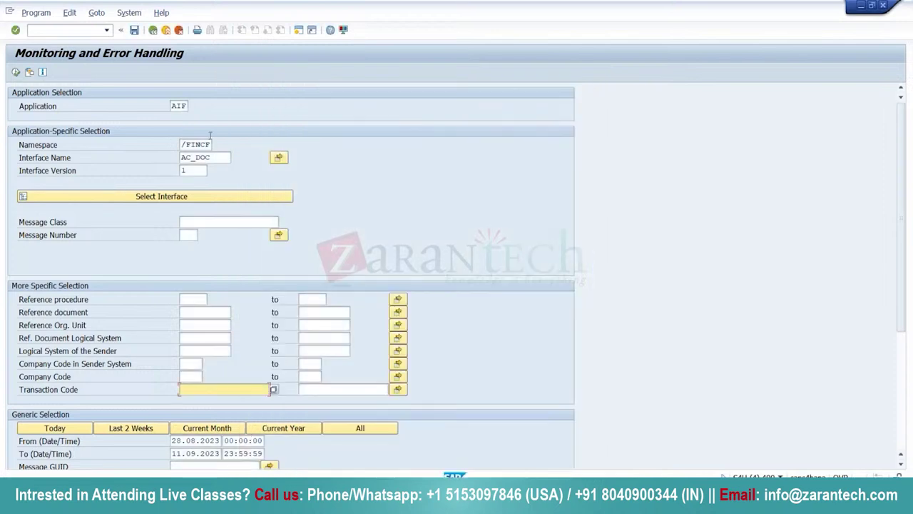
pyautogui.scroll(-1, 79, 331)
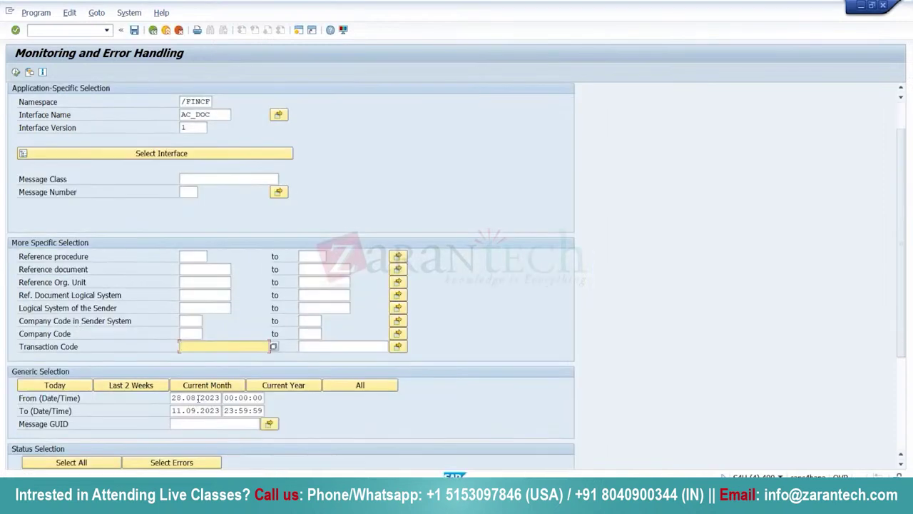
pyautogui.scroll(-2, 143, 307)
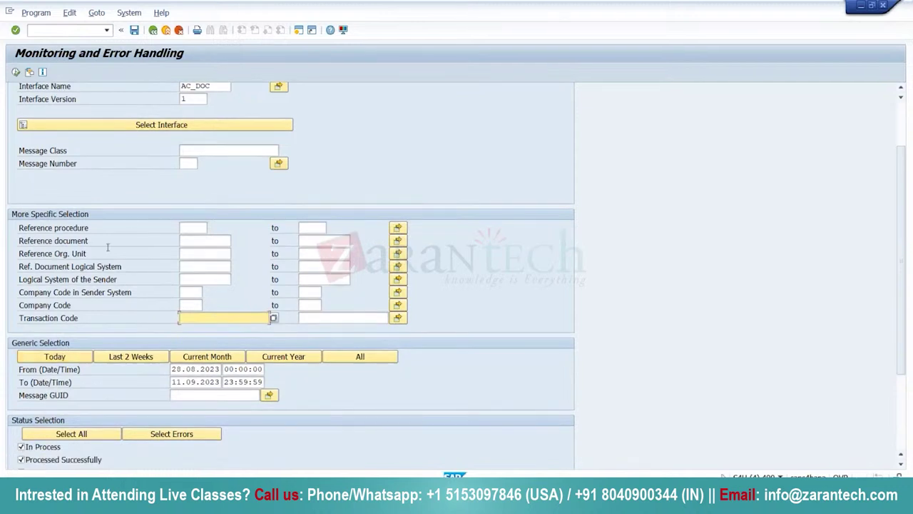
# Check the Message Class and Message Number filters, leaving both blank
pyautogui.click(196, 149)
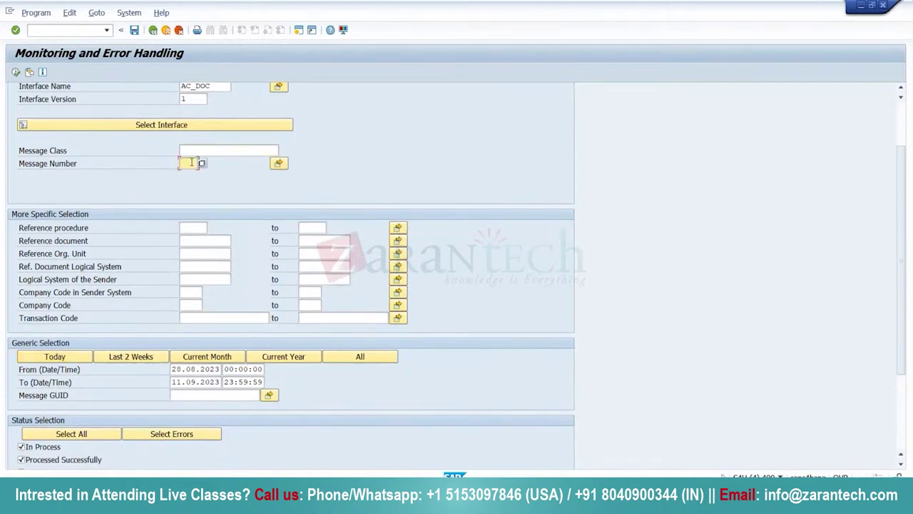
pyautogui.click(184, 162)
pyautogui.click(197, 147)
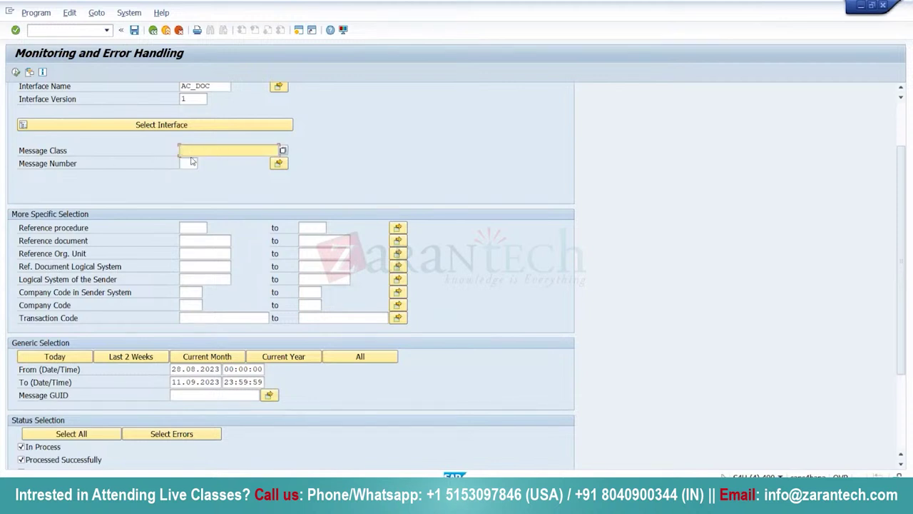
pyautogui.click(191, 163)
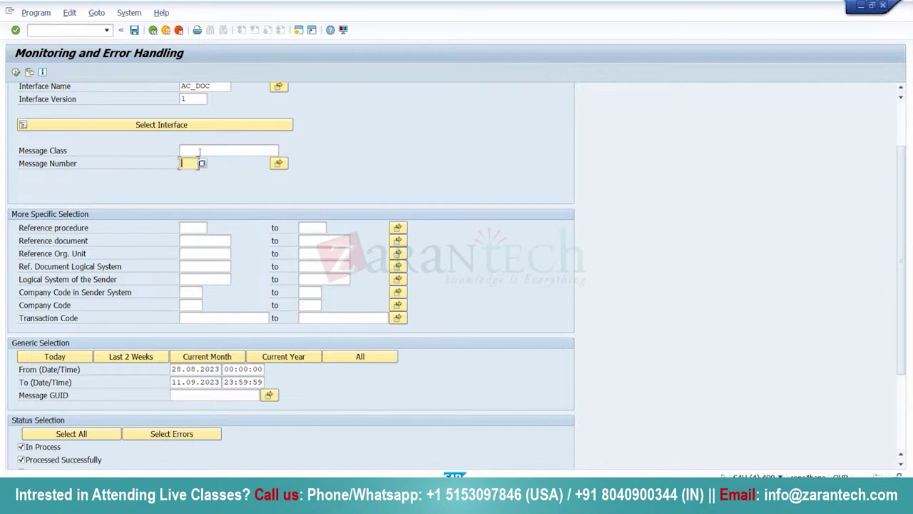
pyautogui.click(199, 151)
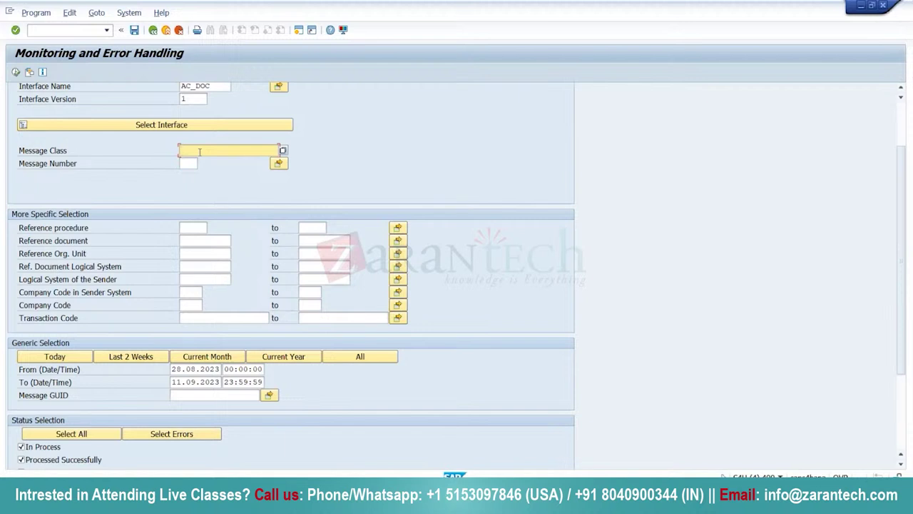
pyautogui.scroll(2, 166, 221)
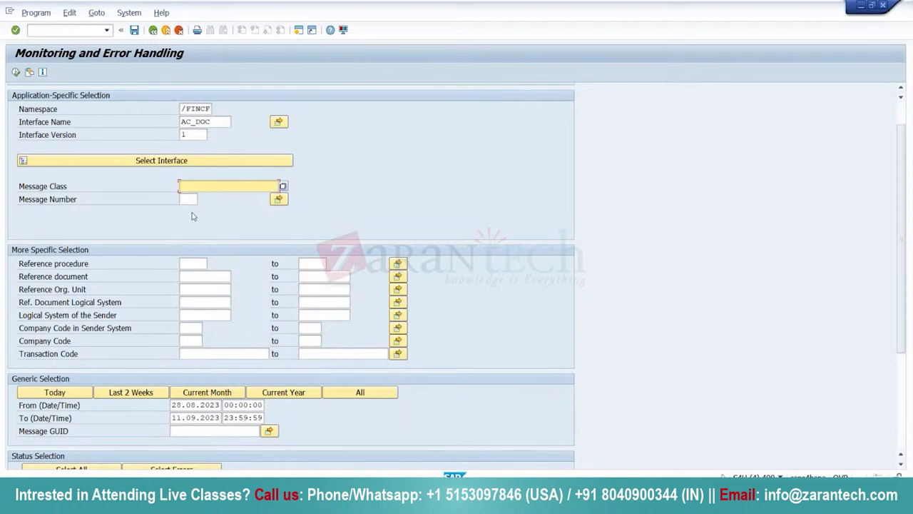
pyautogui.scroll(-3, 190, 221)
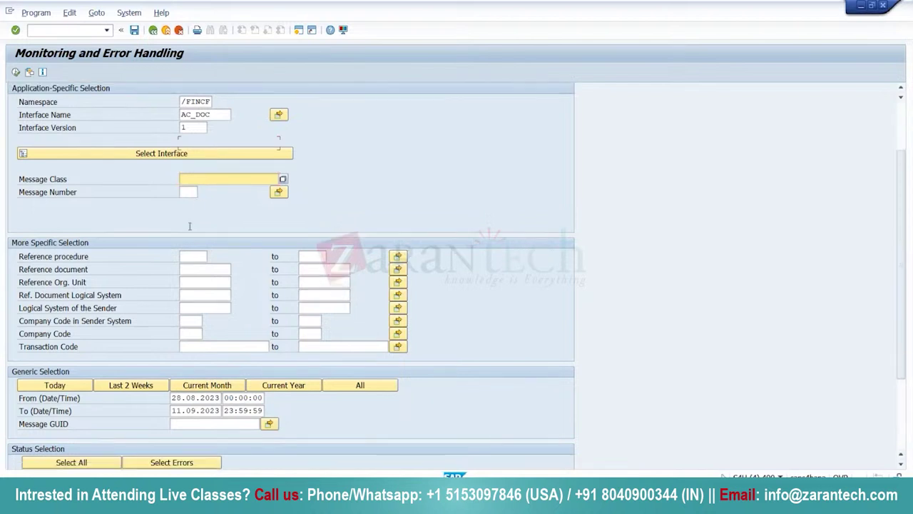
pyautogui.scroll(-3, 133, 358)
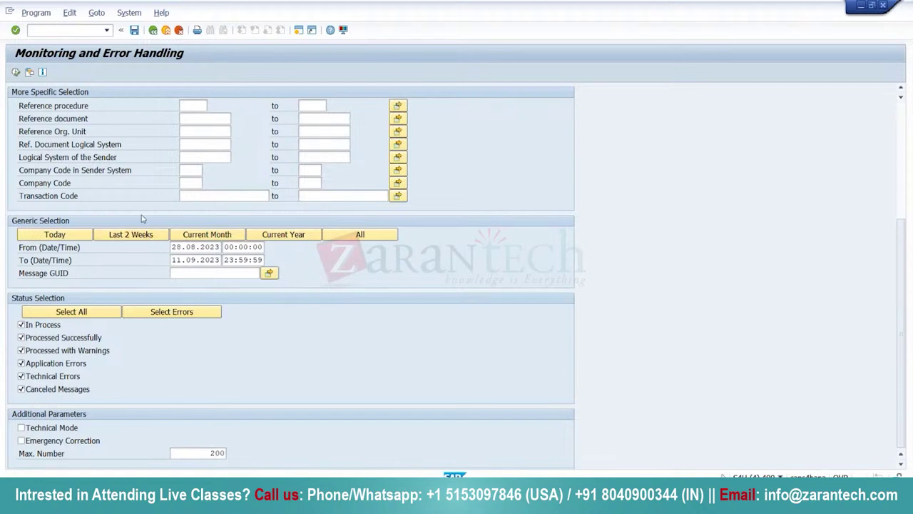
pyautogui.scroll(5, 141, 219)
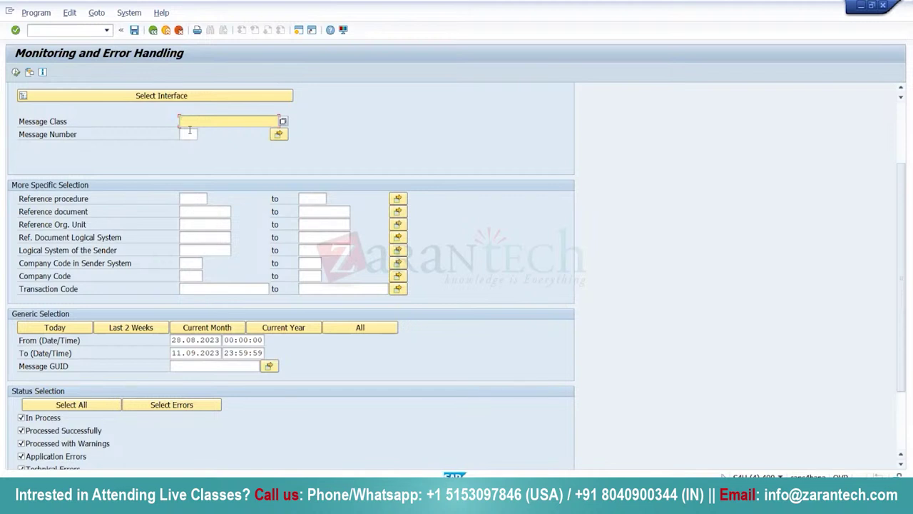
pyautogui.scroll(-3, 110, 240)
pyautogui.scroll(-2, 110, 240)
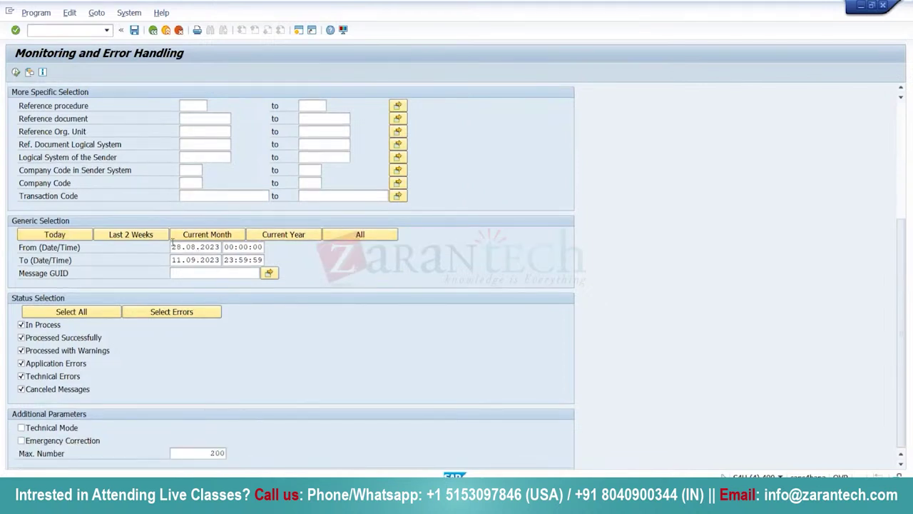
pyautogui.click(152, 238)
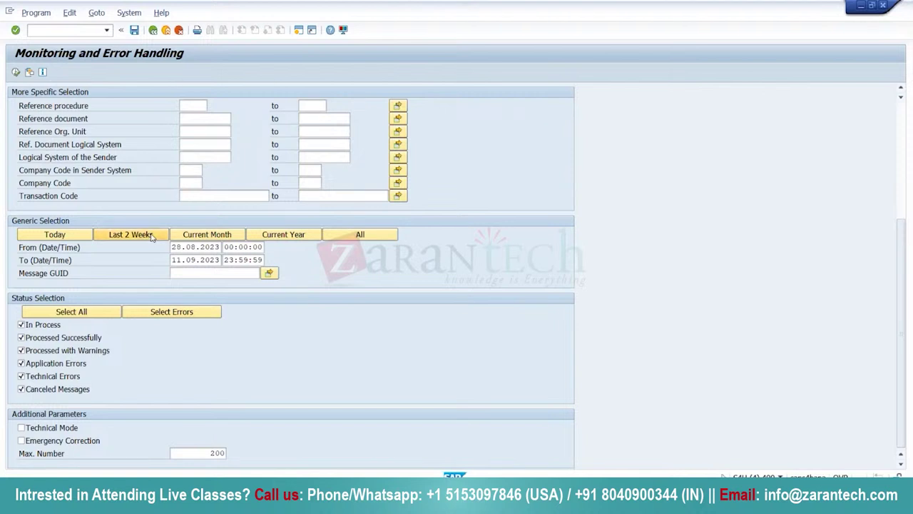
pyautogui.click(210, 274)
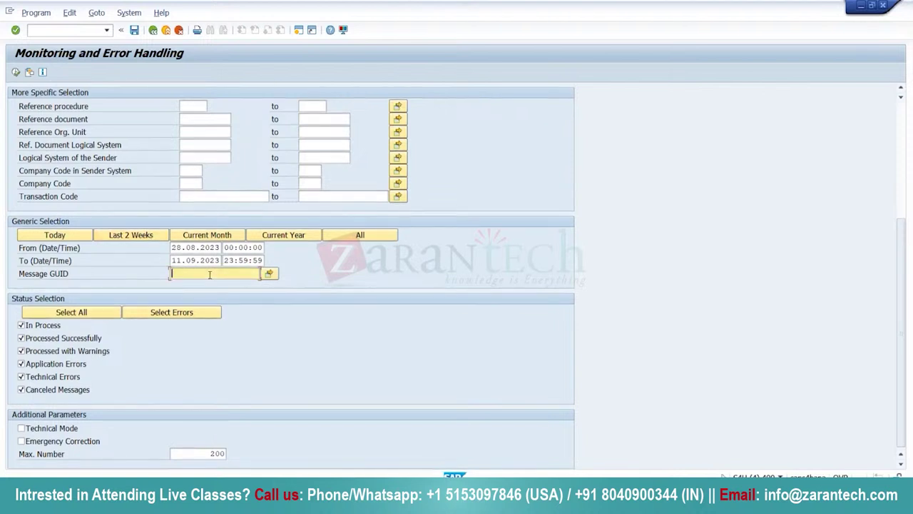
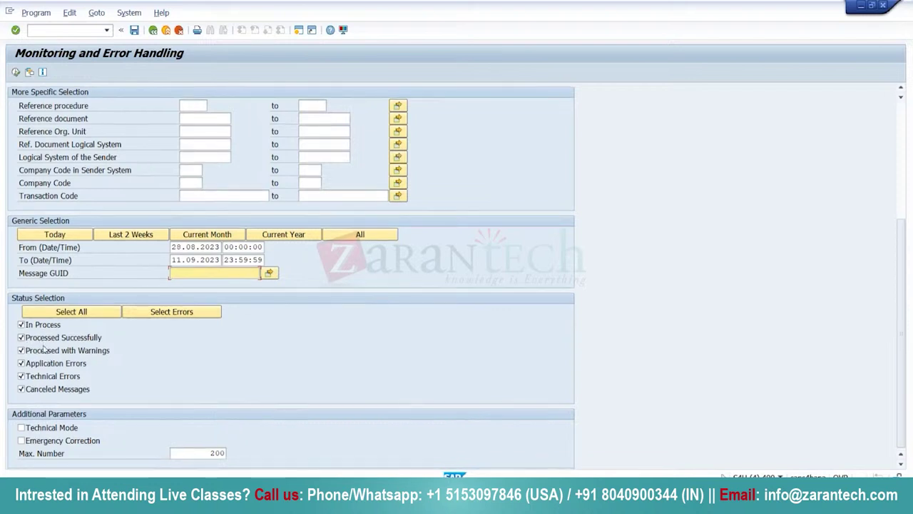
# Exclude Processed Successfully, Processed with Warnings, Application Errors and Technical Errors from the status selection
pyautogui.click(22, 338)
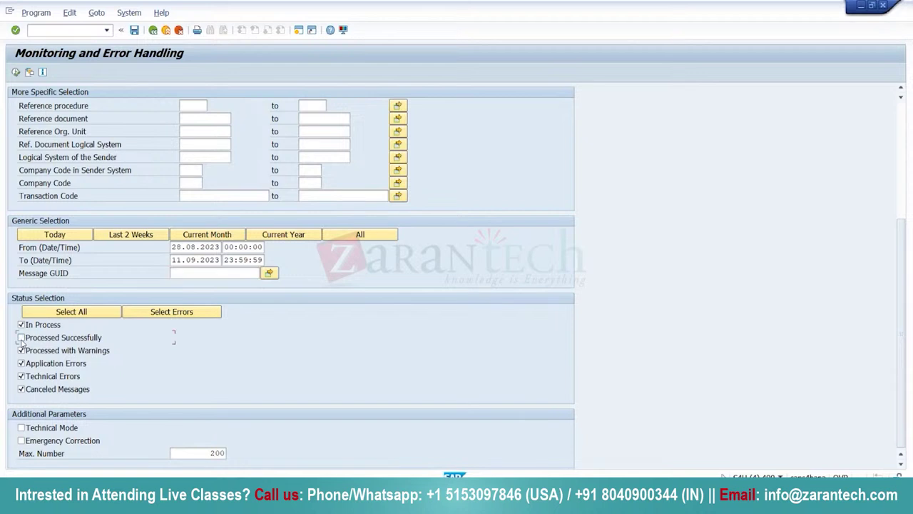
pyautogui.click(22, 351)
pyautogui.click(22, 350)
pyautogui.click(62, 338)
pyautogui.click(57, 351)
pyautogui.click(21, 363)
pyautogui.click(21, 376)
# Browse the interface list without choosing, then reopen the Monitoring and Error Handling selection
pyautogui.scroll(5, 99, 184)
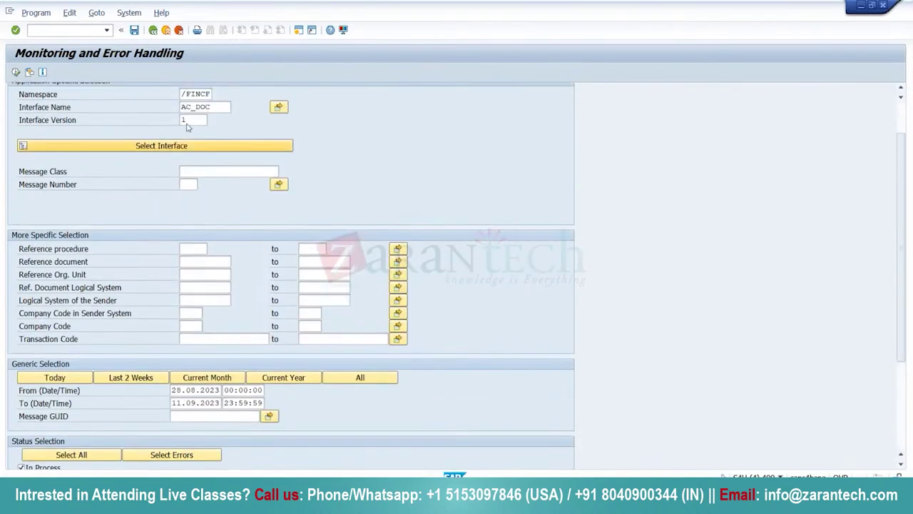
pyautogui.scroll(2, 187, 126)
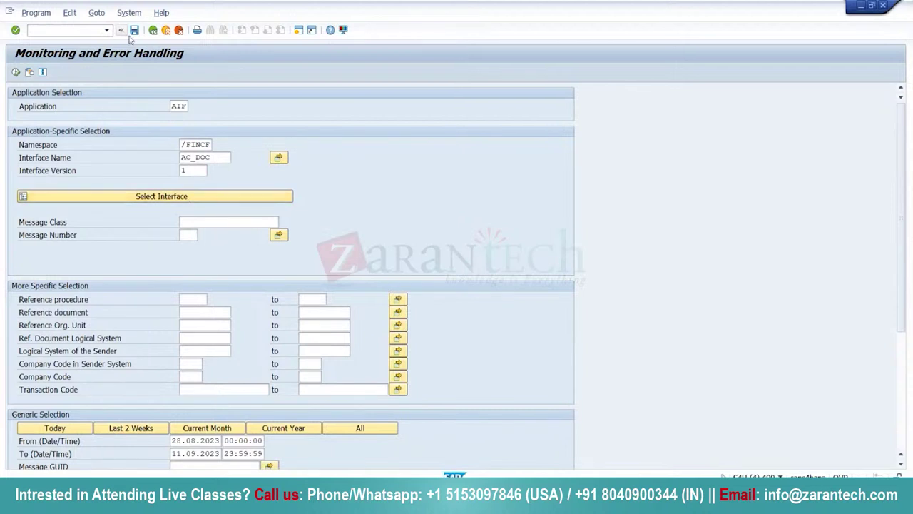
pyautogui.click(184, 200)
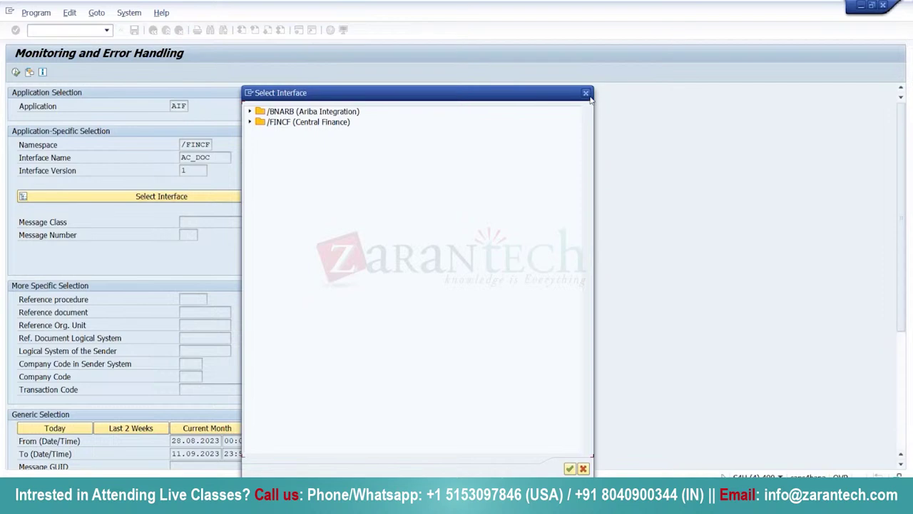
pyautogui.click(585, 93)
pyautogui.scroll(-3, 68, 135)
pyautogui.press('F3')
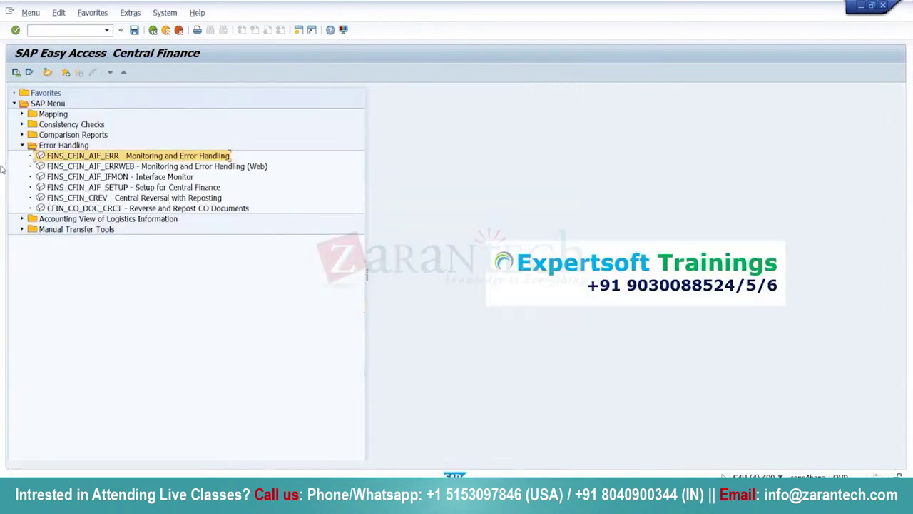
pyautogui.doubleClick(65, 155)
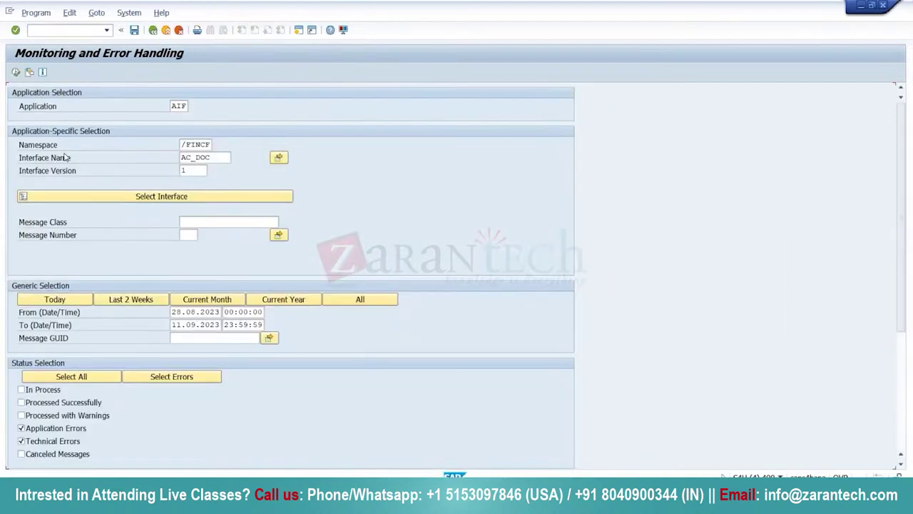
# Clear the interface name AC_DOC and the namespace /FINCF from the selection criteria
pyautogui.scroll(-1, 132, 317)
pyautogui.scroll(-2, 132, 318)
pyautogui.scroll(3, 133, 272)
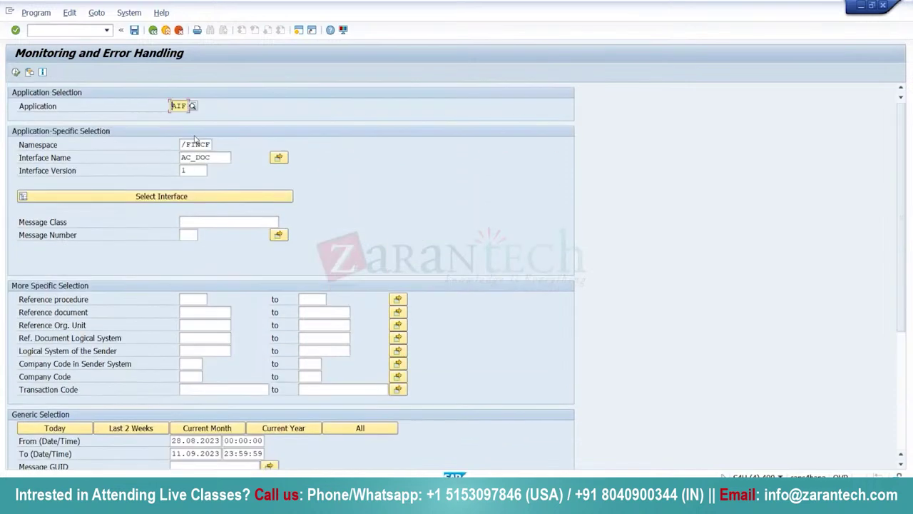
pyautogui.click(189, 169)
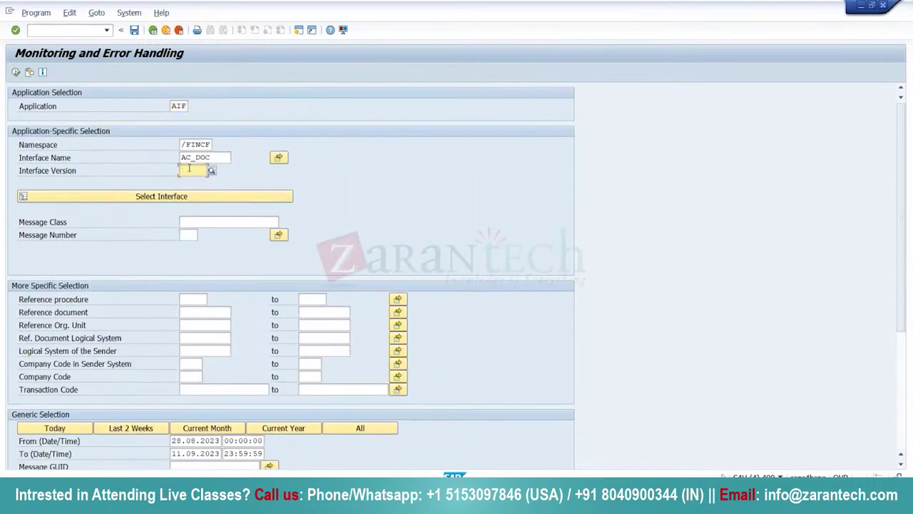
pyautogui.click(192, 157)
pyautogui.hotkey('ctrl', 'a')
pyautogui.press('Delete')
pyautogui.click(196, 146)
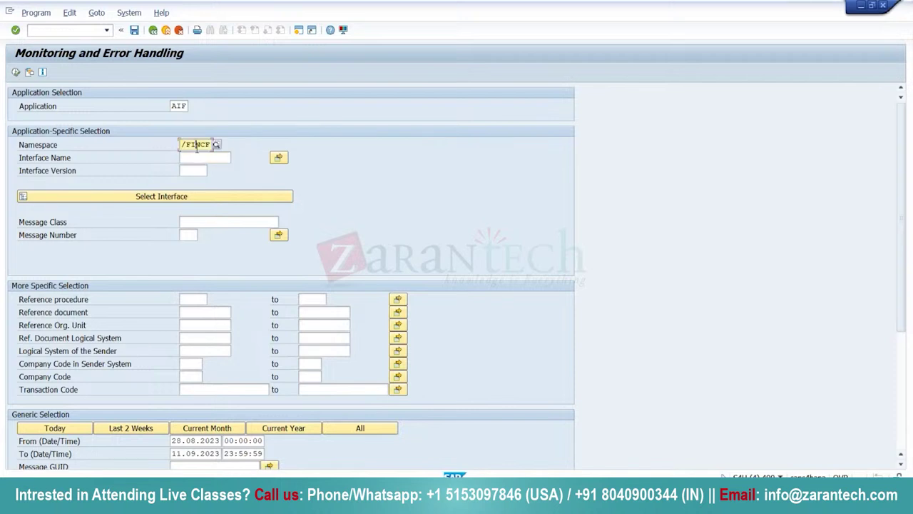
pyautogui.hotkey('ctrl', 'a')
pyautogui.press('Delete')
# Include every message status and execute, listing 200 CO_DOC messages for 28.08.2023–11.09.2023
pyautogui.scroll(-1, 73, 255)
pyautogui.scroll(-10, 73, 255)
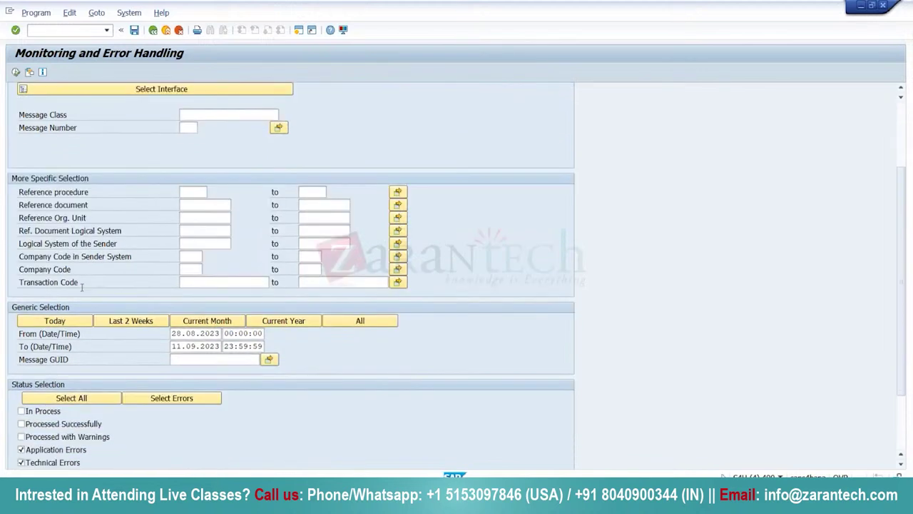
pyautogui.click(39, 395)
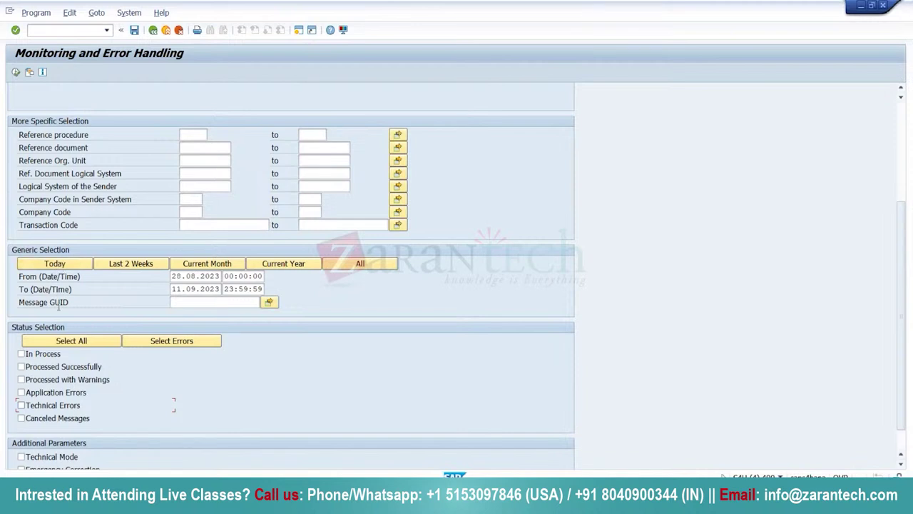
pyautogui.click(113, 265)
pyautogui.scroll(-8, 113, 265)
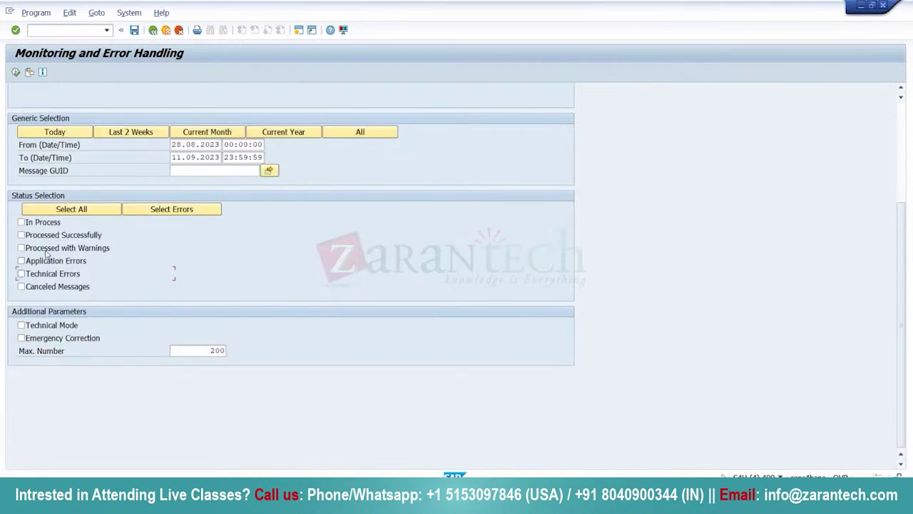
pyautogui.click(37, 208)
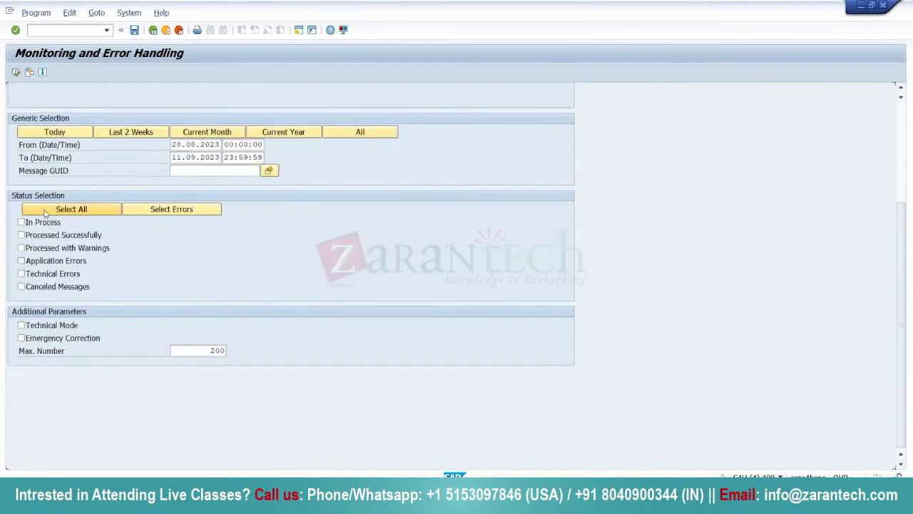
pyautogui.click(16, 73)
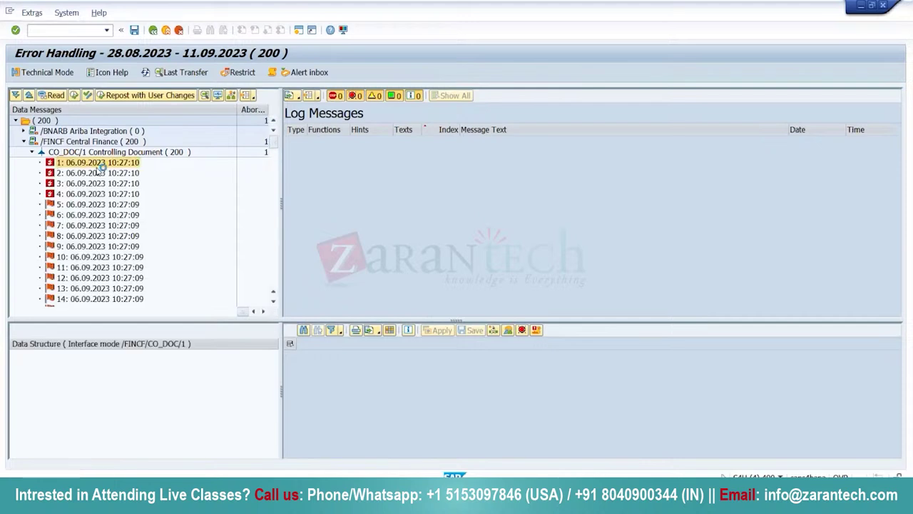
# Show message 1's error log and widen the tree columns to reveal the Err. No. counts
pyautogui.click(97, 165)
pyautogui.click(119, 366)
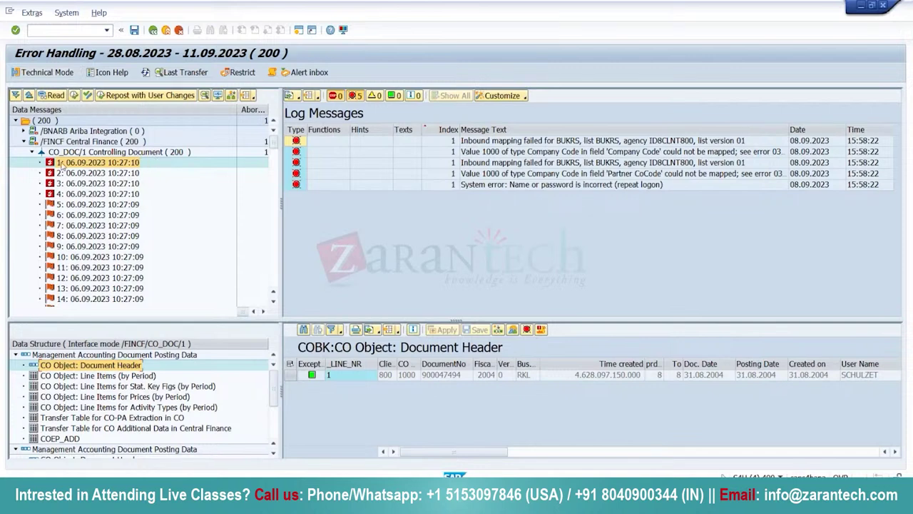
pyautogui.moveTo(278, 206); pyautogui.dragTo(309, 205)
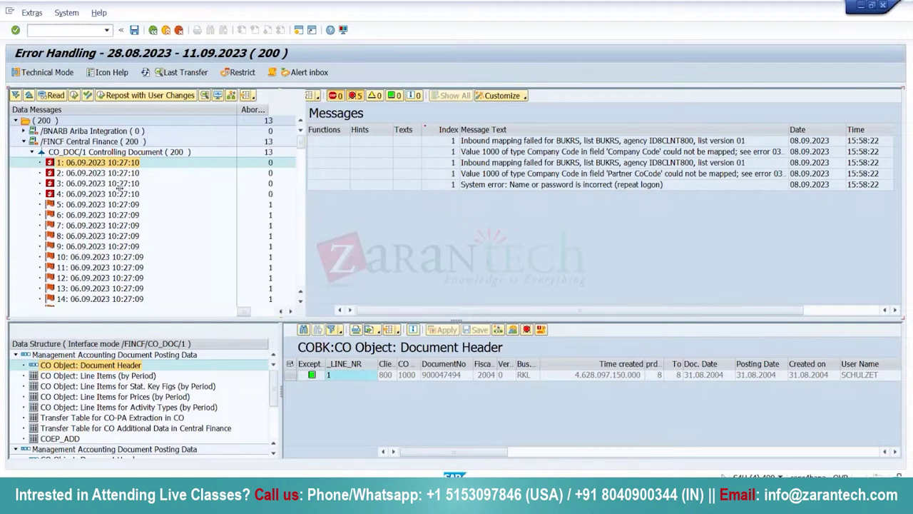
pyautogui.moveTo(235, 112); pyautogui.dragTo(218, 112)
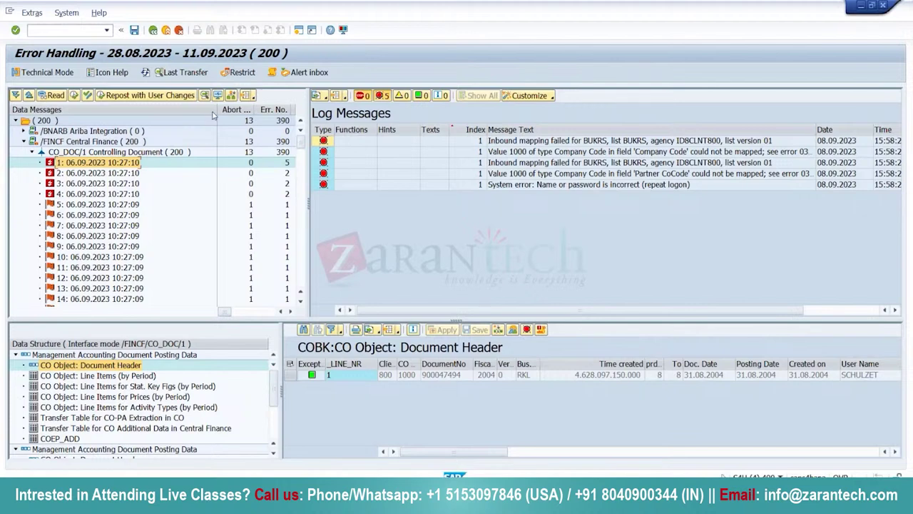
pyautogui.moveTo(217, 112); pyautogui.dragTo(202, 112)
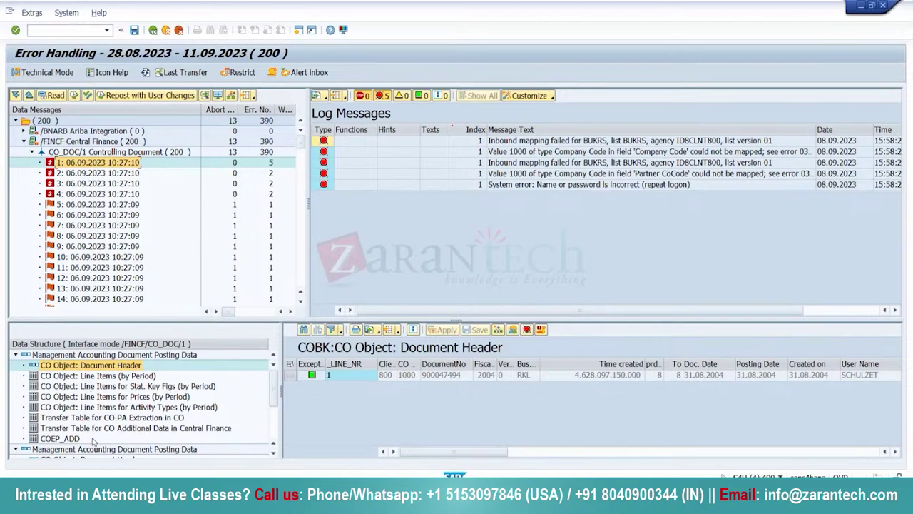
# Display message 1's CO document header data, then its CO line items by period
pyautogui.scroll(-2, 100, 407)
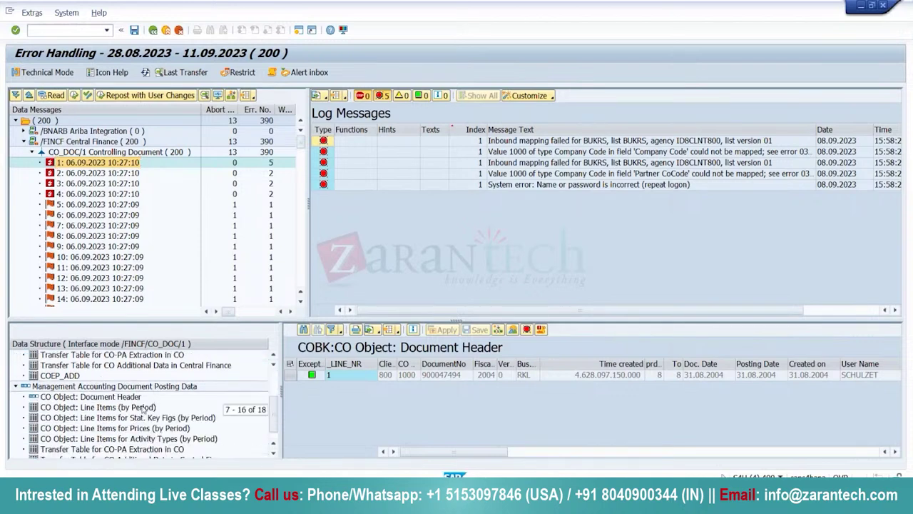
pyautogui.scroll(-1, 156, 389)
pyautogui.click(92, 365)
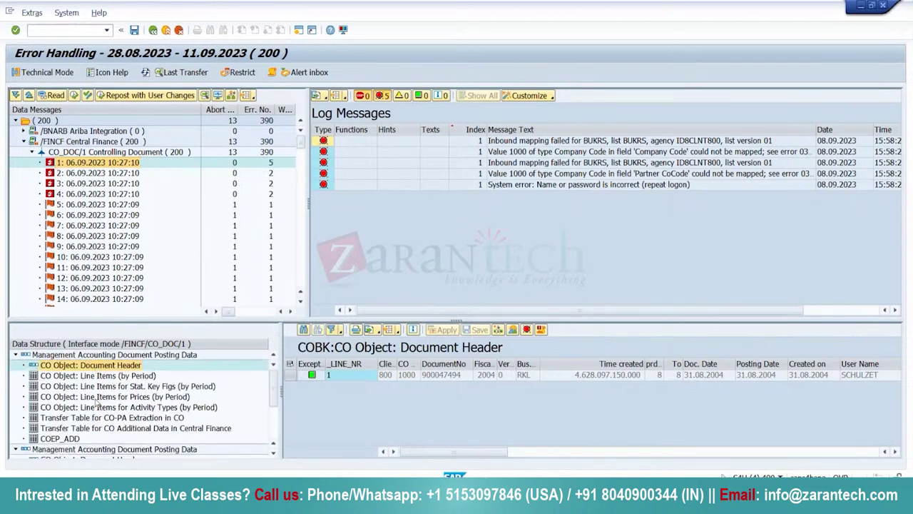
pyautogui.scroll(-3, 98, 403)
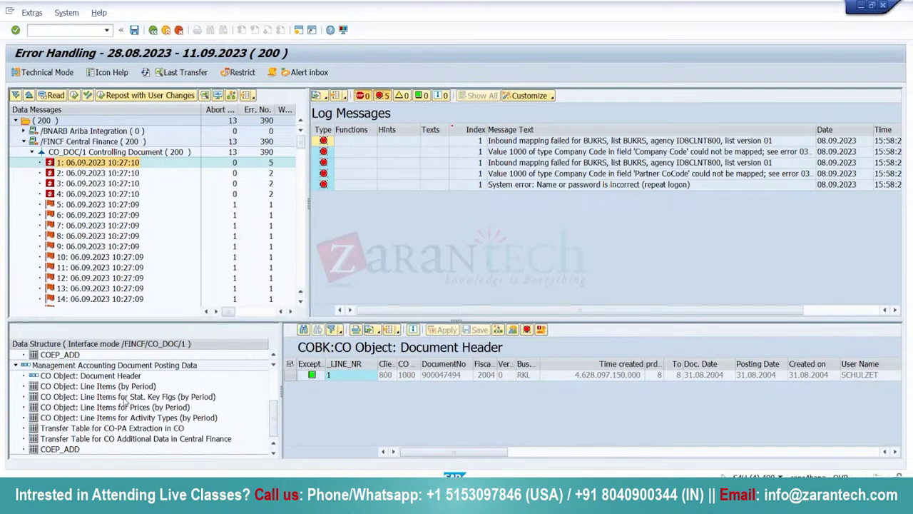
pyautogui.scroll(-1, 112, 404)
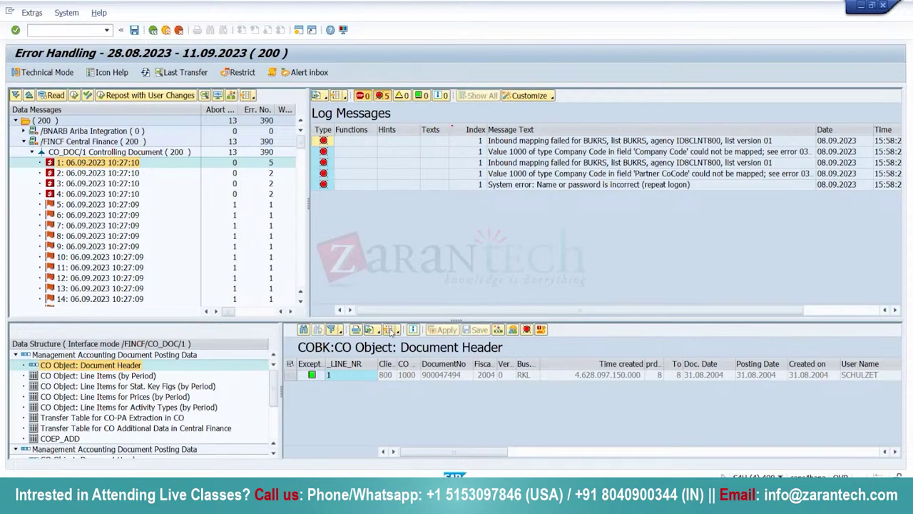
pyautogui.click(141, 376)
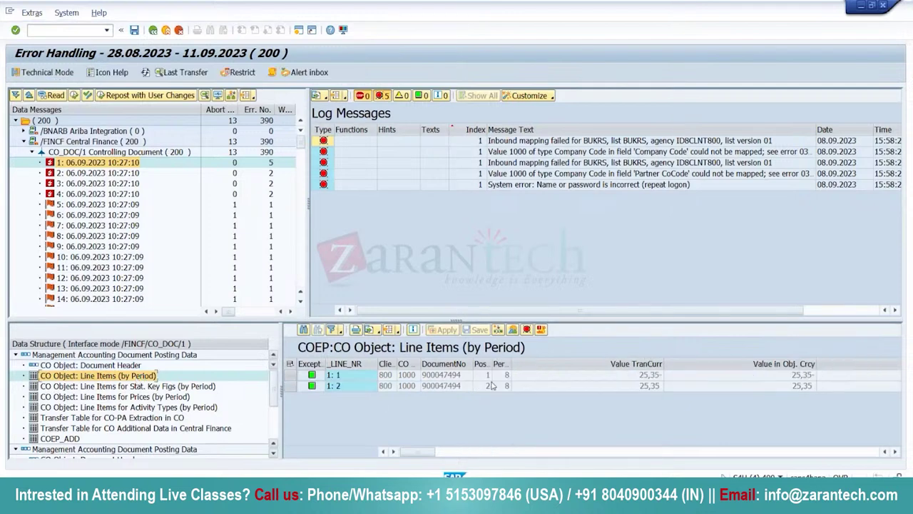
pyautogui.click(440, 375)
pyautogui.press('Right')
pyautogui.press('Right')
pyautogui.press('Right')
pyautogui.press('Right')
pyautogui.press('Right')
pyautogui.press('Right')
pyautogui.press('Right')
pyautogui.press('Right')
pyautogui.press('Right')
pyautogui.press('Right')
pyautogui.press('Right')
pyautogui.press('Right')
pyautogui.press('Right')
pyautogui.press('Right')
pyautogui.press('Right')
pyautogui.press('Right')
pyautogui.press('Right')
pyautogui.press('Right')
pyautogui.press('Right')
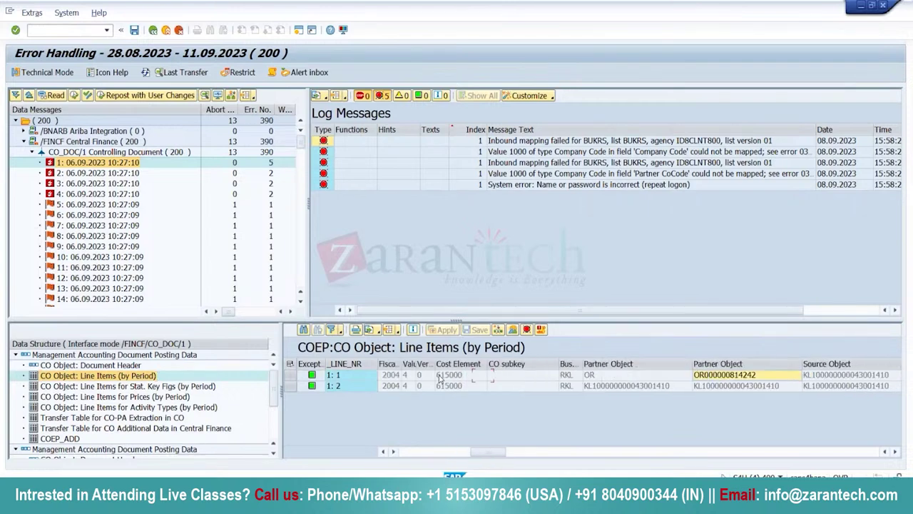
pyautogui.click(414, 452)
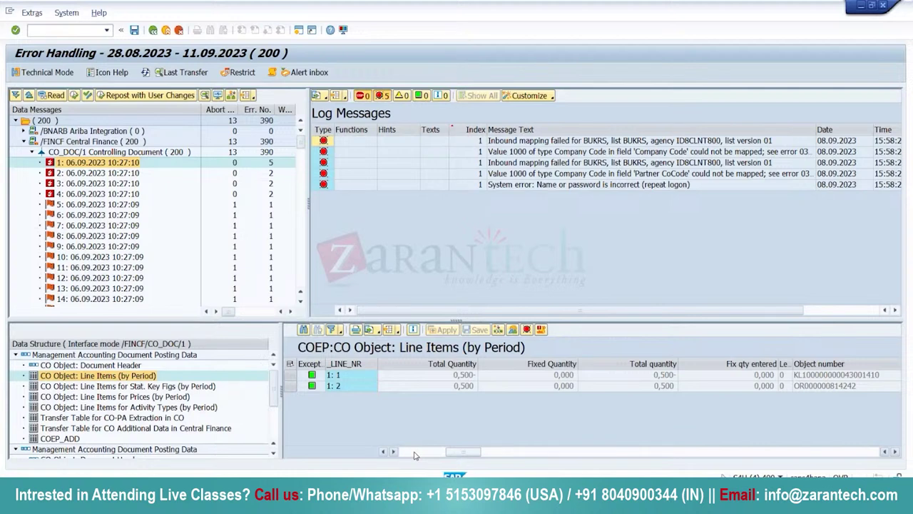
pyautogui.click(415, 452)
pyautogui.moveTo(419, 454); pyautogui.dragTo(403, 452)
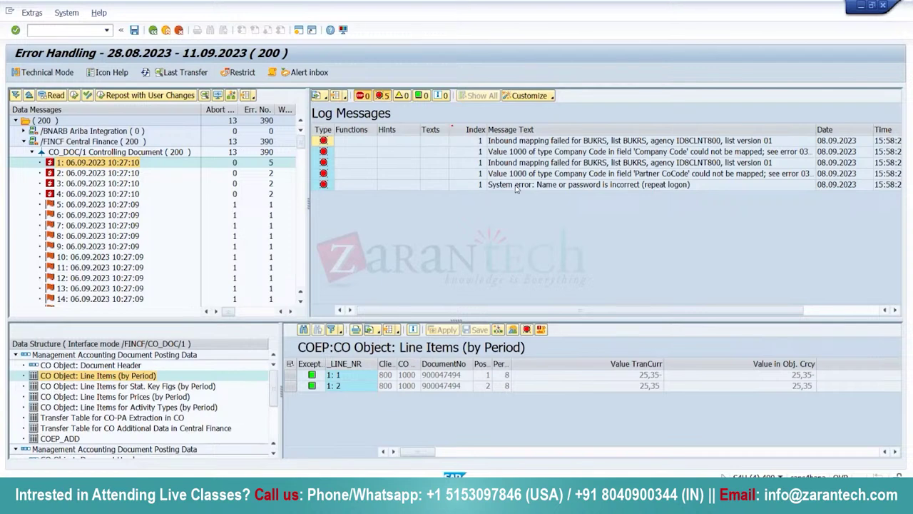
pyautogui.click(550, 143)
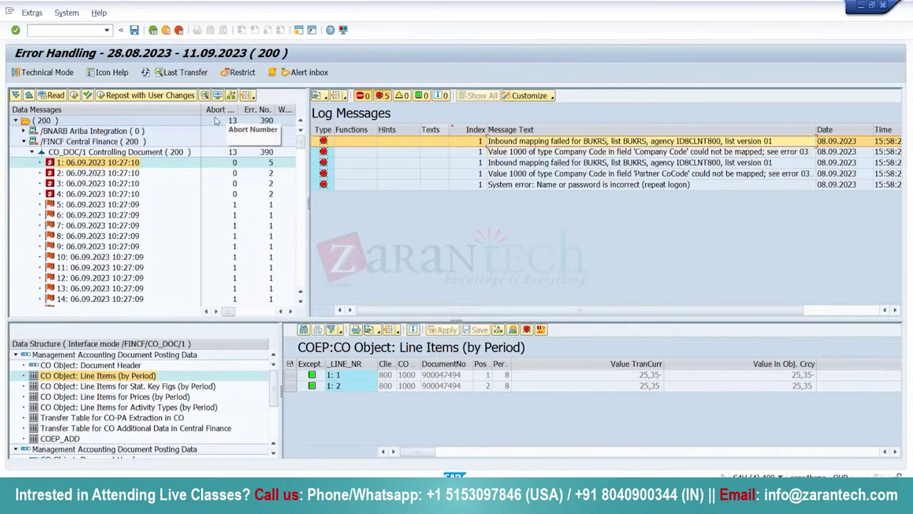
# Open Change Layout for the log messages table and cancel it without changes
pyautogui.click(874, 311)
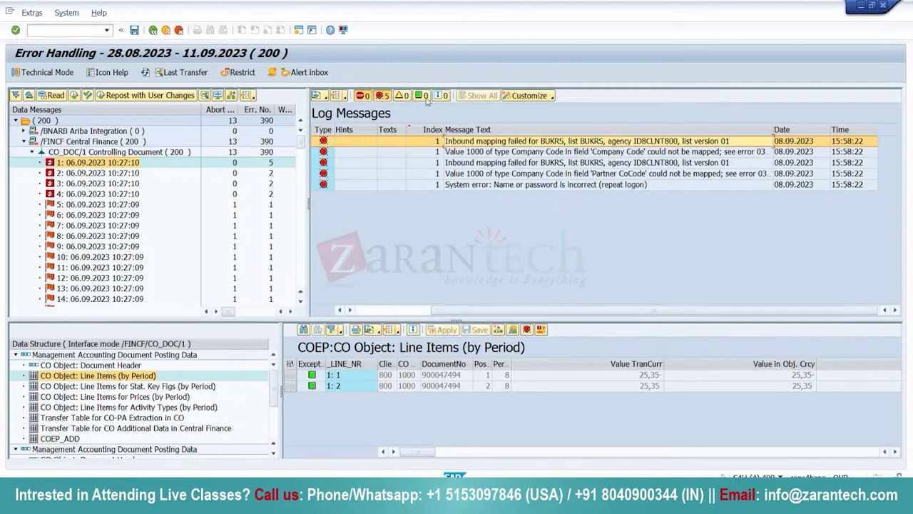
pyautogui.click(345, 96)
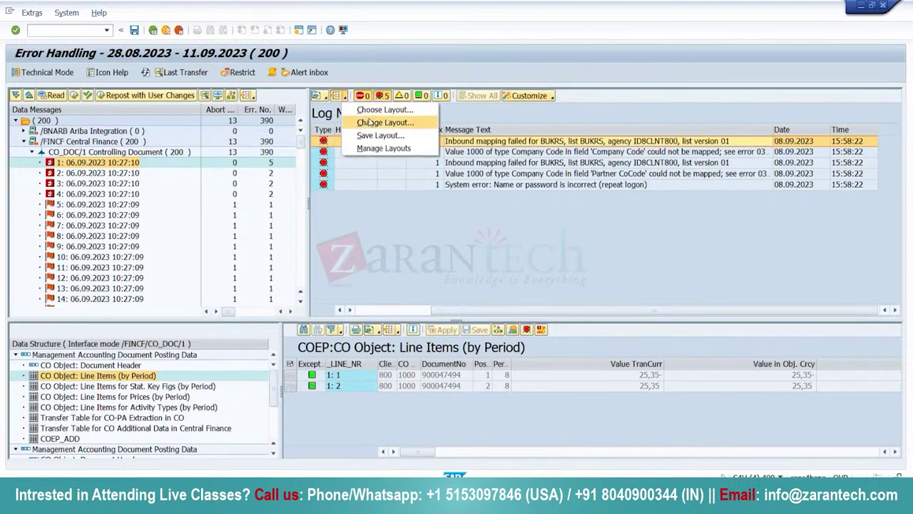
pyautogui.click(369, 122)
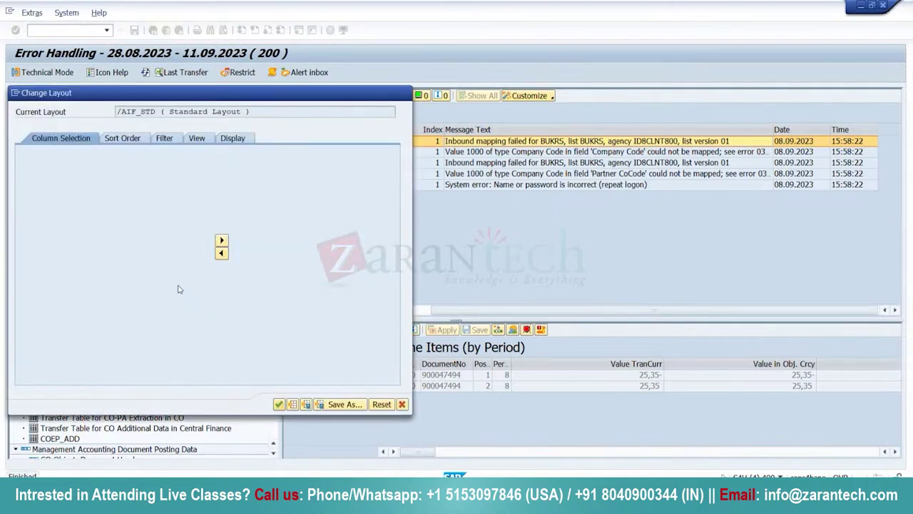
pyautogui.press('Escape')
# Scroll the Log Messages grid right to the Function Module Name and MsgCateg columns
pyautogui.click(895, 310)
pyautogui.click(896, 310)
pyautogui.click(896, 311)
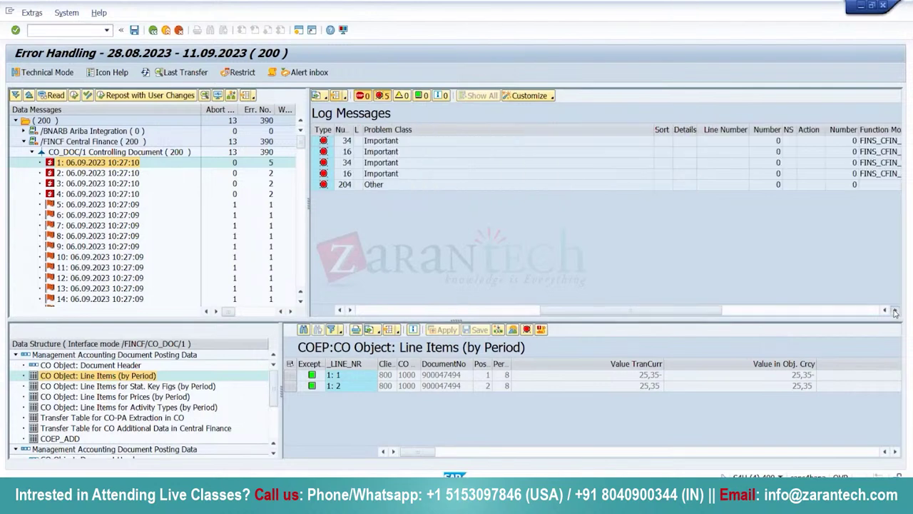
pyautogui.click(895, 311)
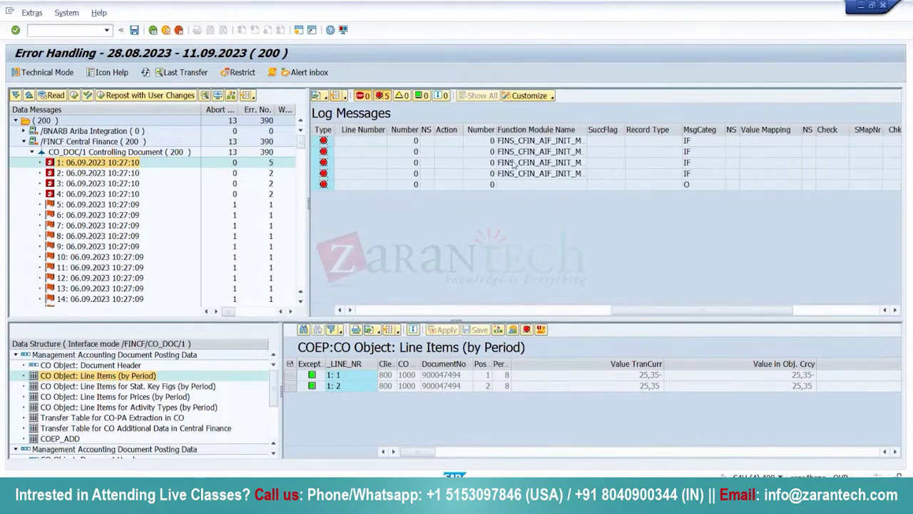
pyautogui.click(896, 311)
pyautogui.click(895, 310)
# Scroll the Log Messages grid back left toward the Message Class columns
pyautogui.click(896, 311)
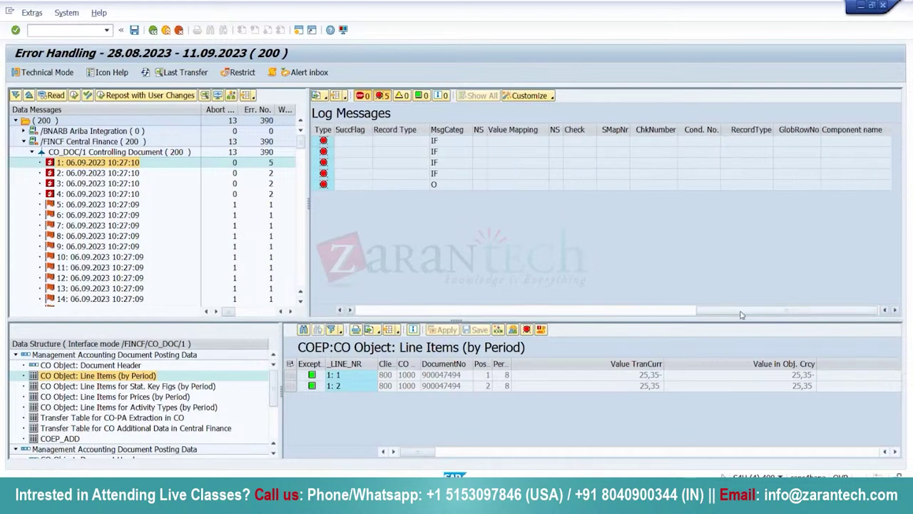
pyautogui.click(341, 311)
pyautogui.click(340, 311)
pyautogui.click(340, 311)
pyautogui.click(340, 311)
pyautogui.click(341, 311)
pyautogui.click(340, 311)
pyautogui.click(340, 311)
pyautogui.click(340, 311)
pyautogui.click(340, 311)
pyautogui.click(340, 311)
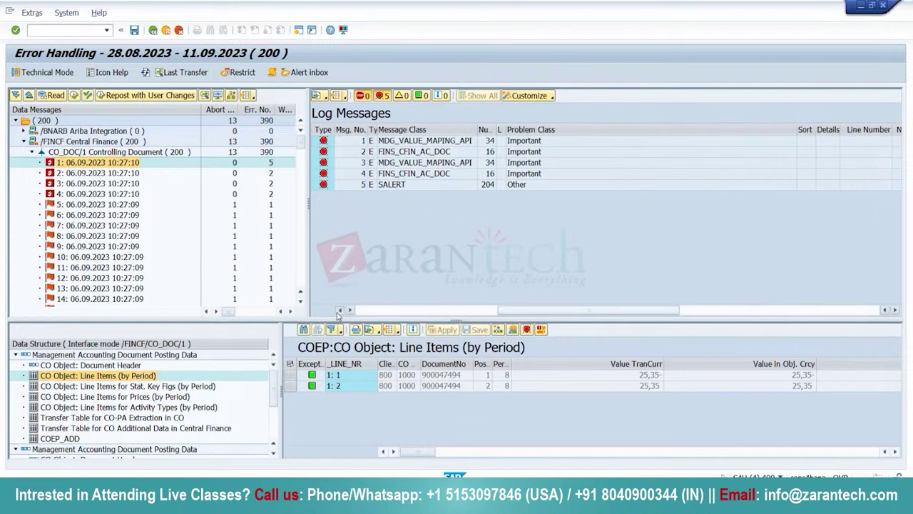
pyautogui.click(340, 311)
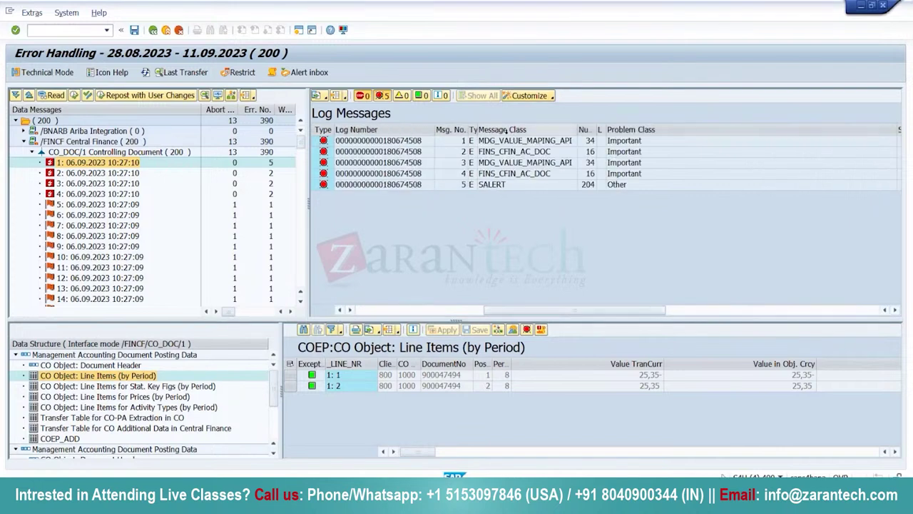
# Select the FINS_CFIN_AC_DOC message and the Problem Class column, then return to Type/Functions
pyautogui.click(508, 153)
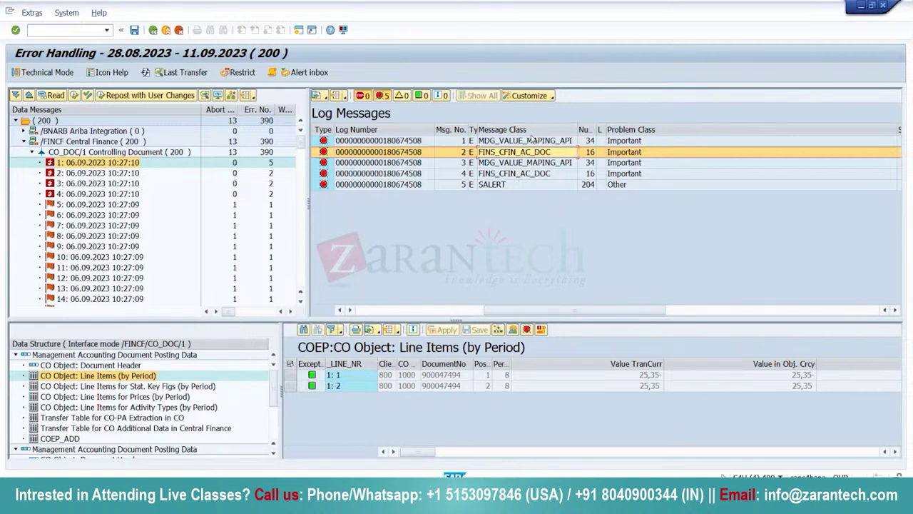
pyautogui.click(599, 129)
pyautogui.click(604, 129)
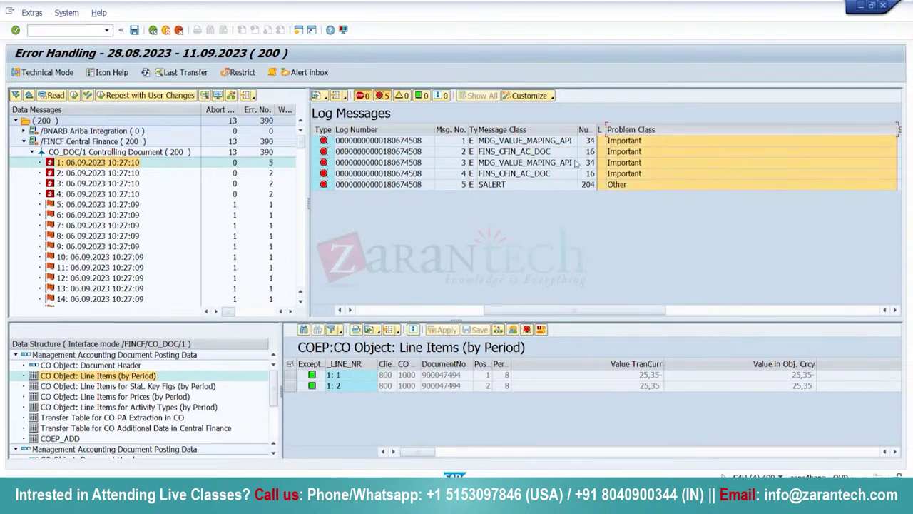
pyautogui.click(393, 310)
pyautogui.moveTo(419, 312); pyautogui.dragTo(363, 312)
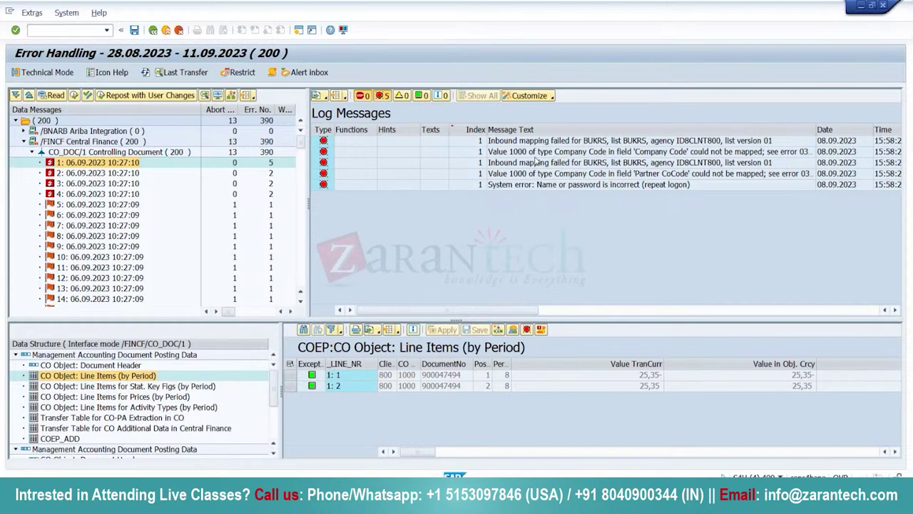
# Create a new function for the first BUKRS mapping error calling transaction FINS_CFIN_MAP_MANAGE
pyautogui.doubleClick(353, 148)
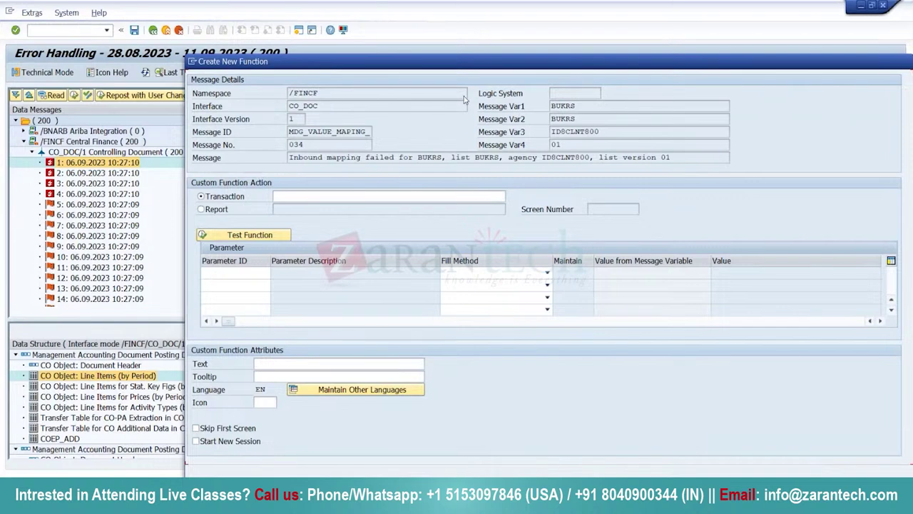
pyautogui.click(321, 199)
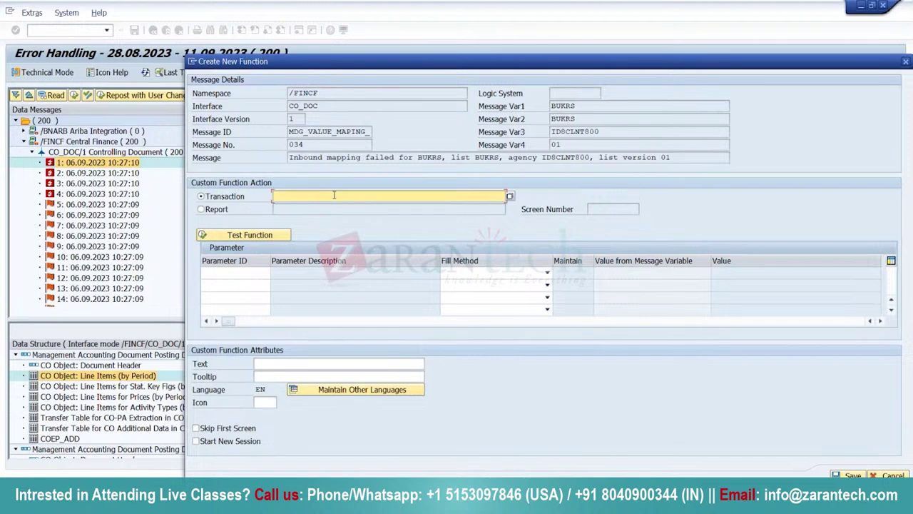
pyautogui.write('FIns_map_manage')
pyautogui.press('Return')
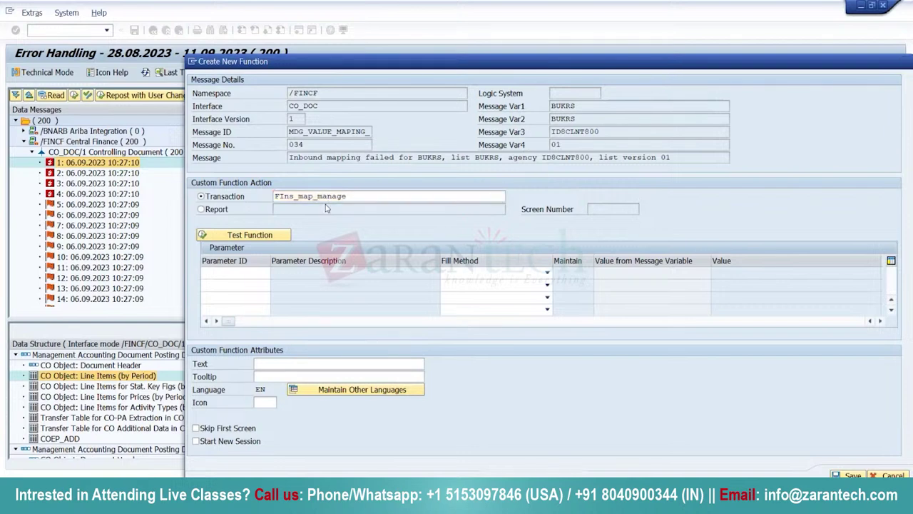
pyautogui.click(222, 235)
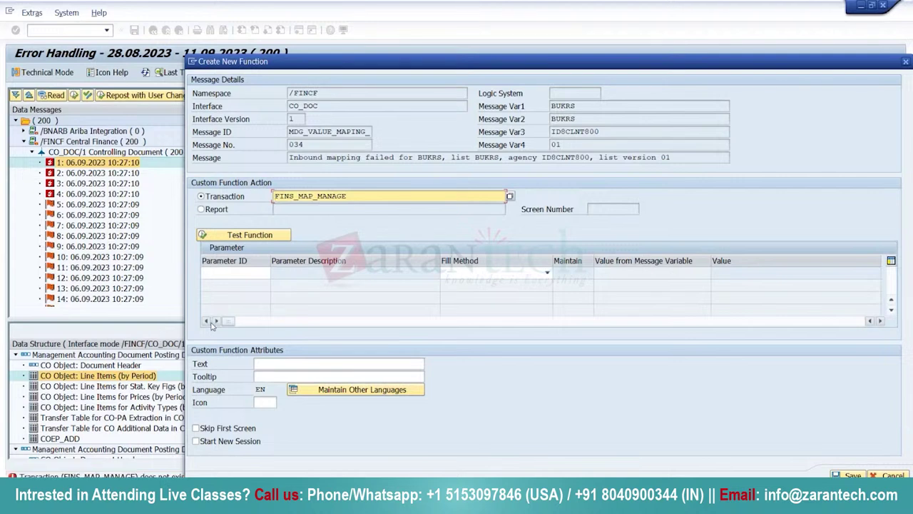
pyautogui.click(298, 196)
pyautogui.write('CFIN')
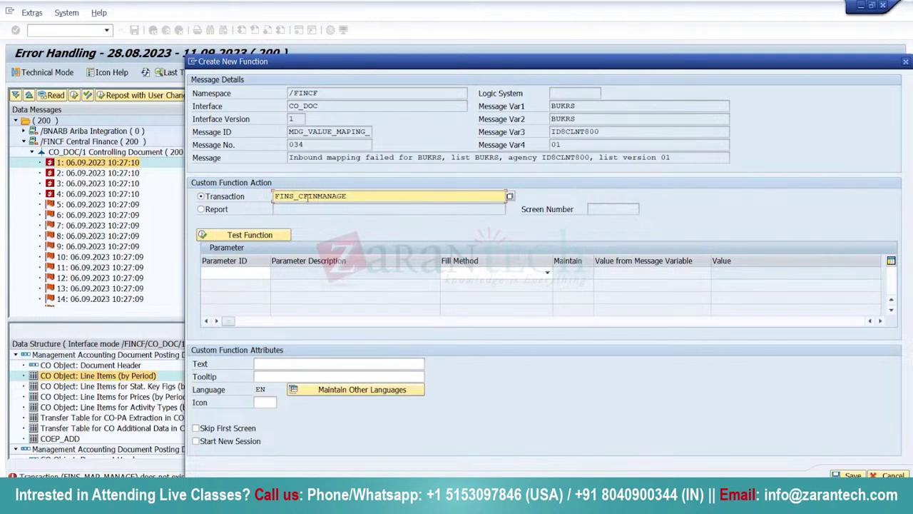
pyautogui.write('_map_manage')
# Test the function in Manage Mappings, then set the first parameter's fill method to Manual Value
pyautogui.click(243, 234)
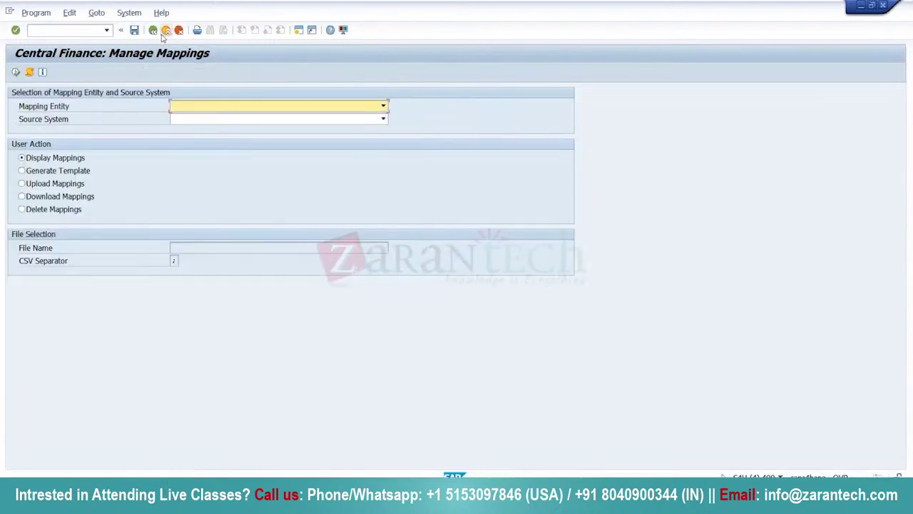
pyautogui.click(154, 31)
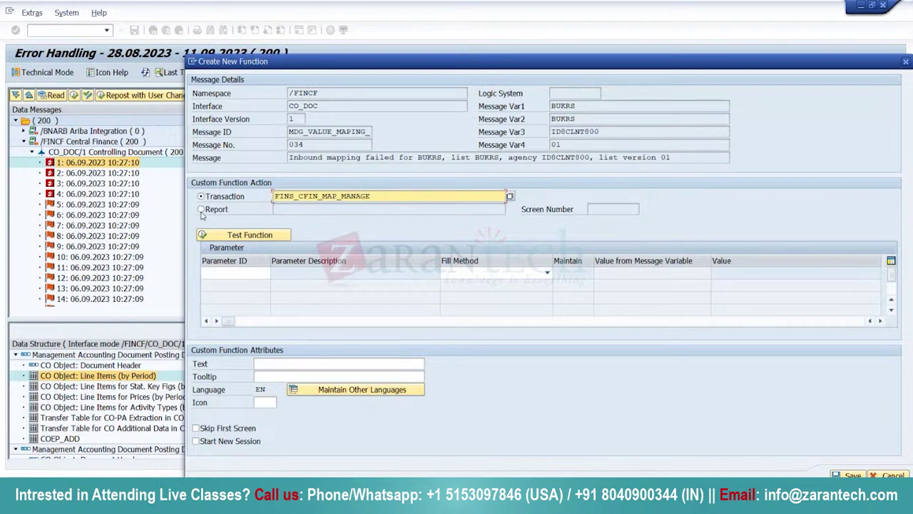
pyautogui.click(225, 273)
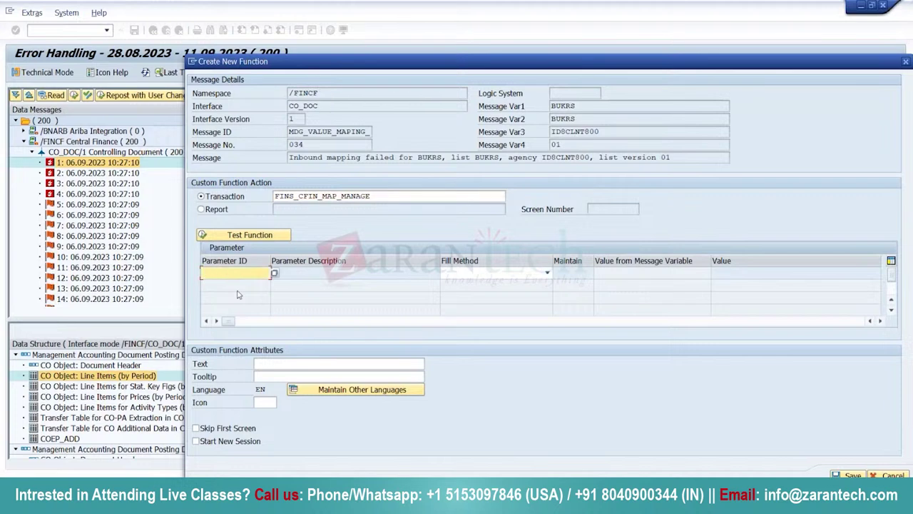
pyautogui.click(501, 278)
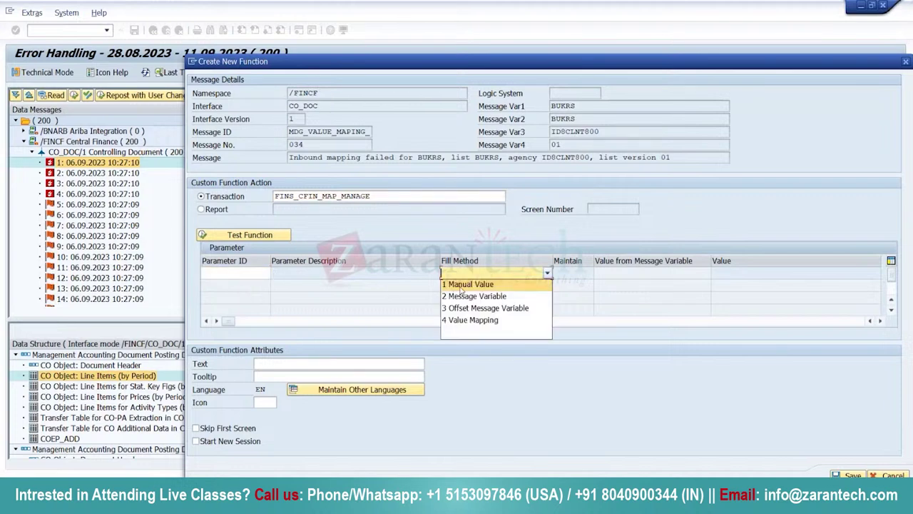
pyautogui.click(459, 286)
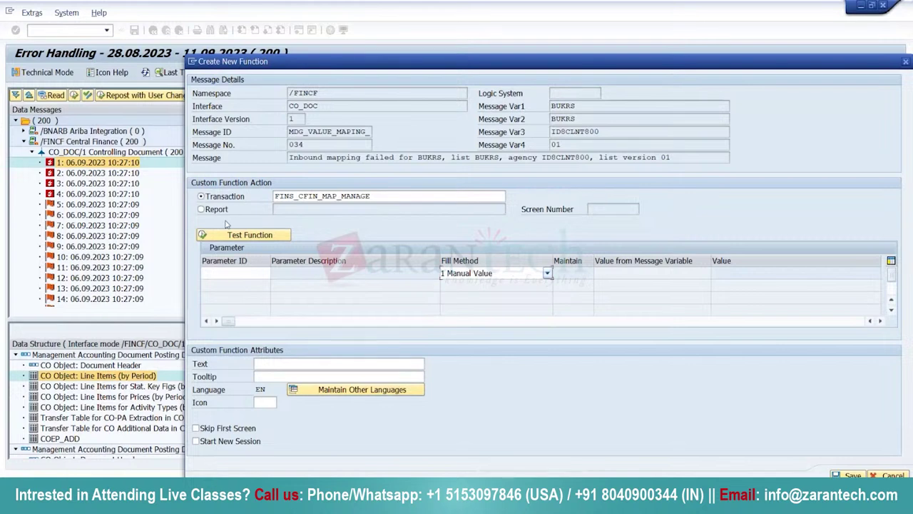
# Test the function again and close the Create New Function window
pyautogui.click(248, 236)
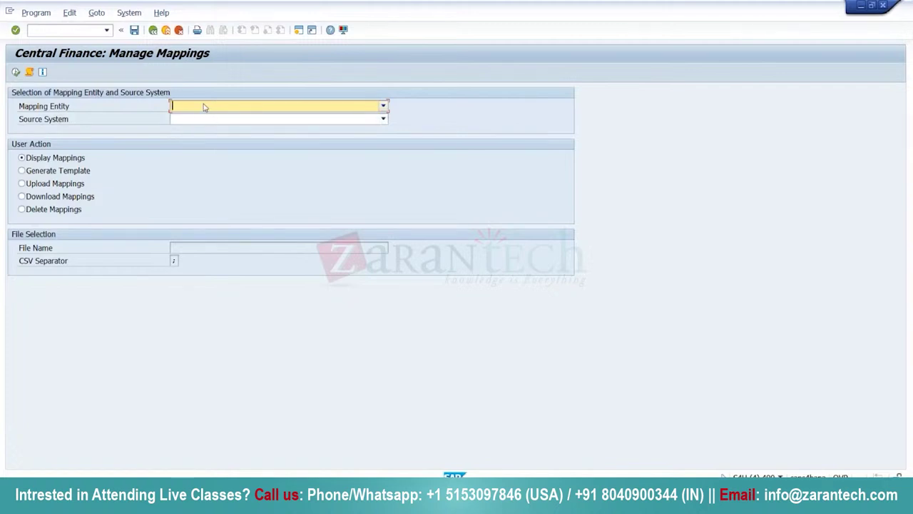
pyautogui.click(154, 32)
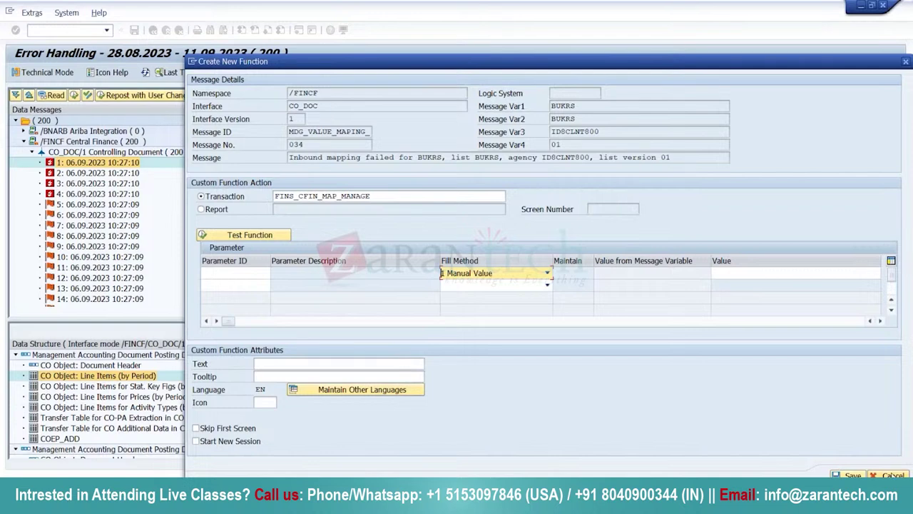
pyautogui.press('F12')
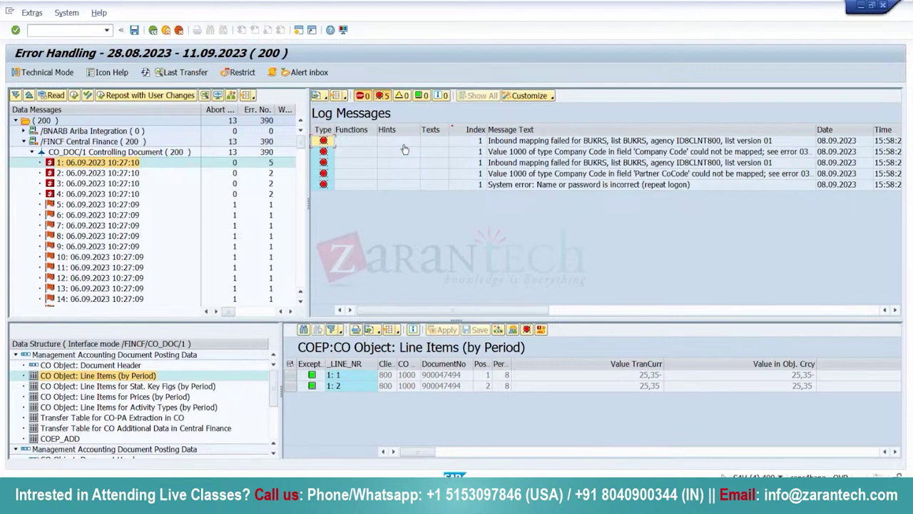
pyautogui.doubleClick(404, 143)
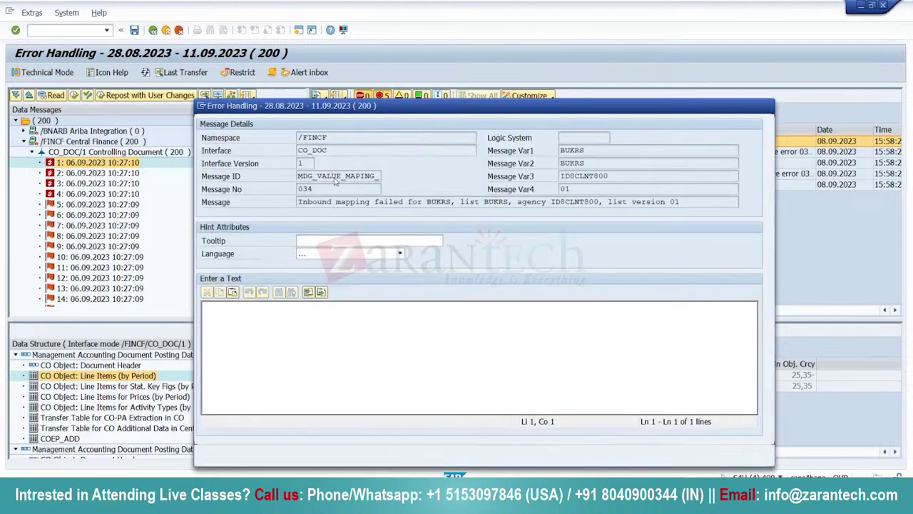
pyautogui.moveTo(434, 110); pyautogui.dragTo(363, 156)
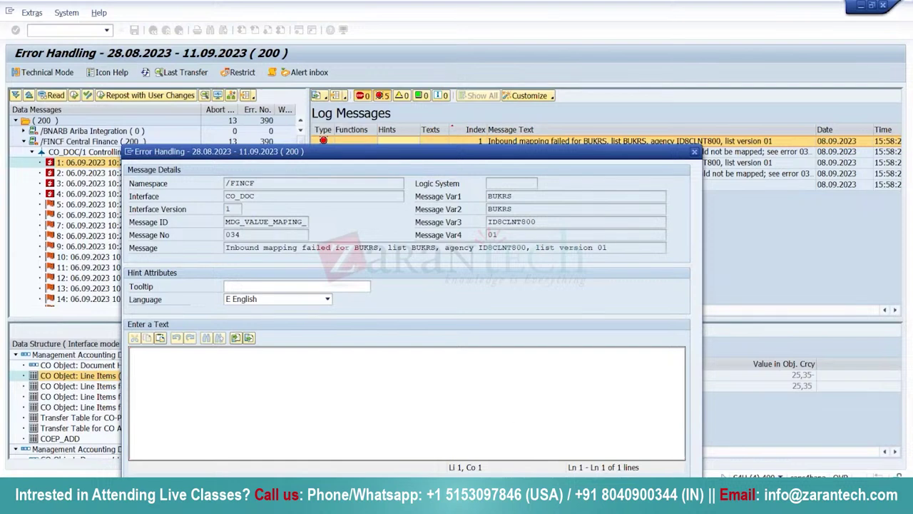
pyautogui.press('Escape')
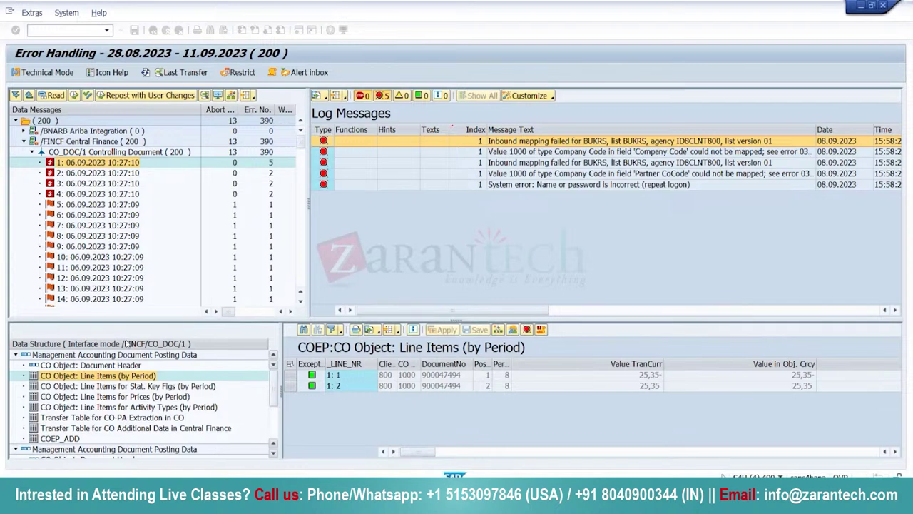
pyautogui.scroll(-4, 95, 211)
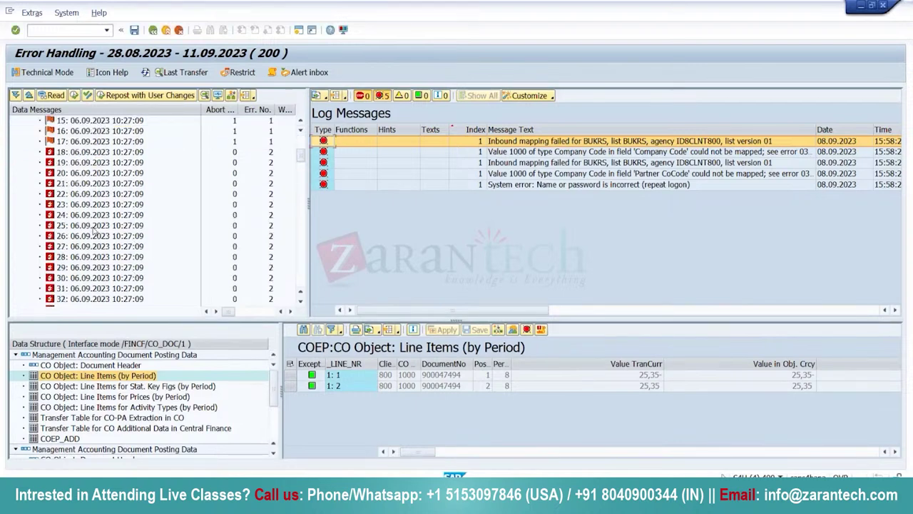
pyautogui.scroll(4, 98, 227)
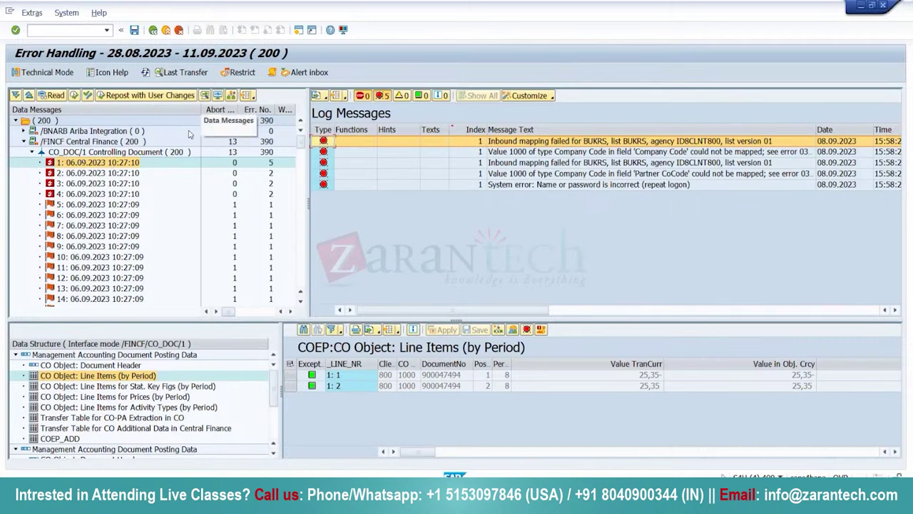
pyautogui.click(103, 76)
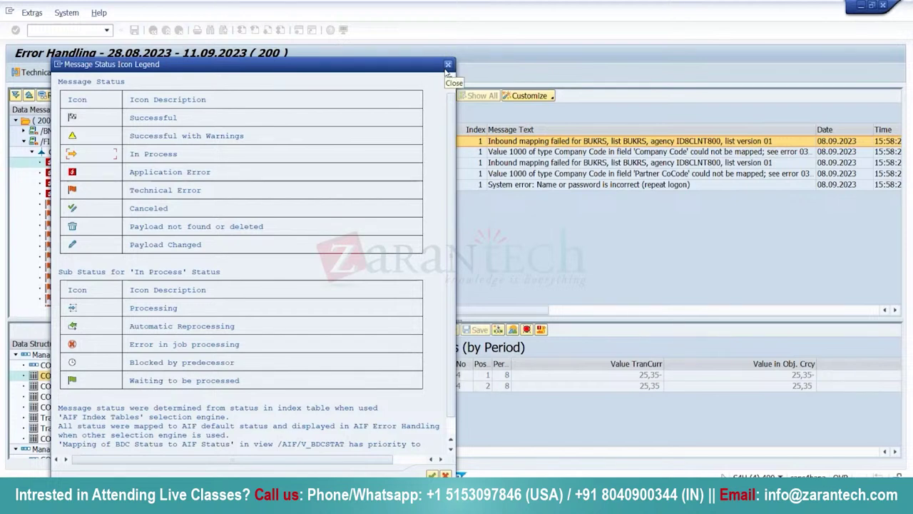
pyautogui.click(448, 65)
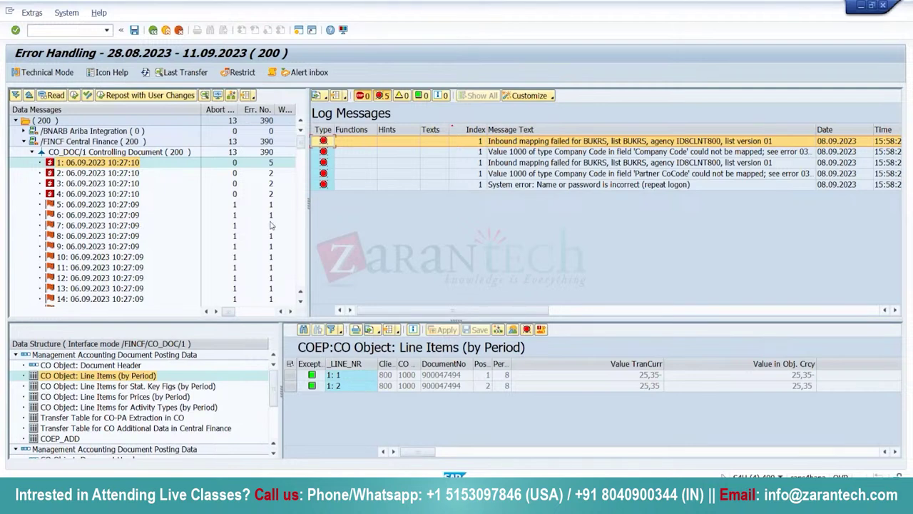
pyautogui.moveTo(306, 205); pyautogui.dragTo(311, 208)
pyautogui.click(63, 206)
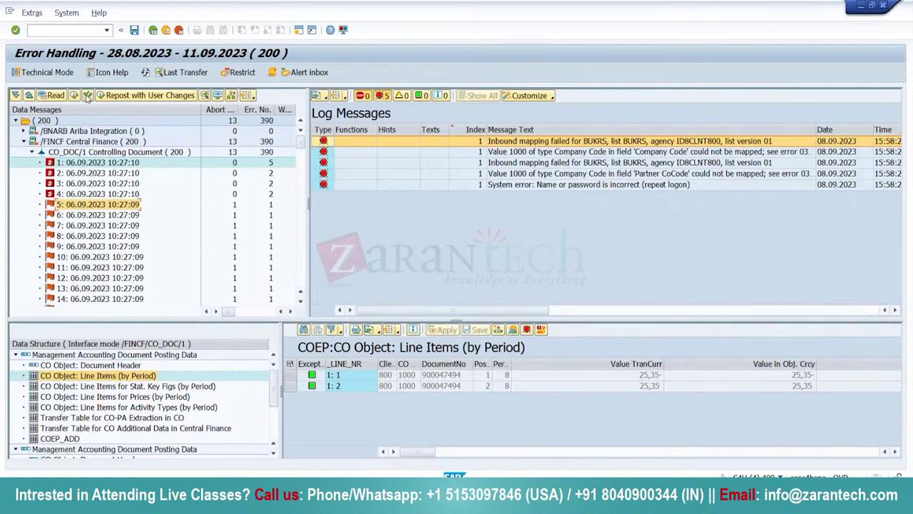
# Cancel data message 5, then review its log messages and CO line items by period
pyautogui.click(86, 96)
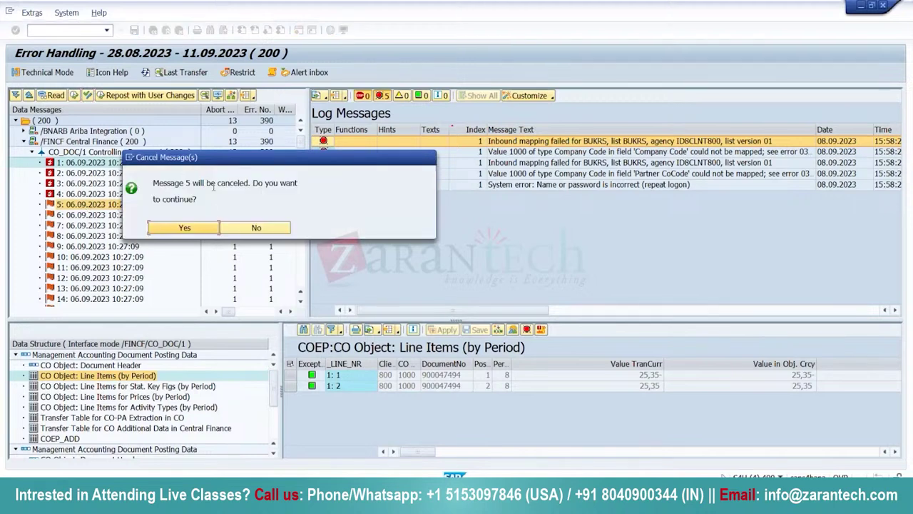
pyautogui.click(182, 228)
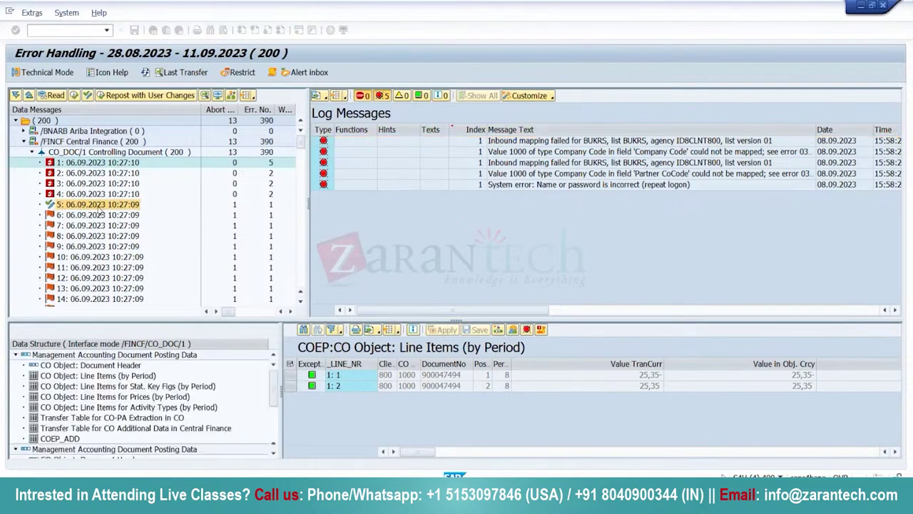
pyautogui.click(84, 206)
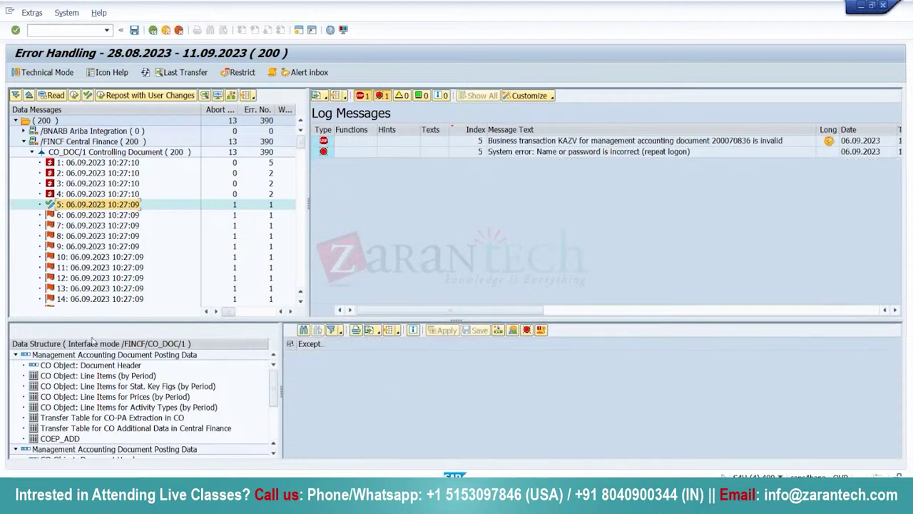
pyautogui.click(102, 377)
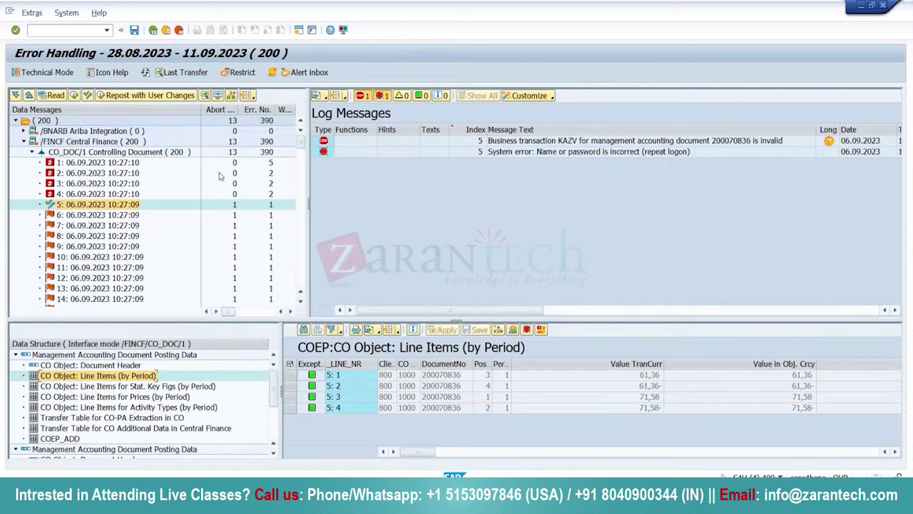
pyautogui.moveTo(305, 210); pyautogui.dragTo(351, 210)
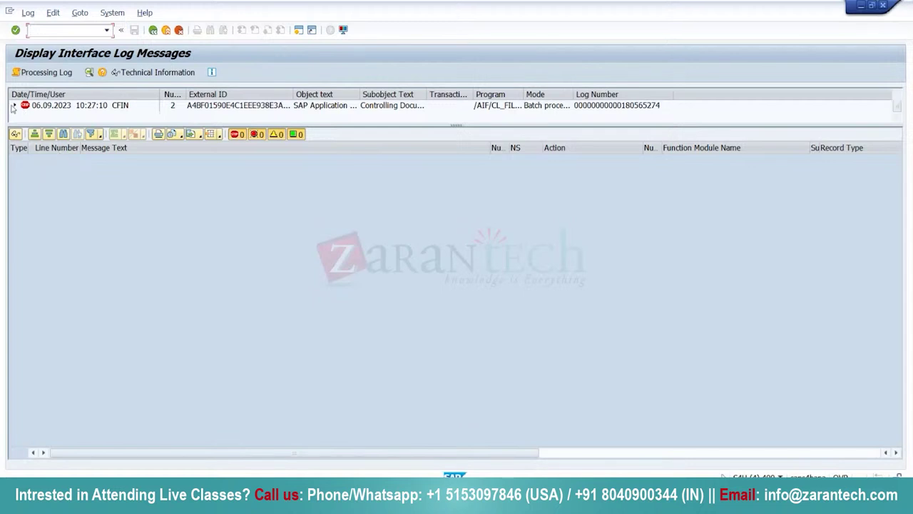
# Inspect the KAZV and logon system errors under Problem Class Other and Additional Information, then go back
pyautogui.click(13, 106)
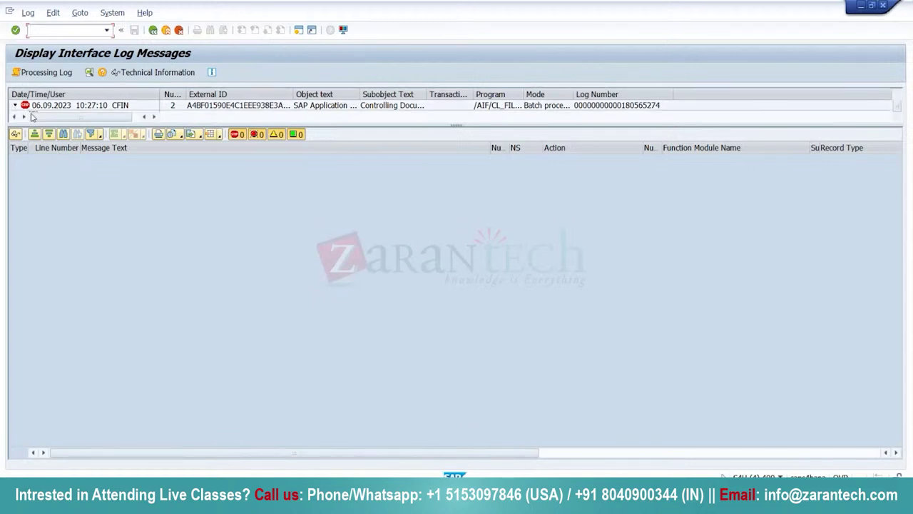
pyautogui.click(100, 107)
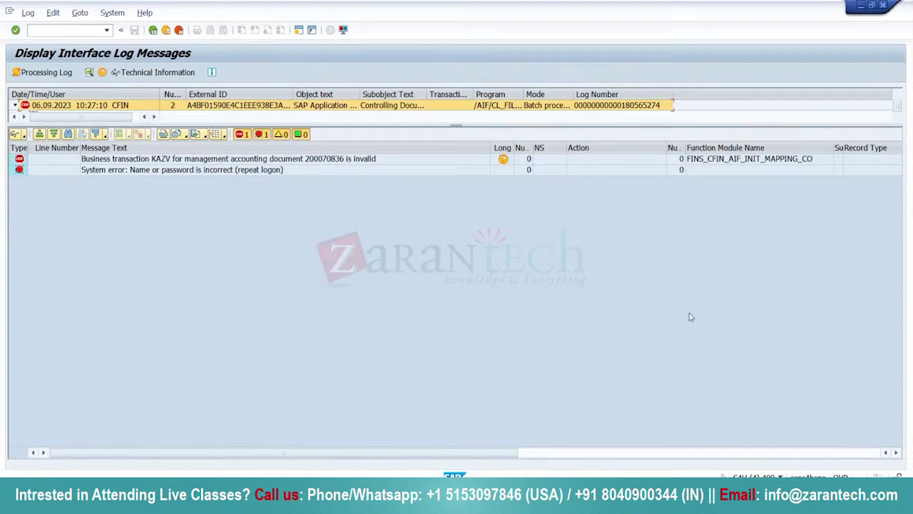
pyautogui.click(185, 161)
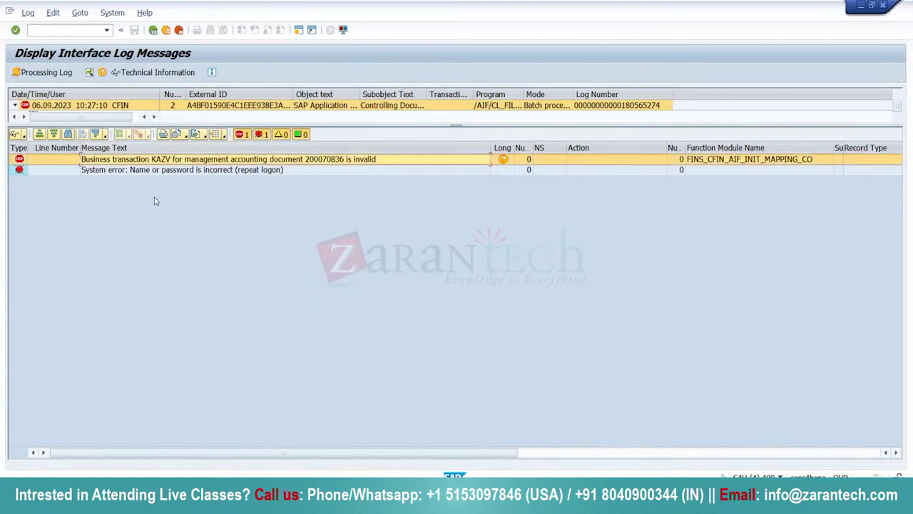
pyautogui.click(213, 171)
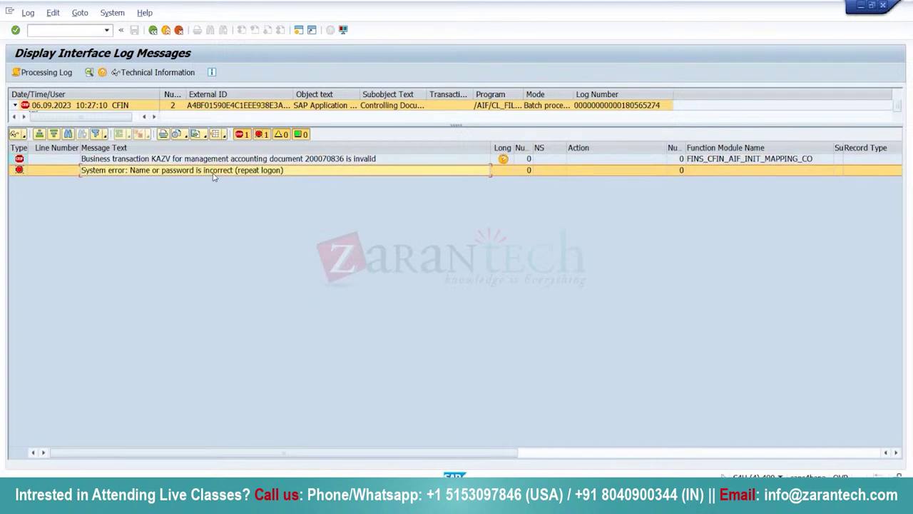
pyautogui.click(15, 105)
pyautogui.moveTo(462, 124); pyautogui.dragTo(464, 170)
pyautogui.click(80, 117)
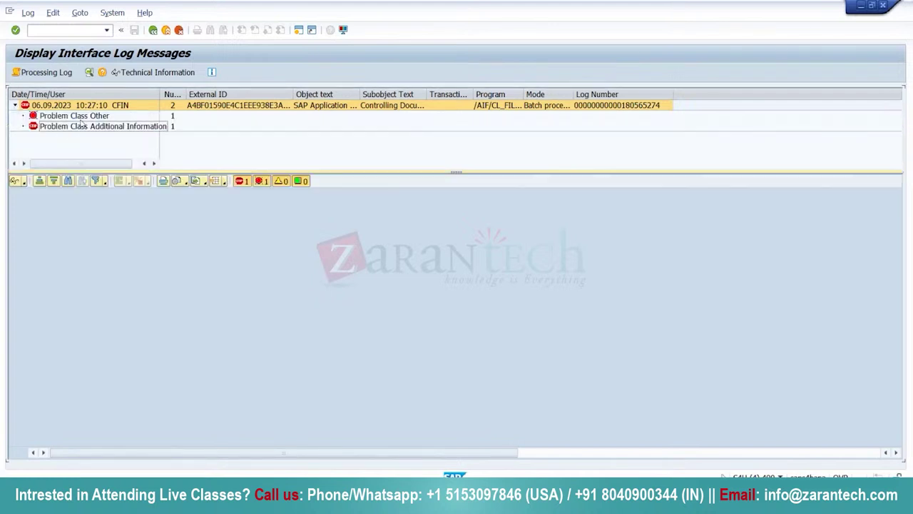
pyautogui.click(83, 125)
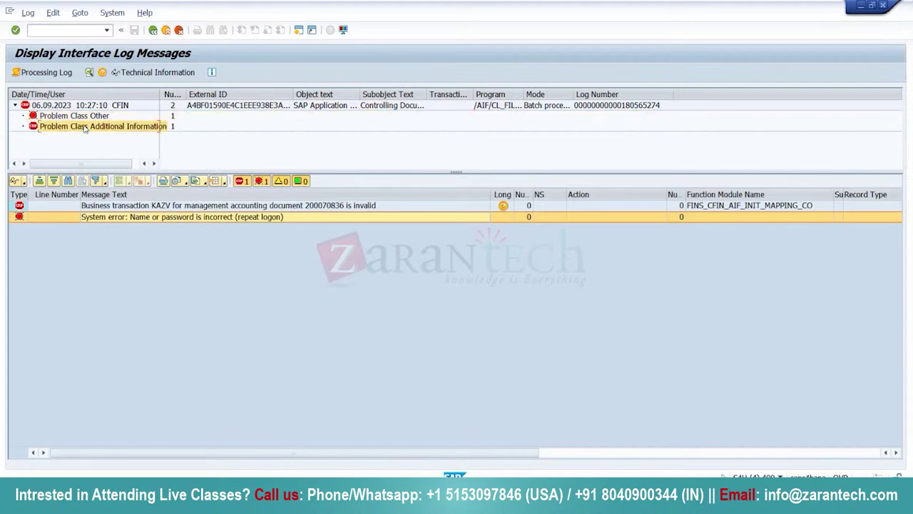
pyautogui.click(153, 30)
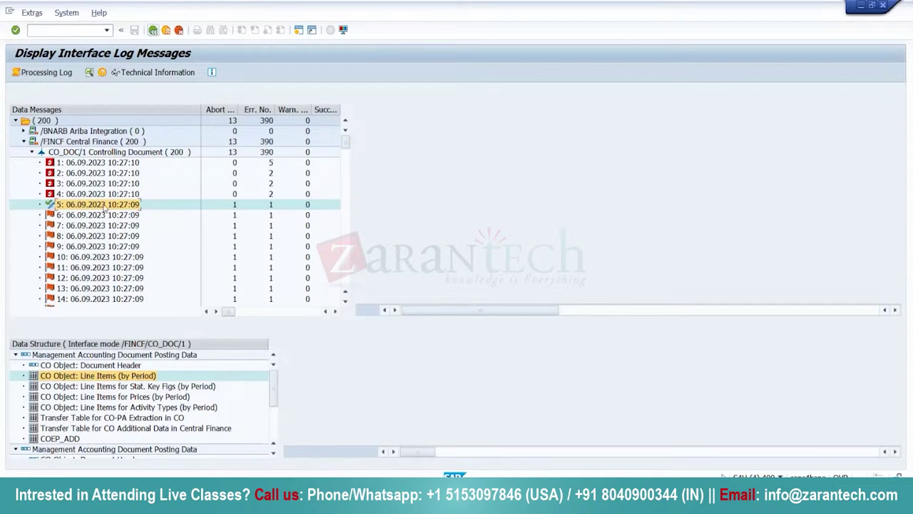
# Show message 1's CO line items by period, listing its two lines of 25,35
pyautogui.doubleClick(105, 207)
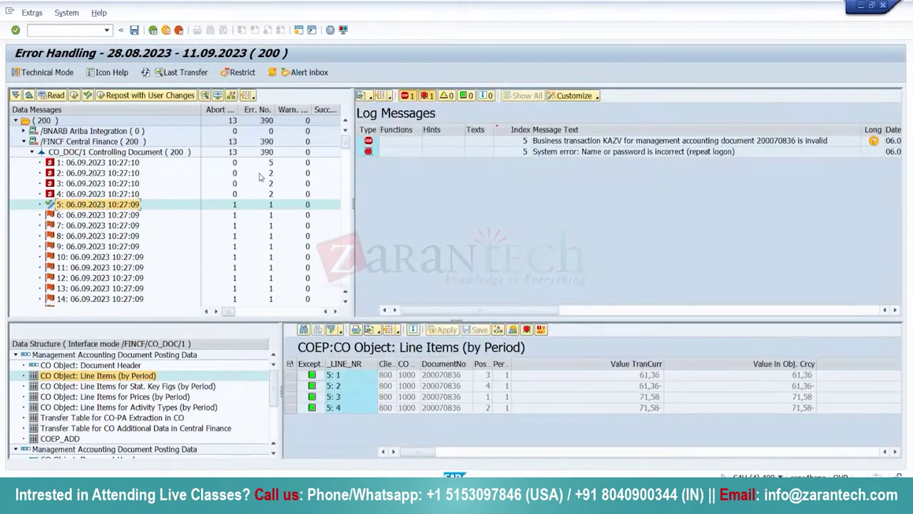
pyautogui.click(105, 162)
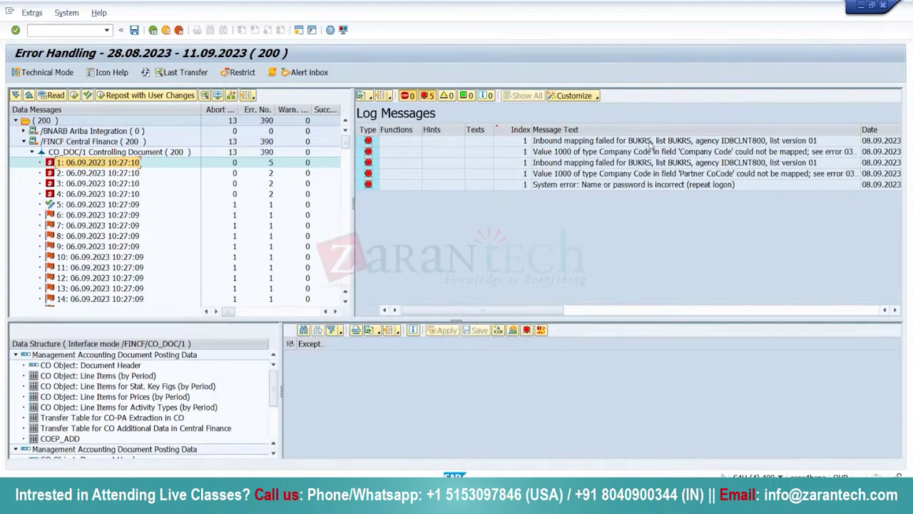
pyautogui.click(85, 376)
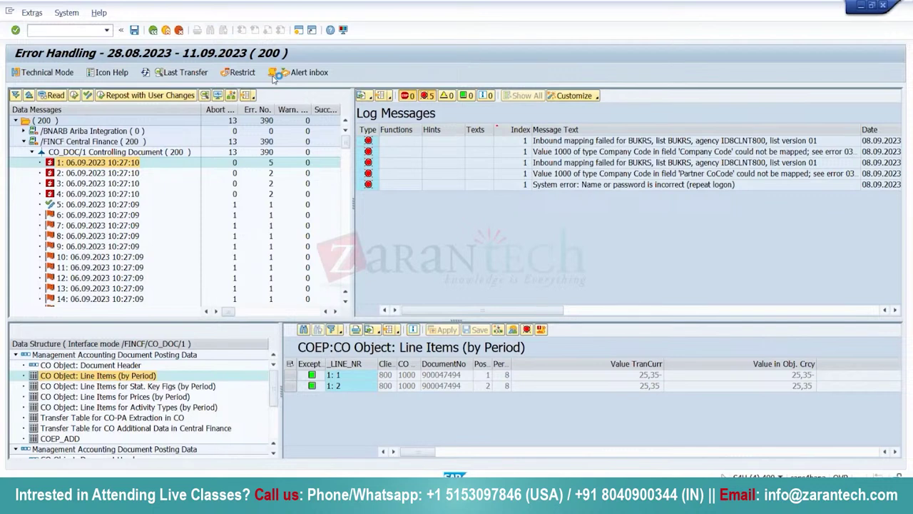
pyautogui.doubleClick(71, 193)
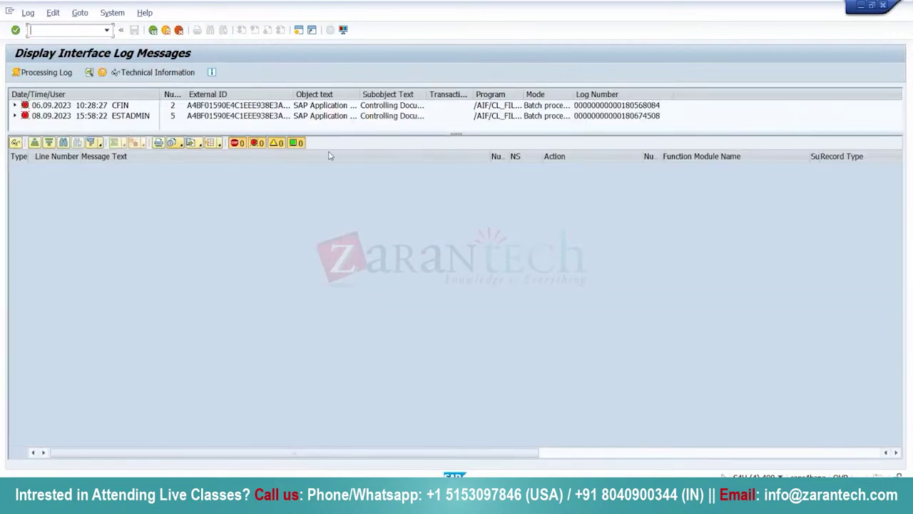
pyautogui.moveTo(381, 134); pyautogui.dragTo(381, 190)
pyautogui.click(46, 108)
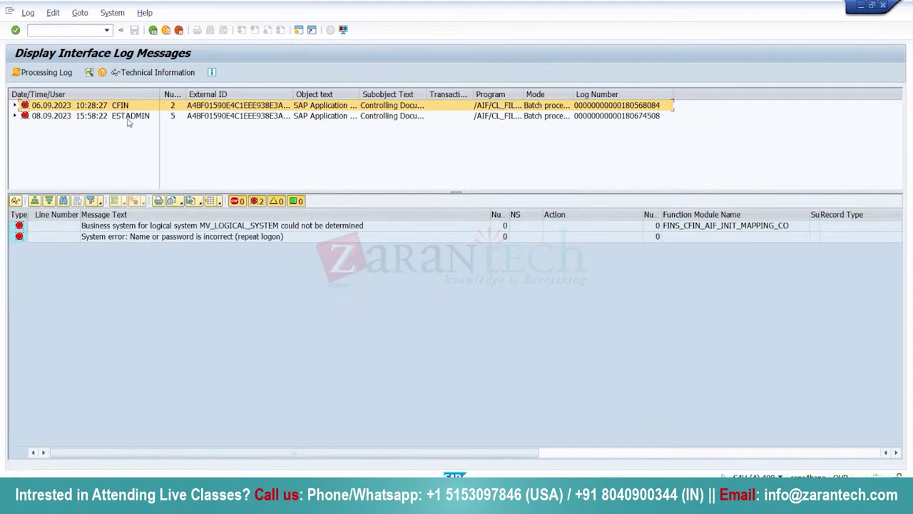
pyautogui.click(129, 117)
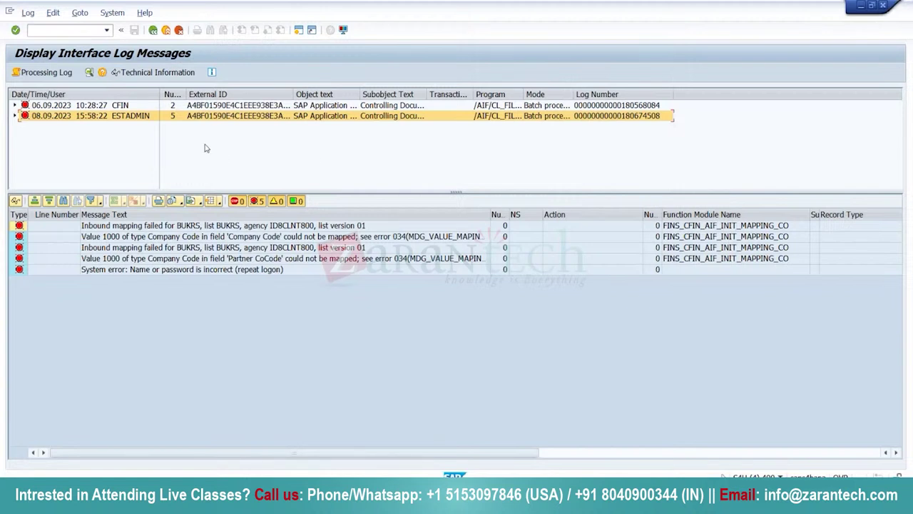
pyautogui.click(152, 31)
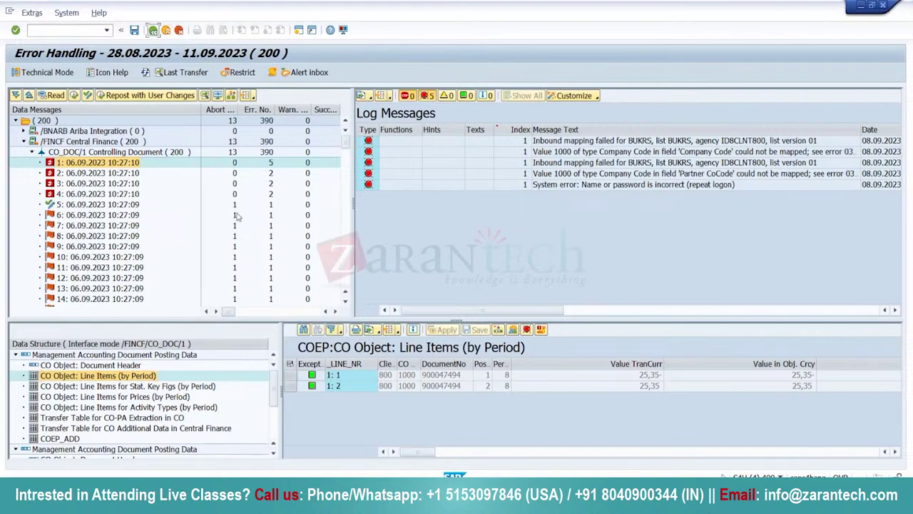
# Limit the monitor selection to error messages in technical mode and run it
pyautogui.click(154, 31)
pyautogui.scroll(-1, 146, 306)
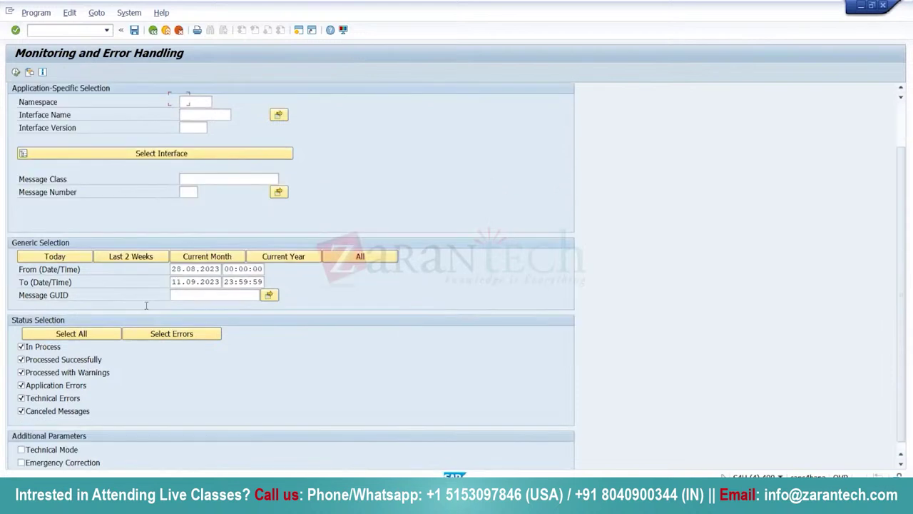
pyautogui.scroll(-1, 146, 305)
pyautogui.click(21, 325)
pyautogui.click(20, 338)
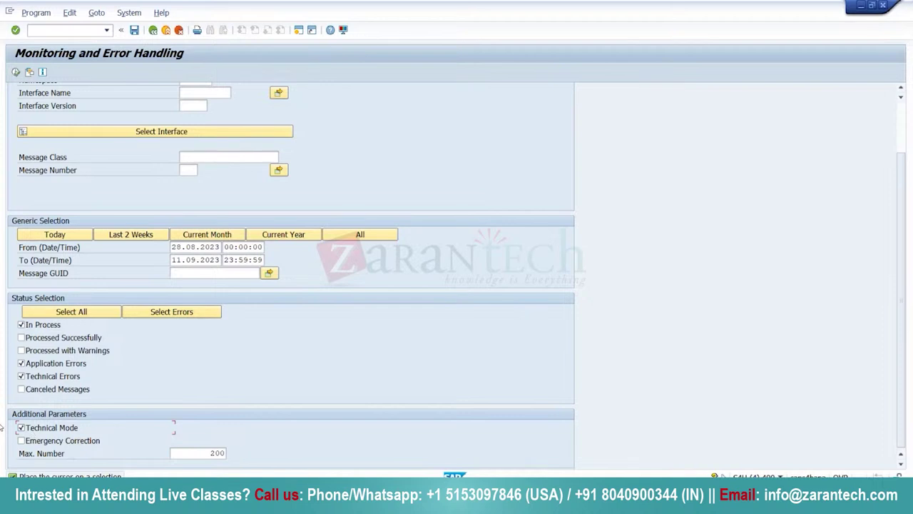
pyautogui.click(17, 72)
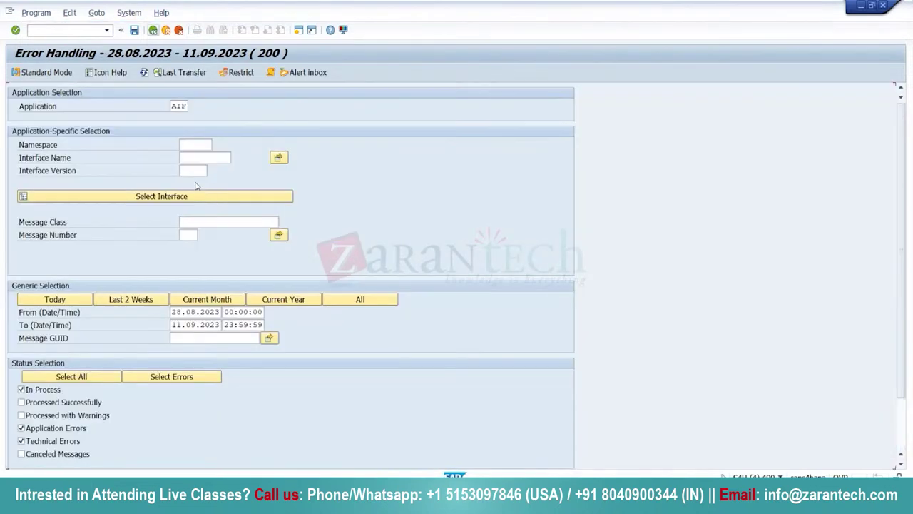
# Remove the 200-message limit and rerun the selection
pyautogui.scroll(-3, 71, 385)
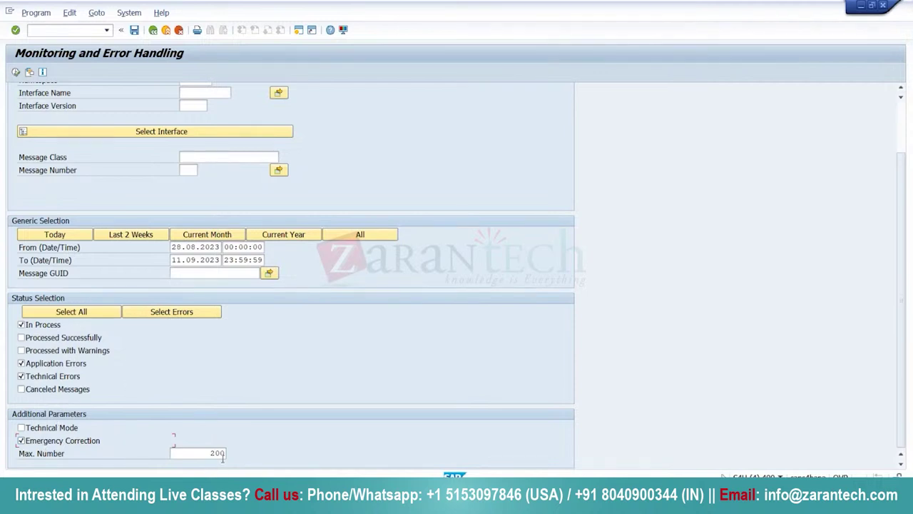
pyautogui.click(222, 454)
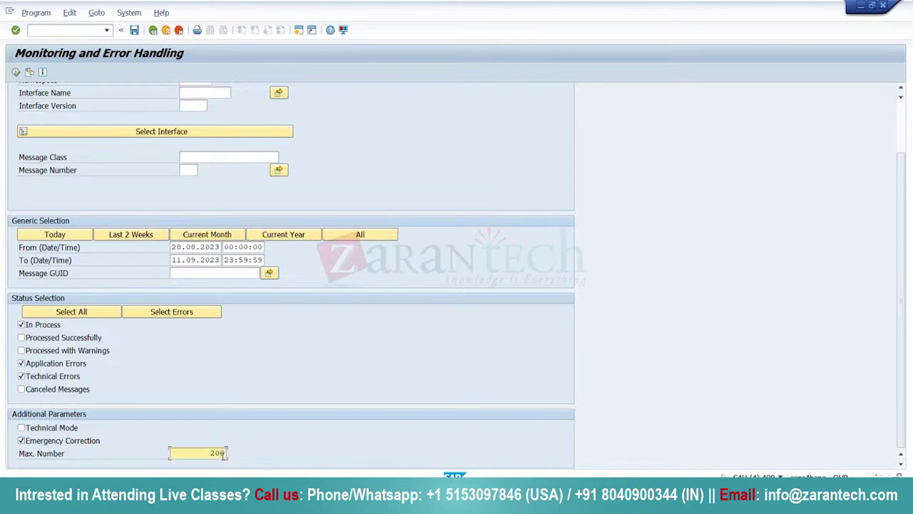
pyautogui.doubleClick(221, 454)
pyautogui.press('BackSpace')
pyautogui.click(16, 72)
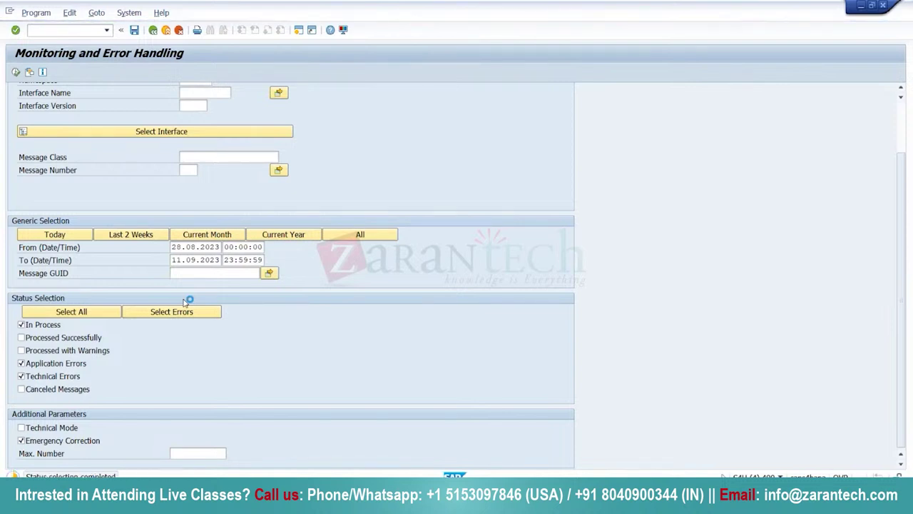
# Exclude in-process messages, cap the result at 20 messages, and run the selection
pyautogui.click(9, 13)
pyautogui.click(42, 114)
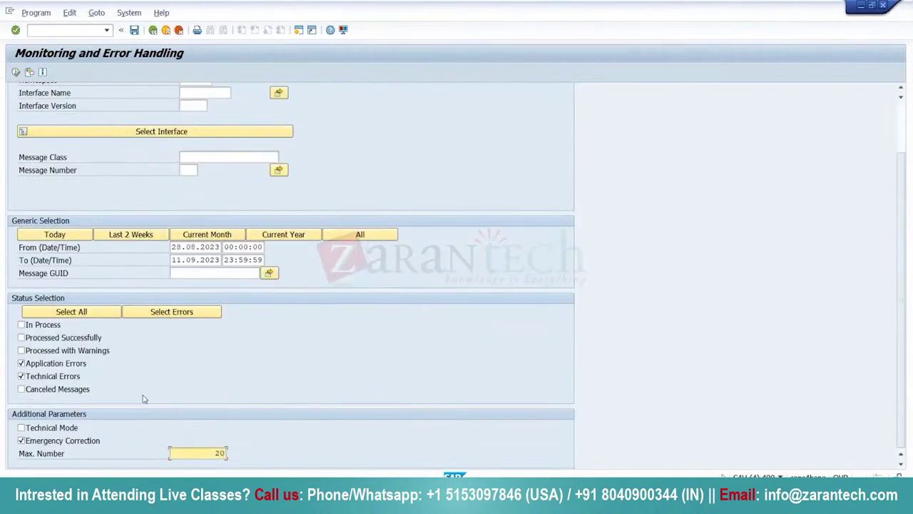
pyautogui.click(22, 441)
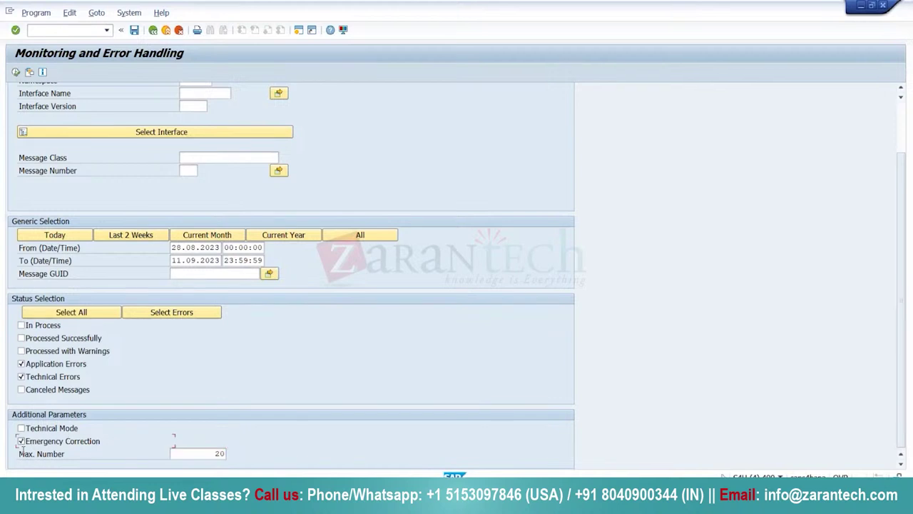
pyautogui.click(15, 72)
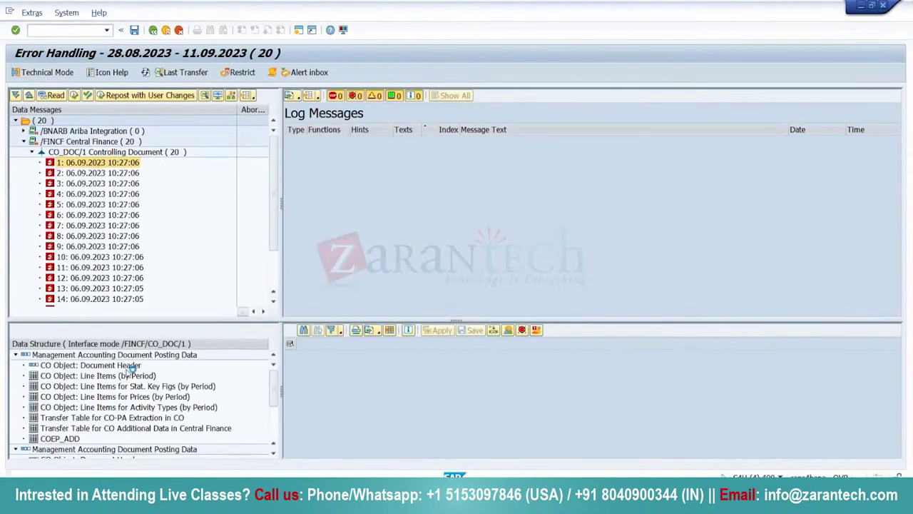
# Restart failed message 1 and reselect it to see its four company code 1000 mapping errors
pyautogui.click(127, 366)
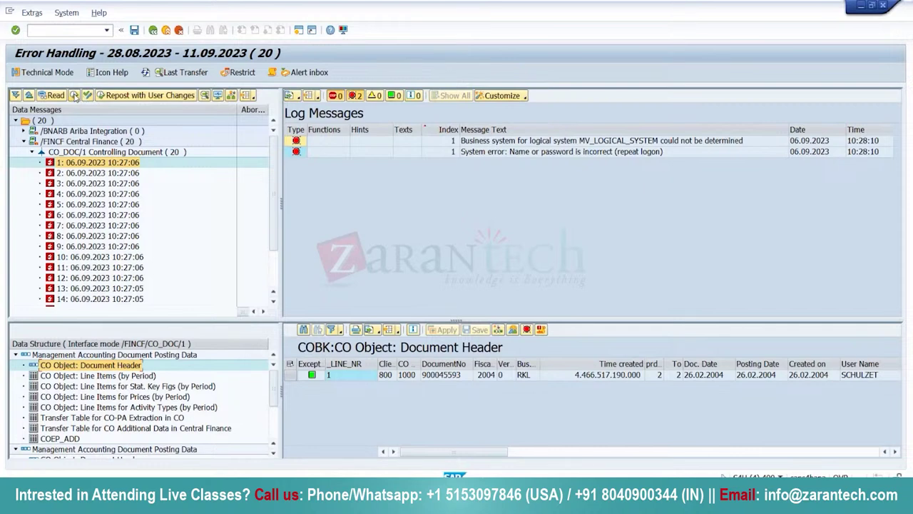
pyautogui.click(74, 96)
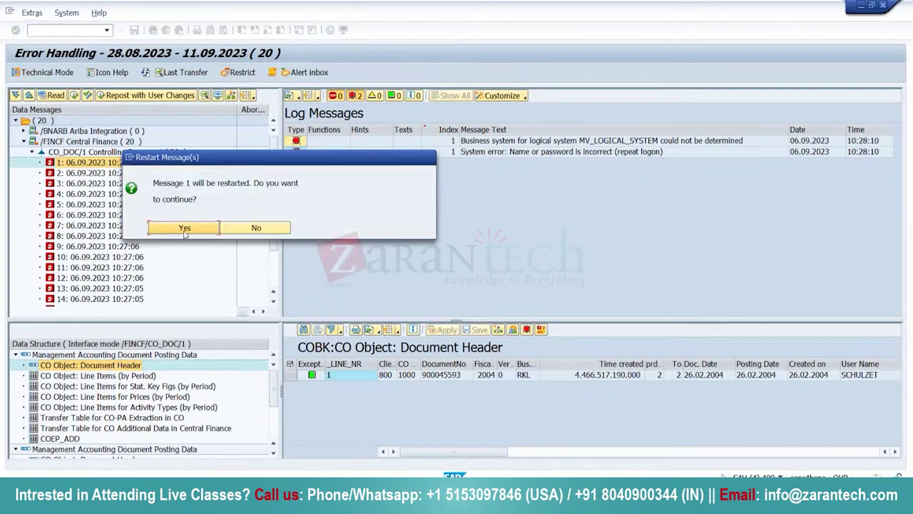
pyautogui.click(184, 228)
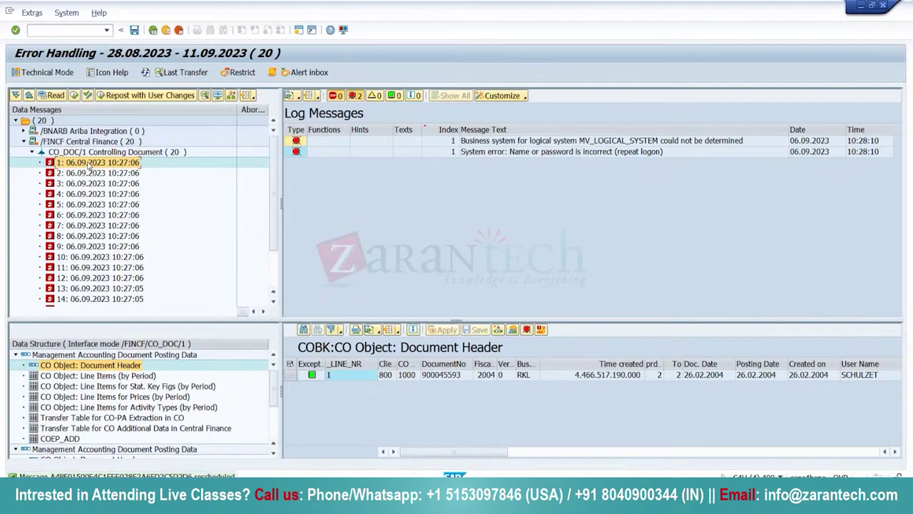
pyautogui.click(91, 163)
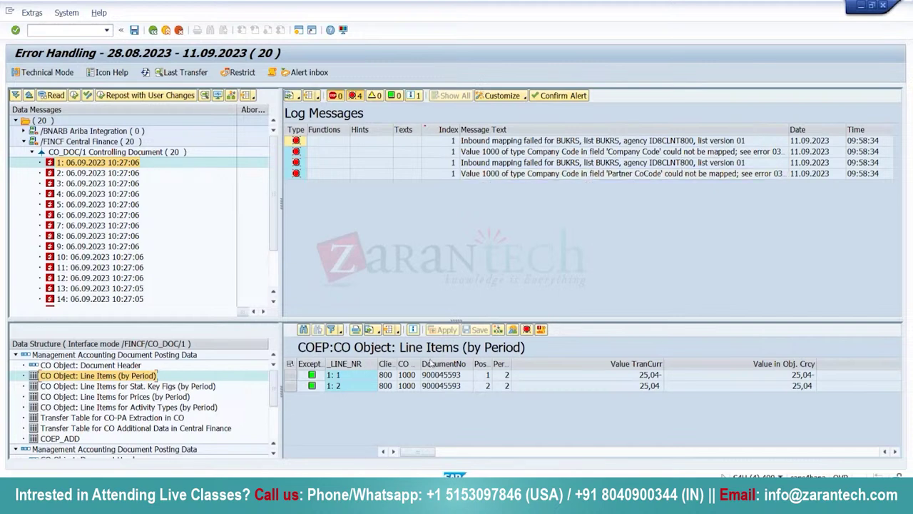
# Replace 1000 with 0001 in the CO cell of the first and second line items
pyautogui.doubleClick(408, 385)
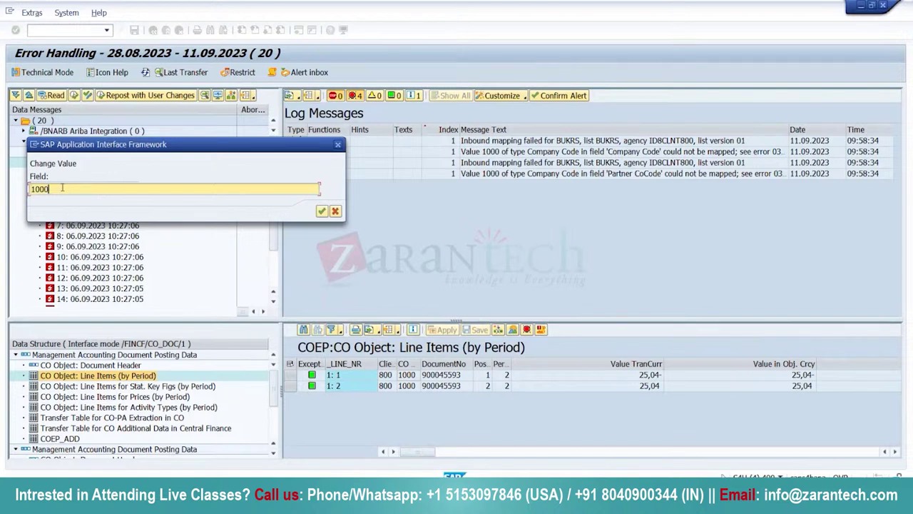
pyautogui.moveTo(161, 144); pyautogui.dragTo(371, 140)
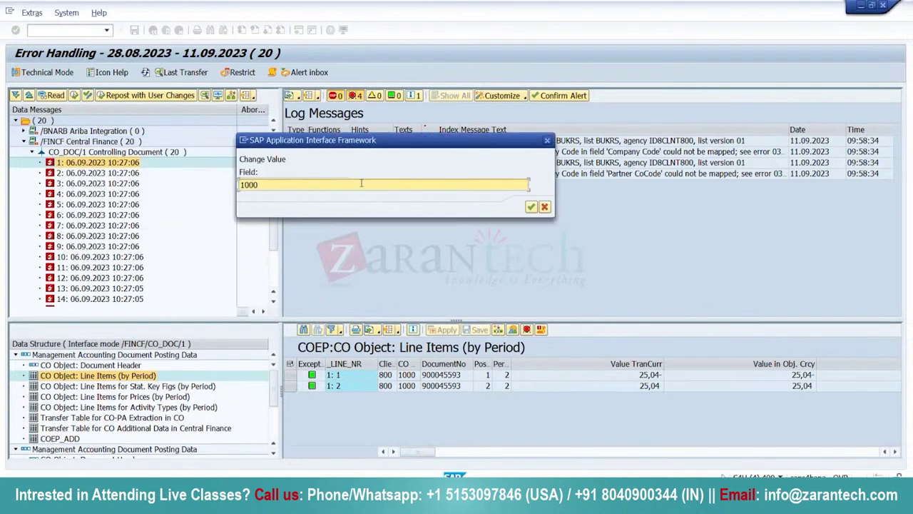
pyautogui.press('Delete')
pyautogui.press('Delete')
pyautogui.press('Delete')
pyautogui.press('Delete')
pyautogui.write('0001')
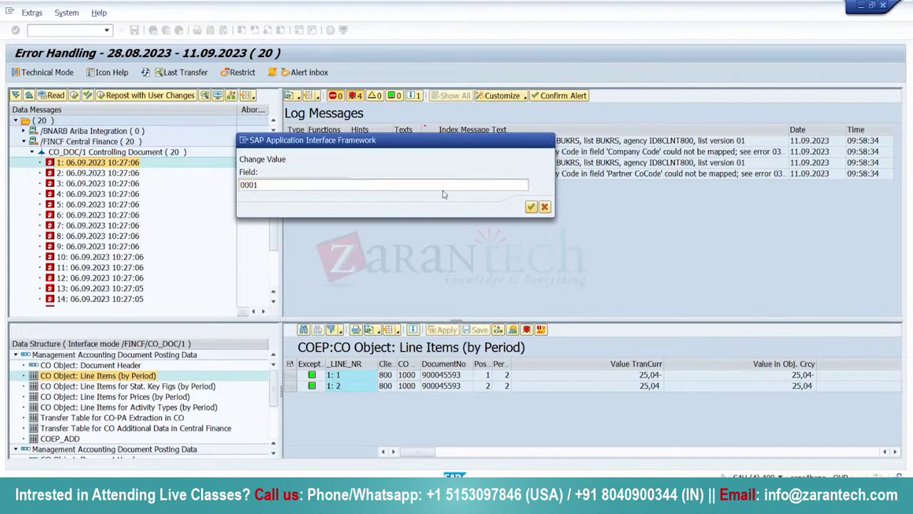
pyautogui.press('Return')
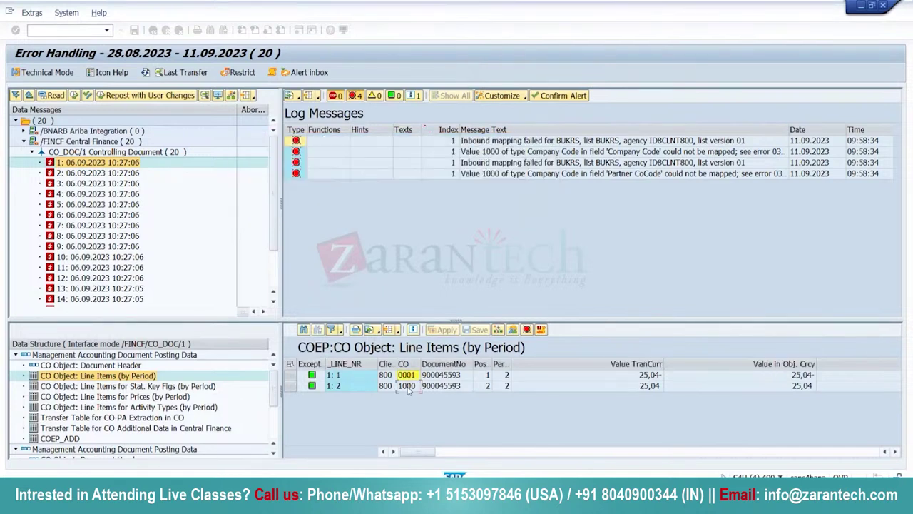
pyautogui.doubleClick(408, 386)
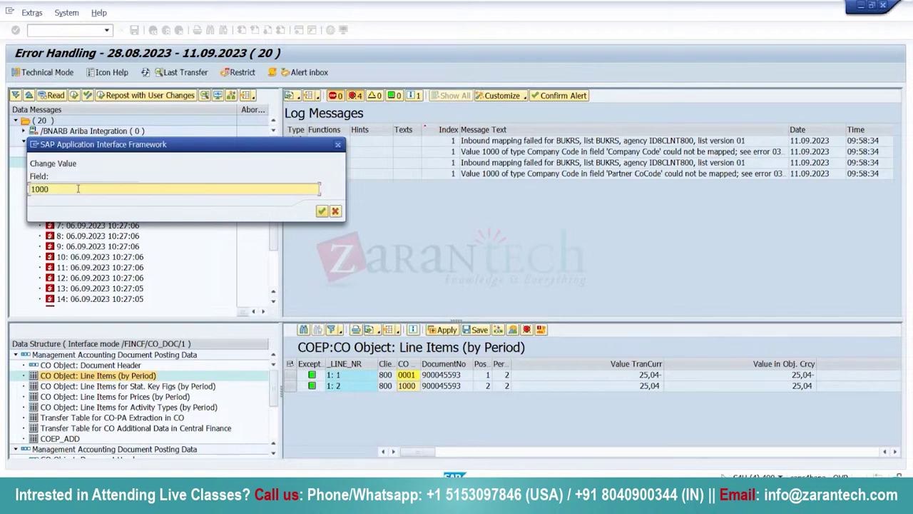
pyautogui.press('BackSpace')
pyautogui.press('BackSpace')
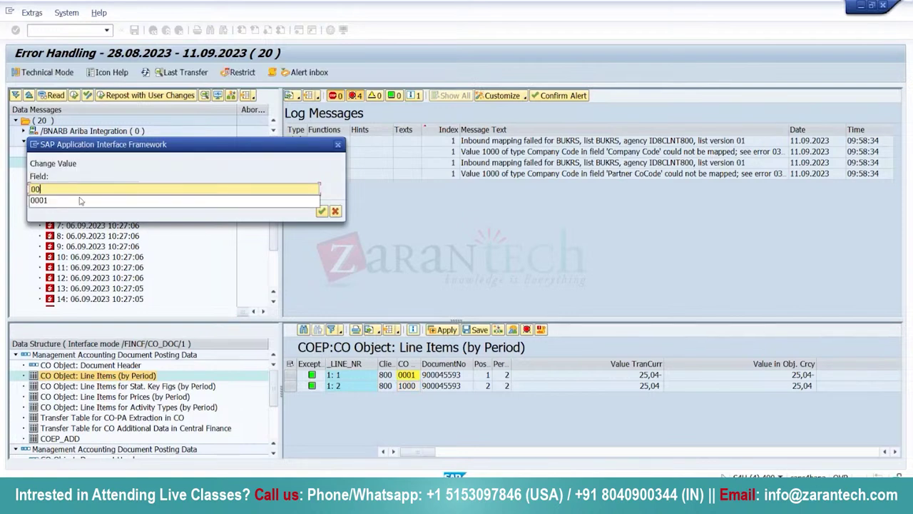
pyautogui.click(83, 202)
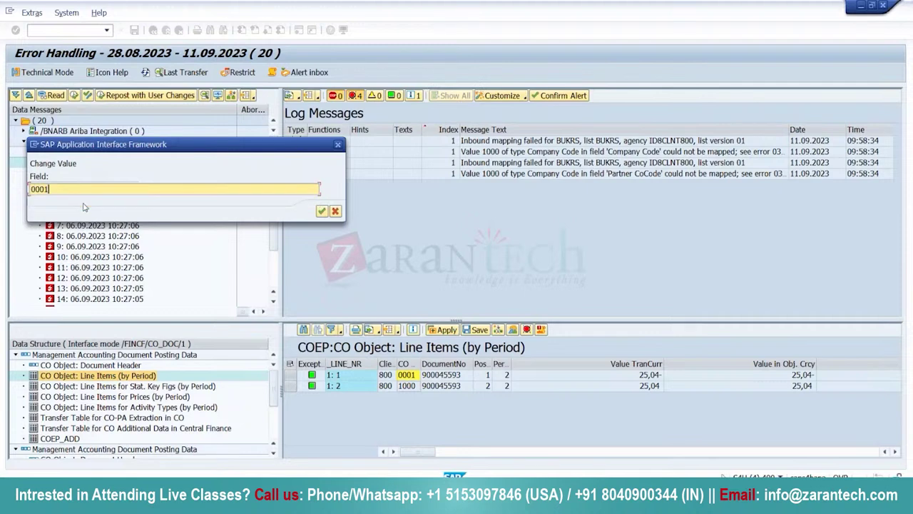
pyautogui.click(321, 211)
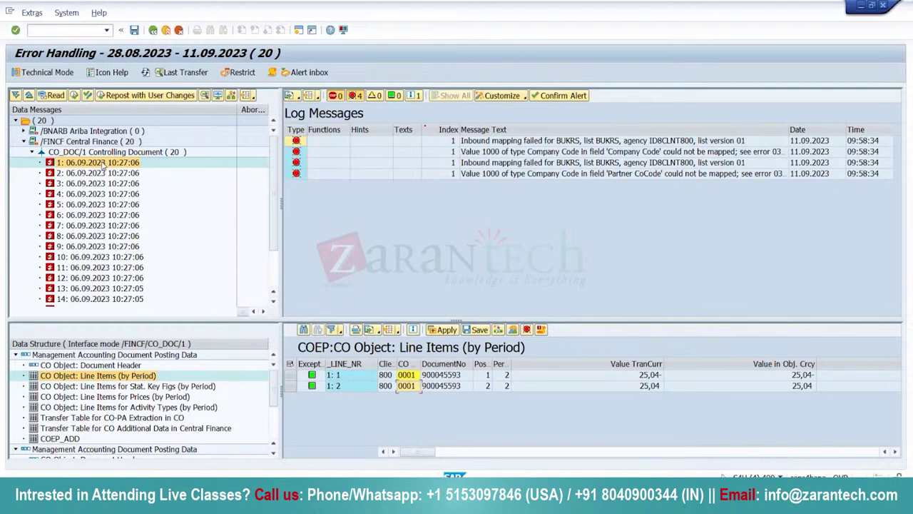
# Widen the line items' CO column until the CO Area heading shows in full
pyautogui.moveTo(421, 363); pyautogui.dragTo(454, 363)
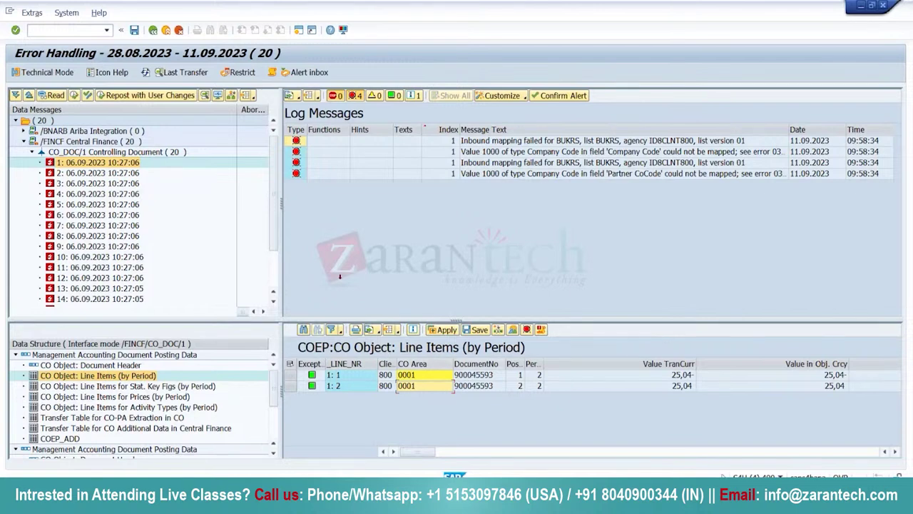
# Save the 0001 CO area edits for message 1 after backing out of an early repost
pyautogui.click(152, 95)
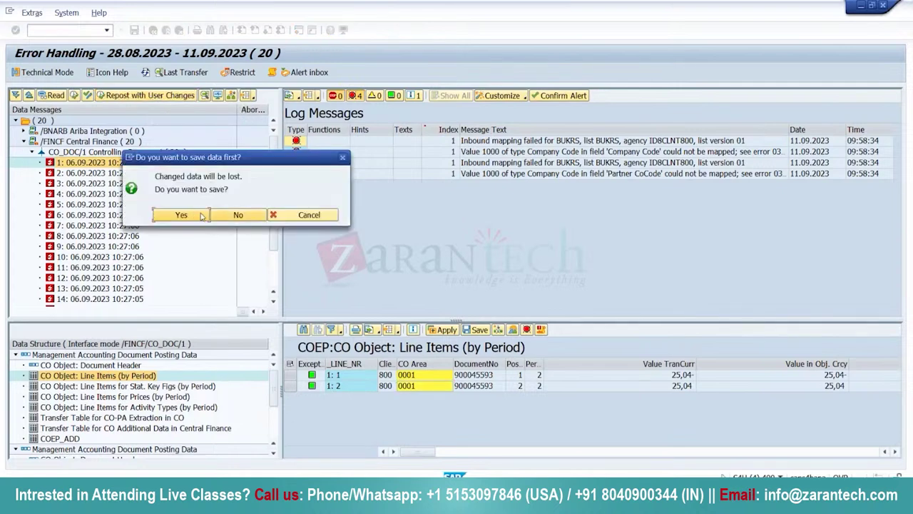
pyautogui.click(301, 217)
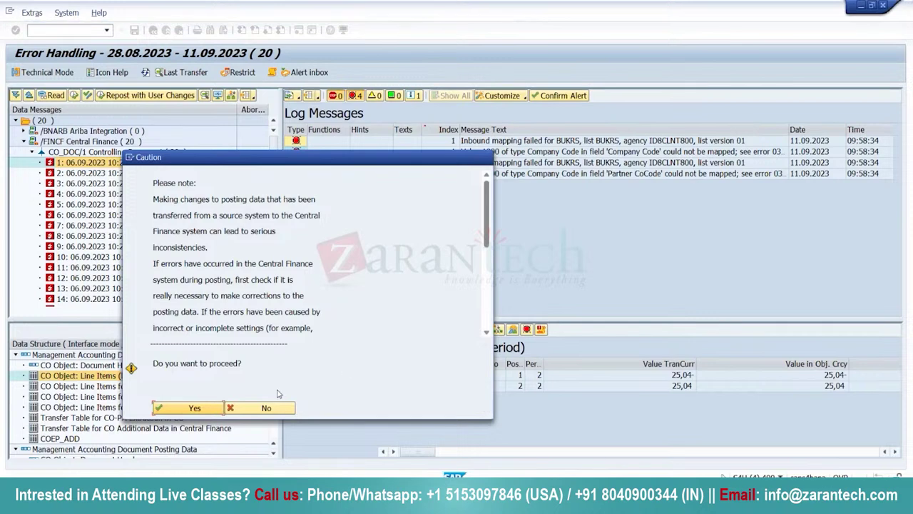
pyautogui.click(190, 407)
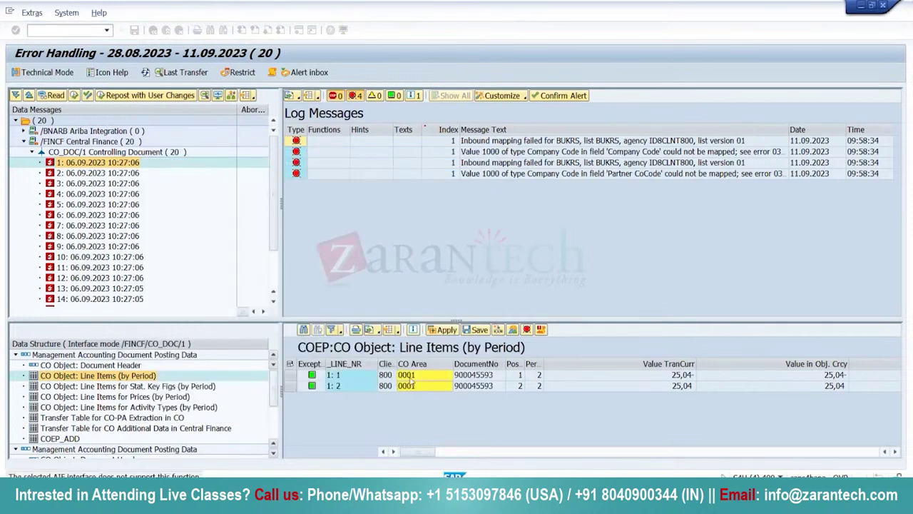
pyautogui.click(418, 386)
pyautogui.click(479, 331)
pyautogui.click(480, 330)
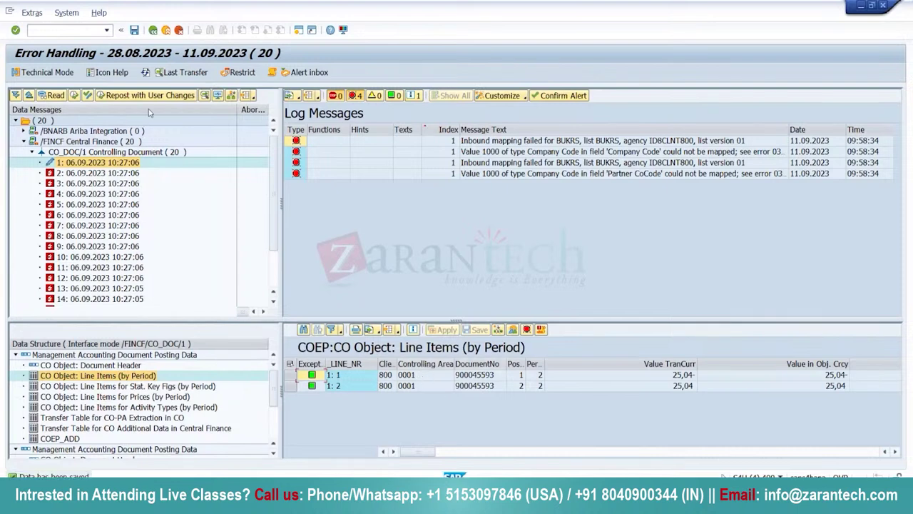
# Repost message 1 with user changes, accepting the posting data caution
pyautogui.click(152, 96)
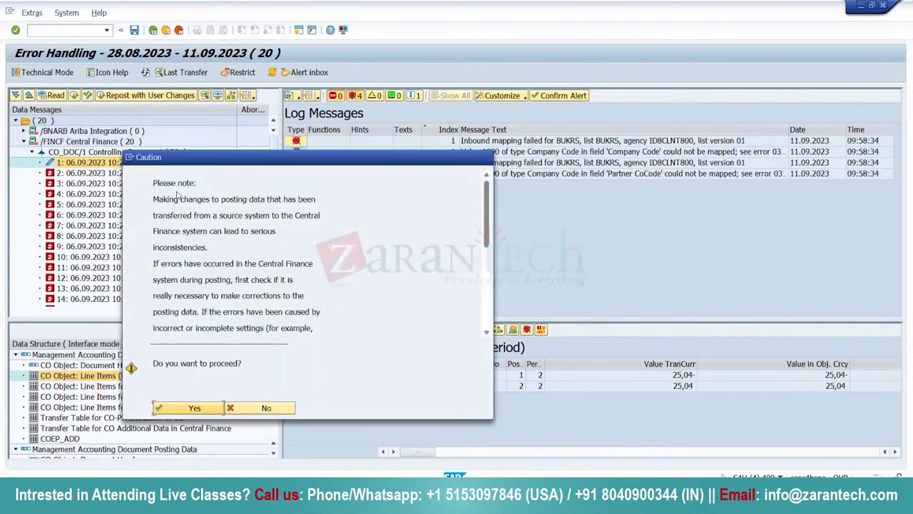
pyautogui.moveTo(274, 164); pyautogui.dragTo(363, 154)
pyautogui.click(285, 398)
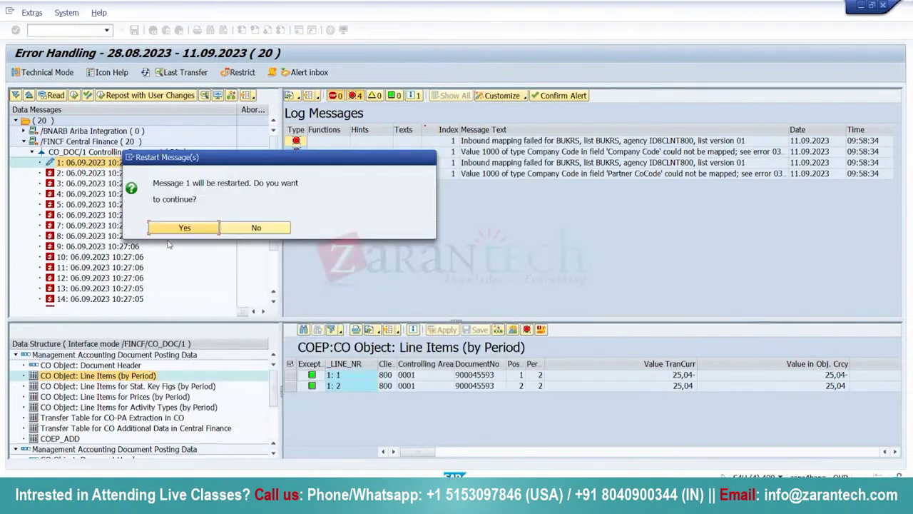
# Confirm the restart of message 1 and open its interface log showing the 10:01:02 run
pyautogui.click(182, 227)
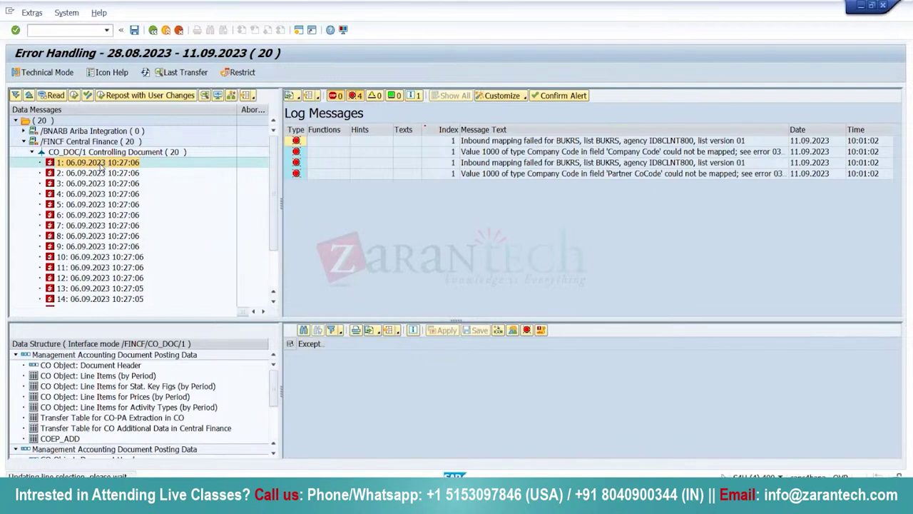
pyautogui.click(273, 74)
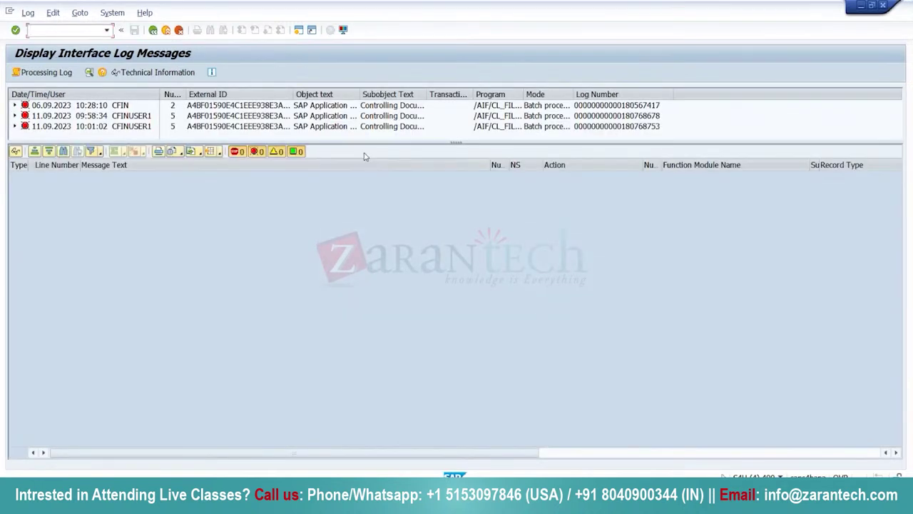
# Review the 06.09.2023, 09:58:34 and 10:01:02 log runs, then jump to Error Handling
pyautogui.moveTo(446, 143); pyautogui.dragTo(439, 208)
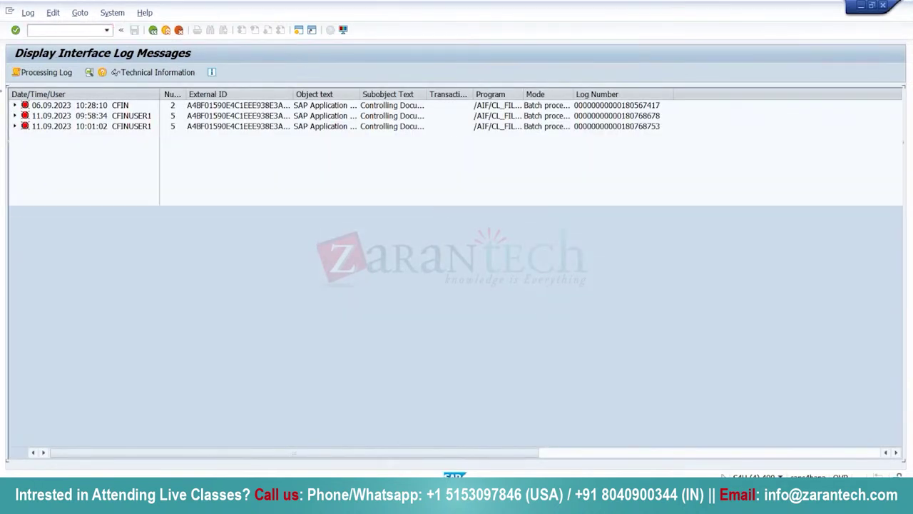
pyautogui.click(62, 108)
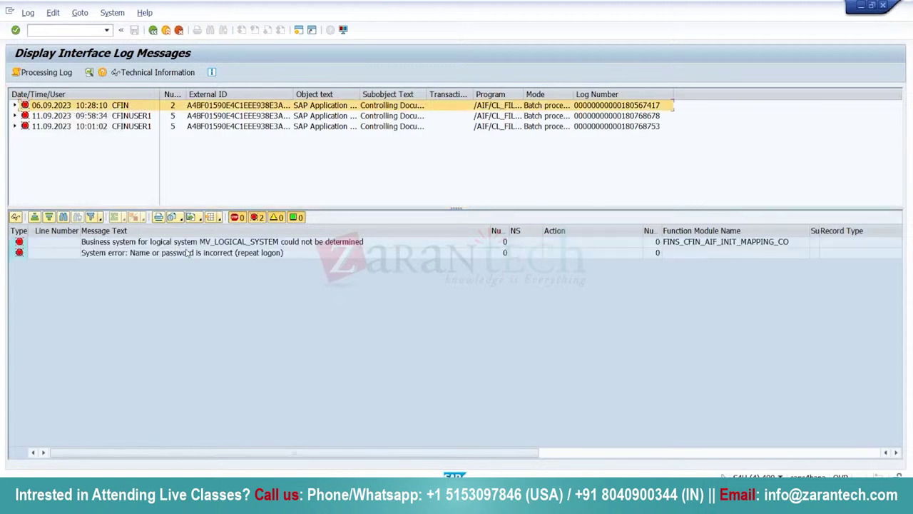
pyautogui.click(60, 118)
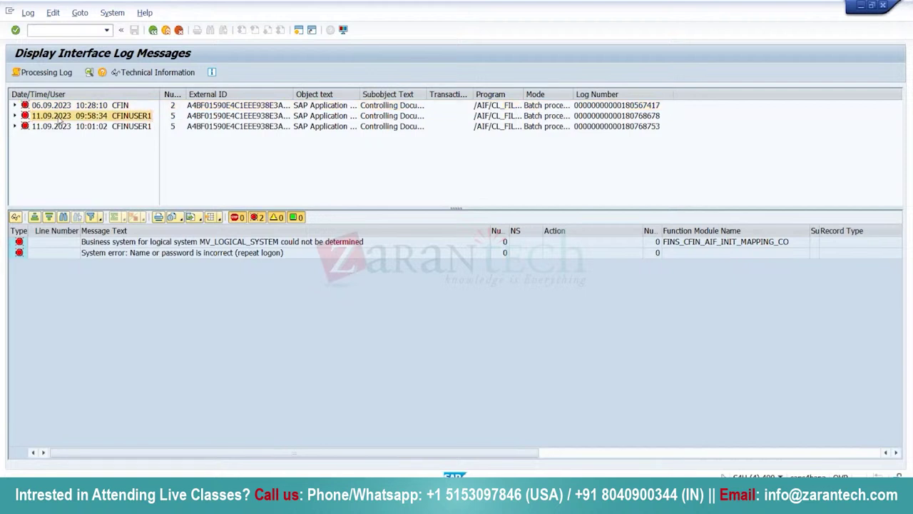
pyautogui.click(228, 106)
pyautogui.click(235, 265)
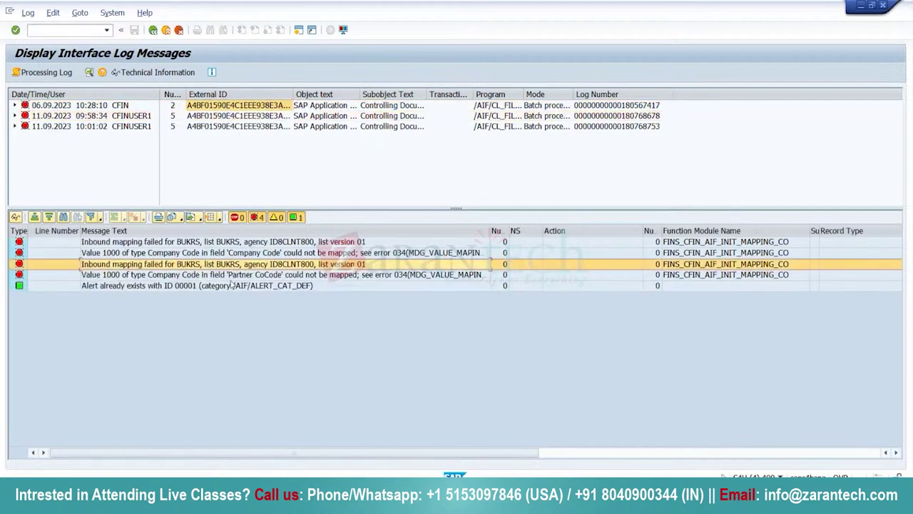
pyautogui.click(104, 126)
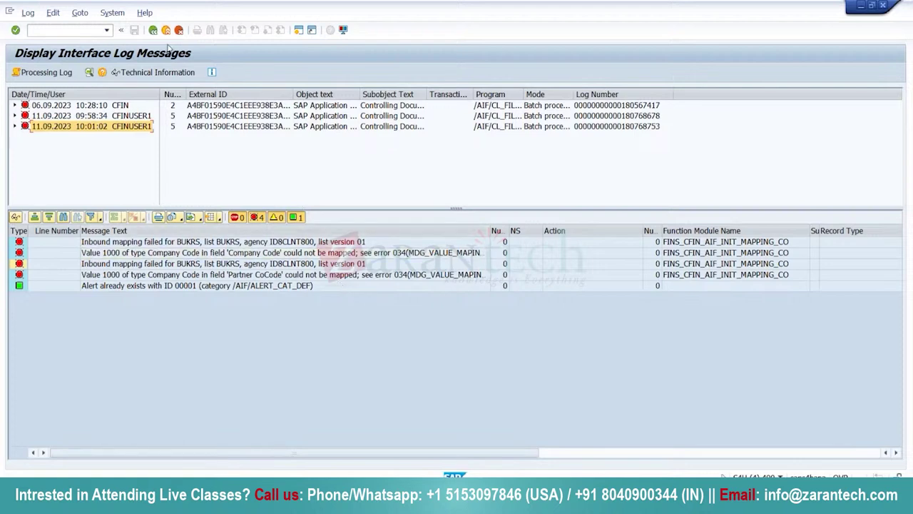
pyautogui.click(153, 30)
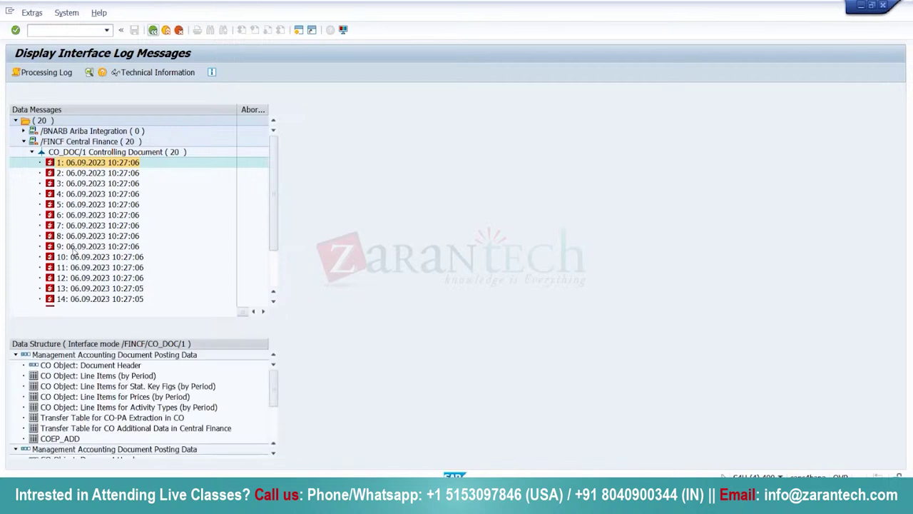
# Show message 1's Line Items (by Period), widening the messages pane and CO Area column
pyautogui.click(91, 365)
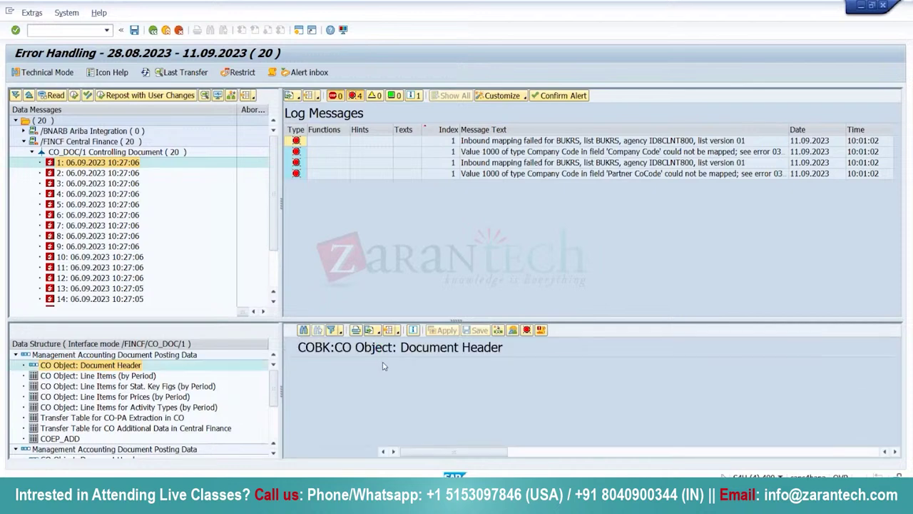
pyautogui.click(98, 376)
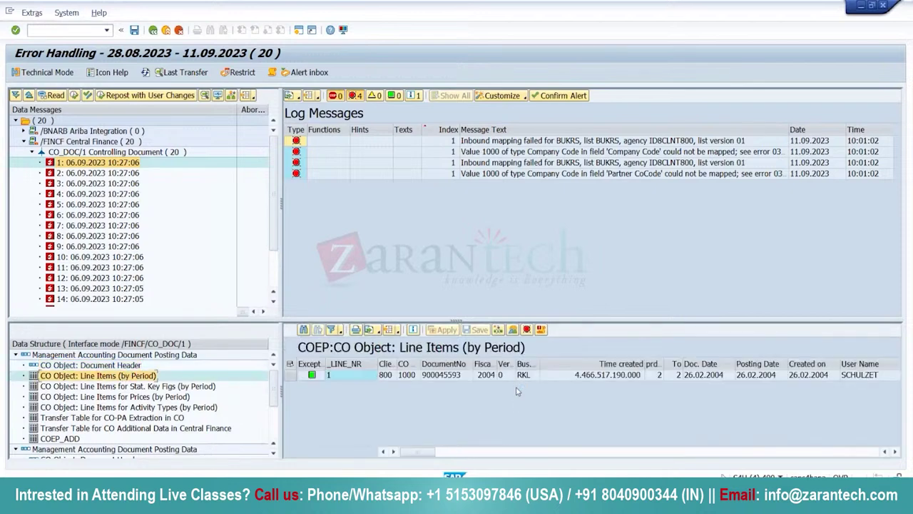
pyautogui.hscroll(10, 495, 395)
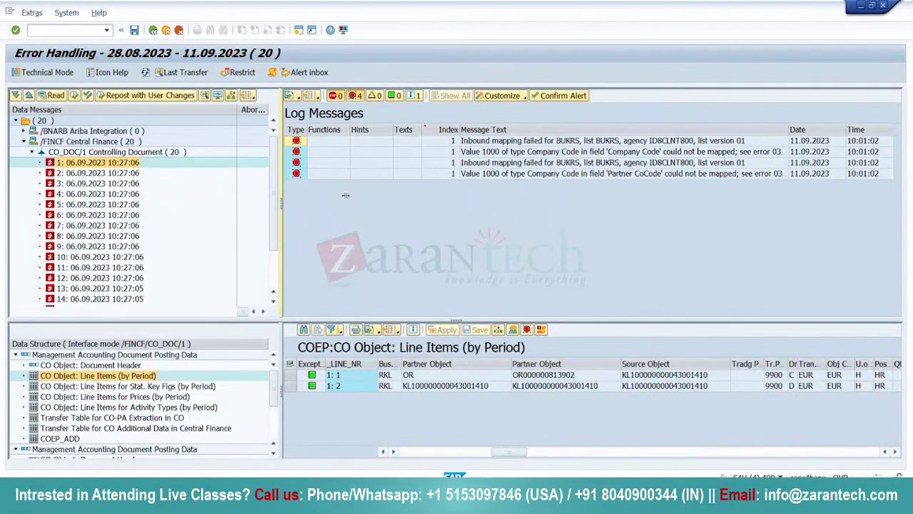
pyautogui.moveTo(345, 194); pyautogui.dragTo(357, 192)
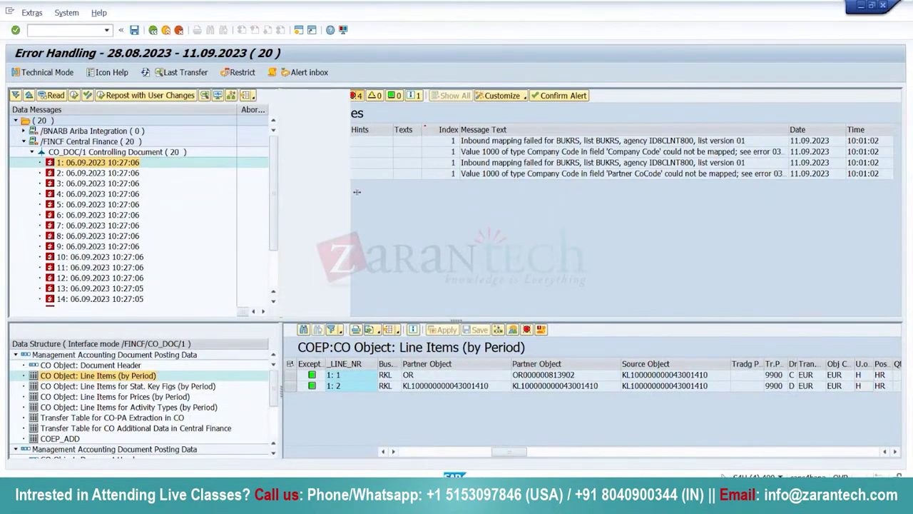
pyautogui.moveTo(509, 451); pyautogui.dragTo(416, 458)
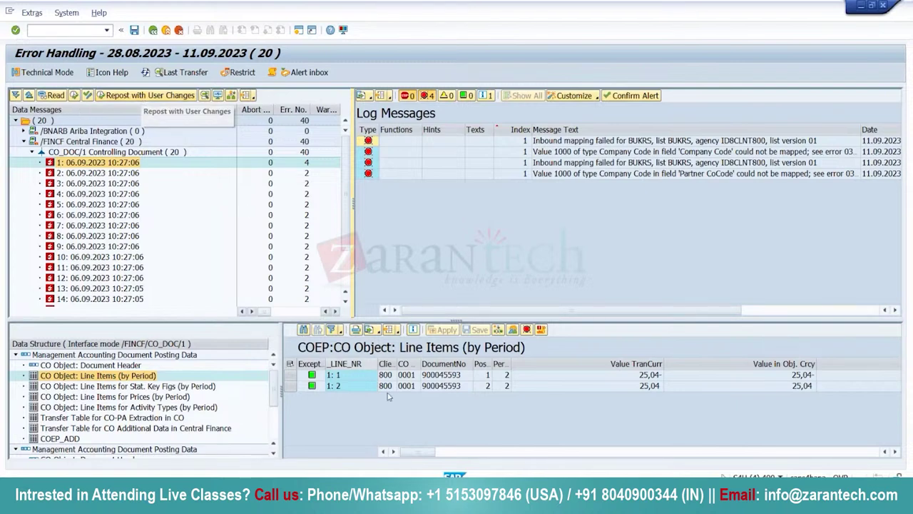
pyautogui.moveTo(420, 364); pyautogui.dragTo(435, 364)
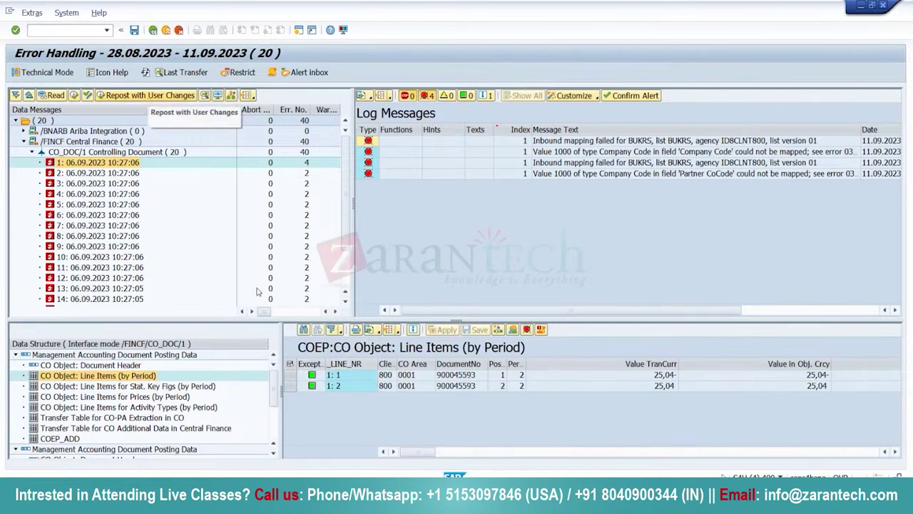
# Restart message 1 again and view its document header with the CO Area column widened
pyautogui.click(74, 96)
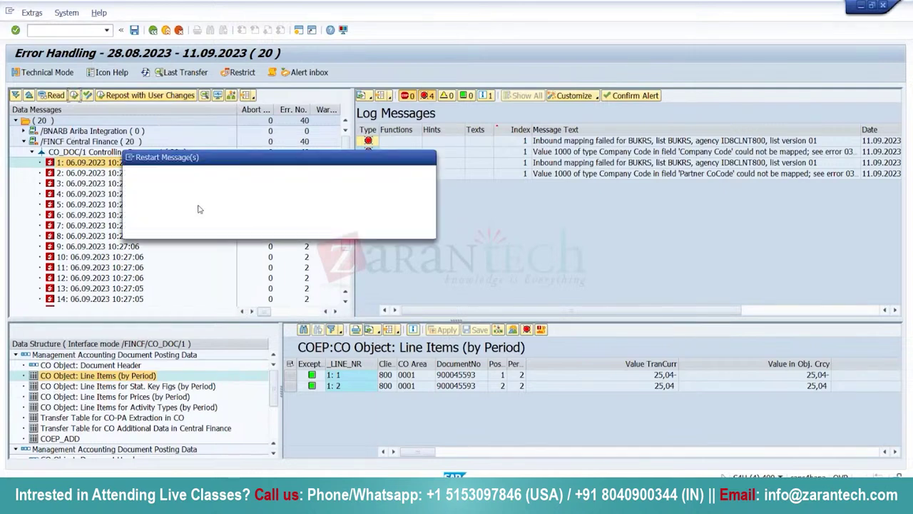
pyautogui.click(184, 228)
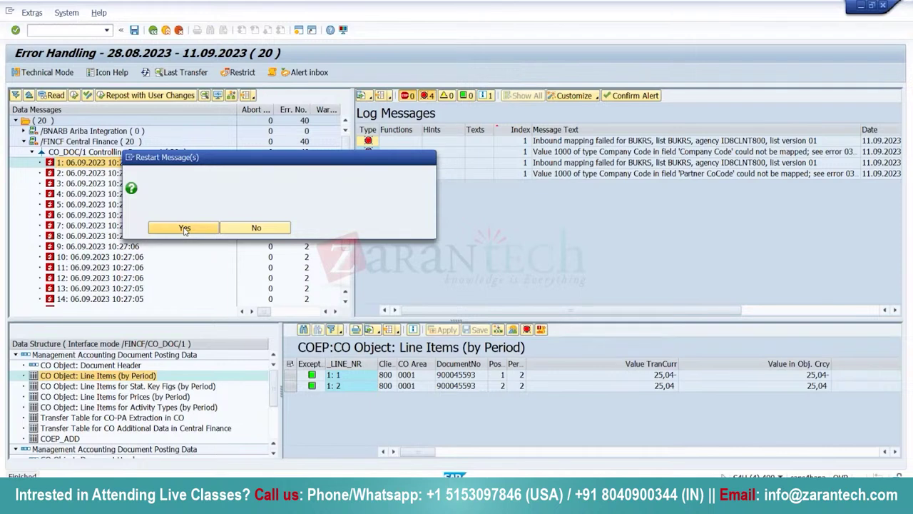
pyautogui.click(81, 164)
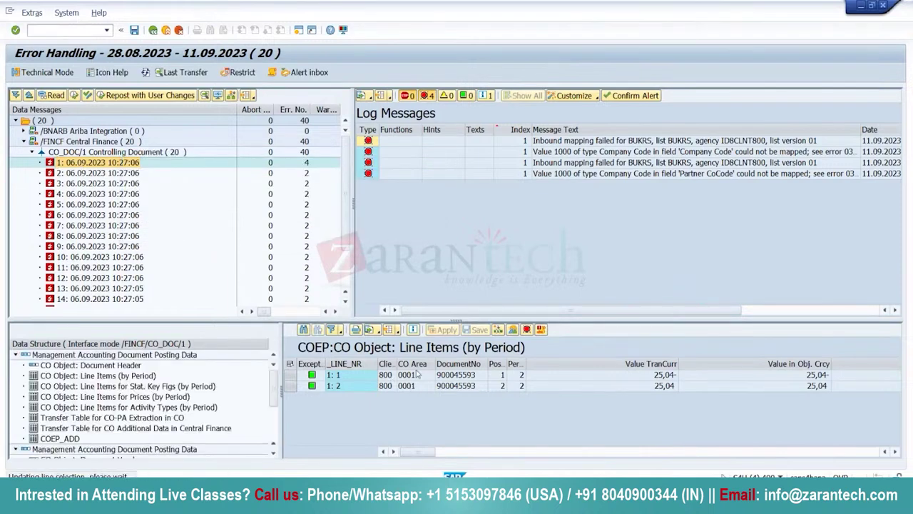
pyautogui.click(114, 365)
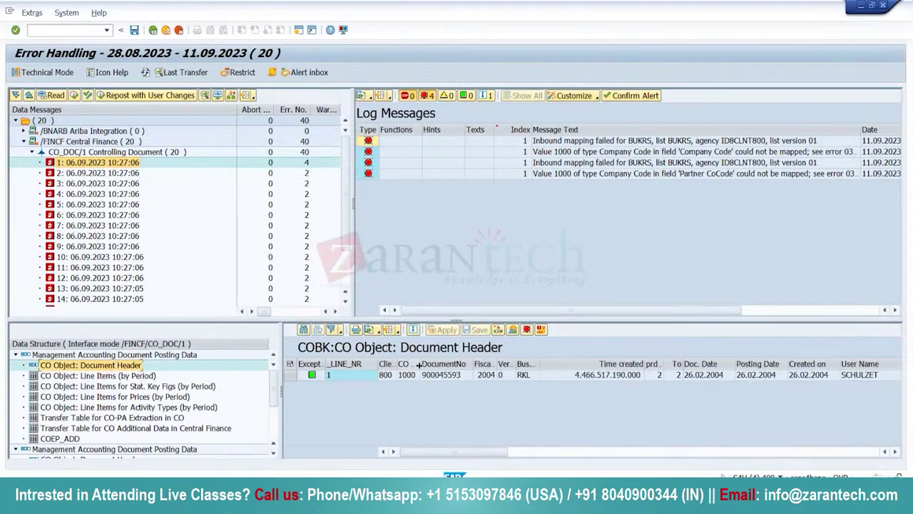
pyautogui.moveTo(420, 363); pyautogui.dragTo(434, 365)
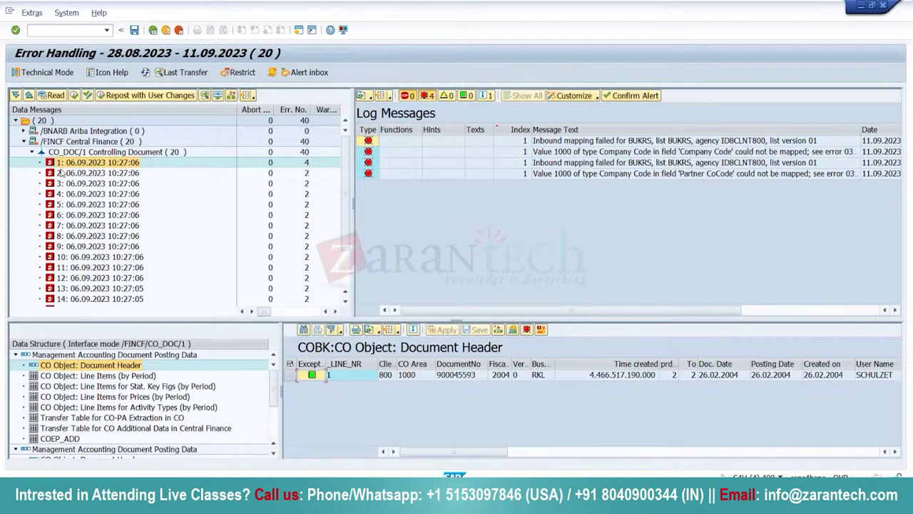
pyautogui.hscroll(3, 631, 178)
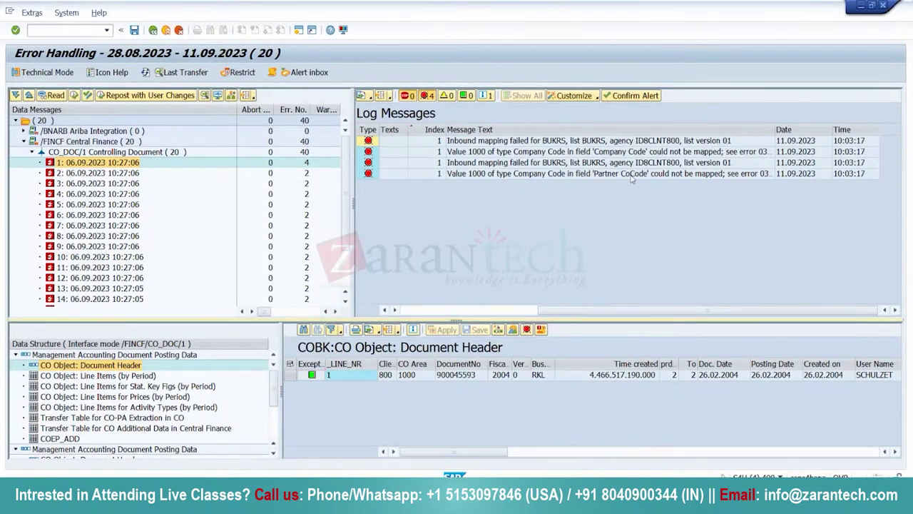
# Dismiss the Customize options unused and return to the Monitoring and Error Handling selection screen
pyautogui.click(574, 96)
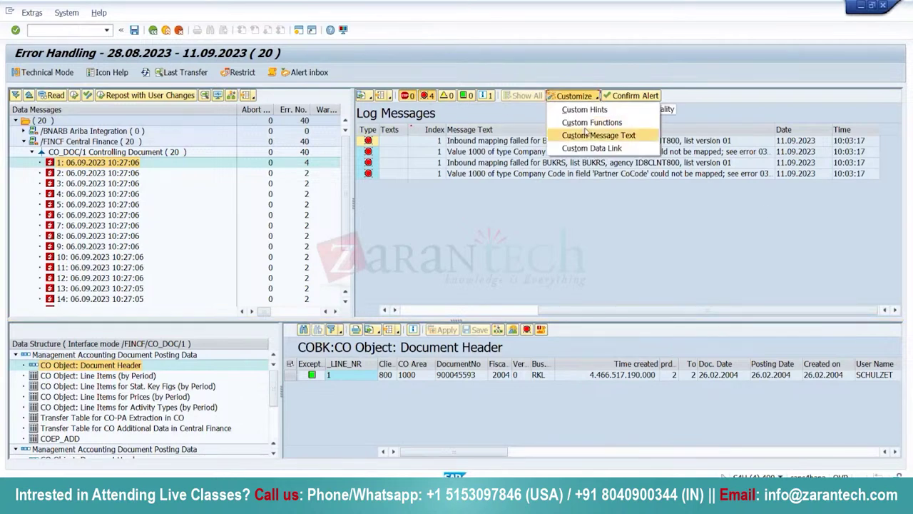
pyautogui.click(551, 231)
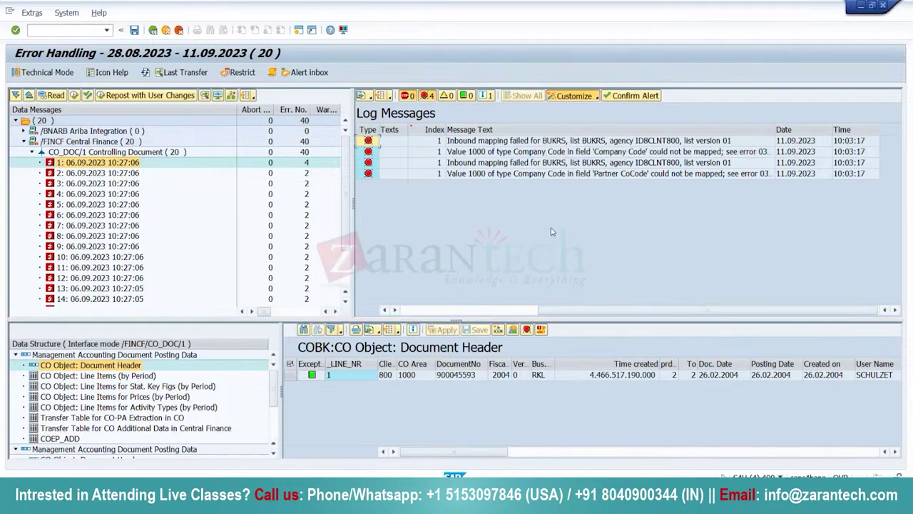
pyautogui.scroll(-3, 119, 421)
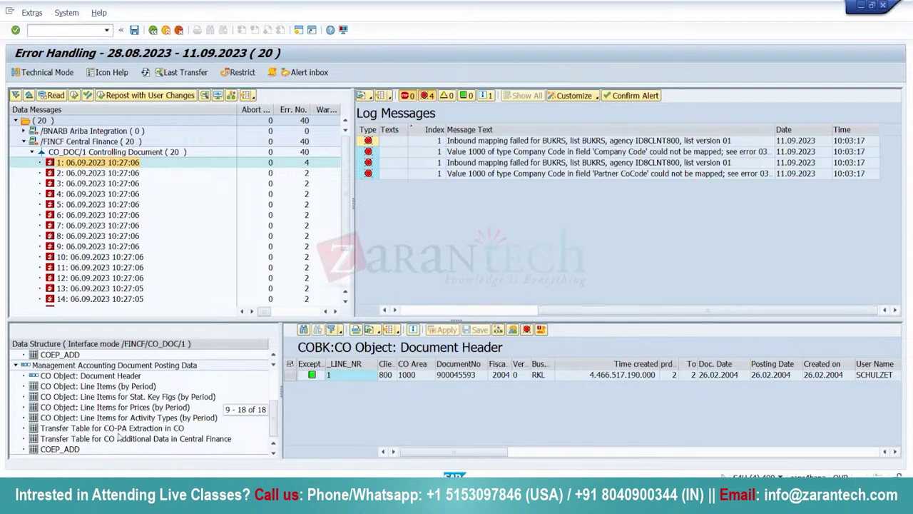
pyautogui.scroll(3, 111, 374)
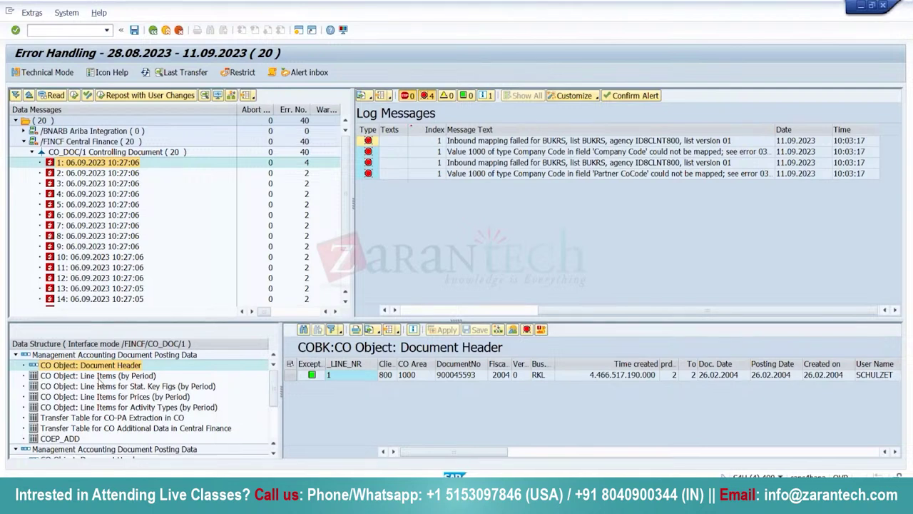
pyautogui.click(153, 29)
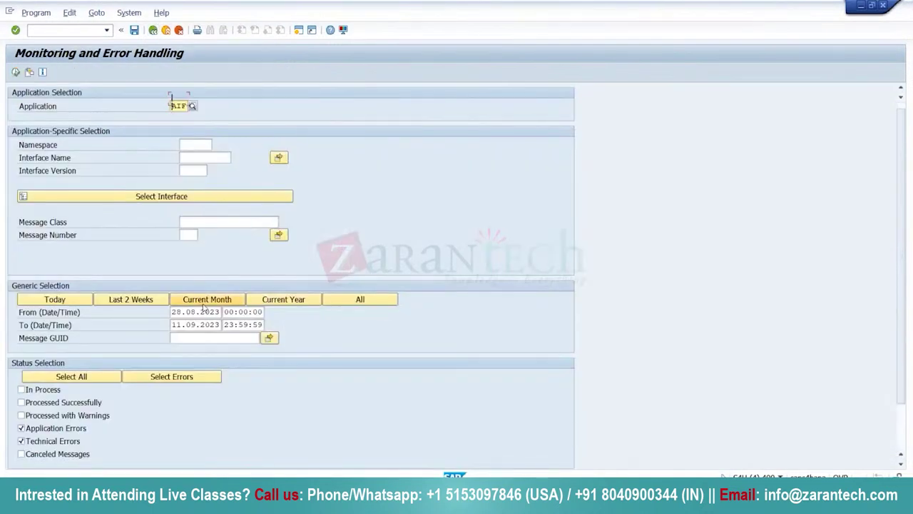
pyautogui.scroll(-3, 202, 309)
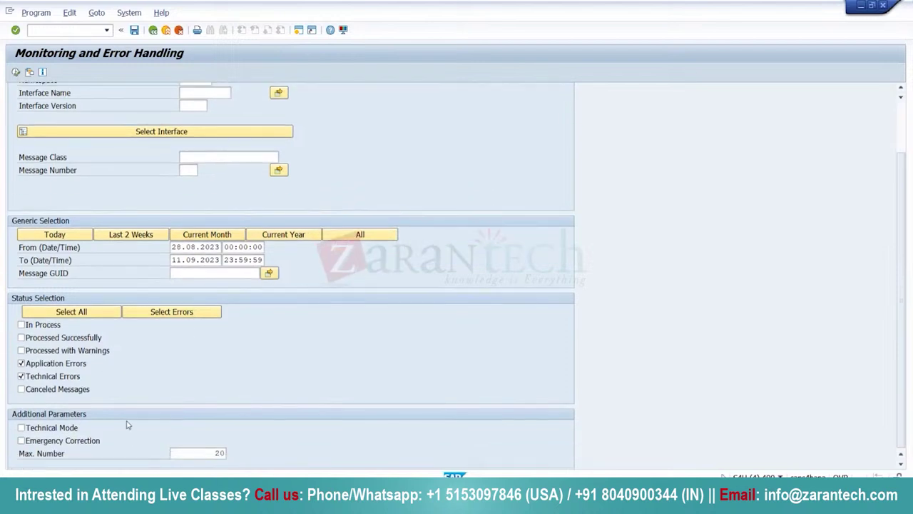
pyautogui.click(189, 450)
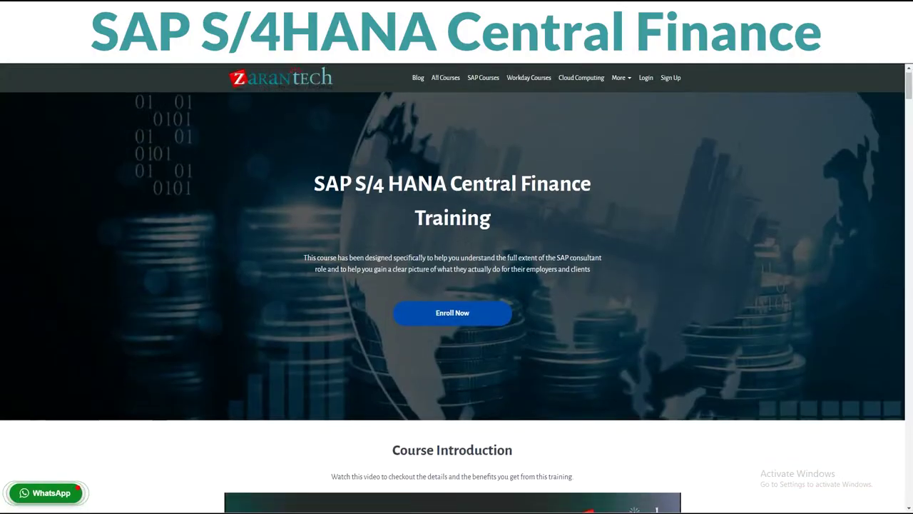
# Scroll past Meet Our Instructor through curriculum Sessions 1–16 down to Assignments
pyautogui.scroll(-3, 453, 302)
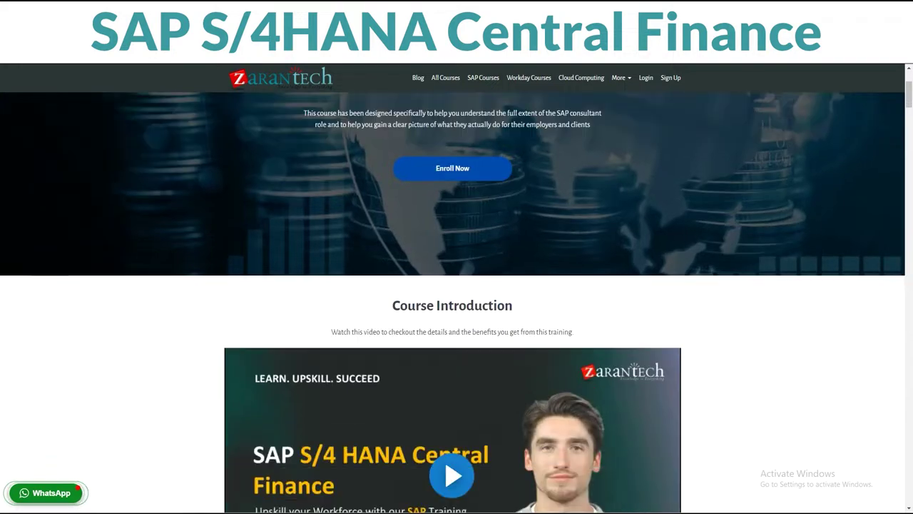
pyautogui.scroll(-3, 453, 302)
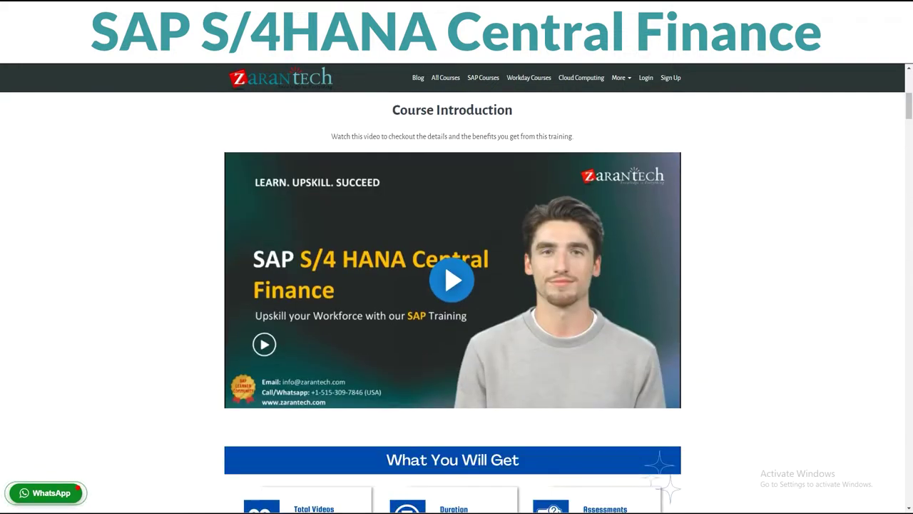
pyautogui.scroll(-3, 453, 303)
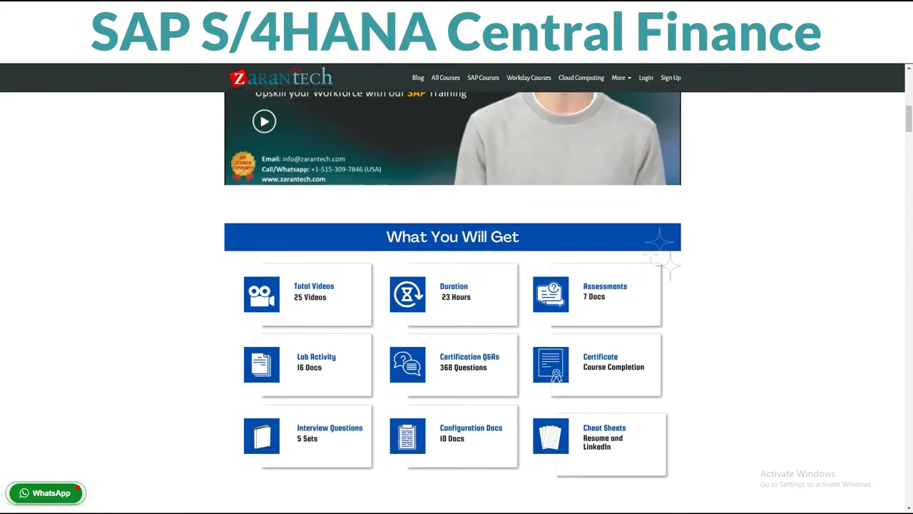
pyautogui.scroll(-3, 453, 302)
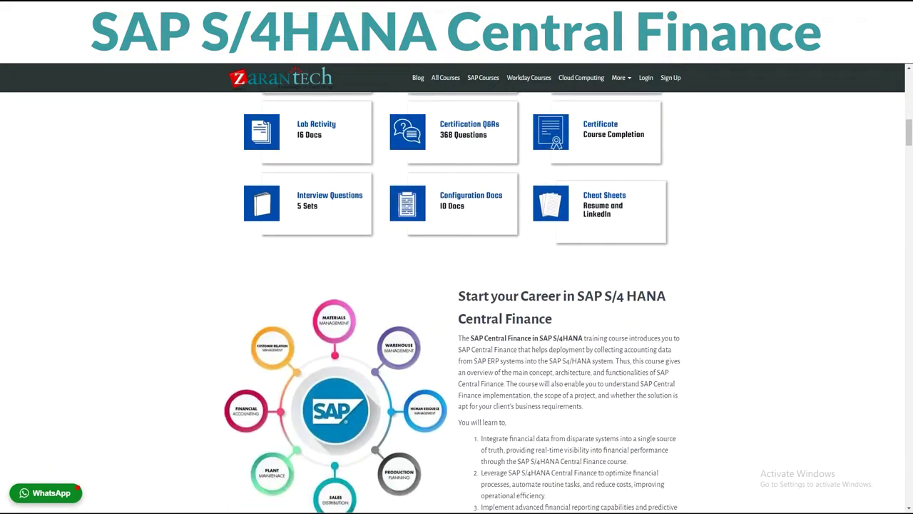
pyautogui.scroll(-3, 453, 303)
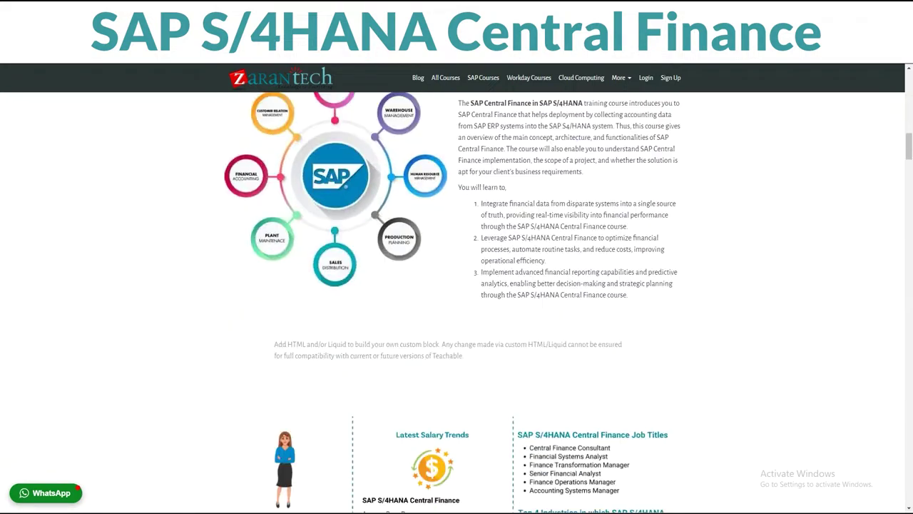
pyautogui.scroll(-3, 453, 302)
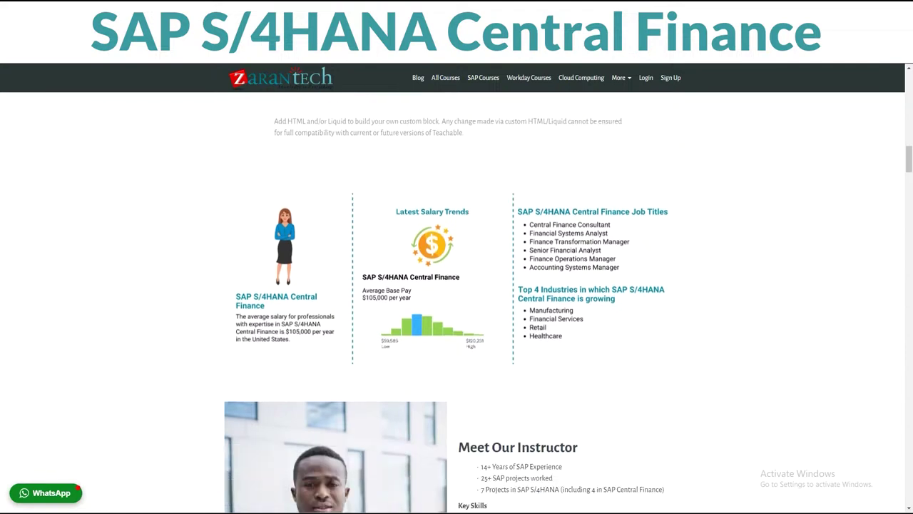
pyautogui.scroll(-3, 453, 302)
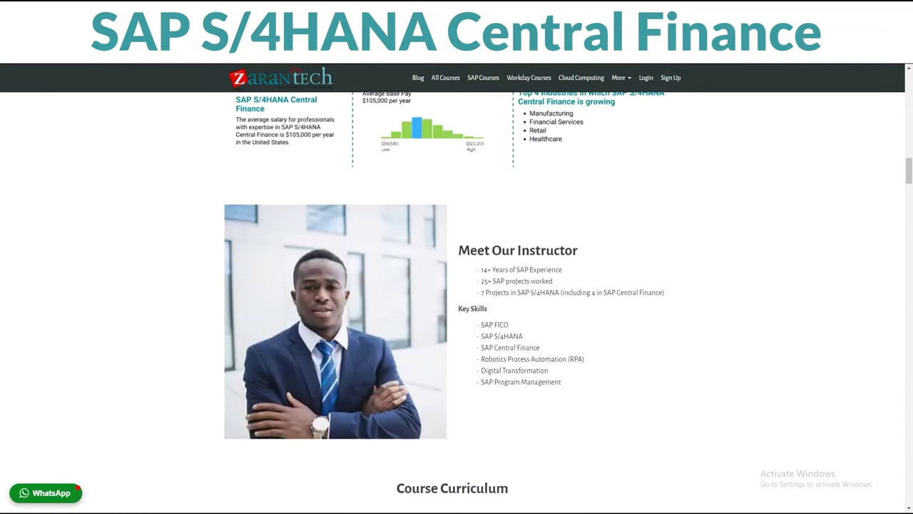
pyautogui.scroll(-3, 453, 303)
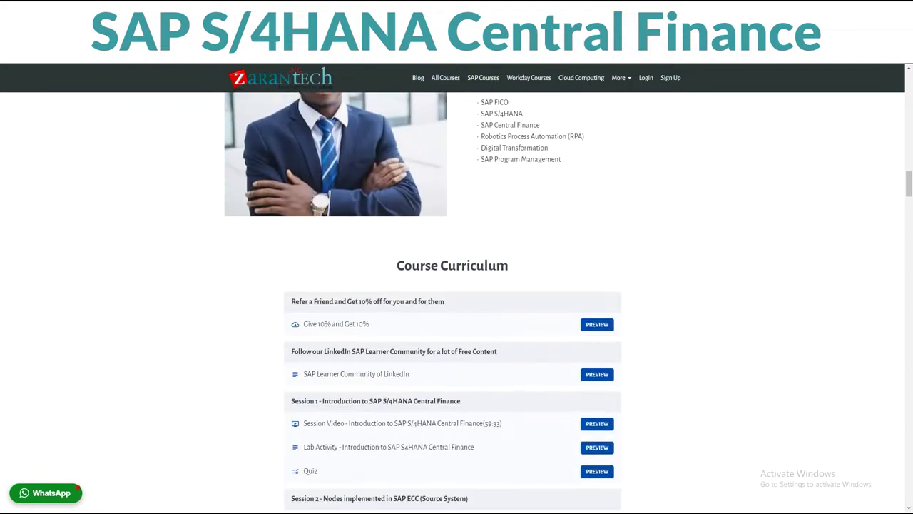
pyautogui.scroll(-3, 453, 303)
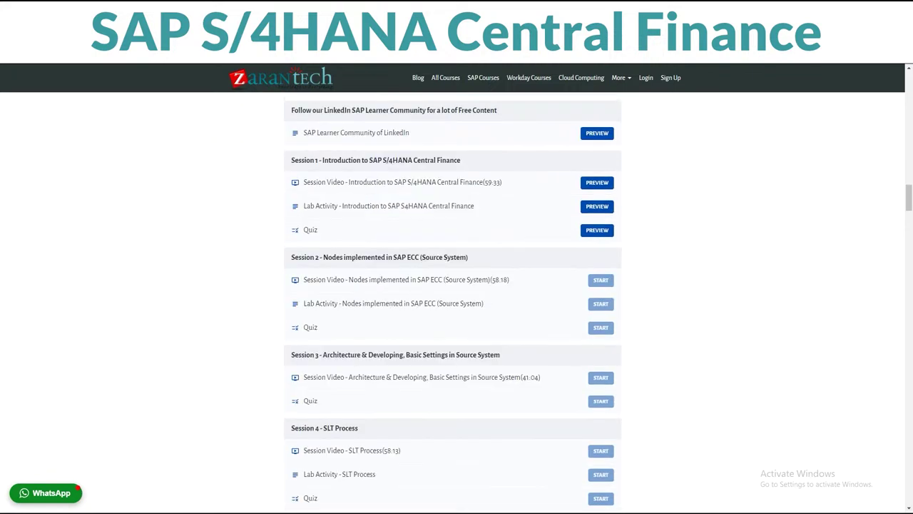
pyautogui.scroll(-3, 453, 302)
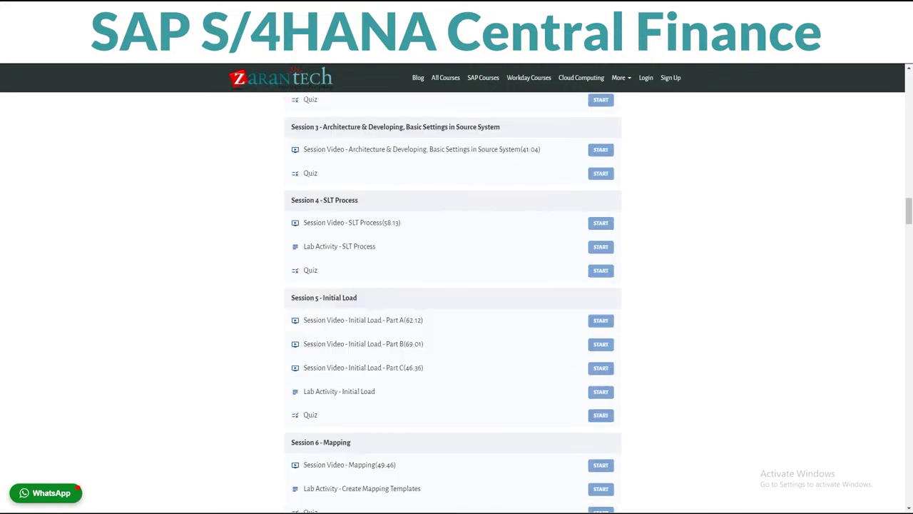
pyautogui.scroll(-2, 453, 302)
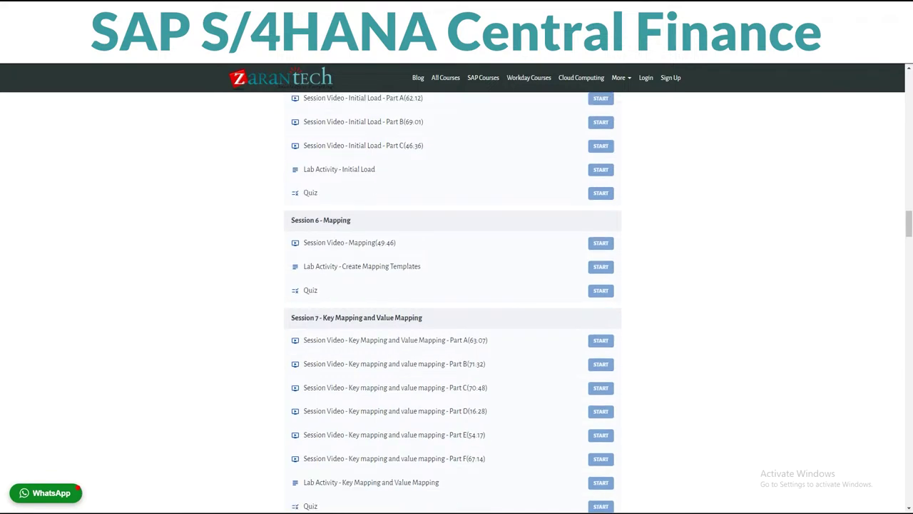
pyautogui.scroll(-3, 453, 302)
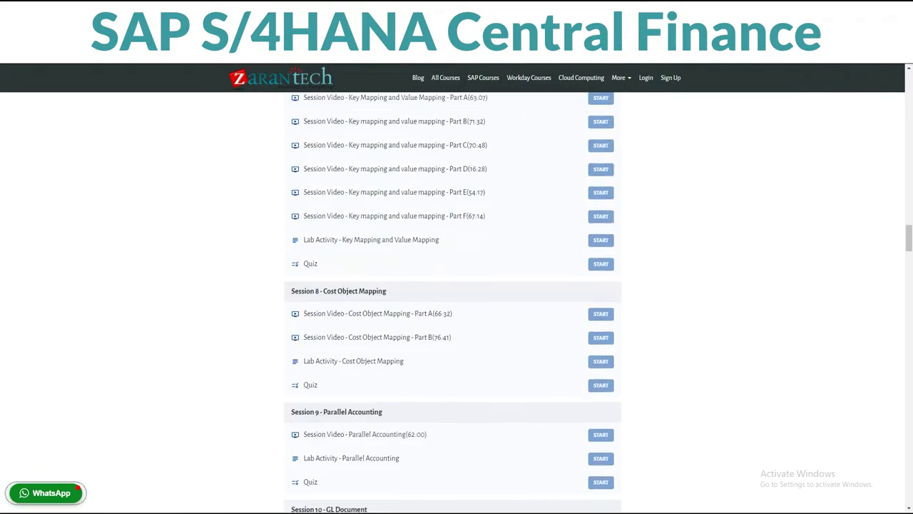
pyautogui.scroll(-3, 453, 303)
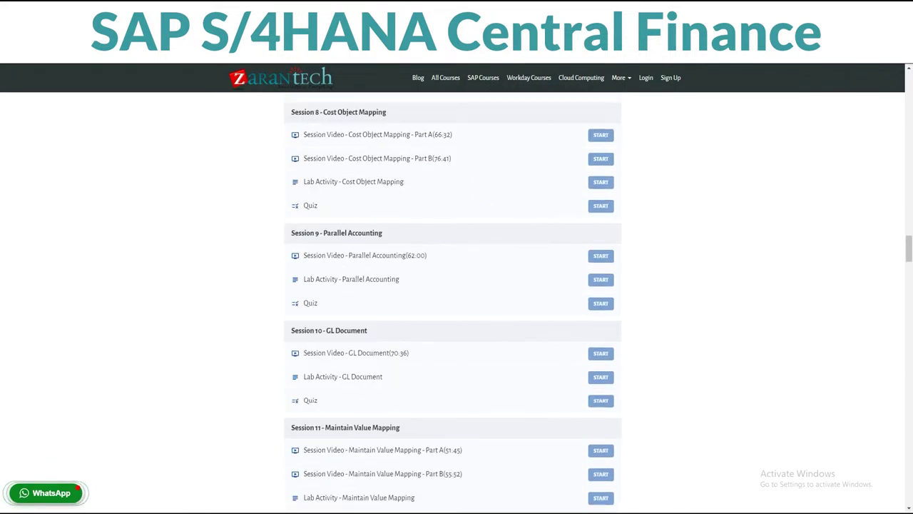
pyautogui.scroll(-3, 453, 303)
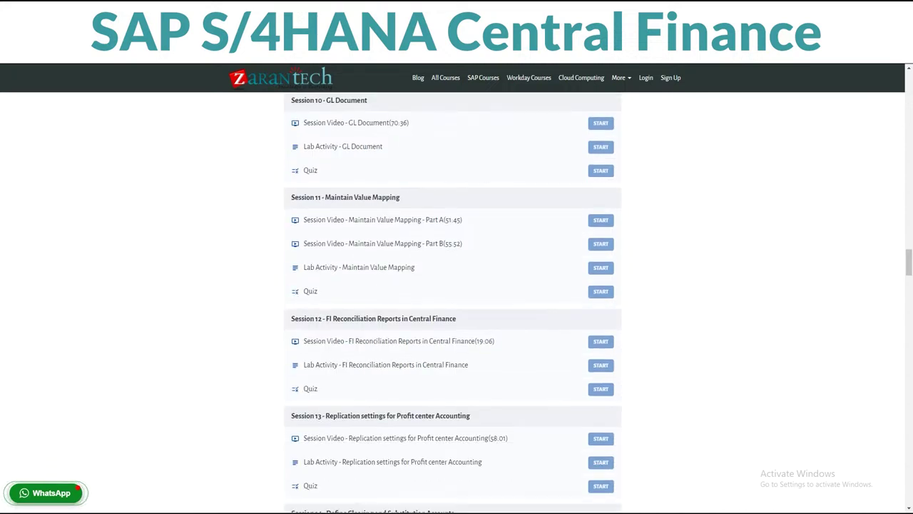
pyautogui.scroll(-3, 453, 302)
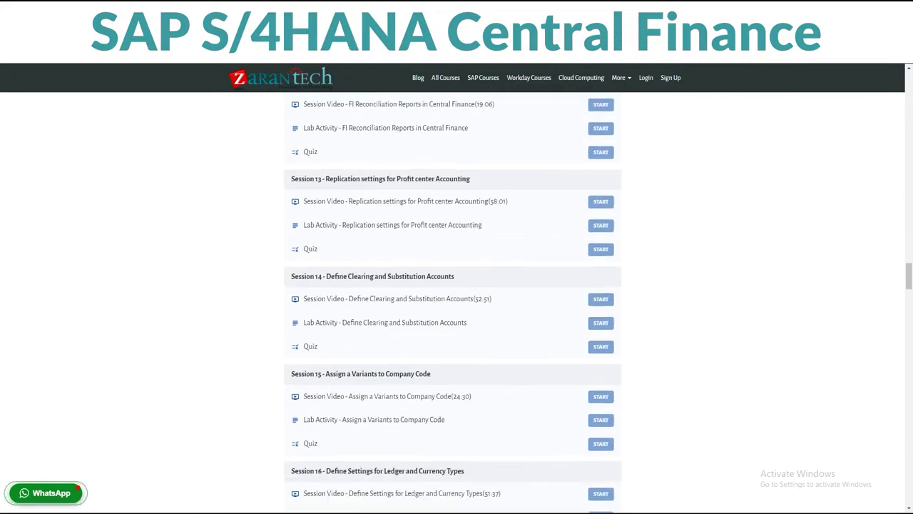
pyautogui.scroll(-3, 453, 302)
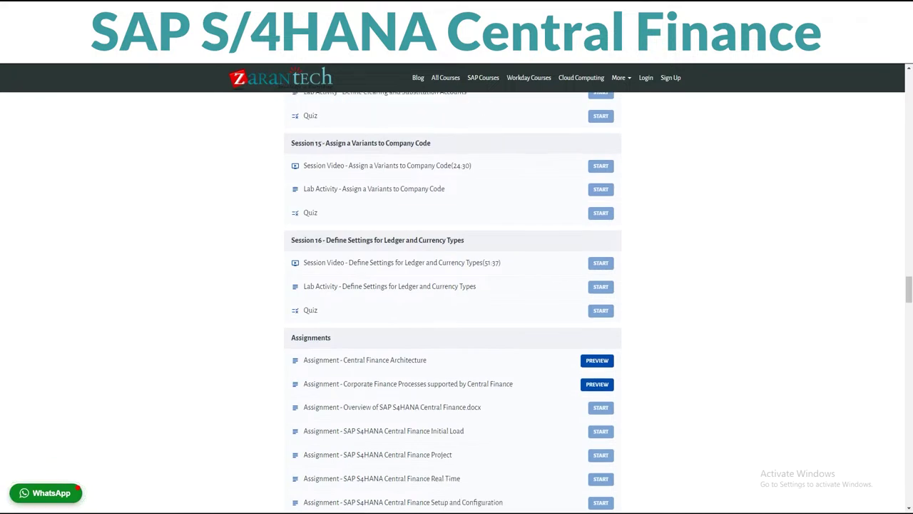
# Scroll past the certificate, FAQs and $299/year pricing to Featured Courses and the subscribe form
pyautogui.scroll(-1, 453, 303)
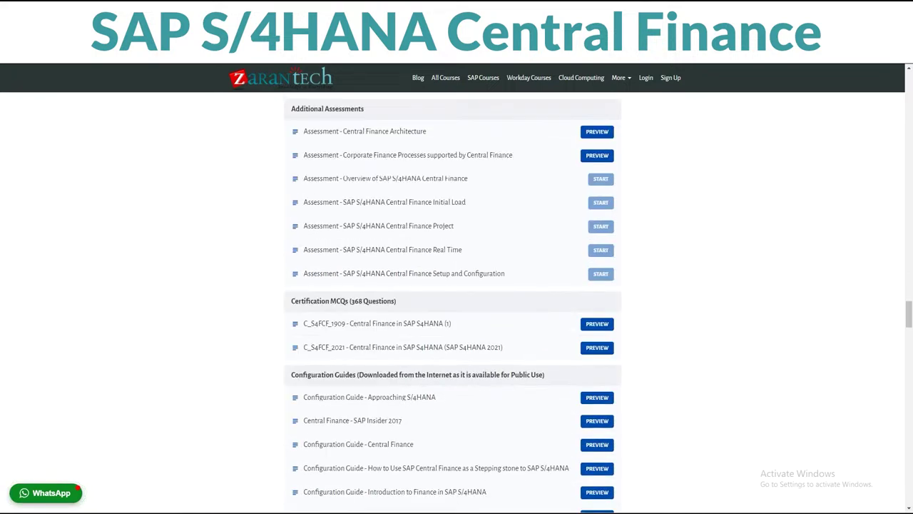
pyautogui.scroll(-1, 453, 302)
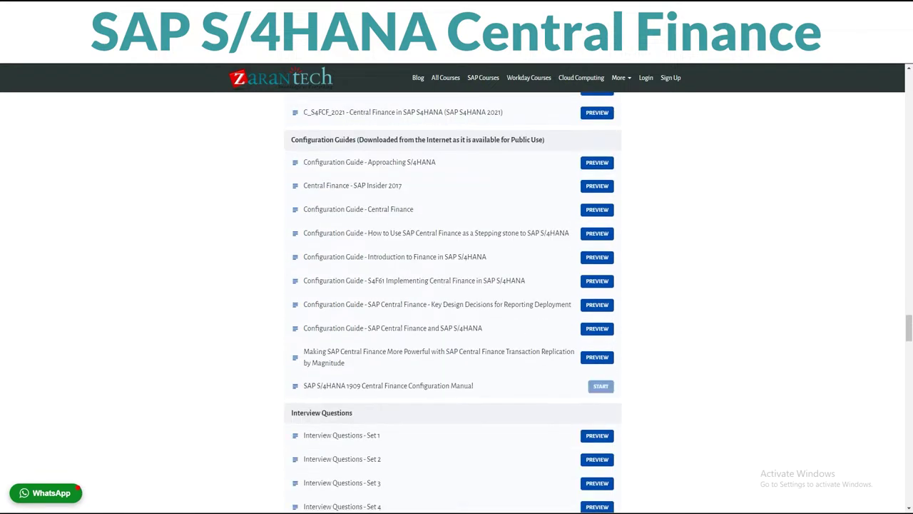
pyautogui.scroll(-3, 453, 303)
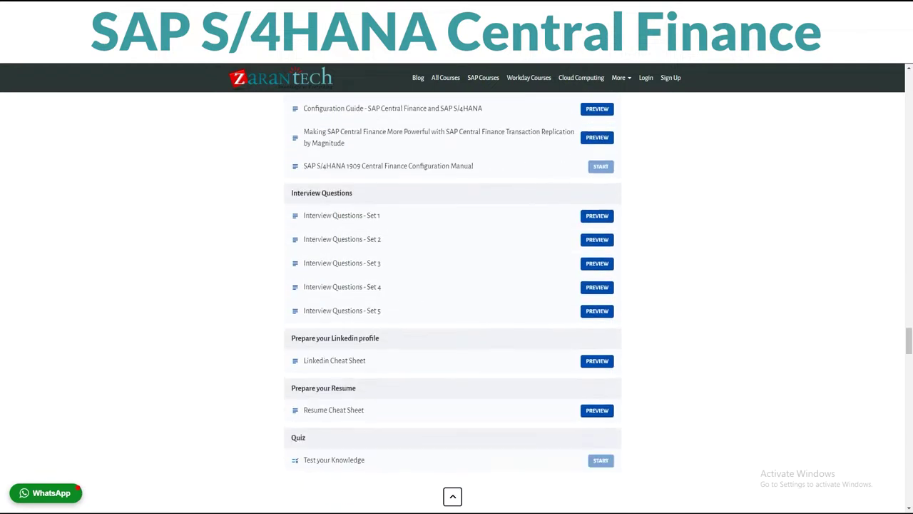
pyautogui.scroll(-3, 453, 302)
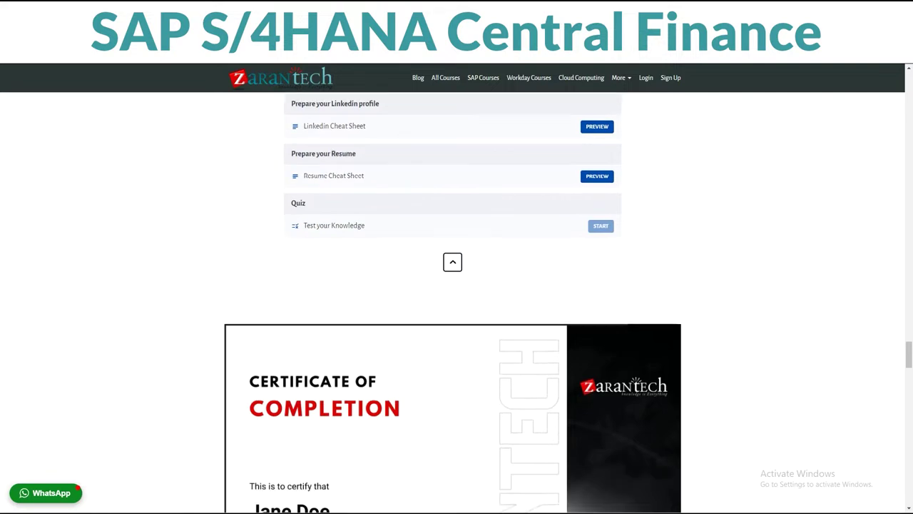
pyautogui.scroll(-3, 453, 303)
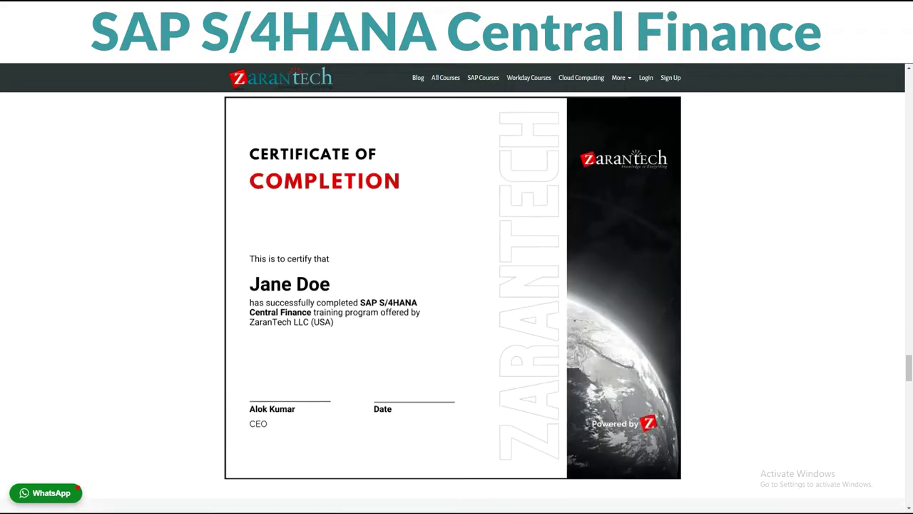
pyautogui.scroll(-3, 453, 302)
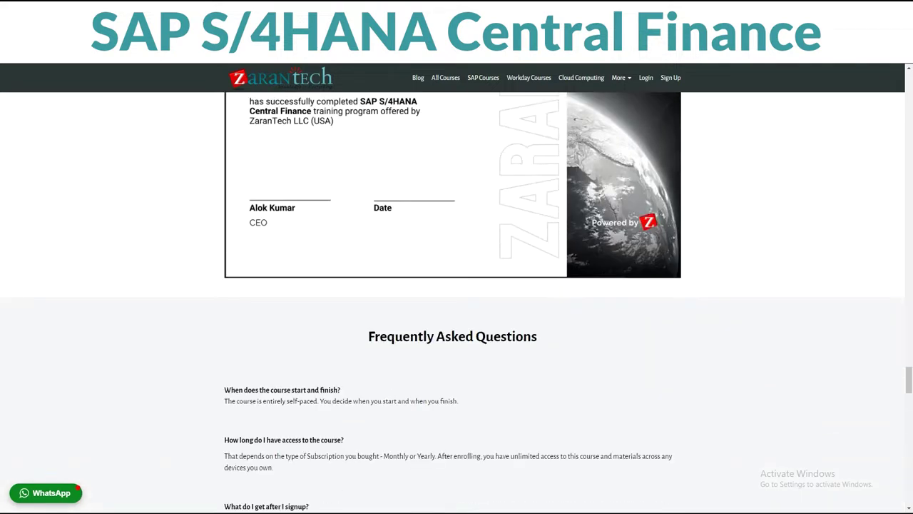
pyautogui.scroll(-3, 453, 302)
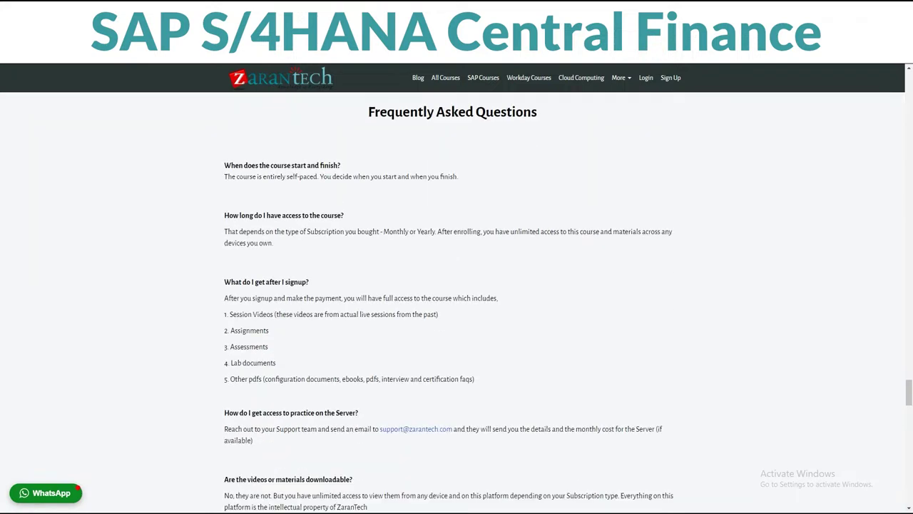
pyautogui.scroll(-3, 456, 300)
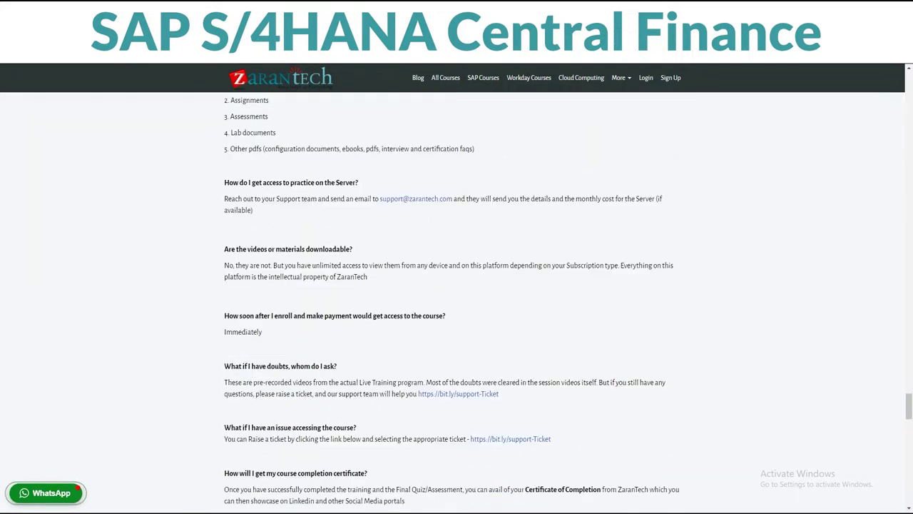
pyautogui.scroll(-3, 457, 300)
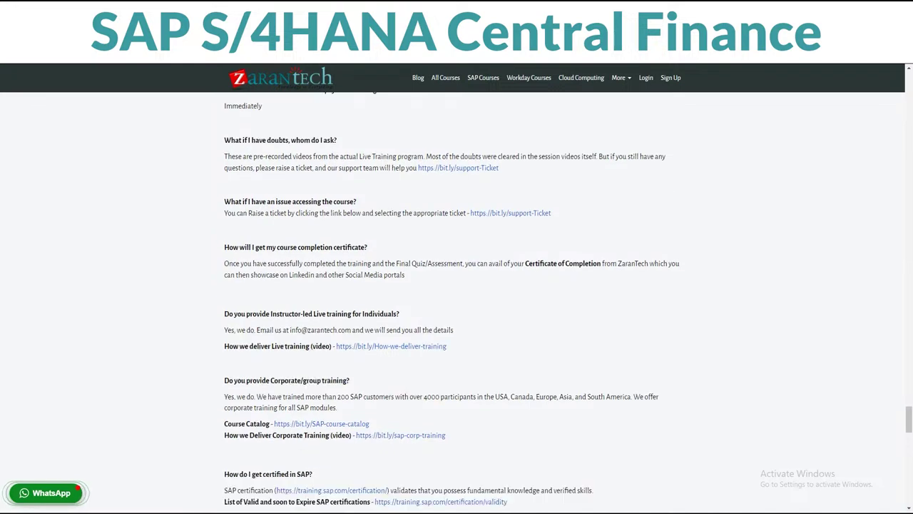
pyautogui.scroll(-3, 456, 301)
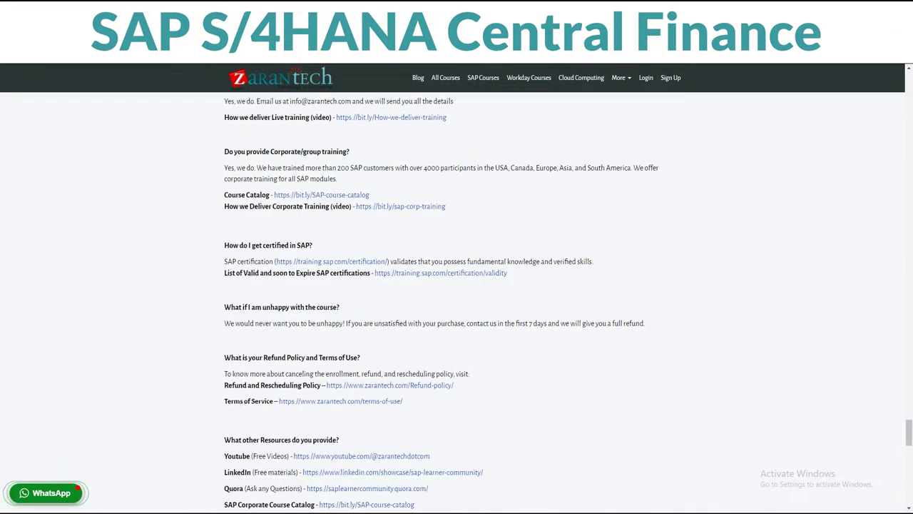
pyautogui.scroll(-3, 457, 300)
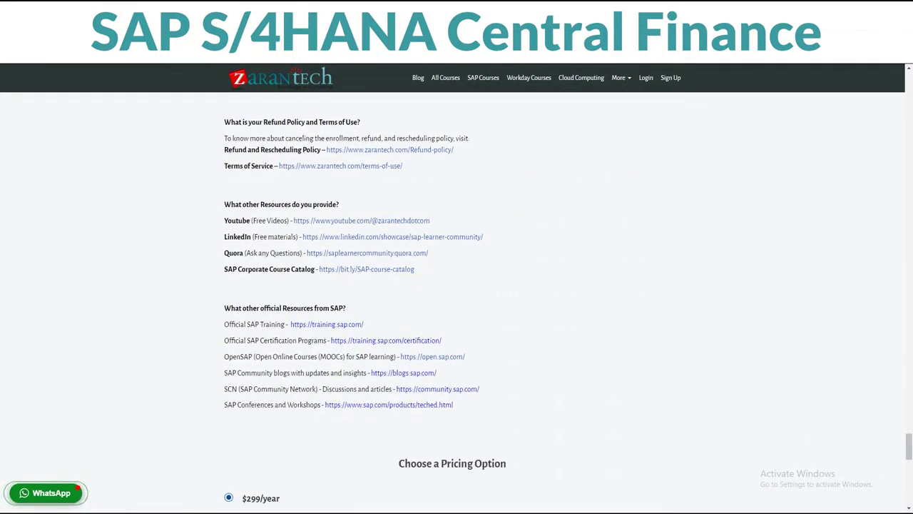
pyautogui.scroll(-3, 456, 301)
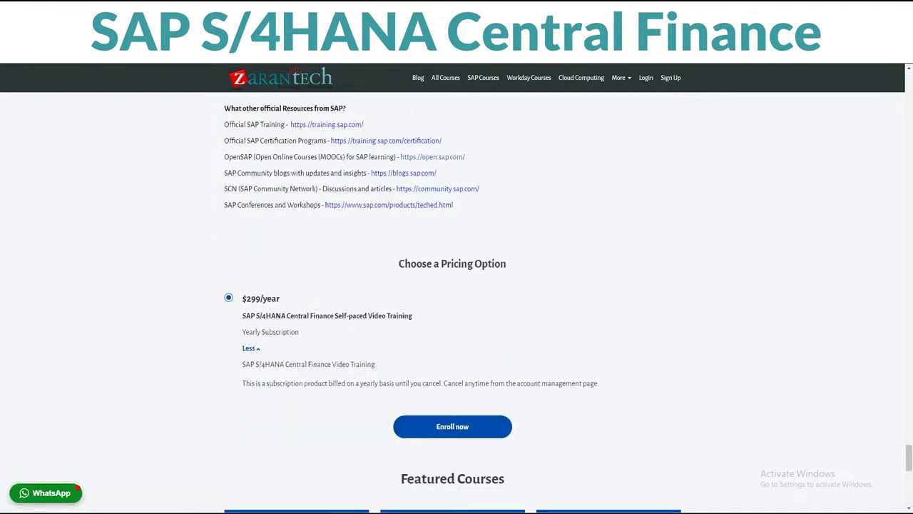
pyautogui.scroll(-3, 456, 301)
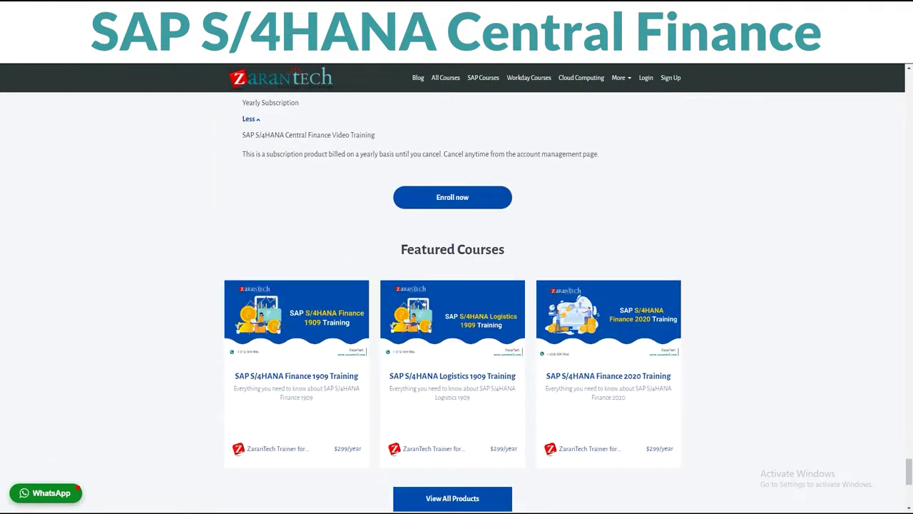
pyautogui.scroll(-2, 456, 300)
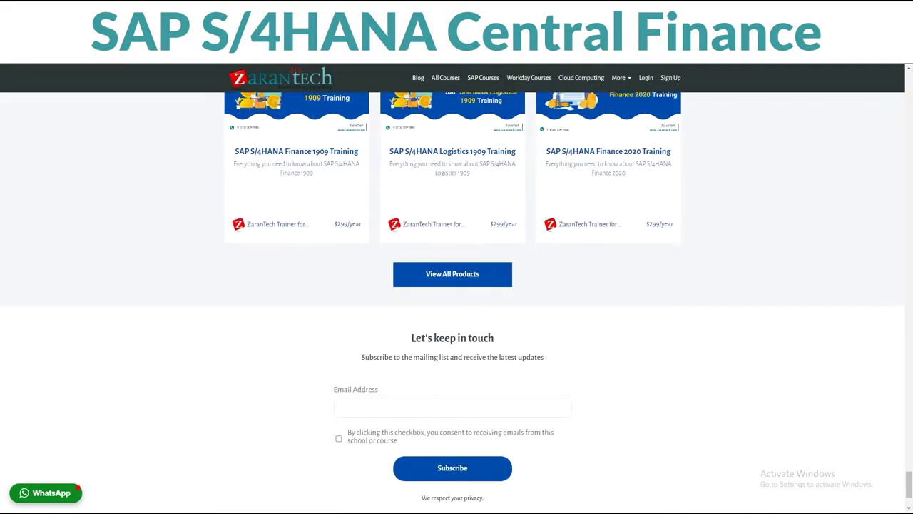